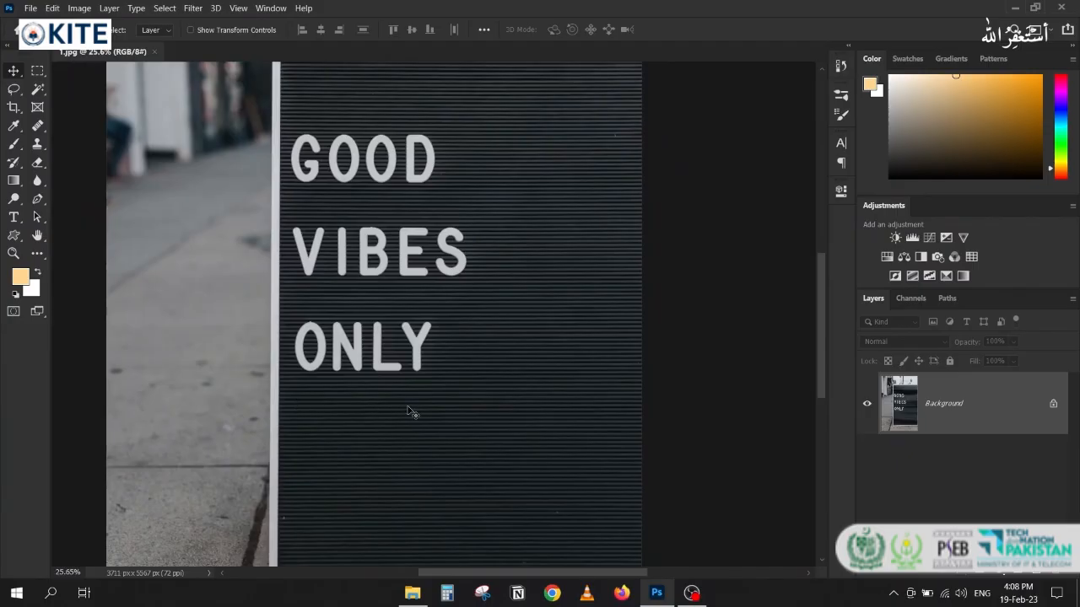
# - Add a text layer reading "azad" on the letter board just below the word ONLY
pyautogui.scroll(1, 347, 388)
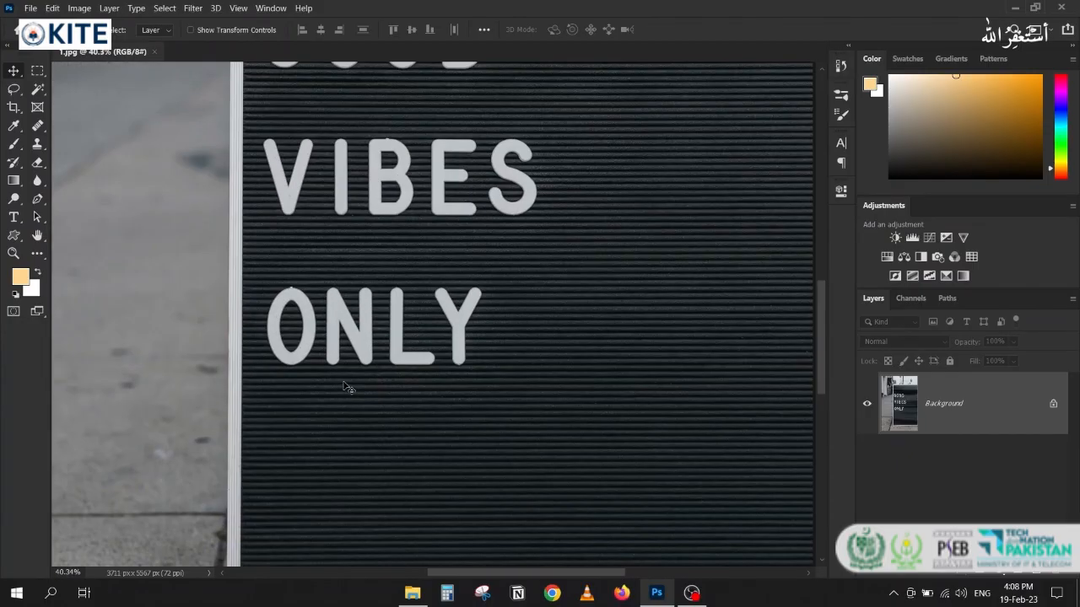
pyautogui.scroll(5, 345, 390)
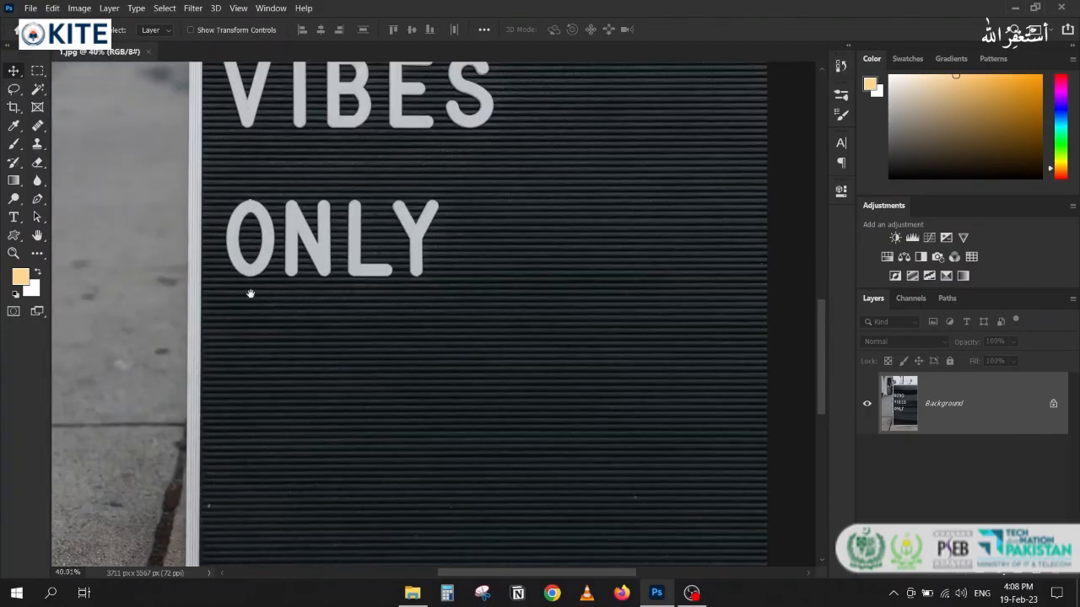
pyautogui.moveTo(251, 294); pyautogui.dragTo(269, 339)
pyautogui.click(15, 217)
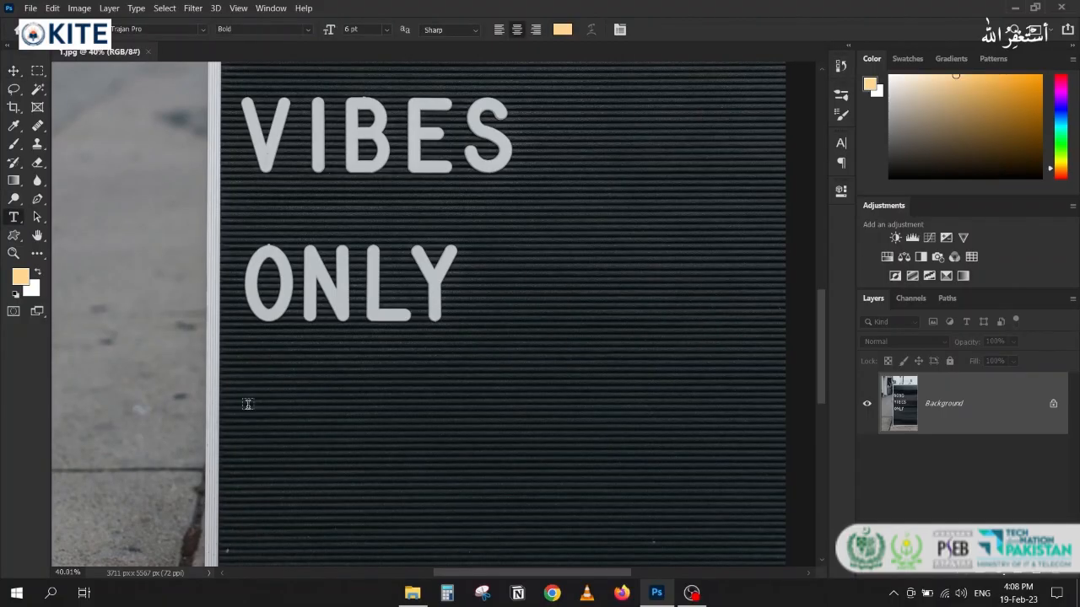
pyautogui.click(299, 404)
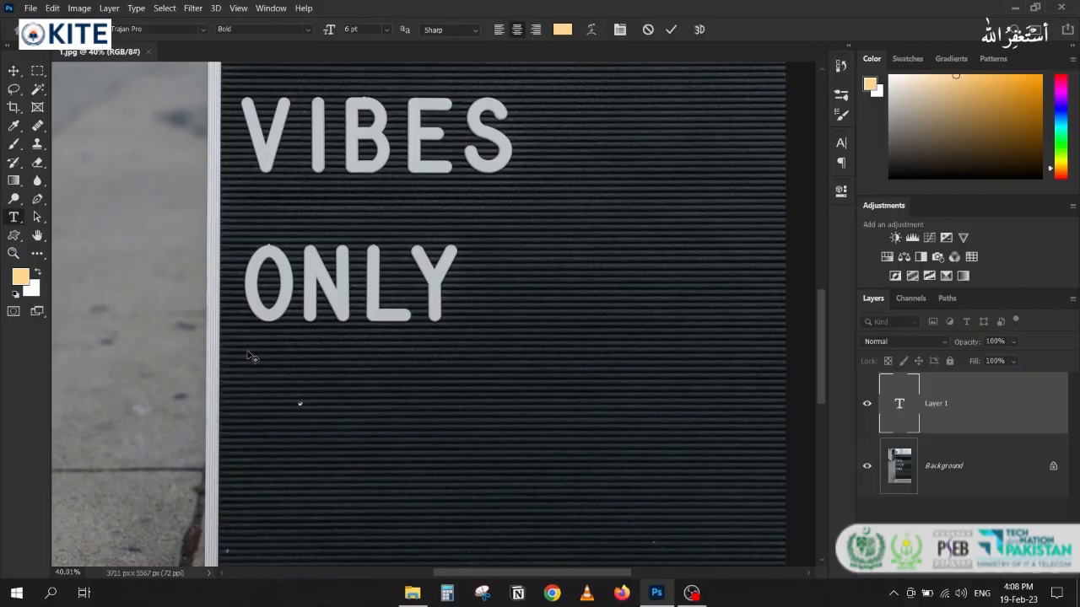
pyautogui.click(12, 72)
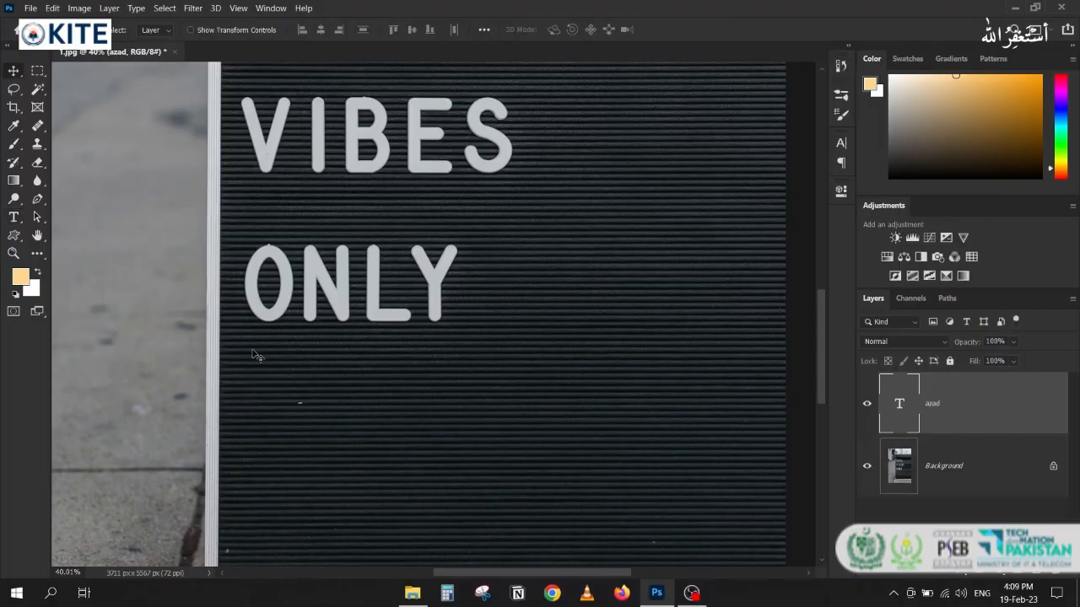
# - Scale the azad text up to about 6449% and position it directly beneath ONLY, lined up with its starting edge
pyautogui.scroll(-2, 323, 286)
pyautogui.scroll(2, 324, 287)
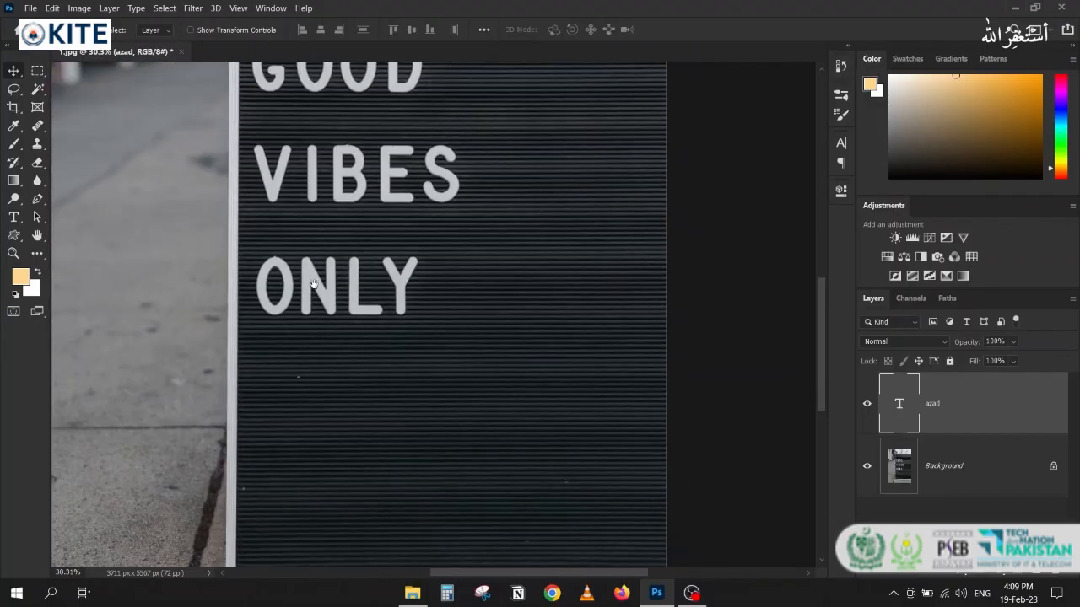
pyautogui.hotkey('ctrl', 't')
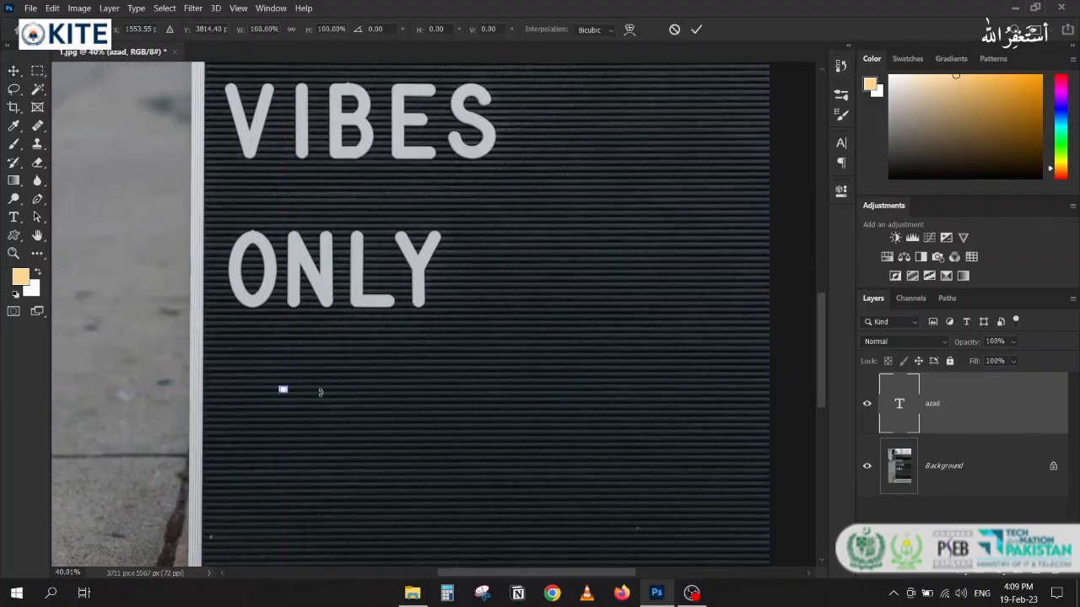
pyautogui.moveTo(302, 410); pyautogui.dragTo(532, 488)
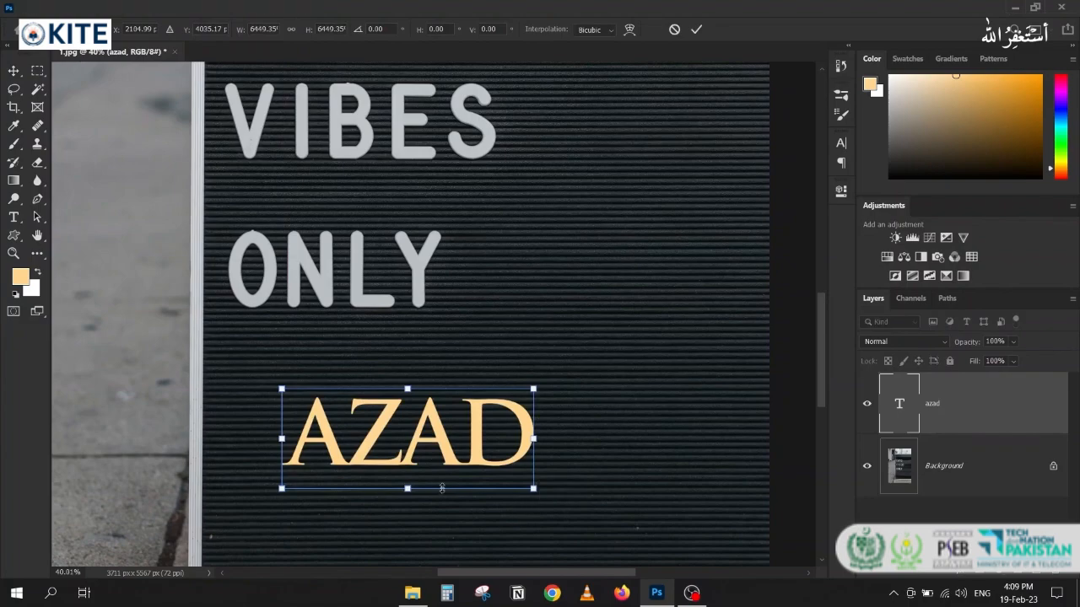
pyautogui.moveTo(323, 419); pyautogui.dragTo(267, 377)
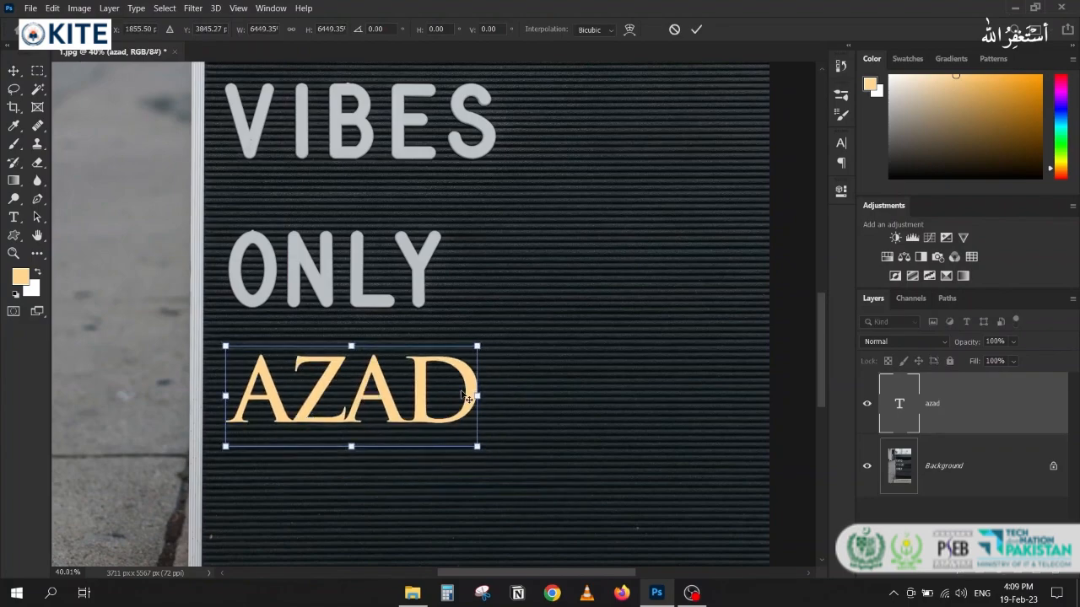
pyautogui.press('Return')
# - Set the azad text's tracking to 0
pyautogui.click(841, 143)
pyautogui.click(793, 193)
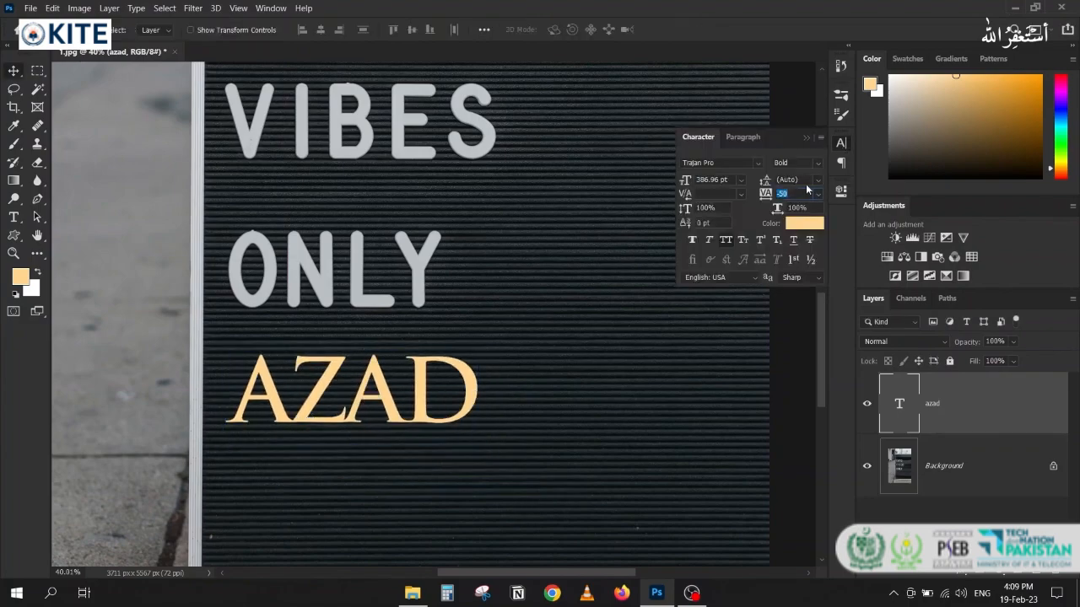
pyautogui.click(817, 194)
pyautogui.click(794, 281)
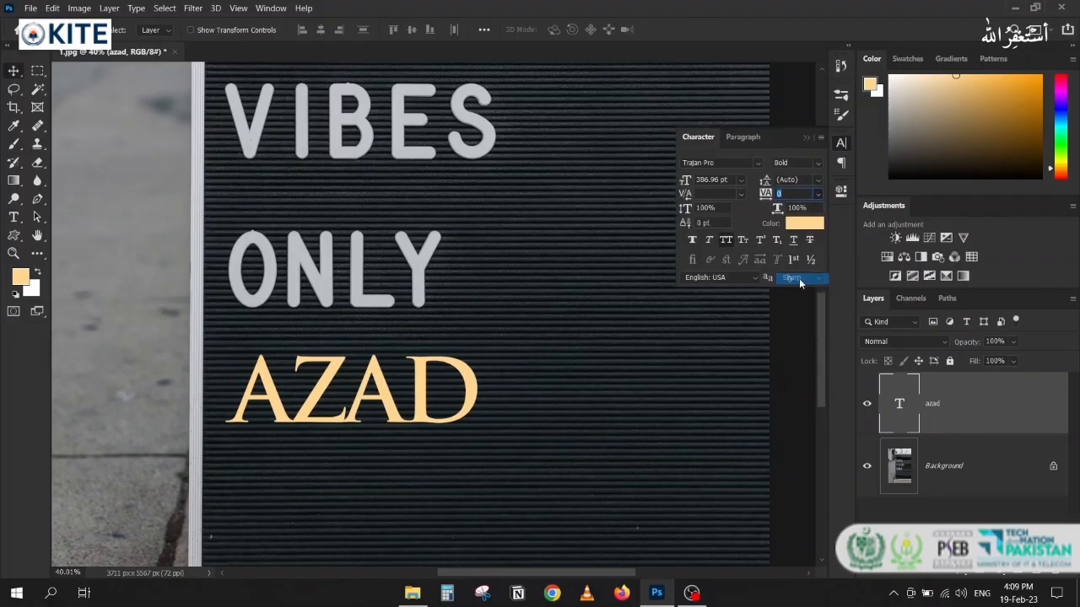
# - Search the fonts for "arial ro" and change the azad text's font to Arial Regular
pyautogui.click(715, 163)
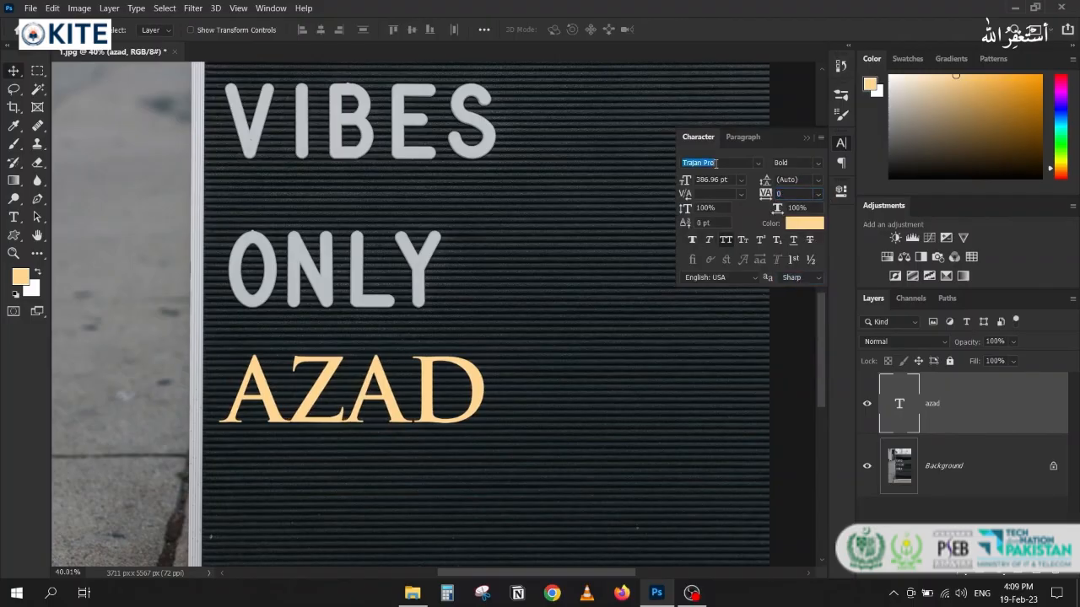
pyautogui.write('arial')
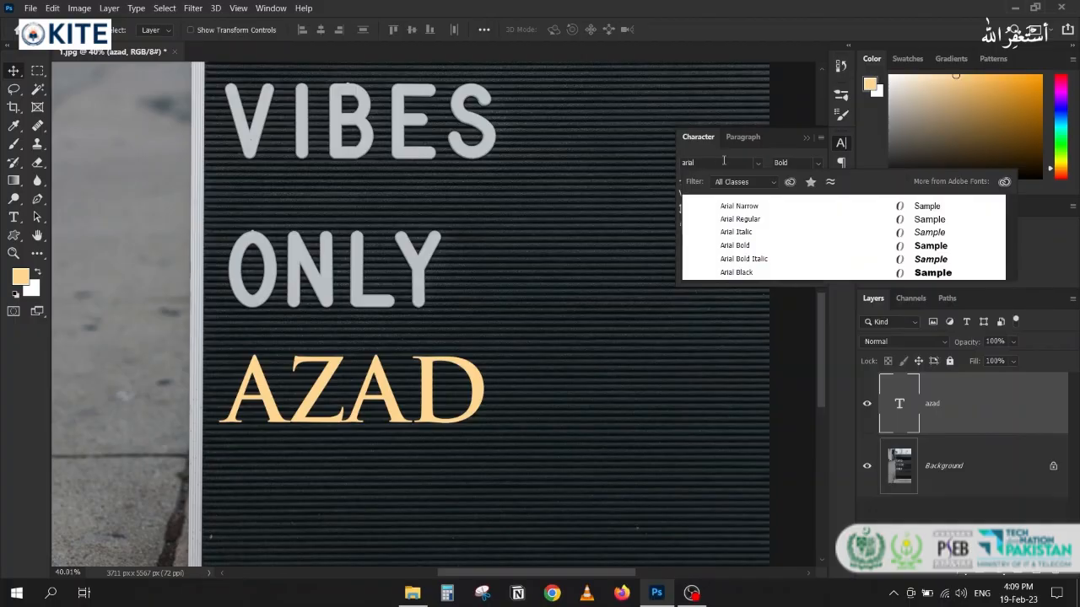
pyautogui.write(' ro')
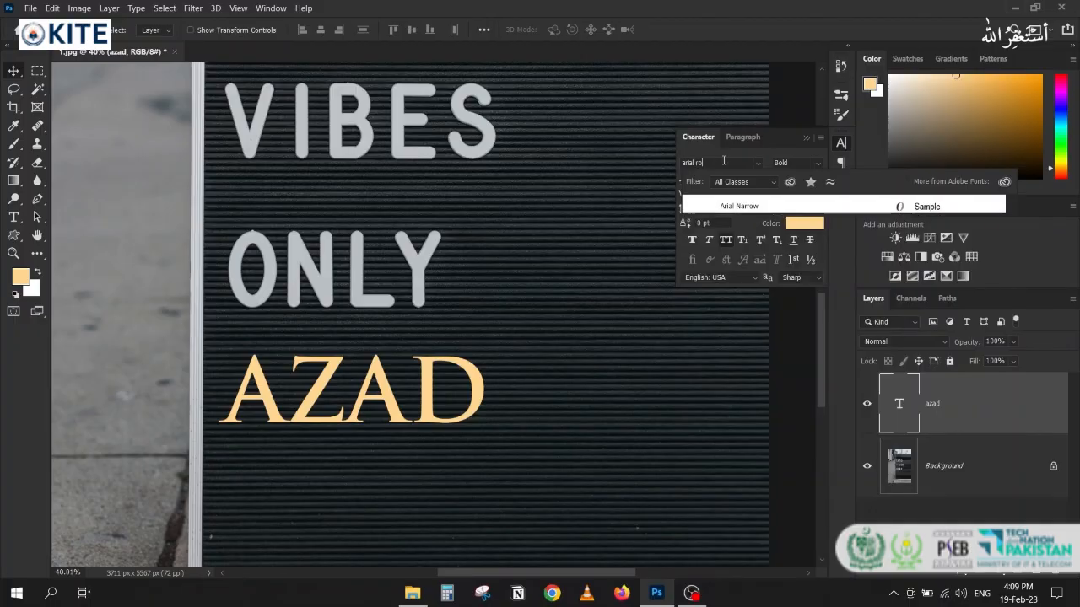
pyautogui.press('BackSpace')
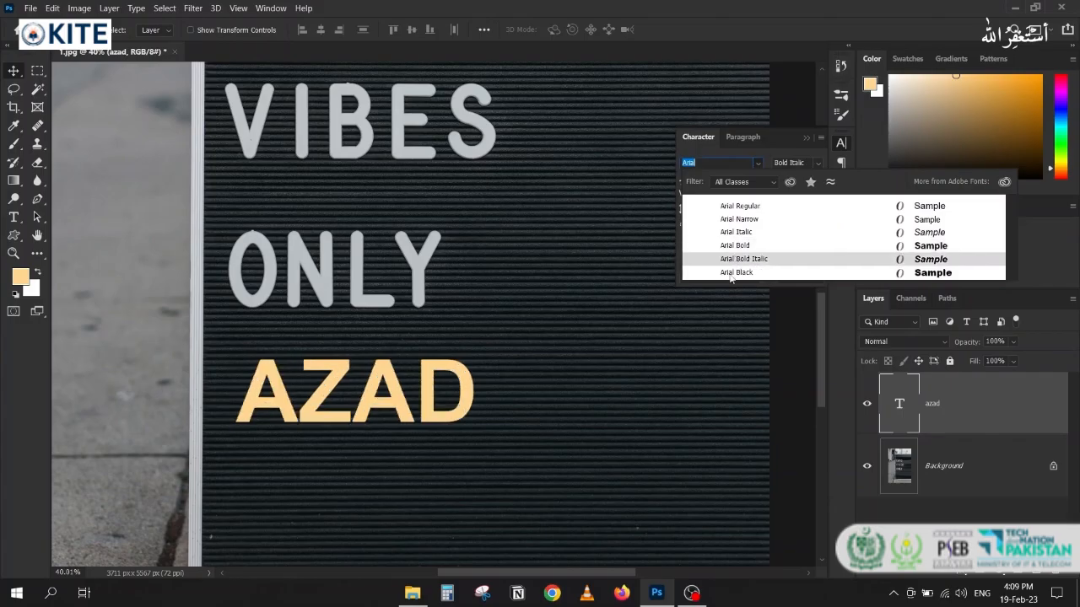
# - Search the installed fonts for "arial" again to look for a rounded version, and clear the search
pyautogui.press('BackSpace')
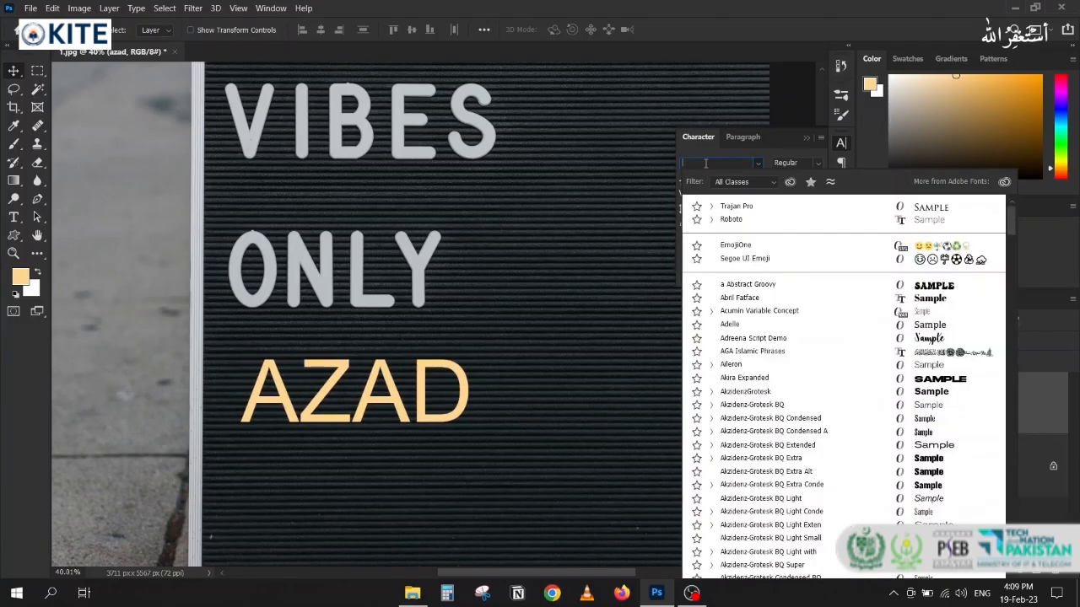
pyautogui.write('arial')
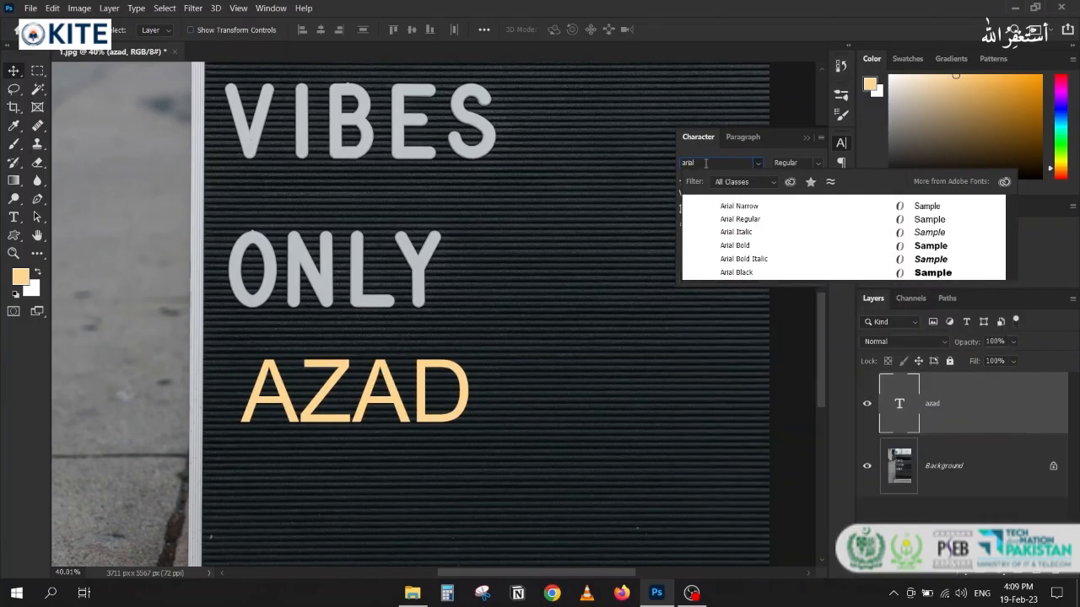
pyautogui.press('BackSpace')
pyautogui.press('BackSpace')
pyautogui.press('BackSpace')
pyautogui.press('BackSpace')
pyautogui.press('BackSpace')
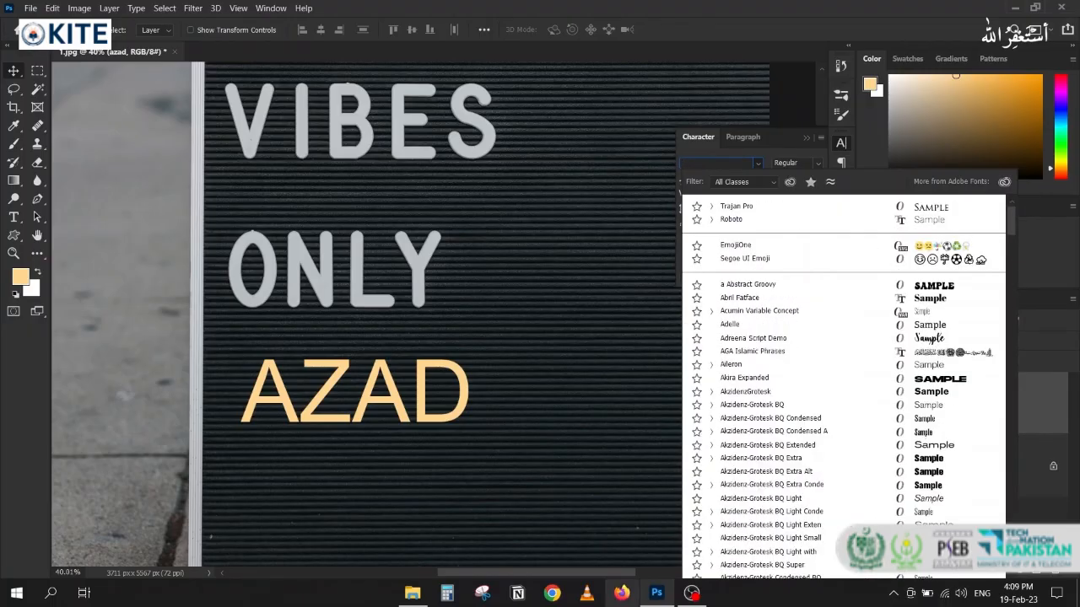
# - Switch to Firefox and search the web for "arial rounded bold font download"
pyautogui.click(620, 593)
pyautogui.write('a')
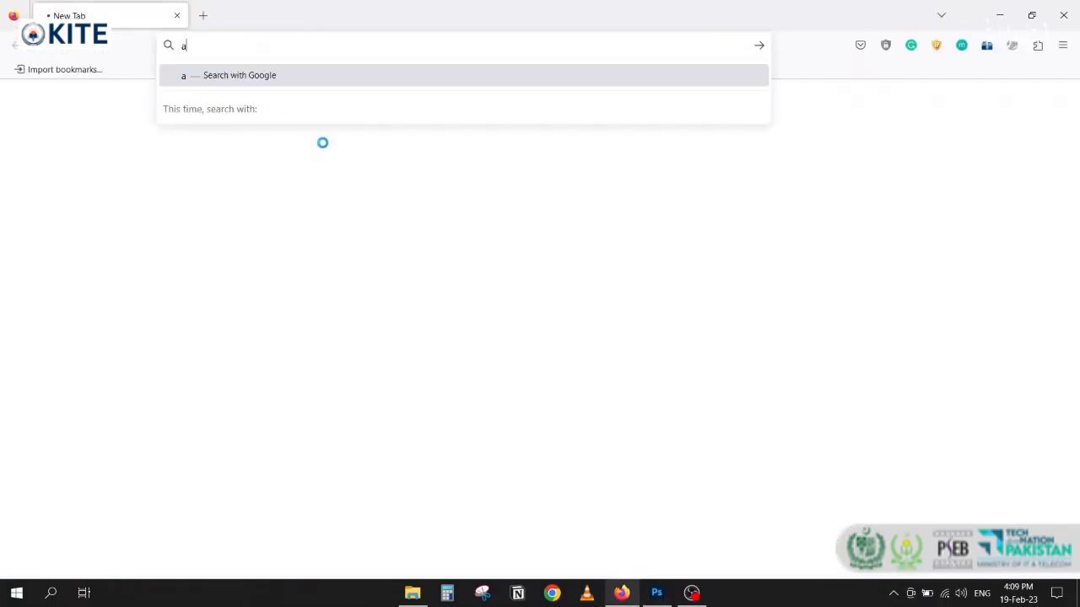
pyautogui.write('rial rou')
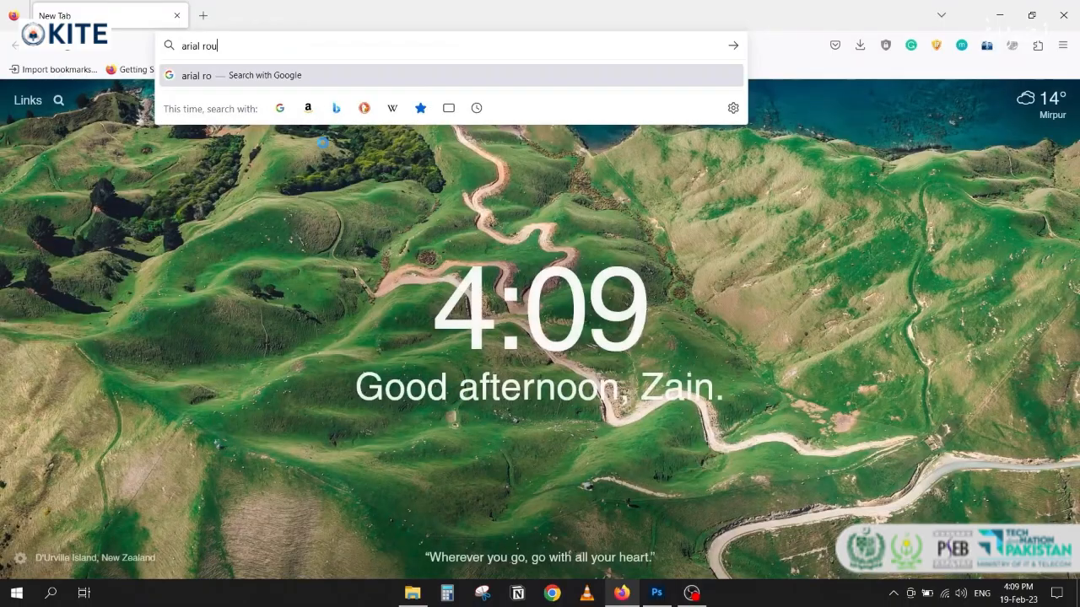
pyautogui.write('nded bold')
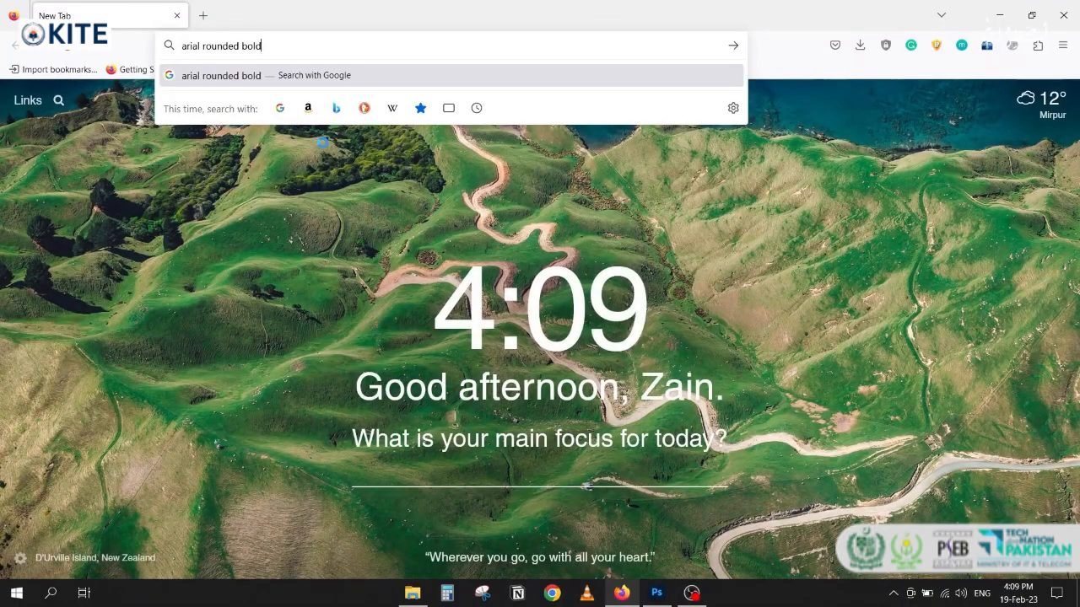
pyautogui.write(' font download')
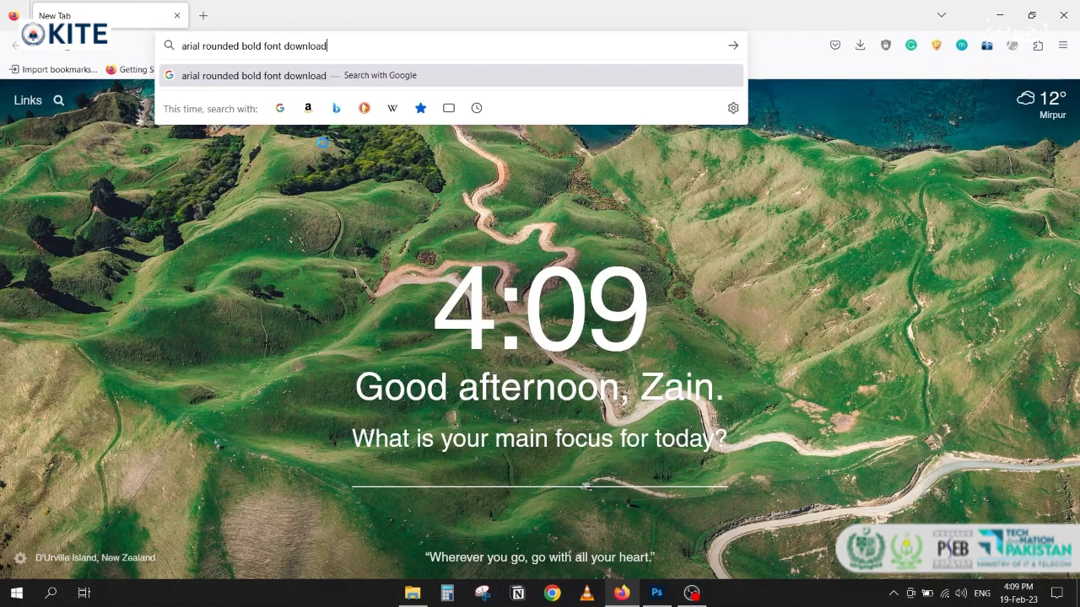
pyautogui.press('Return')
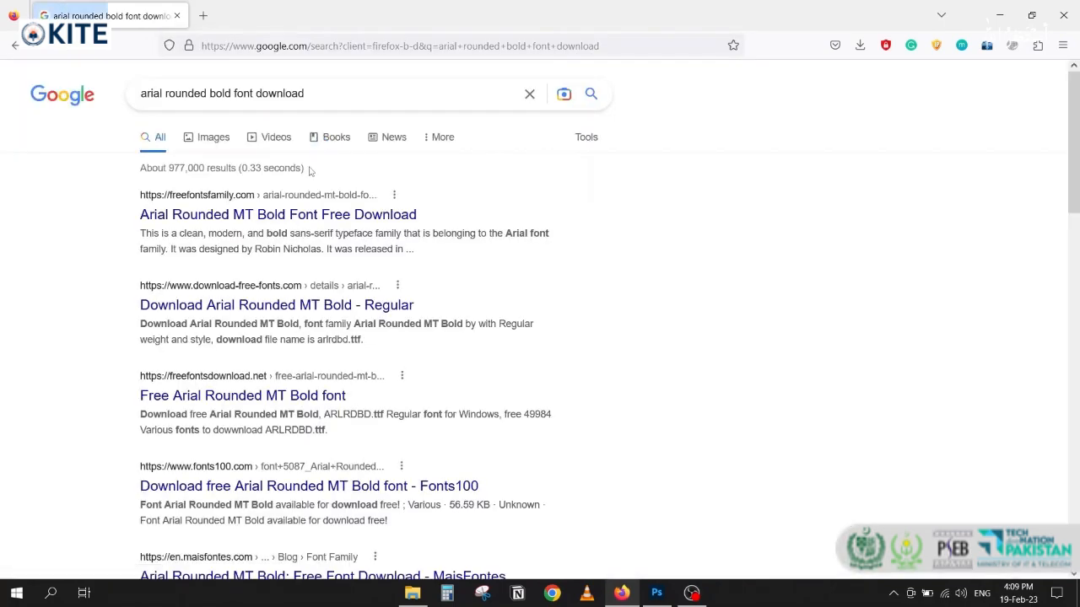
# - Download the Arial Rounded MT Bold font from the freefontsfamily.com result and close the browser
pyautogui.click(217, 214)
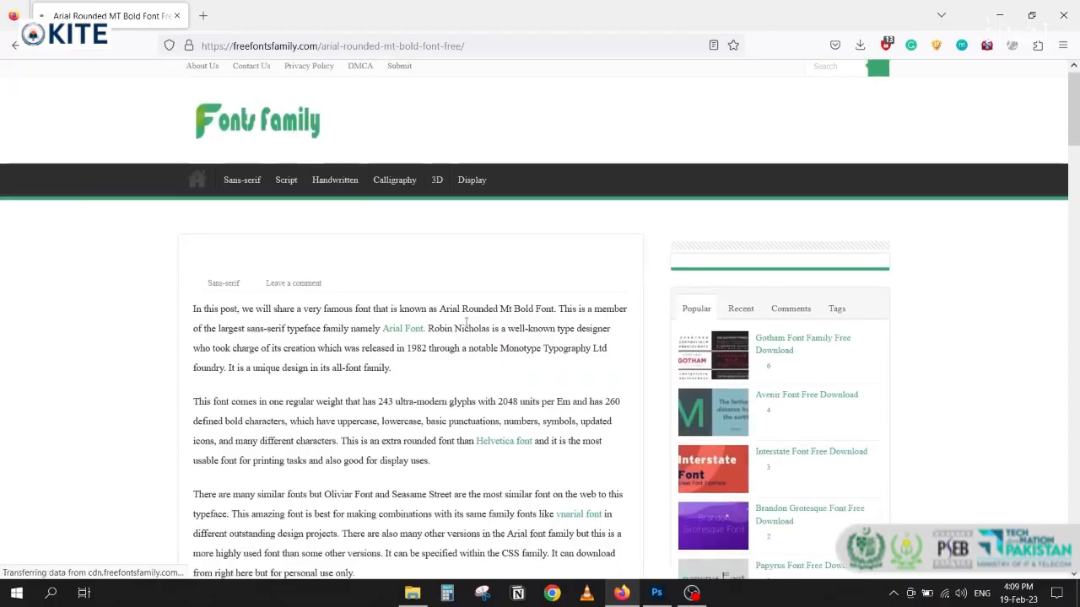
pyautogui.scroll(-9, 466, 323)
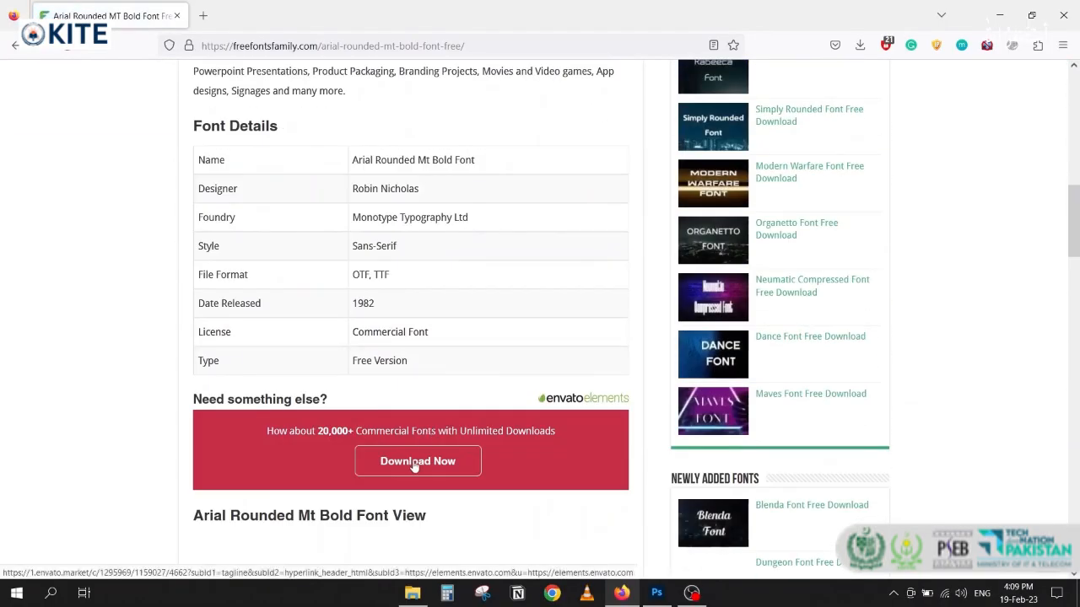
pyautogui.scroll(-9, 253, 427)
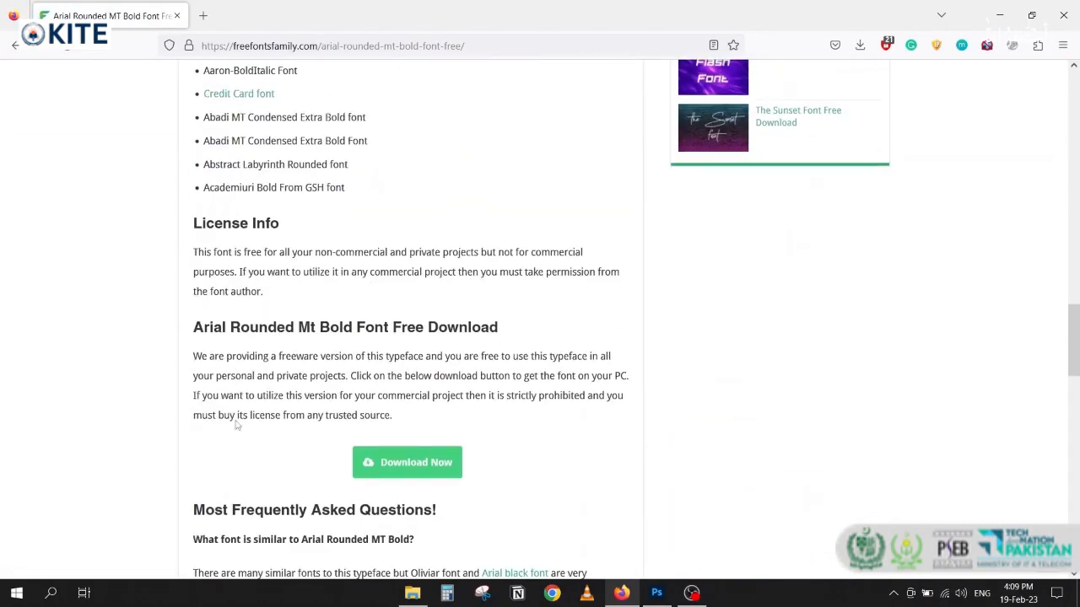
pyautogui.scroll(-1, 278, 413)
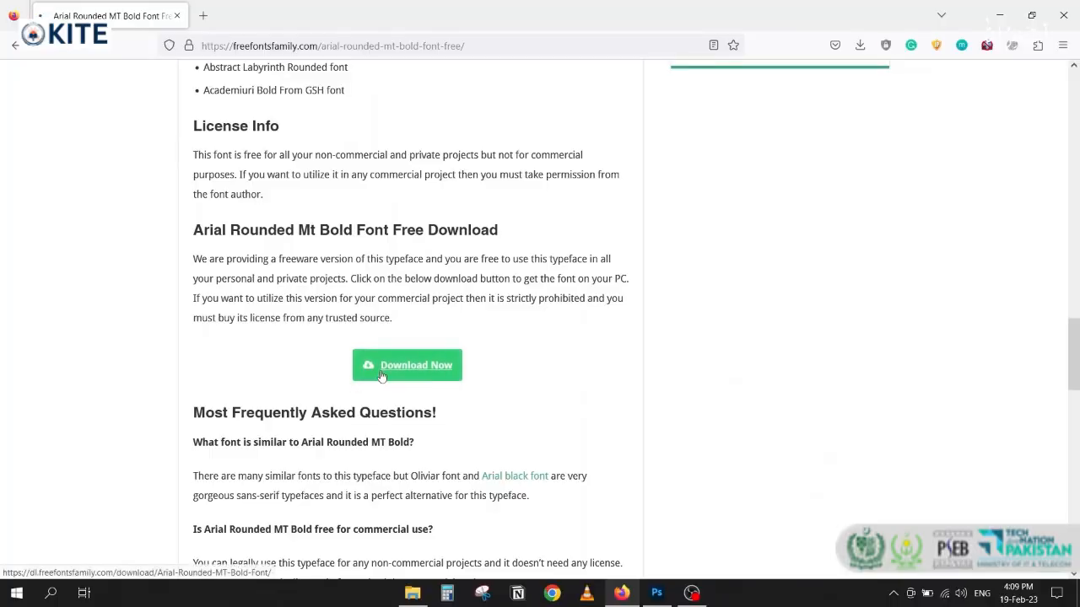
pyautogui.click(381, 375)
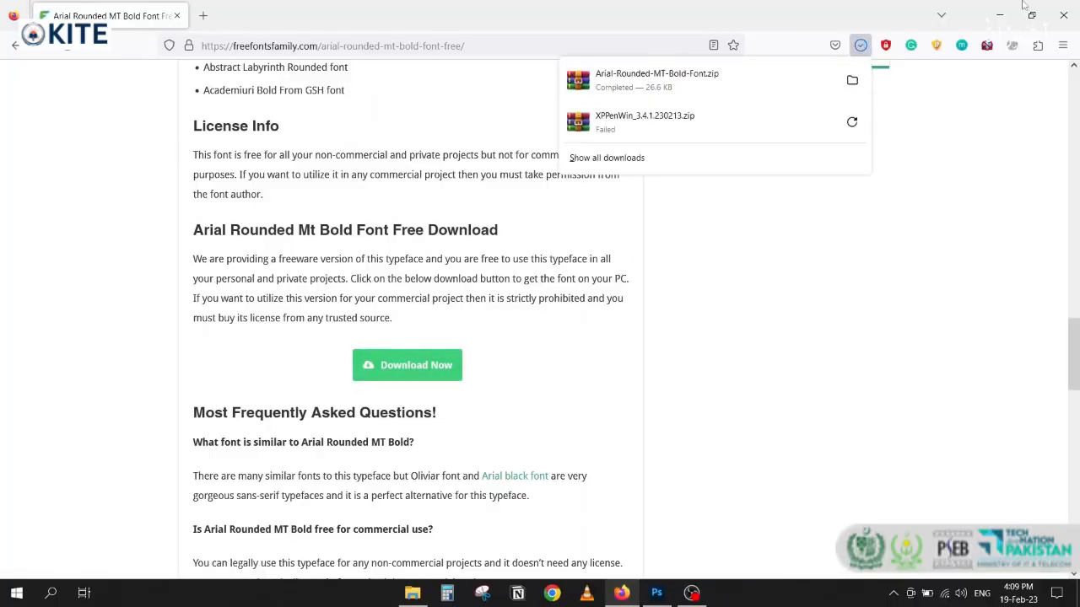
pyautogui.click(1064, 13)
# - Extract the Arial-Rounded-MT-Bold-Font archive on the desktop and permanently delete the ZIP file
pyautogui.click(1078, 594)
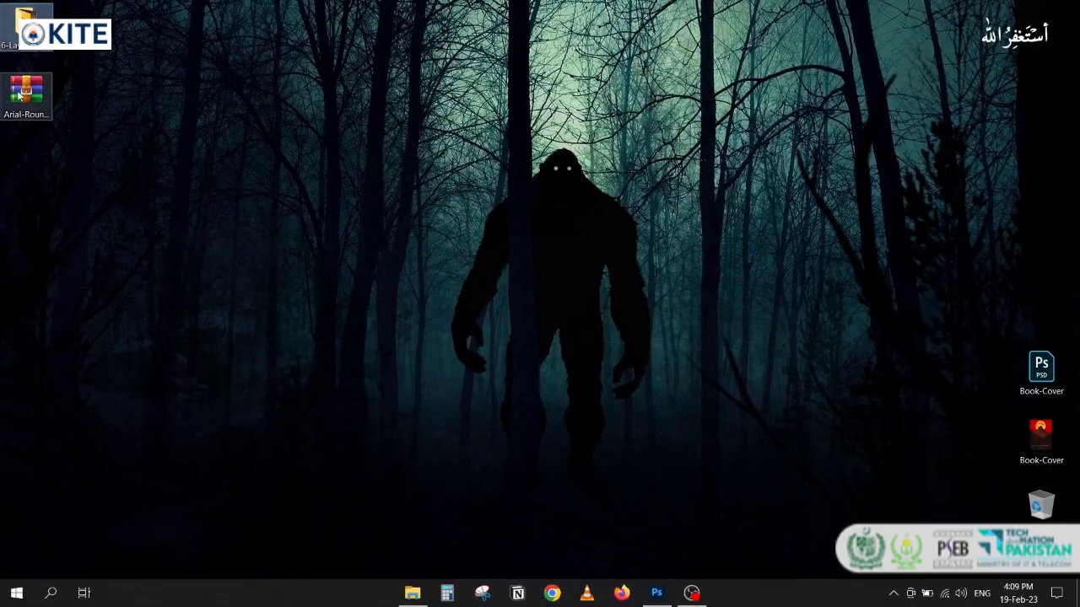
pyautogui.rightClick(18, 95)
pyautogui.click(60, 193)
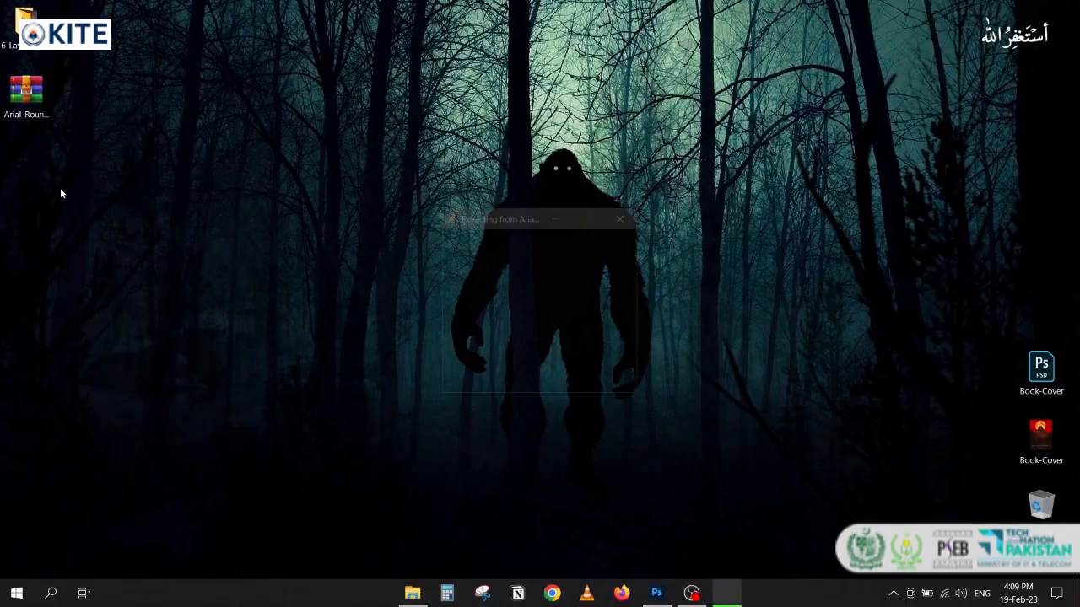
pyautogui.hotkey('shift', 'Delete')
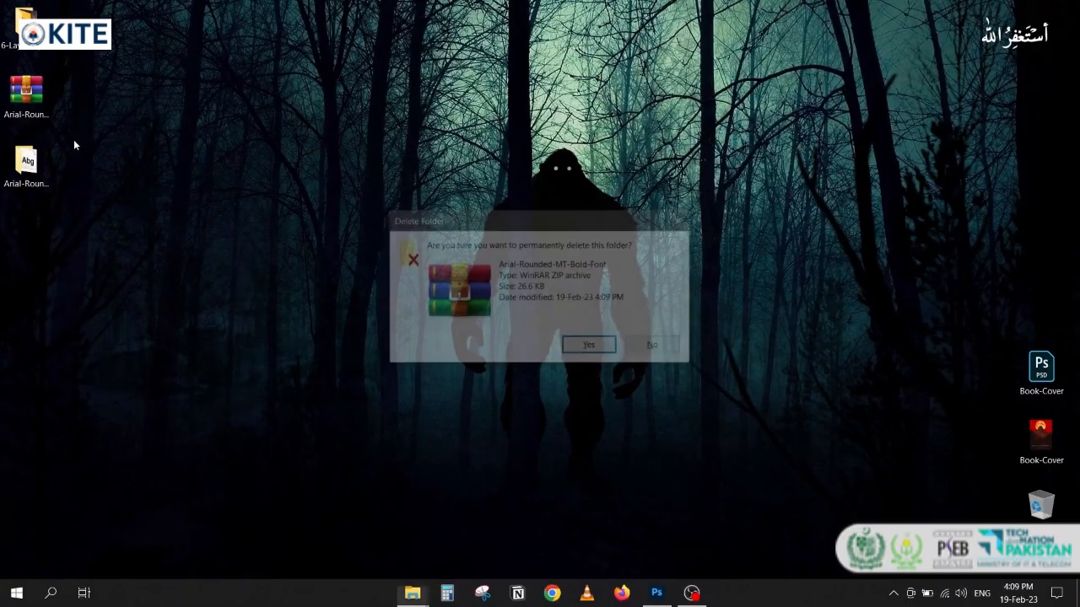
pyautogui.press('Return')
# - Open the extracted Arial-Rounded-MT-Bold-Font folder on the desktop and rename the ARLRDBD font file as Arial Rounded Bold
pyautogui.doubleClick(25, 164)
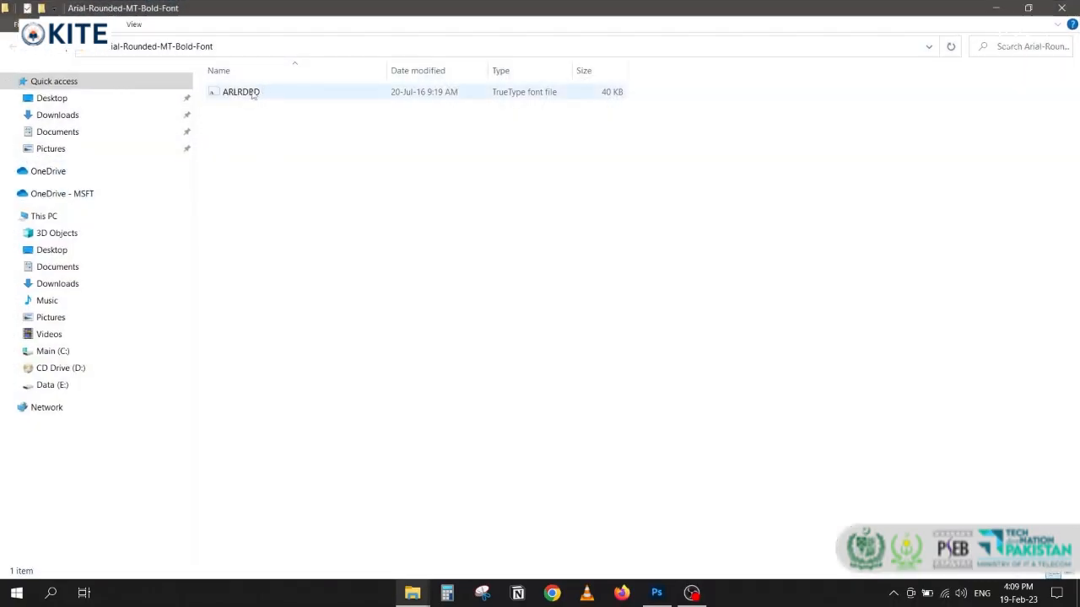
pyautogui.rightClick(252, 95)
pyautogui.press('Escape')
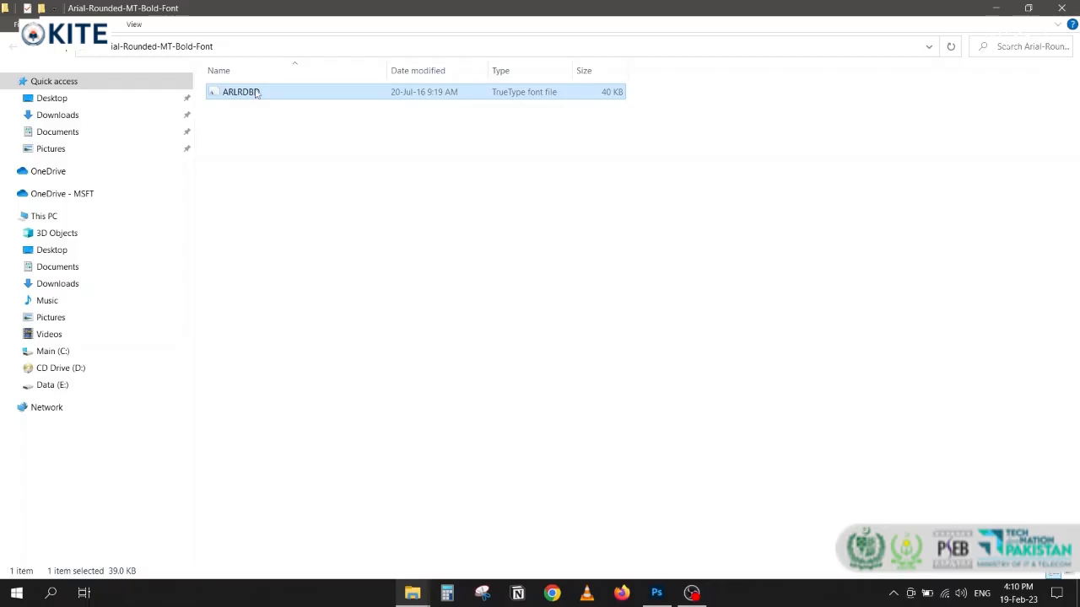
pyautogui.click(236, 92)
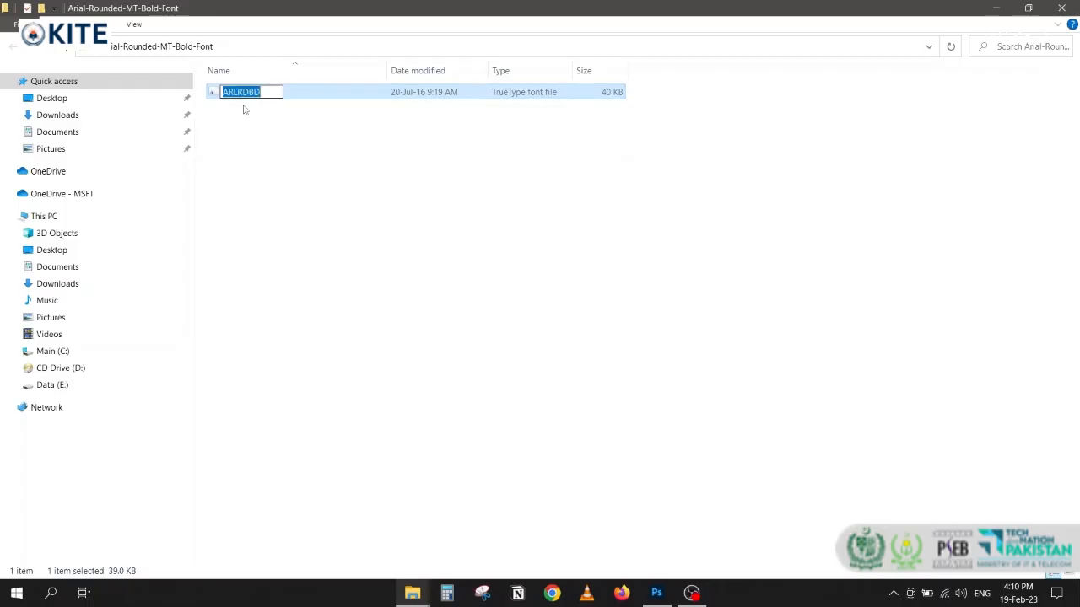
pyautogui.write('Arial Rounded o')
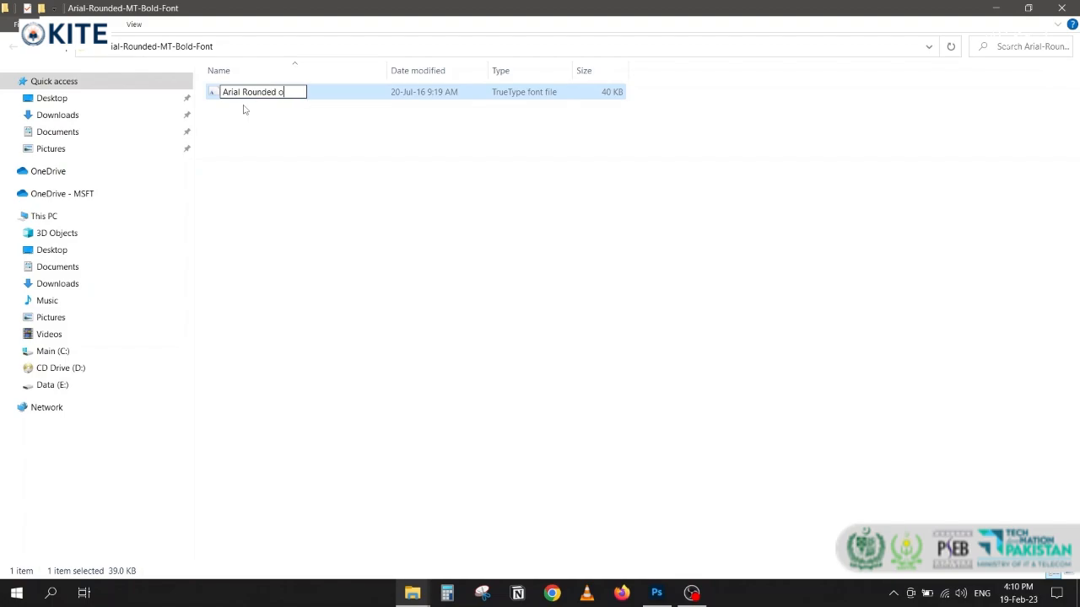
pyautogui.write(' Bo')
pyautogui.press('BackSpace')
pyautogui.write('Bold')
pyautogui.press('Return')
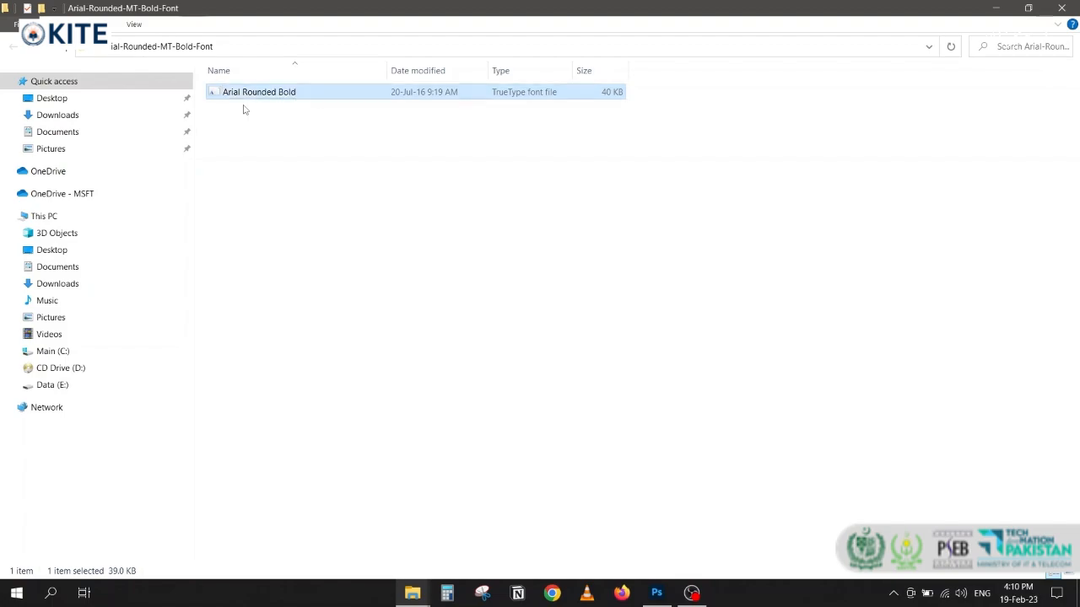
# - Install the Arial Rounded Bold font file, close its folder and switch back to Photoshop
pyautogui.rightClick(241, 100)
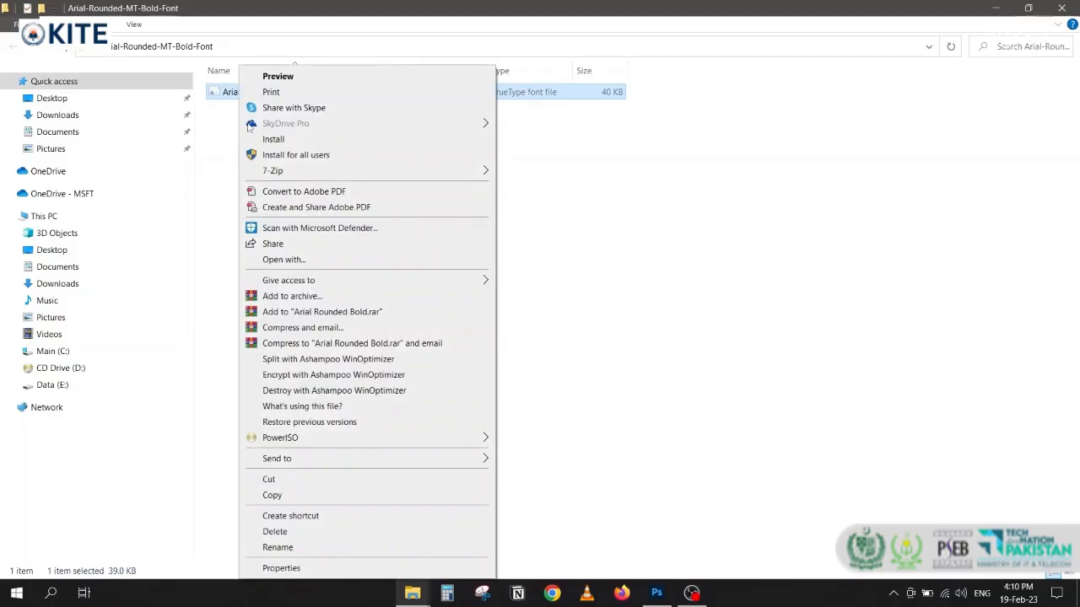
pyautogui.click(244, 138)
pyautogui.click(1073, 5)
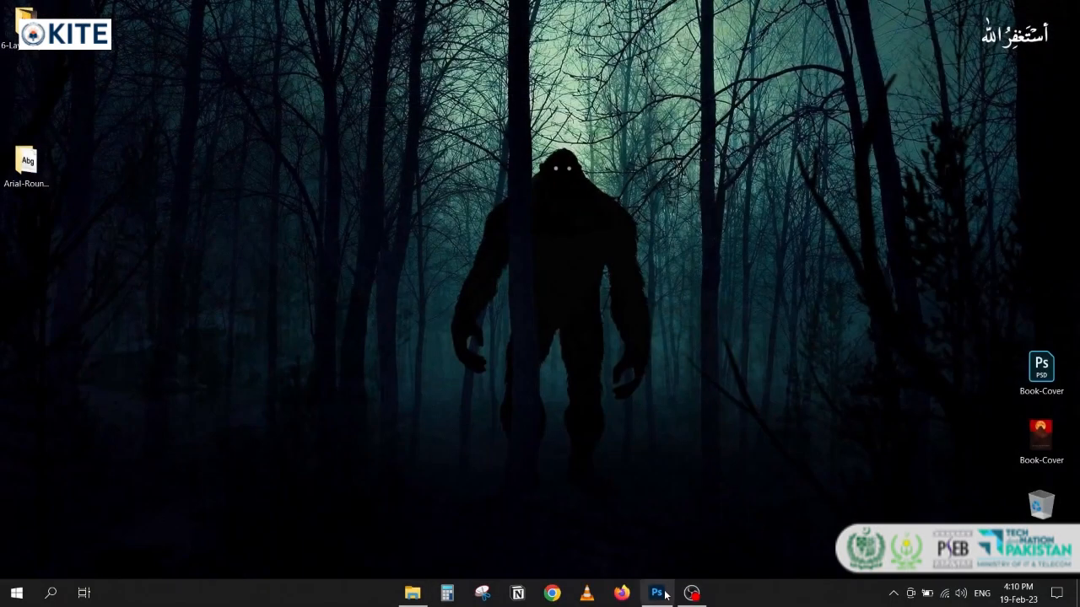
pyautogui.click(657, 593)
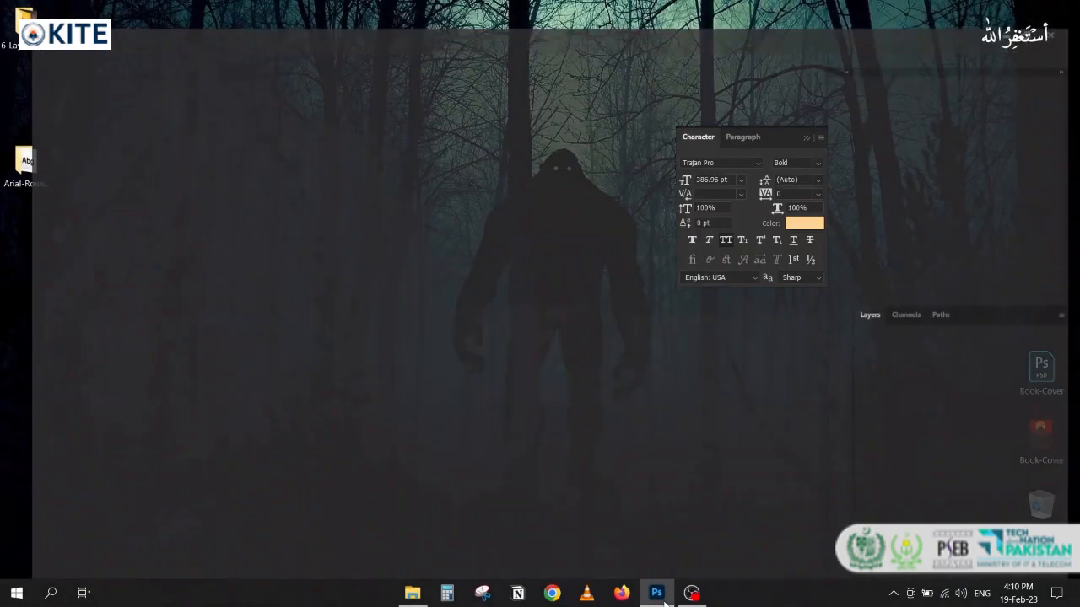
# - Search the character fonts for "arial roun", shorten the search to "ari" and try Arial Regular on the AZAD text
pyautogui.click(742, 162)
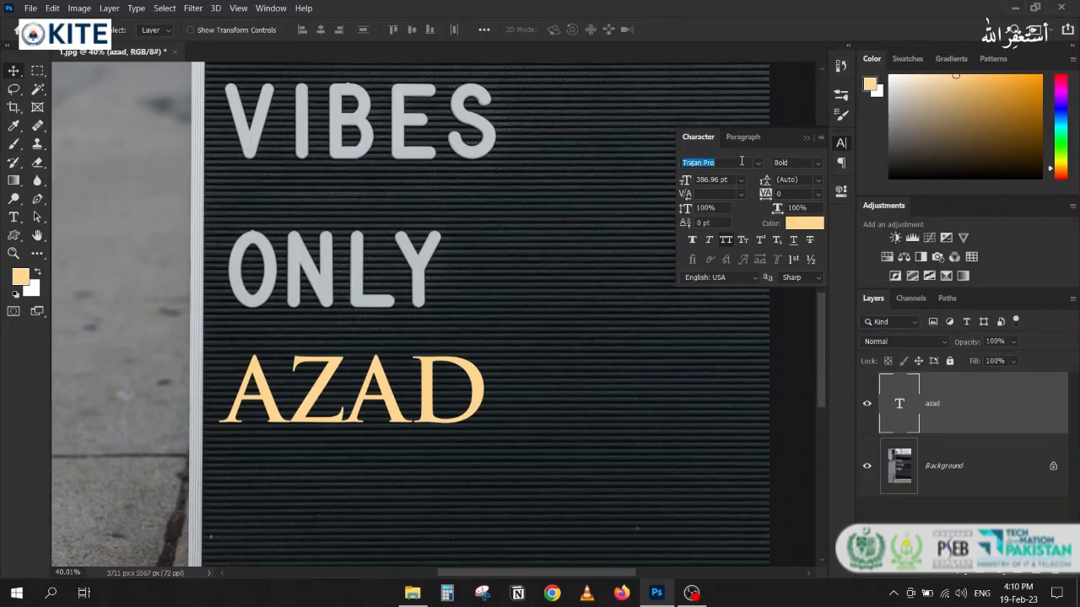
pyautogui.write('aria')
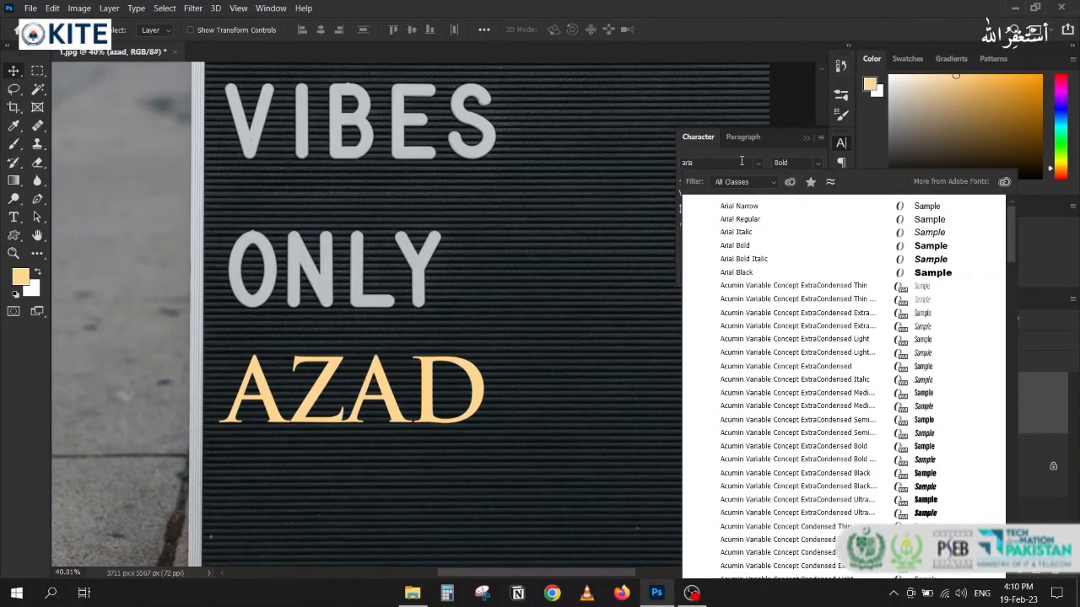
pyautogui.write('l r')
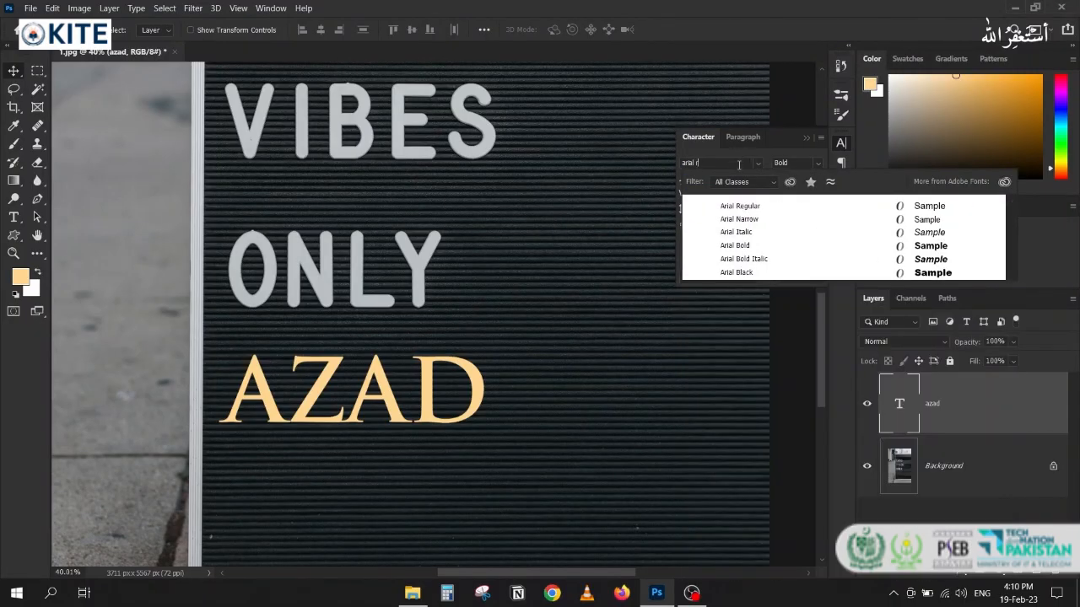
pyautogui.write('oun')
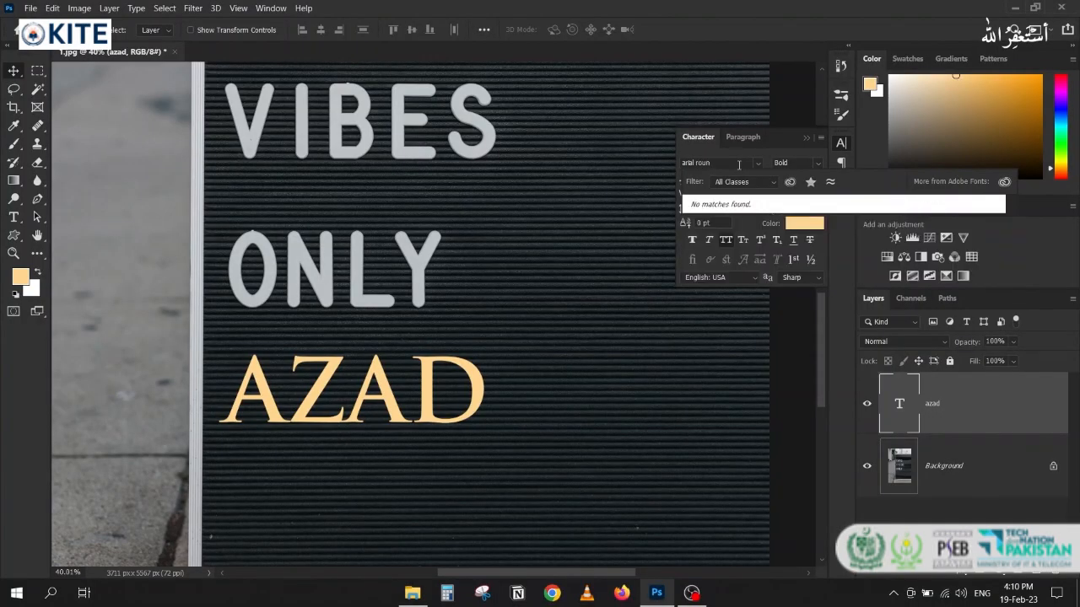
pyautogui.press('BackSpace')
pyautogui.press('BackSpace')
pyautogui.press('BackSpace')
pyautogui.press('BackSpace')
pyautogui.press('BackSpace')
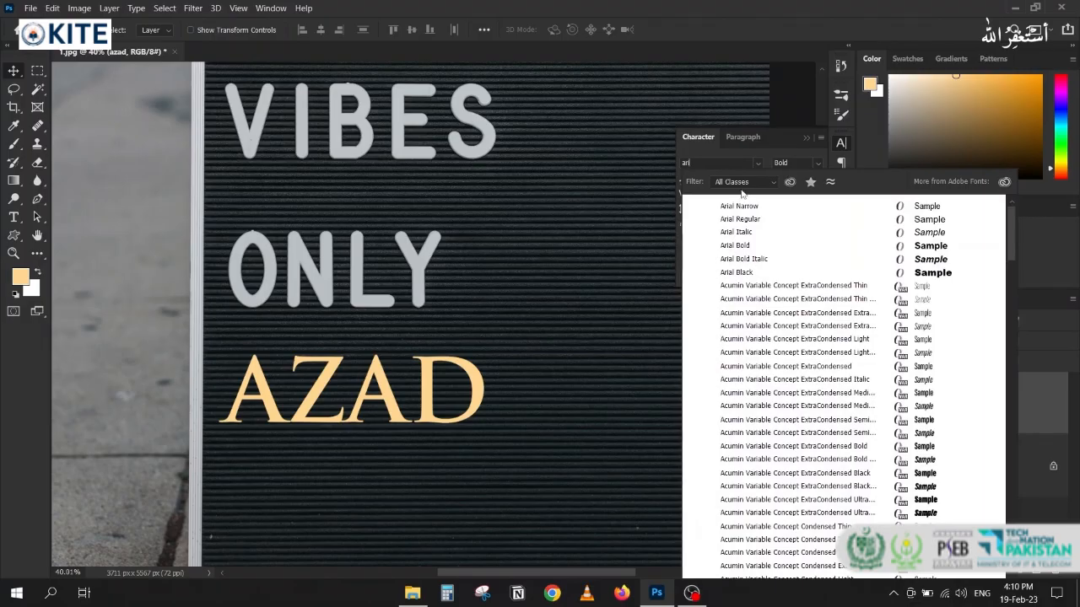
pyautogui.click(734, 219)
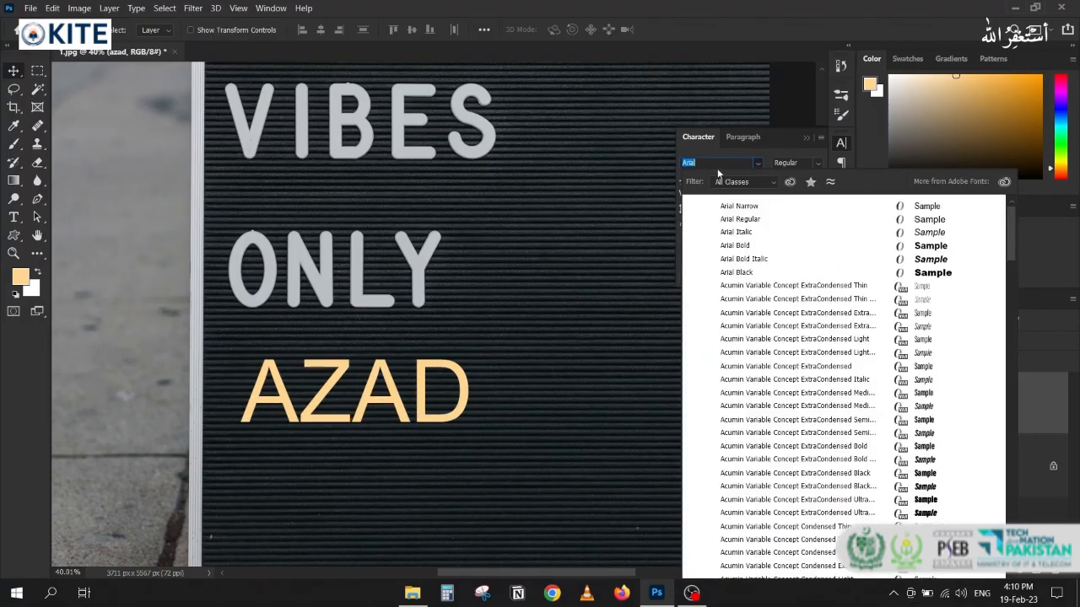
# - Search the fonts for "arial", apply Arial Rounded MT Bold to the AZAD text and shift the text slightly upward
pyautogui.write('ar')
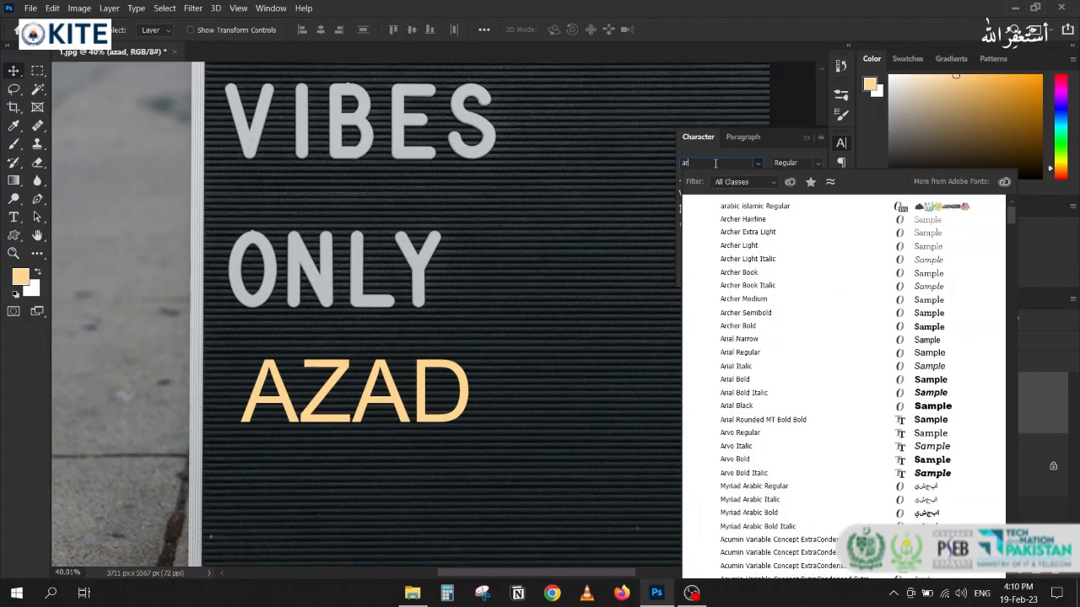
pyautogui.write('ial Rounded MT...')
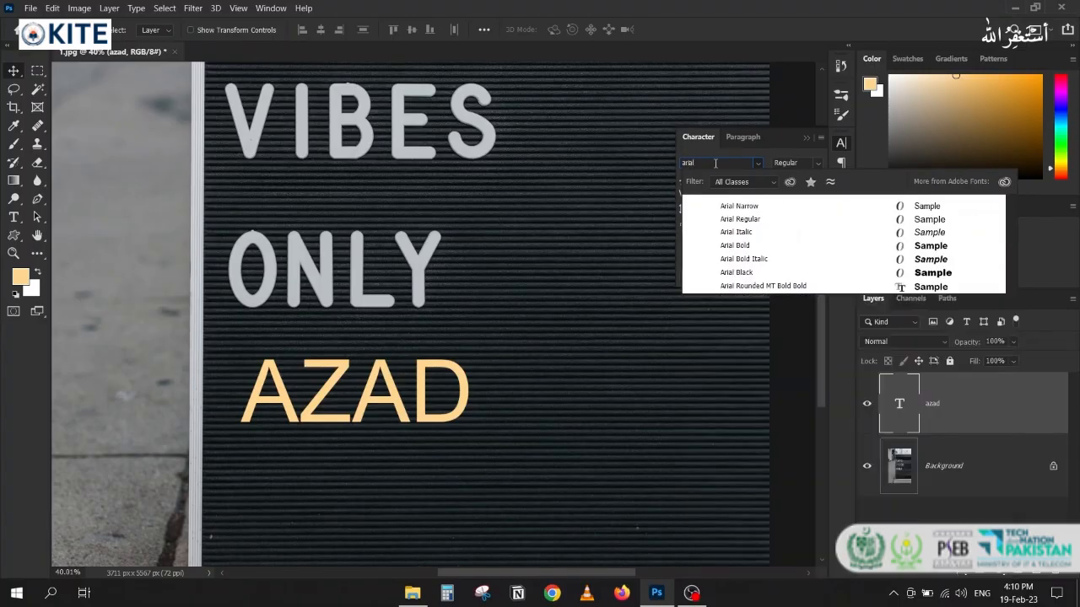
pyautogui.click(726, 286)
pyautogui.moveTo(344, 402); pyautogui.dragTo(342, 395)
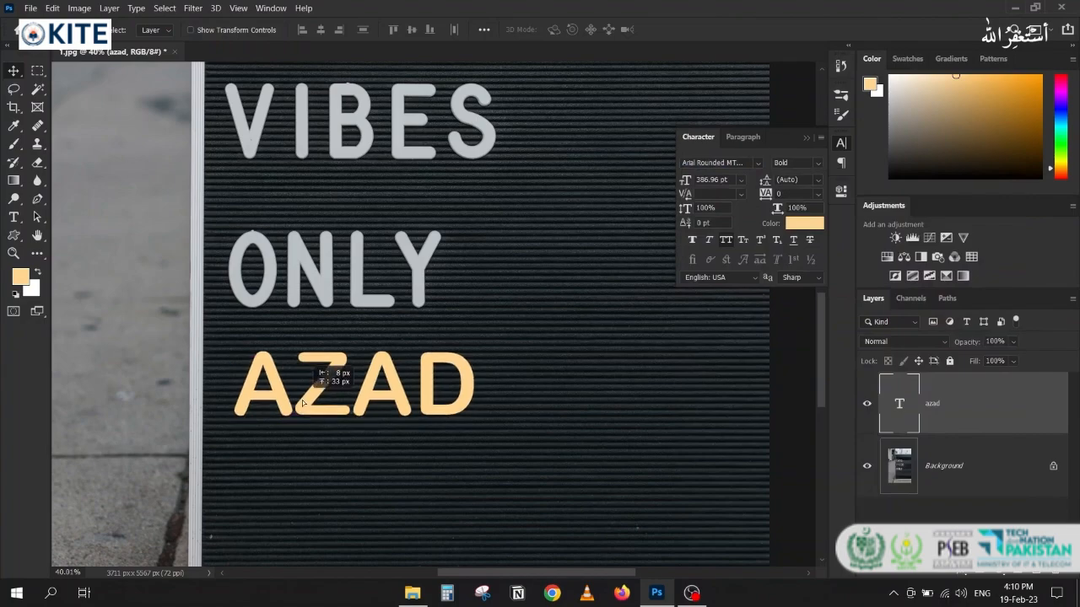
# - Set the AZAD text colour to the light grey sampled from the letter O of ONLY on the board
pyautogui.click(804, 222)
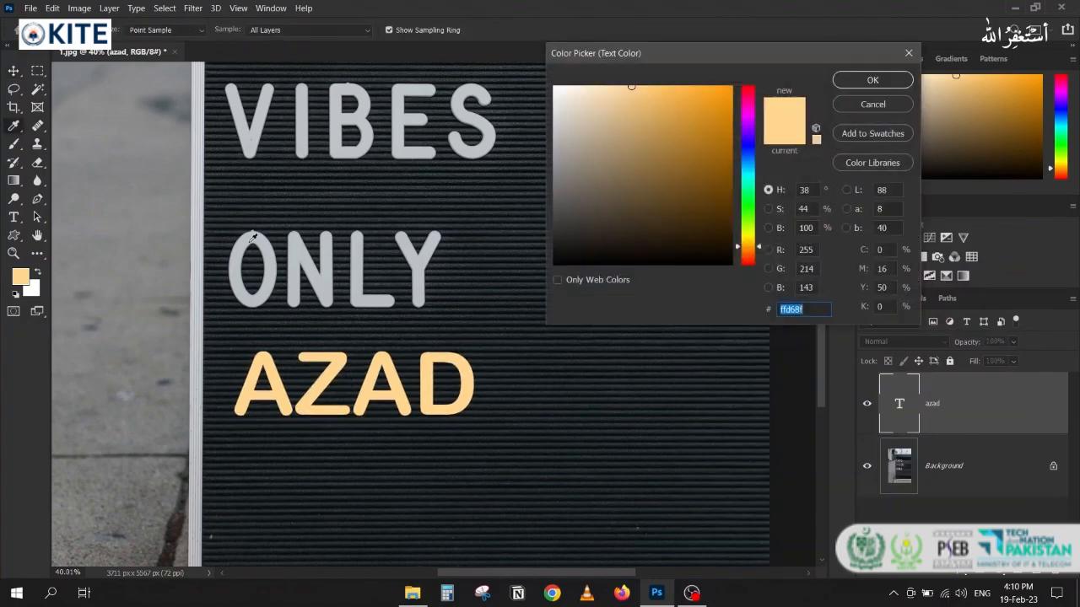
pyautogui.click(249, 241)
pyautogui.click(873, 80)
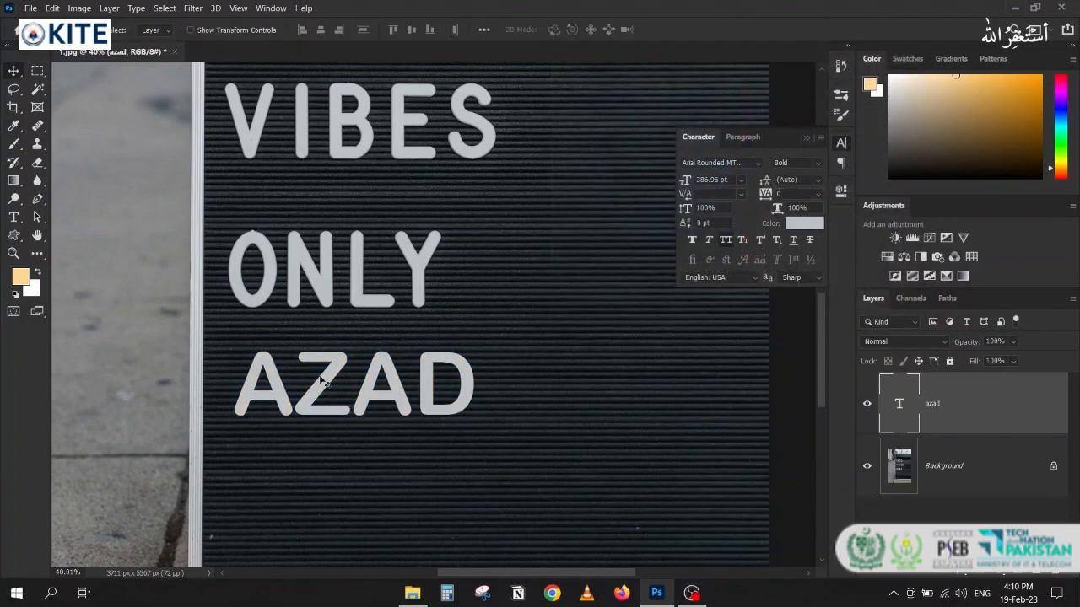
# - Move AZAD over the word ONLY and scale it up proportionally to about 473 pt to compare letter heights
pyautogui.moveTo(310, 381); pyautogui.dragTo(397, 275)
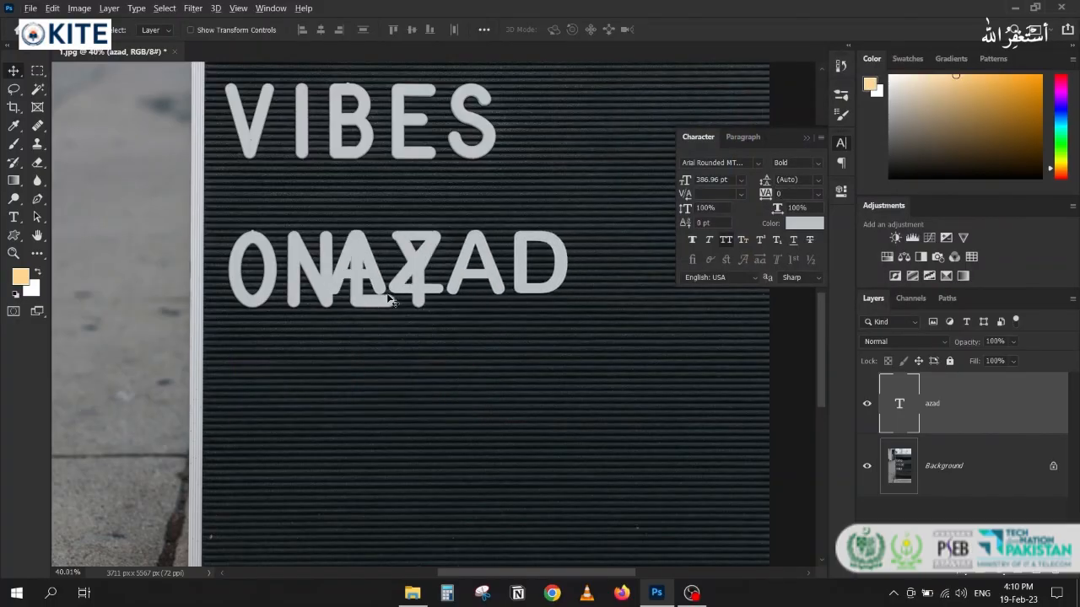
pyautogui.hotkey('ctrl', 't')
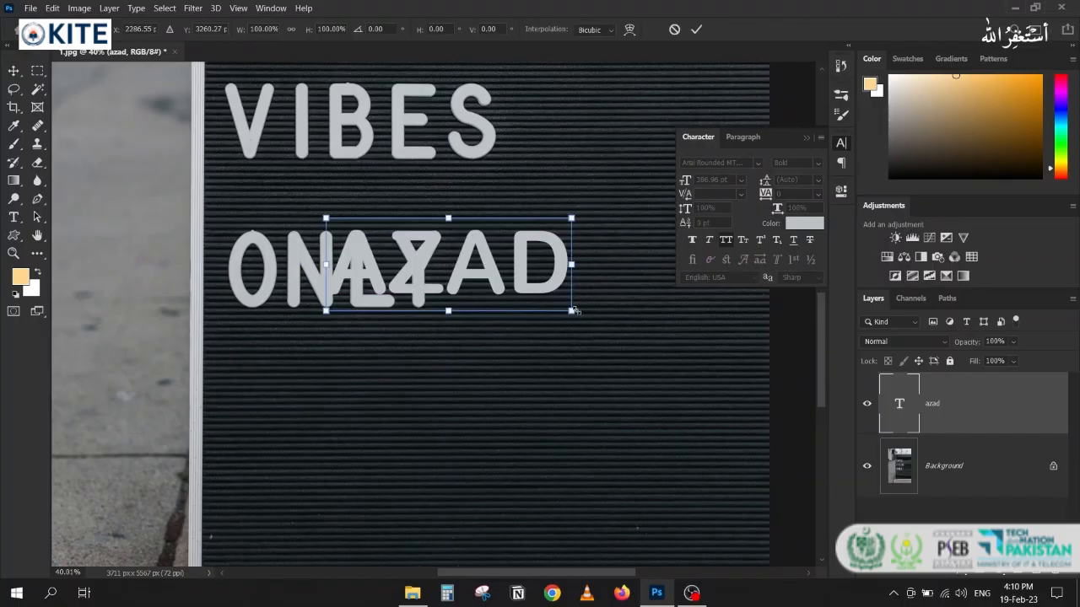
pyautogui.moveTo(572, 311); pyautogui.dragTo(613, 339)
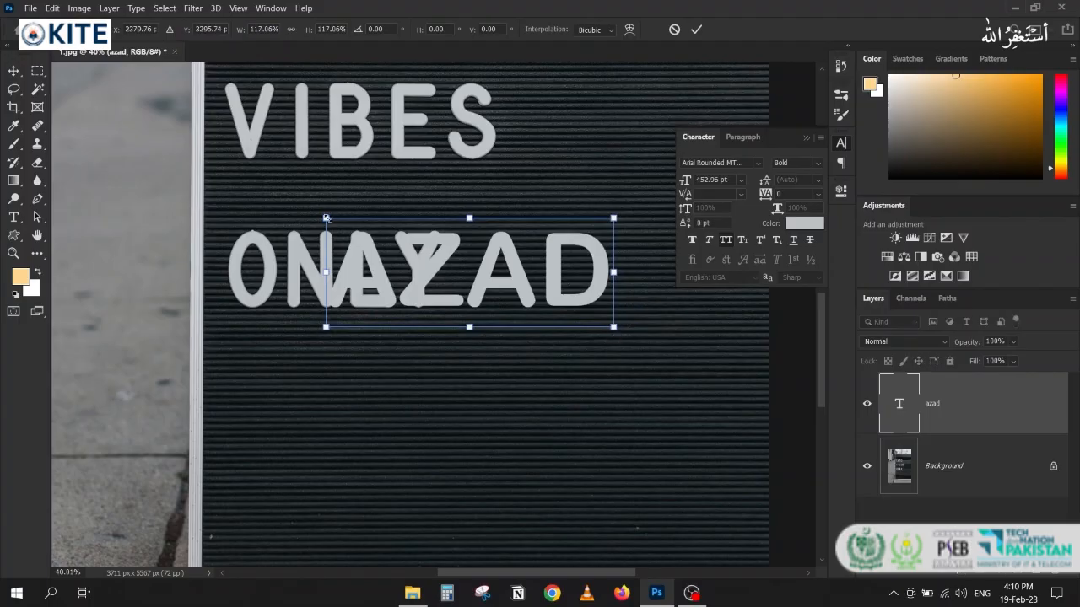
pyautogui.moveTo(326, 217); pyautogui.dragTo(319, 215)
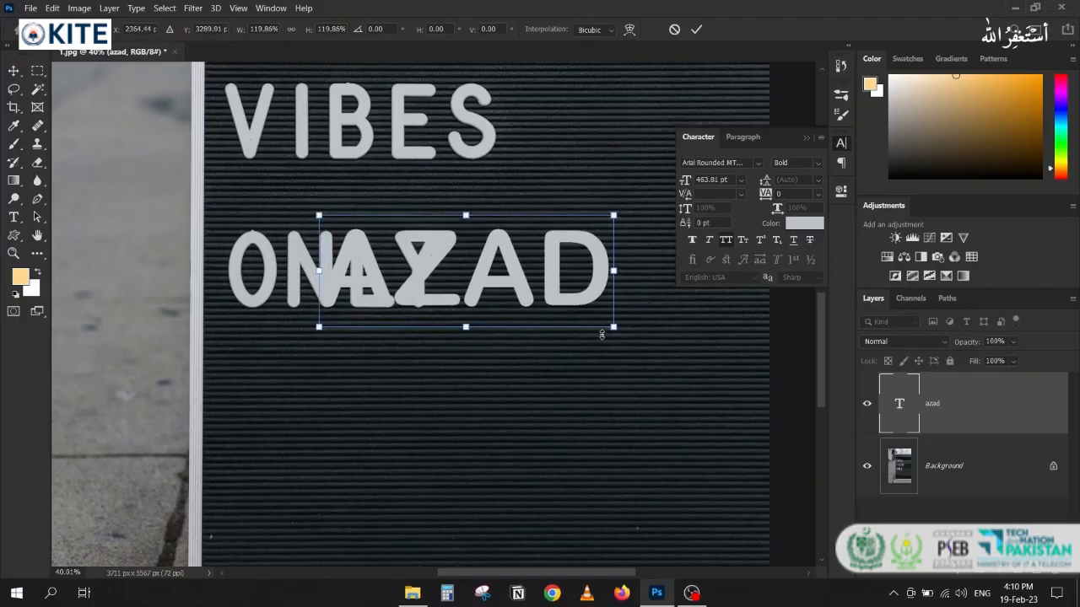
pyautogui.moveTo(614, 331); pyautogui.dragTo(621, 334)
pyautogui.press('Return')
# - Place AZAD beneath ONLY as a fourth line, aligned with its left edge, and collapse the character settings
pyautogui.moveTo(363, 289); pyautogui.dragTo(272, 374)
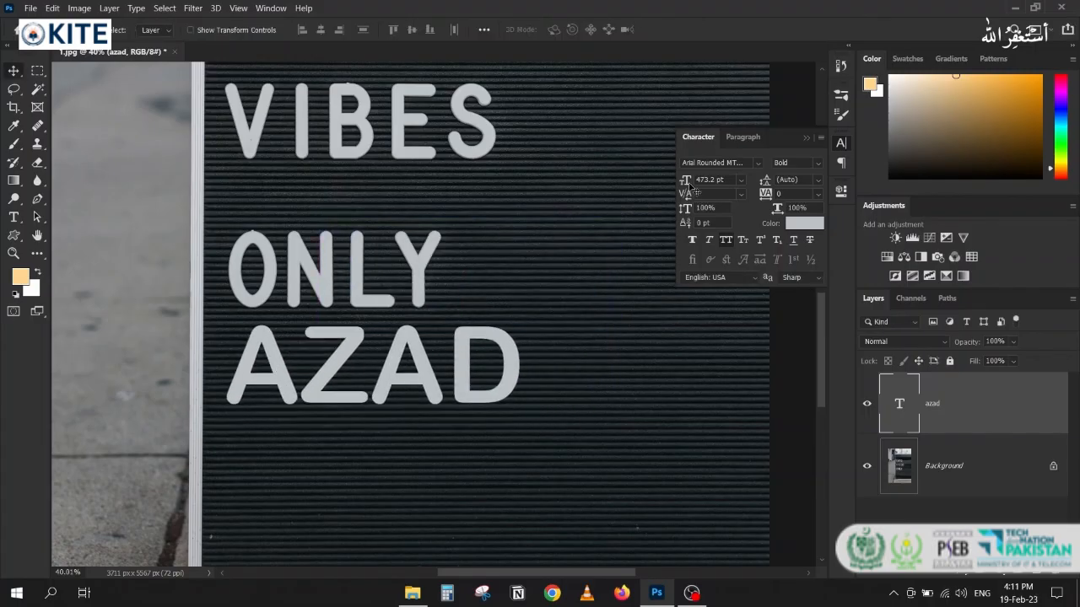
pyautogui.click(807, 140)
pyautogui.scroll(6, 312, 380)
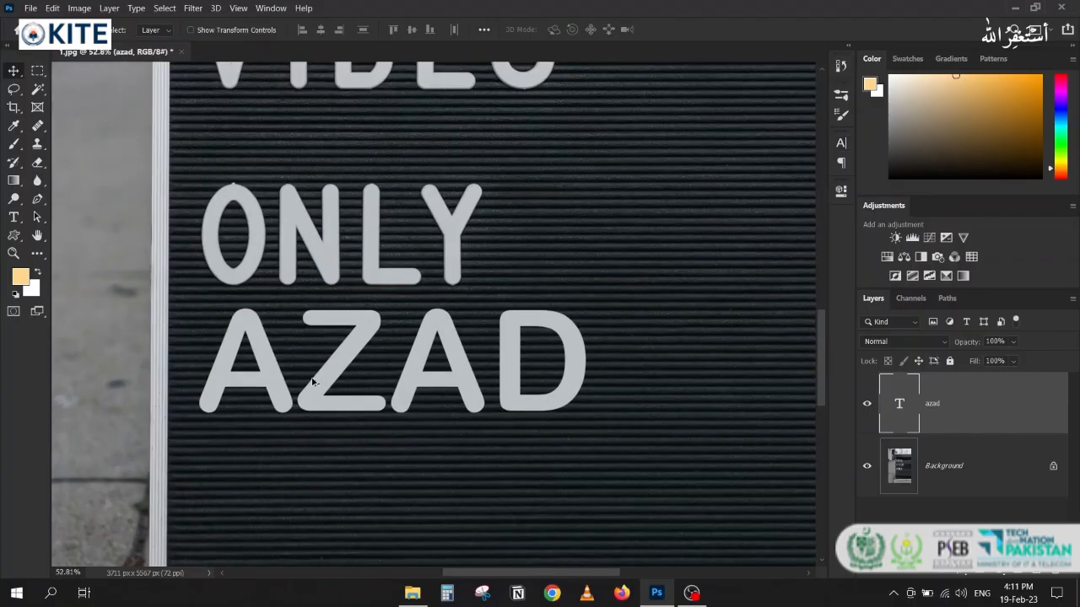
pyautogui.scroll(6, 435, 289)
pyautogui.scroll(-10, 545, 224)
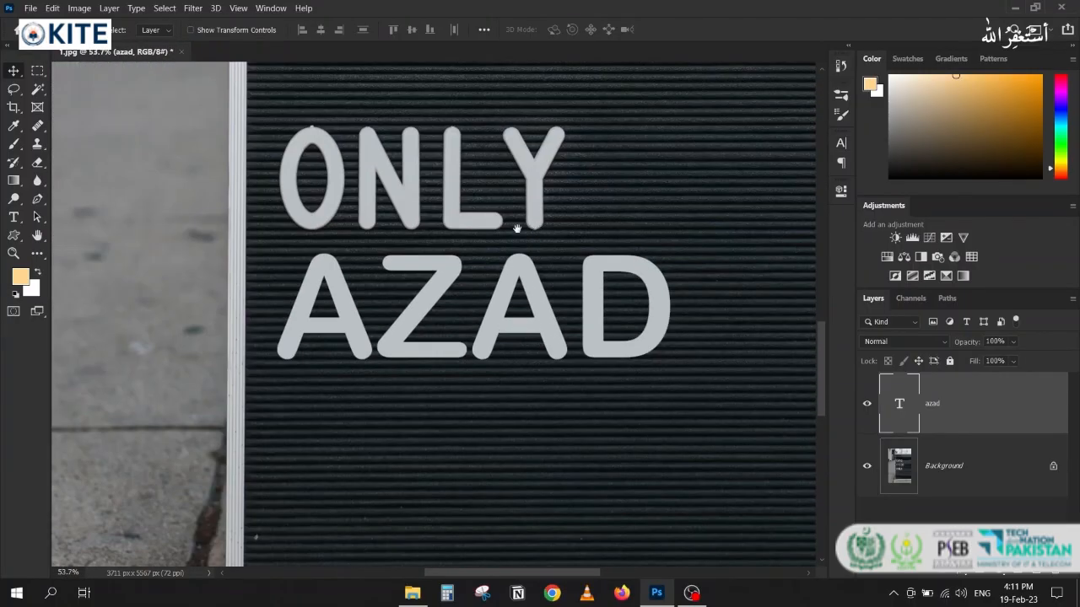
pyautogui.scroll(-1, 414, 334)
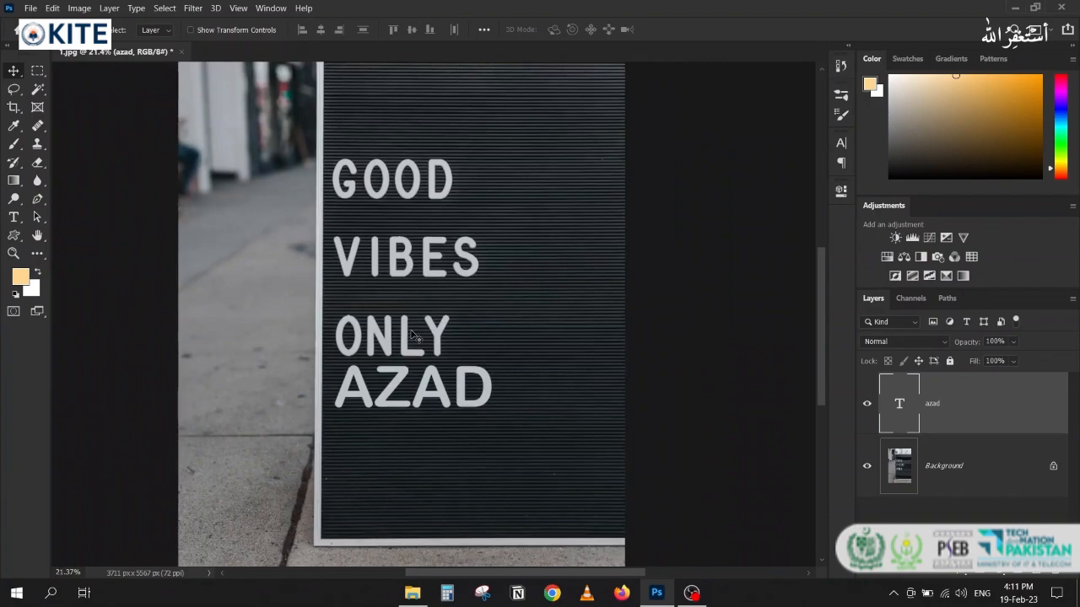
pyautogui.moveTo(393, 405); pyautogui.dragTo(395, 421)
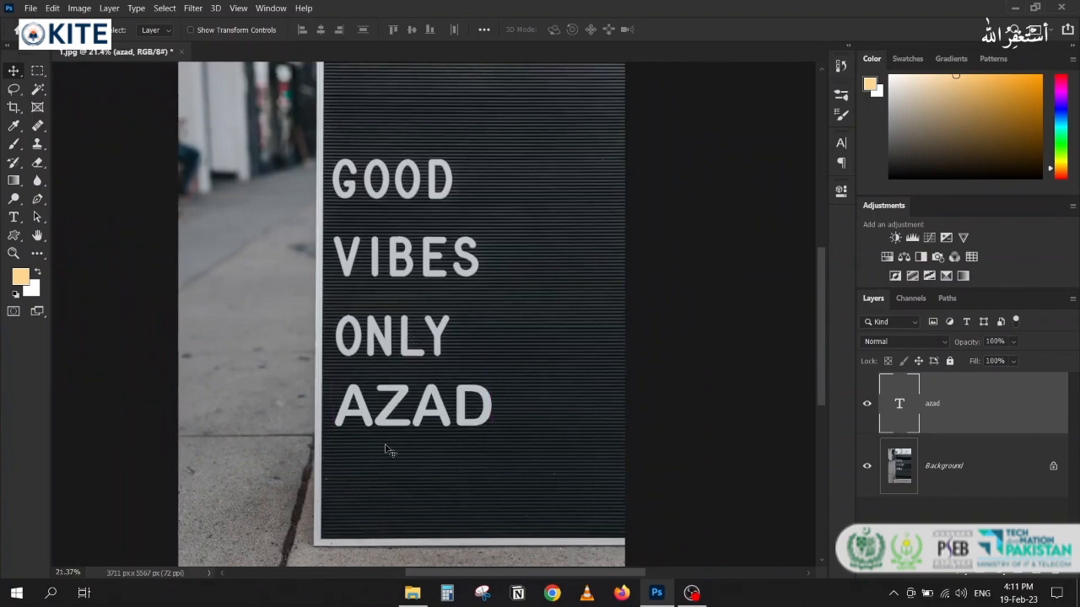
# - Scale AZAD down proportionally to about 397 pt and move it up closer beneath ONLY
pyautogui.hotkey('ctrl', 't')
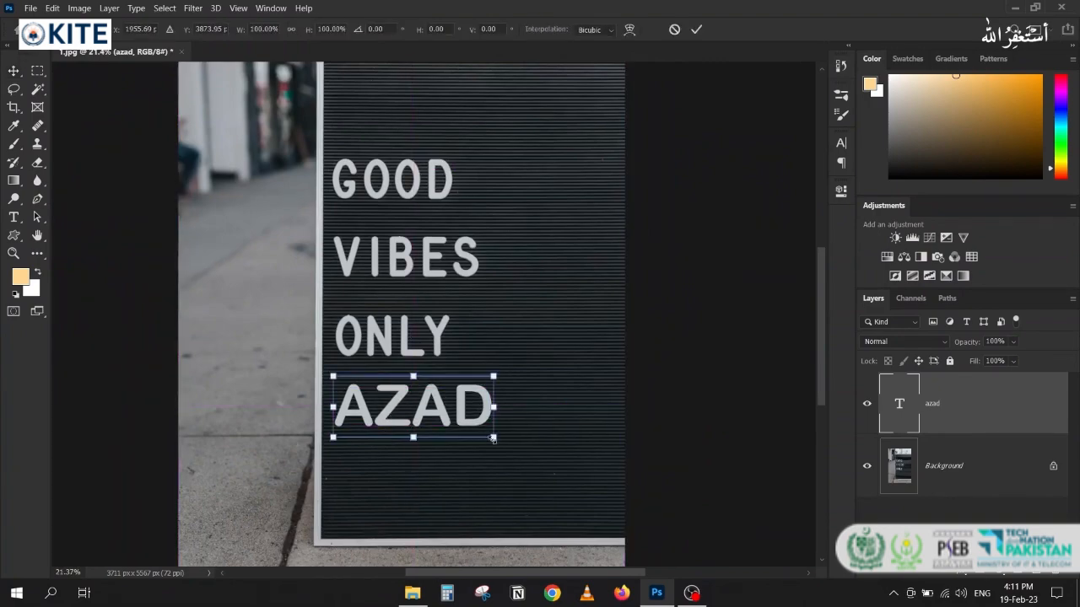
pyautogui.moveTo(493, 438); pyautogui.dragTo(466, 432)
pyautogui.press('Return')
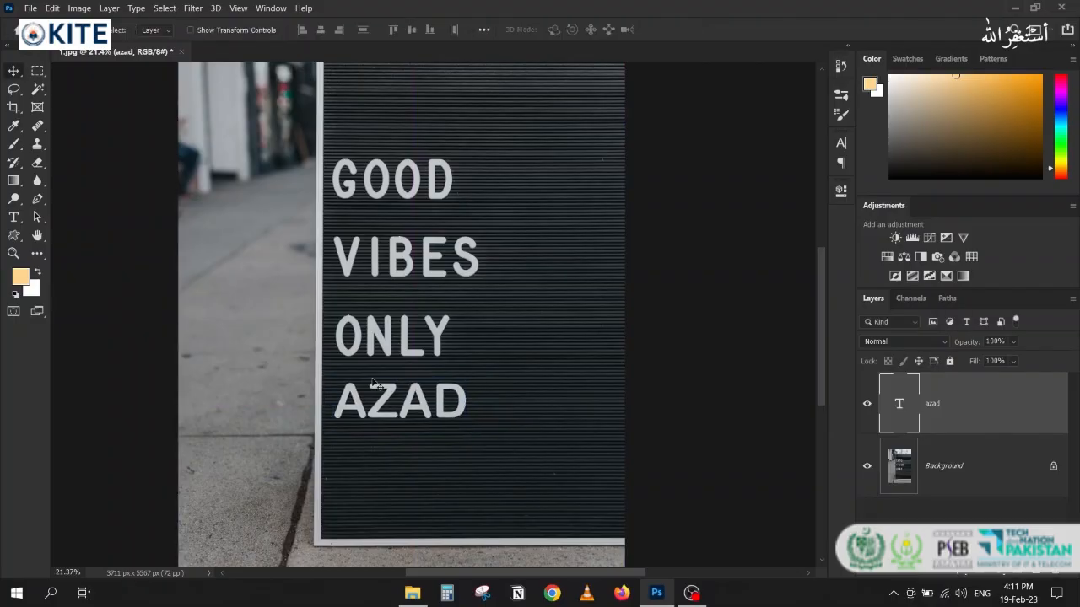
pyautogui.scroll(5, 376, 383)
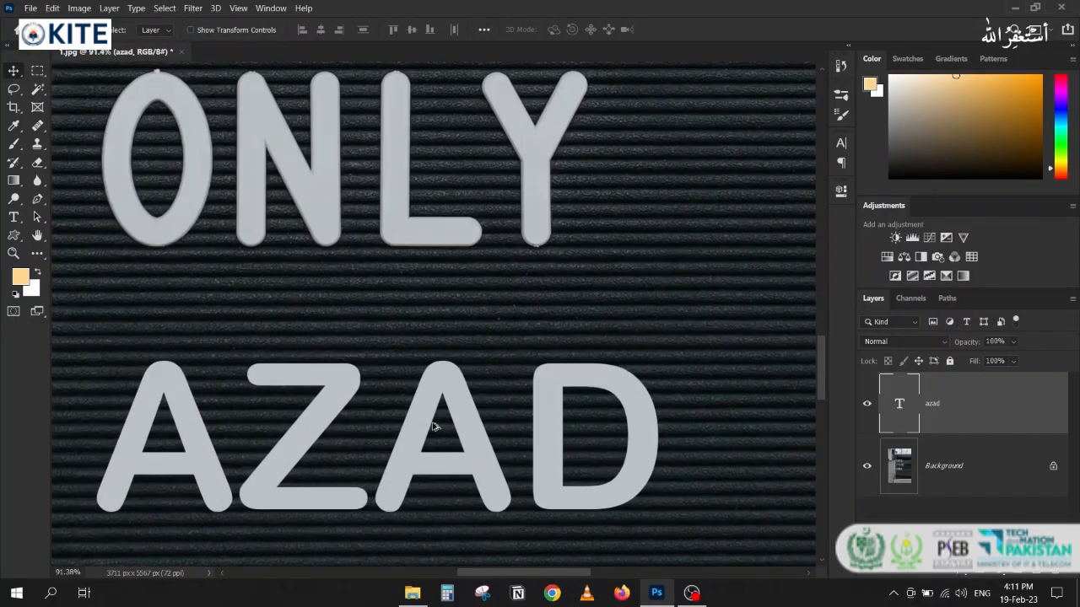
pyautogui.moveTo(432, 426); pyautogui.dragTo(432, 346)
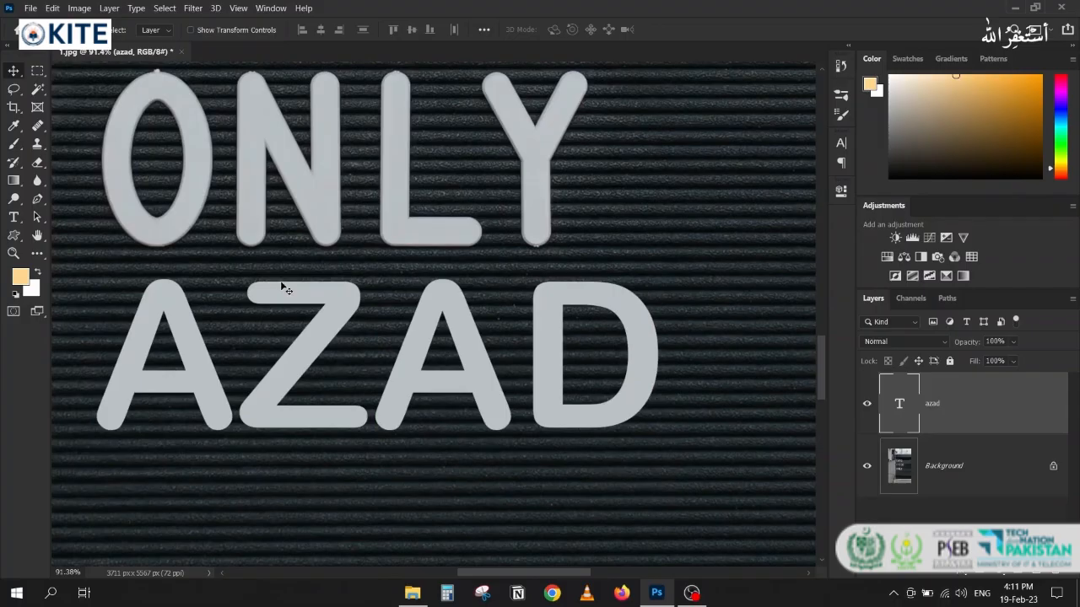
# - Search the character fonts for "odin" and apply Odin Rounded Bold to the AZAD text
pyautogui.click(839, 145)
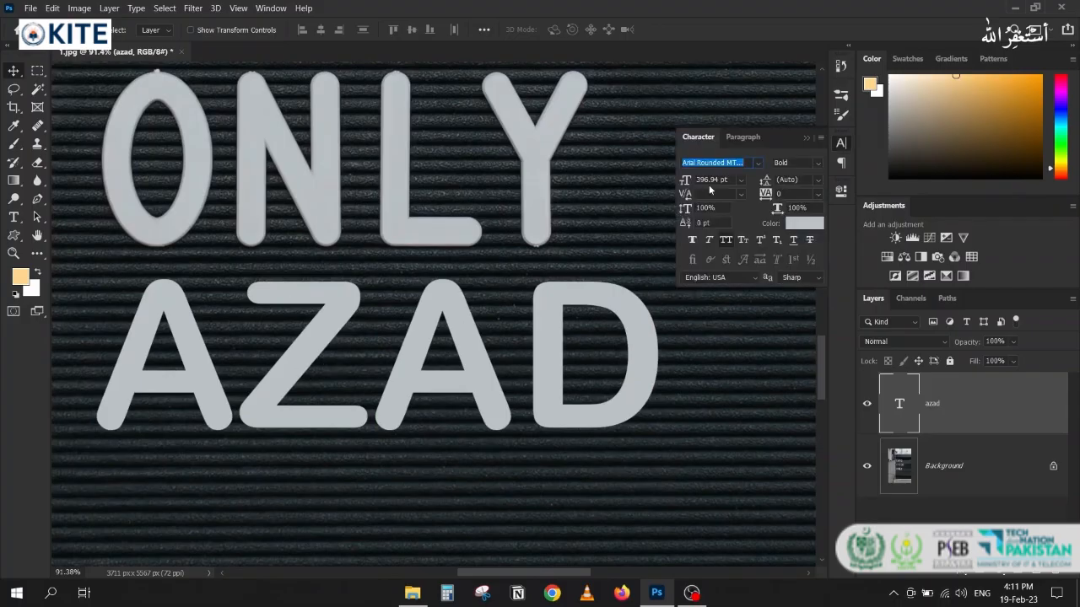
pyautogui.write('odin')
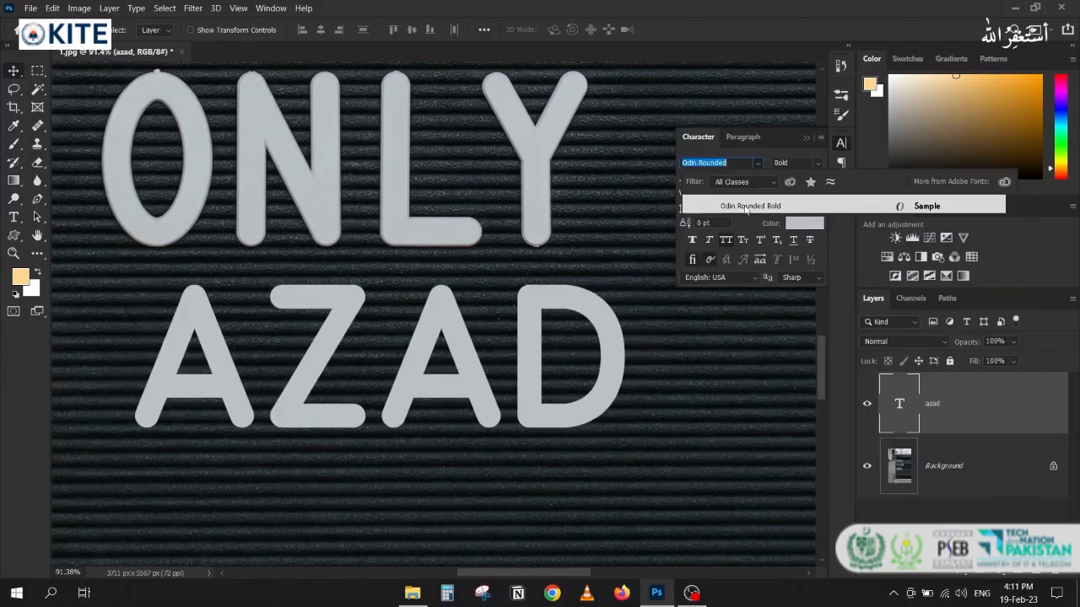
pyautogui.click(746, 207)
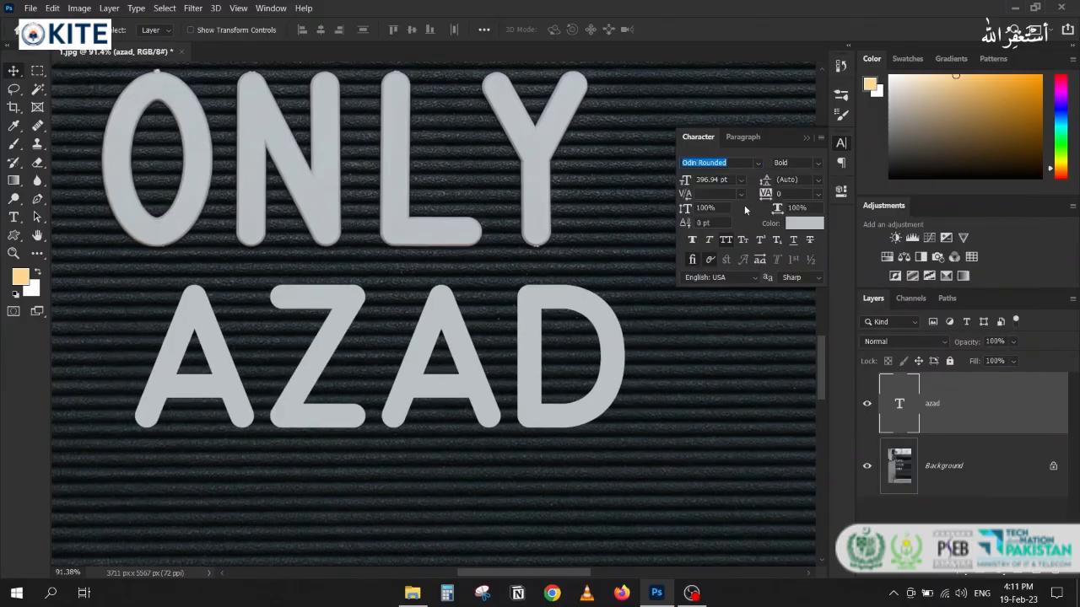
# - Collapse the character settings and move AZAD so its left edge lines up with the O of ONLY
pyautogui.click(805, 137)
pyautogui.moveTo(194, 348); pyautogui.dragTo(155, 357)
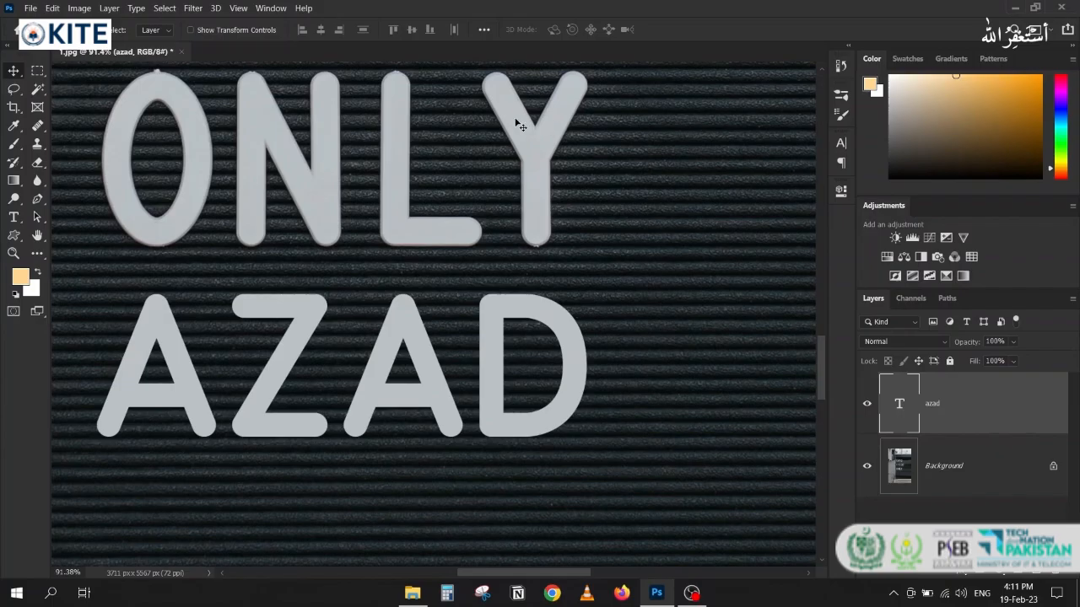
# - Examine the edges and shading of the ONLY letters up close and compare them with the flat AZAD letters
pyautogui.scroll(3, 520, 124)
pyautogui.scroll(-1, 540, 168)
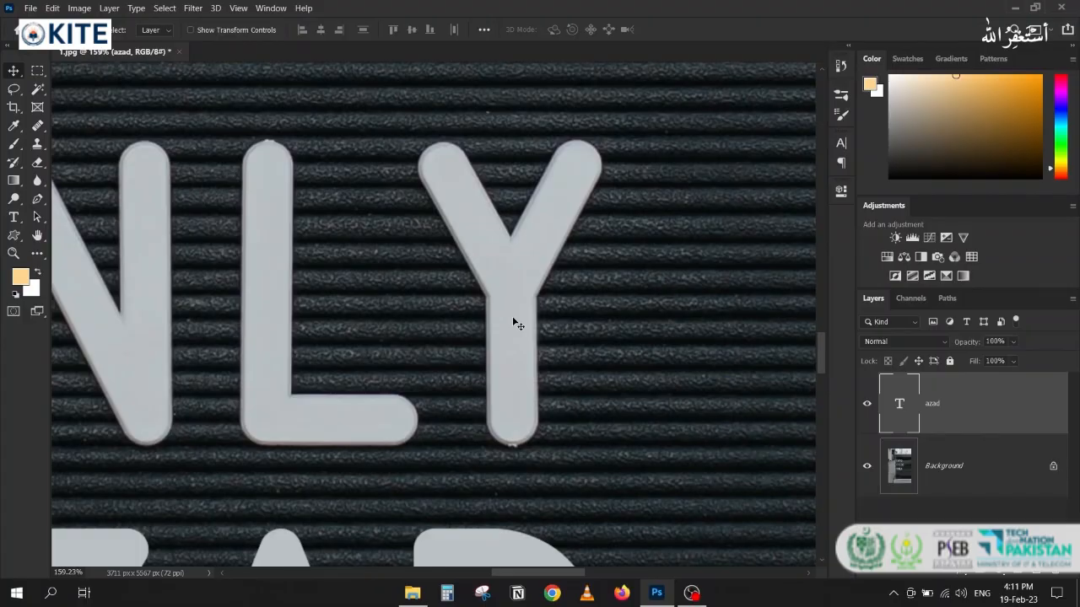
pyautogui.scroll(-5, 366, 267)
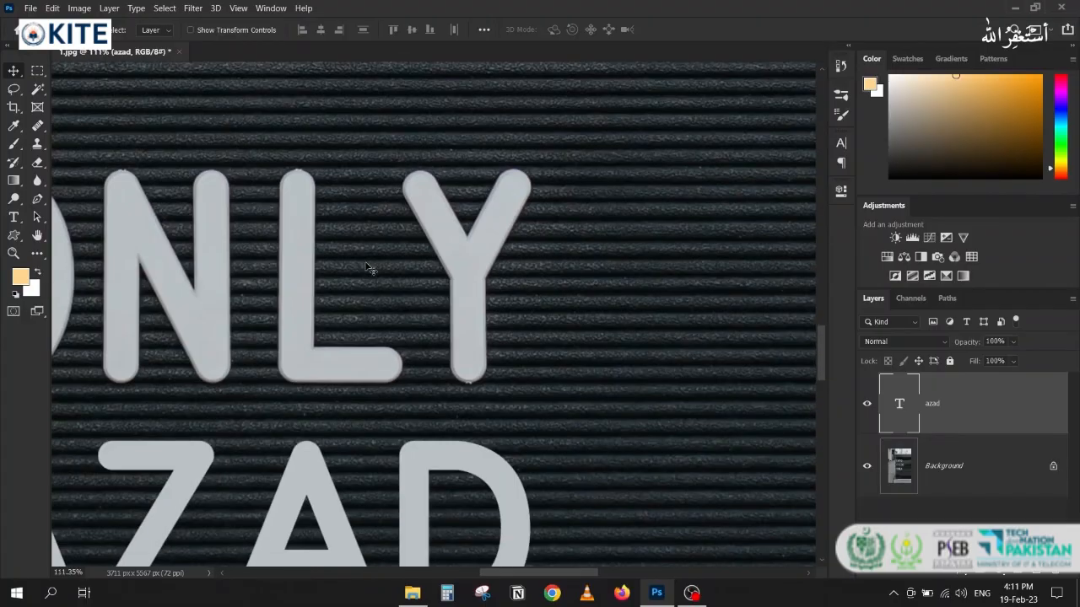
pyautogui.scroll(-3, 330, 309)
pyautogui.scroll(4, 388, 246)
pyautogui.scroll(-2, 387, 247)
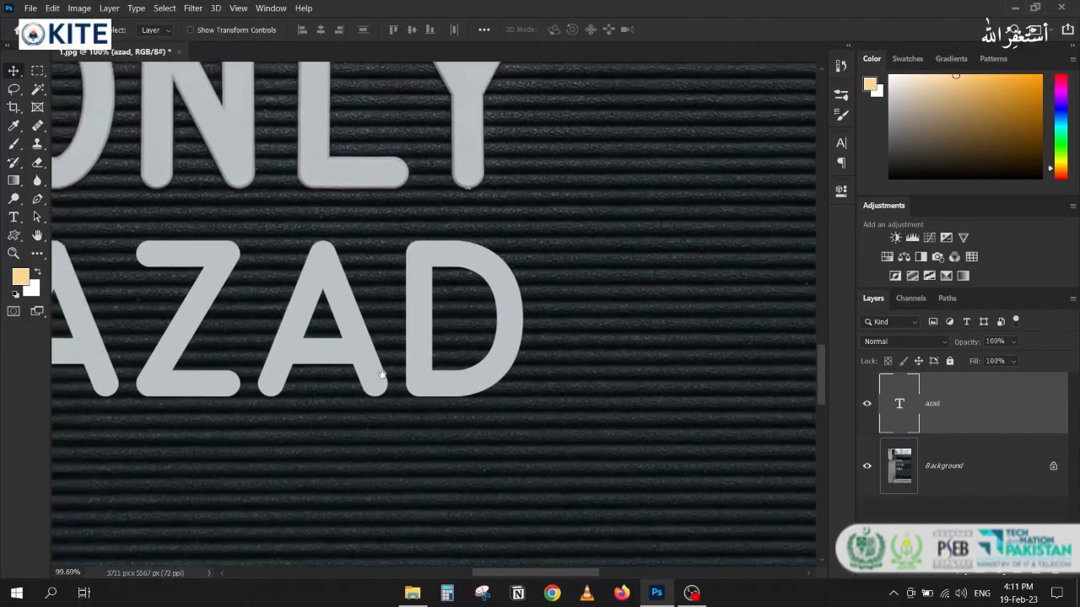
pyautogui.scroll(2, 422, 397)
pyautogui.scroll(1, 475, 332)
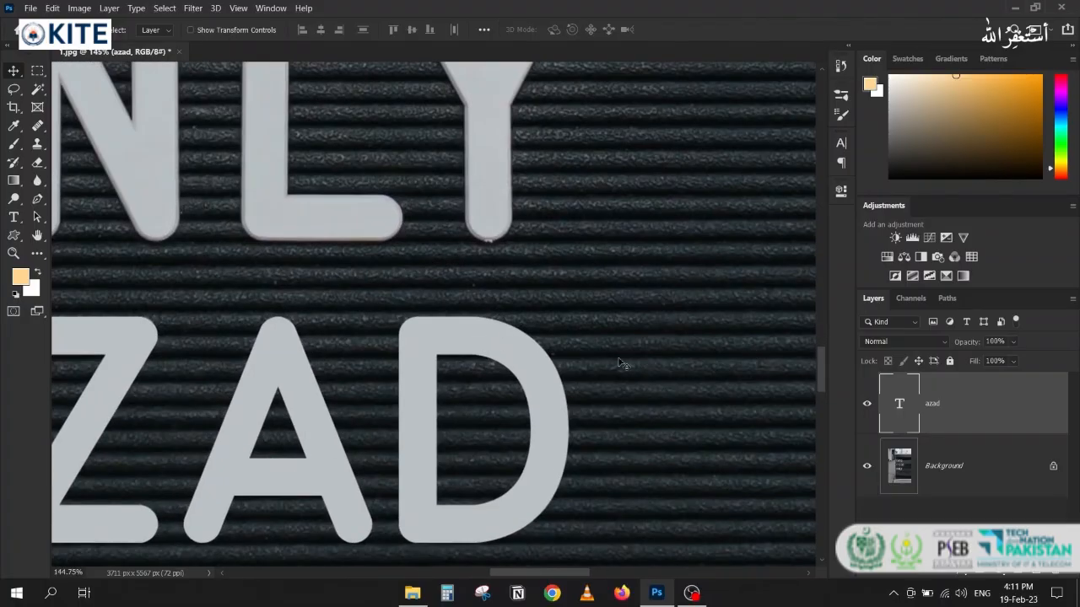
# - Move AZAD up close beneath ONLY, shifted slightly sideways, for a close side-by-side comparison of both words' letters
pyautogui.moveTo(470, 323); pyautogui.dragTo(523, 271)
pyautogui.moveTo(600, 198); pyautogui.dragTo(595, 335)
pyautogui.moveTo(464, 426); pyautogui.dragTo(451, 421)
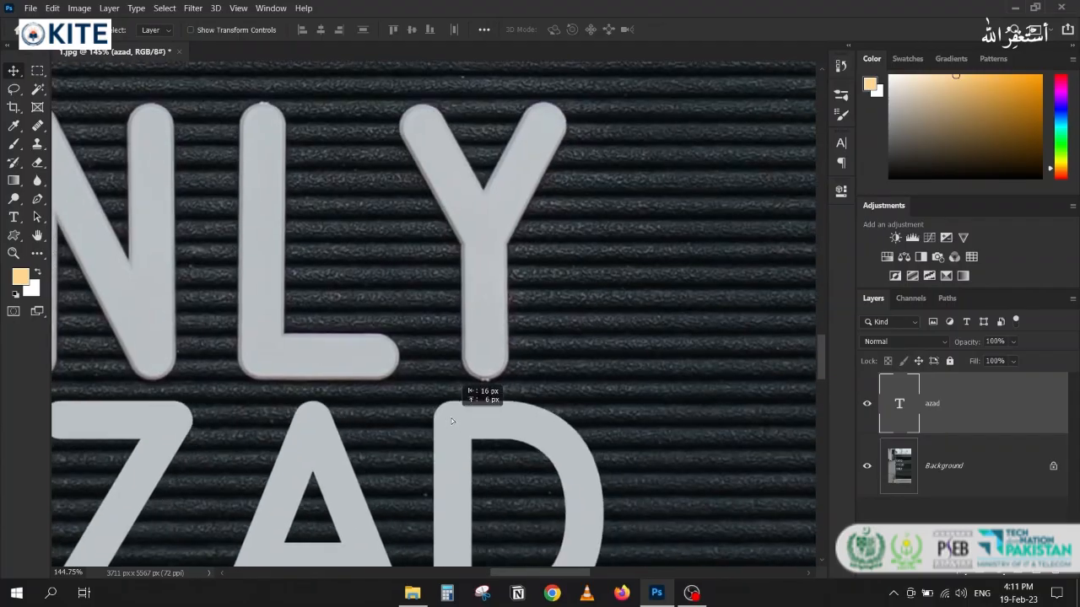
pyautogui.moveTo(608, 363); pyautogui.dragTo(555, 336)
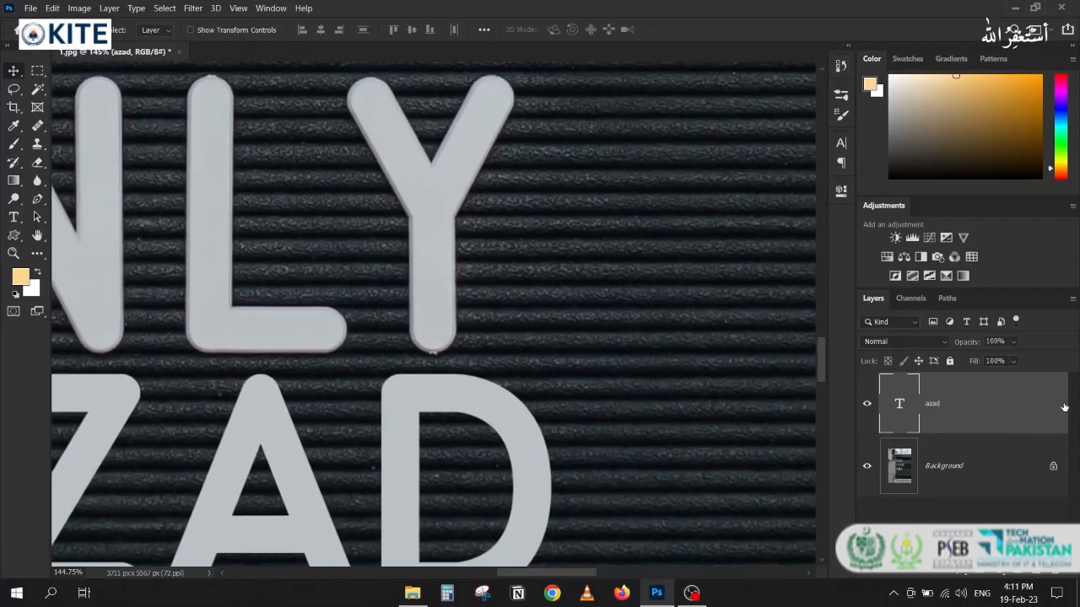
# - Add a Bevel & Emboss effect to the azad layer, reset it to default, and raise its depth to 220% and size to 16 px
pyautogui.doubleClick(1016, 419)
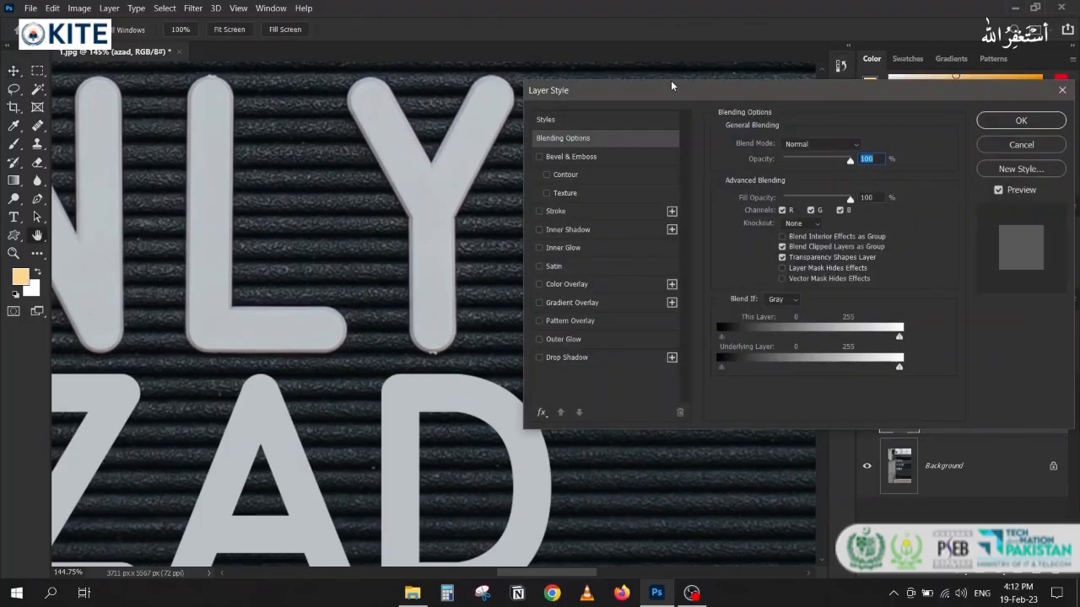
pyautogui.moveTo(672, 82); pyautogui.dragTo(672, 52)
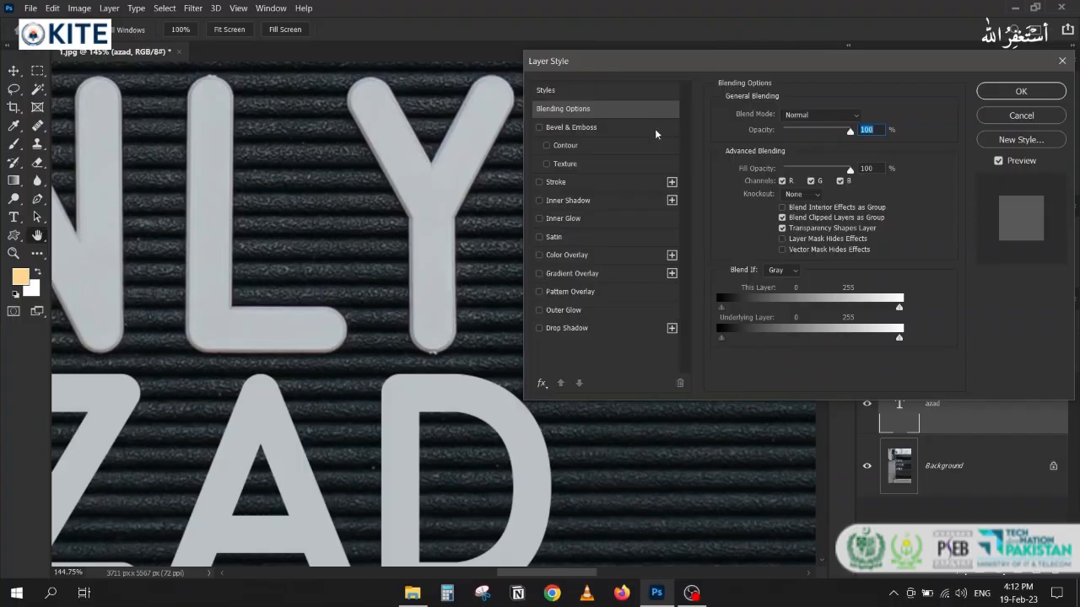
pyautogui.click(543, 129)
pyautogui.click(556, 127)
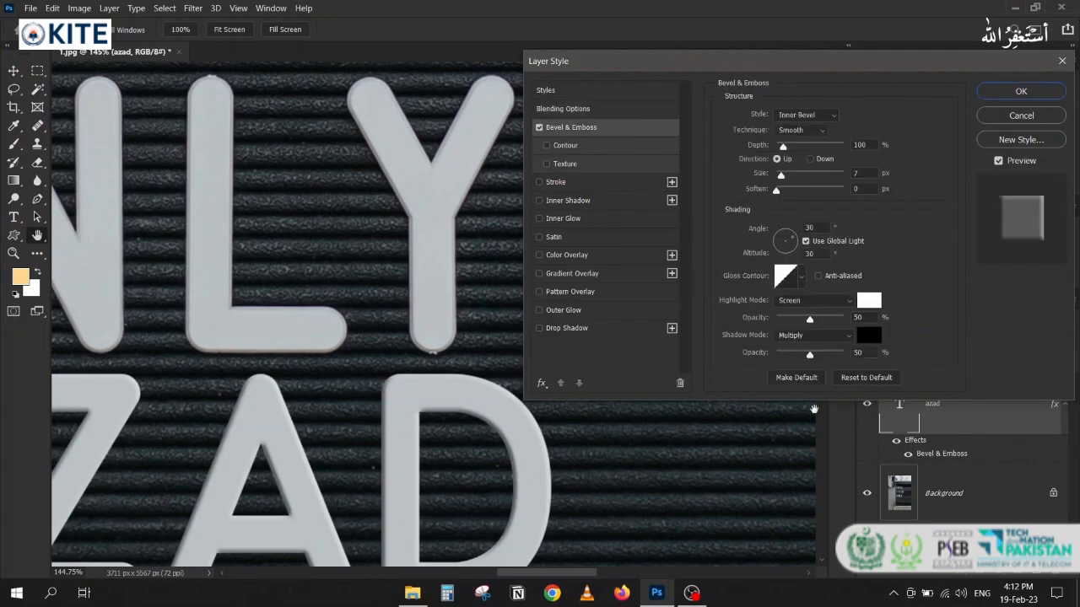
pyautogui.click(856, 379)
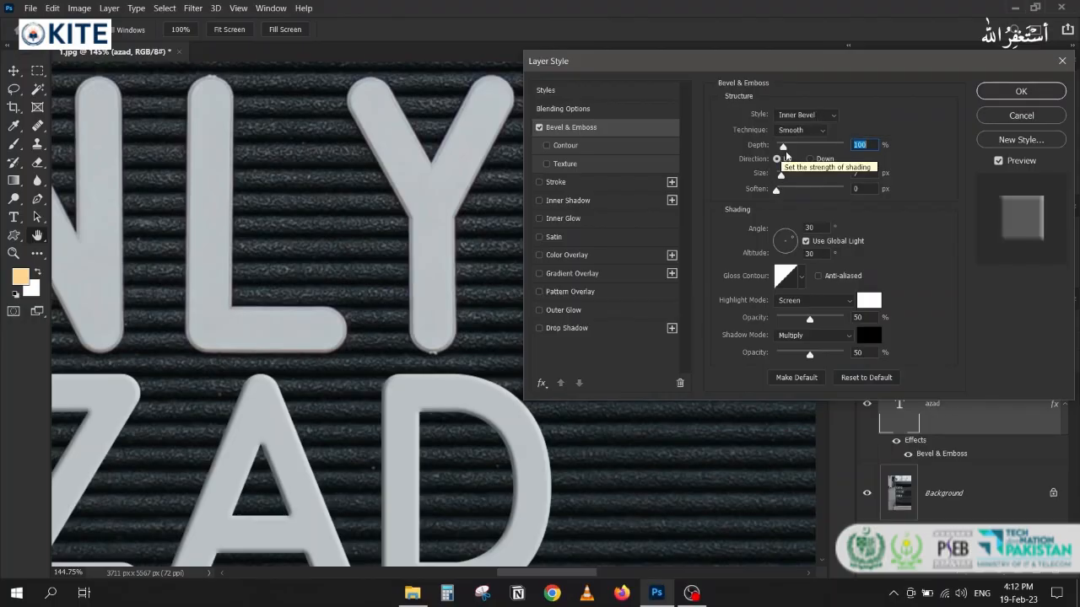
pyautogui.moveTo(782, 147); pyautogui.dragTo(784, 176)
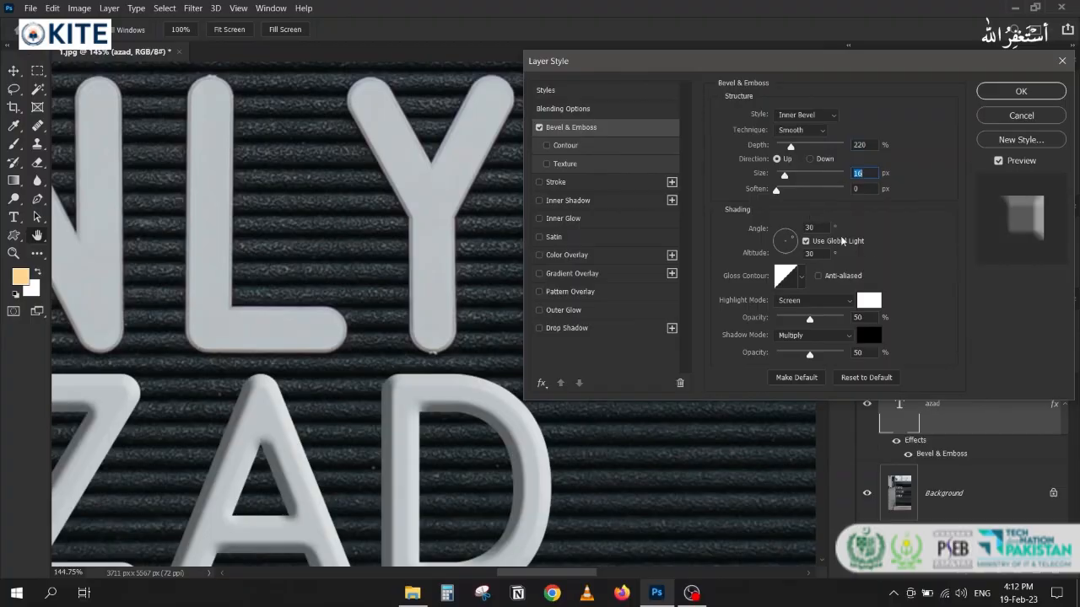
# - Try the Outer Bevel, Emboss, Pillow Emboss and Stroke Emboss bevel styles on the AZAD letters
pyautogui.click(786, 116)
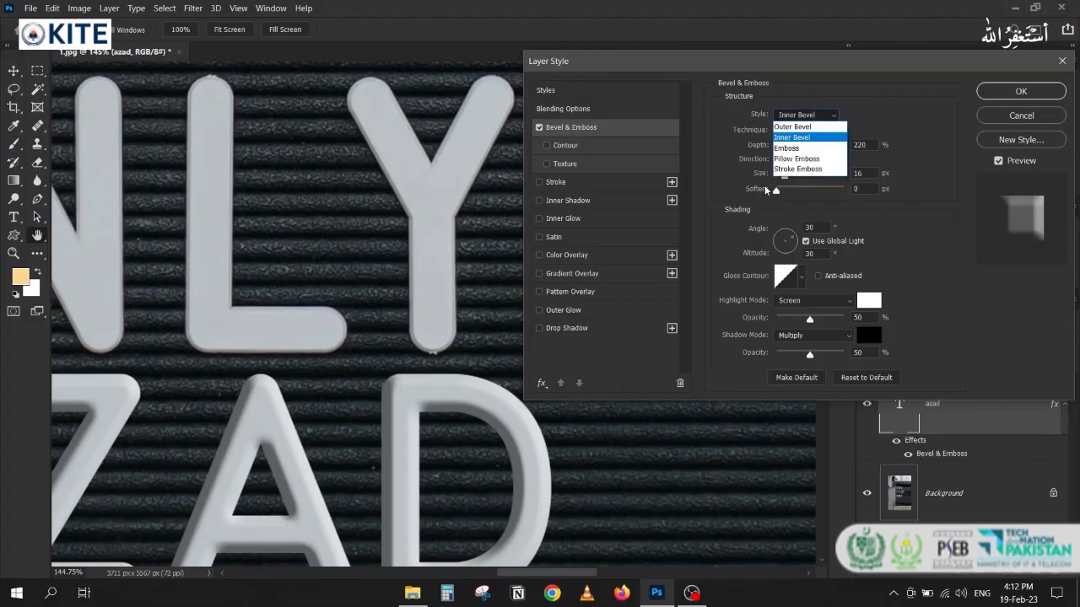
pyautogui.click(783, 128)
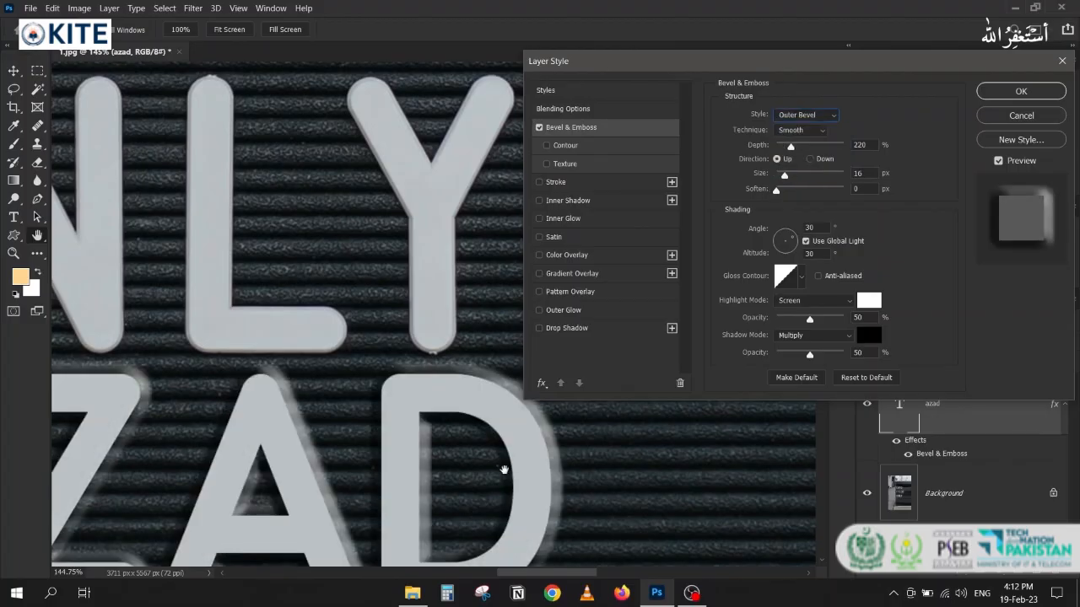
pyautogui.click(799, 119)
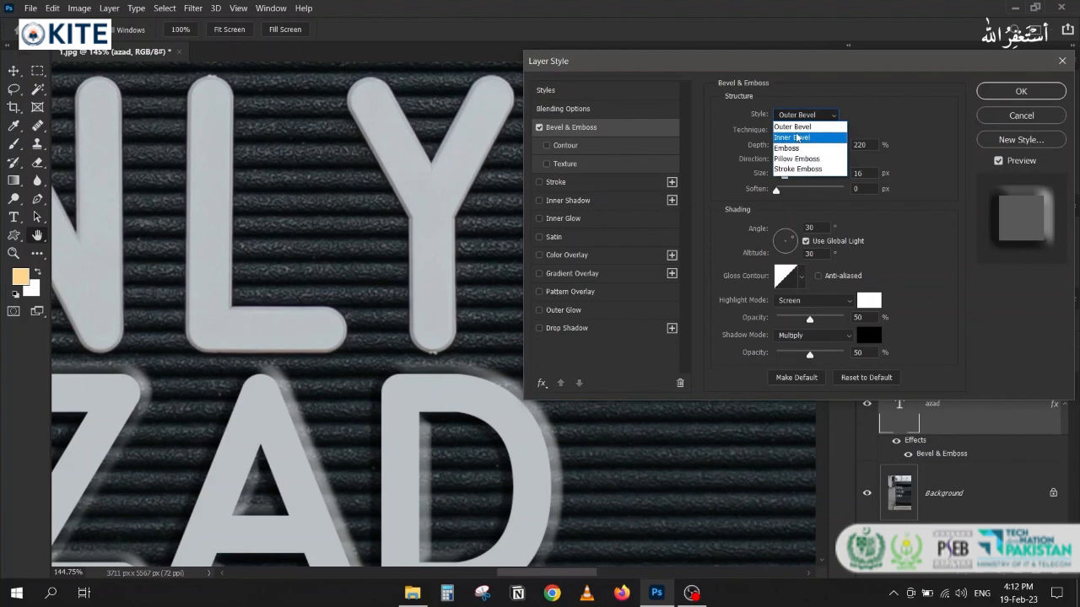
pyautogui.click(797, 146)
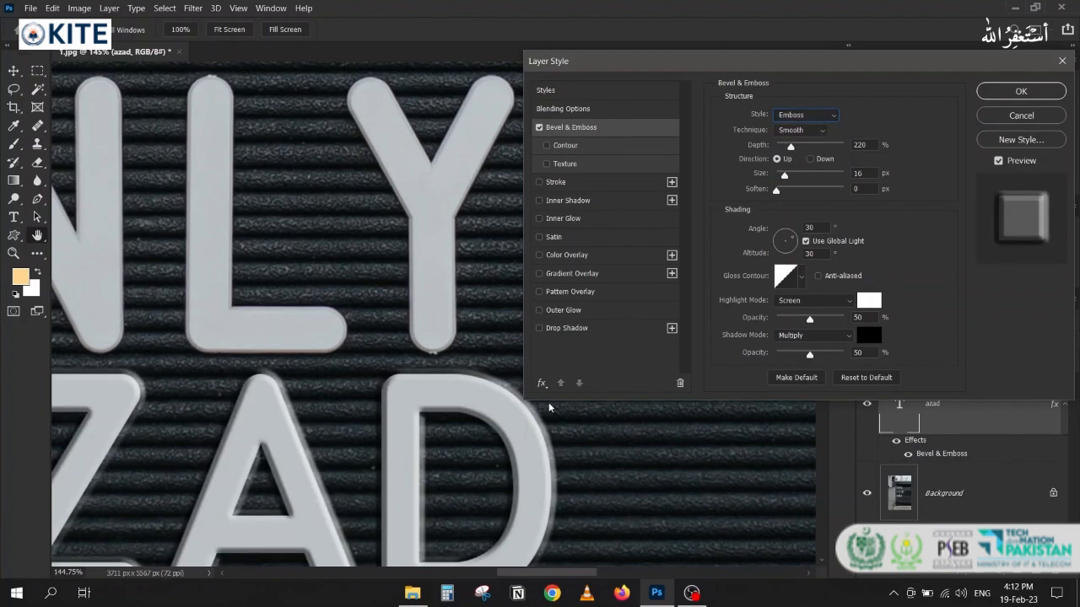
pyautogui.click(800, 113)
pyautogui.click(795, 158)
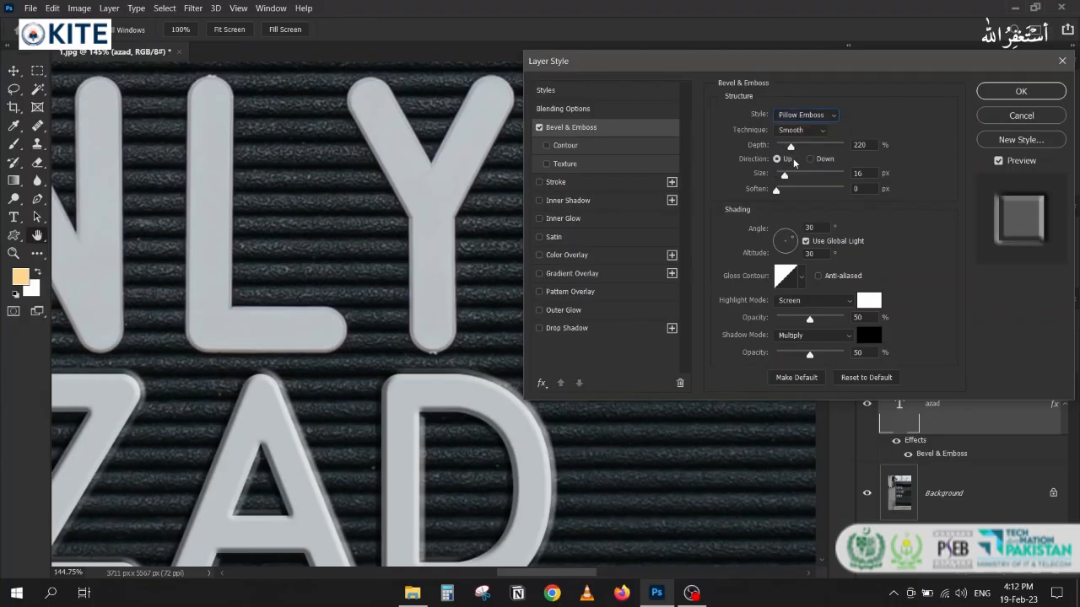
pyautogui.click(794, 116)
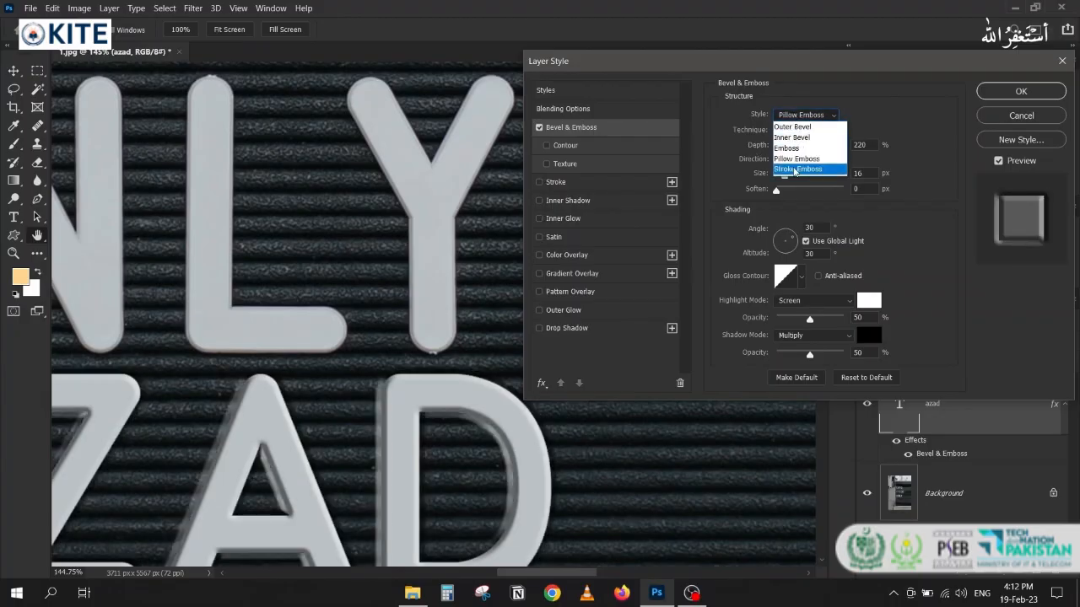
pyautogui.click(797, 169)
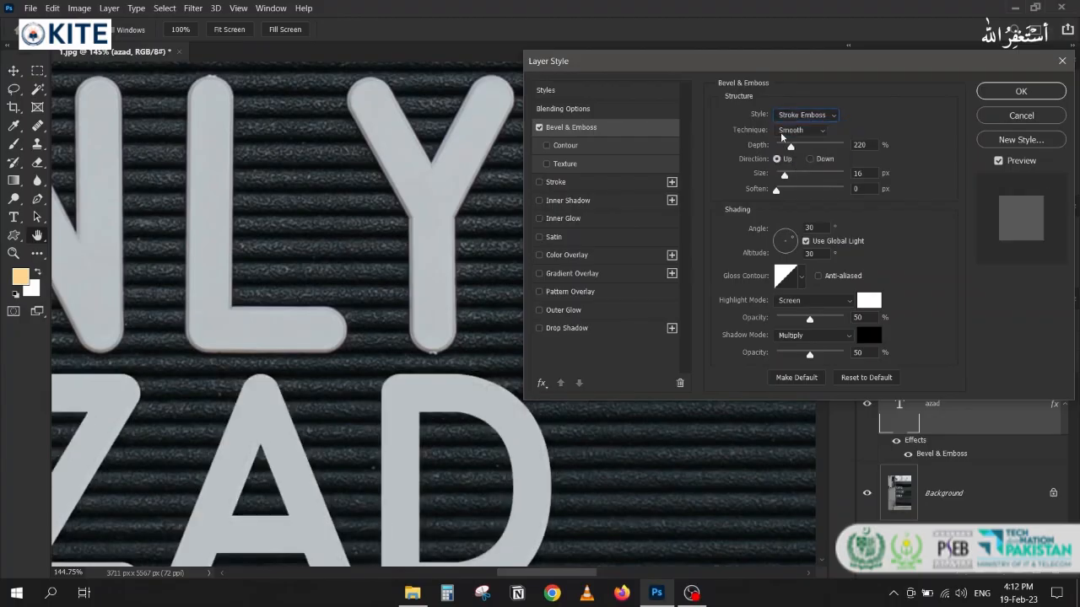
# - Try a 9 px black inside stroke on the AZAD letters
pyautogui.click(552, 181)
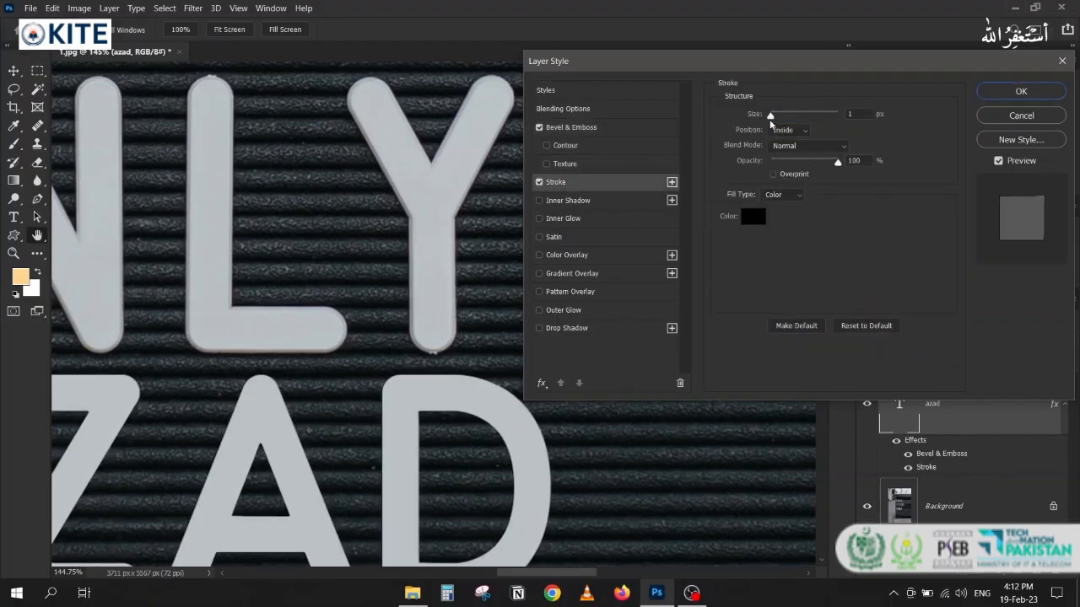
pyautogui.moveTo(770, 117); pyautogui.dragTo(778, 119)
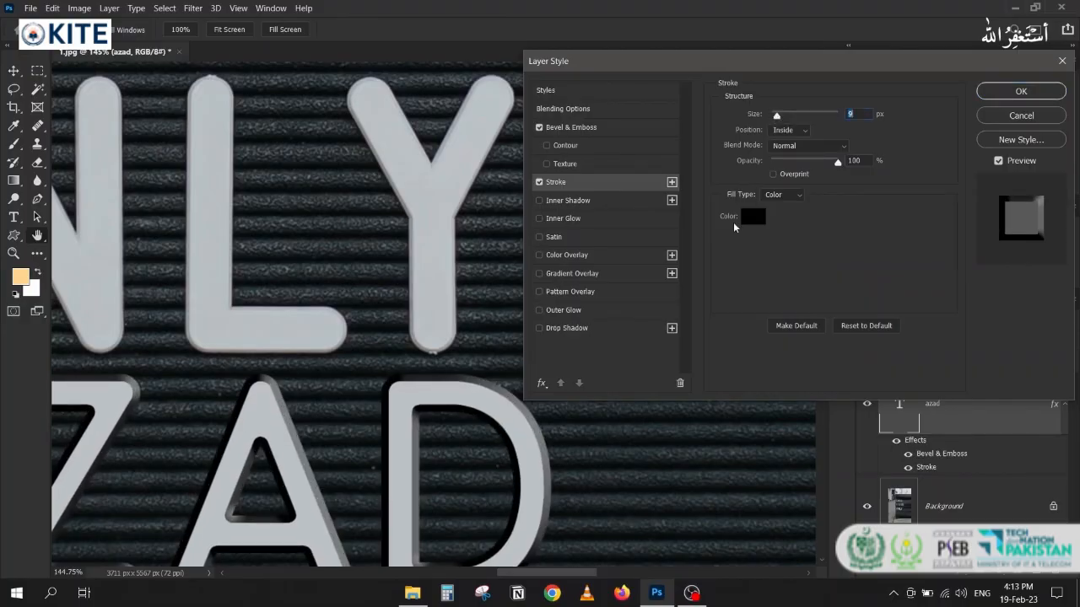
# - Try an inner shadow on AZAD with 67% opacity, 58% choke and 21 px size
pyautogui.click(566, 203)
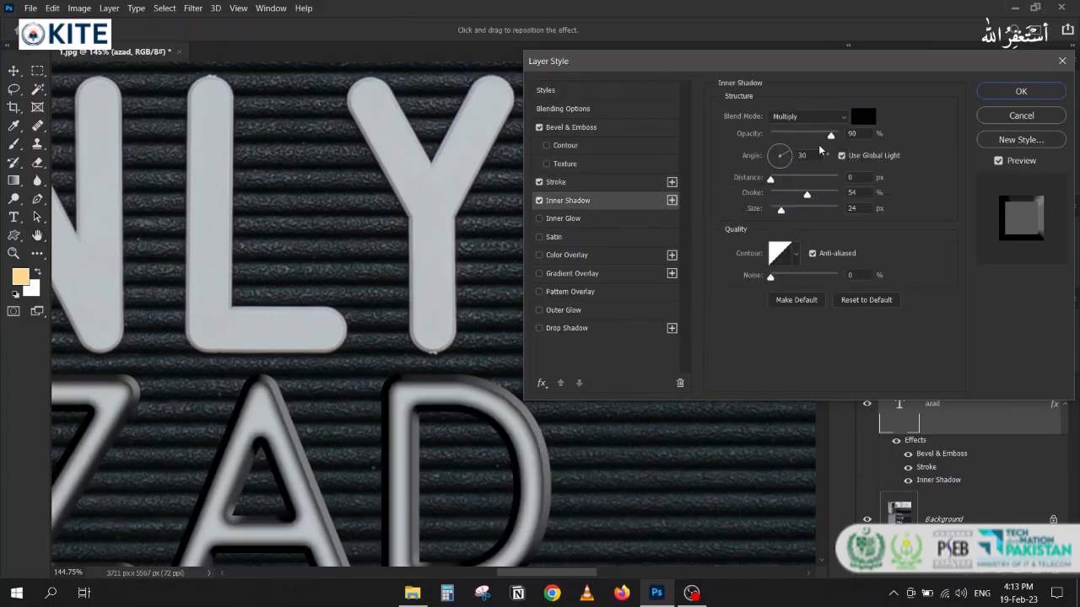
pyautogui.moveTo(830, 136); pyautogui.dragTo(803, 139)
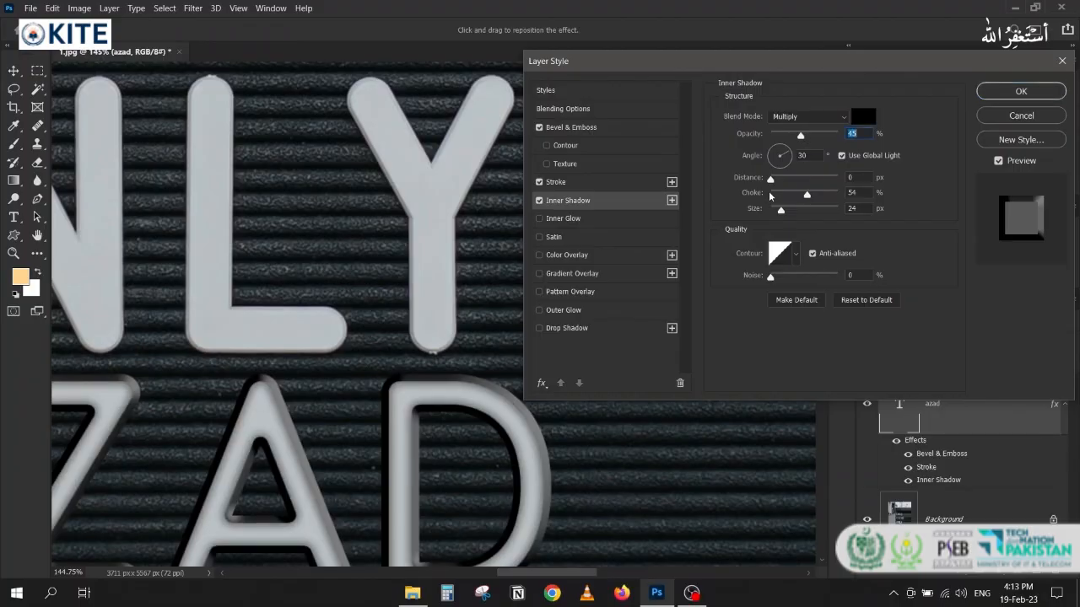
pyautogui.moveTo(807, 195); pyautogui.dragTo(781, 216)
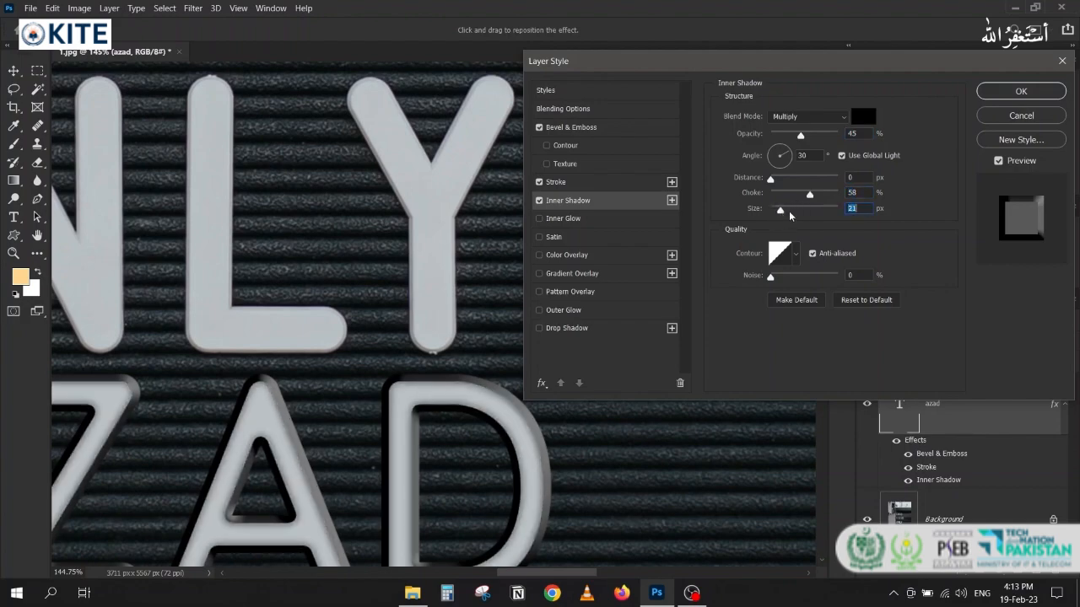
pyautogui.moveTo(802, 138); pyautogui.dragTo(817, 138)
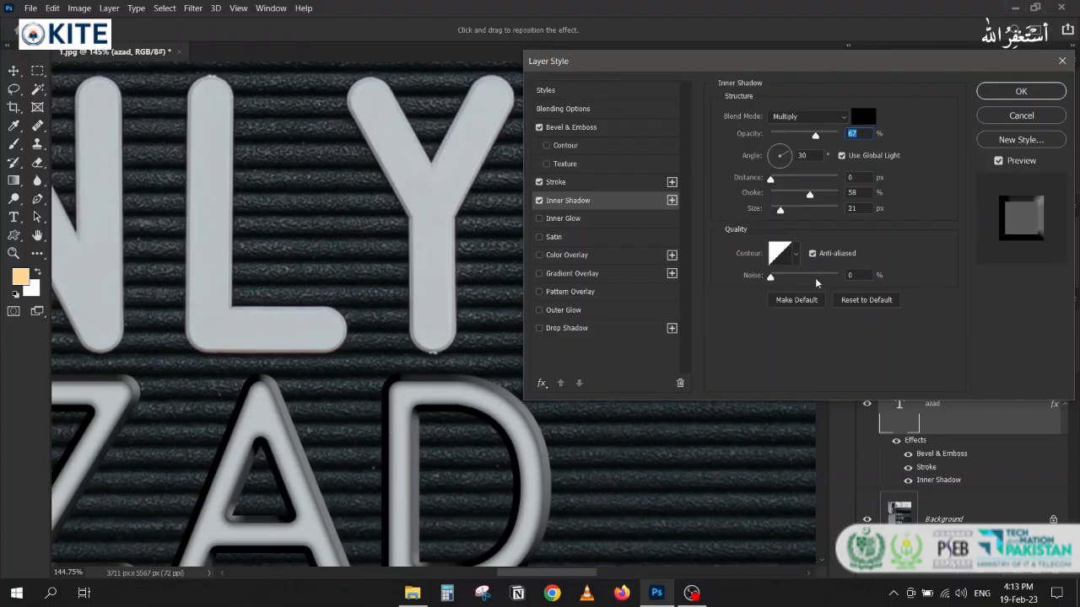
# - Reset the inner shadow to its defaults and turn off both the Inner Shadow and Stroke effects
pyautogui.click(850, 301)
pyautogui.click(539, 201)
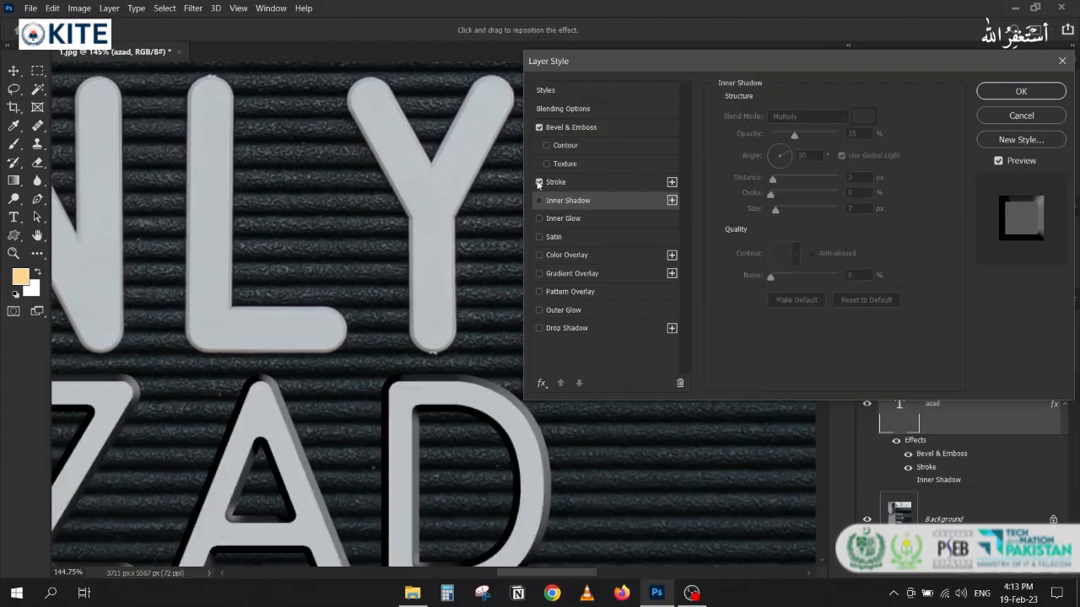
pyautogui.click(538, 183)
# - Set AZAD's Bevel & Emboss to the Inner Bevel style with the Chisel Hard technique and a size of 3 px
pyautogui.click(570, 127)
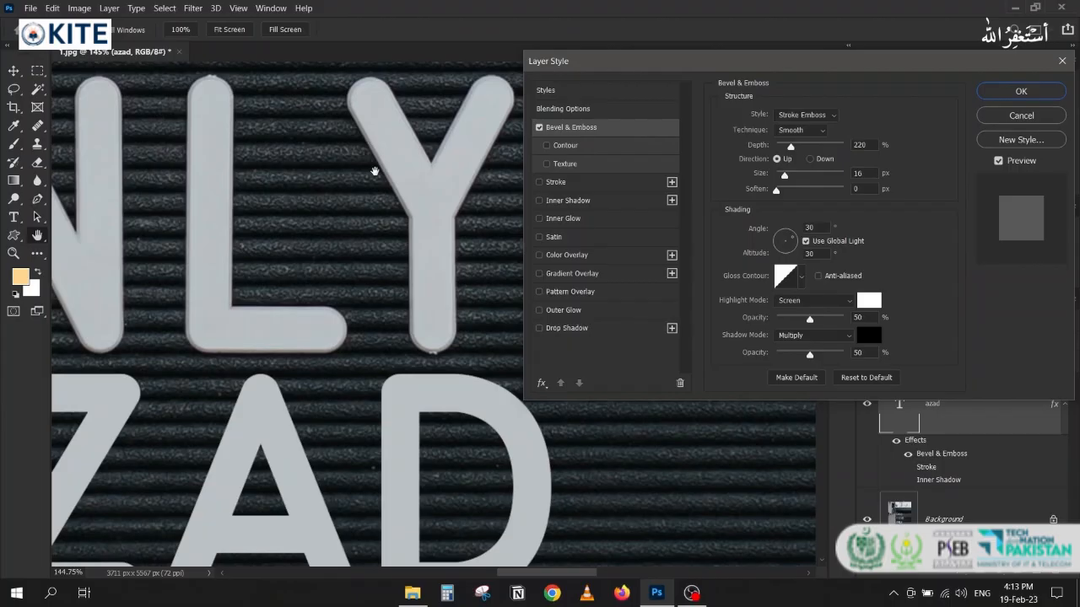
pyautogui.click(829, 115)
pyautogui.click(814, 144)
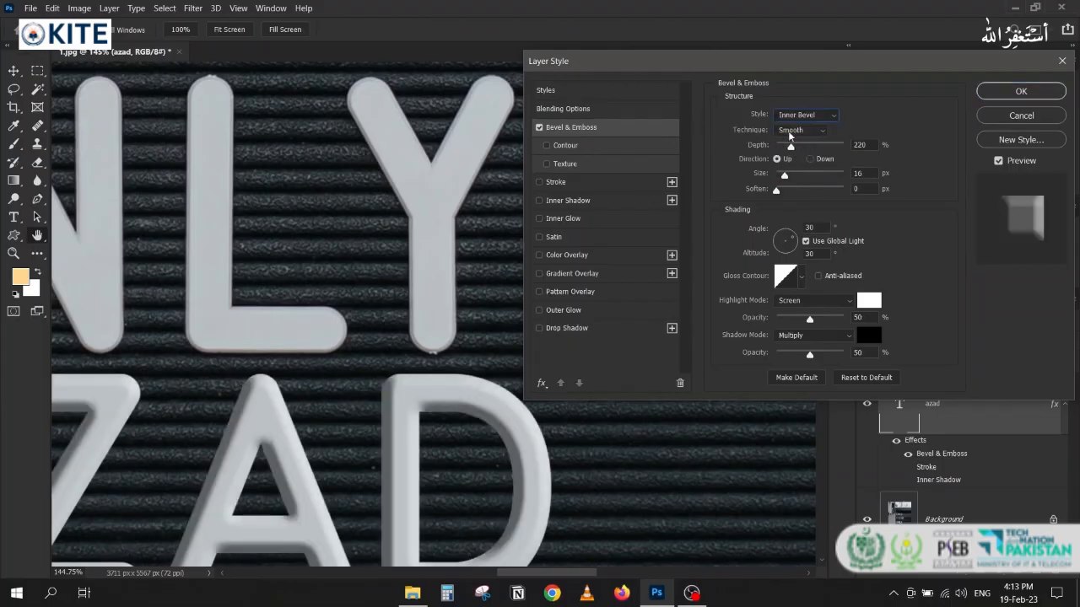
pyautogui.click(789, 133)
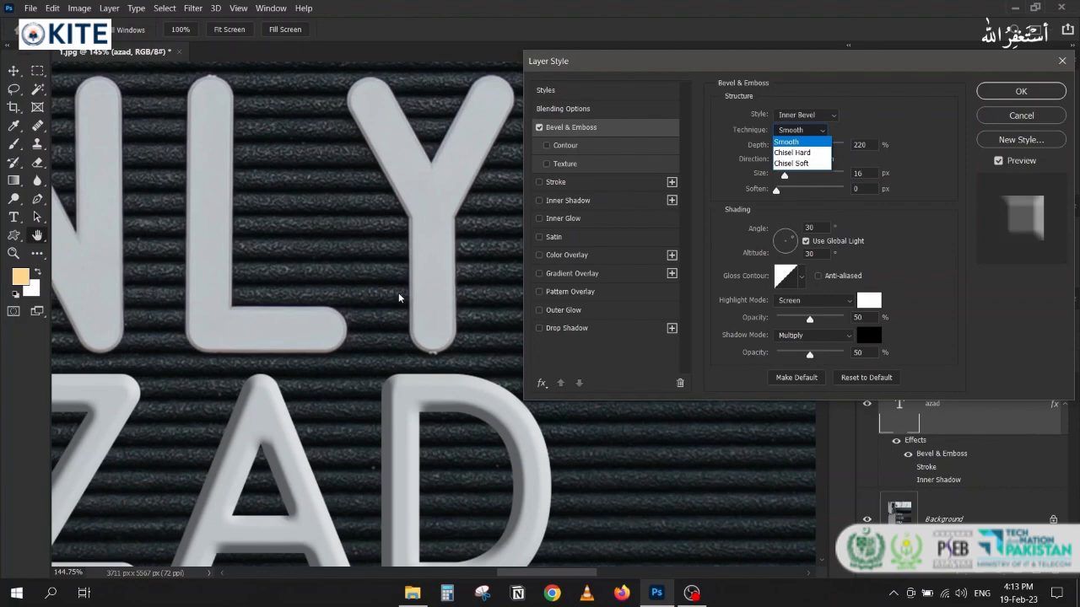
pyautogui.click(798, 153)
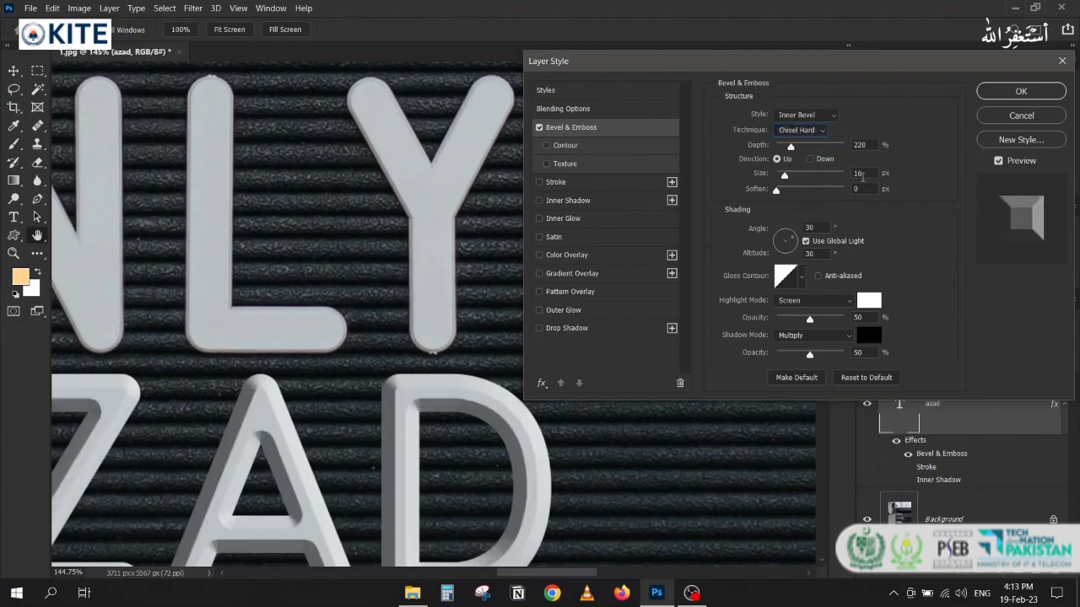
pyautogui.scroll(-14, 869, 172)
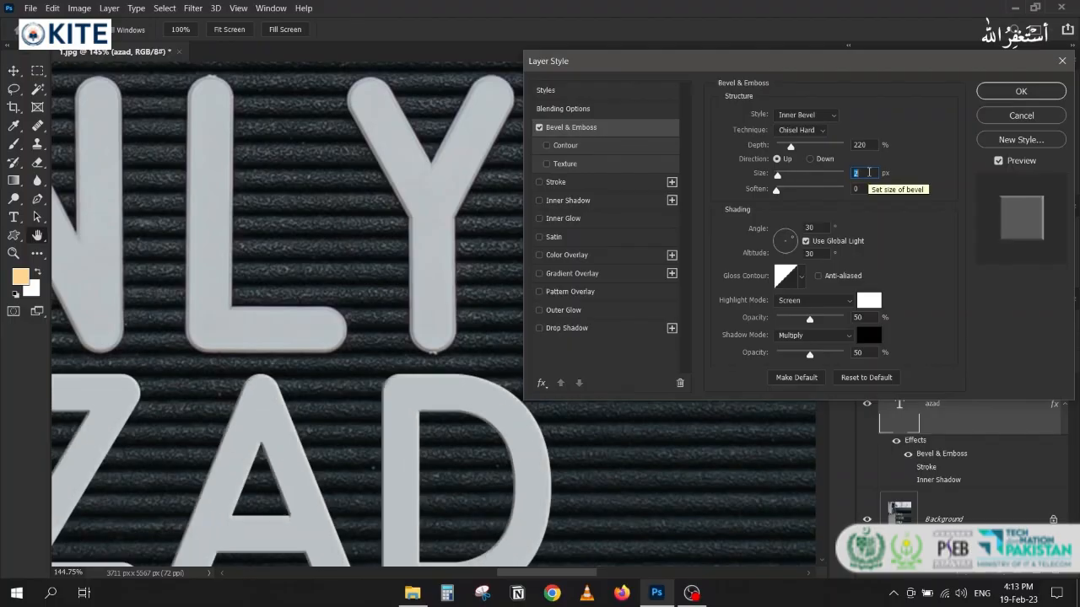
pyautogui.scroll(1, 869, 172)
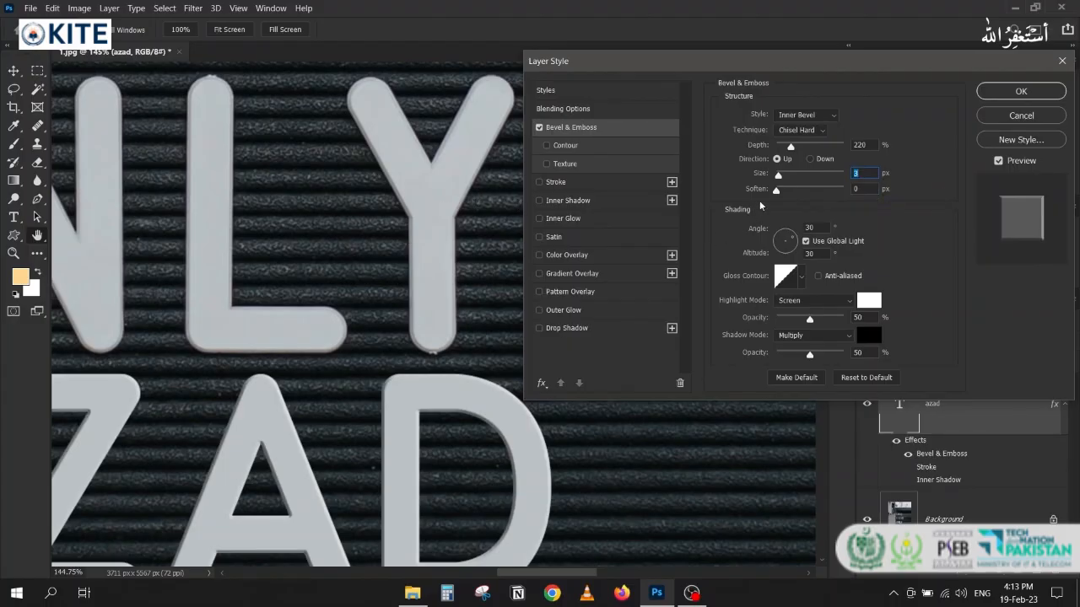
# - Try the Down direction for the bevel and switch it back to Up
pyautogui.moveTo(777, 190); pyautogui.dragTo(704, 192)
pyautogui.click(810, 159)
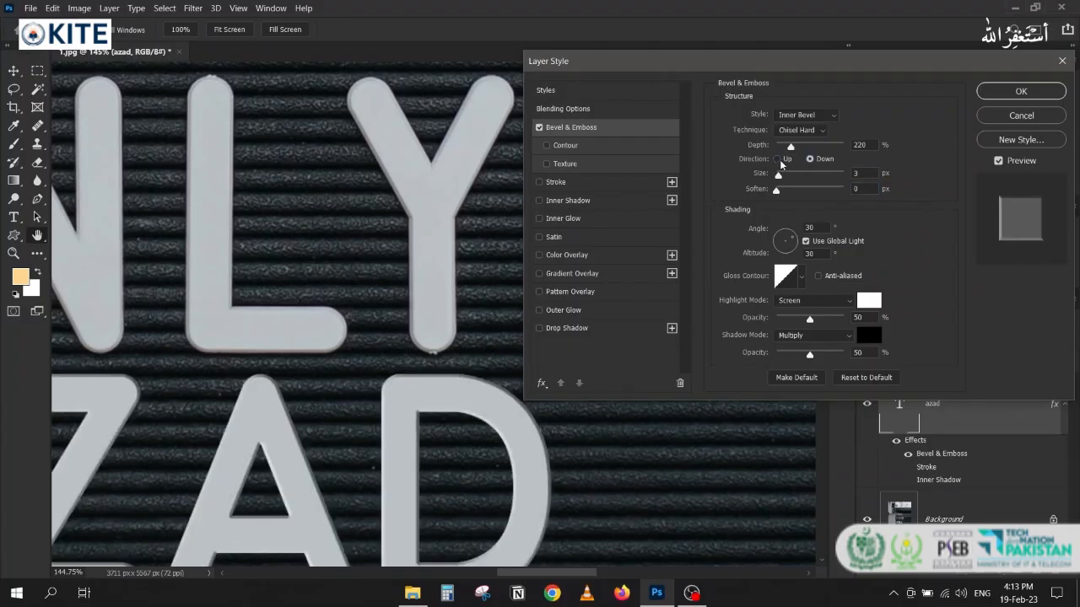
pyautogui.click(780, 159)
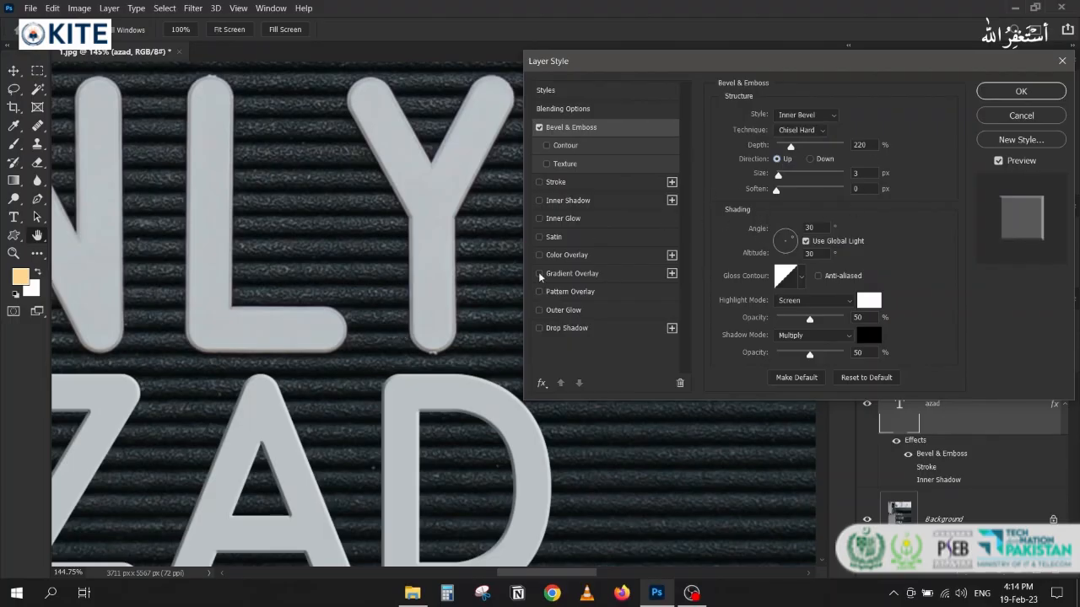
# - Set the bevel's shading angle to 90°
pyautogui.doubleClick(808, 226)
pyautogui.write('90')
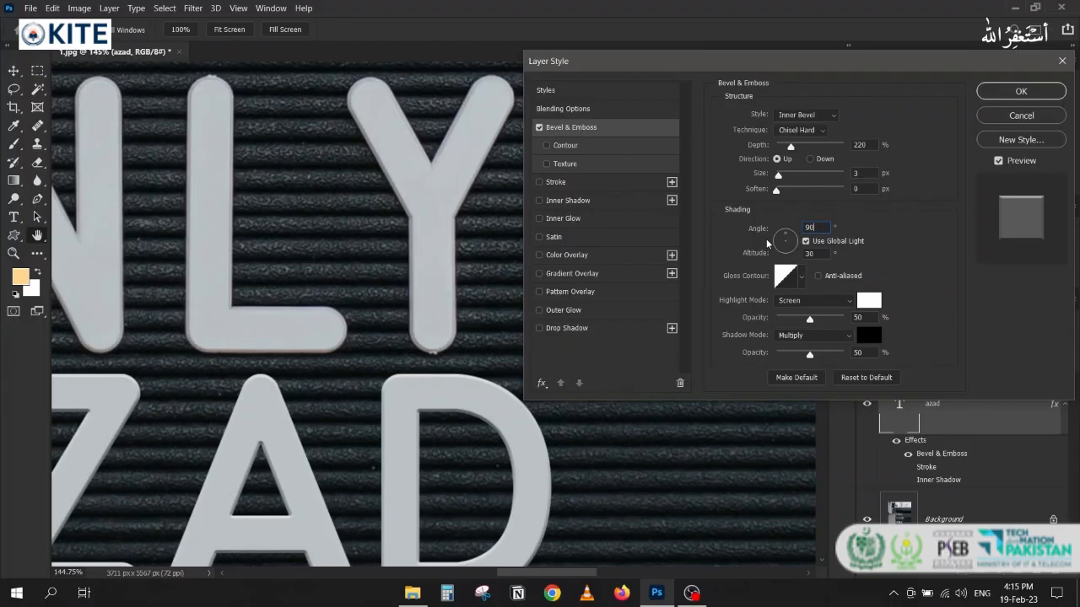
# - Try a bevel shading altitude of 0° and set it back to 30°
pyautogui.doubleClick(816, 253)
pyautogui.write('0')
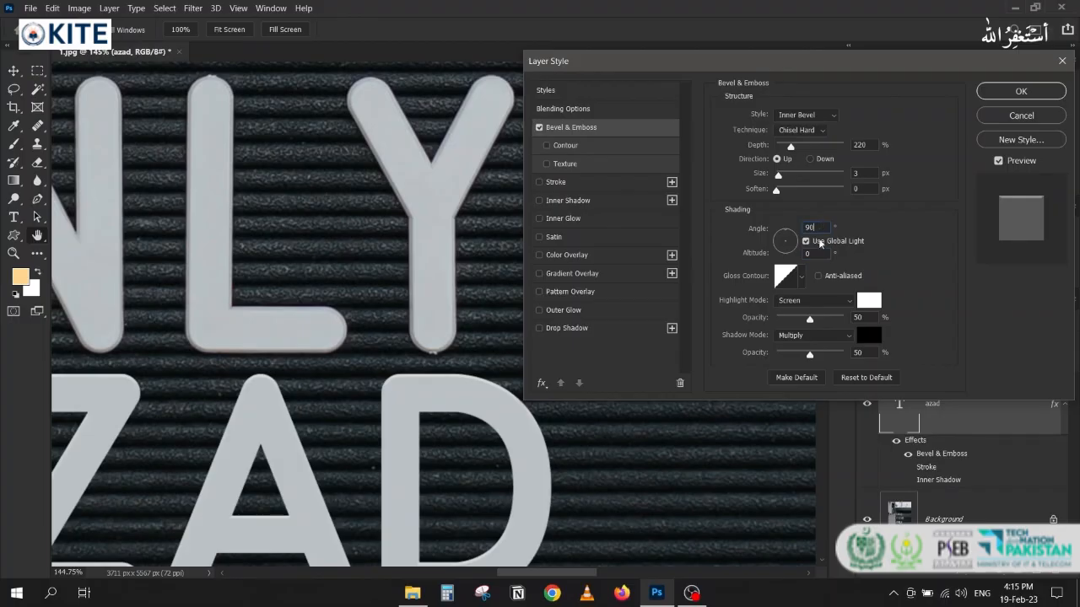
pyautogui.moveTo(817, 253); pyautogui.dragTo(758, 257)
pyautogui.write('30')
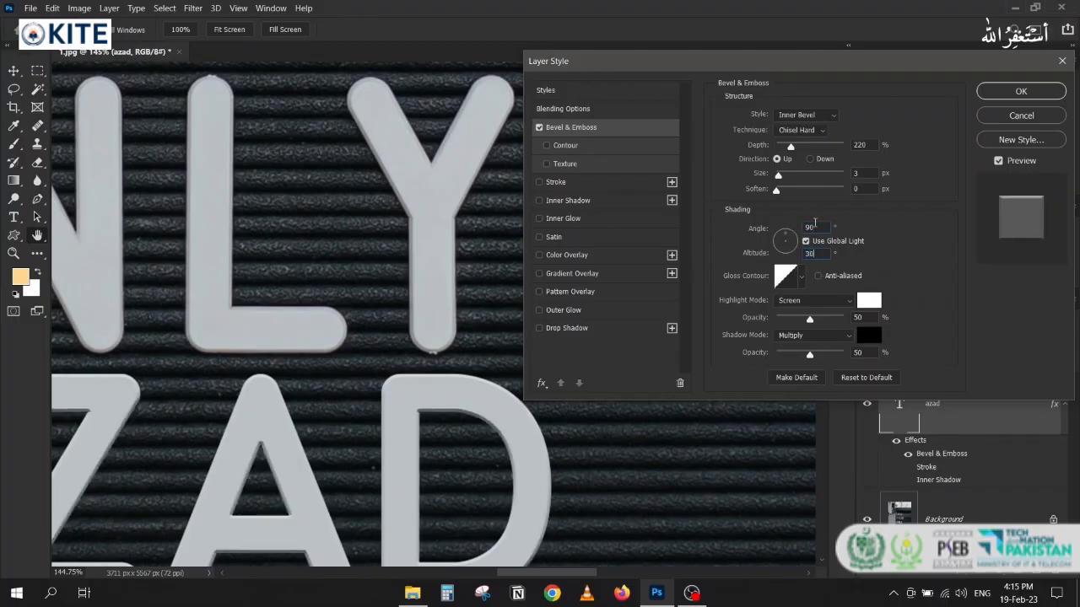
pyautogui.doubleClick(816, 224)
# - Choose the straight diagonal gloss contour for the bevel and turn on anti-aliasing
pyautogui.click(803, 278)
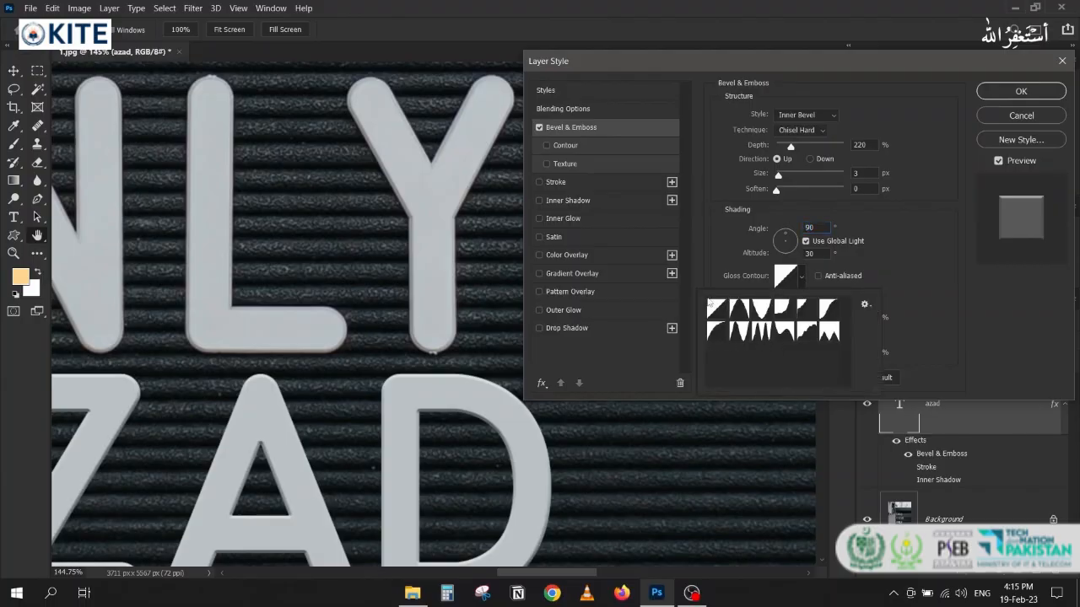
pyautogui.click(716, 314)
pyautogui.click(812, 277)
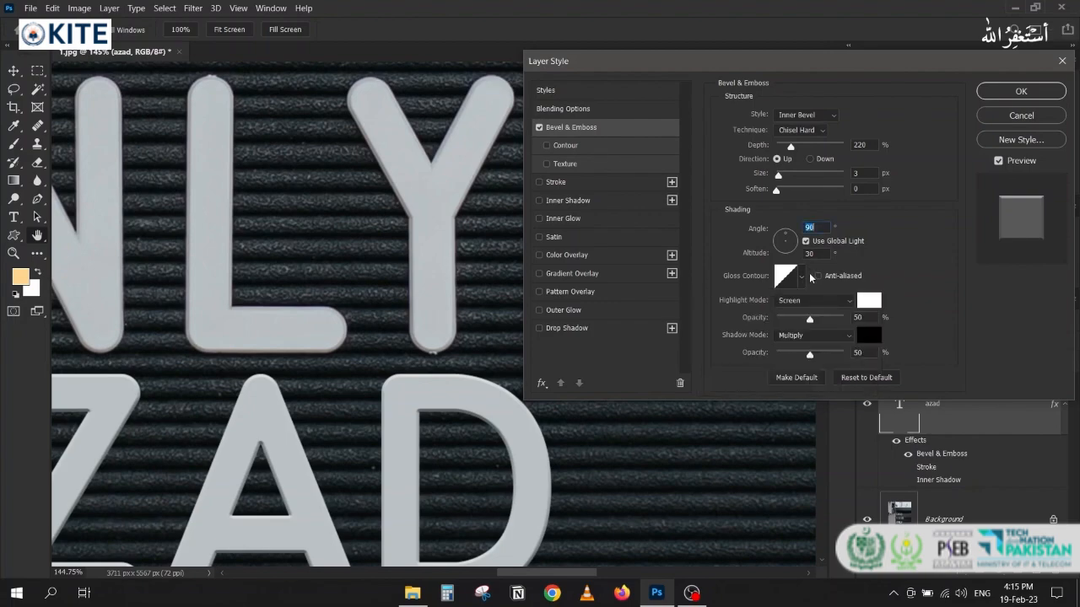
pyautogui.click(817, 276)
# - Sample the bevel highlight colour from the letter Y, raise its brightness to 98%, and set the highlight opacity to 76%
pyautogui.click(867, 302)
pyautogui.click(443, 276)
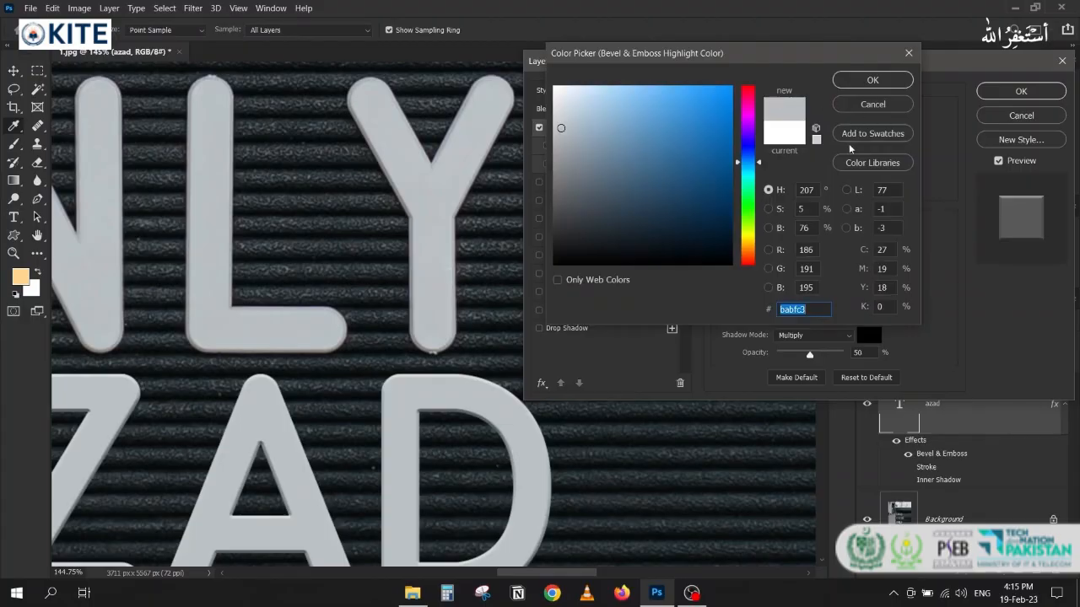
pyautogui.click(804, 226)
pyautogui.scroll(19, 806, 226)
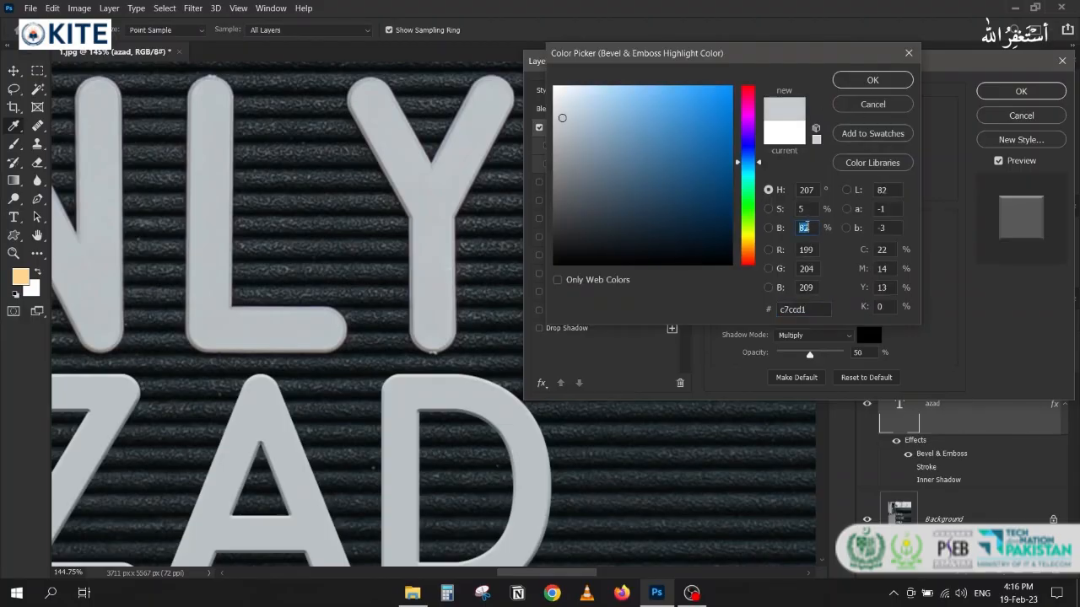
pyautogui.doubleClick(805, 226)
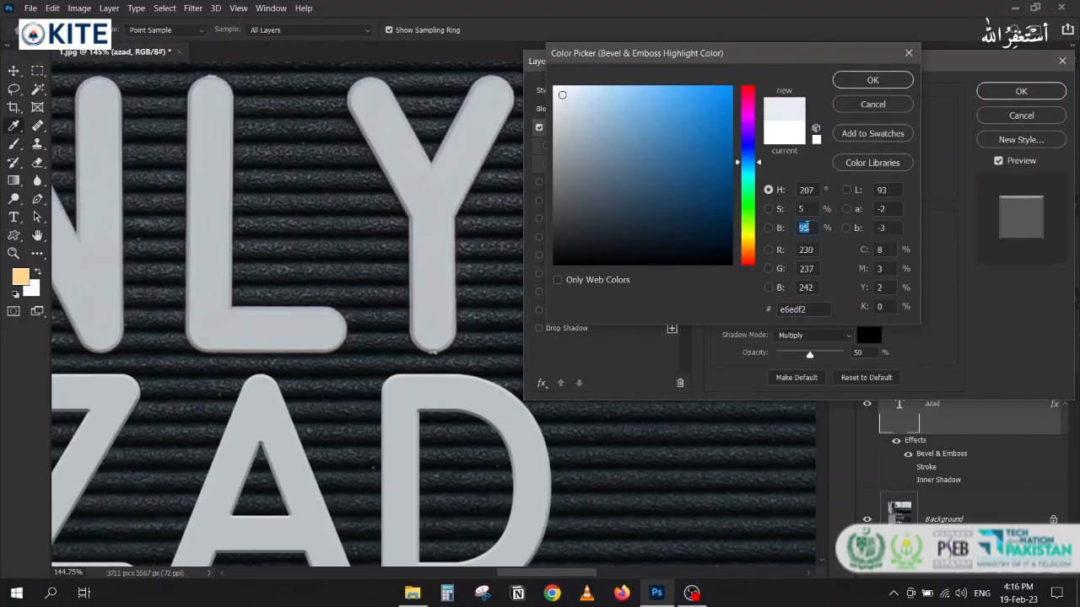
pyautogui.scroll(4, 805, 227)
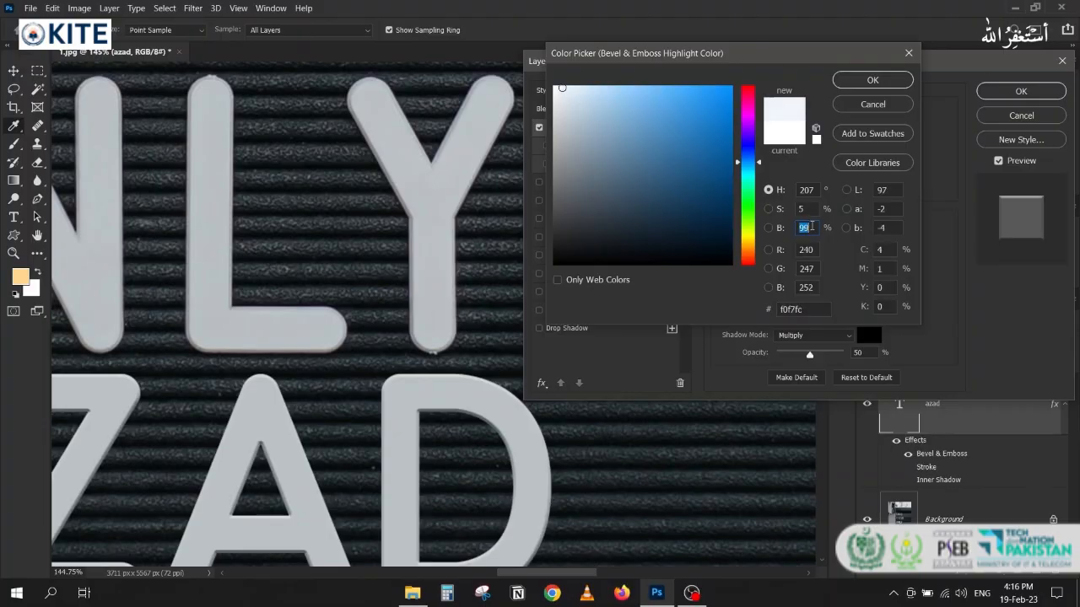
pyautogui.scroll(-1, 812, 226)
pyautogui.click(870, 80)
pyautogui.moveTo(810, 319); pyautogui.dragTo(833, 319)
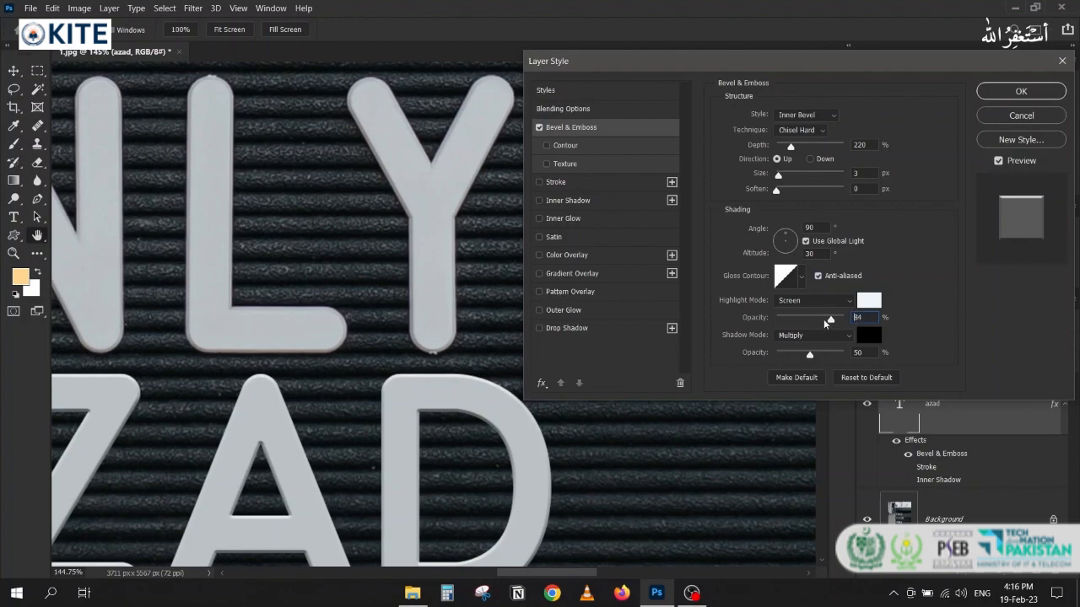
pyautogui.moveTo(825, 321)
pyautogui.mouseDown()
pyautogui.moveTo(793, 324)
pyautogui.moveTo(828, 322)
pyautogui.mouseUp()
# - Sample the bevel shadow colour from the top of the letter D and lower its brightness to 20%
pyautogui.click(869, 335)
pyautogui.click(421, 386)
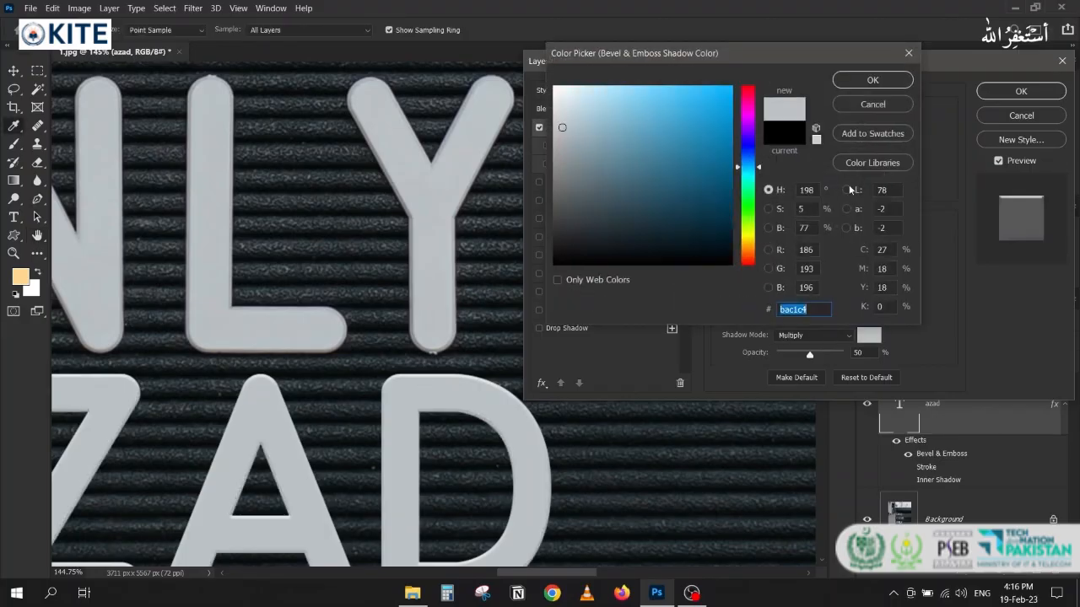
pyautogui.doubleClick(808, 234)
pyautogui.scroll(-17, 808, 234)
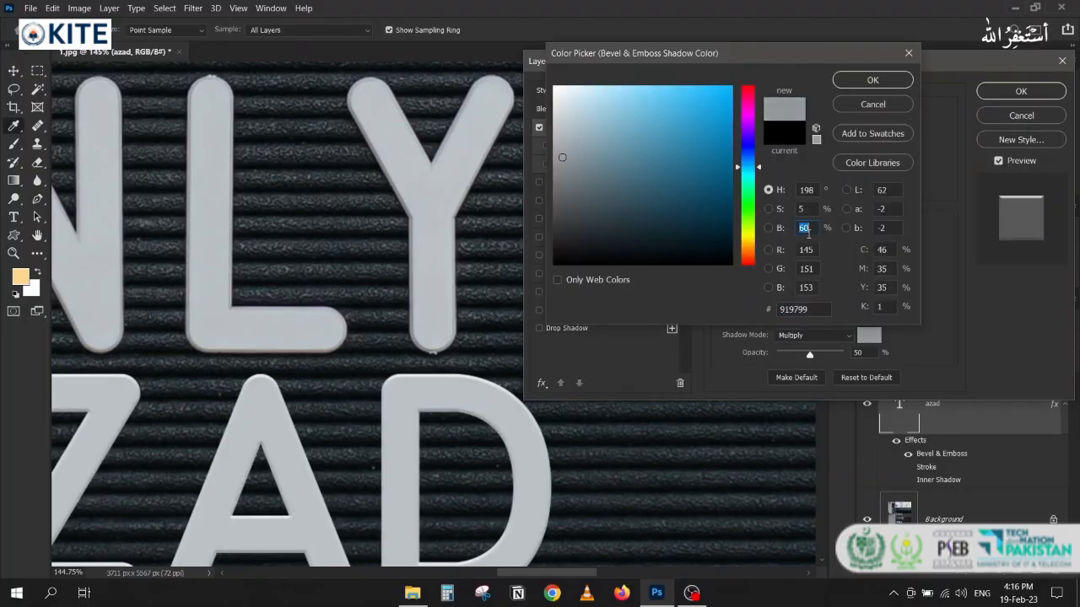
pyautogui.scroll(-20, 808, 235)
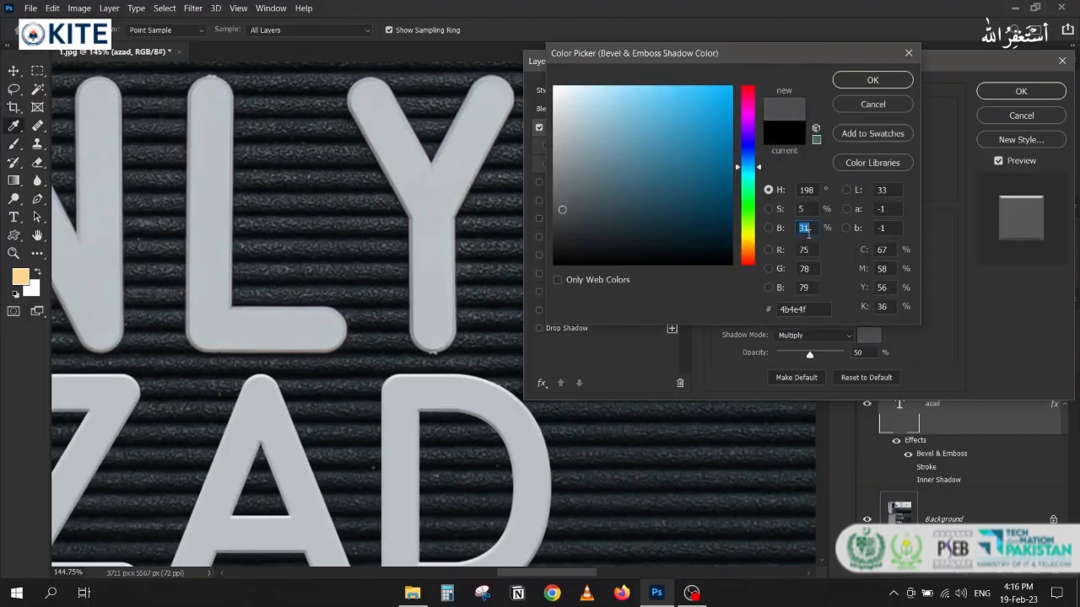
pyautogui.scroll(-11, 808, 234)
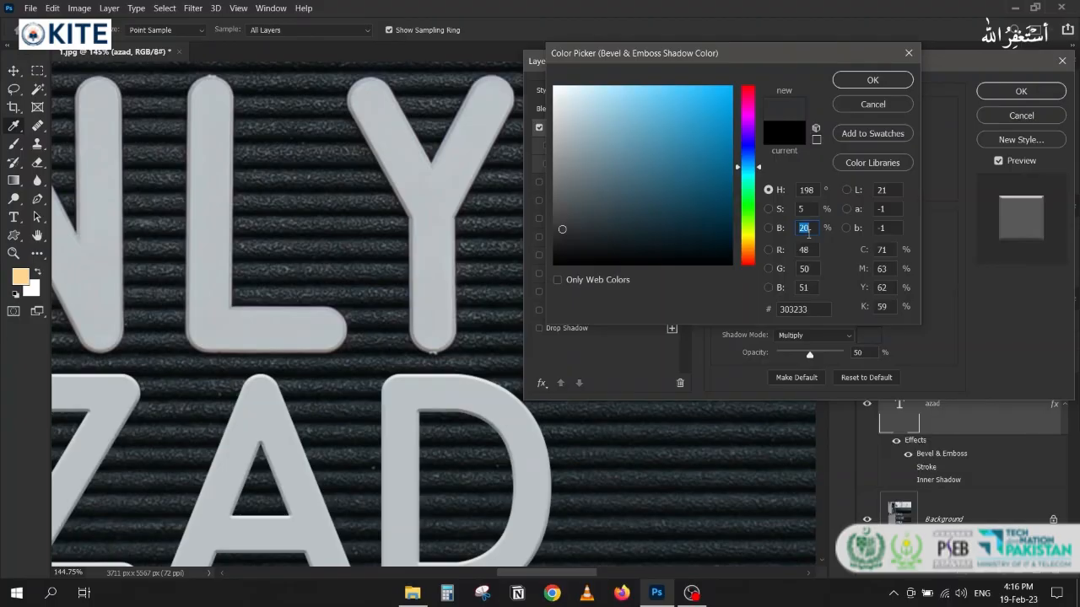
pyautogui.click(847, 82)
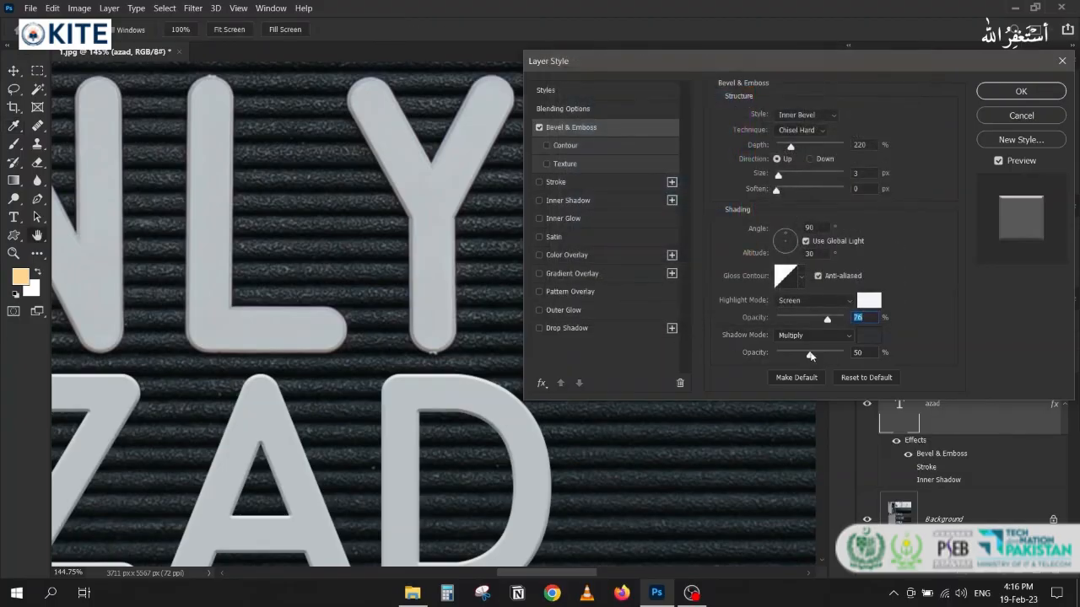
# - Set the bevel's shadow opacity to 59% and its highlight opacity to 45%
pyautogui.moveTo(811, 355)
pyautogui.mouseDown()
pyautogui.moveTo(825, 356)
pyautogui.moveTo(816, 355)
pyautogui.mouseUp()
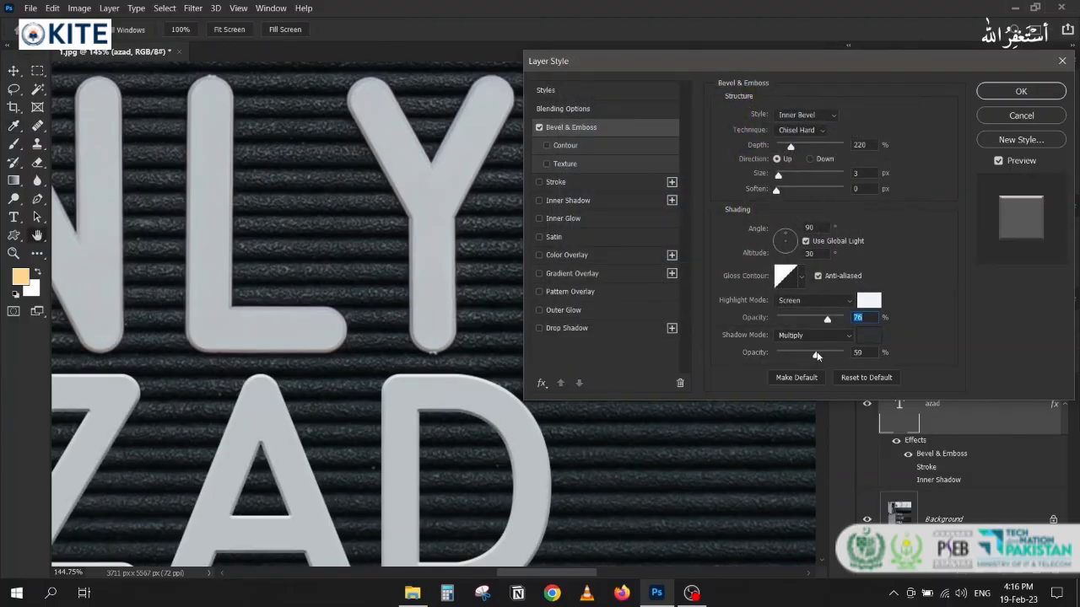
pyautogui.click(815, 356)
pyautogui.moveTo(827, 318); pyautogui.dragTo(807, 322)
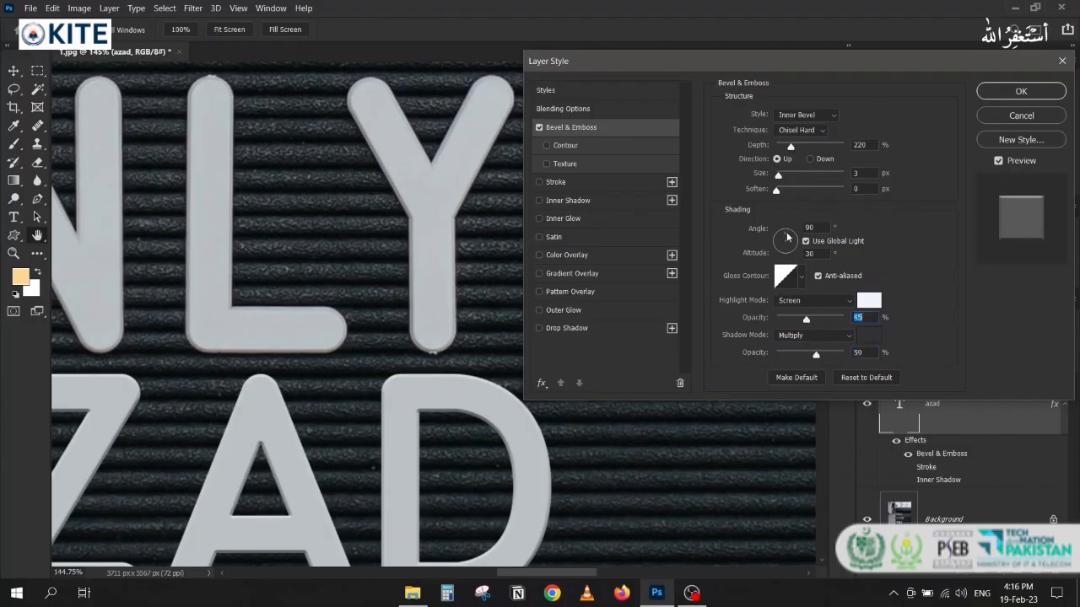
# - Try larger bevel sizes up to 6 px and settle on 4 px
pyautogui.click(860, 172)
pyautogui.press('Up')
pyautogui.press('Up')
pyautogui.press('Up')
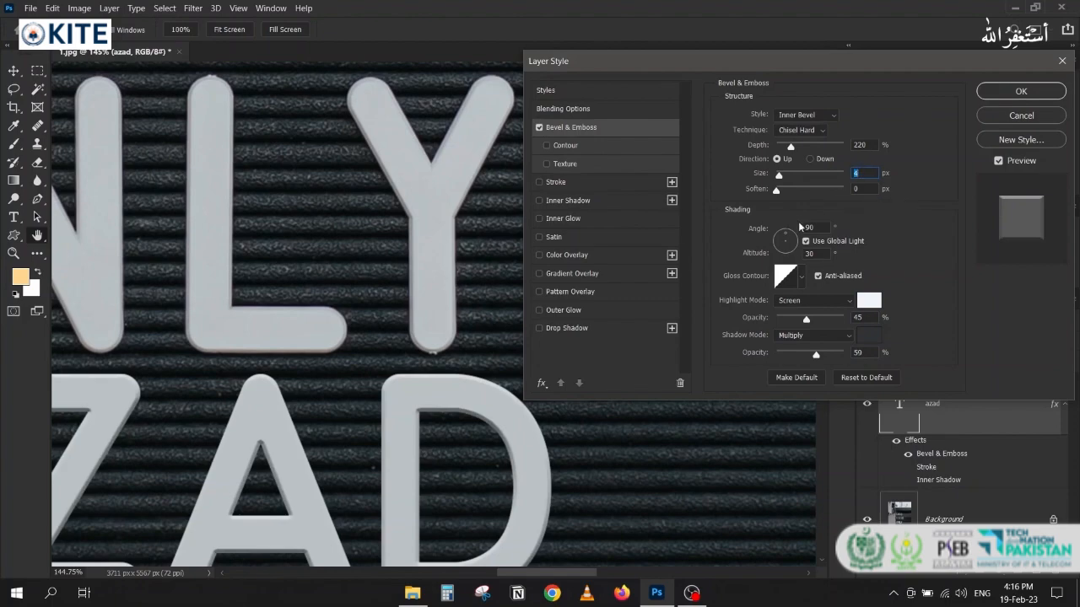
# - Lower the bevel's shading altitude to 0° and raise it to 53° to compare the edge shading
pyautogui.click(817, 254)
pyautogui.press('Down')
pyautogui.press('Down')
pyautogui.press('Down')
pyautogui.press('Down')
pyautogui.press('Down')
pyautogui.press('Down')
pyautogui.press('Down')
pyautogui.press('Down')
pyautogui.press('Down')
pyautogui.press('Down')
pyautogui.press('Down')
pyautogui.press('Down')
pyautogui.press('Down')
pyautogui.press('Down')
pyautogui.press('Down')
pyautogui.press('Down')
pyautogui.press('Down')
pyautogui.press('Down')
pyautogui.press('Down')
pyautogui.press('Down')
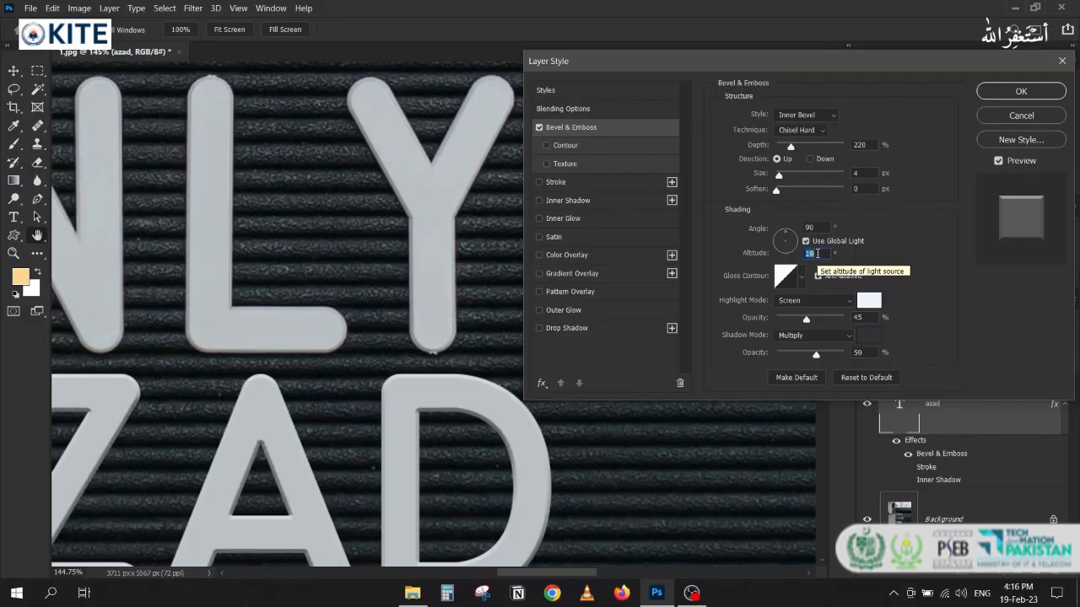
pyautogui.press('Down')
pyautogui.press('Down')
pyautogui.press('Down')
pyautogui.press('Down')
pyautogui.press('Down')
pyautogui.press('Down')
pyautogui.press('Down')
pyautogui.press('Down')
pyautogui.press('Down')
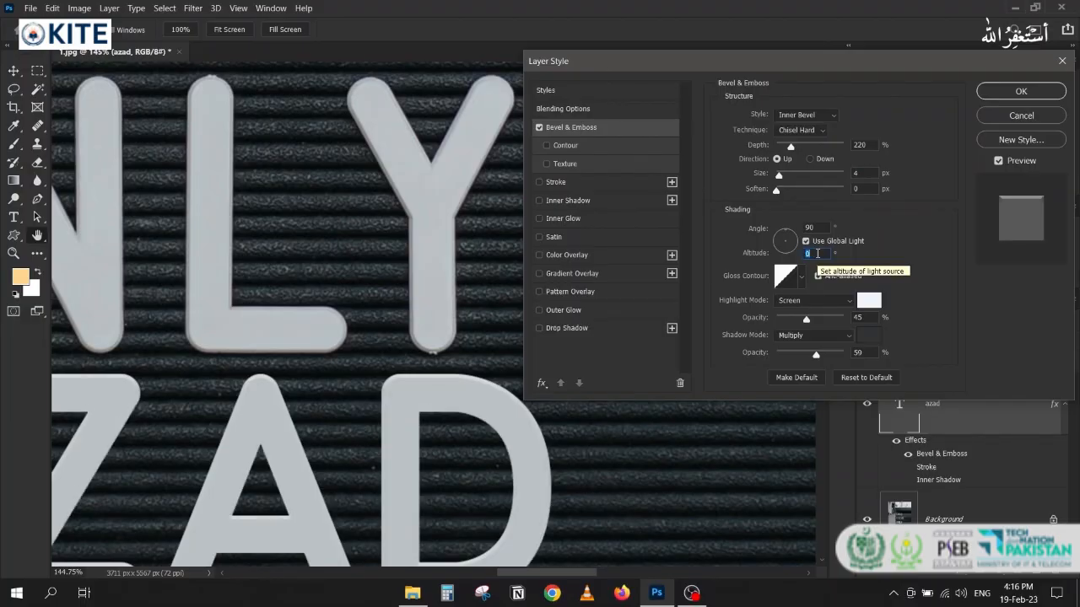
pyautogui.press('Up')
pyautogui.press('Up')
pyautogui.press('Up')
pyautogui.press('Up')
pyautogui.press('Up')
pyautogui.press('Up')
pyautogui.press('Up')
pyautogui.press('Up')
pyautogui.press('Up')
pyautogui.press('Up')
pyautogui.press('Up')
pyautogui.press('Up')
pyautogui.press('Up')
pyautogui.press('Up')
pyautogui.press('Up')
pyautogui.press('Up')
pyautogui.press('Up')
pyautogui.press('Up')
pyautogui.press('Up')
pyautogui.press('Up')
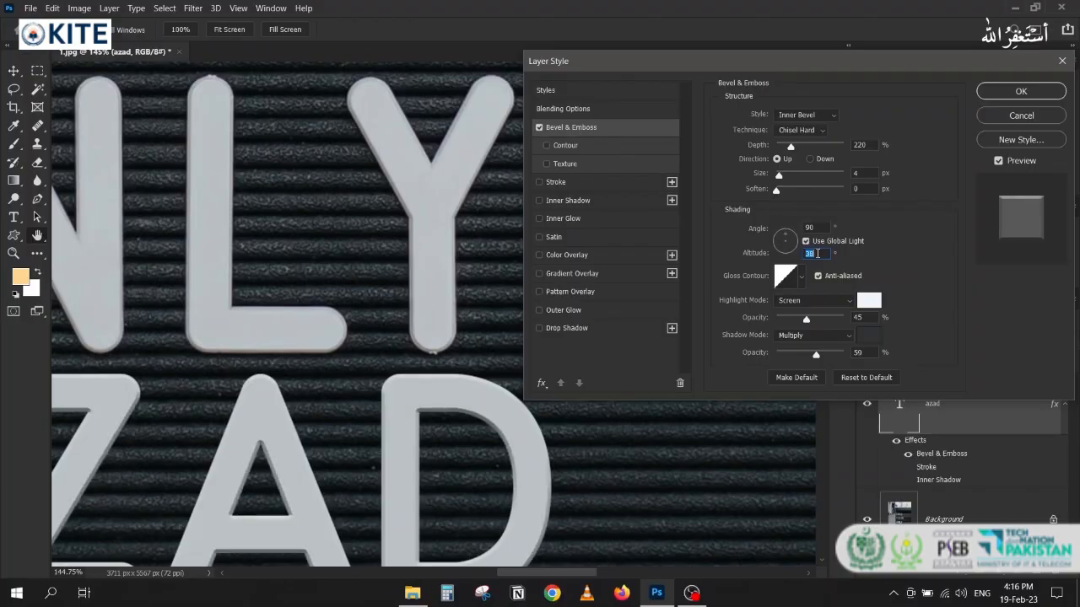
pyautogui.press('Up')
pyautogui.press('Up')
pyautogui.press('Up')
pyautogui.press('Up')
pyautogui.press('Up')
pyautogui.press('Up')
pyautogui.press('Up')
pyautogui.press('Up')
pyautogui.press('Up')
pyautogui.press('Up')
pyautogui.press('Up')
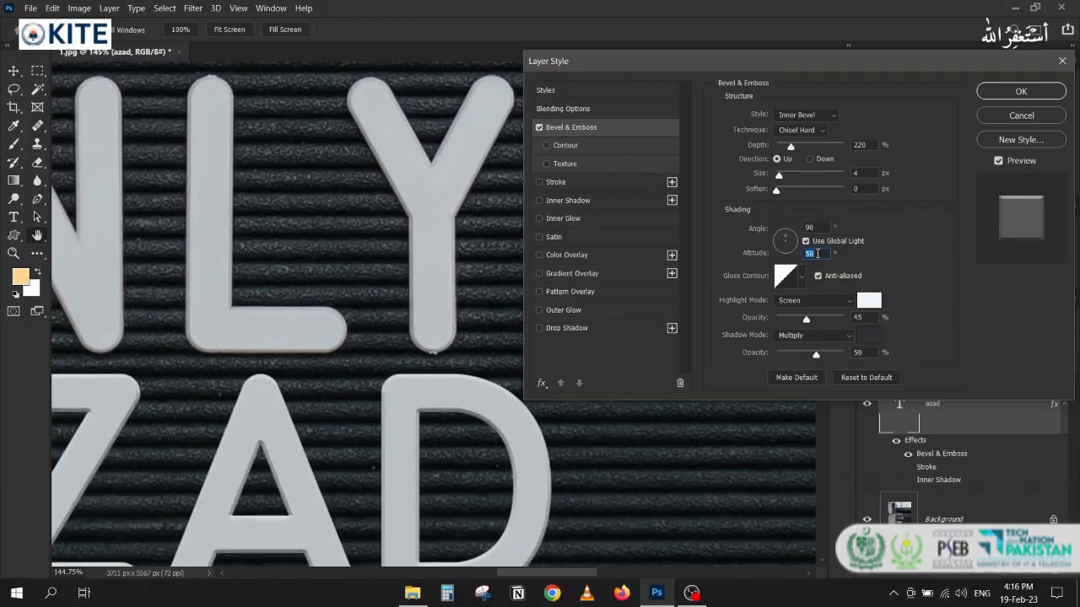
pyautogui.press('Up')
pyautogui.press('Up')
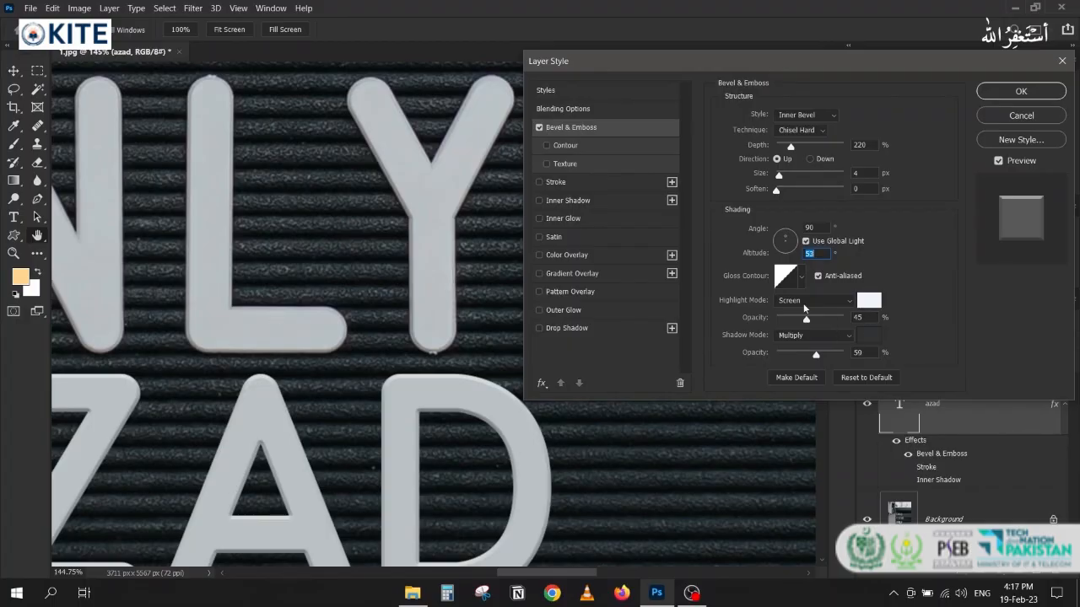
# - Switch the bevel's highlight mode to Normal and darken its highlight colour to 41% brightness
pyautogui.click(803, 301)
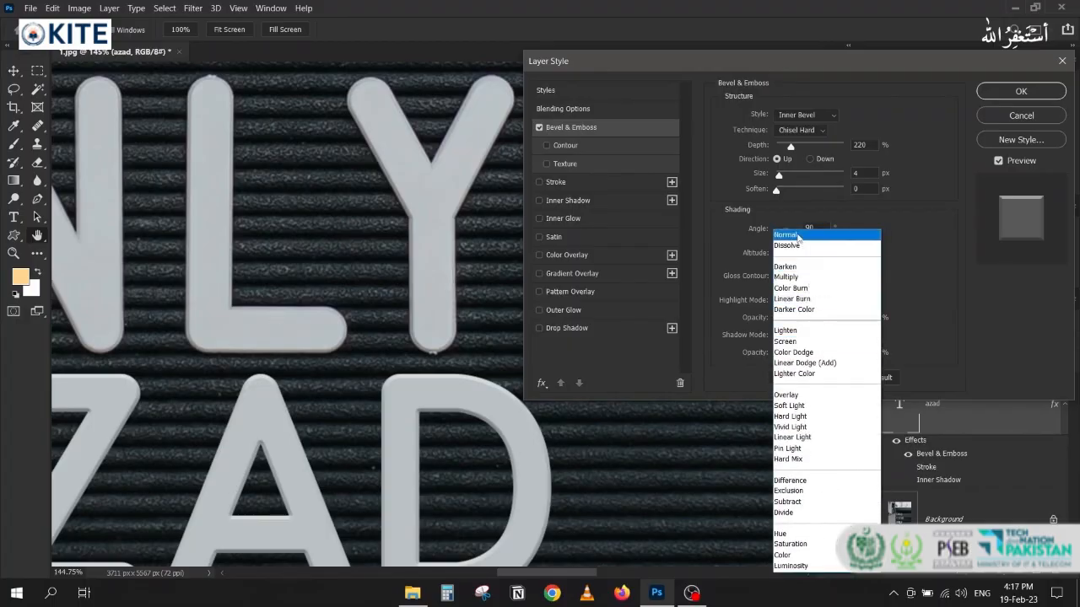
pyautogui.click(797, 235)
pyautogui.click(869, 301)
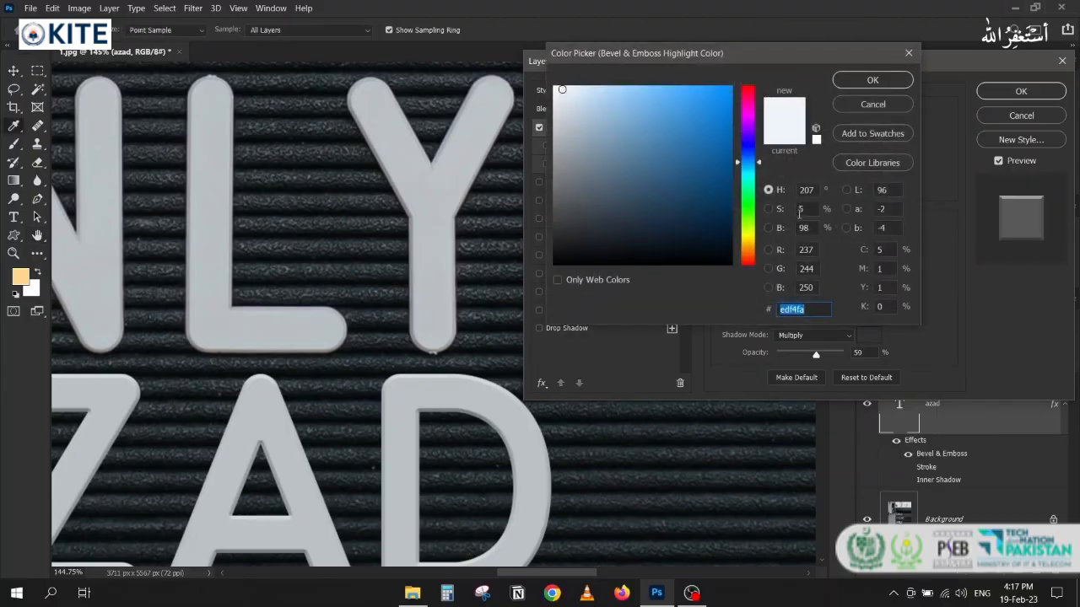
pyautogui.click(816, 228)
pyautogui.scroll(-20, 816, 228)
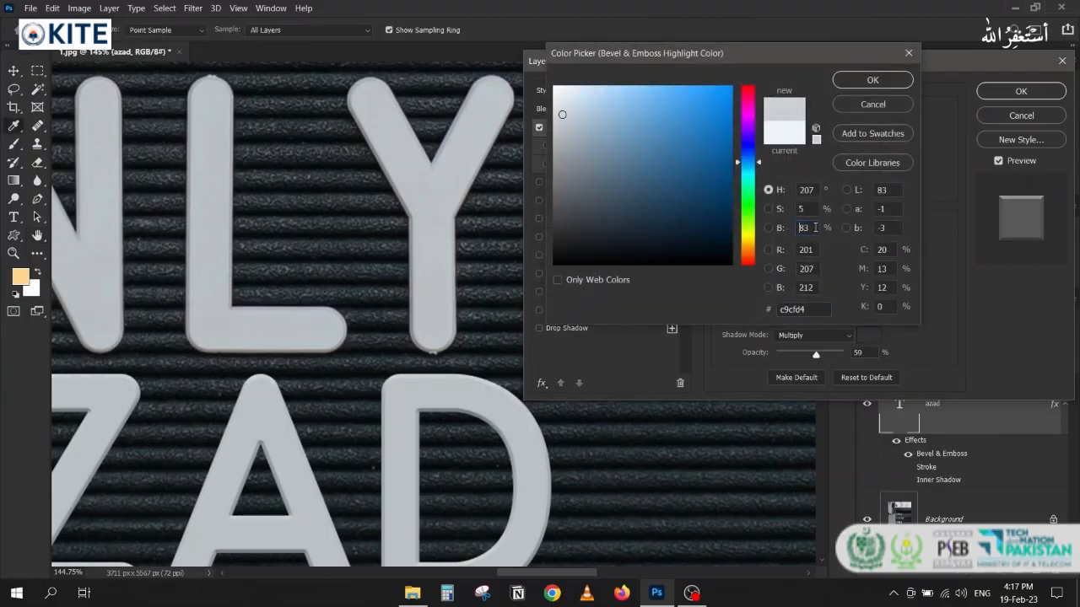
pyautogui.scroll(-20, 815, 228)
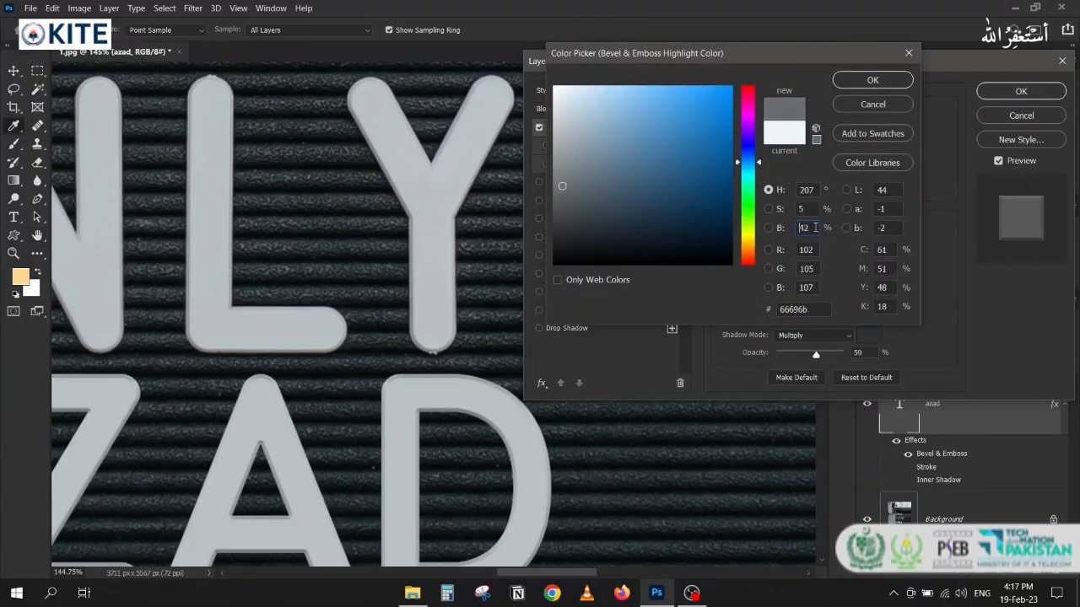
pyautogui.scroll(3, 816, 227)
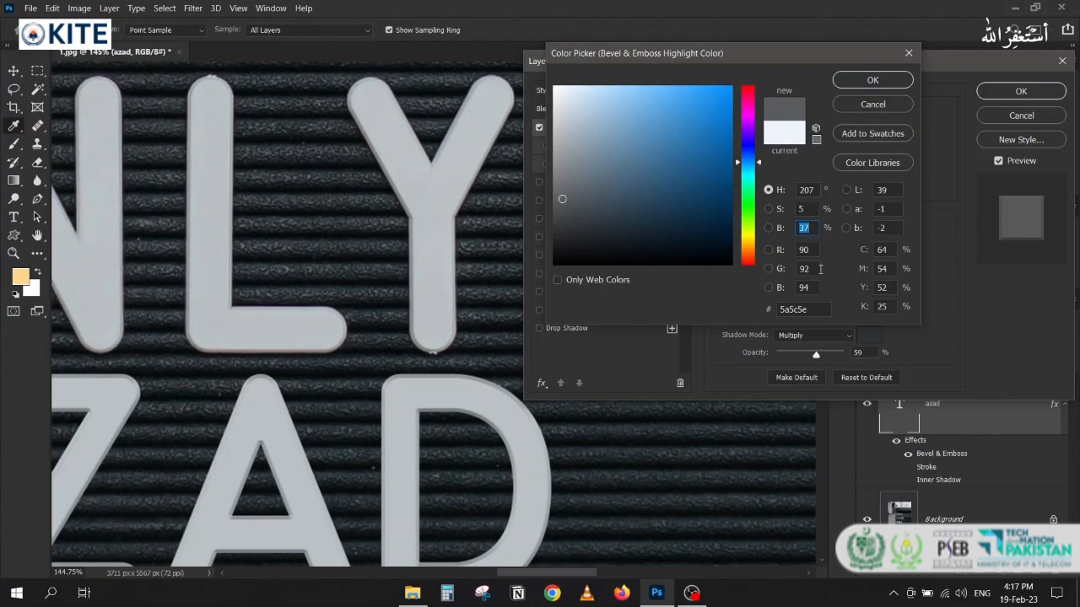
pyautogui.scroll(1, 814, 227)
pyautogui.scroll(2, 814, 226)
pyautogui.scroll(6, 814, 226)
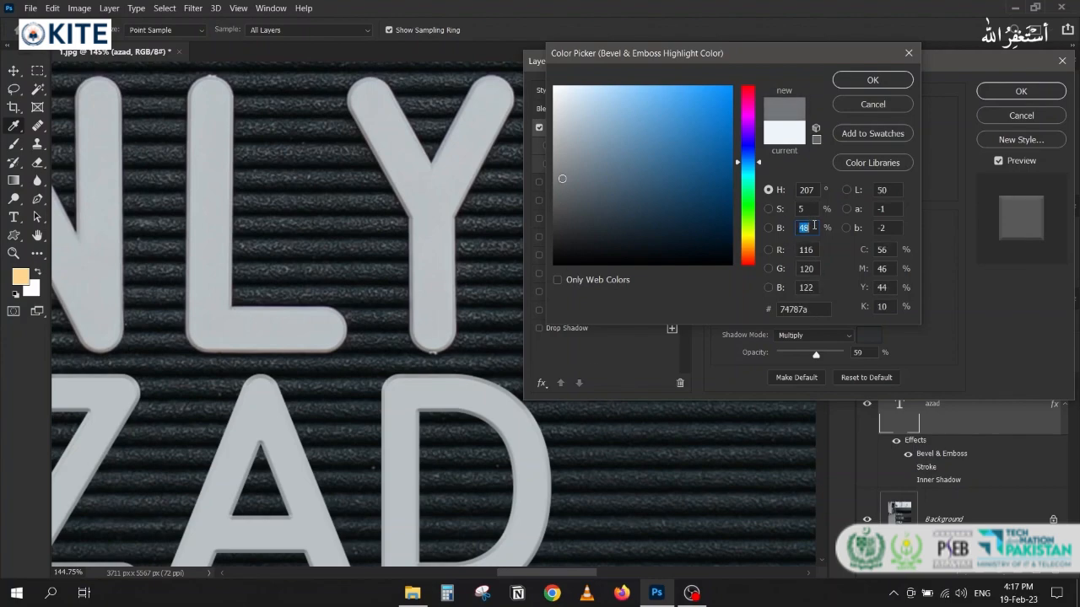
pyautogui.scroll(-5, 814, 226)
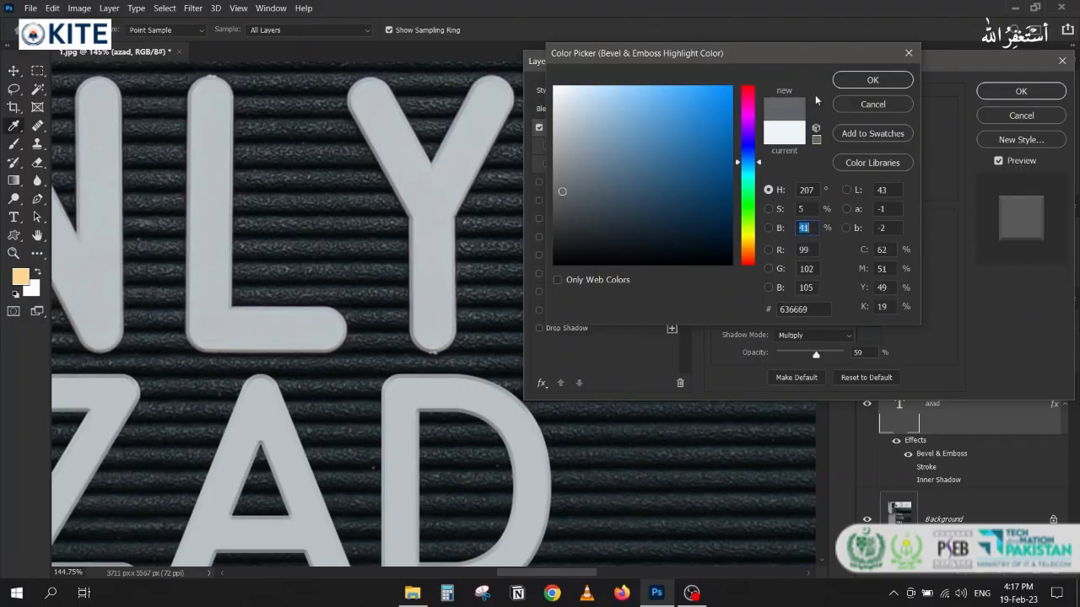
pyautogui.click(872, 80)
# - Try a higher shading altitude for the bevel and bring it down to 33°
pyautogui.scroll(4, 817, 252)
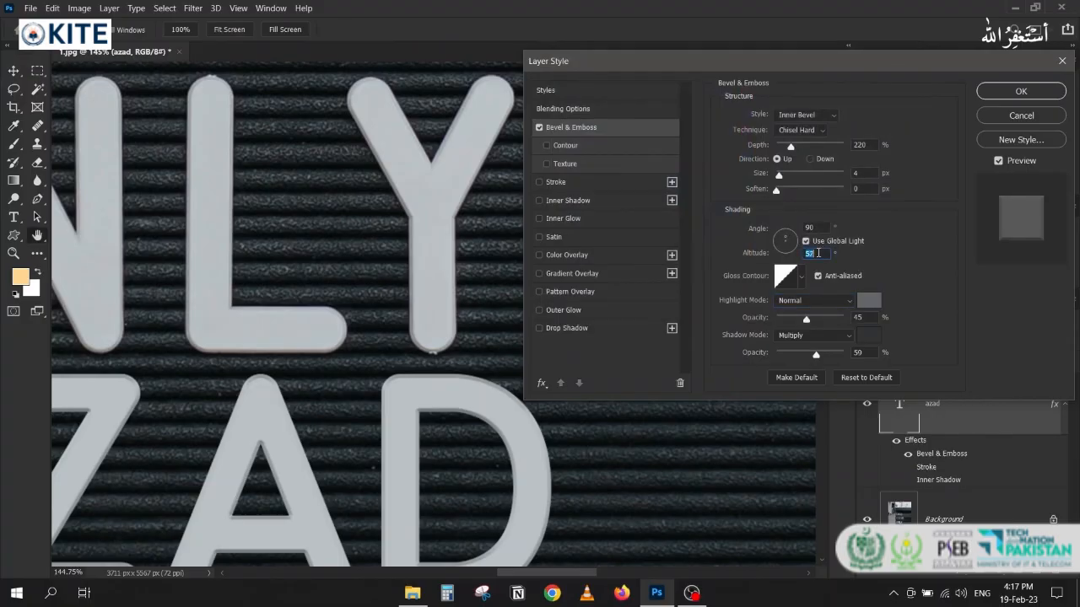
pyautogui.scroll(5, 819, 253)
pyautogui.scroll(-10, 818, 253)
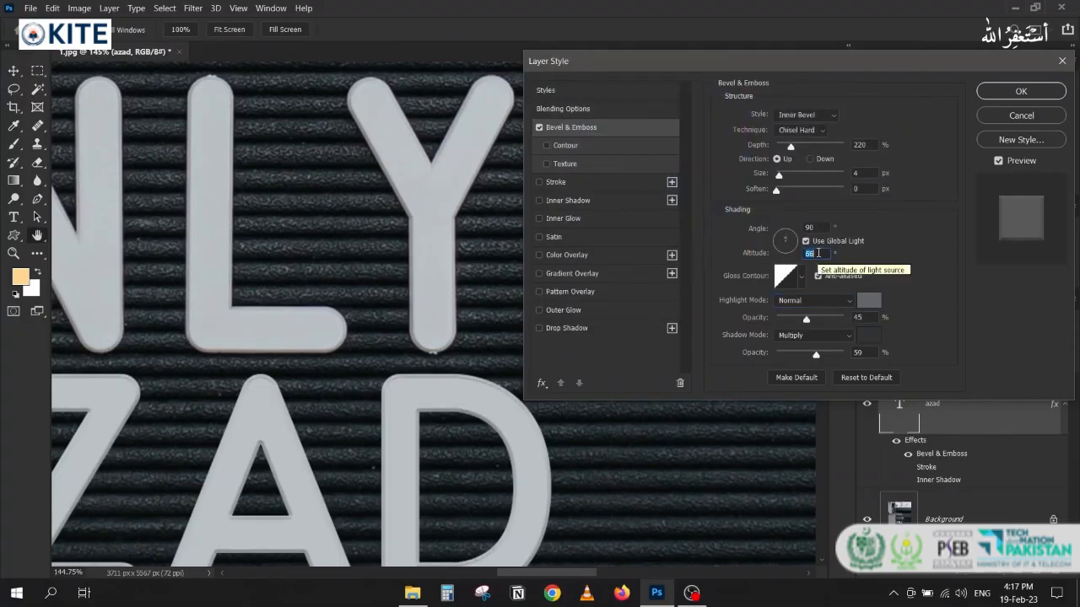
pyautogui.scroll(-10, 817, 252)
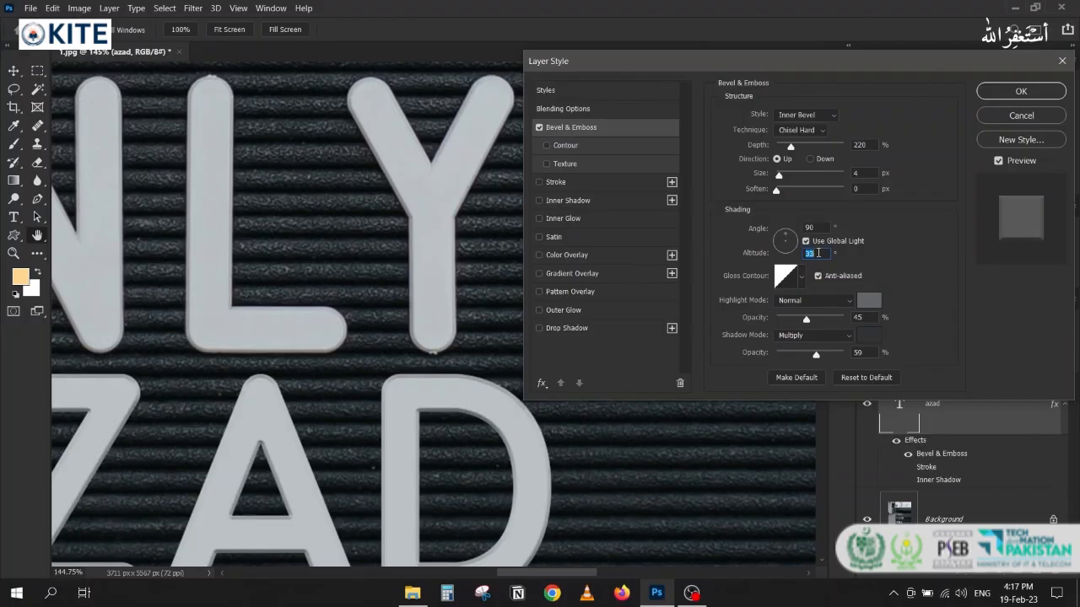
# - Set the bevel's highlight opacity to 83% and its size to 3 px
pyautogui.click(861, 174)
pyautogui.scroll(2, 864, 175)
pyautogui.moveTo(817, 319); pyautogui.dragTo(834, 319)
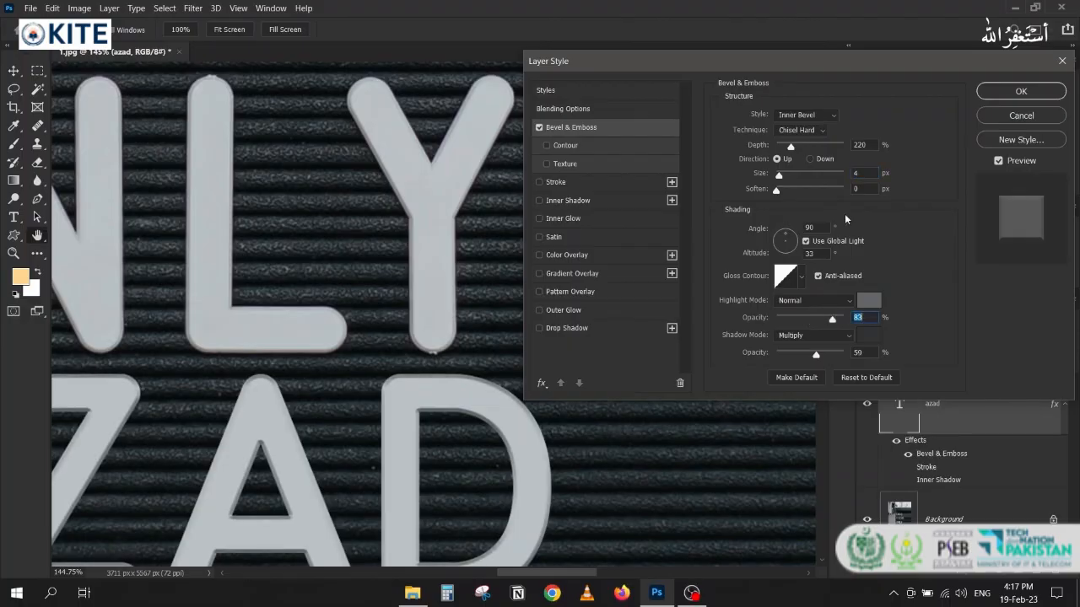
pyautogui.click(869, 172)
pyautogui.press('Down')
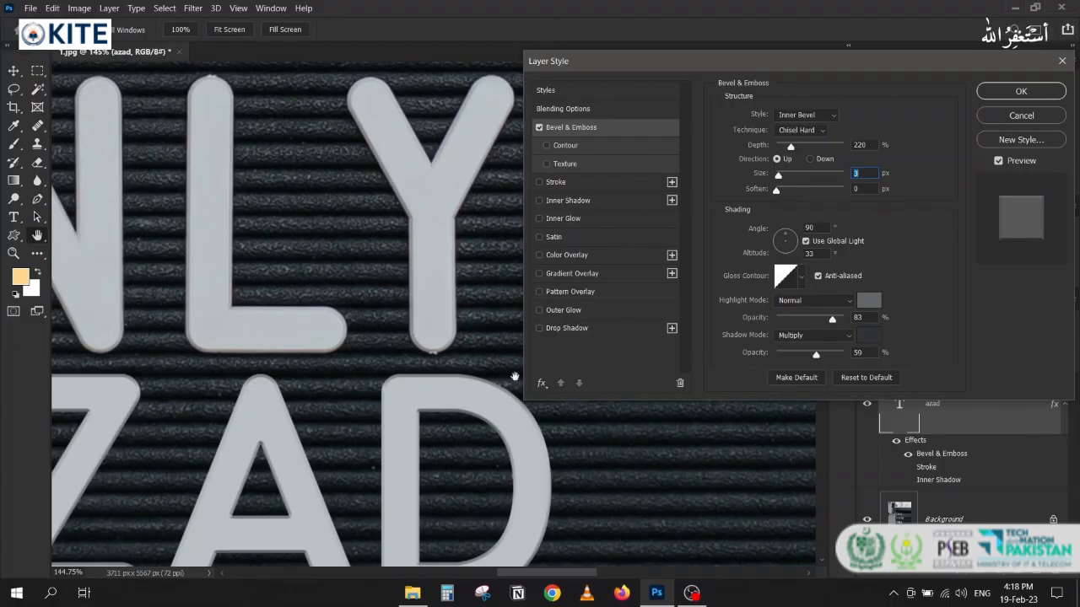
# - Add a Multiply drop shadow to the AZAD text and try it at 100% opacity, 4 px distance and 18 px size
pyautogui.click(557, 330)
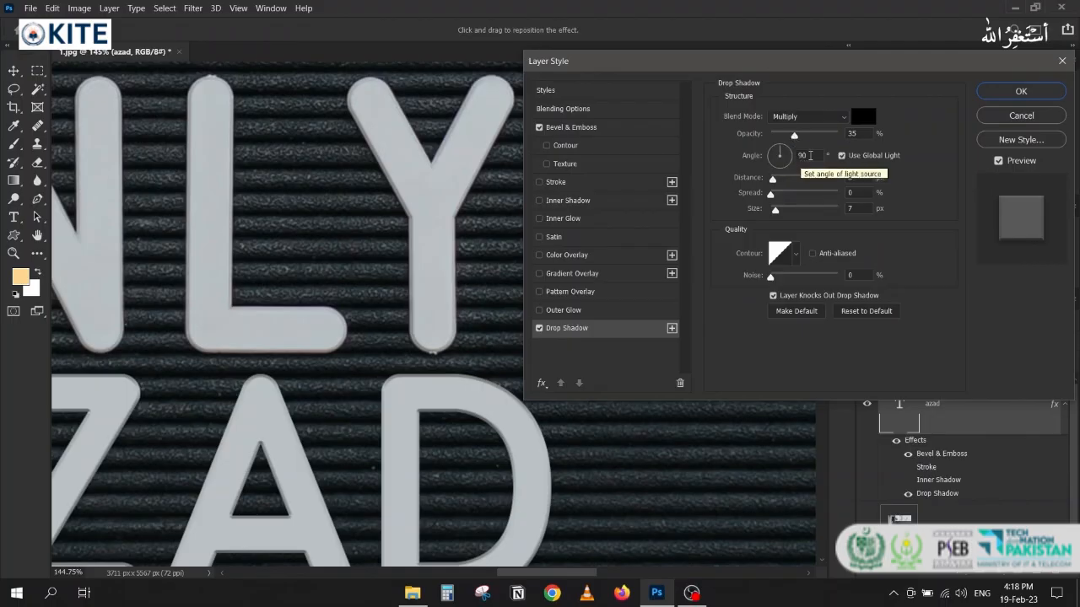
pyautogui.click(571, 127)
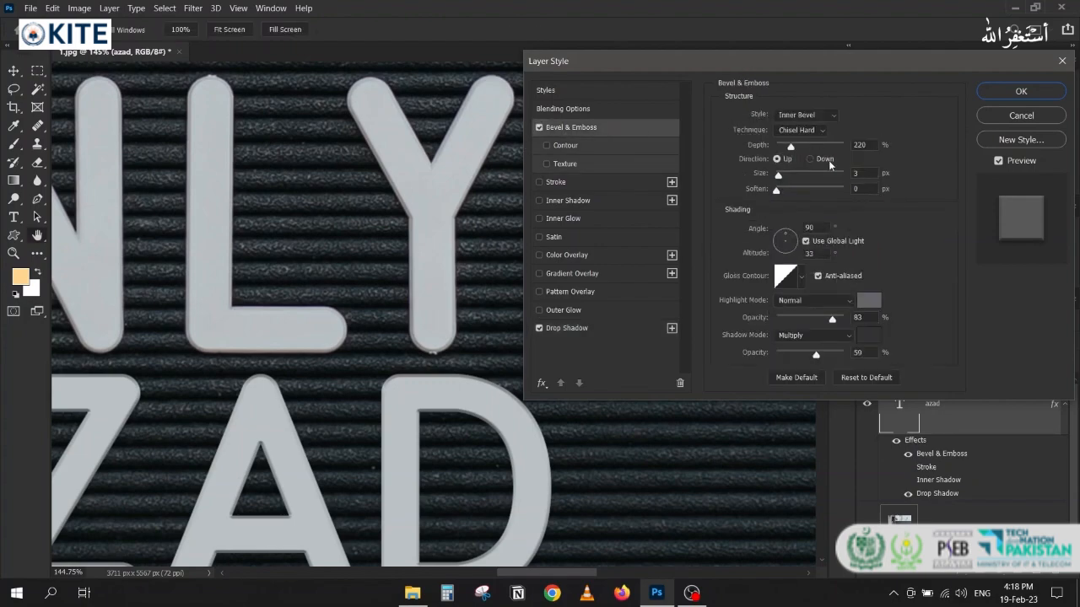
pyautogui.click(564, 329)
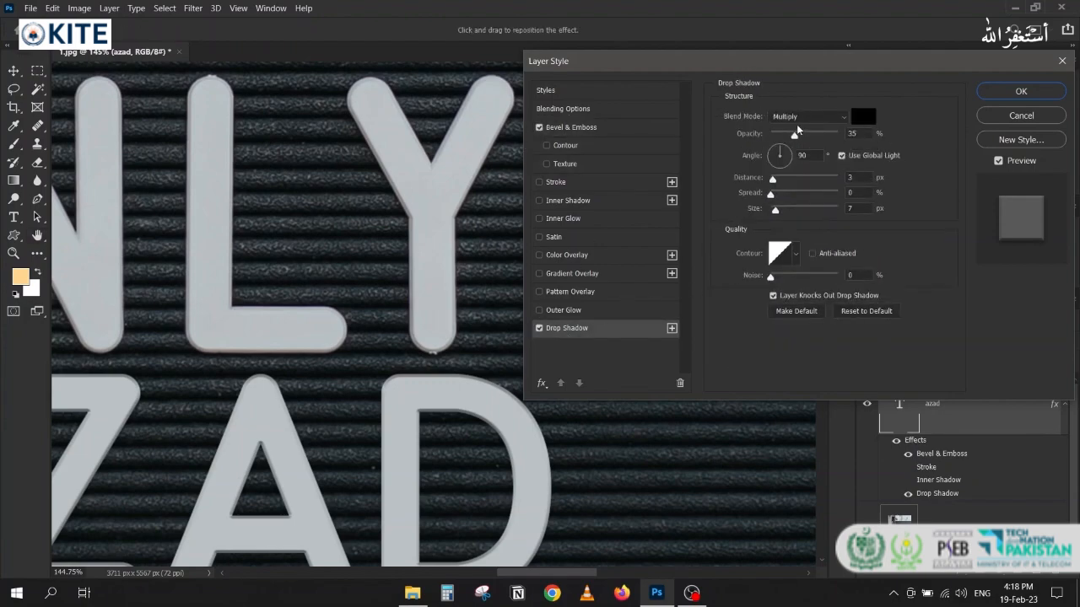
pyautogui.moveTo(795, 137); pyautogui.dragTo(850, 137)
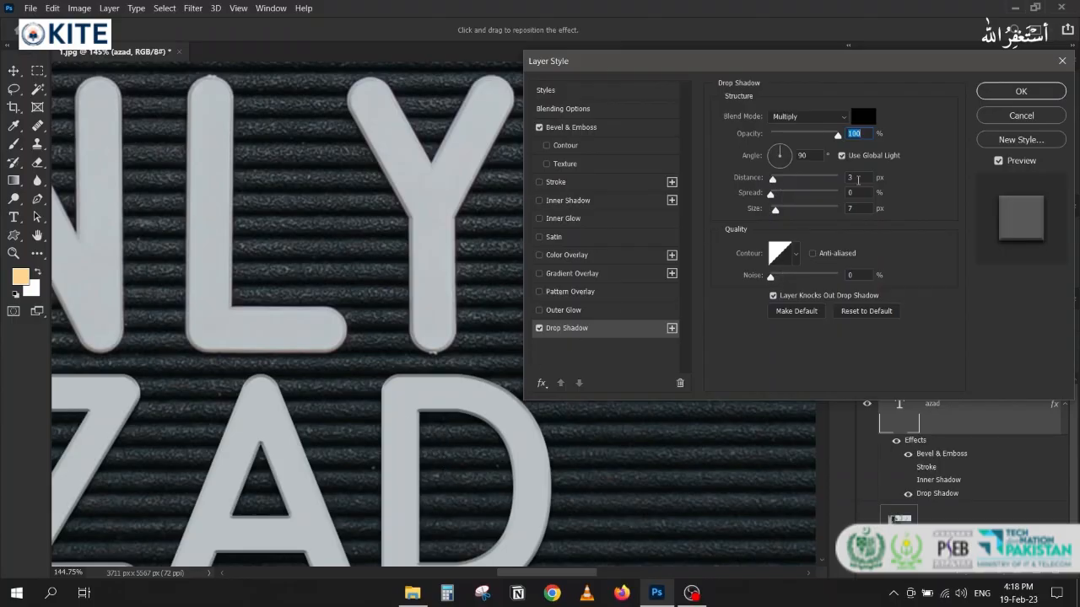
pyautogui.moveTo(774, 180)
pyautogui.mouseDown()
pyautogui.moveTo(783, 179)
pyautogui.moveTo(773, 179)
pyautogui.mouseUp()
pyautogui.moveTo(773, 179); pyautogui.dragTo(781, 211)
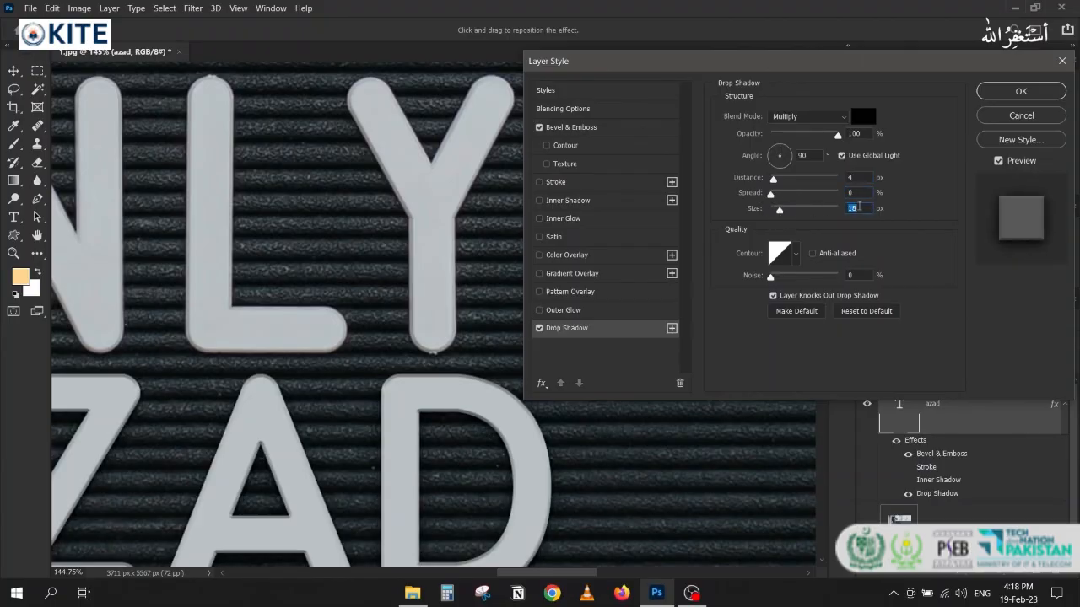
# - Reduce the drop shadow's size to 10 px and set its distance to 11 px
pyautogui.scroll(-8, 859, 207)
pyautogui.click(855, 175)
pyautogui.press('Up')
pyautogui.press('Up')
pyautogui.press('Up')
pyautogui.press('Up')
pyautogui.press('Up')
pyautogui.press('Up')
pyautogui.press('Up')
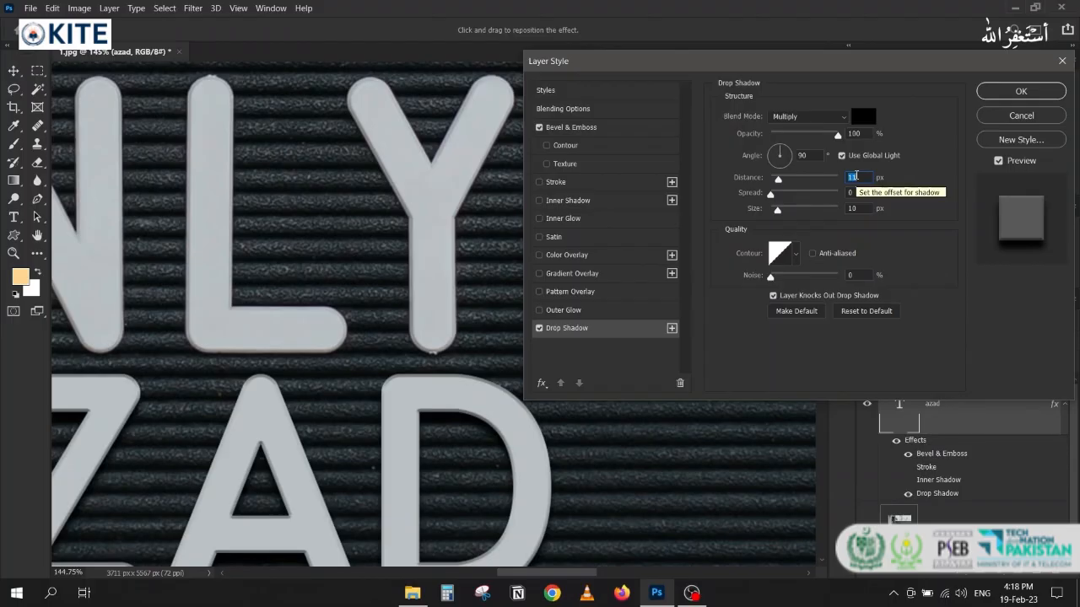
# - Set the drop shadow's opacity to 31%, compare the lettering with and without the shadow, and apply the layer style
pyautogui.moveTo(838, 135); pyautogui.dragTo(790, 140)
pyautogui.click(539, 329)
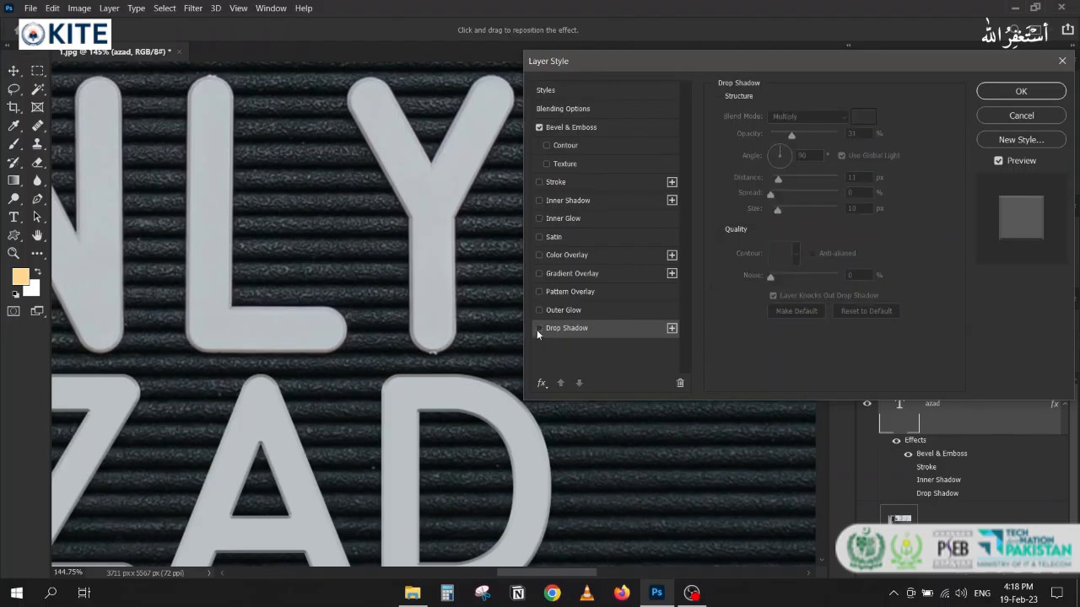
pyautogui.click(539, 329)
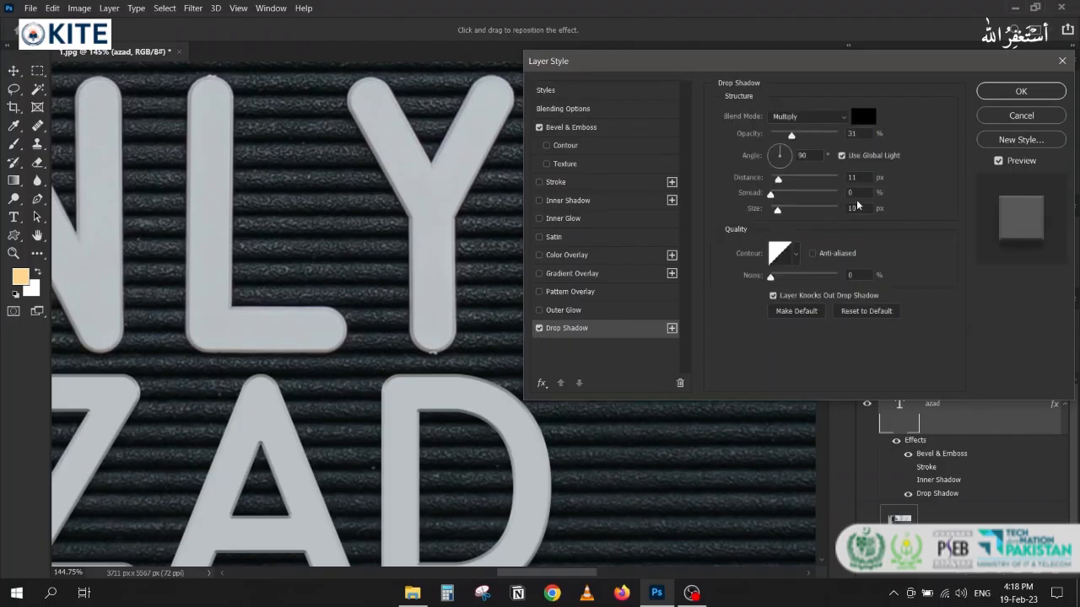
pyautogui.click(996, 97)
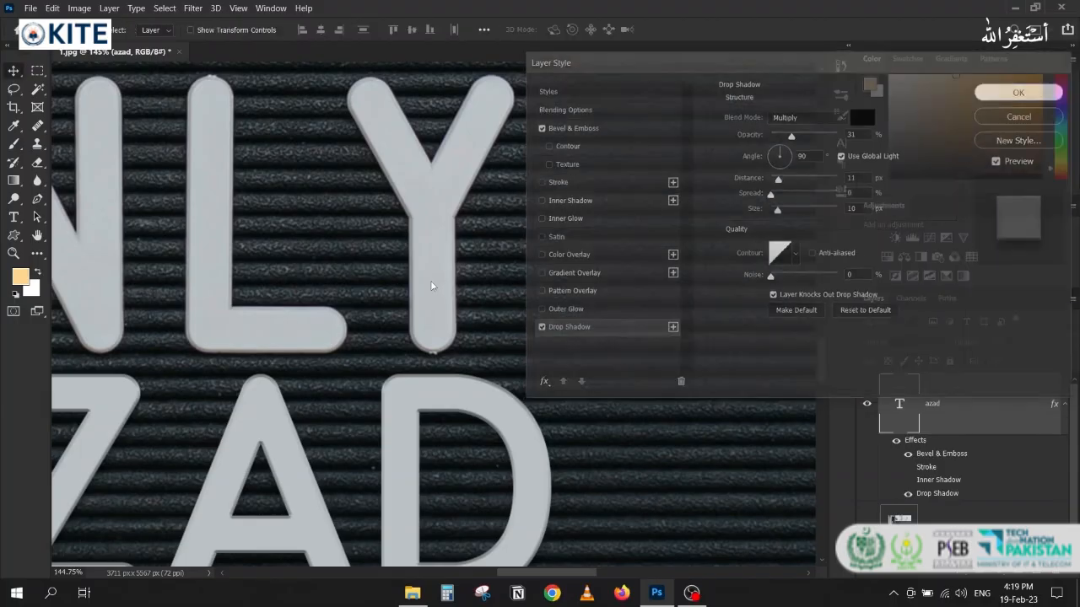
# - Compare the edges, shading and shadow of AZAD with the original ONLY lettering, both close up and from a distance
pyautogui.scroll(-2, 431, 285)
pyautogui.moveTo(295, 394); pyautogui.dragTo(462, 187)
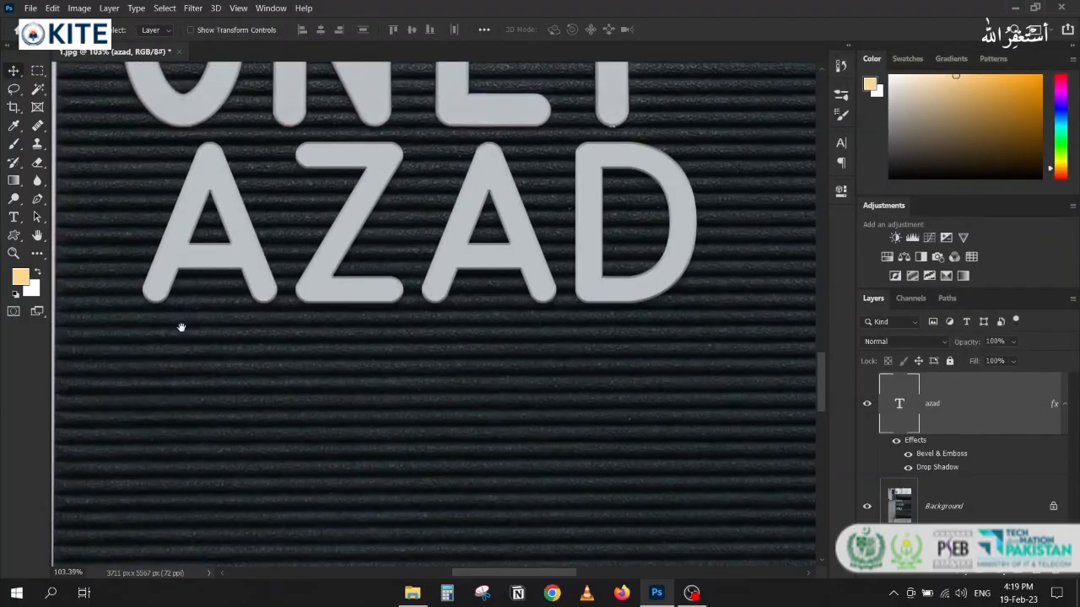
pyautogui.moveTo(182, 329); pyautogui.dragTo(209, 428)
pyautogui.moveTo(213, 340); pyautogui.dragTo(185, 393)
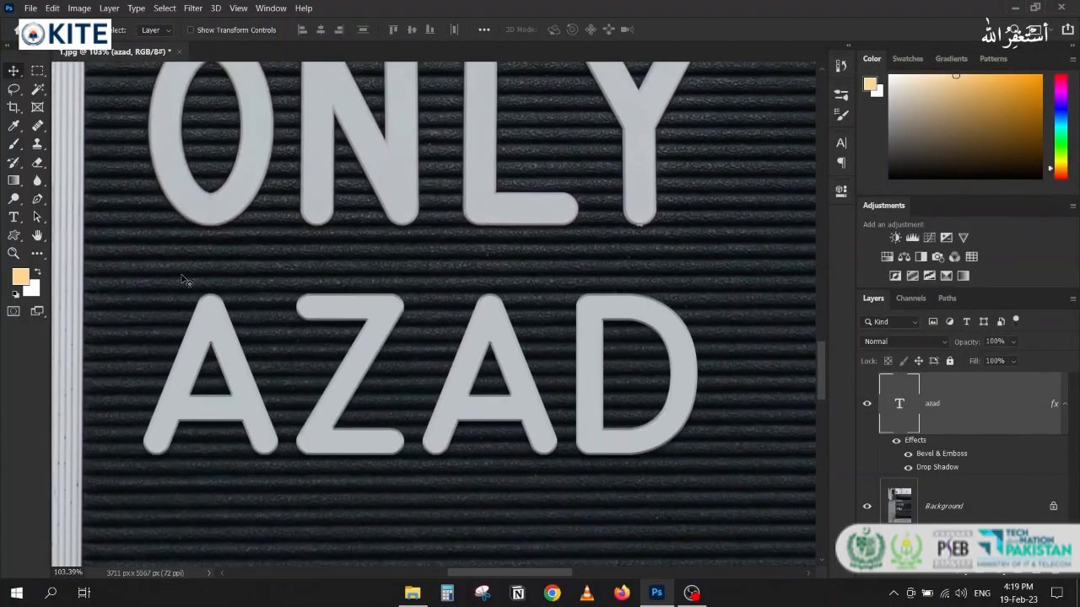
pyautogui.scroll(-2, 182, 275)
pyautogui.moveTo(181, 275); pyautogui.dragTo(185, 349)
pyautogui.scroll(-1, 211, 291)
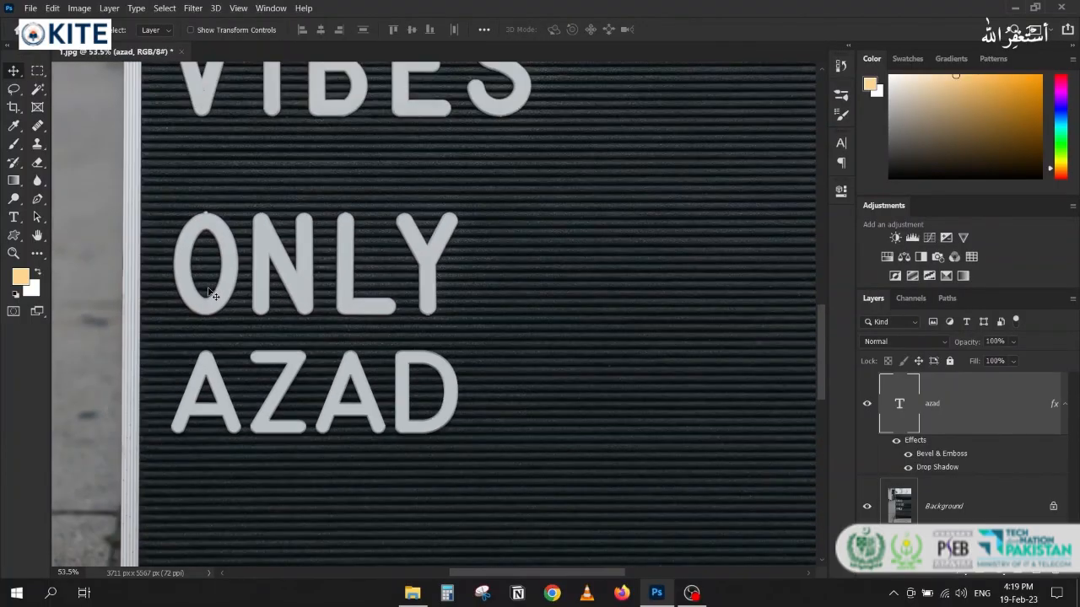
pyautogui.scroll(4, 261, 294)
pyautogui.scroll(3, 499, 248)
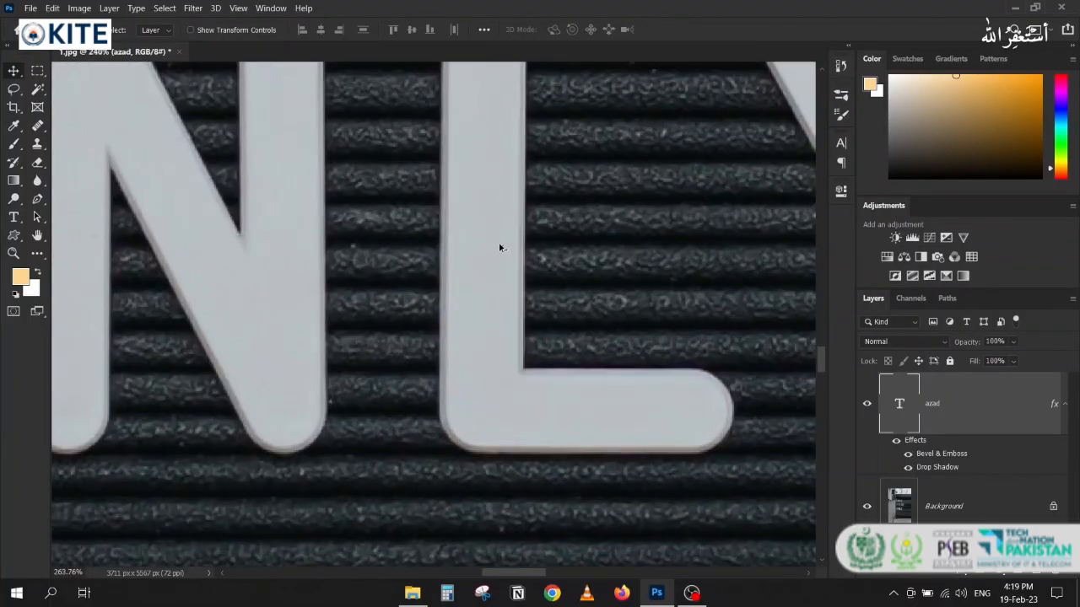
pyautogui.scroll(-3, 498, 249)
pyautogui.scroll(-1, 301, 441)
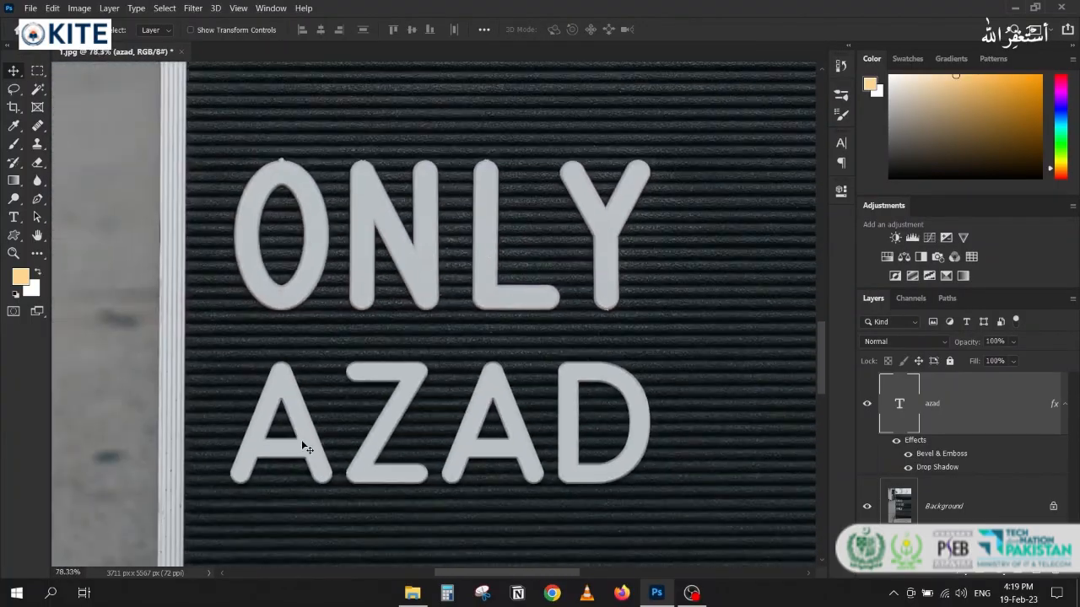
pyautogui.scroll(2, 368, 434)
pyautogui.scroll(3, 439, 368)
pyautogui.scroll(3, 305, 320)
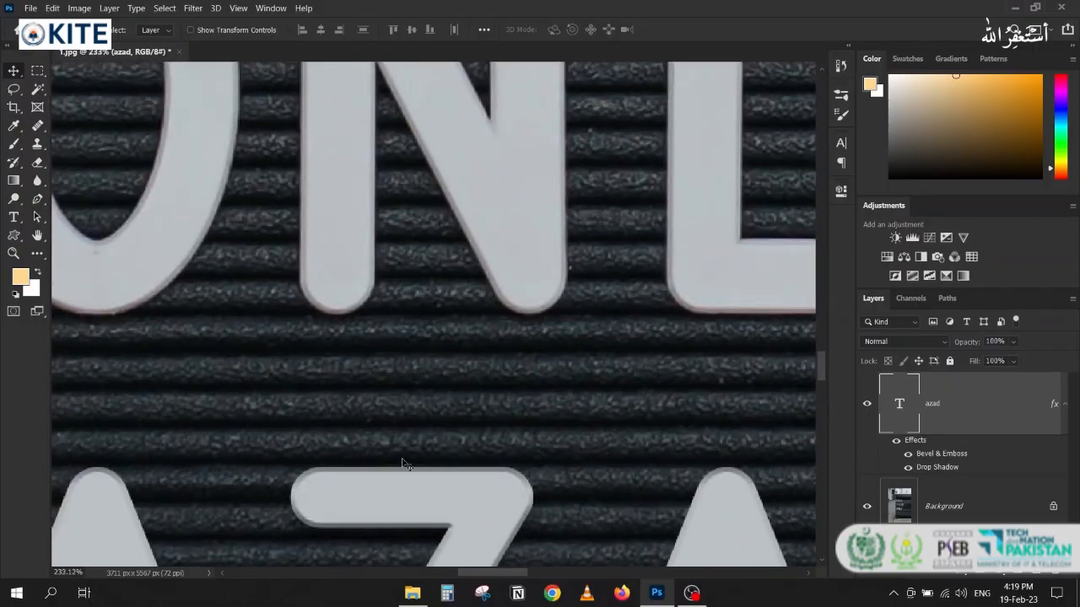
pyautogui.moveTo(403, 464); pyautogui.dragTo(364, 311)
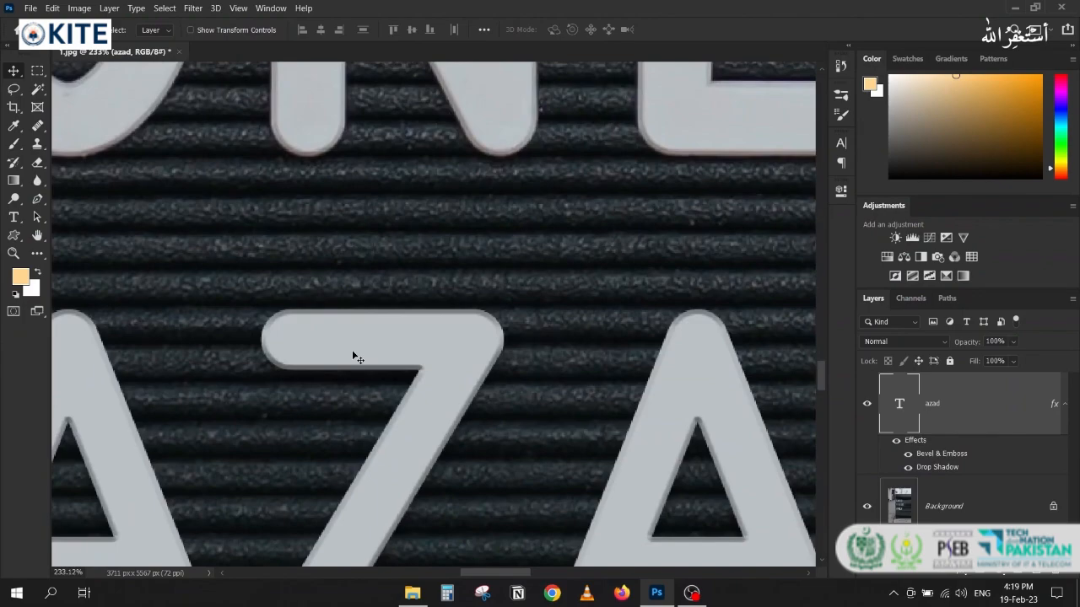
pyautogui.scroll(-3, 352, 356)
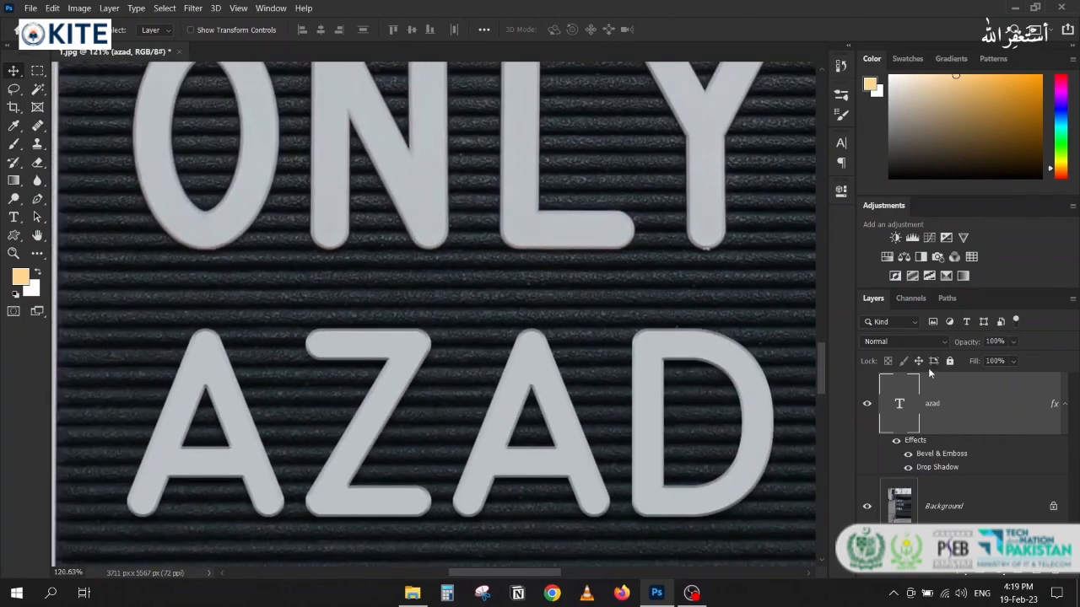
# - Load the AZAD lettering as a selection, create a new layer above the text and activate the Healing Brush
pyautogui.keyDown('ctrl'); pyautogui.click(914, 406); pyautogui.keyUp('ctrl')
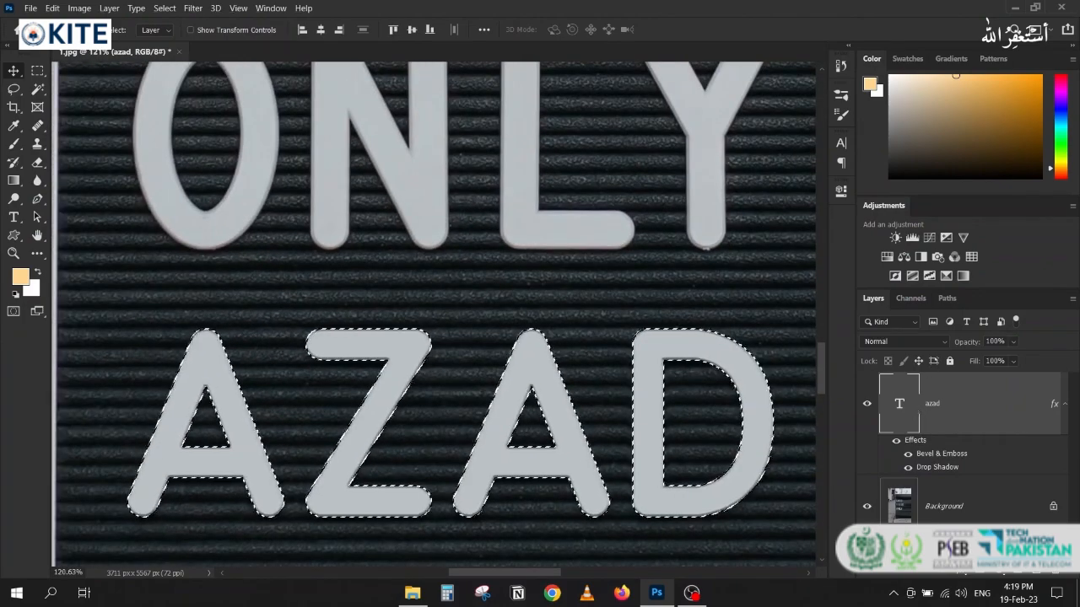
pyautogui.hotkey('ctrl', 'shift', 'alt', 'n')
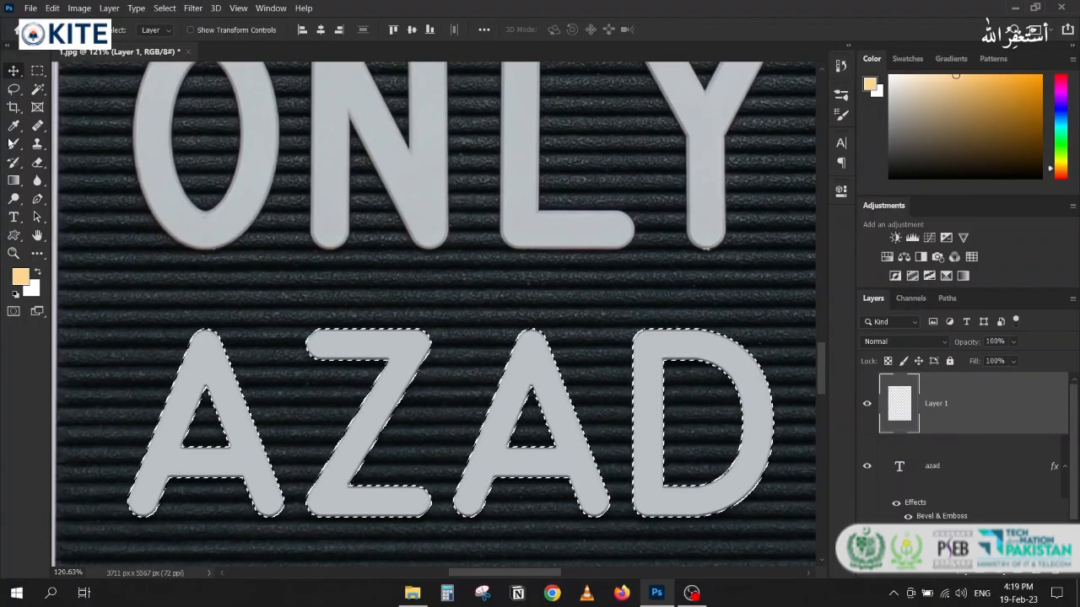
pyautogui.click(37, 125)
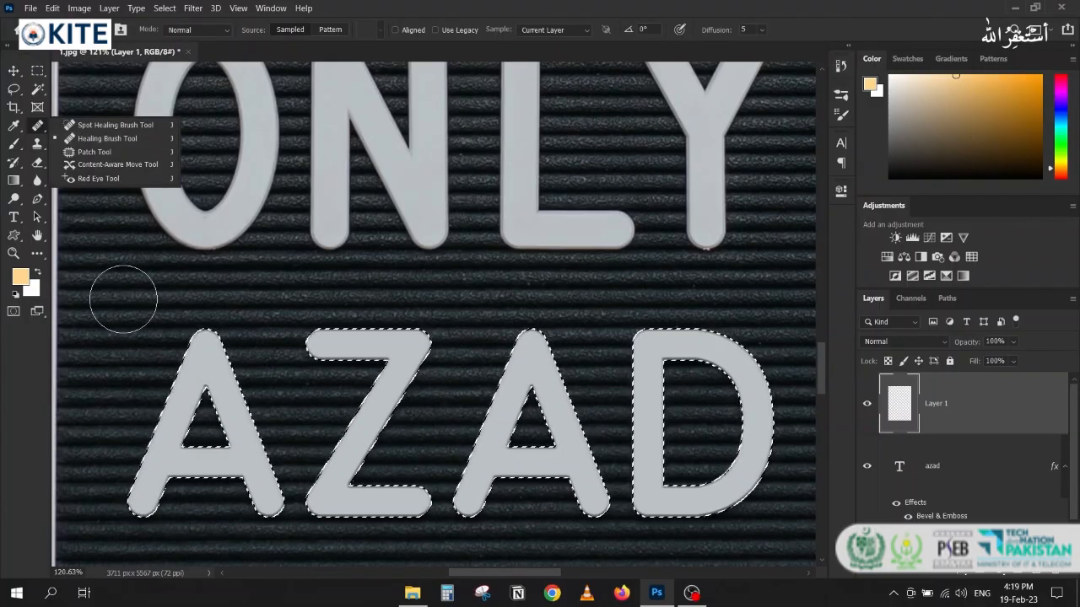
pyautogui.click(107, 139)
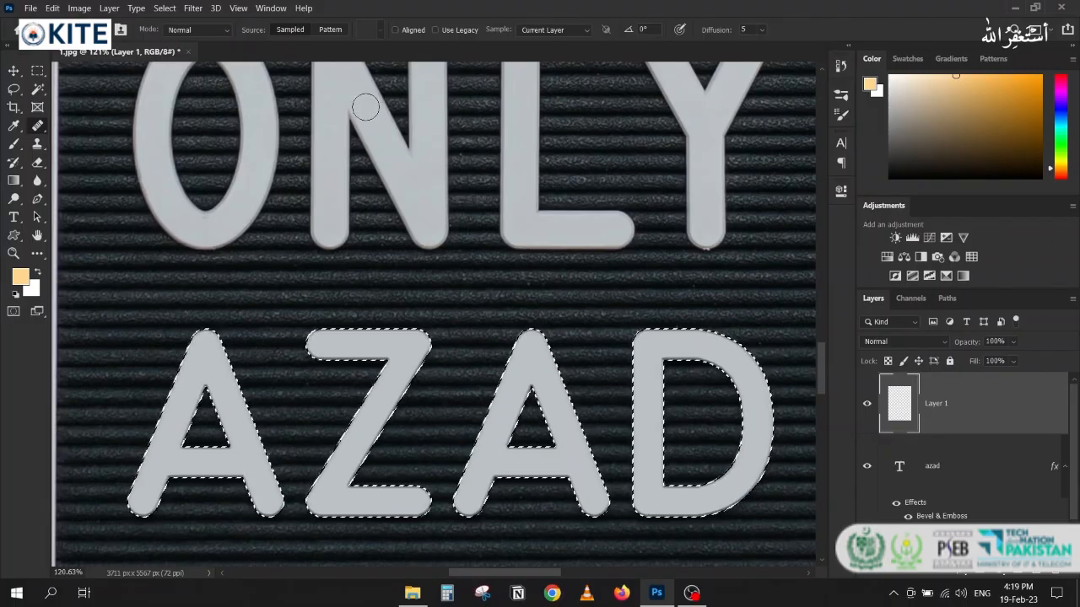
# - Try sampling the texture of the ONLY letters and set the Healing Brush to sample All Layers
pyautogui.click(367, 111)
pyautogui.click(550, 232)
pyautogui.scroll(3, 345, 355)
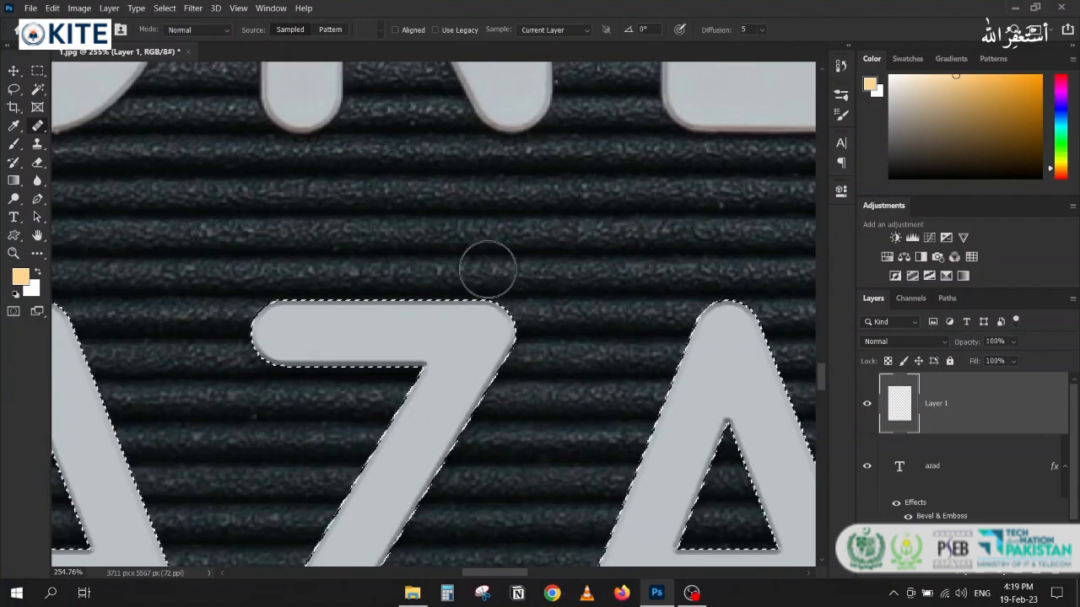
pyautogui.scroll(-2, 443, 215)
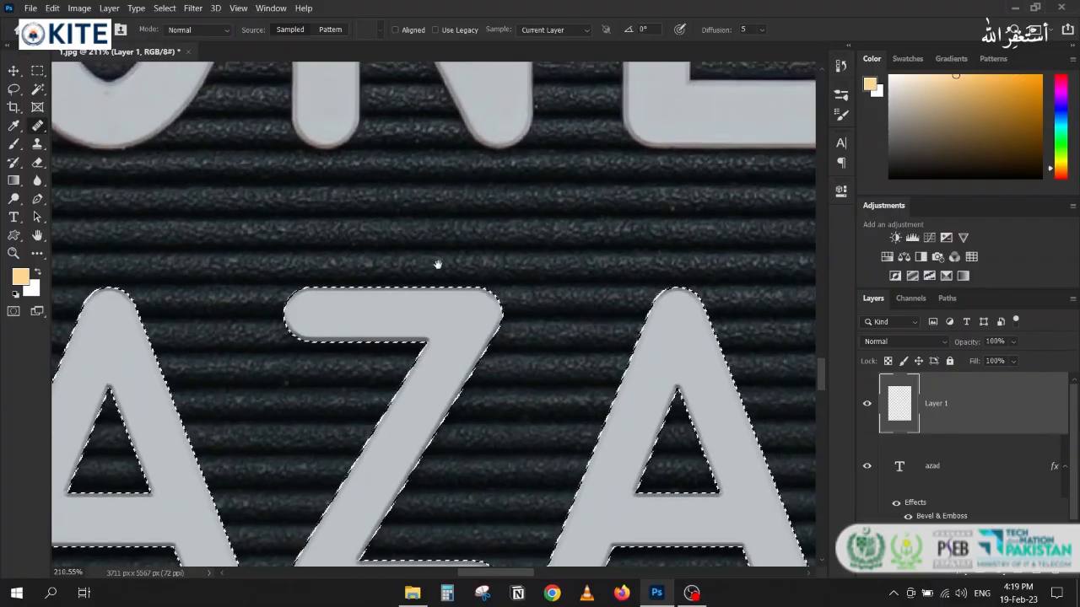
pyautogui.click(540, 32)
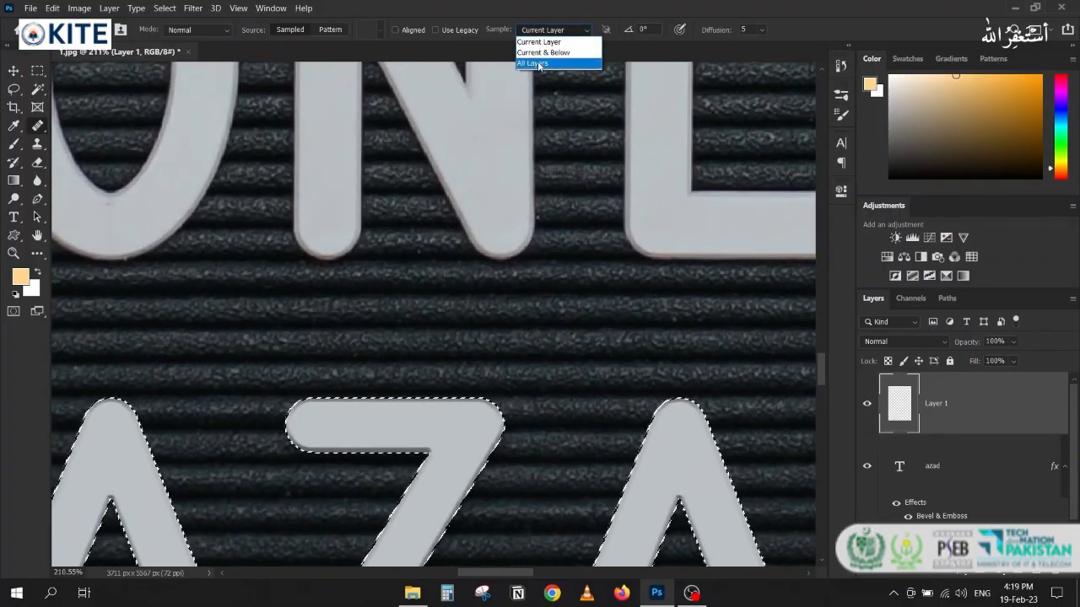
pyautogui.click(534, 53)
pyautogui.click(536, 32)
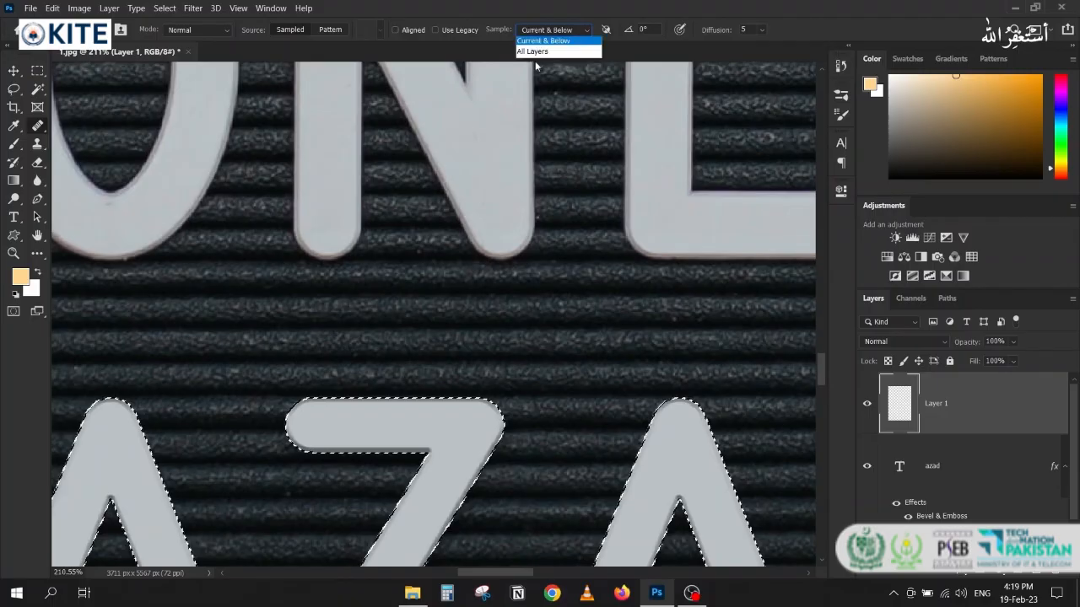
pyautogui.click(531, 63)
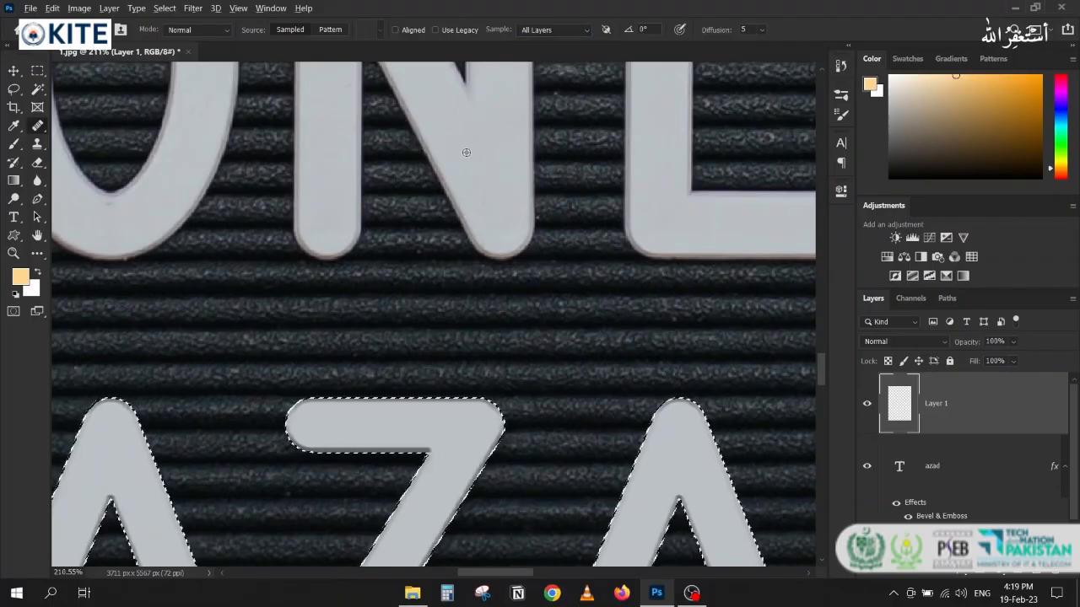
# - Try a healing stroke on the Z's upper bar, undo it and reduce the brush size
pyautogui.moveTo(398, 417); pyautogui.dragTo(422, 420)
pyautogui.hotkey('ctrl', 'z')
pyautogui.press('[')
pyautogui.press('[')
pyautogui.press('[')
pyautogui.scroll(6, 354, 434)
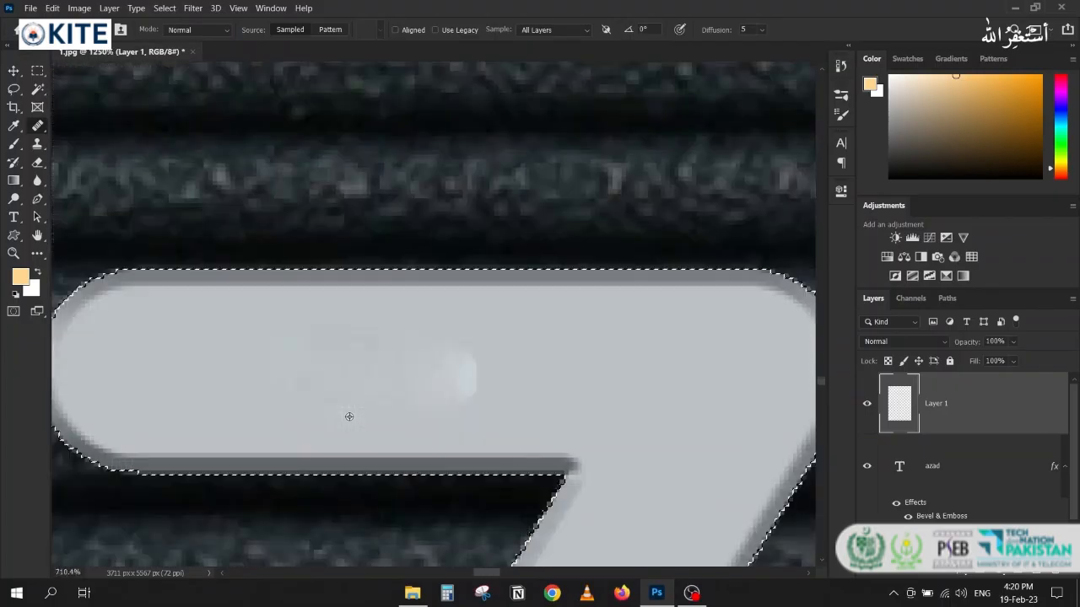
# - Paint sampled texture across the Z's upper bar on the new layer with the Healing Brush
pyautogui.keyDown('alt'); pyautogui.click(422, 379); pyautogui.keyUp('alt')
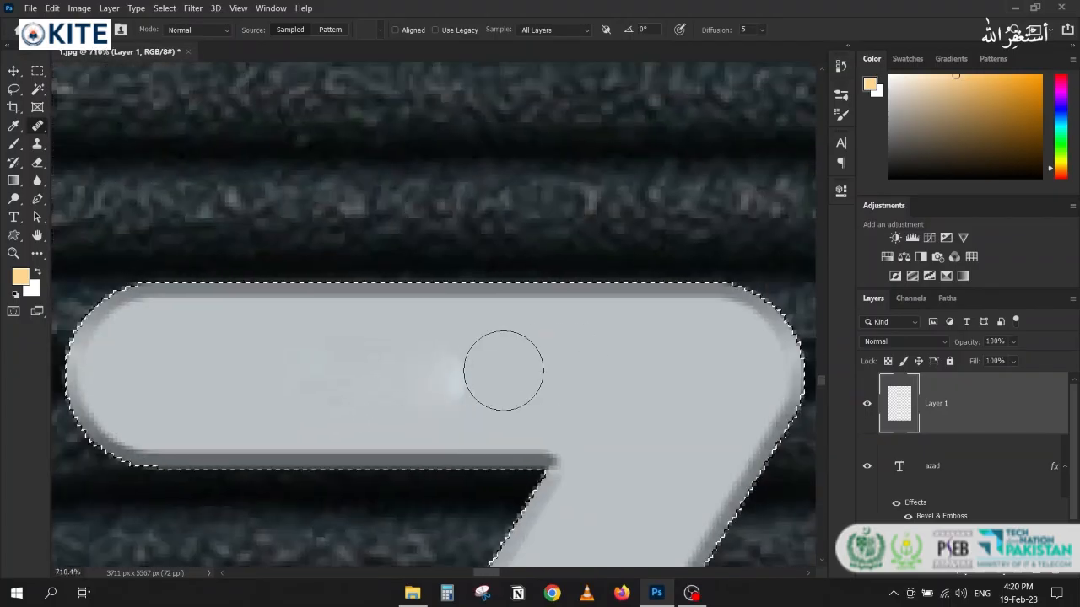
pyautogui.moveTo(503, 371)
pyautogui.mouseDown()
pyautogui.moveTo(537, 376)
pyautogui.moveTo(608, 342)
pyautogui.moveTo(548, 377)
pyautogui.mouseUp()
pyautogui.keyDown('alt'); pyautogui.click(371, 368); pyautogui.keyUp('alt')
pyautogui.scroll(-4, 319, 349)
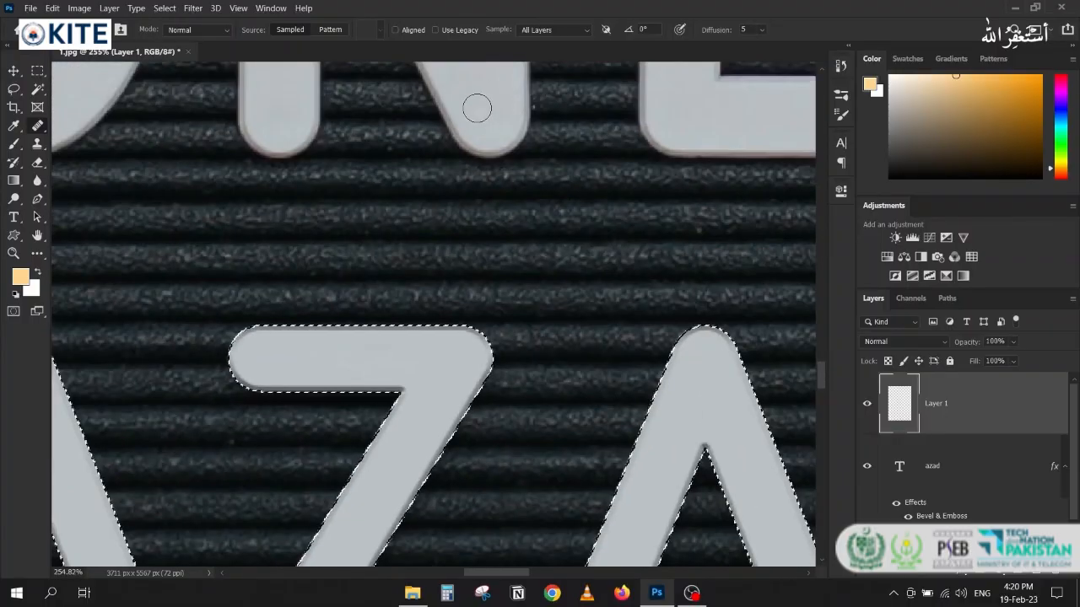
pyautogui.moveTo(359, 364)
pyautogui.mouseDown()
pyautogui.moveTo(334, 362)
pyautogui.moveTo(364, 349)
pyautogui.moveTo(325, 385)
pyautogui.mouseUp()
pyautogui.scroll(4, 329, 386)
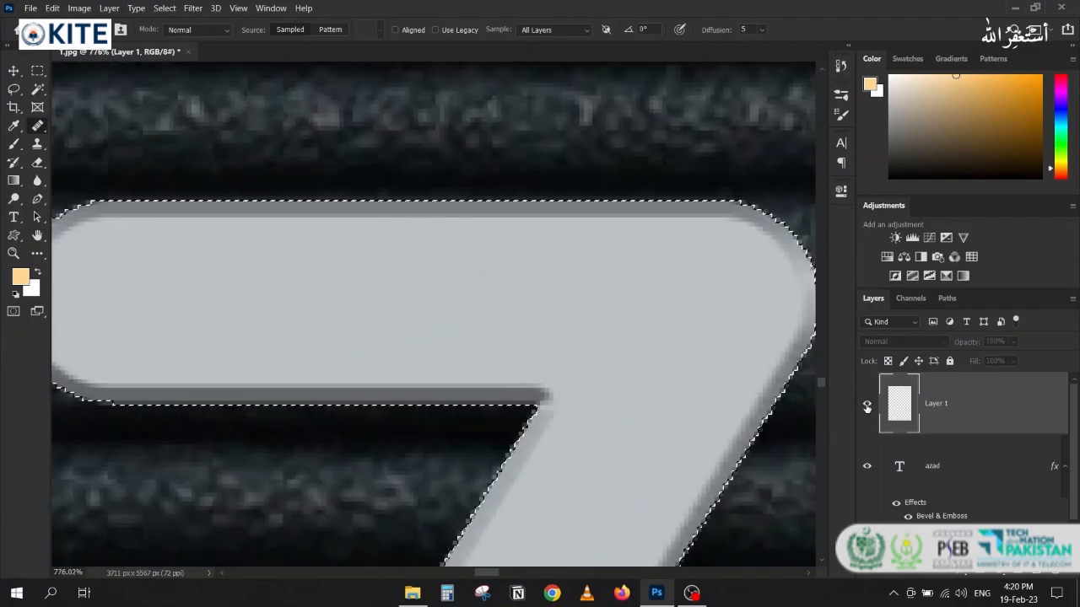
pyautogui.keyDown('alt'); pyautogui.click(403, 300); pyautogui.keyUp('alt')
pyautogui.moveTo(295, 327)
pyautogui.mouseDown()
pyautogui.moveTo(360, 316)
pyautogui.moveTo(389, 330)
pyautogui.moveTo(303, 302)
pyautogui.moveTo(305, 256)
pyautogui.moveTo(243, 259)
pyautogui.moveTo(253, 320)
pyautogui.mouseUp()
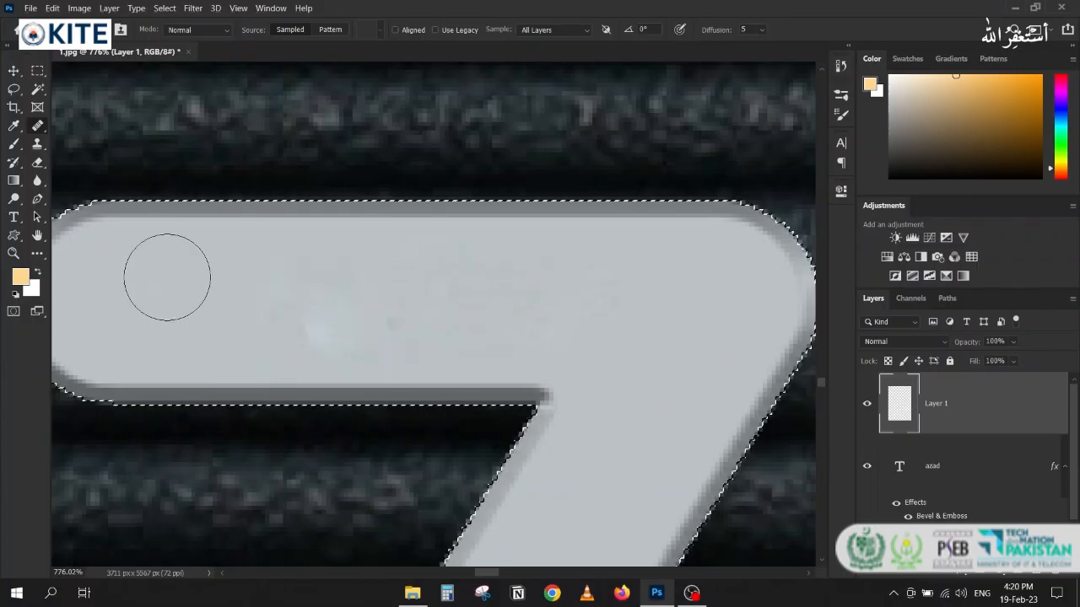
# - Deselect the AZAD lettering, switch to the Move tool and check the new word against the whole board
pyautogui.scroll(-6, 167, 278)
pyautogui.scroll(-2, 167, 278)
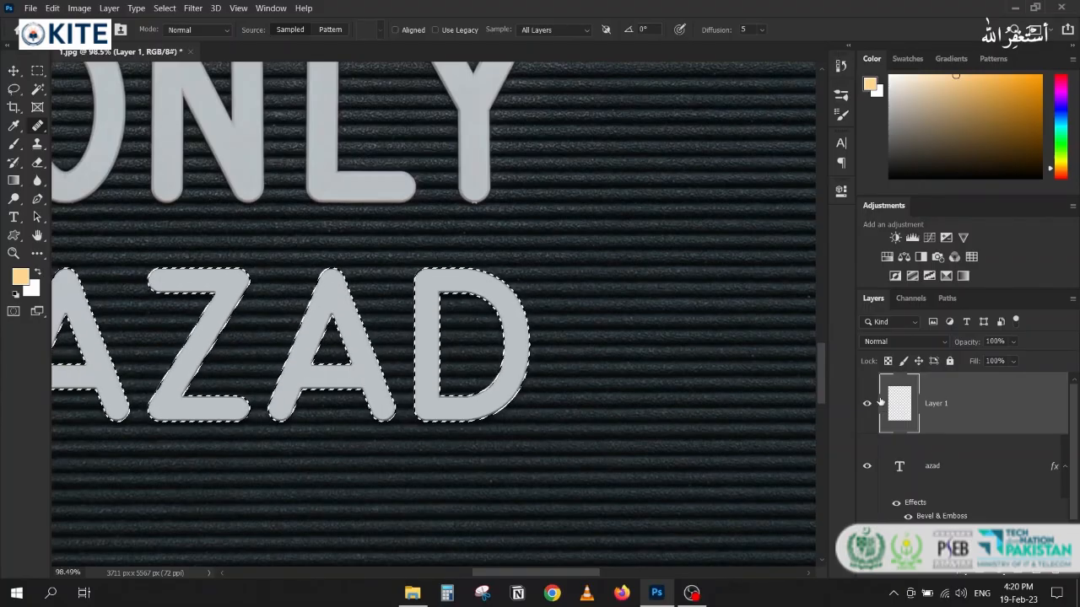
pyautogui.hotkey('ctrl', 'd')
pyautogui.scroll(-5, 357, 310)
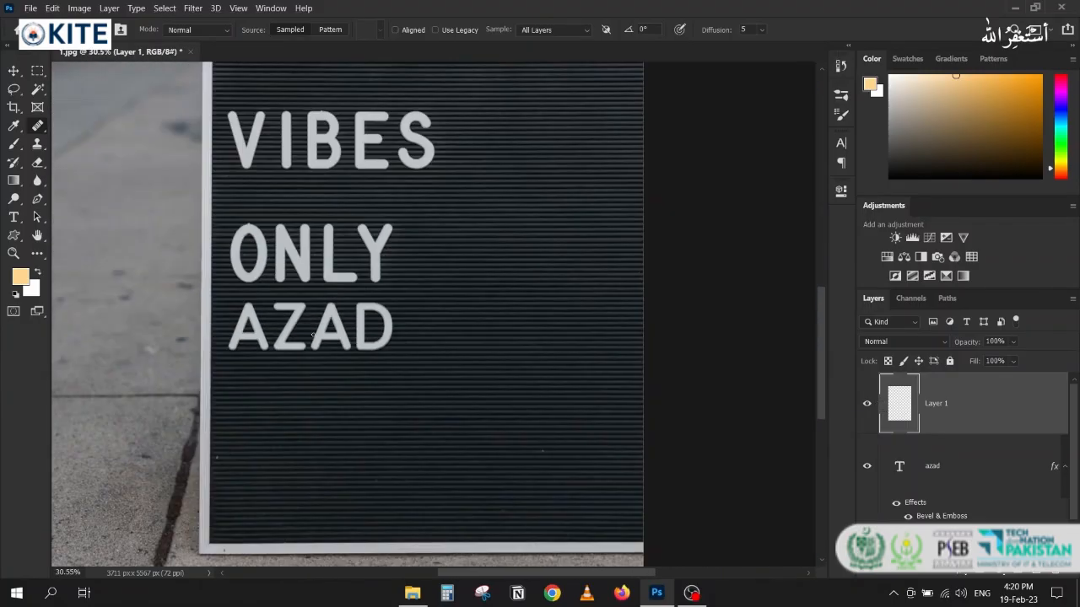
pyautogui.click(14, 72)
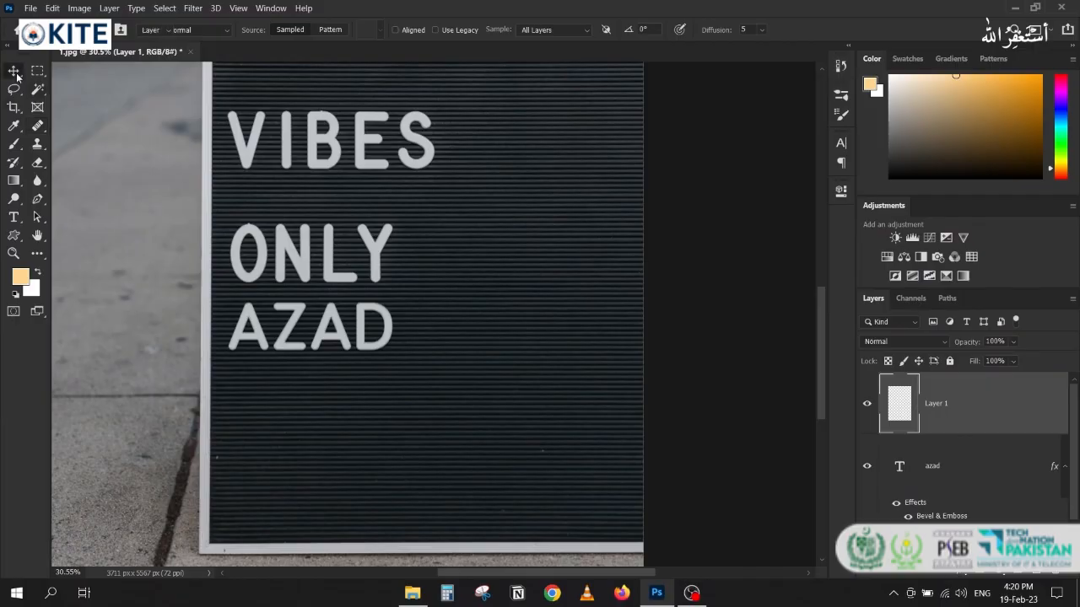
pyautogui.moveTo(243, 285); pyautogui.dragTo(255, 360)
pyautogui.moveTo(294, 395); pyautogui.dragTo(297, 439)
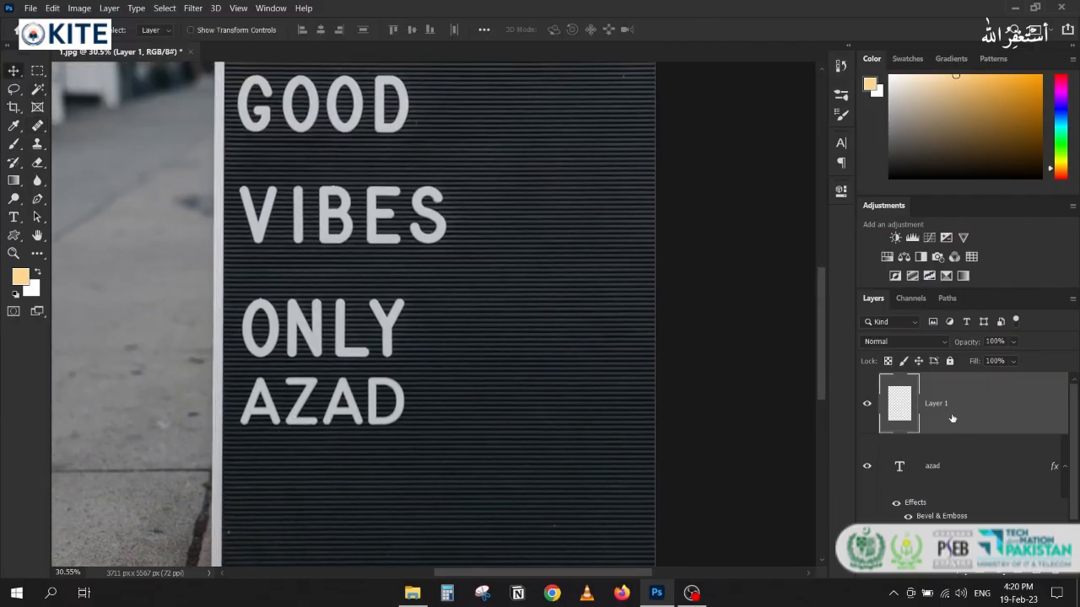
# - Delete the healed texture layer and move the AZAD text lower on the board, spaced like the existing rows
pyautogui.press('Delete')
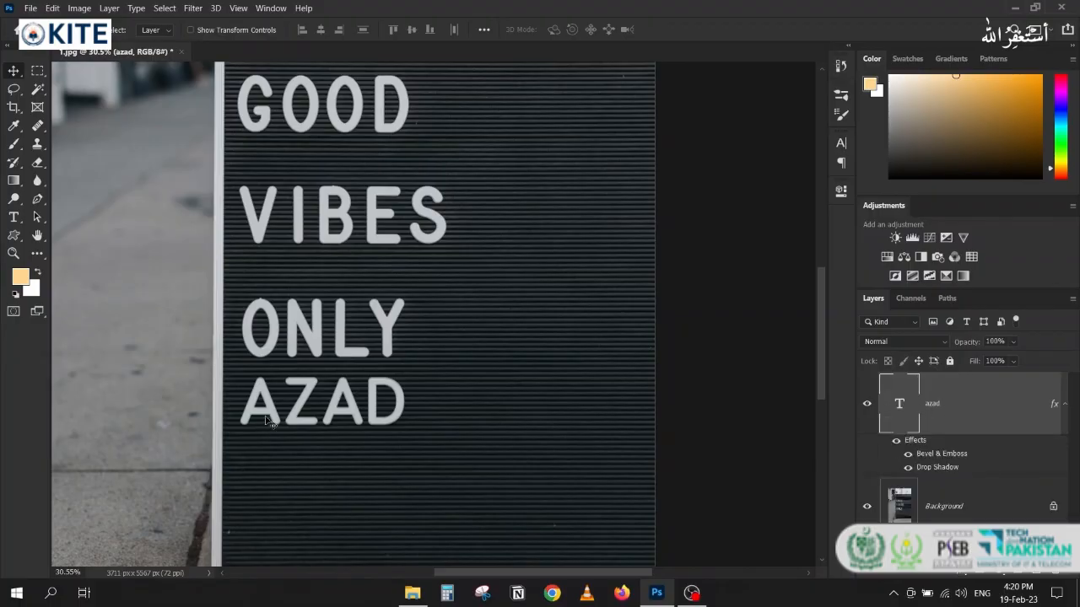
pyautogui.moveTo(270, 422); pyautogui.dragTo(270, 441)
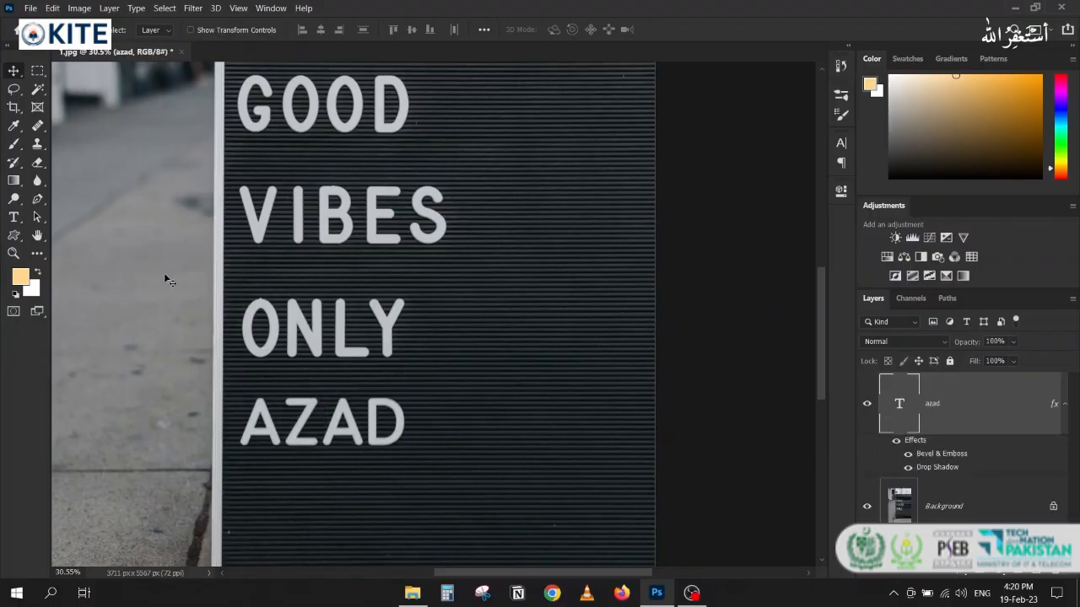
# - Enlarge the AZAD text to about 118% so its letters match the size of the existing words
pyautogui.scroll(-2, 165, 279)
pyautogui.moveTo(136, 319); pyautogui.dragTo(169, 361)
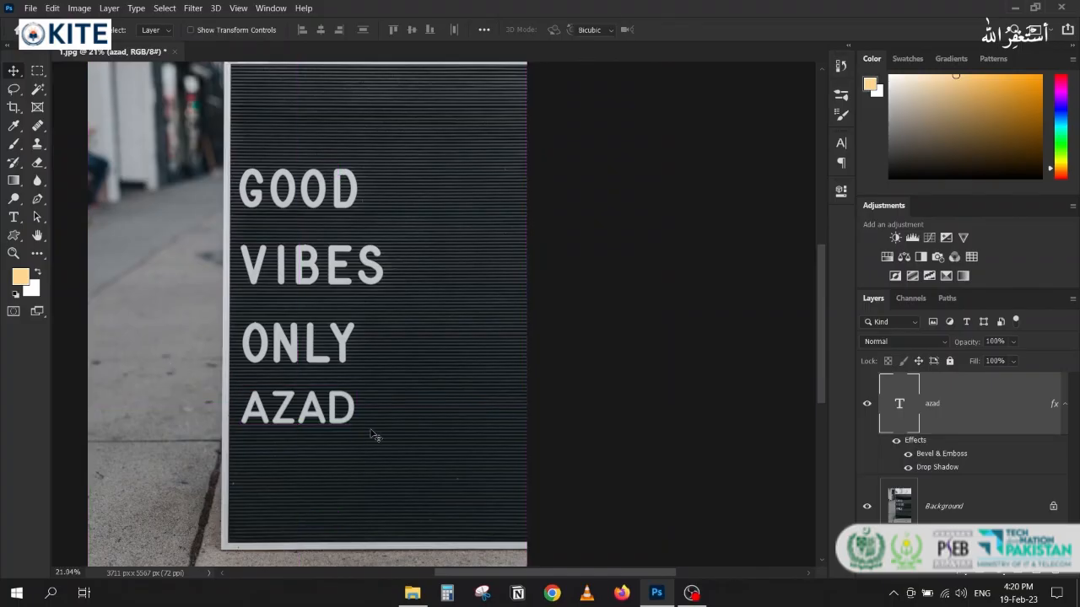
pyautogui.hotkey('ctrl', 't')
pyautogui.moveTo(355, 472); pyautogui.dragTo(376, 487)
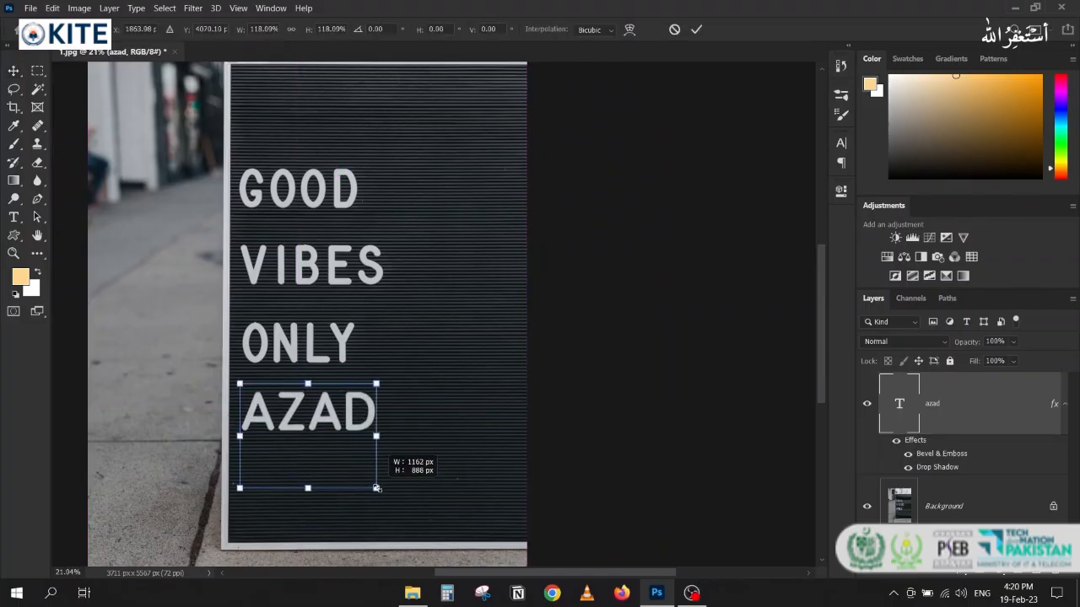
pyautogui.press('Return')
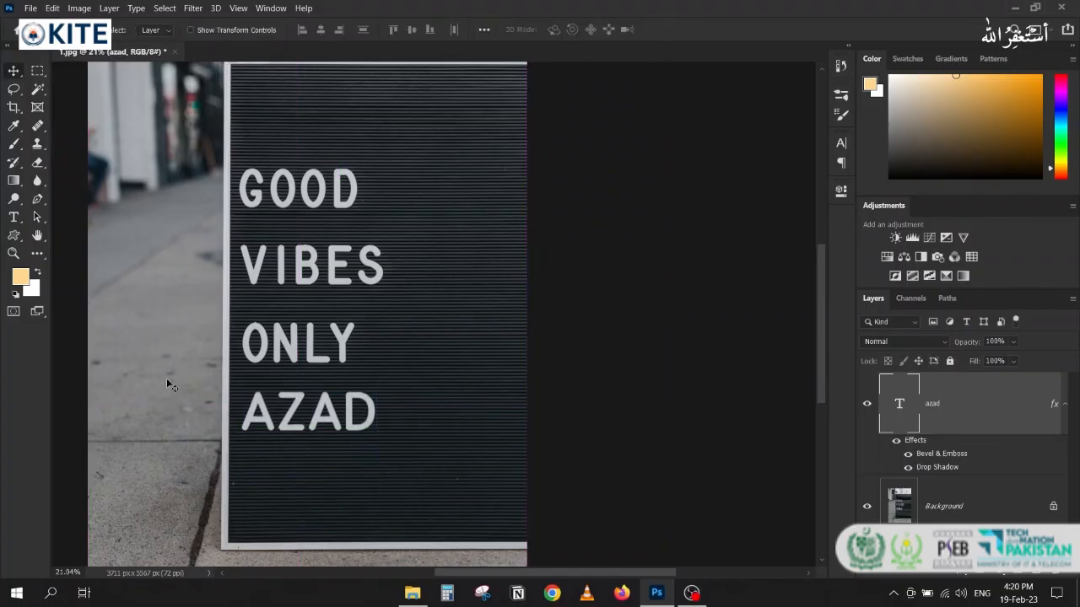
# - Close 1.jpg without saving and open image 2 from the 6-Layer Styles folder in Photoshop
pyautogui.click(175, 53)
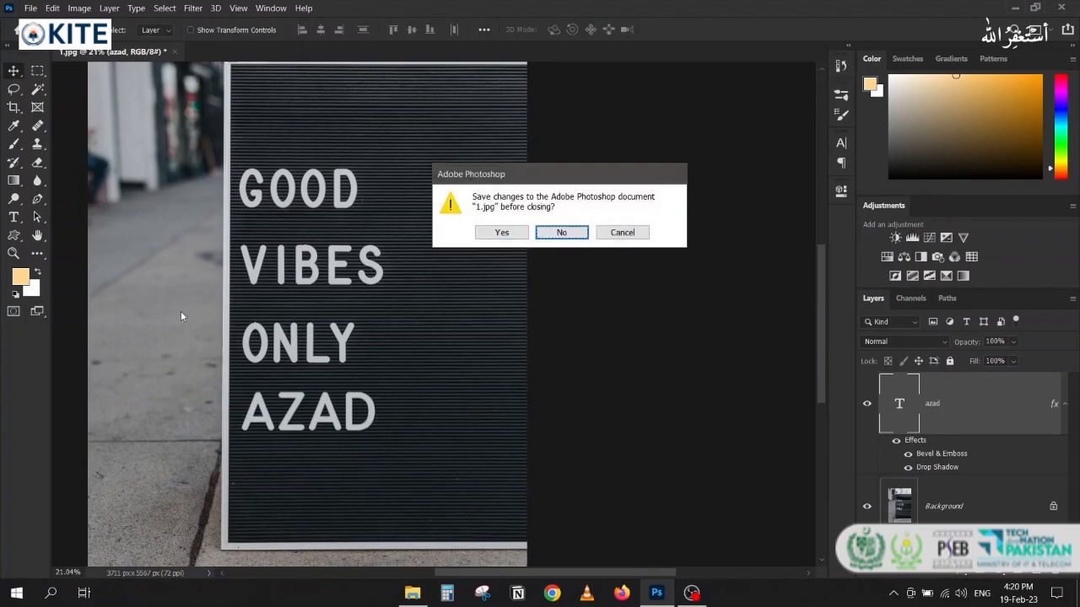
pyautogui.click(562, 231)
pyautogui.click(413, 593)
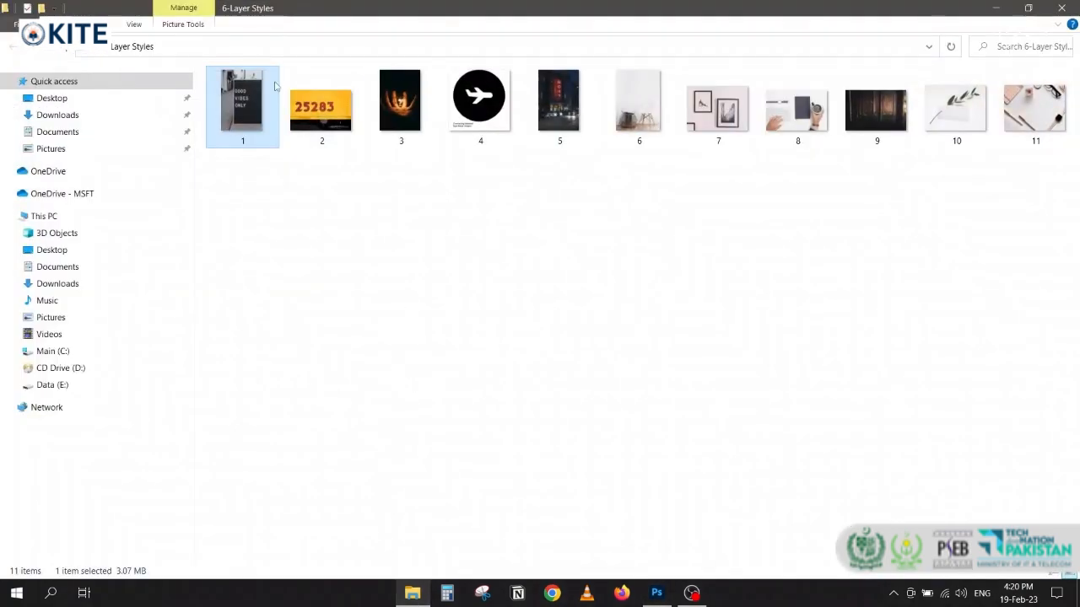
pyautogui.moveTo(319, 108); pyautogui.dragTo(271, 342)
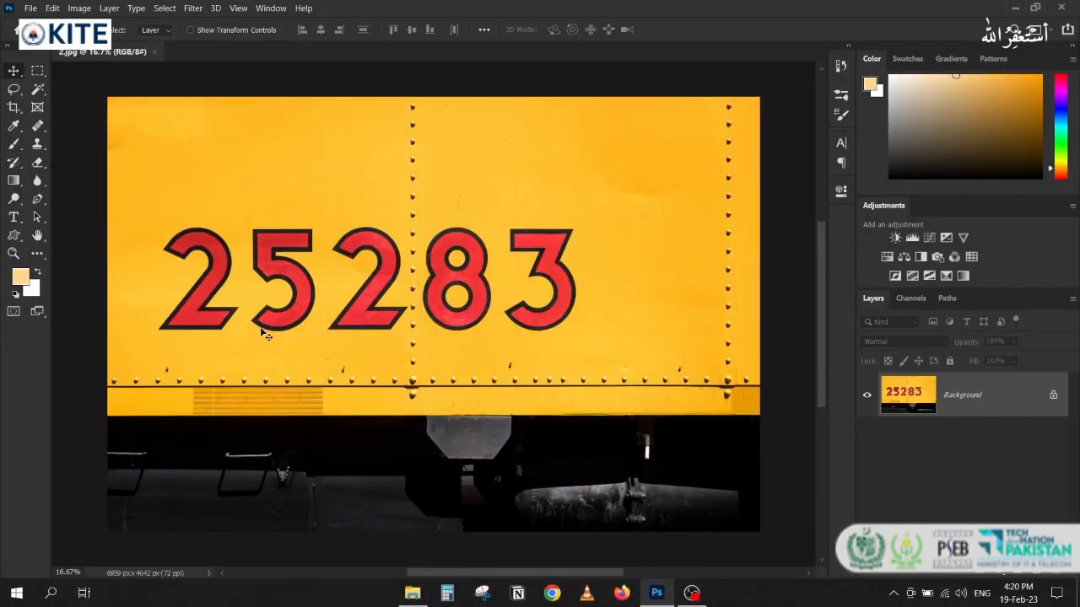
# - Add a point text layer with the letter A on the yellow panel above the first digits
pyautogui.scroll(5, 225, 235)
pyautogui.scroll(-3, 225, 236)
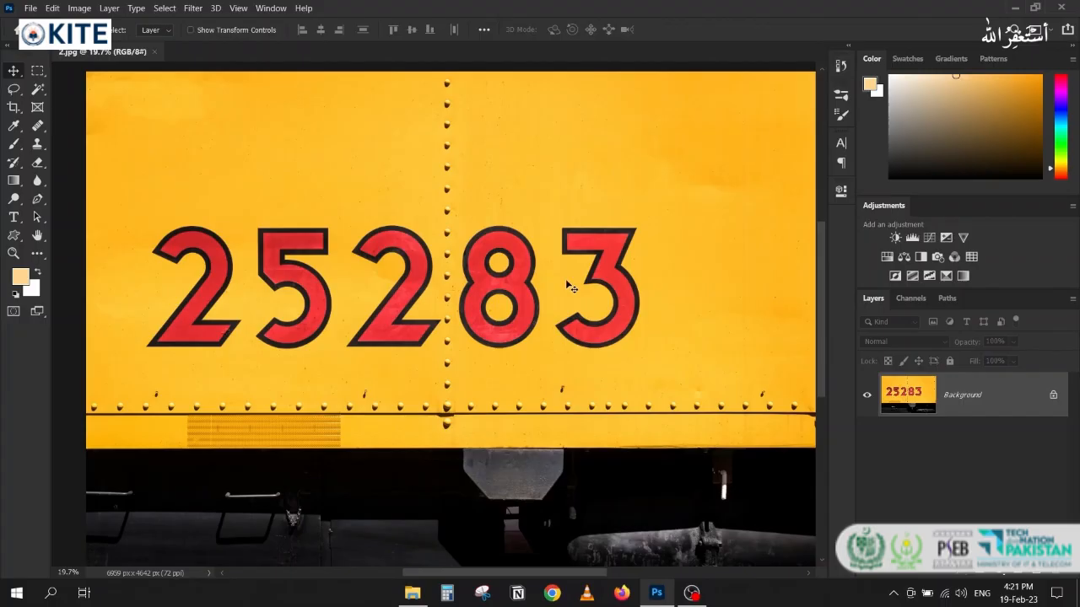
pyautogui.scroll(4, 175, 172)
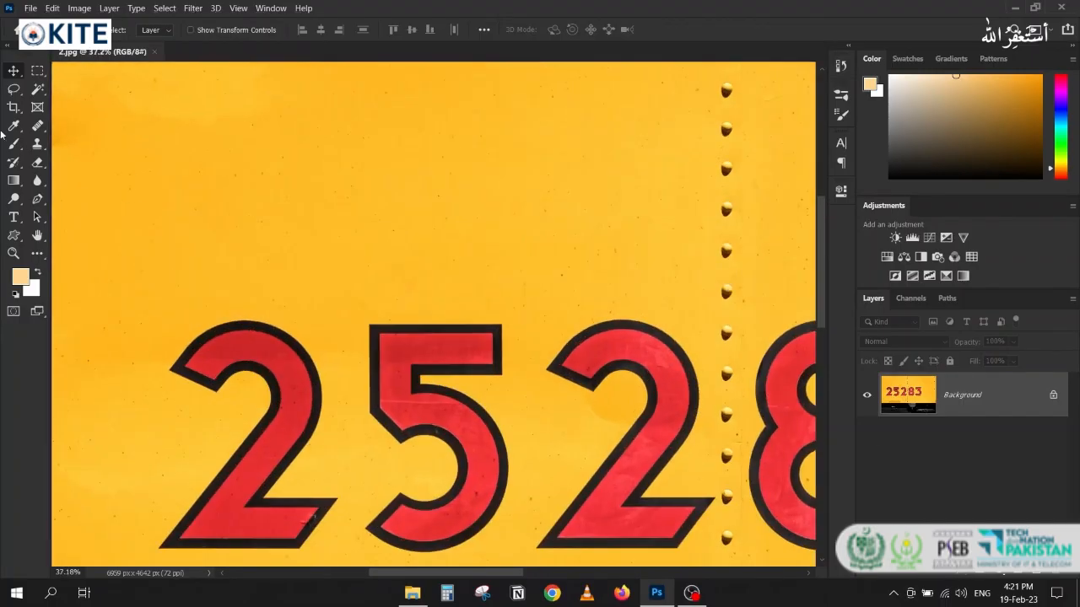
pyautogui.click(13, 219)
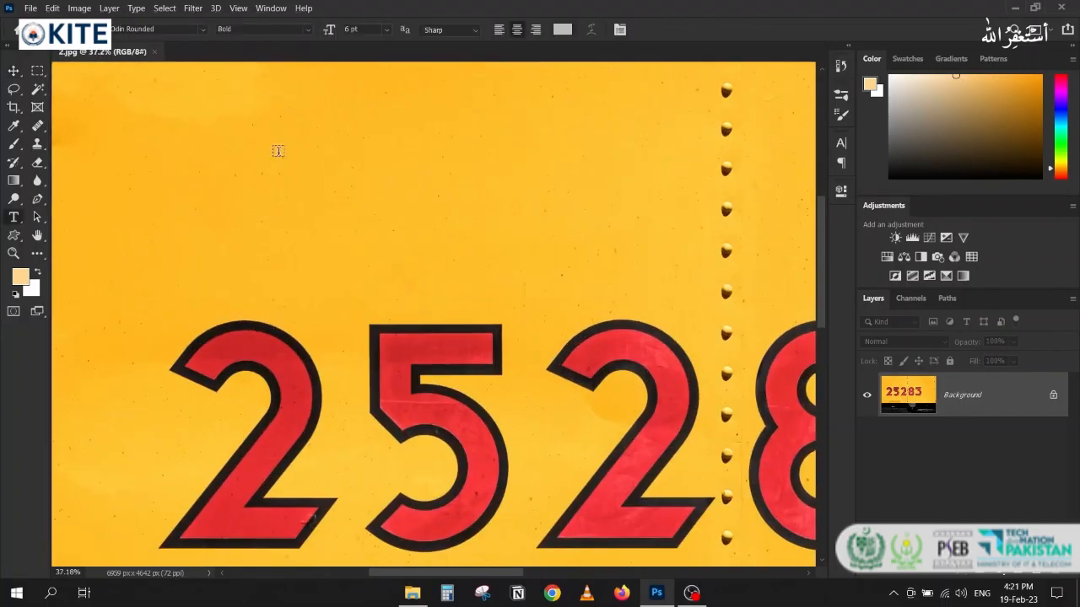
pyautogui.click(278, 151)
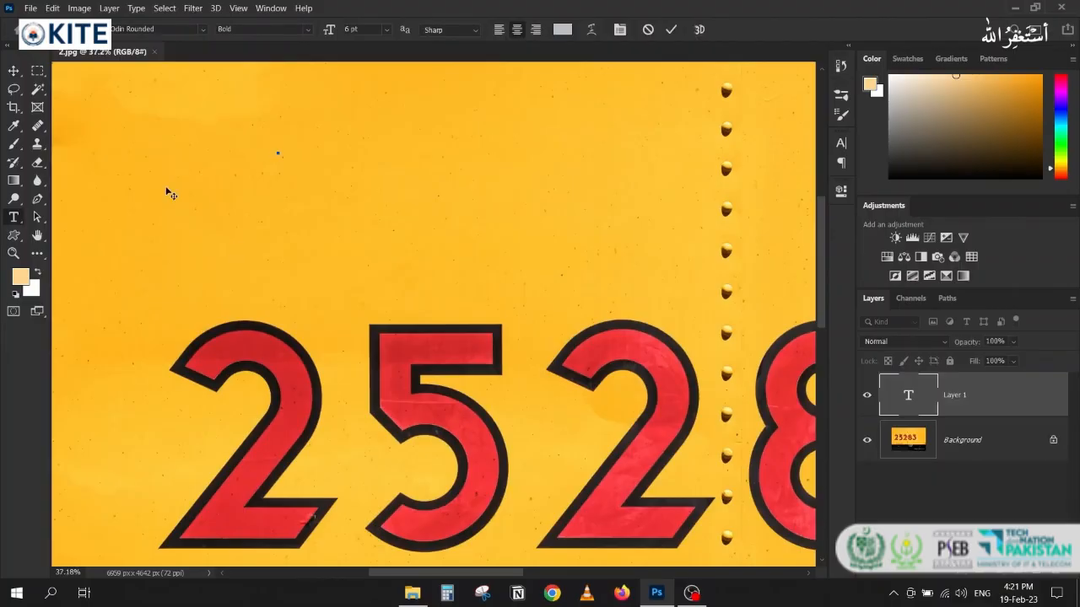
pyautogui.click(13, 70)
# - Scale the tiny A up to about 650 pt and place it above the first digit 2
pyautogui.hotkey('ctrl', 't')
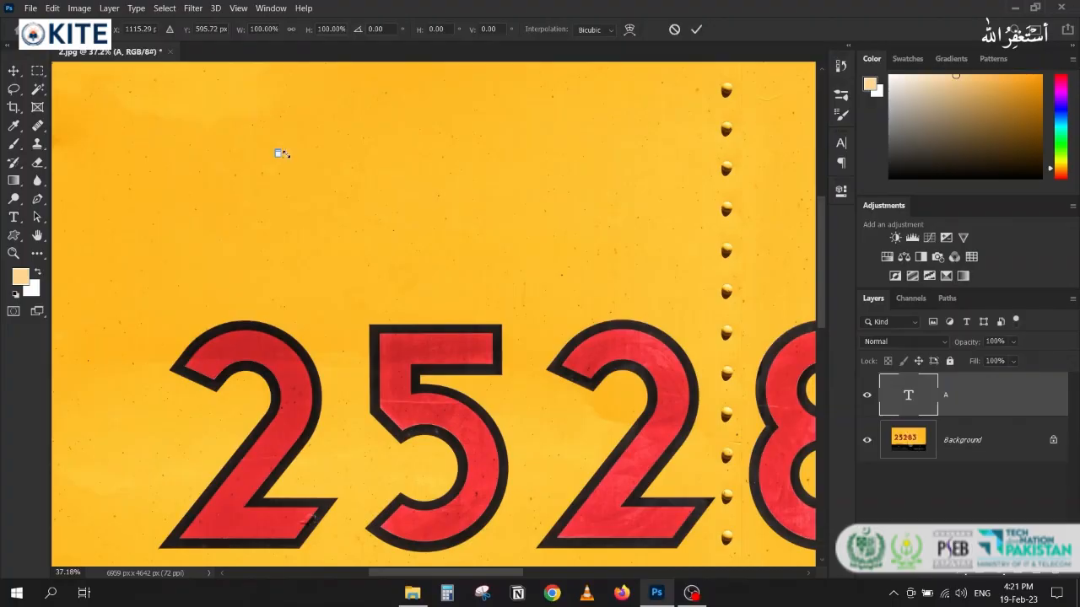
pyautogui.moveTo(325, 192); pyautogui.dragTo(549, 313)
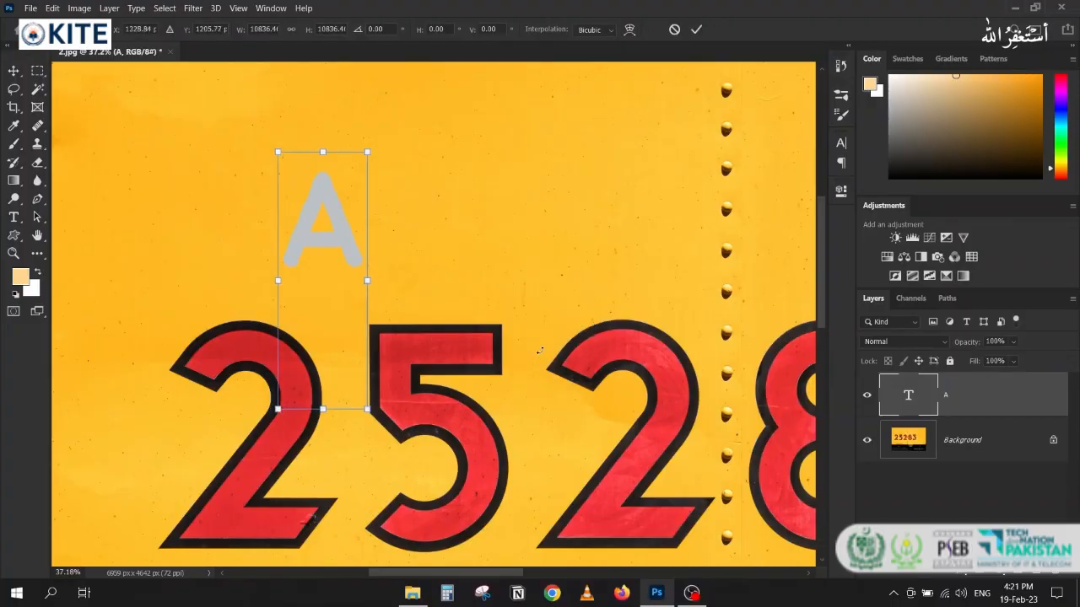
pyautogui.press('Return')
pyautogui.moveTo(319, 199); pyautogui.dragTo(251, 138)
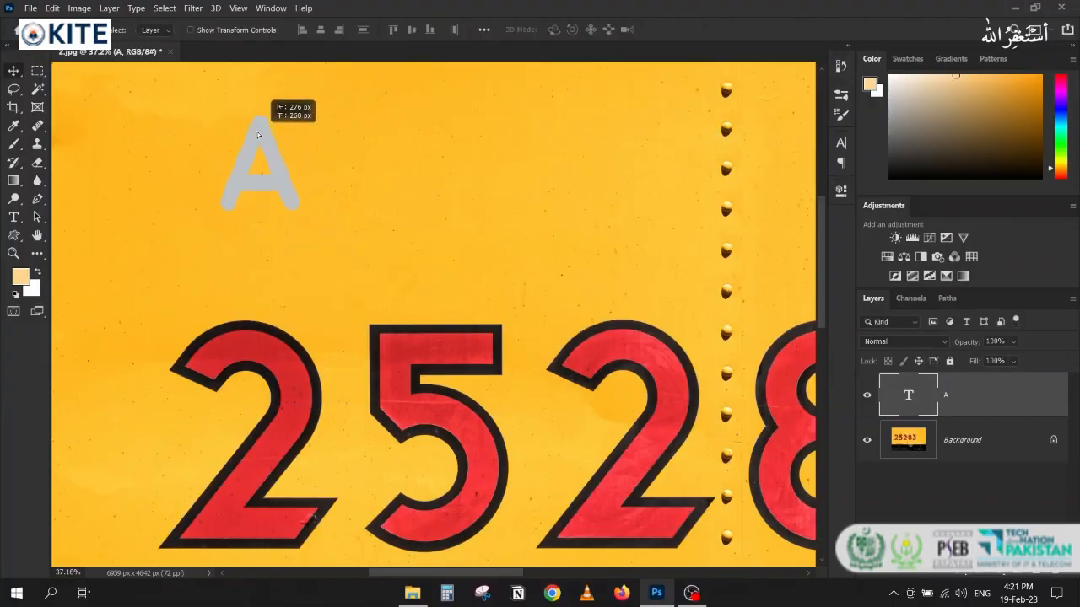
# - Set the A's text colour to red cf2828, sampled from the digit 5
pyautogui.click(840, 143)
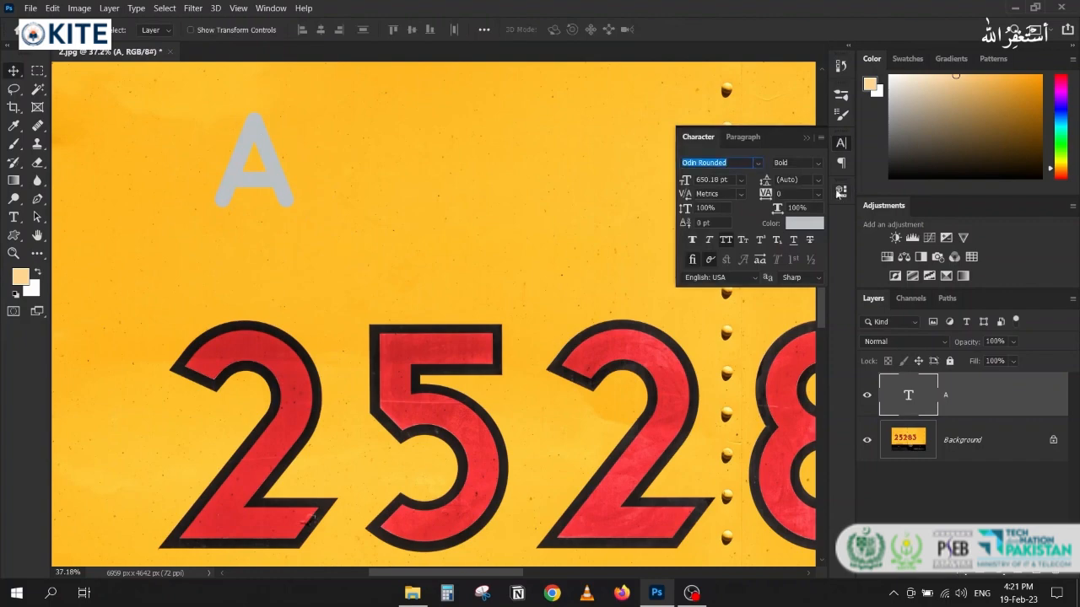
pyautogui.click(812, 224)
pyautogui.click(396, 344)
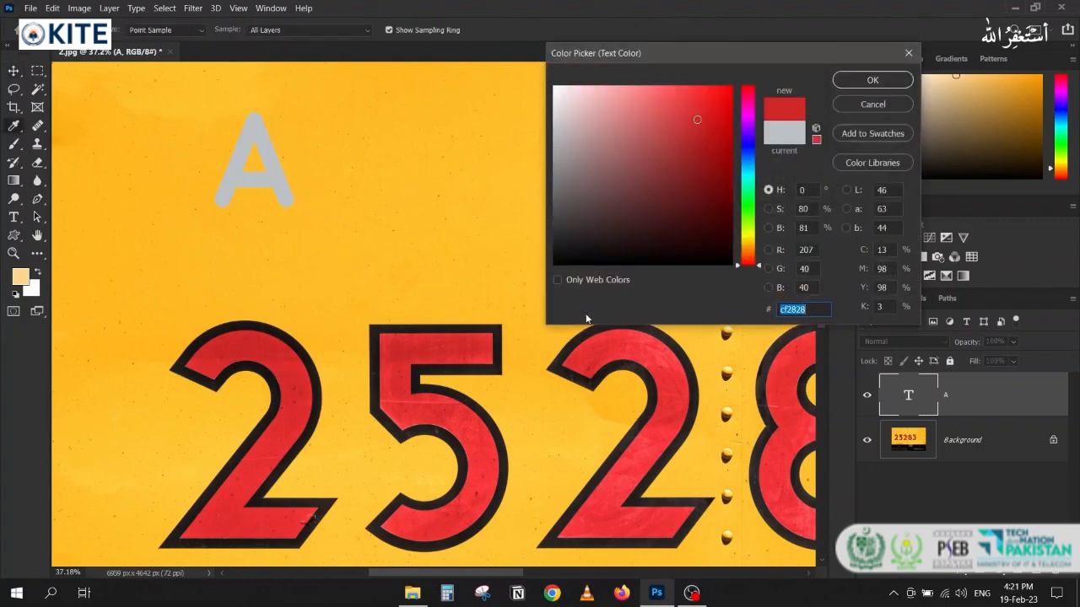
pyautogui.click(872, 80)
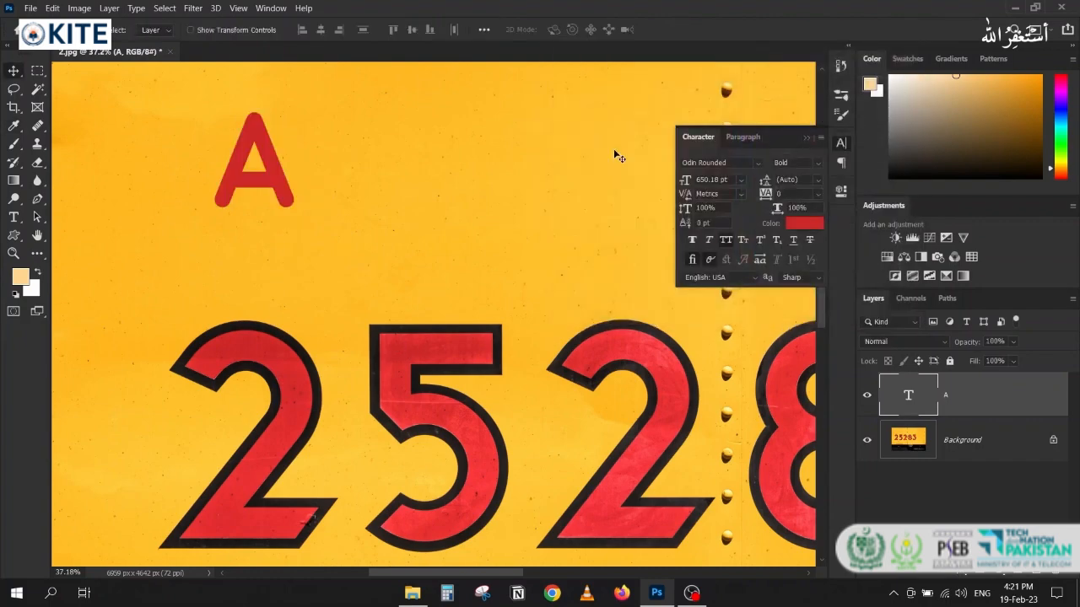
# - Change the A's font to Roboto Black
pyautogui.click(703, 164)
pyautogui.write('robo')
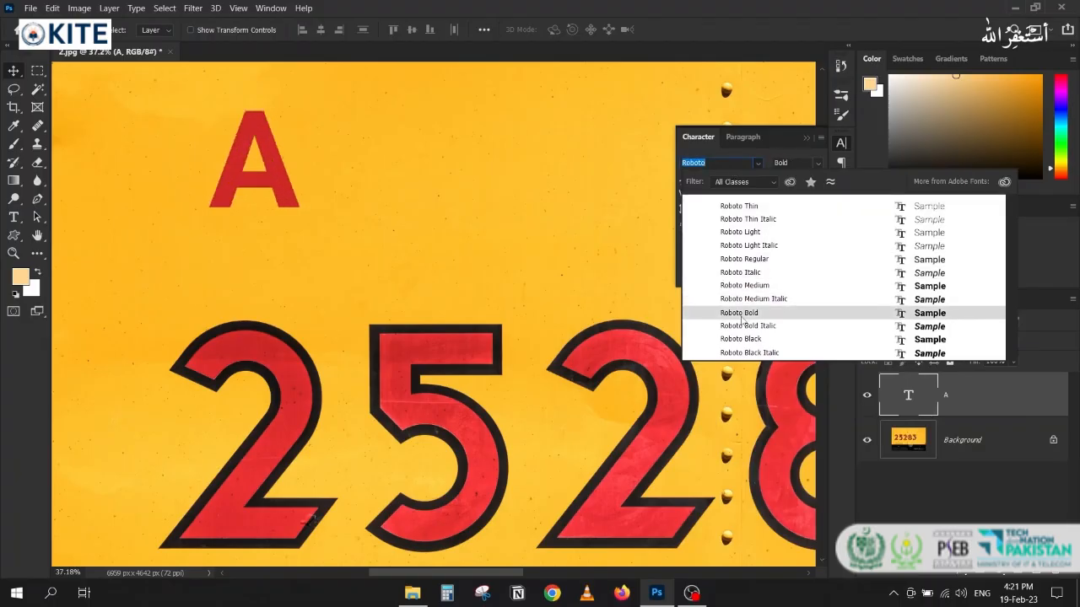
pyautogui.click(743, 340)
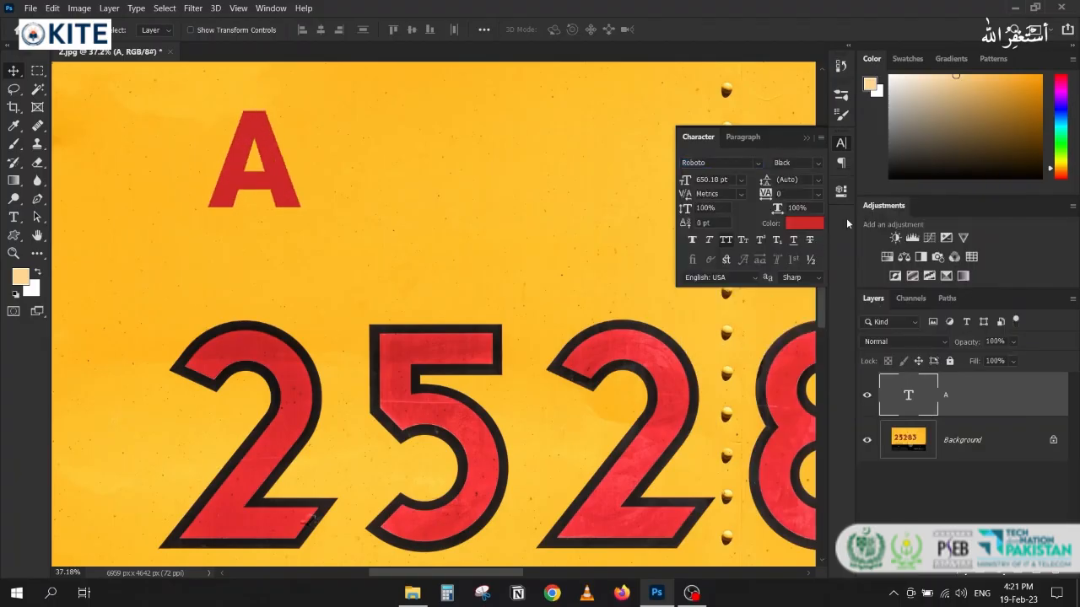
pyautogui.click(806, 139)
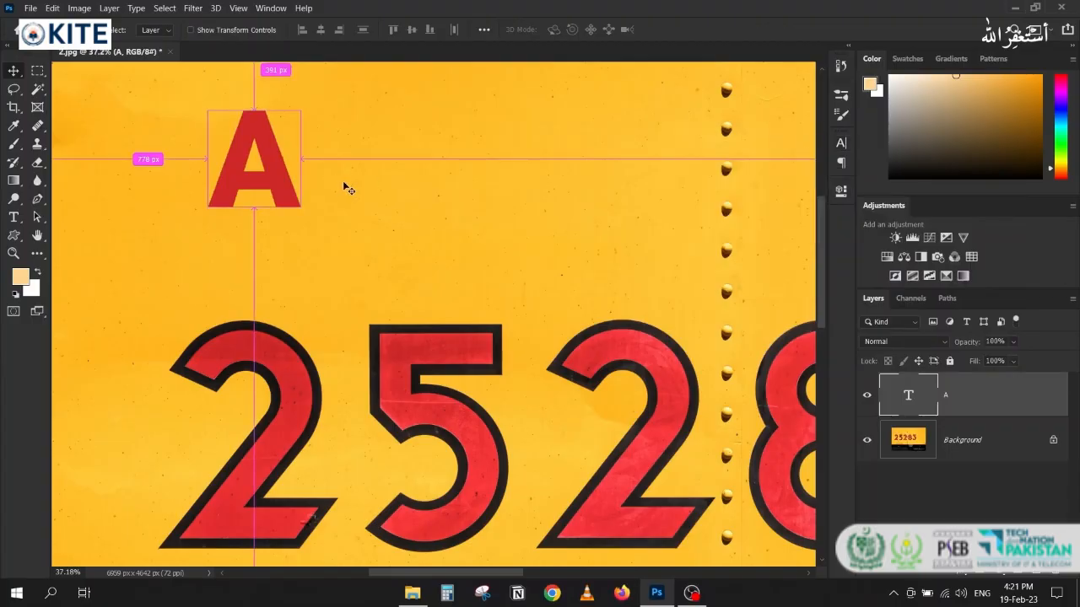
# - Enlarge the A to about 773 px wide and 803 px high, keeping it above the first digit 2
pyautogui.hotkey('ctrl', 't')
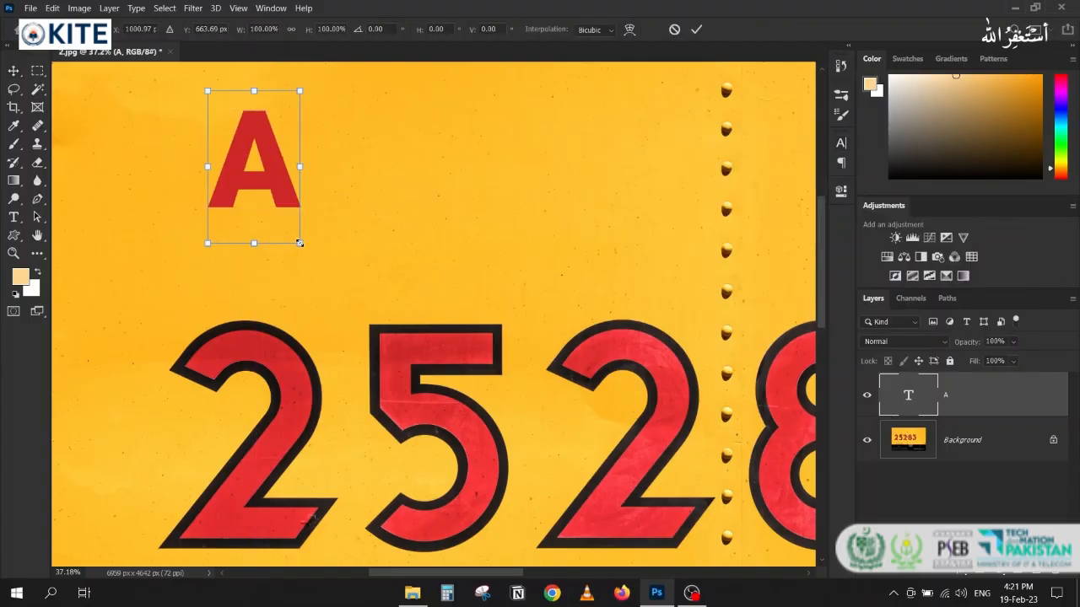
pyautogui.moveTo(299, 244); pyautogui.dragTo(354, 306)
pyautogui.moveTo(206, 219); pyautogui.dragTo(247, 317)
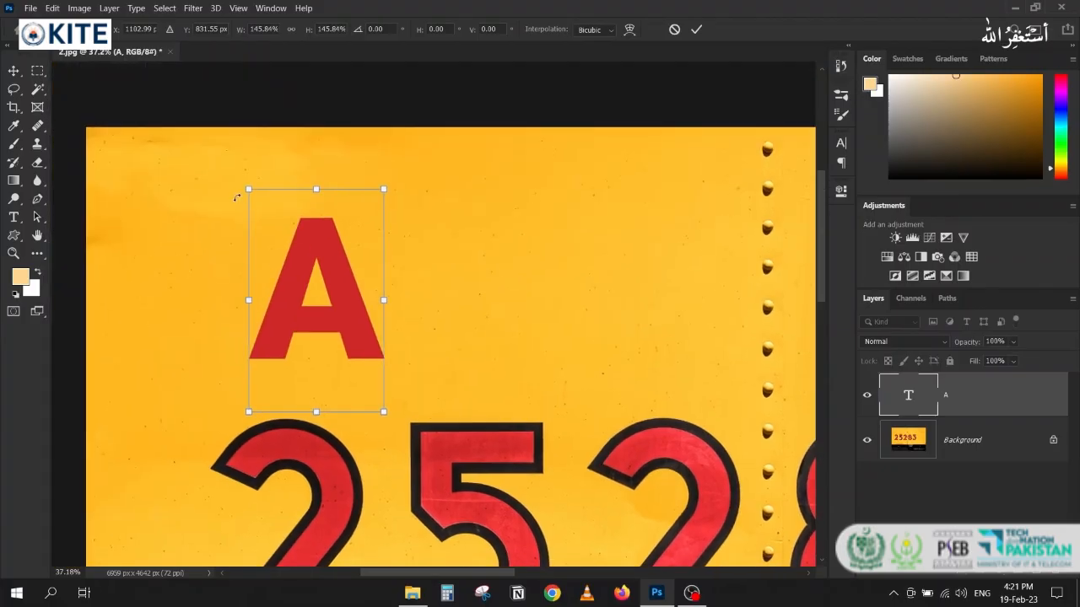
pyautogui.moveTo(247, 191); pyautogui.dragTo(217, 161)
pyautogui.press('Return')
pyautogui.moveTo(199, 276); pyautogui.dragTo(203, 239)
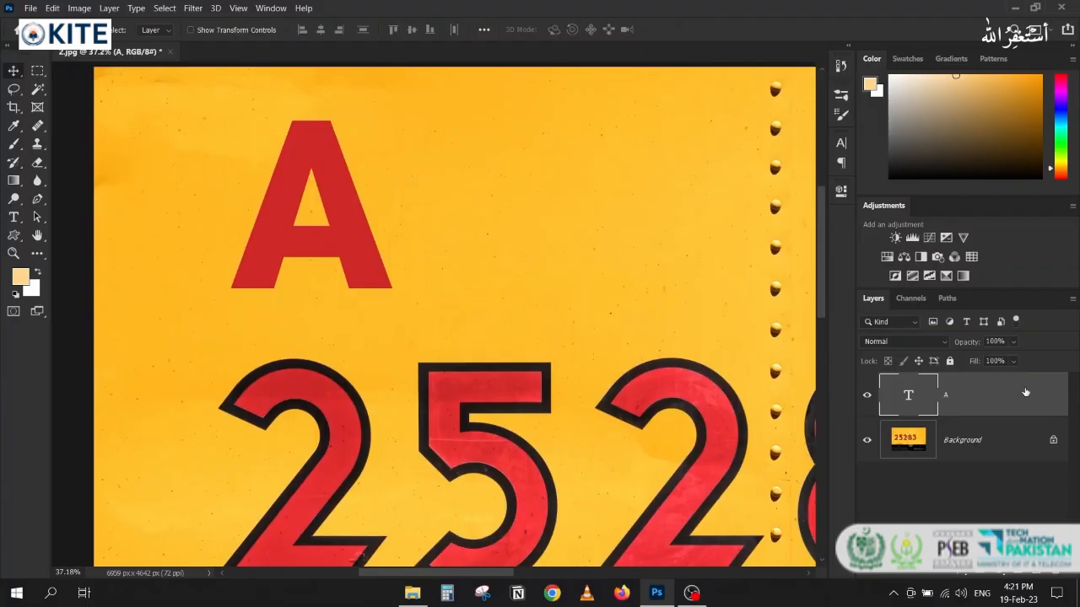
# - Try a black Stroke layer style on the A, inside at 38 px and outside at 50 px, and discard it
pyautogui.doubleClick(920, 373)
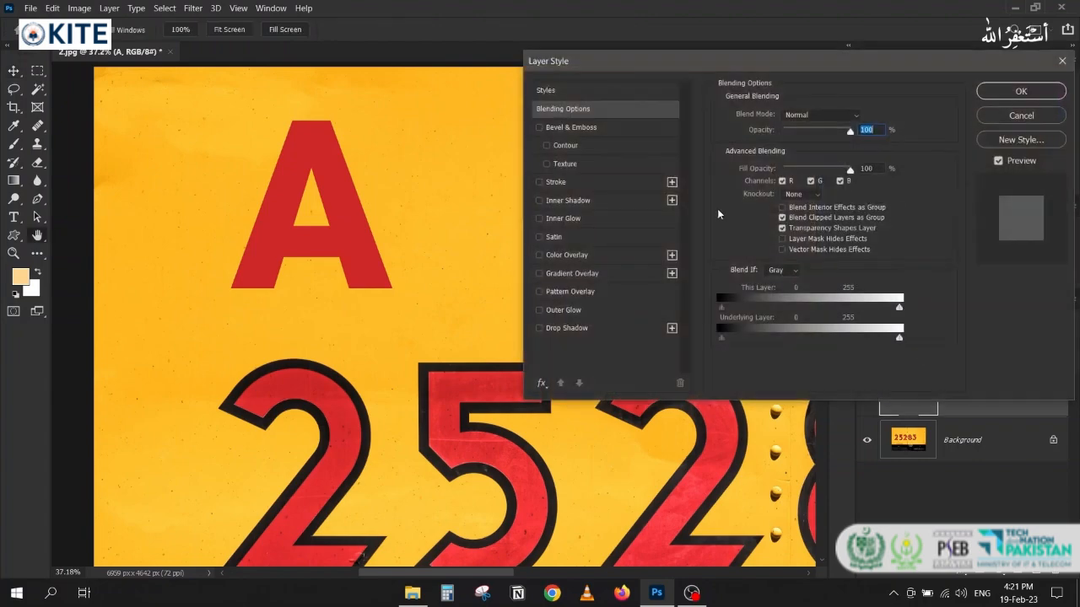
pyautogui.click(556, 182)
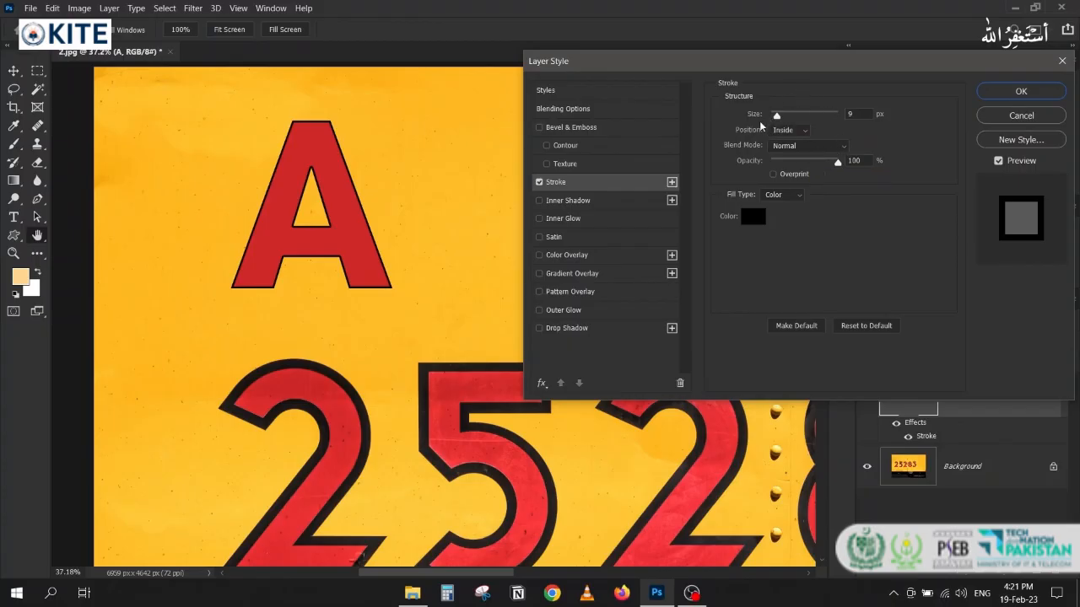
pyautogui.moveTo(777, 117); pyautogui.dragTo(786, 128)
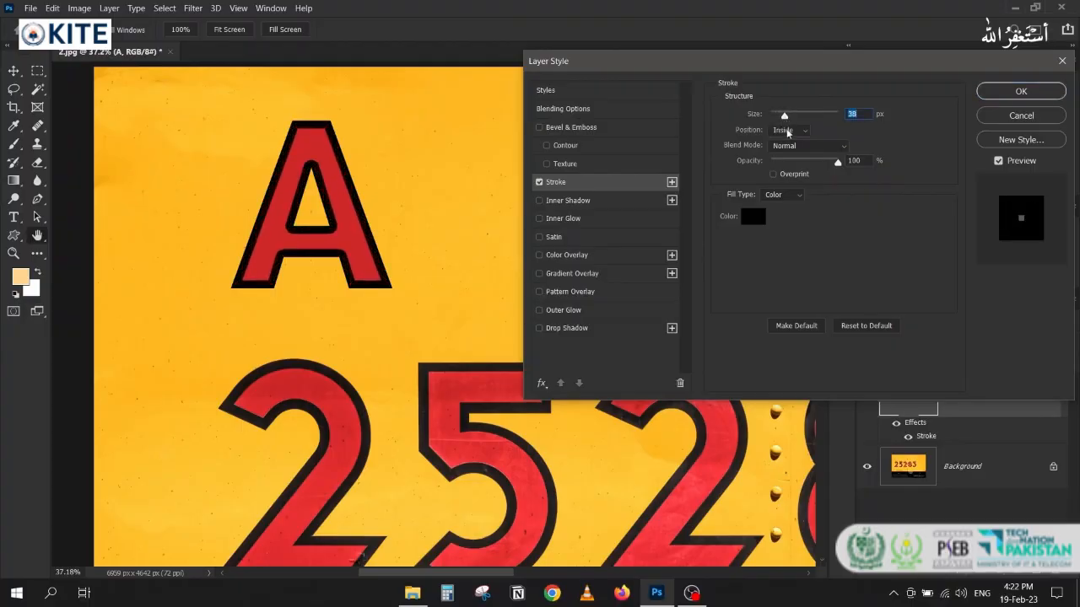
pyautogui.click(787, 129)
pyautogui.click(789, 143)
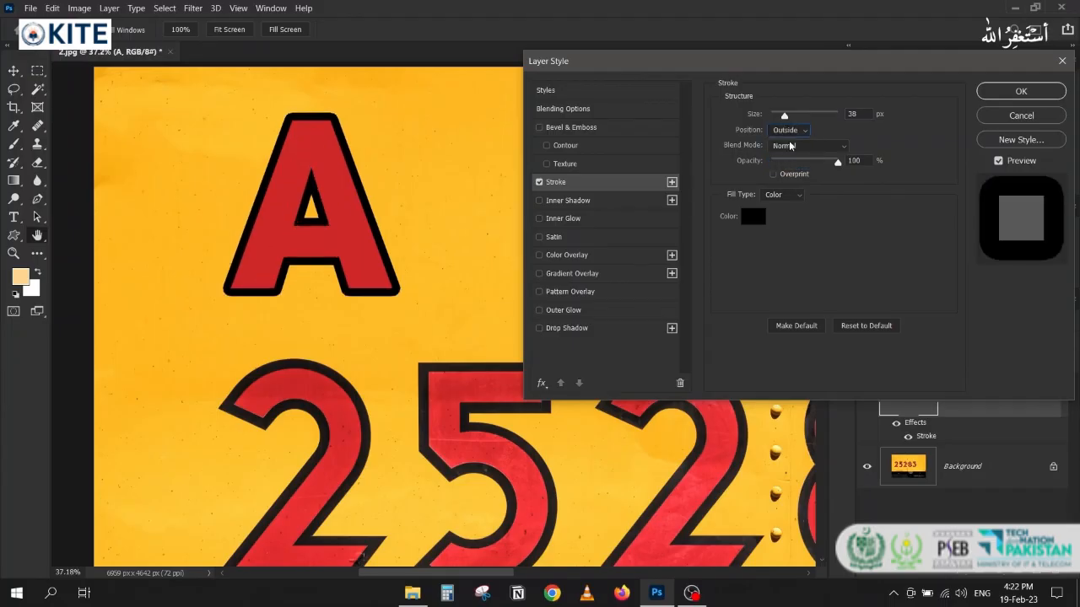
pyautogui.moveTo(786, 118); pyautogui.dragTo(786, 118)
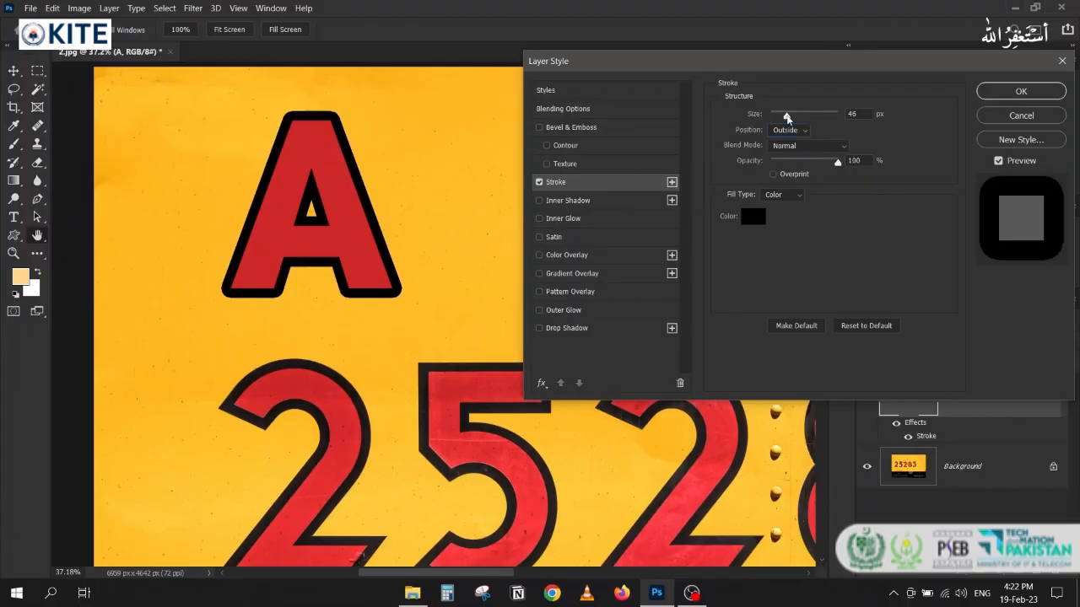
pyautogui.moveTo(859, 114); pyautogui.dragTo(837, 116)
pyautogui.press('Up')
pyautogui.press('Up')
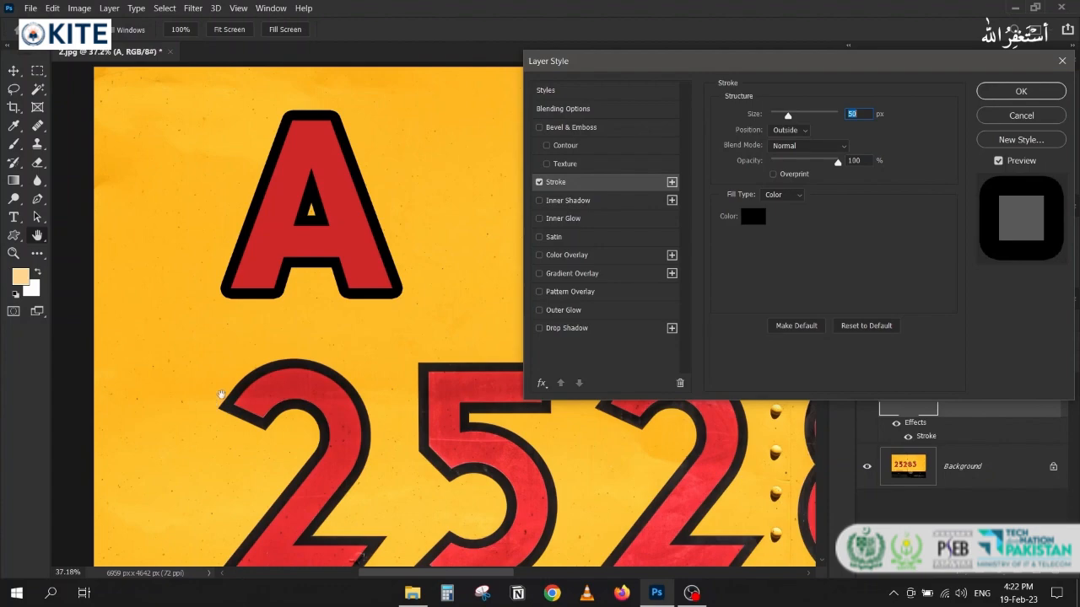
pyautogui.click(539, 183)
pyautogui.click(997, 118)
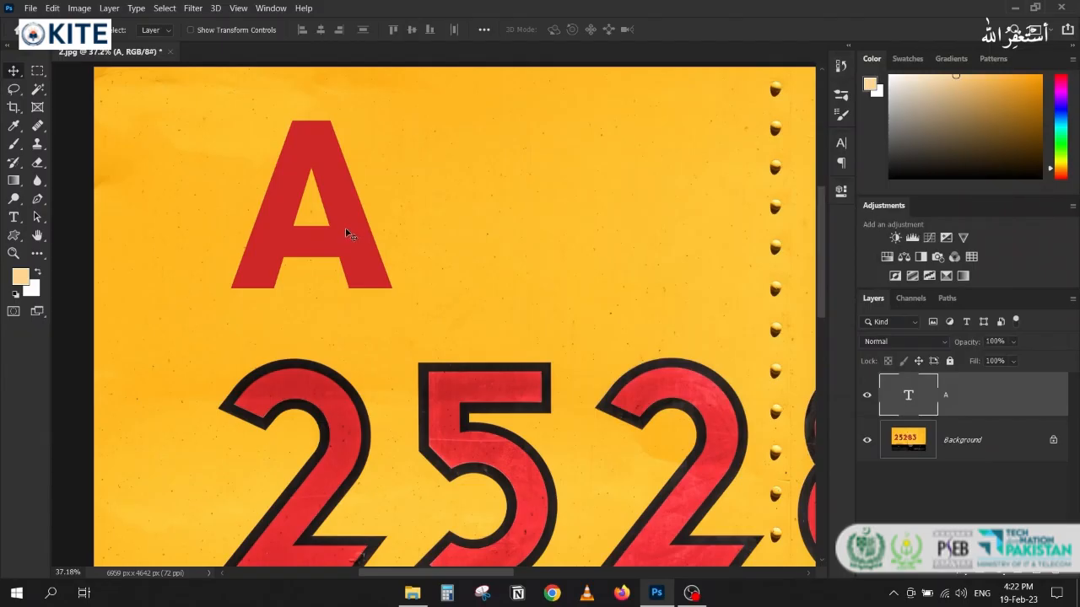
# - Convert the A text layer to a shape
pyautogui.rightClick(997, 390)
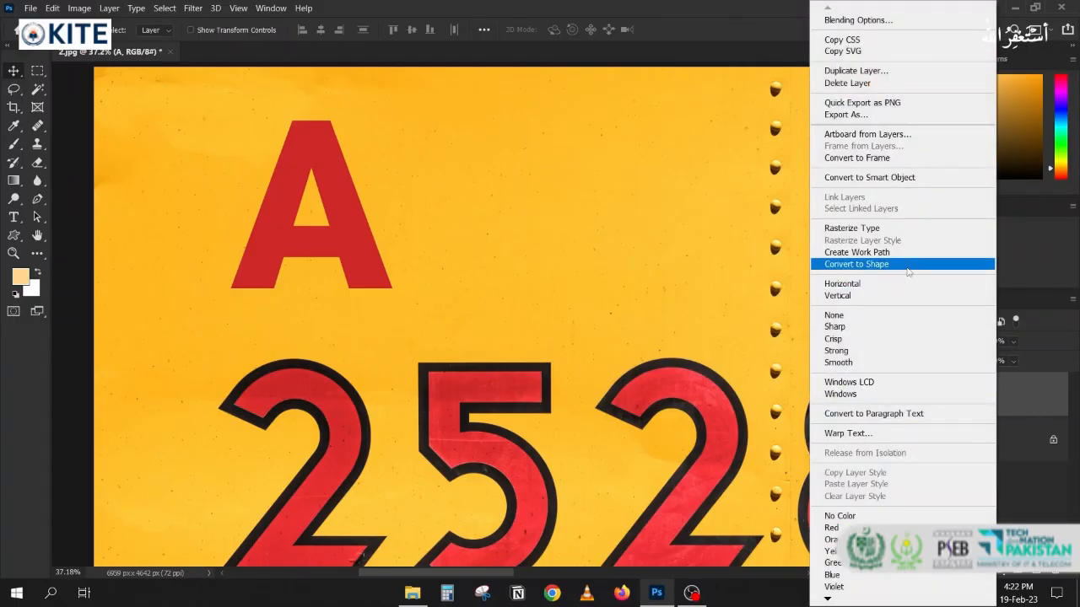
pyautogui.click(907, 269)
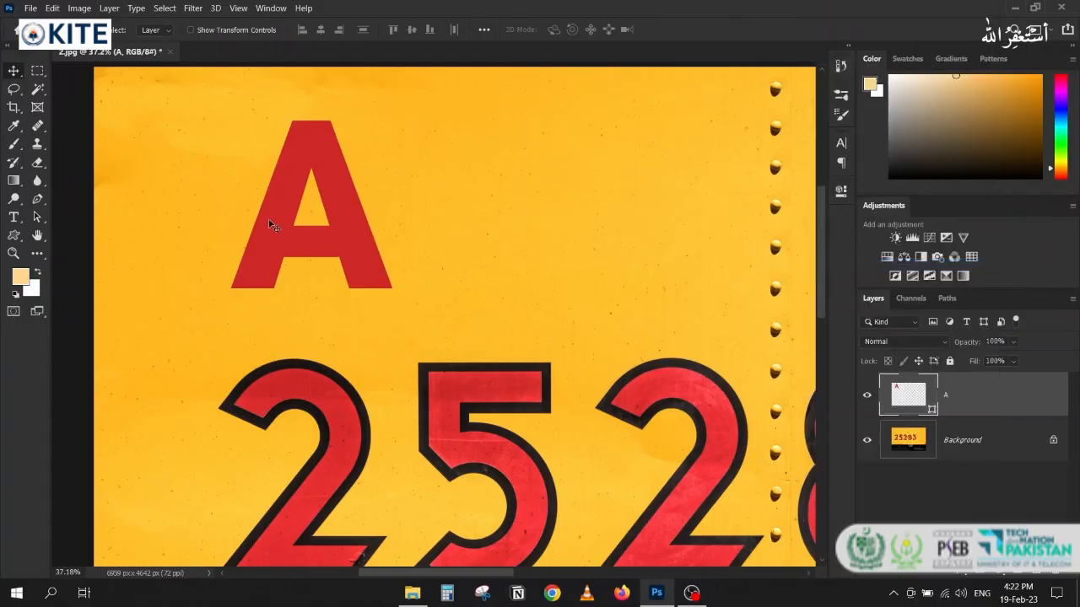
# - Give the A shape a 50 px stroke in the black sampled from the first digit 2's outline
pyautogui.moveTo(13, 237); pyautogui.dragTo(80, 234)
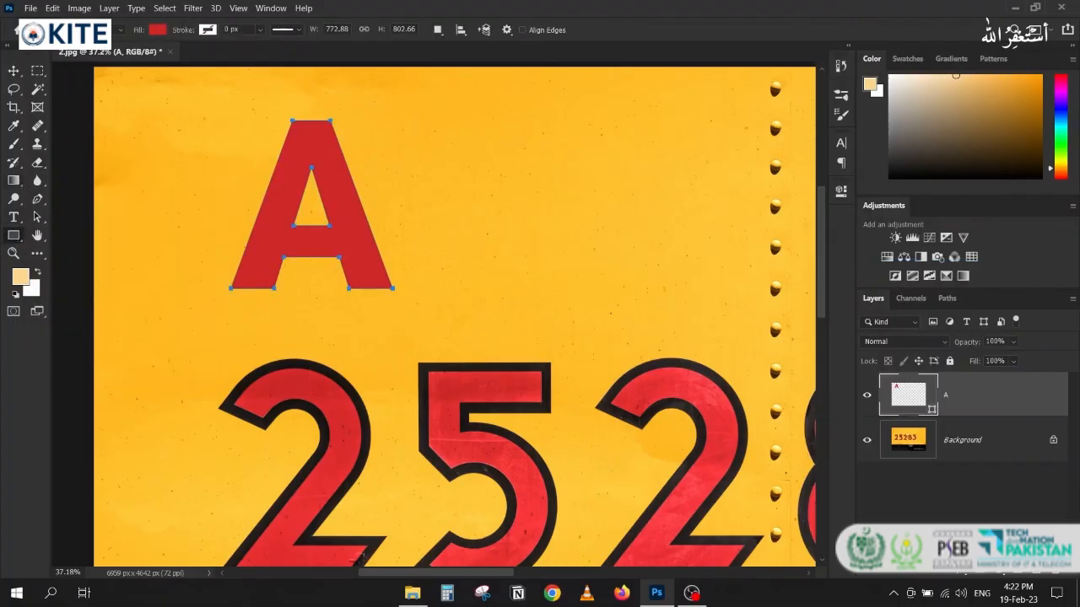
pyautogui.click(207, 32)
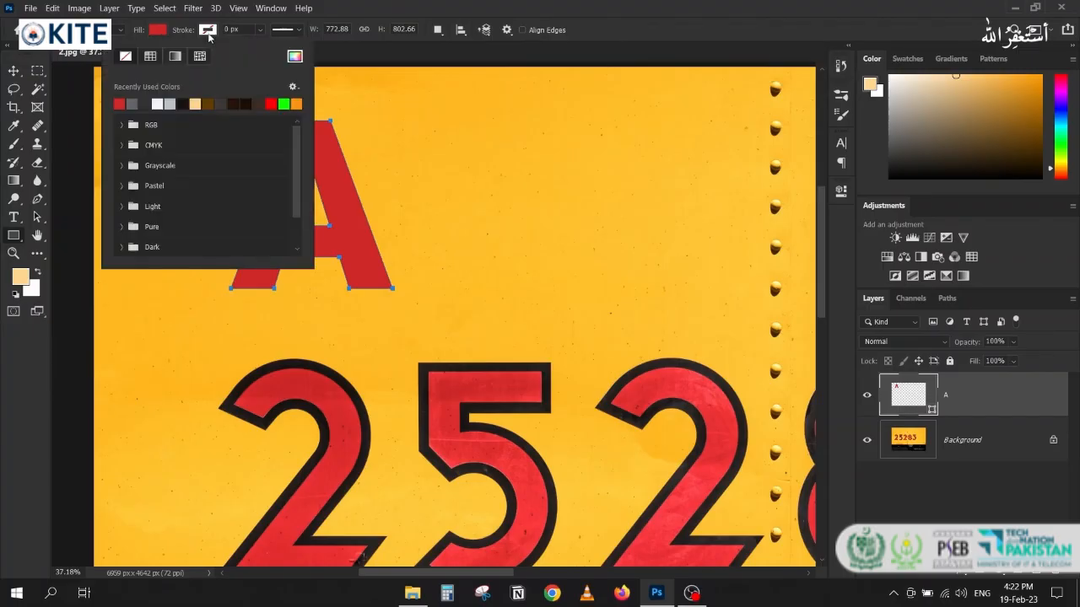
pyautogui.click(295, 55)
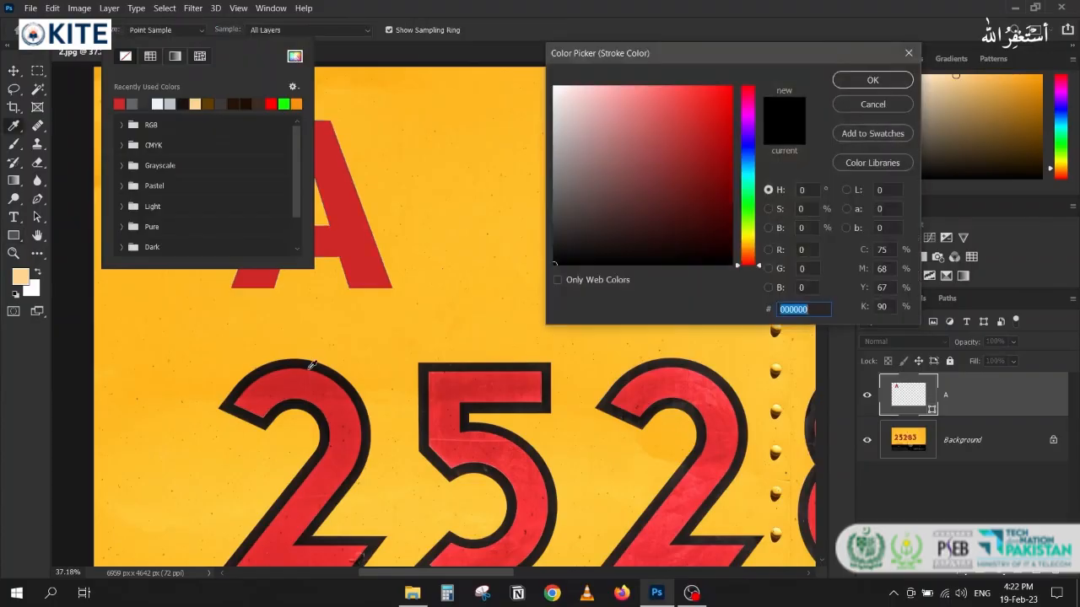
pyautogui.click(310, 367)
pyautogui.click(873, 81)
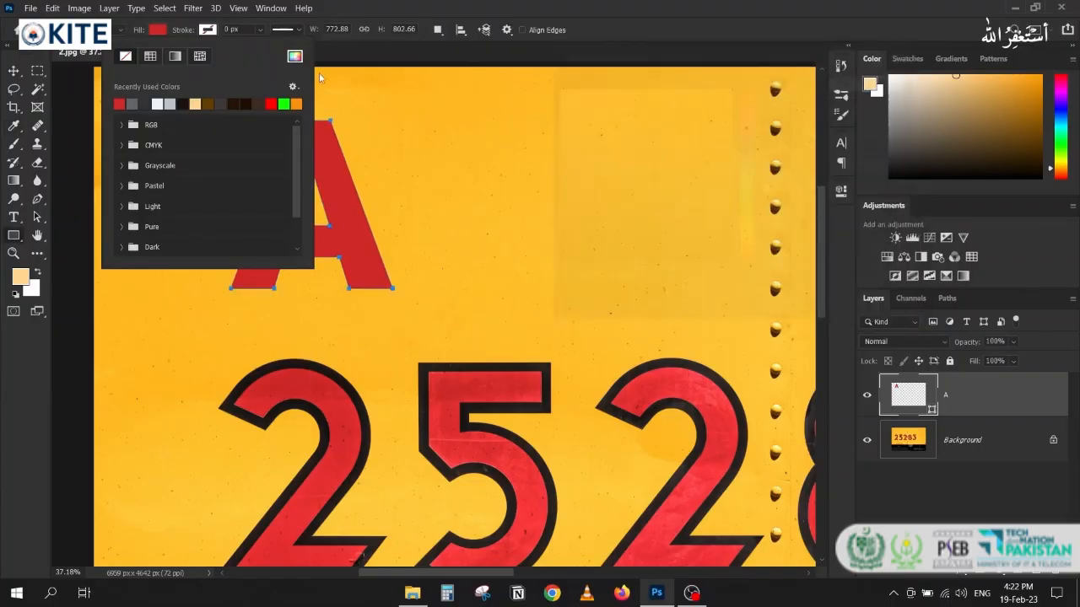
pyautogui.click(400, 8)
pyautogui.click(227, 31)
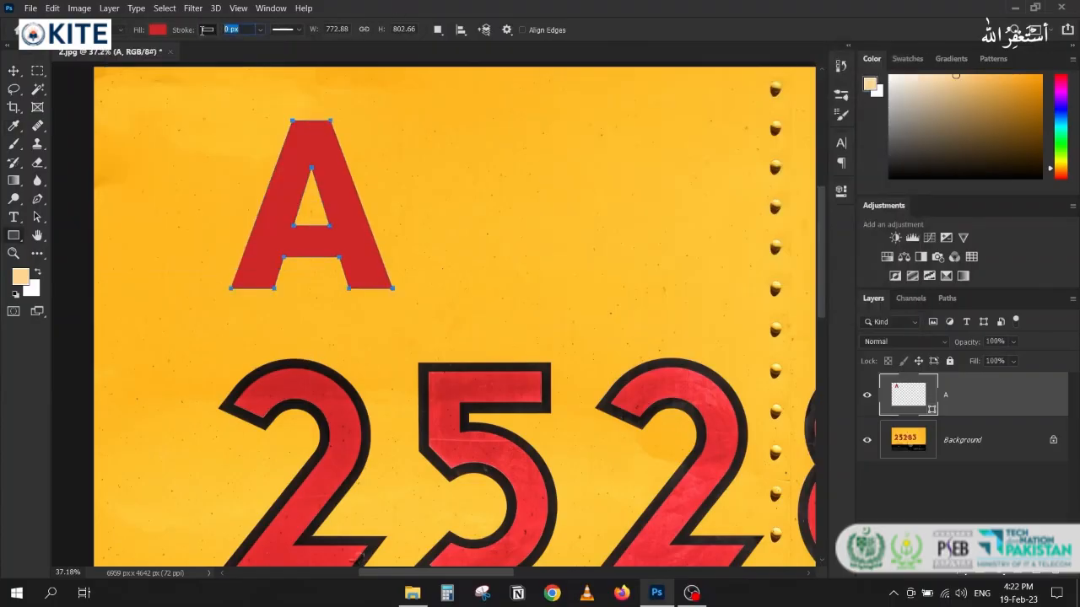
pyautogui.write('50')
pyautogui.press('Return')
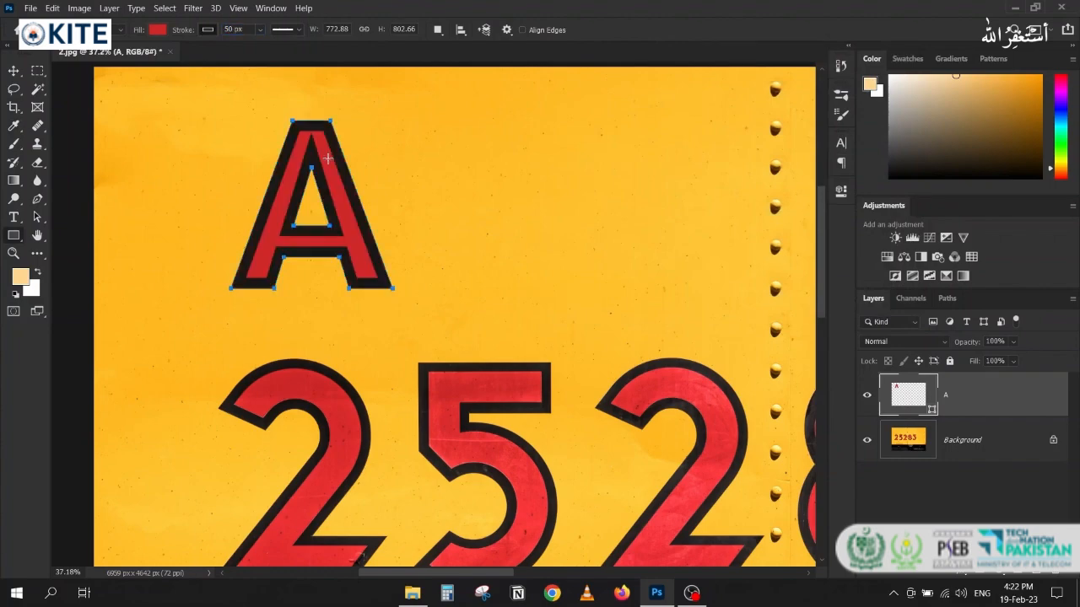
# - Align the A's stroke to the outside of the shape
pyautogui.click(287, 30)
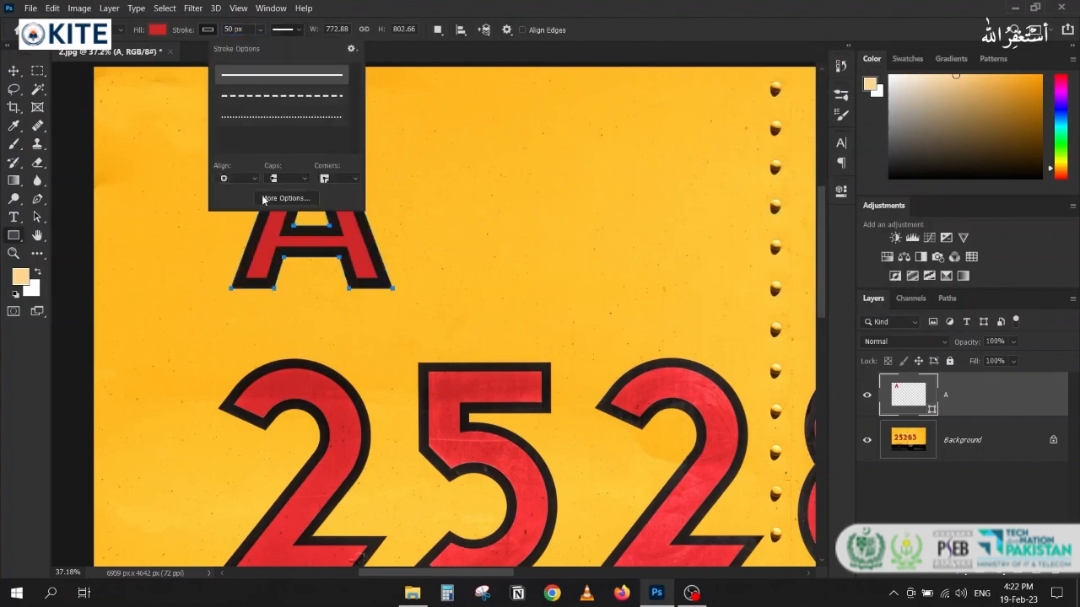
pyautogui.click(235, 182)
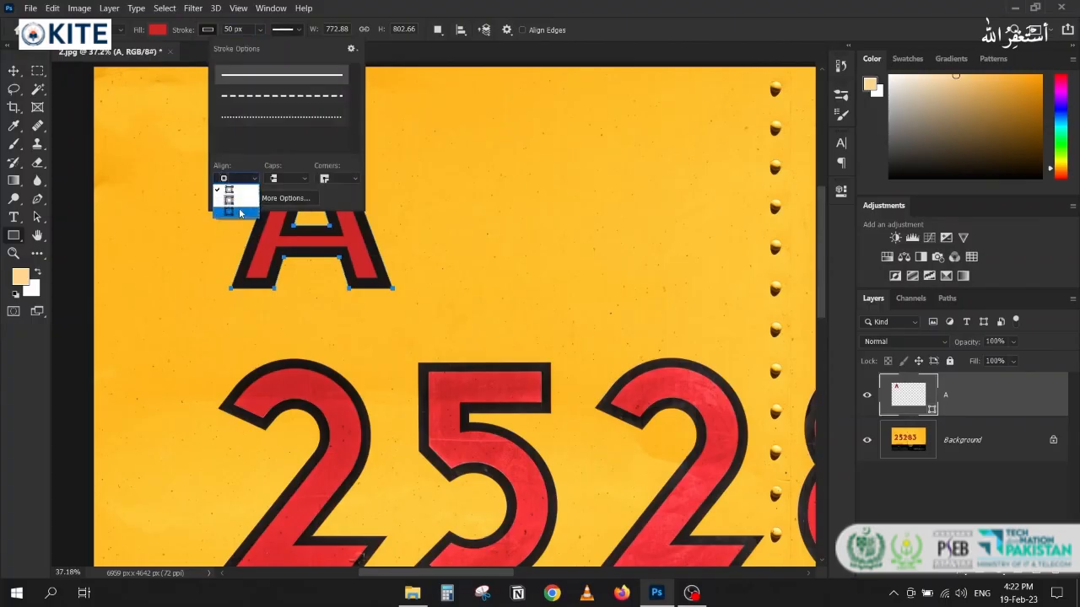
pyautogui.click(240, 213)
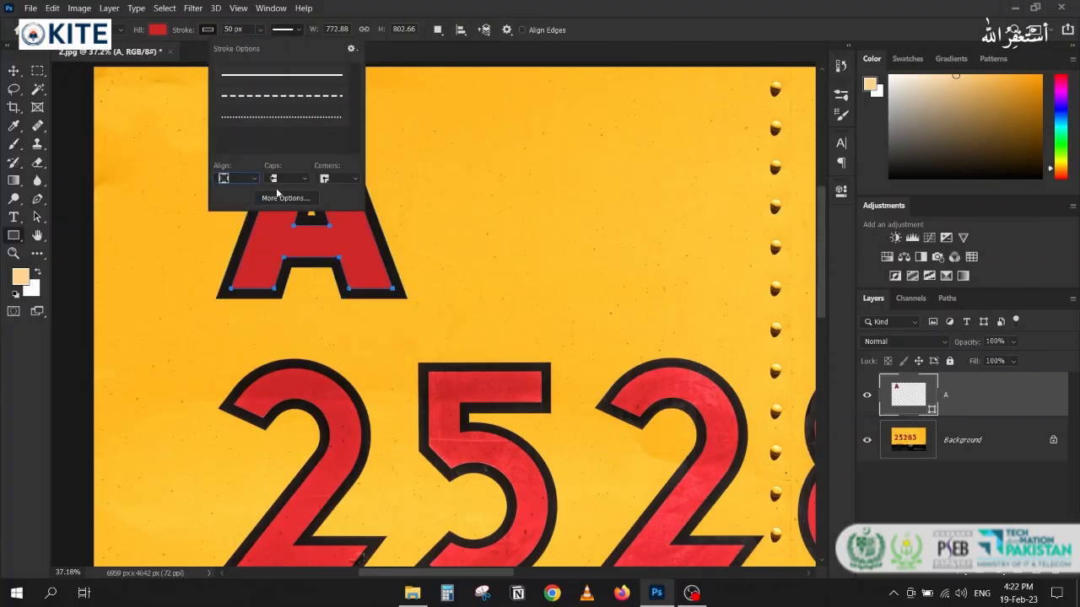
pyautogui.click(444, 7)
pyautogui.click(14, 71)
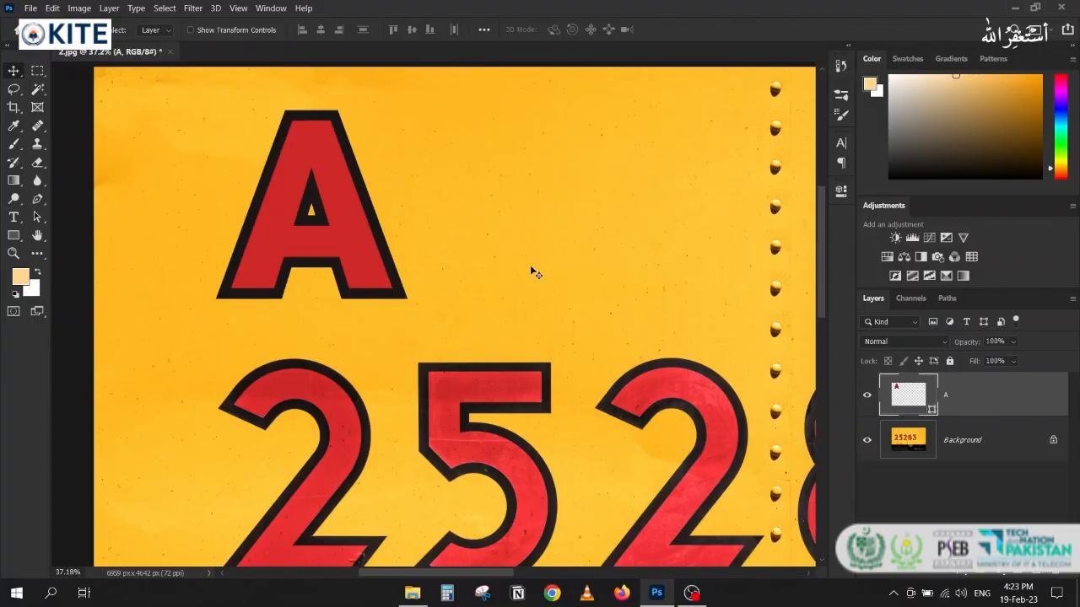
# - Rename the A shape layer as Fill, duplicate it and name the duplicate Stroke
pyautogui.doubleClick(944, 402)
pyautogui.write('Fill')
pyautogui.press('Return')
pyautogui.hotkey('ctrl', 'j')
pyautogui.doubleClick(958, 395)
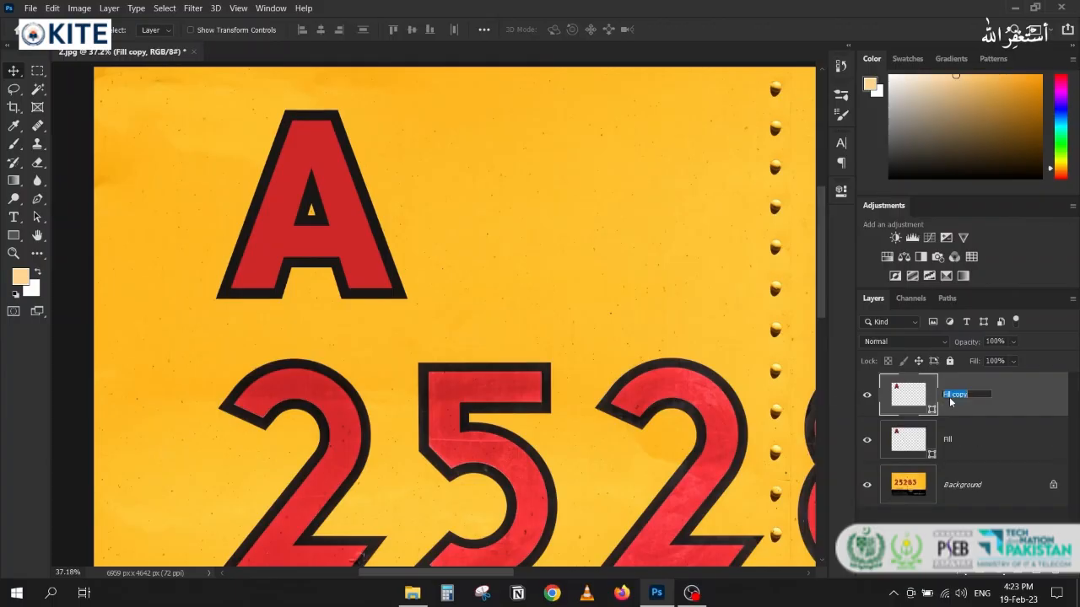
pyautogui.write('Stroke')
pyautogui.press('Return')
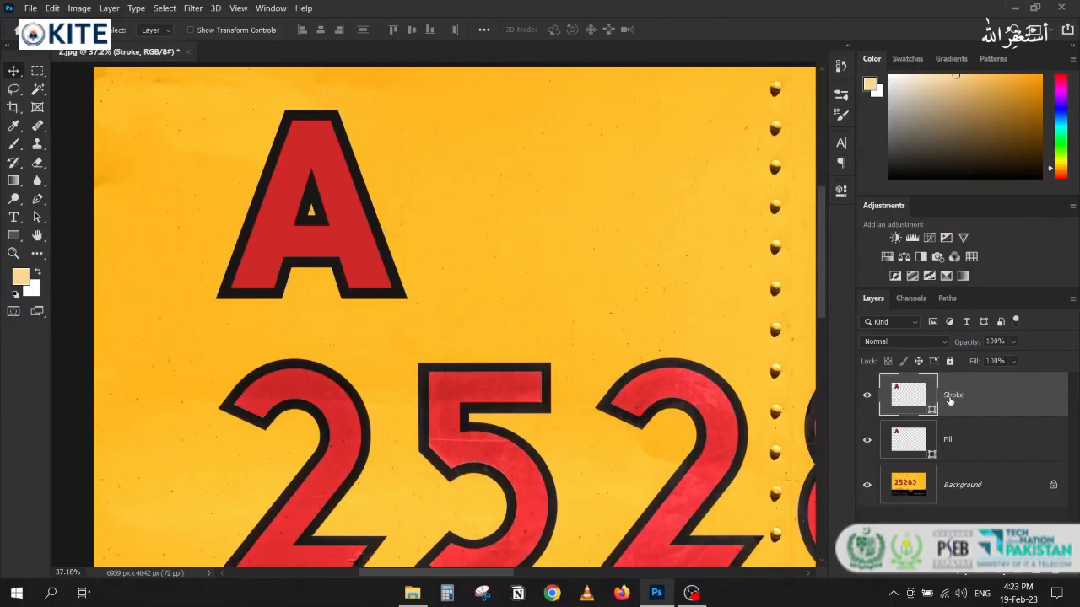
# - Set the Stroke layer's shape fill to no color, leaving only its black outline
pyautogui.click(13, 237)
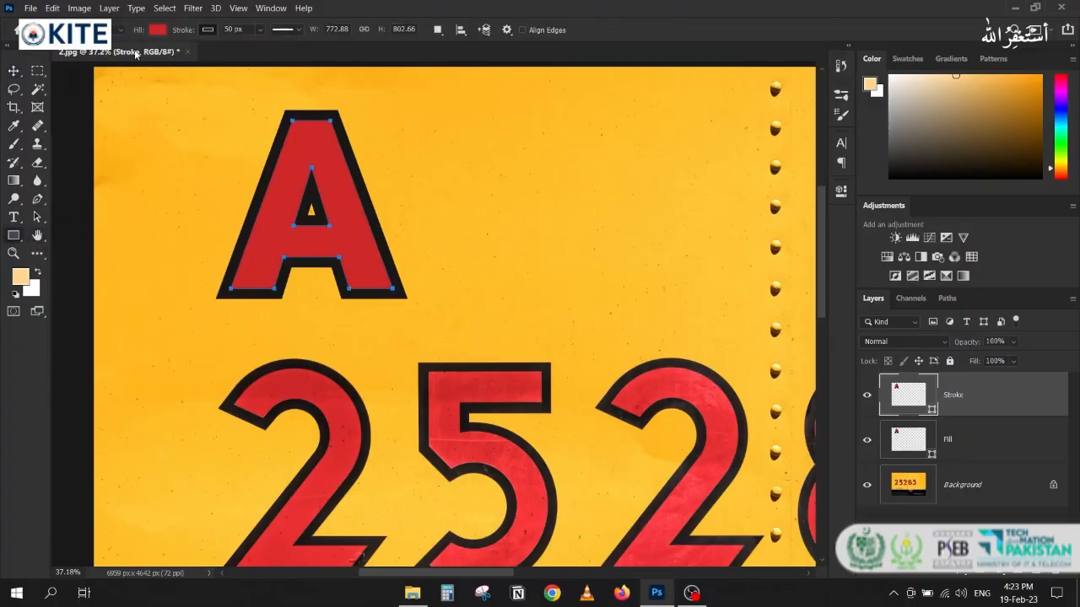
pyautogui.click(205, 30)
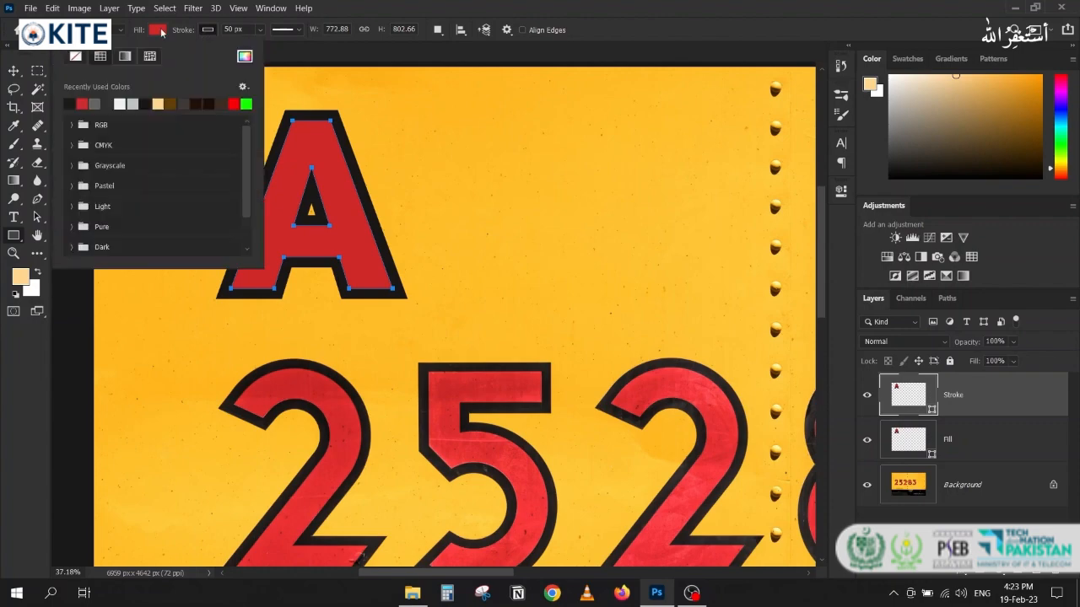
pyautogui.click(76, 57)
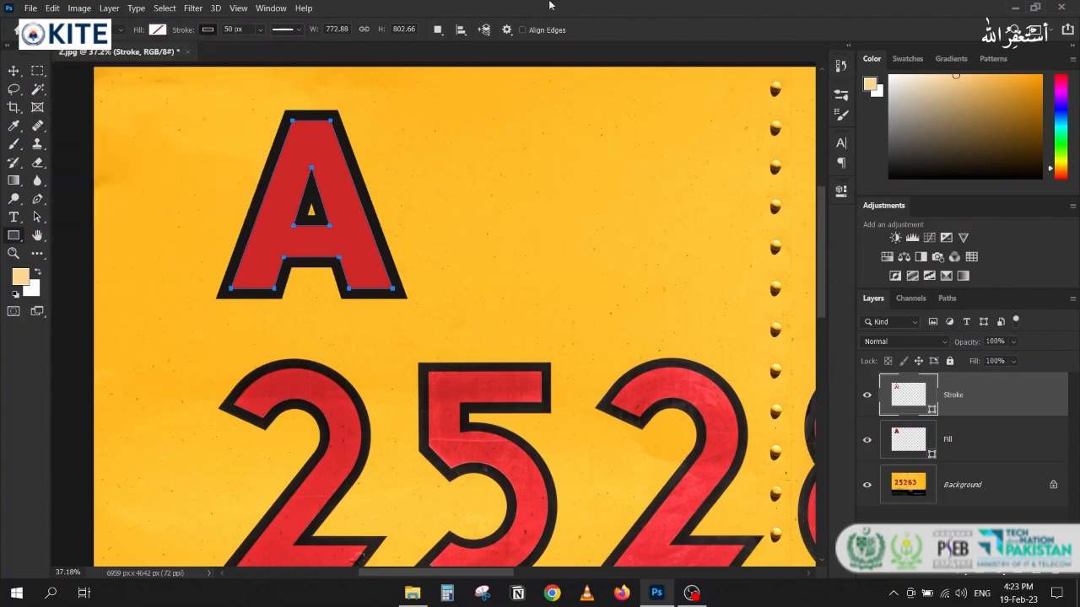
# - Remove the stroke from the Fill layer's shape and check both layers by toggling their visibility
pyautogui.click(902, 446)
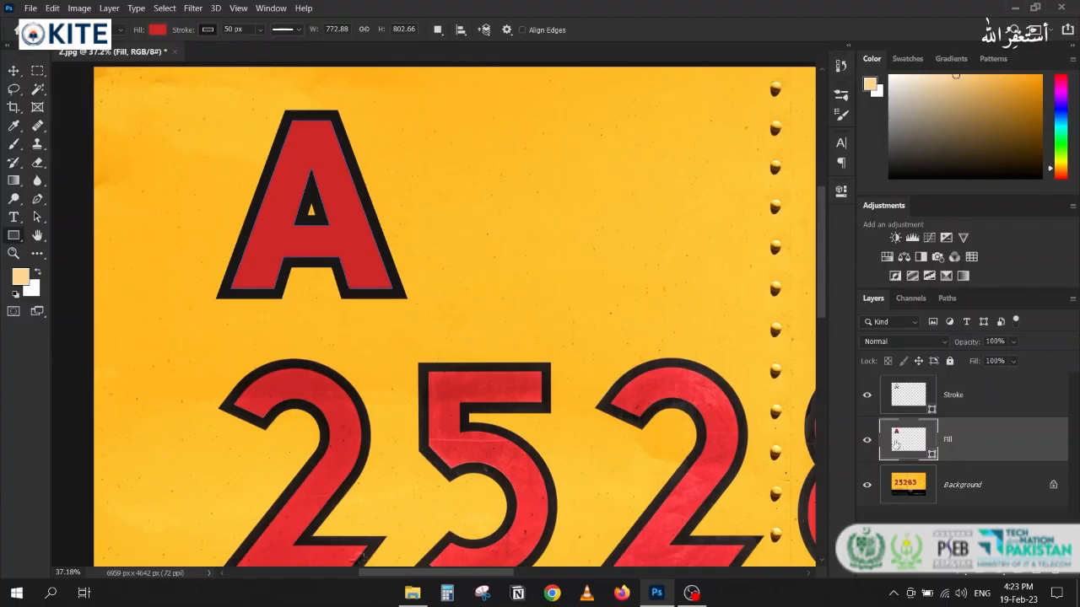
pyautogui.click(205, 34)
pyautogui.click(125, 56)
pyautogui.click(866, 396)
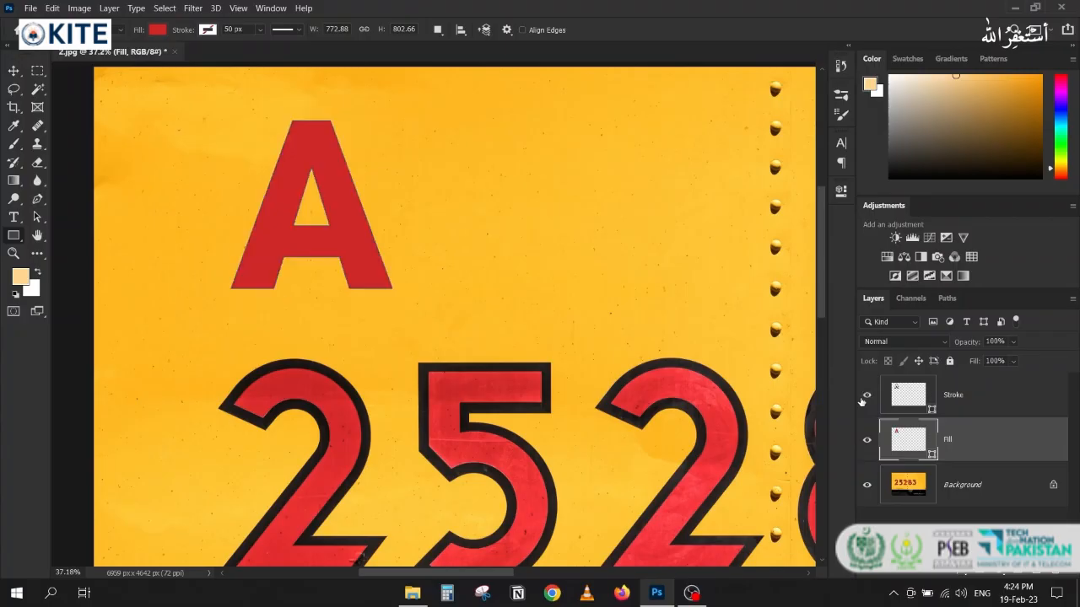
pyautogui.click(864, 397)
pyautogui.click(867, 439)
pyautogui.click(867, 439)
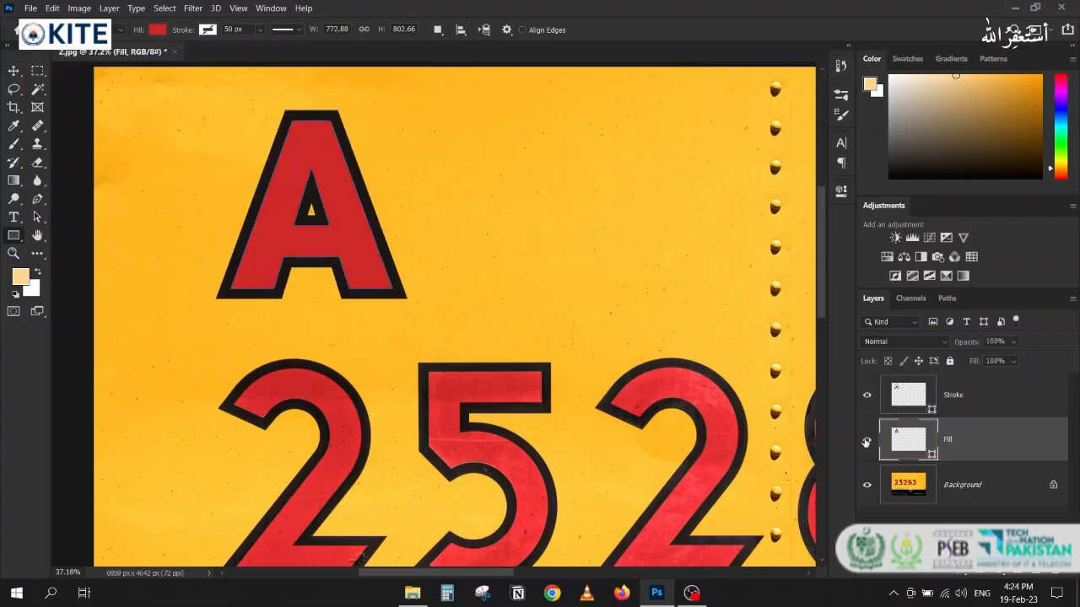
pyautogui.click(13, 72)
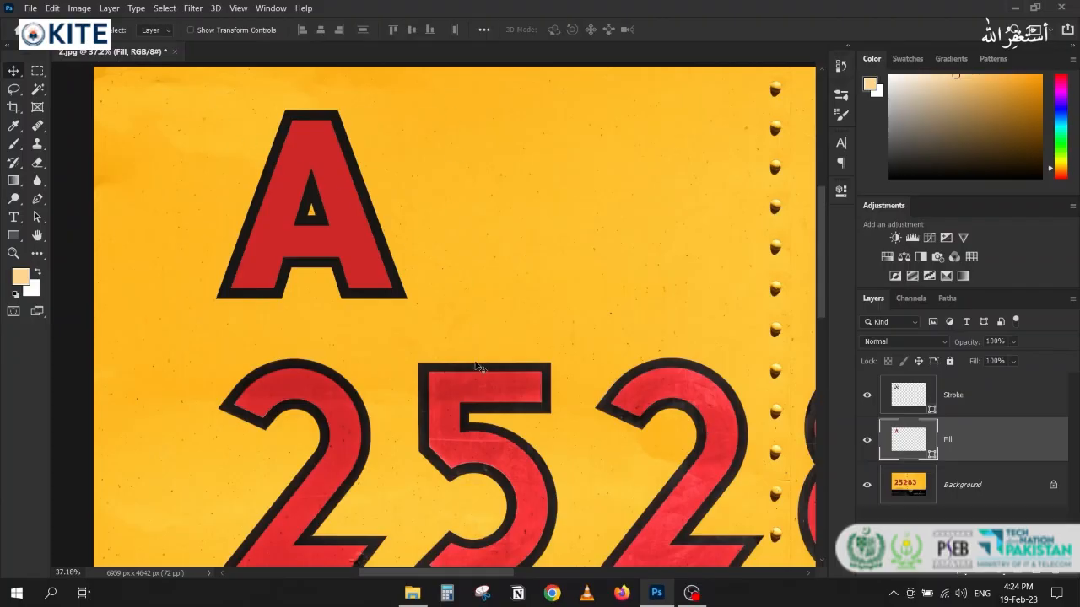
# - Select a rectangular area around the A and copy it from the Background to a new layer
pyautogui.click(38, 71)
pyautogui.moveTo(184, 86); pyautogui.dragTo(447, 335)
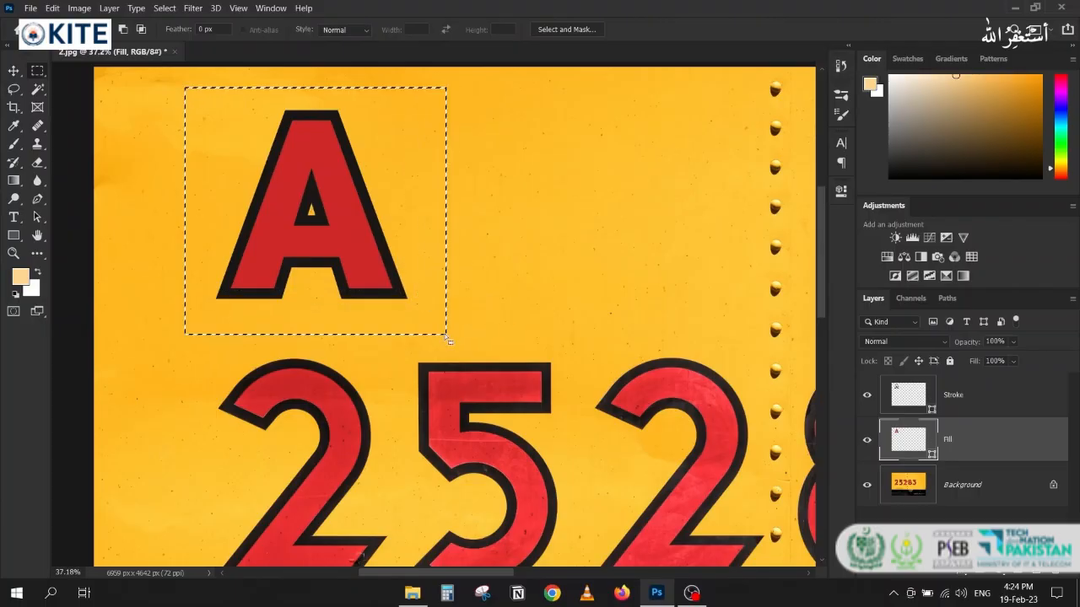
pyautogui.click(898, 484)
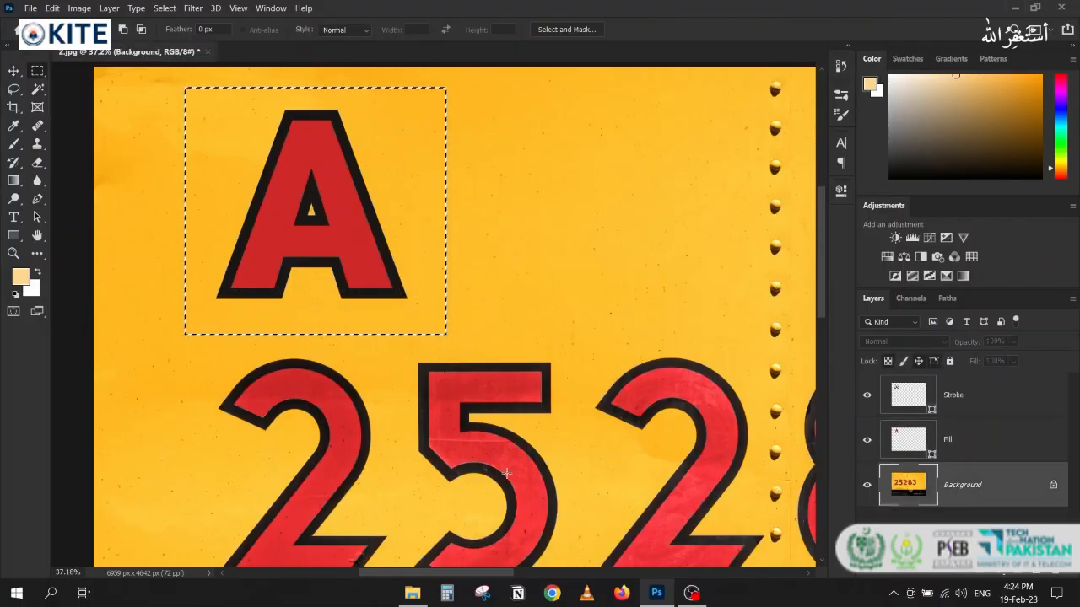
pyautogui.hotkey('ctrl', 'j')
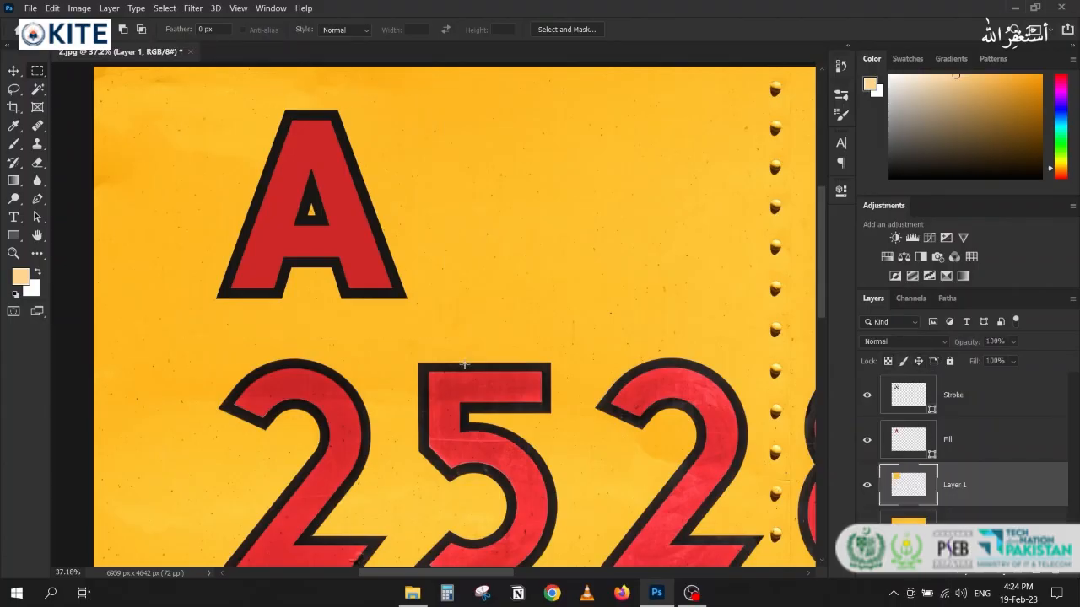
# - Try moving the copied background patch to the right of the A and undo the move
pyautogui.click(13, 73)
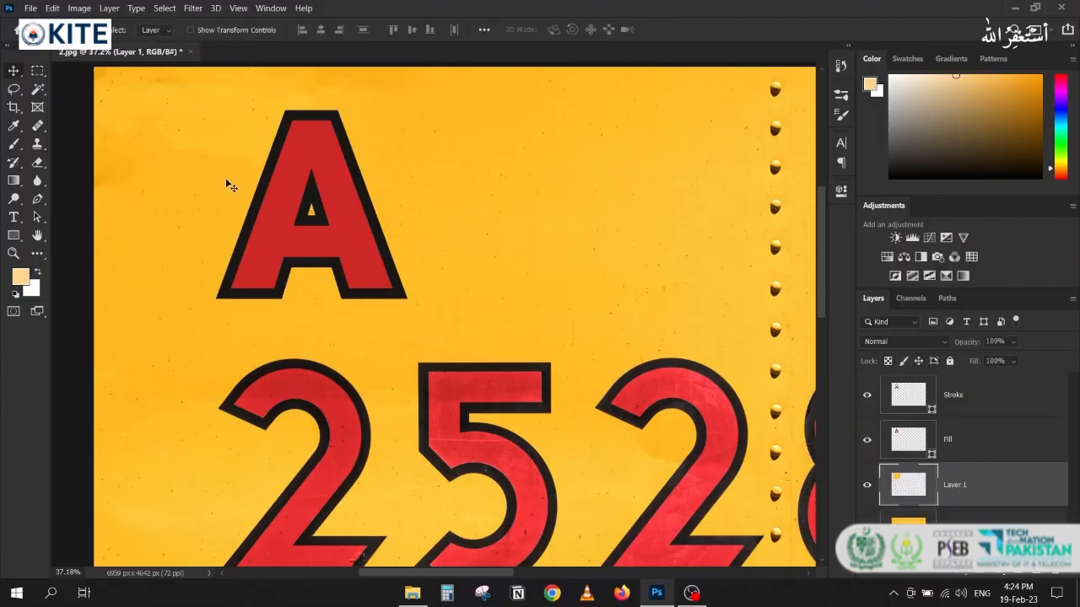
pyautogui.moveTo(229, 182); pyautogui.dragTo(466, 177)
pyautogui.hotkey('ctrl', 'z')
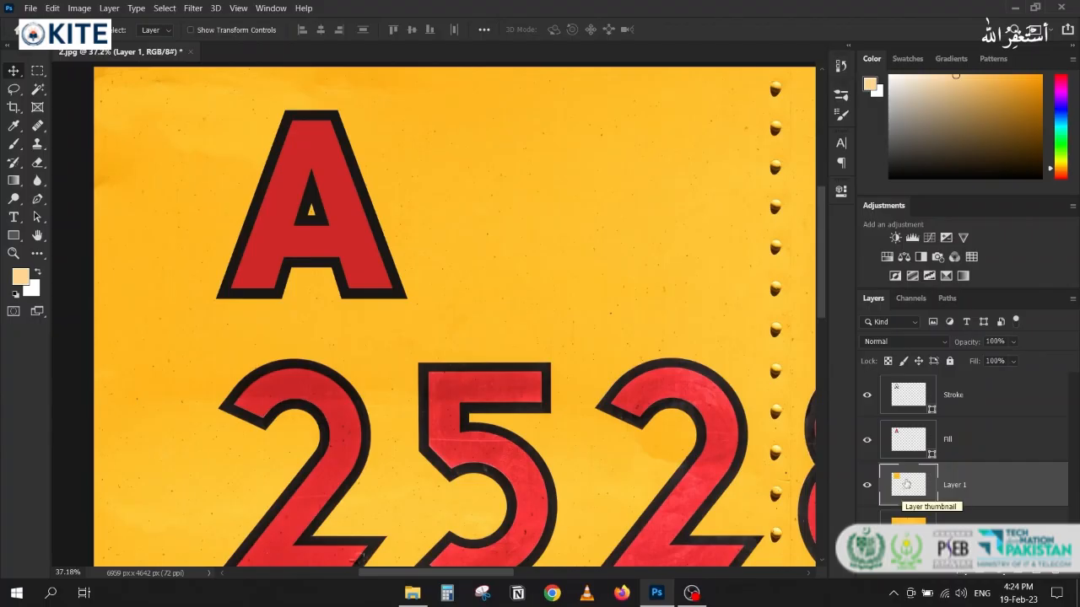
# - Place the copied background patch between the Stroke and Fill layers and clip it to the Fill layer
pyautogui.moveTo(907, 484); pyautogui.dragTo(909, 423)
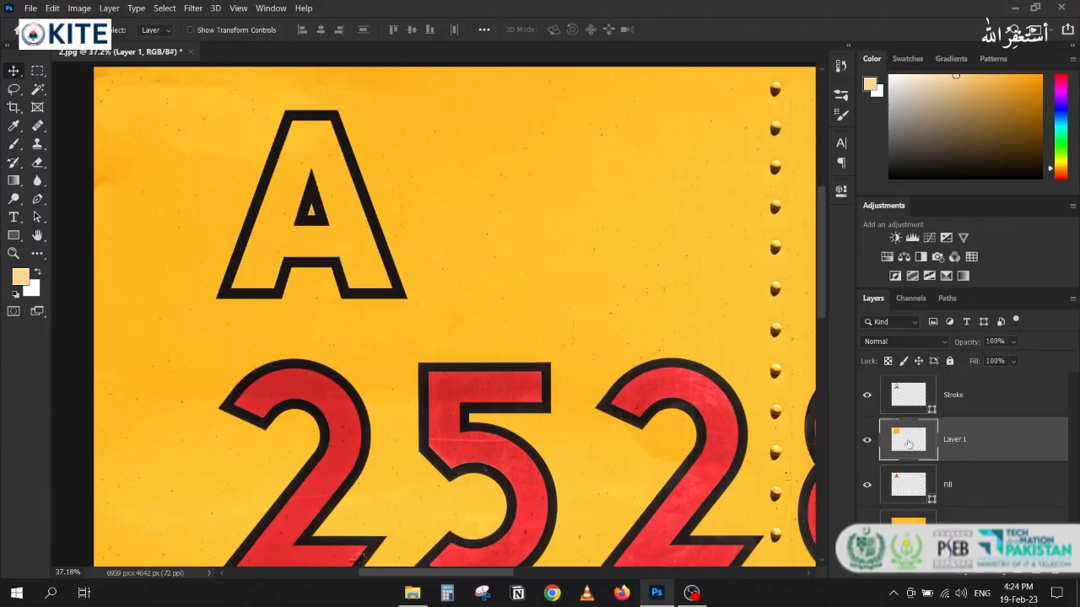
pyautogui.click(867, 395)
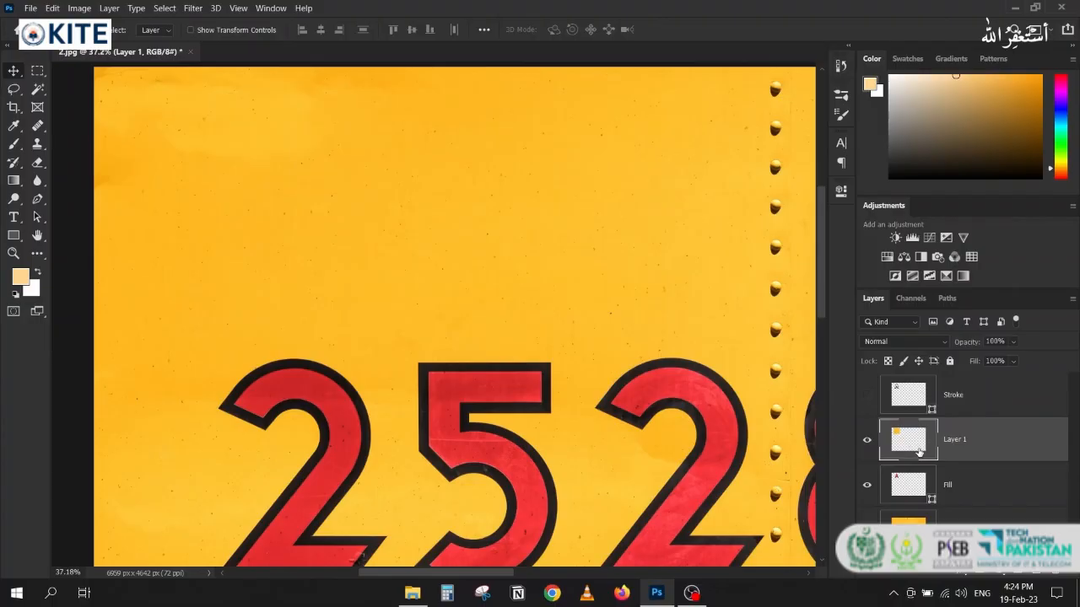
pyautogui.click(866, 395)
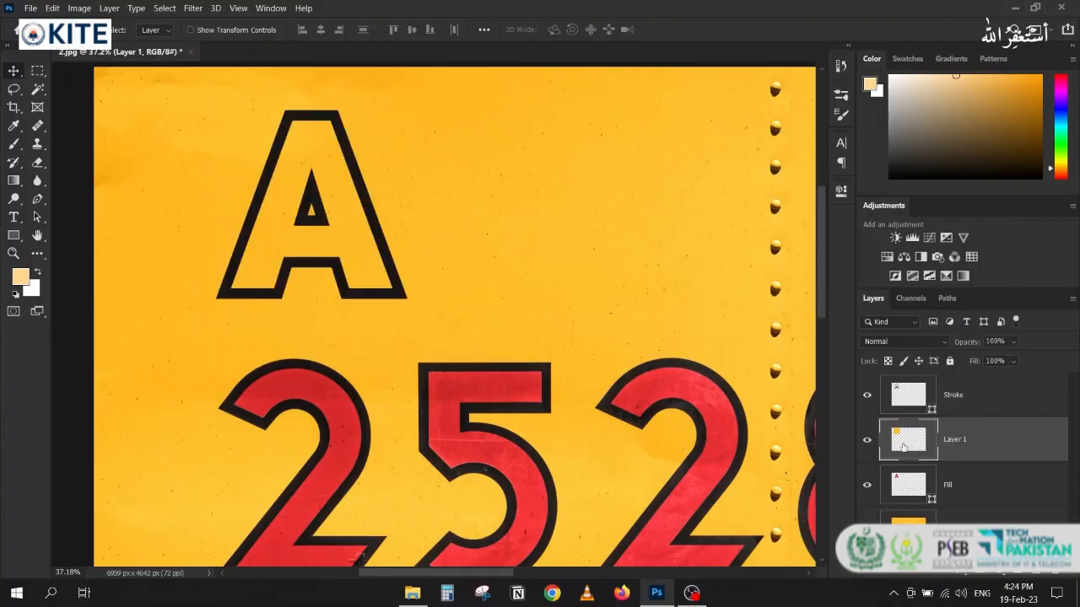
pyautogui.click(898, 481)
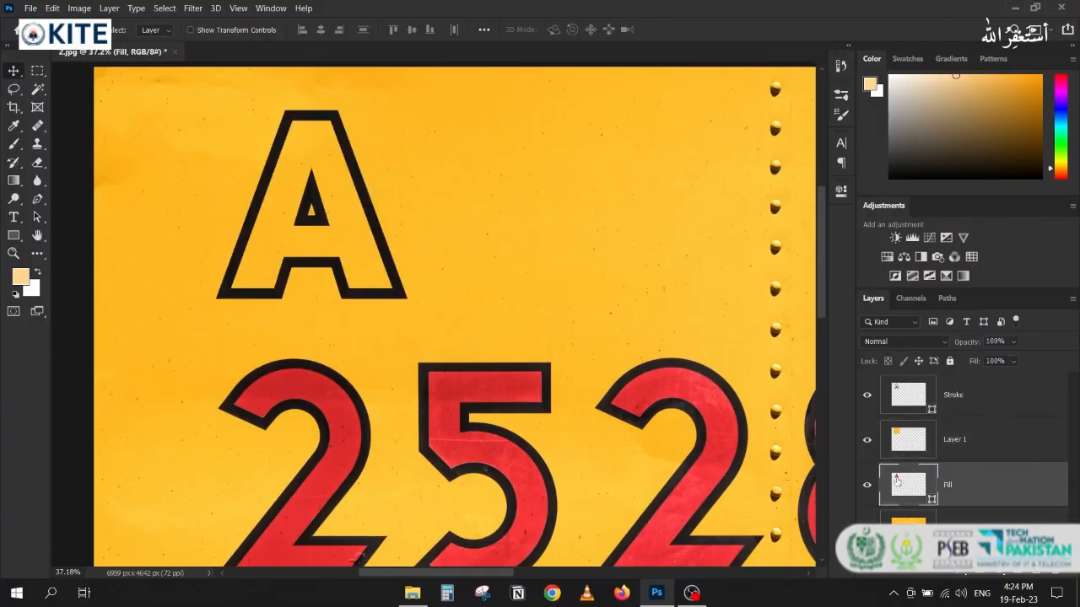
pyautogui.click(896, 454)
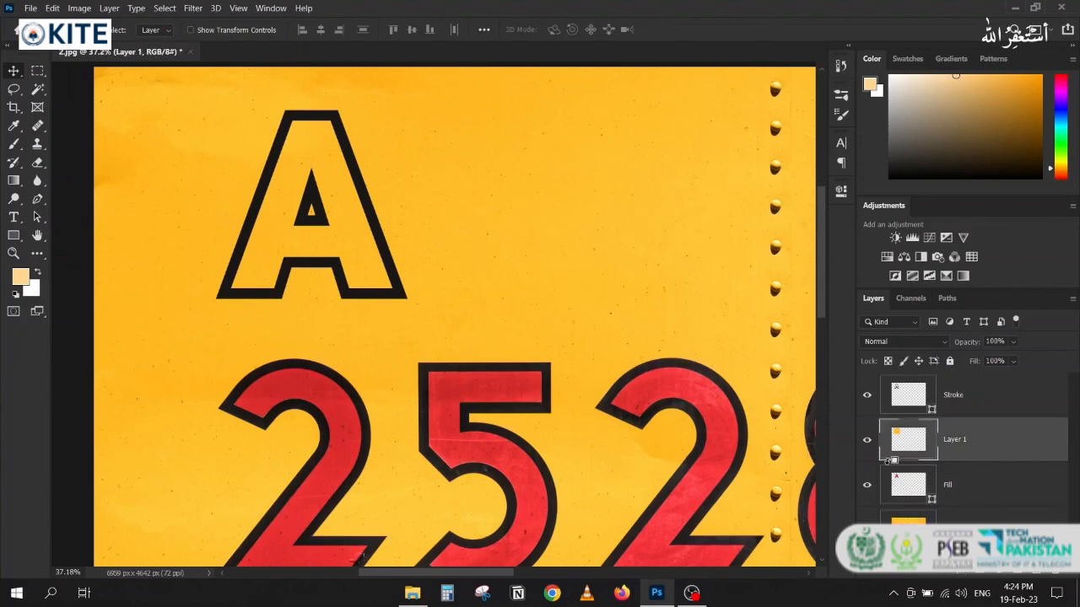
pyautogui.keyDown('alt'); pyautogui.click(891, 462); pyautogui.keyUp('alt')
# - Examine the patch clipped into the A up close and switch to the Color Sampler tool
pyautogui.scroll(5, 286, 166)
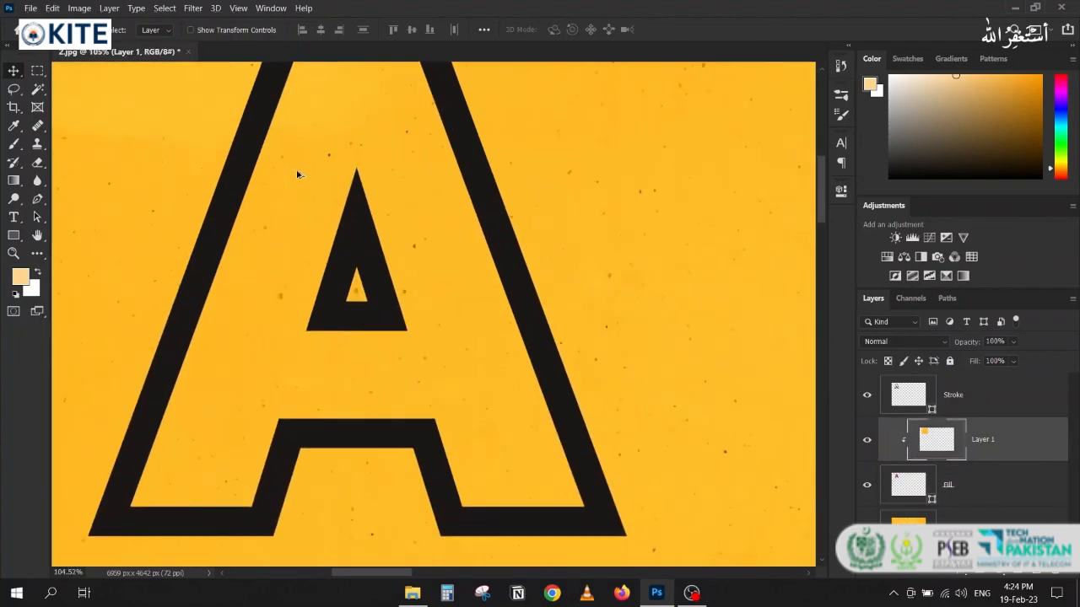
pyautogui.scroll(-4, 210, 405)
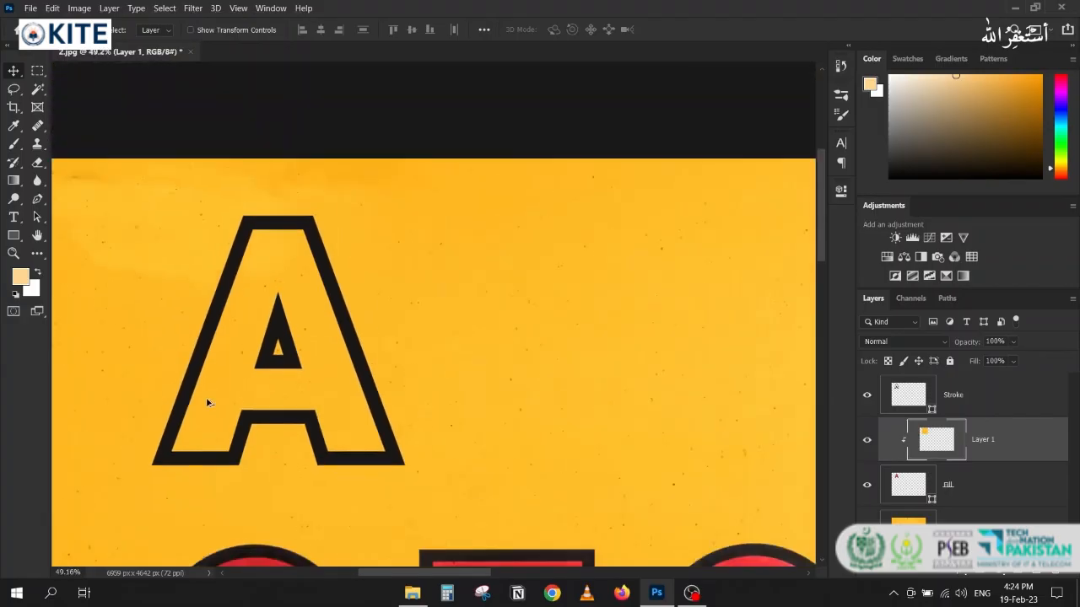
pyautogui.moveTo(264, 422); pyautogui.dragTo(260, 270)
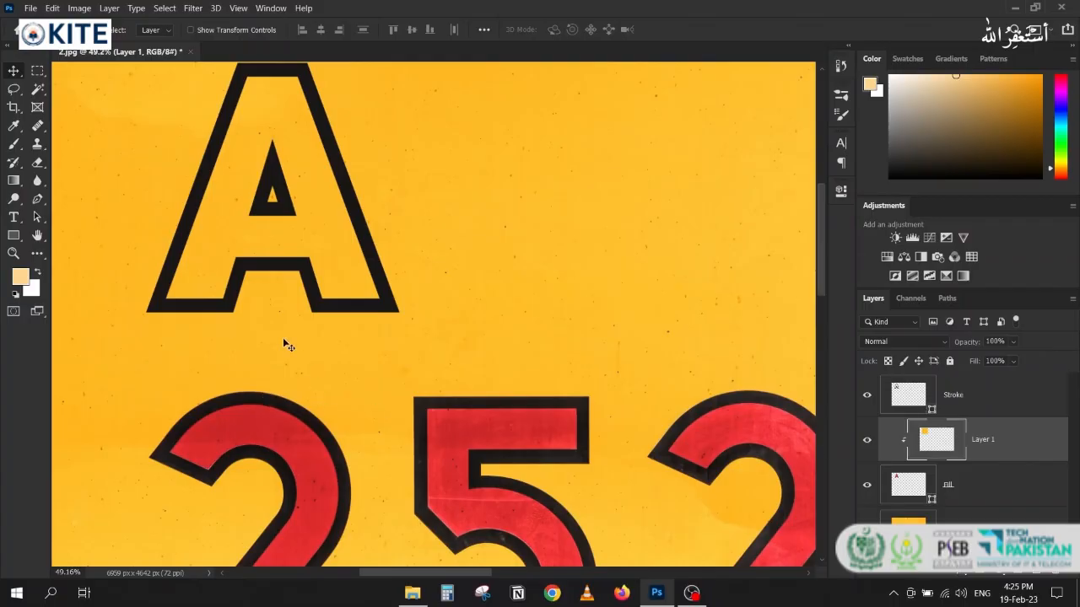
pyautogui.moveTo(462, 344)
pyautogui.mouseDown()
pyautogui.moveTo(470, 363)
pyautogui.moveTo(481, 352)
pyautogui.mouseUp()
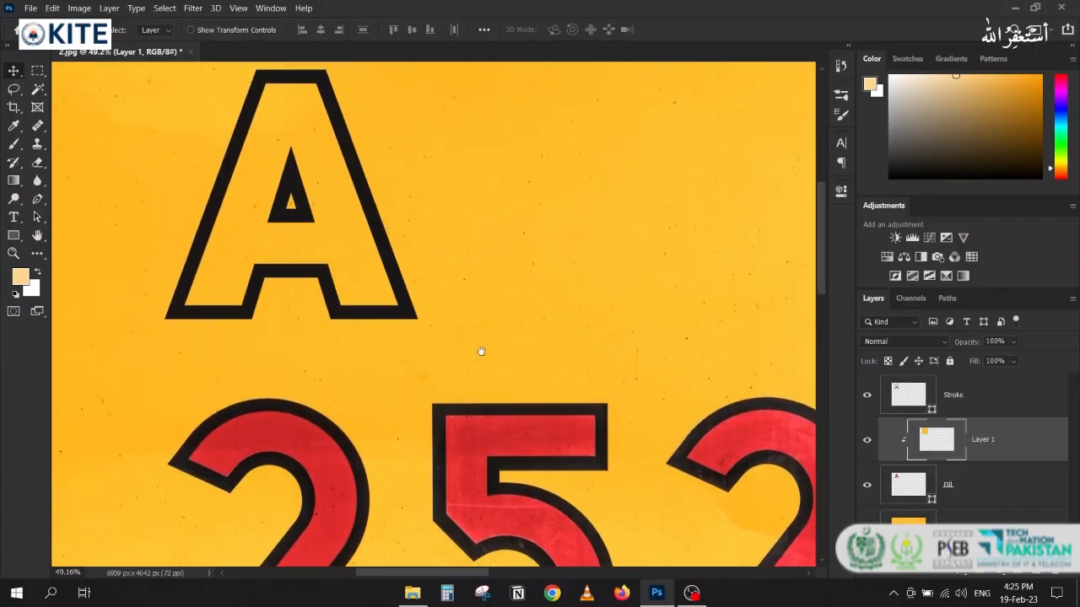
pyautogui.click(14, 125)
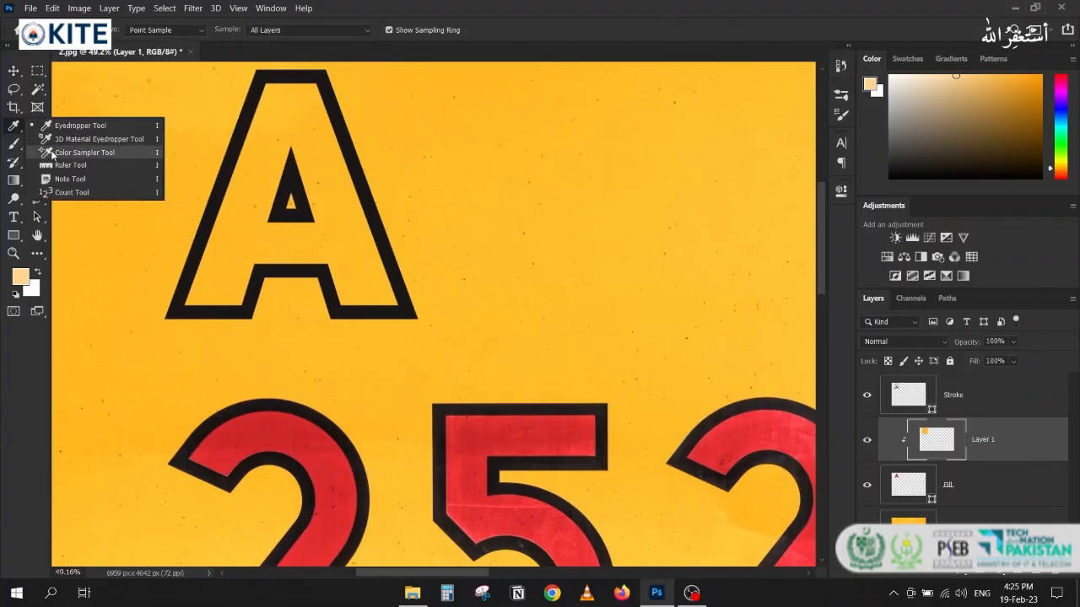
pyautogui.click(76, 153)
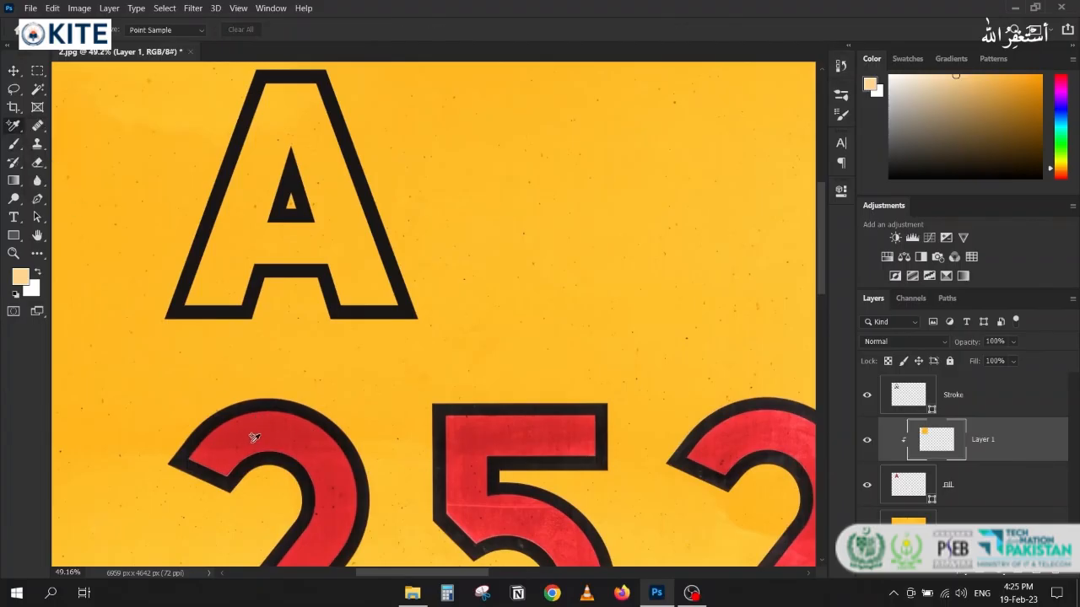
# - Examine the red areas of the digits 25283 for a suitable spot to take the colour from
pyautogui.moveTo(412, 415); pyautogui.dragTo(323, 186)
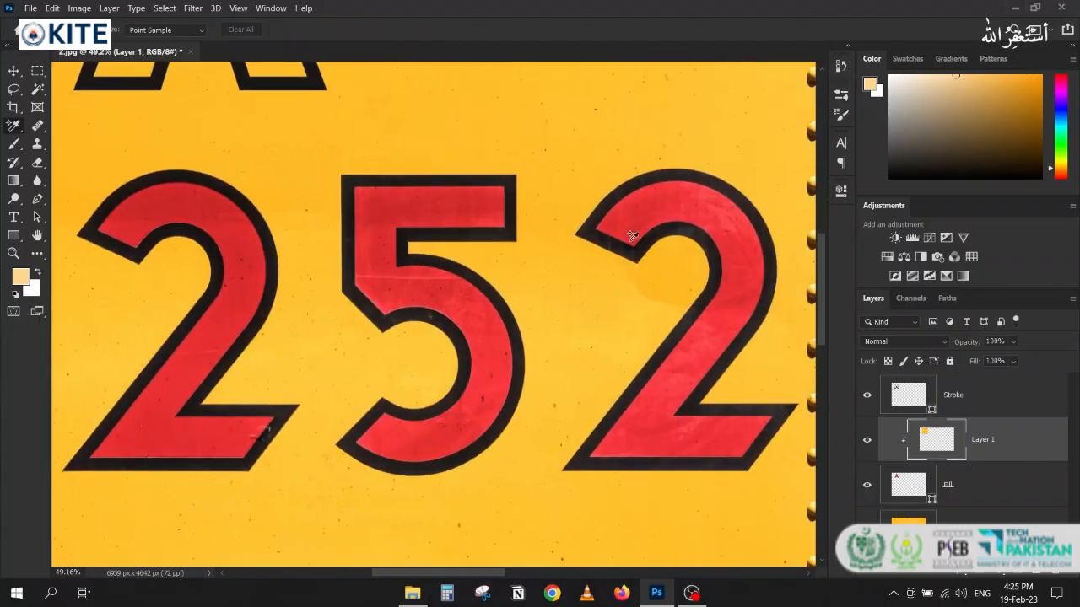
pyautogui.scroll(-4, 649, 232)
pyautogui.moveTo(762, 312); pyautogui.dragTo(504, 301)
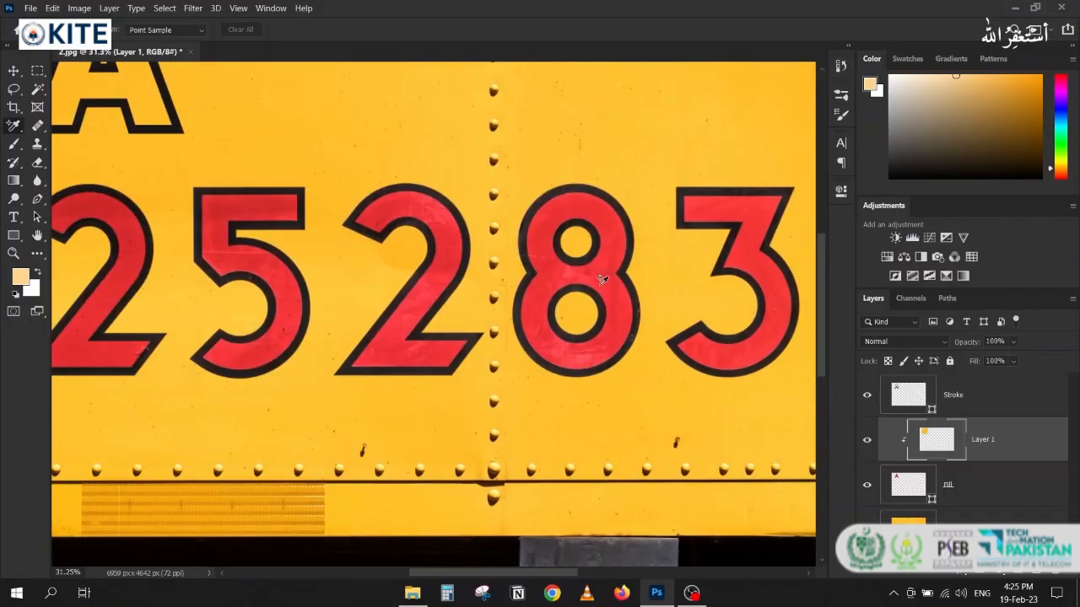
pyautogui.moveTo(347, 285); pyautogui.dragTo(517, 392)
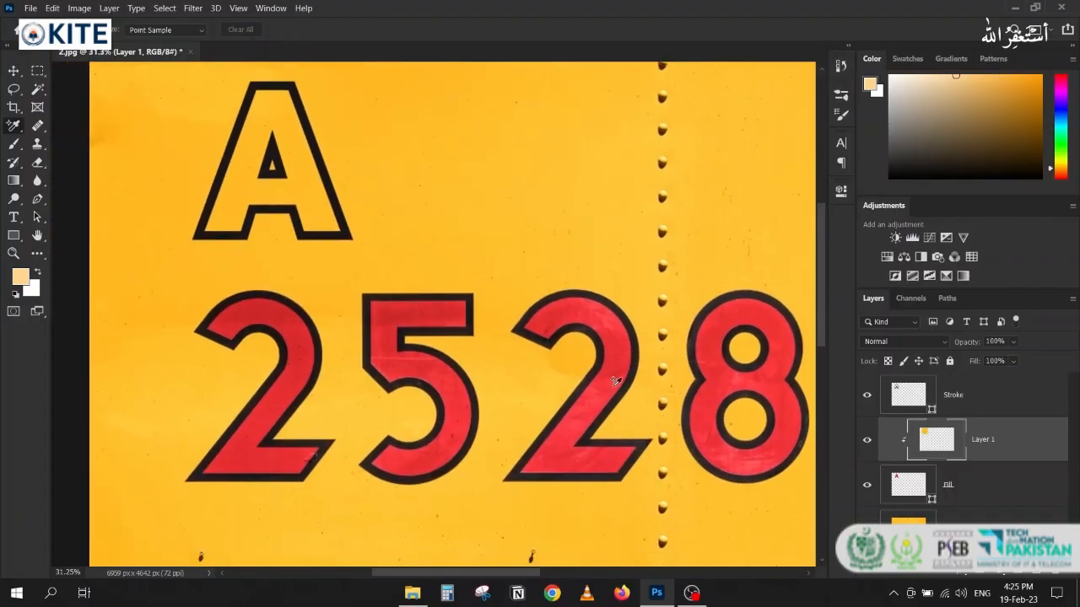
pyautogui.scroll(3, 646, 363)
pyautogui.moveTo(647, 362); pyautogui.dragTo(591, 239)
pyautogui.scroll(-3, 373, 246)
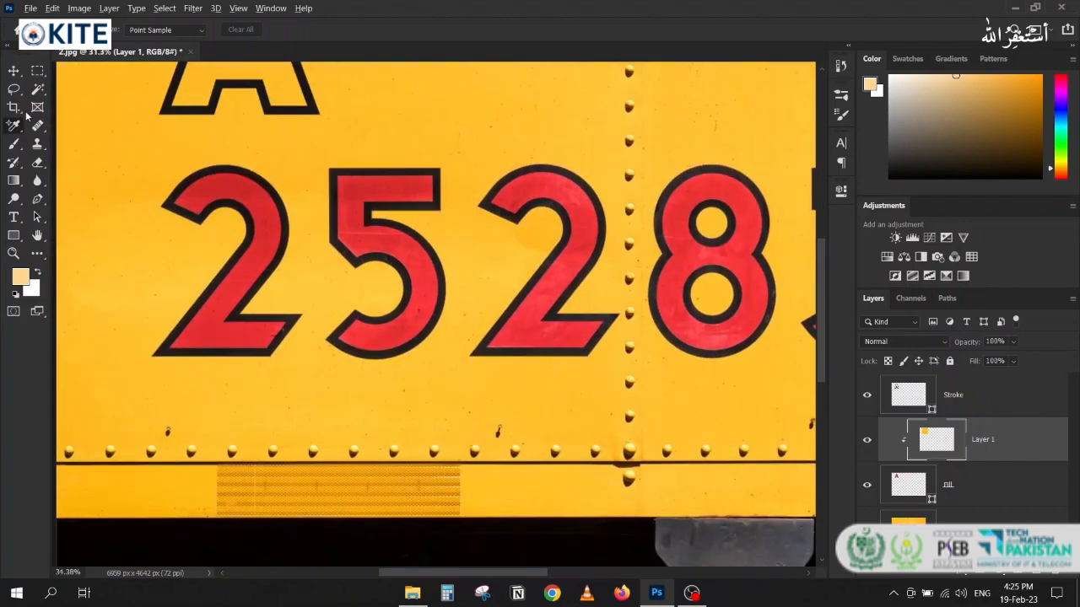
pyautogui.scroll(1, 460, 203)
pyautogui.press('l')
pyautogui.scroll(2, 460, 202)
pyautogui.scroll(2, 221, 168)
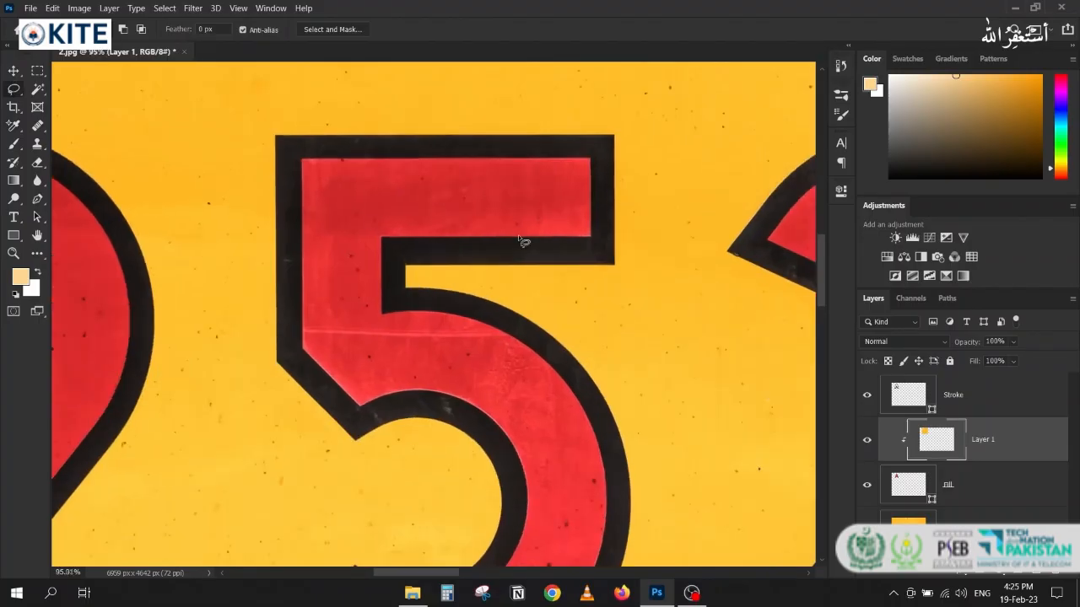
pyautogui.moveTo(314, 170)
pyautogui.mouseDown()
pyautogui.moveTo(525, 174)
pyautogui.moveTo(506, 178)
pyautogui.mouseUp()
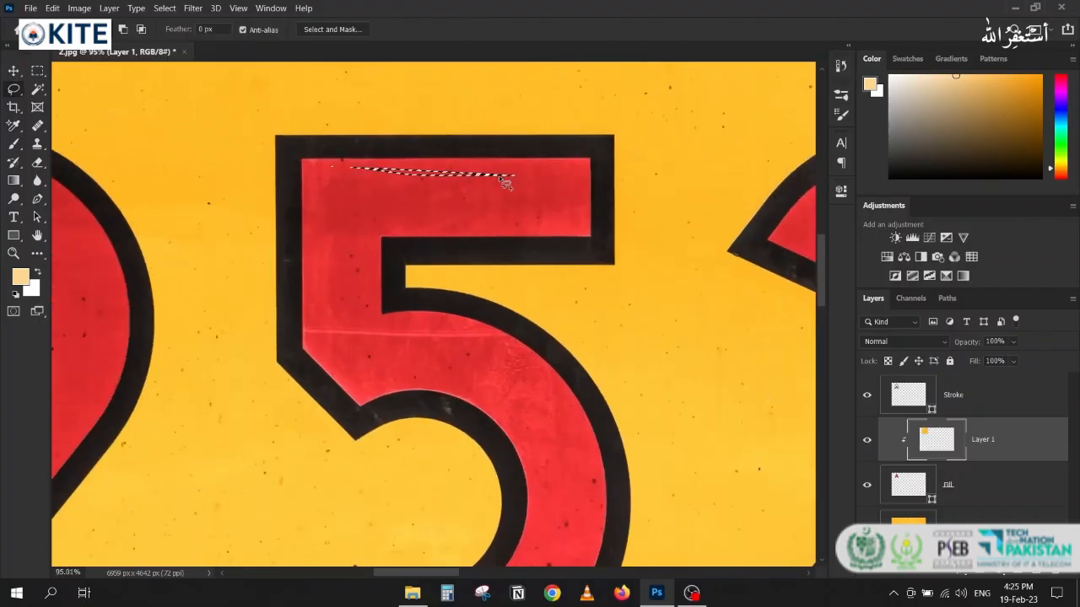
pyautogui.hotkey('ctrl', 'd')
# - Select a rectangular area inside the red top bar of the 5 and copy it from the Background to a new layer
pyautogui.click(37, 70)
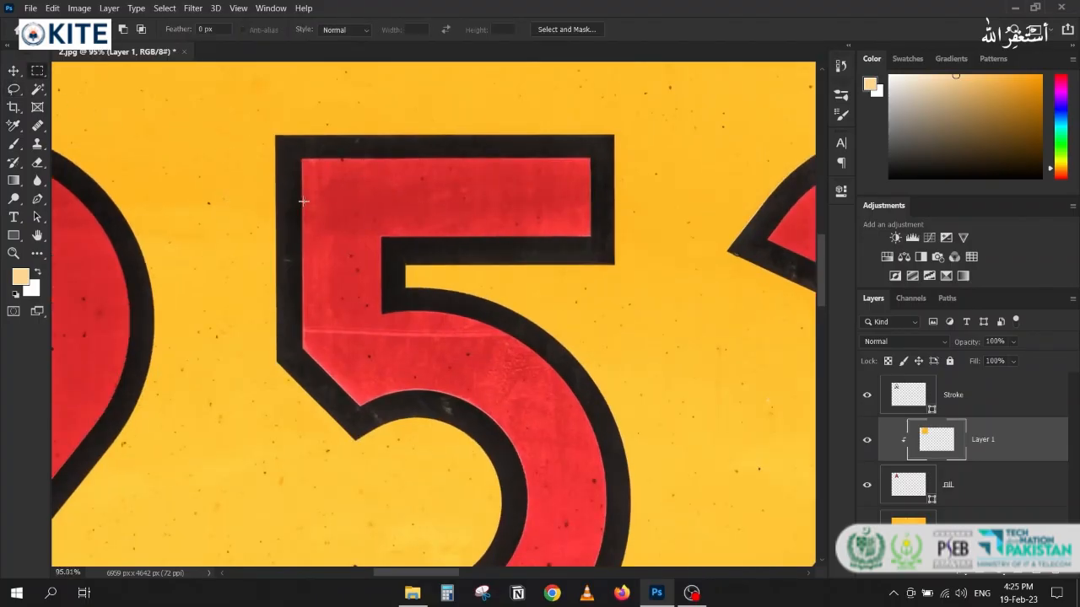
pyautogui.moveTo(312, 166); pyautogui.dragTo(584, 228)
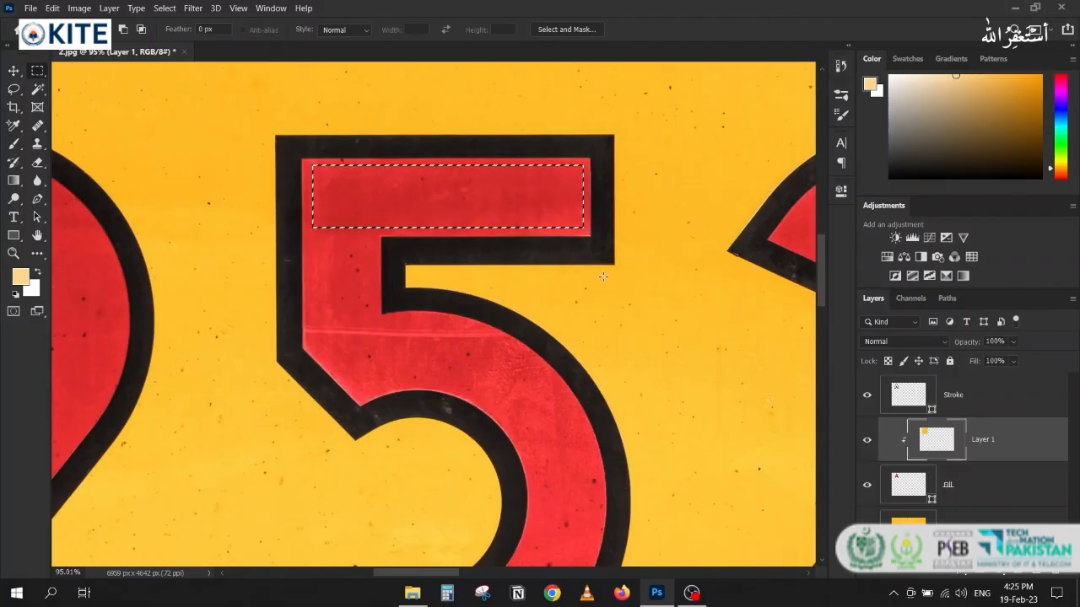
pyautogui.click(924, 474)
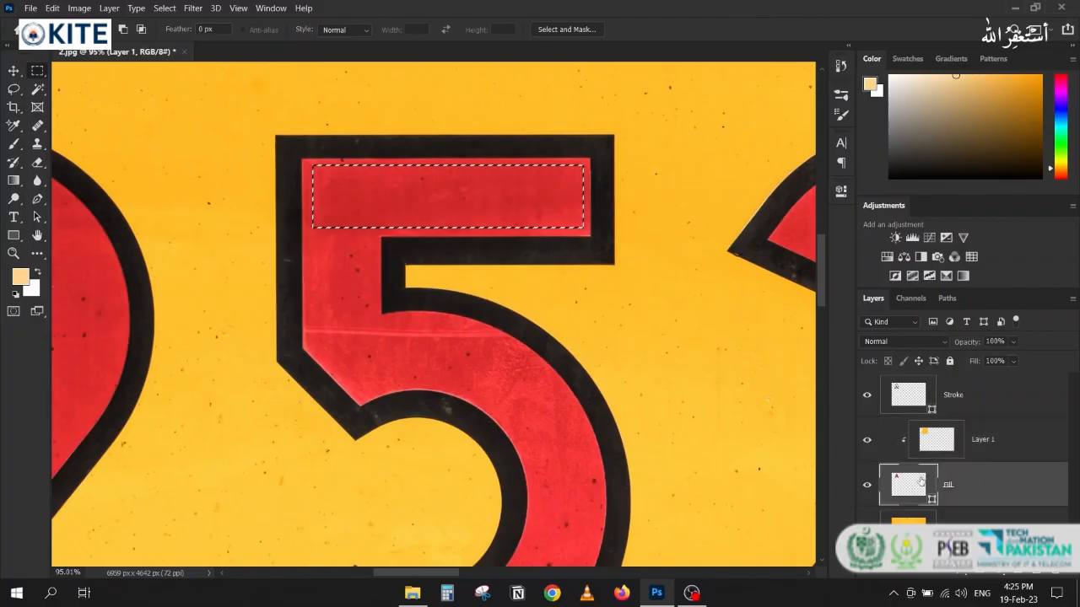
pyautogui.click(907, 517)
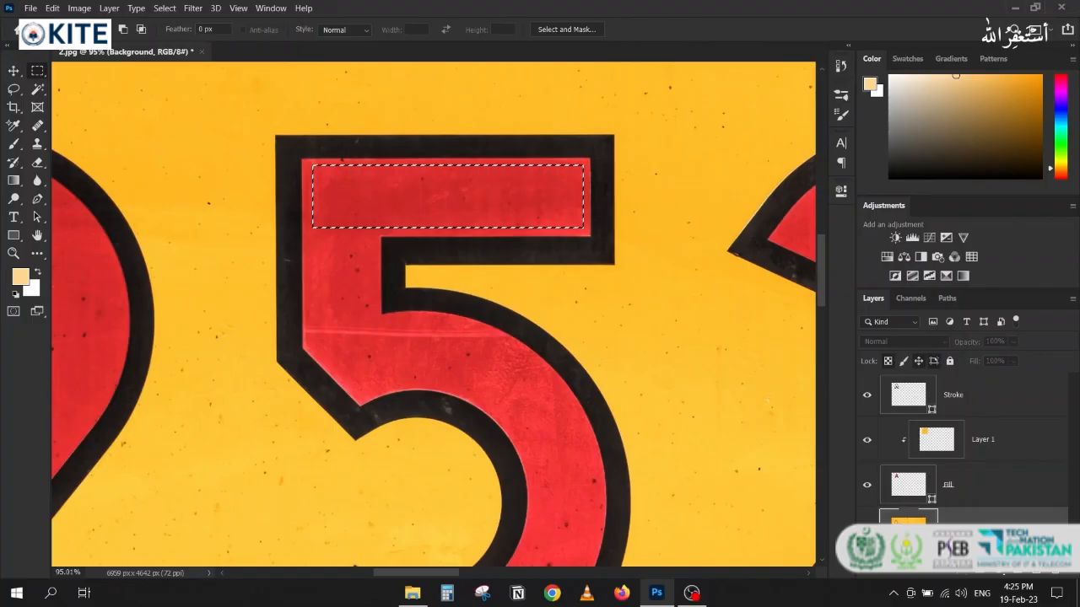
pyautogui.hotkey('ctrl', 'j')
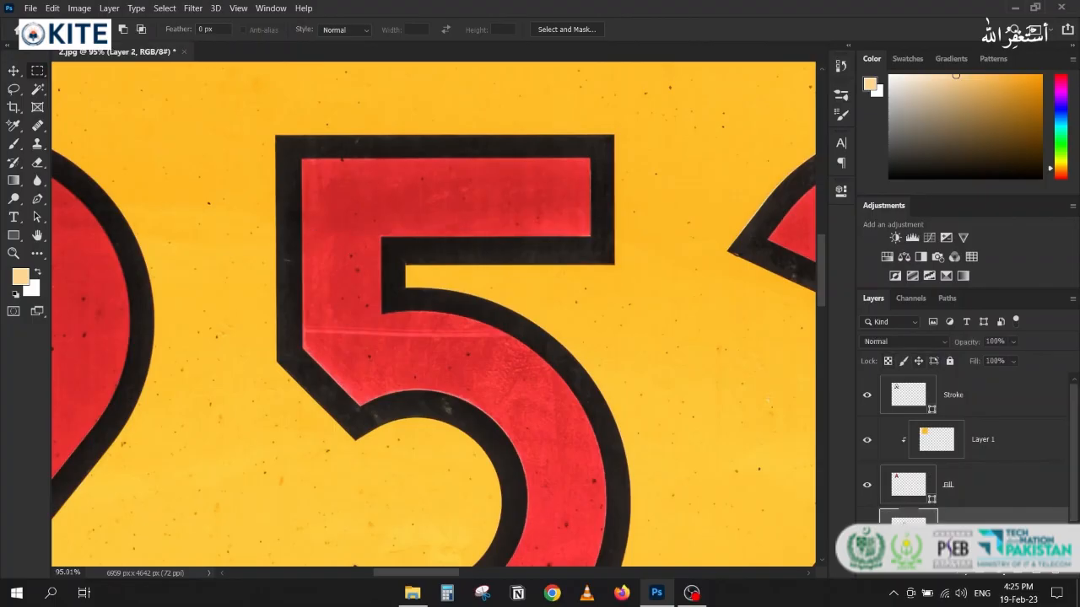
# - Move the copied red patch onto the yellow panel just to the right of the A
pyautogui.click(13, 73)
pyautogui.moveTo(413, 199); pyautogui.dragTo(191, 163)
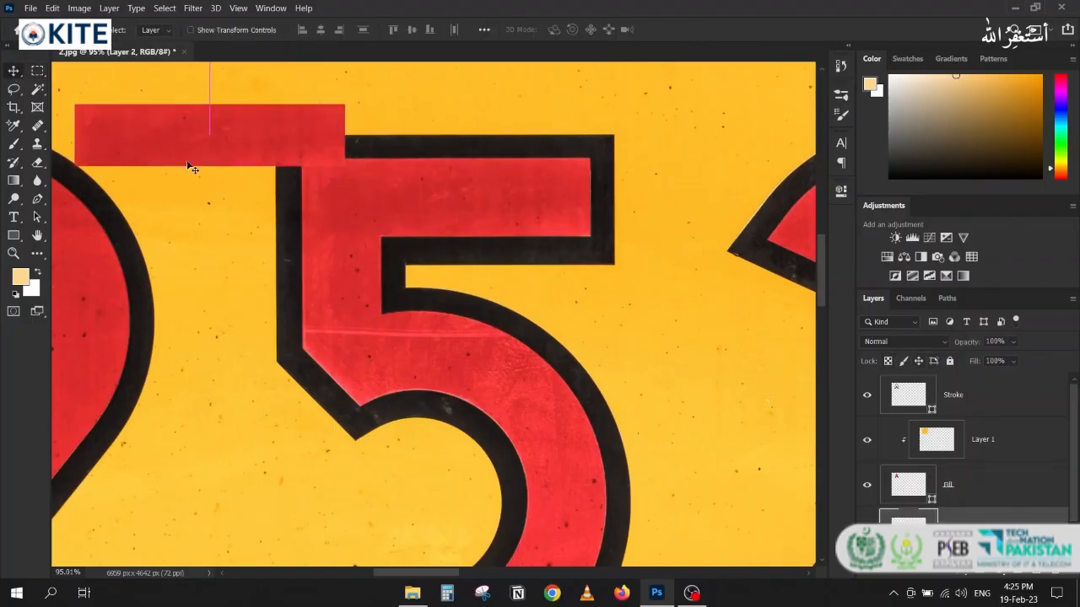
pyautogui.scroll(-3, 193, 168)
pyautogui.moveTo(178, 218); pyautogui.dragTo(402, 346)
pyautogui.scroll(-3, 403, 336)
pyautogui.moveTo(303, 372); pyautogui.dragTo(405, 397)
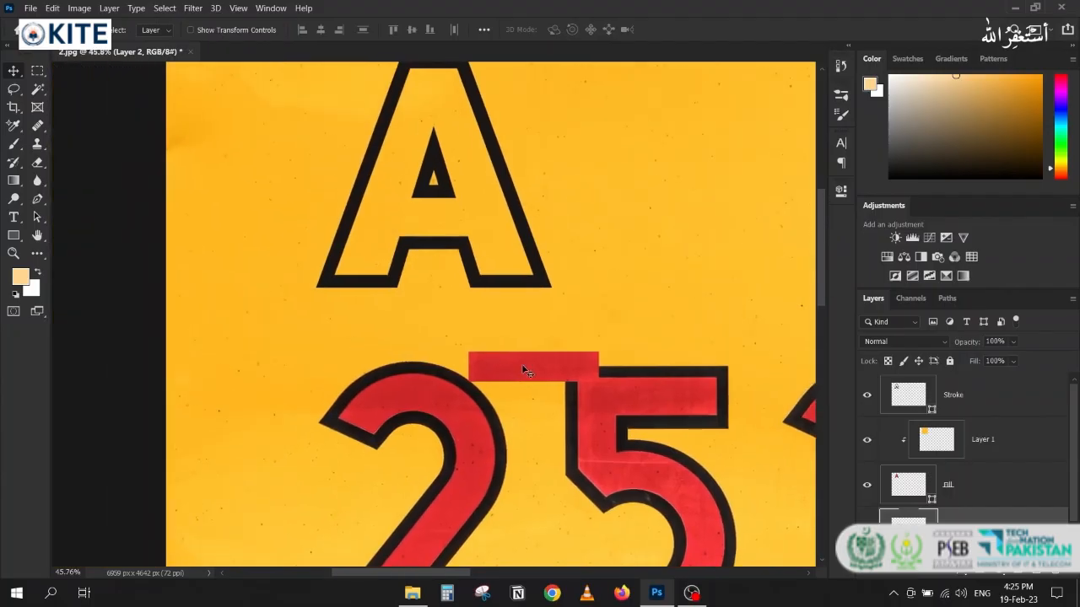
pyautogui.moveTo(522, 364); pyautogui.dragTo(582, 131)
pyautogui.scroll(4, 601, 124)
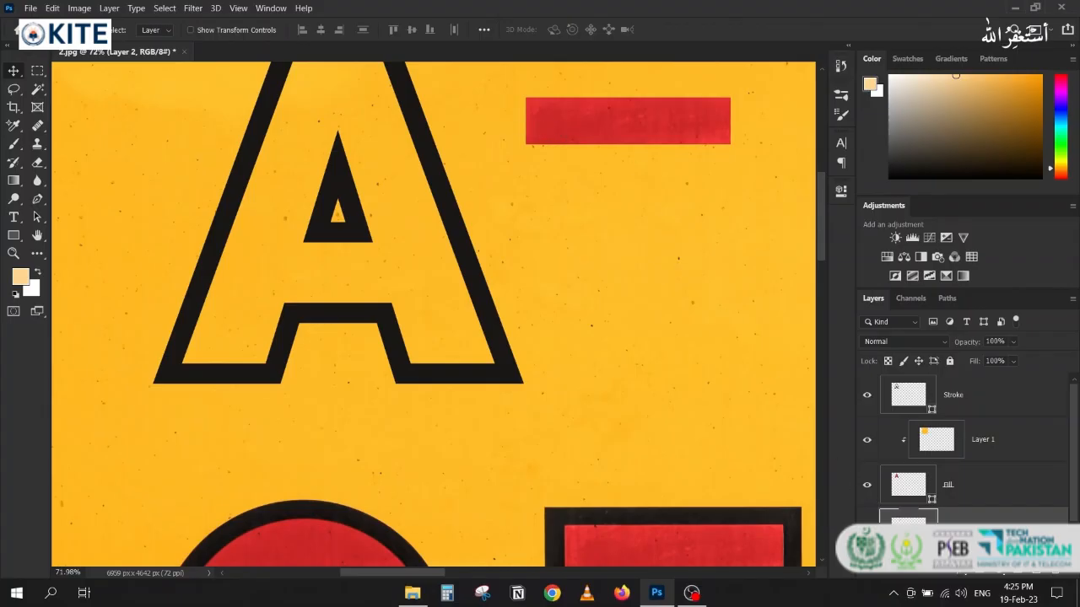
# - Load the red patch as a selection, apply the Average blur to it, deselect, and shift the patch slightly down
pyautogui.keyDown('ctrl'); pyautogui.click(908, 530); pyautogui.keyUp('ctrl')
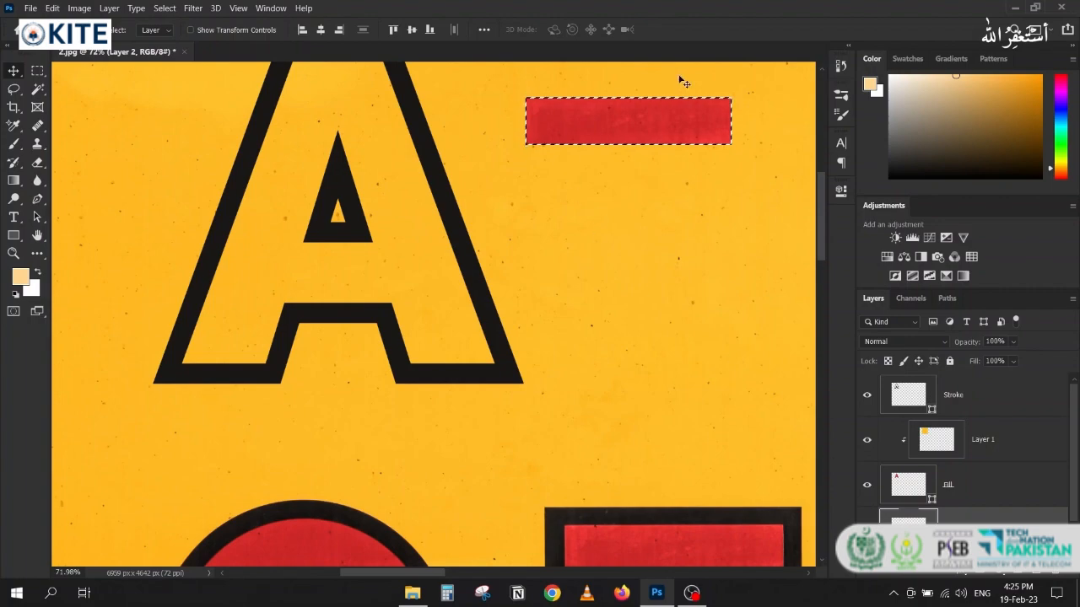
pyautogui.click(193, 8)
pyautogui.moveTo(337, 157)
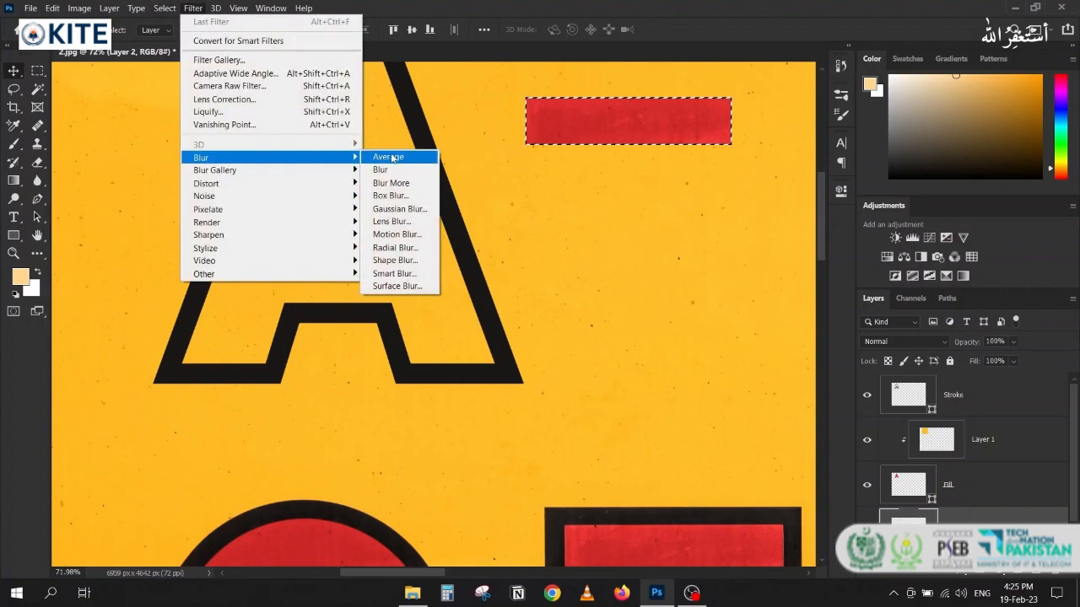
pyautogui.click(390, 158)
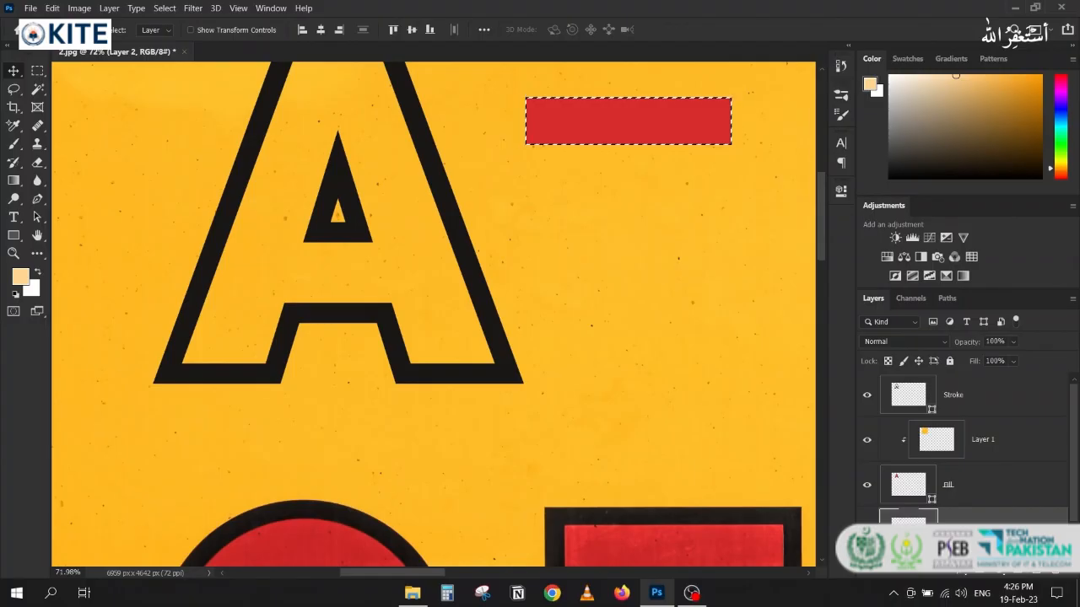
pyautogui.hotkey('ctrl', 'd')
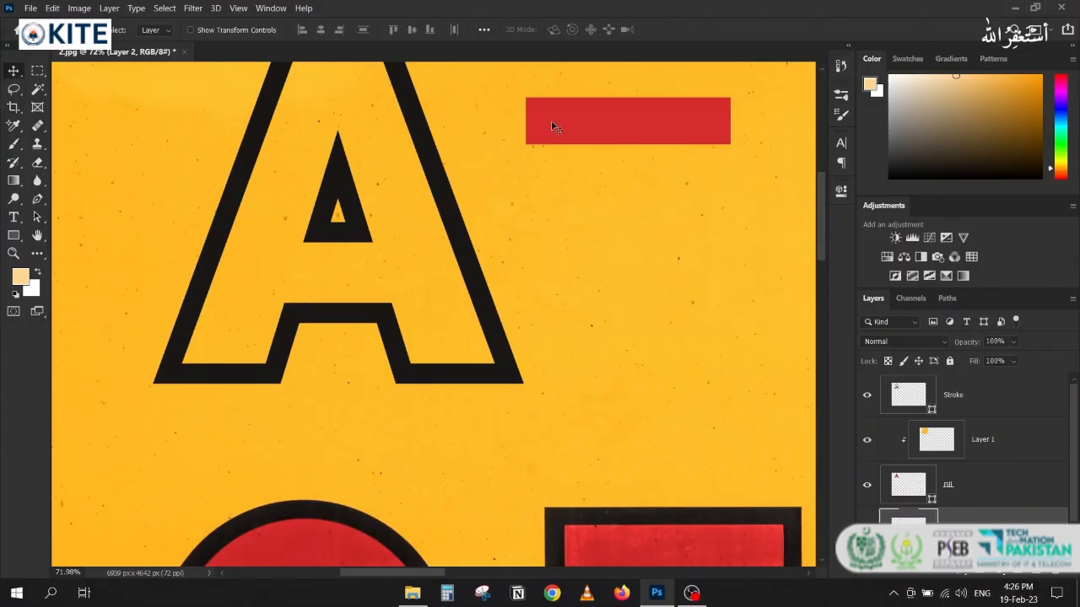
pyautogui.moveTo(553, 126); pyautogui.dragTo(558, 157)
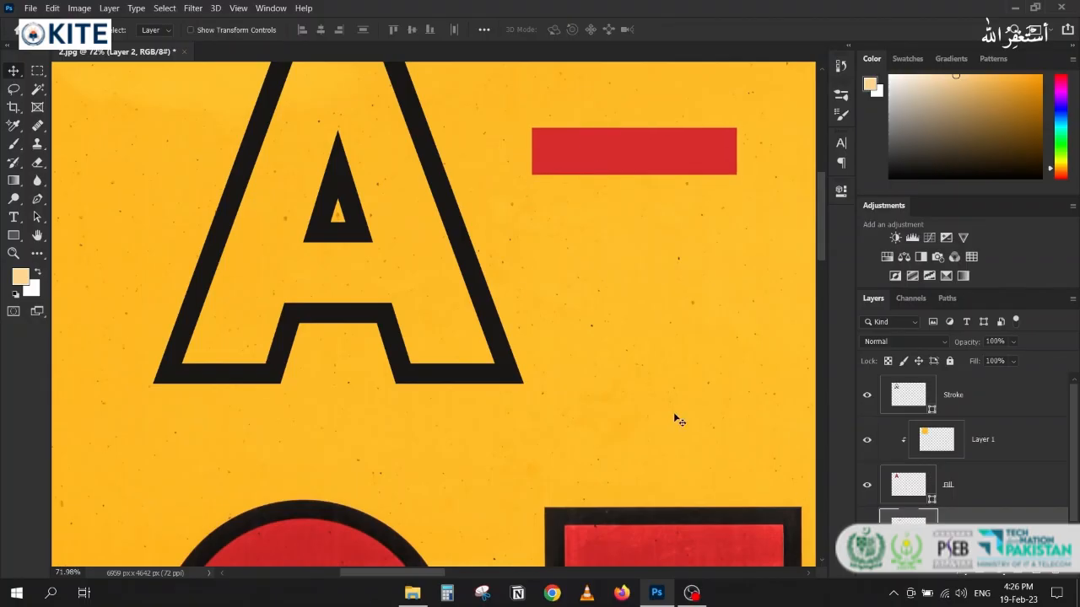
# - Place one color sampler on the averaged red patch and another on the yellow inside the A, keeping the Info panel clear of the patch
pyautogui.click(12, 128)
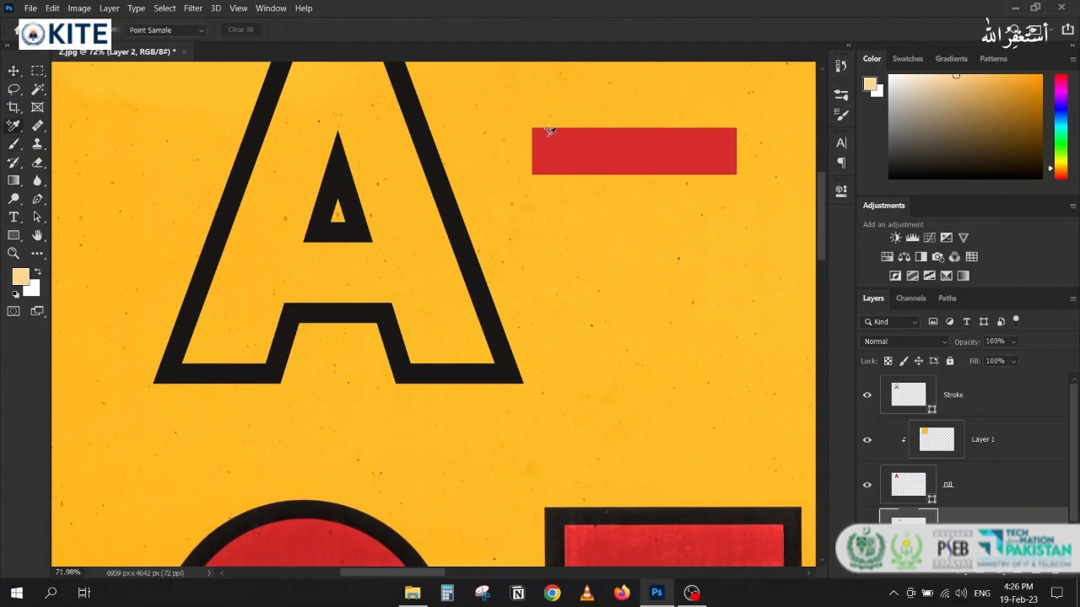
pyautogui.click(575, 140)
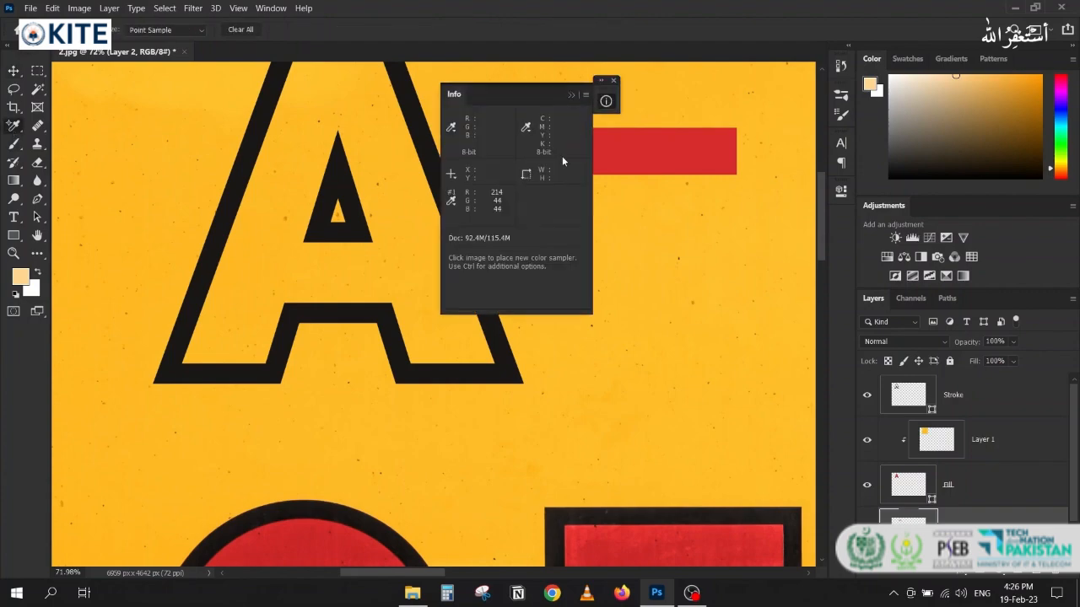
pyautogui.moveTo(509, 91); pyautogui.dragTo(126, 85)
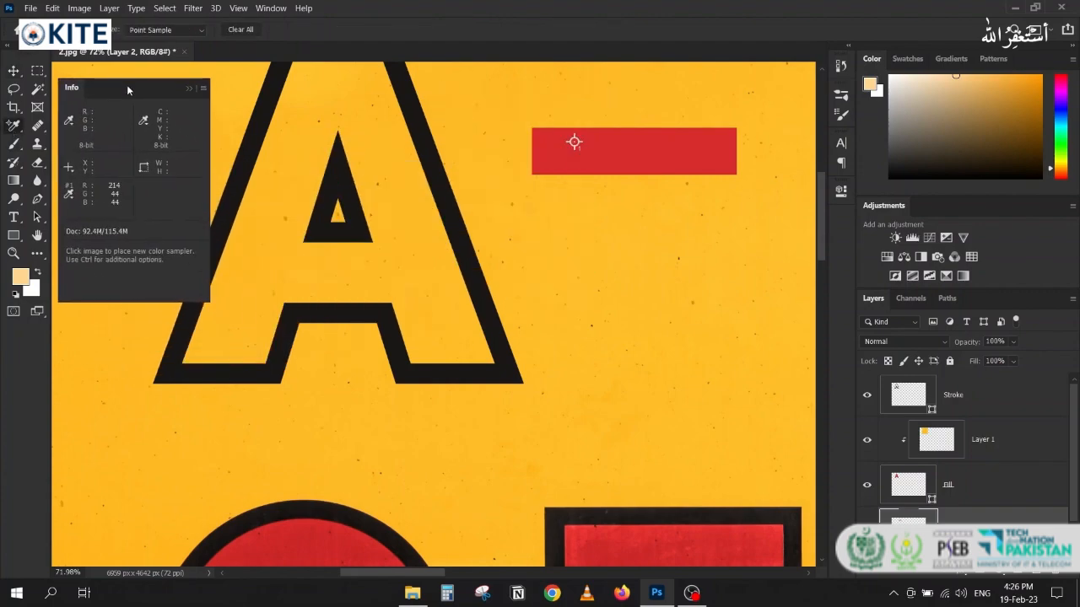
pyautogui.click(388, 130)
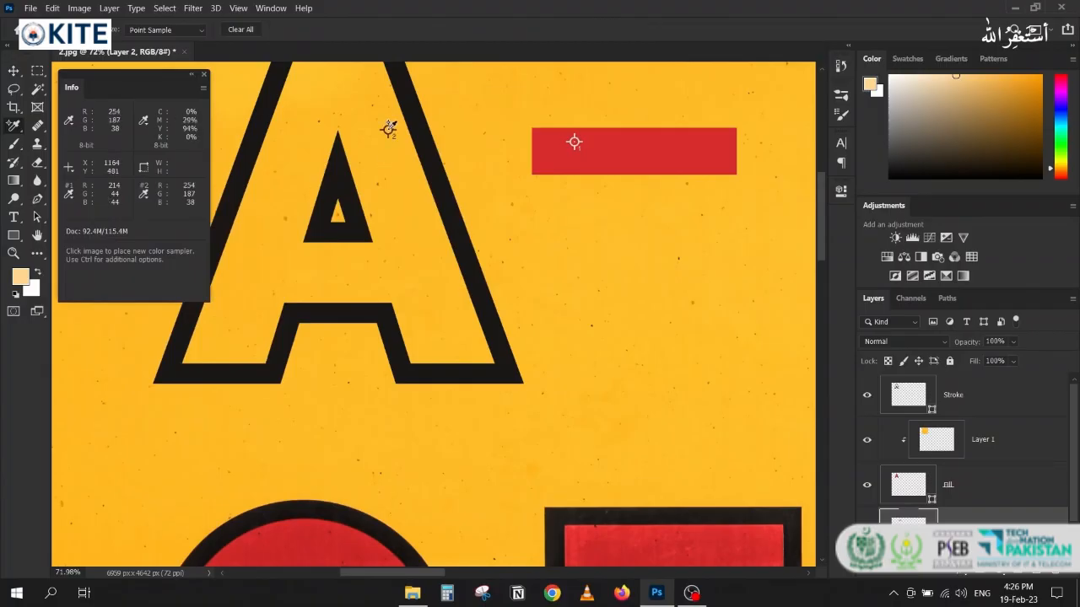
# - Switch the readouts of both color samplers to HSB Color, and clear all samplers
pyautogui.click(69, 194)
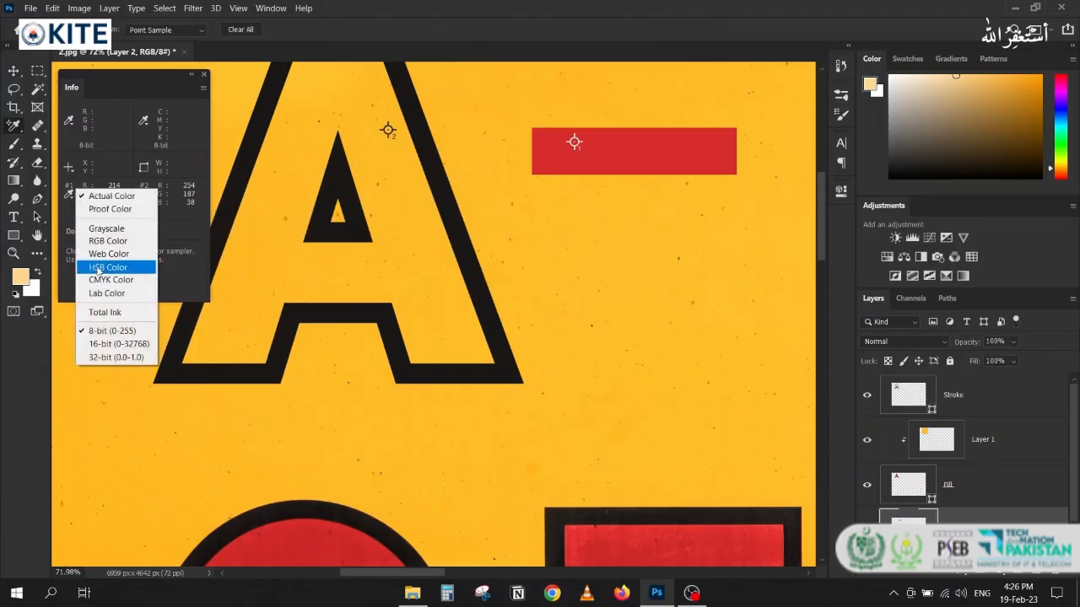
pyautogui.click(101, 266)
pyautogui.click(146, 199)
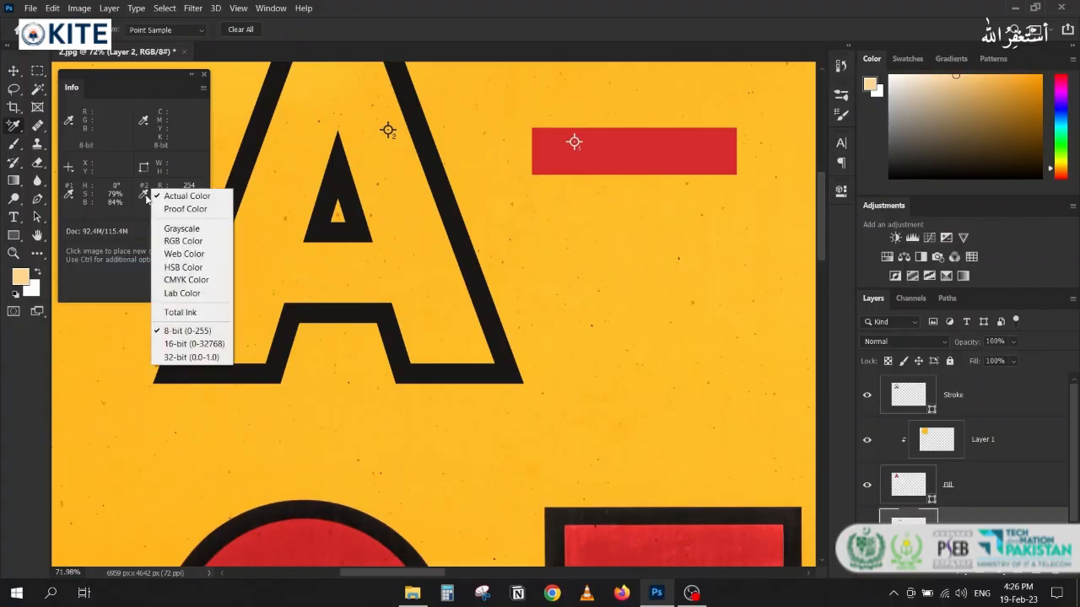
pyautogui.click(178, 268)
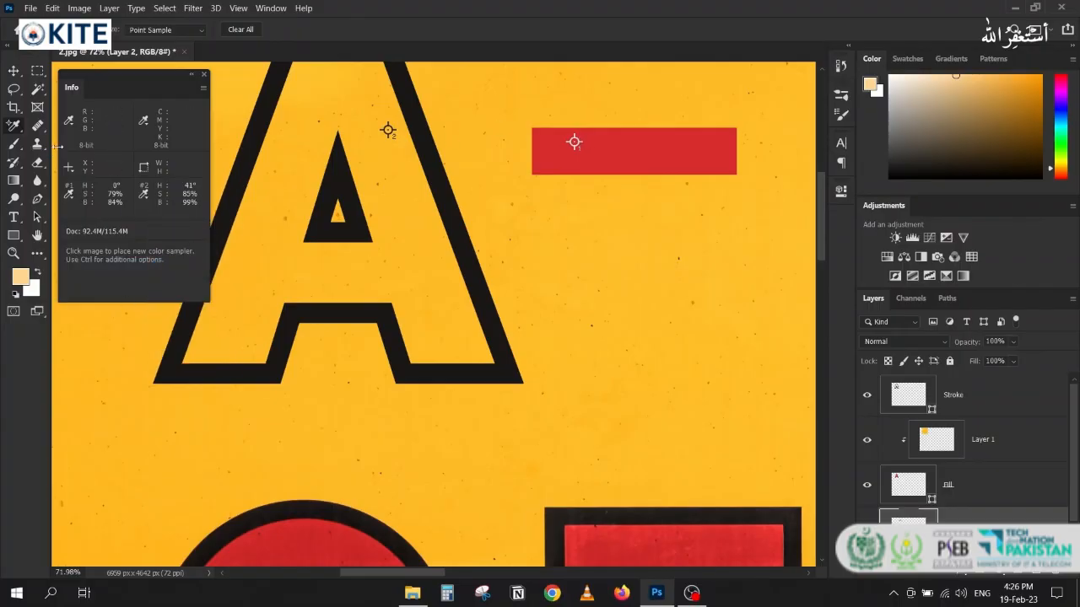
pyautogui.click(242, 30)
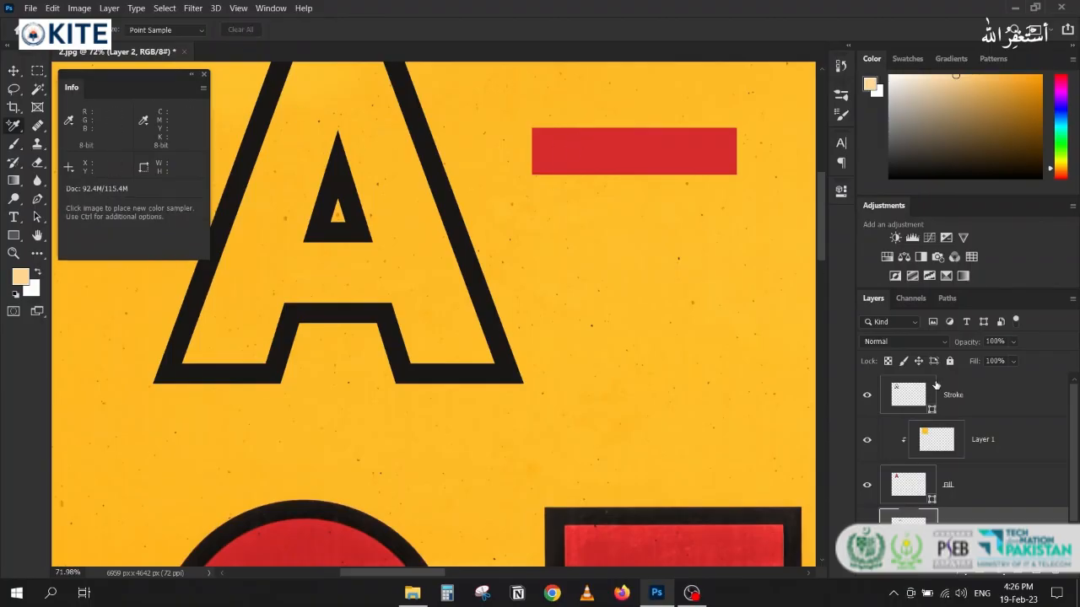
# - Place HSB Color samplers on the averaged red patch and on the yellow inside the A, and select Layer 1
pyautogui.scroll(-1, 970, 447)
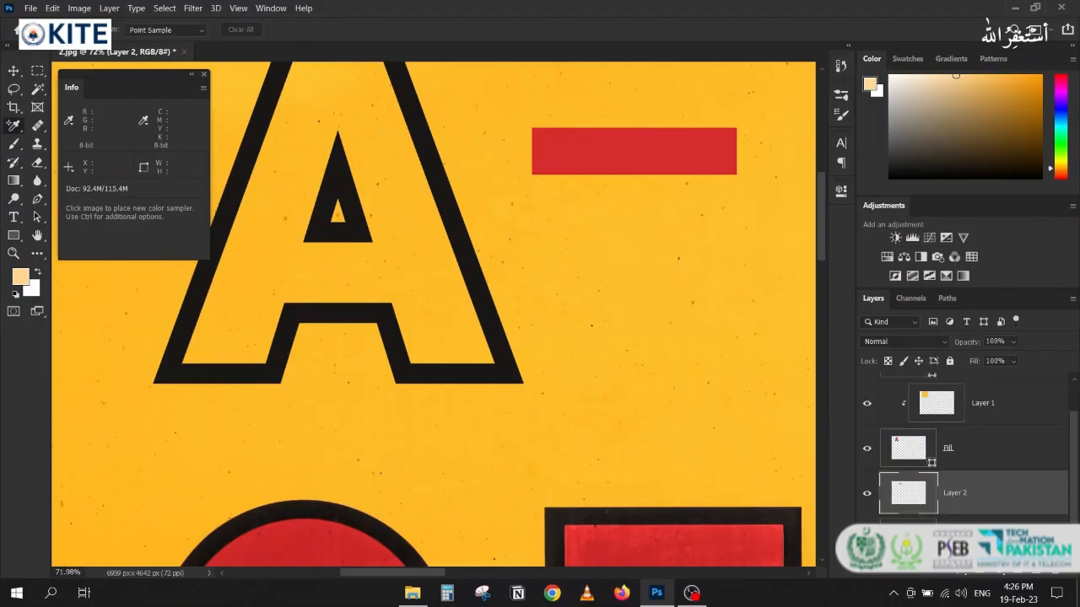
pyautogui.scroll(1, 970, 447)
pyautogui.click(586, 154)
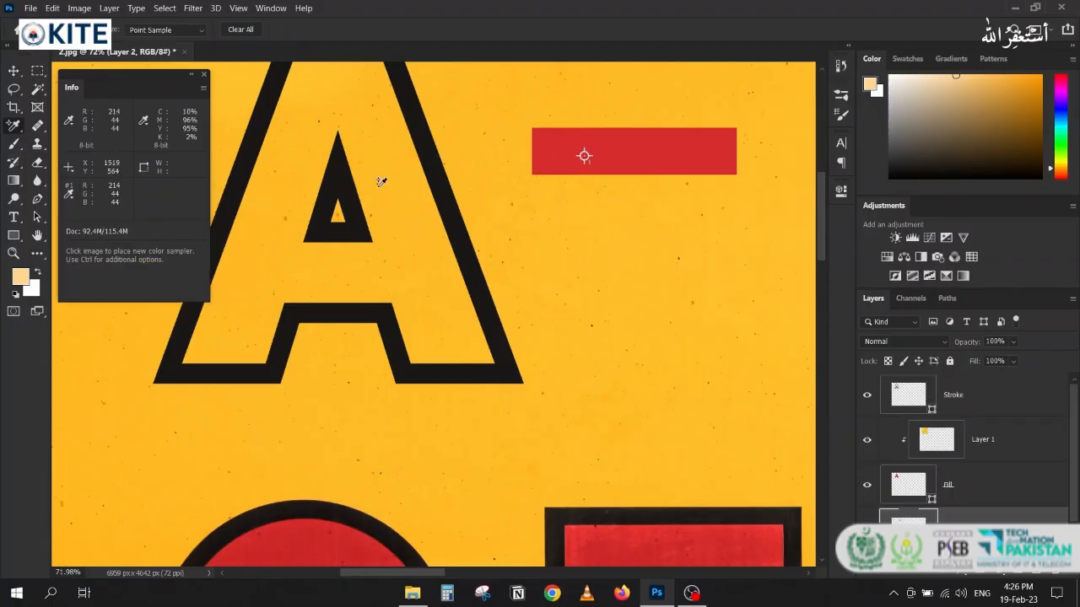
pyautogui.click(68, 194)
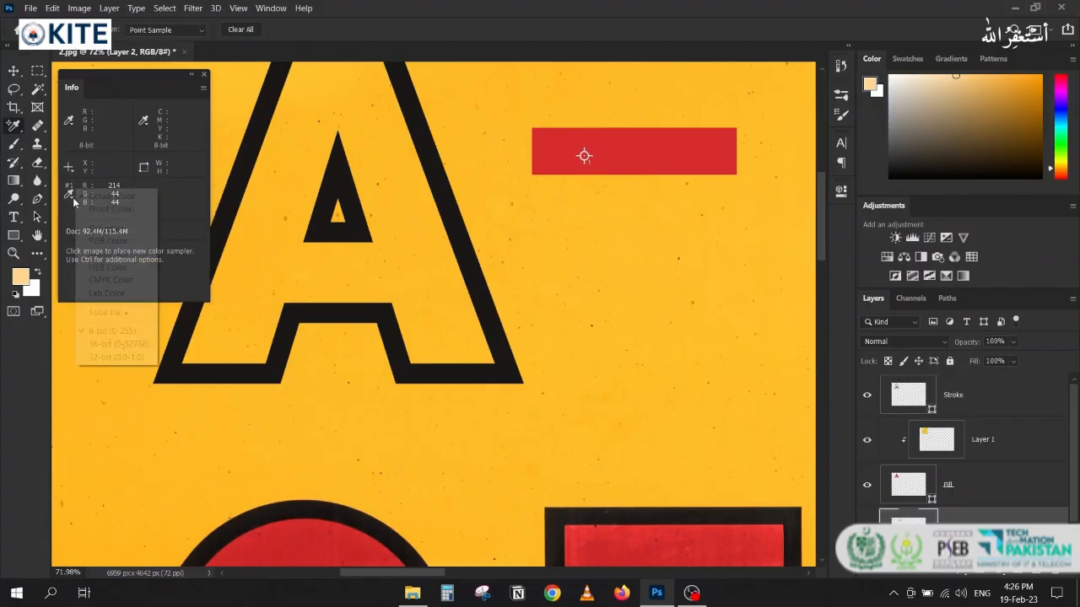
pyautogui.click(88, 267)
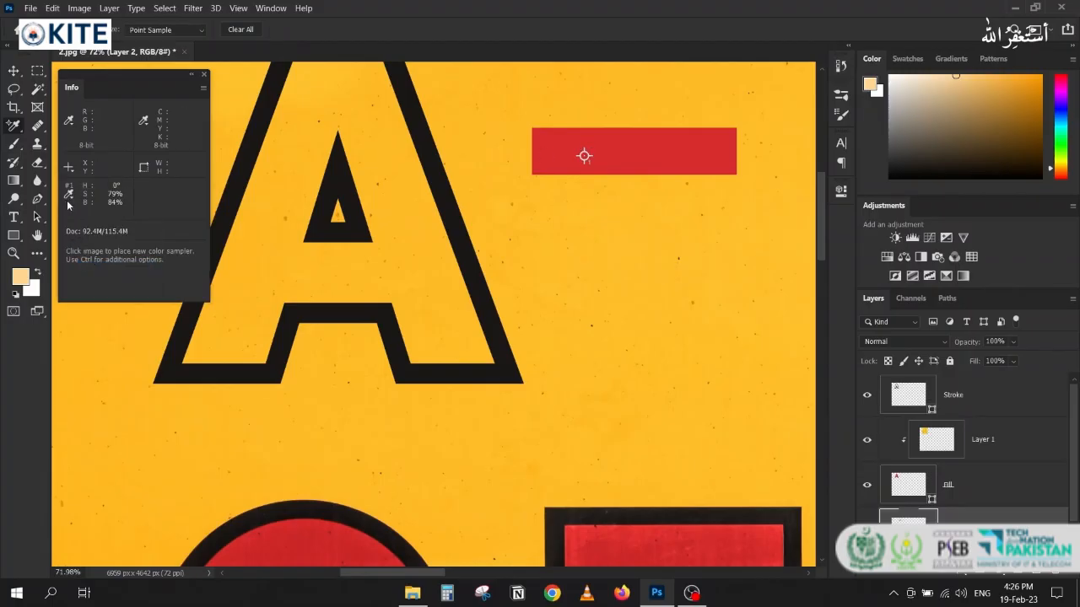
pyautogui.click(376, 128)
pyautogui.click(147, 194)
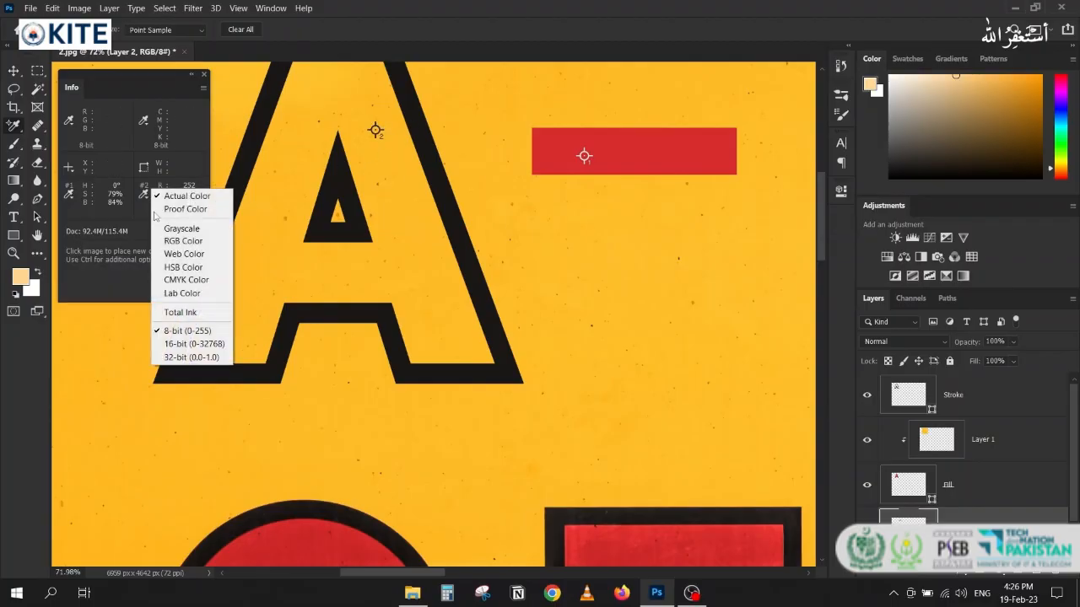
pyautogui.click(173, 268)
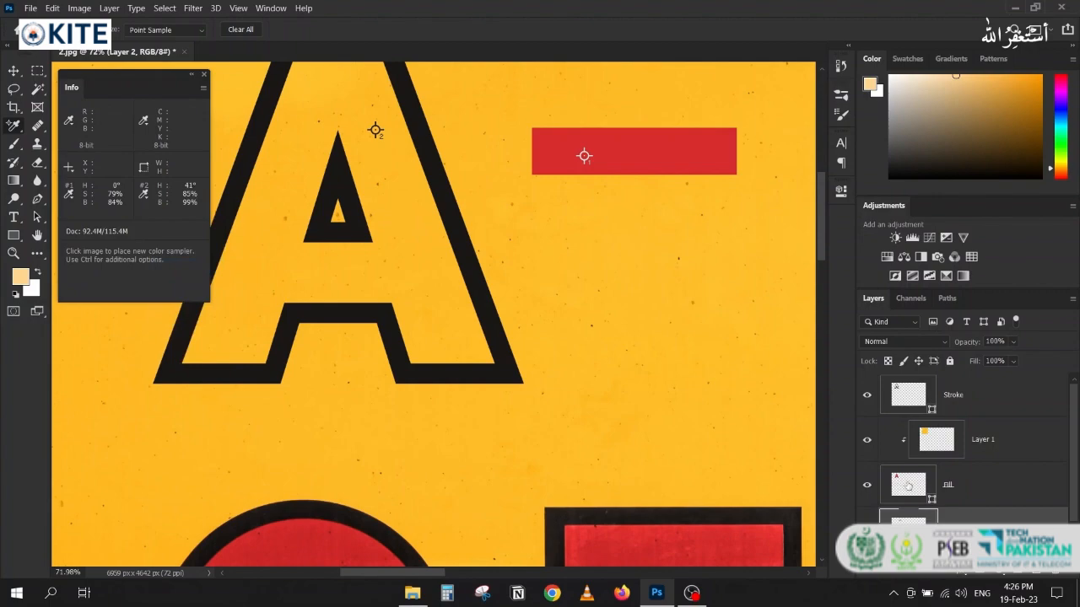
pyautogui.click(945, 447)
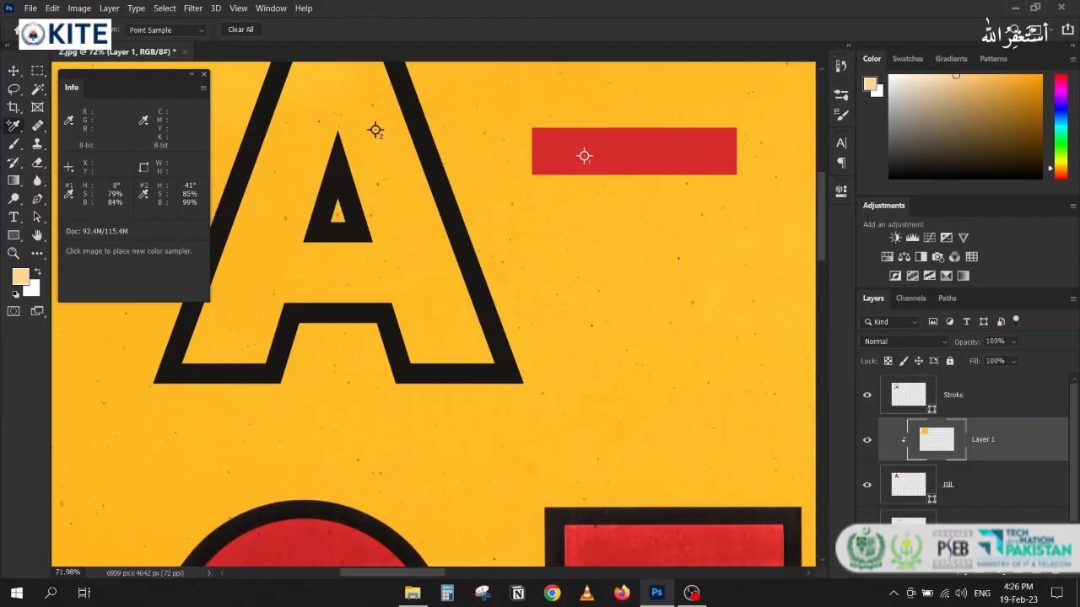
pyautogui.hotkey('ctrl', 'u')
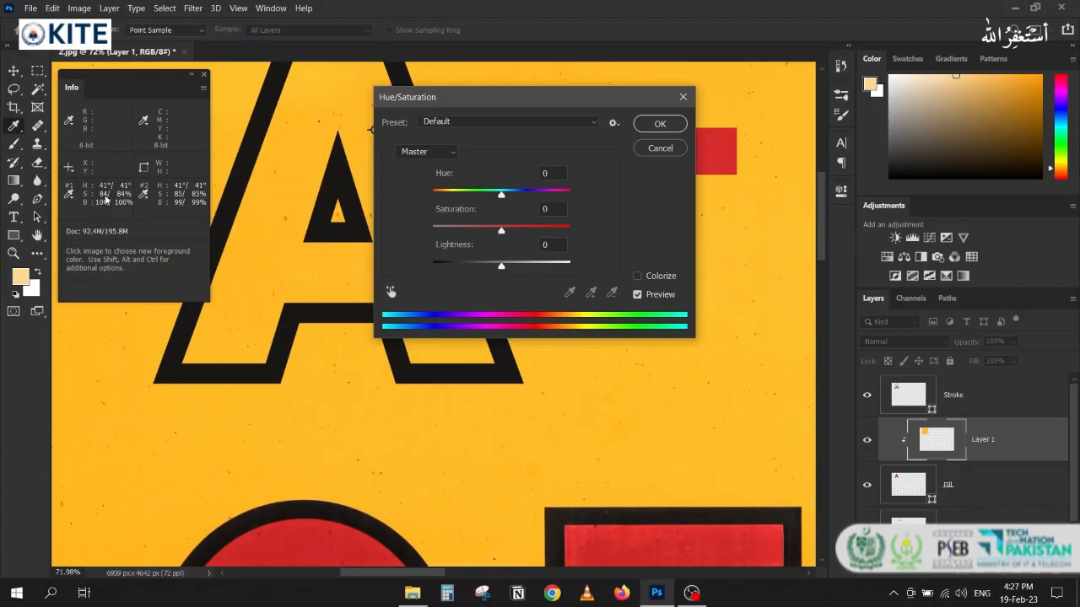
pyautogui.moveTo(469, 97); pyautogui.dragTo(476, 101)
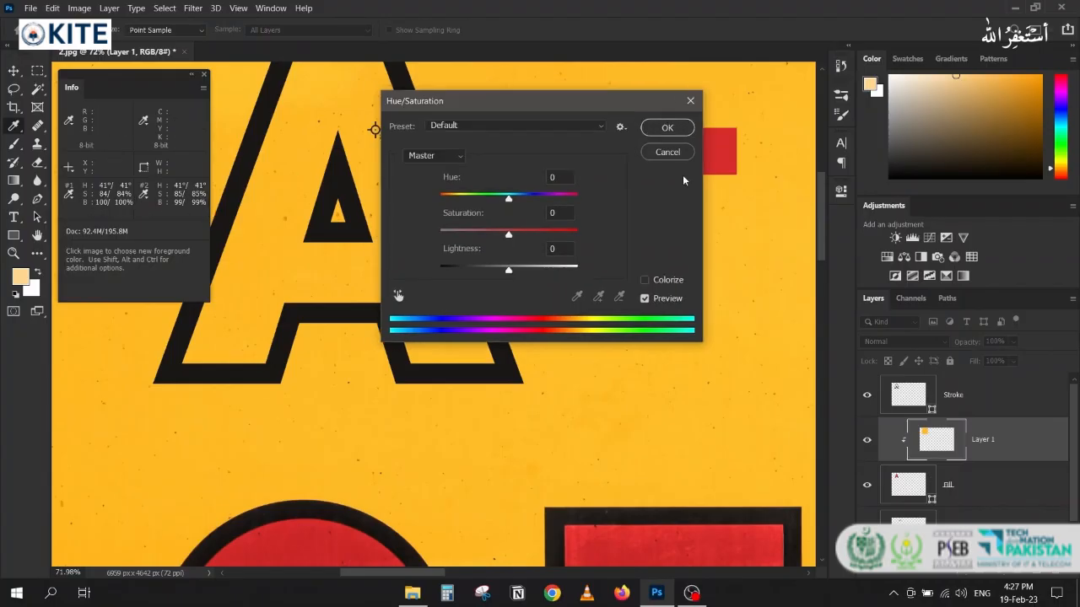
pyautogui.click(672, 159)
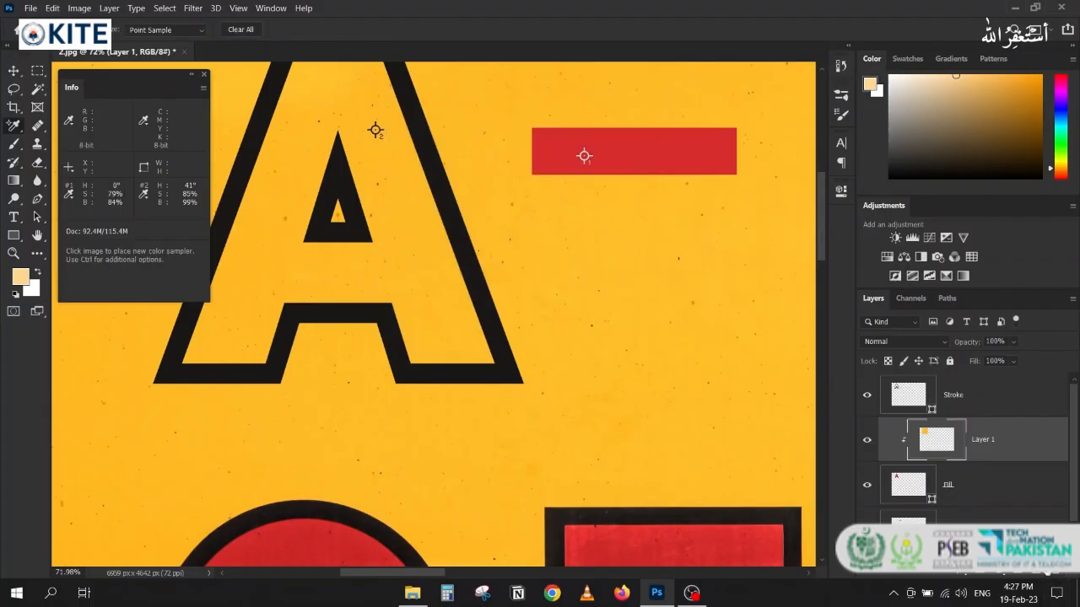
# - Add a clipped Hue/Saturation adjustment layer above Layer 1 and set its Hue to -41
pyautogui.click(1001, 575)
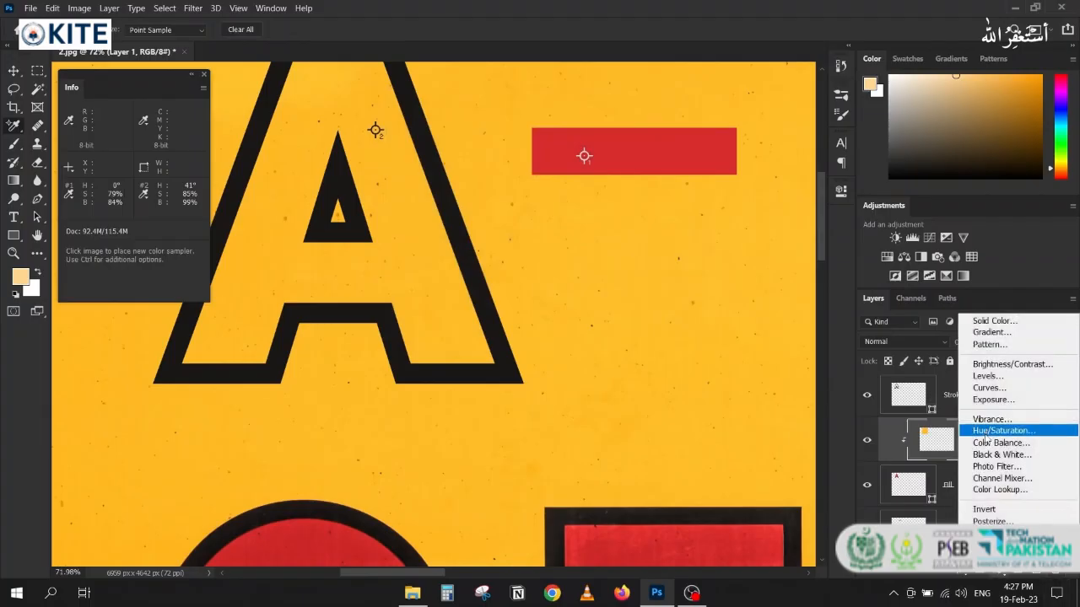
pyautogui.click(985, 431)
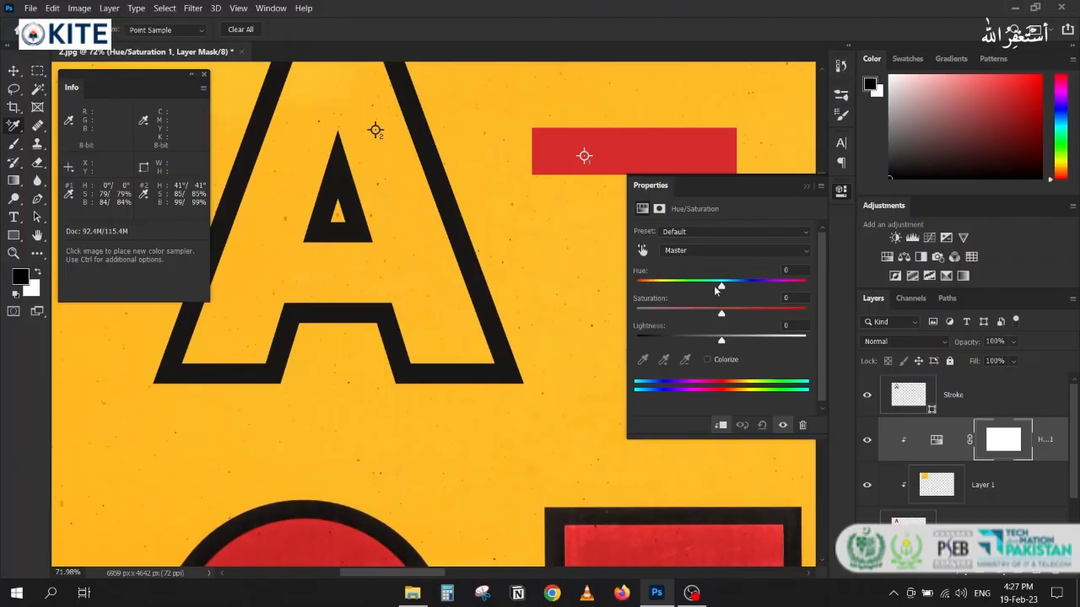
pyautogui.moveTo(721, 288); pyautogui.dragTo(693, 287)
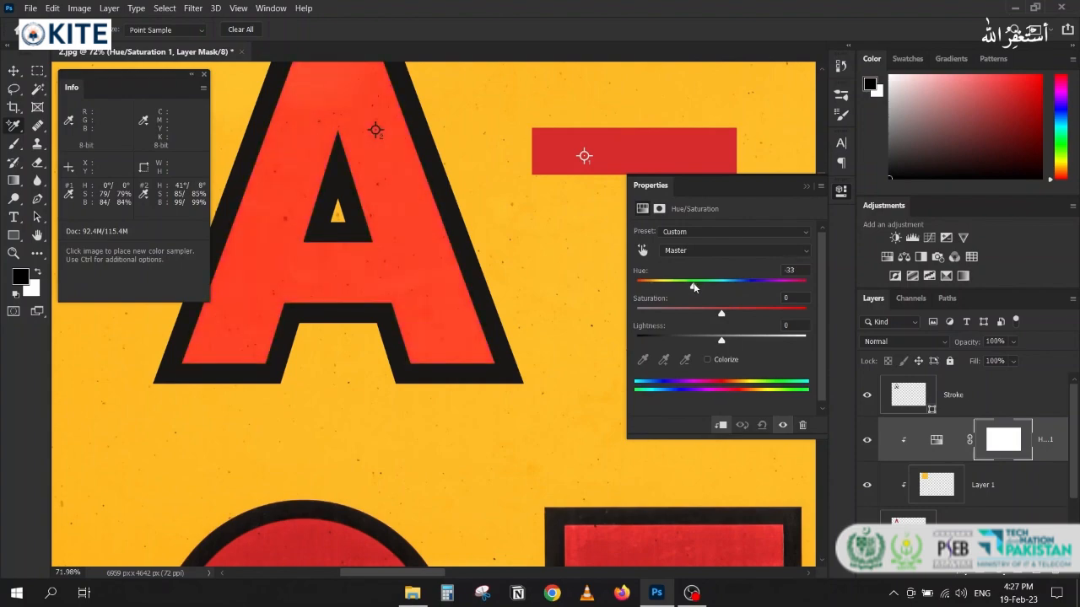
pyautogui.click(798, 270)
pyautogui.press('Down')
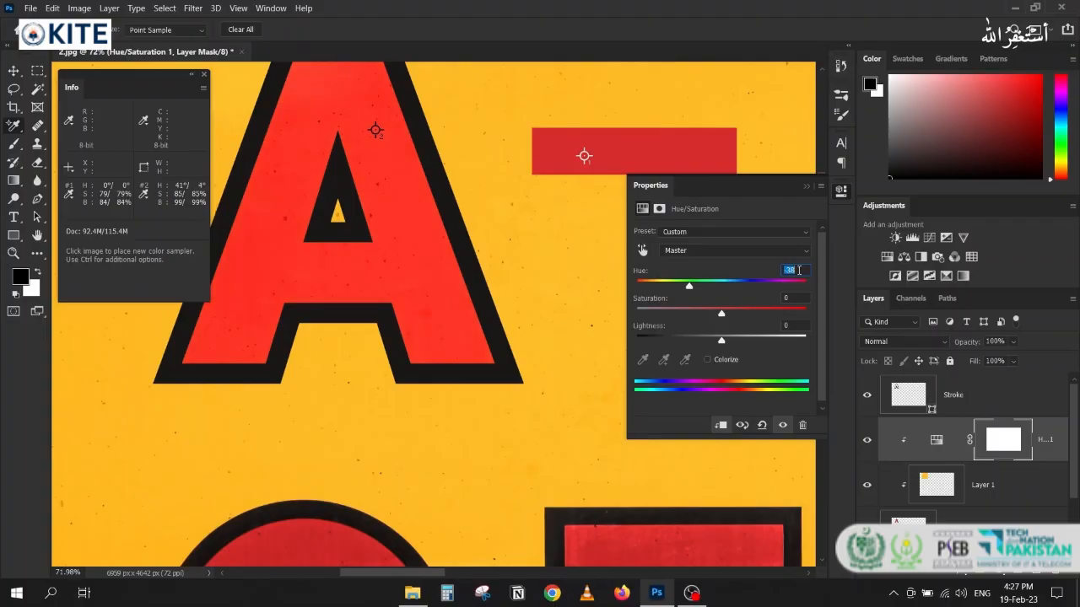
pyautogui.press('Down')
pyautogui.press('Down')
pyautogui.press('Down')
pyautogui.press('Down')
pyautogui.press('Down')
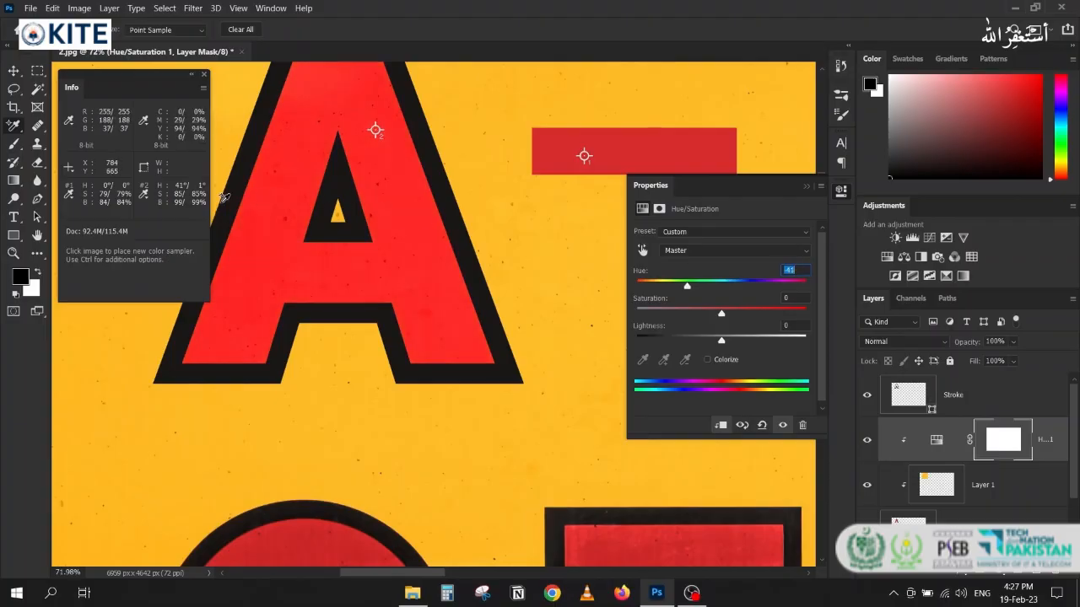
pyautogui.press('Down')
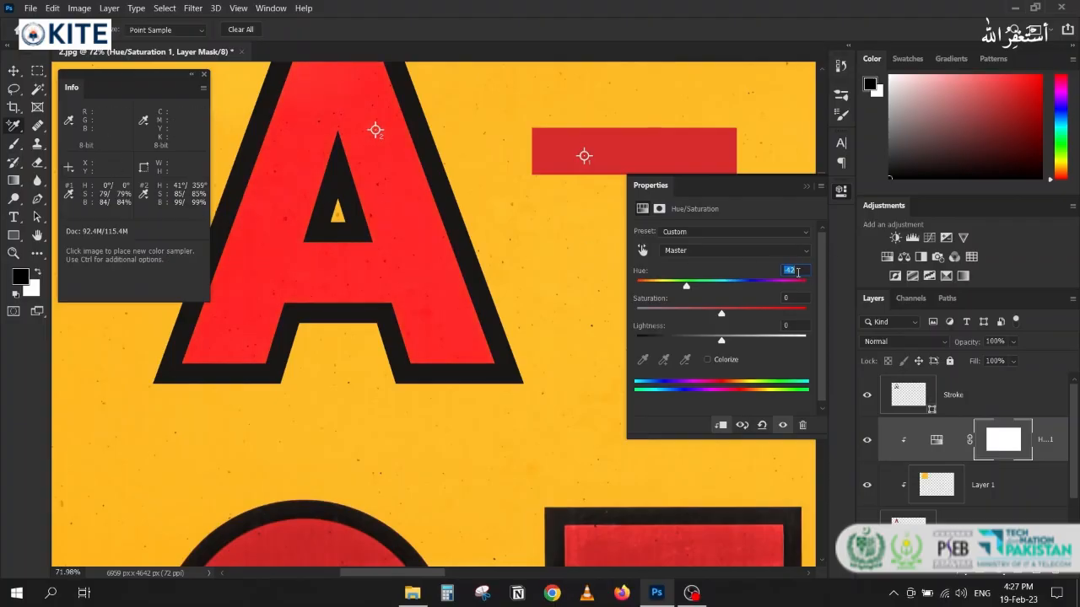
pyautogui.press('Up')
pyautogui.press('Up')
# - Set the Saturation of the Hue/Saturation adjustment to -14
pyautogui.click(793, 298)
pyautogui.press('Down')
pyautogui.press('Down')
pyautogui.press('Down')
pyautogui.press('Down')
pyautogui.press('Down')
pyautogui.write('-10')
pyautogui.press('Down')
pyautogui.press('Down')
pyautogui.press('Down')
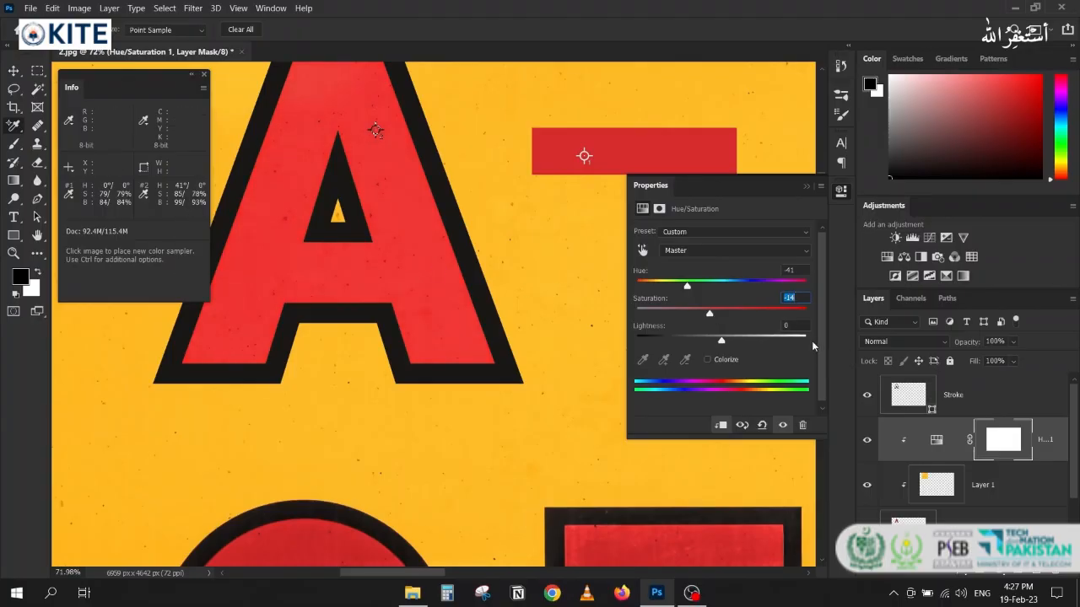
# - Set the adjustment's Lightness to about -10, lower its Hue by one more degree, and collapse its properties
pyautogui.click(796, 326)
pyautogui.press('Down')
pyautogui.press('Down')
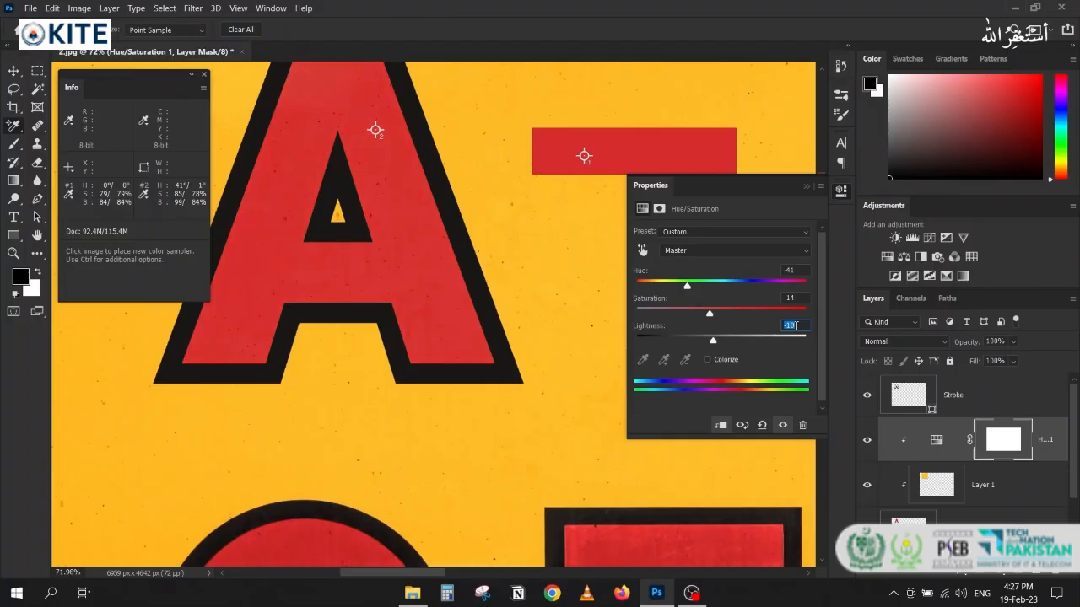
pyautogui.press('Up')
pyautogui.click(798, 269)
pyautogui.press('Down')
pyautogui.click(803, 187)
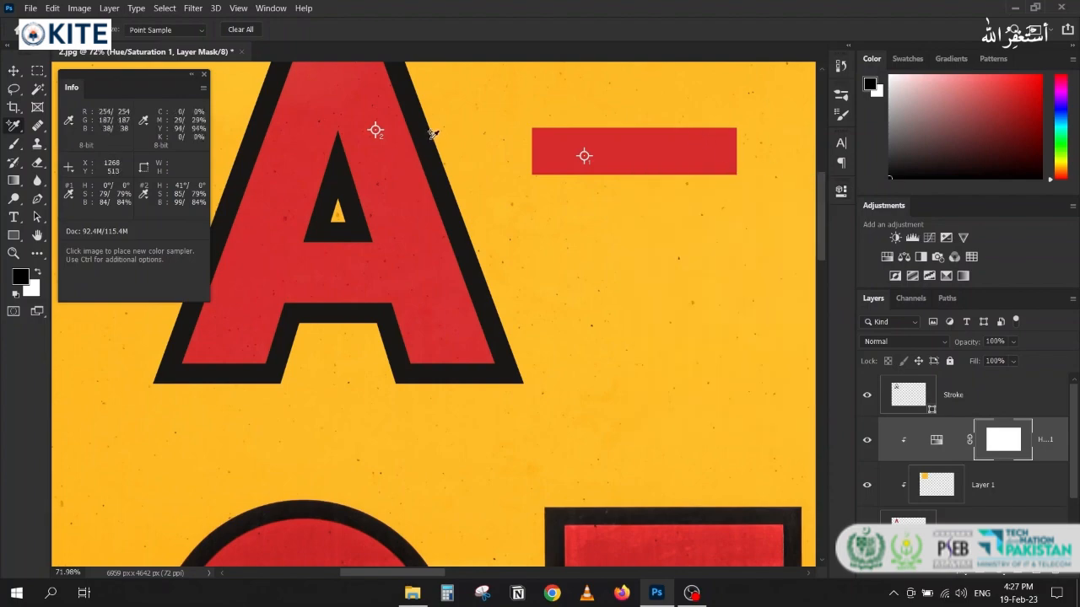
# - Clear the color samplers, close the Info panel, and delete the layer holding the averaged red patch
pyautogui.click(240, 29)
pyautogui.click(203, 74)
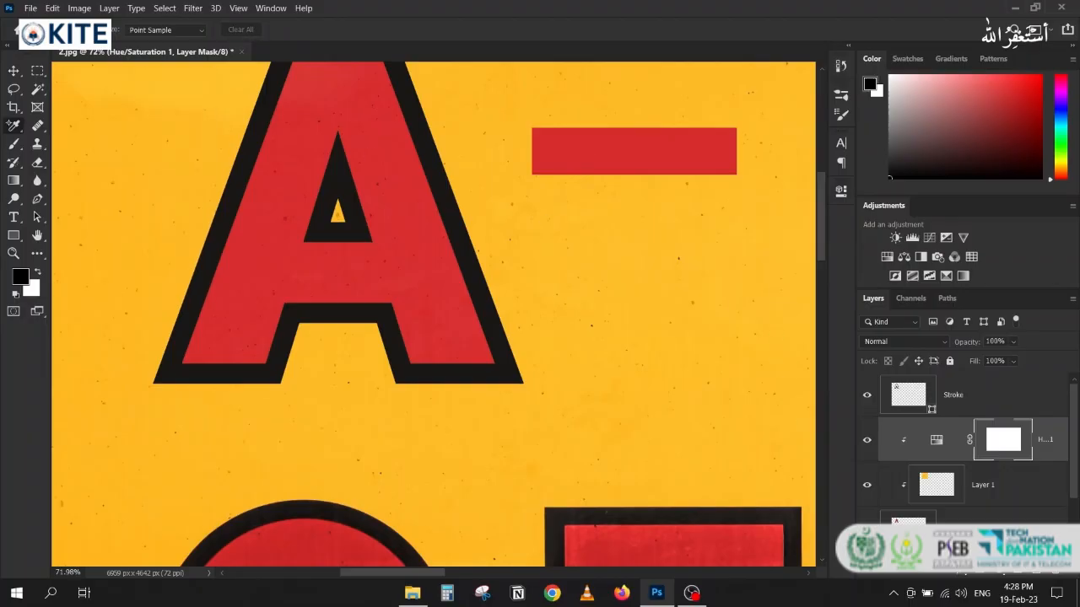
pyautogui.click(965, 530)
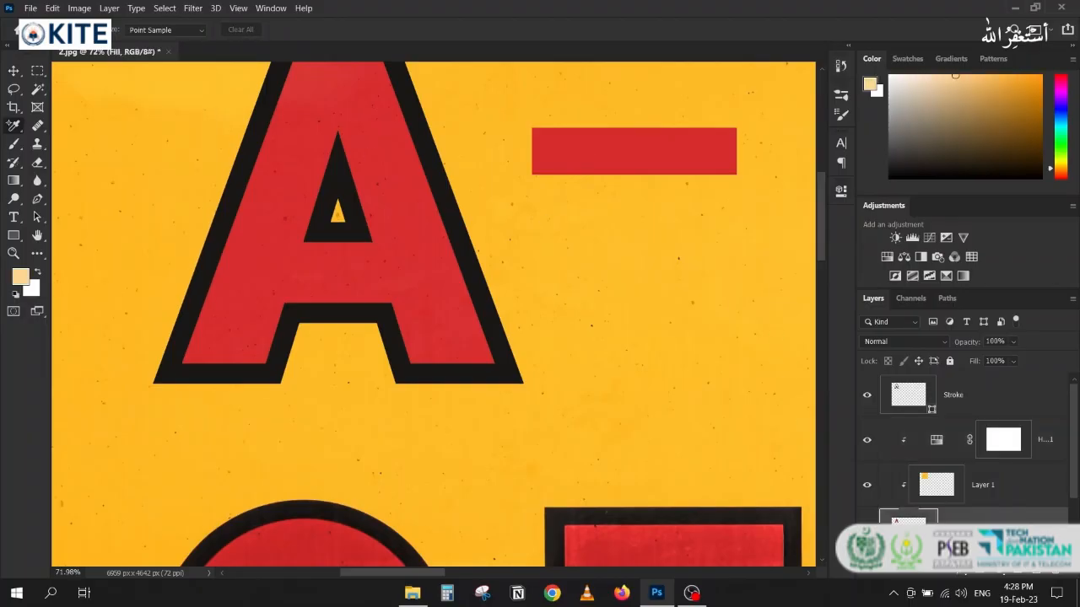
pyautogui.scroll(-3, 920, 510)
pyautogui.click(899, 492)
pyautogui.press('Delete')
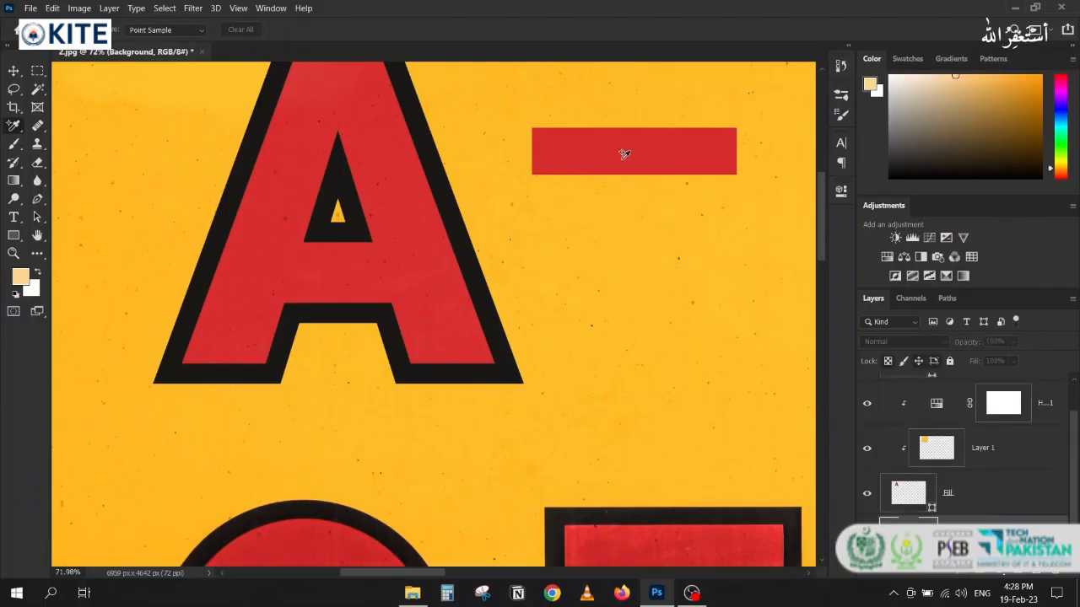
# - Group the Hue/Saturation adjustment, Layer 1 and the Fill layer, and name the group Fill
pyautogui.press('v')
pyautogui.scroll(-5, 242, 218)
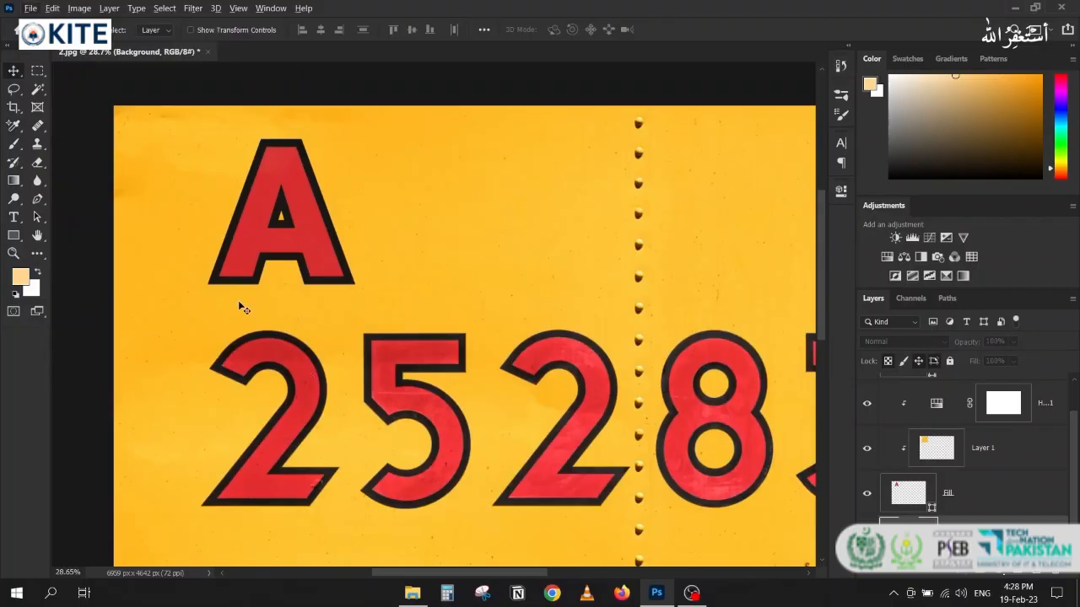
pyautogui.scroll(6, 240, 300)
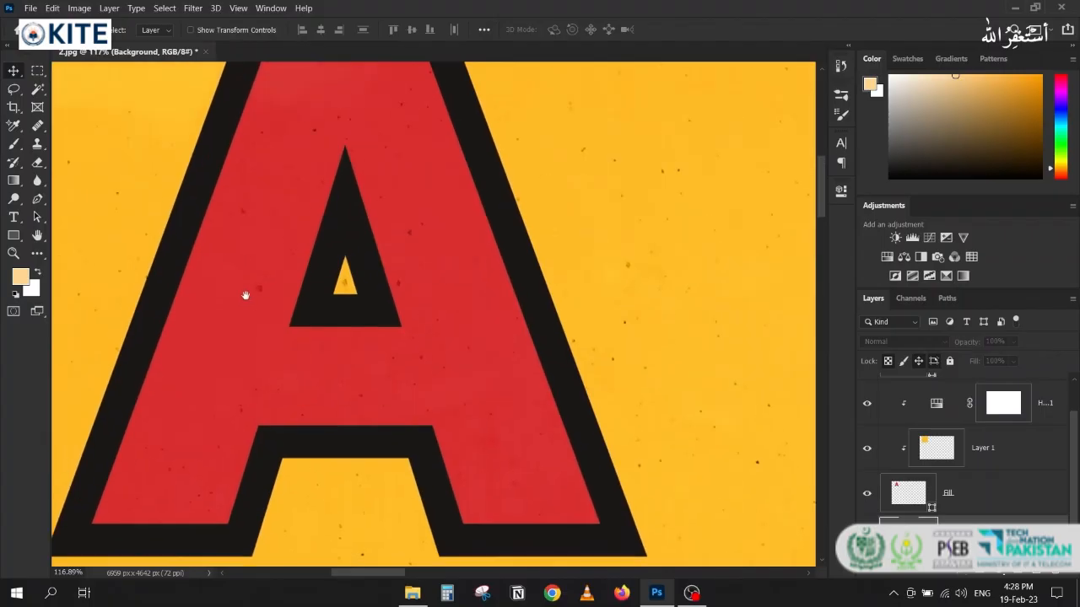
pyautogui.scroll(-3, 429, 152)
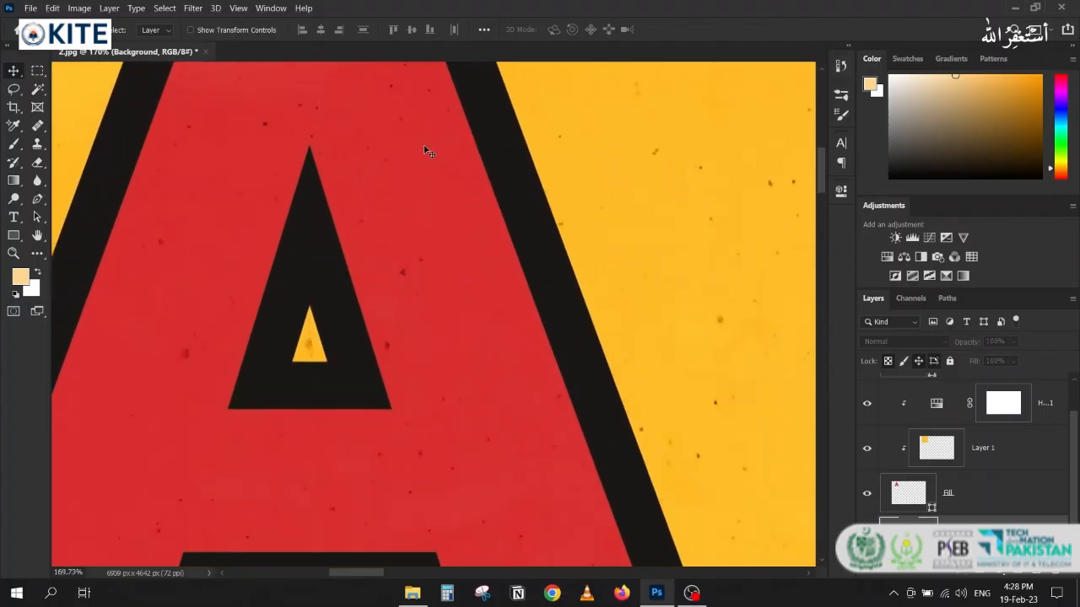
pyautogui.moveTo(179, 267); pyautogui.dragTo(151, 269)
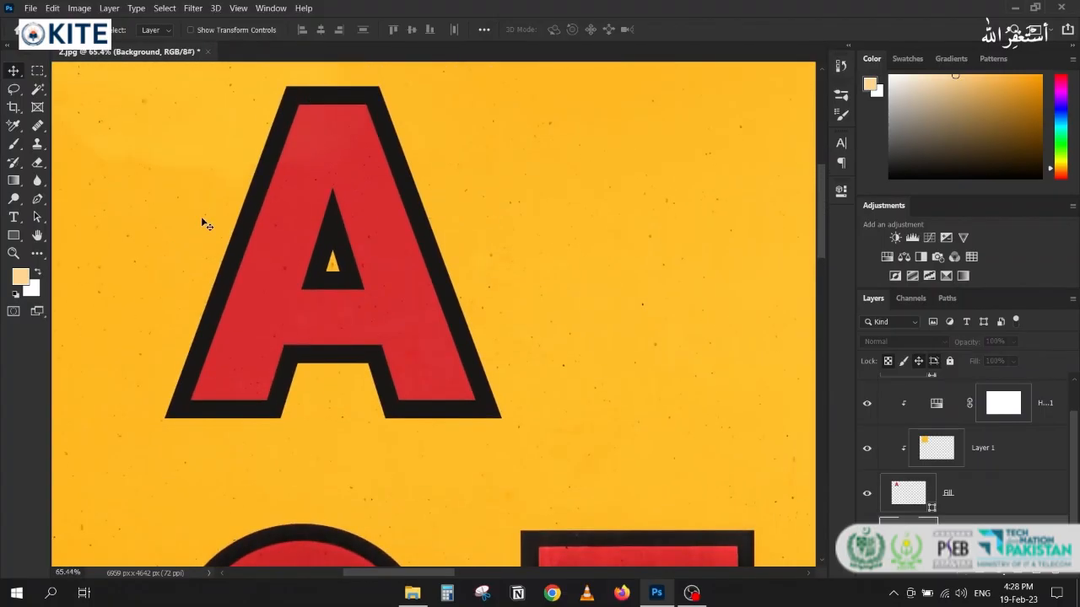
pyautogui.scroll(1, 938, 461)
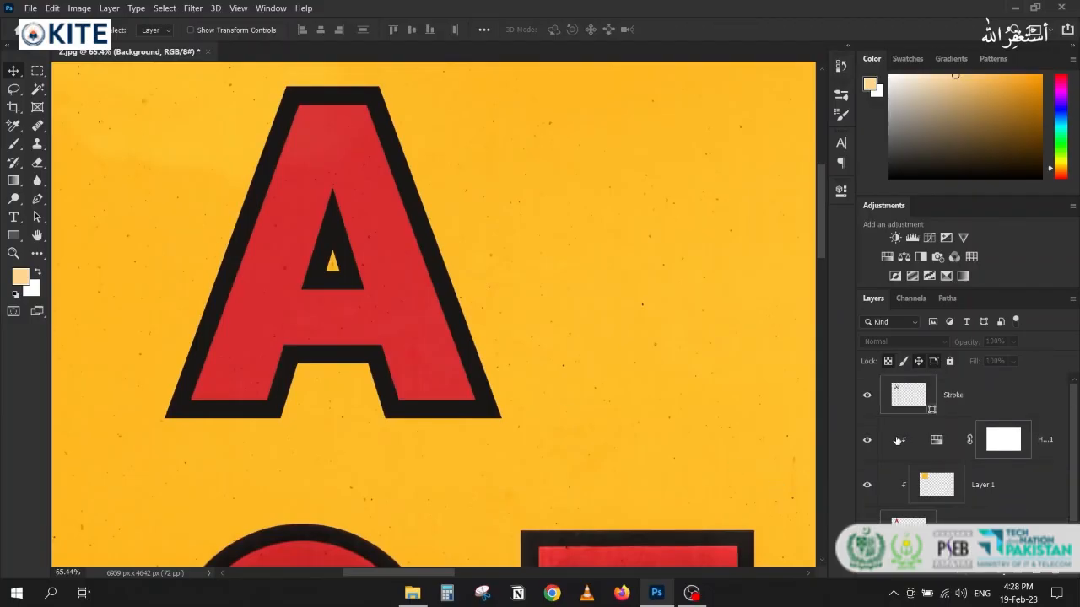
pyautogui.click(928, 444)
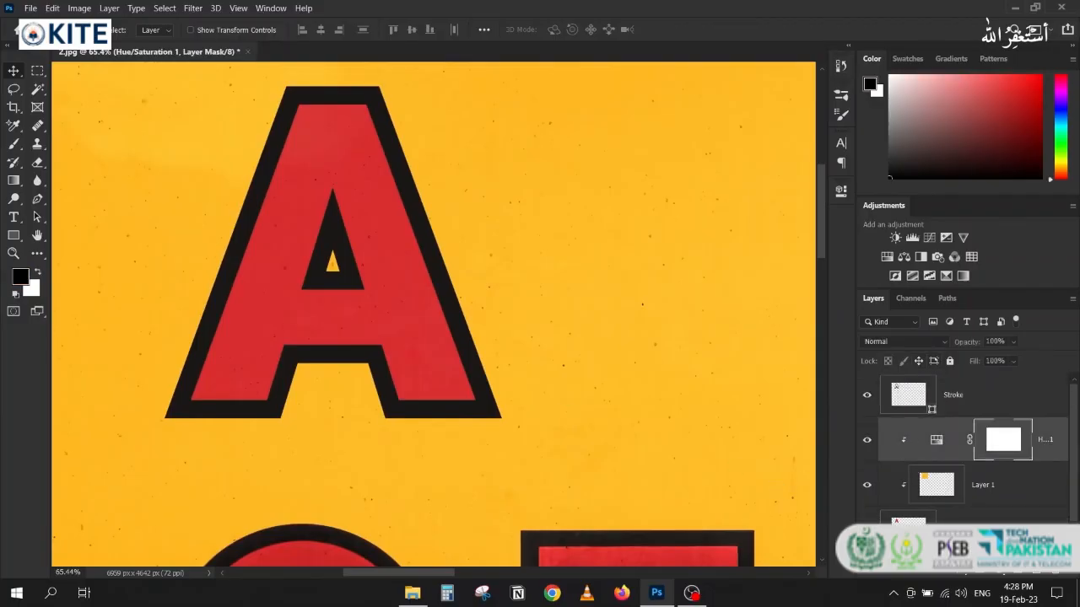
pyautogui.keyDown('shift'); pyautogui.click(948, 533); pyautogui.keyUp('shift')
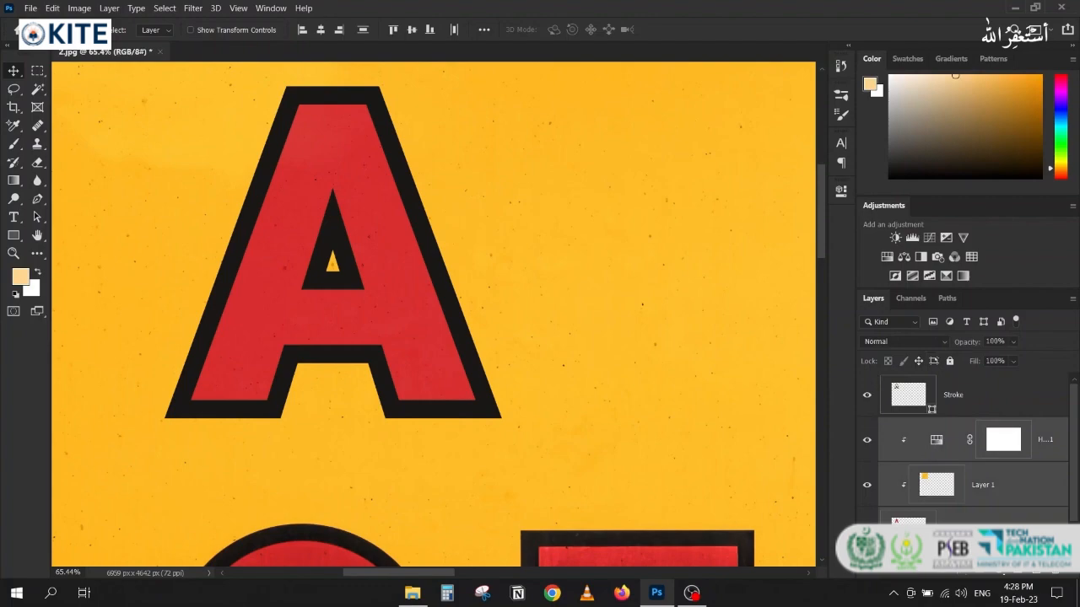
pyautogui.hotkey('ctrl', 'g')
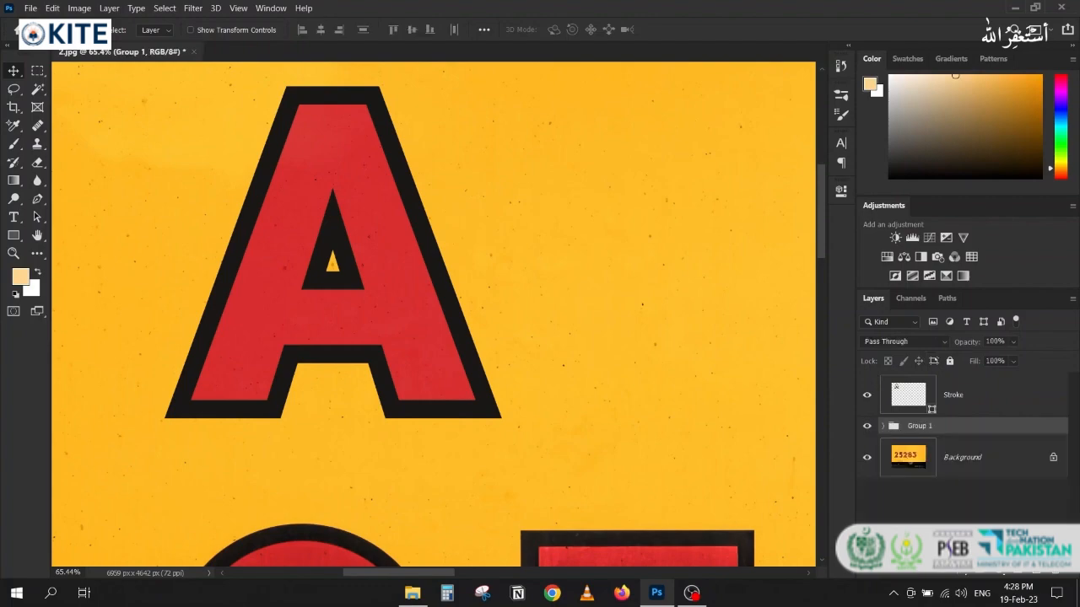
pyautogui.doubleClick(920, 425)
pyautogui.write('Fill')
pyautogui.press('Return')
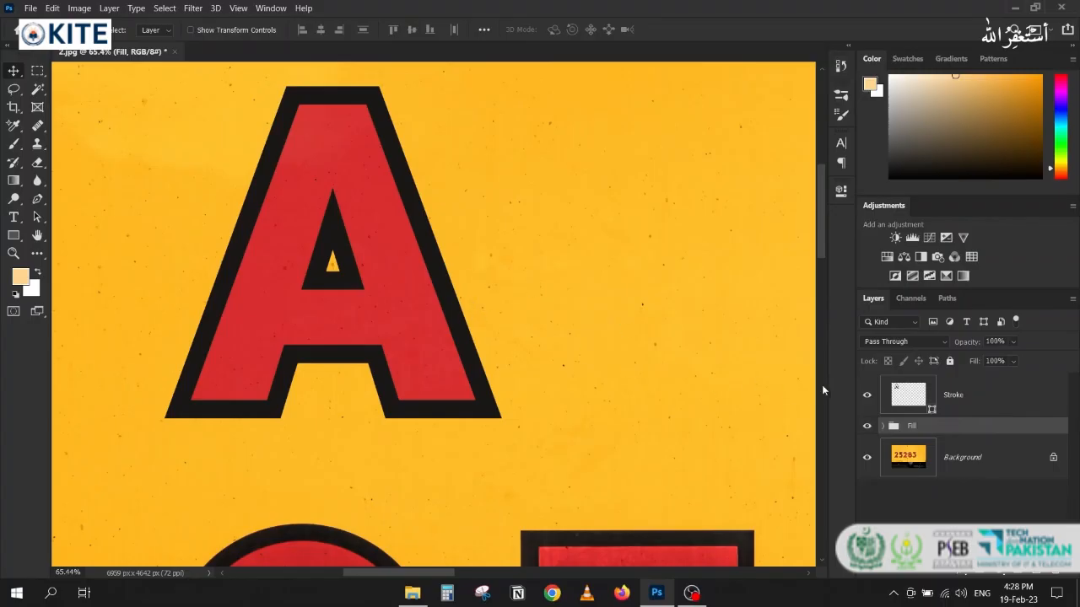
# - Load the outline of Layer 1 in the Fill group as a selection, and collapse the group
pyautogui.click(895, 393)
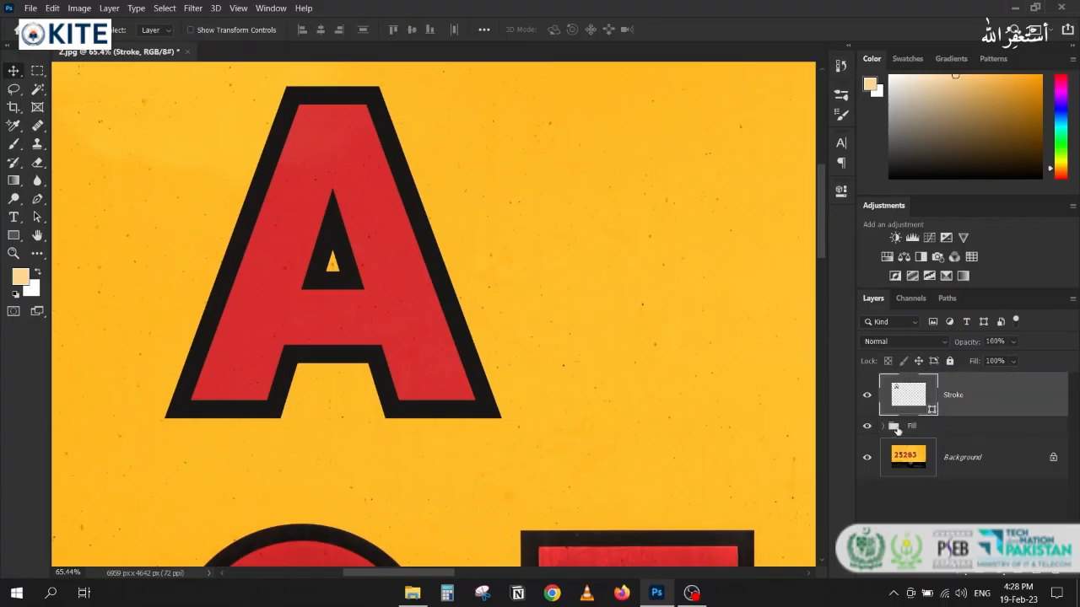
pyautogui.click(904, 463)
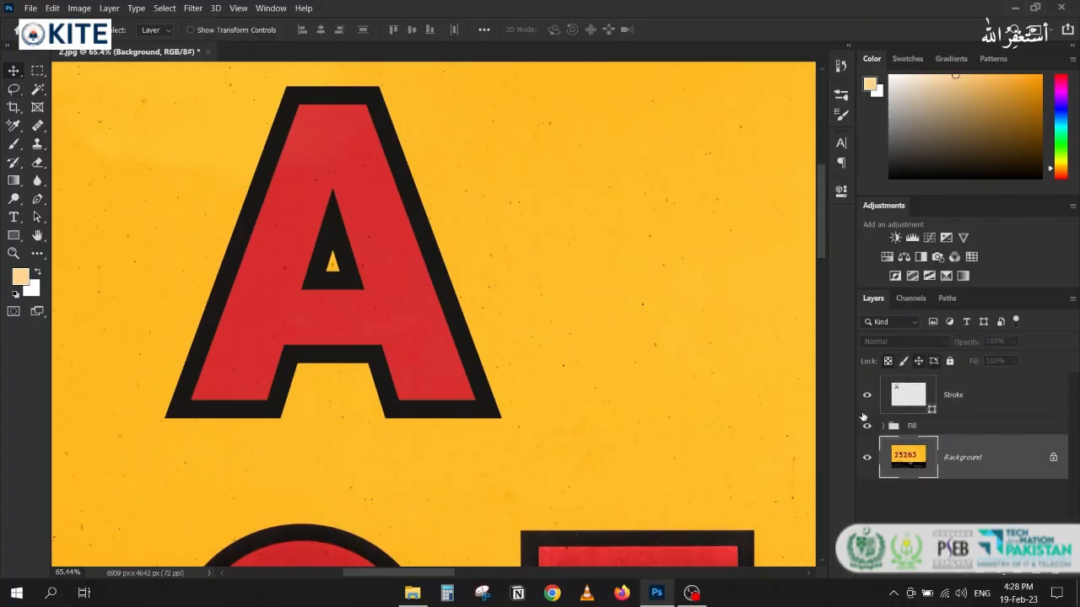
pyautogui.click(884, 427)
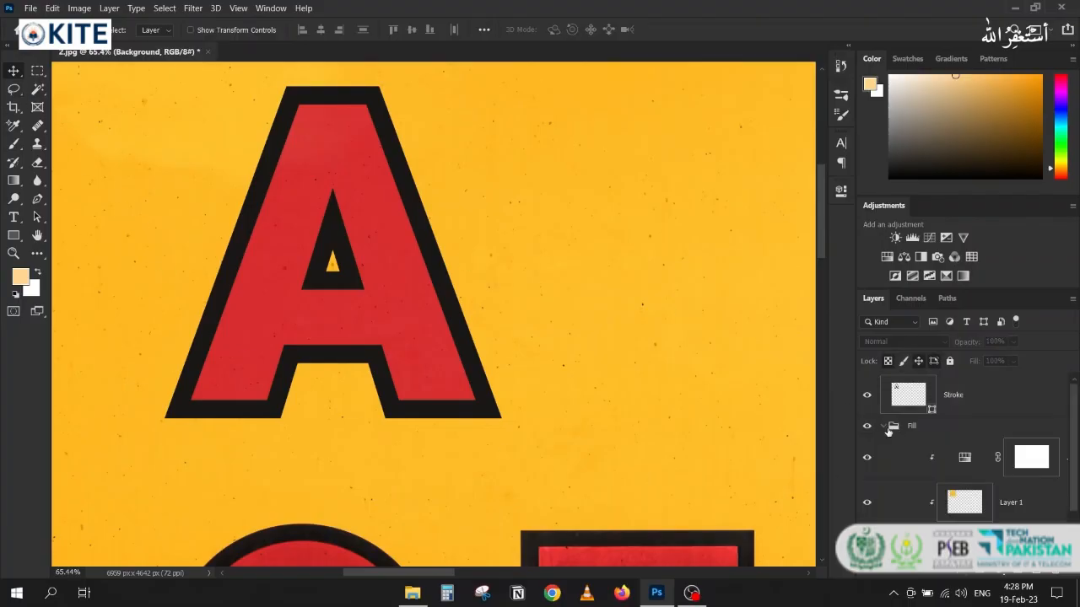
pyautogui.keyDown('ctrl'); pyautogui.click(976, 512); pyautogui.keyUp('ctrl')
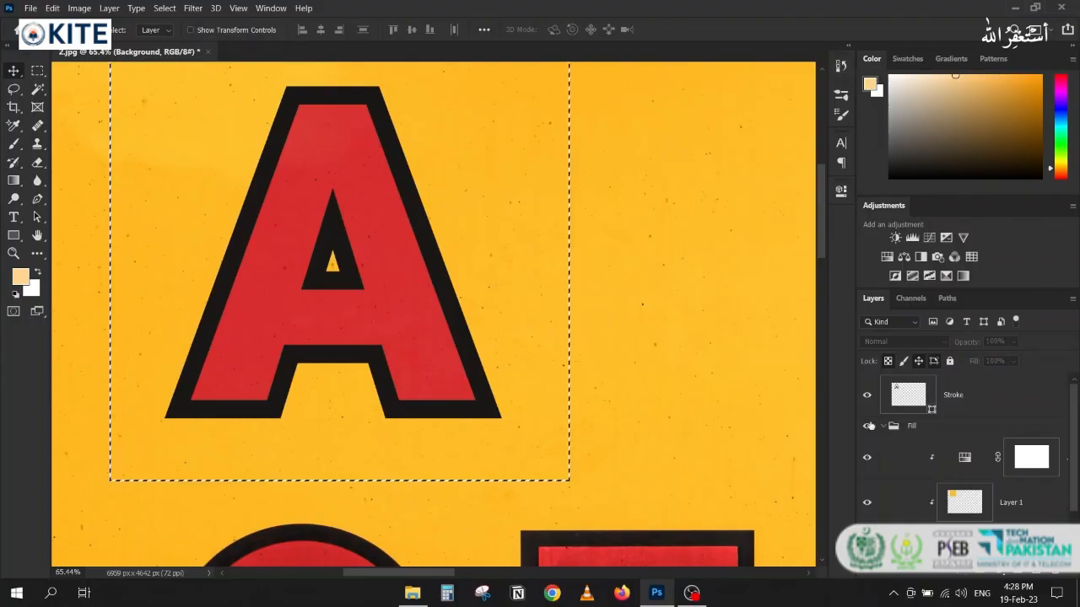
pyautogui.click(902, 397)
pyautogui.click(866, 426)
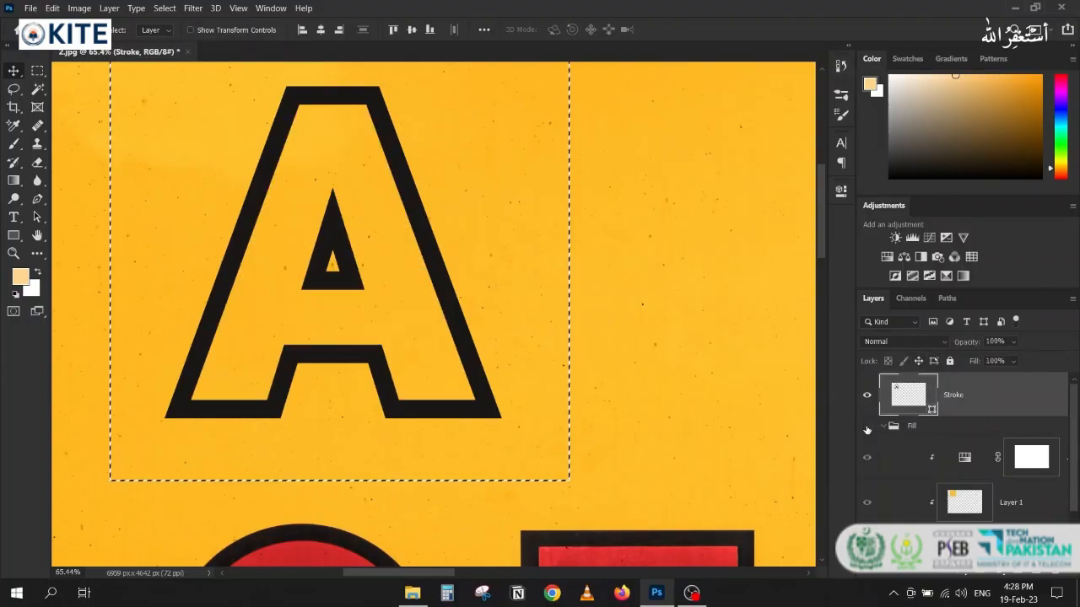
pyautogui.click(866, 426)
pyautogui.click(881, 428)
pyautogui.click(880, 428)
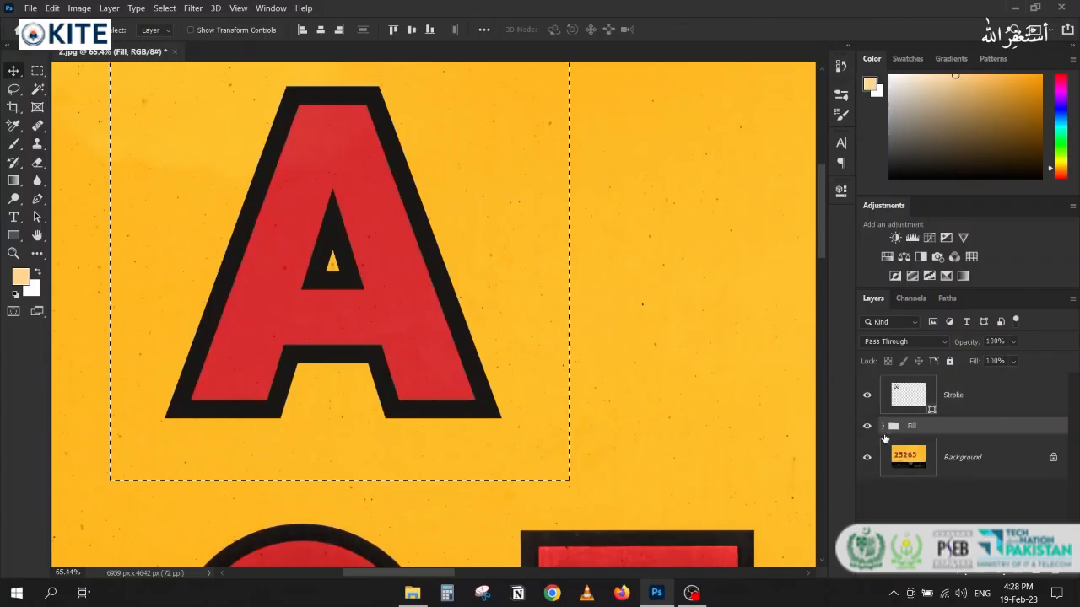
# - Copy the selected Background area to a new layer, move it above the Stroke layer, and clip it to that layer
pyautogui.click(903, 461)
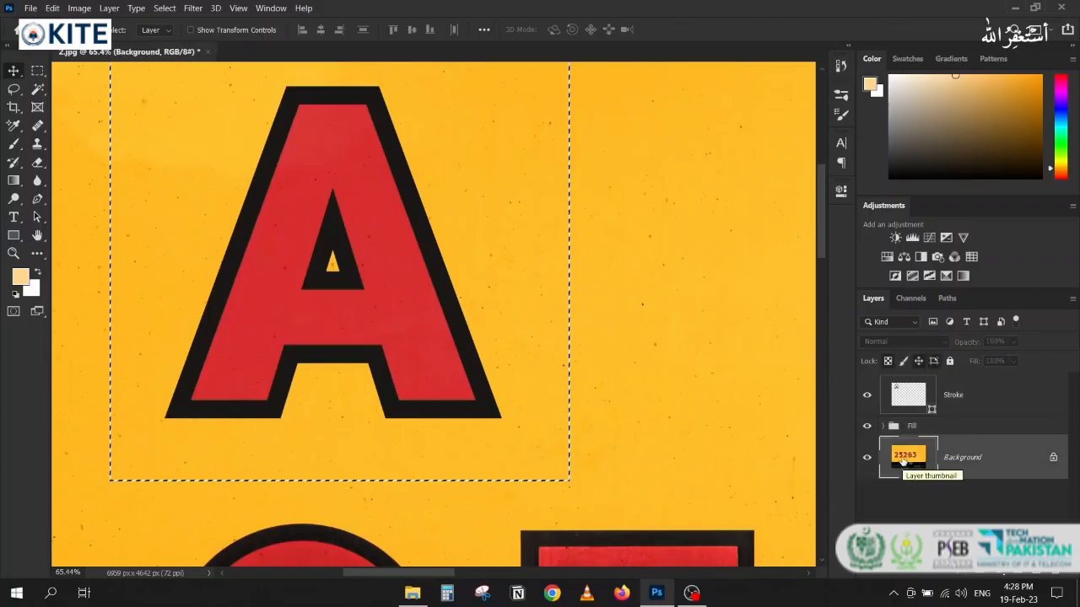
pyautogui.hotkey('ctrl', 'j')
pyautogui.moveTo(902, 462); pyautogui.dragTo(907, 384)
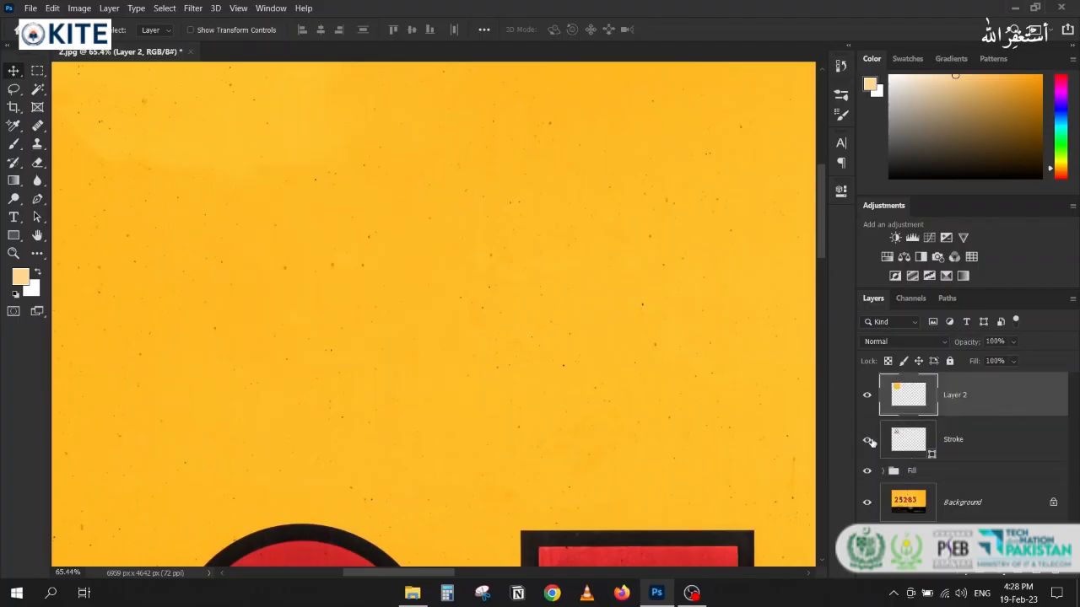
pyautogui.keyDown('alt'); pyautogui.click(896, 418); pyautogui.keyUp('alt')
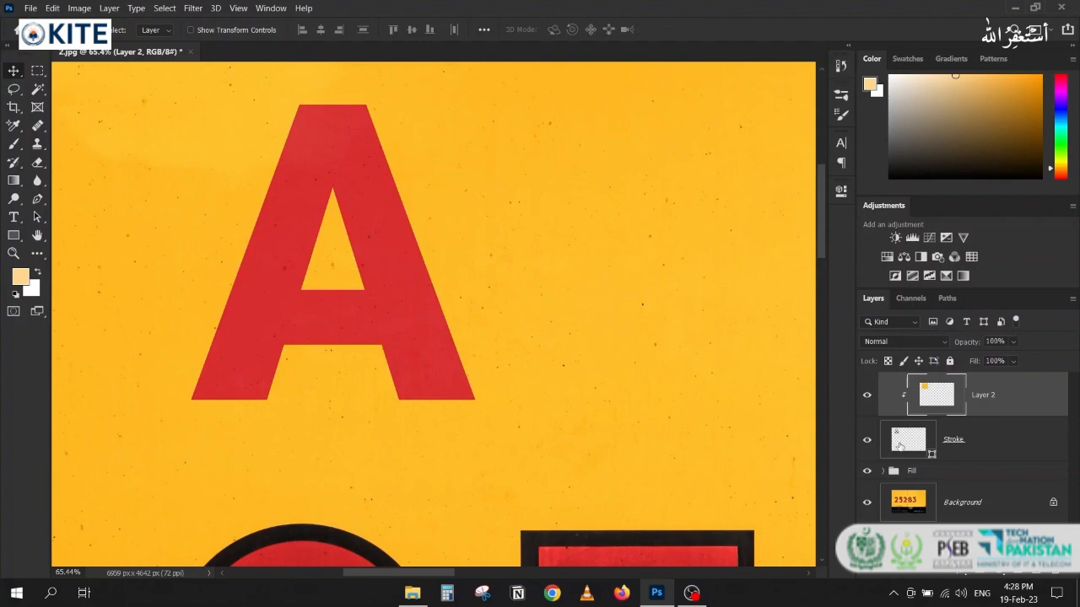
# - Desaturate the yellow panel texture clipped to the A's stroke
pyautogui.moveTo(496, 413); pyautogui.dragTo(427, 215)
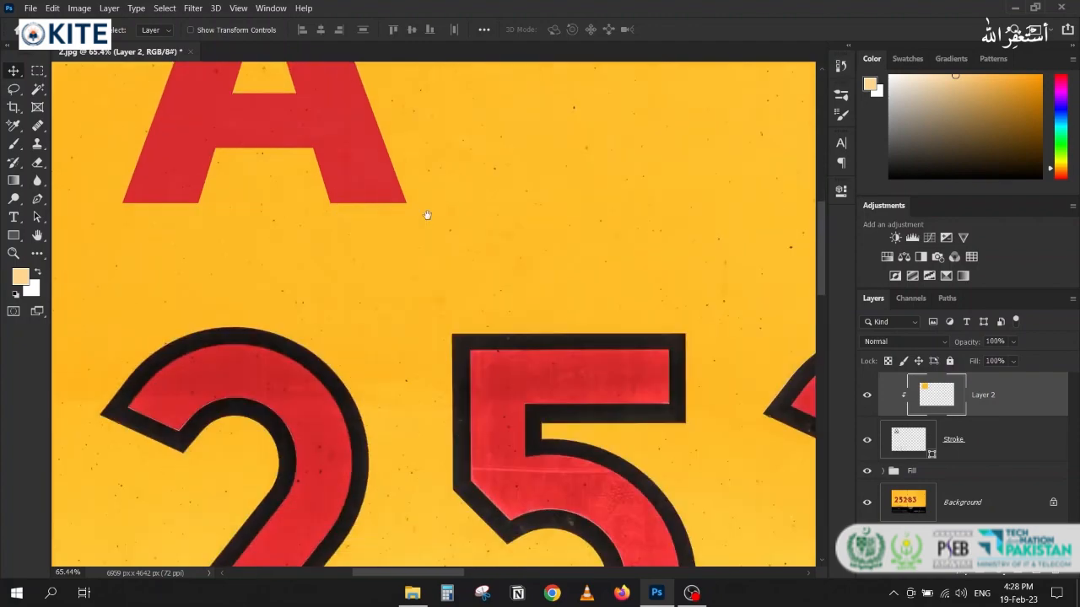
pyautogui.scroll(2, 469, 435)
pyautogui.moveTo(547, 535); pyautogui.dragTo(442, 329)
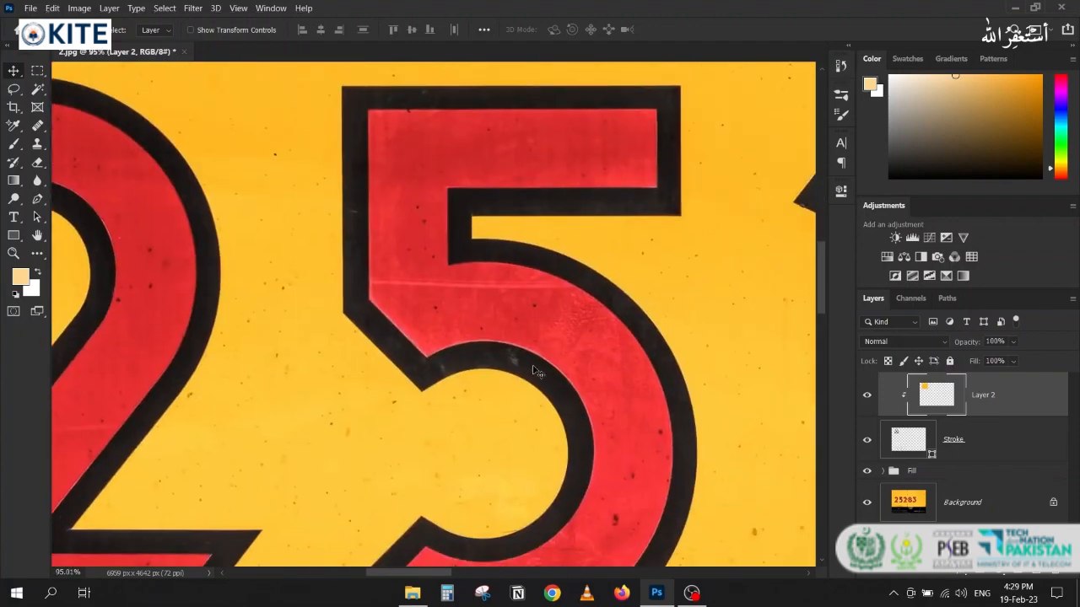
pyautogui.scroll(-4, 368, 291)
pyautogui.moveTo(247, 169); pyautogui.dragTo(323, 456)
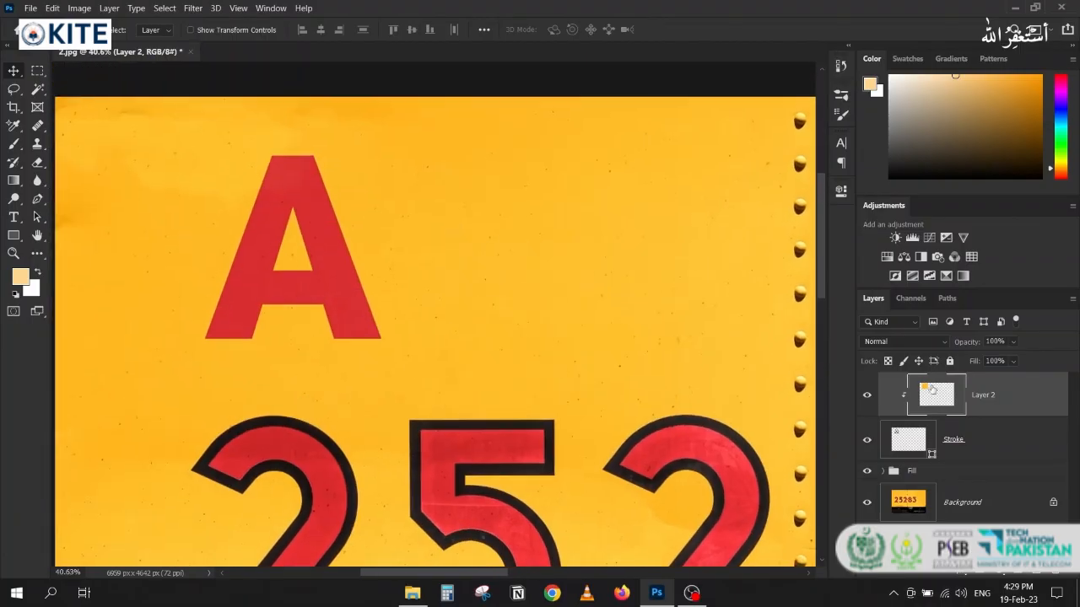
pyautogui.hotkey('ctrl', 'shift', 'u')
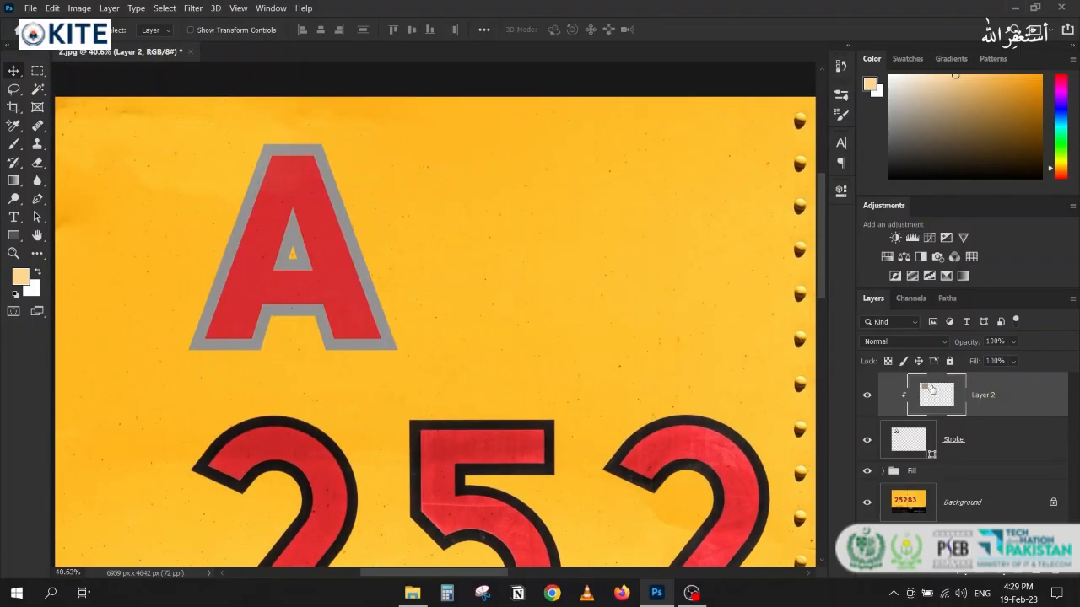
# - Examine the specks of the desaturated texture on the A's stroke up close
pyautogui.scroll(5, 339, 217)
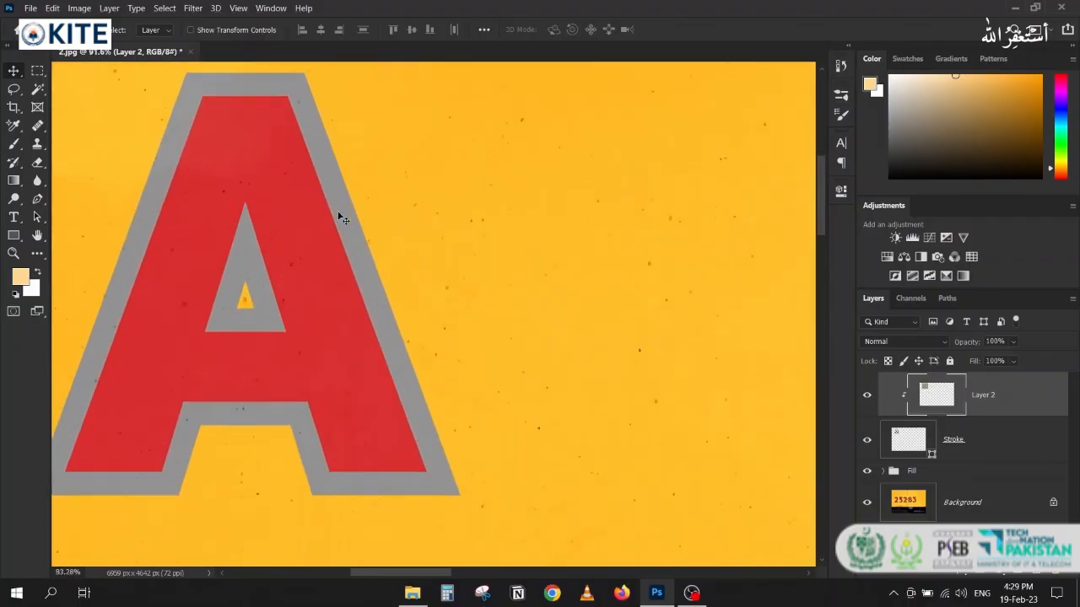
pyautogui.scroll(-2, 339, 216)
pyautogui.moveTo(343, 251); pyautogui.dragTo(405, 242)
pyautogui.scroll(3, 367, 217)
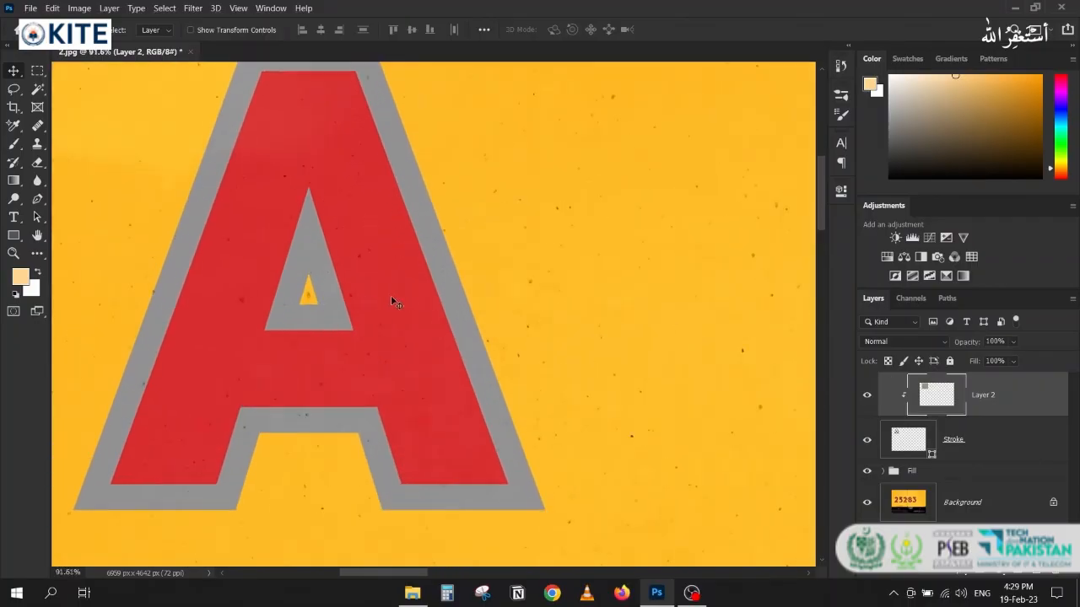
pyautogui.scroll(2, 443, 283)
pyautogui.scroll(-3, 458, 291)
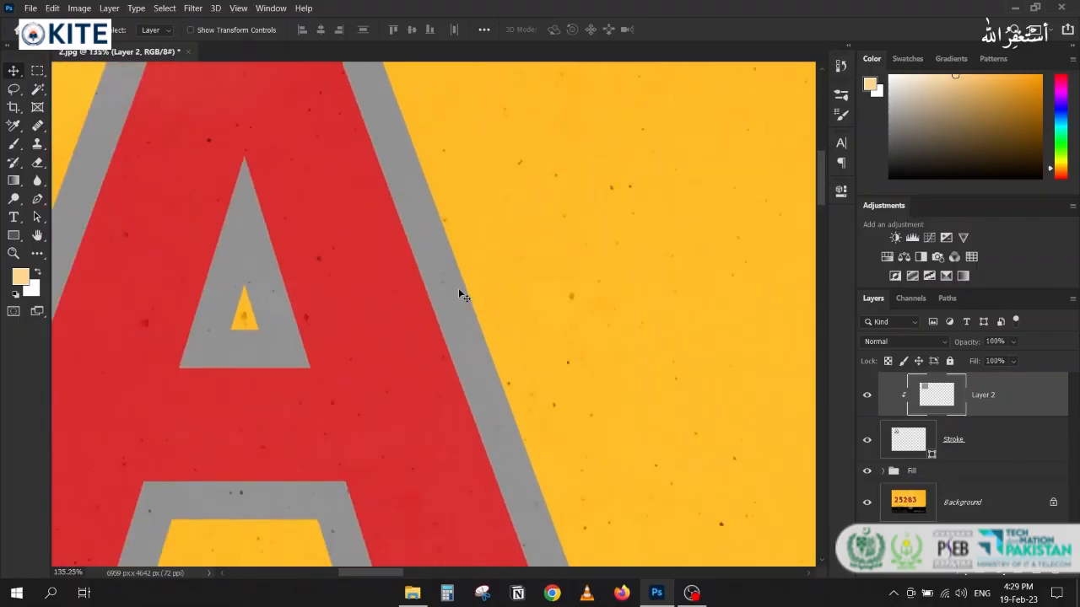
pyautogui.scroll(5, 459, 291)
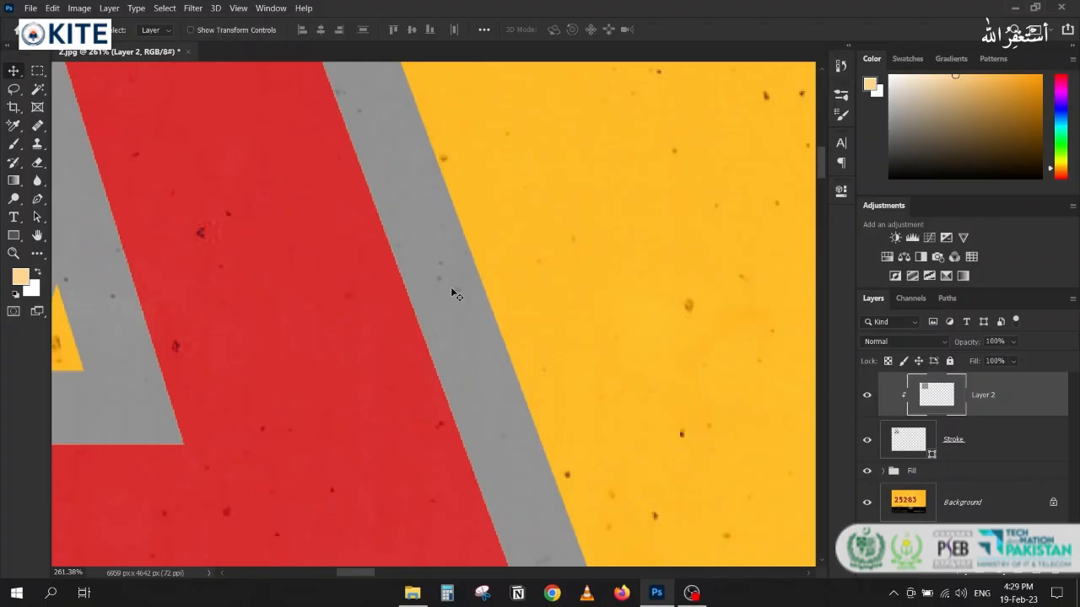
pyautogui.scroll(-1, 447, 283)
pyautogui.scroll(-4, 444, 284)
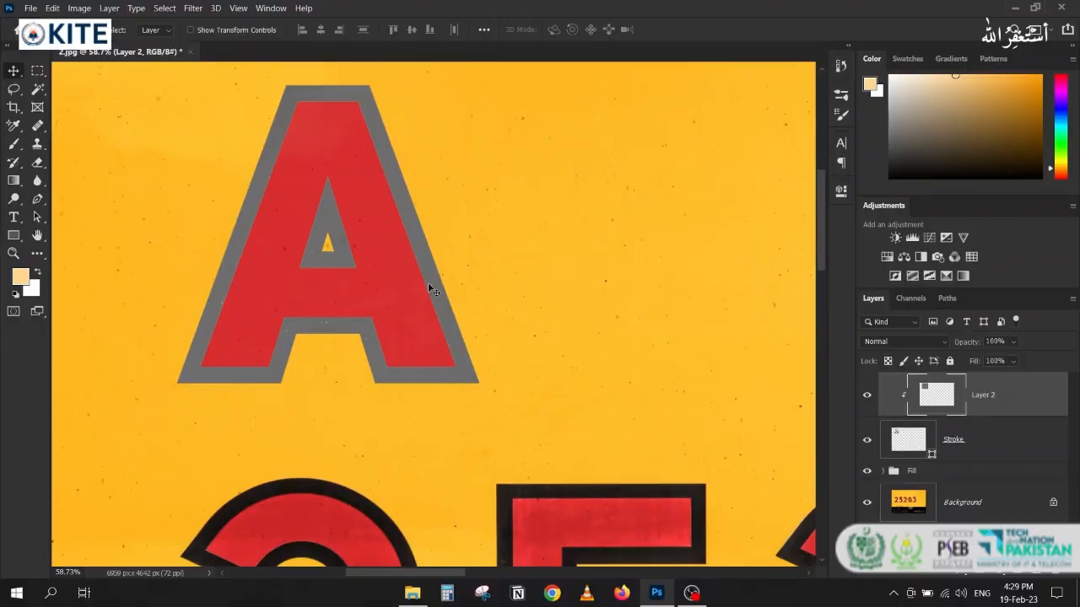
# - Darken the clipped stroke texture with Levels, setting the black input level to 82
pyautogui.hotkey('ctrl', 'l')
pyautogui.moveTo(806, 73); pyautogui.dragTo(631, 73)
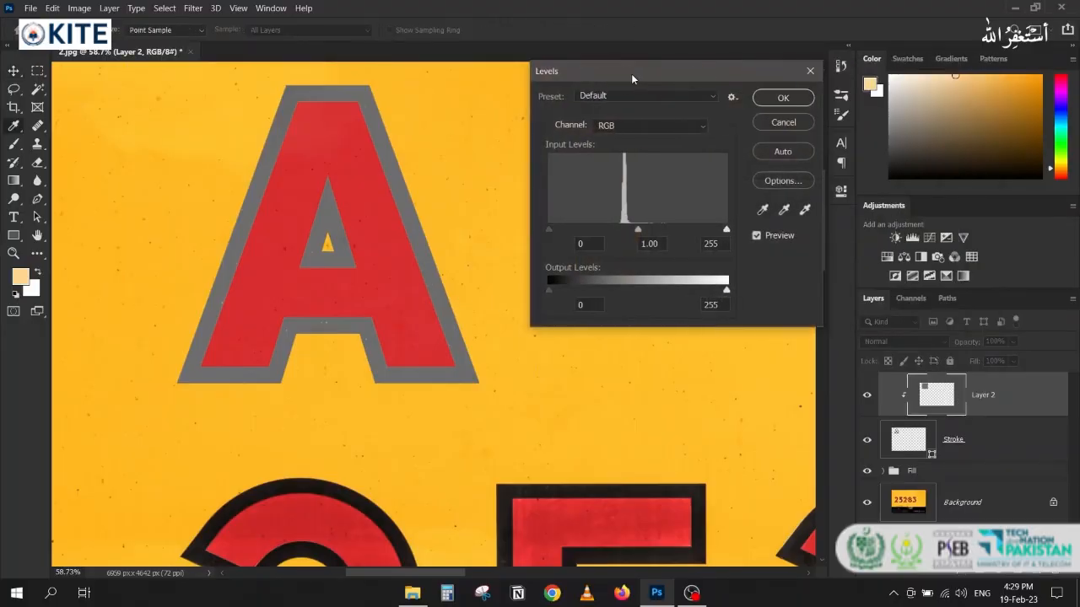
pyautogui.moveTo(549, 229); pyautogui.dragTo(591, 229)
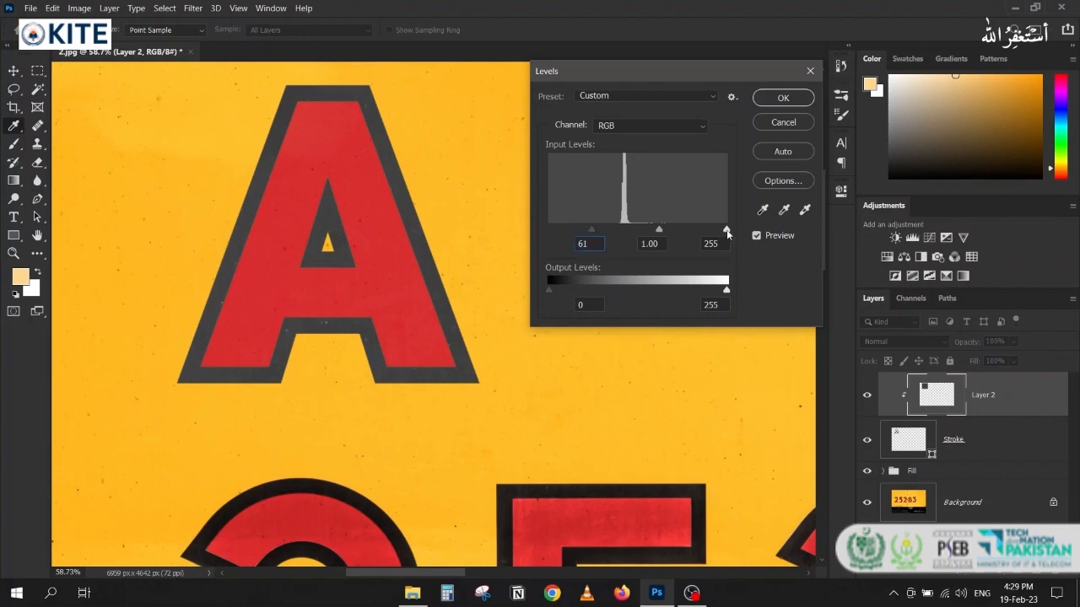
pyautogui.moveTo(726, 230)
pyautogui.mouseDown()
pyautogui.moveTo(701, 233)
pyautogui.moveTo(736, 234)
pyautogui.mouseUp()
pyautogui.moveTo(591, 230); pyautogui.dragTo(606, 227)
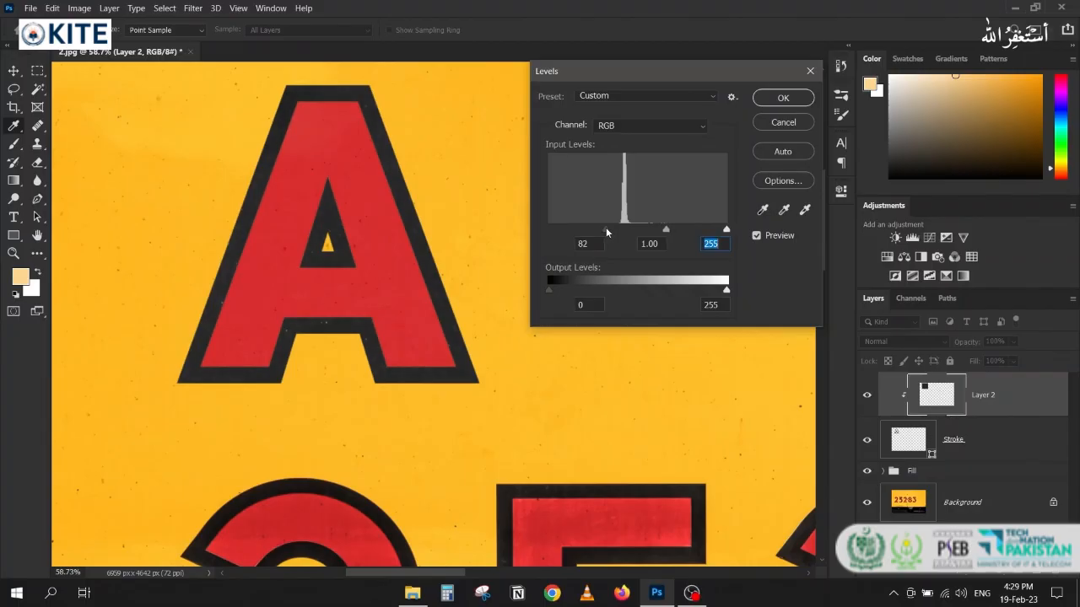
pyautogui.click(783, 98)
# - Compare the darkness and specks of the A's stroke with the outlines of the digits 2 and 5
pyautogui.scroll(5, 402, 145)
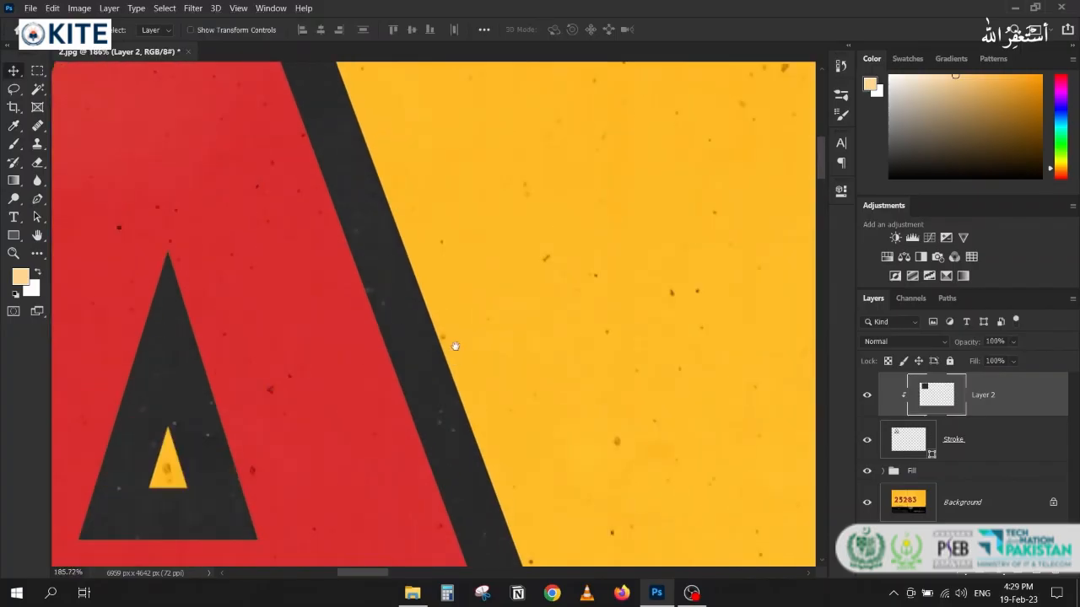
pyautogui.moveTo(453, 345); pyautogui.dragTo(483, 217)
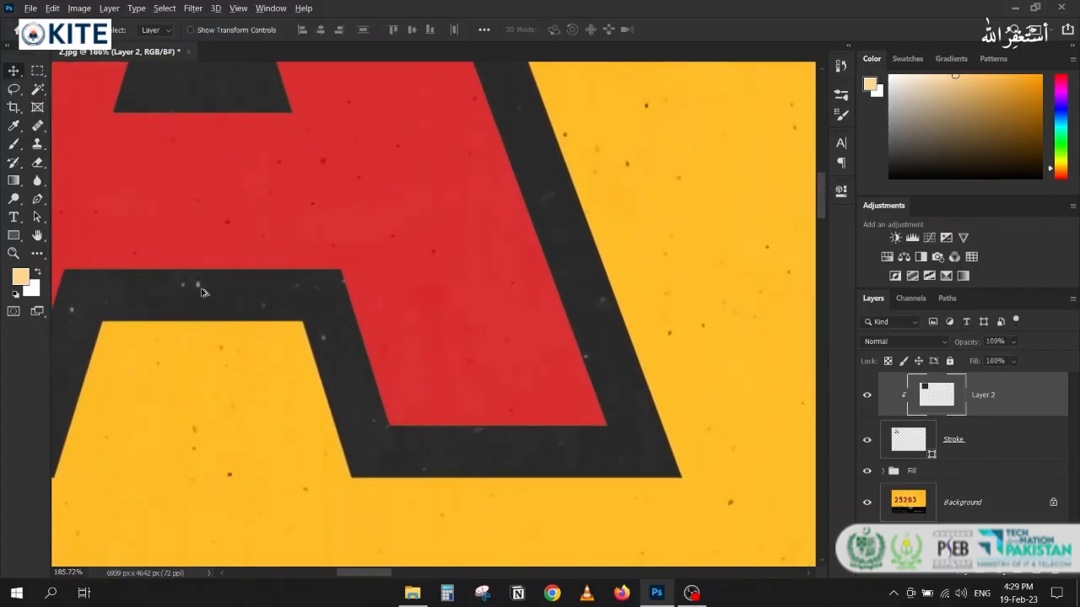
pyautogui.scroll(-8, 198, 296)
pyautogui.moveTo(191, 325); pyautogui.dragTo(217, 253)
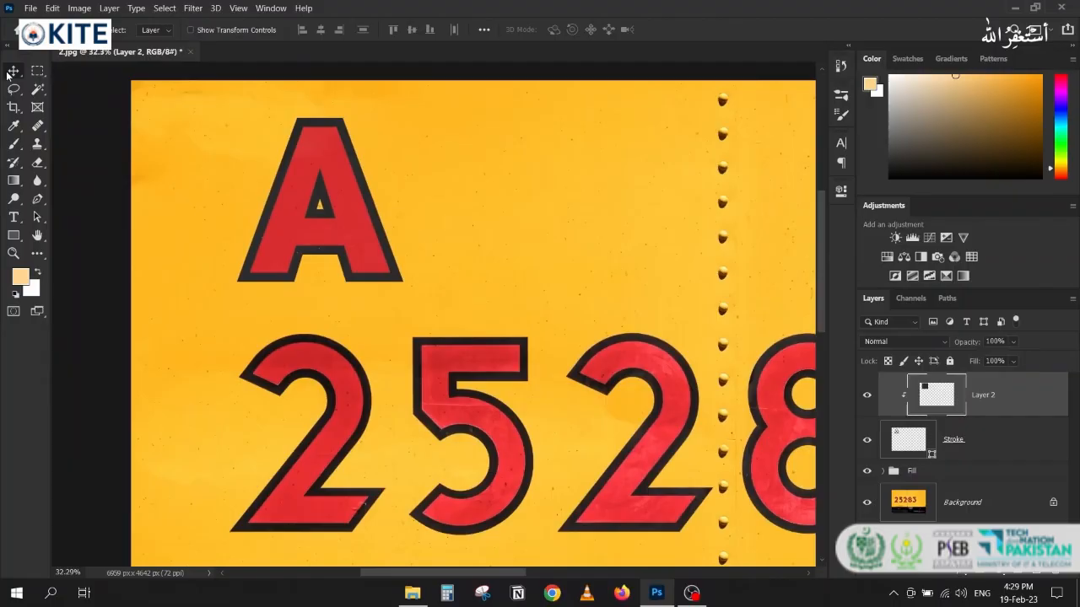
pyautogui.scroll(5, 313, 330)
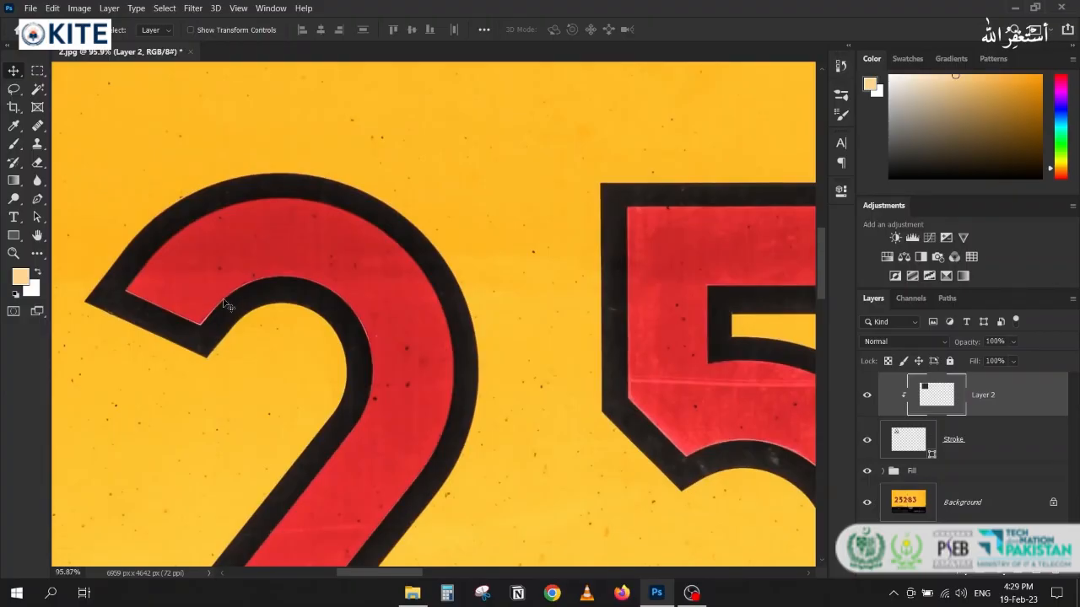
pyautogui.scroll(-2, 374, 262)
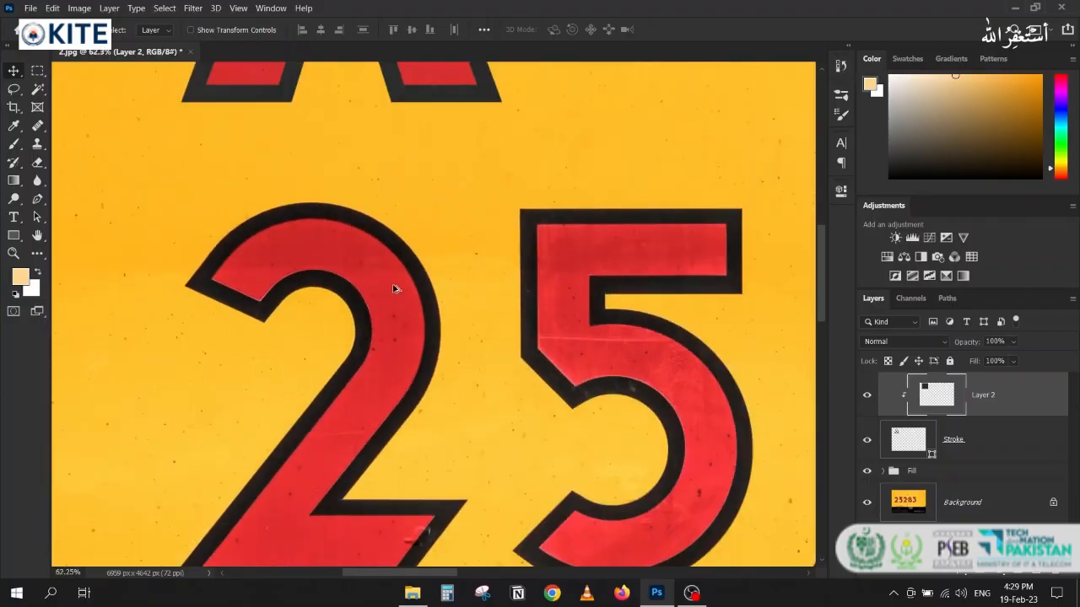
pyautogui.scroll(-2, 428, 243)
pyautogui.moveTo(396, 180); pyautogui.dragTo(390, 410)
pyautogui.scroll(2, 346, 266)
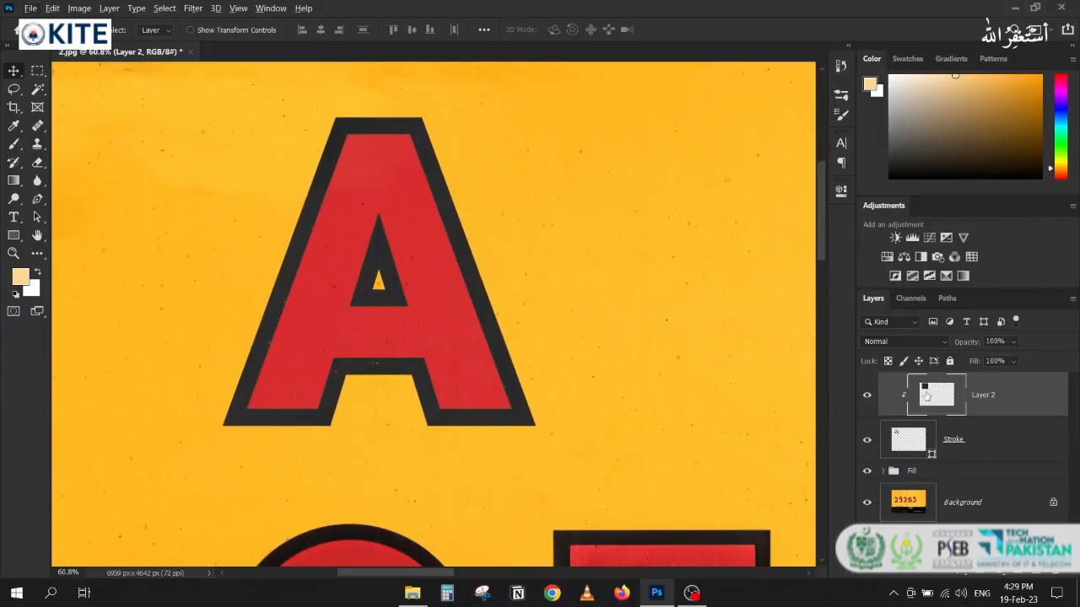
# - Darken the stroke texture slightly more by raising the Levels black input a little
pyautogui.hotkey('ctrl', 'l')
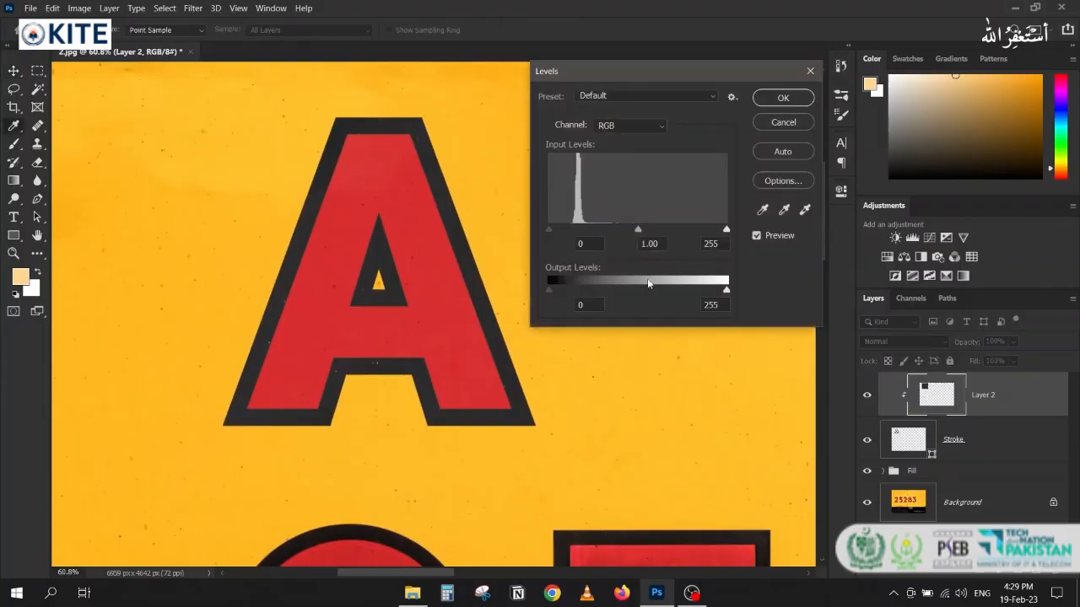
pyautogui.moveTo(550, 230); pyautogui.dragTo(552, 229)
pyautogui.click(782, 98)
pyautogui.scroll(-5, 422, 223)
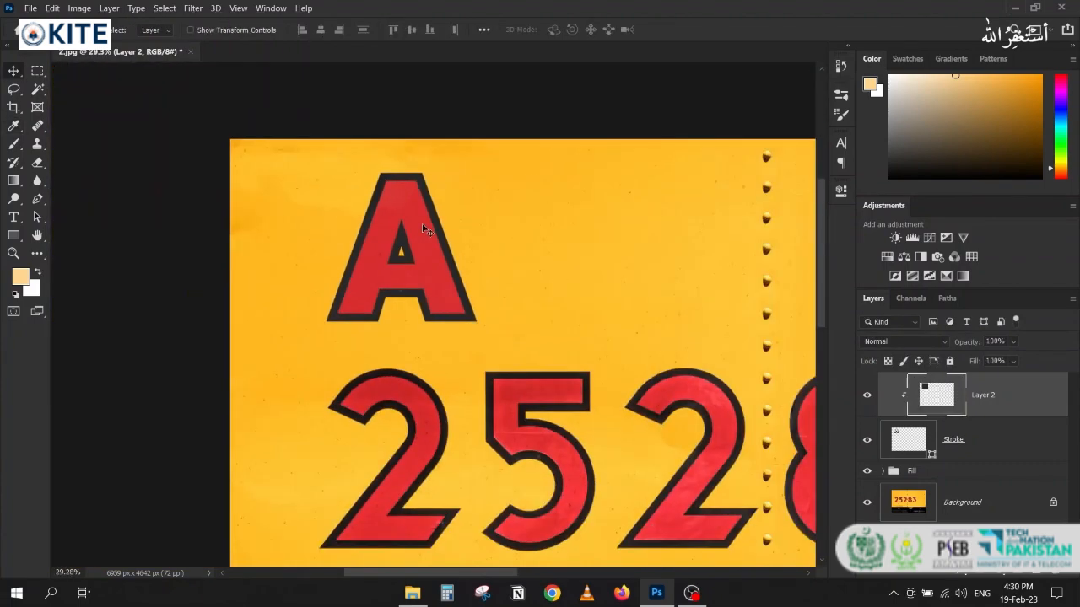
# - Group the Stroke layer with its clipped texture, and name the group Stroke
pyautogui.scroll(6, 426, 229)
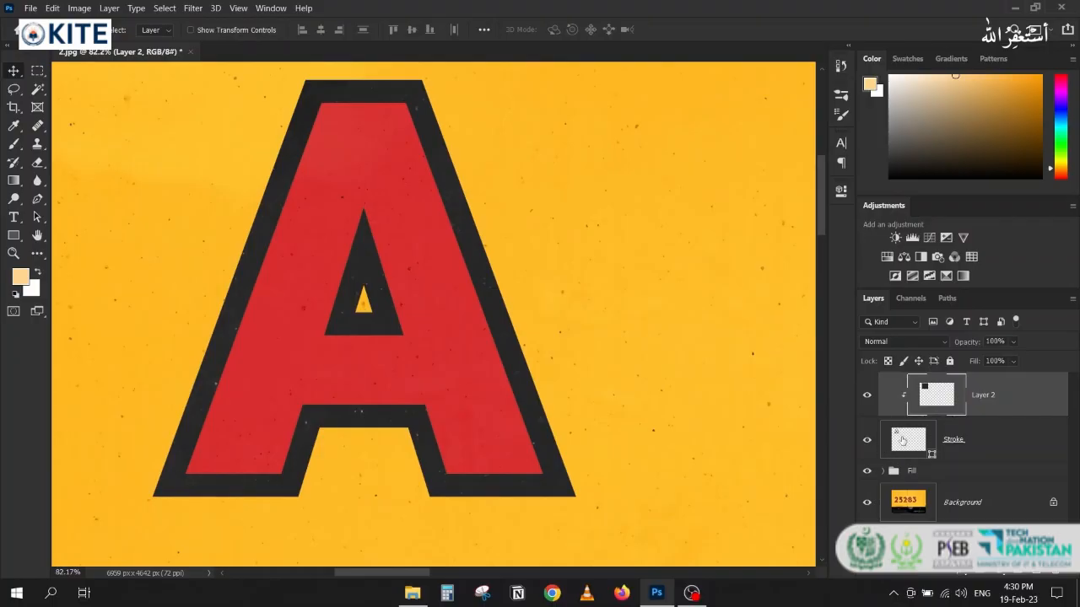
pyautogui.keyDown('shift'); pyautogui.click(903, 440); pyautogui.keyUp('shift')
pyautogui.hotkey('ctrl', 'g')
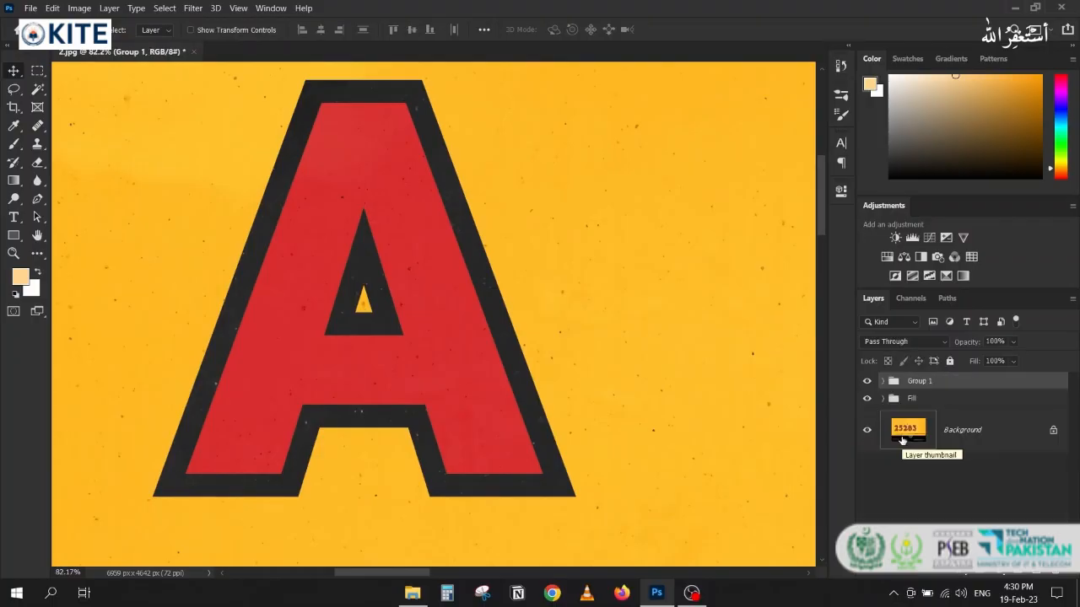
pyautogui.doubleClick(915, 382)
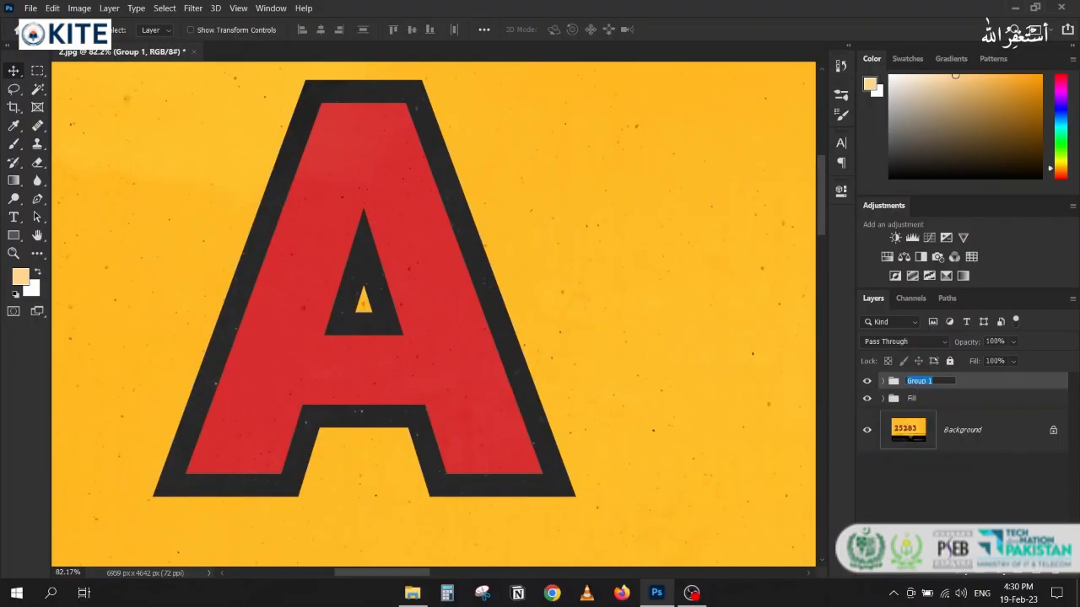
pyautogui.write('Stroke')
pyautogui.press('Return')
# - Add a Stroke layer effect to the Fill layer inside the Fill group and show its settings
pyautogui.click(884, 399)
pyautogui.scroll(-1, 885, 405)
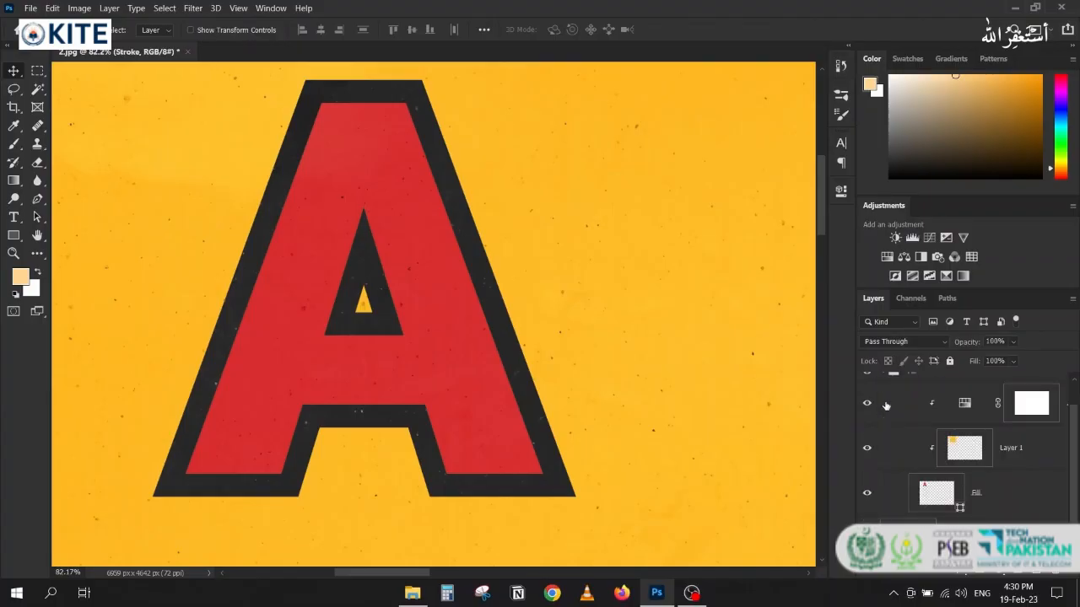
pyautogui.click(991, 499)
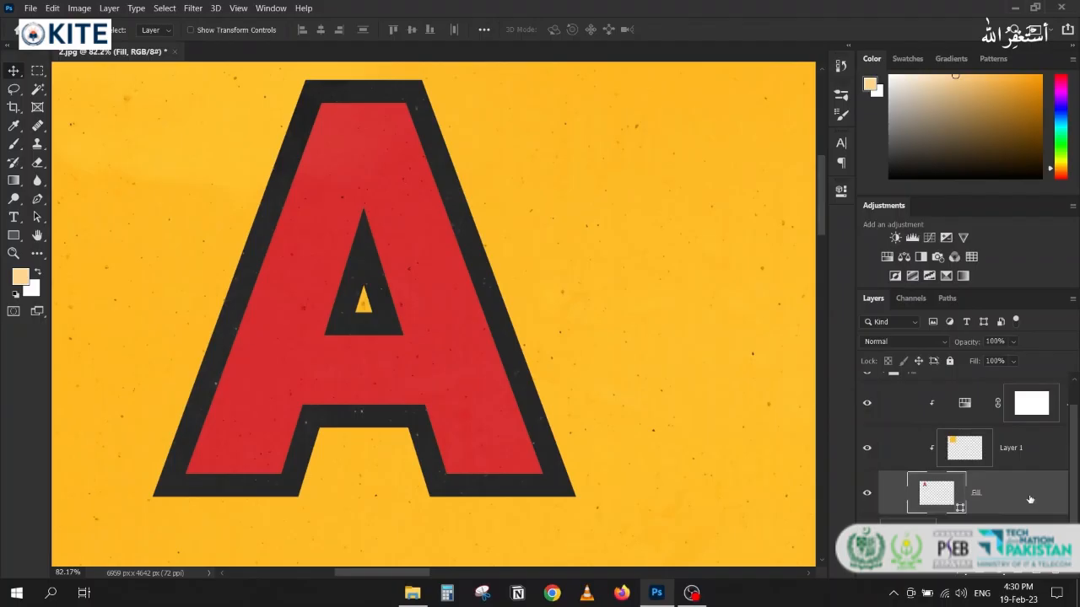
pyautogui.doubleClick(1030, 500)
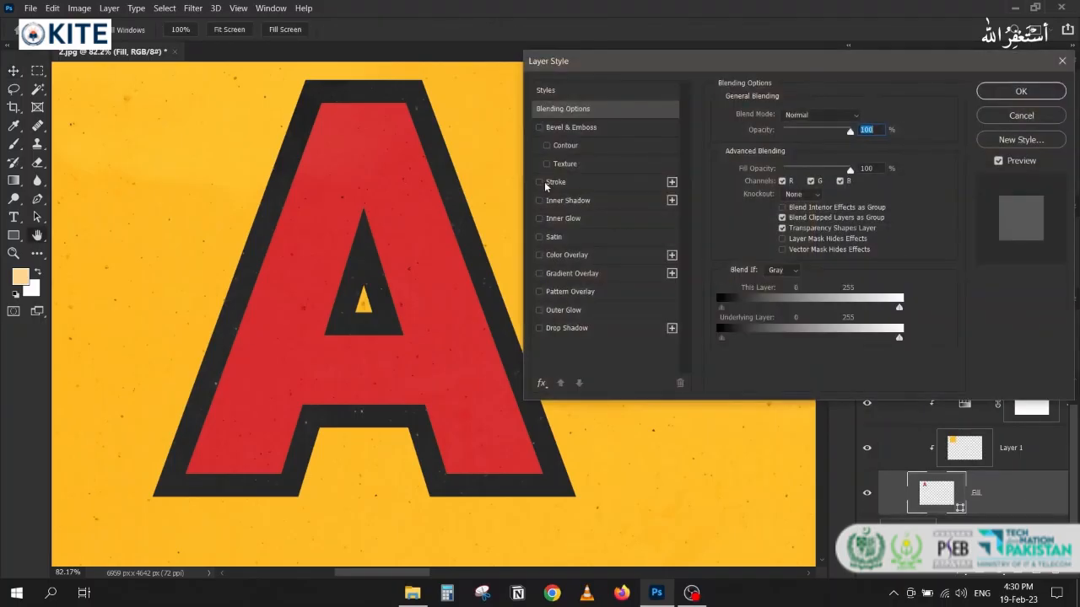
pyautogui.click(540, 182)
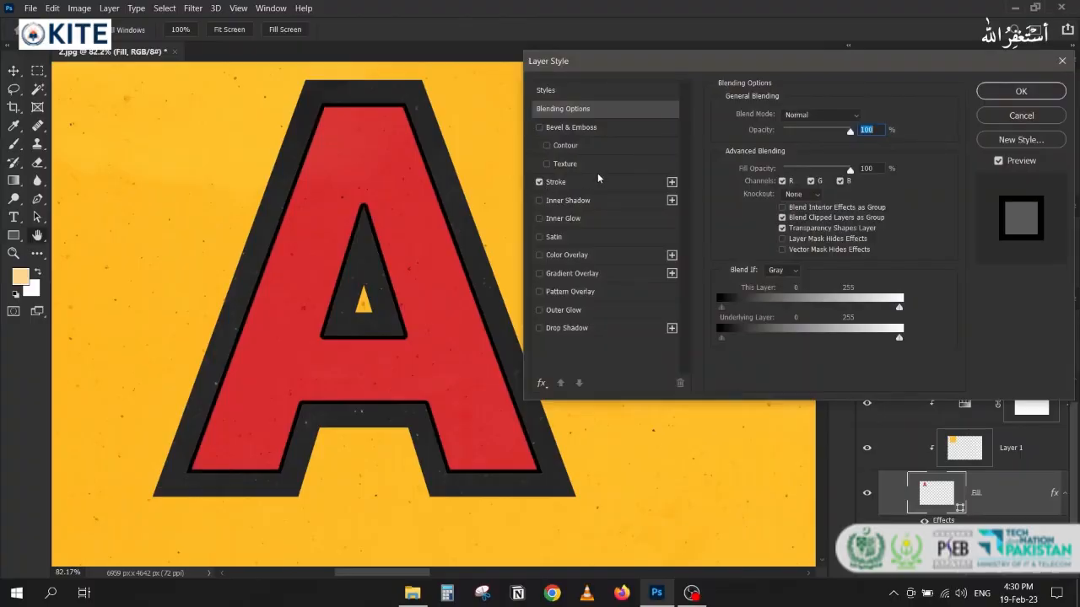
pyautogui.click(559, 182)
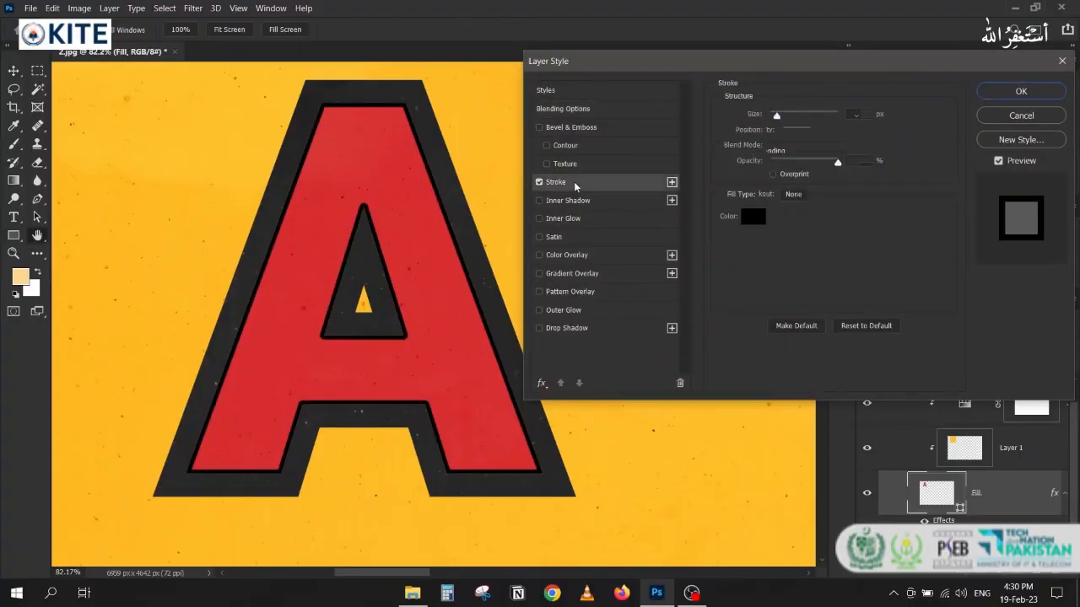
# - Make the Fill layer's Stroke effect white and set its position to Outside
pyautogui.click(751, 219)
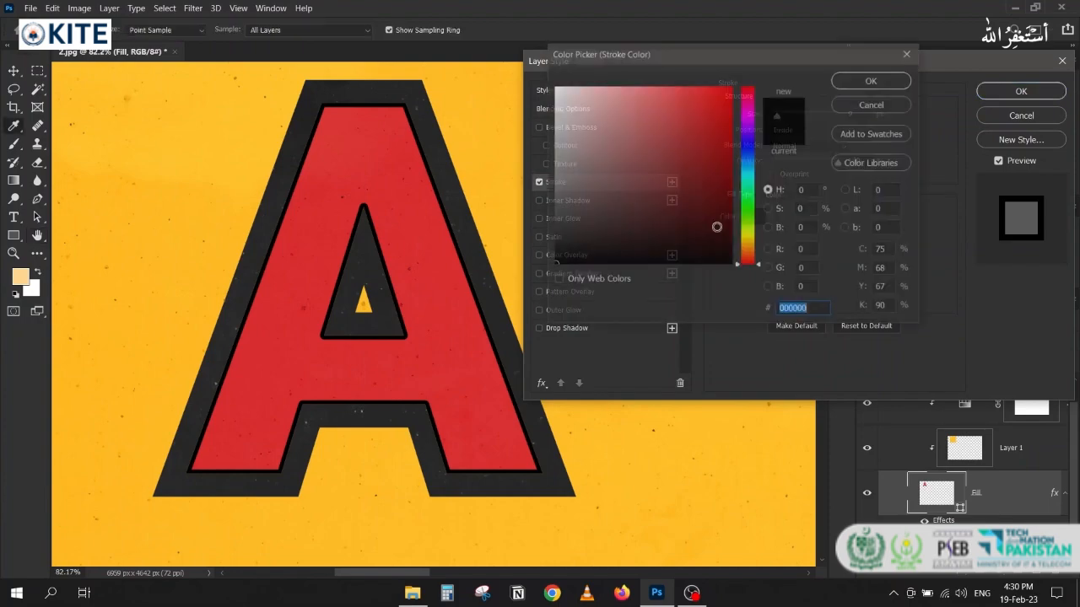
pyautogui.moveTo(590, 118); pyautogui.dragTo(554, 86)
pyautogui.click(862, 80)
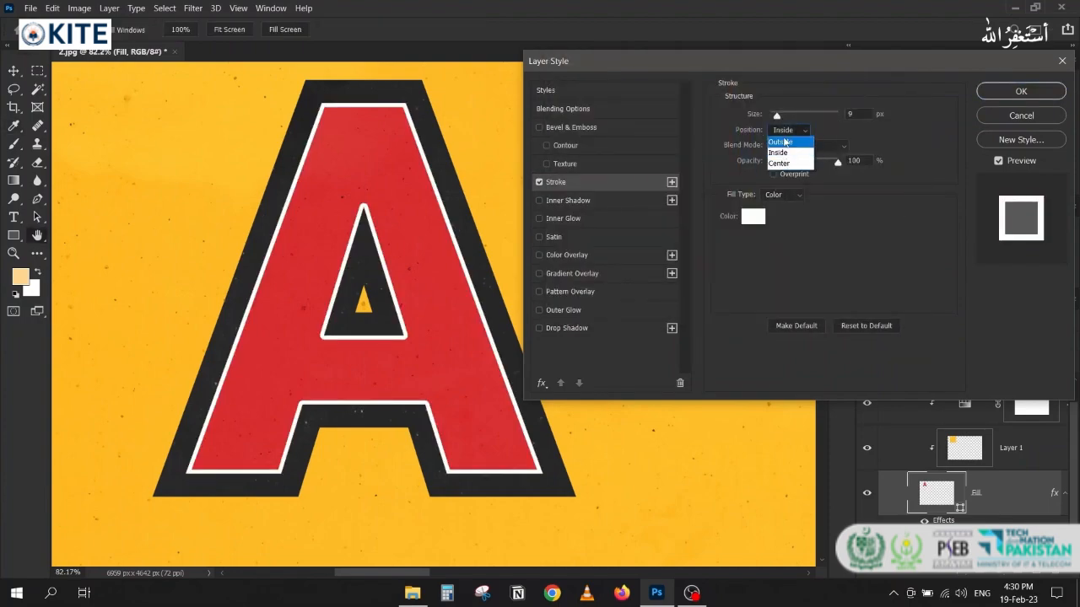
pyautogui.click(785, 141)
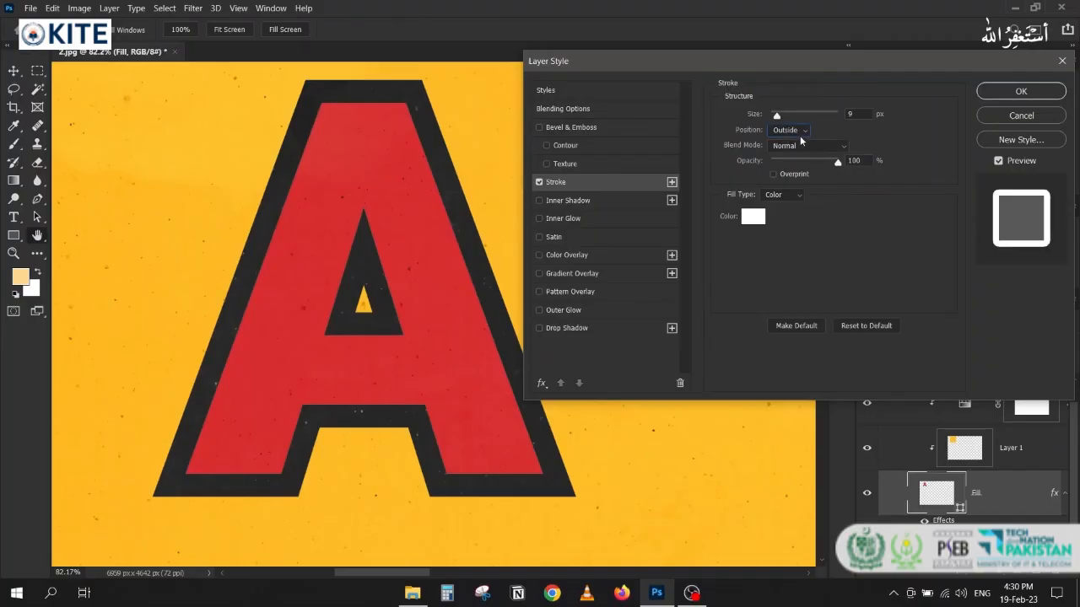
pyautogui.click(1015, 91)
# - Collapse the Fill group and move the Stroke group directly below it in the layer order
pyautogui.scroll(1, 892, 401)
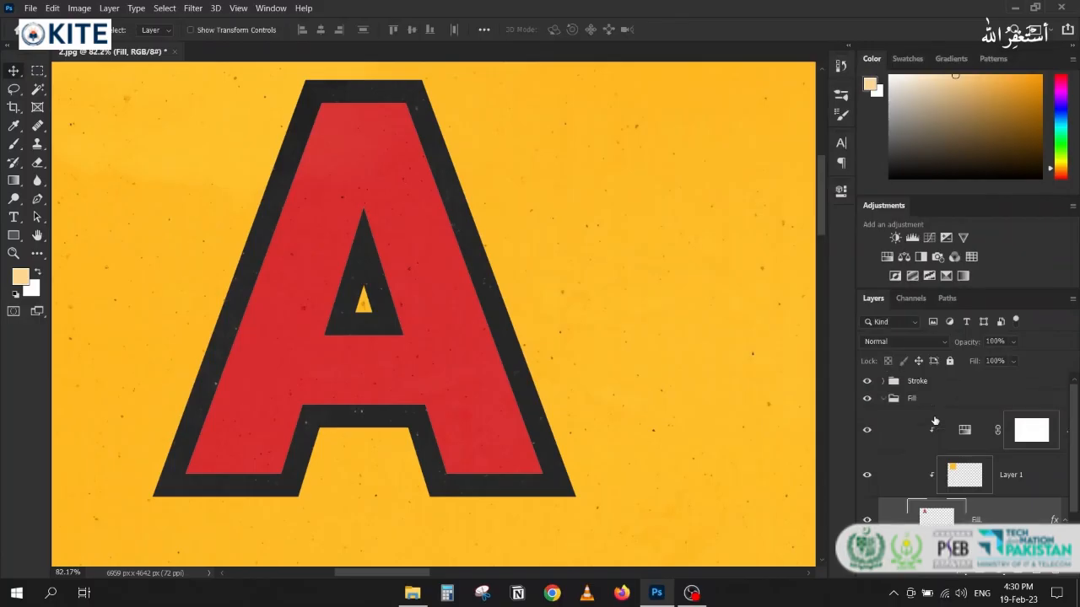
pyautogui.click(889, 400)
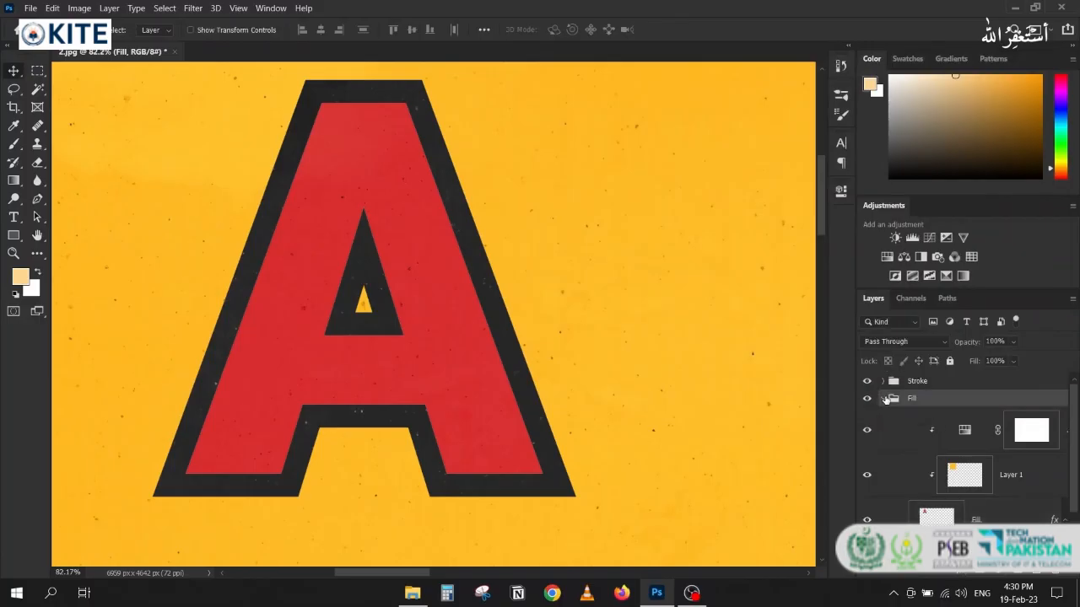
pyautogui.click(883, 399)
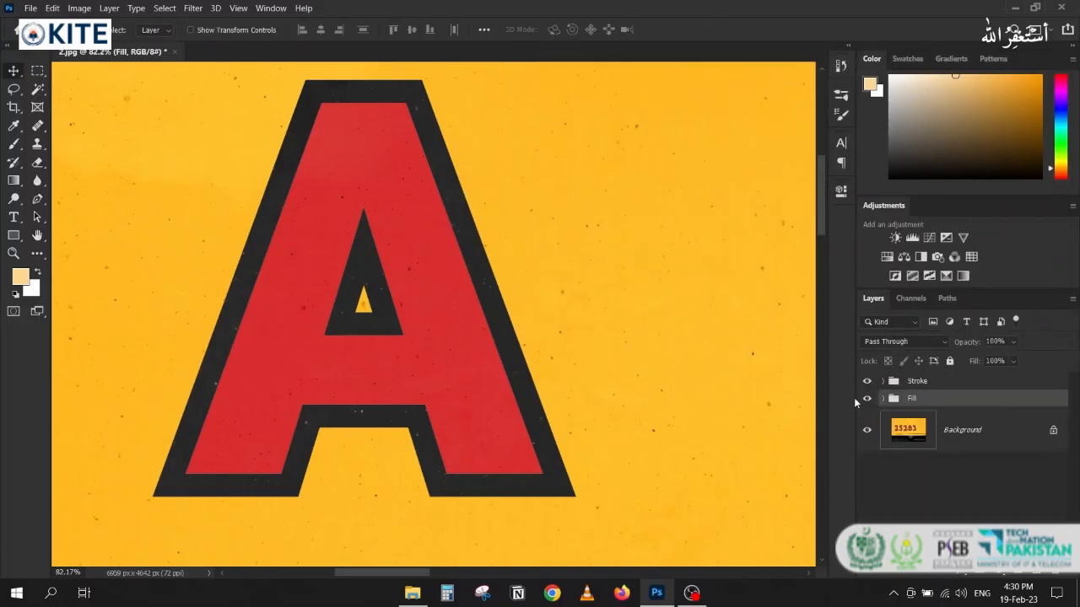
pyautogui.moveTo(915, 399); pyautogui.dragTo(918, 380)
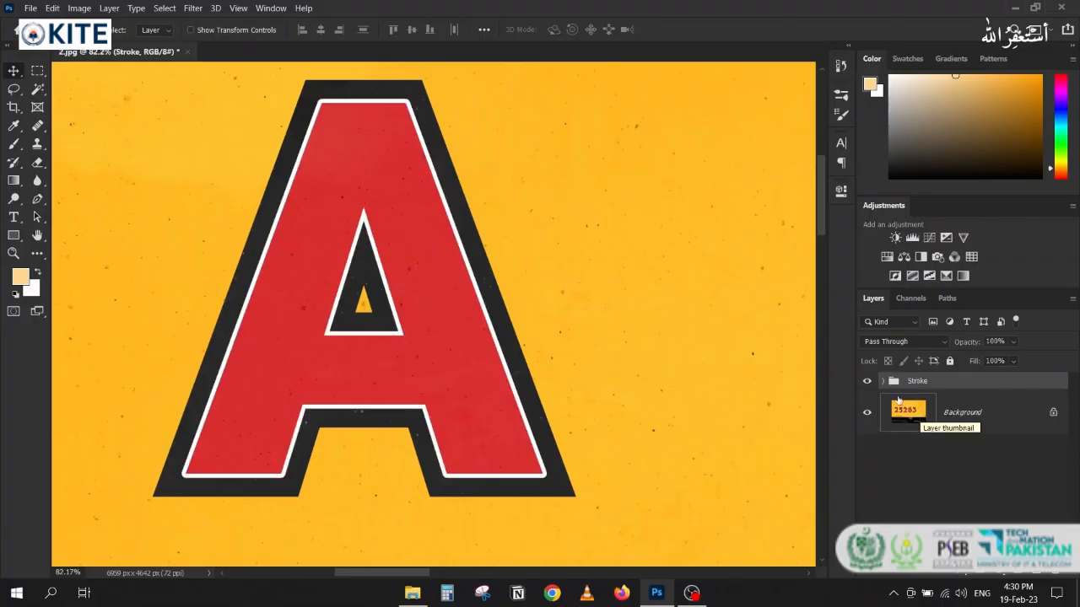
pyautogui.hotkey('ctrl', 'z')
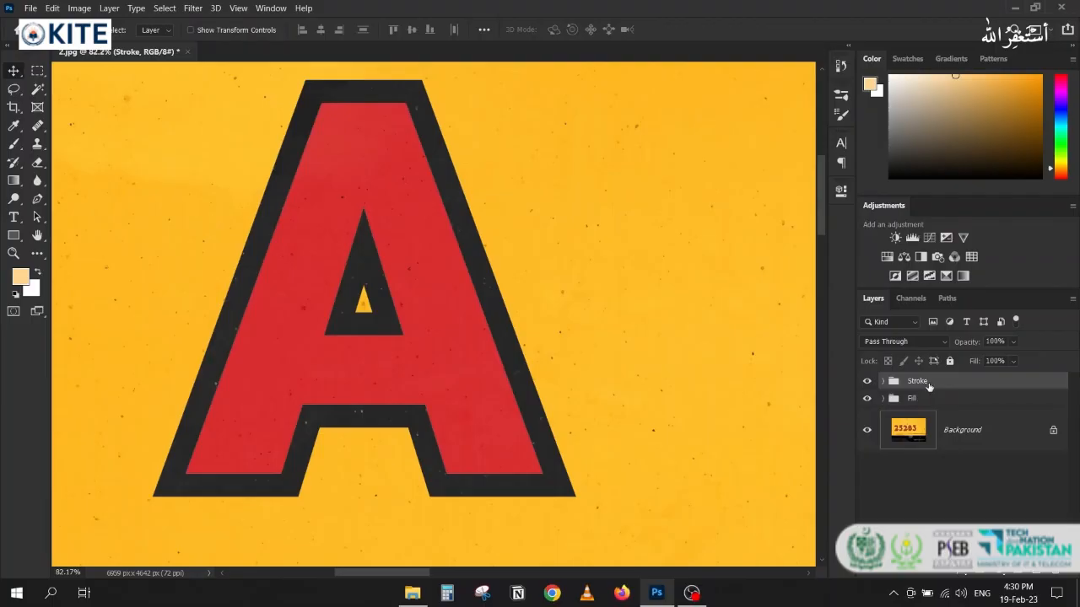
pyautogui.hotkey('ctrl', '[')
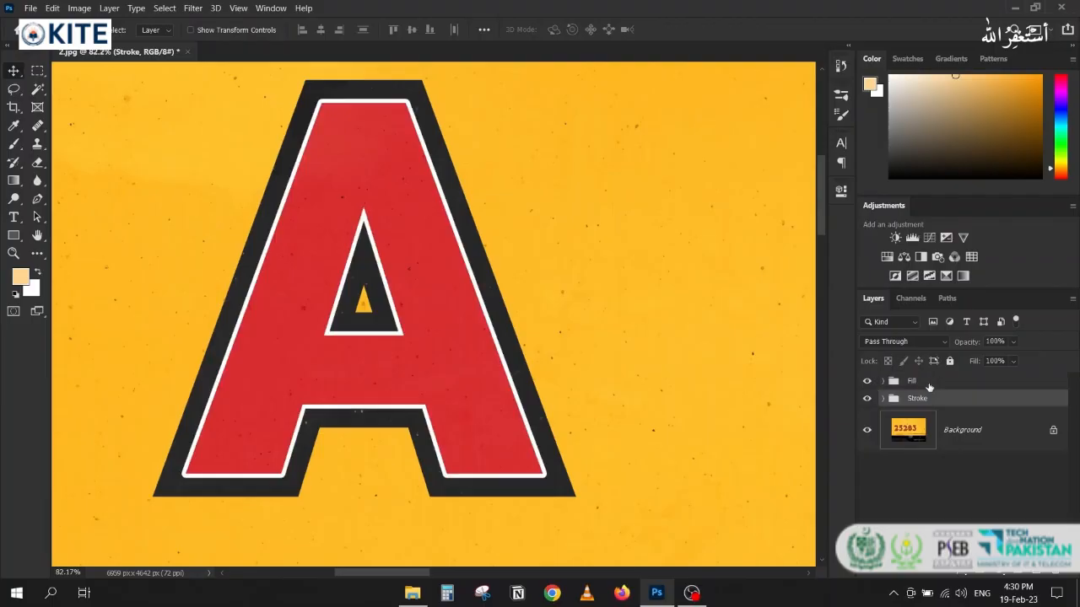
# - Reduce the size of the Fill layer's white Stroke effect to 1 px
pyautogui.click(884, 383)
pyautogui.scroll(-1, 945, 432)
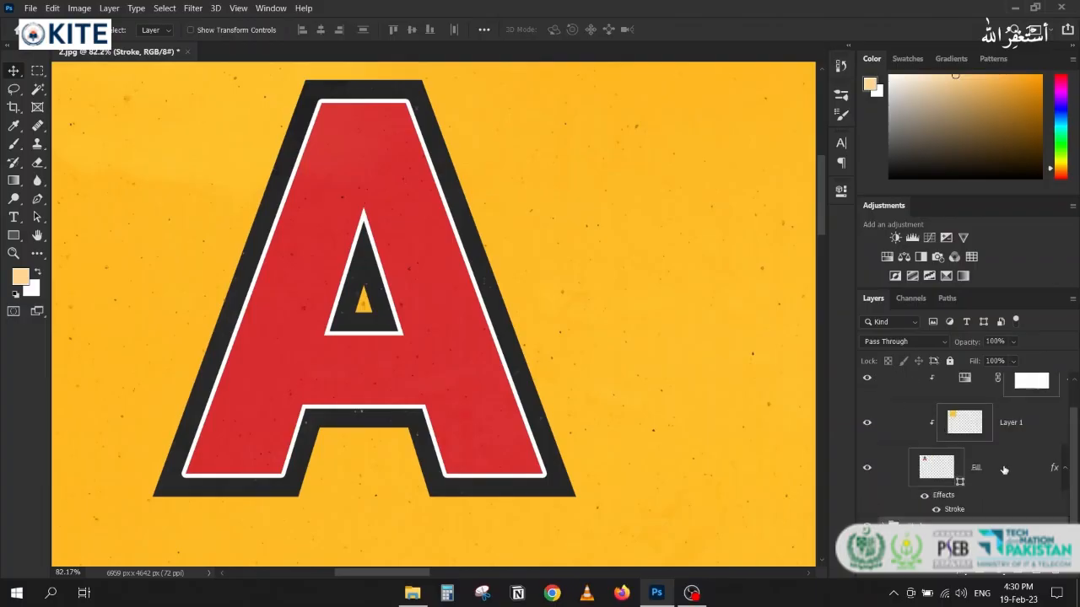
pyautogui.click(955, 514)
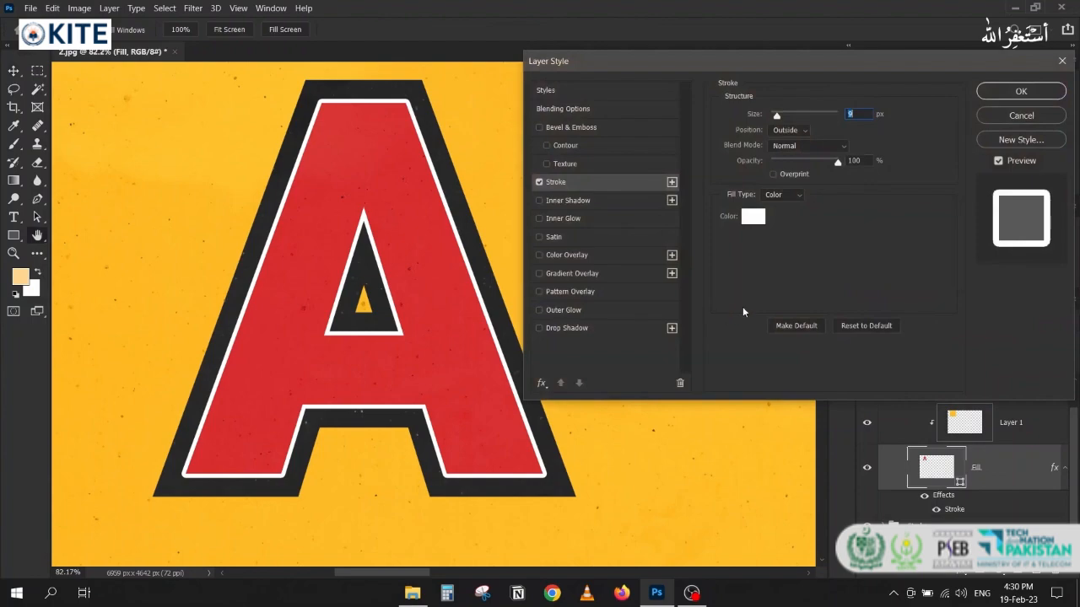
pyautogui.press('Down')
pyautogui.press('Down')
pyautogui.press('Down')
pyautogui.press('Down')
pyautogui.press('Down')
pyautogui.press('Down')
pyautogui.press('Down')
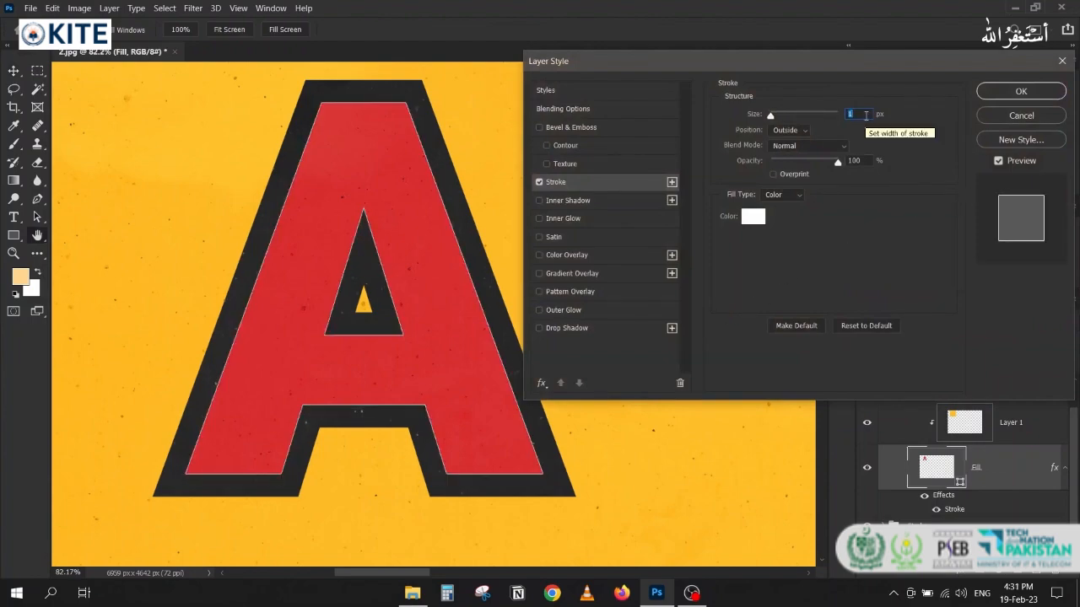
pyautogui.click(1000, 91)
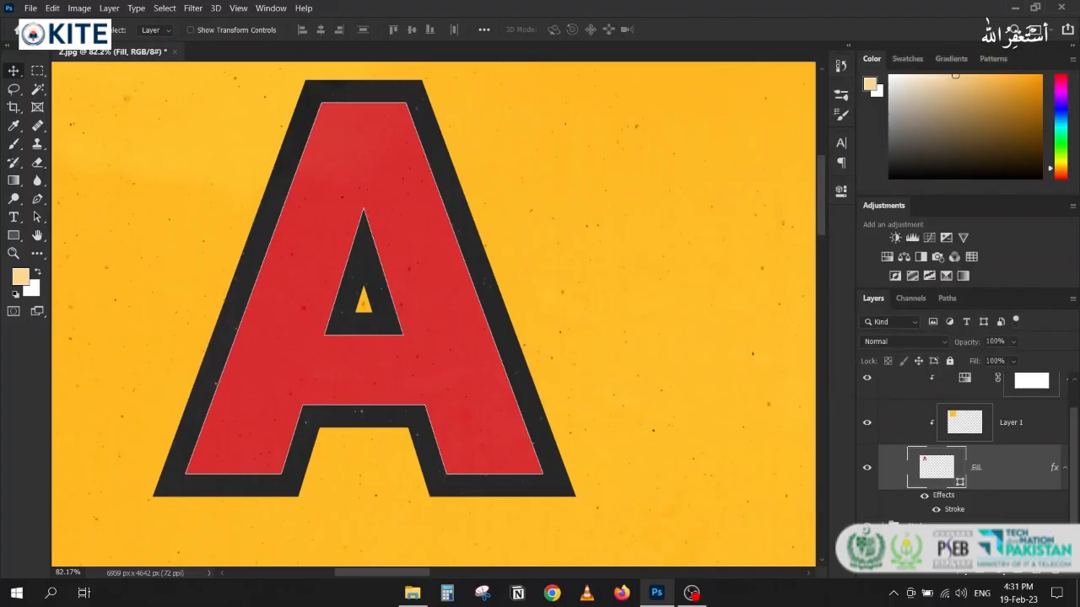
# - Add a layer mask to the Fill layer and prepare a smaller black brush with 100% flow
pyautogui.click(984, 577)
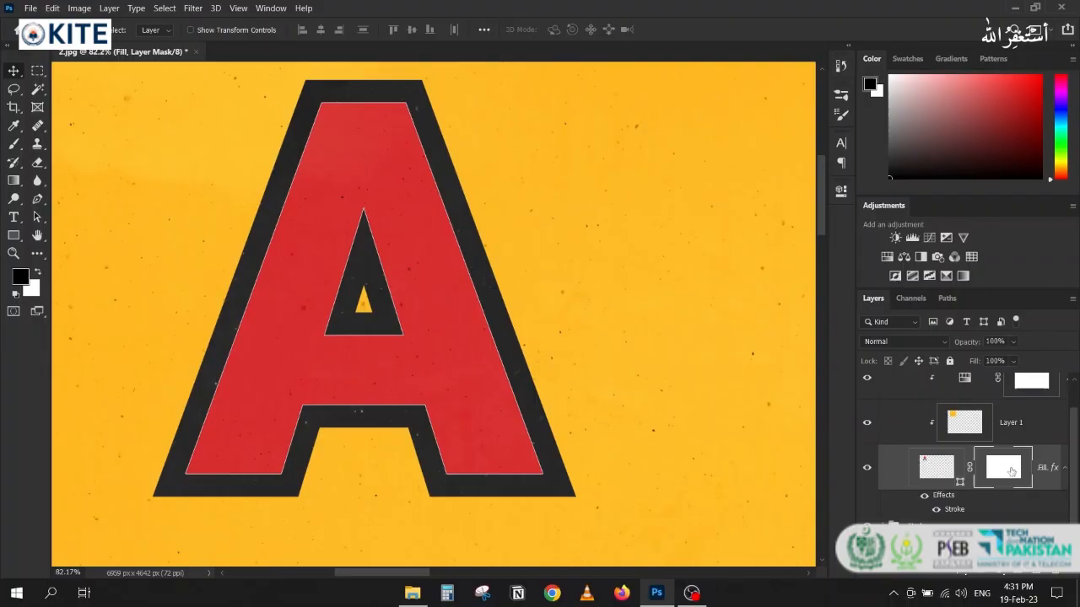
pyautogui.press('b')
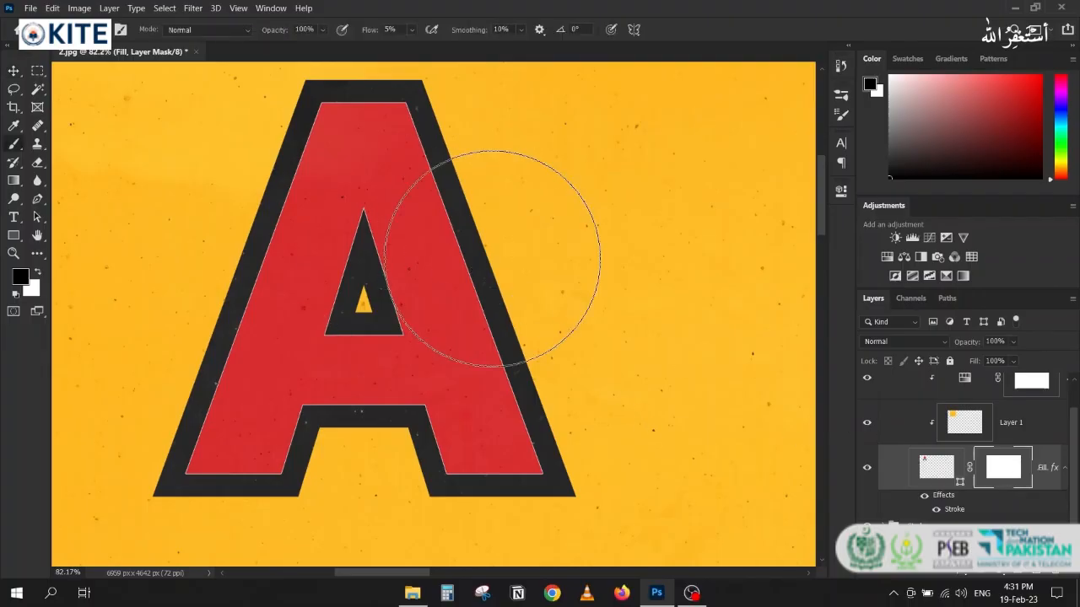
pyautogui.press('[')
pyautogui.press('[')
pyautogui.press('[')
pyautogui.press('[')
pyautogui.press('[')
pyautogui.press('[')
pyautogui.press('[')
pyautogui.press('[')
pyautogui.press('[')
pyautogui.press('[')
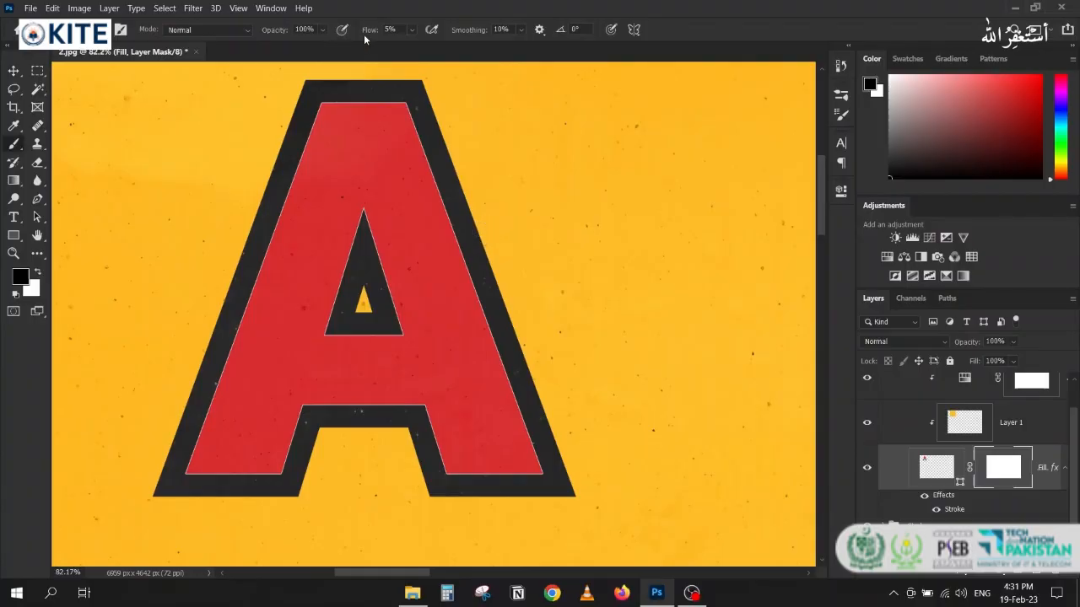
pyautogui.moveTo(365, 32); pyautogui.dragTo(496, 31)
# - Try to erase part of the thin white edge on the A's outer side by painting black on the Fill mask
pyautogui.keyDown('alt'); pyautogui.scroll(5, 482, 294); pyautogui.keyUp('alt')
pyautogui.scroll(2, 399, 291)
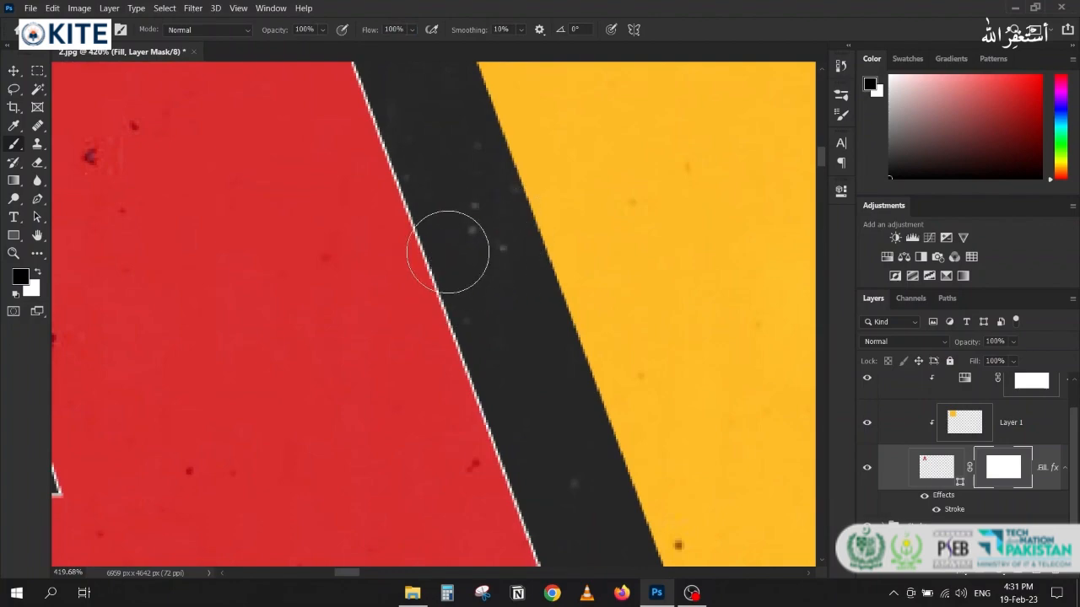
pyautogui.moveTo(448, 248)
pyautogui.mouseDown()
pyautogui.moveTo(461, 296)
pyautogui.moveTo(447, 278)
pyautogui.moveTo(453, 312)
pyautogui.moveTo(417, 296)
pyautogui.moveTo(417, 310)
pyautogui.moveTo(379, 288)
pyautogui.mouseUp()
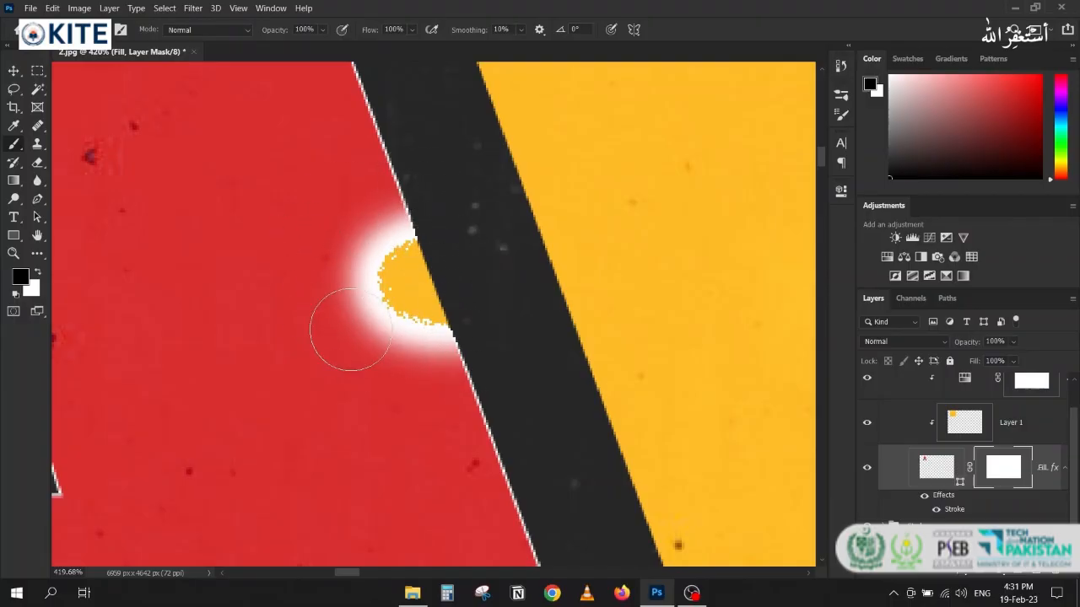
pyautogui.hotkey('ctrl', 'z')
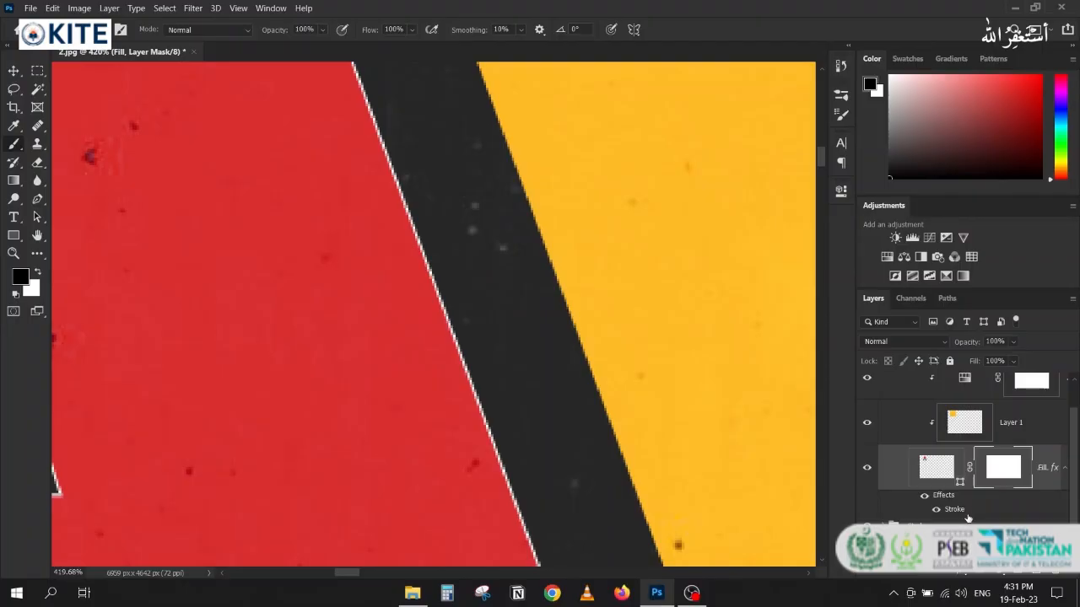
# - Turn on Layer Mask Hides Effects in the Fill layer's blending options
pyautogui.hotkey('ctrl', '2')
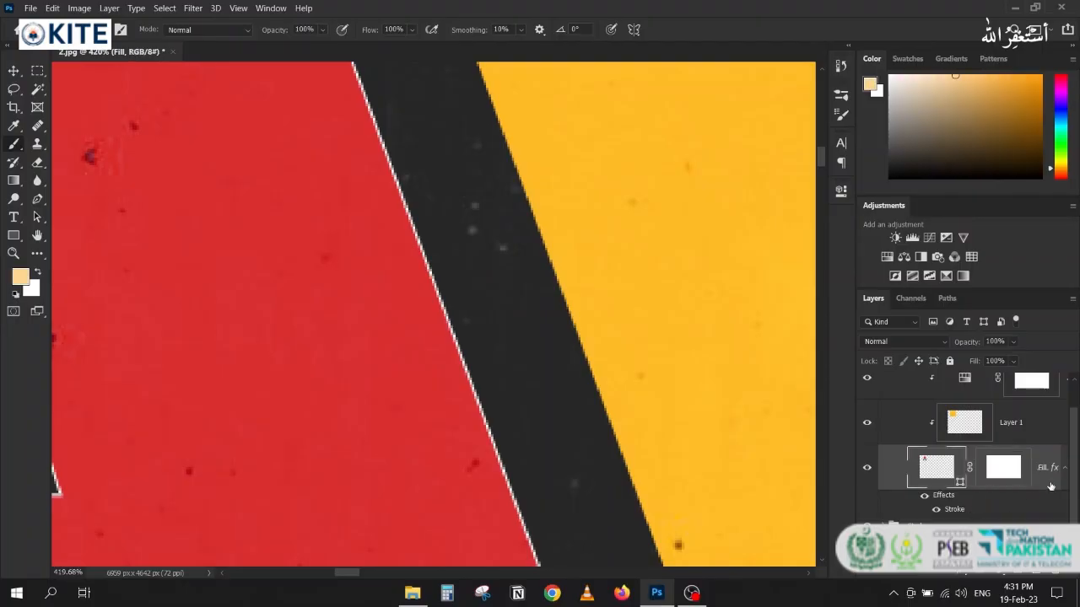
pyautogui.doubleClick(1050, 486)
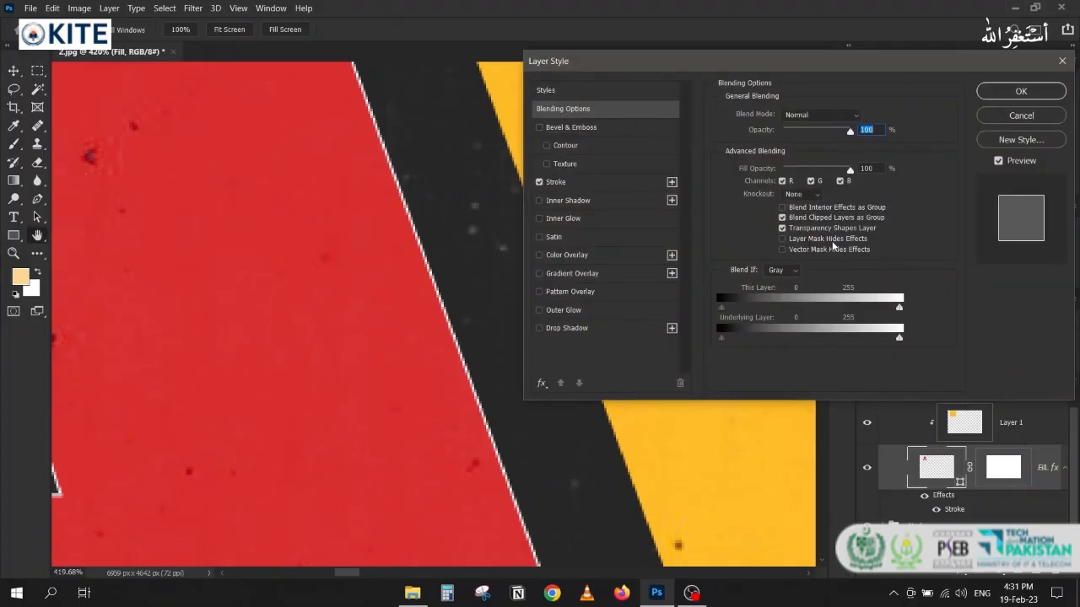
pyautogui.click(828, 242)
pyautogui.click(1019, 90)
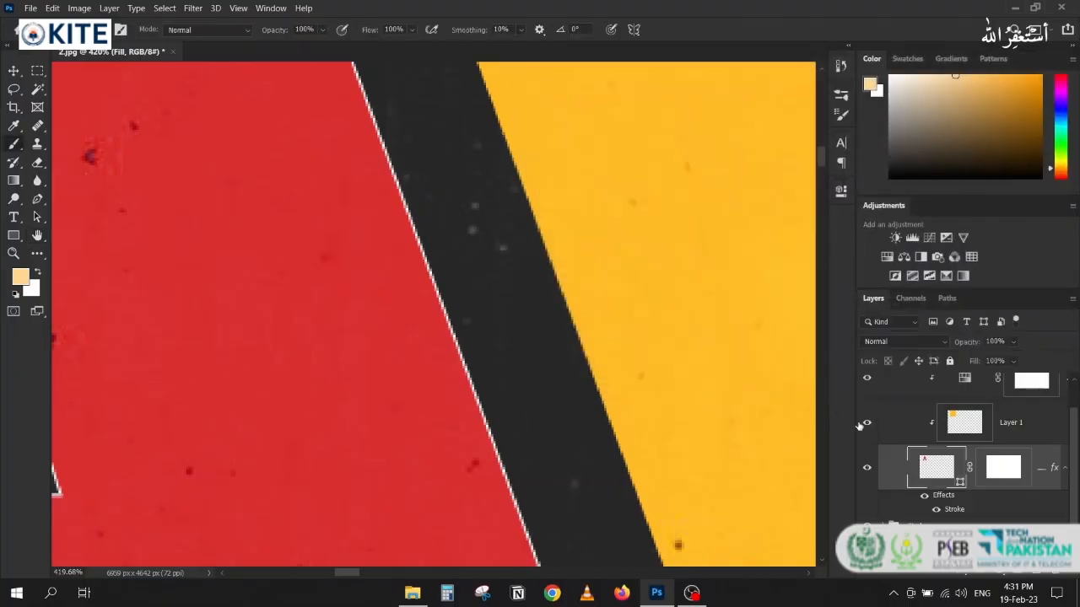
# - Test the Fill mask again by brushing black along the thin white edge, and undo the painting
pyautogui.click(1007, 473)
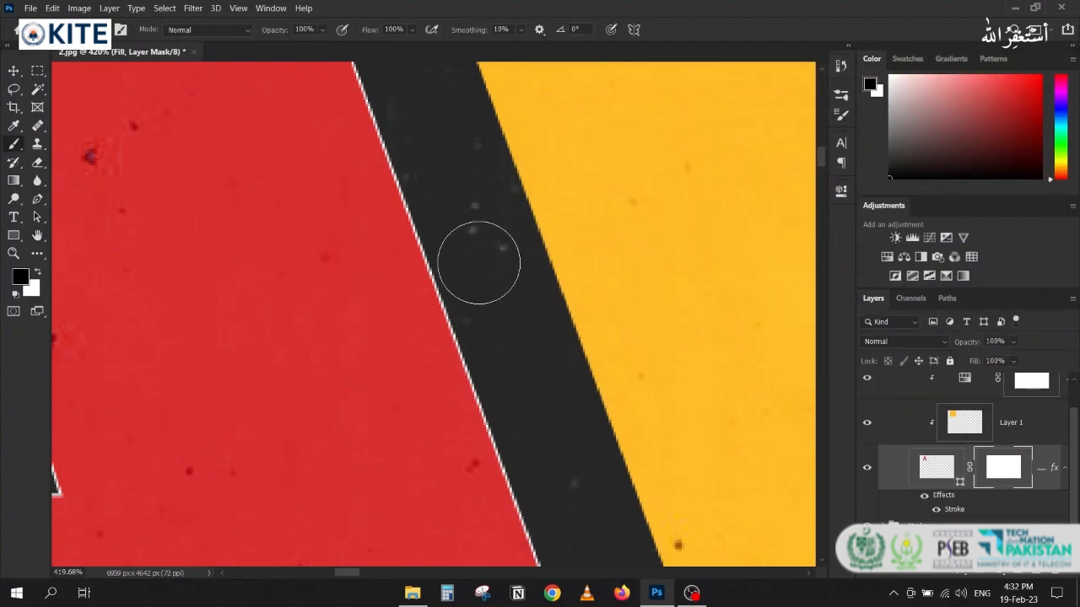
pyautogui.moveTo(470, 261); pyautogui.dragTo(487, 298)
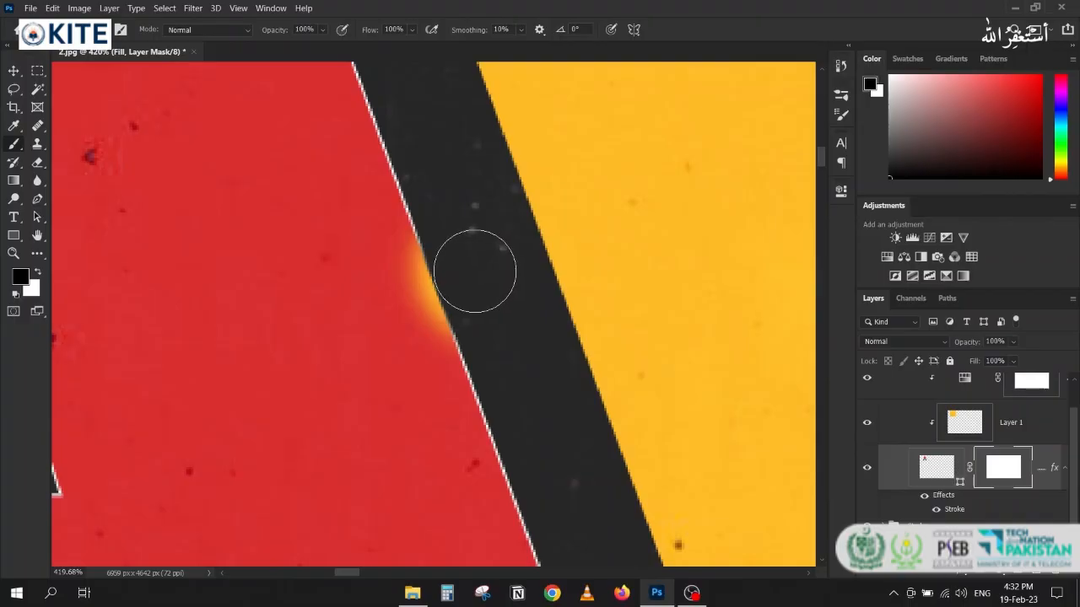
pyautogui.moveTo(464, 344); pyautogui.dragTo(437, 309)
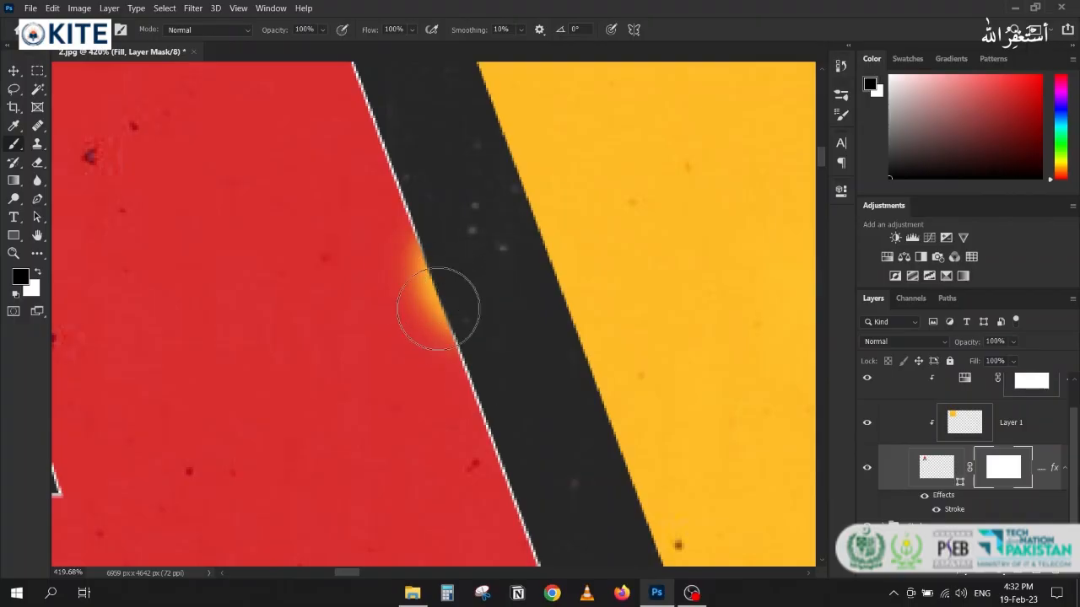
pyautogui.hotkey('ctrl', 'z')
pyautogui.scroll(-5, 489, 291)
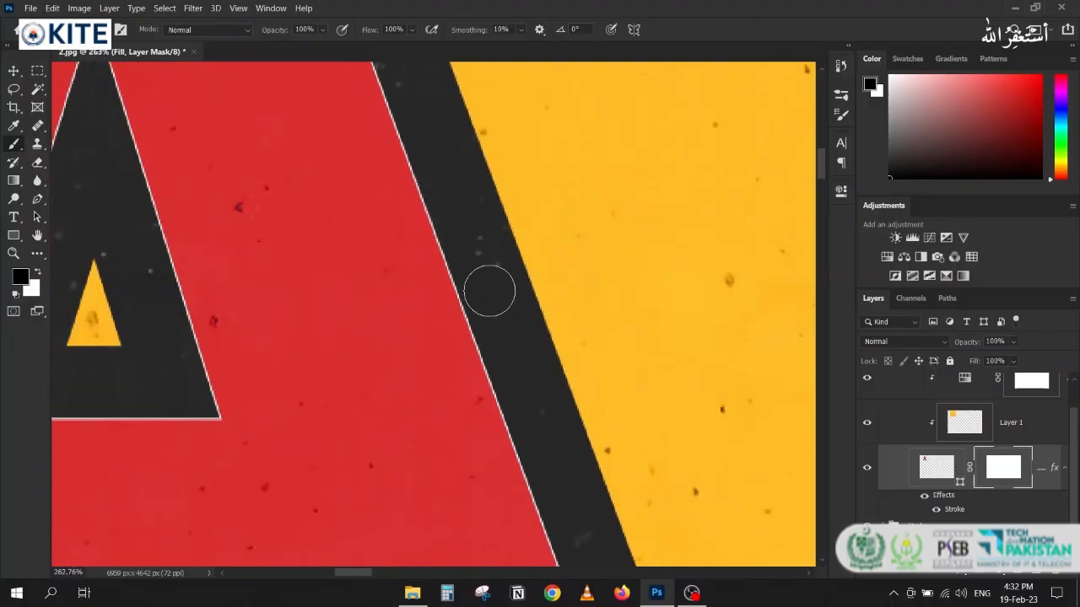
pyautogui.scroll(-1, 489, 291)
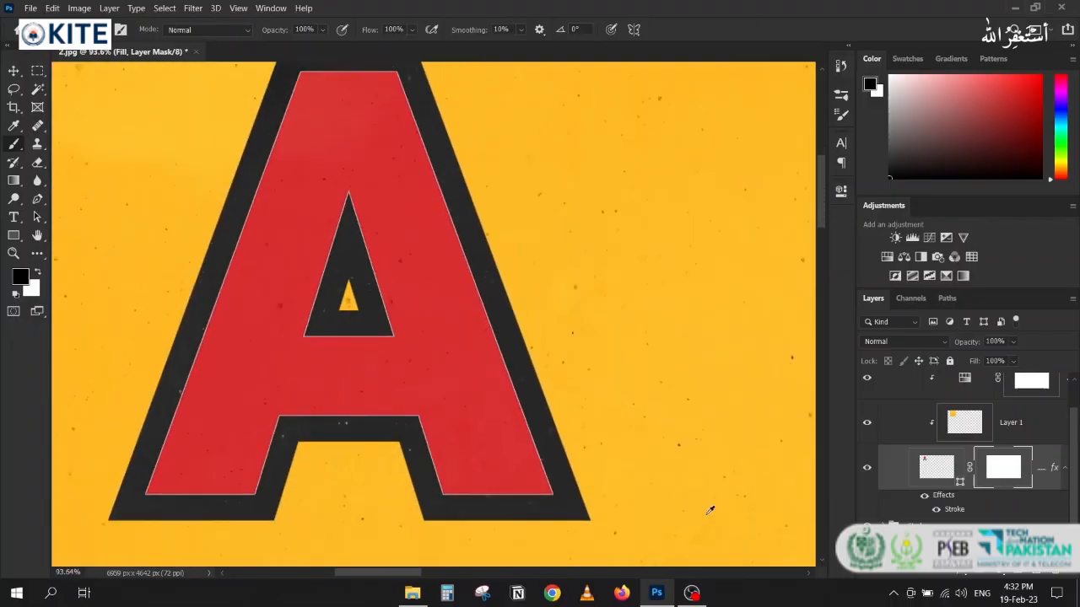
# - Load the A's fill shape as a selection, invert it, and drop the selection
pyautogui.keyDown('ctrl'); pyautogui.click(927, 469); pyautogui.keyUp('ctrl')
pyautogui.scroll(5, 486, 236)
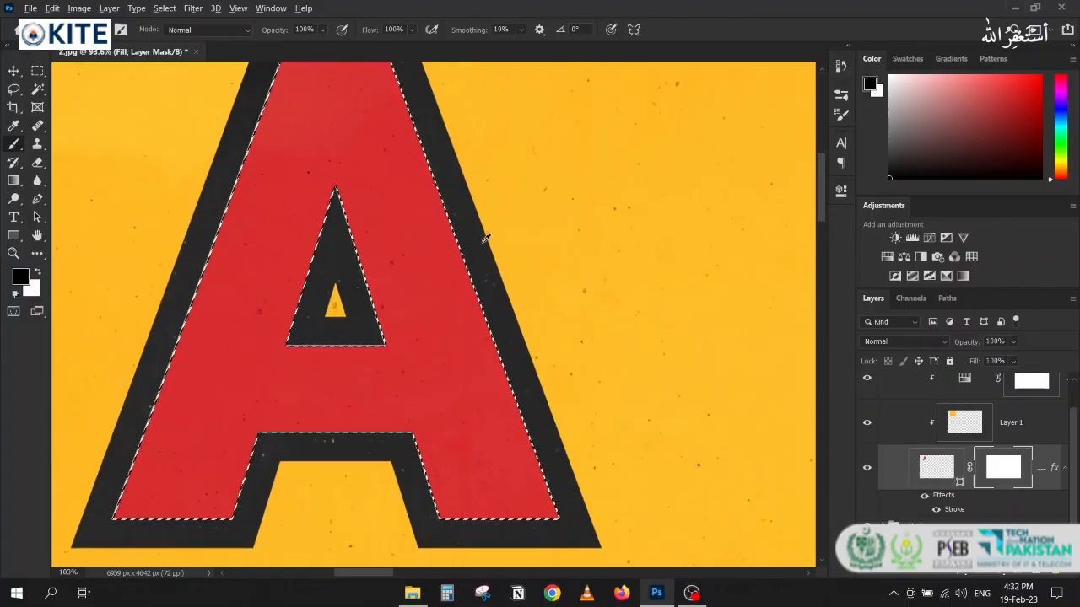
pyautogui.scroll(3, 482, 239)
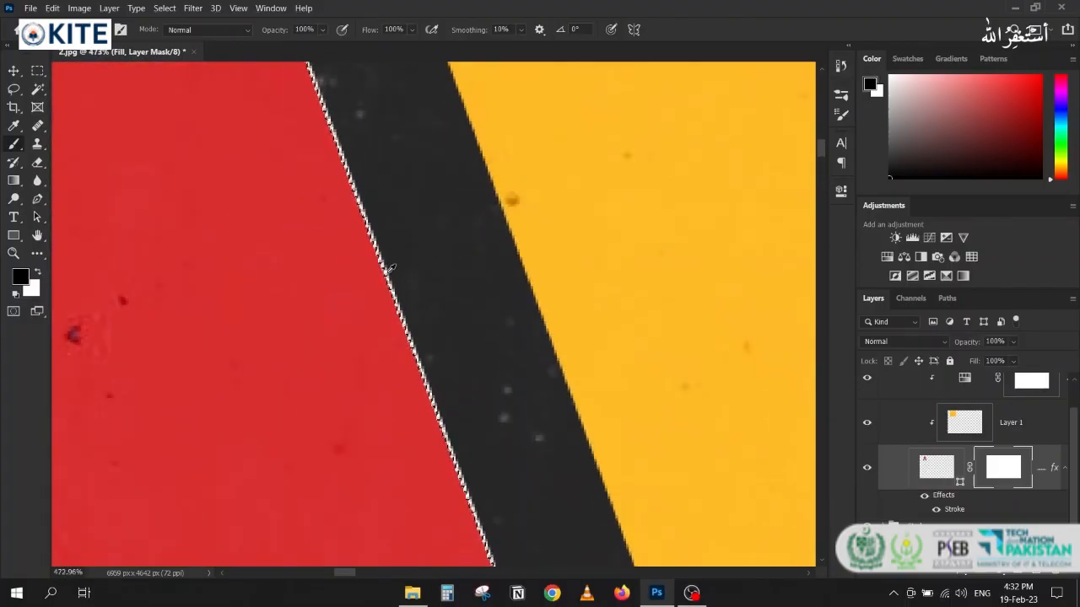
pyautogui.scroll(3, 389, 243)
pyautogui.scroll(-3, 388, 243)
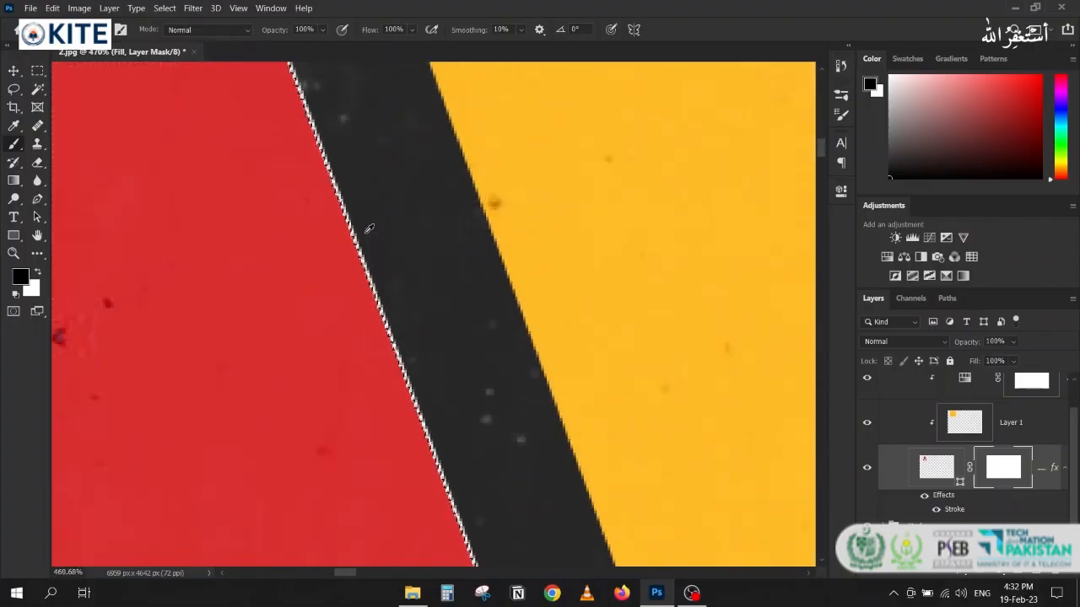
pyautogui.scroll(-3, 384, 251)
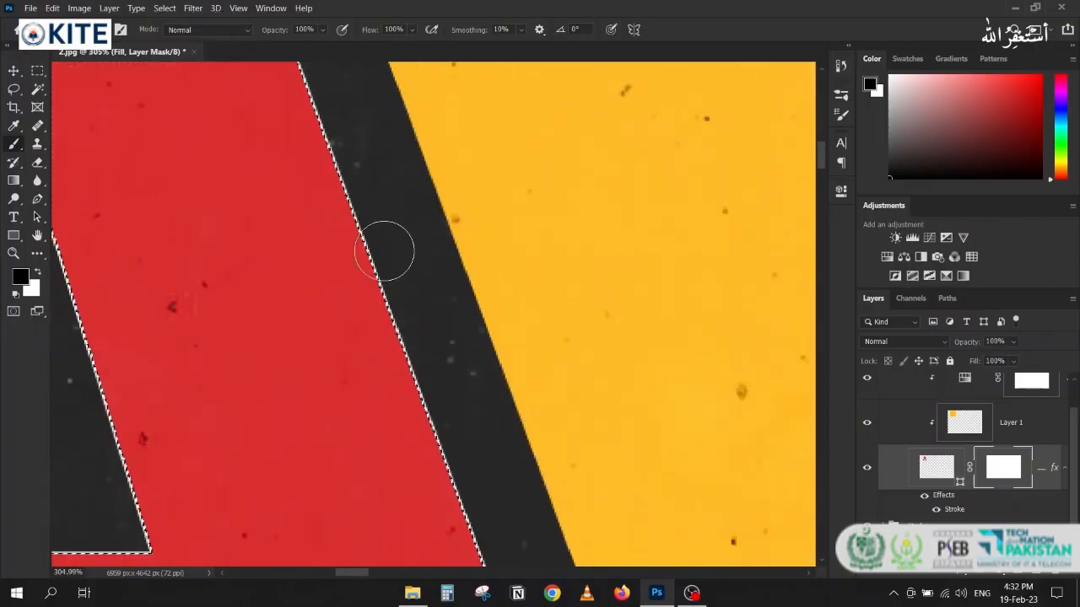
pyautogui.scroll(-3, 384, 250)
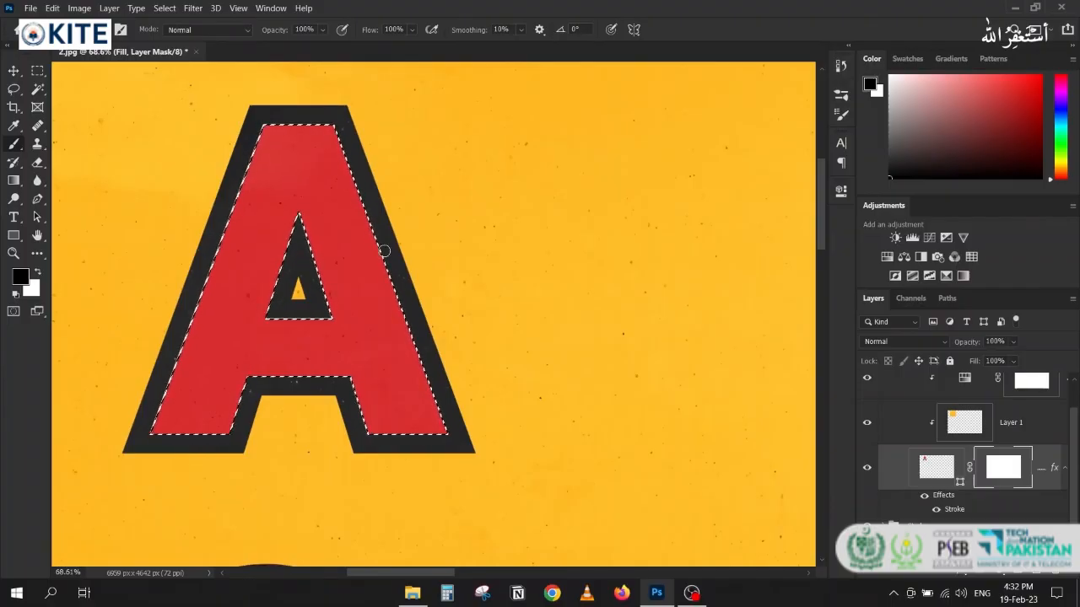
pyautogui.scroll(-2, 384, 251)
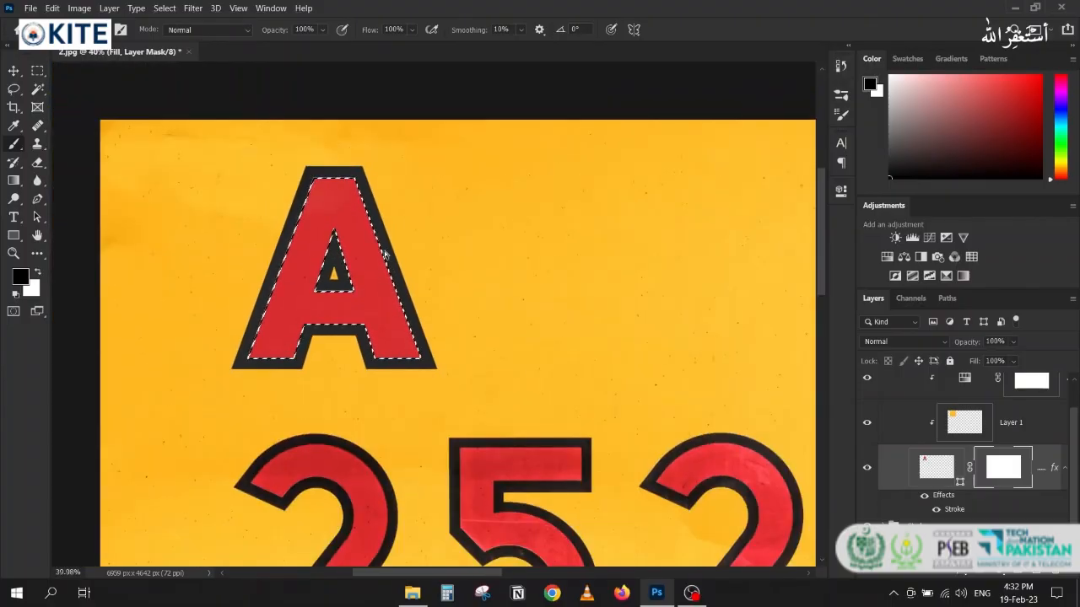
pyautogui.hotkey('ctrl', 'shift', 'i')
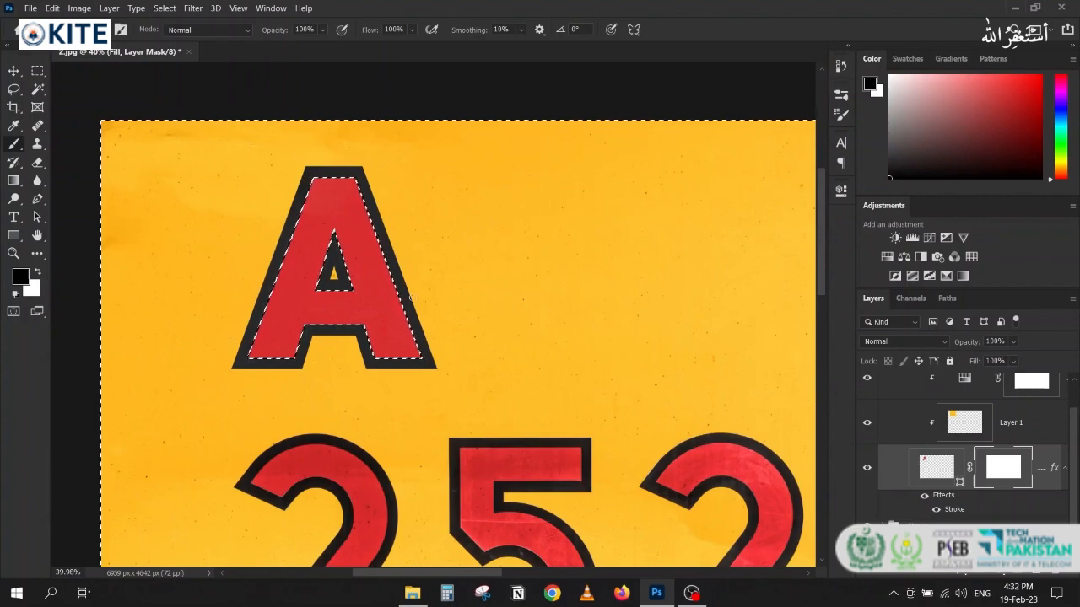
pyautogui.scroll(2, 392, 286)
pyautogui.scroll(2, 393, 287)
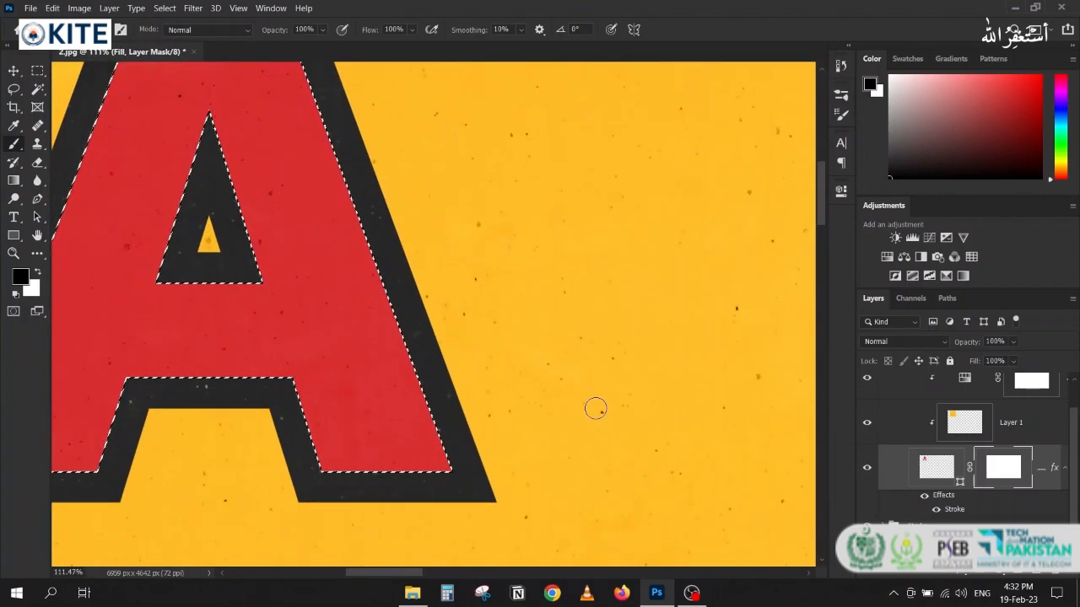
pyautogui.scroll(-1, 561, 390)
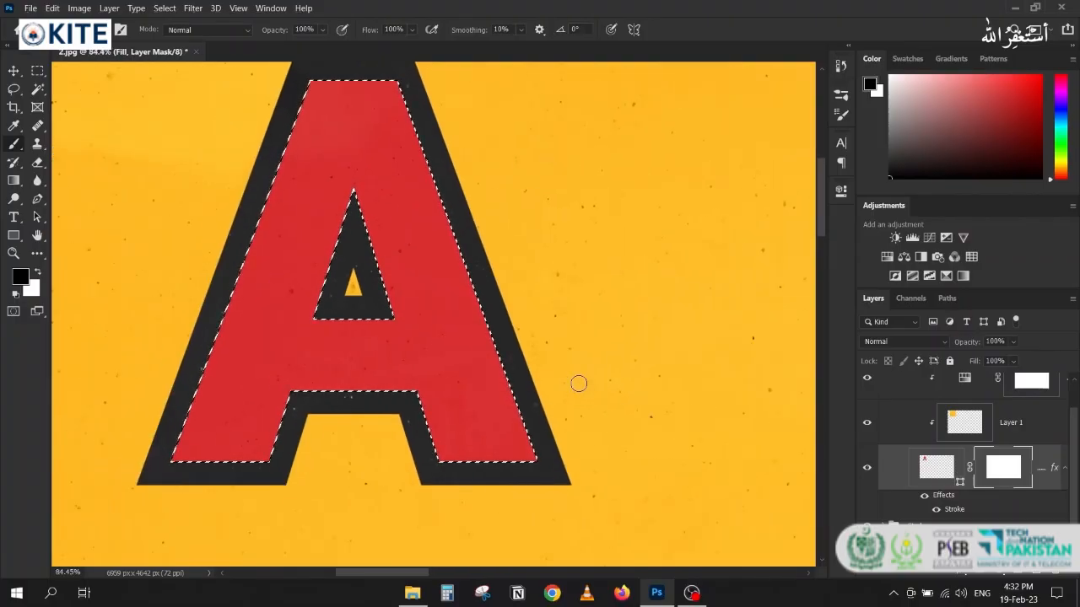
pyautogui.hotkey('ctrl', 'd')
# - Fade parts of the A's thin white edge by painting black on the Fill mask with 9% flow
pyautogui.moveTo(414, 191); pyautogui.dragTo(419, 234)
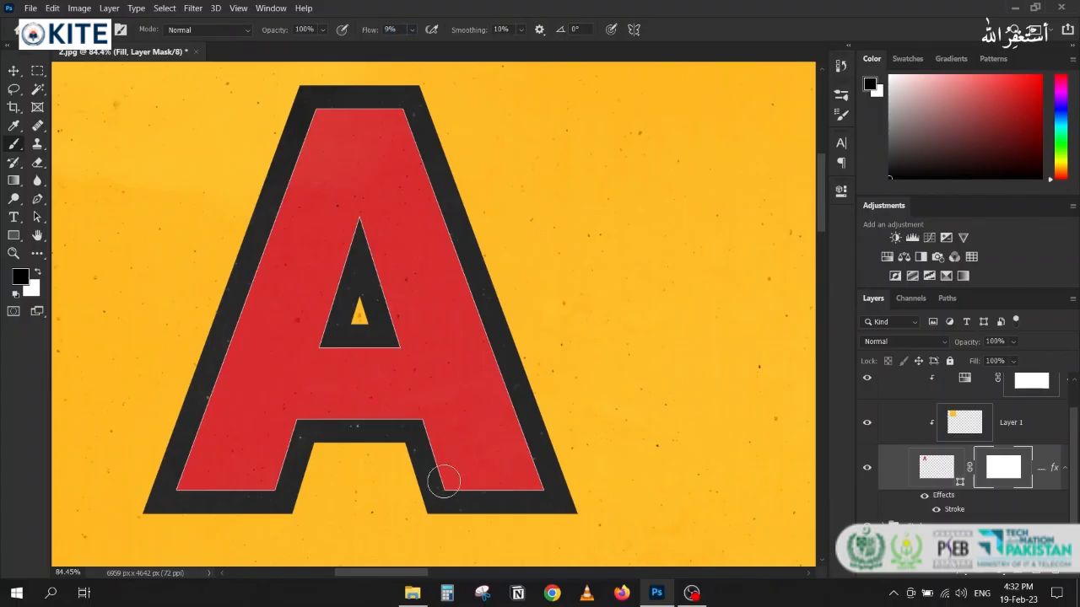
pyautogui.moveTo(359, 420); pyautogui.dragTo(327, 388)
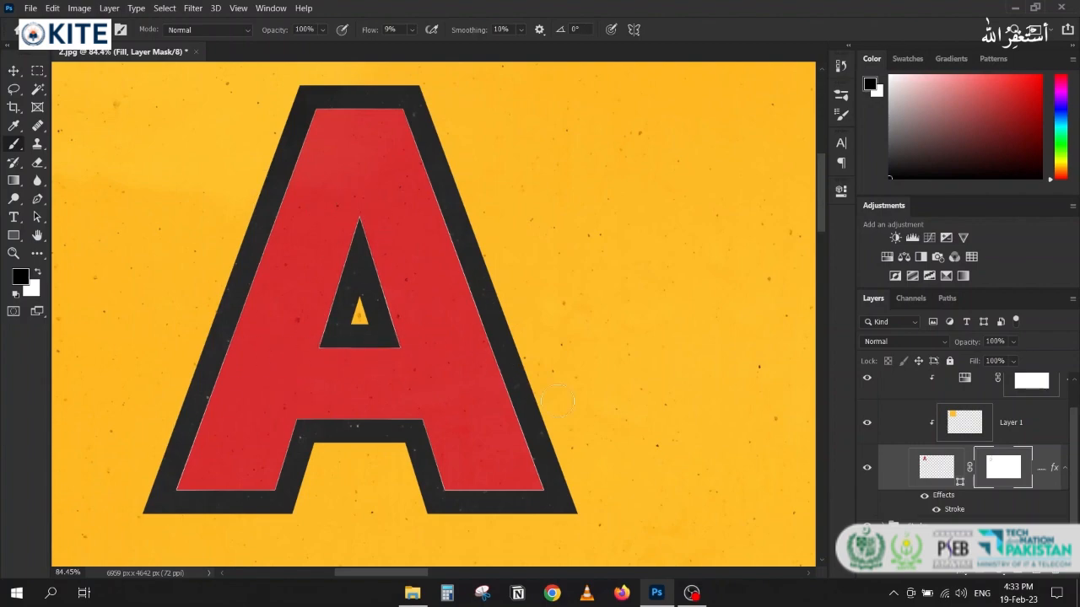
pyautogui.scroll(-2, 121, 314)
pyautogui.scroll(-2, 125, 308)
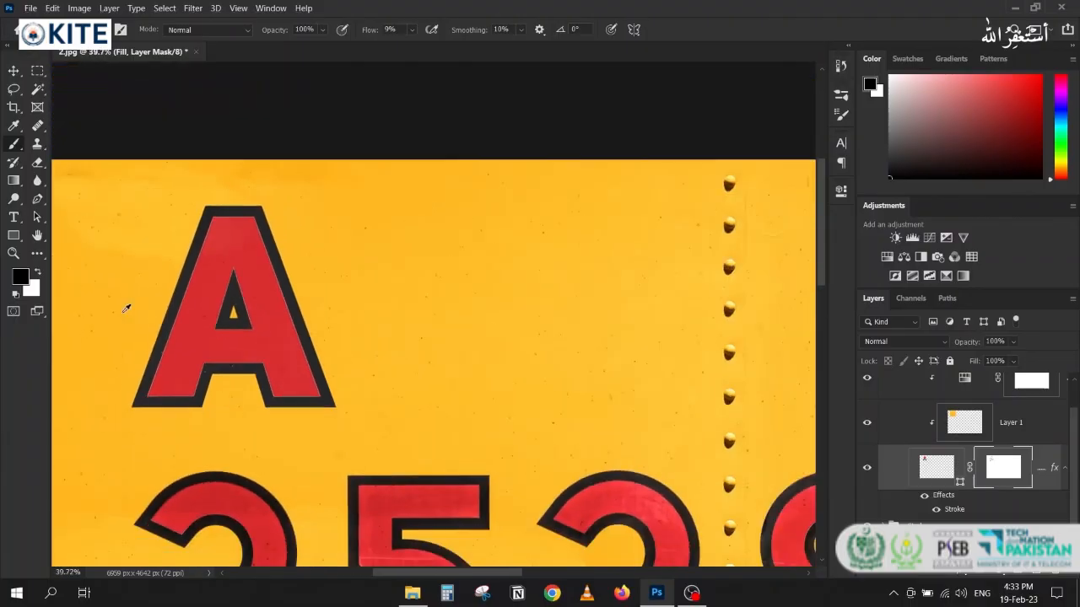
pyautogui.scroll(3, 126, 308)
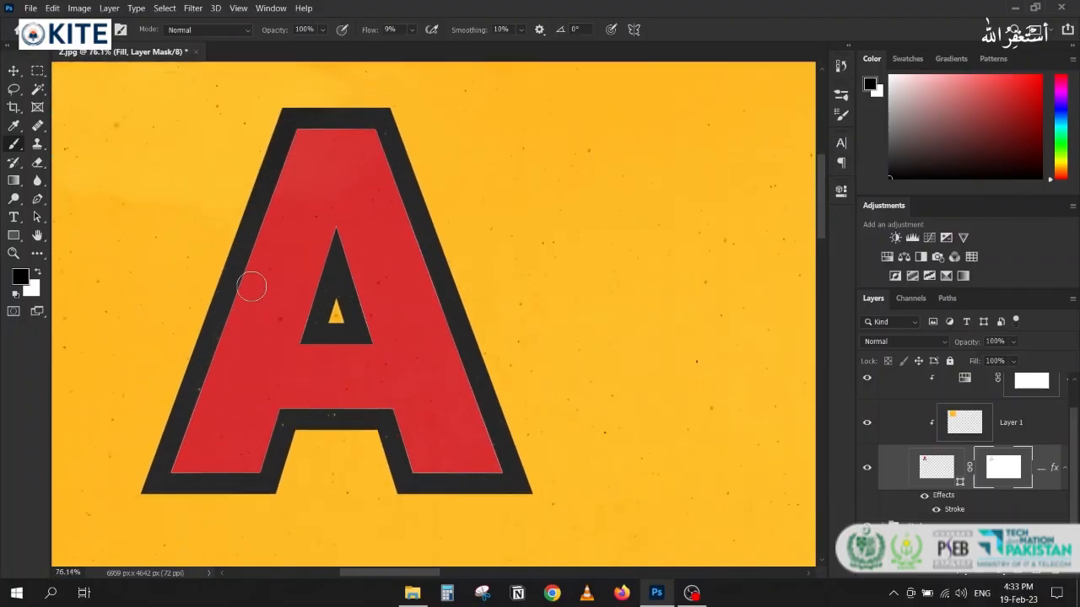
pyautogui.scroll(-2, 149, 350)
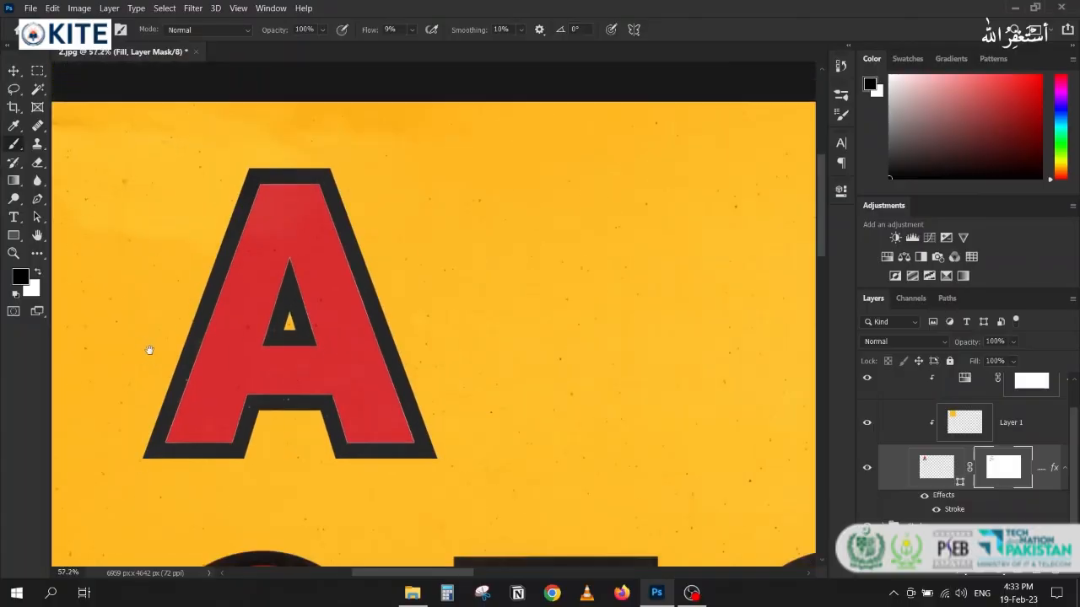
# - Switch to the Move tool and collapse the Fill group
pyautogui.click(15, 72)
pyautogui.scroll(-4, 198, 218)
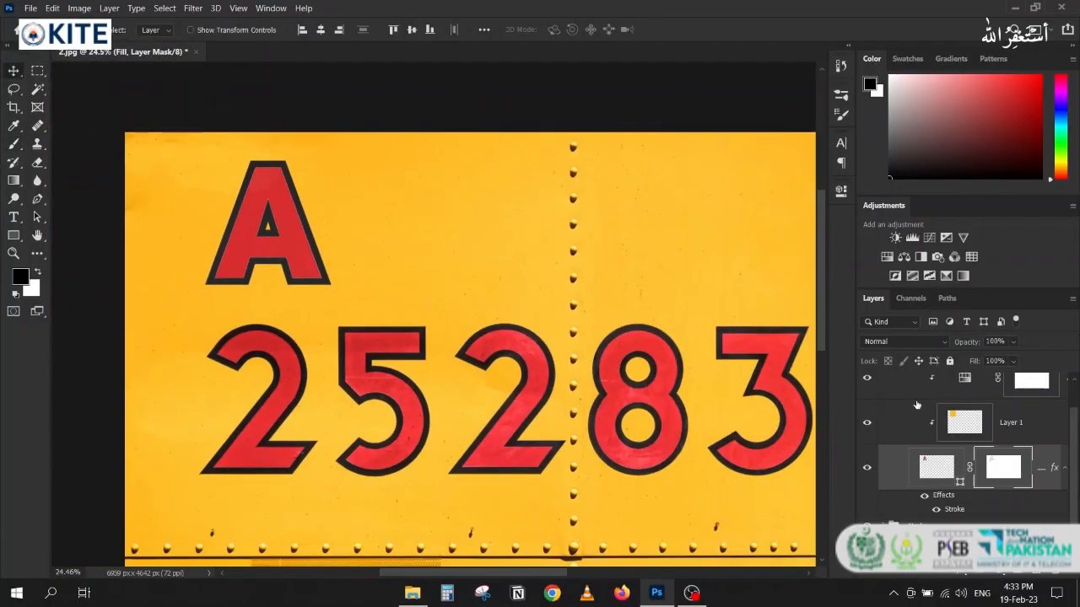
pyautogui.scroll(1, 917, 406)
pyautogui.click(885, 381)
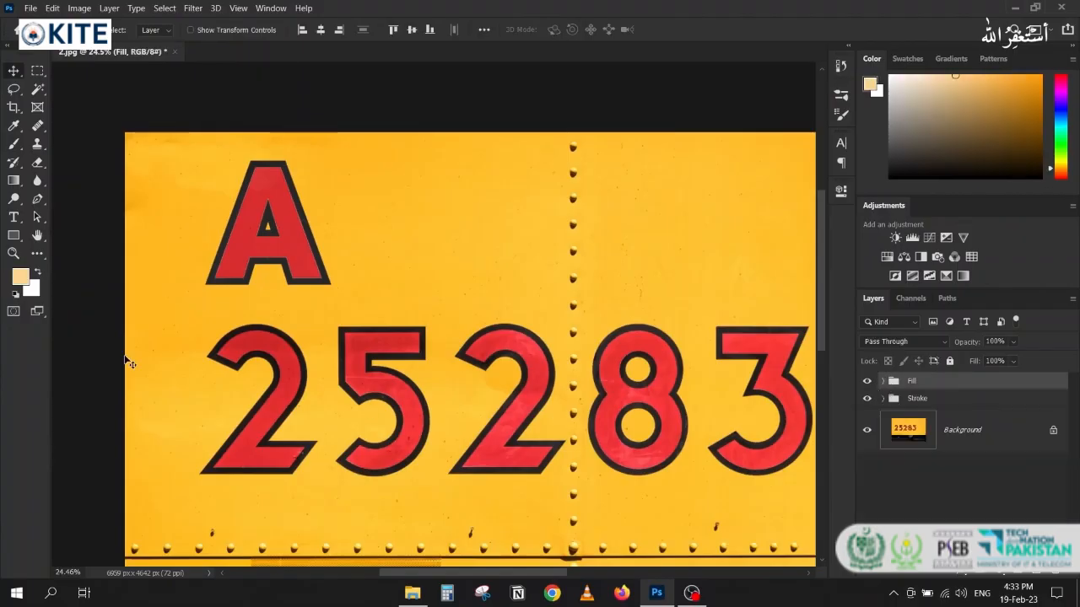
# - Add a new empty layer above the Fill group and activate the Healing Brush tool
pyautogui.scroll(3, 207, 269)
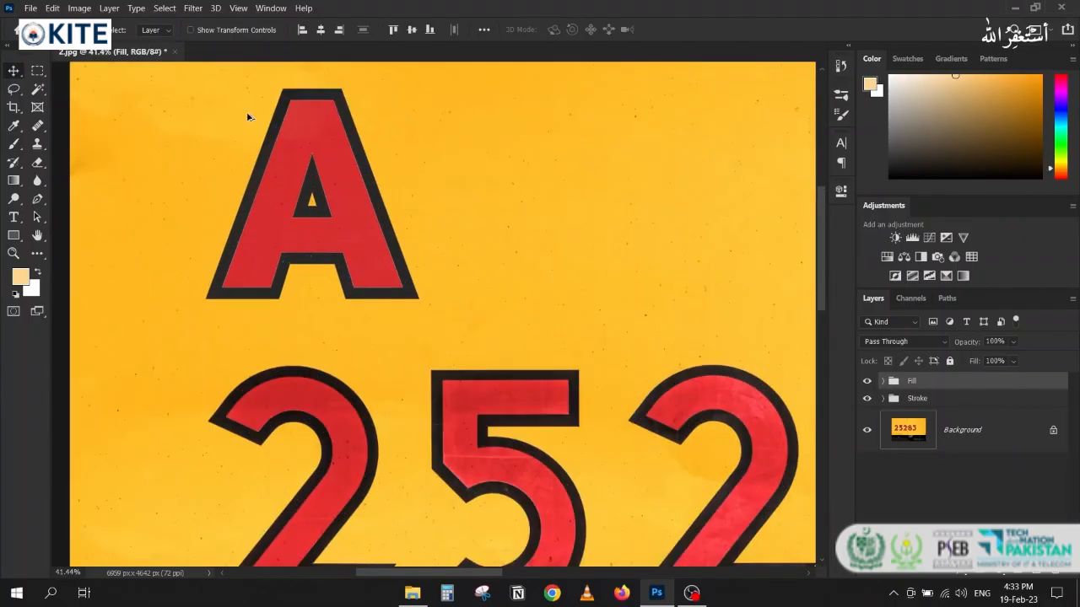
pyautogui.scroll(-2, 312, 254)
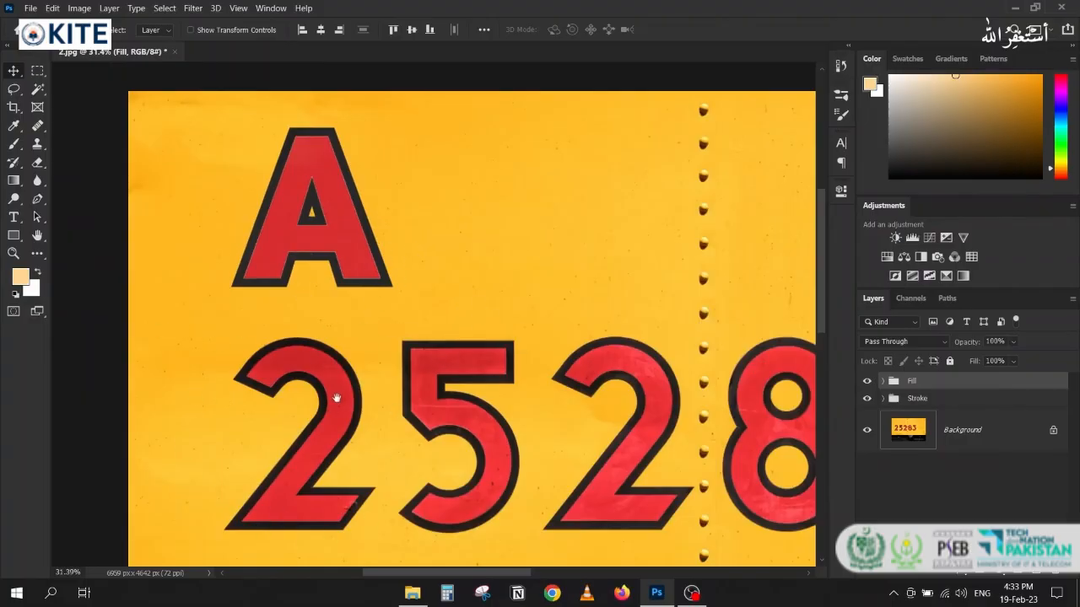
pyautogui.moveTo(335, 398); pyautogui.dragTo(279, 265)
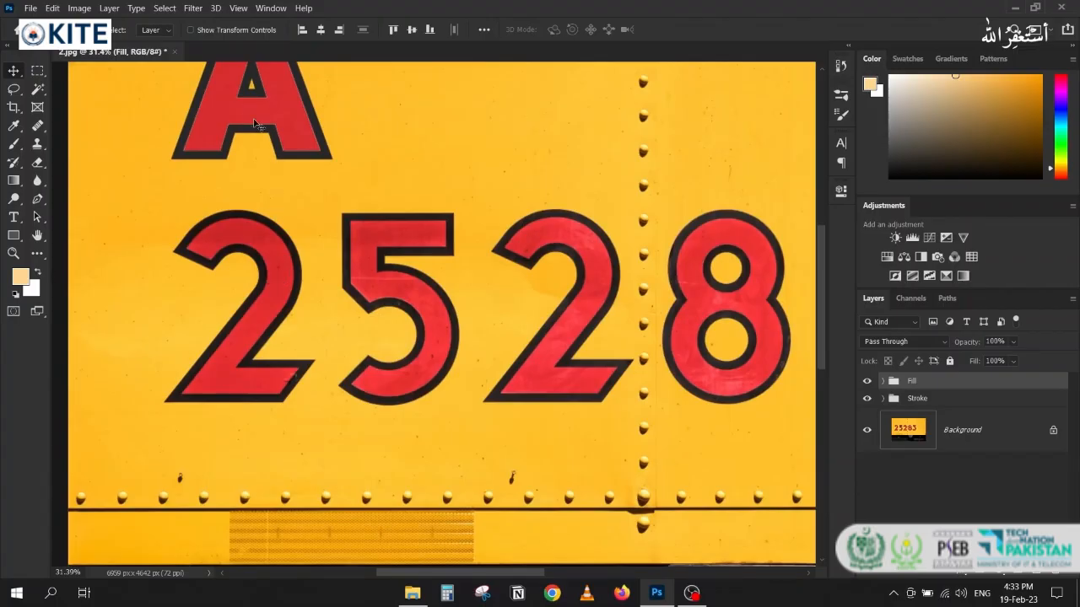
pyautogui.scroll(6, 251, 87)
pyautogui.scroll(-2, 247, 150)
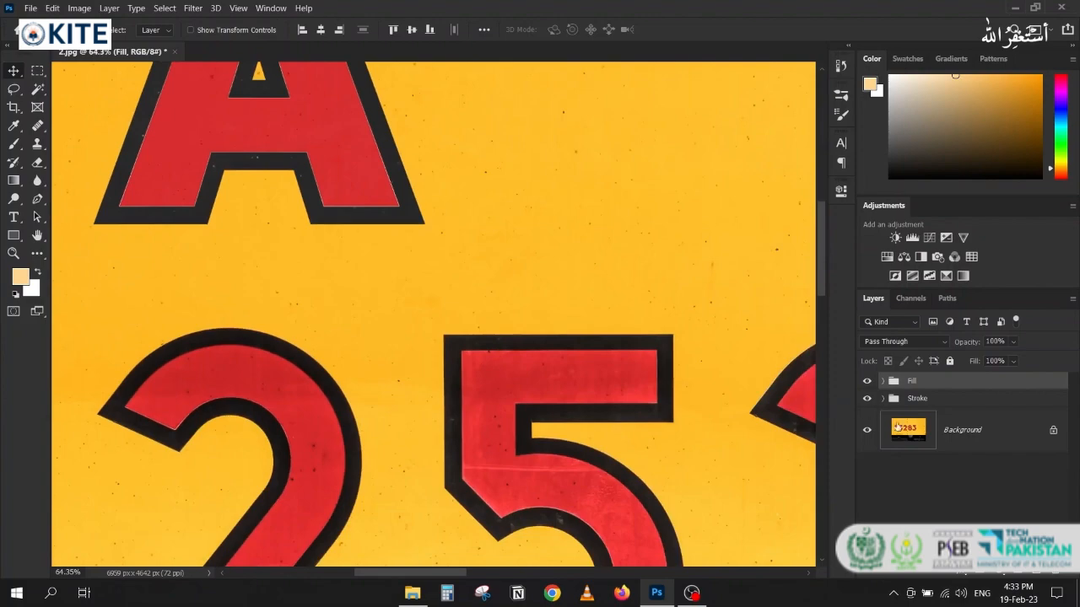
pyautogui.hotkey('ctrl', 'shift', 'alt', 'n')
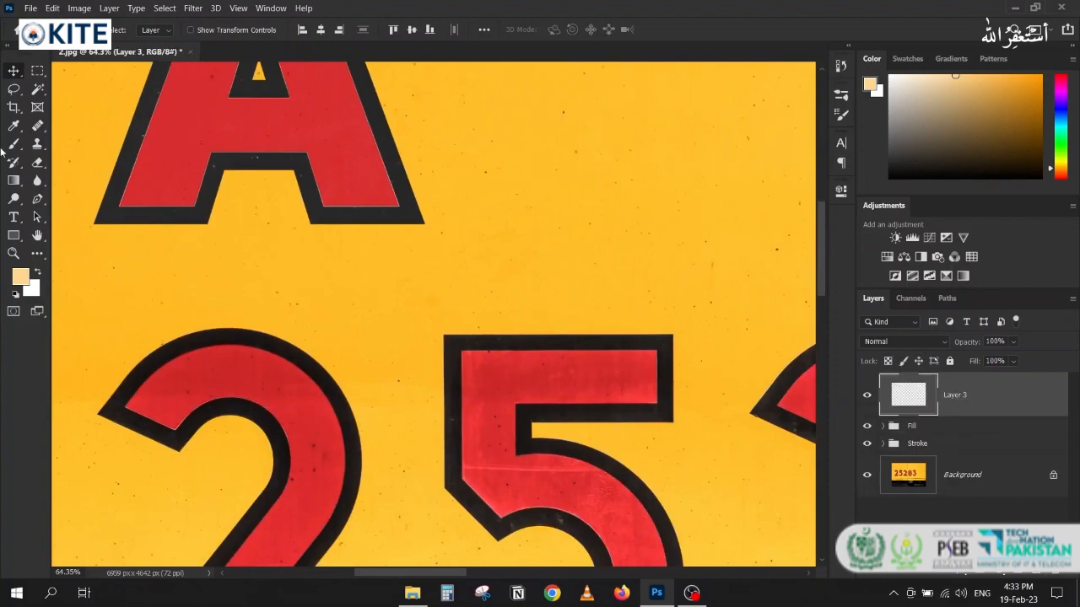
pyautogui.click(38, 125)
pyautogui.click(93, 138)
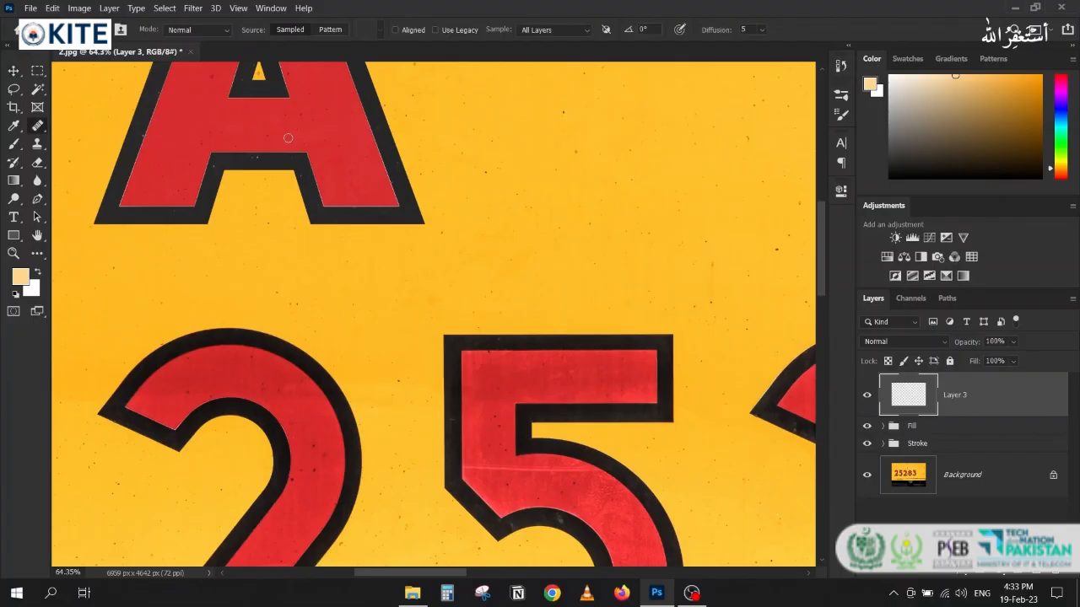
pyautogui.moveTo(179, 167); pyautogui.dragTo(310, 179)
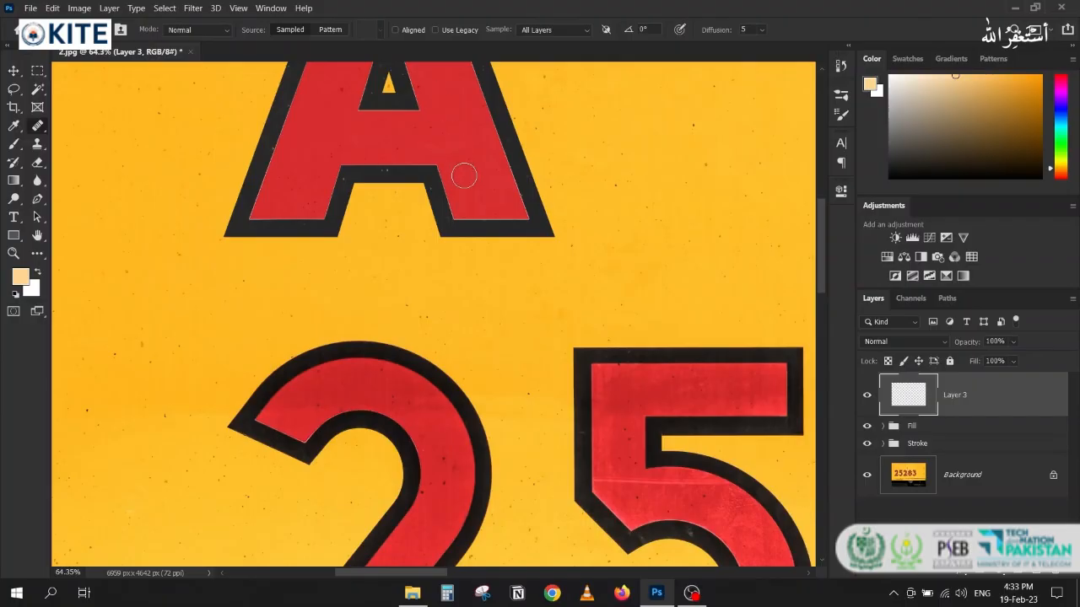
pyautogui.scroll(-5, 449, 139)
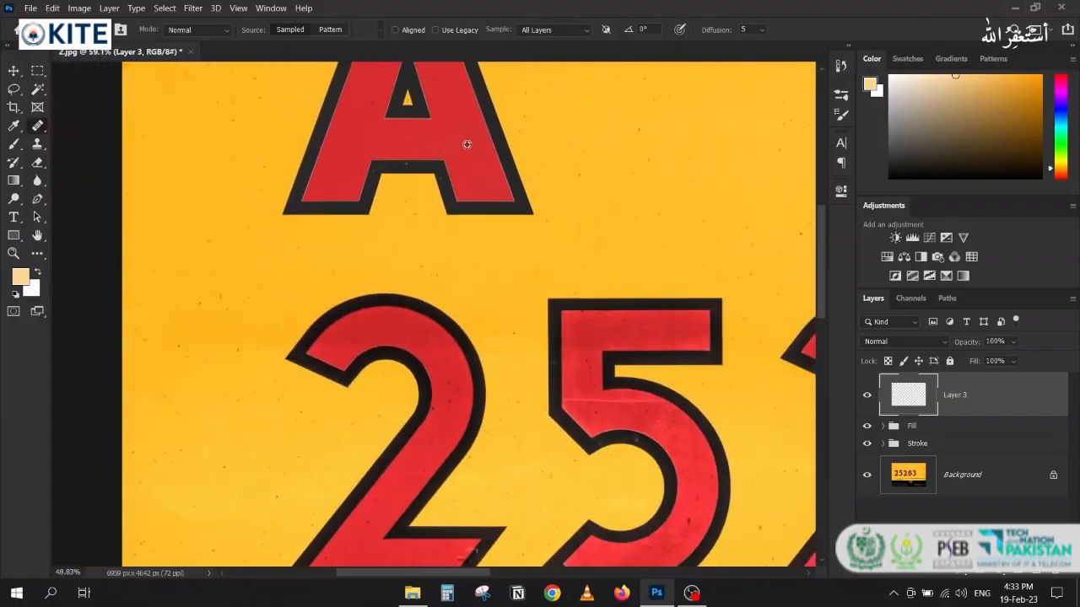
pyautogui.scroll(3, 367, 215)
pyautogui.scroll(-2, 418, 363)
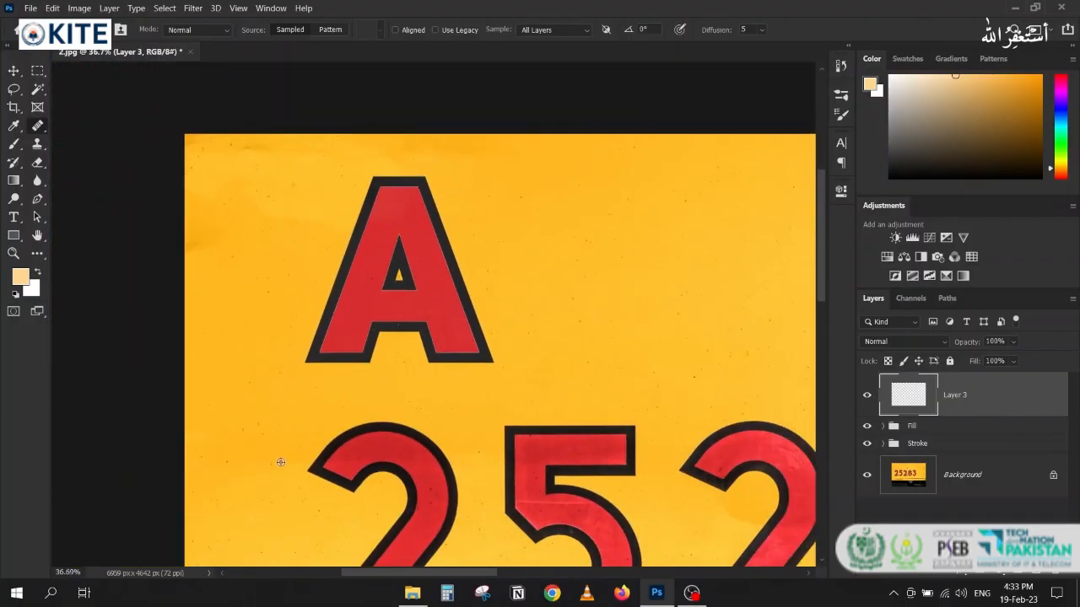
pyautogui.scroll(-3, 309, 379)
pyautogui.scroll(4, 276, 241)
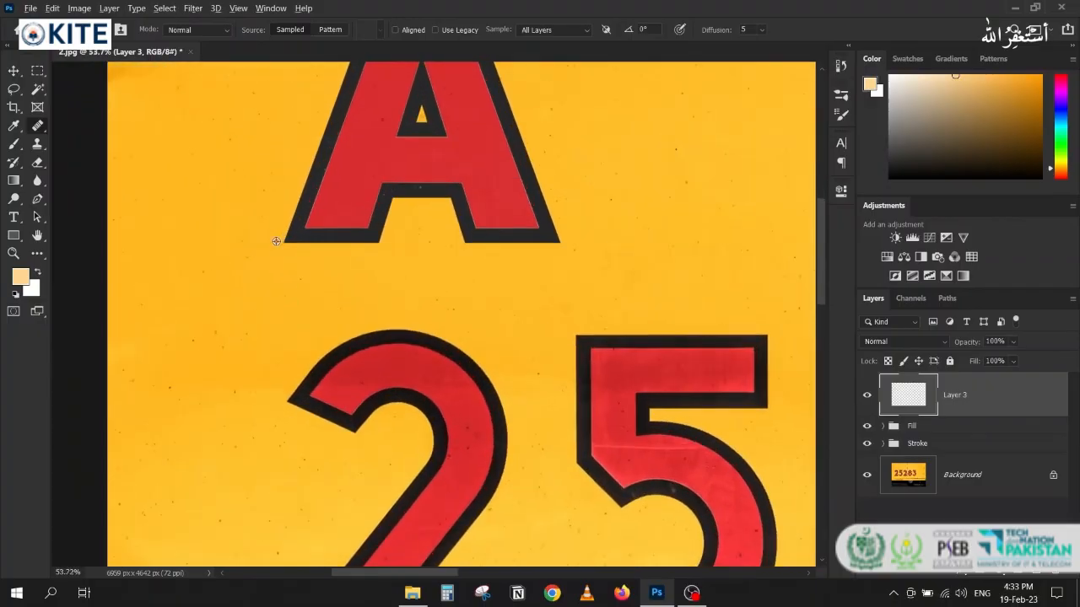
pyautogui.moveTo(276, 241); pyautogui.dragTo(276, 337)
pyautogui.scroll(-1, 276, 338)
pyautogui.hotkey('alt', 'space')
pyautogui.write(']')
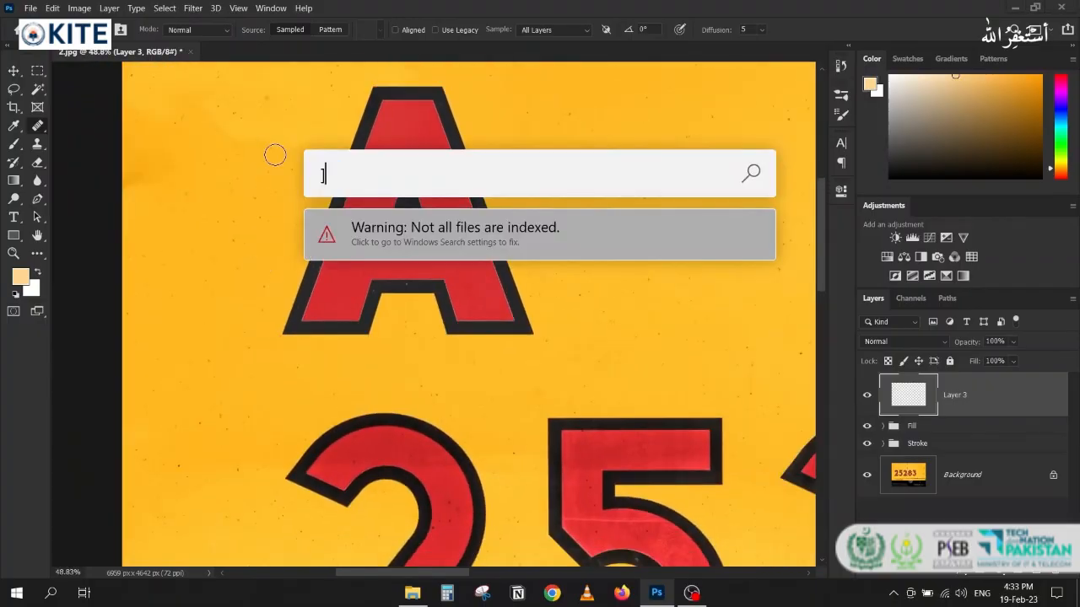
pyautogui.press('Escape')
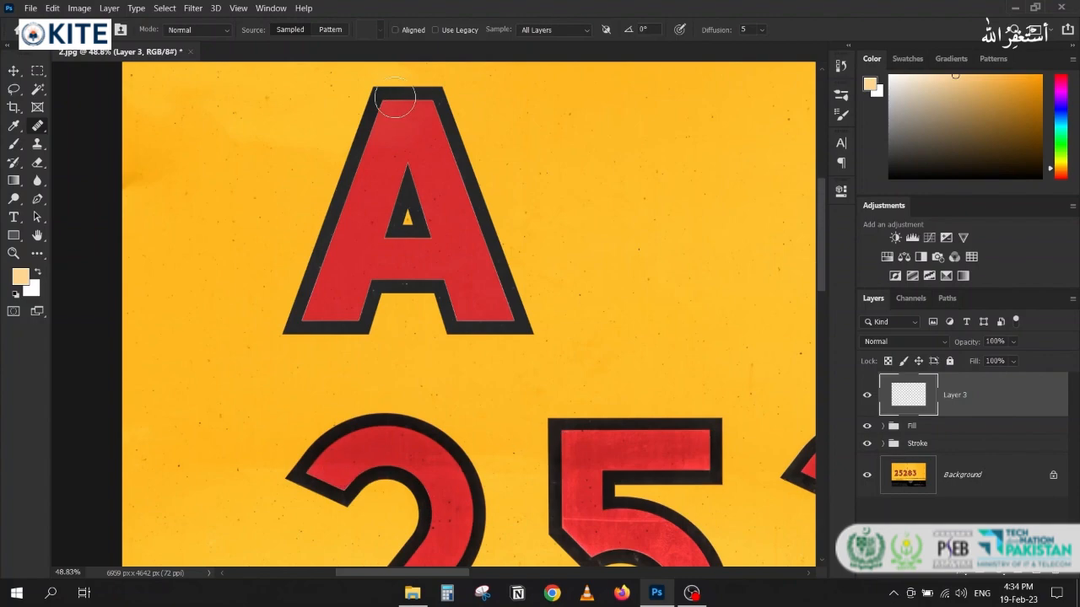
# - Try to heal the letter A's crossbar with red texture sampled from the digit 5
pyautogui.moveTo(394, 100)
pyautogui.mouseDown()
pyautogui.moveTo(450, 110)
pyautogui.moveTo(457, 129)
pyautogui.moveTo(360, 161)
pyautogui.mouseUp()
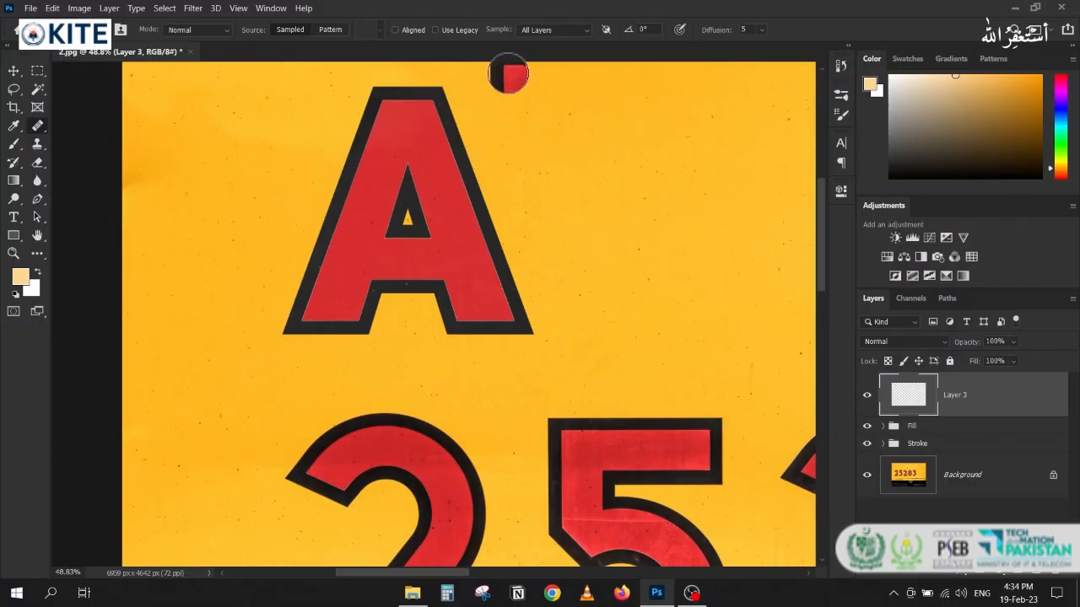
pyautogui.click(83, 30)
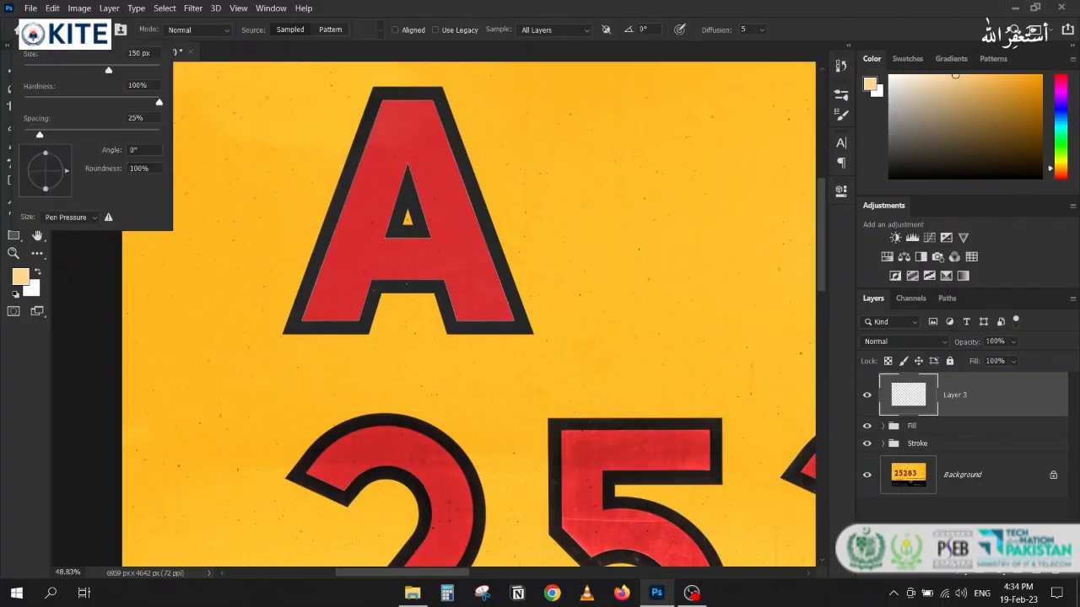
pyautogui.click(82, 30)
pyautogui.scroll(4, 406, 101)
pyautogui.moveTo(404, 230); pyautogui.dragTo(340, 85)
pyautogui.scroll(-4, 341, 84)
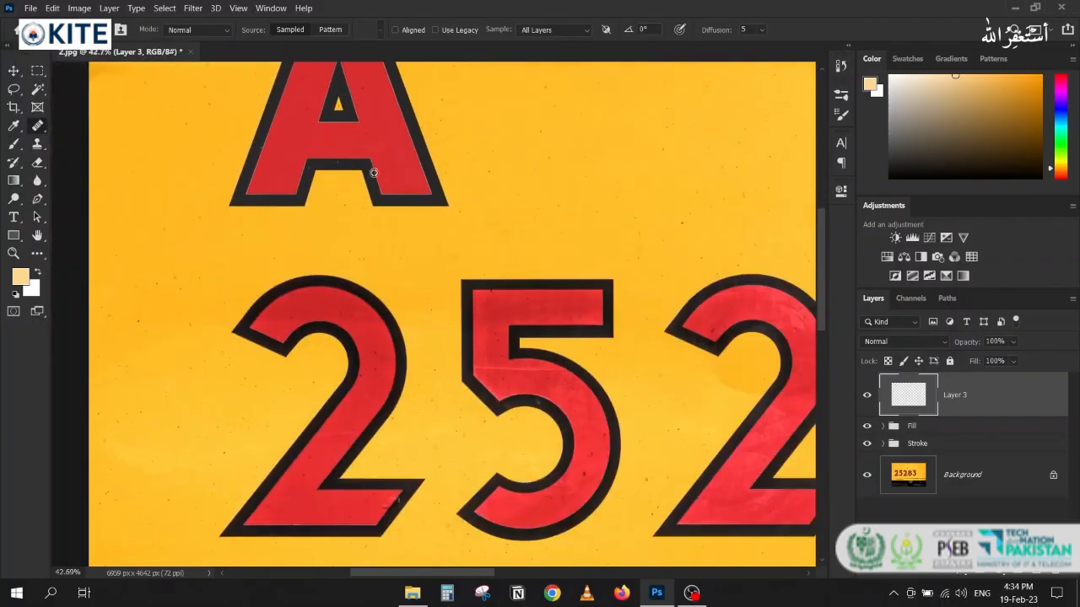
pyautogui.scroll(4, 464, 291)
pyautogui.keyDown('alt'); pyautogui.click(520, 321); pyautogui.keyUp('alt')
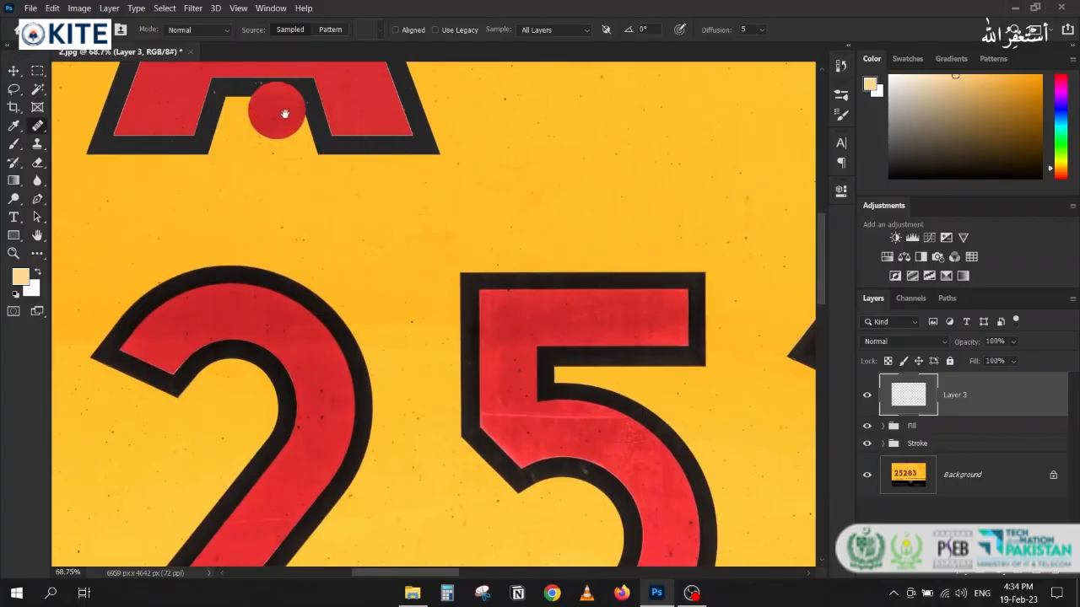
pyautogui.moveTo(283, 113); pyautogui.dragTo(365, 266)
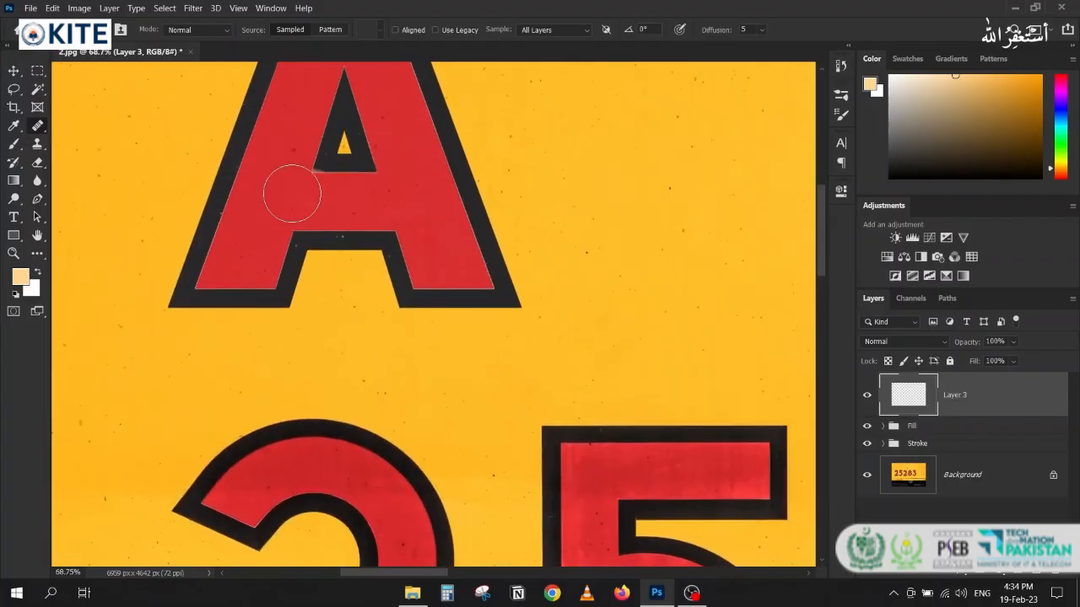
pyautogui.moveTo(292, 192)
pyautogui.mouseDown()
pyautogui.moveTo(349, 196)
pyautogui.moveTo(268, 196)
pyautogui.mouseUp()
# - Load the red letter A shape from the Fill group as a selection and make Layer 3 active
pyautogui.click(882, 444)
pyautogui.scroll(-1, 914, 492)
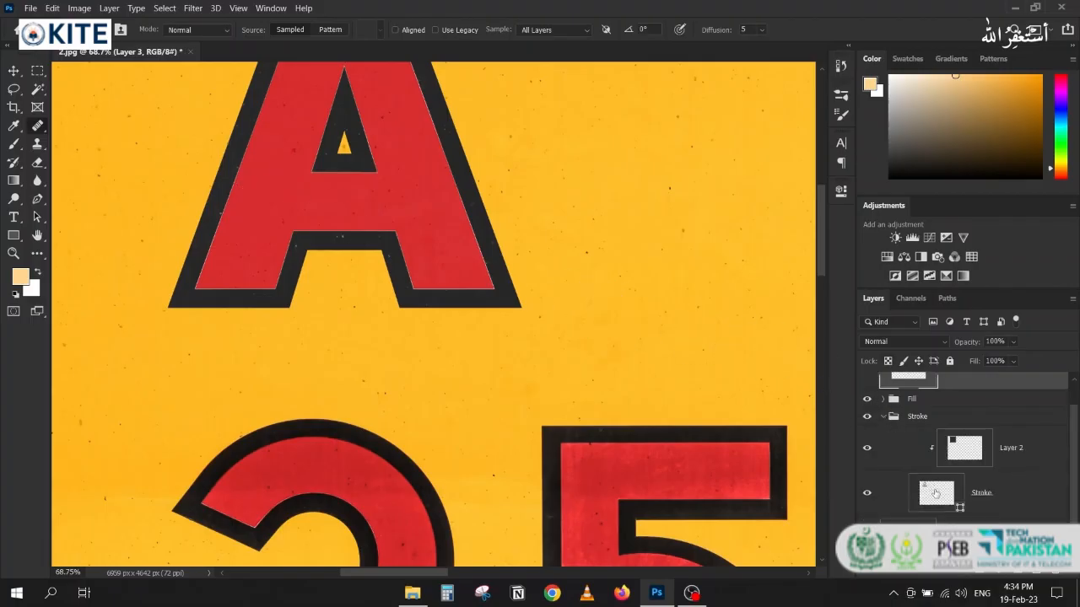
pyautogui.keyDown('shift'); pyautogui.click(935, 494); pyautogui.keyUp('shift')
pyautogui.click(883, 423)
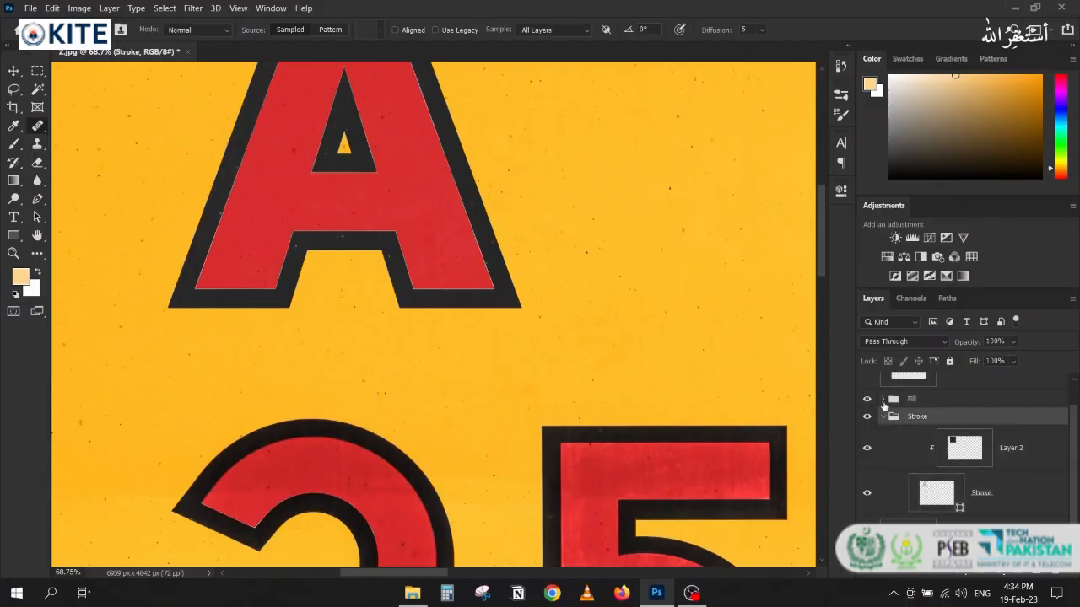
pyautogui.click(882, 400)
pyautogui.scroll(-3, 910, 476)
pyautogui.scroll(2, 931, 422)
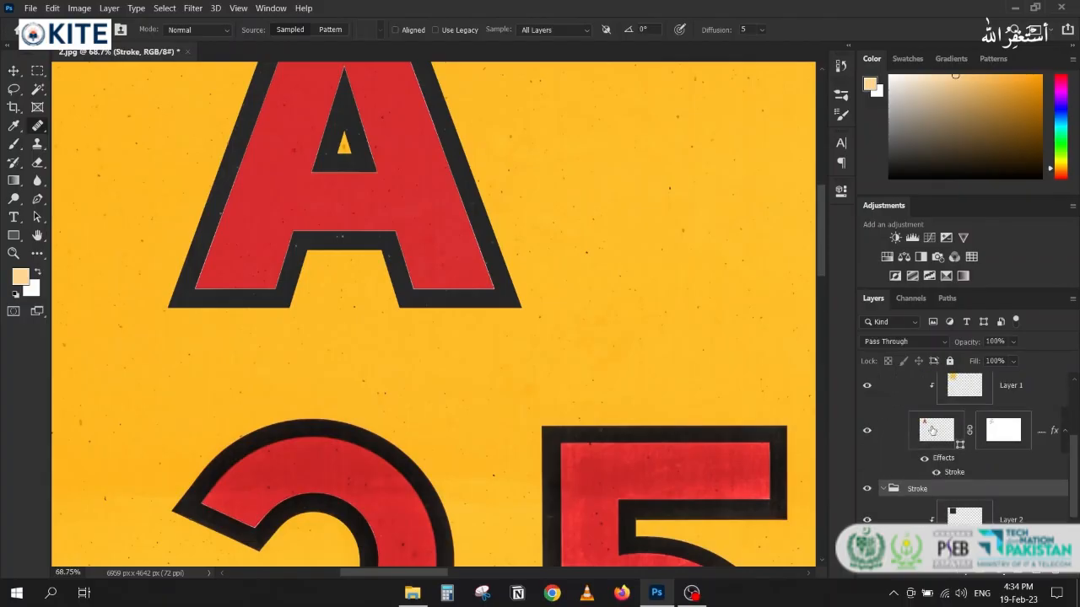
pyautogui.keyDown('ctrl'); pyautogui.click(932, 431); pyautogui.keyUp('ctrl')
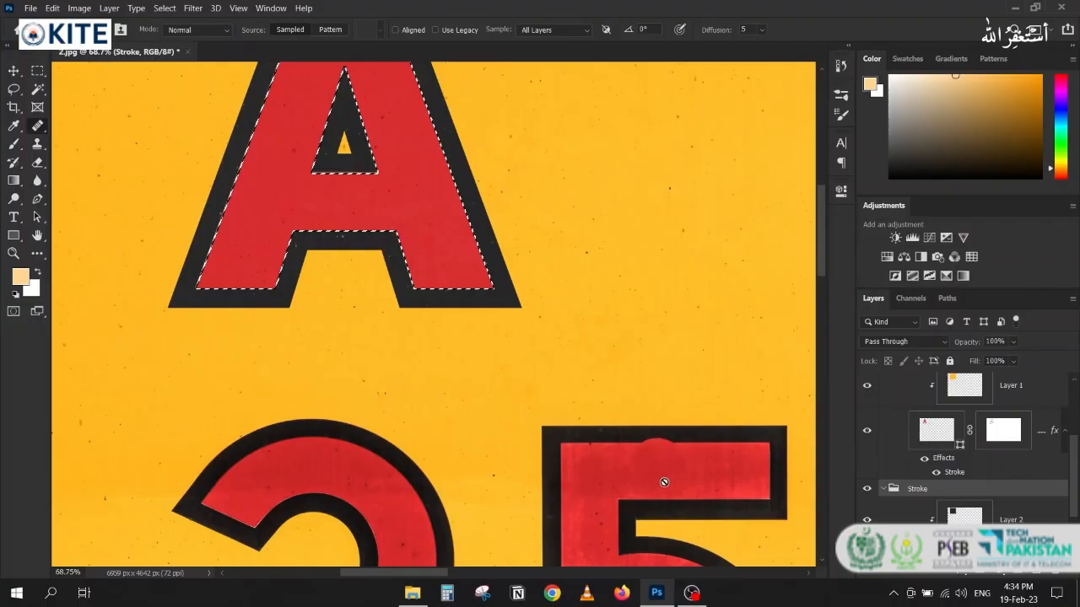
pyautogui.scroll(4, 934, 411)
pyautogui.click(915, 397)
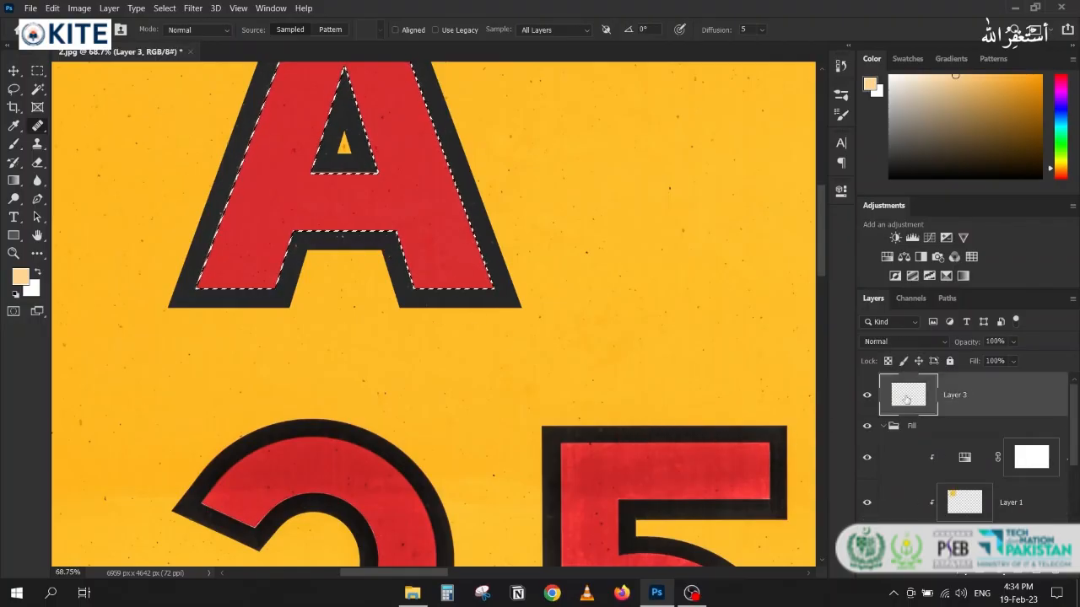
# - Sample the worn red texture of the digit 5 and set the healing brush to 90 px with 16% hardness
pyautogui.keyDown('alt'); pyautogui.click(591, 478); pyautogui.keyUp('alt')
pyautogui.moveTo(299, 196)
pyautogui.mouseDown()
pyautogui.moveTo(388, 196)
pyautogui.moveTo(296, 198)
pyautogui.mouseUp()
pyautogui.press('[')
pyautogui.press('[')
pyautogui.press('[')
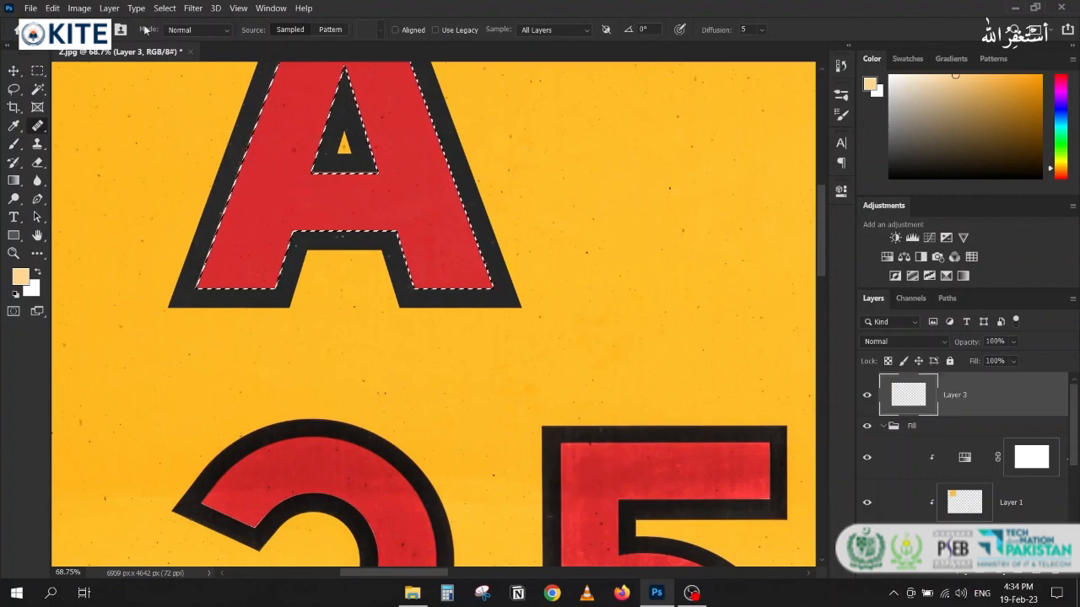
pyautogui.click(57, 29)
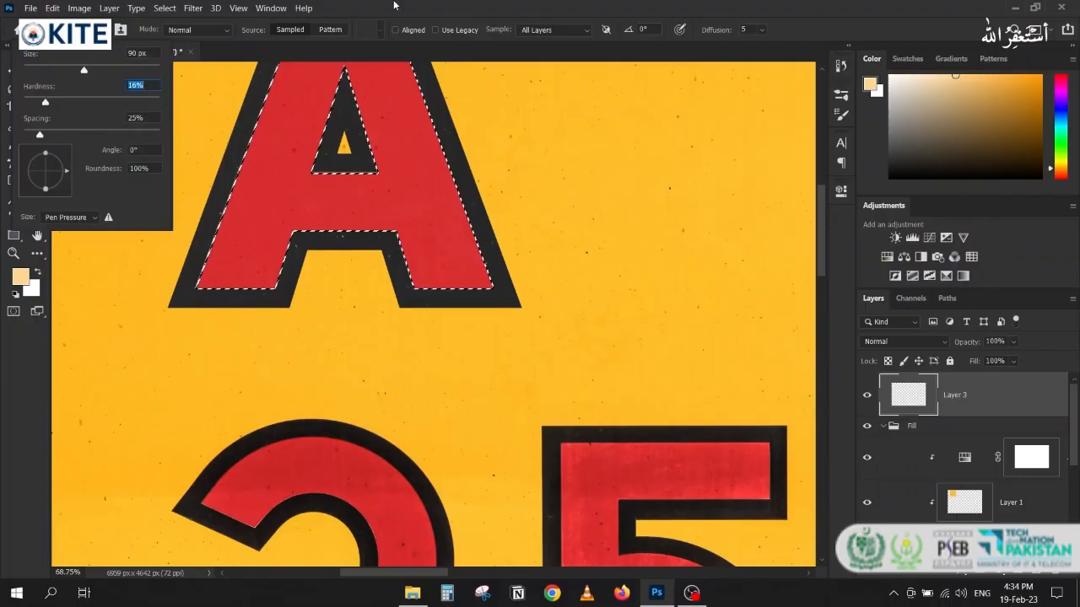
pyautogui.press('Return')
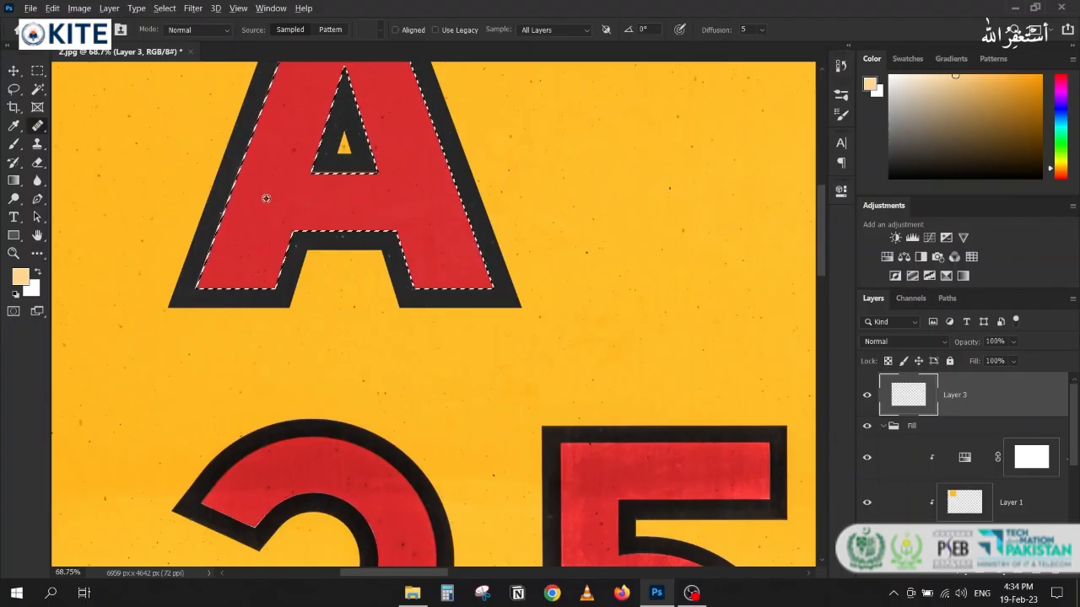
# - Heal worn red texture onto the A's crossbar and right leg, undoing the last unwanted stroke
pyautogui.moveTo(354, 196); pyautogui.dragTo(416, 199)
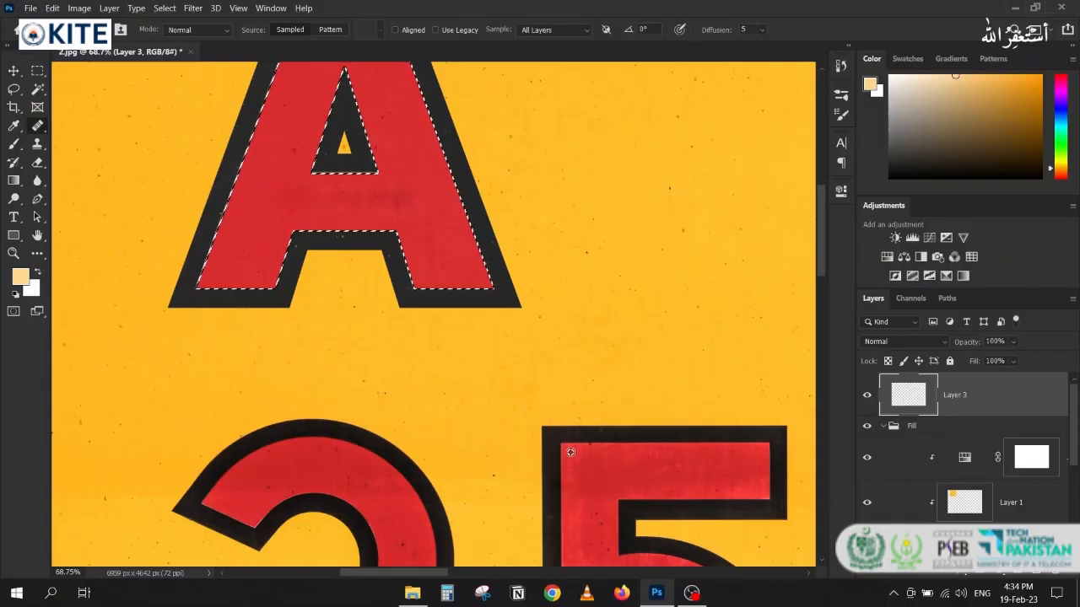
pyautogui.moveTo(401, 132); pyautogui.dragTo(415, 192)
pyautogui.scroll(5, 421, 170)
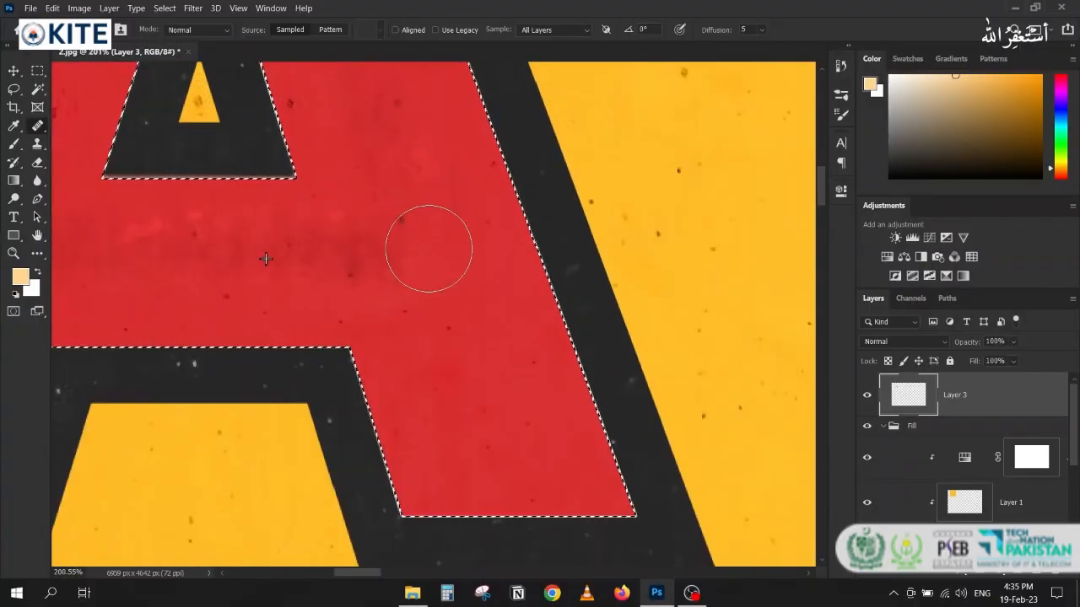
pyautogui.moveTo(428, 249)
pyautogui.mouseDown()
pyautogui.moveTo(431, 221)
pyautogui.moveTo(383, 225)
pyautogui.moveTo(413, 212)
pyautogui.moveTo(433, 241)
pyautogui.moveTo(381, 259)
pyautogui.moveTo(441, 264)
pyautogui.moveTo(429, 295)
pyautogui.mouseUp()
pyautogui.hotkey('ctrl', 'z')
# - Resample the crossbar's worn texture and extend it over the A's right leg and the crossbar's left end
pyautogui.keyDown('alt'); pyautogui.click(239, 251); pyautogui.keyUp('alt')
pyautogui.keyDown('alt'); pyautogui.click(180, 243); pyautogui.keyUp('alt')
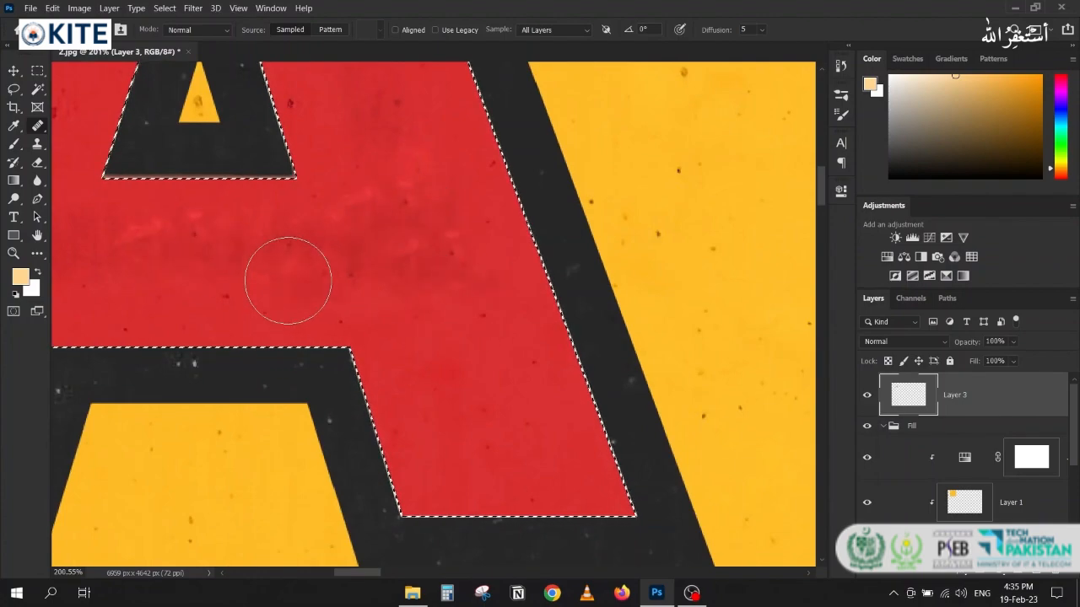
pyautogui.moveTo(163, 280); pyautogui.dragTo(395, 354)
pyautogui.keyDown('alt'); pyautogui.click(359, 320); pyautogui.keyUp('alt')
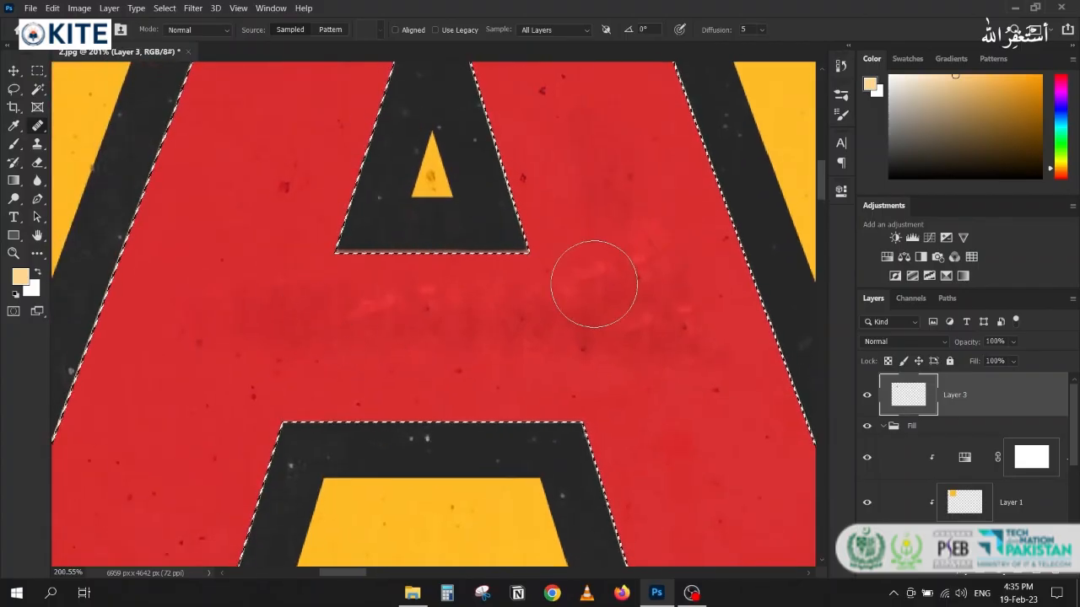
pyautogui.moveTo(578, 169); pyautogui.dragTo(591, 216)
pyautogui.hotkey('ctrl', 'z')
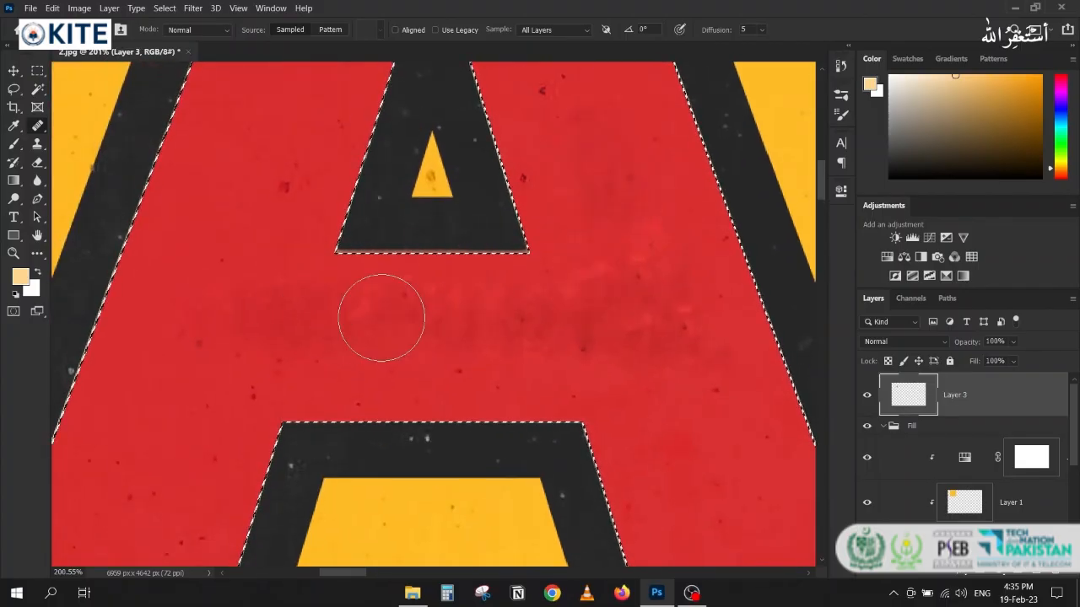
pyautogui.keyDown('alt'); pyautogui.click(382, 318); pyautogui.keyUp('alt')
pyautogui.click(280, 349)
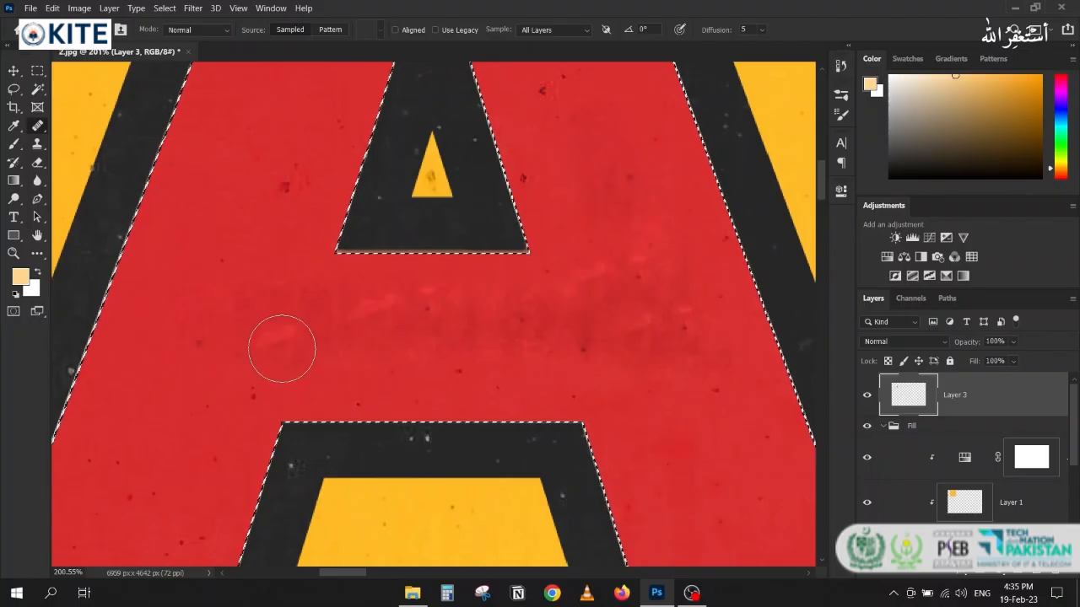
# - Blend the repeated patches along the A's crossbar with healing strokes from several nearby red source areas
pyautogui.scroll(3, 227, 176)
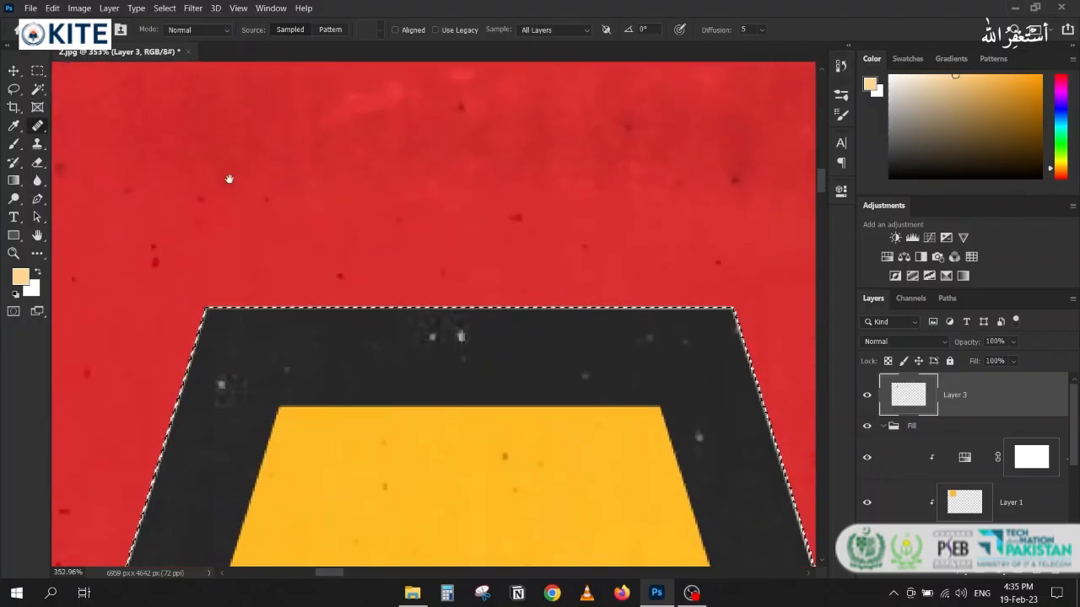
pyautogui.keyDown('alt'); pyautogui.click(215, 120); pyautogui.keyUp('alt')
pyautogui.moveTo(217, 193)
pyautogui.mouseDown()
pyautogui.moveTo(499, 207)
pyautogui.moveTo(557, 196)
pyautogui.moveTo(253, 163)
pyautogui.moveTo(315, 280)
pyautogui.mouseUp()
pyautogui.keyDown('alt'); pyautogui.click(233, 236); pyautogui.keyUp('alt')
pyautogui.moveTo(465, 232)
pyautogui.mouseDown()
pyautogui.moveTo(496, 272)
pyautogui.moveTo(434, 282)
pyautogui.mouseUp()
pyautogui.keyDown('alt'); pyautogui.click(195, 256); pyautogui.keyUp('alt')
pyautogui.moveTo(240, 209); pyautogui.dragTo(646, 213)
pyautogui.moveTo(200, 284); pyautogui.dragTo(201, 328)
pyautogui.keyDown('alt'); pyautogui.click(174, 312); pyautogui.keyUp('alt')
pyautogui.moveTo(254, 246); pyautogui.dragTo(606, 247)
pyautogui.keyDown('alt'); pyautogui.click(172, 277); pyautogui.keyUp('alt')
pyautogui.moveTo(248, 210); pyautogui.dragTo(695, 216)
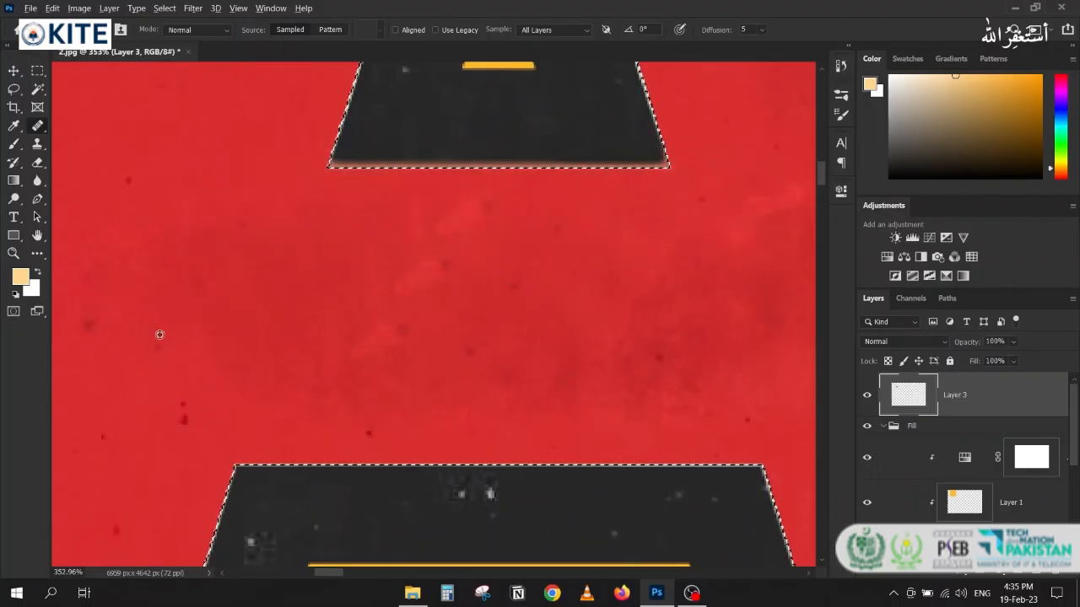
pyautogui.keyDown('alt'); pyautogui.click(159, 335); pyautogui.keyUp('alt')
pyautogui.moveTo(204, 241); pyautogui.dragTo(596, 237)
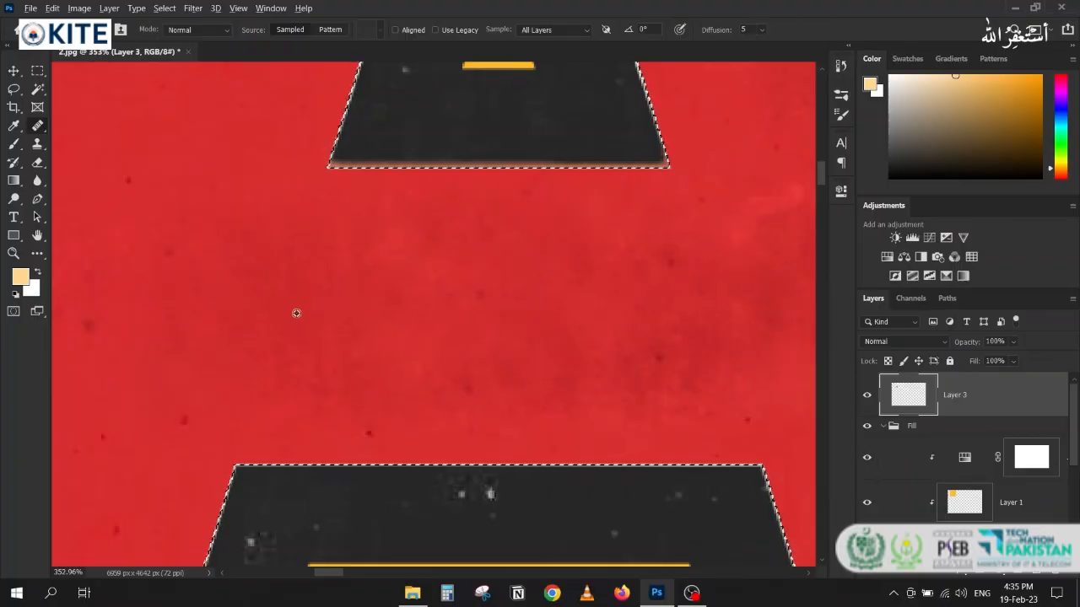
# - Heal the right end of the A's crossbar using texture sampled from its middle
pyautogui.scroll(-3, 297, 313)
pyautogui.moveTo(668, 248); pyautogui.dragTo(499, 132)
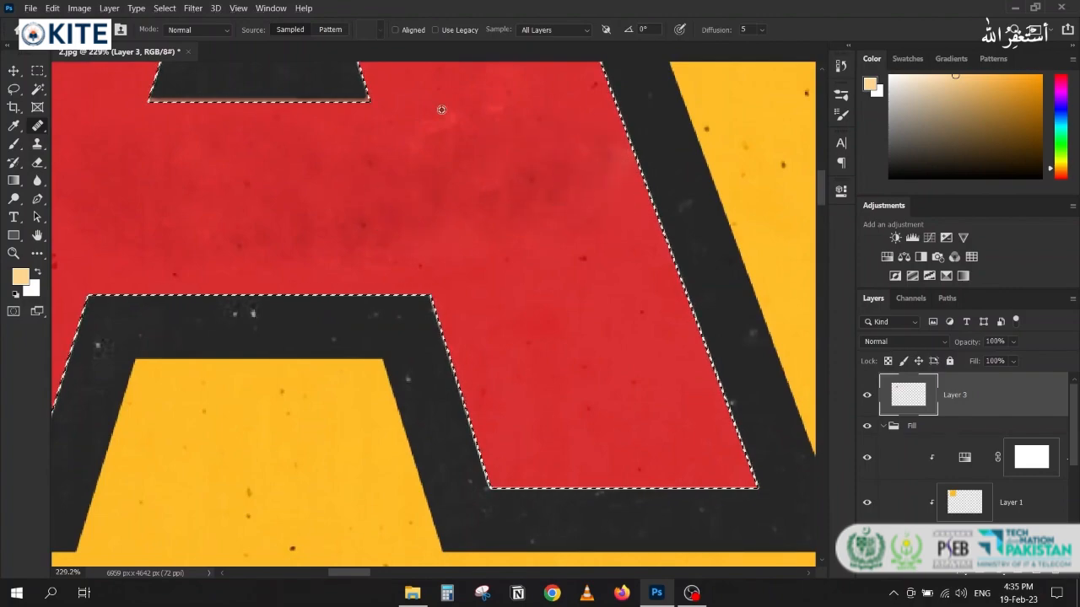
pyautogui.keyDown('alt'); pyautogui.click(327, 163); pyautogui.keyUp('alt')
pyautogui.moveTo(540, 191)
pyautogui.mouseDown()
pyautogui.moveTo(582, 189)
pyautogui.moveTo(604, 211)
pyautogui.mouseUp()
pyautogui.moveTo(340, 211); pyautogui.dragTo(239, 296)
pyautogui.moveTo(368, 198)
pyautogui.mouseDown()
pyautogui.moveTo(419, 229)
pyautogui.moveTo(397, 361)
pyautogui.mouseUp()
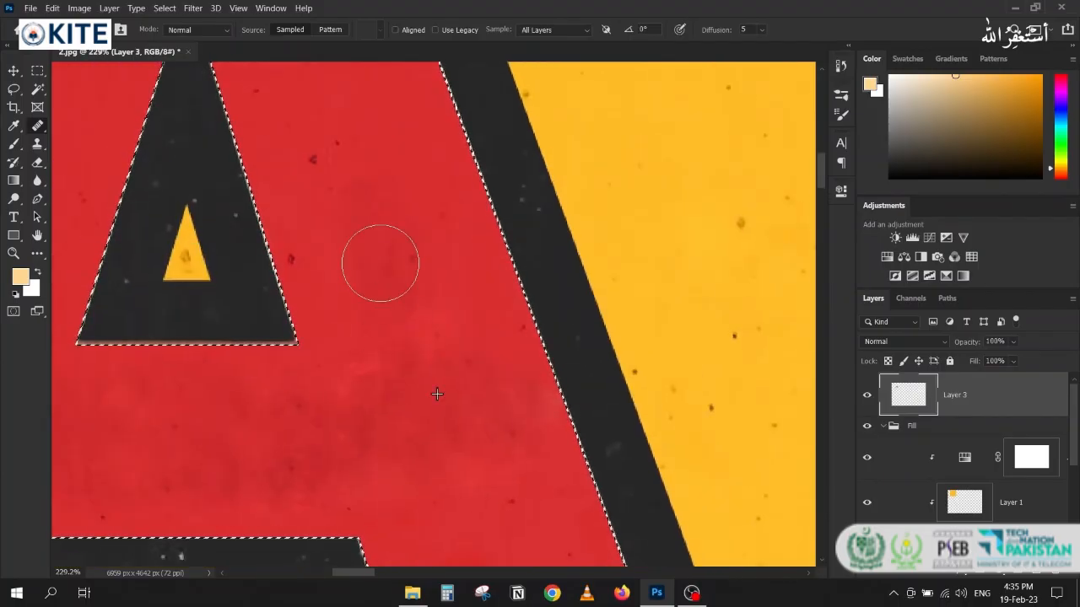
# - Blend the A's right leg beside the triangular counter with crossbar texture, undoing one stroke and resampling the source
pyautogui.moveTo(354, 283)
pyautogui.mouseDown()
pyautogui.moveTo(323, 307)
pyautogui.moveTo(322, 286)
pyautogui.moveTo(330, 325)
pyautogui.mouseUp()
pyautogui.keyDown('alt'); pyautogui.click(402, 426); pyautogui.keyUp('alt')
pyautogui.hotkey('ctrl', 'z')
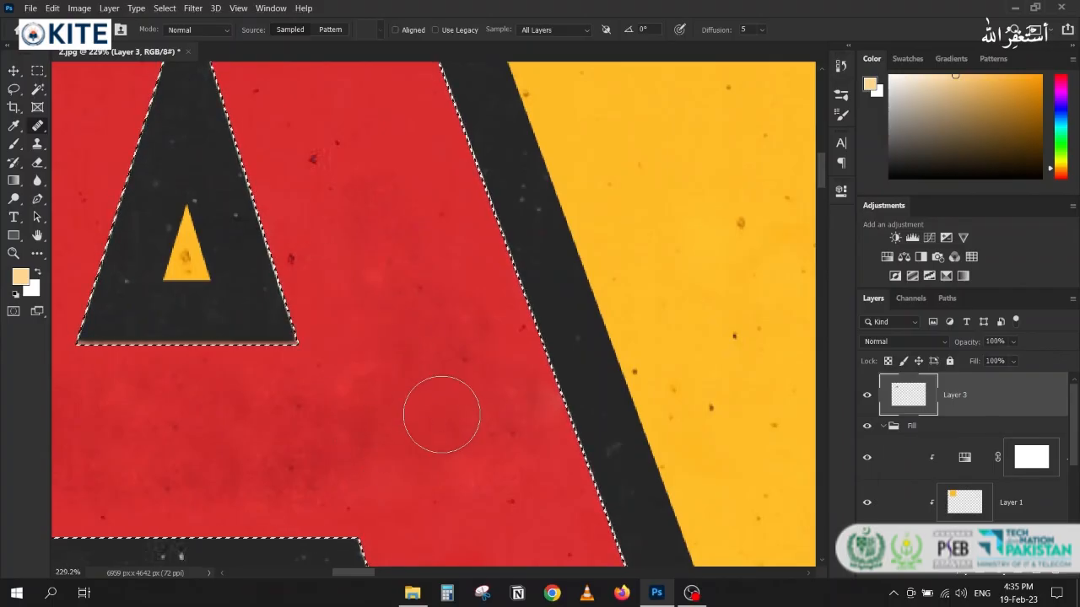
pyautogui.keyDown('alt'); pyautogui.click(436, 391); pyautogui.keyUp('alt')
pyautogui.moveTo(374, 281)
pyautogui.mouseDown()
pyautogui.moveTo(374, 320)
pyautogui.moveTo(342, 313)
pyautogui.moveTo(332, 292)
pyautogui.moveTo(328, 302)
pyautogui.mouseUp()
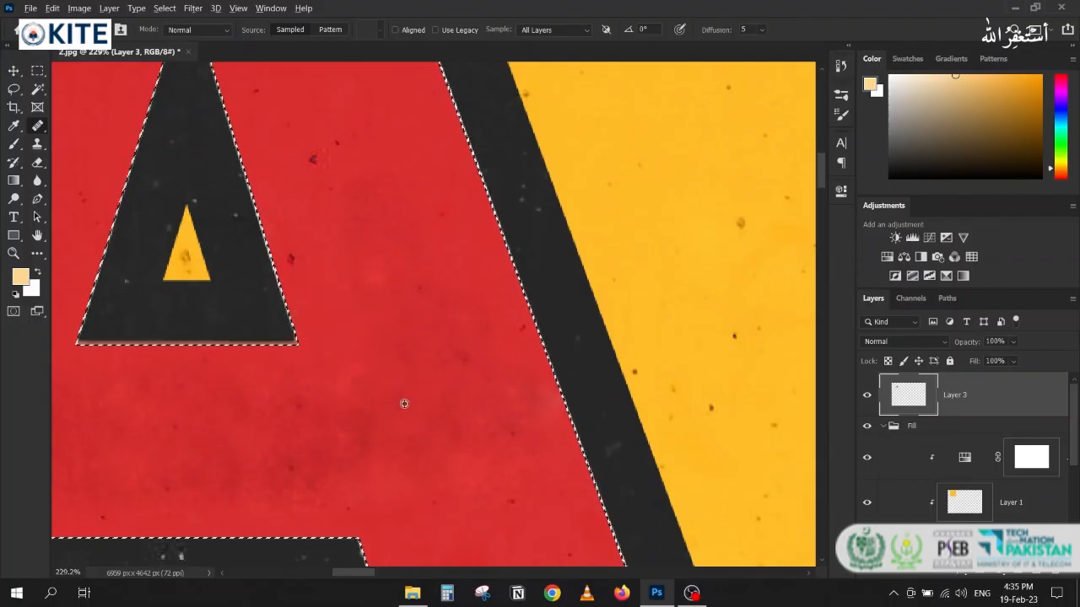
pyautogui.keyDown('alt'); pyautogui.click(349, 432); pyautogui.keyUp('alt')
pyautogui.moveTo(345, 188)
pyautogui.mouseDown()
pyautogui.moveTo(403, 194)
pyautogui.moveTo(429, 284)
pyautogui.moveTo(494, 429)
pyautogui.mouseUp()
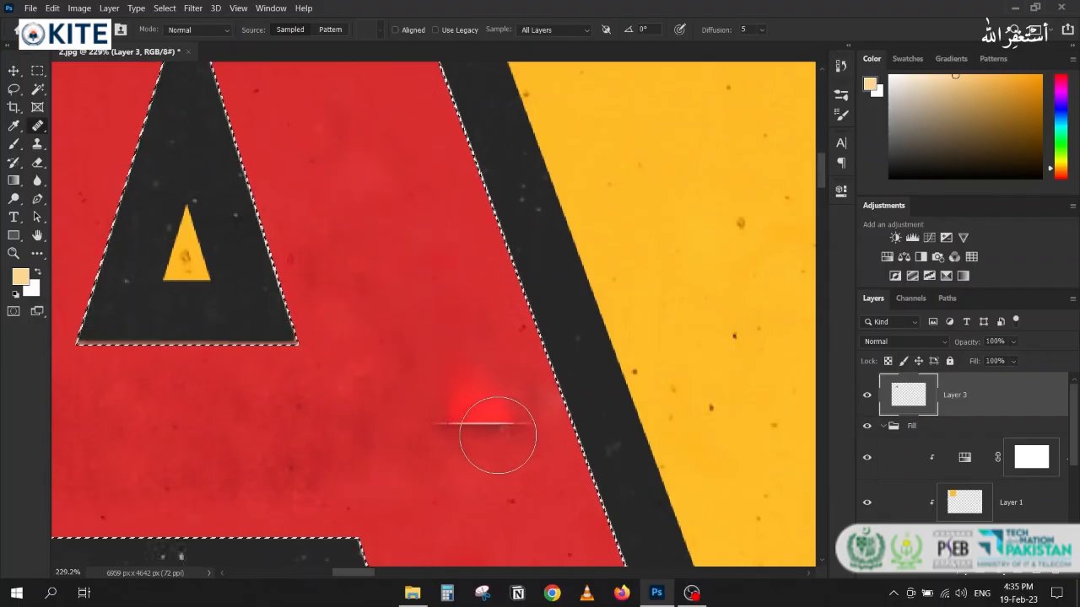
# - Sample the crossbar again and heal the upper part of the A's right leg with its texture
pyautogui.scroll(-3, 291, 303)
pyautogui.keyDown('alt'); pyautogui.click(317, 388); pyautogui.keyUp('alt')
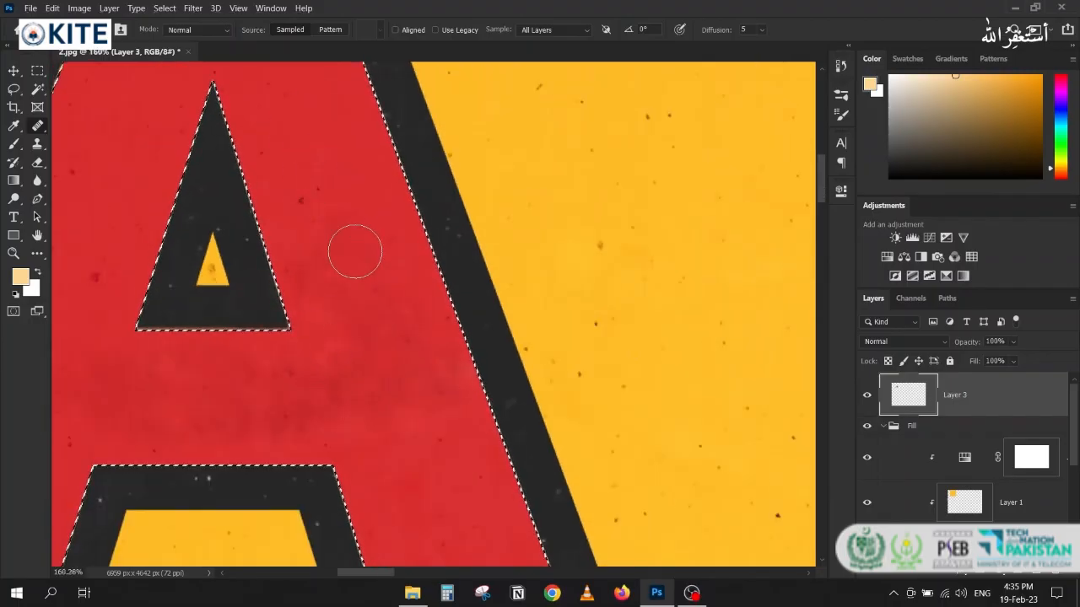
pyautogui.moveTo(332, 195); pyautogui.dragTo(349, 227)
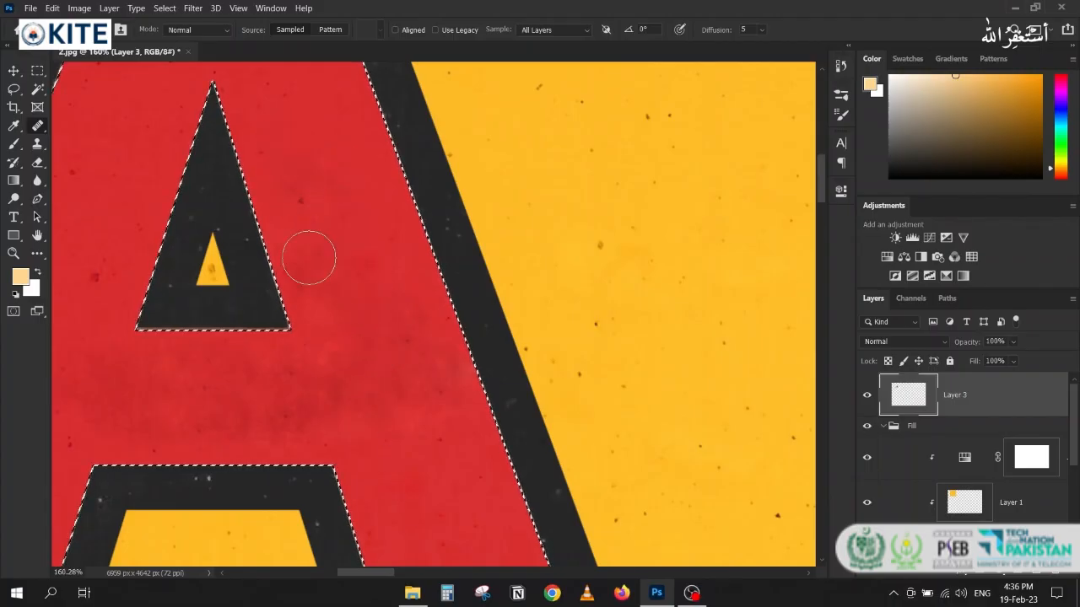
# - Heal the A's right leg beside the triangular counter with texture resampled from several spots on the crossbar
pyautogui.keyDown('alt'); pyautogui.click(350, 373); pyautogui.keyUp('alt')
pyautogui.moveTo(300, 195)
pyautogui.mouseDown()
pyautogui.moveTo(350, 381)
pyautogui.moveTo(325, 360)
pyautogui.moveTo(341, 347)
pyautogui.moveTo(295, 380)
pyautogui.moveTo(343, 335)
pyautogui.moveTo(394, 377)
pyautogui.moveTo(346, 372)
pyautogui.mouseUp()
pyautogui.scroll(-3, 349, 374)
pyautogui.keyDown('alt'); pyautogui.click(295, 366); pyautogui.keyUp('alt')
pyautogui.scroll(3, 318, 368)
pyautogui.keyDown('alt'); pyautogui.click(342, 317); pyautogui.keyUp('alt')
pyautogui.moveTo(340, 257)
pyautogui.mouseDown()
pyautogui.moveTo(364, 276)
pyautogui.moveTo(377, 350)
pyautogui.moveTo(364, 396)
pyautogui.mouseUp()
pyautogui.scroll(-5, 228, 374)
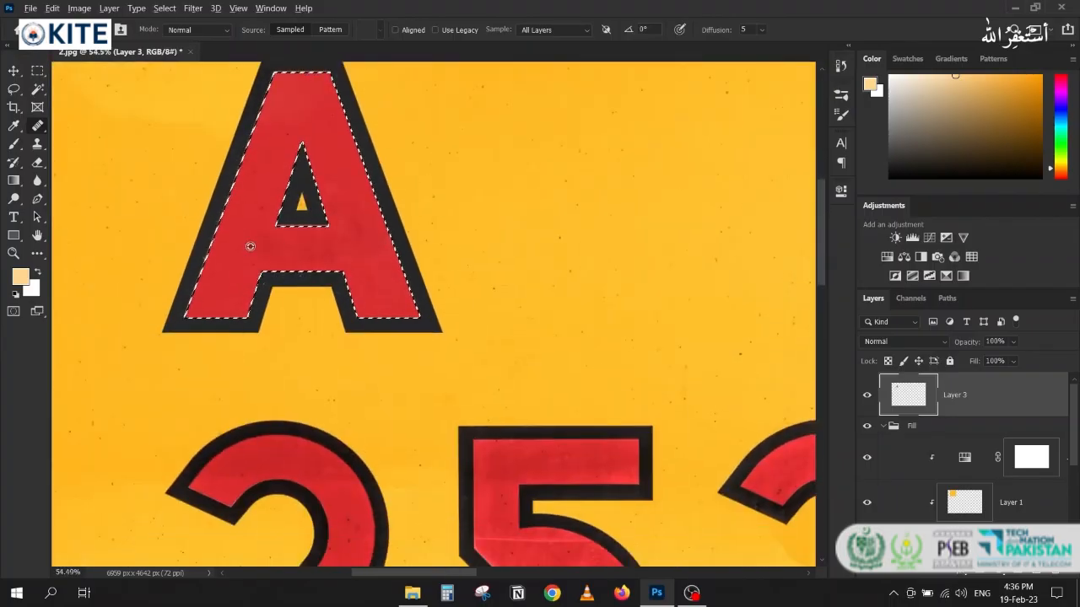
# - Try a lower opacity on Layer 3 and undo the change
pyautogui.scroll(-3, 249, 245)
pyautogui.scroll(3, 250, 245)
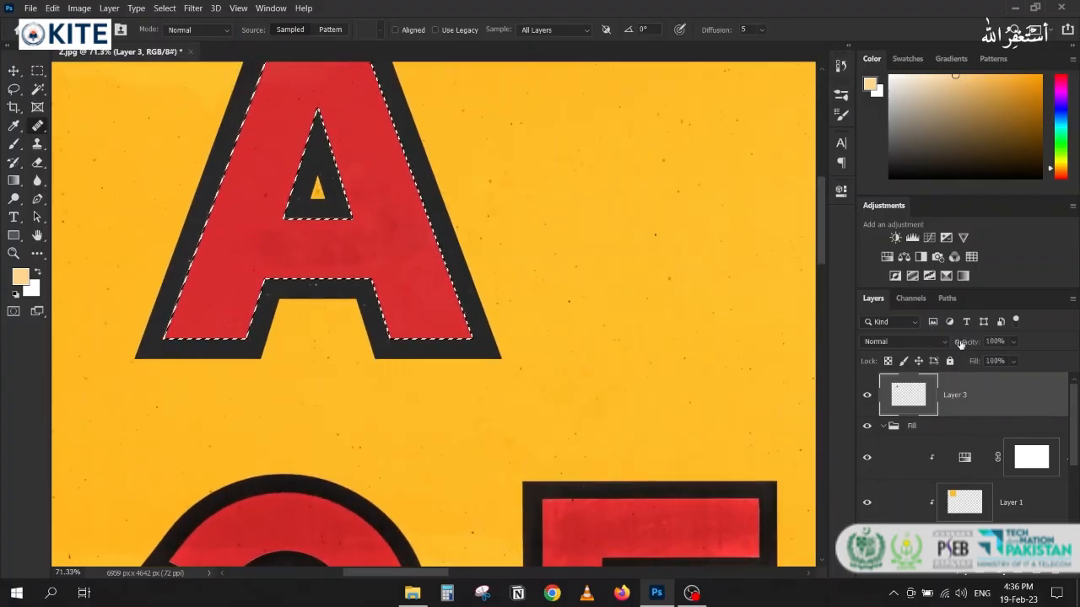
pyautogui.moveTo(969, 342); pyautogui.dragTo(956, 342)
pyautogui.hotkey('ctrl', 'z')
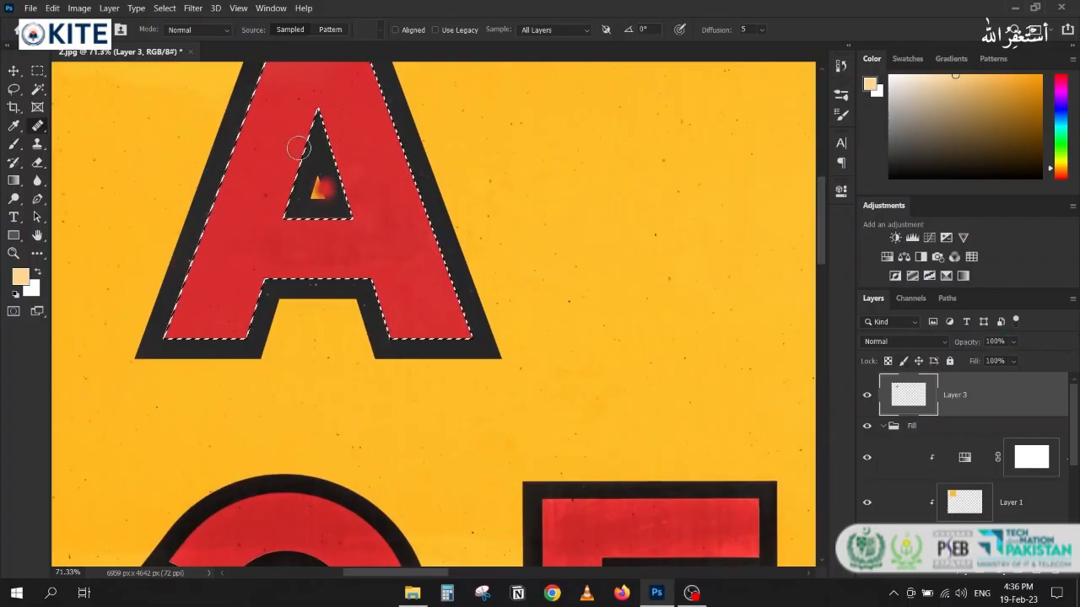
# - Blend the junction of the A's crossbar and right leg with healing strokes sampled from the crossbar
pyautogui.scroll(3, 261, 236)
pyautogui.scroll(3, 260, 235)
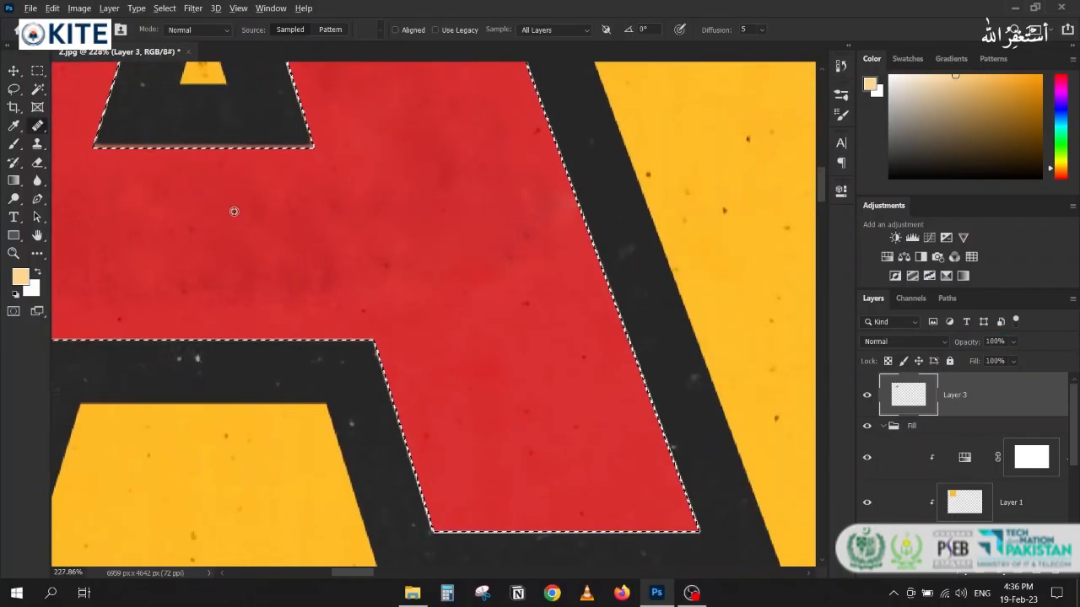
pyautogui.moveTo(394, 254)
pyautogui.mouseDown()
pyautogui.moveTo(442, 282)
pyautogui.moveTo(394, 288)
pyautogui.mouseUp()
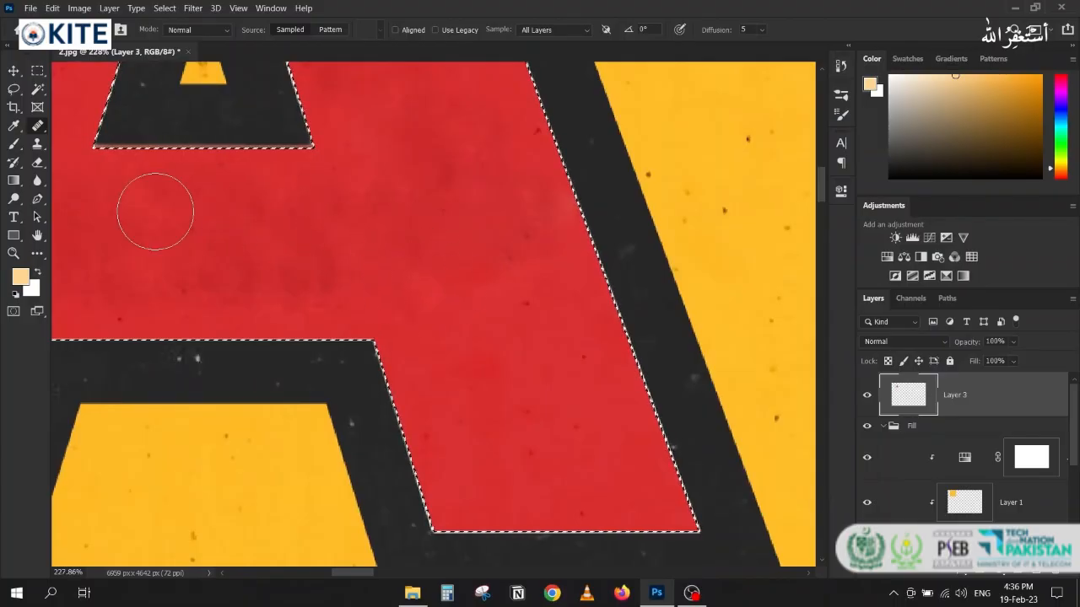
pyautogui.keyDown('alt'); pyautogui.click(237, 200); pyautogui.keyUp('alt')
pyautogui.moveTo(461, 205)
pyautogui.mouseDown()
pyautogui.moveTo(530, 296)
pyautogui.moveTo(422, 296)
pyautogui.mouseUp()
pyautogui.keyDown('alt'); pyautogui.click(178, 220); pyautogui.keyUp('alt')
pyautogui.keyDown('alt'); pyautogui.click(161, 228); pyautogui.keyUp('alt')
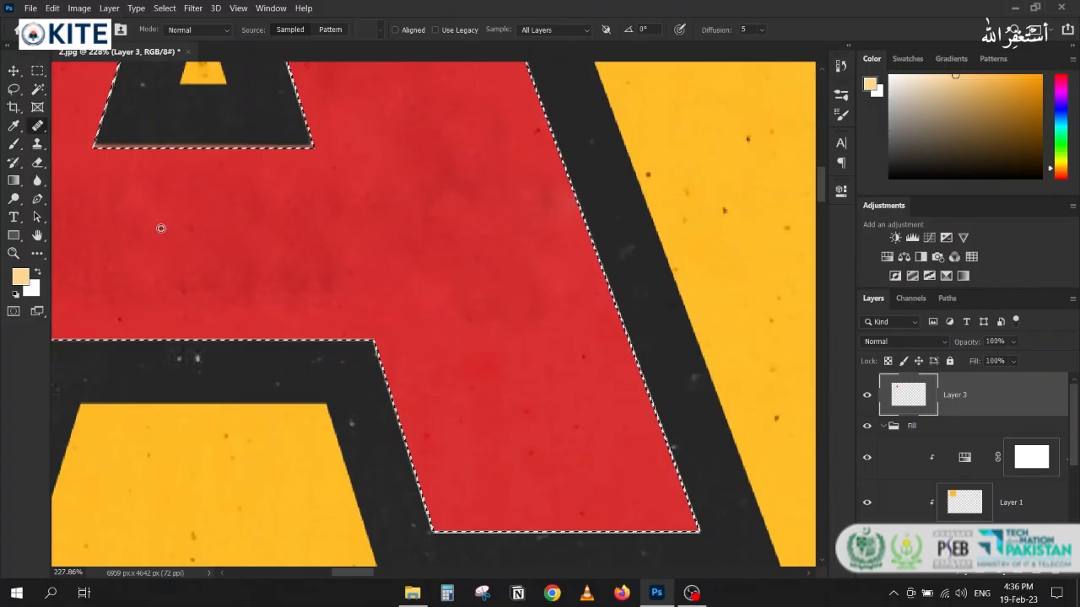
pyautogui.moveTo(515, 278)
pyautogui.mouseDown()
pyautogui.moveTo(531, 341)
pyautogui.moveTo(452, 316)
pyautogui.moveTo(430, 294)
pyautogui.mouseUp()
# - Heal the lower part of the A's right leg using texture sampled from the crossbar and upper leg
pyautogui.keyDown('alt'); pyautogui.click(166, 202); pyautogui.keyUp('alt')
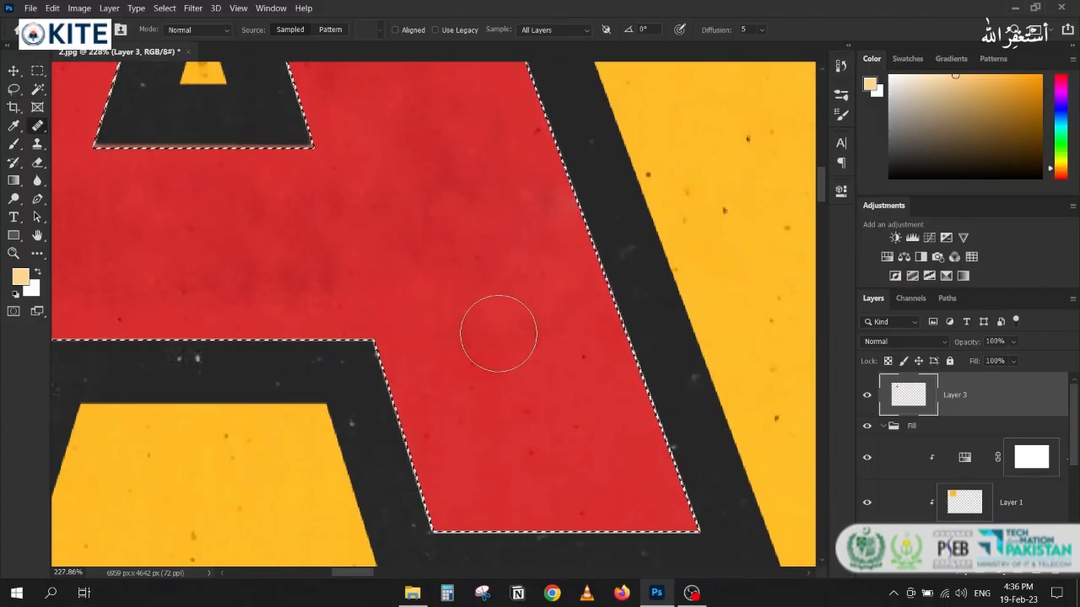
pyautogui.moveTo(501, 335)
pyautogui.mouseDown()
pyautogui.moveTo(536, 369)
pyautogui.moveTo(476, 356)
pyautogui.mouseUp()
pyautogui.keyDown('alt'); pyautogui.click(172, 218); pyautogui.keyUp('alt')
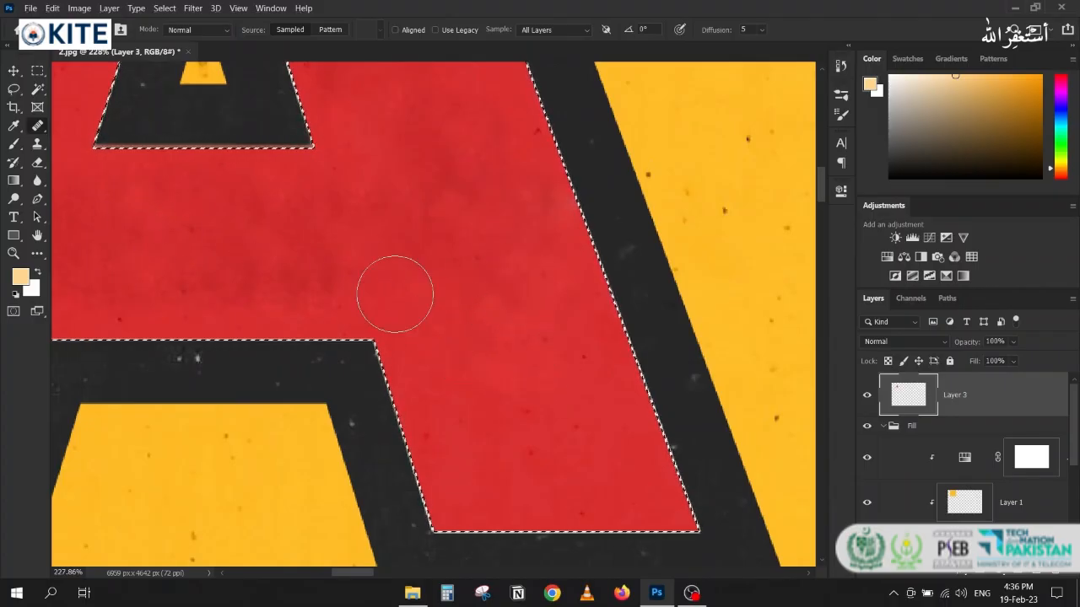
pyautogui.moveTo(536, 332)
pyautogui.mouseDown()
pyautogui.moveTo(547, 359)
pyautogui.moveTo(487, 354)
pyautogui.moveTo(419, 323)
pyautogui.mouseUp()
pyautogui.keyDown('alt'); pyautogui.click(207, 230); pyautogui.keyUp('alt')
pyautogui.keyDown('alt'); pyautogui.click(437, 186); pyautogui.keyUp('alt')
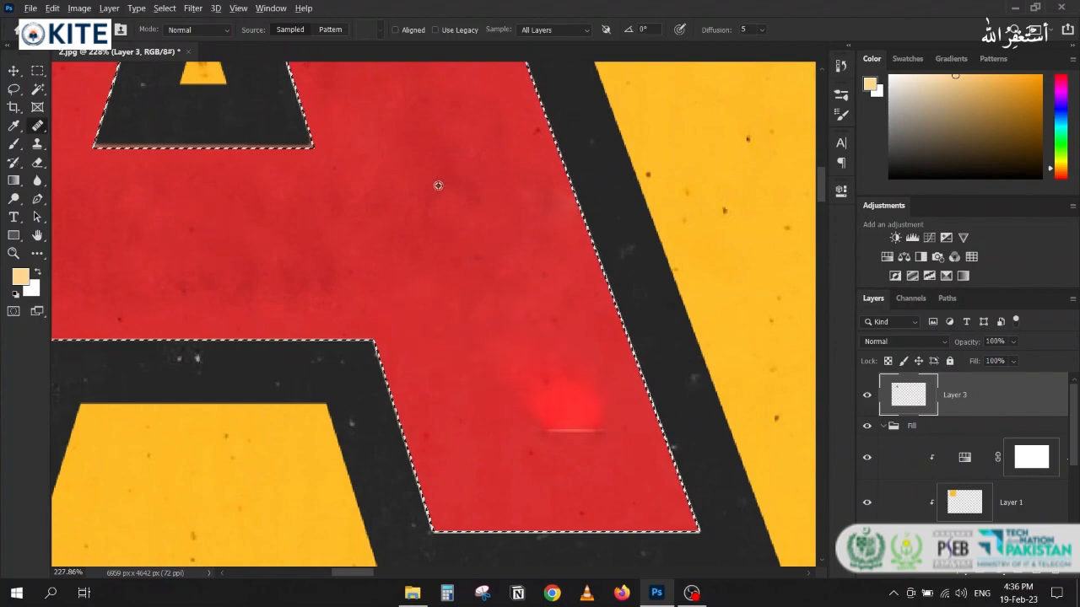
pyautogui.moveTo(573, 387)
pyautogui.mouseDown()
pyautogui.moveTo(556, 382)
pyautogui.moveTo(541, 416)
pyautogui.mouseUp()
pyautogui.keyDown('alt'); pyautogui.click(386, 193); pyautogui.keyUp('alt')
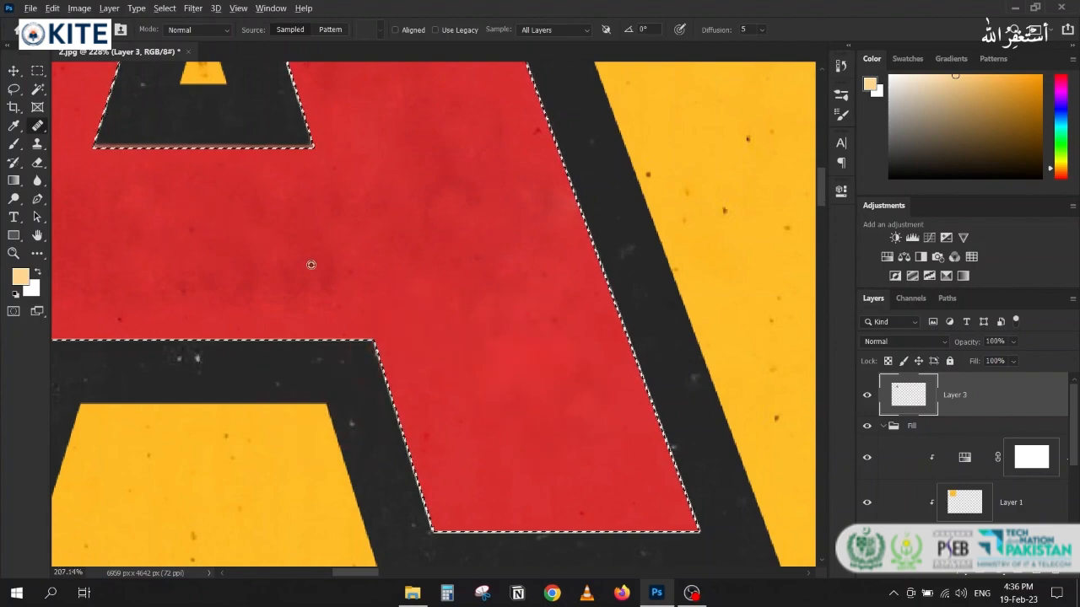
# - Hide and reshow Layer 3 to compare the A with and without healing, and view it against the digits
pyautogui.scroll(-8, 308, 266)
pyautogui.click(868, 398)
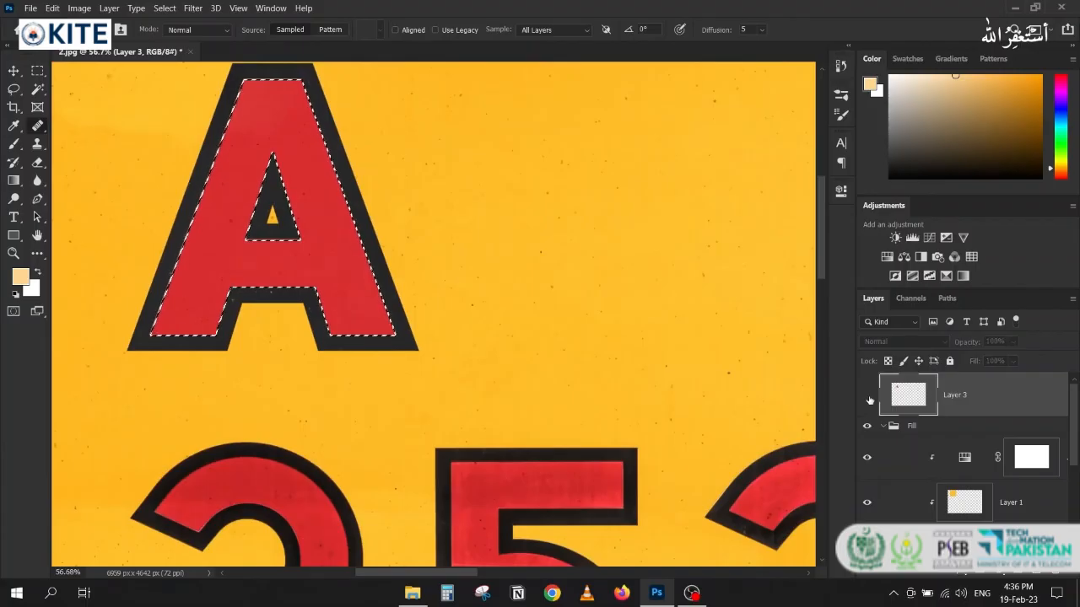
pyautogui.click(868, 398)
pyautogui.scroll(-3, 303, 240)
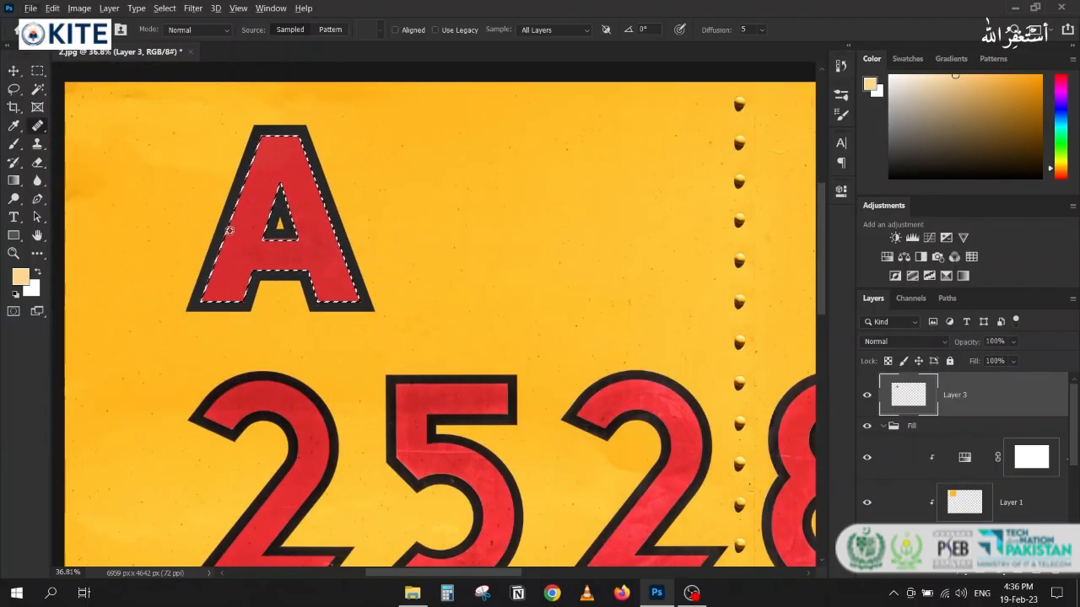
pyautogui.scroll(-1, 208, 288)
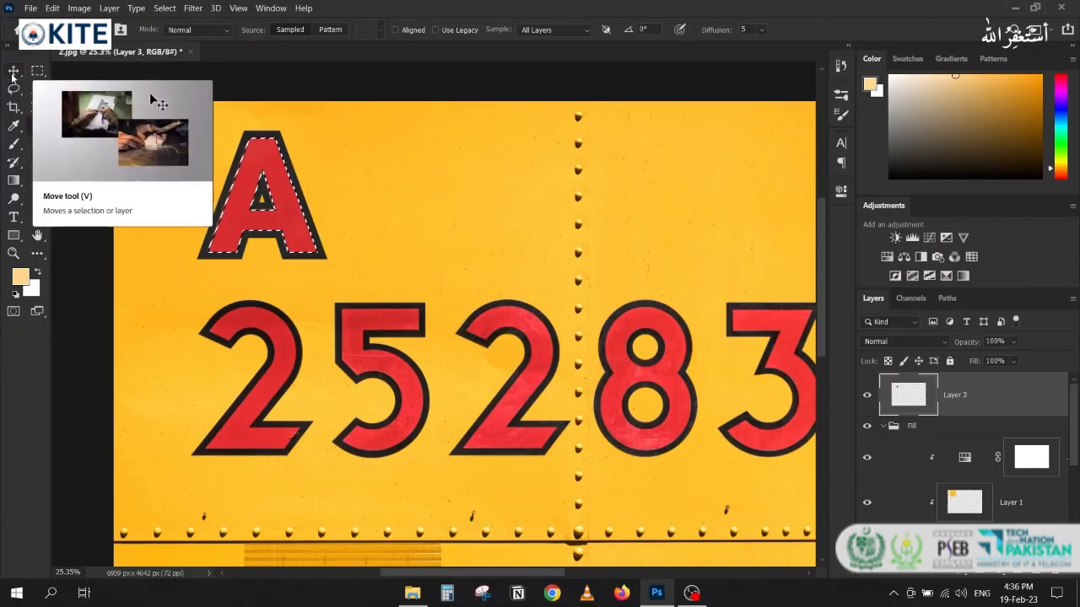
# - Deselect the A, close 2.jpg without saving, and open image 3 from the 6-Layer Styles folder in Photoshop
pyautogui.hotkey('ctrl', 'd')
pyautogui.click(193, 51)
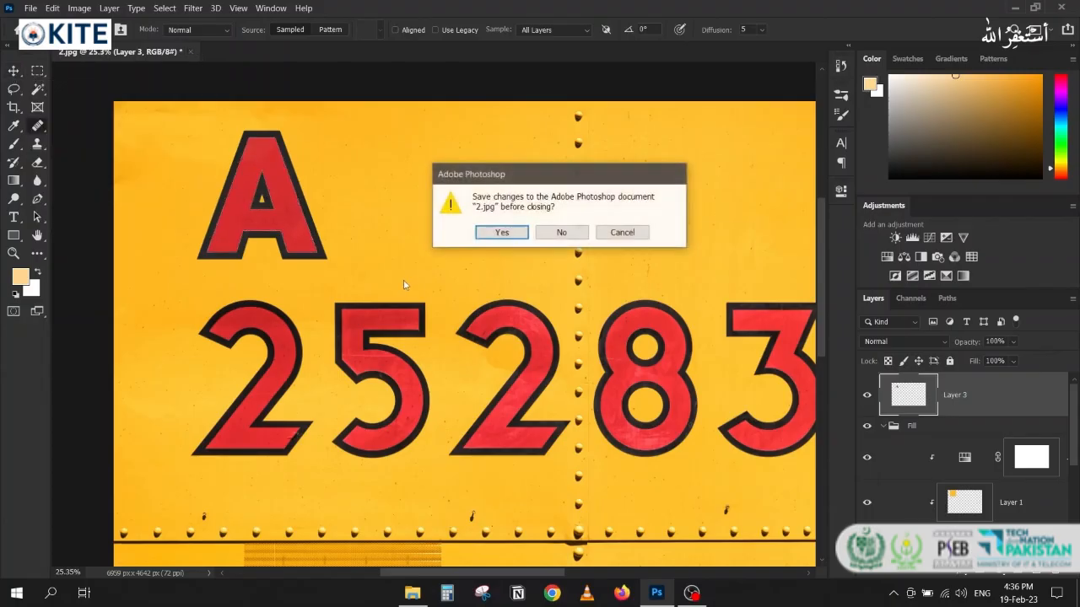
pyautogui.click(559, 231)
pyautogui.click(413, 593)
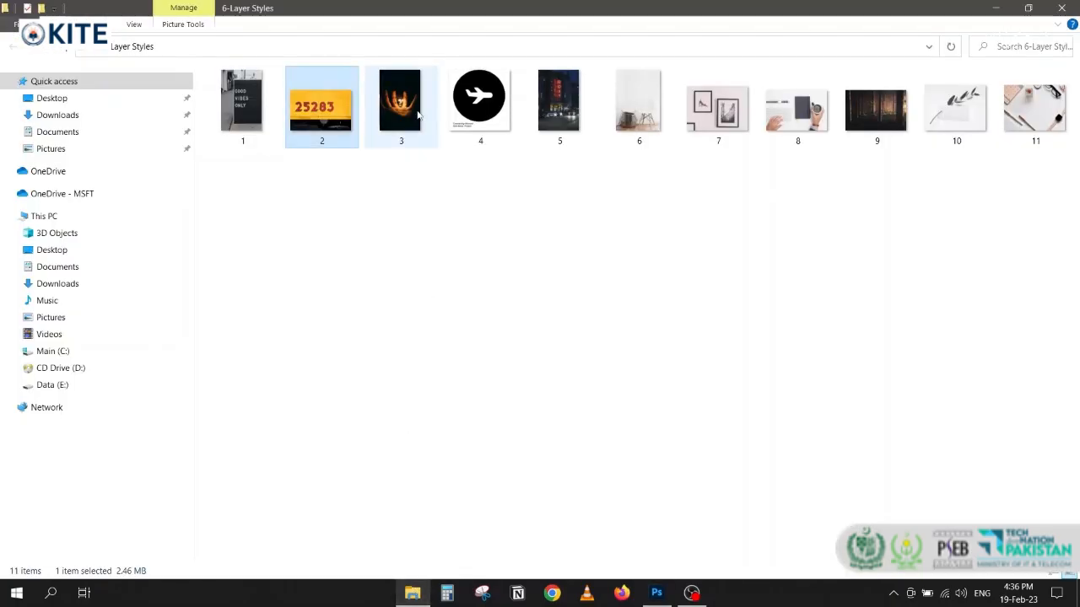
pyautogui.moveTo(404, 114); pyautogui.dragTo(292, 241)
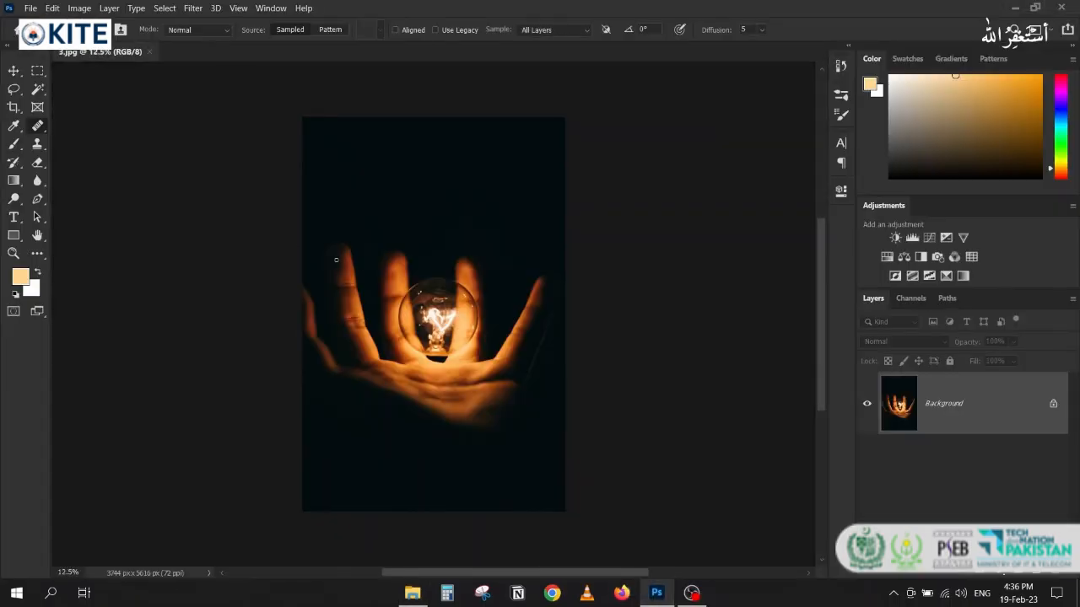
# - Add a new layer and make a circular selection of about 1111 by 1116 px around the glass bulb
pyautogui.scroll(5, 466, 329)
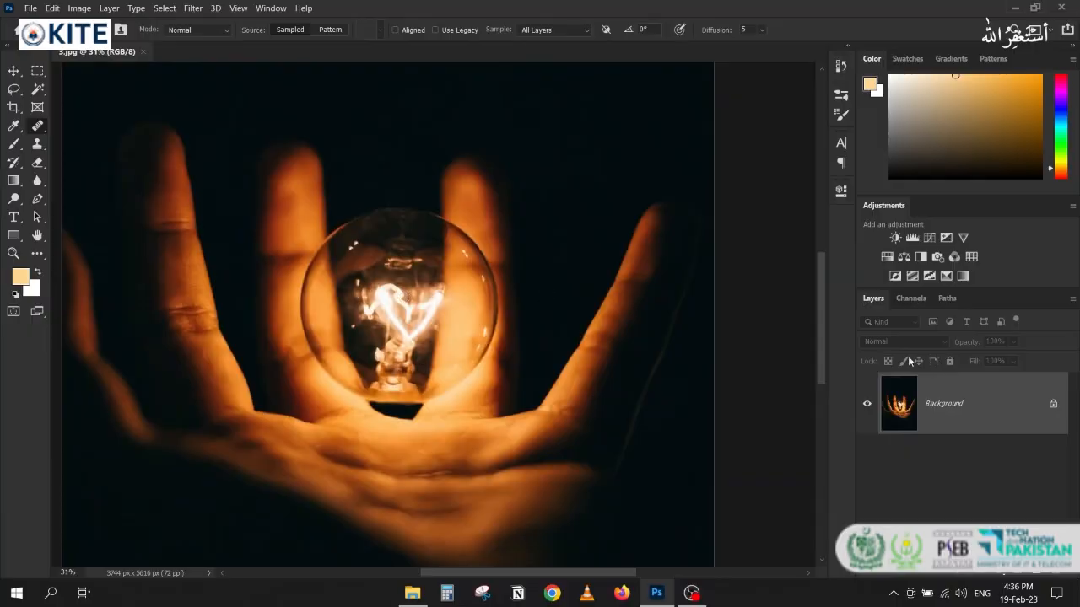
pyautogui.click(1032, 573)
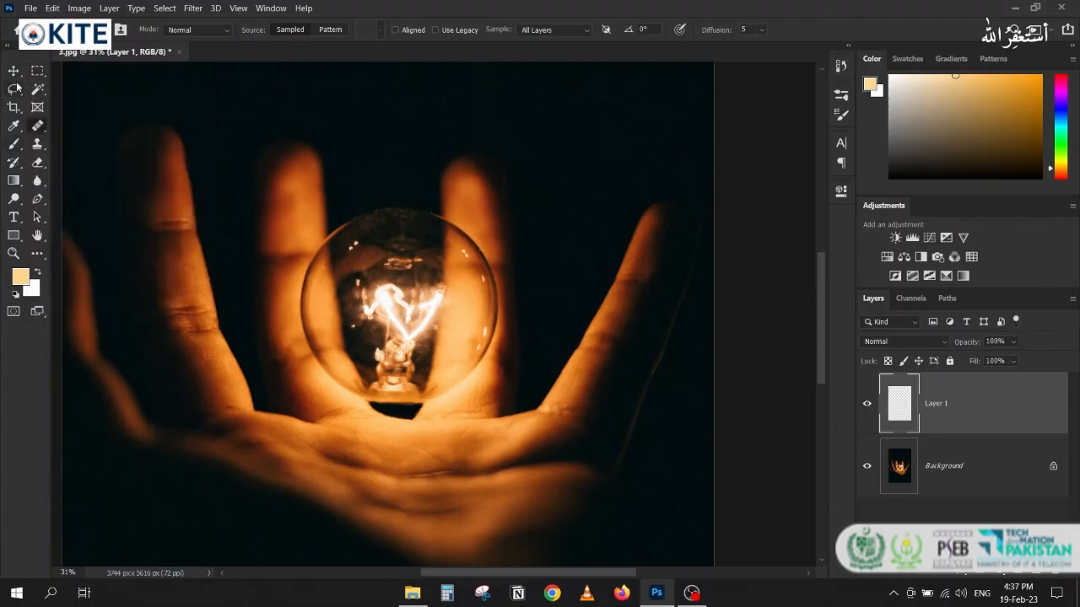
pyautogui.moveTo(38, 71); pyautogui.dragTo(76, 84)
pyautogui.moveTo(302, 212); pyautogui.dragTo(489, 395)
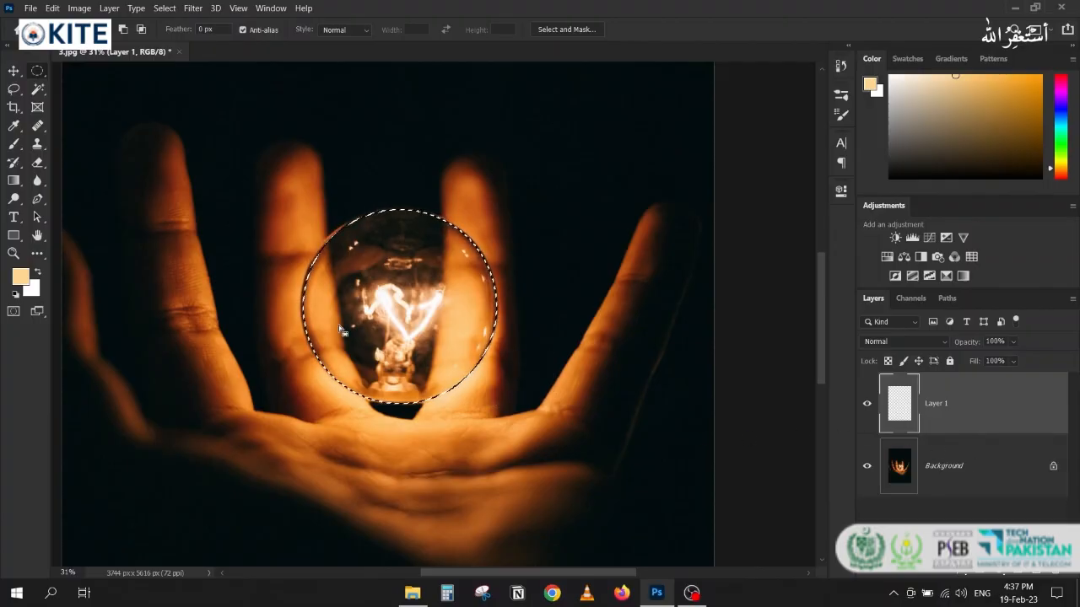
pyautogui.press('i')
pyautogui.click(453, 274)
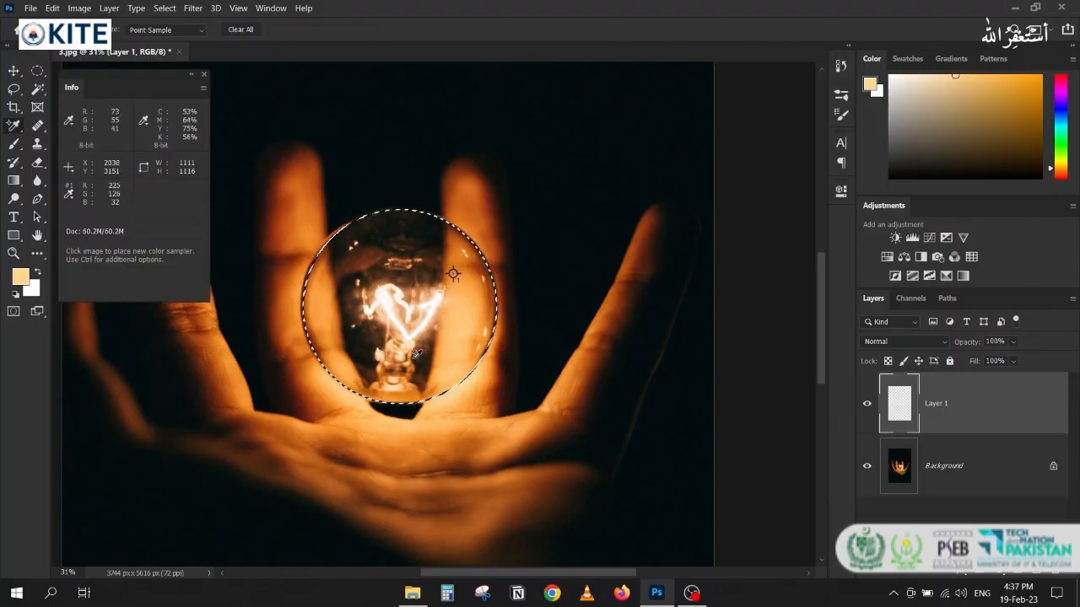
pyautogui.click(237, 31)
pyautogui.click(203, 75)
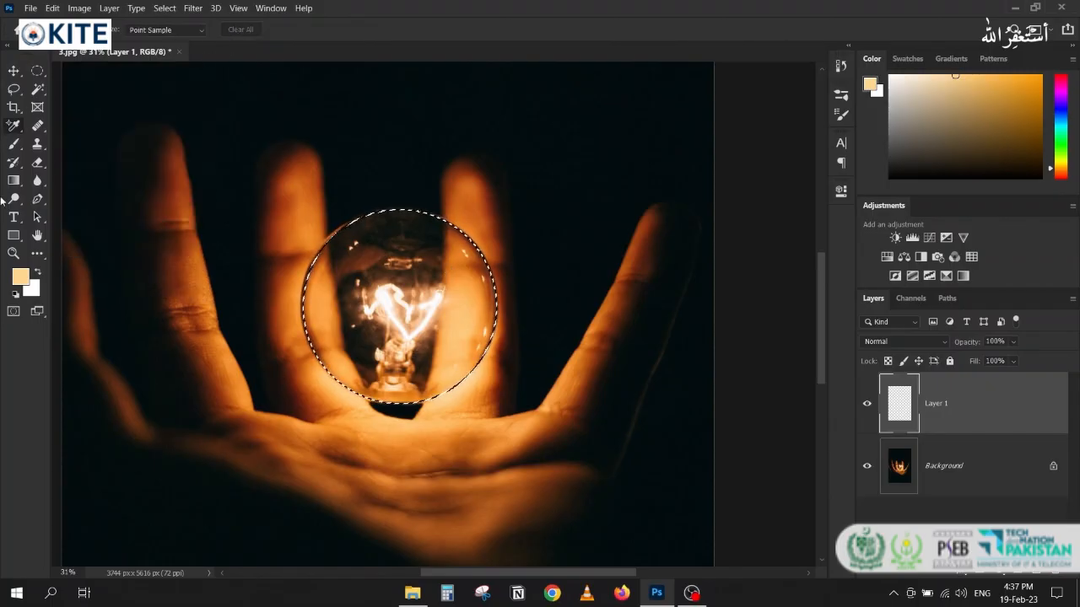
# - Pick a light orange from the glowing finger inside the bulb, fill the circular selection with it, and deselect
pyautogui.rightClick(13, 127)
pyautogui.click(80, 123)
pyautogui.click(481, 308)
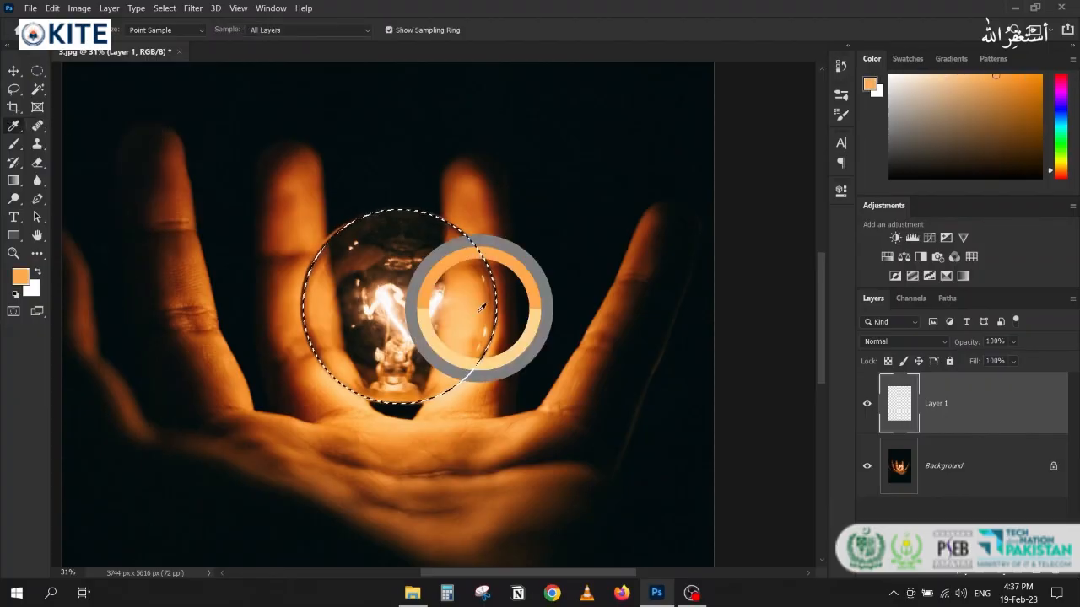
pyautogui.moveTo(481, 308); pyautogui.dragTo(465, 330)
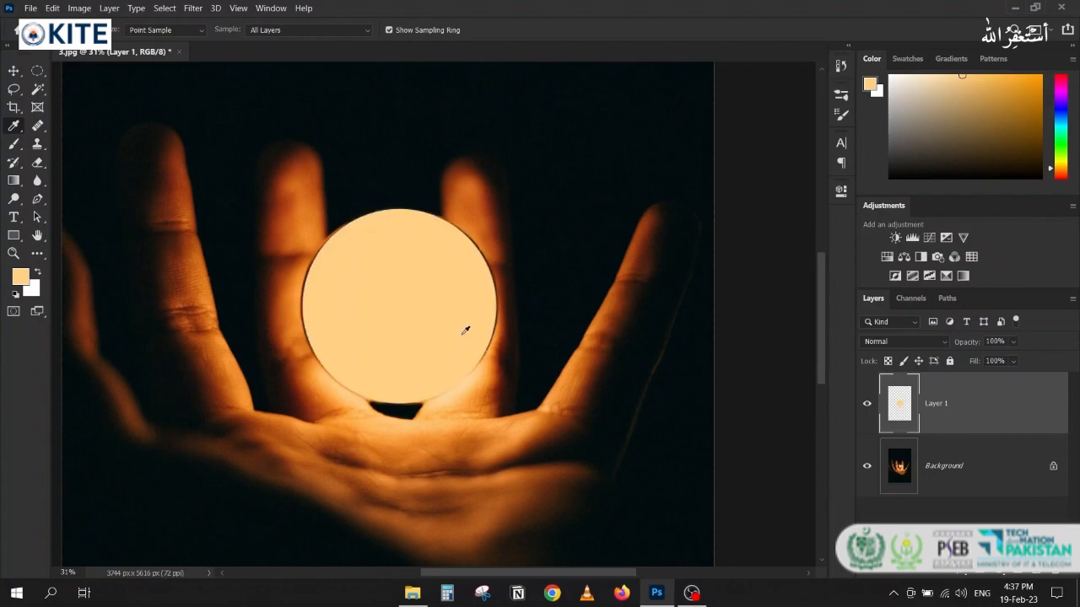
# - Open Layer 1's layer style settings and set its Fill Opacity to 0%
pyautogui.click(8, 73)
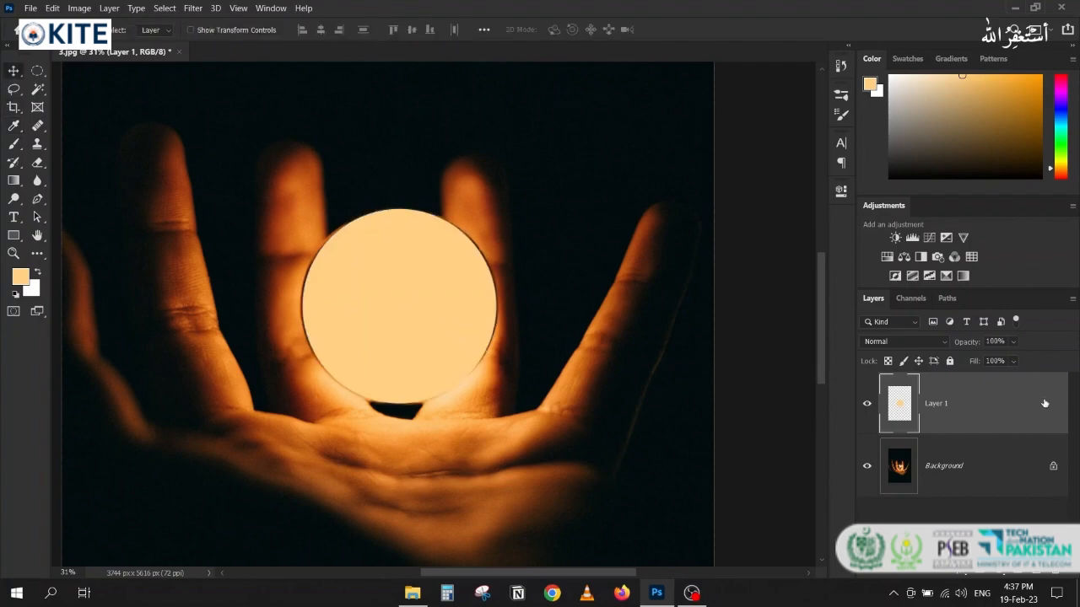
pyautogui.doubleClick(939, 396)
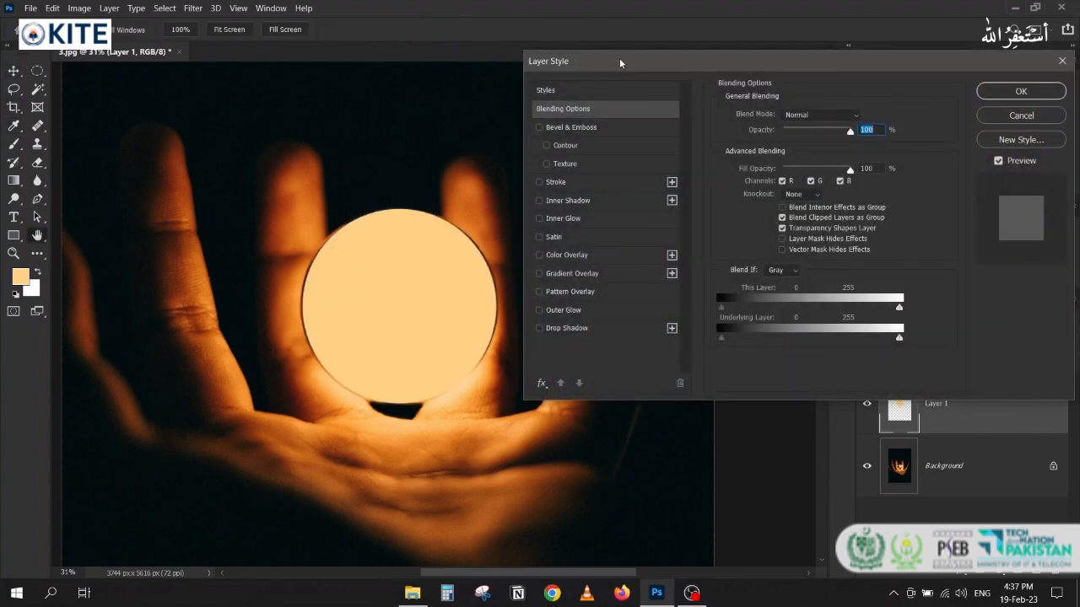
pyautogui.moveTo(621, 64); pyautogui.dragTo(664, 47)
pyautogui.moveTo(899, 154); pyautogui.dragTo(797, 153)
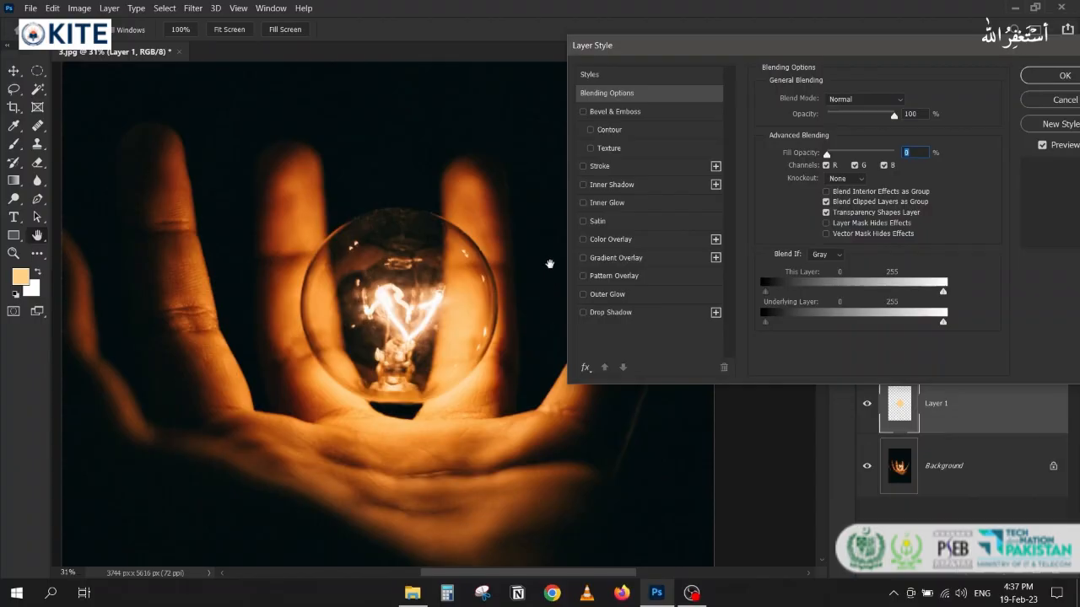
# - Add an Inner Glow to Layer 1 with its default settings and set the glow's opacity to 100%
pyautogui.click(583, 204)
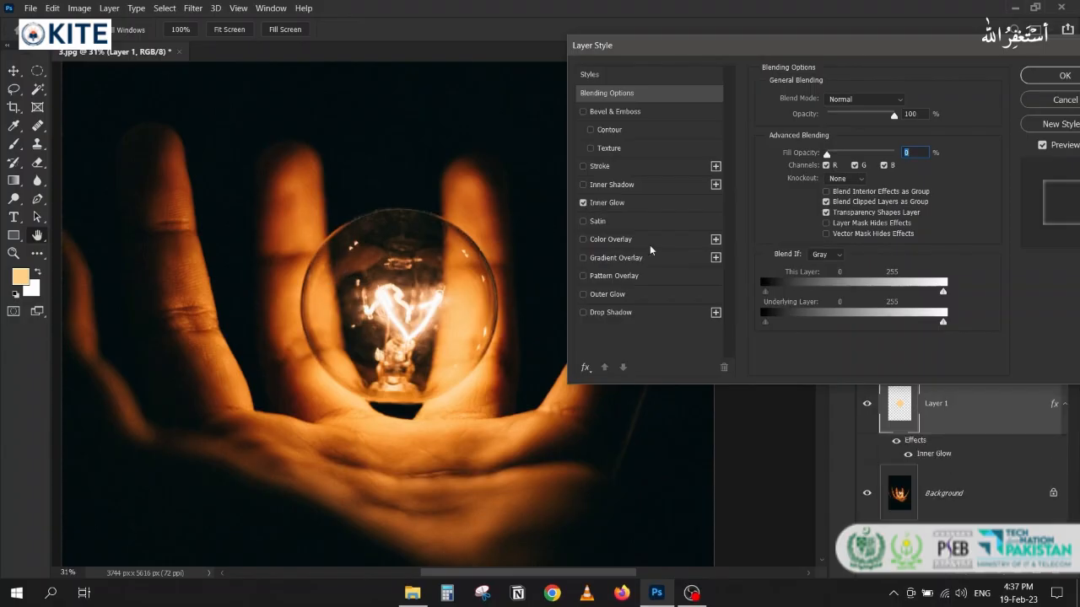
pyautogui.click(606, 204)
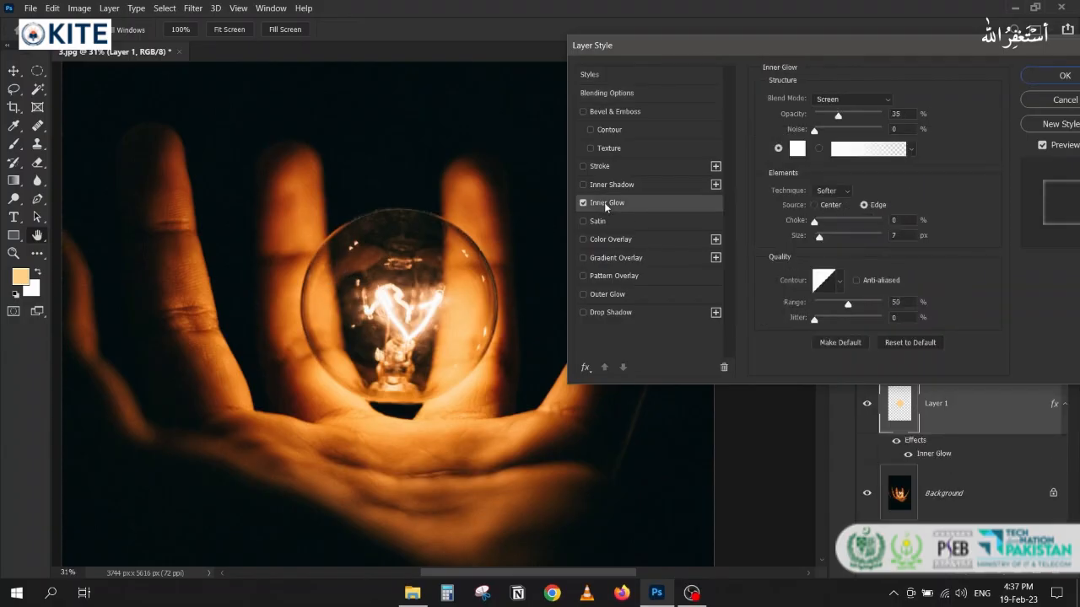
pyautogui.click(900, 344)
pyautogui.moveTo(856, 117); pyautogui.dragTo(911, 116)
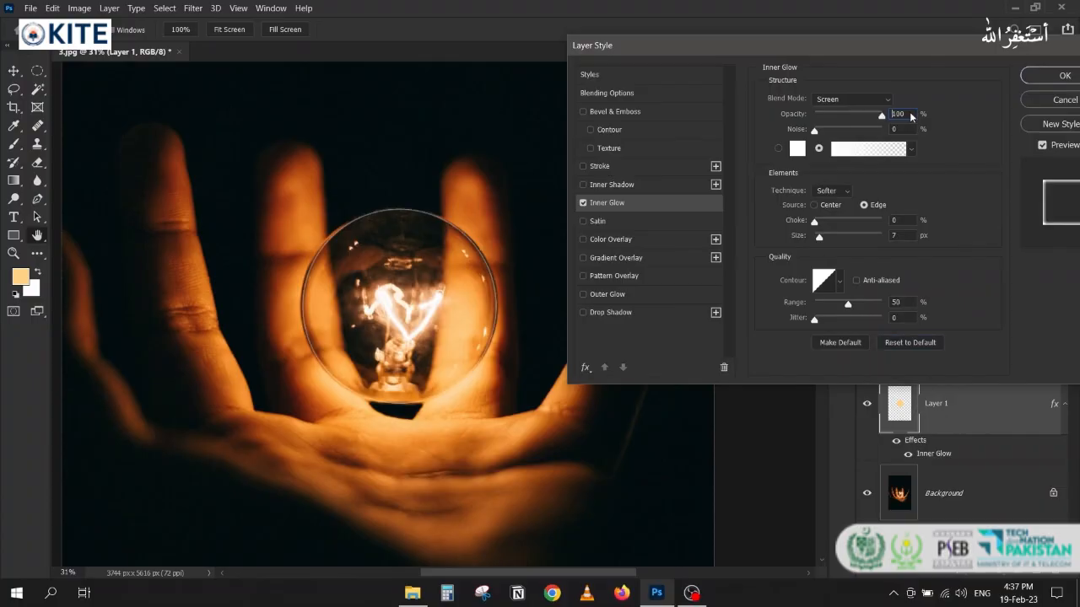
# - Give the Inner Glow a solid orange colour based on the lit hand, and set its size to 172 px
pyautogui.click(778, 148)
pyautogui.click(797, 149)
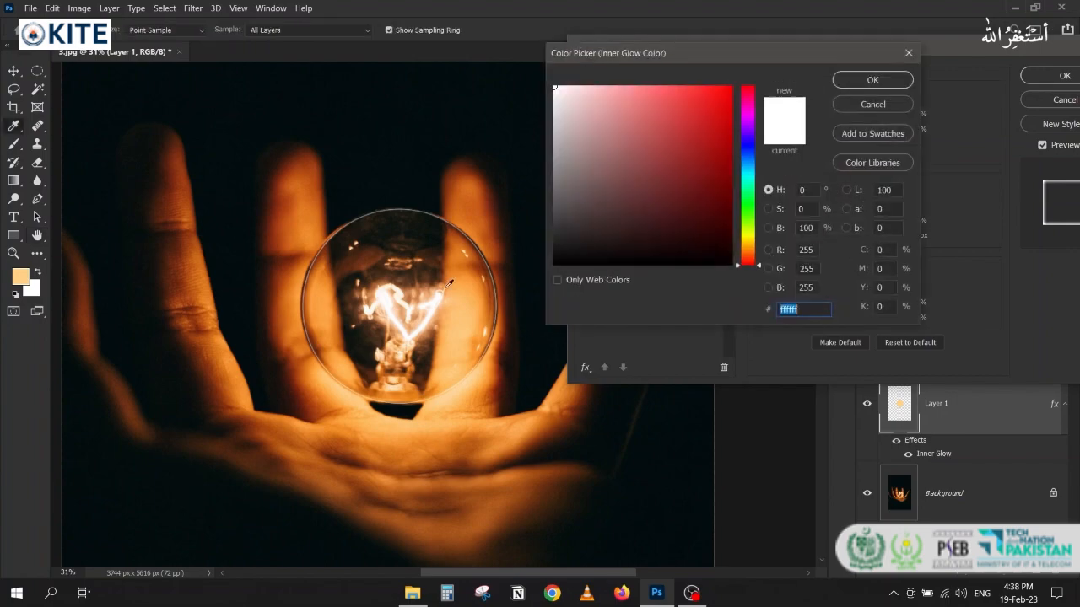
pyautogui.click(469, 336)
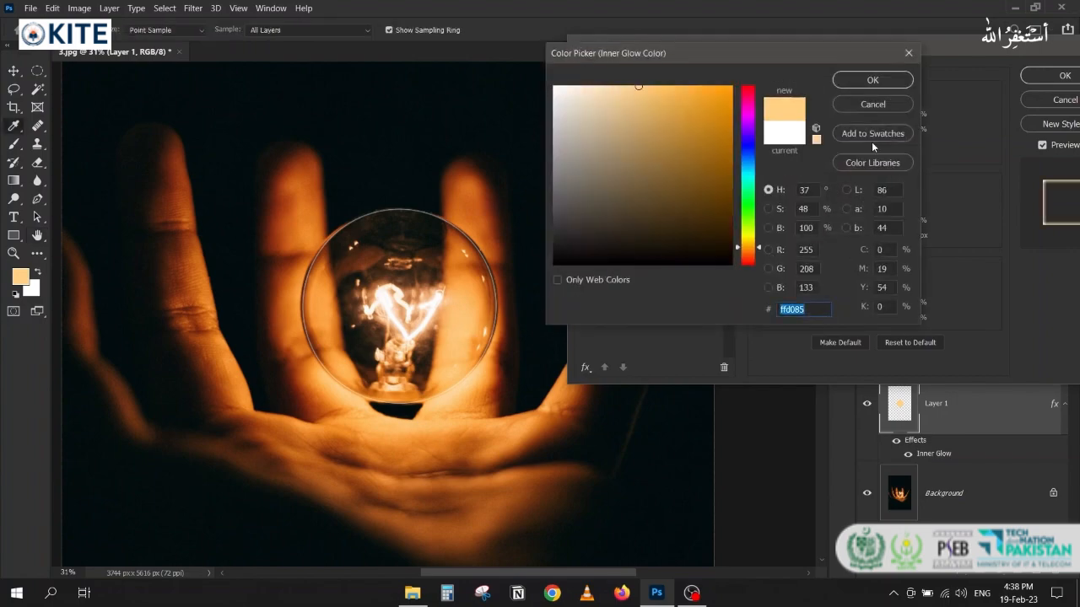
pyautogui.click(480, 387)
pyautogui.click(494, 380)
pyautogui.click(492, 374)
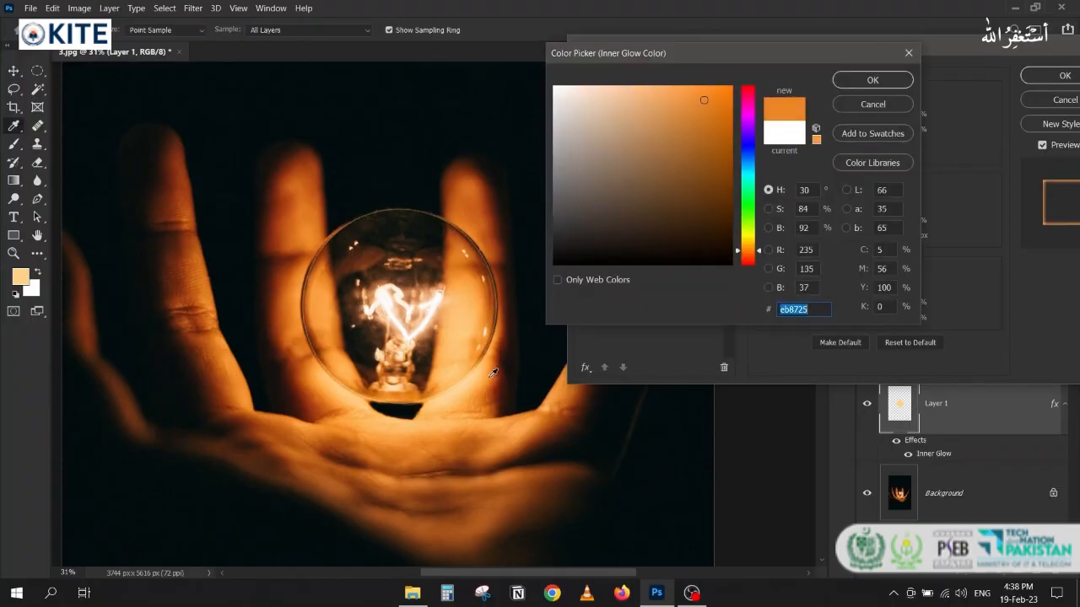
pyautogui.click(726, 91)
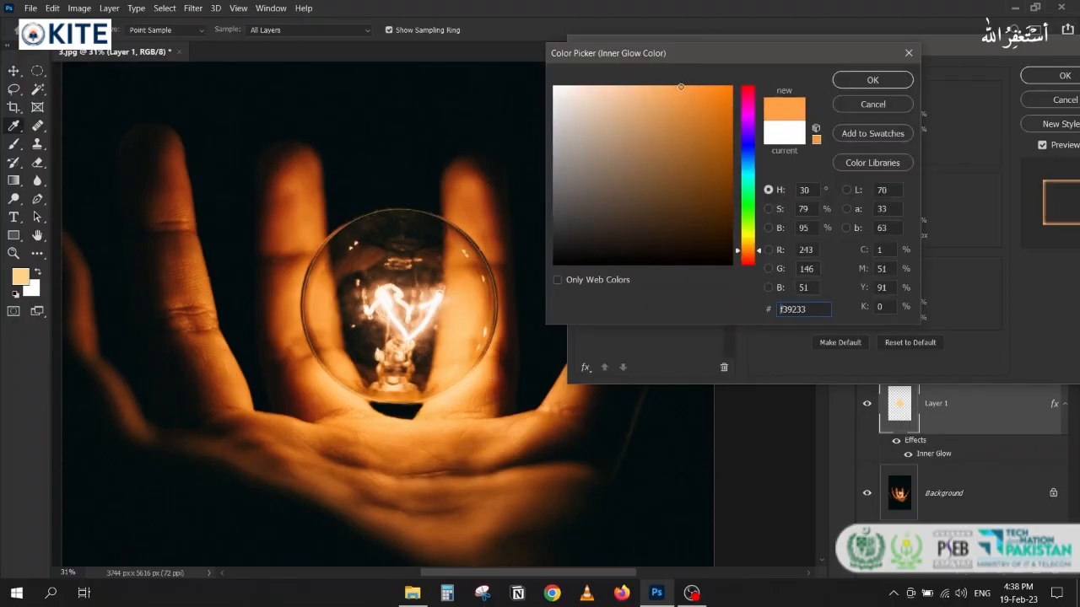
pyautogui.click(844, 80)
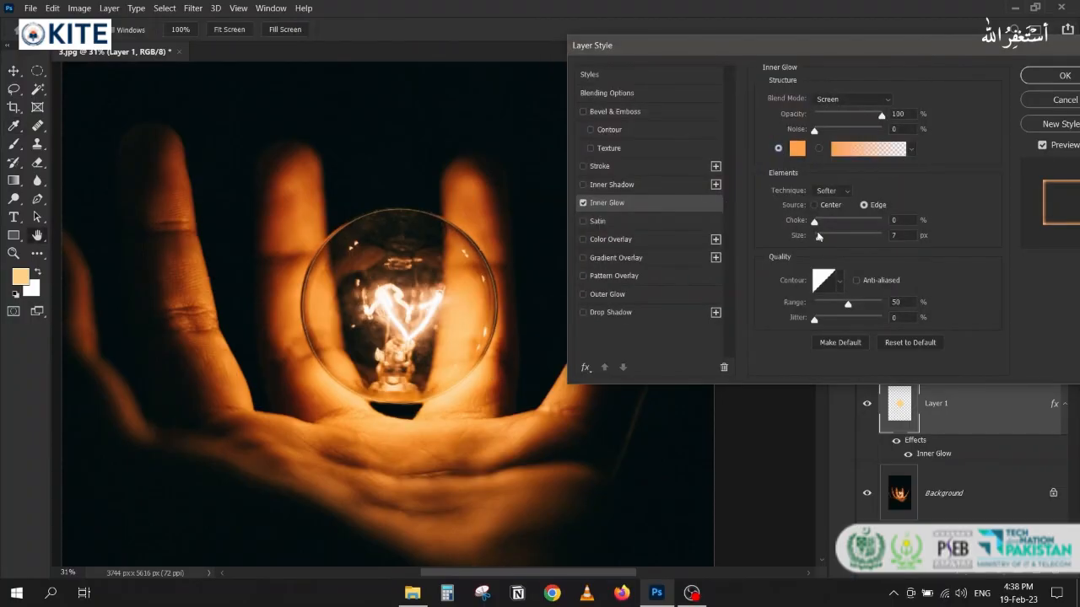
pyautogui.moveTo(818, 239); pyautogui.dragTo(863, 238)
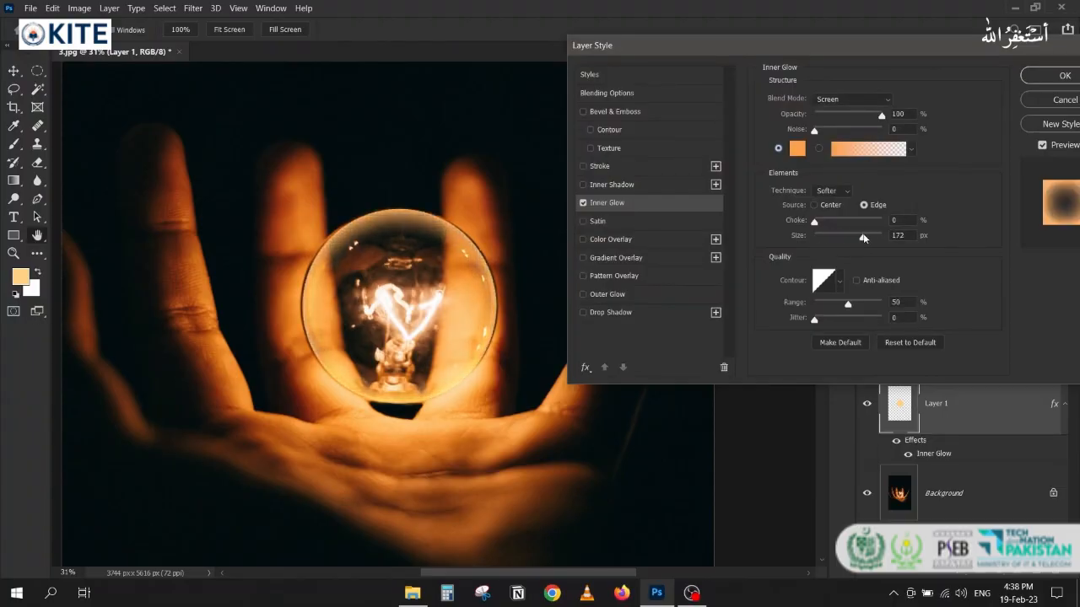
# - Make the Inner Glow radiate from the center and set its size to 250 px, keeping the choke at 0%
pyautogui.click(814, 204)
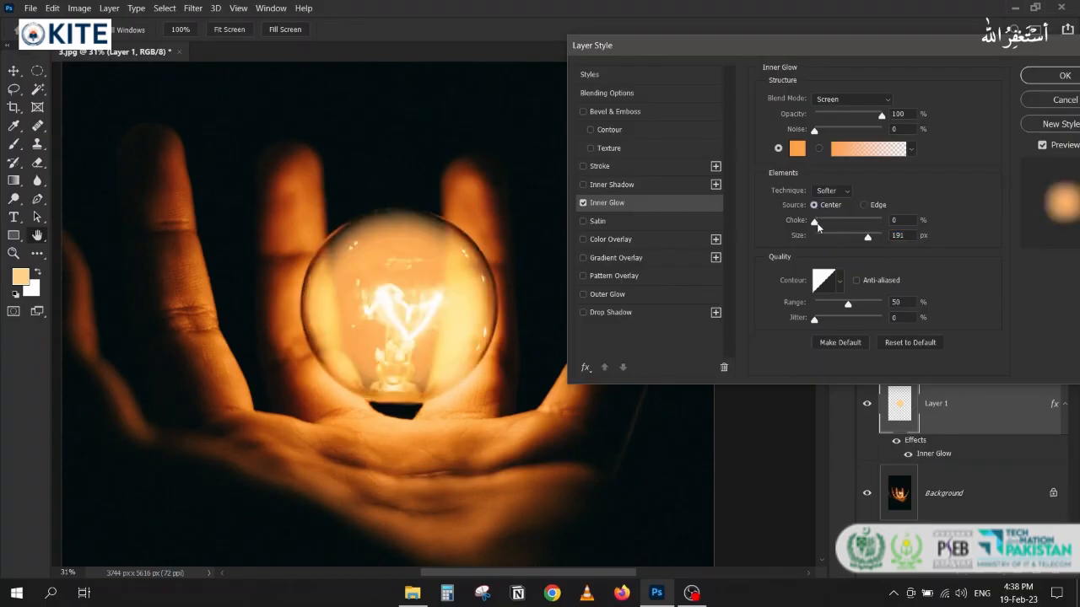
pyautogui.moveTo(816, 223)
pyautogui.mouseDown()
pyautogui.moveTo(865, 222)
pyautogui.moveTo(804, 224)
pyautogui.mouseUp()
pyautogui.moveTo(869, 240); pyautogui.dragTo(886, 237)
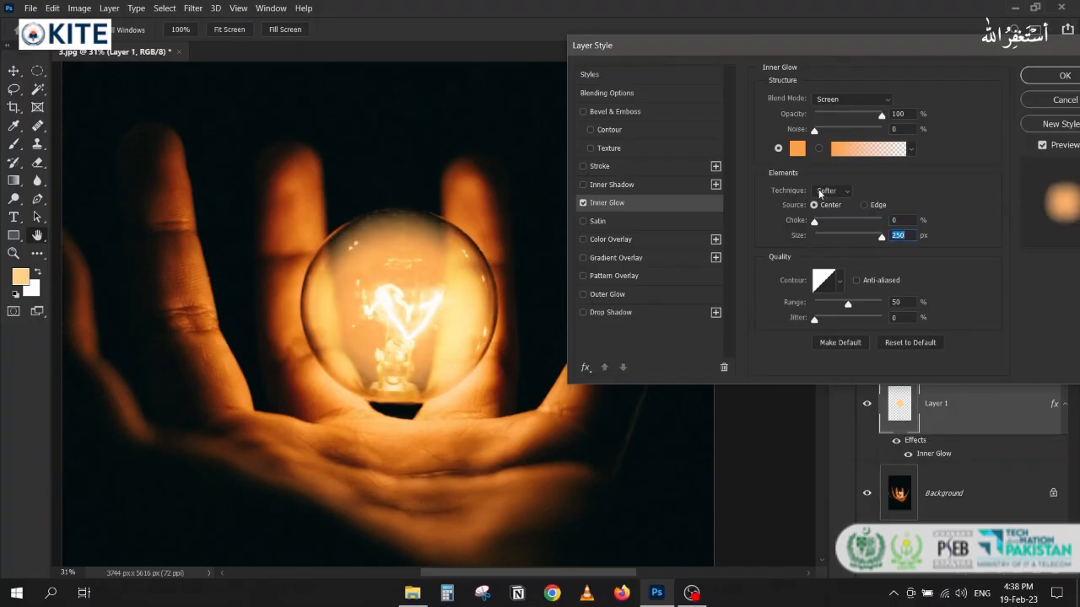
# - Compare the Lighten, Color Dodge, Linear Dodge (Add) and Lighter Color blend modes for the Inner Glow and settle on Color Dodge
pyautogui.click(828, 103)
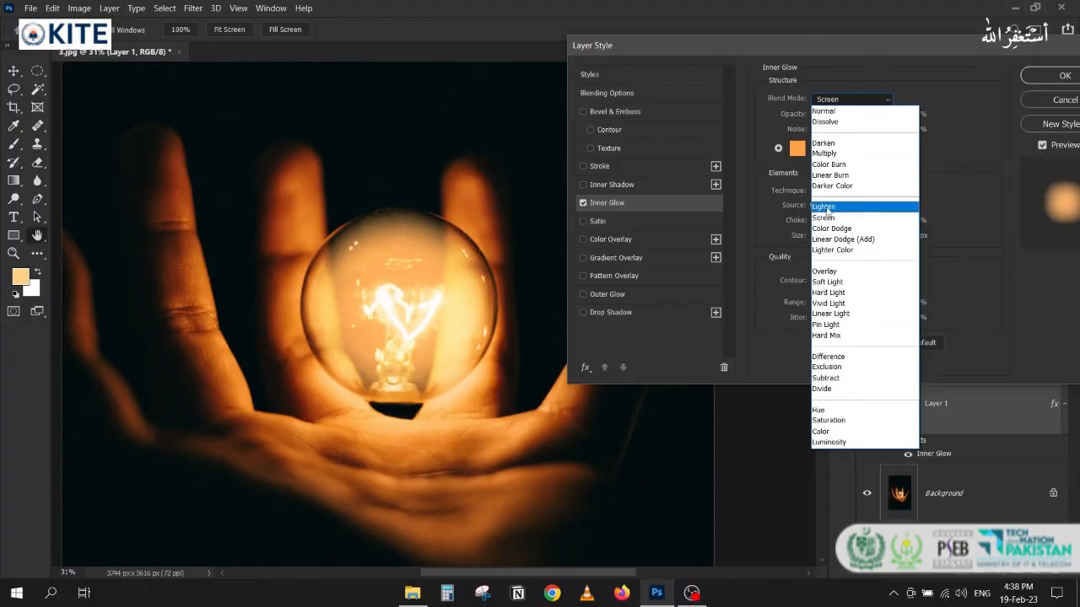
pyautogui.click(826, 207)
pyautogui.click(829, 106)
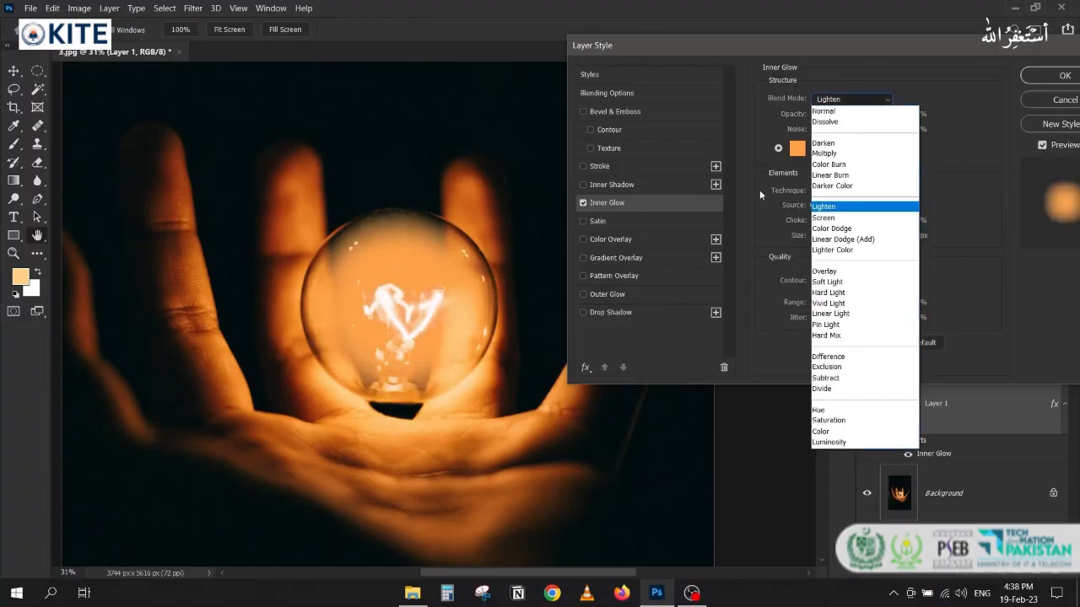
pyautogui.click(826, 226)
pyautogui.click(828, 102)
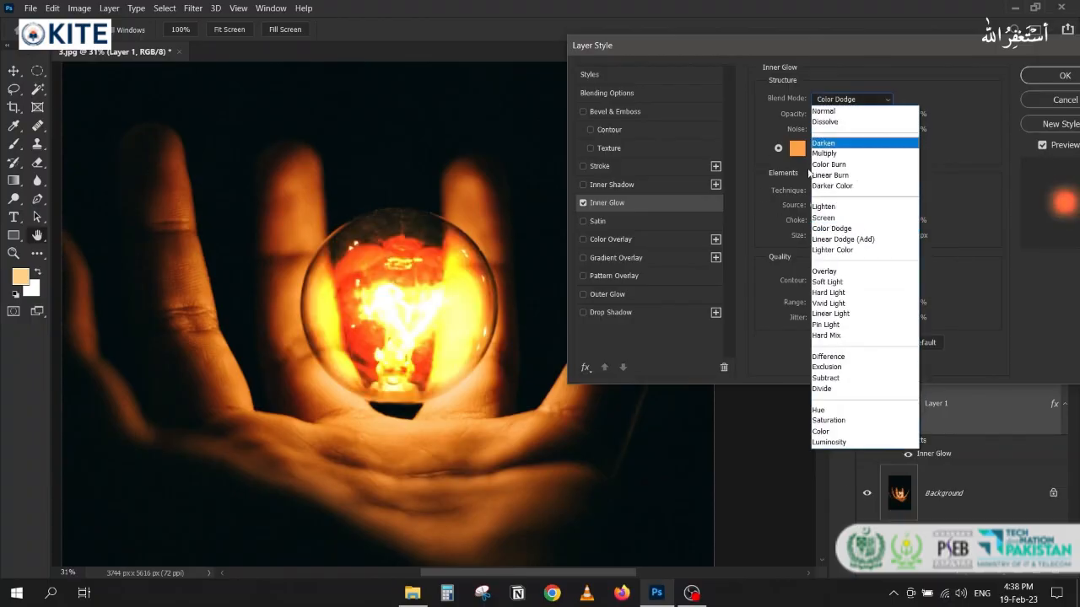
pyautogui.click(820, 238)
pyautogui.click(831, 101)
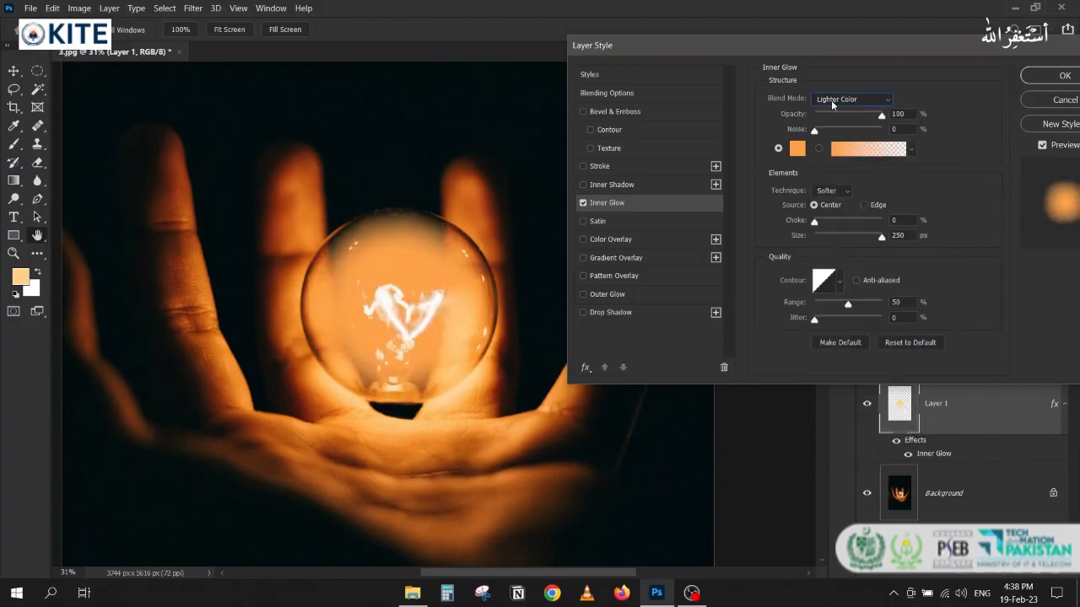
pyautogui.click(831, 102)
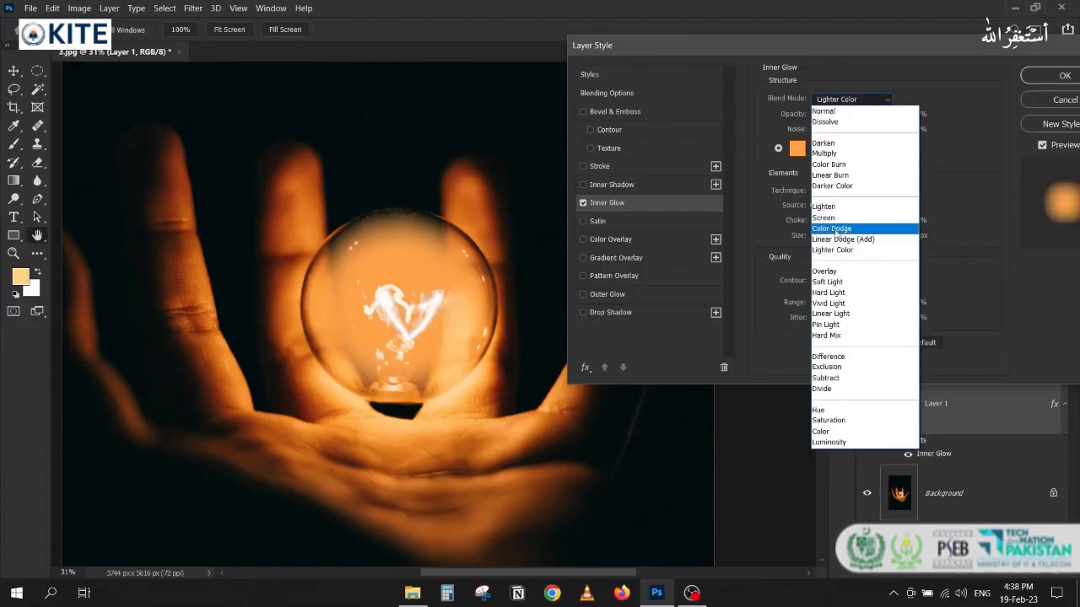
pyautogui.click(835, 228)
# - Set the Inner Glow's opacity to 86%, its size to 191 px and its technique to Precise, with anti-aliasing enabled
pyautogui.moveTo(883, 118)
pyautogui.mouseDown()
pyautogui.moveTo(846, 115)
pyautogui.moveTo(873, 116)
pyautogui.mouseUp()
pyautogui.moveTo(864, 234)
pyautogui.mouseDown()
pyautogui.moveTo(850, 235)
pyautogui.moveTo(888, 239)
pyautogui.moveTo(868, 244)
pyautogui.mouseUp()
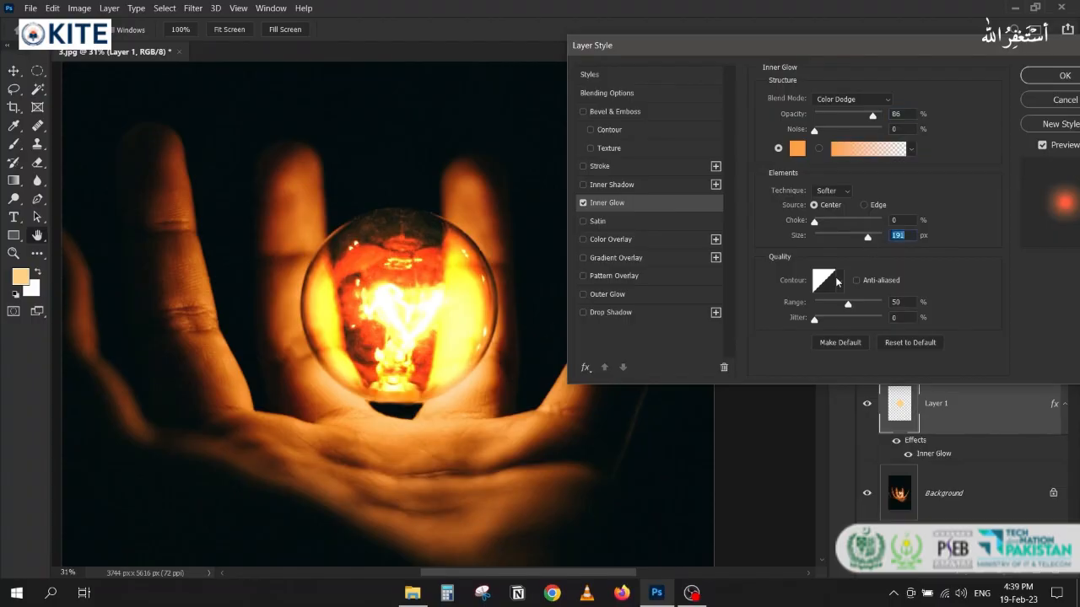
pyautogui.click(840, 191)
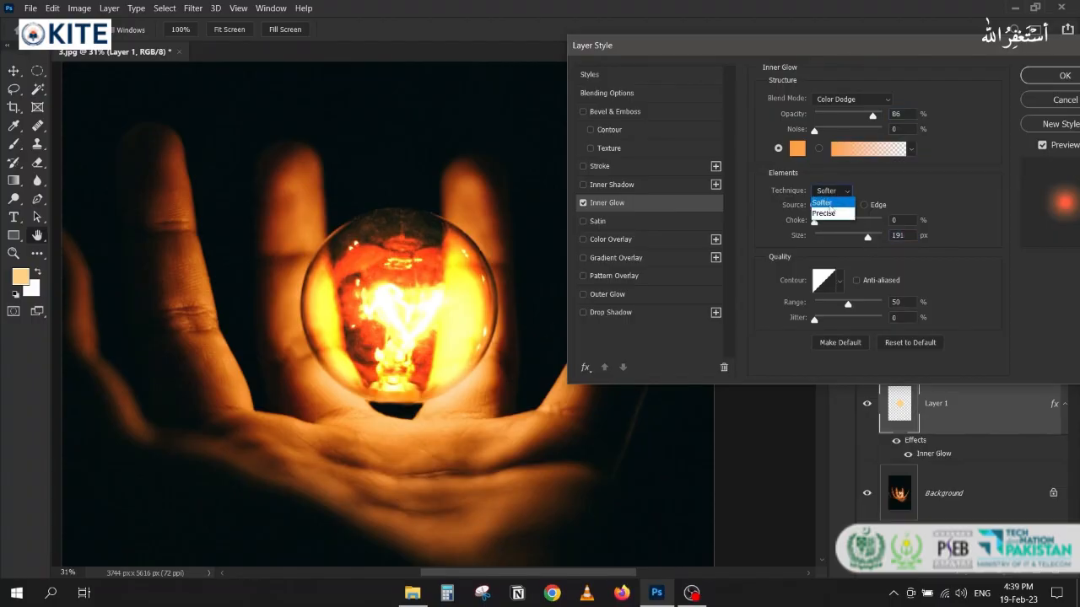
pyautogui.click(831, 216)
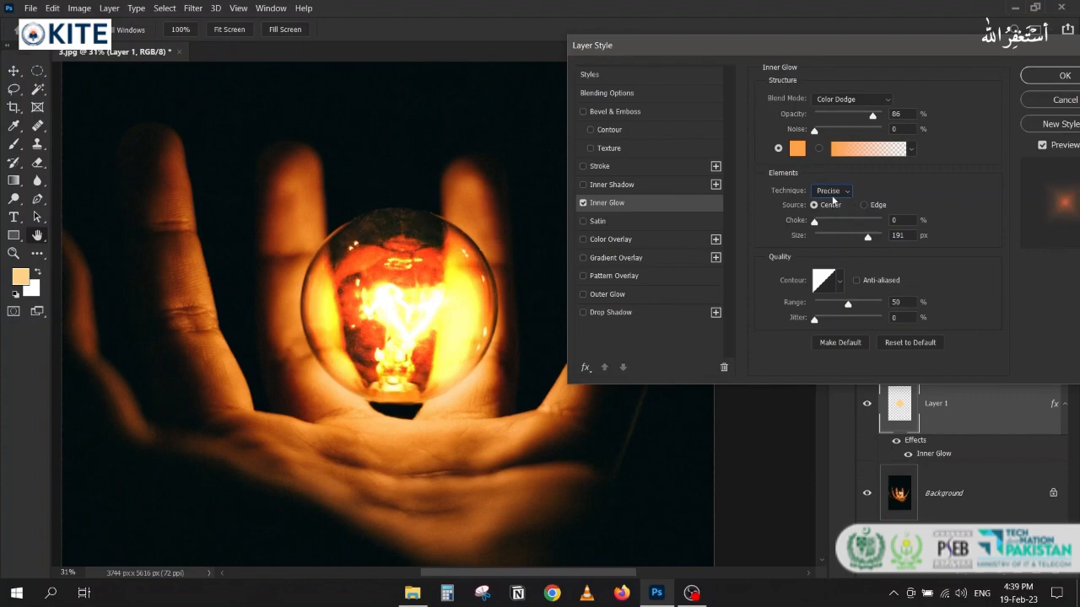
pyautogui.click(832, 194)
pyautogui.click(823, 203)
pyautogui.click(830, 192)
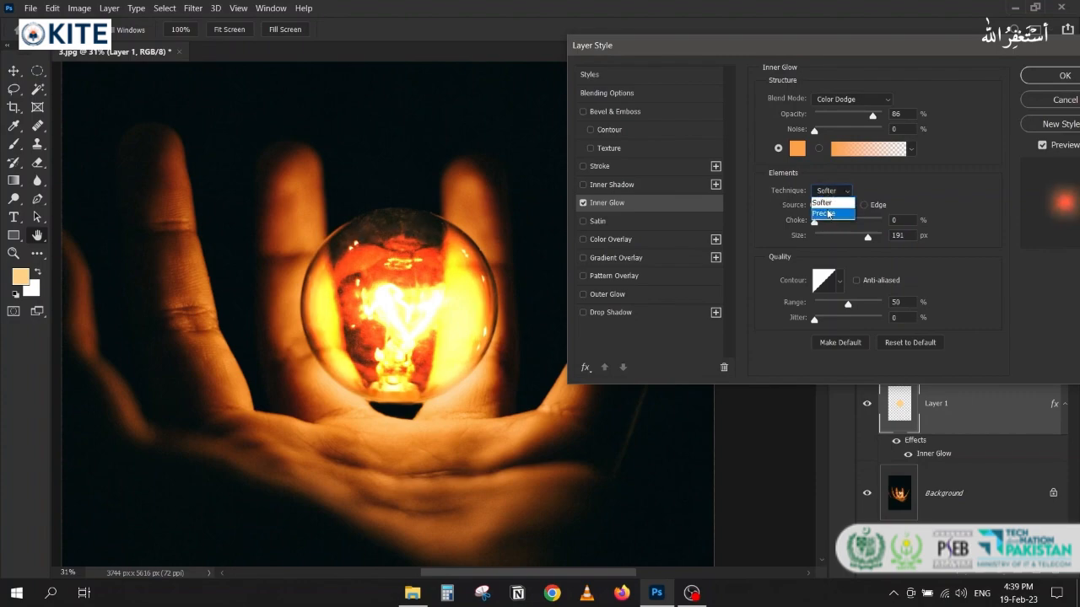
pyautogui.click(823, 213)
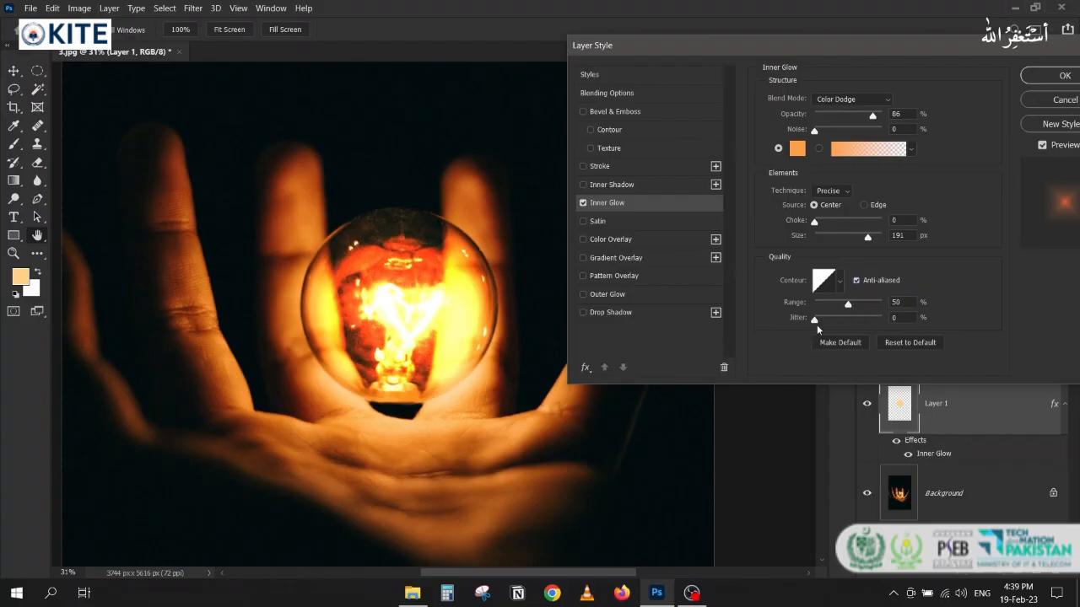
# - Try a higher jitter on the Inner Glow, return it to 0%, and apply the layer style
pyautogui.moveTo(869, 321); pyautogui.dragTo(847, 310)
pyautogui.moveTo(837, 321); pyautogui.dragTo(778, 312)
pyautogui.moveTo(779, 44); pyautogui.dragTo(687, 46)
pyautogui.click(960, 77)
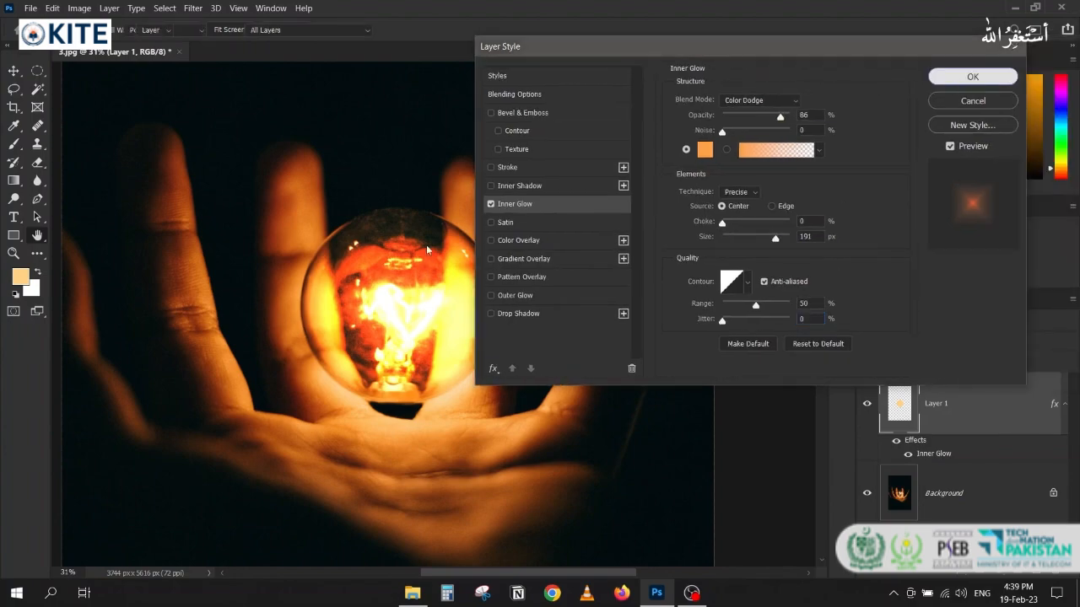
# - Set Layer 1's opacity to 79% and compare the bulb with the glow layer hidden and shown
pyautogui.click(866, 405)
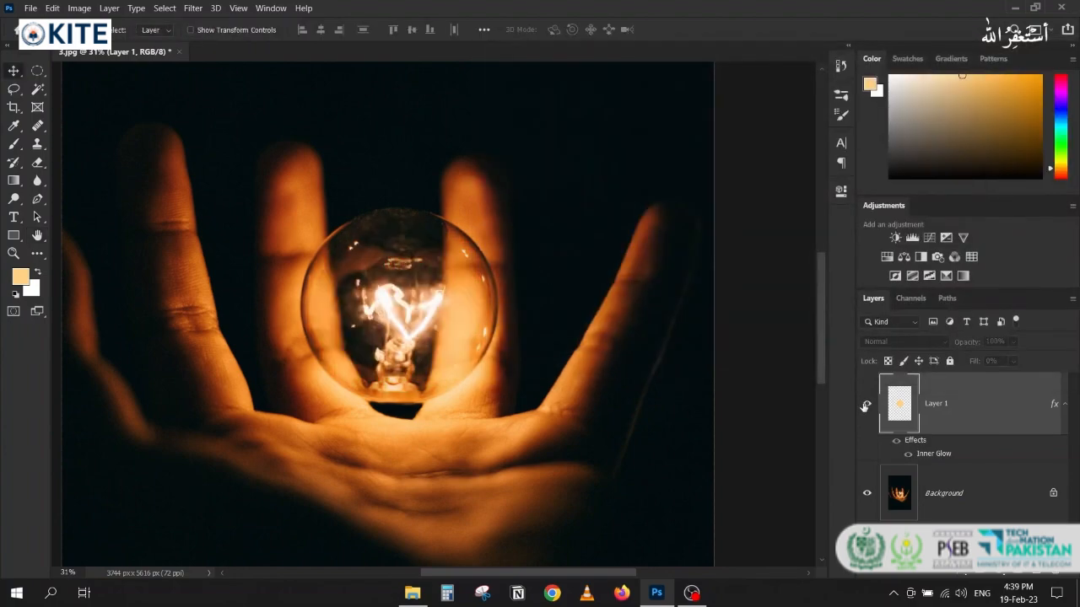
pyautogui.click(865, 405)
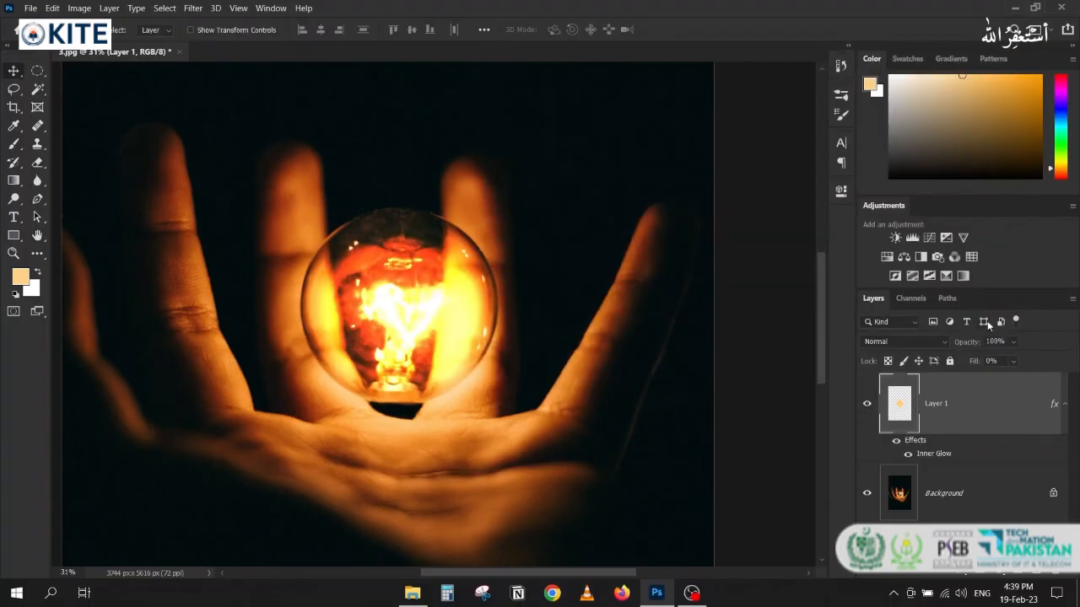
pyautogui.moveTo(974, 341)
pyautogui.mouseDown()
pyautogui.moveTo(948, 342)
pyautogui.moveTo(966, 341)
pyautogui.mouseUp()
pyautogui.scroll(-3, 650, 304)
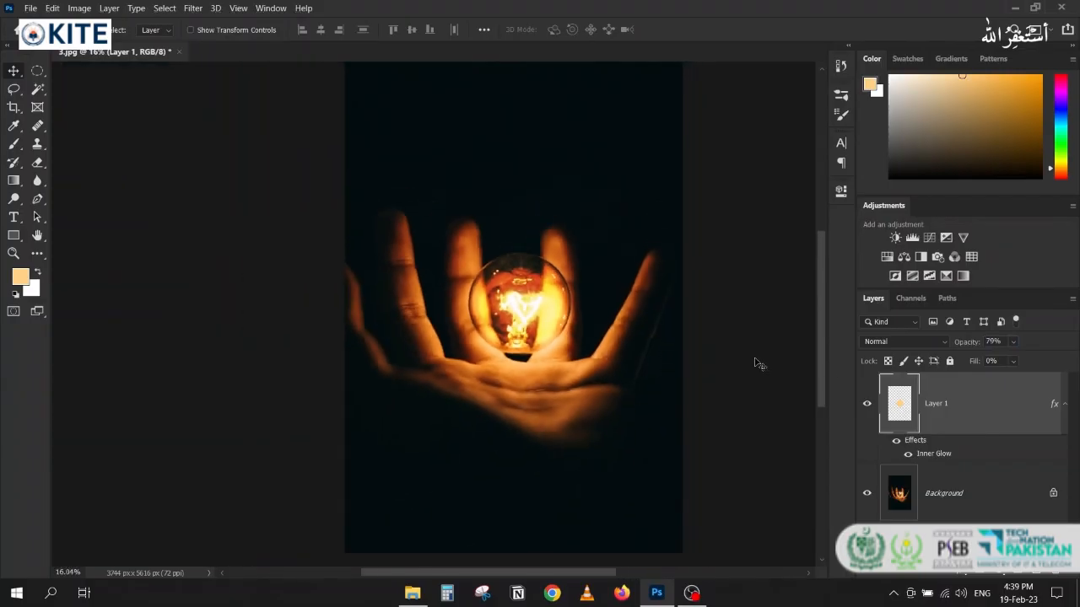
pyautogui.click(867, 404)
pyautogui.click(867, 405)
pyautogui.click(867, 404)
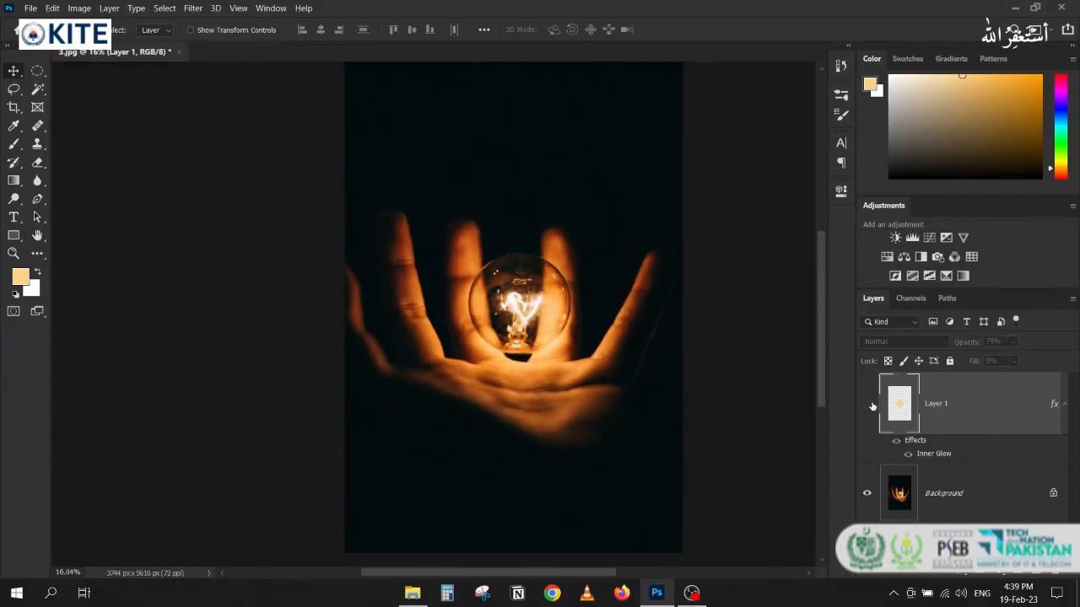
pyautogui.click(868, 404)
# - Close 3.jpg without saving and open 4.png from File Explorer
pyautogui.click(178, 51)
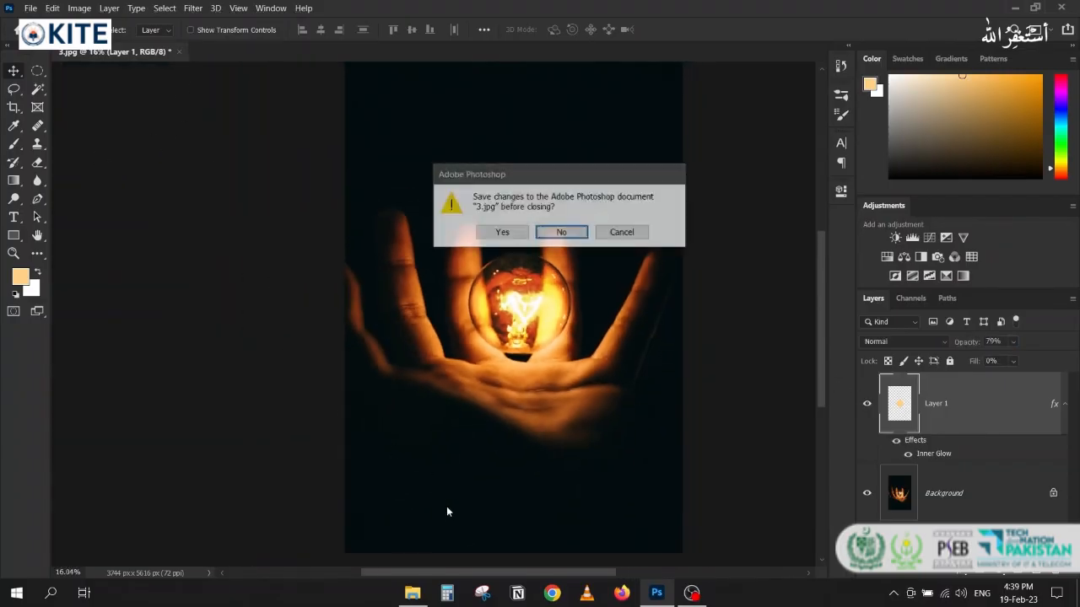
pyautogui.press('n')
pyautogui.click(413, 593)
pyautogui.moveTo(478, 106); pyautogui.dragTo(395, 305)
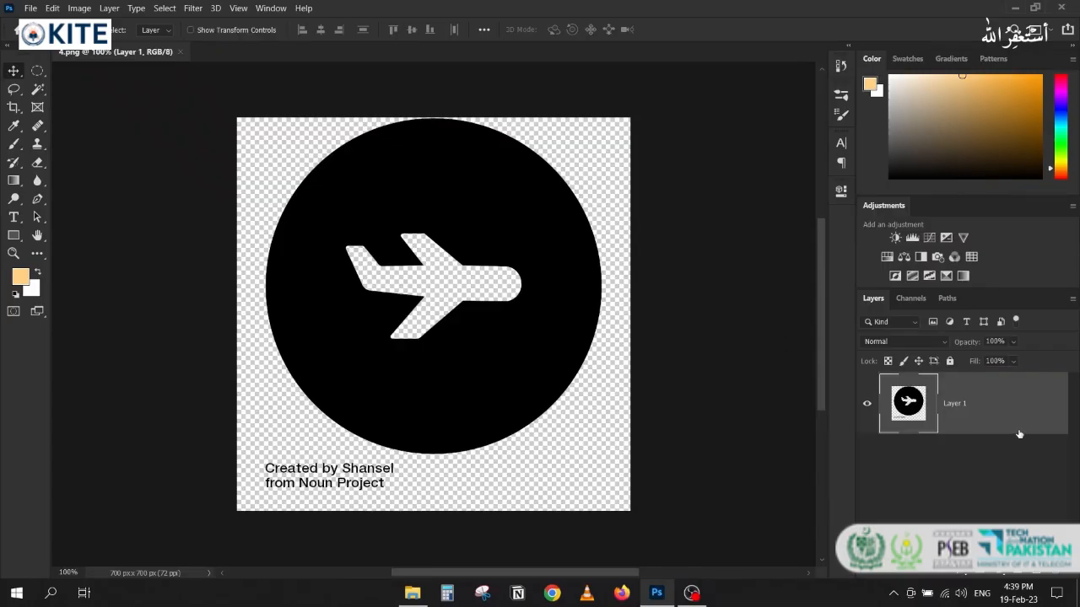
# - Select the two-line credit text below the black circle with the Rectangular Marquee, delete it, and deselect
pyautogui.click(37, 71)
pyautogui.click(72, 73)
pyautogui.moveTo(253, 455); pyautogui.dragTo(398, 501)
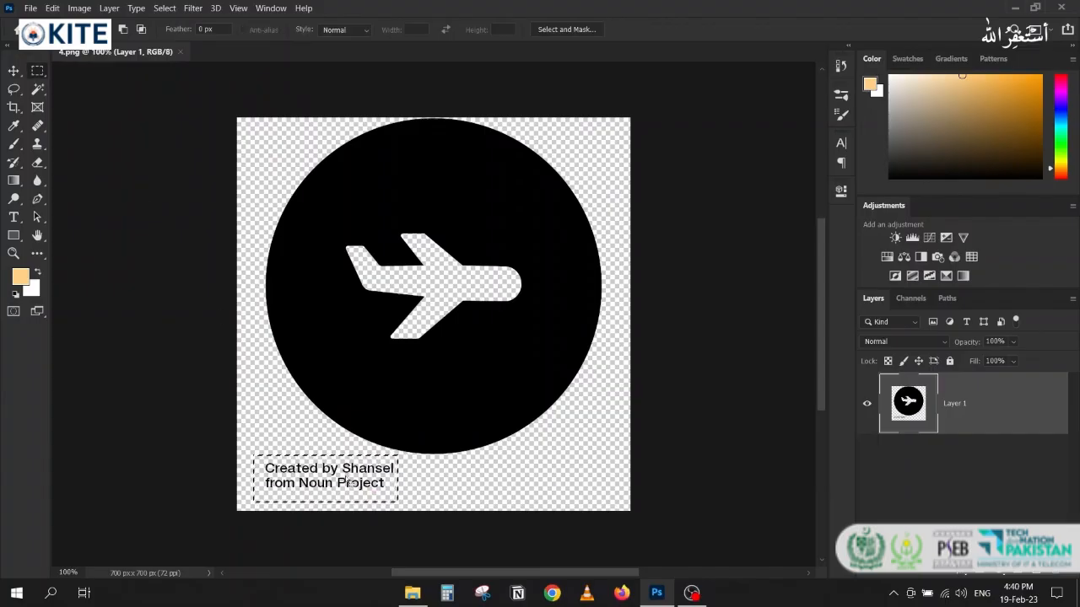
pyautogui.press('Delete')
pyautogui.hotkey('ctrl', 'd')
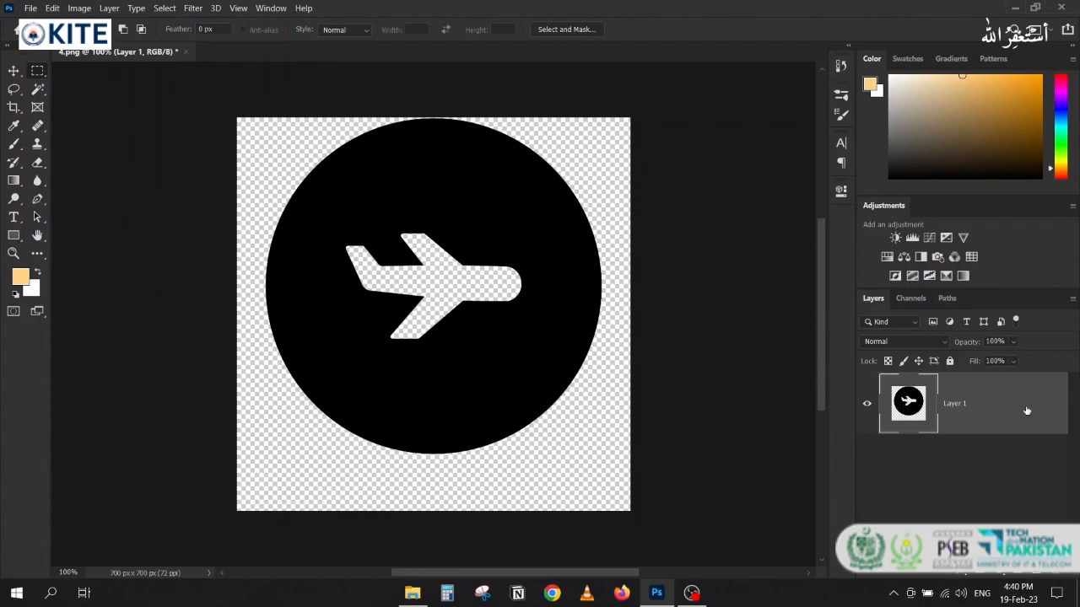
# - Add a Color Overlay to the airplane icon's layer and change the overlay colour to pure blue
pyautogui.doubleClick(871, 376)
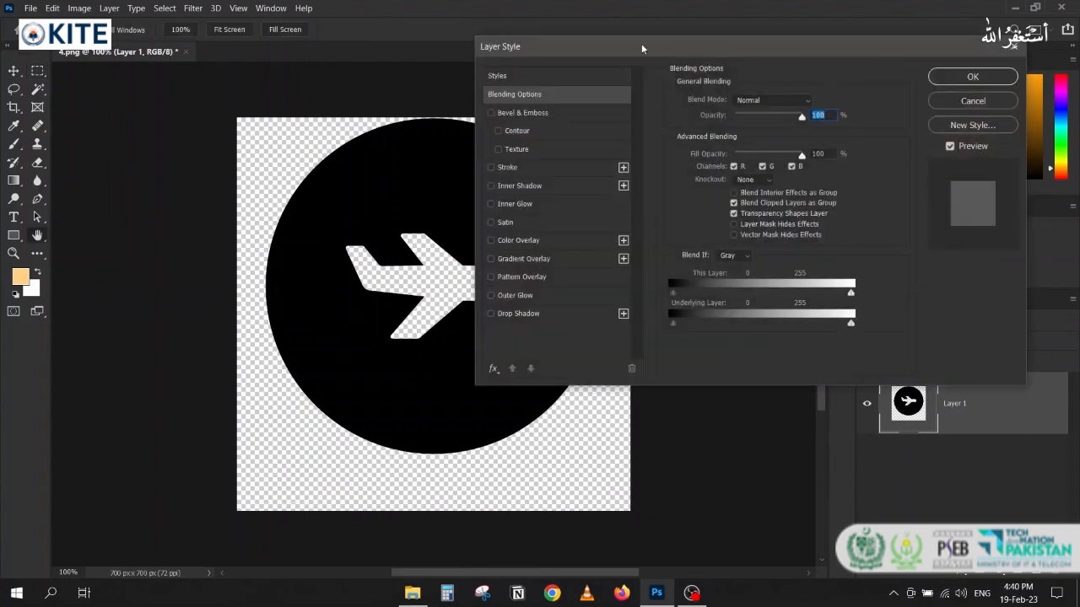
pyautogui.moveTo(642, 48); pyautogui.dragTo(744, 47)
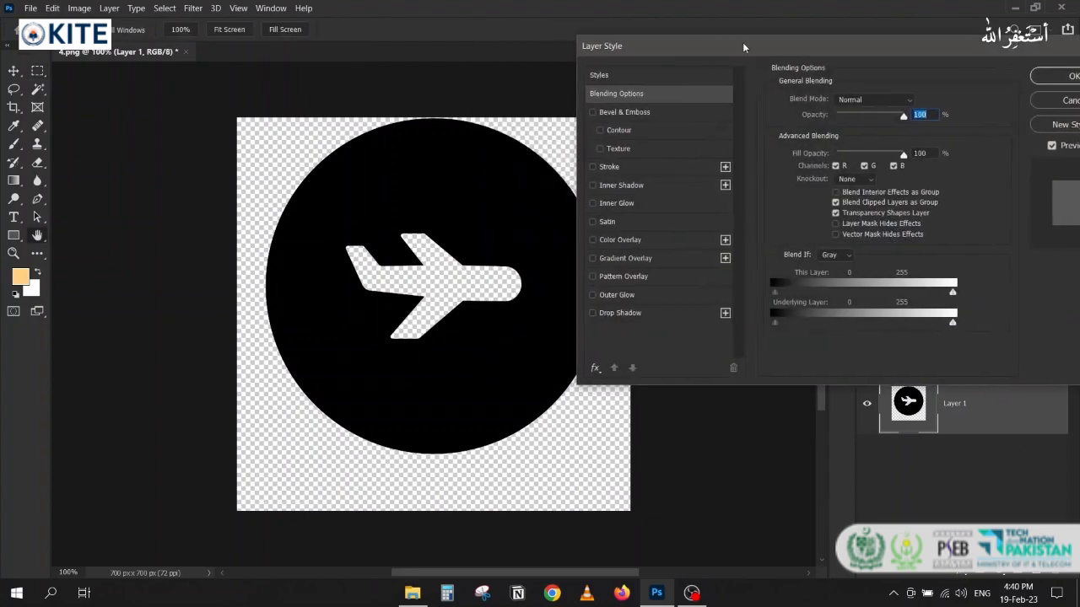
pyautogui.click(623, 240)
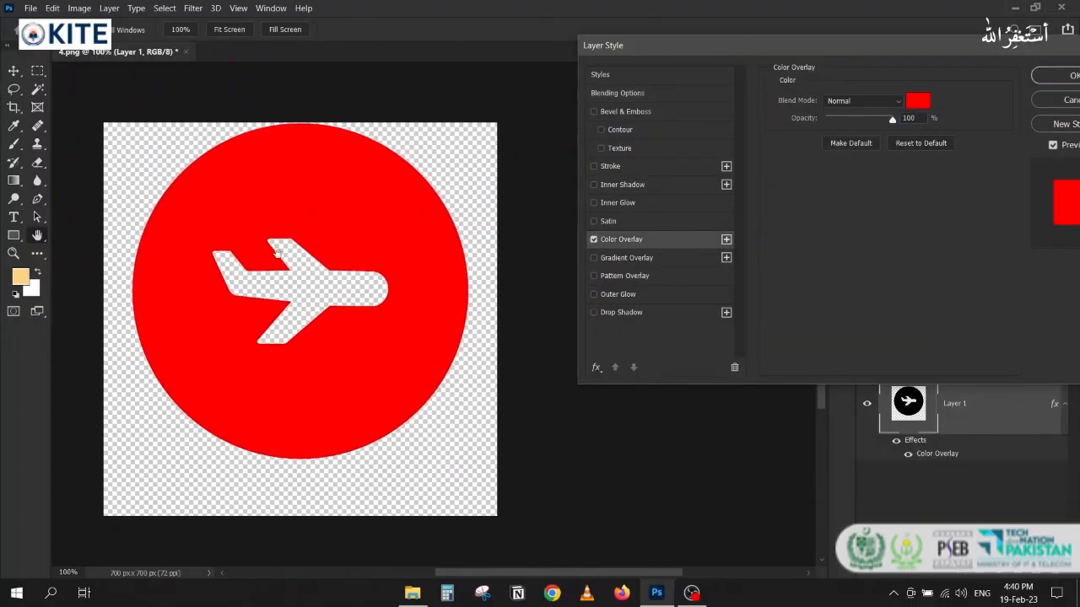
pyautogui.moveTo(760, 50); pyautogui.dragTo(692, 55)
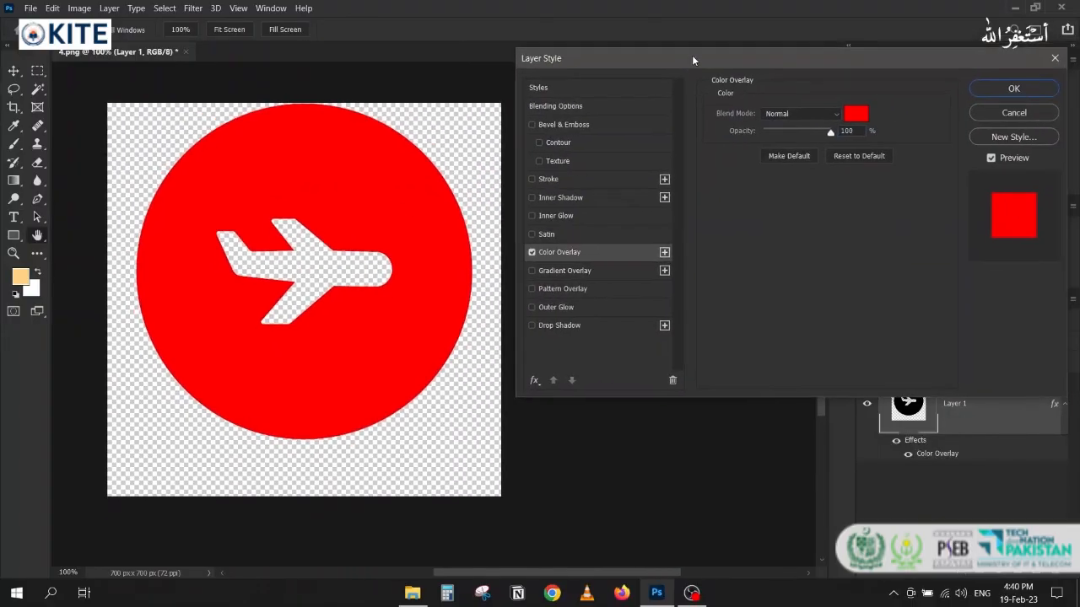
pyautogui.click(854, 116)
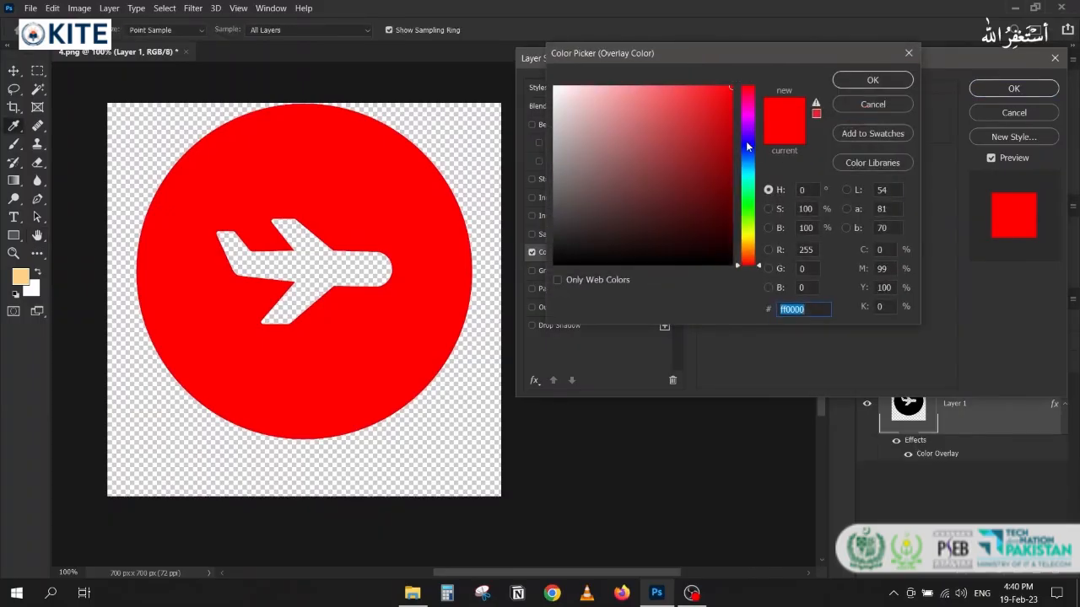
pyautogui.click(747, 147)
pyautogui.click(870, 80)
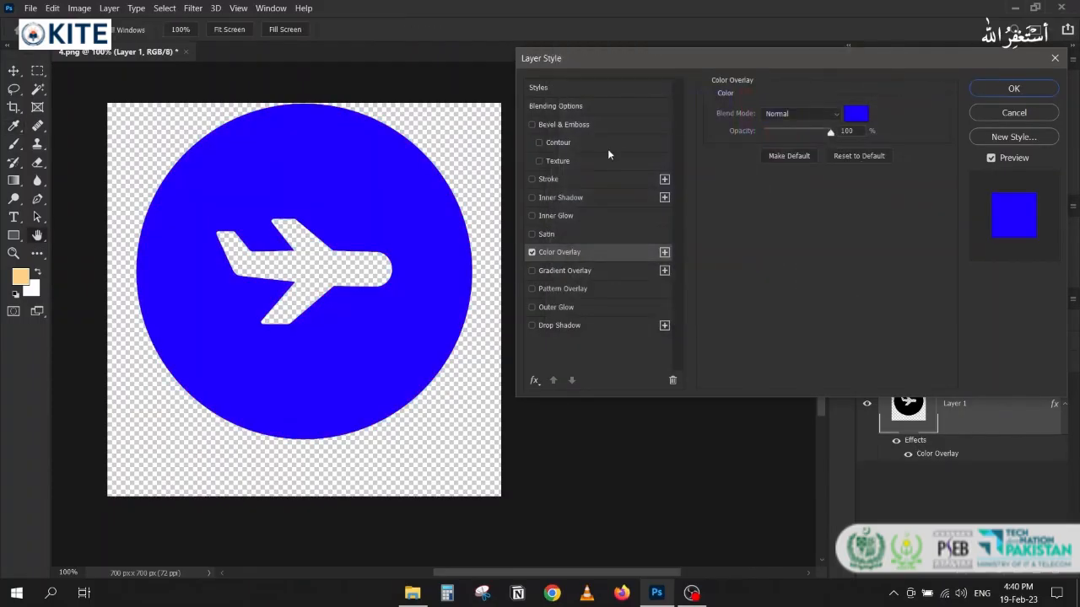
# - Add a default Bevel & Emboss to the icon and set its depth to 240% and its size to 24 px
pyautogui.click(533, 125)
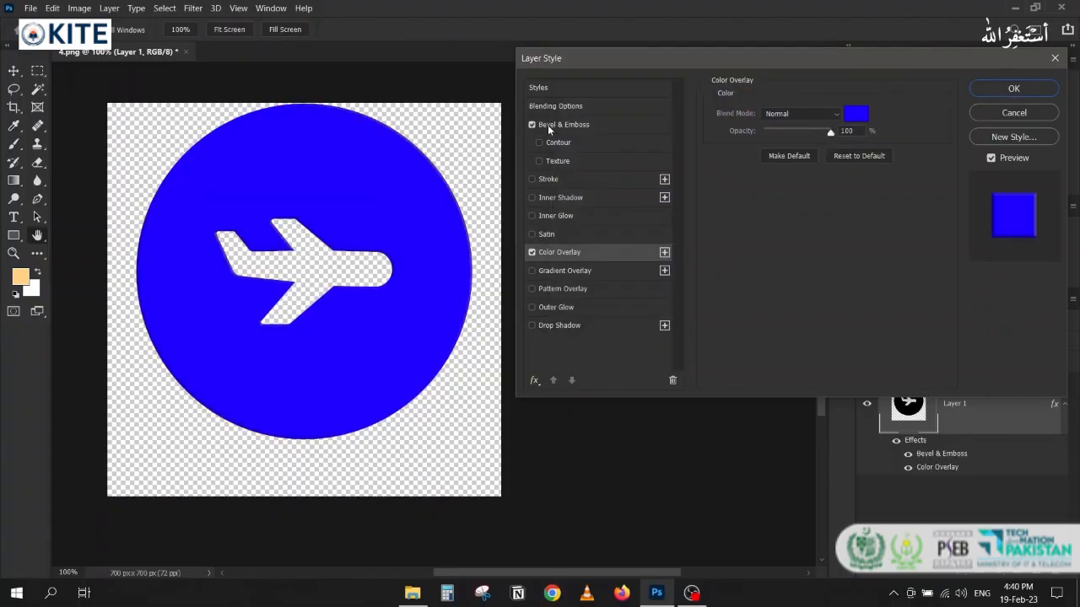
pyautogui.click(548, 125)
pyautogui.click(857, 375)
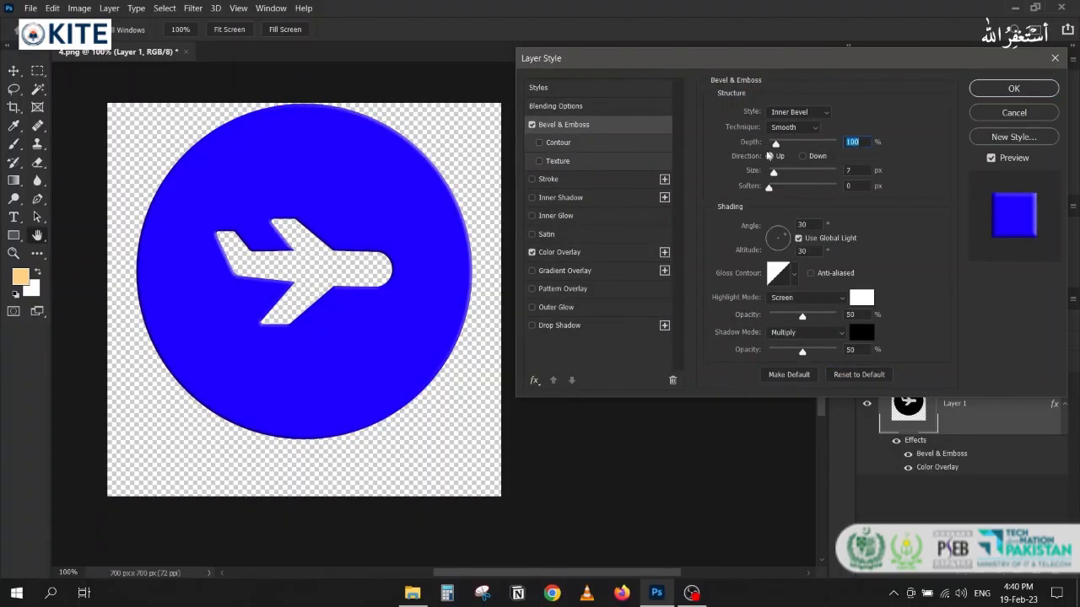
pyautogui.moveTo(775, 144); pyautogui.dragTo(779, 176)
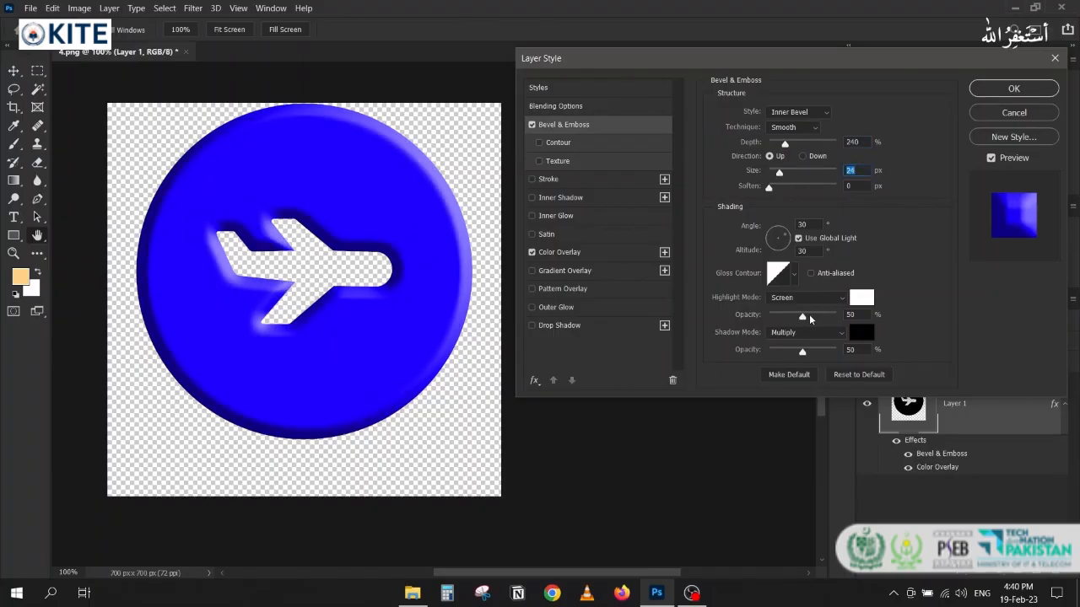
# - Set the bevel's highlight opacity to 67%, its shadow opacity to 59% and its lighting angle to 90°
pyautogui.moveTo(802, 317); pyautogui.dragTo(831, 318)
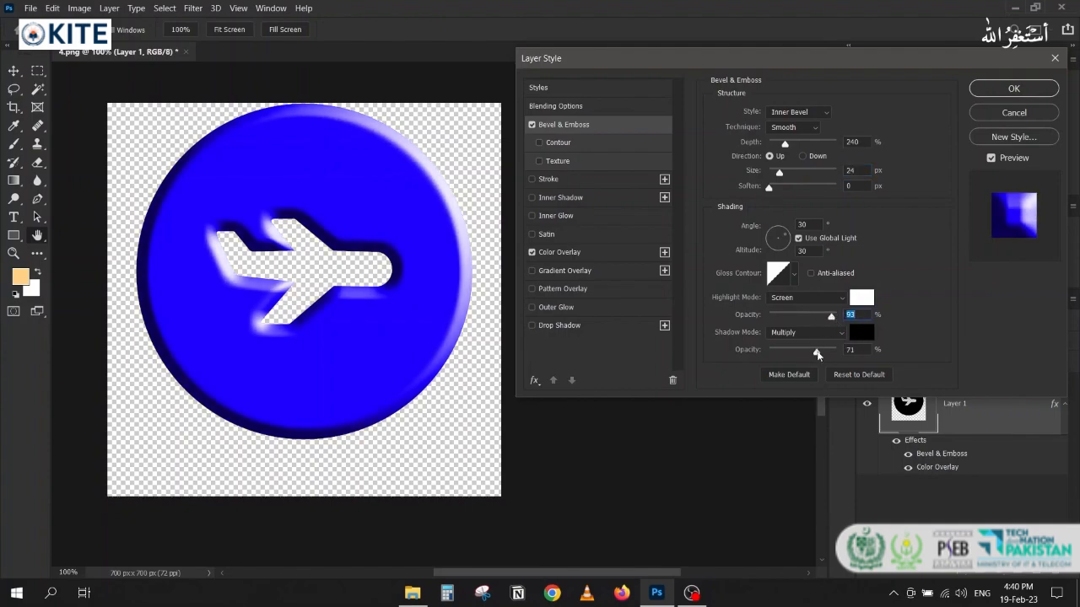
pyautogui.moveTo(817, 355); pyautogui.dragTo(813, 316)
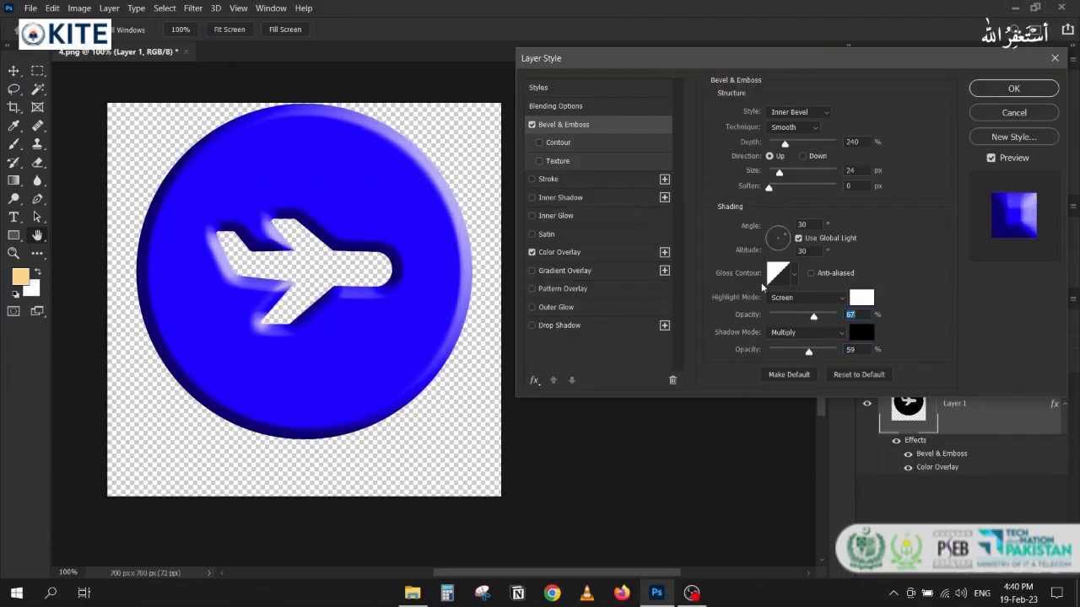
pyautogui.click(798, 224)
pyautogui.write('90')
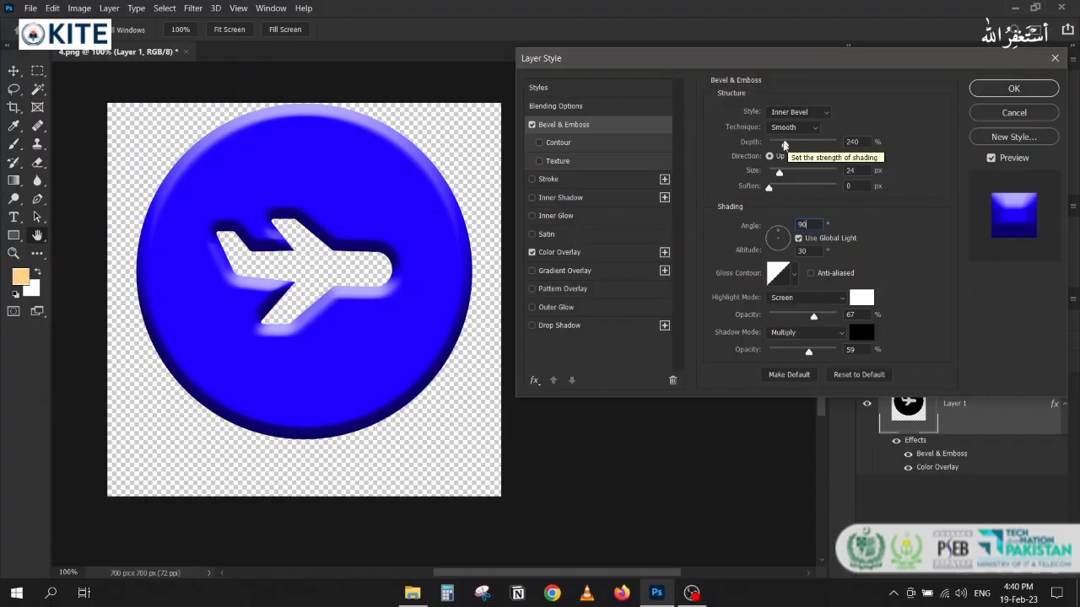
# - Increase the bevel's depth to 396% and its size to 27 px
pyautogui.moveTo(785, 144)
pyautogui.mouseDown()
pyautogui.moveTo(755, 141)
pyautogui.moveTo(796, 146)
pyautogui.mouseUp()
pyautogui.click(796, 145)
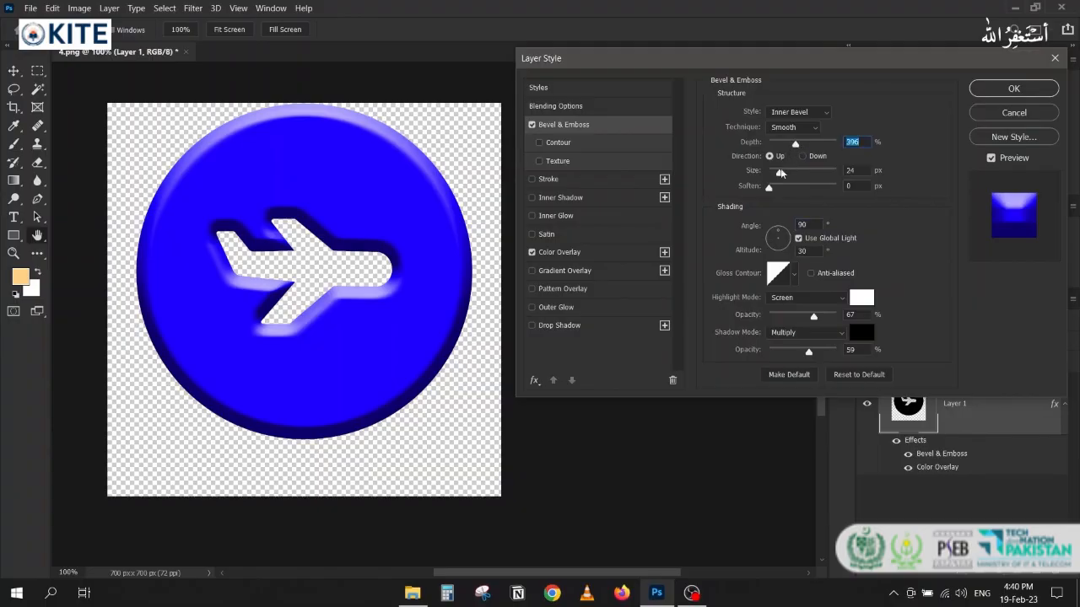
pyautogui.moveTo(780, 172)
pyautogui.mouseDown()
pyautogui.moveTo(771, 174)
pyautogui.moveTo(780, 175)
pyautogui.mouseUp()
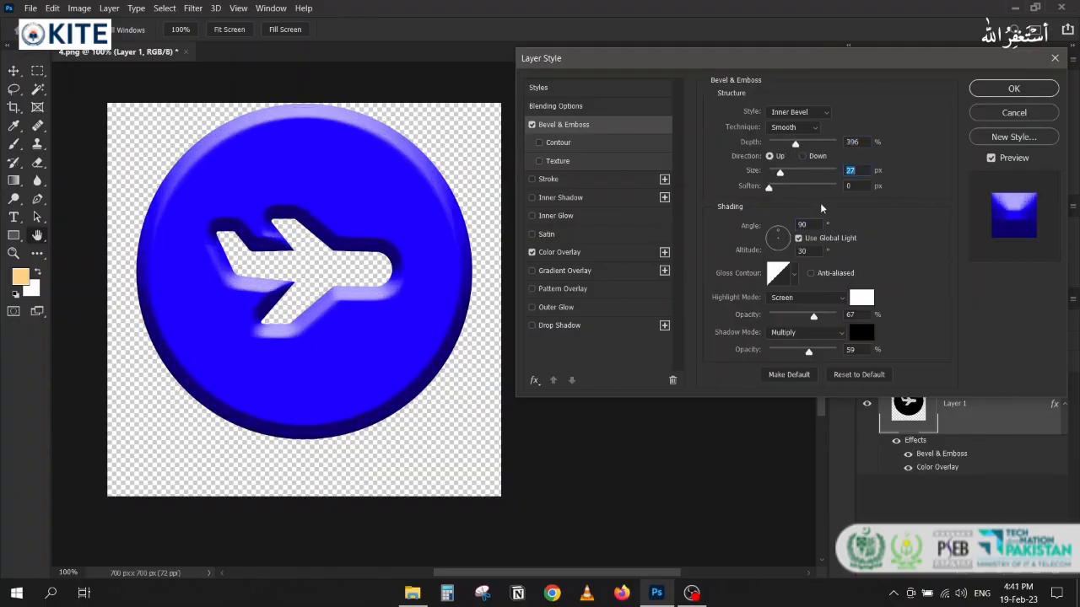
# - Add a Satin effect with default settings to the airplane icon's layer and raise its opacity to 100%
pyautogui.click(548, 235)
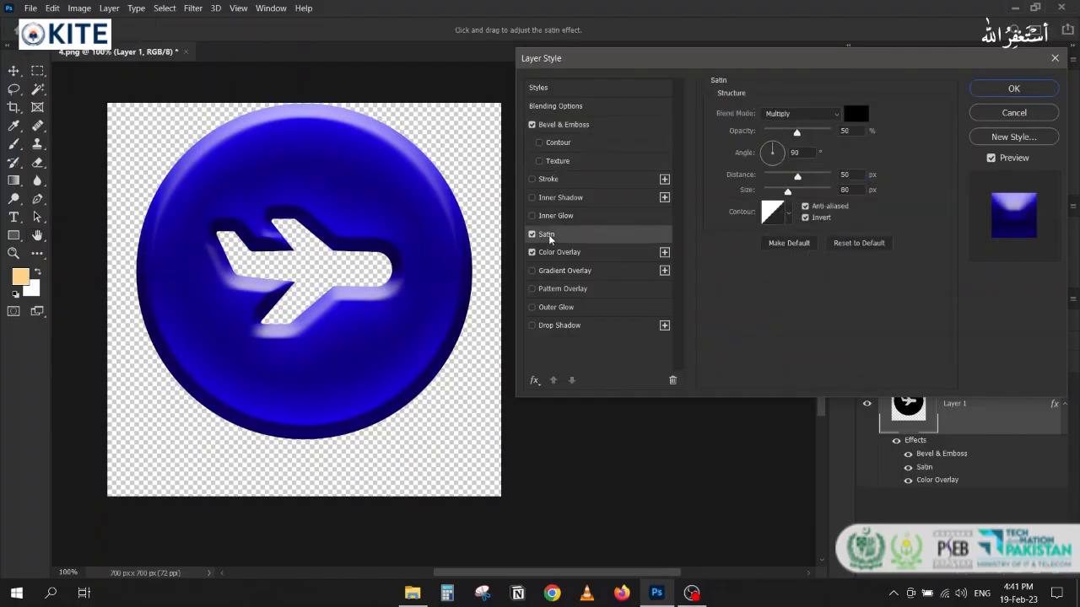
pyautogui.click(835, 244)
pyautogui.moveTo(798, 133); pyautogui.dragTo(832, 131)
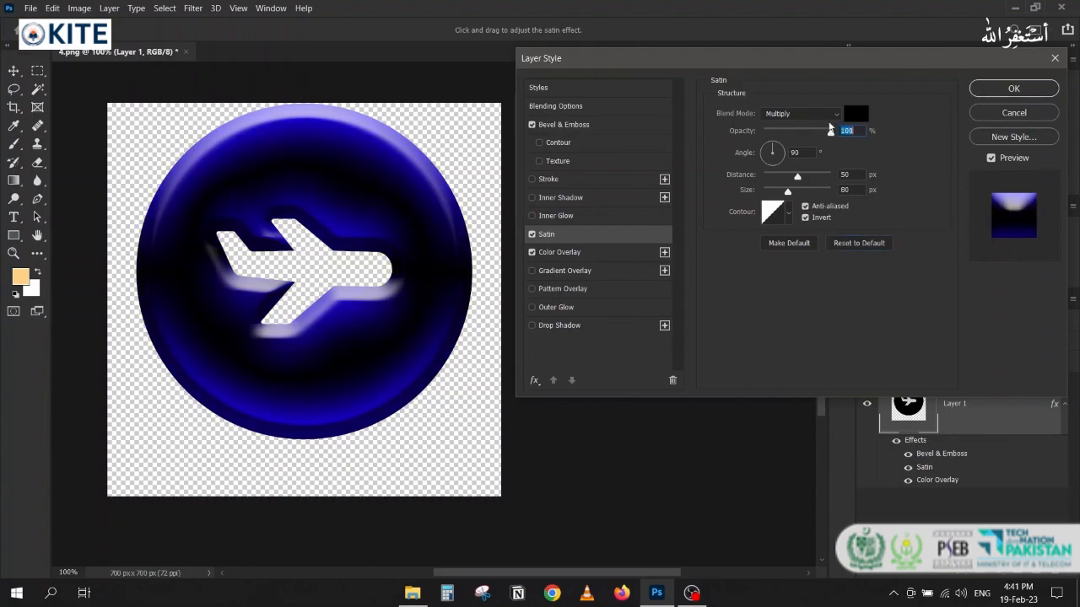
# - Set the satin's blend mode to Color Dodge and its colour to white (ffffff)
pyautogui.click(813, 118)
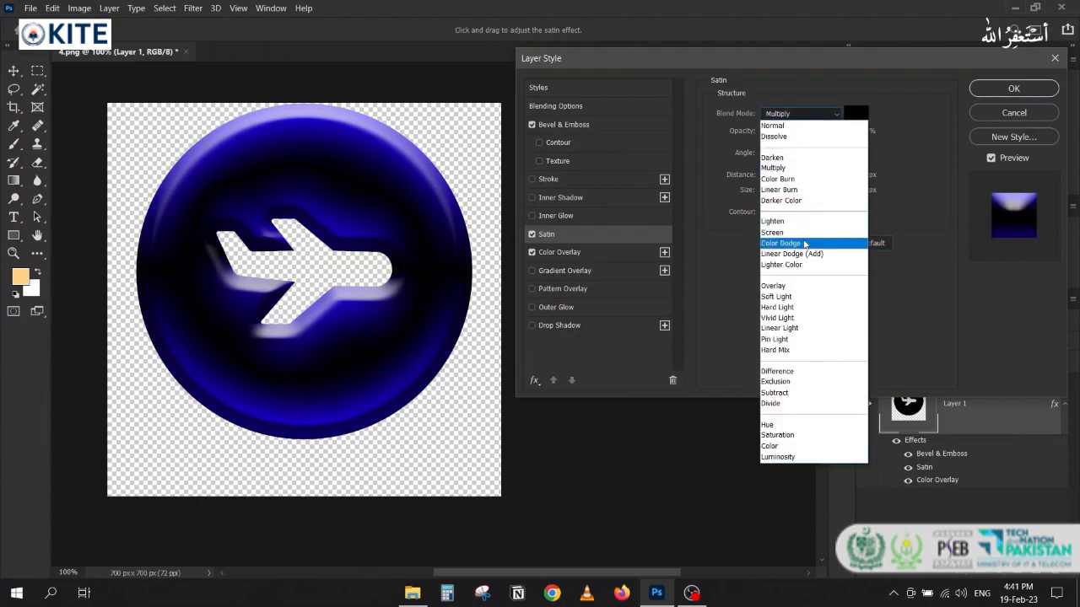
pyautogui.click(804, 244)
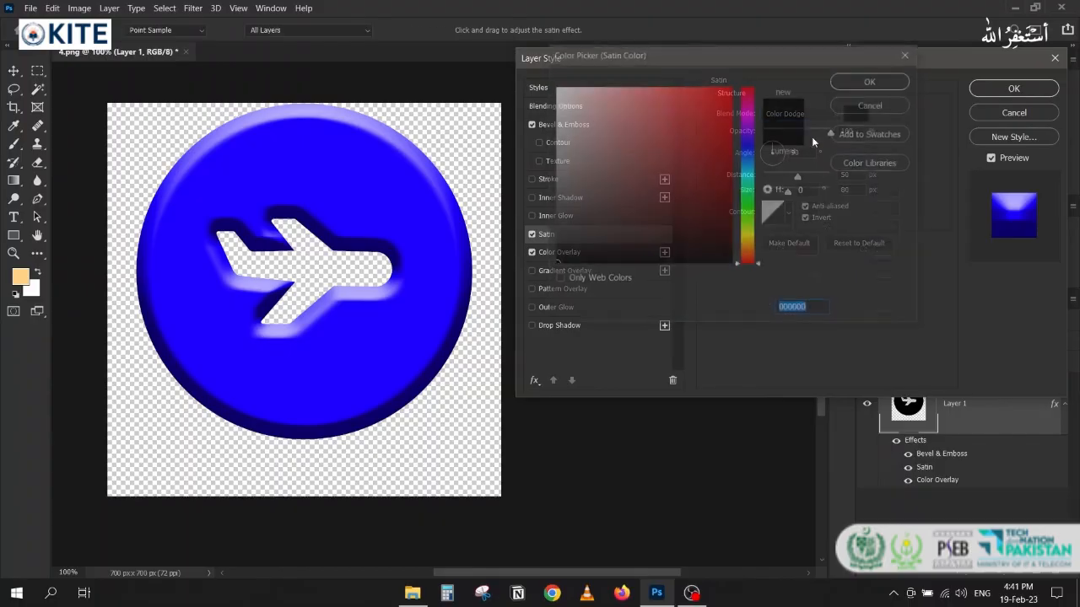
pyautogui.click(854, 113)
pyautogui.click(635, 151)
pyautogui.write('ffffff')
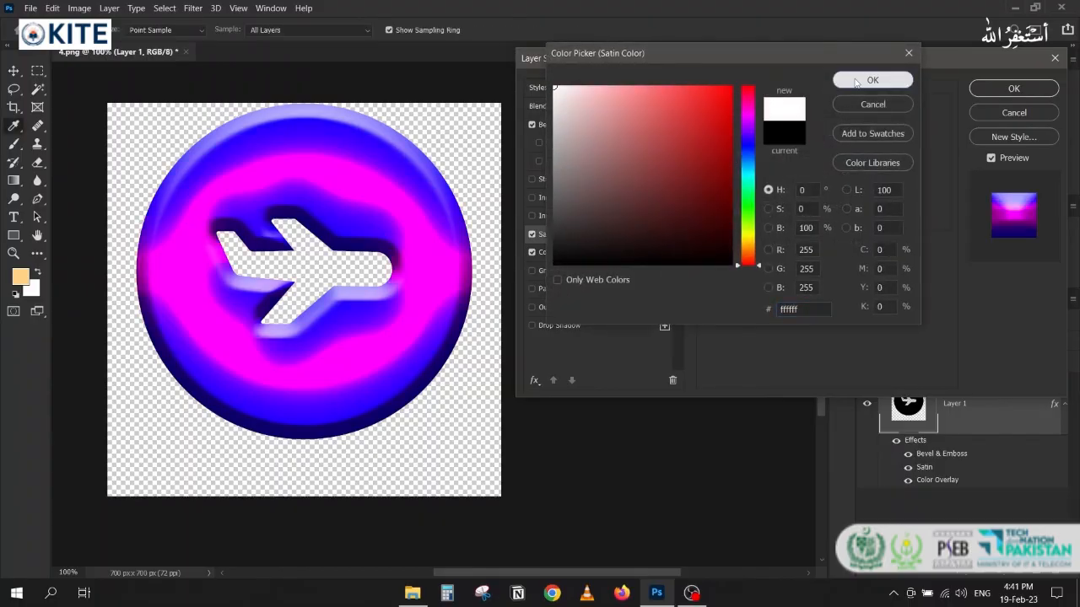
pyautogui.click(869, 81)
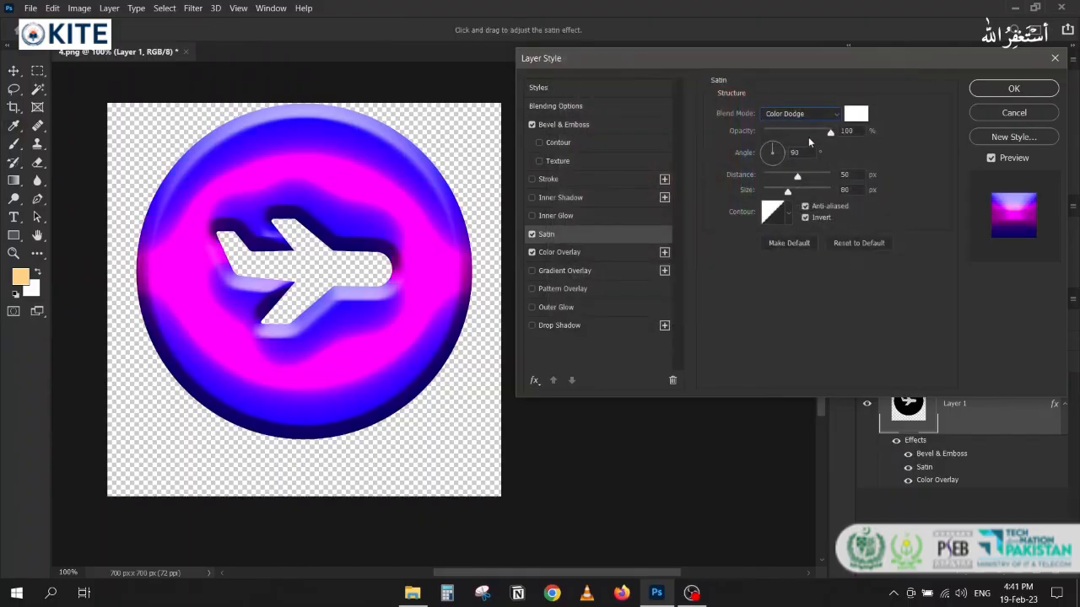
# - Set the satin to Screen mode with a distance of 134 px, a size of 68 px and an opacity of 79%
pyautogui.click(786, 118)
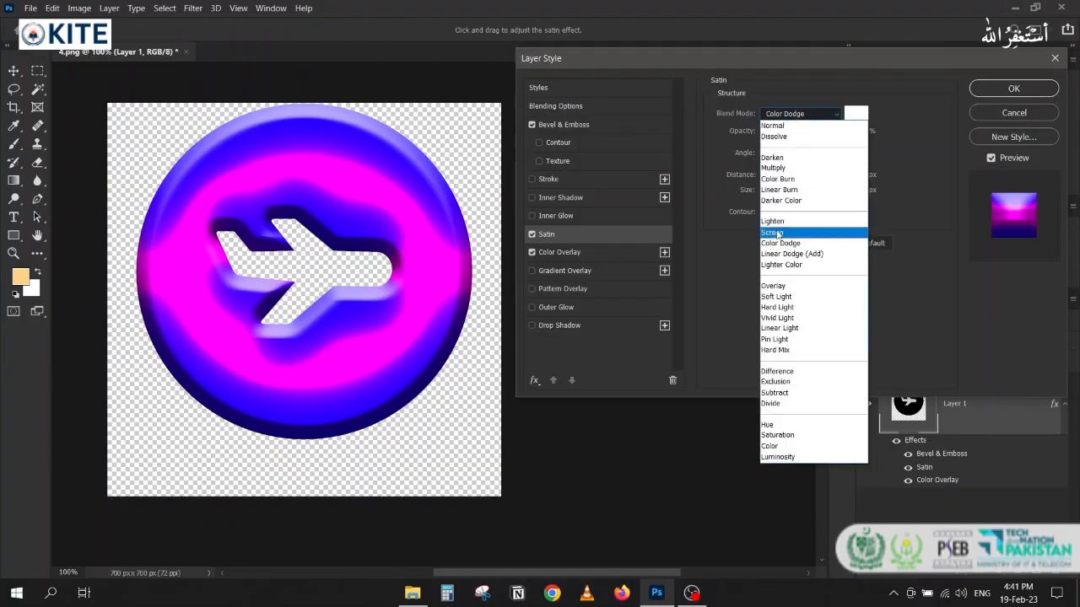
pyautogui.click(777, 234)
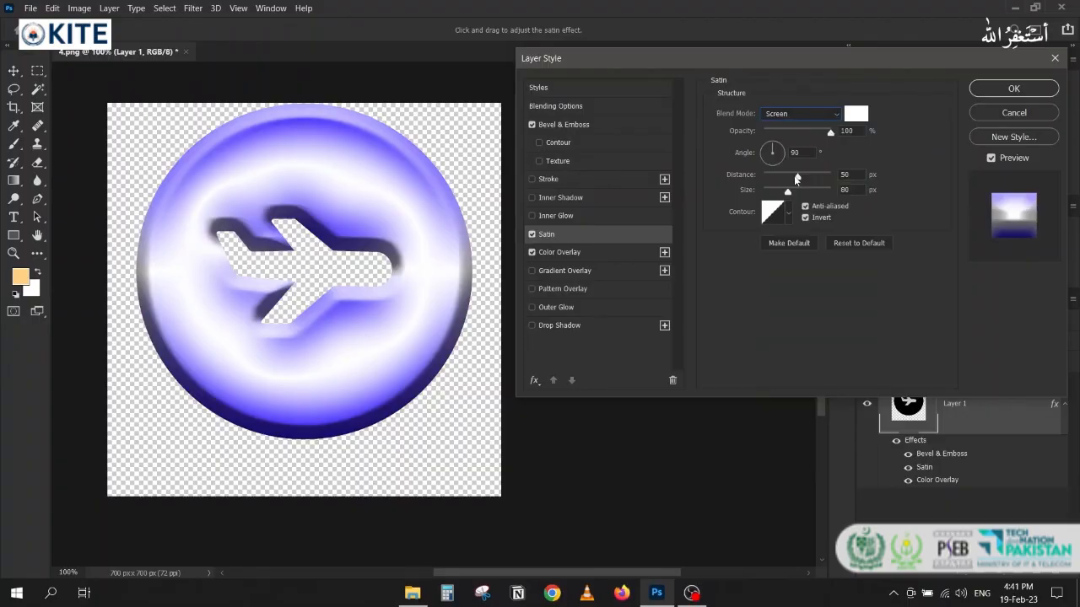
pyautogui.moveTo(797, 177)
pyautogui.mouseDown()
pyautogui.moveTo(767, 176)
pyautogui.moveTo(813, 177)
pyautogui.moveTo(773, 194)
pyautogui.moveTo(830, 178)
pyautogui.moveTo(813, 179)
pyautogui.mouseUp()
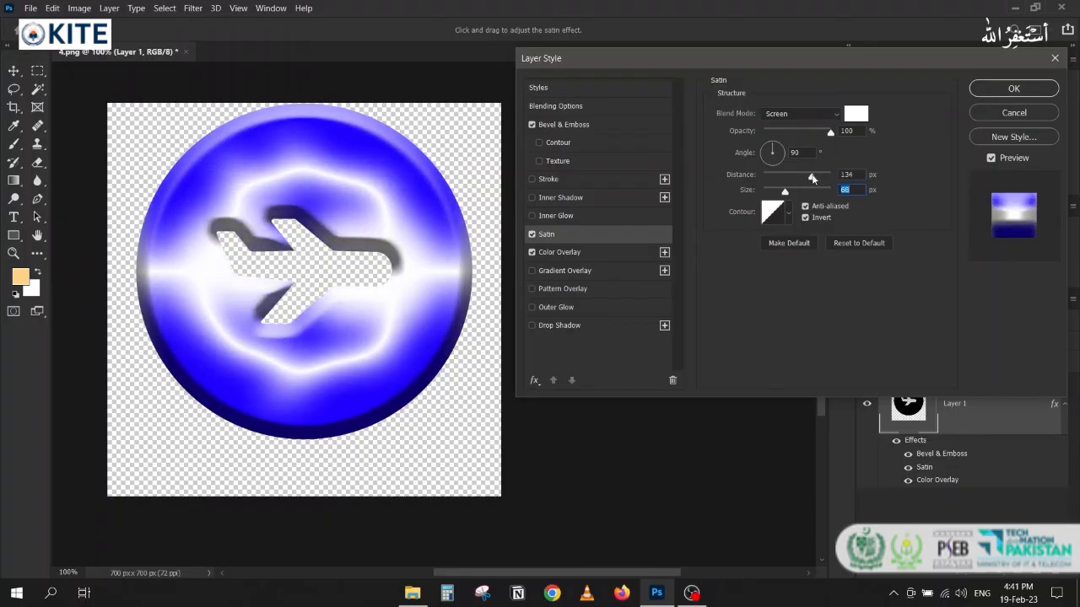
pyautogui.moveTo(830, 133)
pyautogui.mouseDown()
pyautogui.moveTo(791, 131)
pyautogui.moveTo(817, 133)
pyautogui.mouseUp()
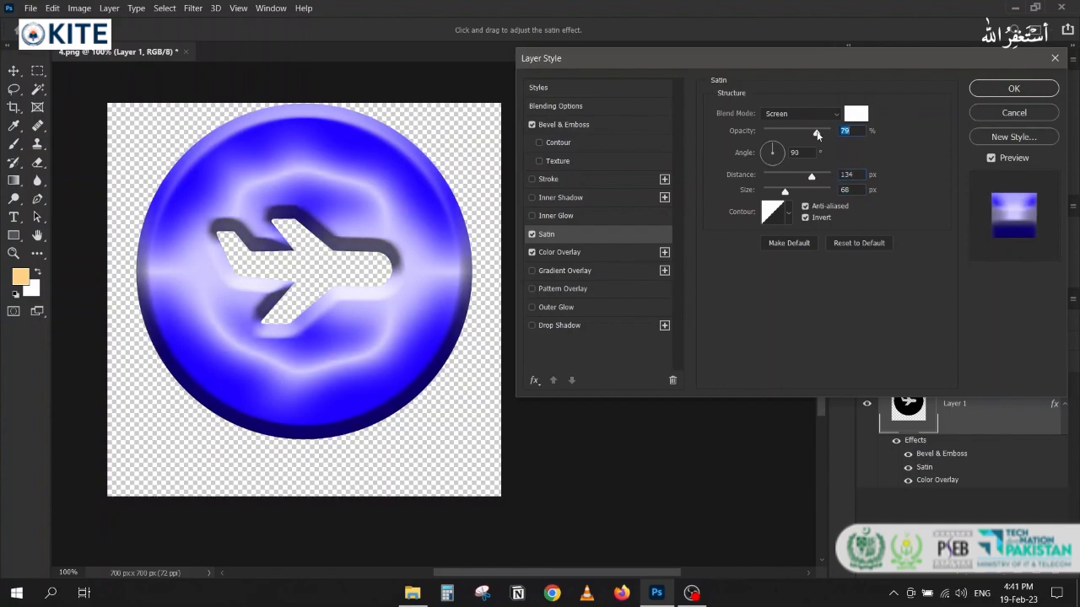
# - Set the satin's blend mode to Multiply with a very dark red colour (200000) and apply the layer styles
pyautogui.click(809, 115)
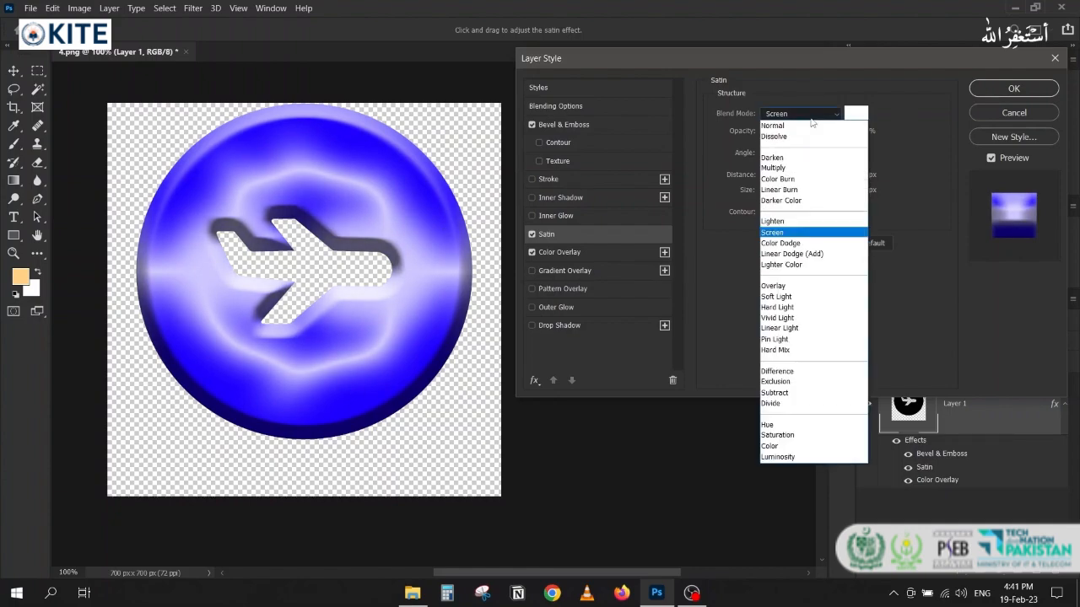
pyautogui.click(806, 168)
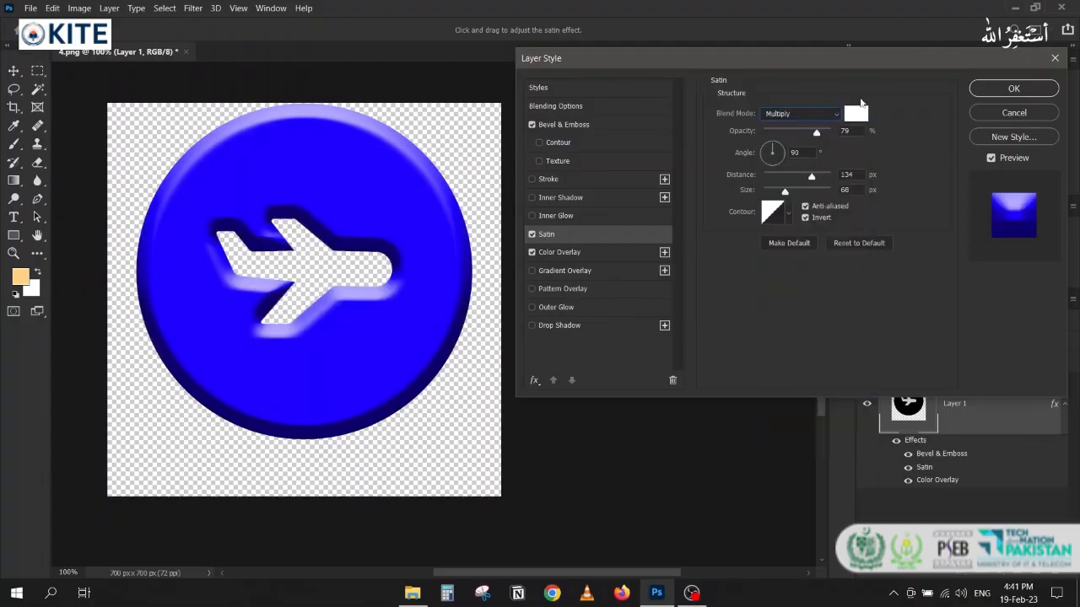
pyautogui.click(858, 113)
pyautogui.click(730, 242)
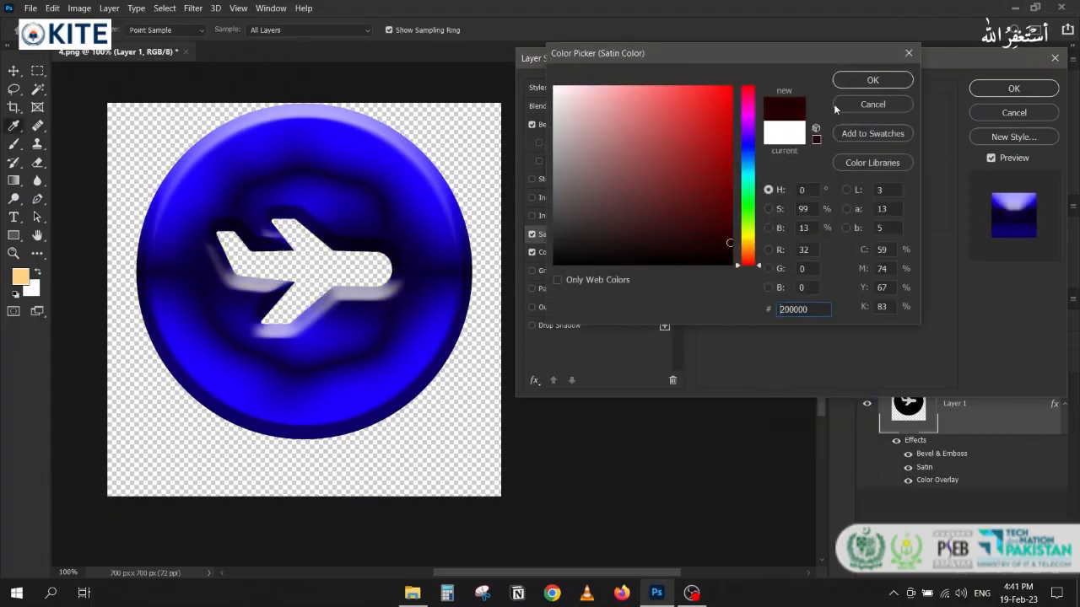
pyautogui.click(872, 80)
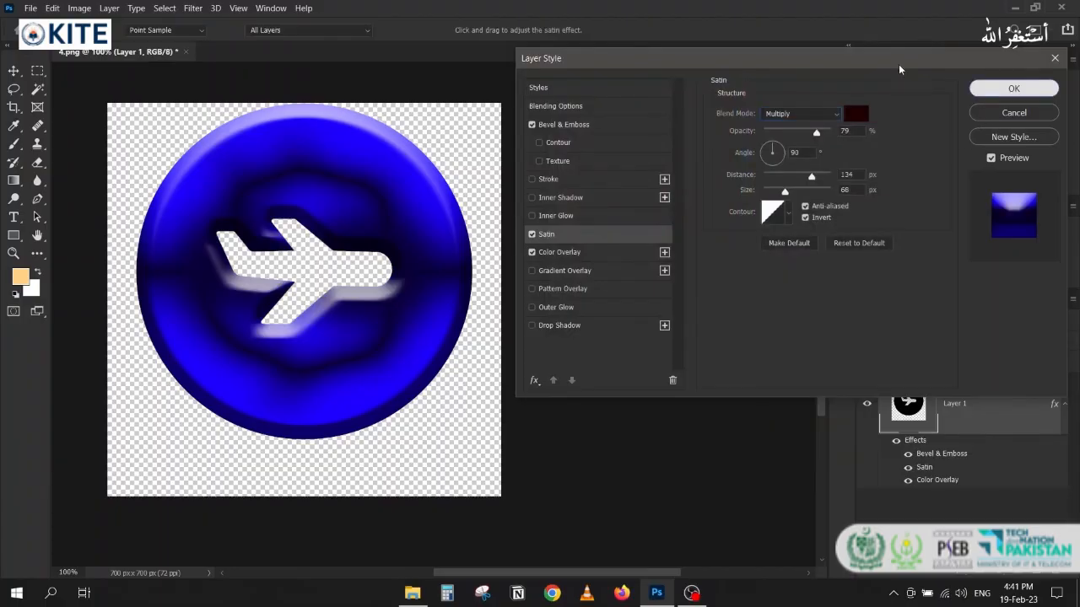
pyautogui.press('Return')
# - Close 4.png without saving and open image 5 from the 6-Layer Styles folder in Photoshop
pyautogui.click(186, 52)
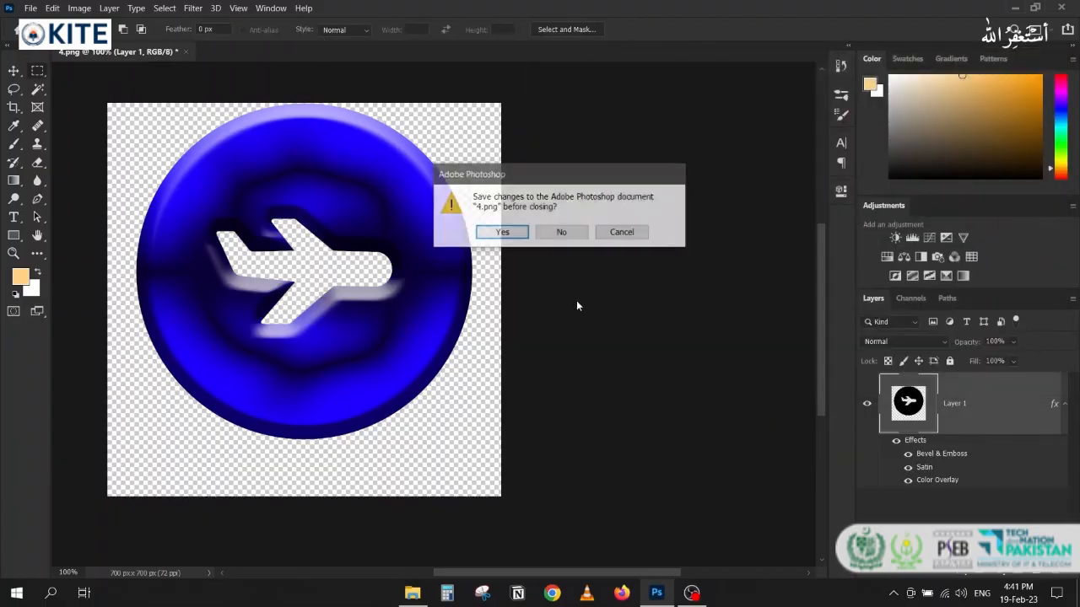
pyautogui.press('Tab')
pyautogui.press('Return')
pyautogui.click(412, 593)
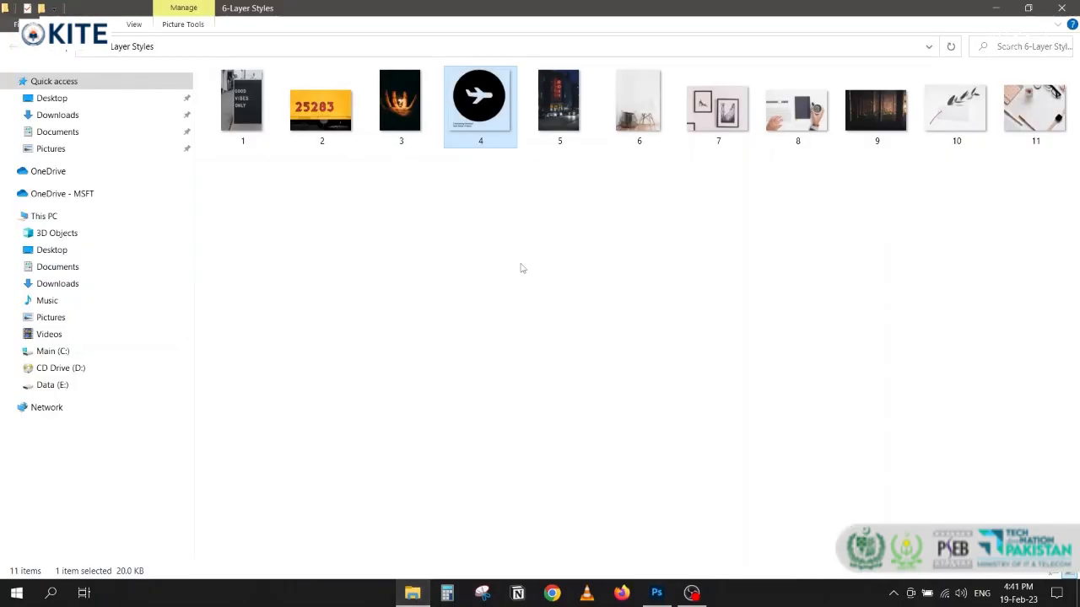
pyautogui.moveTo(558, 106); pyautogui.dragTo(490, 330)
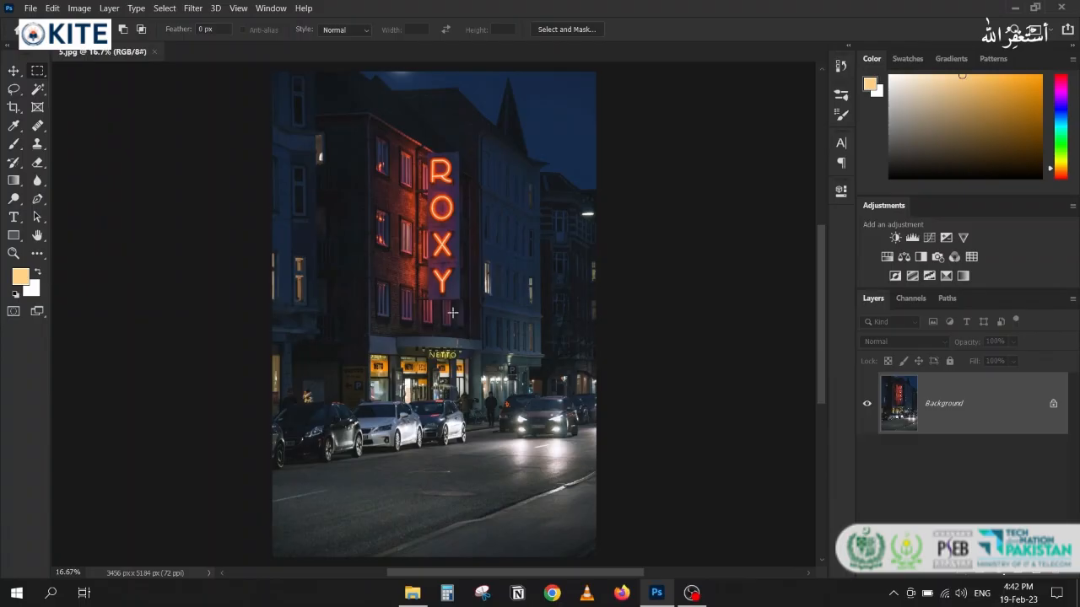
# - Select the white neon tubes of the ROXY sign with Color Range, sampling the letter R and using a Grayscale selection preview
pyautogui.scroll(10, 454, 156)
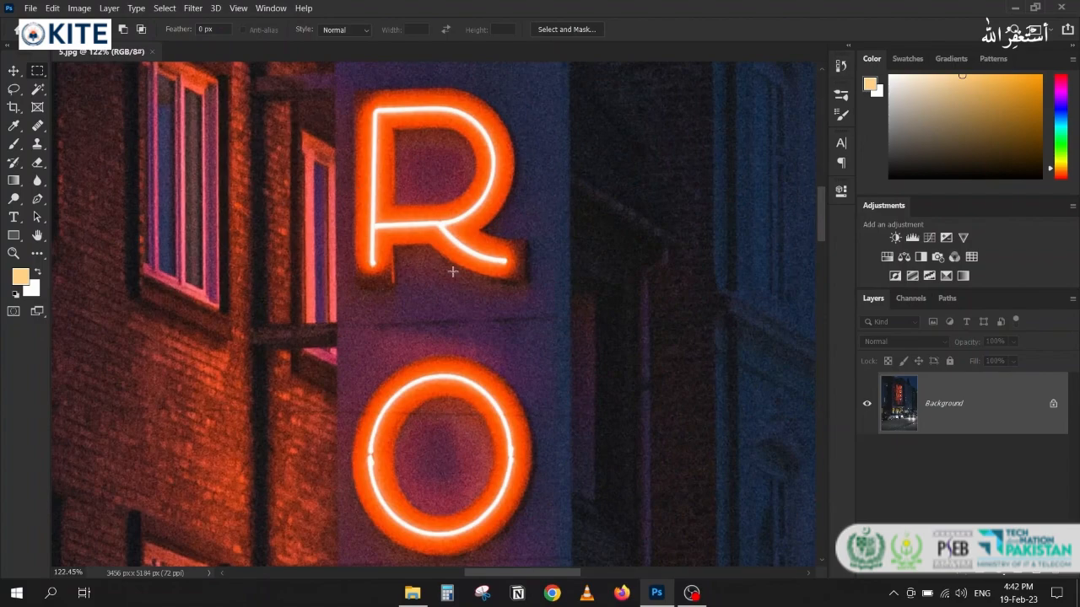
pyautogui.scroll(-8, 453, 272)
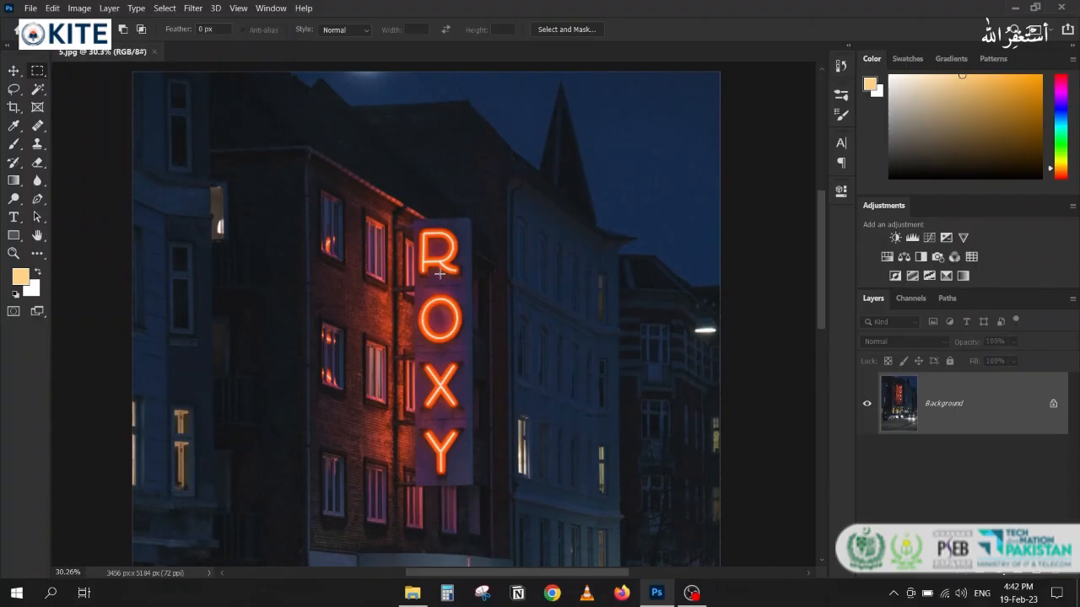
pyautogui.scroll(7, 440, 273)
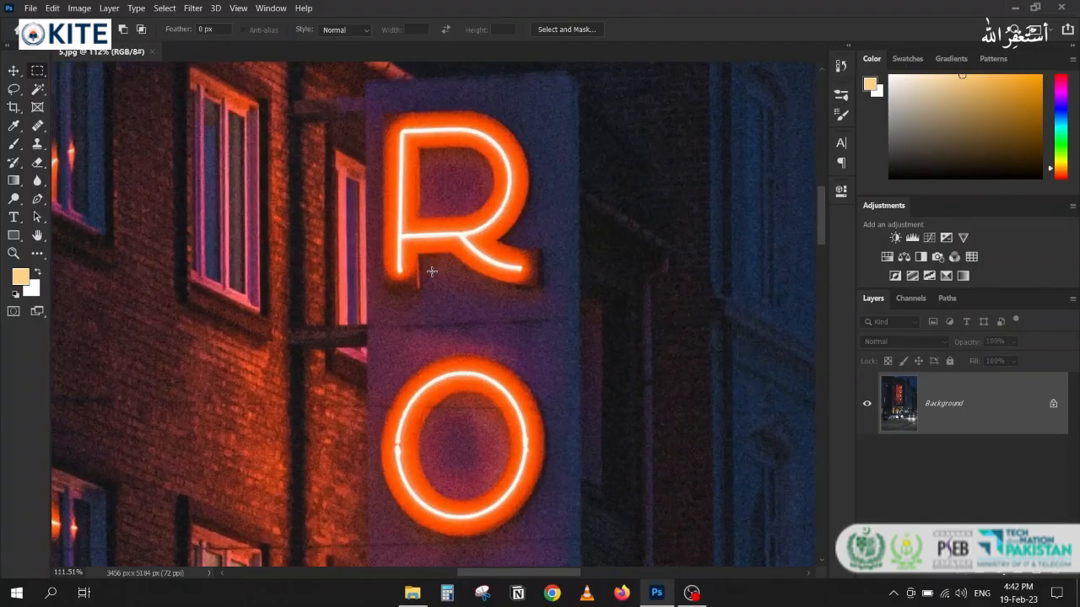
pyautogui.click(163, 8)
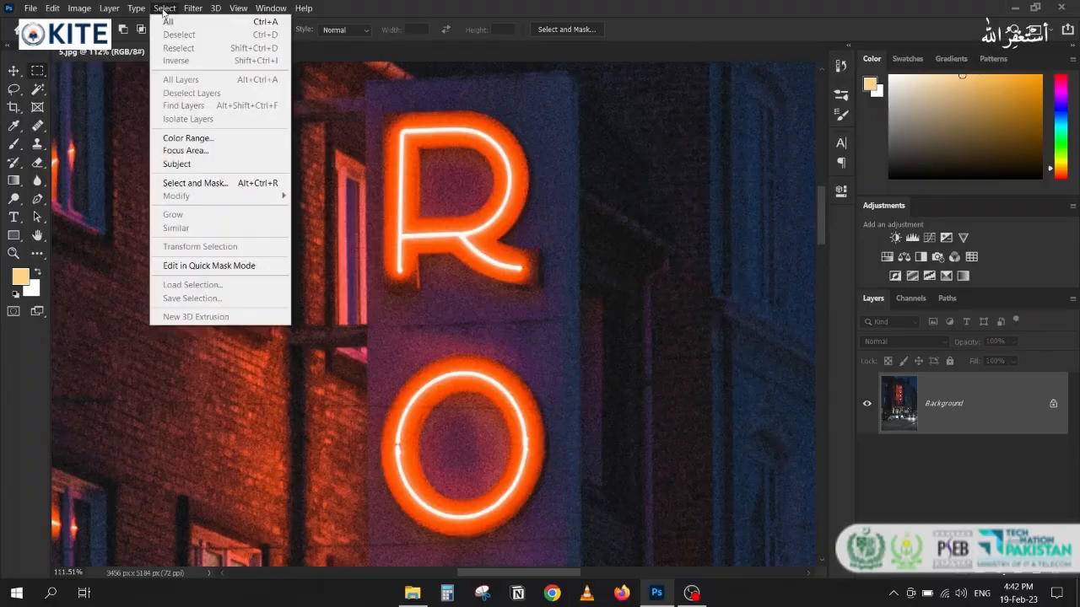
pyautogui.click(191, 138)
pyautogui.moveTo(470, 39); pyautogui.dragTo(682, 45)
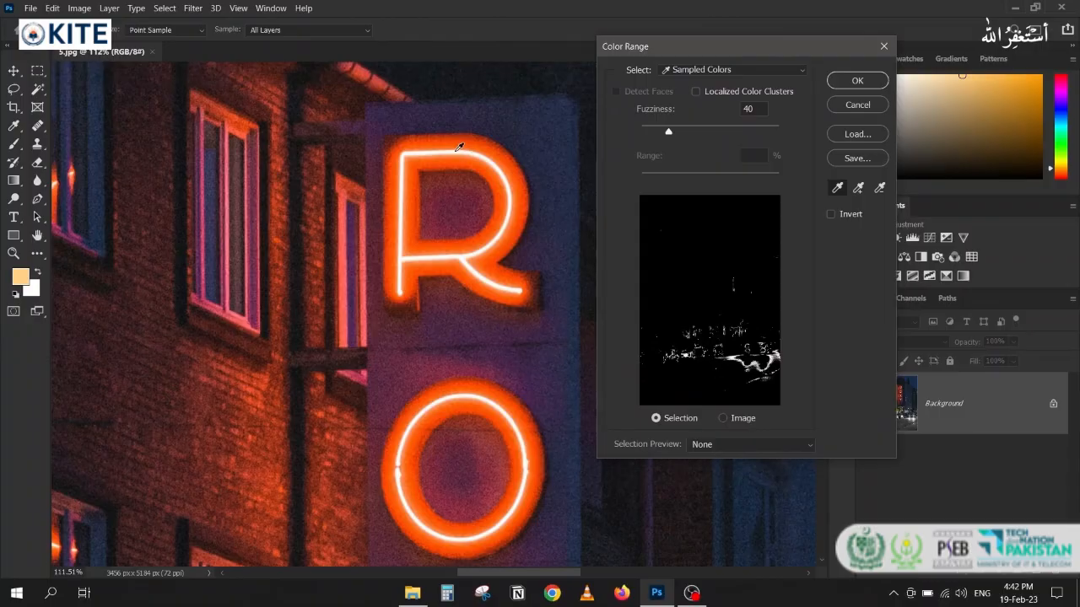
pyautogui.click(457, 149)
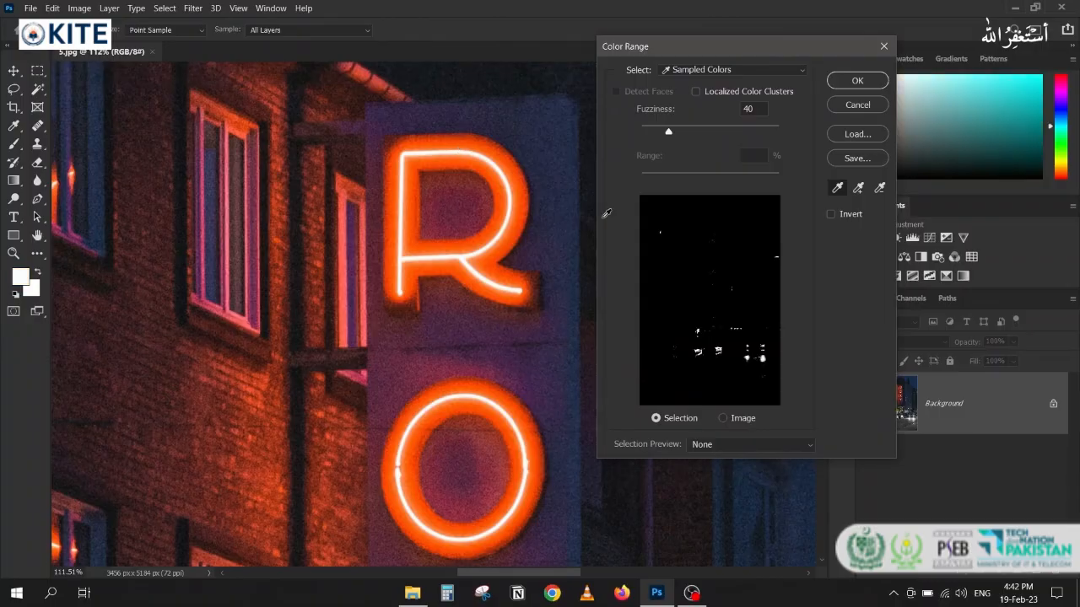
pyautogui.click(737, 448)
pyautogui.click(707, 482)
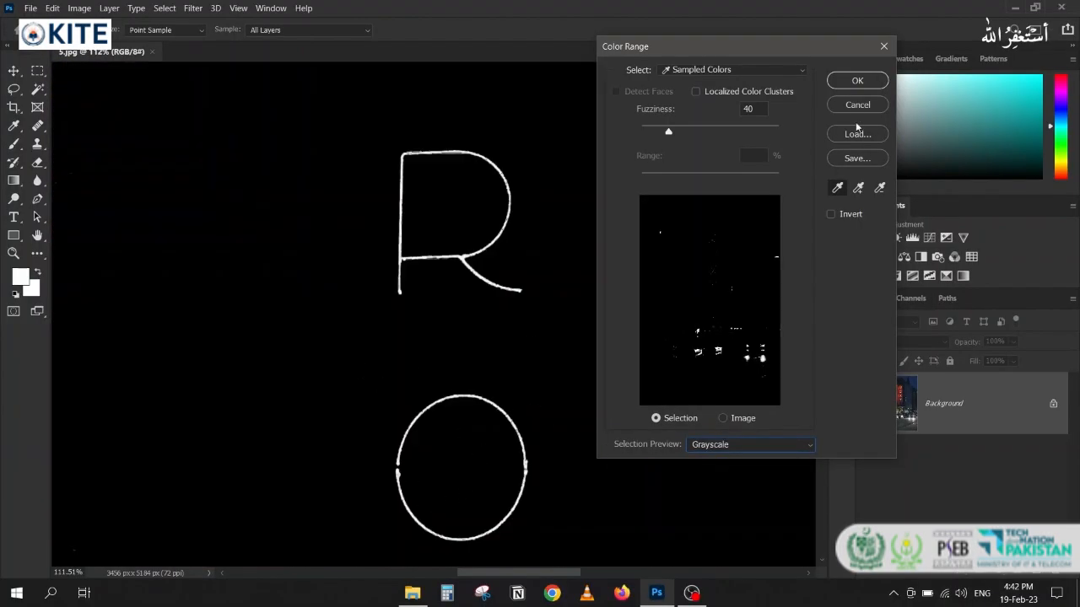
pyautogui.click(858, 81)
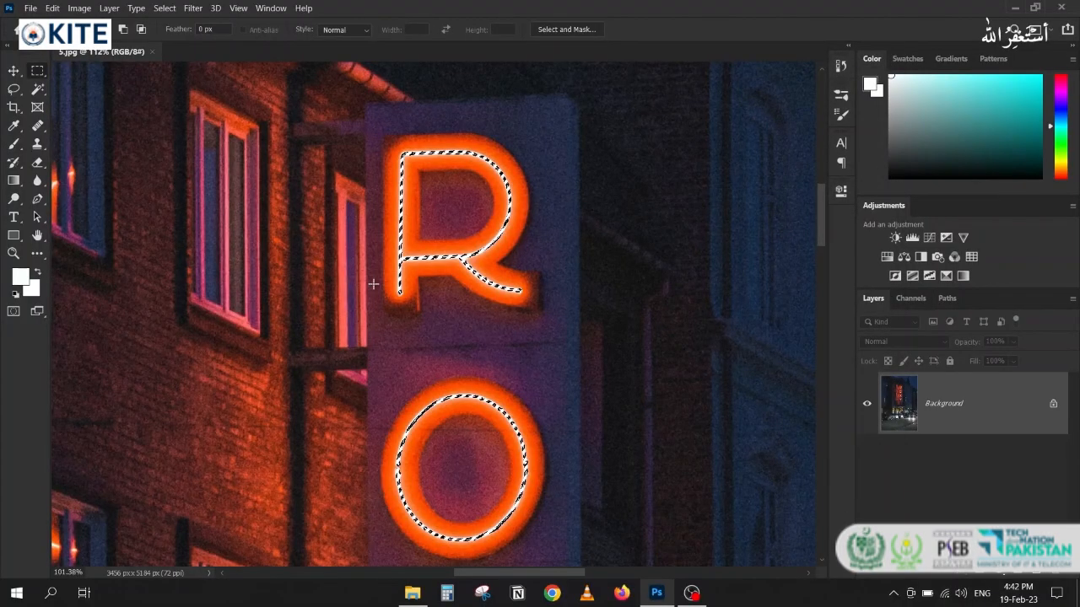
# - Copy the selected bright areas of the photo to a new layer
pyautogui.scroll(-5, 371, 284)
pyautogui.scroll(-3, 371, 285)
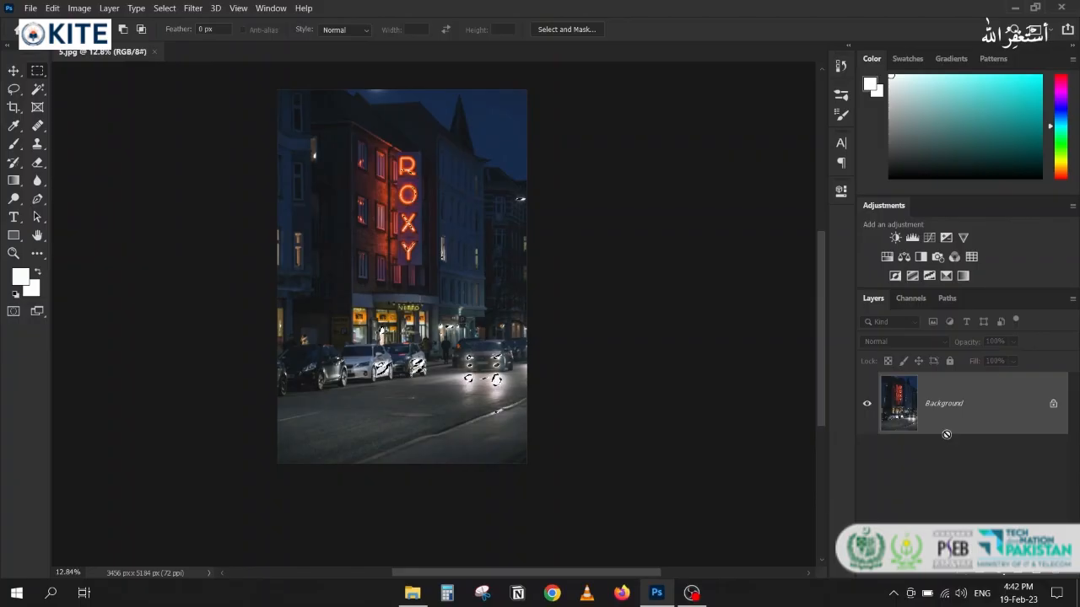
pyautogui.hotkey('ctrl', 'j')
# - Add a near-black (000303) Solid Color fill layer directly above the Background layer
pyautogui.click(896, 471)
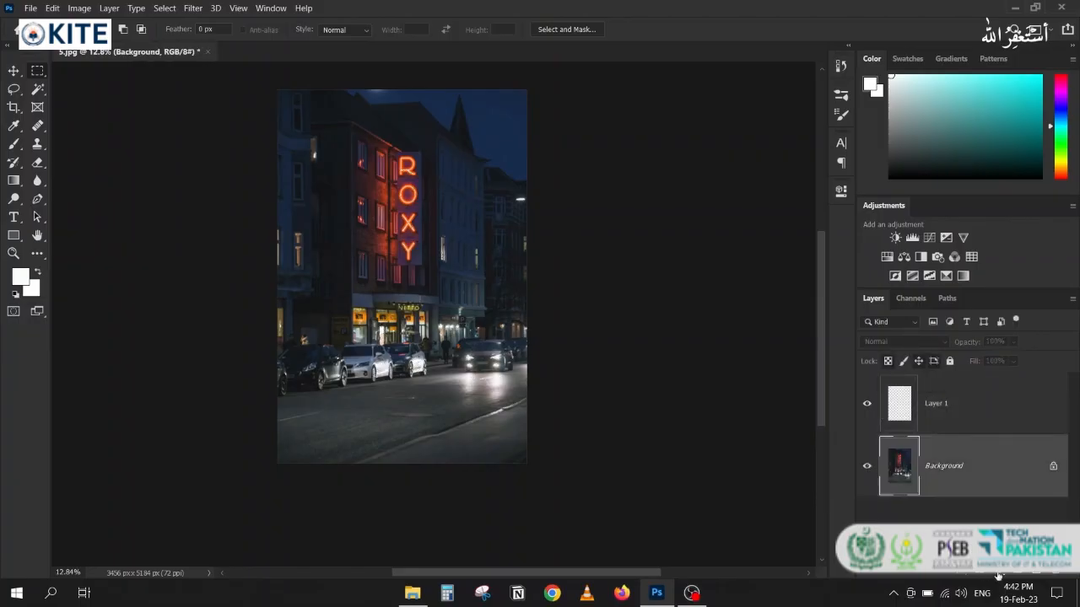
pyautogui.click(997, 578)
pyautogui.click(992, 329)
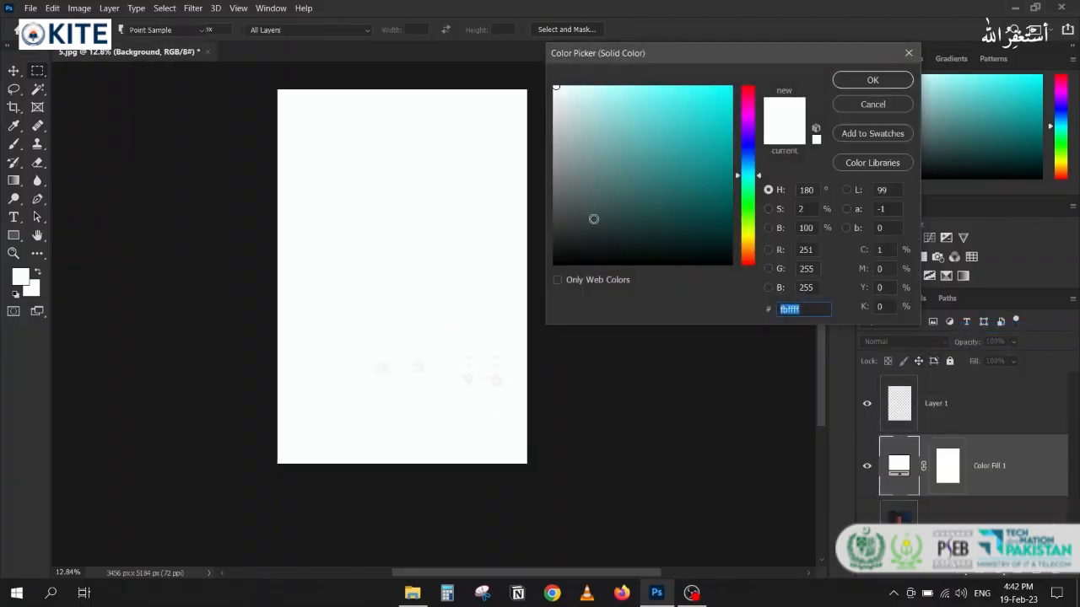
pyautogui.moveTo(593, 217); pyautogui.dragTo(757, 251)
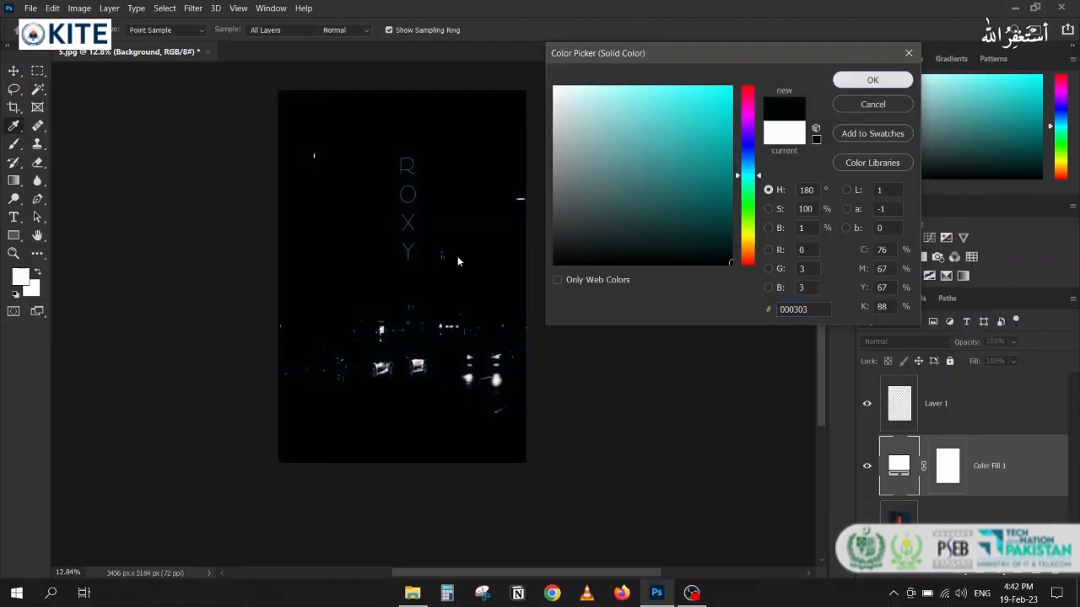
pyautogui.click(873, 79)
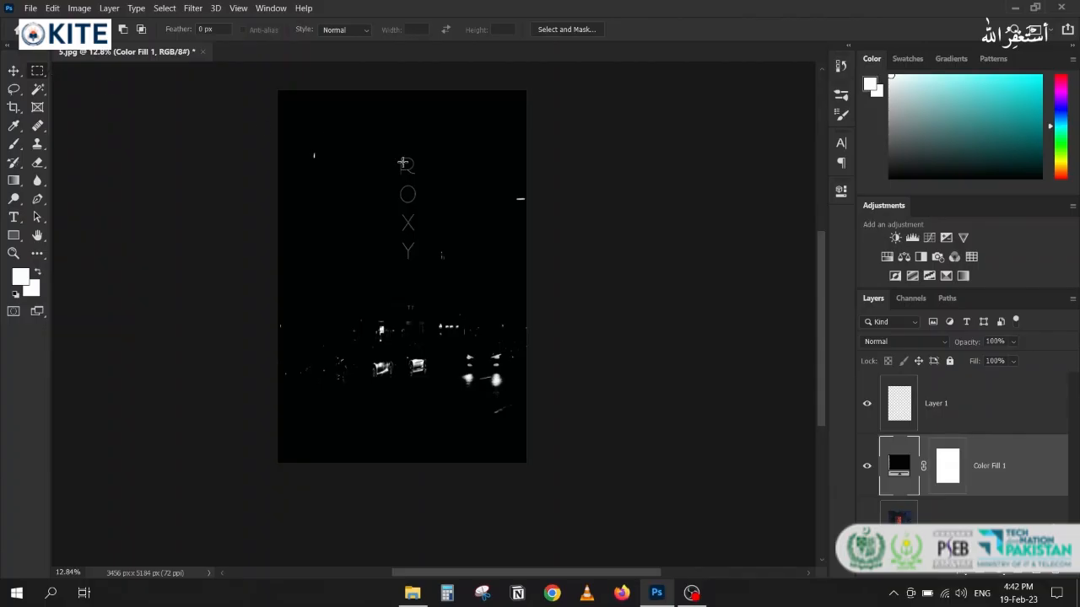
# - Select everything outside a rectangle around the ROXY letters and try to delete it while the Color Fill 1 layer is active
pyautogui.moveTo(393, 146); pyautogui.dragTo(424, 273)
pyautogui.hotkey('ctrl', 'shift', 'i')
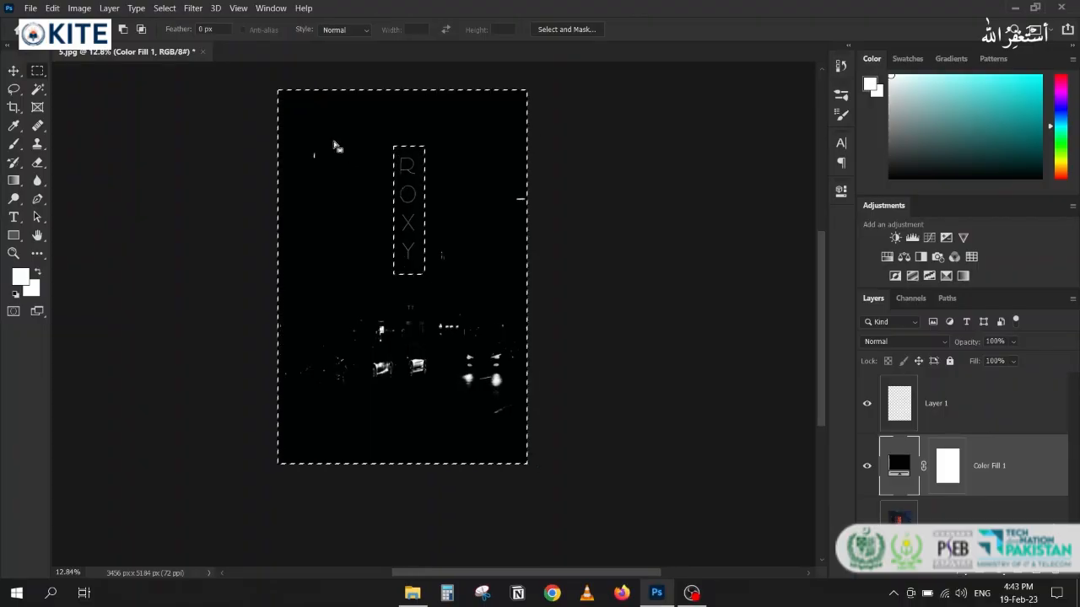
pyautogui.click(165, 8)
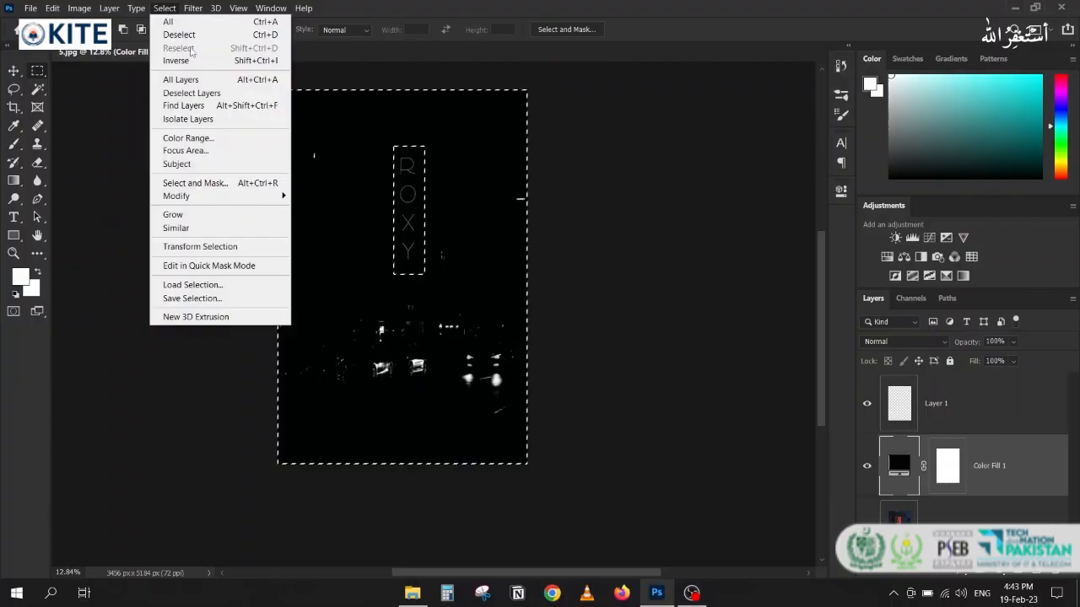
pyautogui.click(440, 4)
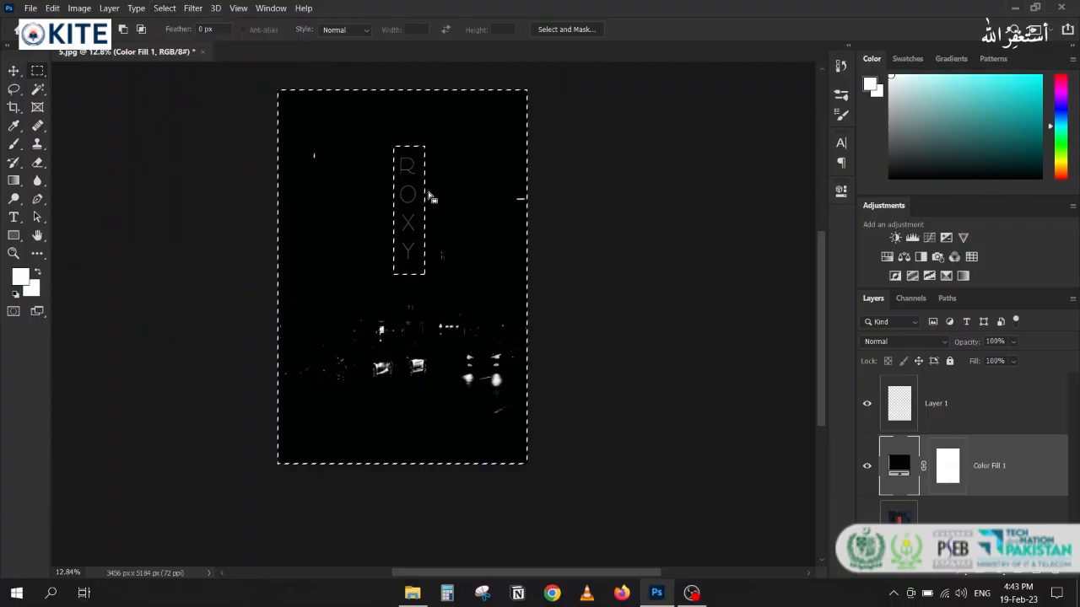
pyautogui.press('Delete')
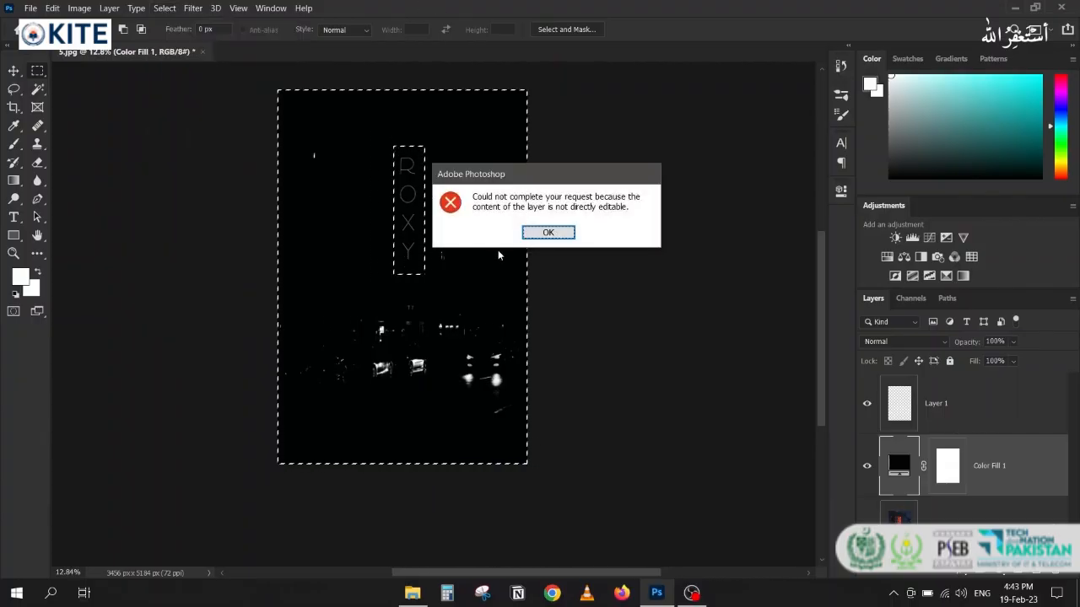
pyautogui.click(547, 233)
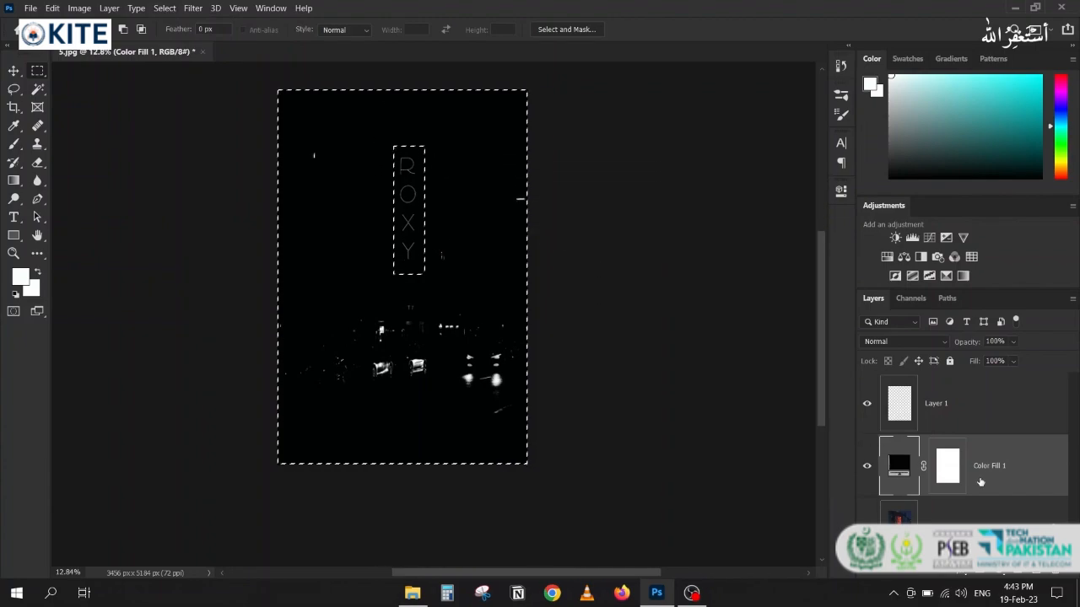
# - Delete everything outside the ROXY rectangle from Layer 1 and clear the selection
pyautogui.click(902, 412)
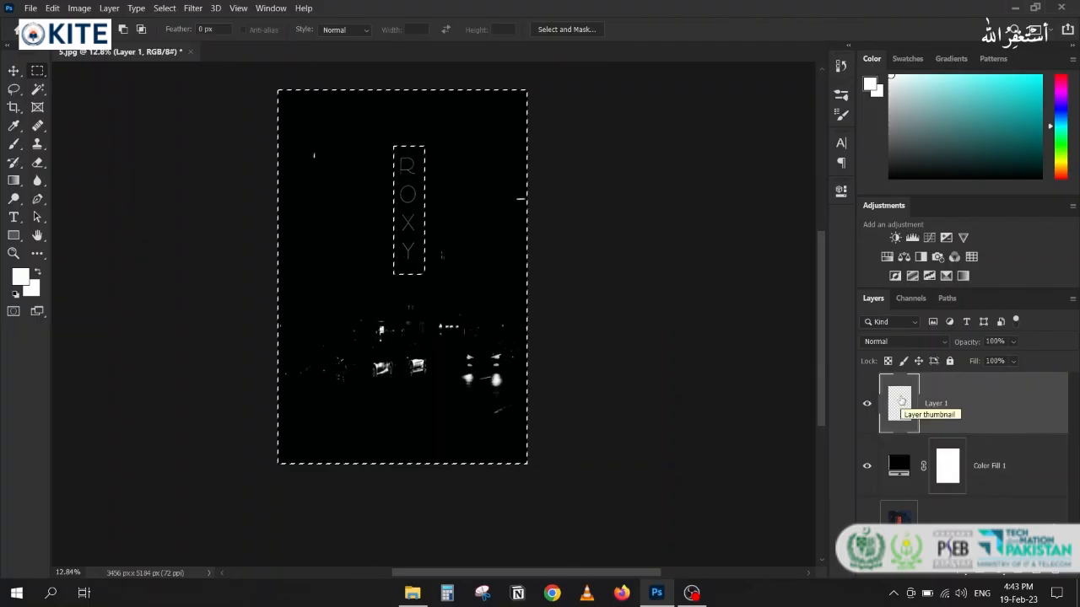
pyautogui.press('Delete')
pyautogui.hotkey('ctrl', 'd')
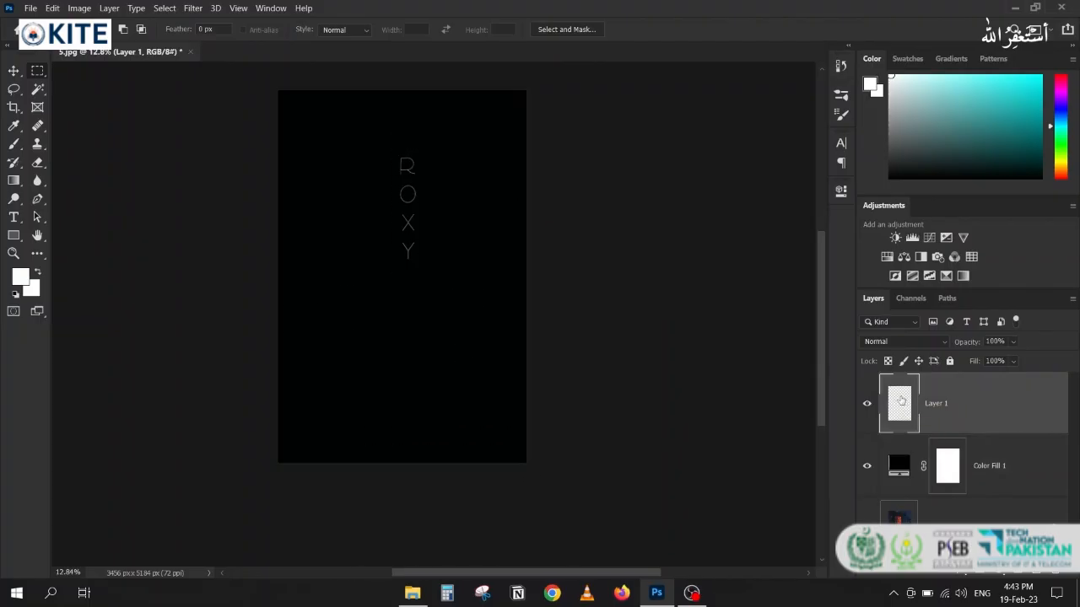
# - Delete the Color Fill 1 layer between Layer 1 and the Background, and switch to the Move tool
pyautogui.click(892, 475)
pyautogui.press('Delete')
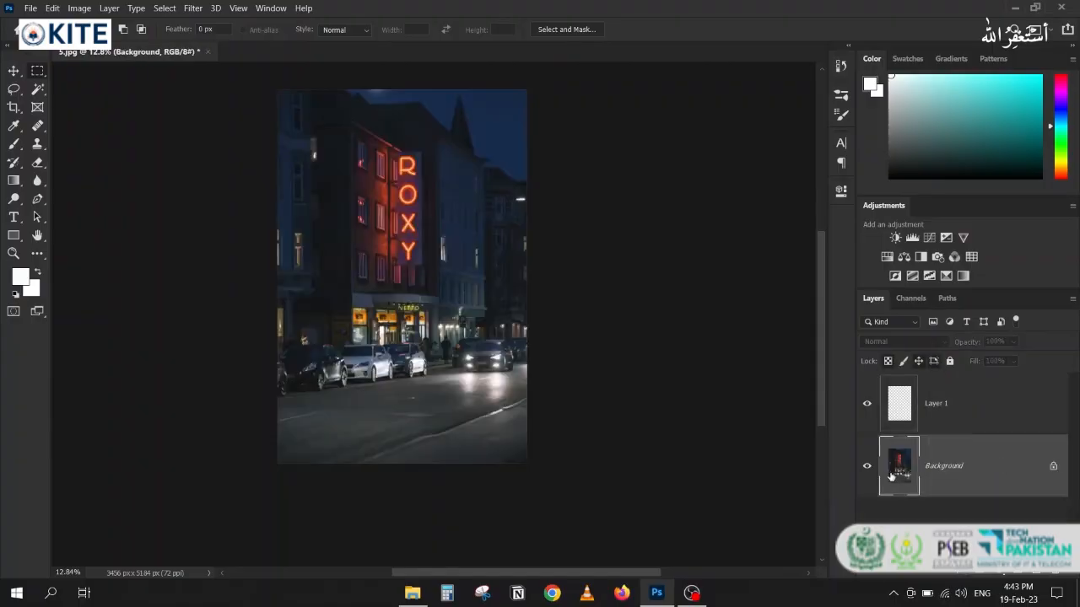
pyautogui.click(13, 71)
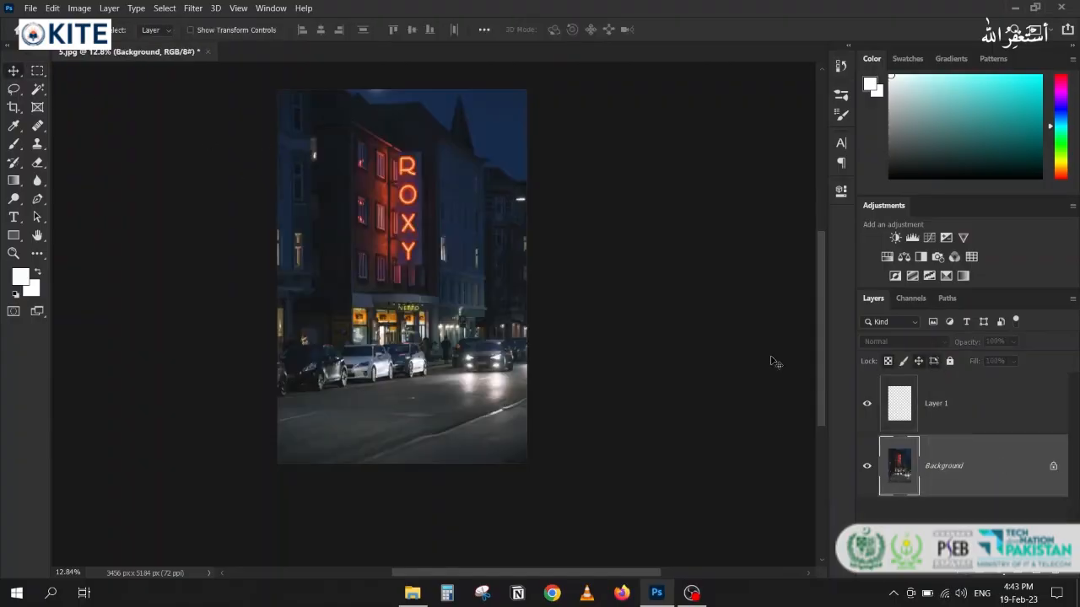
# - Add an Outer Glow layer style to Layer 1, reset it to its defaults and set its opacity to 100%
pyautogui.click(966, 396)
pyautogui.scroll(2, 432, 148)
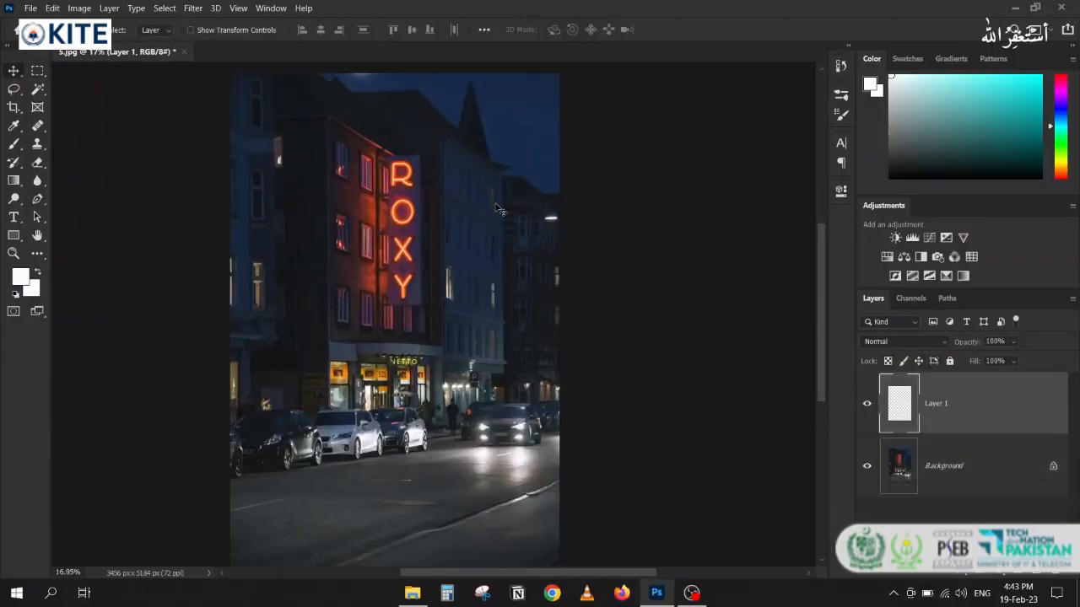
pyautogui.click(908, 468)
pyautogui.scroll(2, 498, 155)
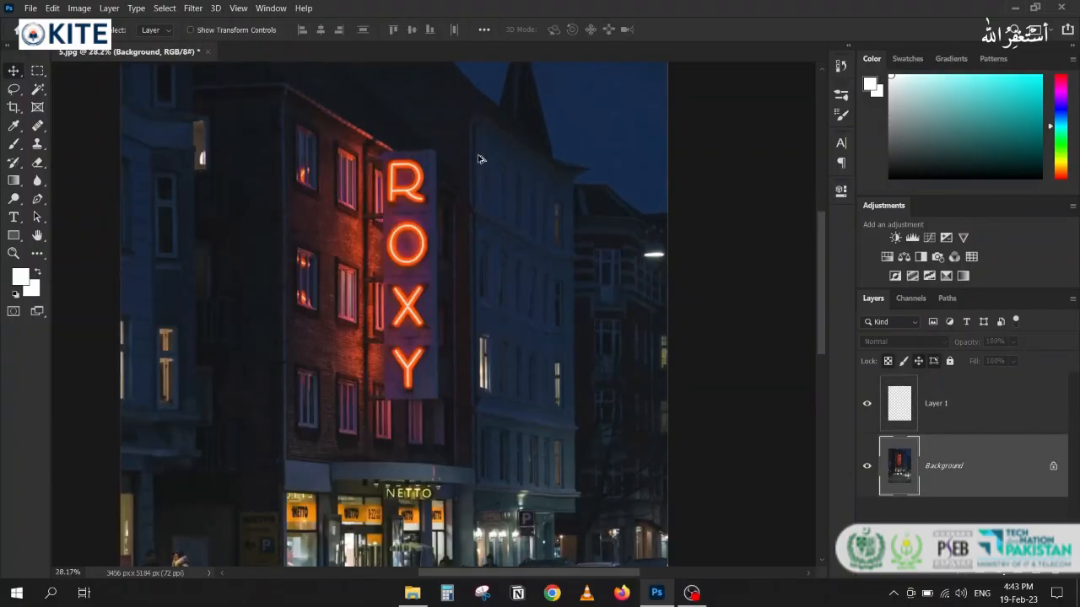
pyautogui.scroll(2, 398, 314)
pyautogui.scroll(1, 402, 323)
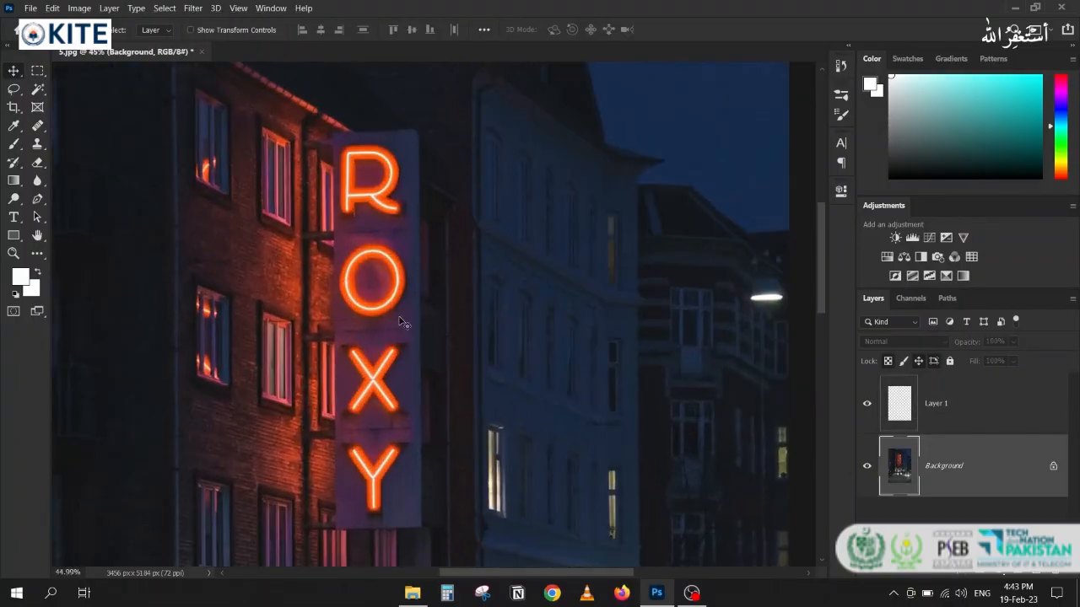
pyautogui.click(985, 404)
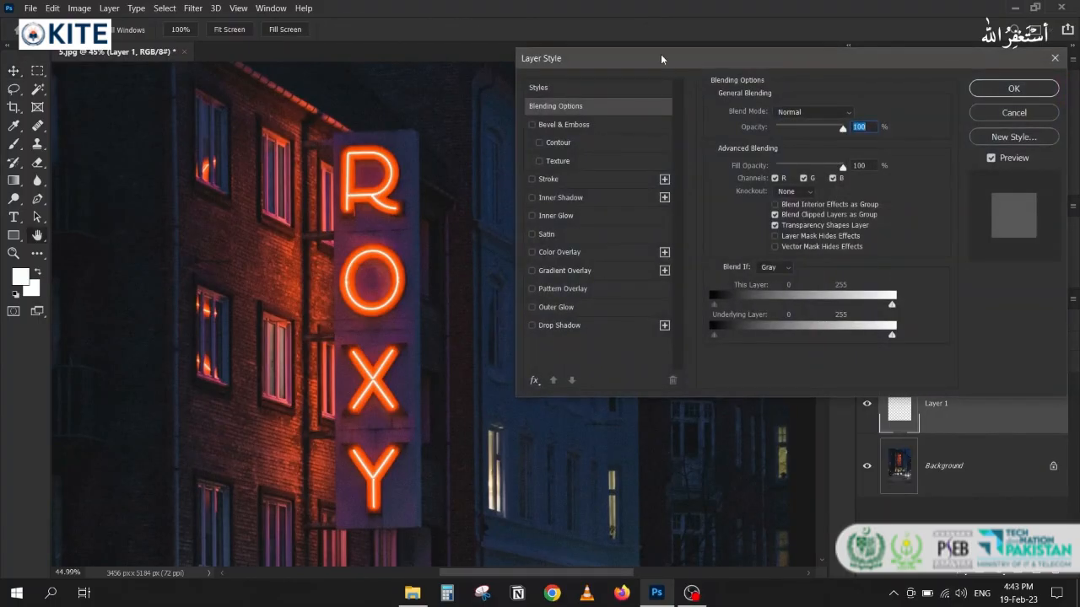
pyautogui.moveTo(662, 56); pyautogui.dragTo(654, 77)
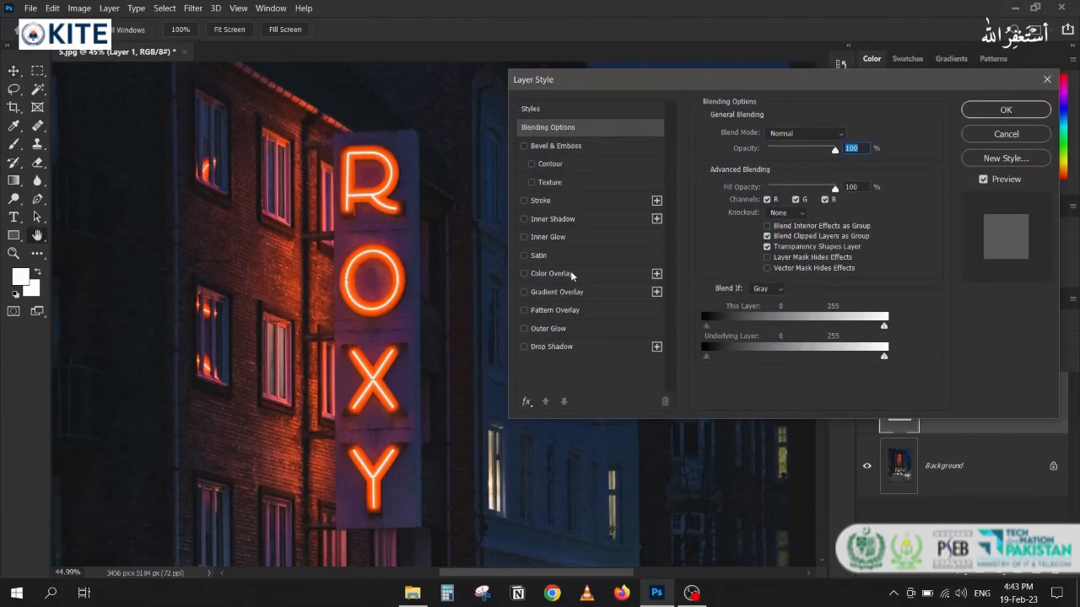
pyautogui.click(545, 329)
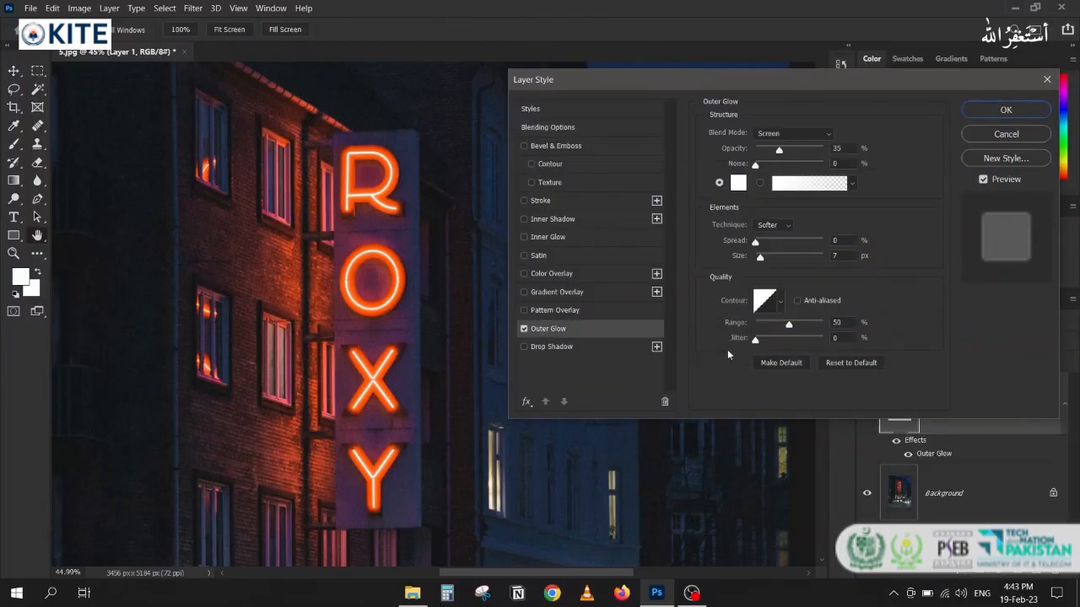
pyautogui.click(835, 364)
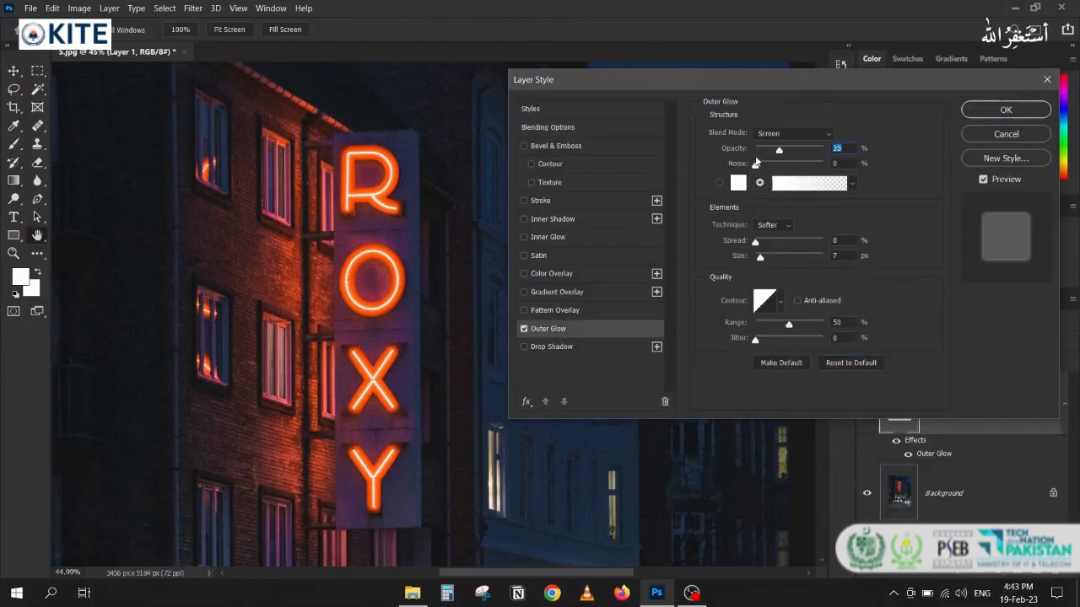
pyautogui.moveTo(779, 151); pyautogui.dragTo(831, 152)
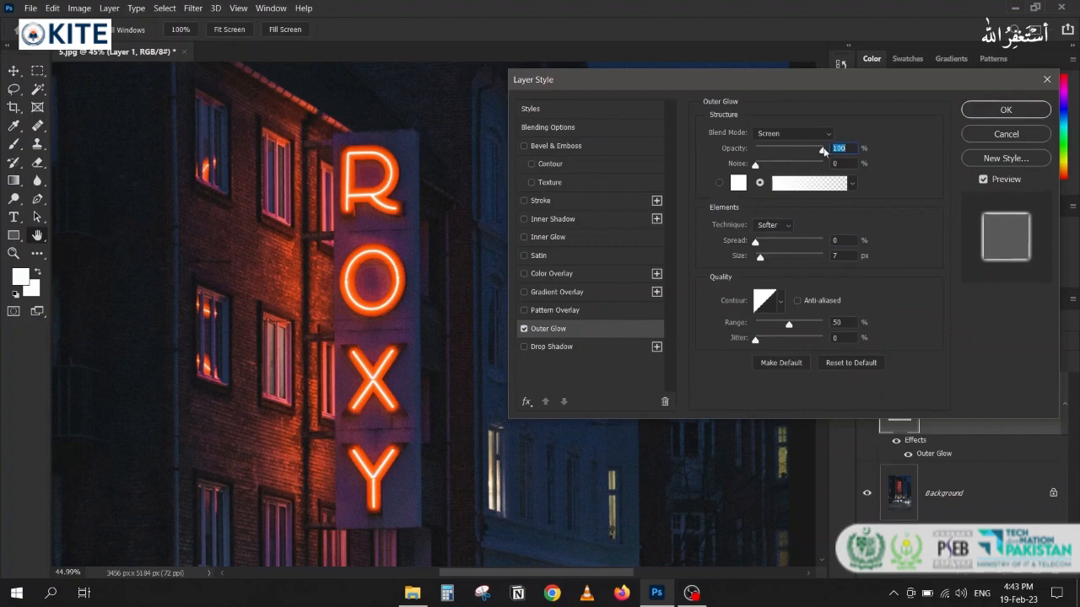
# - Give the outer glow a solid orange ff5319 based on the neon letter R, with 6% spread, 144 px size and an anti-aliased contour
pyautogui.click(719, 182)
pyautogui.click(739, 184)
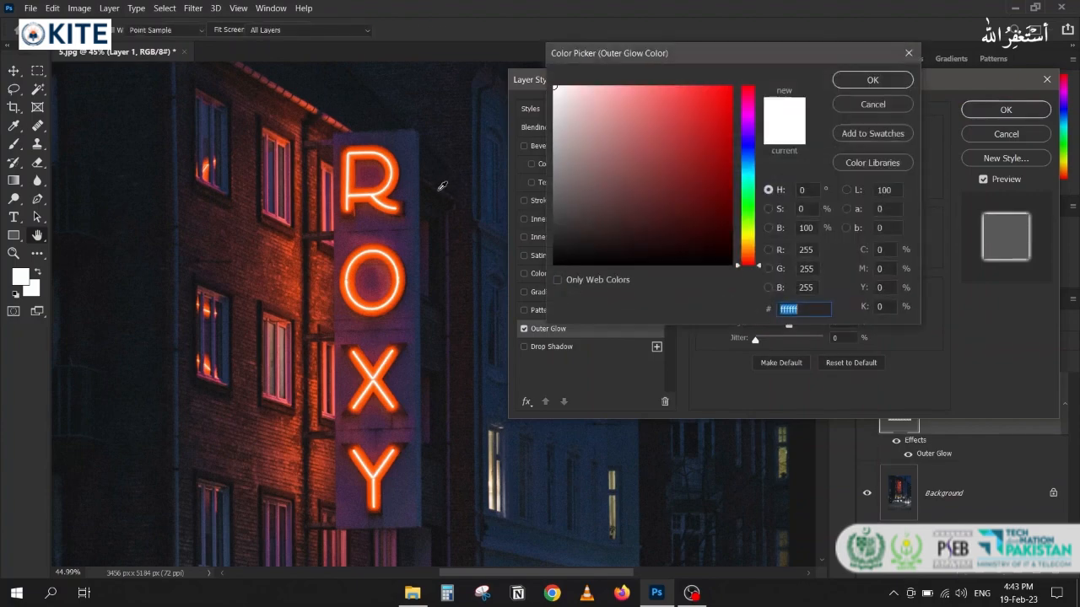
pyautogui.click(392, 149)
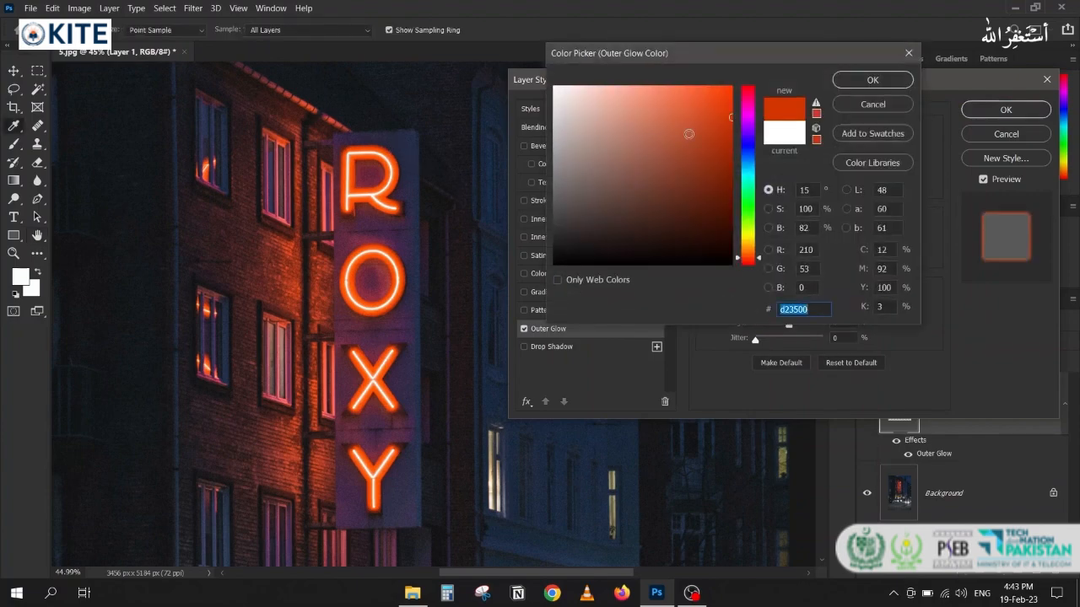
pyautogui.moveTo(700, 122); pyautogui.dragTo(716, 69)
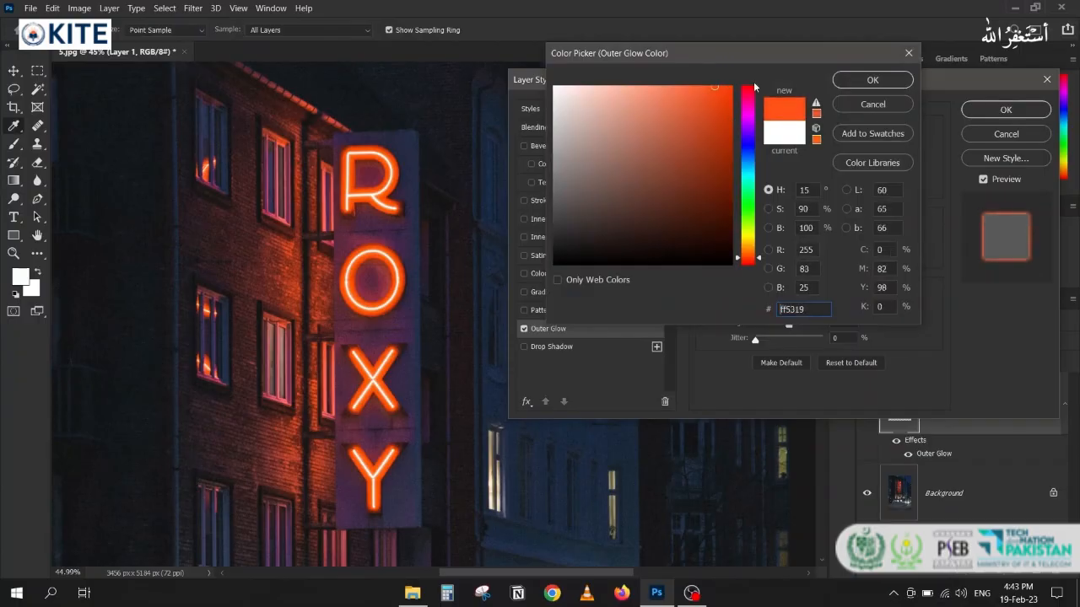
pyautogui.click(873, 79)
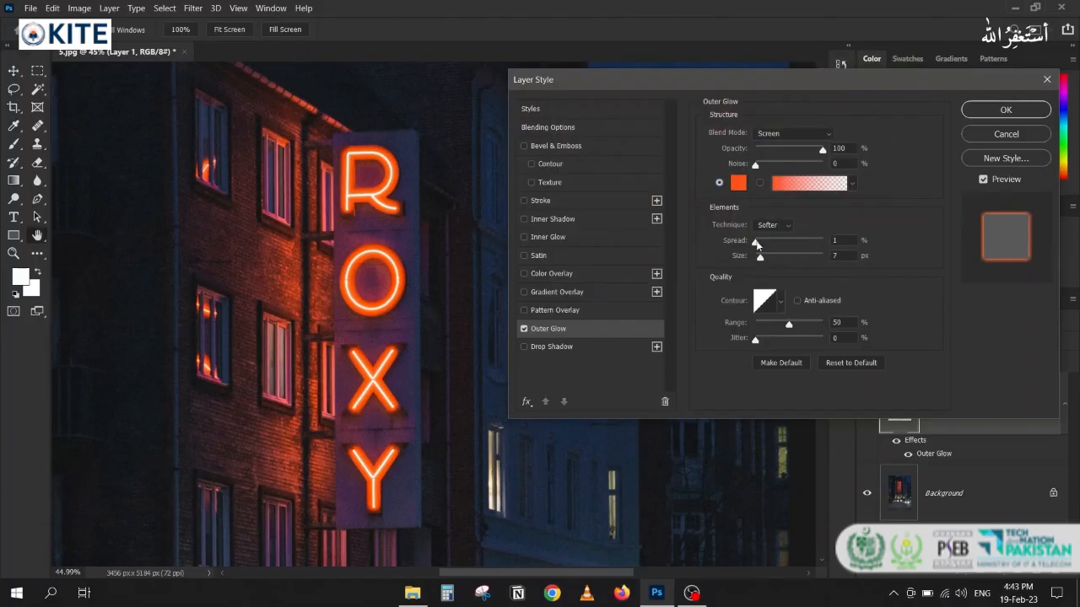
pyautogui.moveTo(760, 243); pyautogui.dragTo(797, 256)
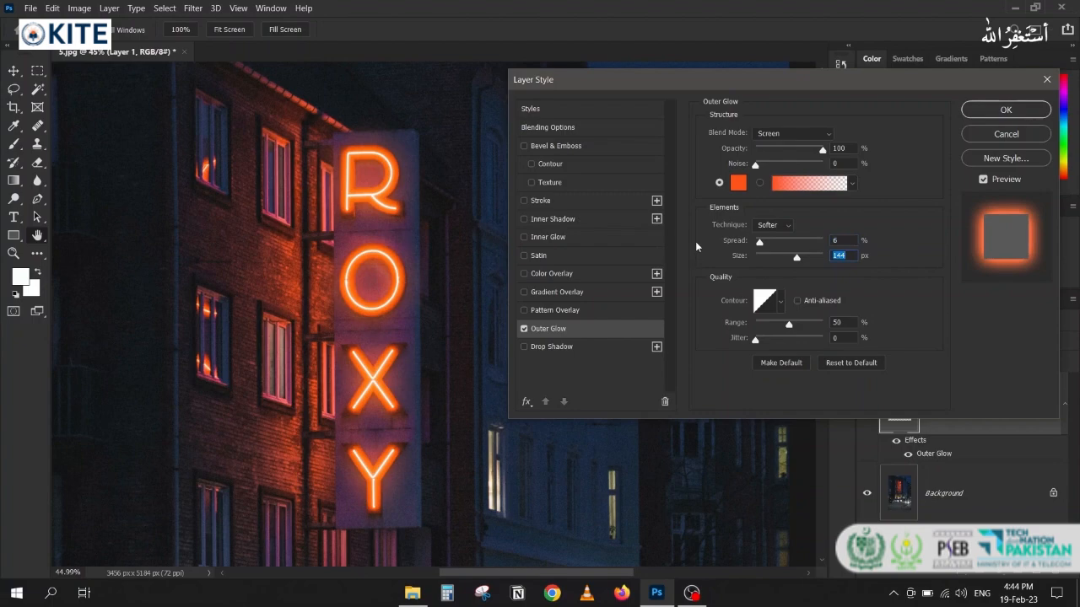
pyautogui.click(798, 301)
# - Try the Precise technique for the outer glow and return it to Softer
pyautogui.click(769, 224)
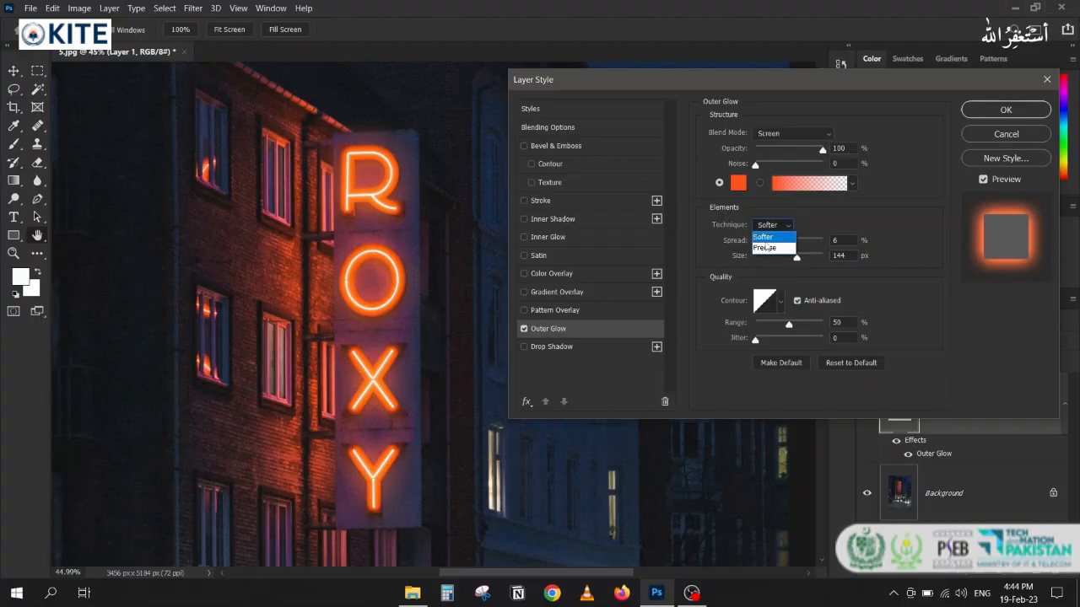
pyautogui.click(765, 245)
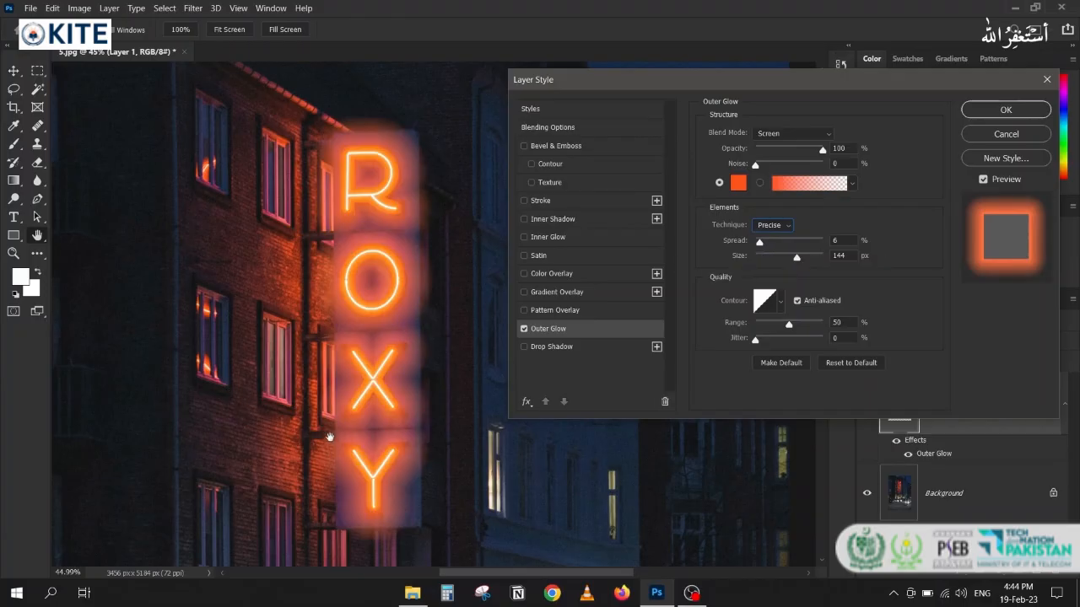
pyautogui.click(774, 224)
pyautogui.click(768, 238)
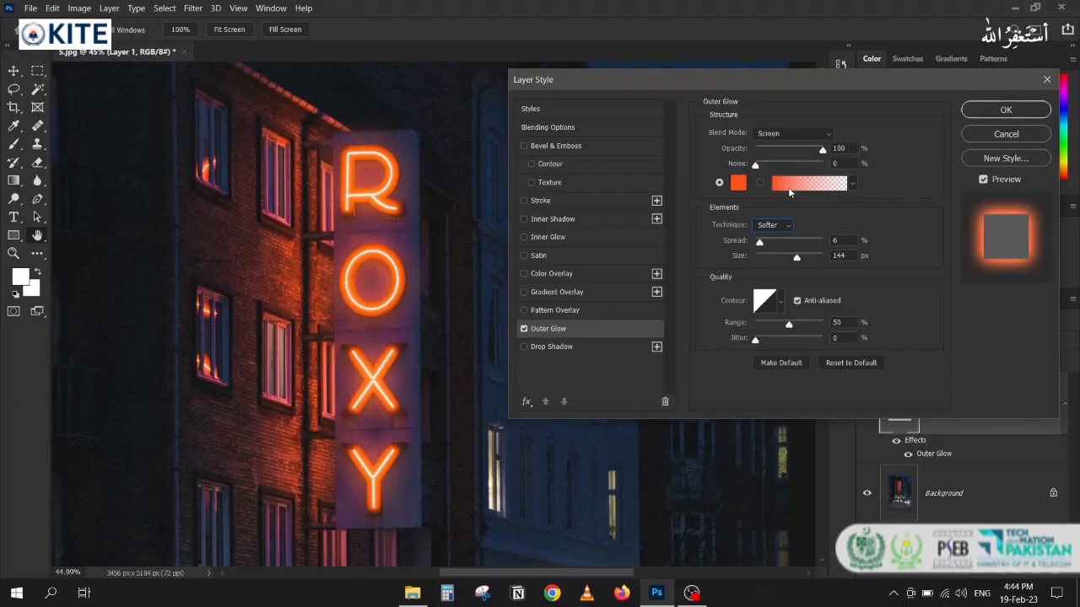
# - Add a Drop Shadow to the ROXY letters with 100% opacity and the Color Dodge blend mode
pyautogui.click(525, 347)
pyautogui.click(552, 347)
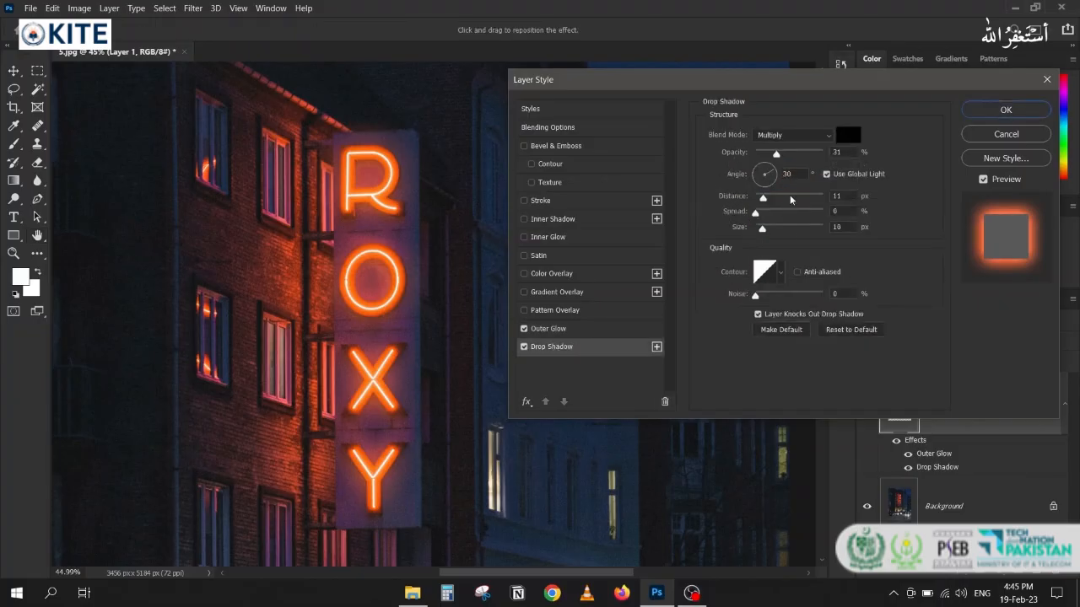
pyautogui.moveTo(779, 155); pyautogui.dragTo(851, 152)
pyautogui.click(793, 135)
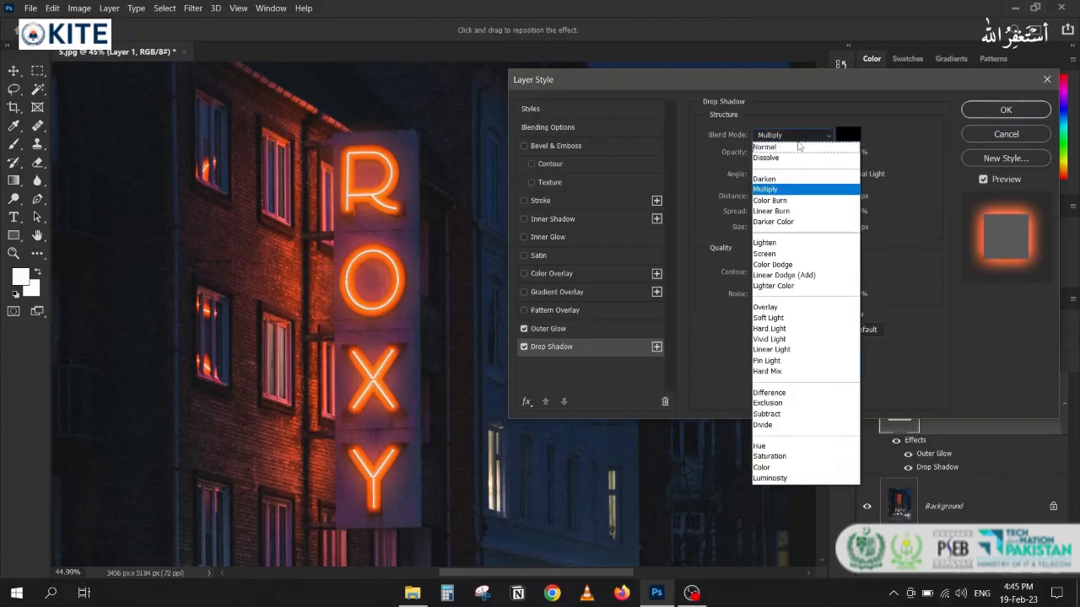
pyautogui.click(798, 265)
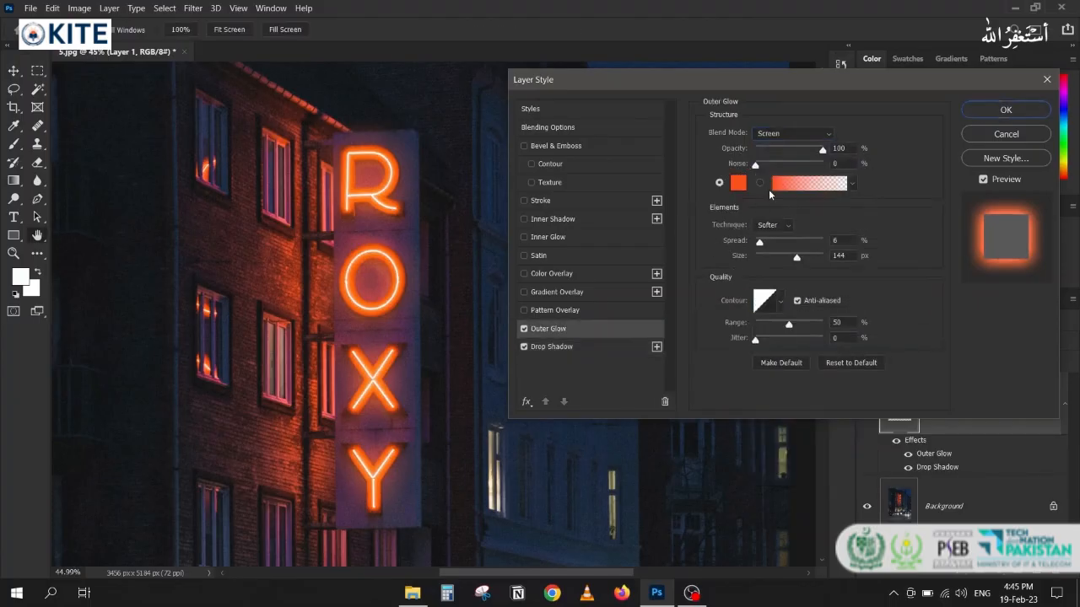
# - Try Color Dodge for the outer glow, set its blend mode to Linear Dodge (Add), and compare the letters with the glow off and on
pyautogui.click(772, 138)
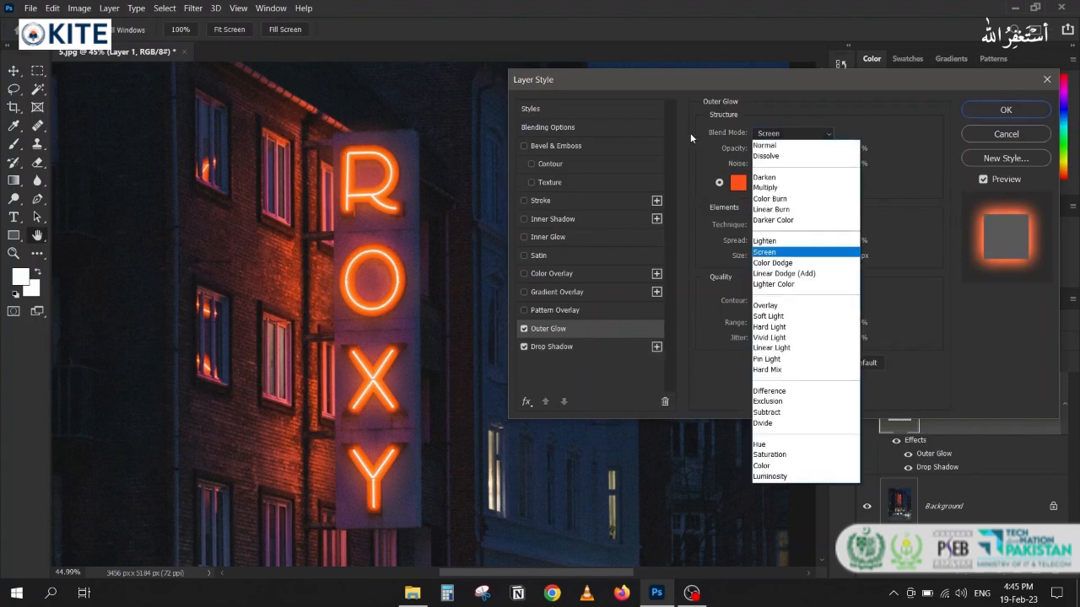
pyautogui.click(762, 261)
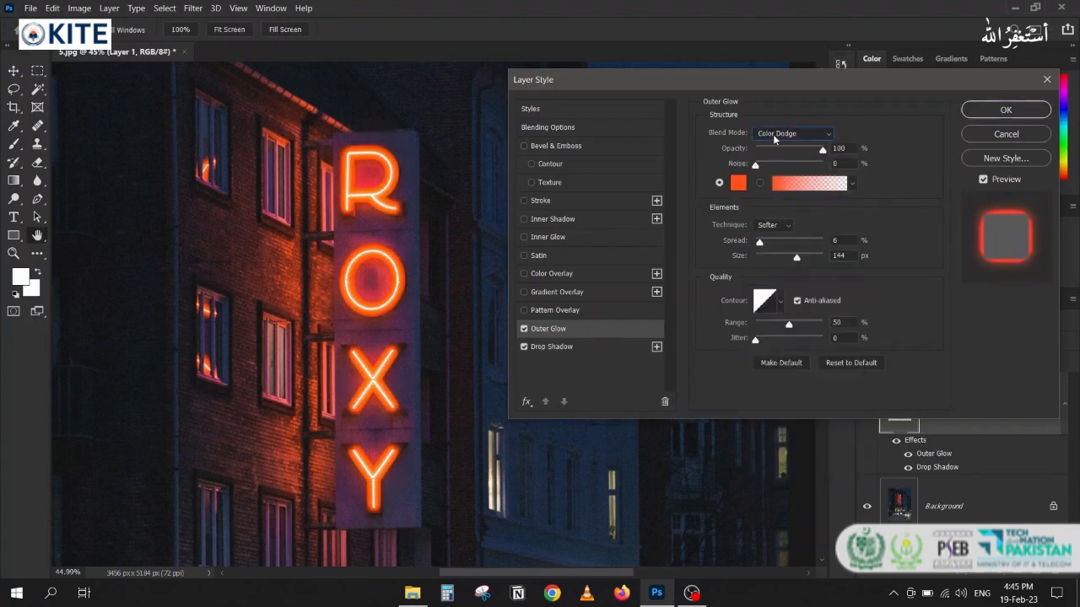
pyautogui.click(774, 135)
pyautogui.click(768, 273)
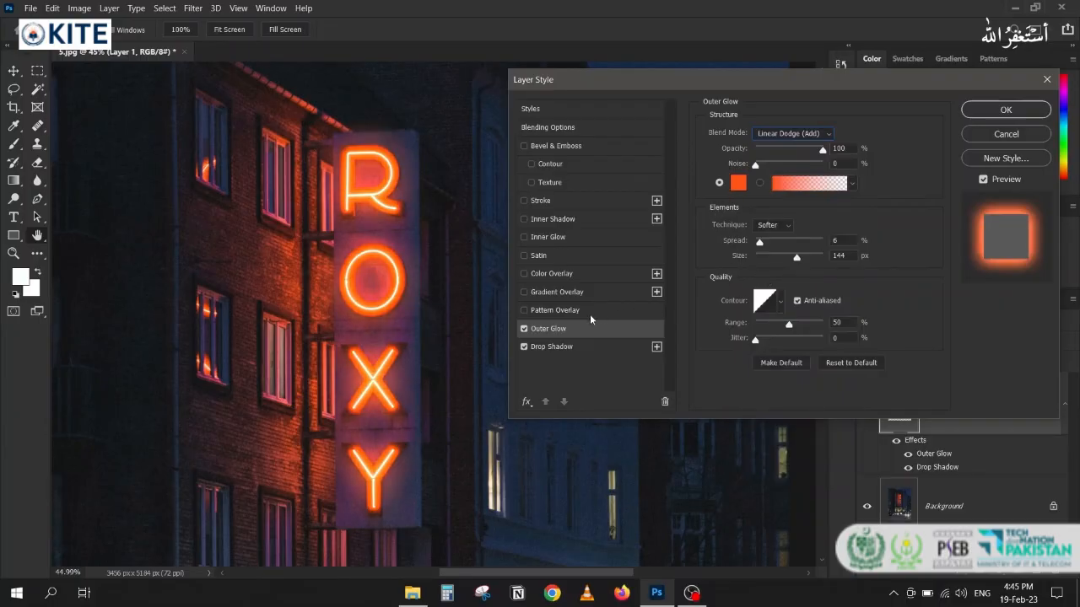
pyautogui.click(525, 329)
pyautogui.click(525, 329)
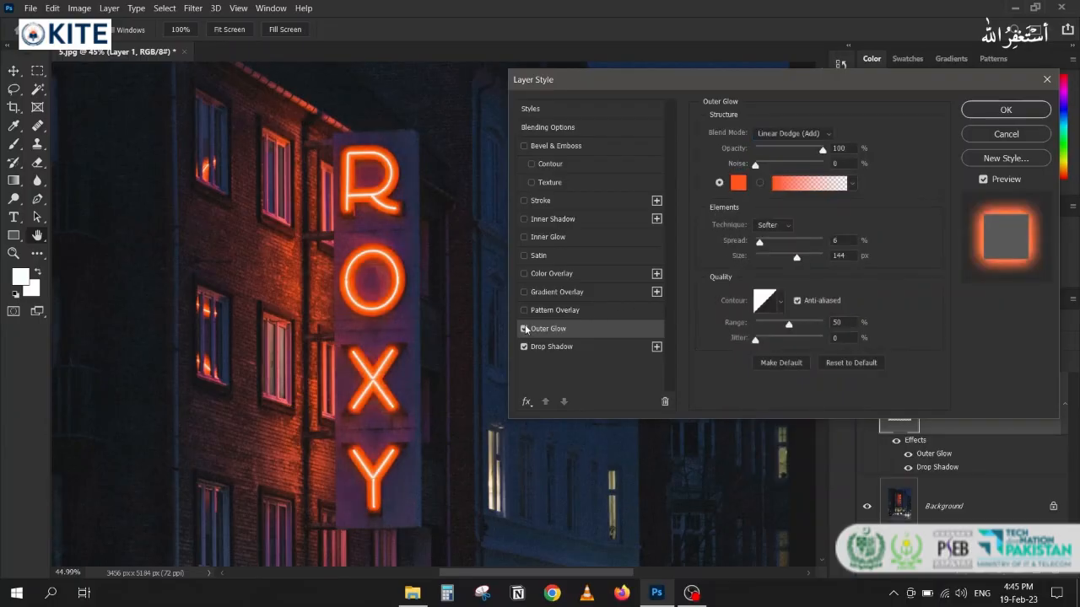
# - Set the drop shadow's blend mode to Linear Dodge (Add) and its colour to blue 1005fa
pyautogui.click(557, 346)
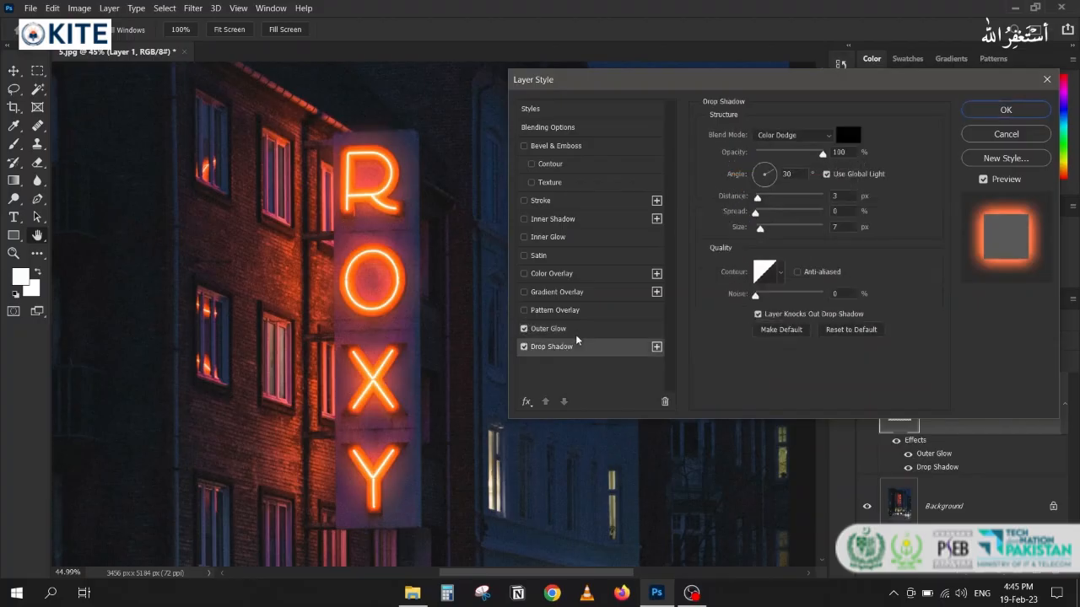
pyautogui.click(797, 135)
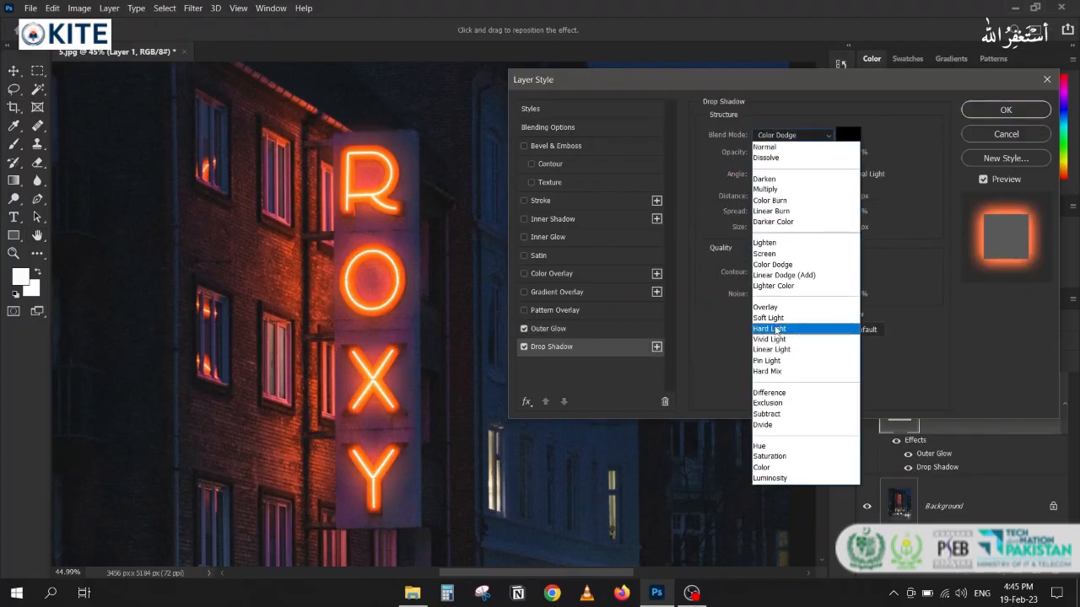
pyautogui.click(784, 275)
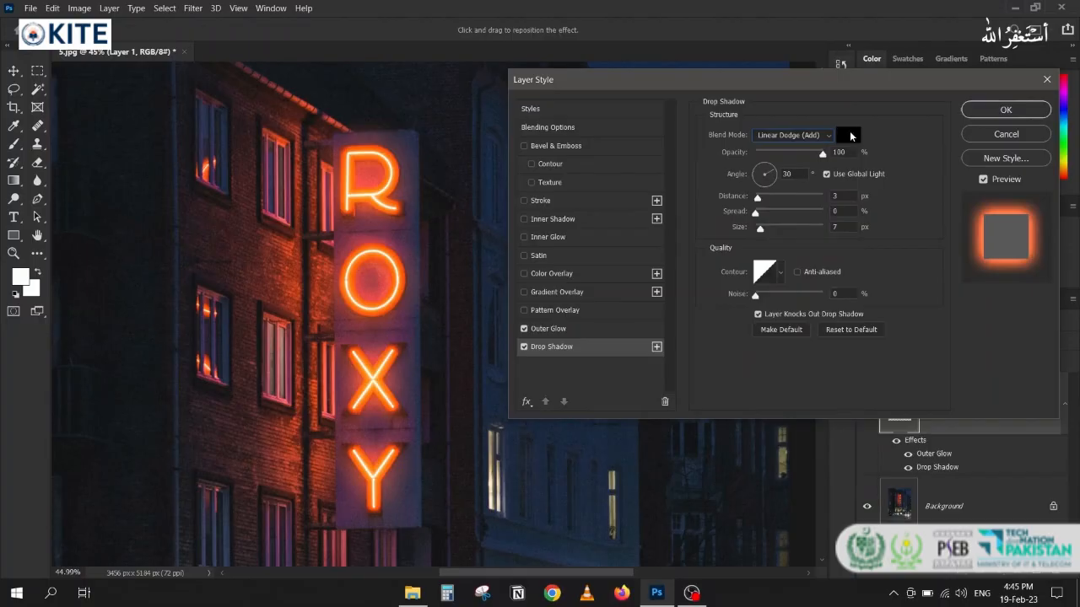
pyautogui.click(849, 135)
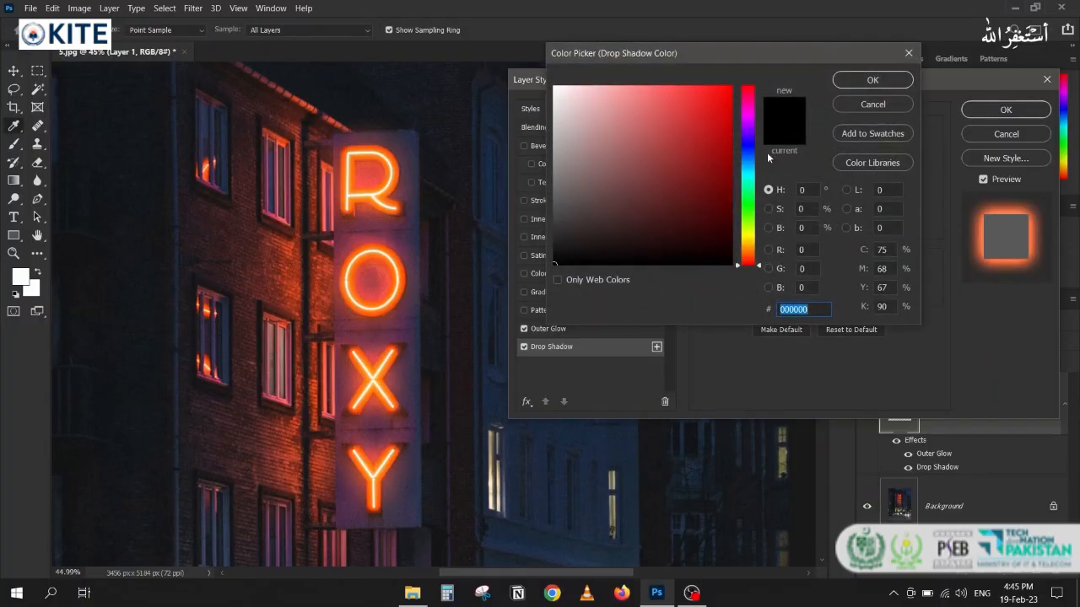
pyautogui.moveTo(748, 154)
pyautogui.mouseDown()
pyautogui.moveTo(755, 136)
pyautogui.moveTo(729, 89)
pyautogui.mouseUp()
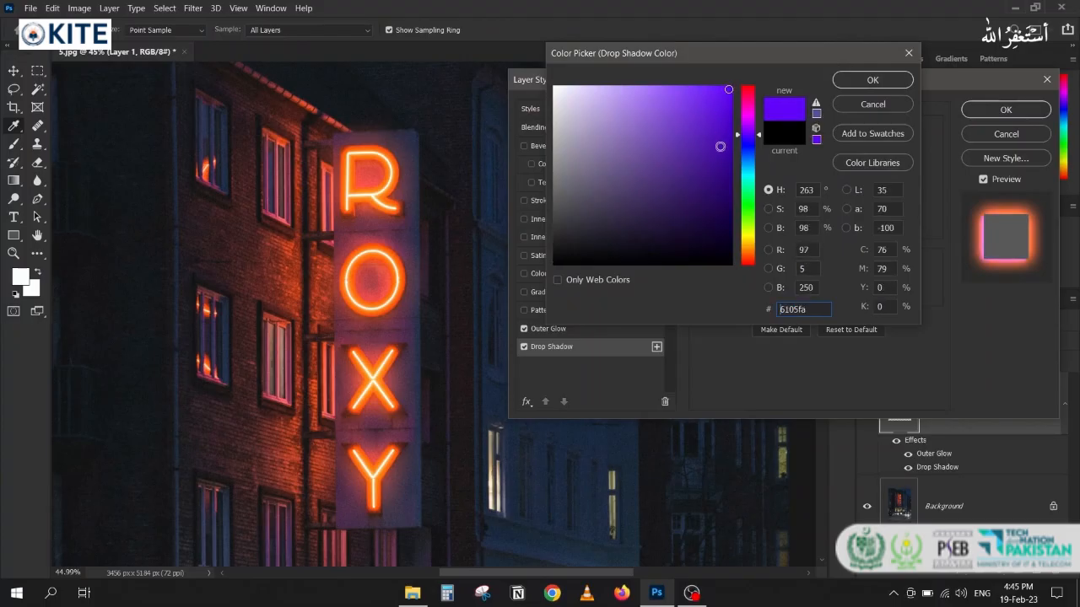
pyautogui.moveTo(750, 142); pyautogui.dragTo(750, 148)
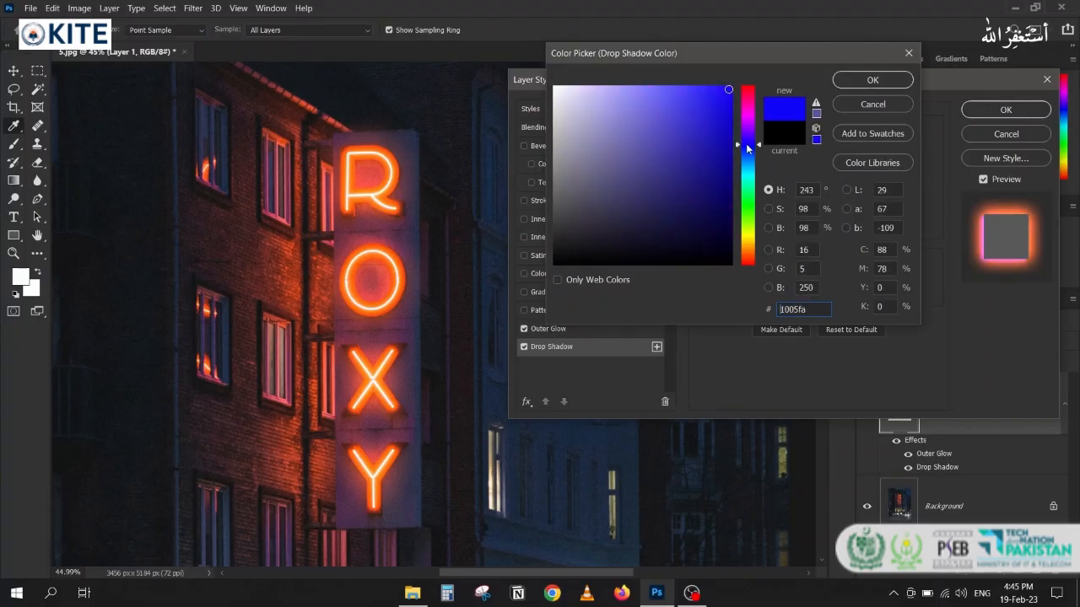
pyautogui.click(854, 79)
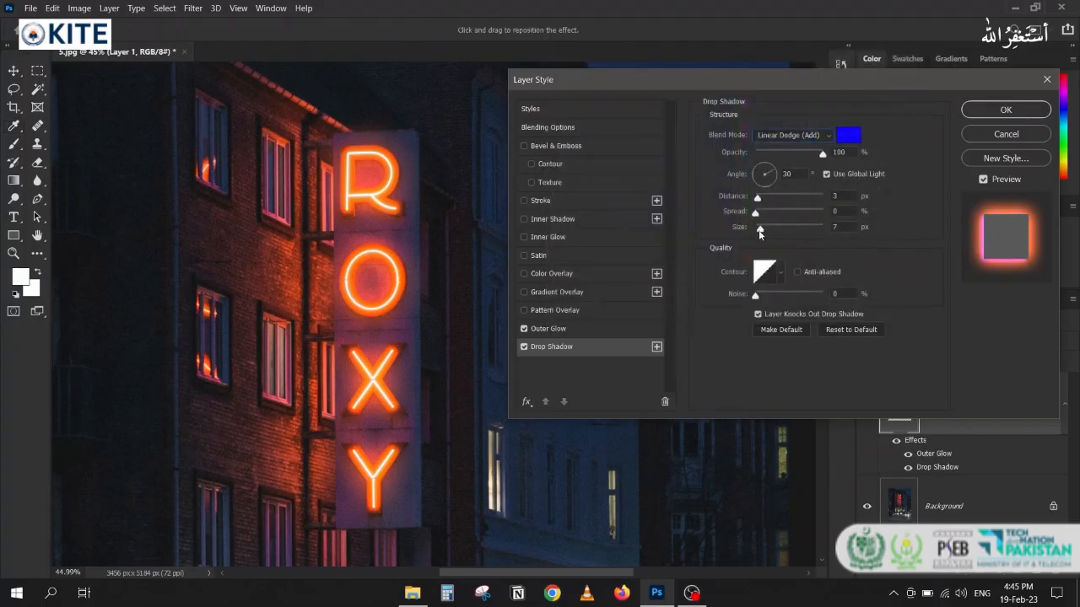
# - Set the drop shadow's size to 6 px and its angle to 90°
pyautogui.moveTo(760, 232); pyautogui.dragTo(759, 230)
pyautogui.click(797, 172)
pyautogui.write('0')
pyautogui.moveTo(769, 177); pyautogui.dragTo(764, 167)
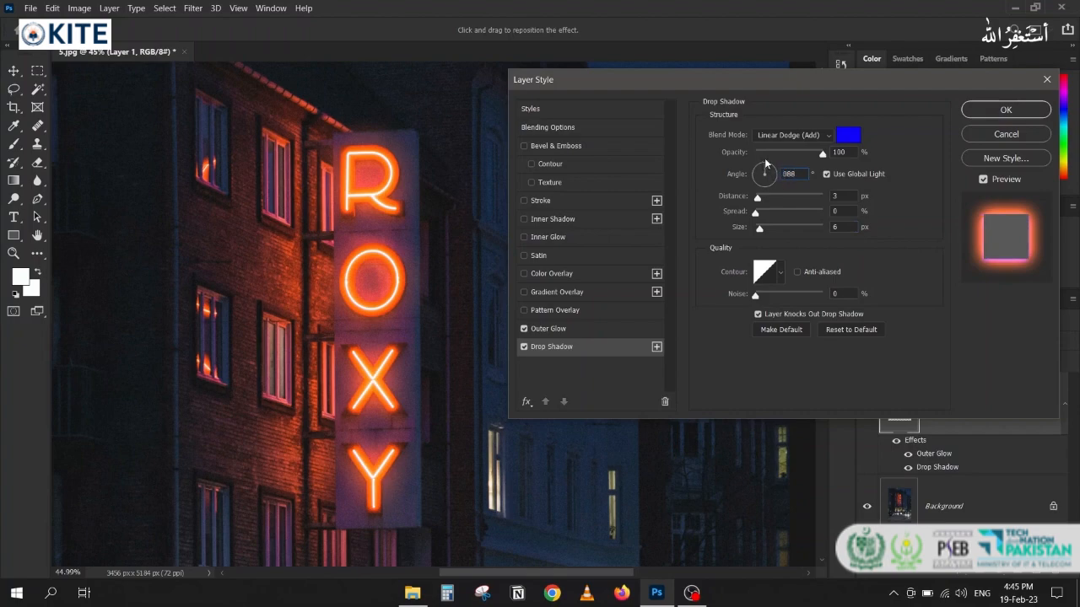
pyautogui.write('00')
# - Try a distance of 36 px for the drop shadow and return it to 0 px
pyautogui.moveTo(756, 201); pyautogui.dragTo(753, 201)
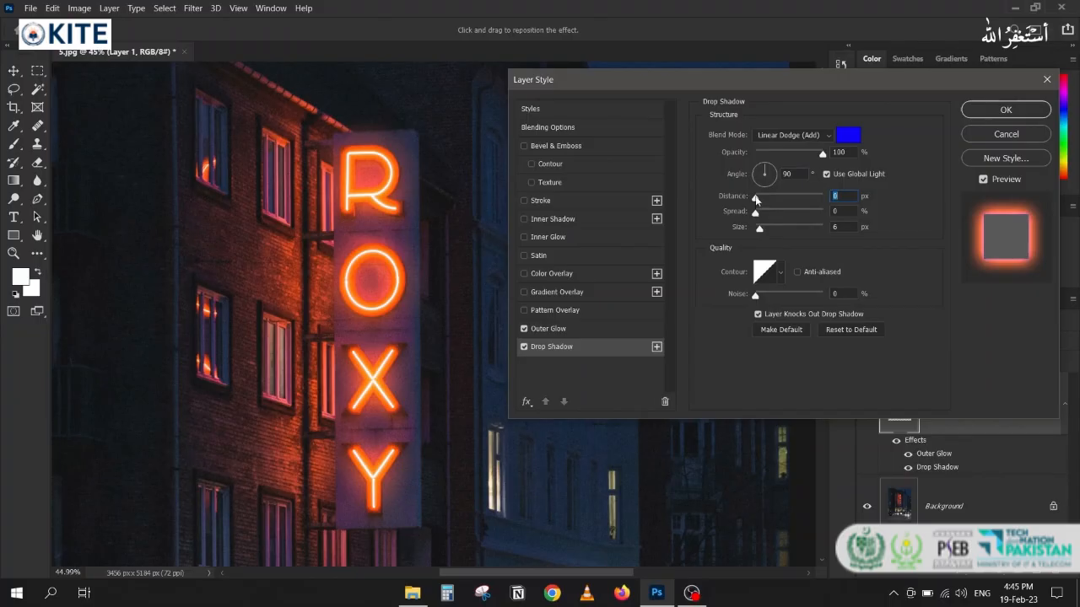
pyautogui.moveTo(773, 198); pyautogui.dragTo(781, 198)
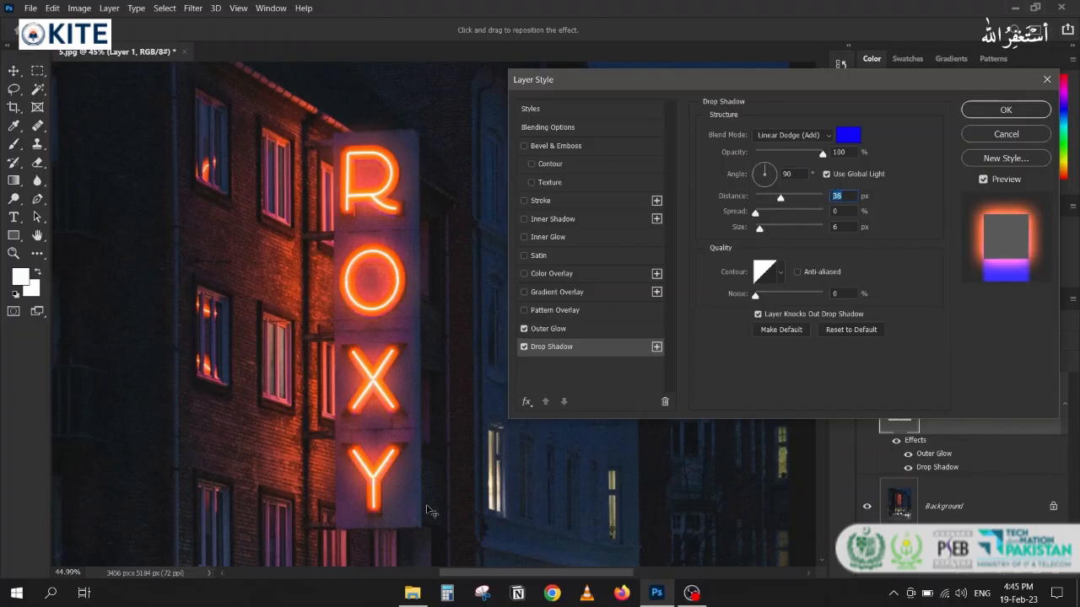
pyautogui.click(753, 198)
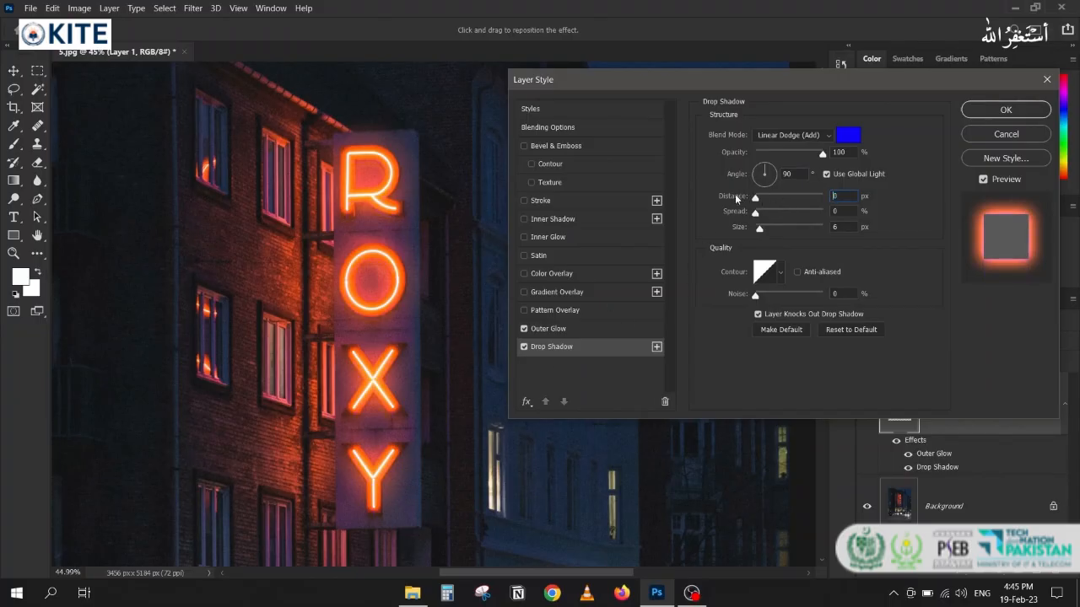
# - Set the drop shadow's size to 84 px and compare the letters with the shadow off and on
pyautogui.click(781, 230)
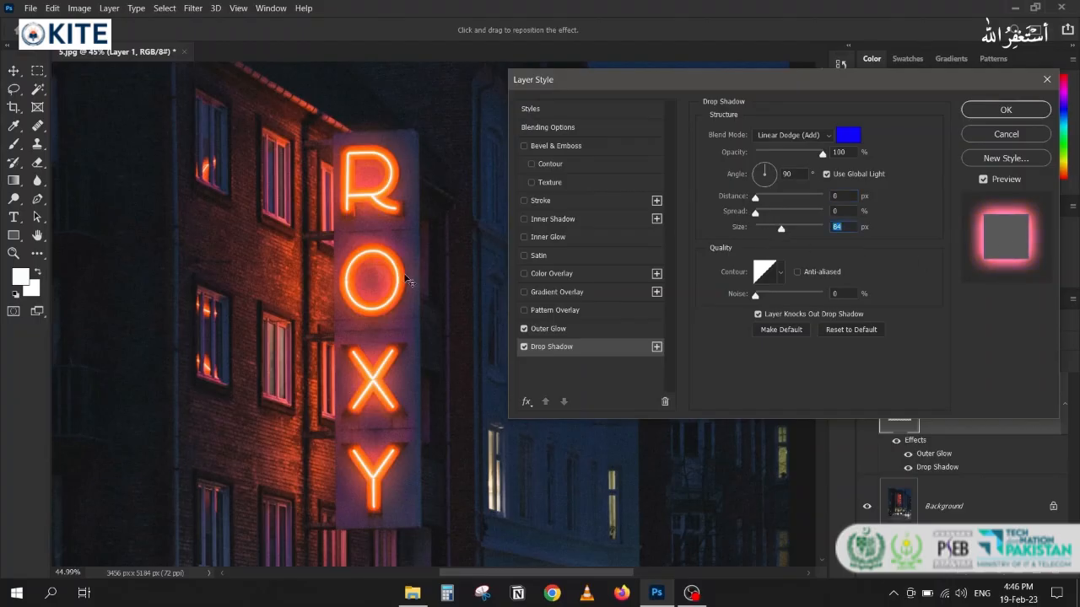
pyautogui.click(523, 346)
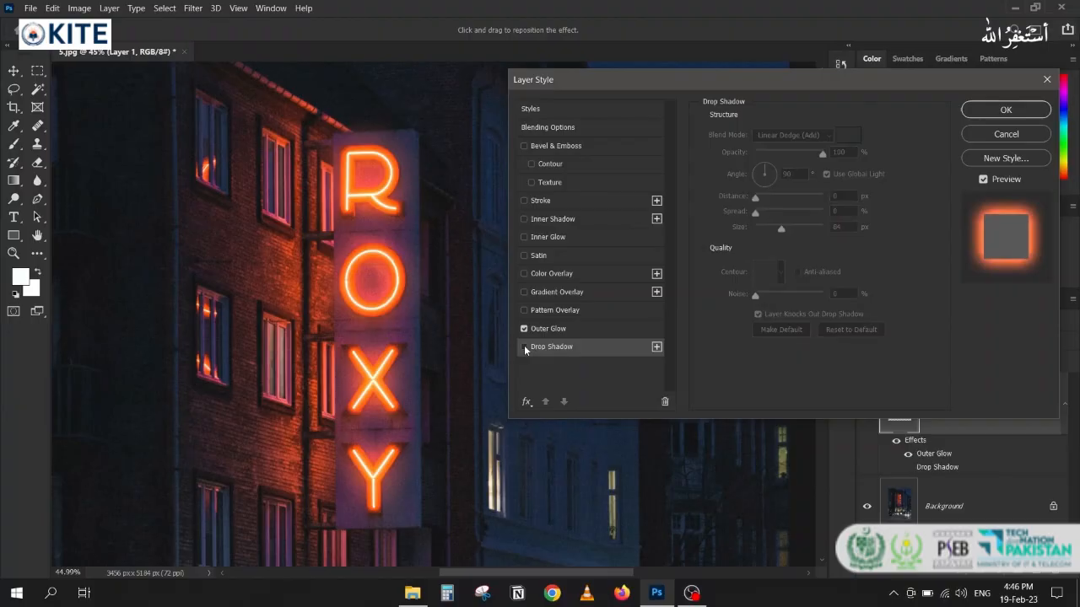
pyautogui.click(524, 346)
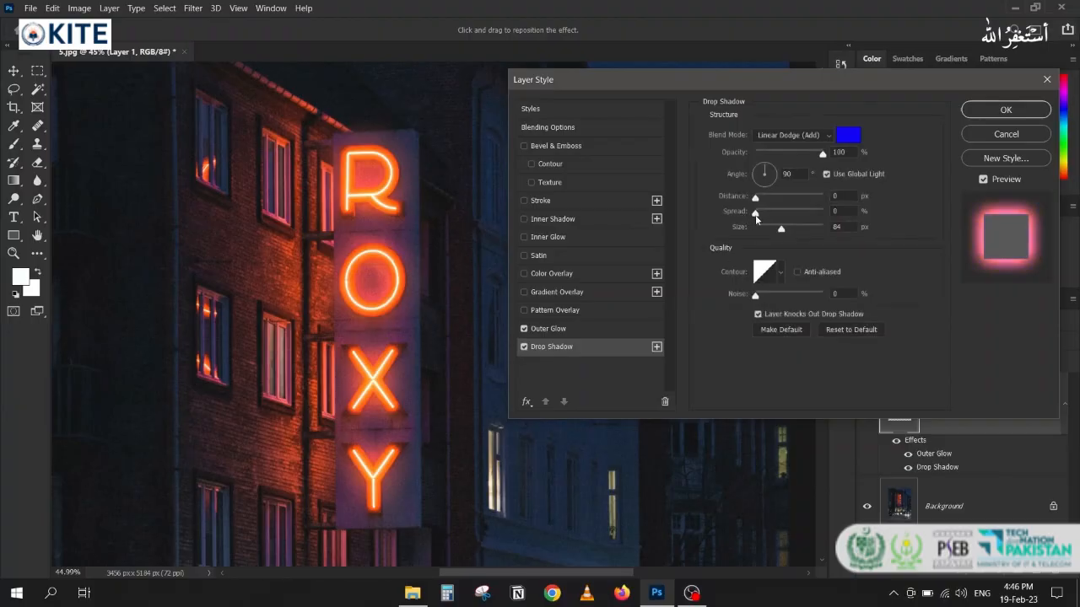
# - Try a 14% spread on the drop shadow, reset the shadow to its defaults and turn it off
pyautogui.click(763, 213)
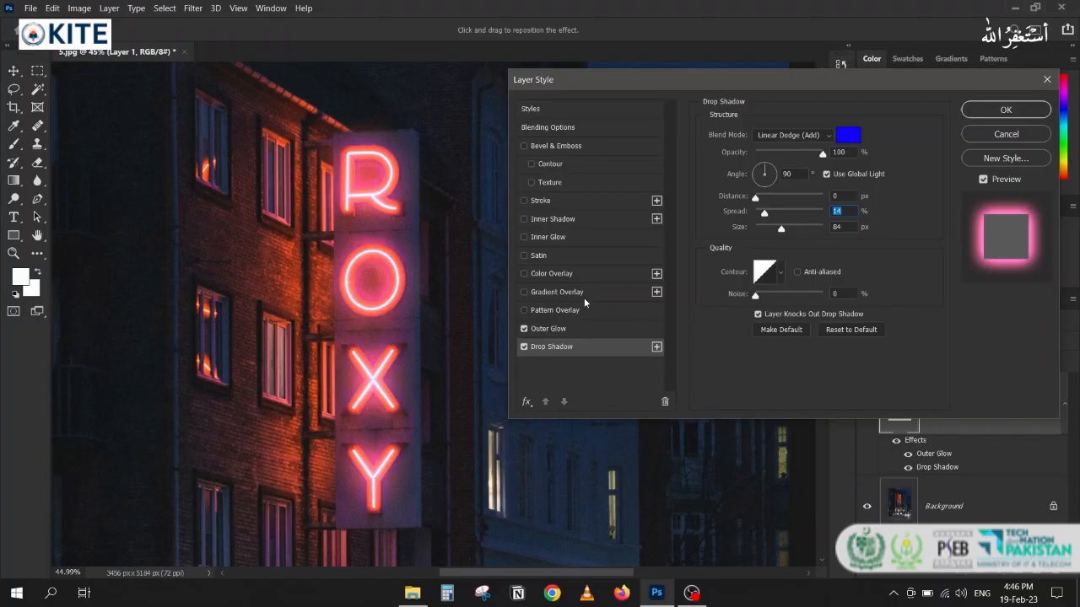
pyautogui.click(864, 329)
pyautogui.click(524, 347)
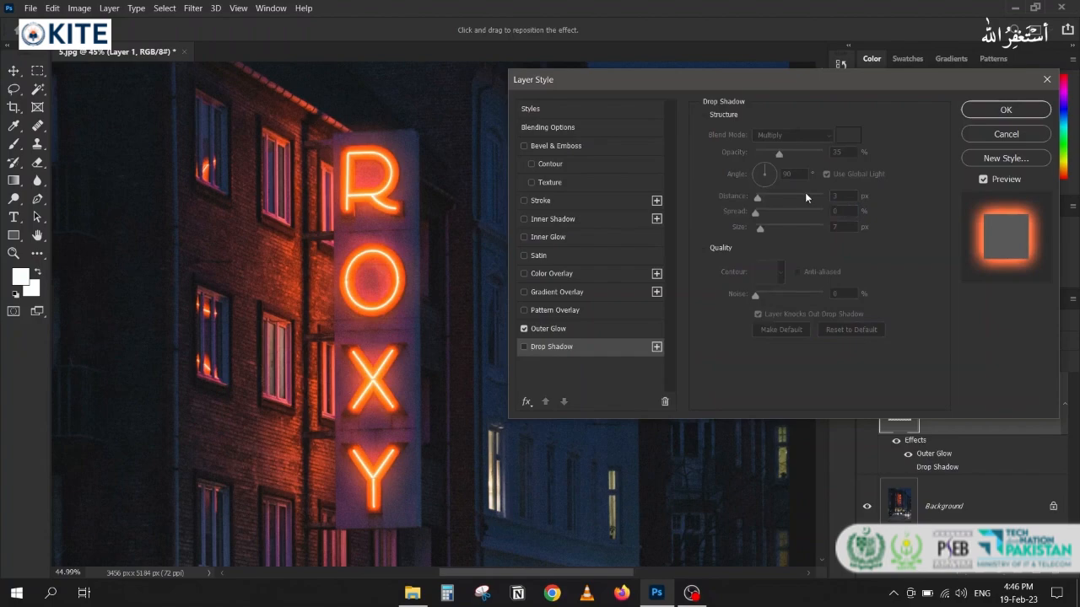
# - Set the outer glow's size to 152 px and apply the layer style
pyautogui.click(551, 328)
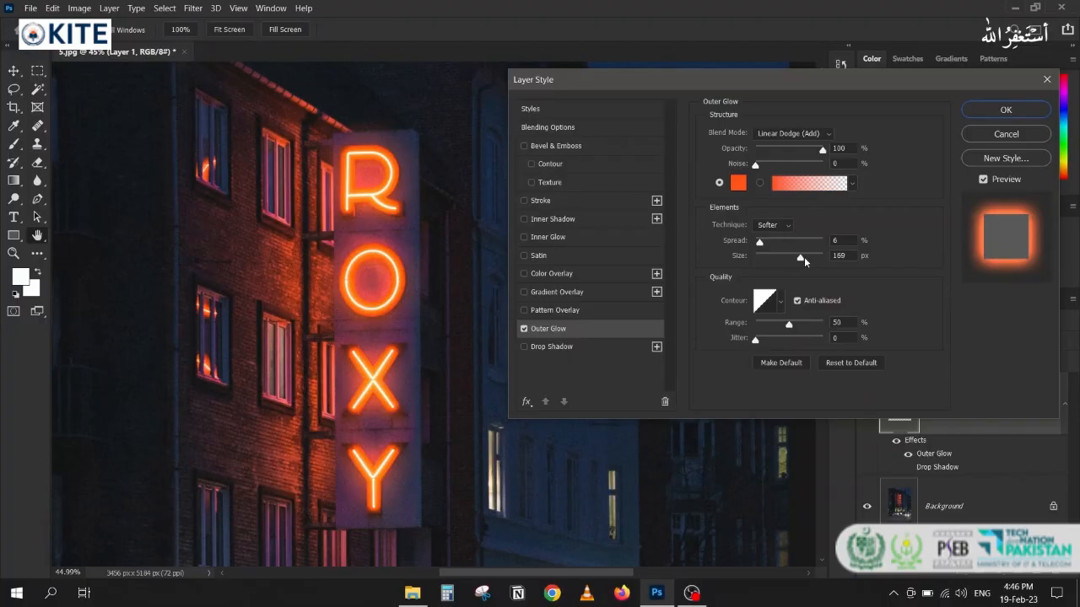
pyautogui.moveTo(804, 257); pyautogui.dragTo(799, 257)
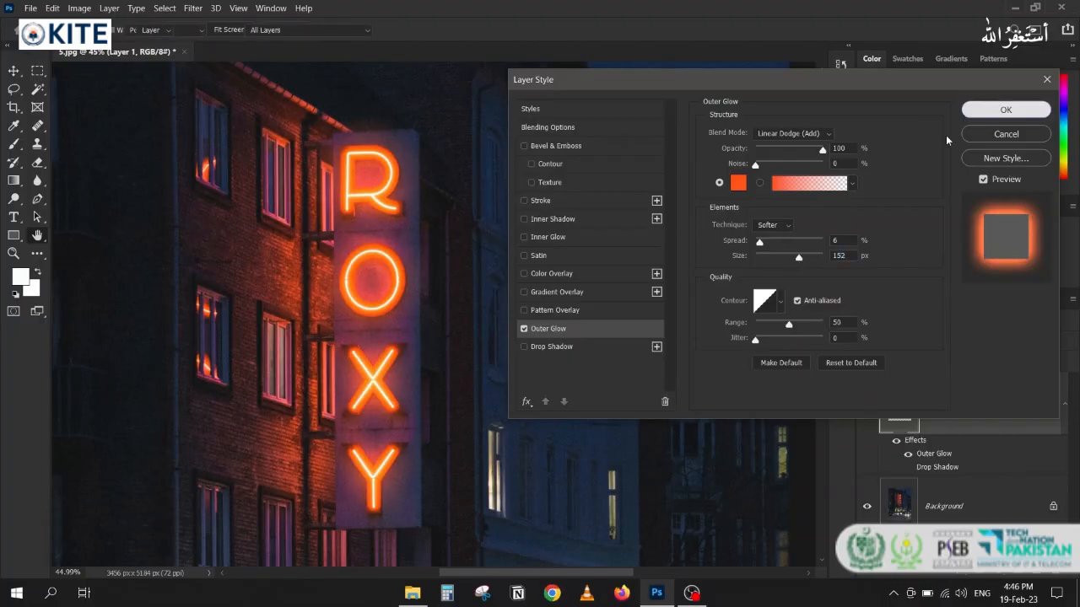
pyautogui.click(1006, 110)
# - Compare the street photo with the glowing letters layer hidden and shown, up close and at full view
pyautogui.click(866, 405)
pyautogui.click(867, 405)
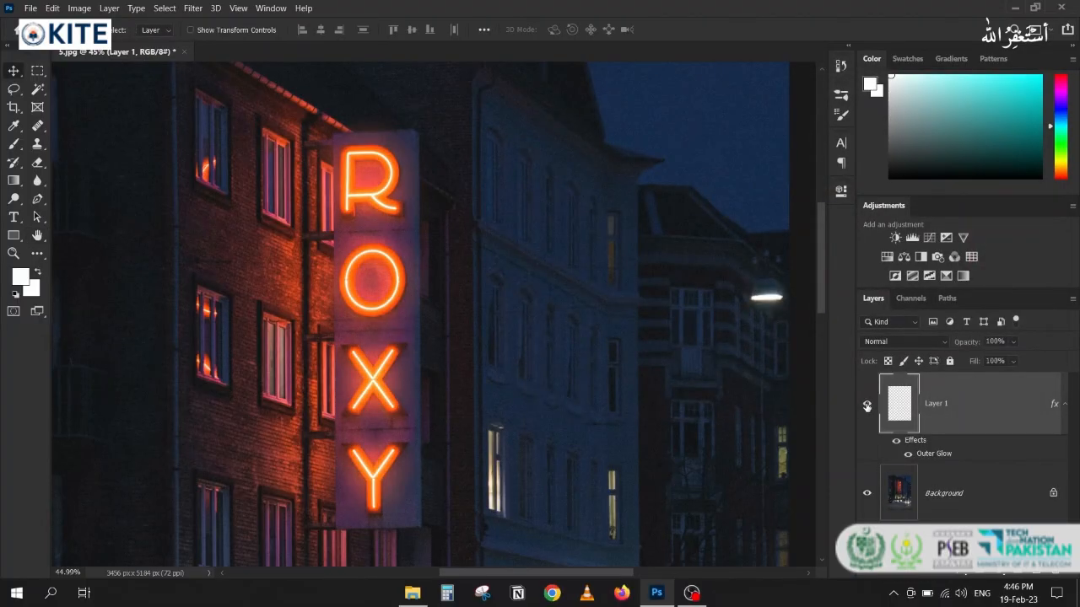
pyautogui.hotkey('ctrl', '0')
pyautogui.click(901, 479)
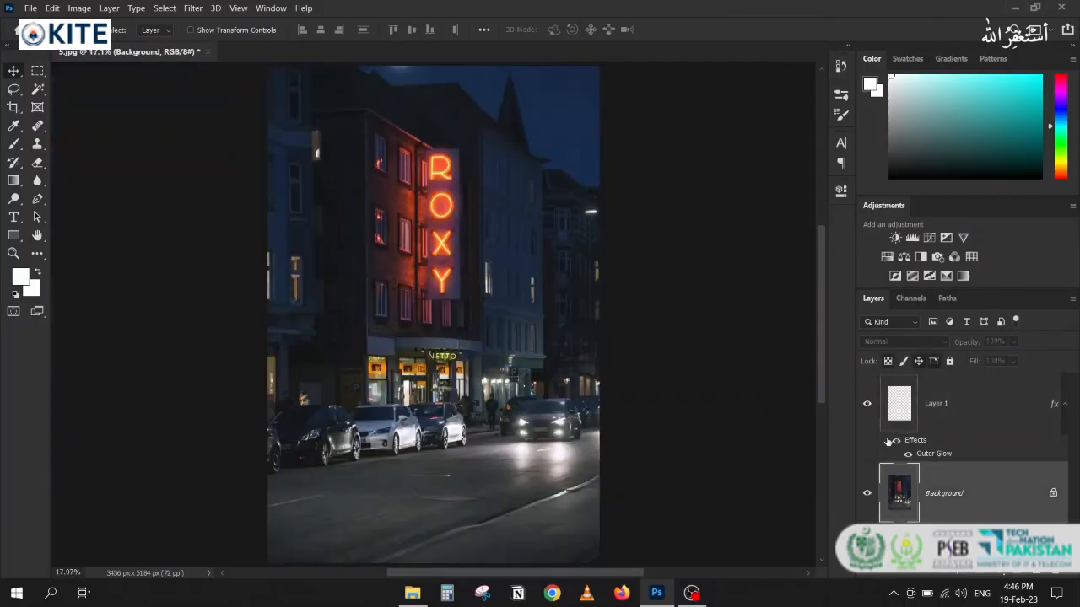
pyautogui.click(867, 402)
pyautogui.click(867, 402)
pyautogui.click(867, 403)
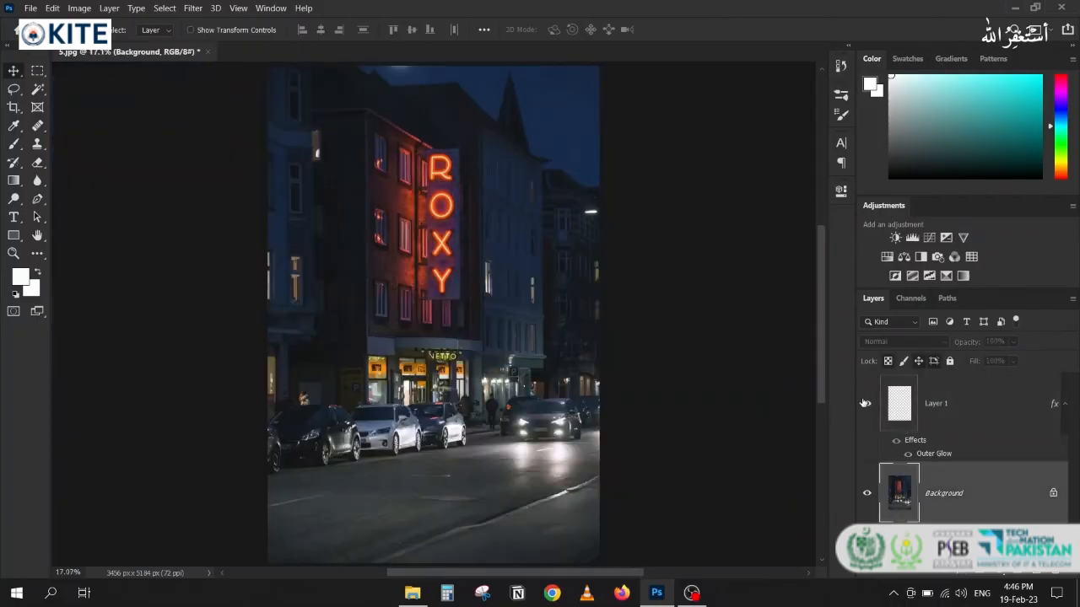
pyautogui.click(868, 402)
# - Close 5.jpg without saving and open image 6 from the 6-Layer Styles folder
pyautogui.click(208, 51)
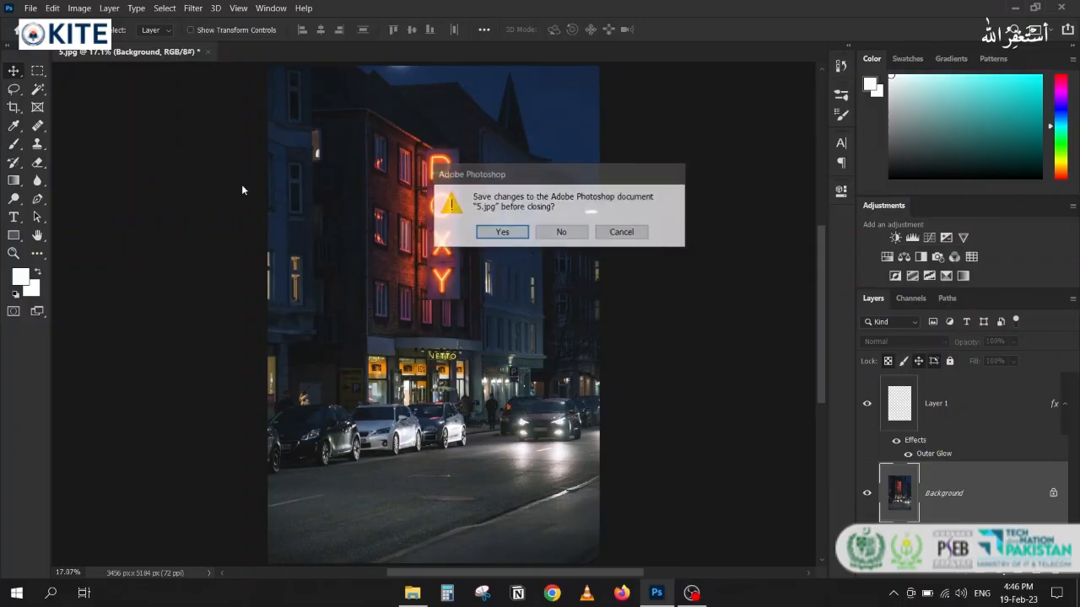
pyautogui.click(562, 231)
pyautogui.hotkey('alt', 'Tab')
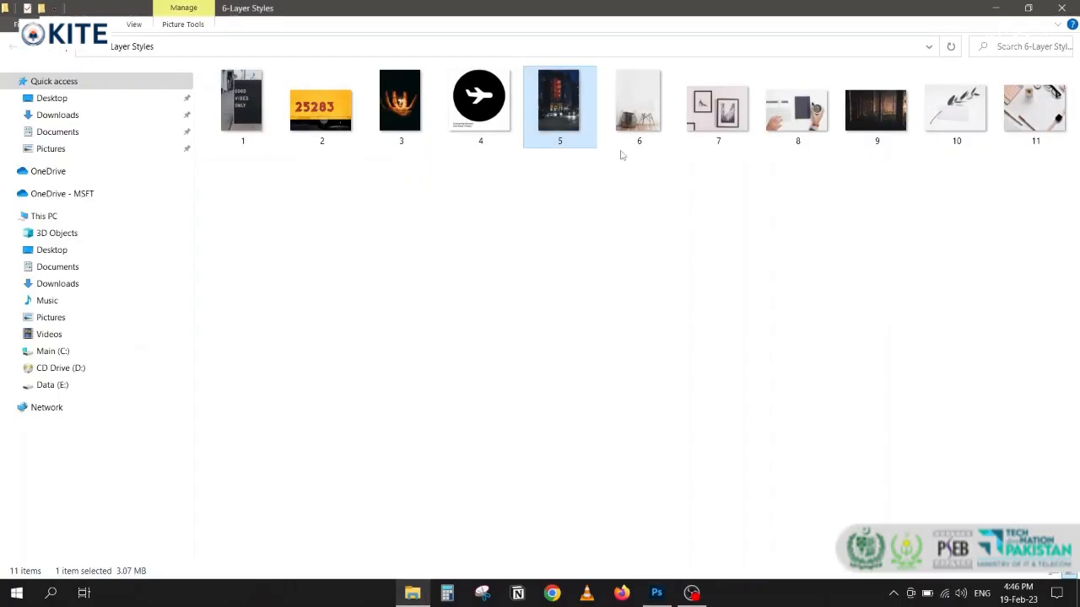
pyautogui.moveTo(638, 105); pyautogui.dragTo(424, 434)
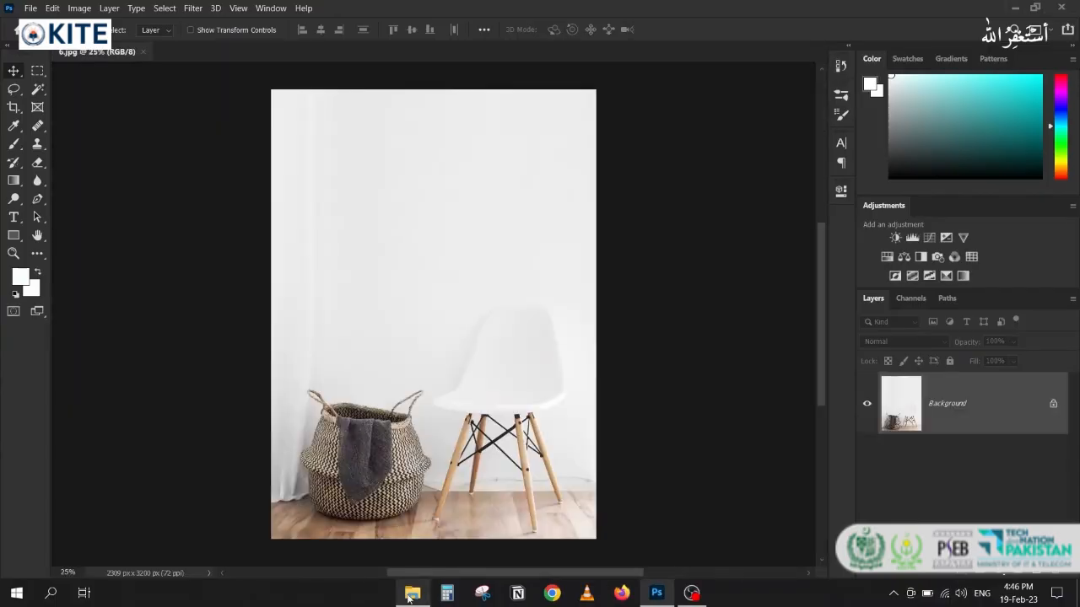
# - Place image 7 into 6.jpg as a new layer, covering the wall above the basket and chair
pyautogui.click(412, 593)
pyautogui.moveTo(711, 145); pyautogui.dragTo(467, 258)
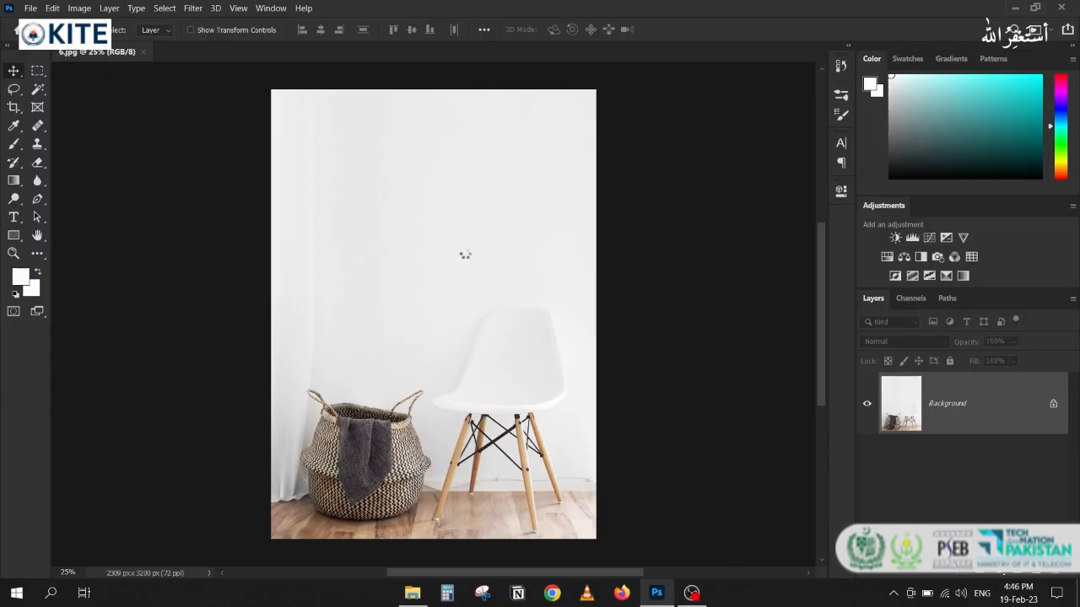
pyautogui.moveTo(380, 306); pyautogui.dragTo(419, 208)
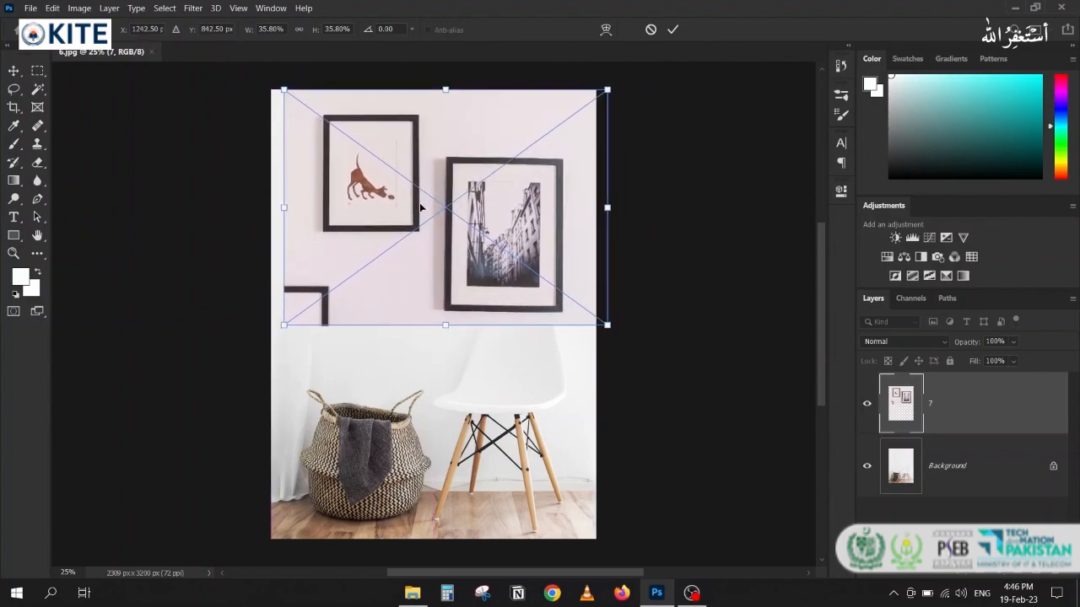
pyautogui.press('Return')
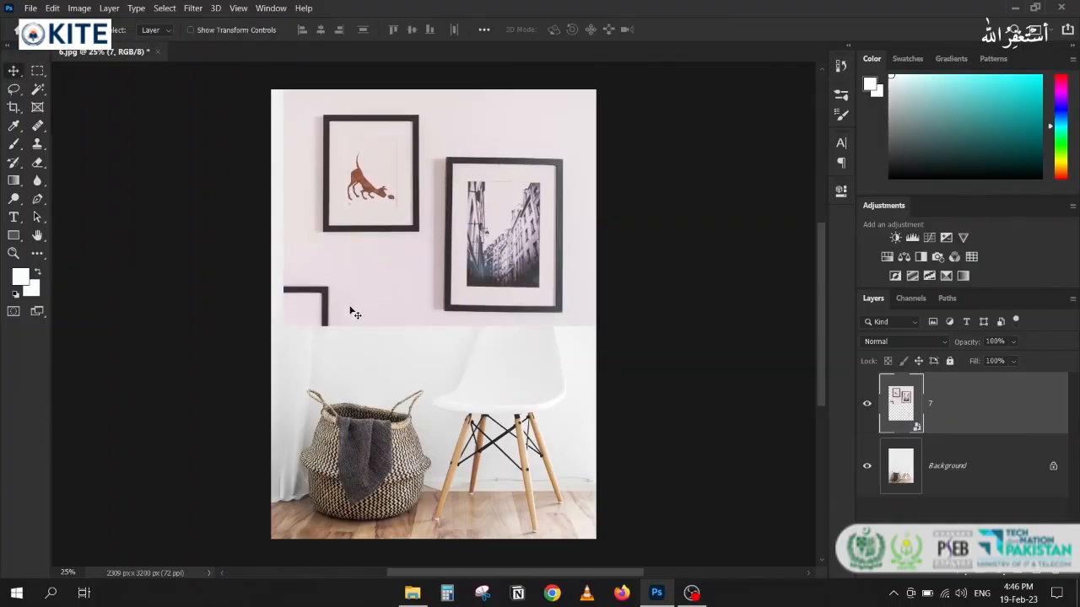
# - Start a Pen path around the street photo's frame with two anchor points on its bevelled upper-left corner
pyautogui.scroll(2, 517, 195)
pyautogui.scroll(1, 518, 198)
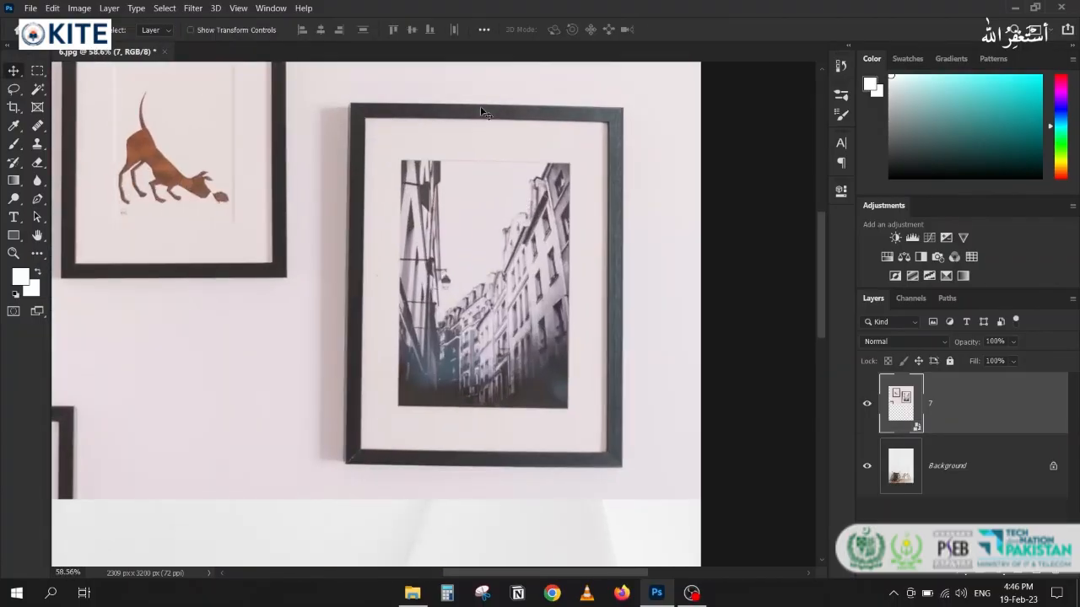
pyautogui.scroll(2, 369, 127)
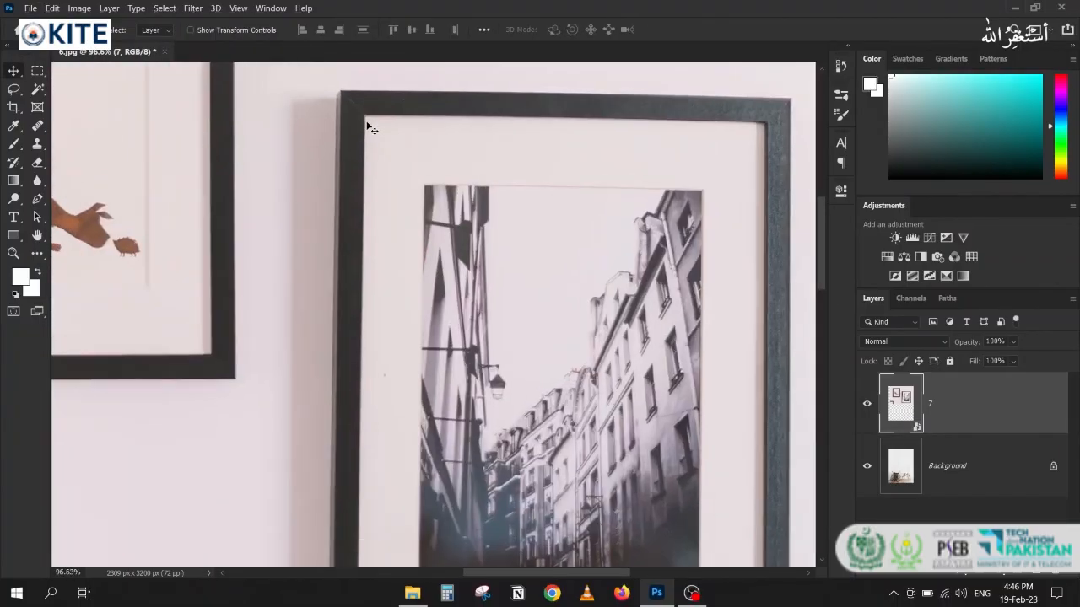
pyautogui.scroll(-3, 365, 127)
pyautogui.scroll(3, 356, 119)
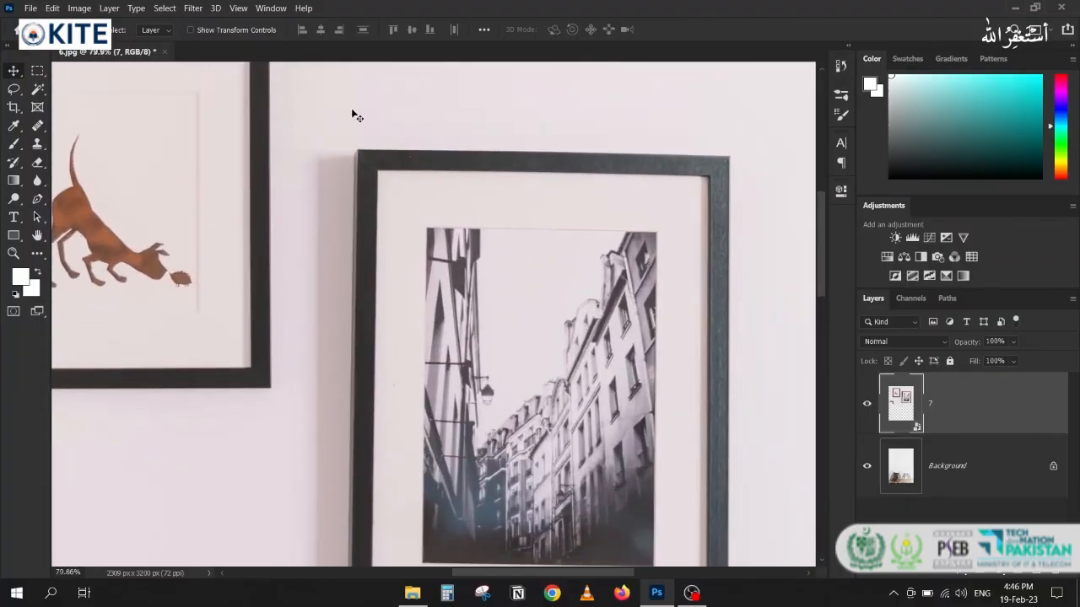
pyautogui.press('p')
pyautogui.scroll(2, 354, 158)
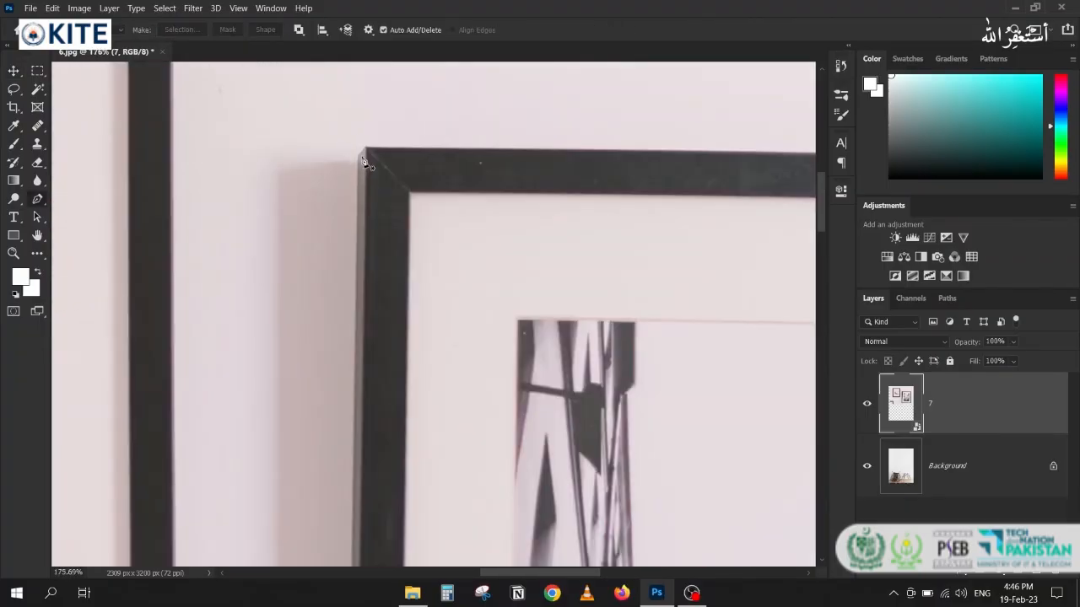
pyautogui.scroll(3, 359, 160)
pyautogui.scroll(2, 357, 161)
pyautogui.click(355, 158)
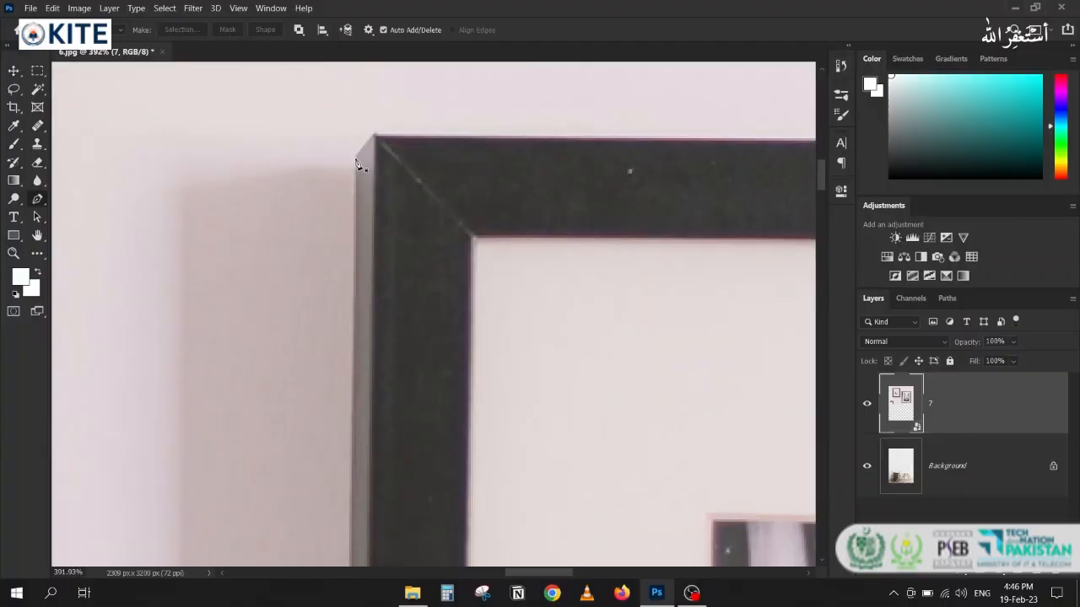
pyautogui.click(374, 135)
# - Extend the path along the frame's top edge to an anchor point at its upper-right corner
pyautogui.scroll(-2, 478, 160)
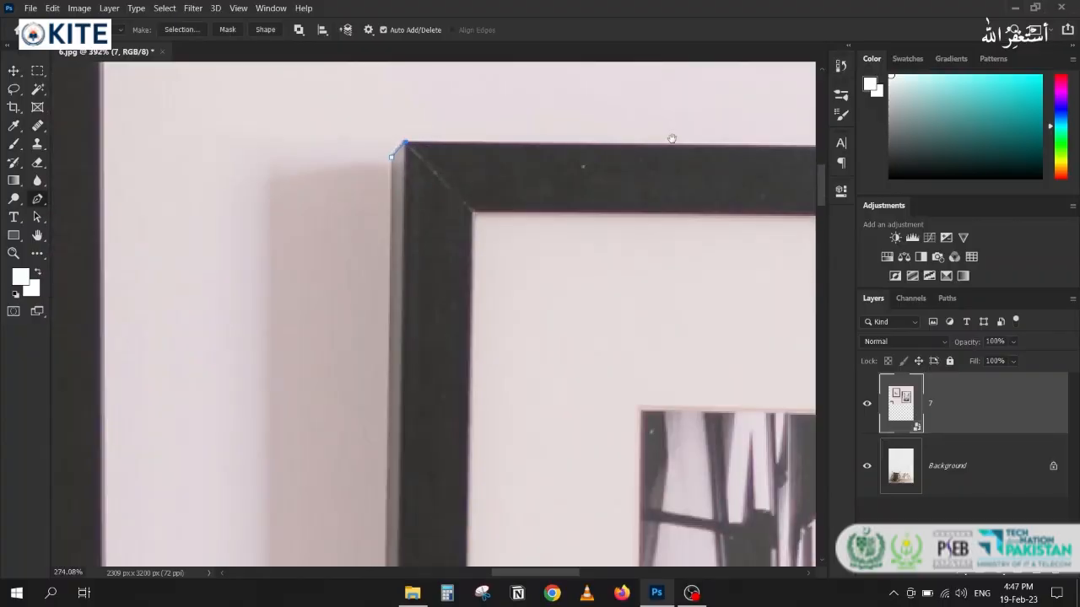
pyautogui.scroll(-3, 670, 137)
pyautogui.moveTo(652, 171); pyautogui.dragTo(356, 188)
pyautogui.scroll(-1, 475, 214)
pyautogui.moveTo(476, 215); pyautogui.dragTo(623, 203)
pyautogui.scroll(3, 666, 168)
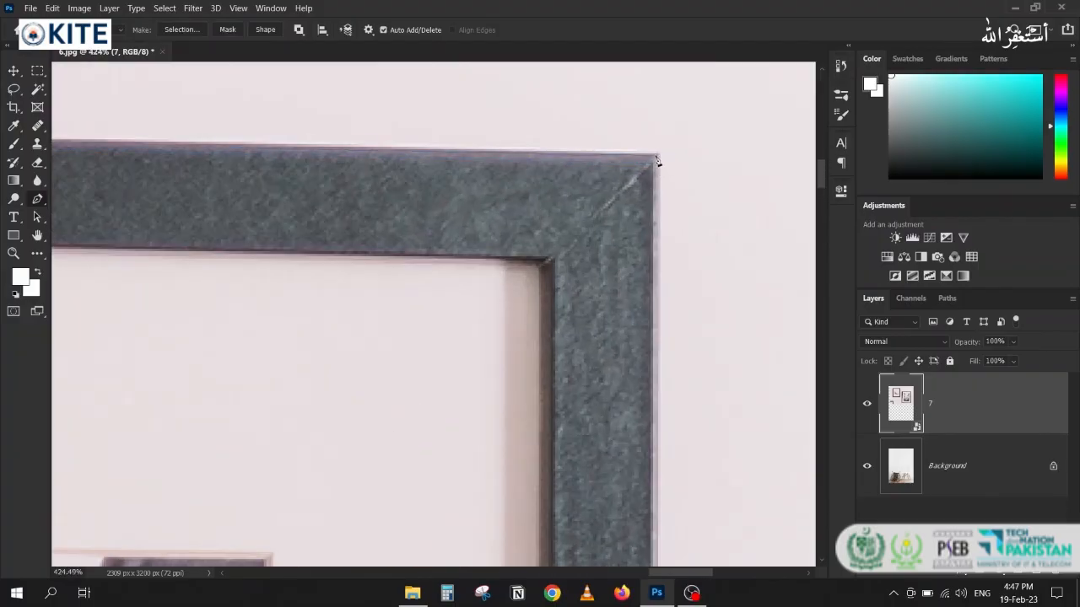
pyautogui.moveTo(654, 156); pyautogui.dragTo(694, 172)
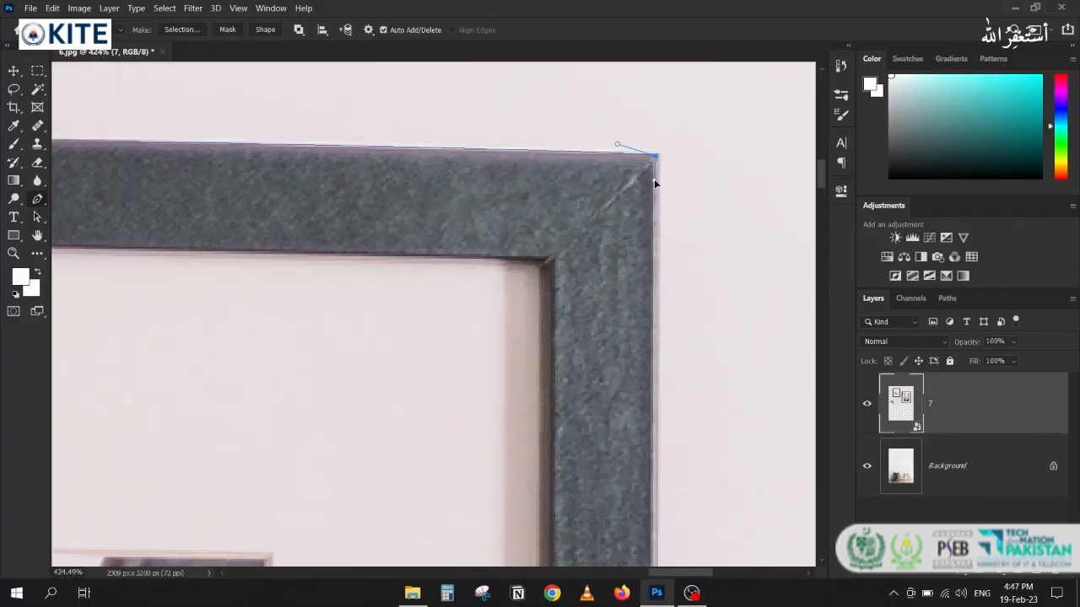
# - Continue the path down the frame's right edge to an anchor point at its lower-right corner
pyautogui.scroll(-6, 592, 202)
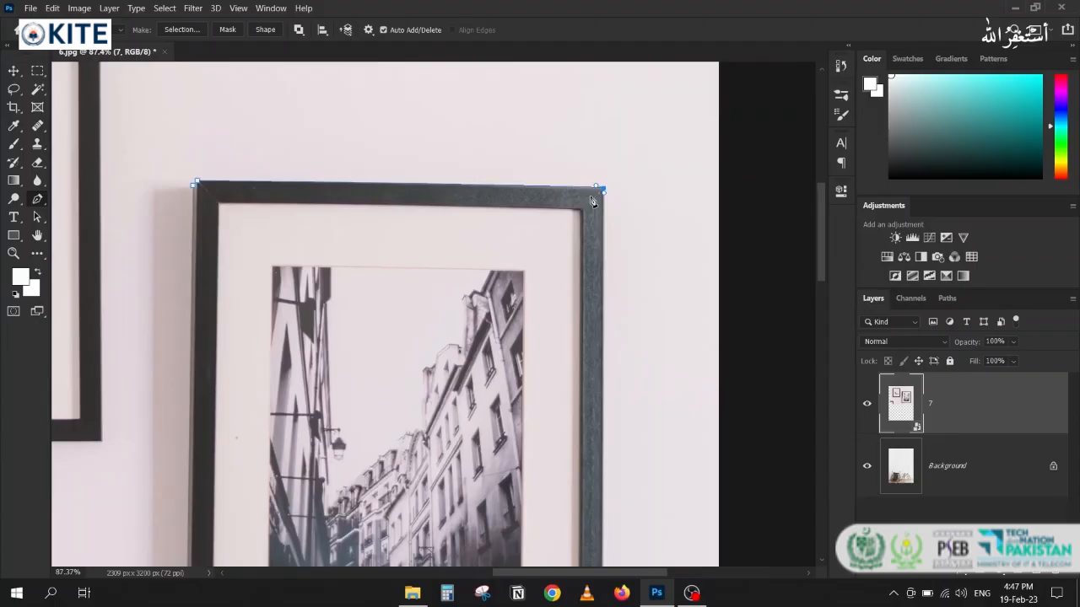
pyautogui.scroll(-3, 628, 419)
pyautogui.scroll(5, 543, 317)
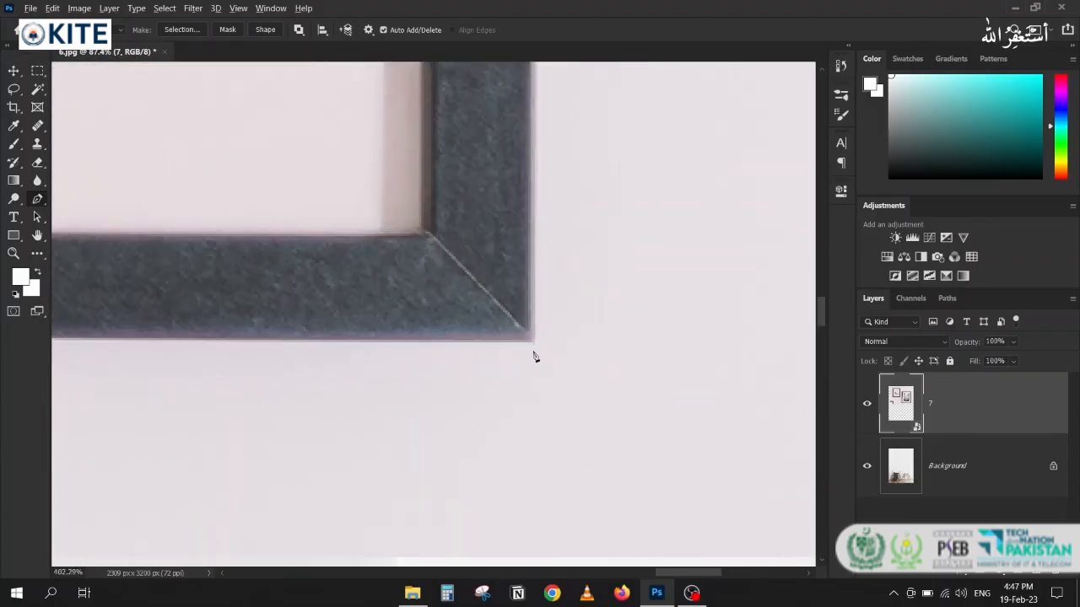
pyautogui.scroll(-5, 188, 315)
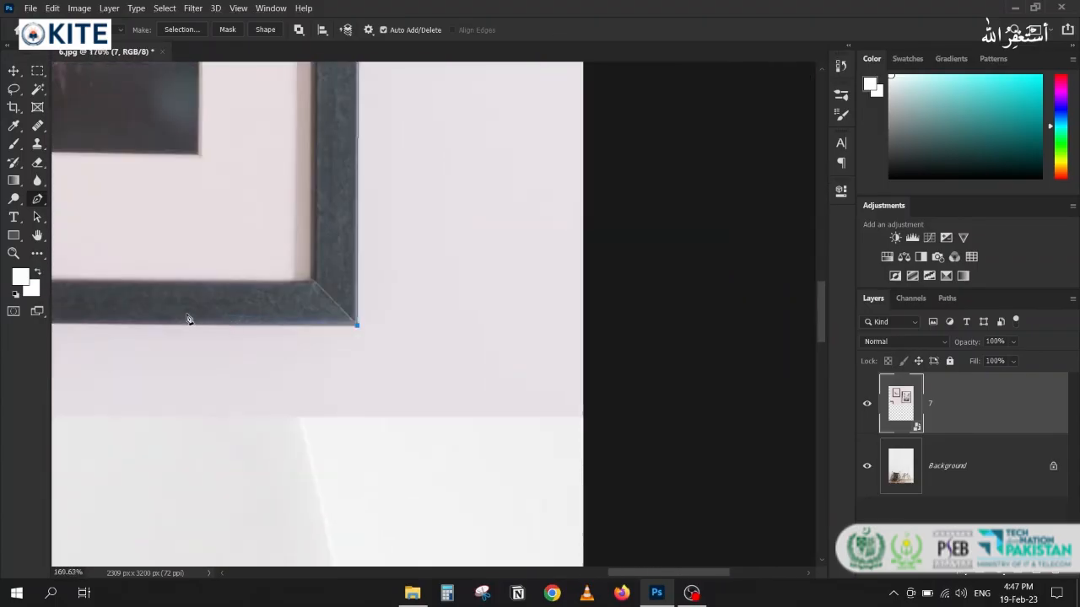
# - Add two anchor points on the frame's bevelled lower-left corner and close the path at its upper-left starting point
pyautogui.scroll(5, 260, 339)
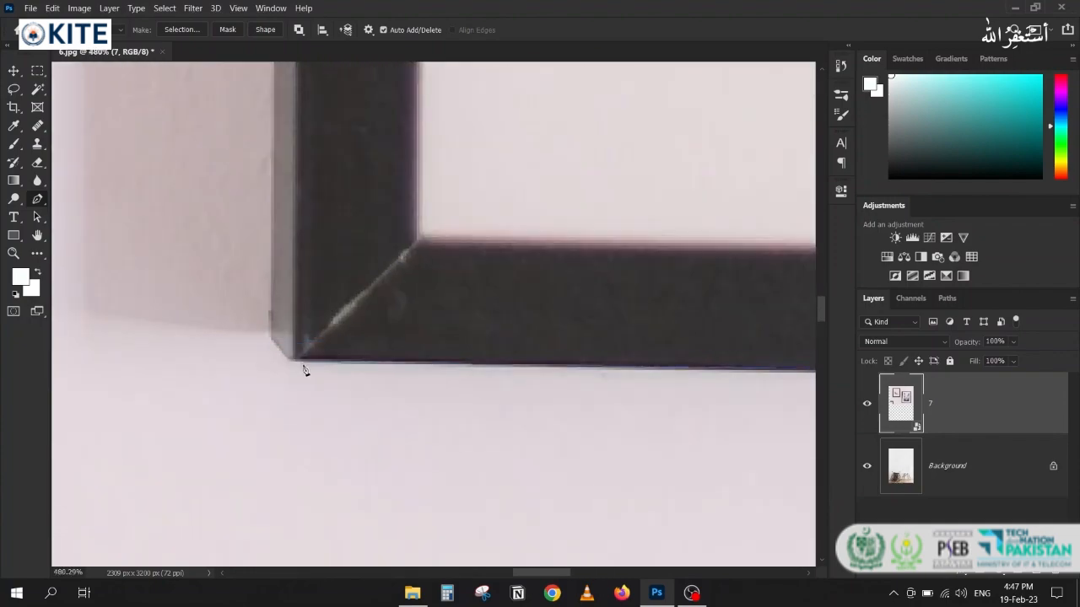
pyautogui.click(293, 360)
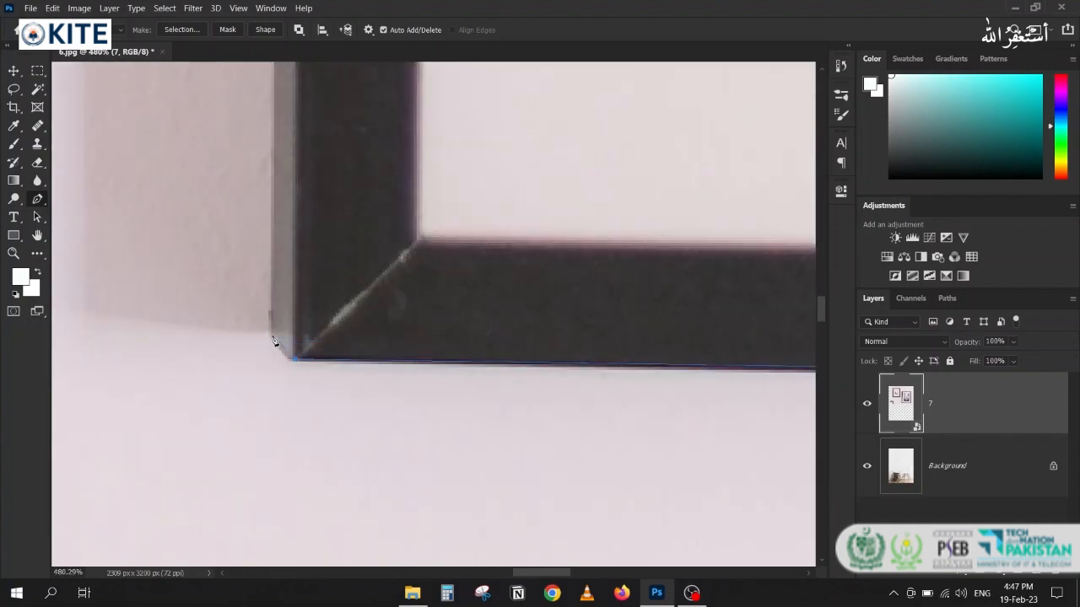
pyautogui.scroll(-5, 236, 217)
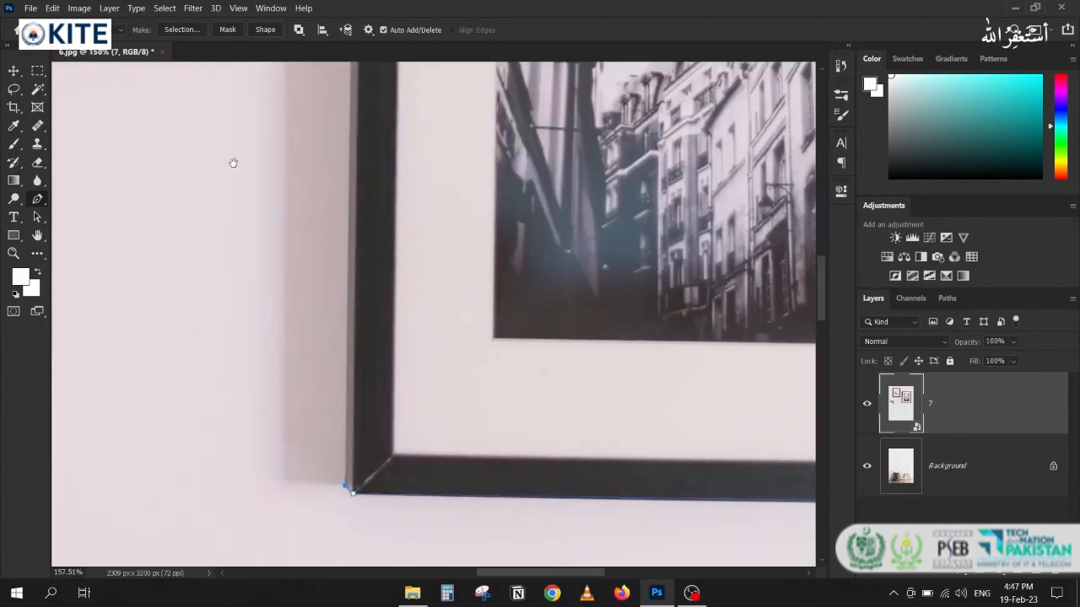
pyautogui.moveTo(231, 164); pyautogui.dragTo(329, 218)
pyautogui.moveTo(396, 139); pyautogui.dragTo(400, 292)
pyautogui.moveTo(405, 115); pyautogui.dragTo(424, 212)
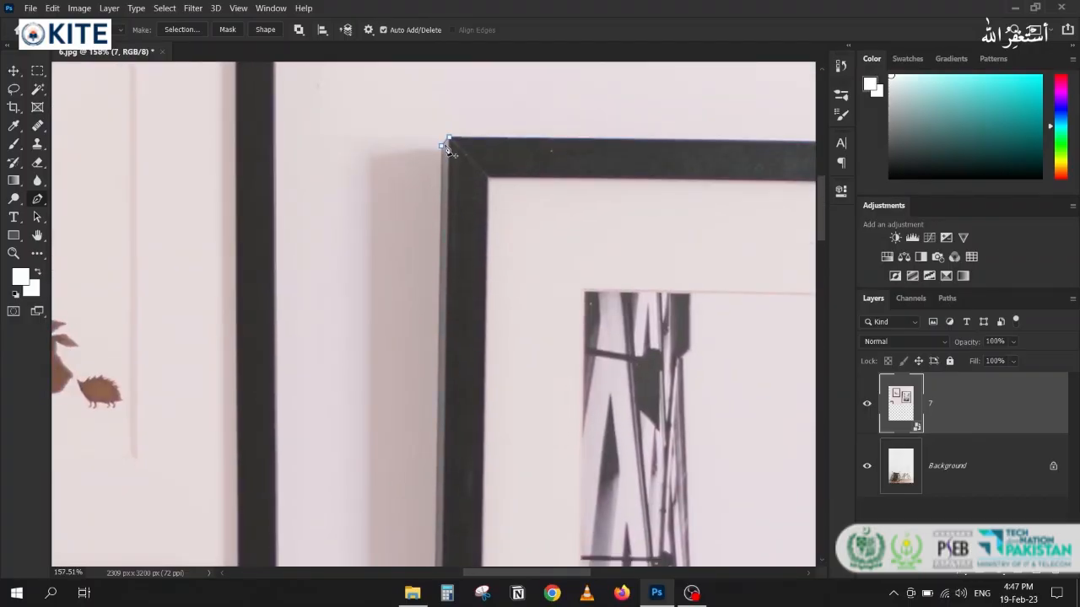
pyautogui.scroll(4, 445, 149)
pyautogui.scroll(1, 447, 150)
pyautogui.scroll(-7, 411, 176)
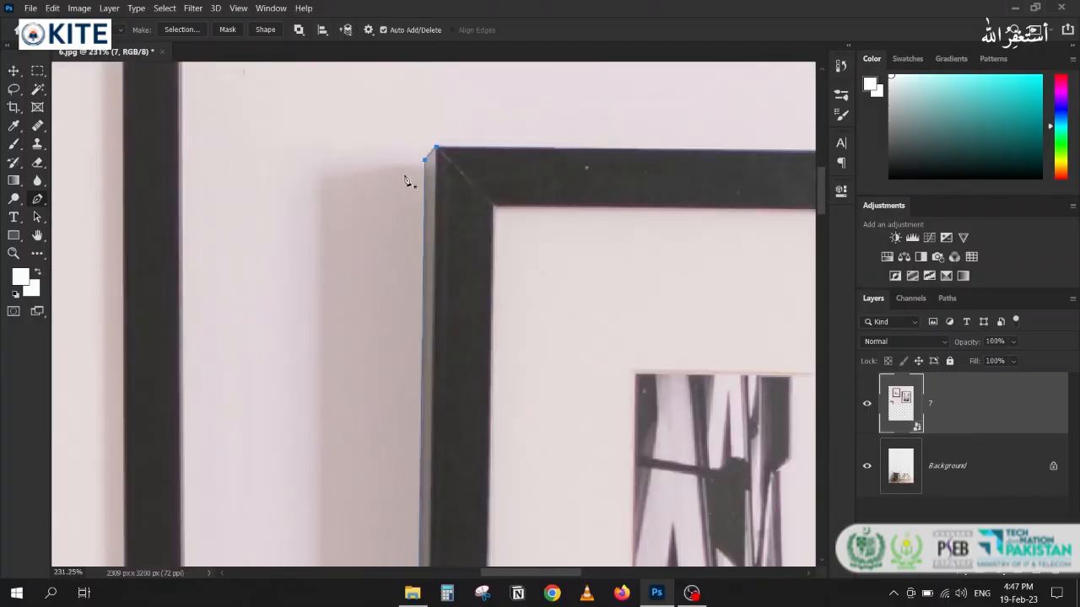
# - Convert the path to a new anti-aliased selection with a 0.2-pixel feather and mask layer 7 with it
pyautogui.rightClick(410, 183)
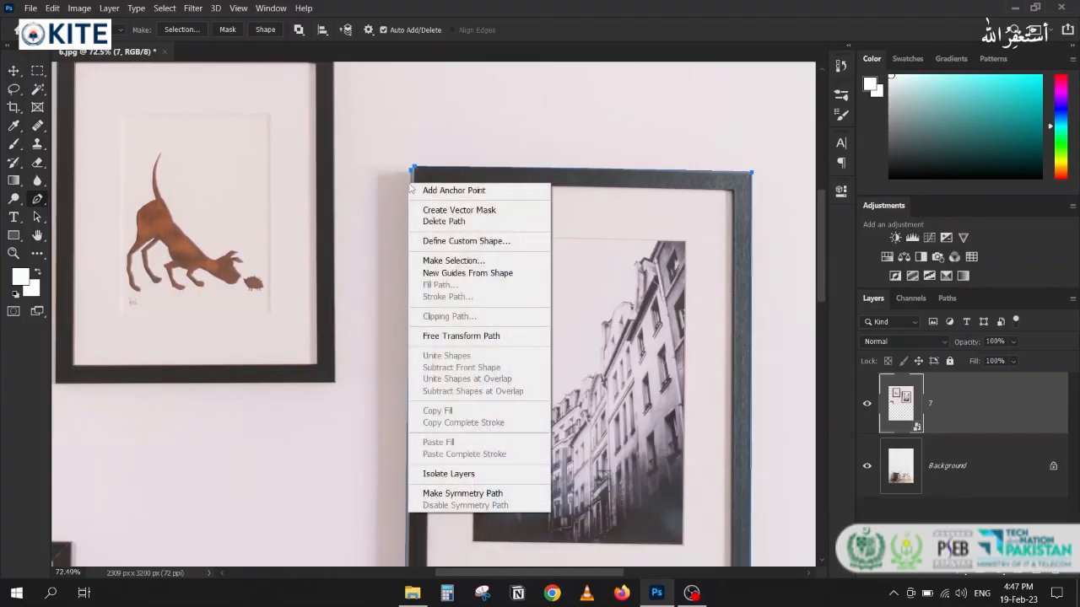
pyautogui.click(453, 261)
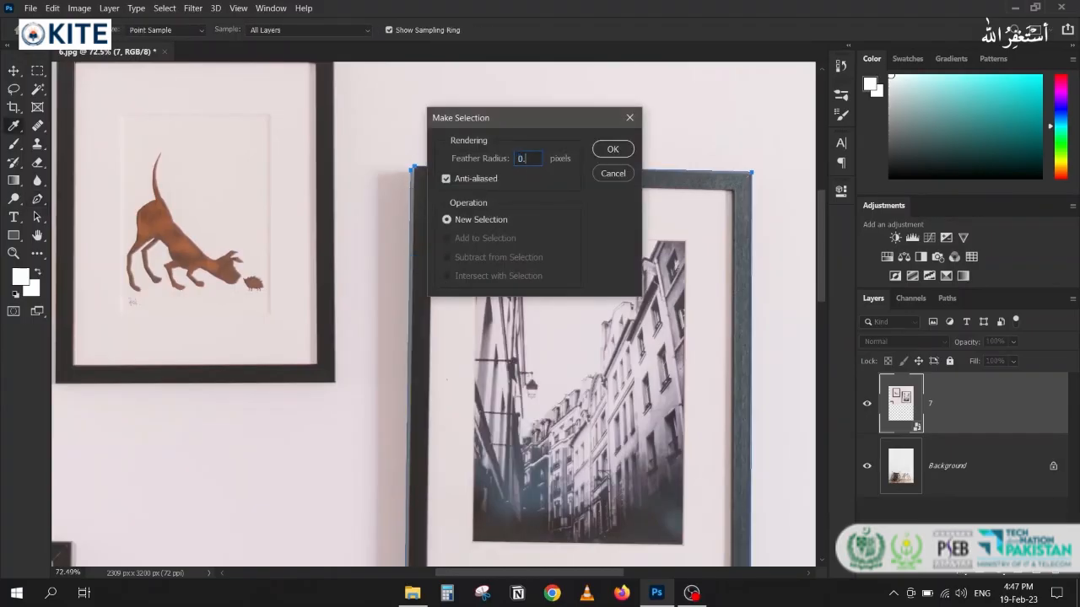
pyautogui.click(604, 149)
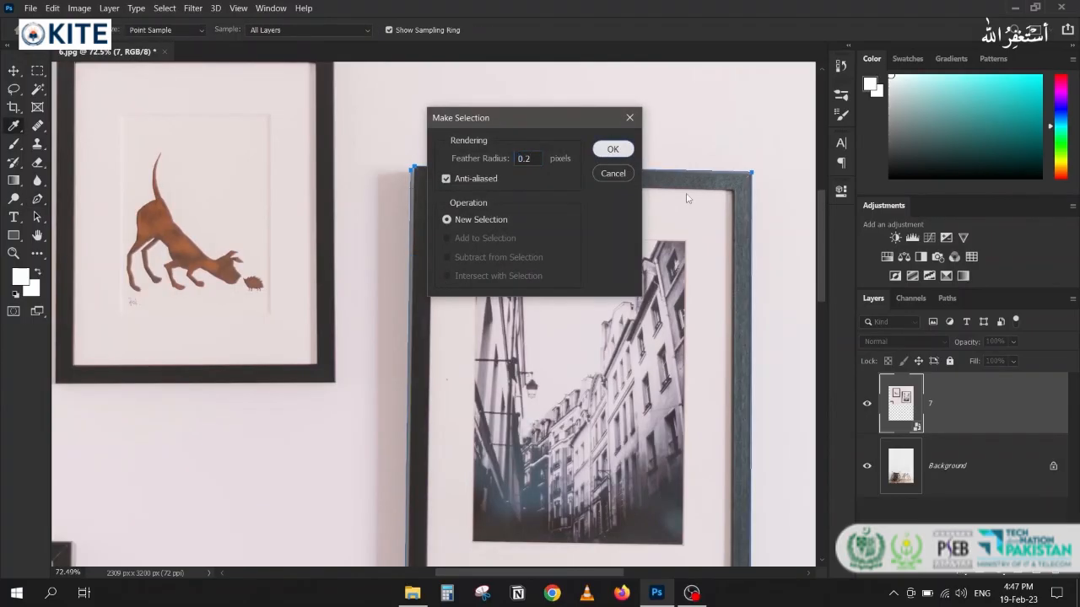
pyautogui.click(980, 574)
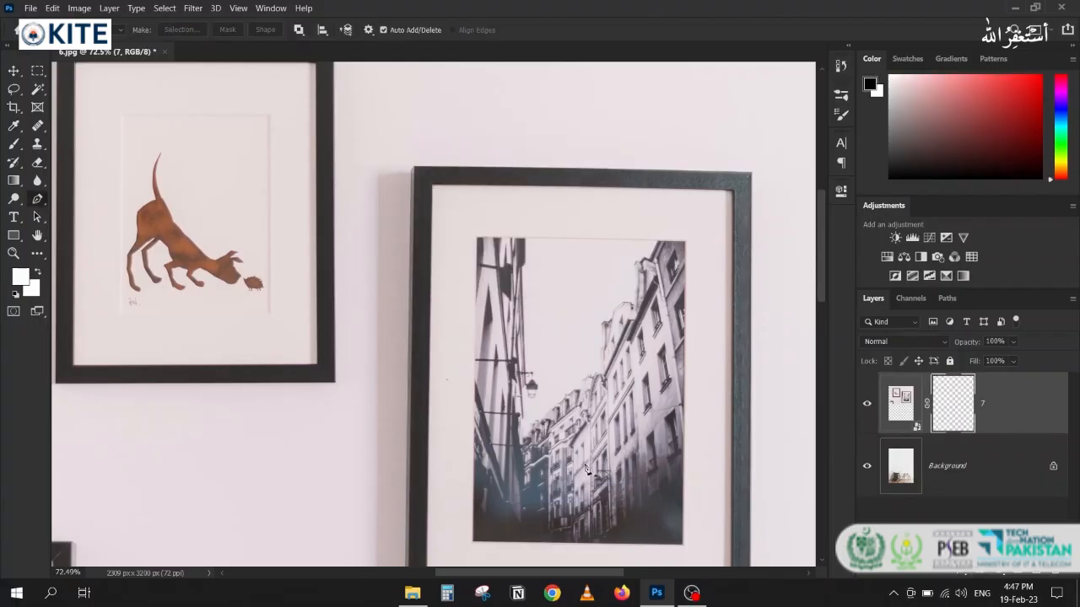
# - Move the masked picture frame up and to the left, just below the upper edge of the wall
pyautogui.scroll(-4, 303, 255)
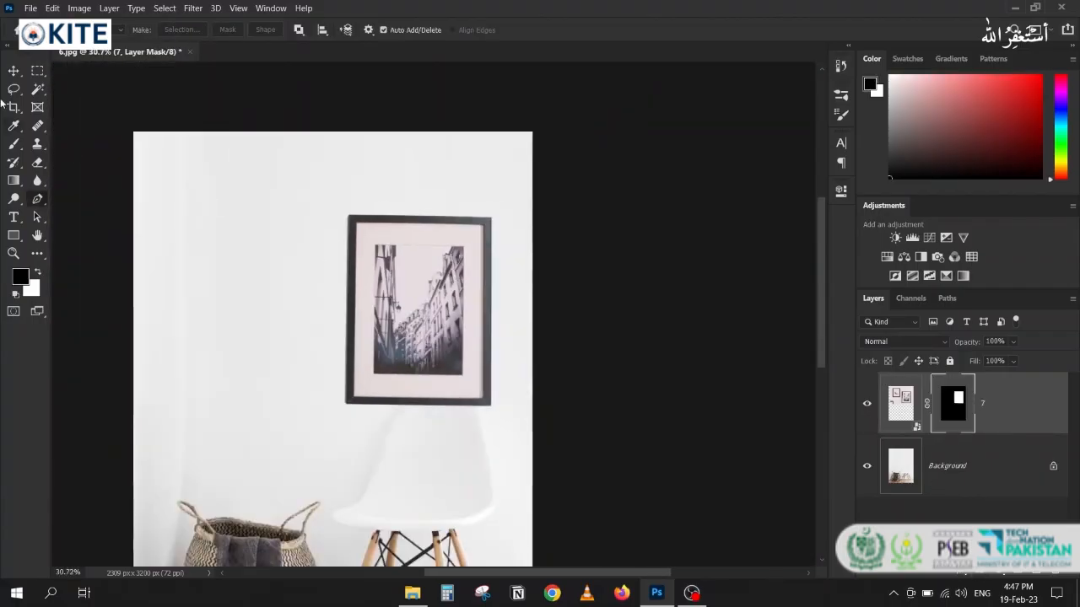
pyautogui.click(13, 71)
pyautogui.moveTo(433, 314); pyautogui.dragTo(308, 229)
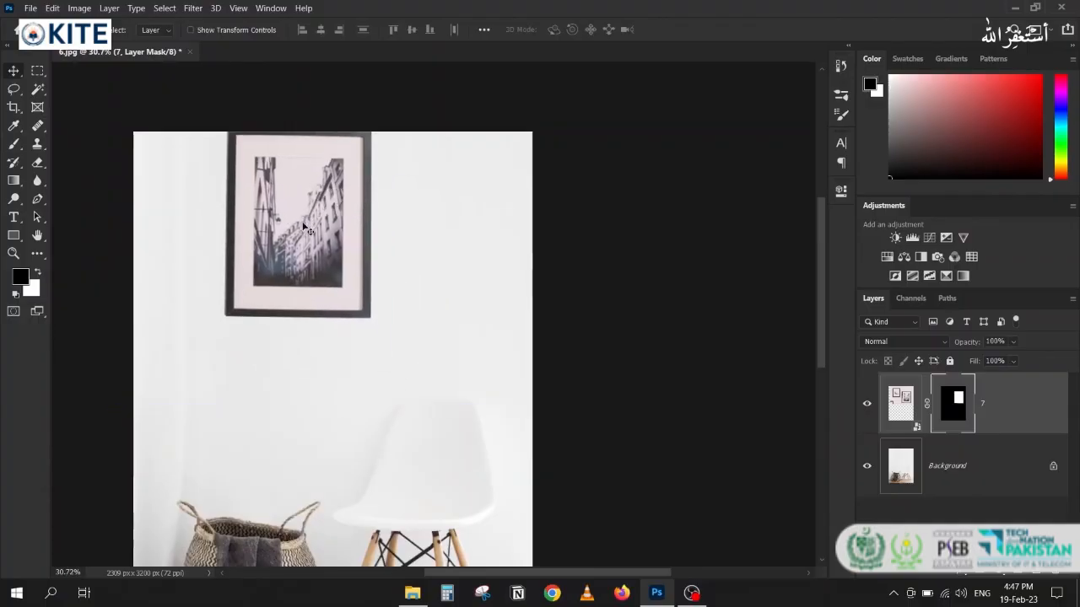
pyautogui.scroll(3, 290, 119)
pyautogui.moveTo(269, 196); pyautogui.dragTo(268, 211)
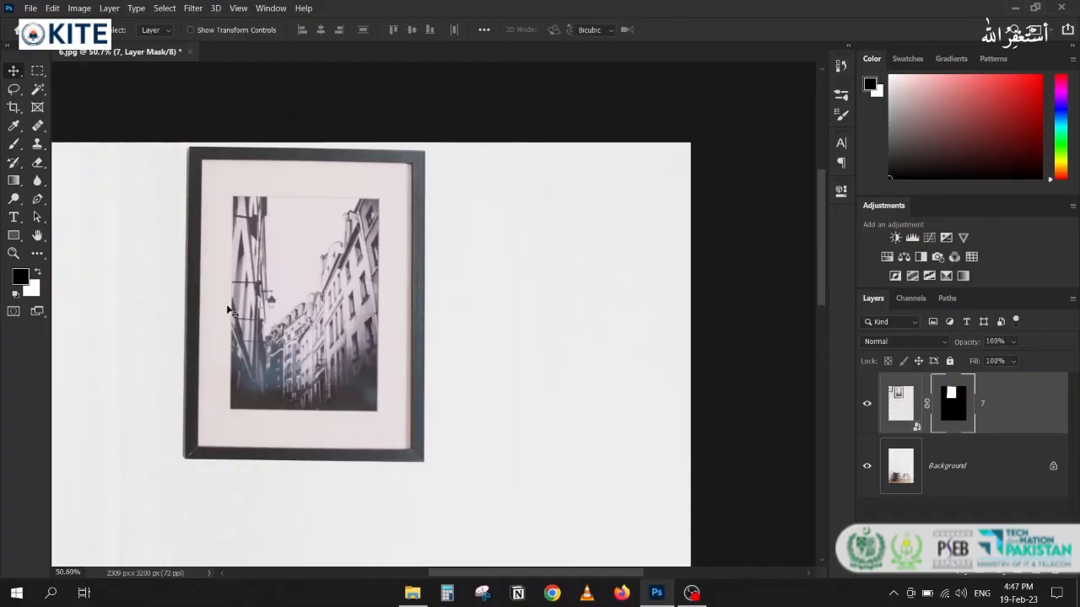
# - Straighten the frame by rotating it -1.01 degrees and shift it slightly down and to the right on the wall
pyautogui.hotkey('ctrl', 't')
pyautogui.moveTo(523, 497); pyautogui.dragTo(530, 502)
pyautogui.press('Return')
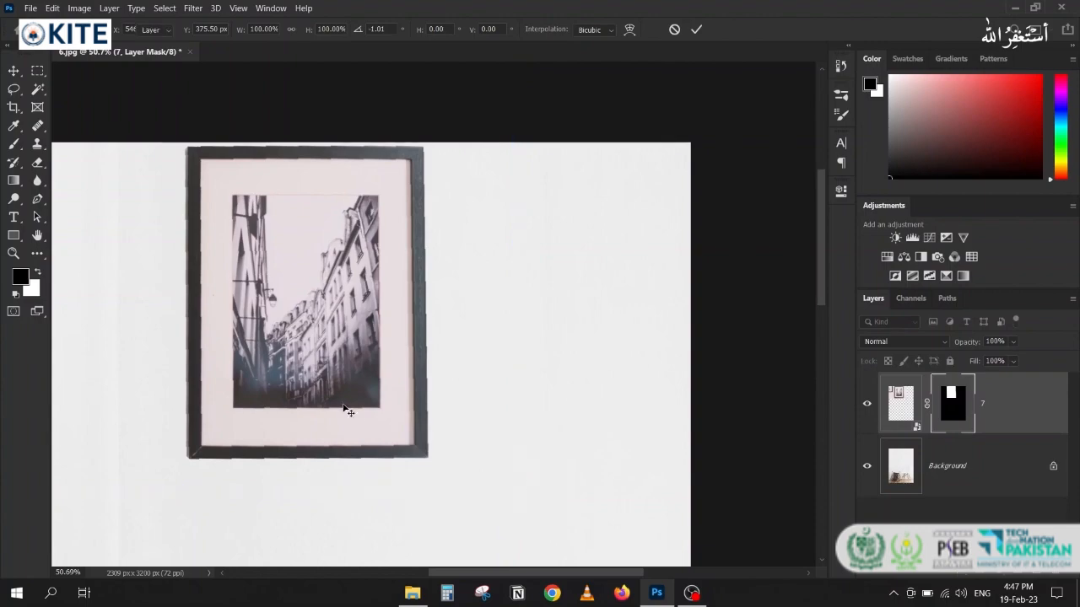
pyautogui.moveTo(251, 381); pyautogui.dragTo(330, 304)
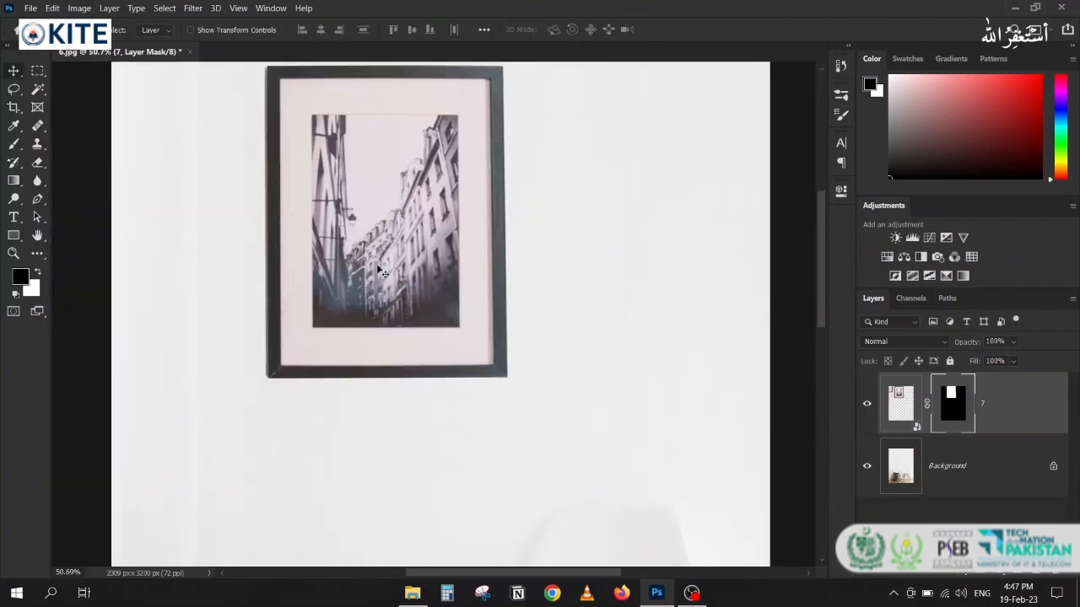
pyautogui.moveTo(381, 270); pyautogui.dragTo(377, 305)
pyautogui.scroll(-4, 253, 264)
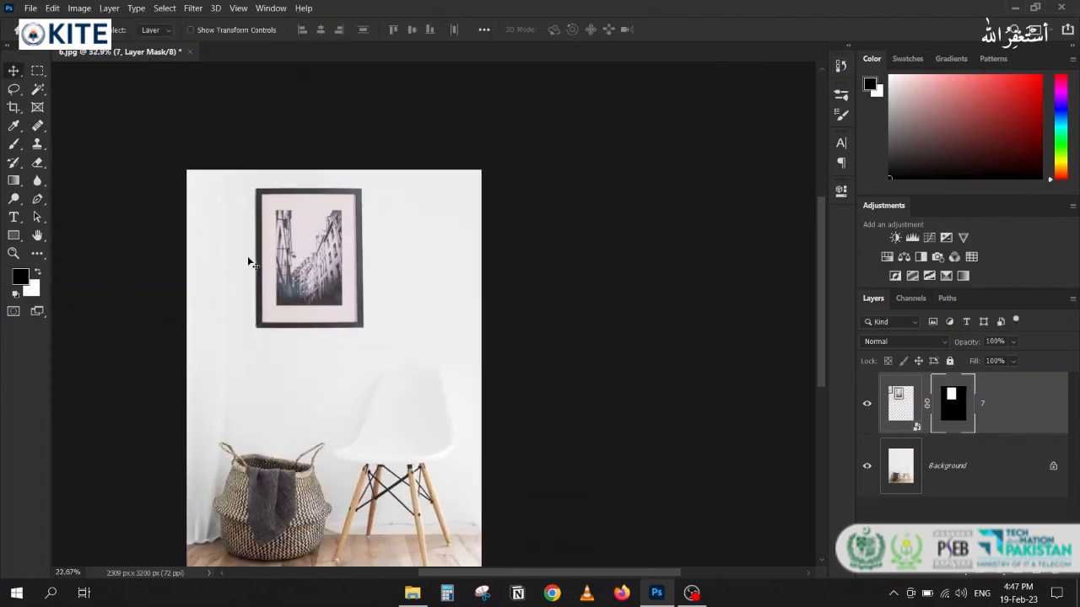
pyautogui.scroll(1, 284, 282)
pyautogui.moveTo(284, 281); pyautogui.dragTo(289, 282)
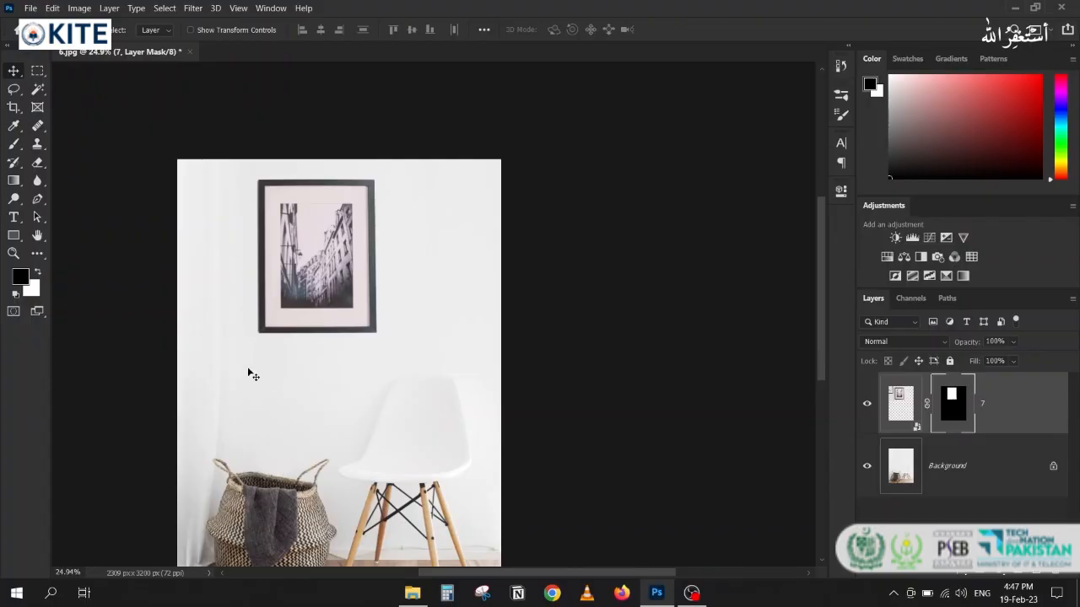
pyautogui.scroll(8, 248, 369)
pyautogui.scroll(-3, 248, 369)
pyautogui.moveTo(240, 356); pyautogui.dragTo(253, 275)
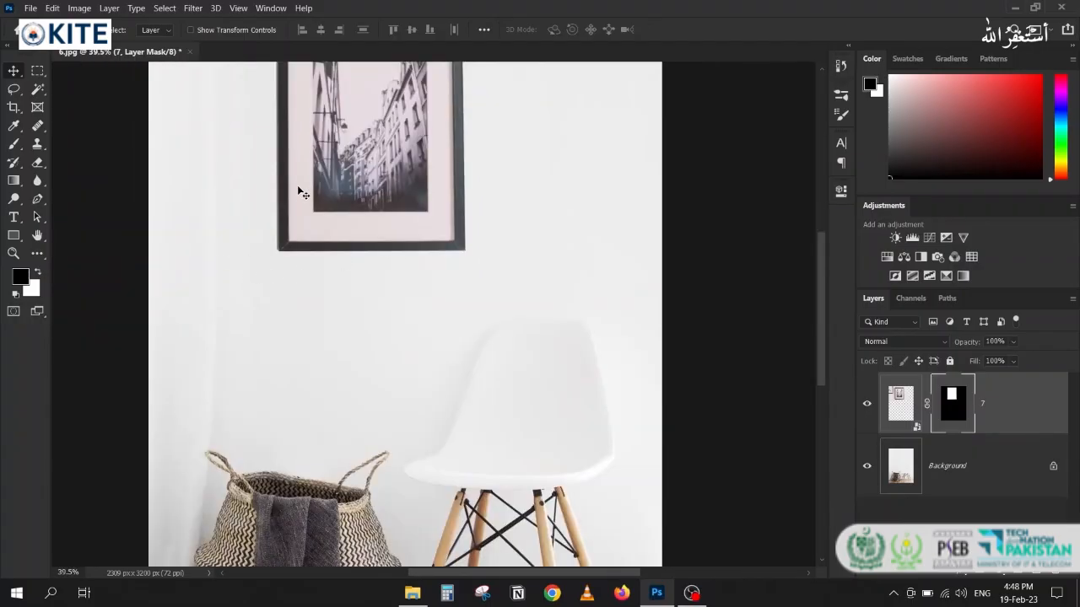
pyautogui.scroll(-3, 236, 242)
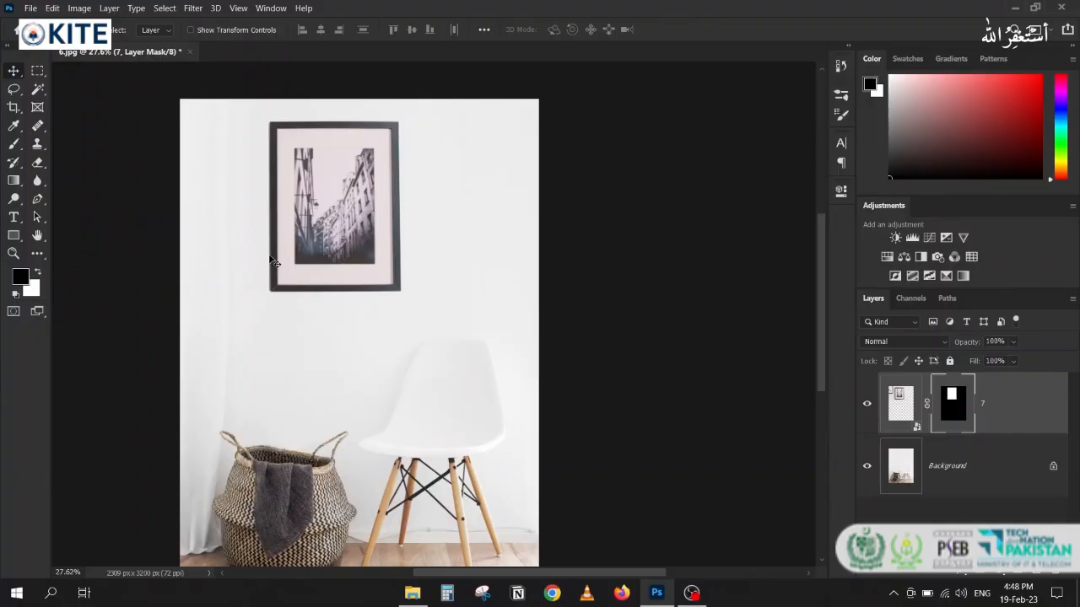
pyautogui.scroll(-2, 326, 321)
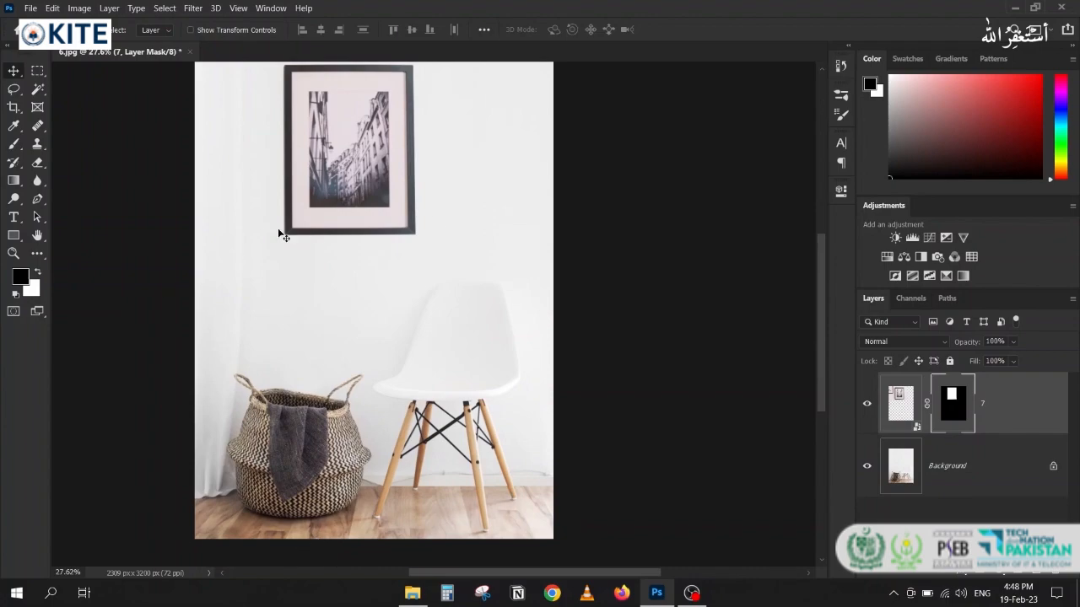
pyautogui.scroll(2, 355, 188)
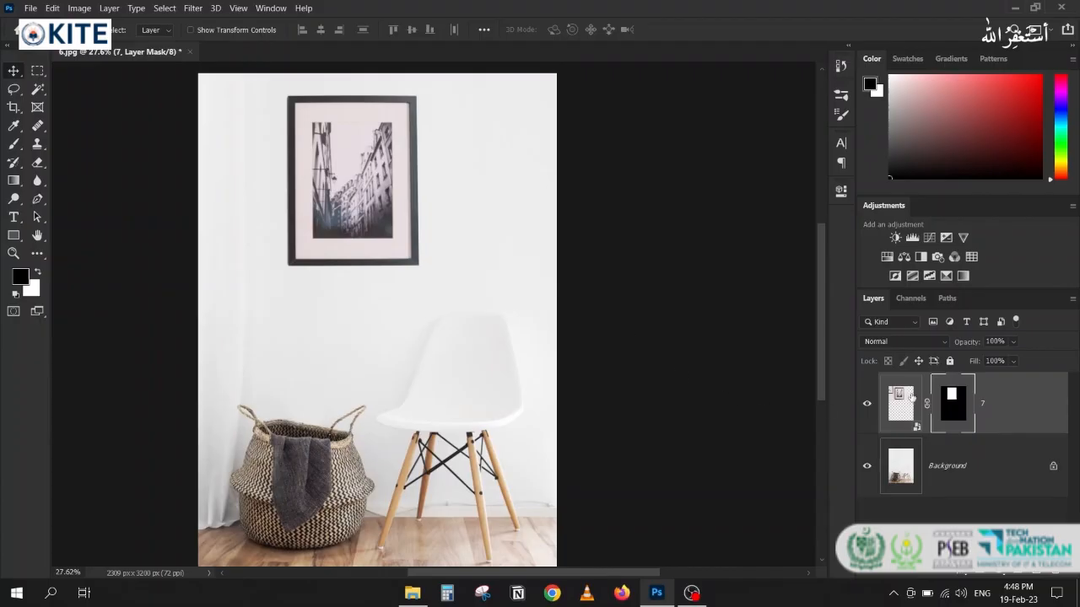
pyautogui.click(1013, 404)
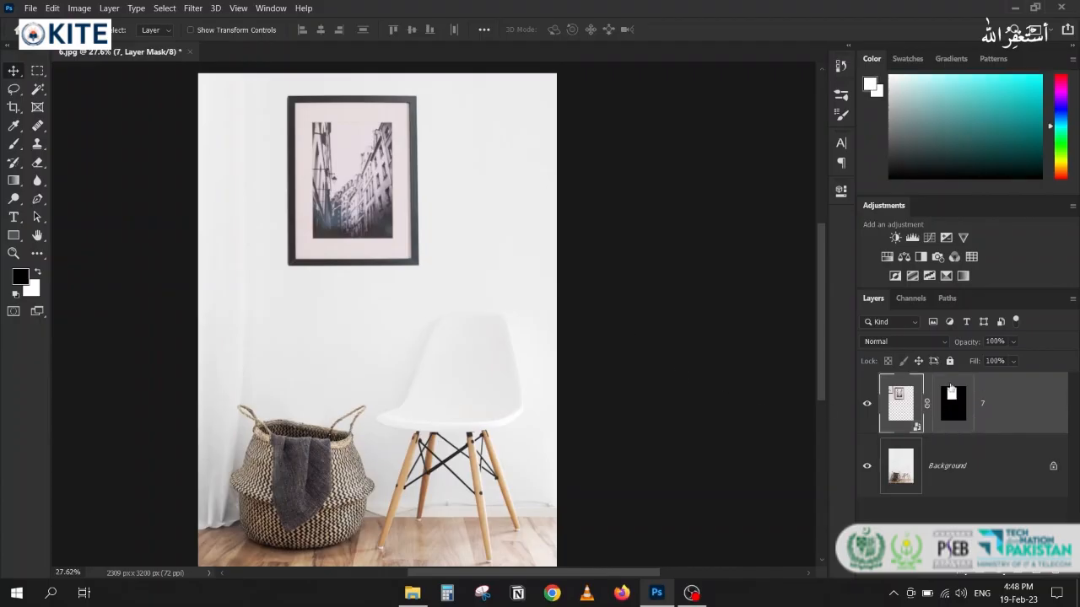
pyautogui.press('h')
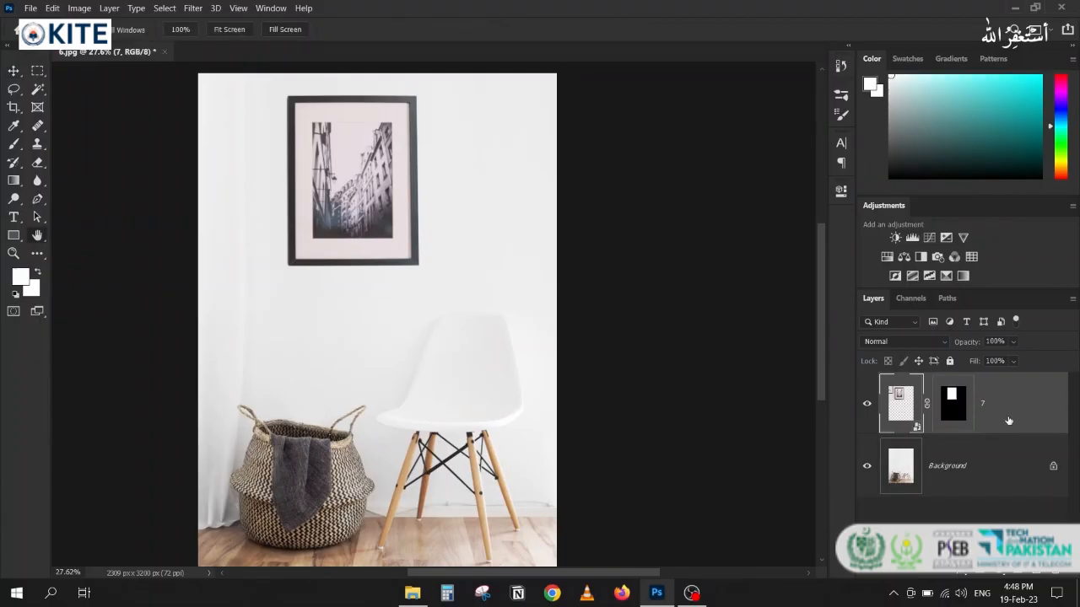
pyautogui.doubleClick(1012, 408)
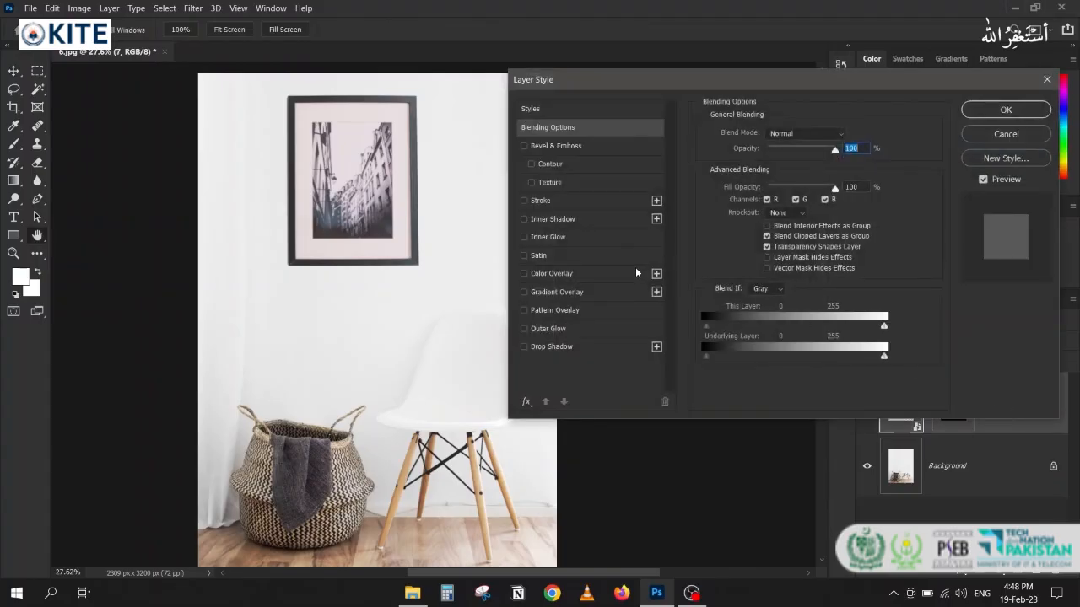
pyautogui.click(546, 347)
pyautogui.click(1004, 110)
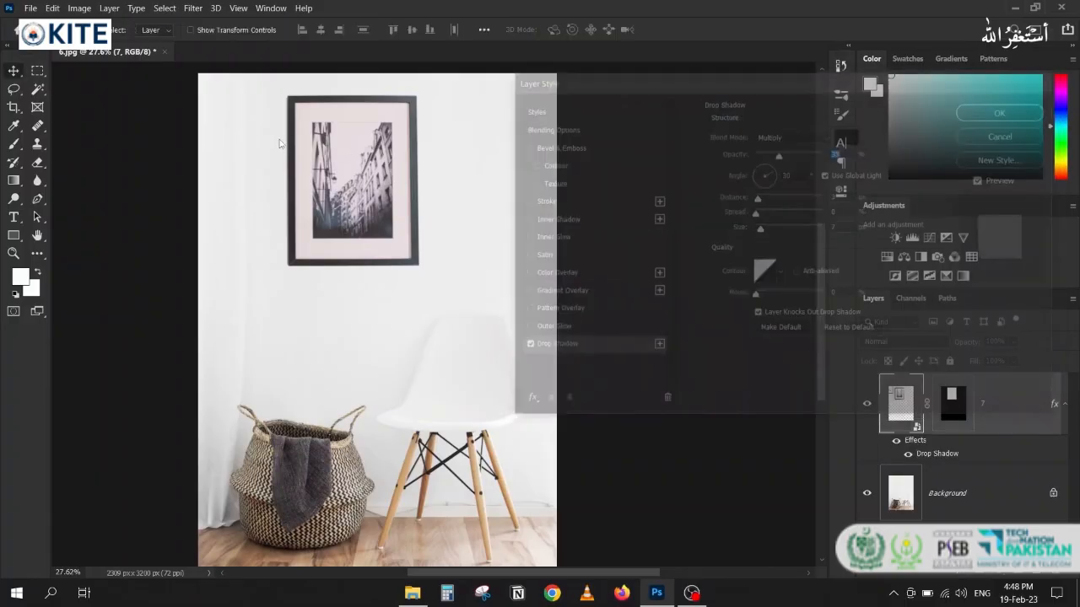
# - Add a Drop Shadow to layer 7 and raise its opacity to 100%
pyautogui.scroll(8, 277, 145)
pyautogui.scroll(1, 269, 196)
pyautogui.scroll(-1, 269, 195)
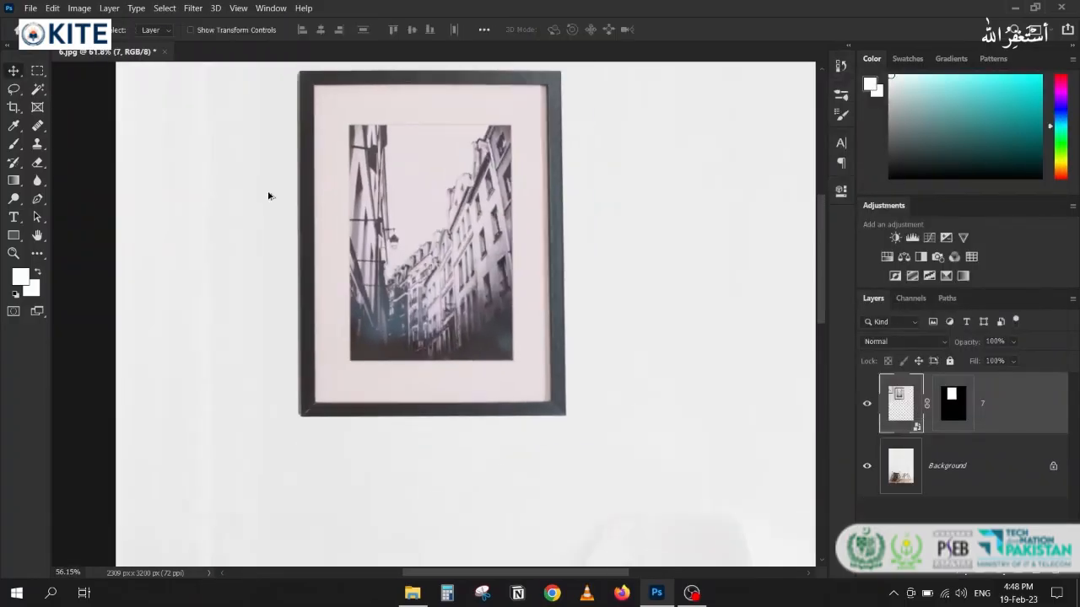
pyautogui.scroll(-5, 268, 195)
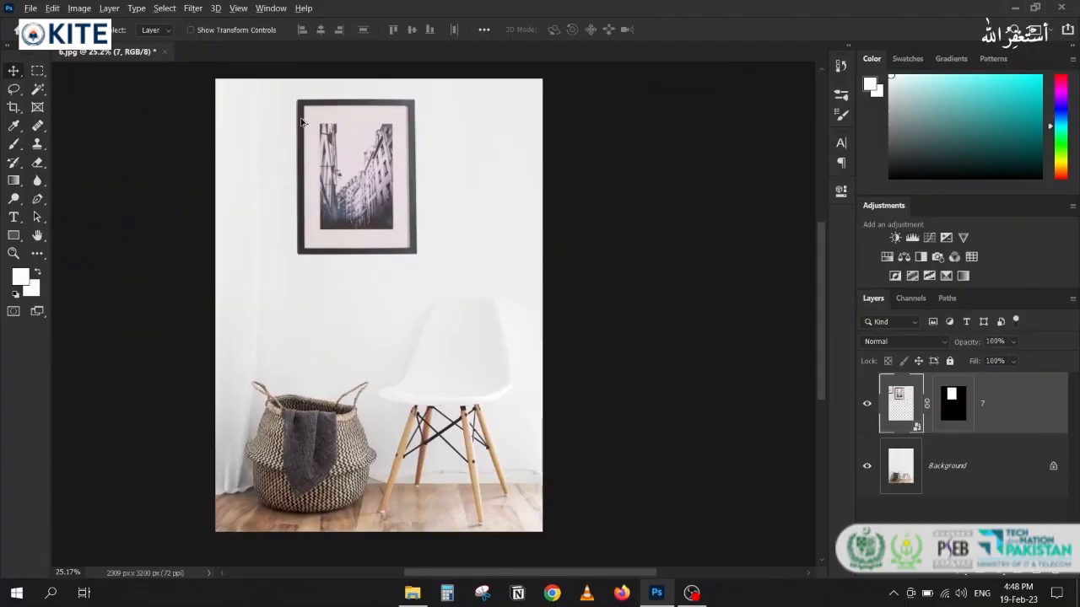
pyautogui.scroll(7, 301, 120)
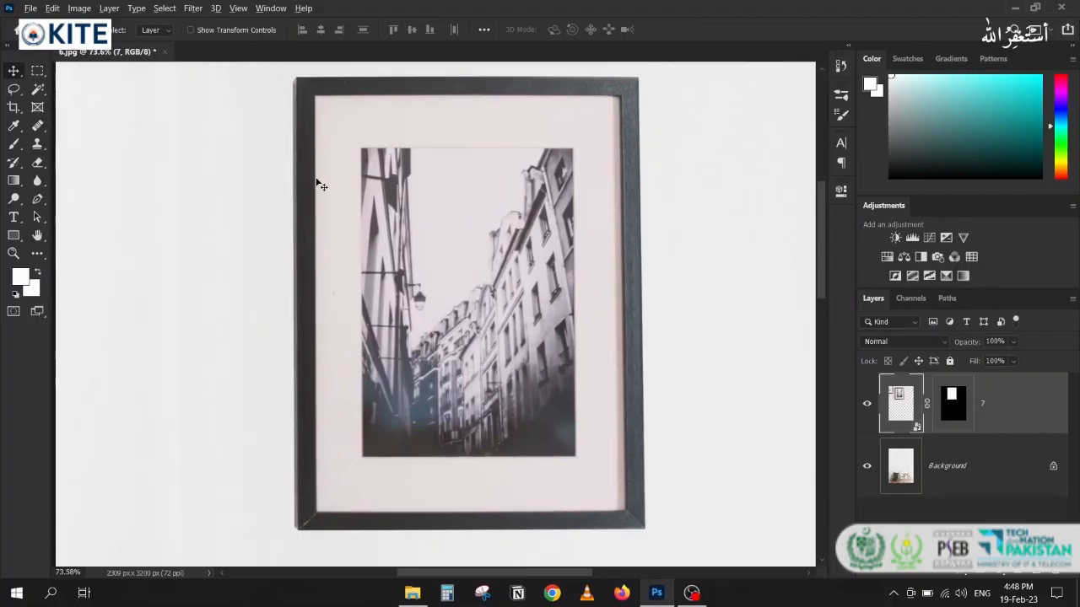
pyautogui.scroll(-1, 316, 181)
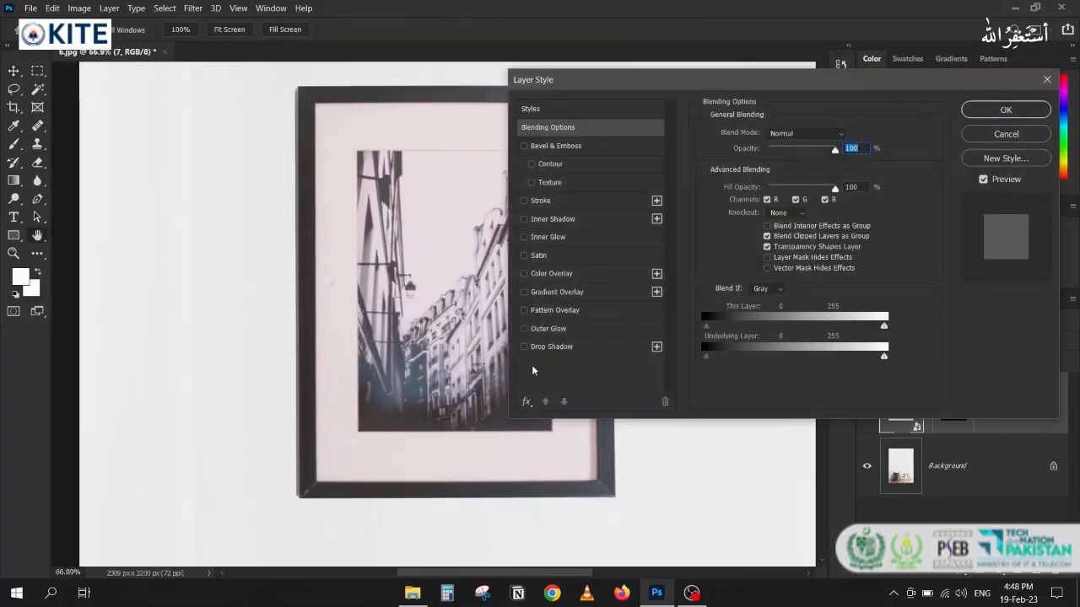
pyautogui.click(553, 353)
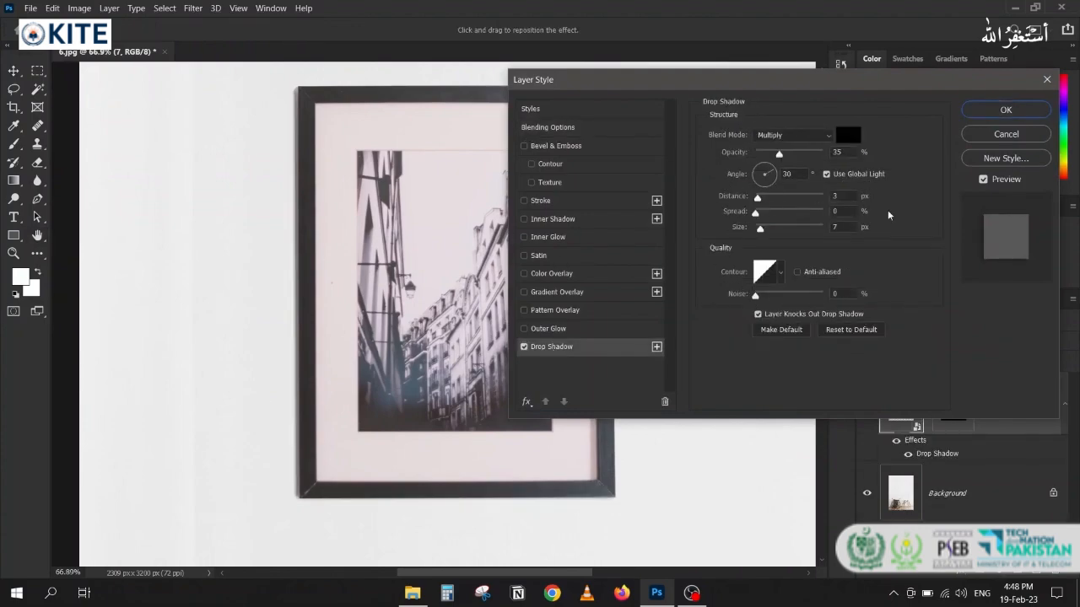
pyautogui.moveTo(780, 154); pyautogui.dragTo(857, 149)
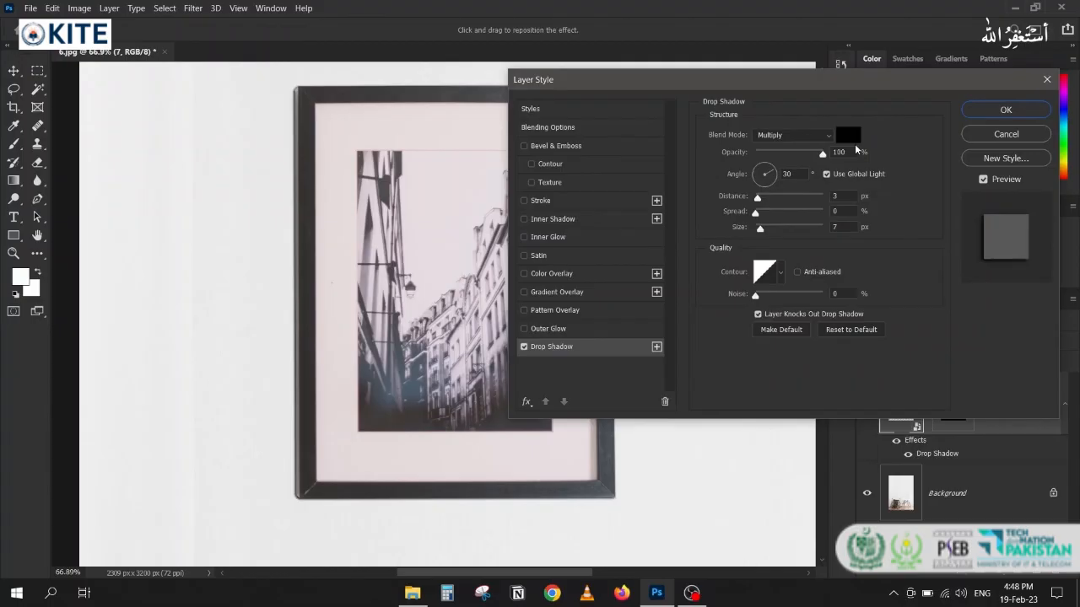
# - Set the drop shadow's distance to 9 px and its size to 14 px
pyautogui.click(845, 195)
pyautogui.press('Up')
pyautogui.press('Up')
pyautogui.press('Up')
pyautogui.press('Up')
pyautogui.press('Up')
pyautogui.press('Up')
pyautogui.press('Up')
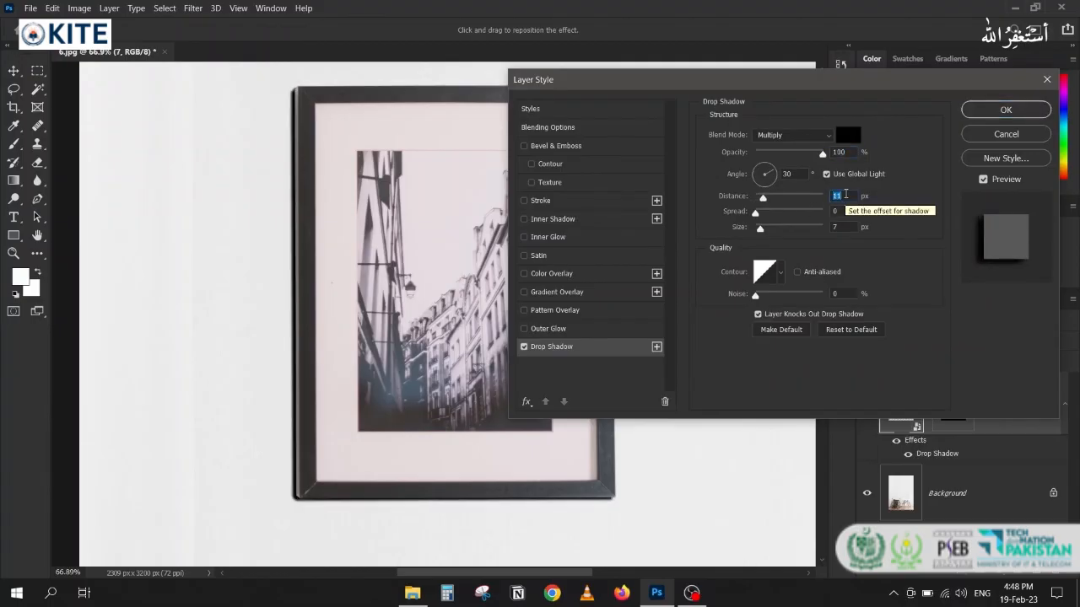
pyautogui.press('Down')
pyautogui.press('Down')
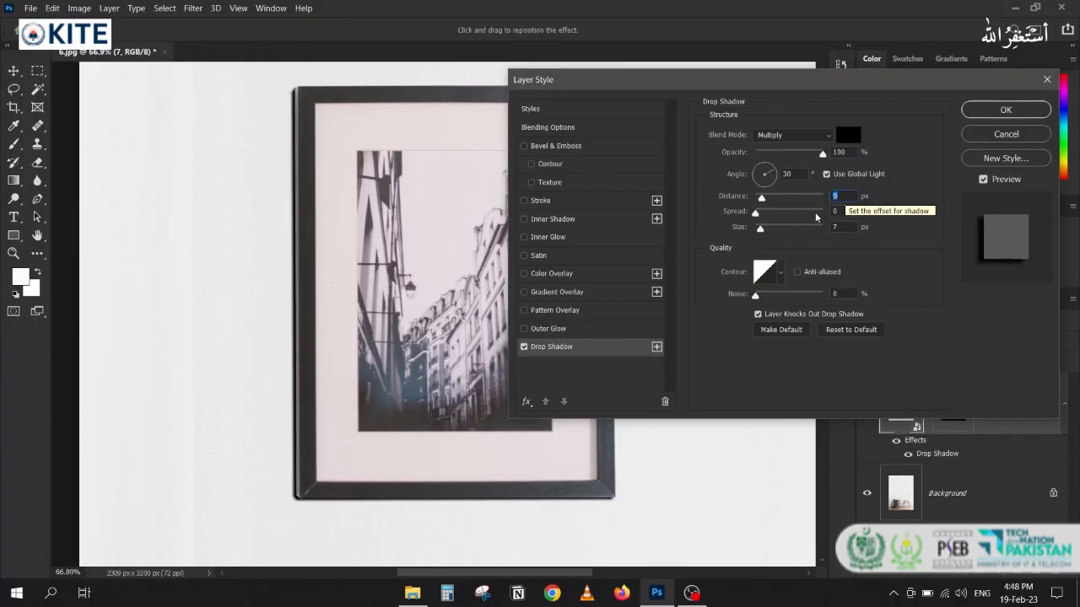
pyautogui.click(851, 226)
pyautogui.press('Up')
pyautogui.press('Up')
pyautogui.press('Up')
pyautogui.press('Up')
pyautogui.press('Up')
pyautogui.press('Up')
pyautogui.press('Up')
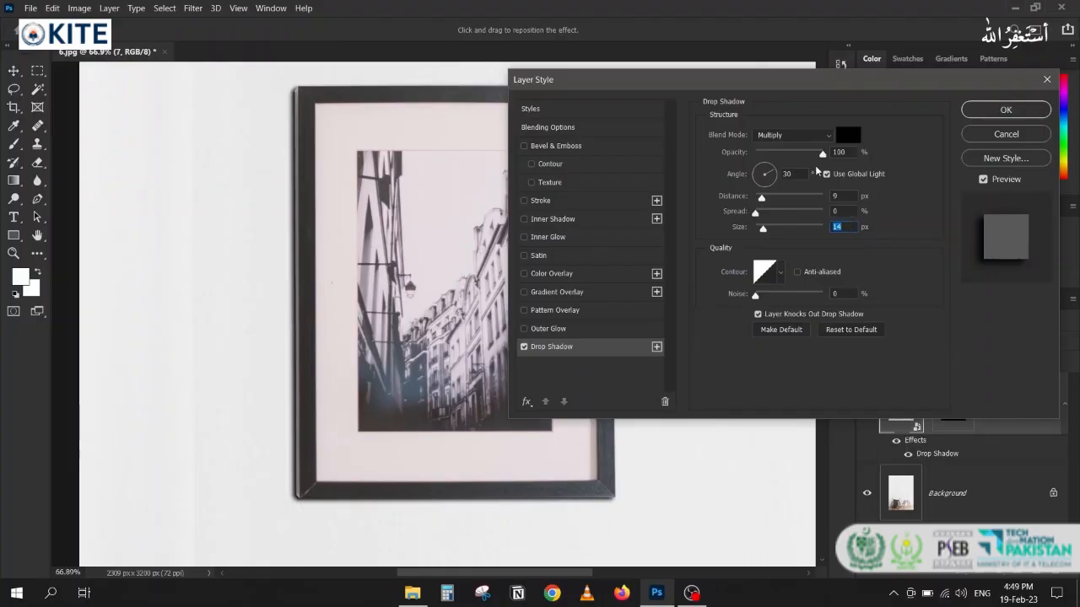
# - Increase the drop shadow's distance to 12 px and reduce its opacity to 70%
pyautogui.click(845, 194)
pyautogui.press('Up')
pyautogui.press('Up')
pyautogui.press('Up')
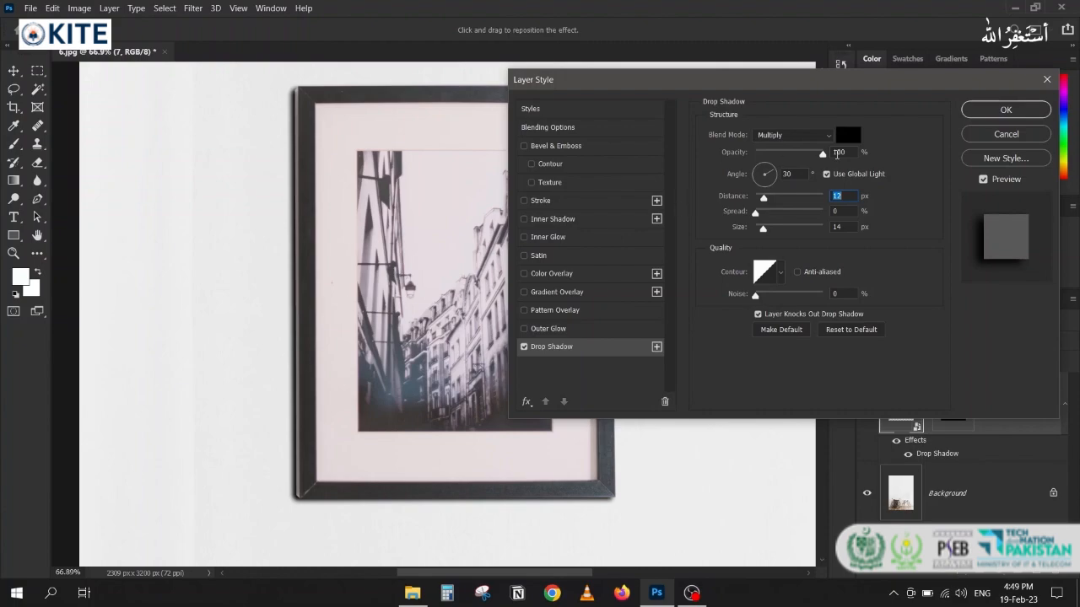
pyautogui.moveTo(818, 157); pyautogui.dragTo(802, 157)
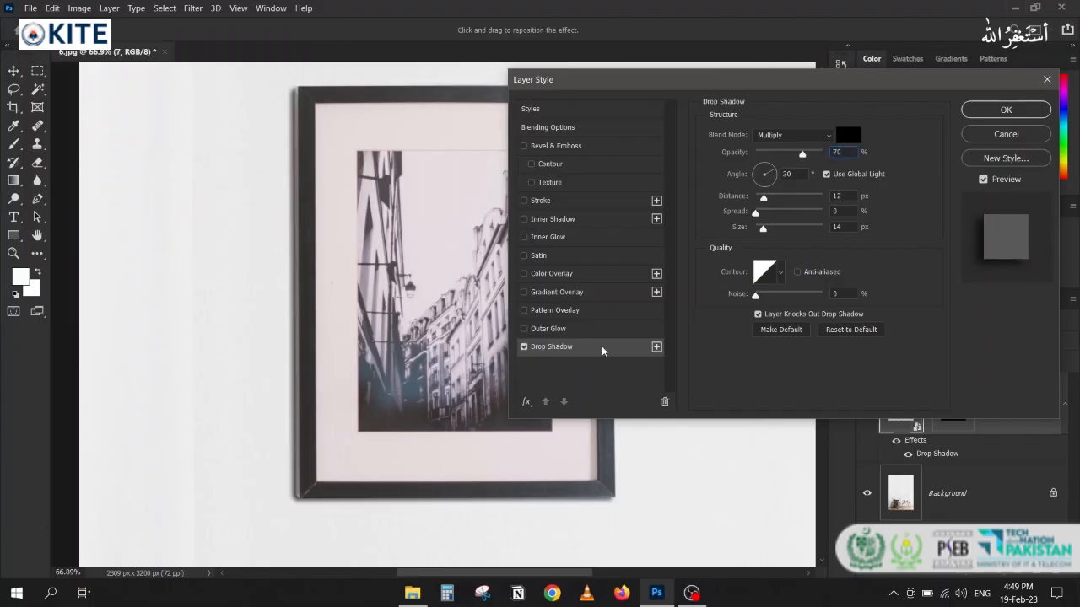
# - Add a second drop shadow with a 31 px distance, 32 px size and 45% opacity
pyautogui.click(656, 349)
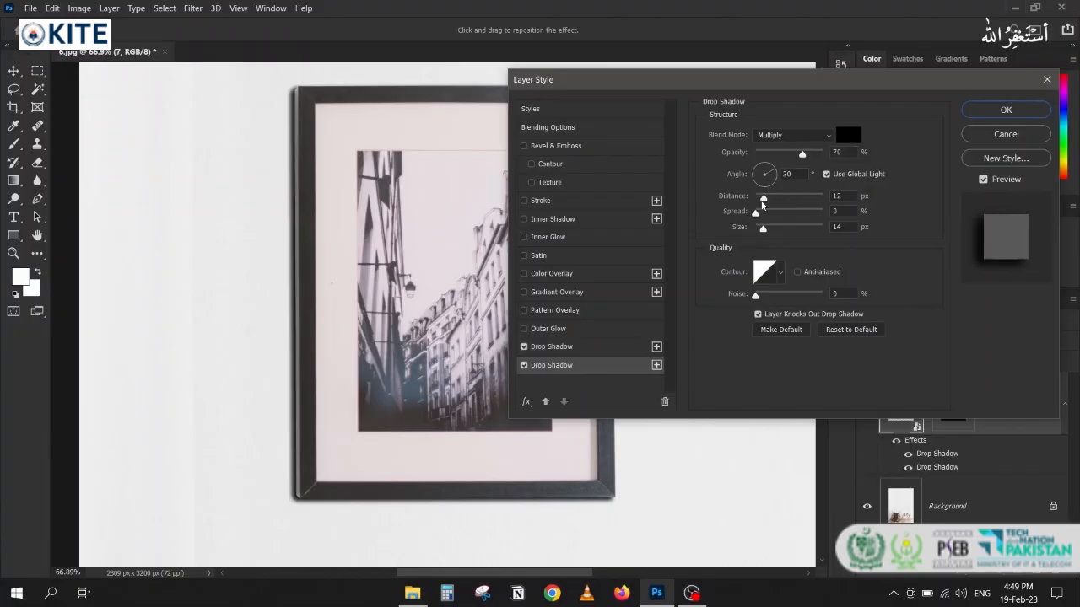
pyautogui.moveTo(763, 201); pyautogui.dragTo(768, 230)
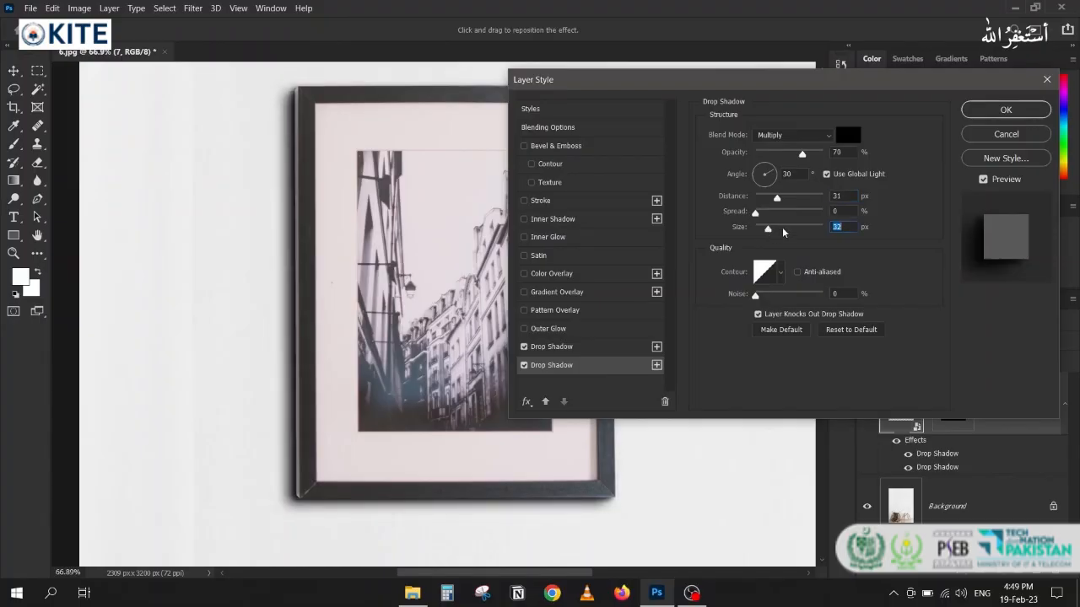
pyautogui.moveTo(799, 158); pyautogui.dragTo(785, 158)
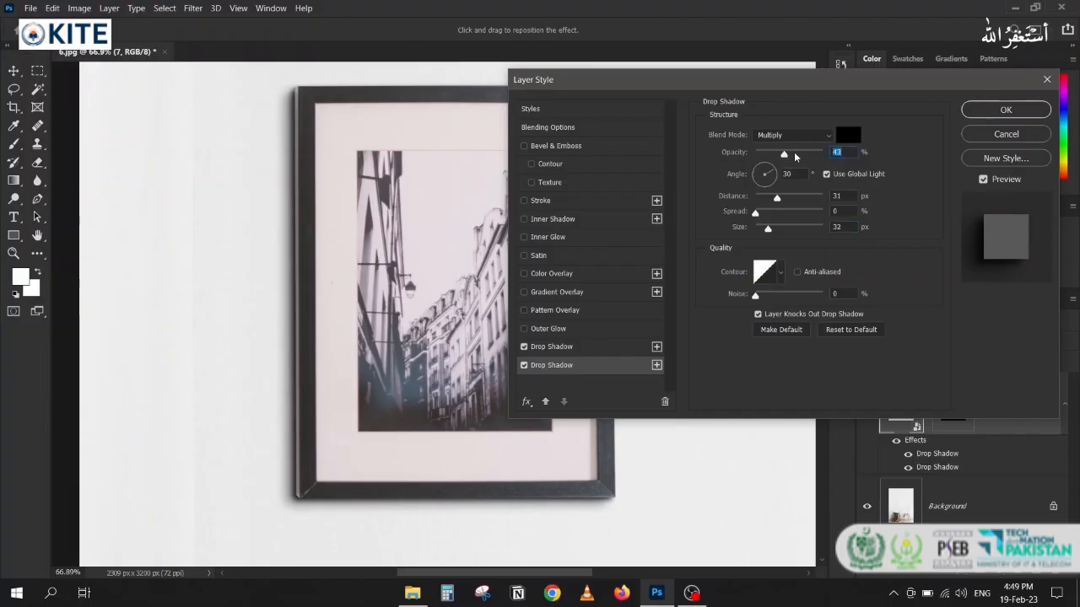
pyautogui.write('45')
# - Add a third drop shadow with a 71 px distance, 49 px size and 27% opacity
pyautogui.click(656, 366)
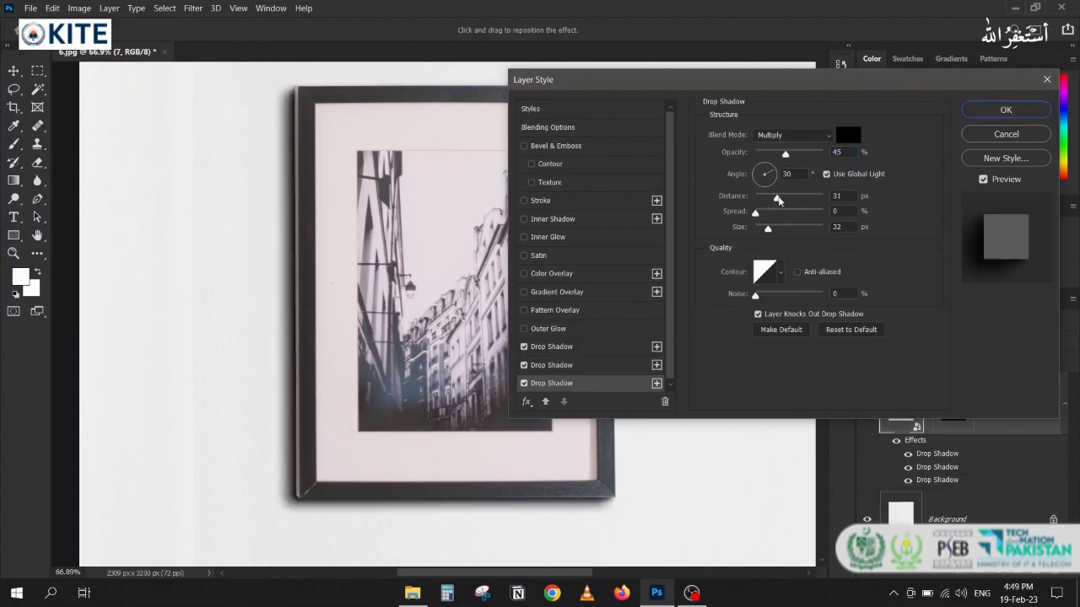
pyautogui.moveTo(778, 199); pyautogui.dragTo(773, 231)
pyautogui.moveTo(784, 155); pyautogui.dragTo(777, 155)
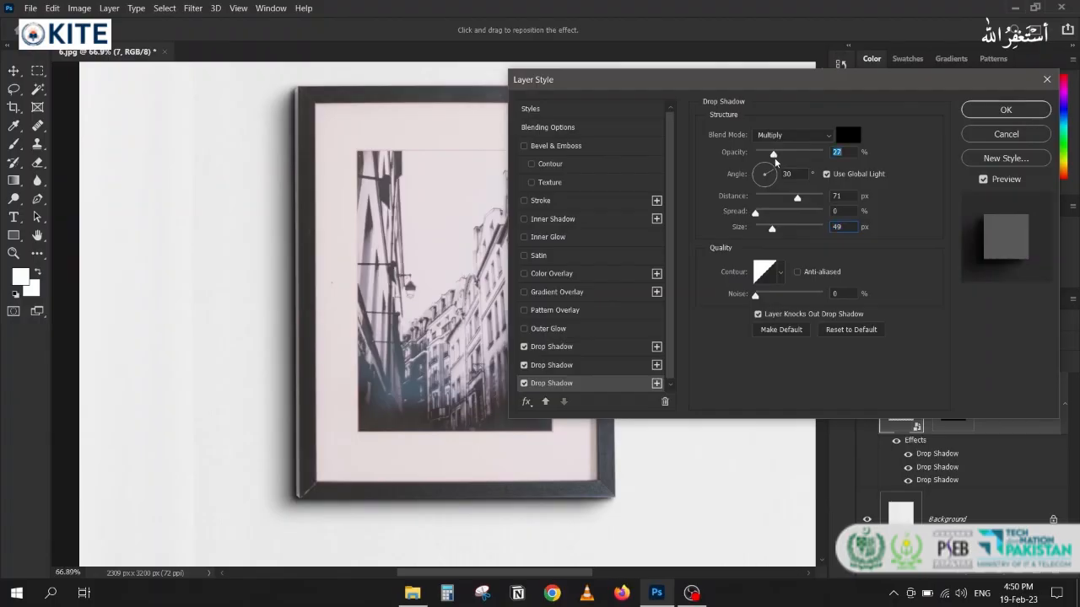
# - Lower the opacity of all three drop shadows, setting the second one to 32%, and apply the layer style
pyautogui.click(557, 349)
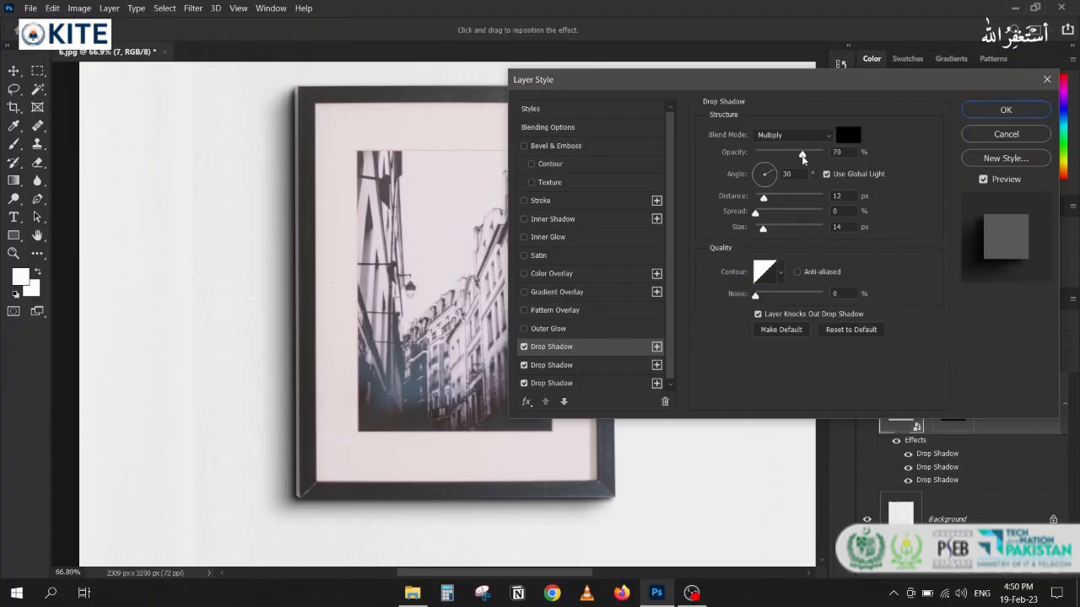
pyautogui.moveTo(802, 155); pyautogui.dragTo(777, 156)
pyautogui.click(581, 367)
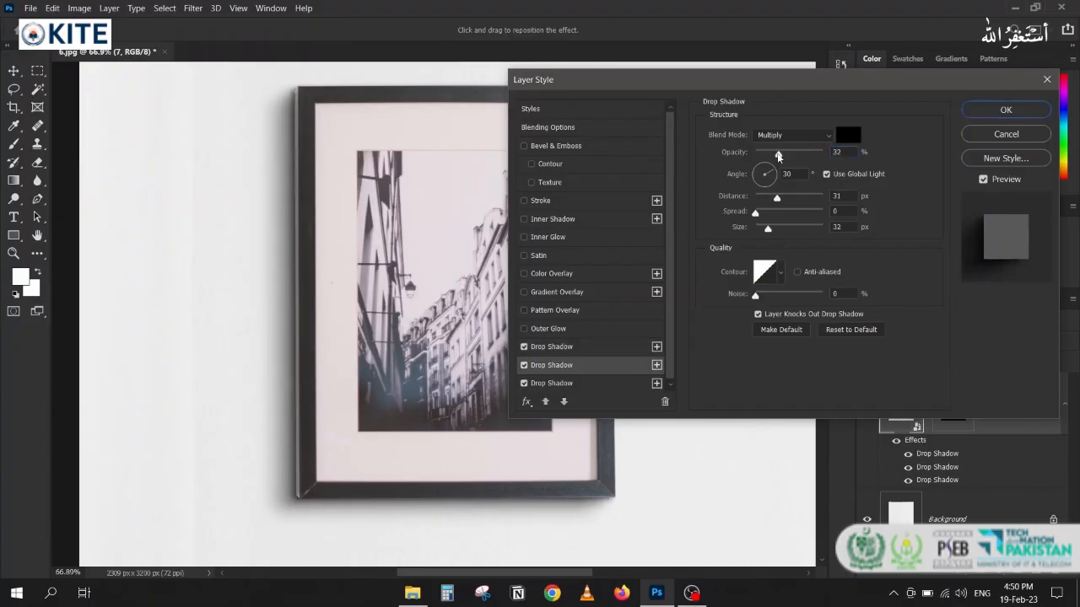
pyautogui.click(582, 385)
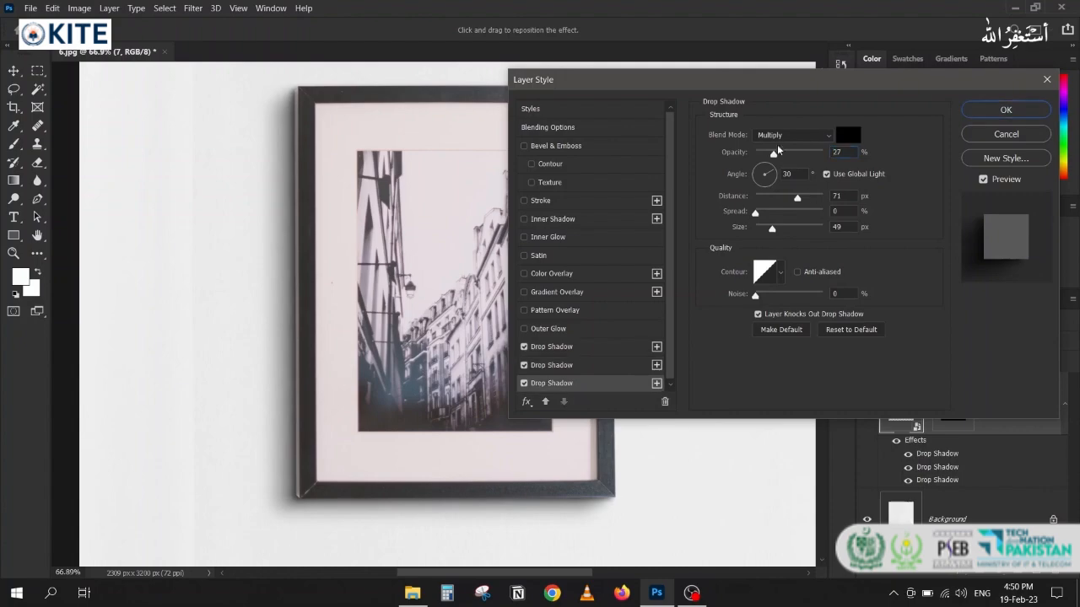
pyautogui.moveTo(773, 156); pyautogui.dragTo(771, 157)
pyautogui.click(1004, 111)
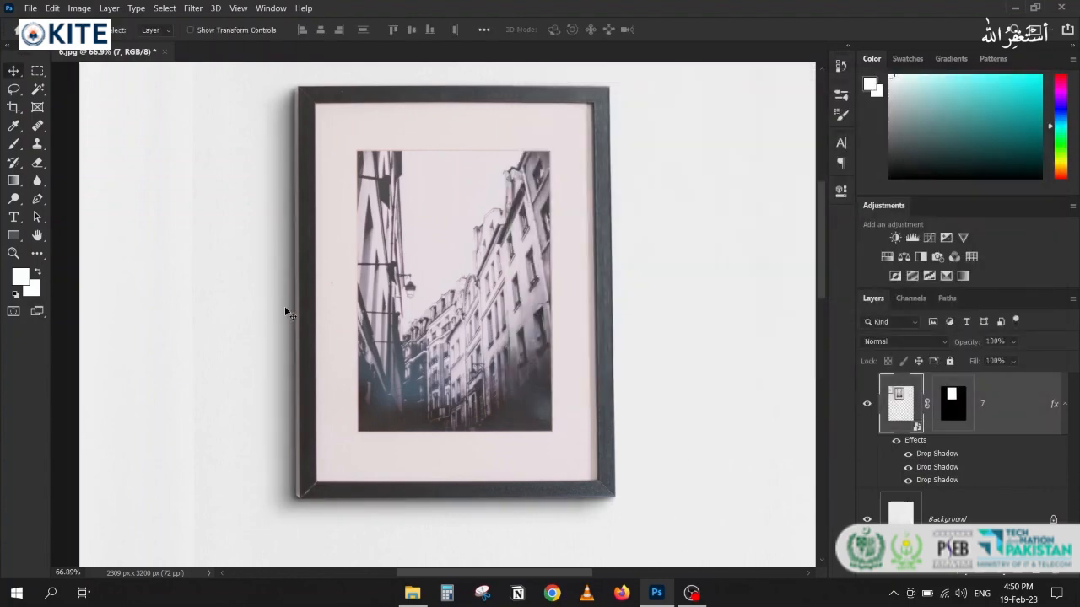
# - Examine the frame's layered shadow and side edge up close at its corners and against the whole wall
pyautogui.scroll(-5, 285, 308)
pyautogui.scroll(6, 317, 229)
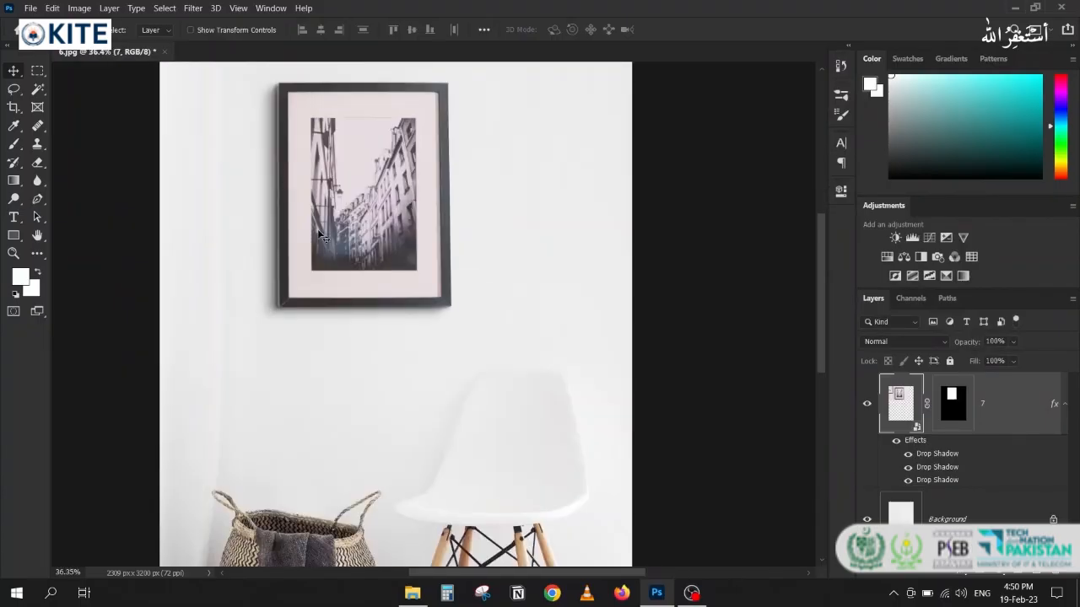
pyautogui.scroll(-3, 318, 229)
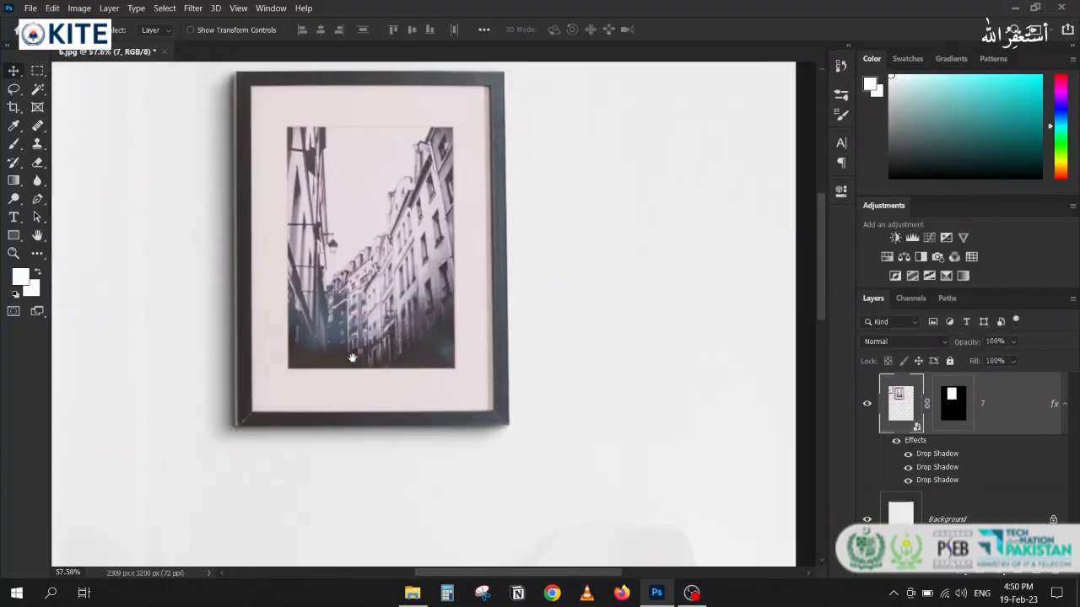
pyautogui.scroll(2, 331, 204)
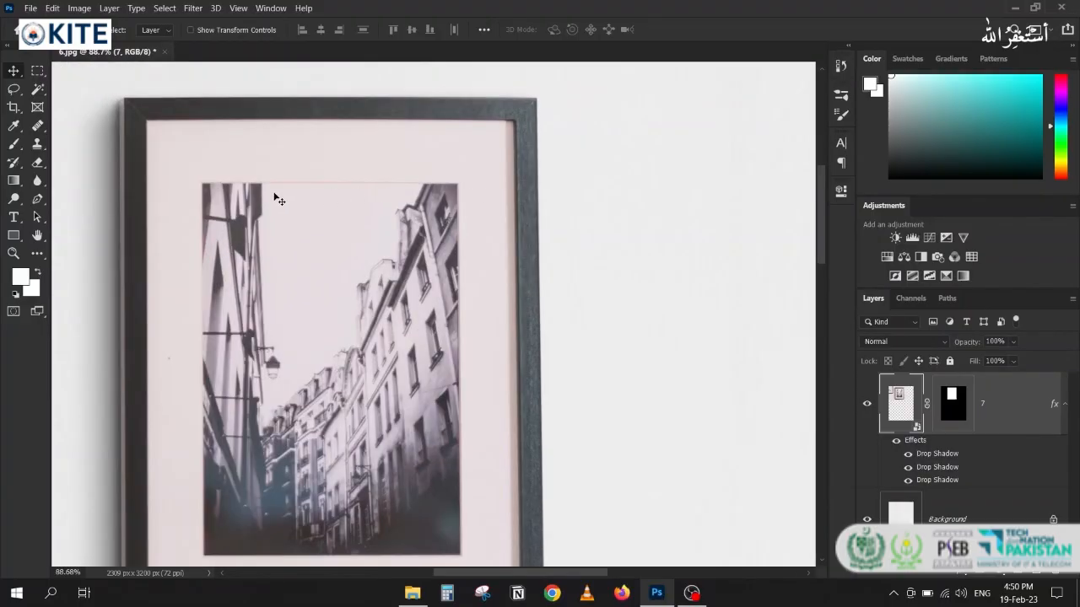
pyautogui.moveTo(173, 190); pyautogui.dragTo(454, 190)
pyautogui.scroll(4, 413, 140)
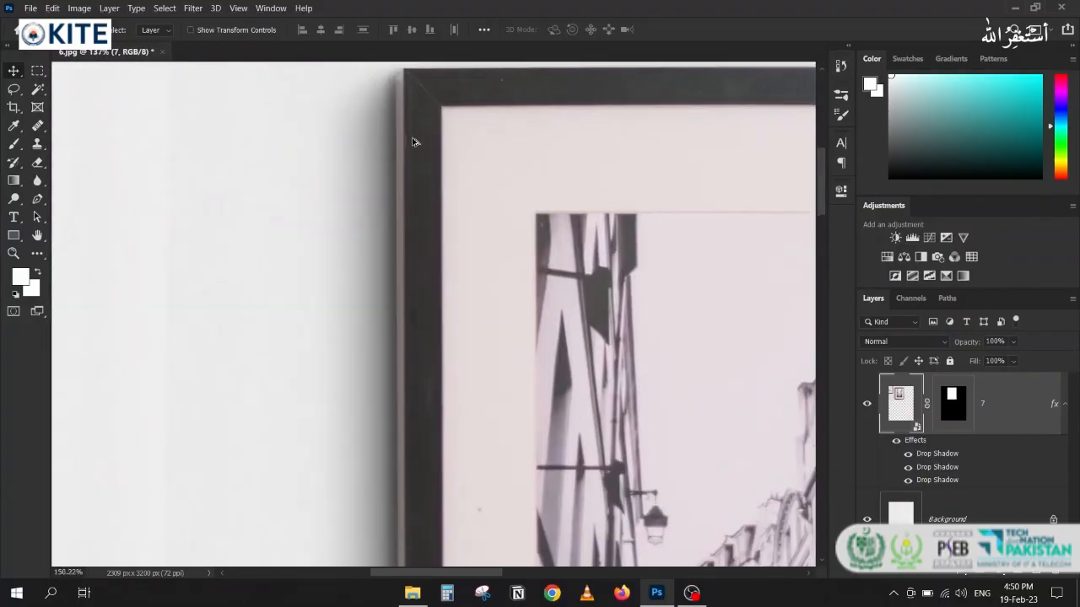
pyautogui.scroll(3, 388, 174)
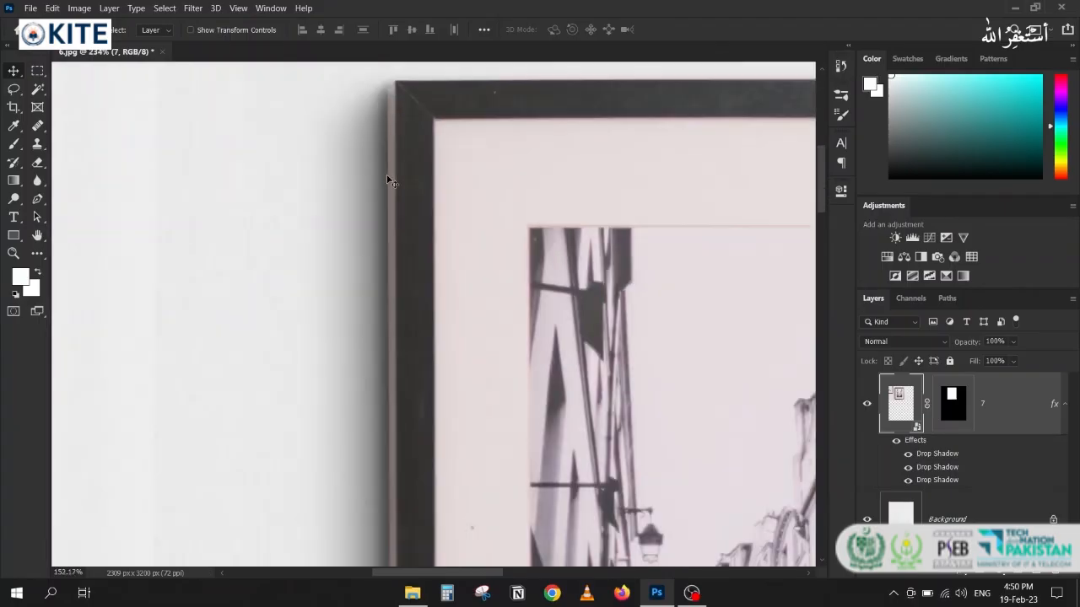
pyautogui.scroll(2, 390, 197)
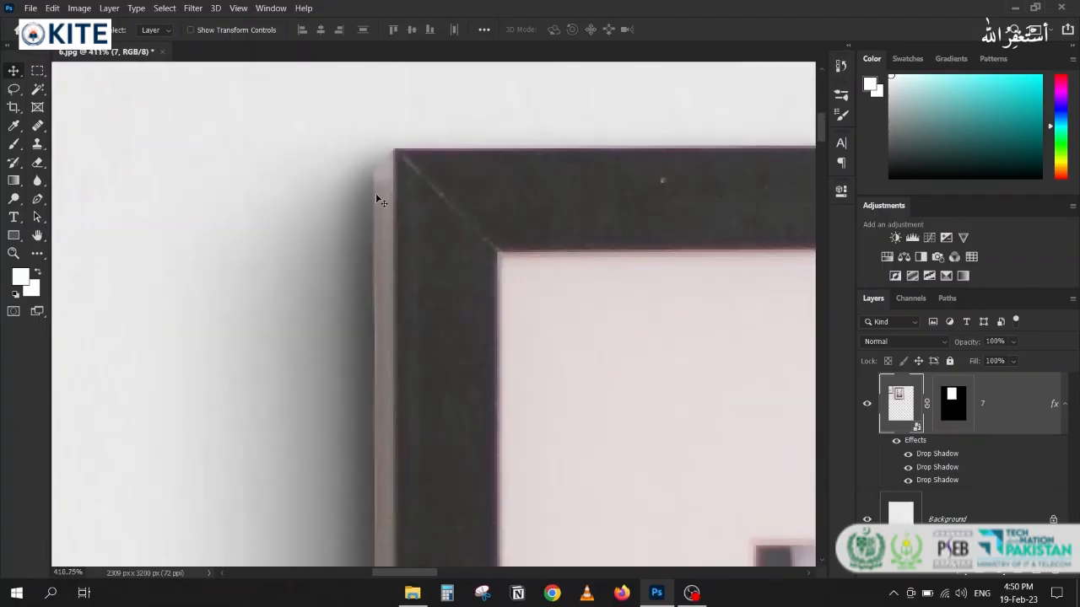
pyautogui.scroll(-8, 374, 258)
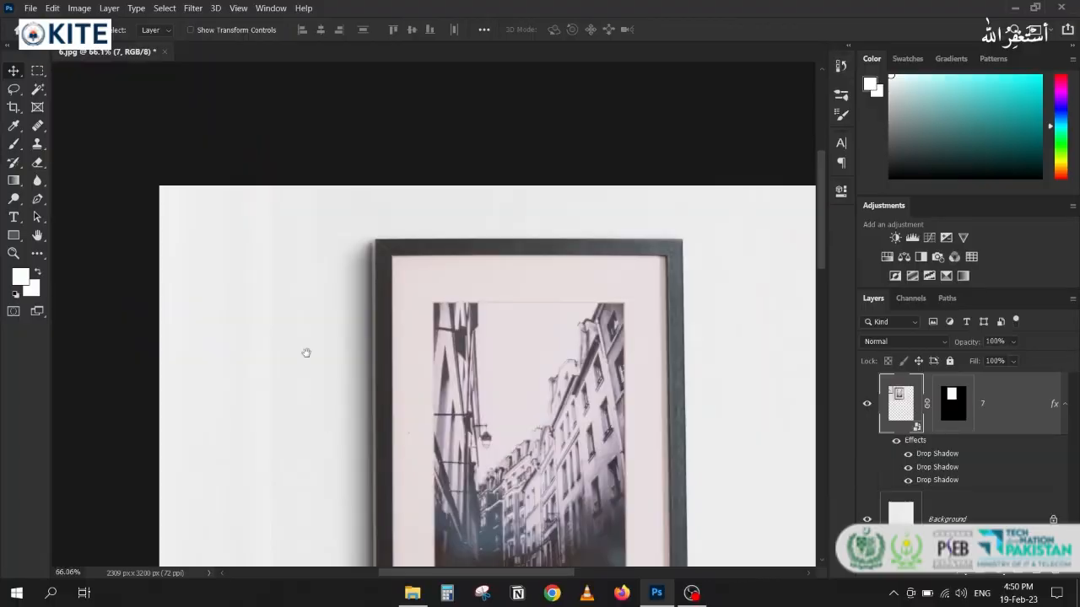
pyautogui.moveTo(306, 352); pyautogui.dragTo(266, 116)
pyautogui.scroll(5, 321, 422)
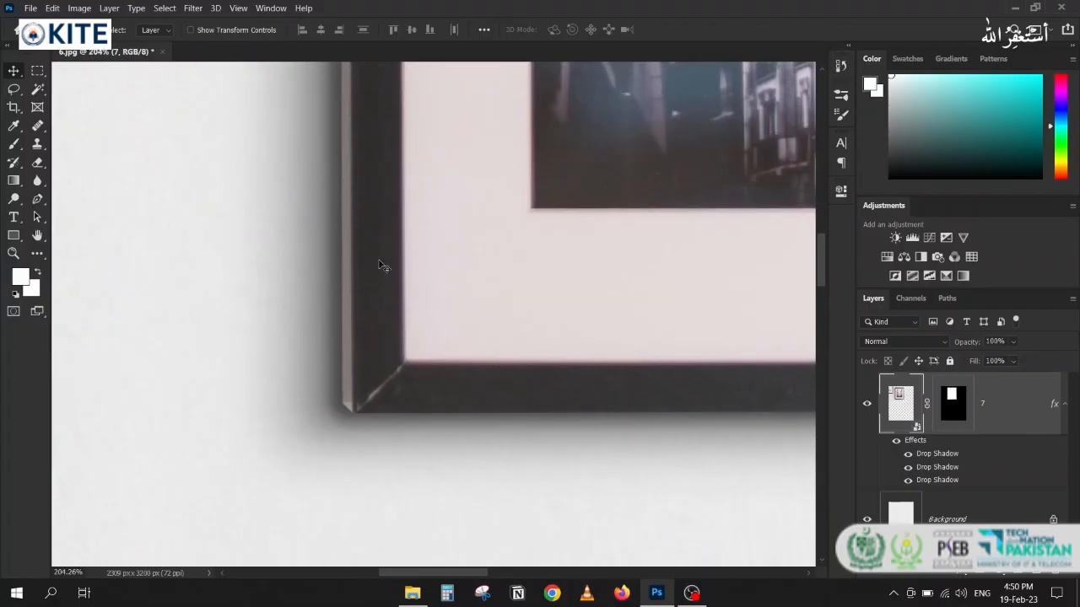
pyautogui.scroll(-4, 378, 266)
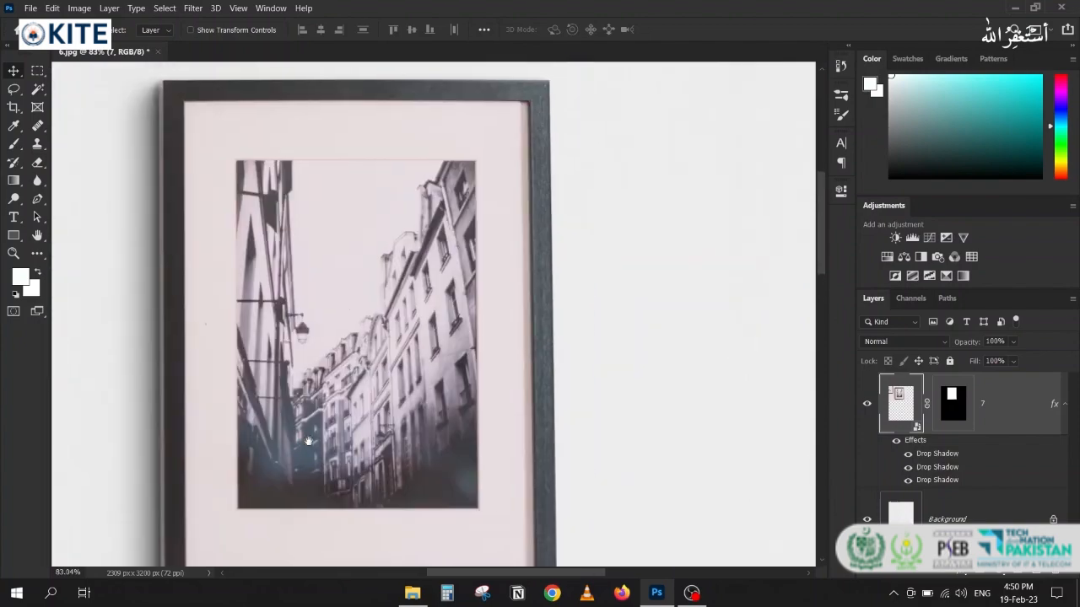
pyautogui.moveTo(366, 235); pyautogui.dragTo(397, 249)
pyautogui.scroll(3, 505, 313)
pyautogui.scroll(-1, 426, 253)
pyautogui.scroll(-1, 472, 231)
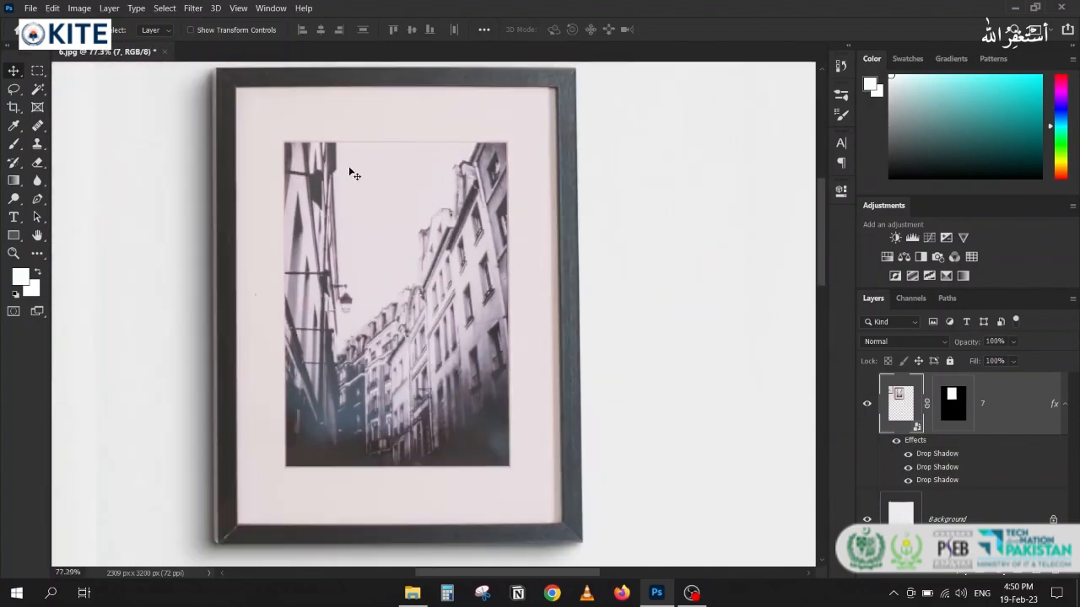
# - Place image 5 from the 6-Layer Styles folder into 6.jpg as a new layer and hide that layer
pyautogui.click(412, 593)
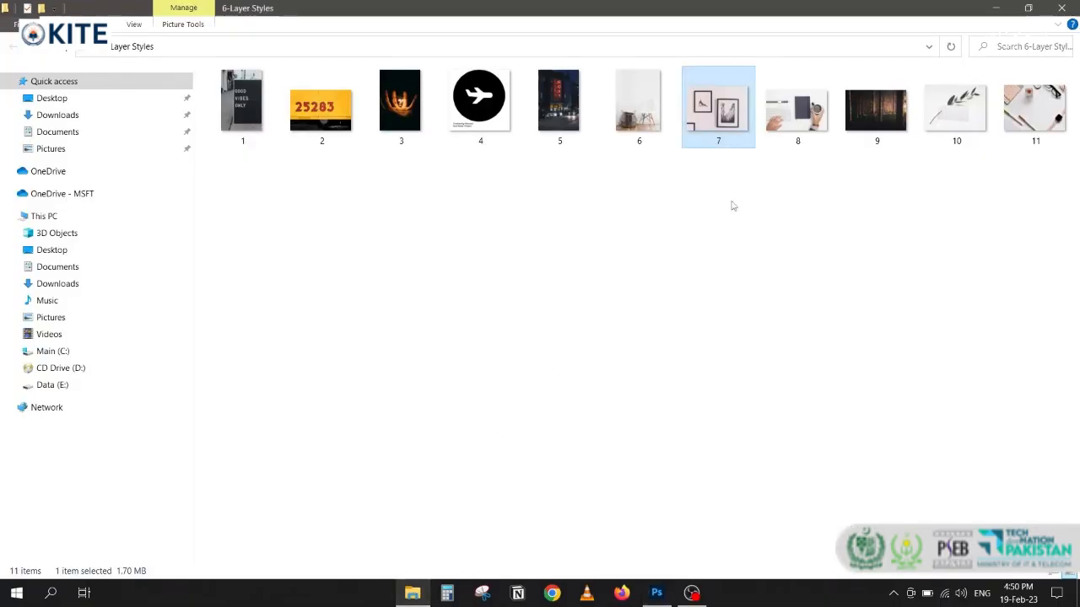
pyautogui.moveTo(559, 101); pyautogui.dragTo(426, 340)
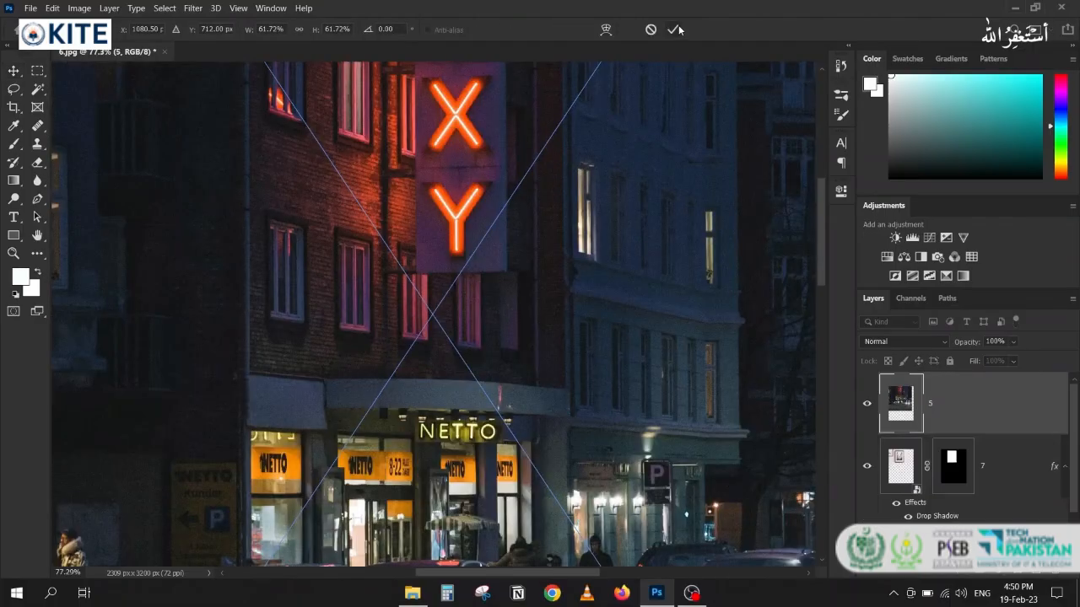
pyautogui.click(675, 30)
pyautogui.scroll(-3, 347, 283)
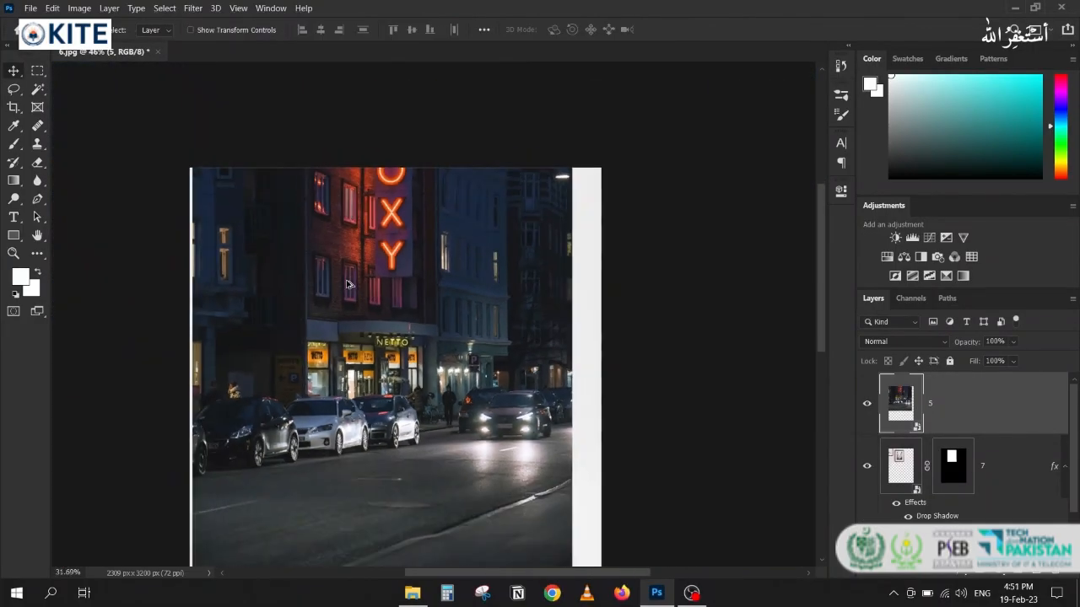
pyautogui.scroll(-1, 348, 284)
pyautogui.click(863, 406)
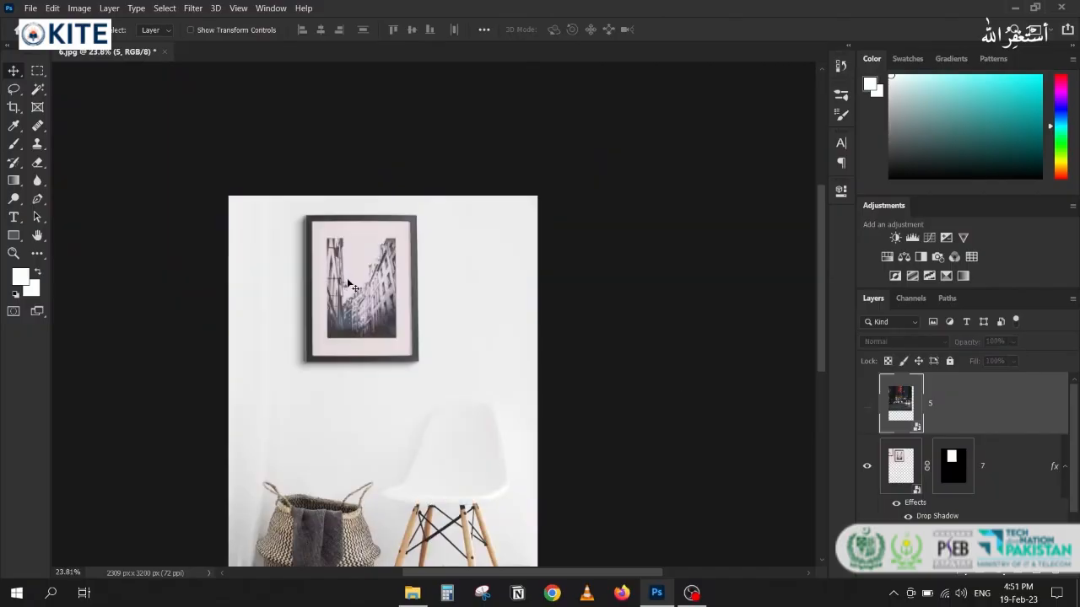
# - Draw a Pen path along the top edge of the framed street photo, from its upper-left to its upper-right corner
pyautogui.scroll(3, 348, 261)
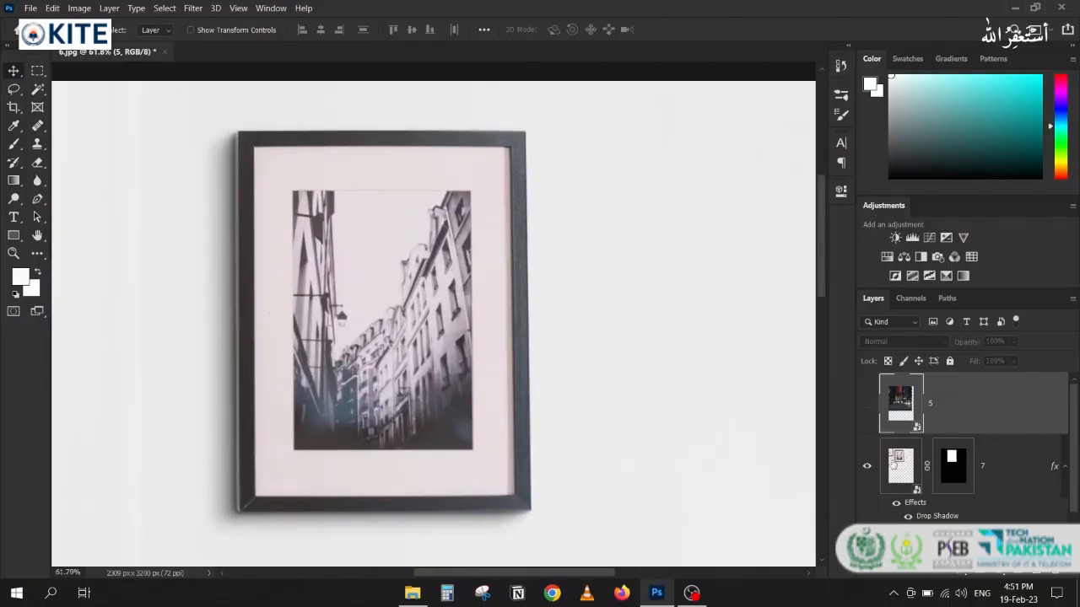
pyautogui.press('p')
pyautogui.scroll(3, 277, 202)
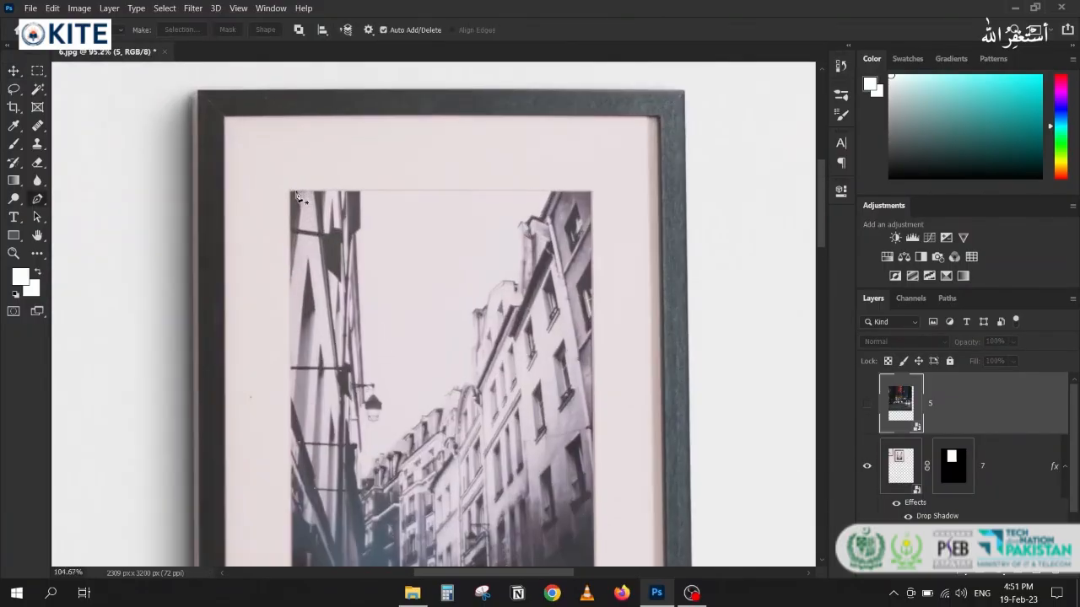
pyautogui.scroll(3, 278, 207)
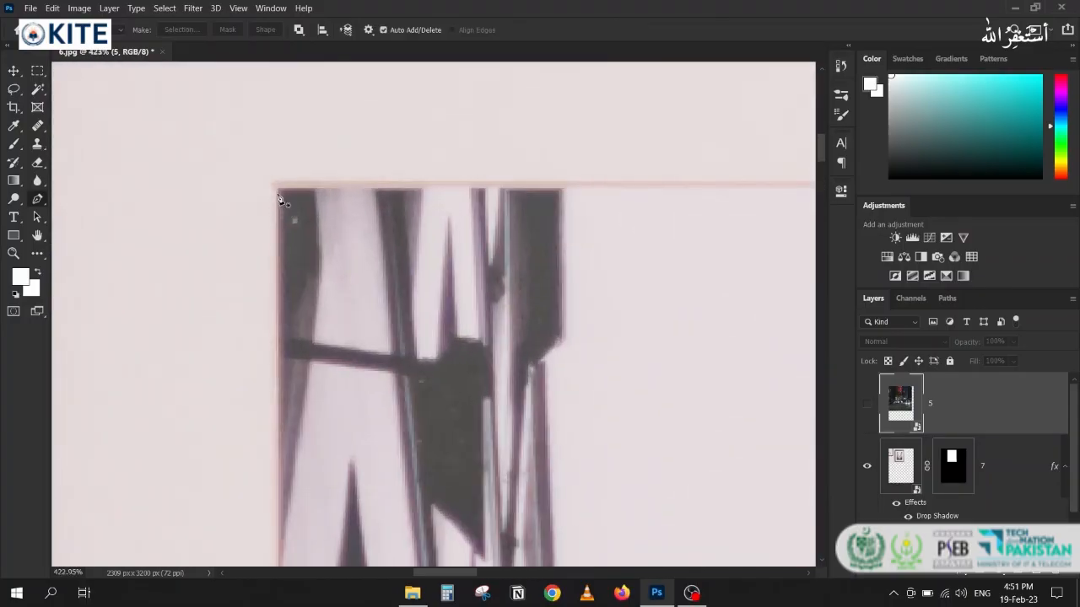
pyautogui.click(279, 193)
pyautogui.scroll(-4, 281, 195)
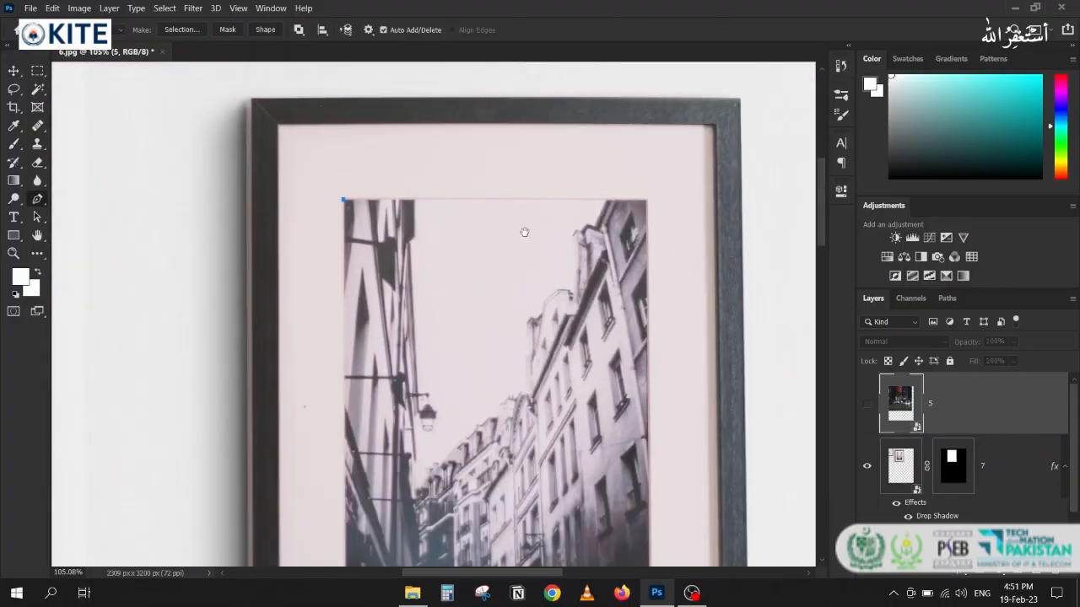
pyautogui.scroll(4, 430, 202)
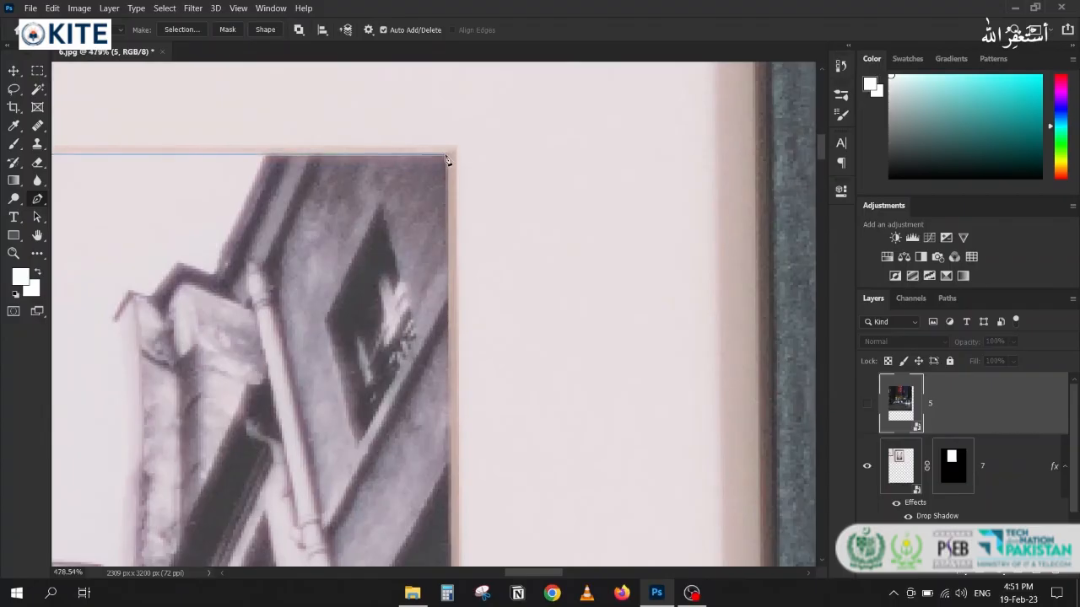
pyautogui.click(442, 153)
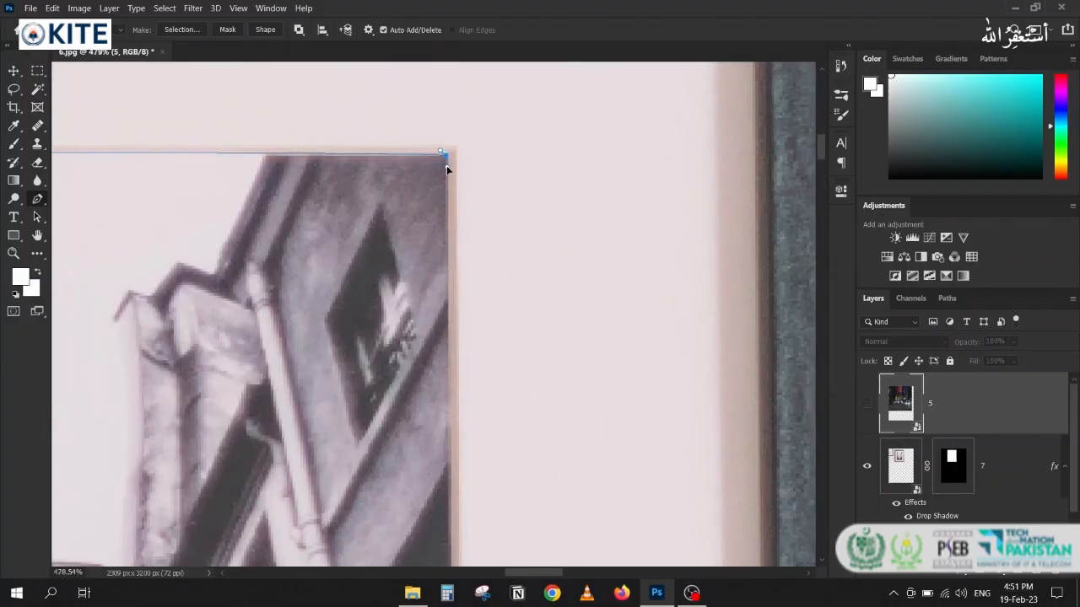
# - Extend the path down to the street photo's lower-right corner and across to its lower-left corner
pyautogui.scroll(-3, 447, 169)
pyautogui.moveTo(392, 412); pyautogui.dragTo(392, 97)
pyautogui.moveTo(365, 549); pyautogui.dragTo(378, 315)
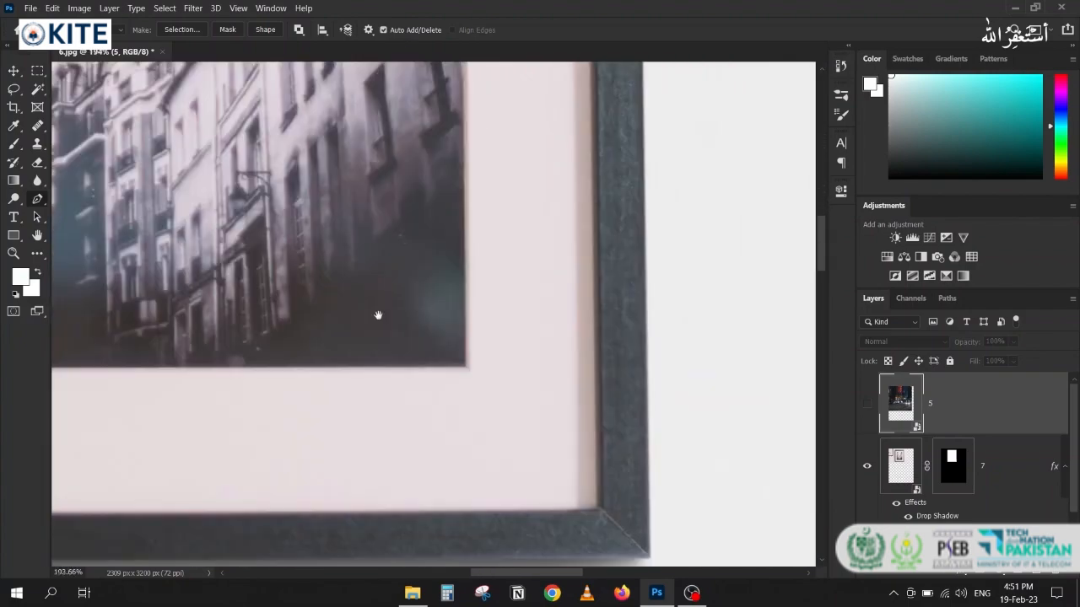
pyautogui.scroll(5, 466, 346)
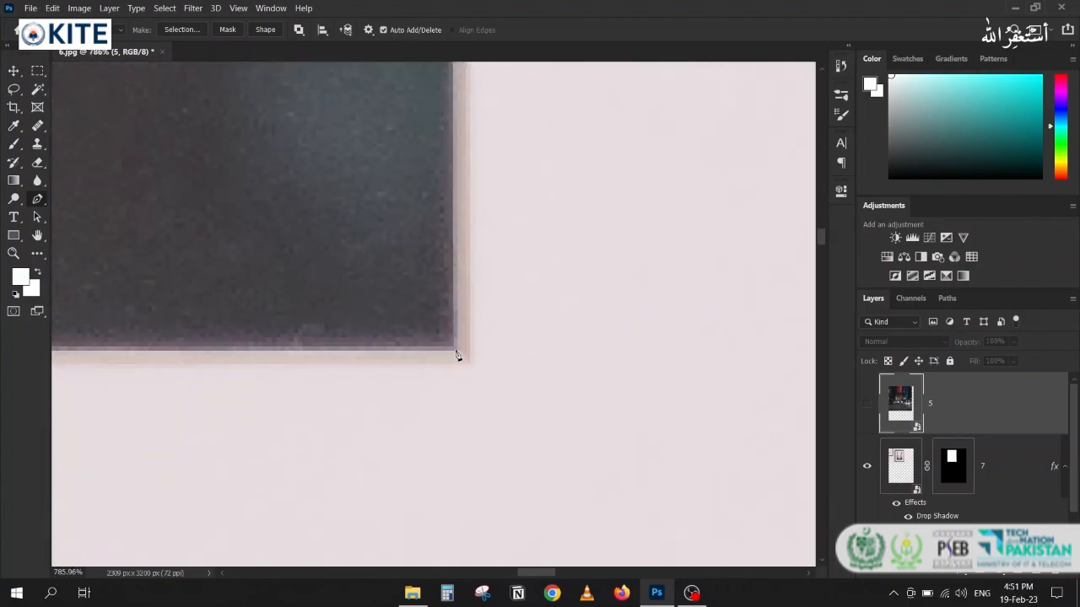
pyautogui.click(456, 355)
pyautogui.scroll(-5, 150, 326)
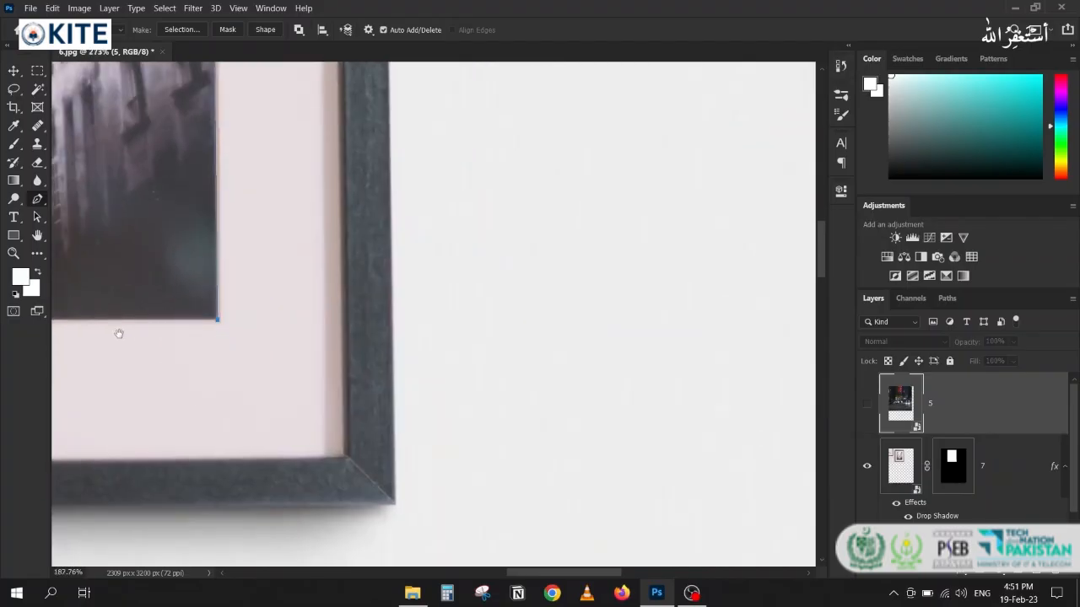
pyautogui.moveTo(119, 334); pyautogui.dragTo(493, 344)
pyautogui.moveTo(239, 313); pyautogui.dragTo(485, 351)
pyautogui.scroll(5, 306, 368)
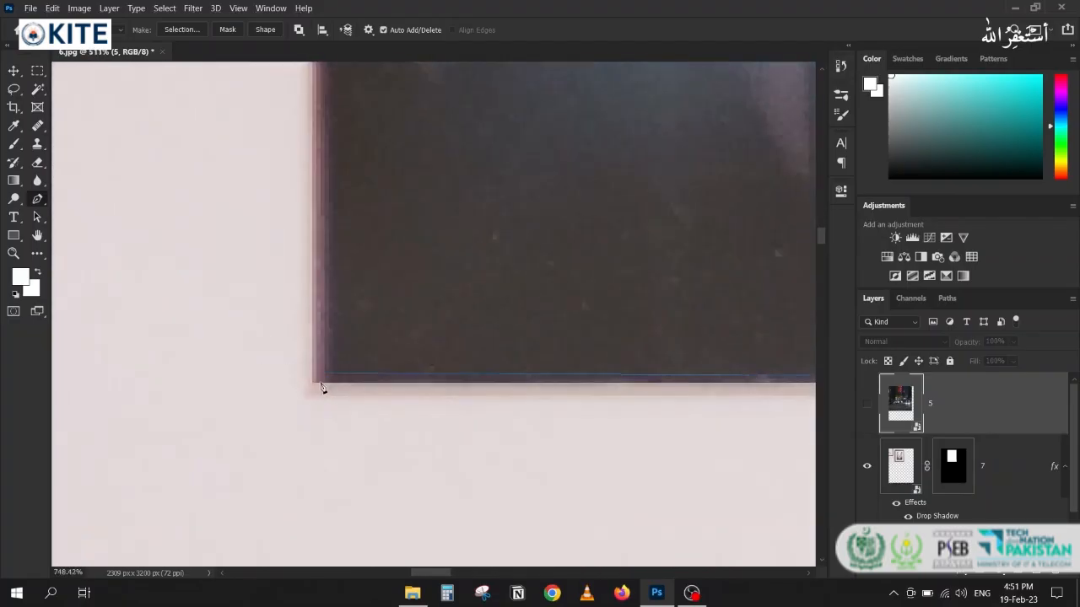
pyautogui.click(316, 382)
# - Complete the Pen path up the street photo's left edge and close it at the upper-left corner
pyautogui.scroll(-3, 283, 264)
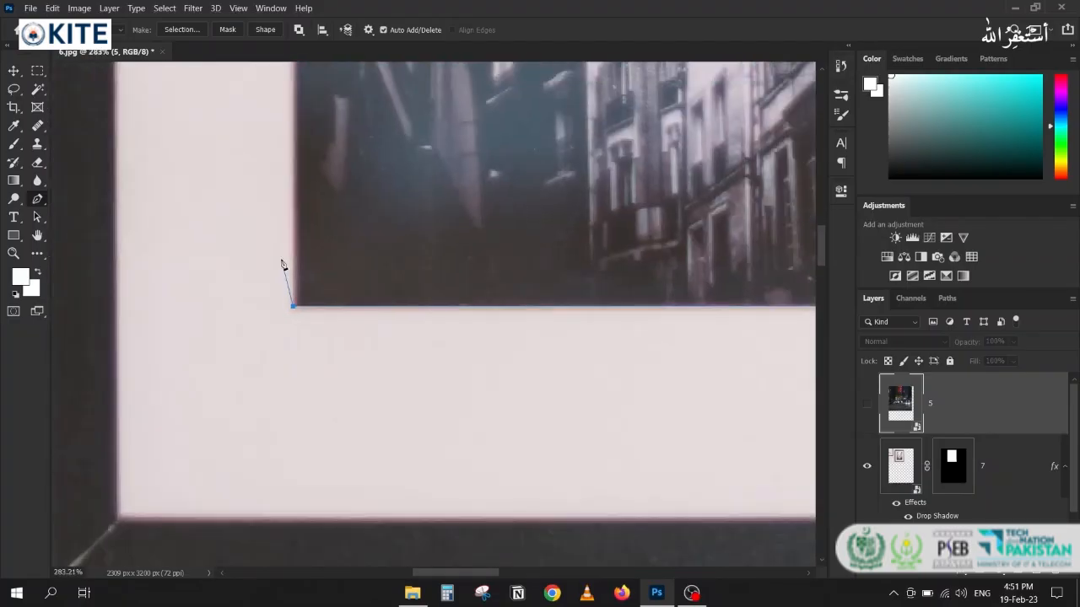
pyautogui.scroll(-2, 283, 264)
pyautogui.moveTo(266, 291); pyautogui.dragTo(287, 497)
pyautogui.moveTo(302, 236); pyautogui.dragTo(318, 506)
pyautogui.moveTo(318, 93); pyautogui.dragTo(322, 296)
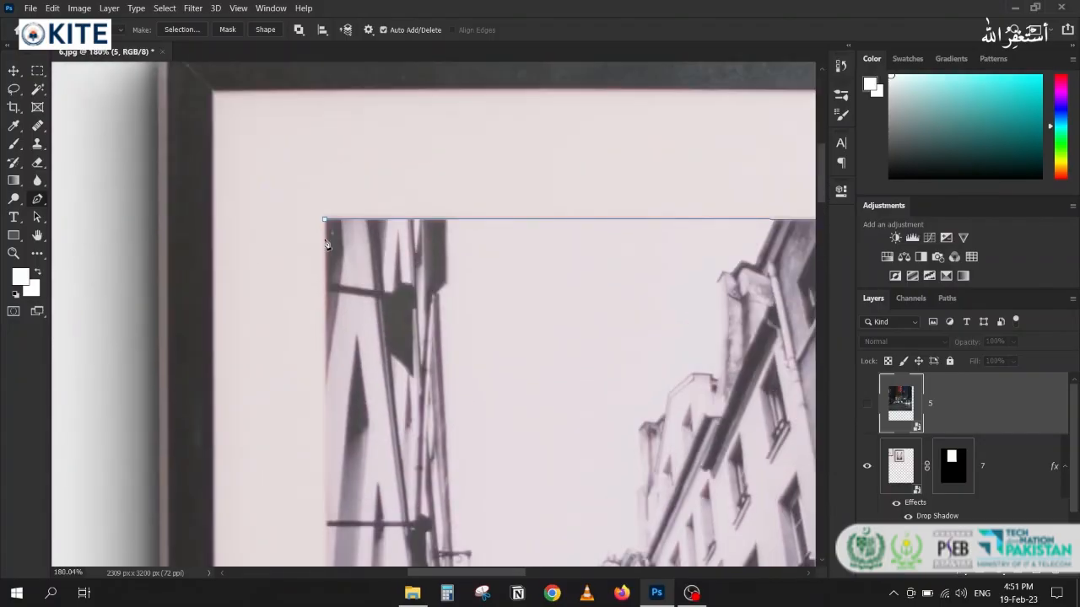
pyautogui.scroll(2, 325, 243)
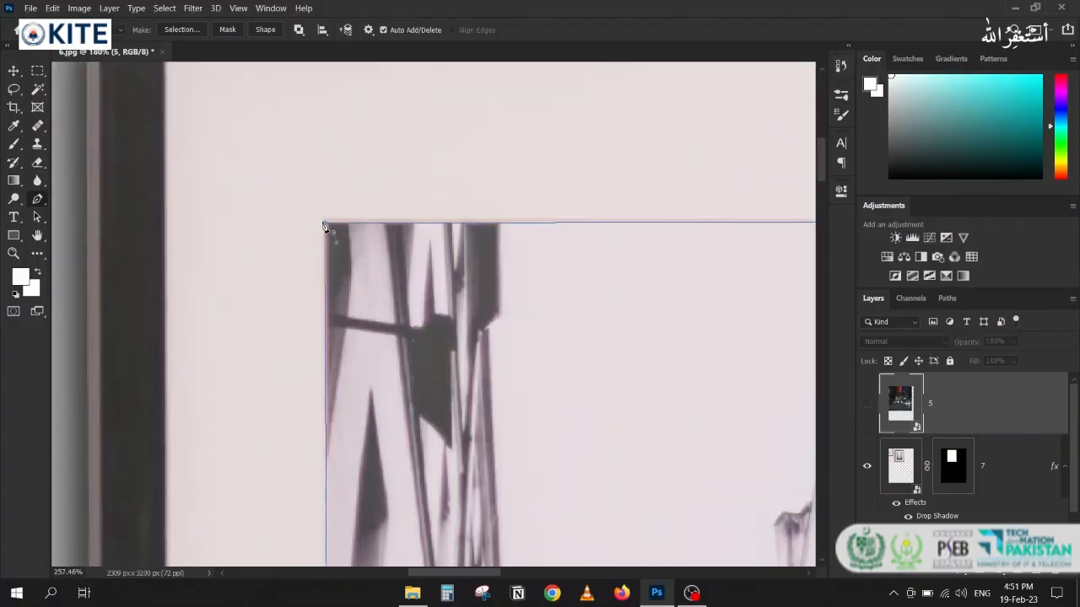
# - Turn the closed path into a selection, show layer 5 and add a layer mask from that selection
pyautogui.rightClick(335, 267)
pyautogui.click(364, 318)
pyautogui.press('Return')
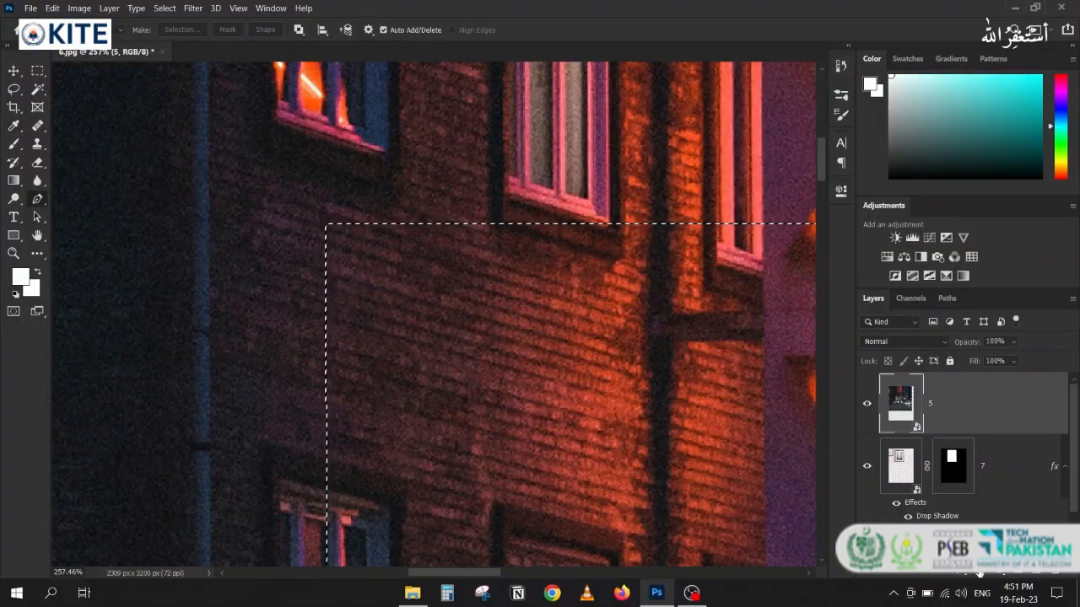
pyautogui.click(977, 573)
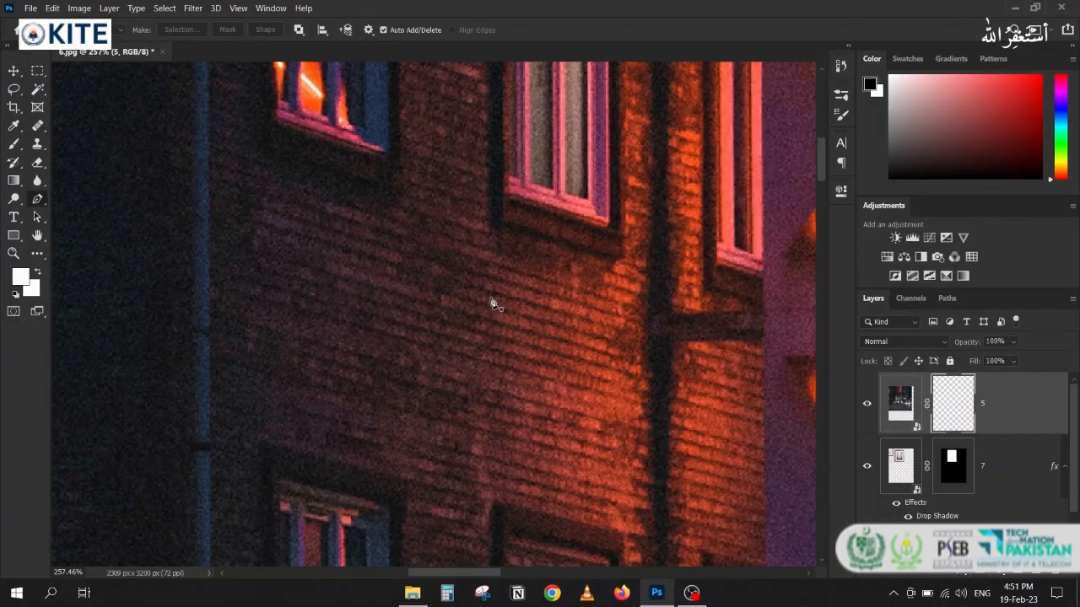
pyautogui.scroll(-10, 493, 304)
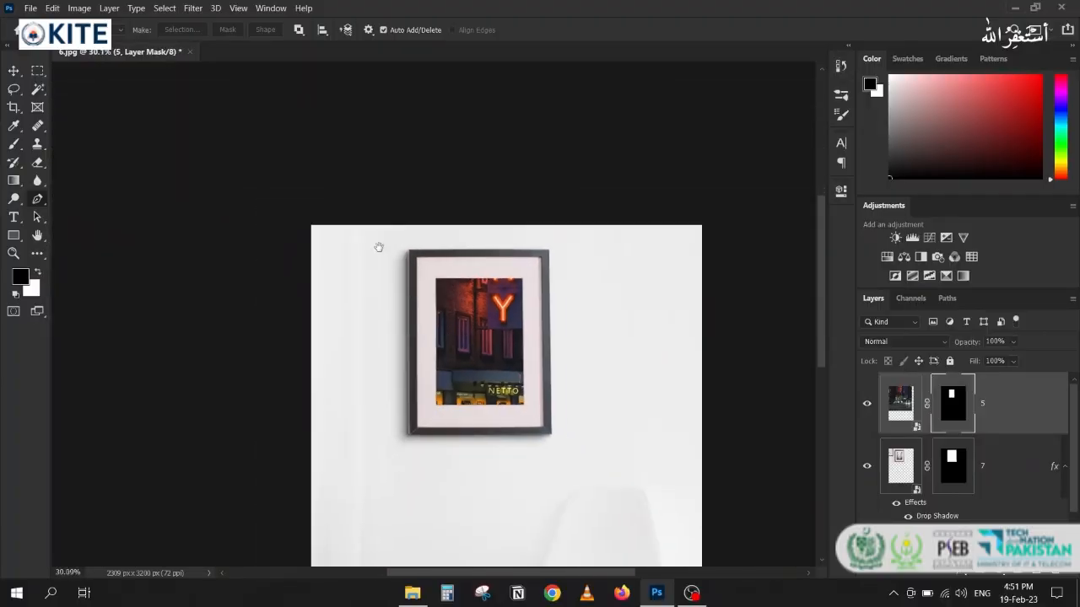
pyautogui.moveTo(440, 333); pyautogui.dragTo(379, 247)
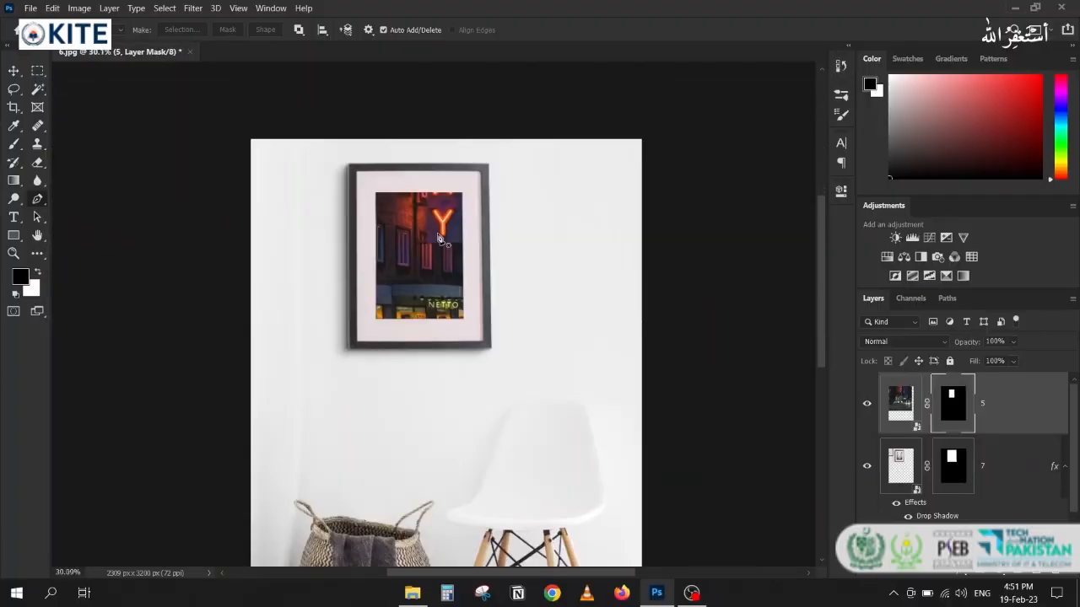
# - Make layer 5's image the active target instead of its mask and switch to the Move tool
pyautogui.click(901, 412)
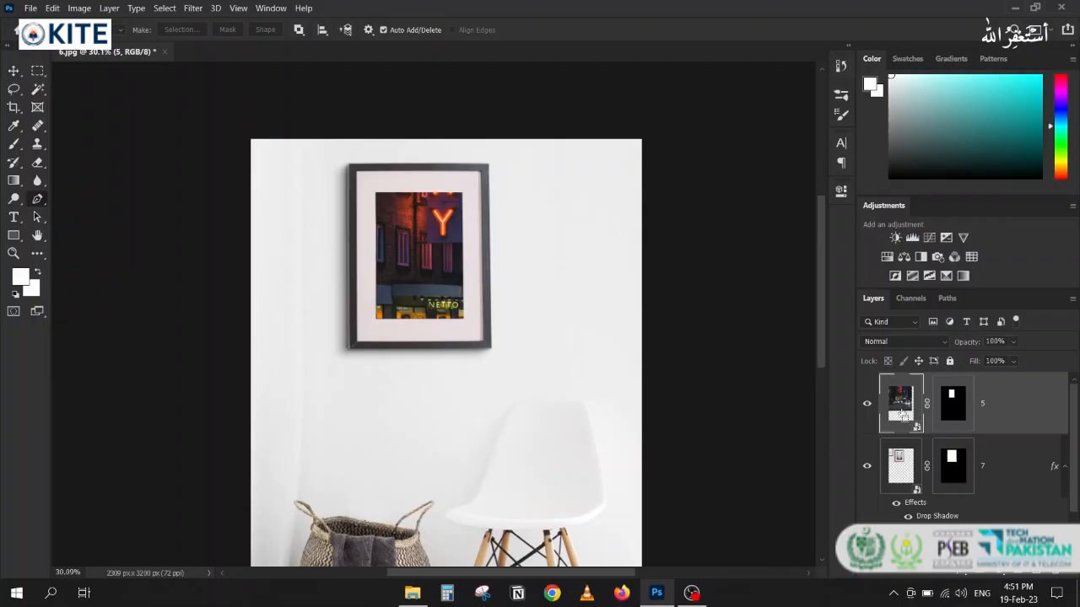
pyautogui.click(13, 71)
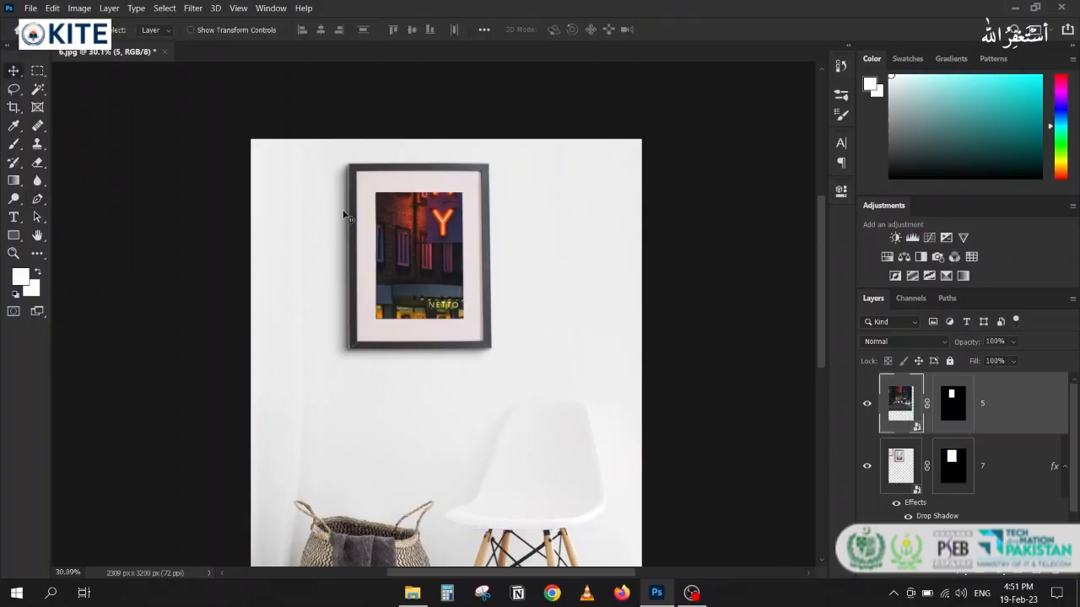
pyautogui.scroll(-2, 281, 250)
pyautogui.scroll(-1, 297, 296)
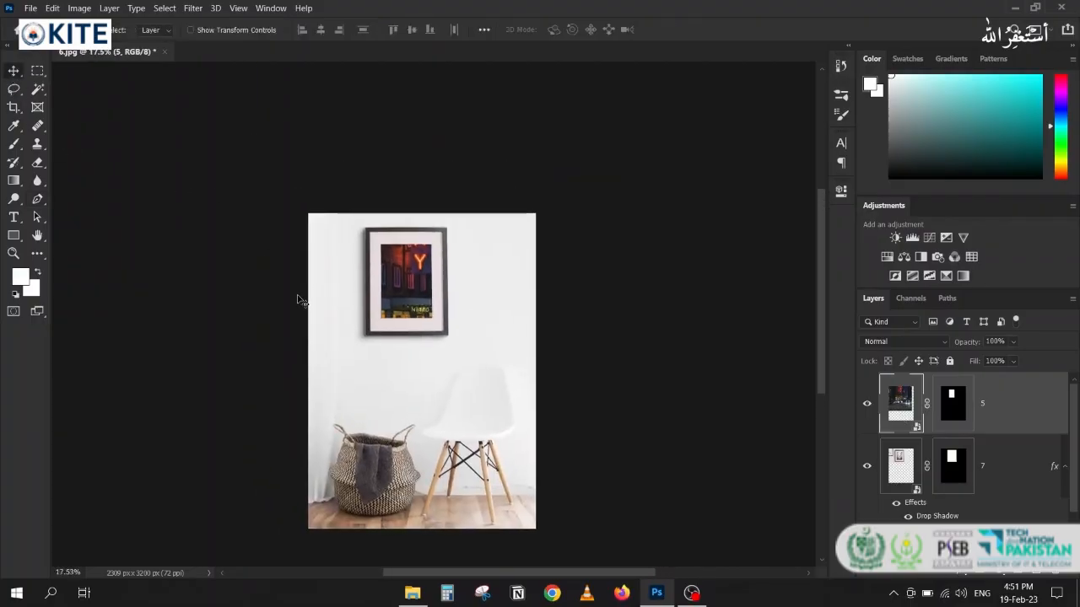
pyautogui.hotkey('ctrl', 't')
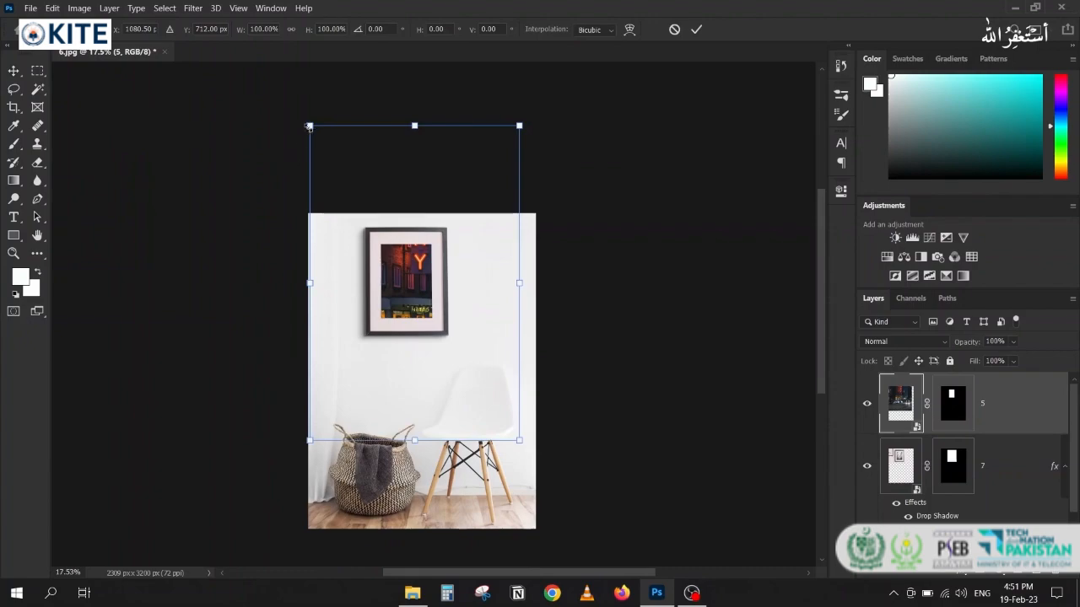
pyautogui.moveTo(310, 126); pyautogui.dragTo(354, 193)
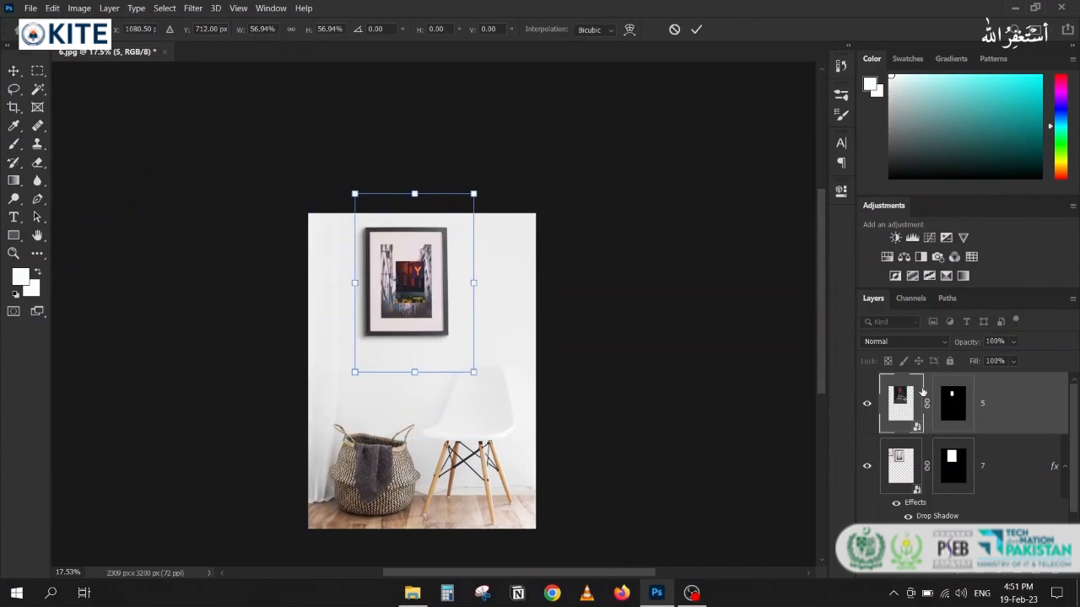
pyautogui.hotkey('ctrl', 'z')
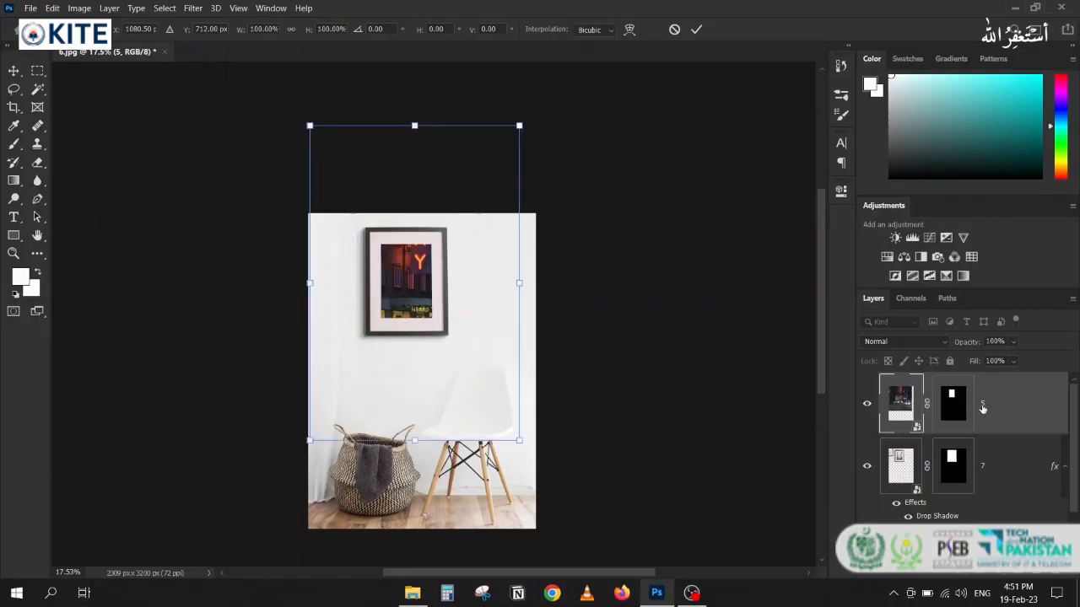
pyautogui.press('Escape')
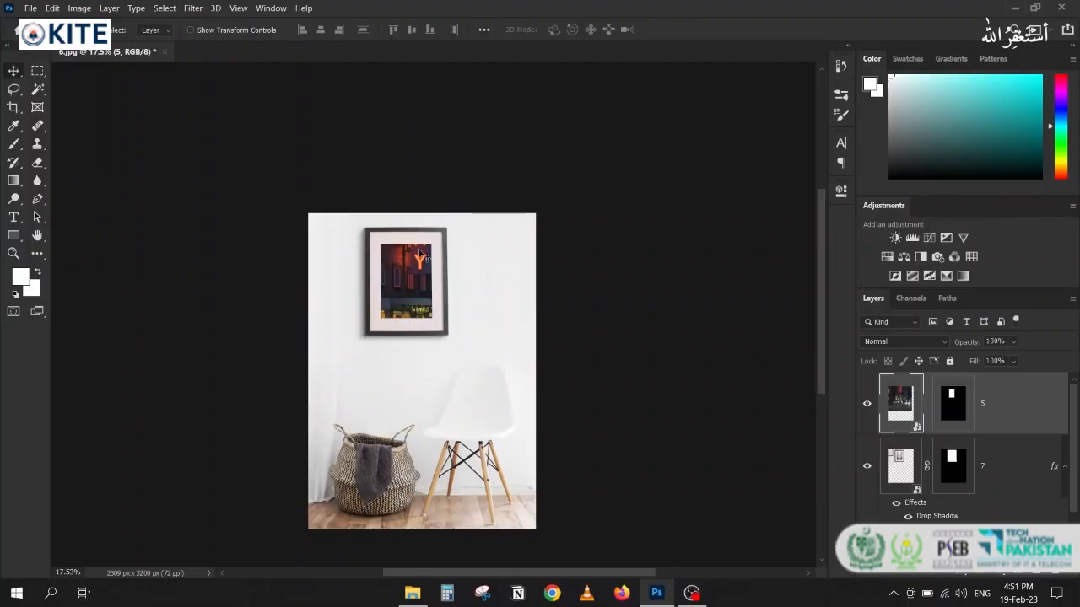
# - Unlink layer 5's image from its mask and scale the image to 22.28% about its centre to fit the frame opening
pyautogui.scroll(3, 422, 255)
pyautogui.hotkey('ctrl', 't')
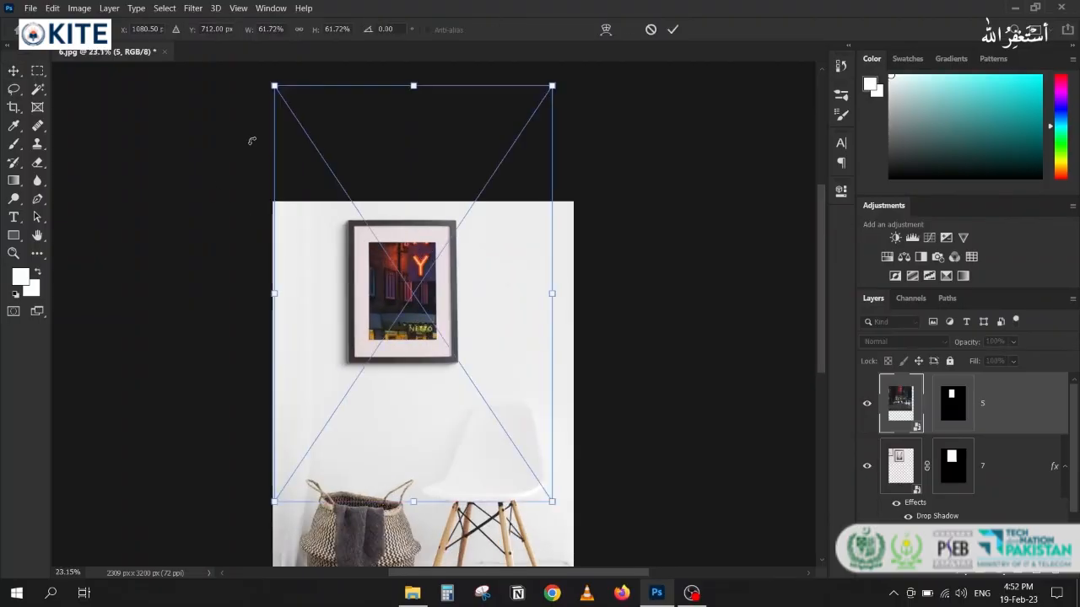
pyautogui.moveTo(270, 87); pyautogui.dragTo(382, 210)
pyautogui.click(673, 30)
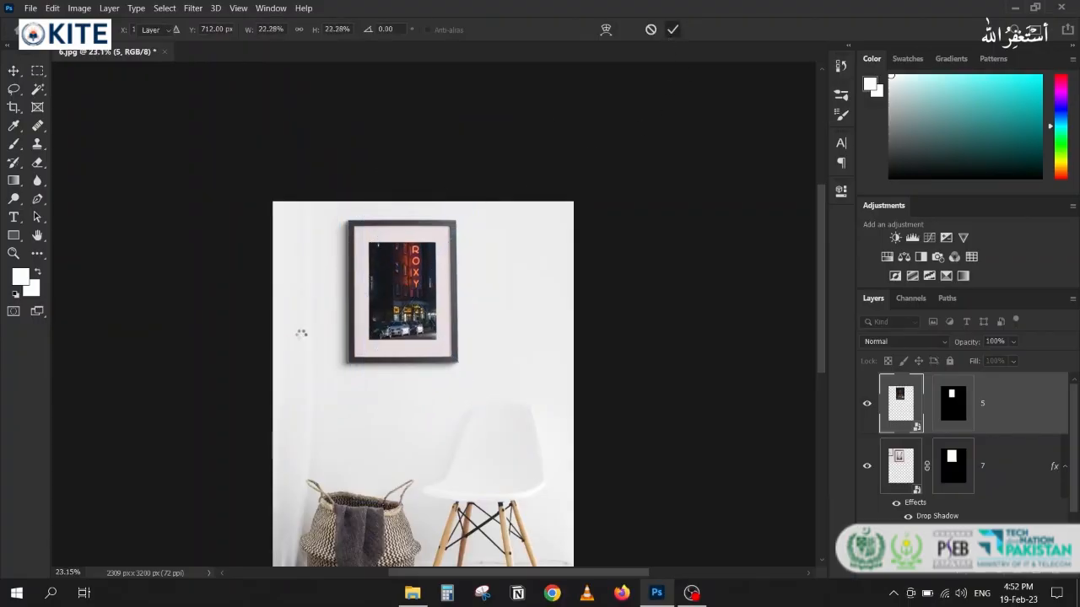
# - Add an Inner Shadow to layer 5 with 50% opacity and a size of 18 px
pyautogui.scroll(3, 404, 302)
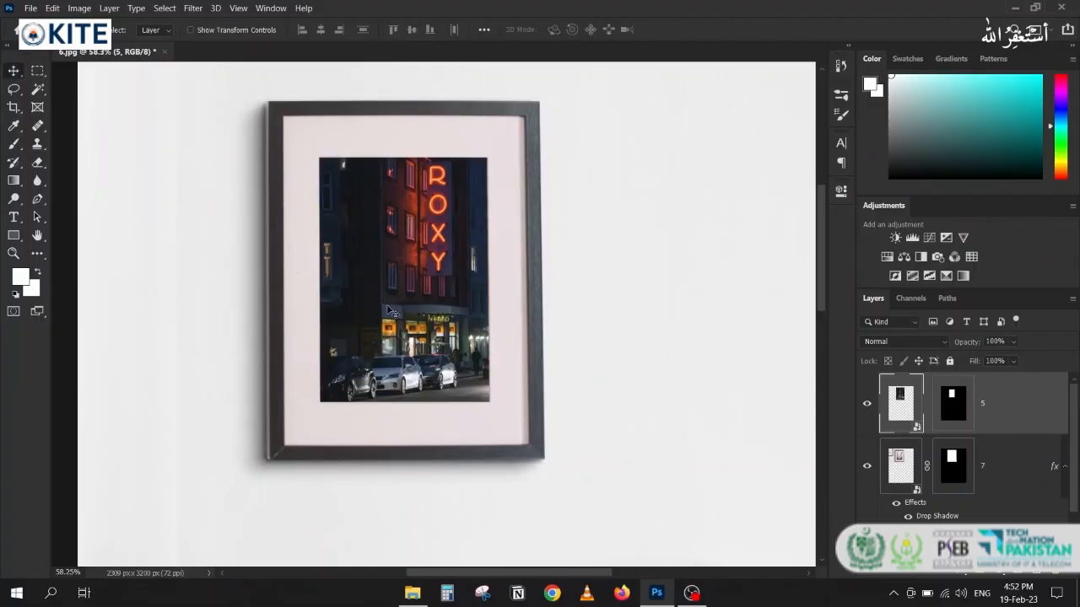
pyautogui.scroll(4, 472, 148)
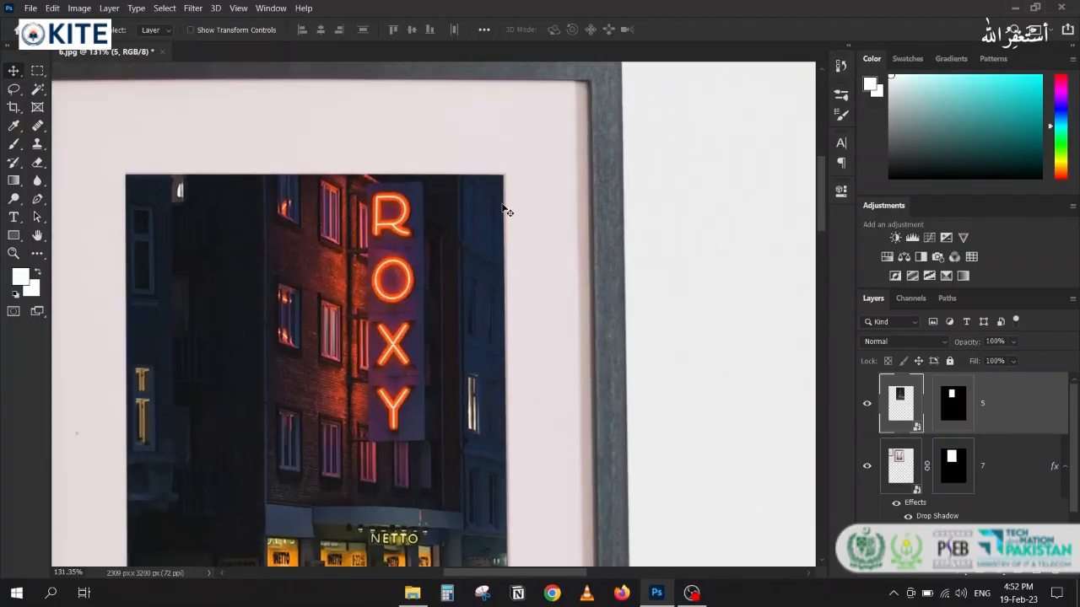
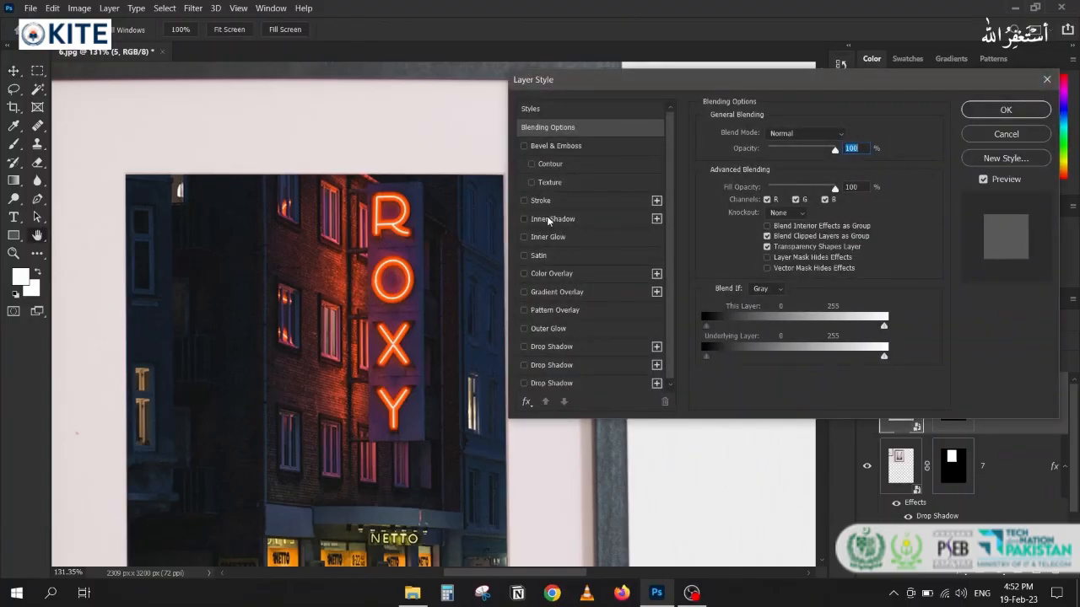
pyautogui.click(548, 220)
pyautogui.moveTo(573, 79); pyautogui.dragTo(626, 65)
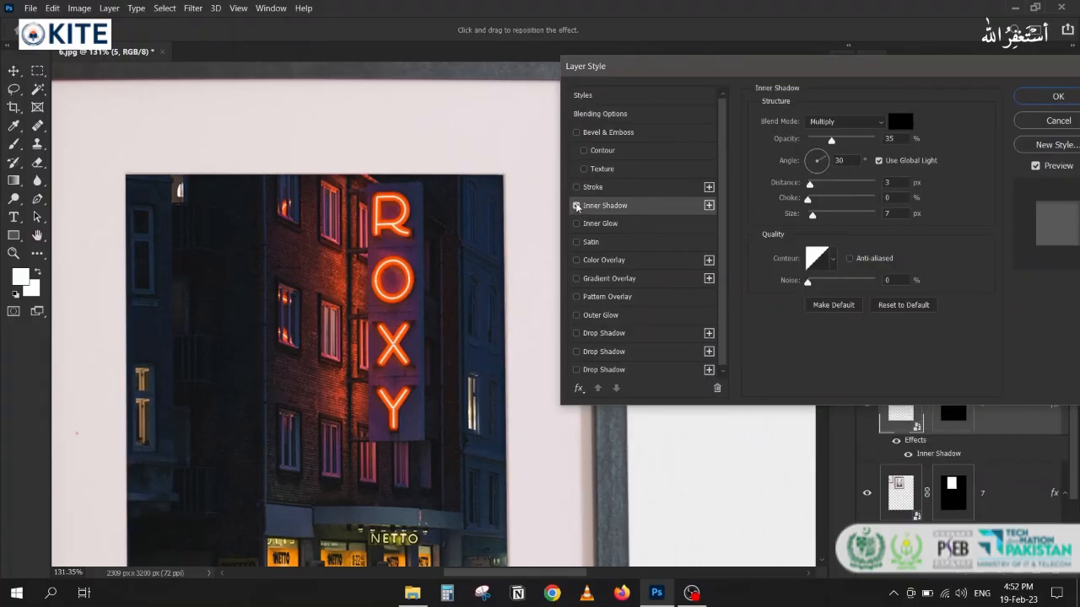
pyautogui.click(576, 205)
pyautogui.click(577, 205)
pyautogui.moveTo(831, 140); pyautogui.dragTo(887, 141)
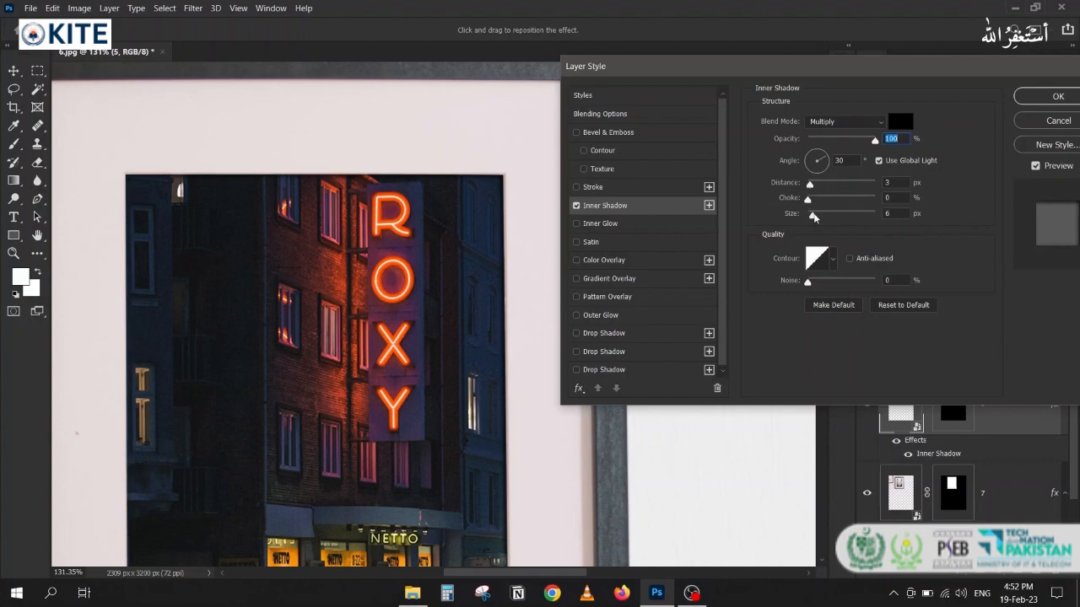
pyautogui.moveTo(813, 216); pyautogui.dragTo(815, 217)
pyautogui.moveTo(865, 148); pyautogui.dragTo(841, 143)
pyautogui.moveTo(814, 214)
pyautogui.mouseDown()
pyautogui.moveTo(825, 218)
pyautogui.moveTo(815, 217)
pyautogui.mouseUp()
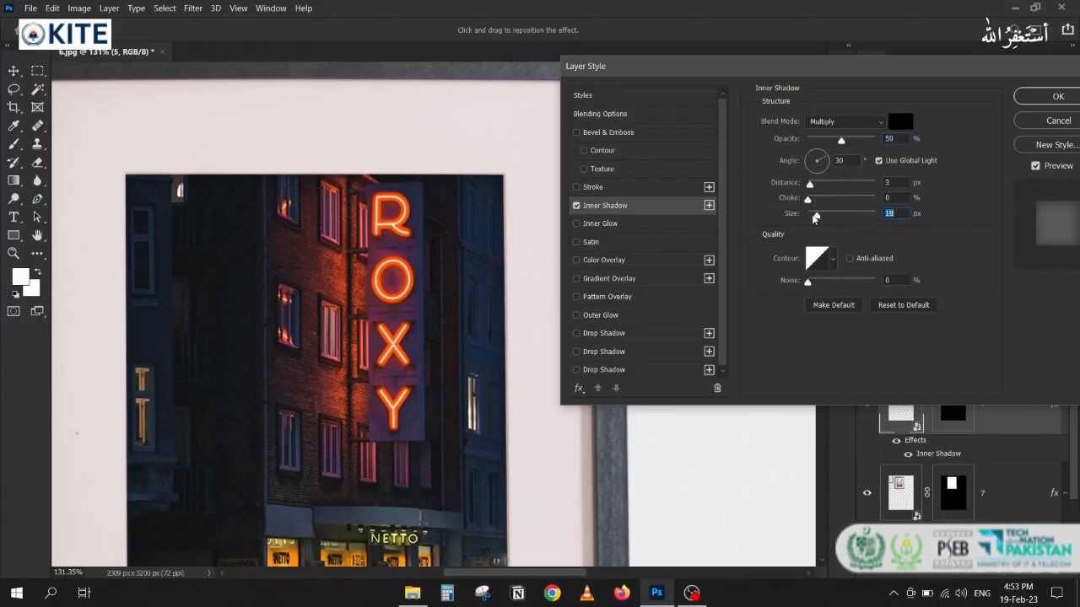
# - Compare the framed picture with and without the Inner Shadow and apply the layer style with the effect enabled
pyautogui.click(576, 206)
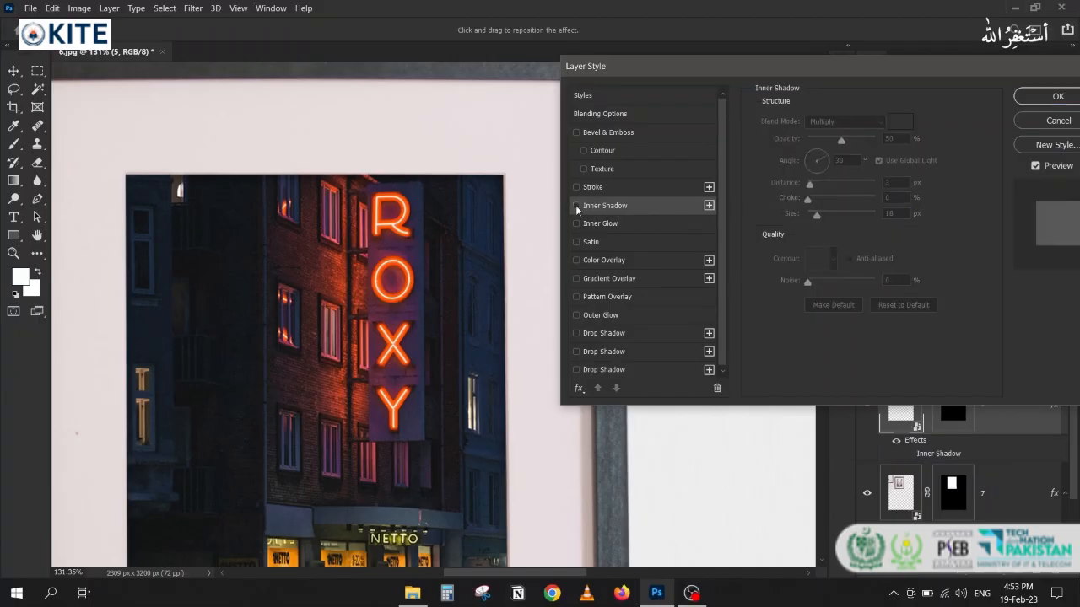
pyautogui.click(576, 206)
pyautogui.click(576, 206)
pyautogui.click(576, 206)
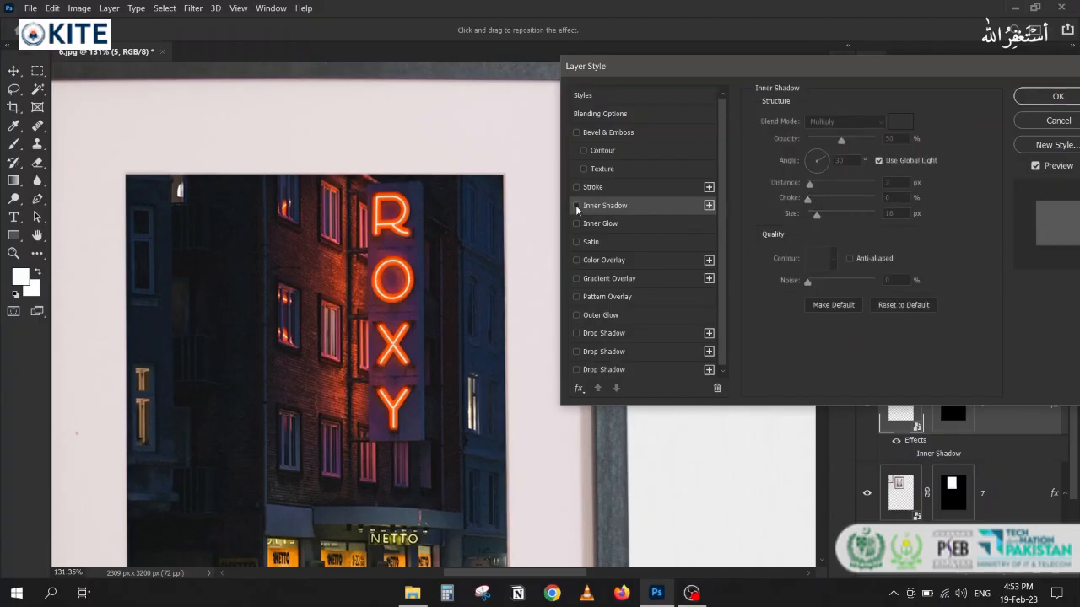
pyautogui.click(1058, 96)
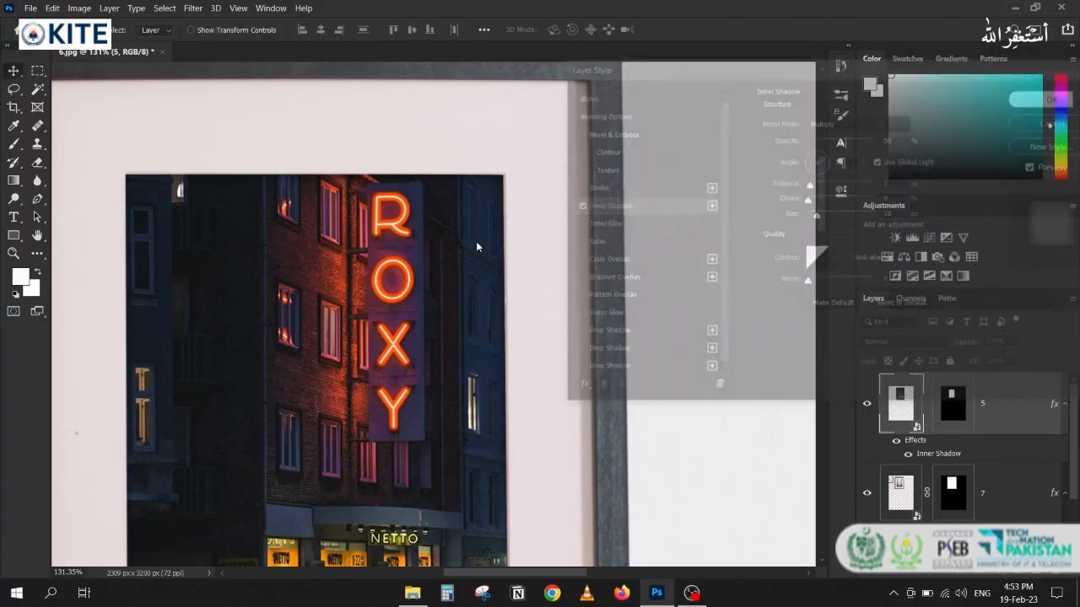
pyautogui.scroll(-8, 413, 266)
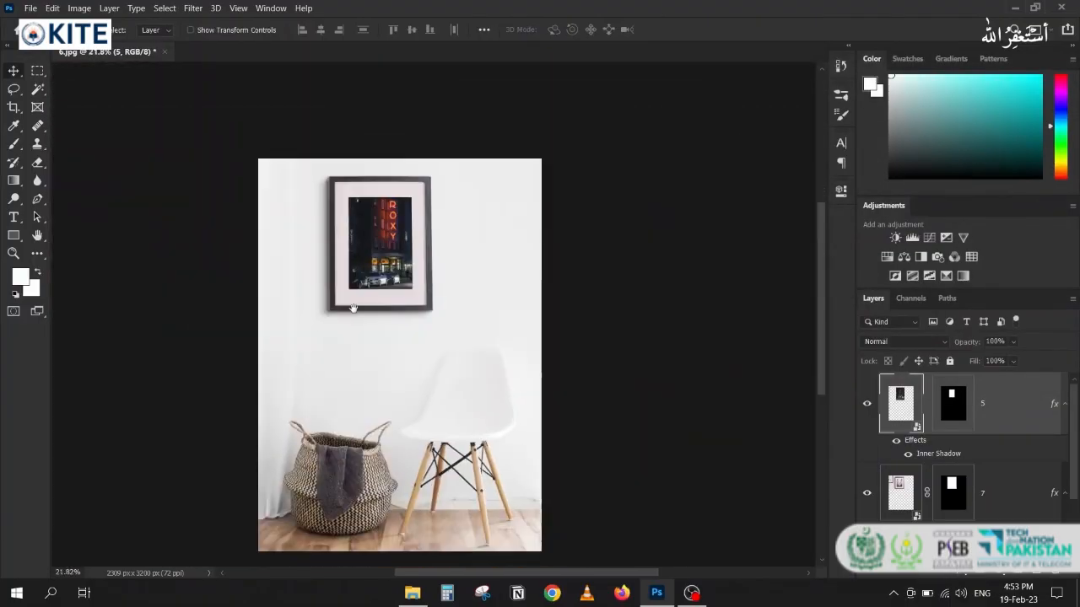
pyautogui.scroll(4, 342, 295)
pyautogui.scroll(-5, 342, 297)
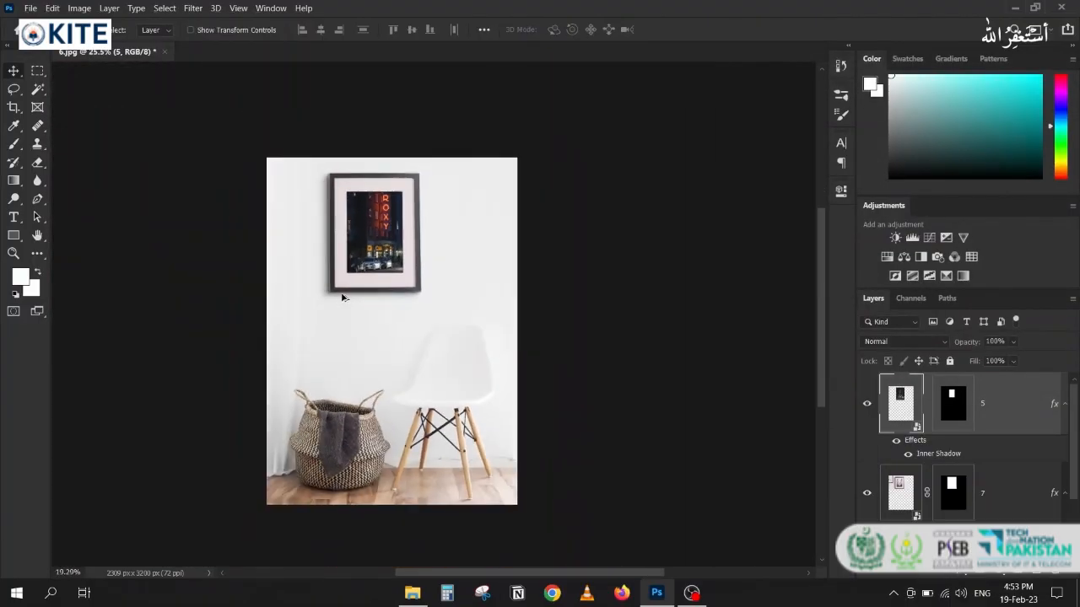
# - Close 6.jpg without saving and open image 8 from the 6-Layer Styles folder in Photoshop
pyautogui.click(162, 53)
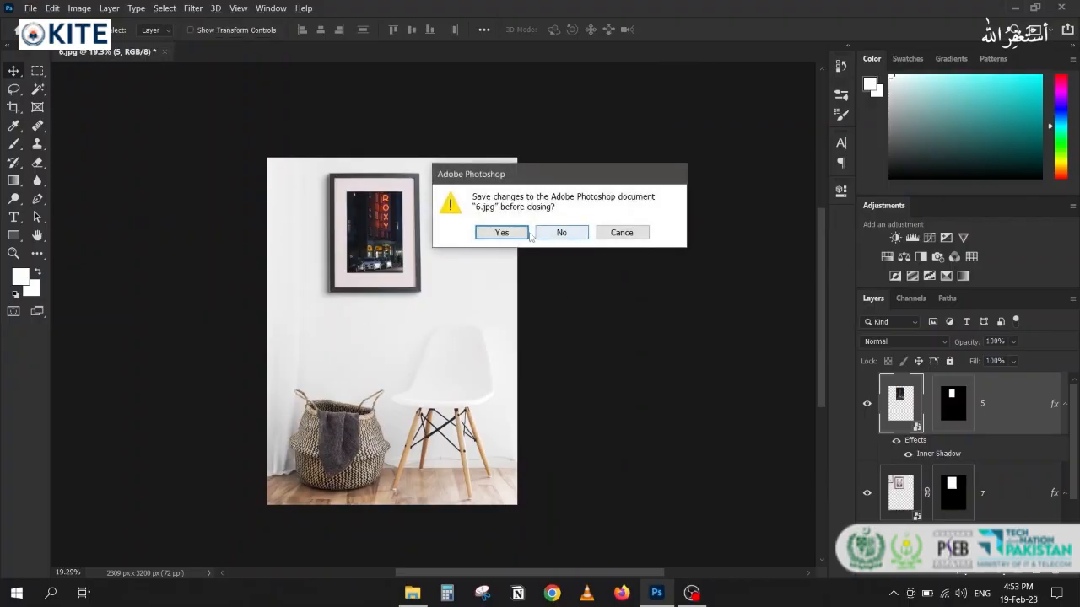
pyautogui.press('Escape')
pyautogui.click(412, 593)
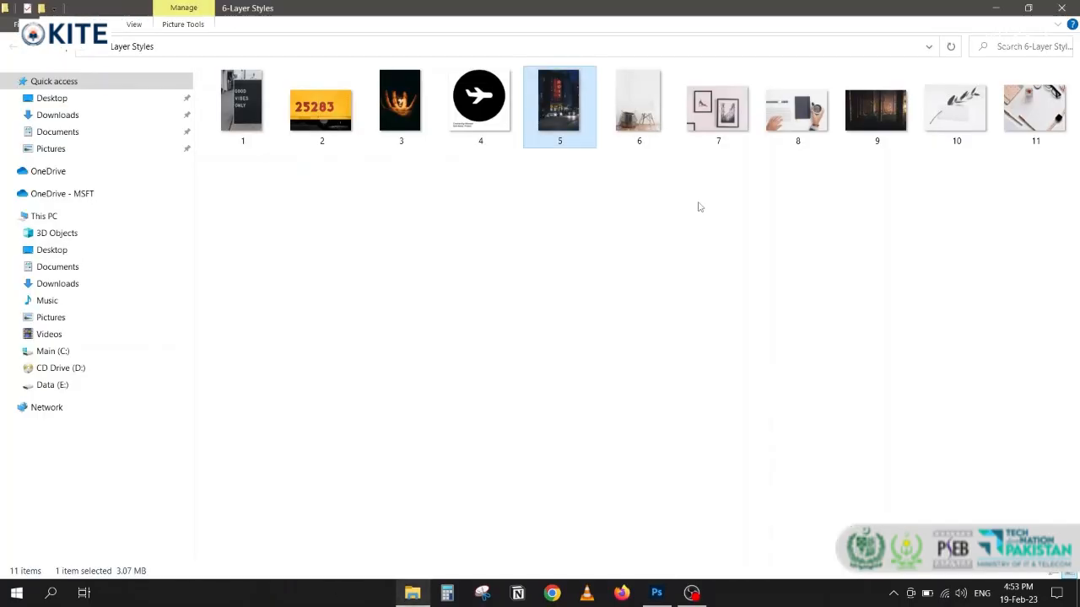
pyautogui.moveTo(797, 110); pyautogui.dragTo(437, 343)
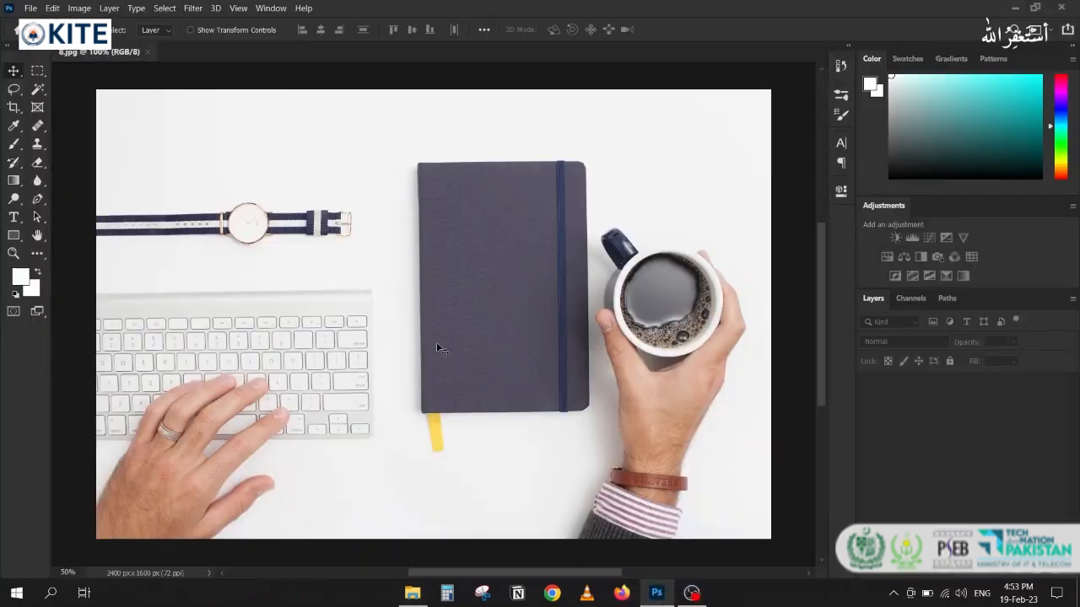
# - Add a white Roboto Black text layer reading "azad" on the notebook cover
pyautogui.click(13, 217)
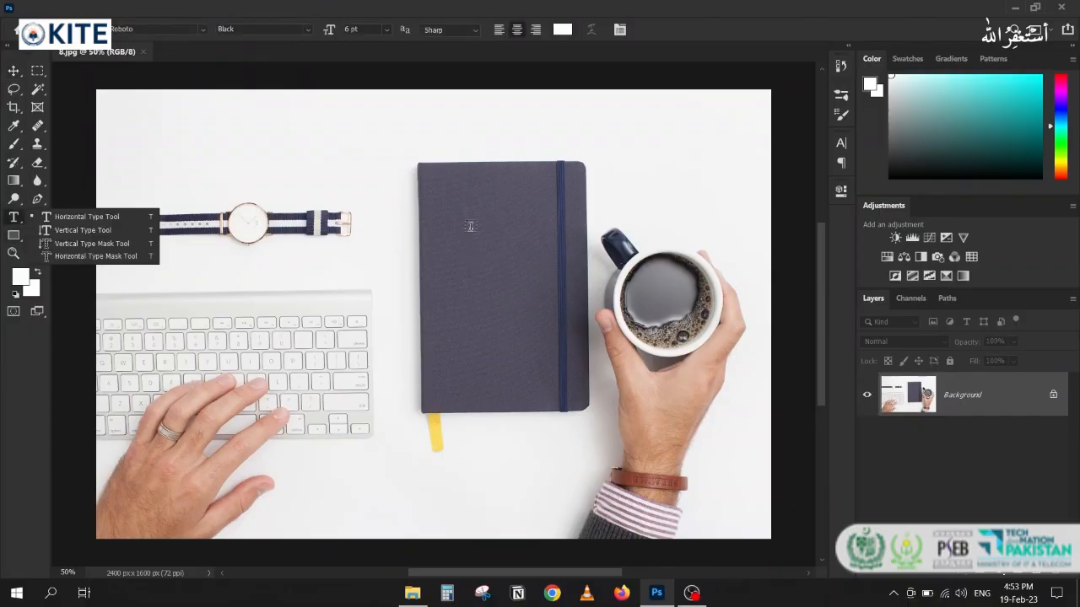
pyautogui.scroll(2, 471, 228)
pyautogui.click(468, 231)
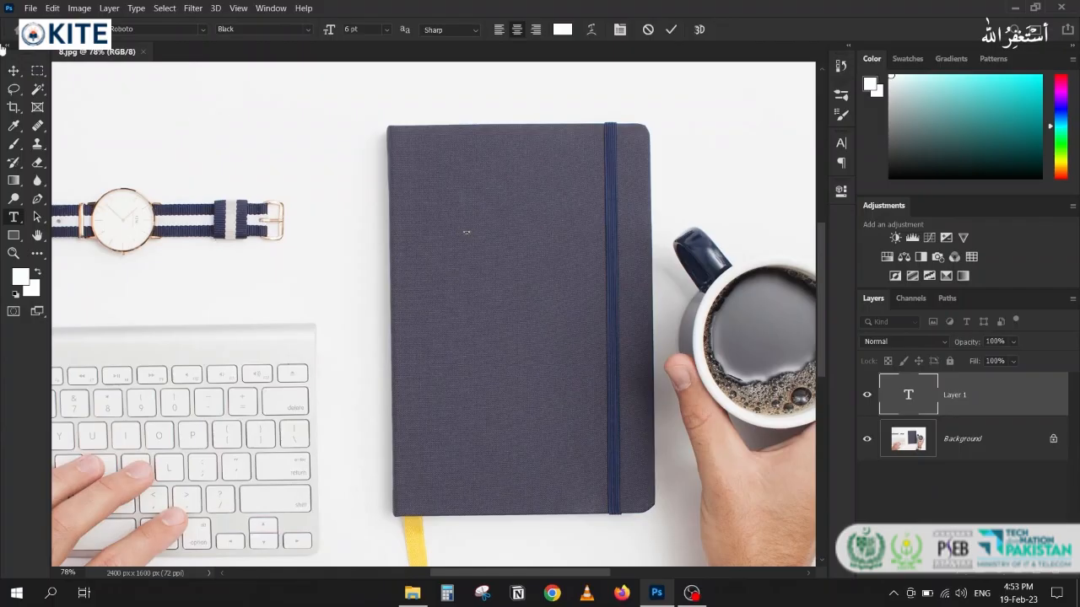
pyautogui.click(13, 70)
# - Enlarge the AZAD text to about 2364% and position it on the upper part of the notebook cover
pyautogui.hotkey('ctrl', 't')
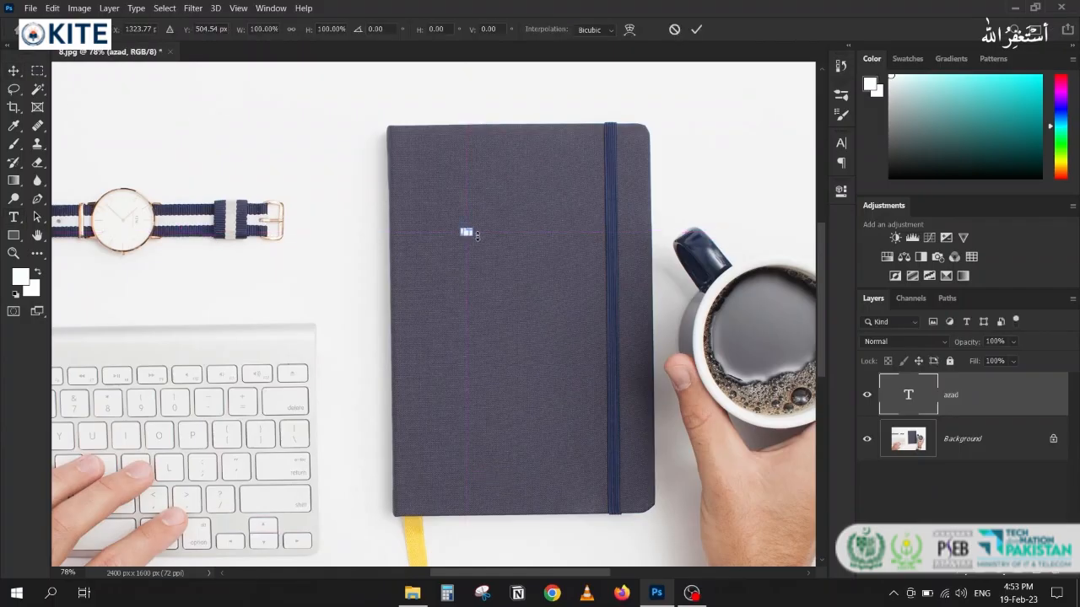
pyautogui.moveTo(470, 236); pyautogui.dragTo(626, 300)
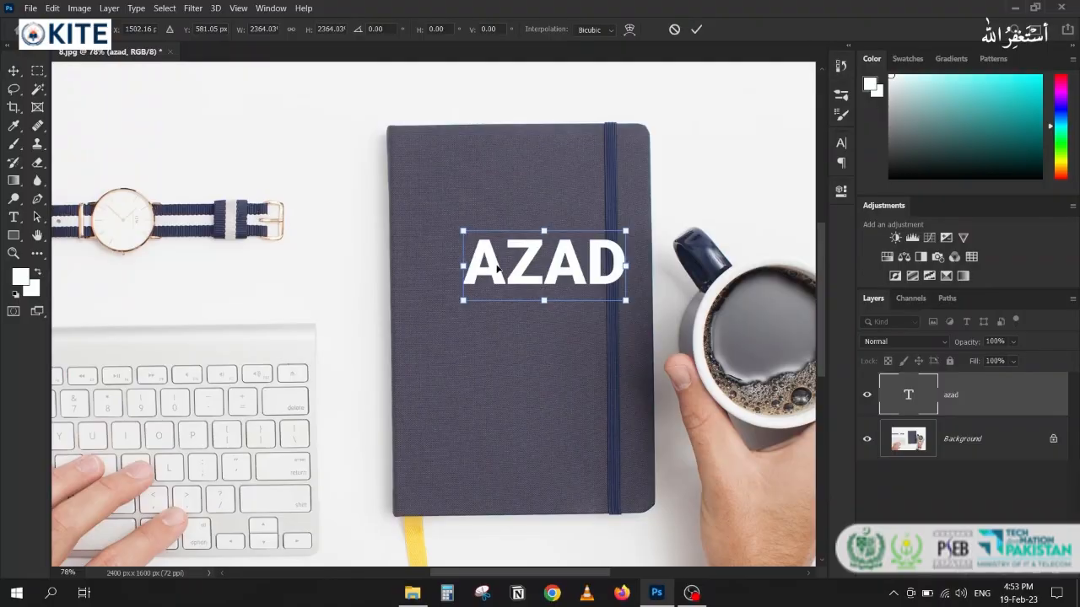
pyautogui.press('Return')
pyautogui.moveTo(498, 268); pyautogui.dragTo(393, 192)
pyautogui.hotkey('ctrl', 't')
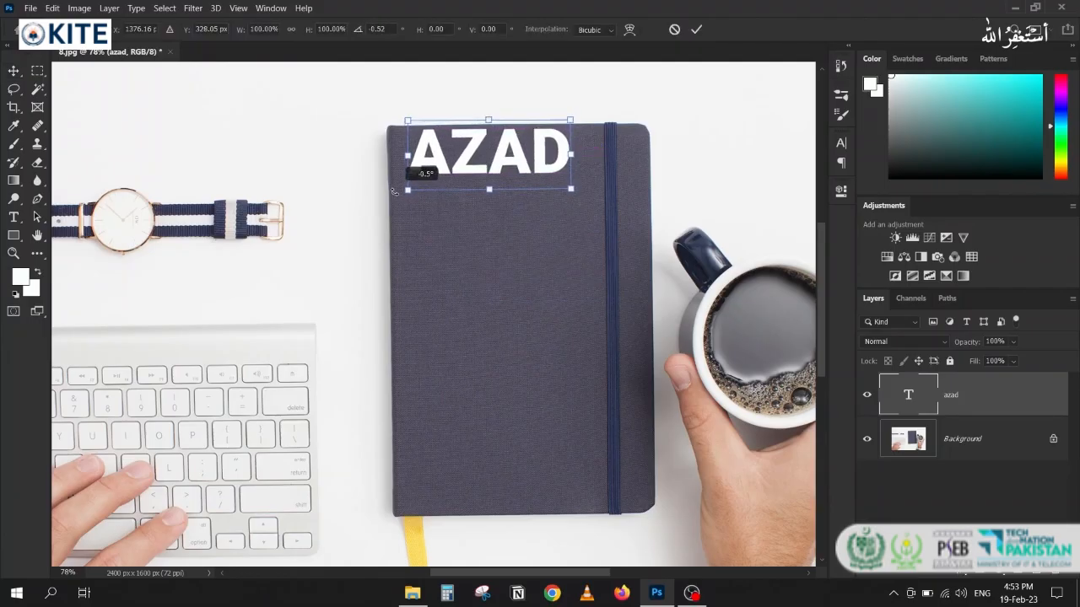
pyautogui.press('Return')
pyautogui.moveTo(441, 162); pyautogui.dragTo(465, 205)
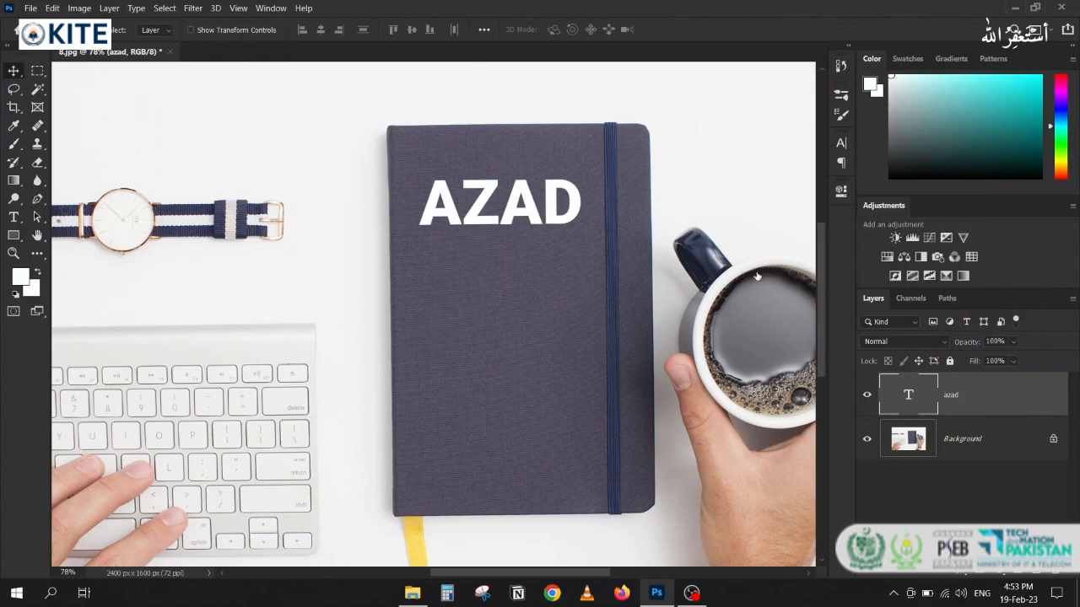
# - Set the text layer's fill opacity to 0% and add a Bevel & Emboss with a depth of 105%
pyautogui.doubleClick(982, 386)
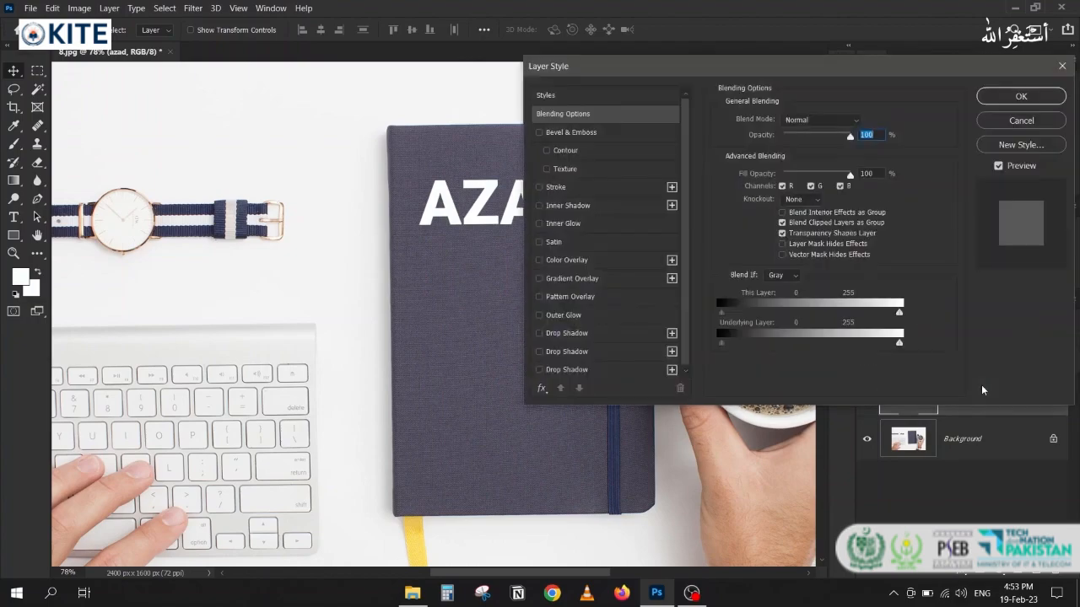
pyautogui.moveTo(621, 67); pyautogui.dragTo(690, 77)
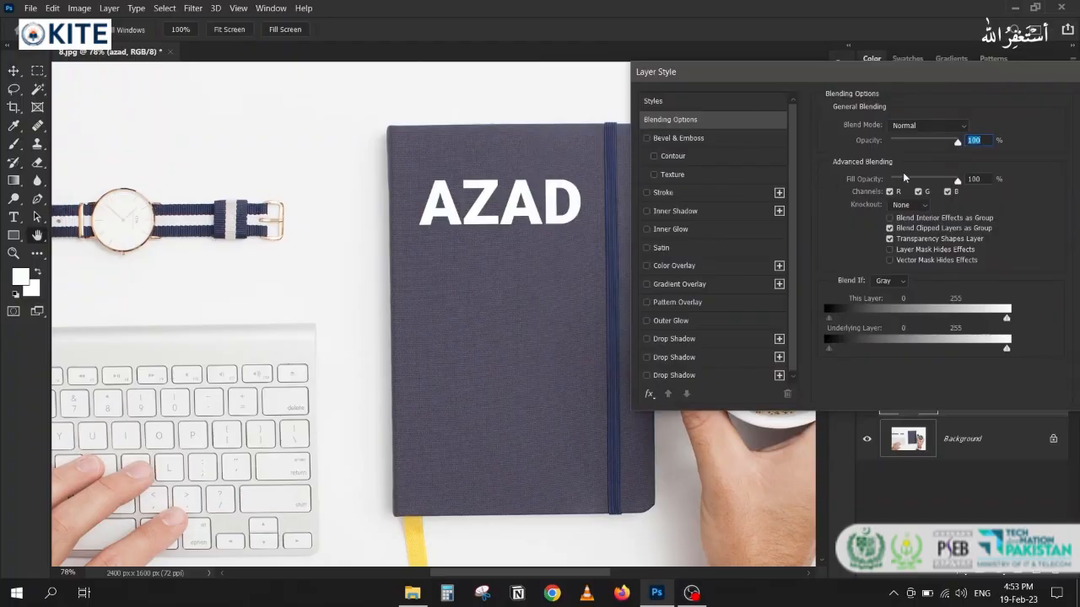
pyautogui.moveTo(903, 177); pyautogui.dragTo(794, 171)
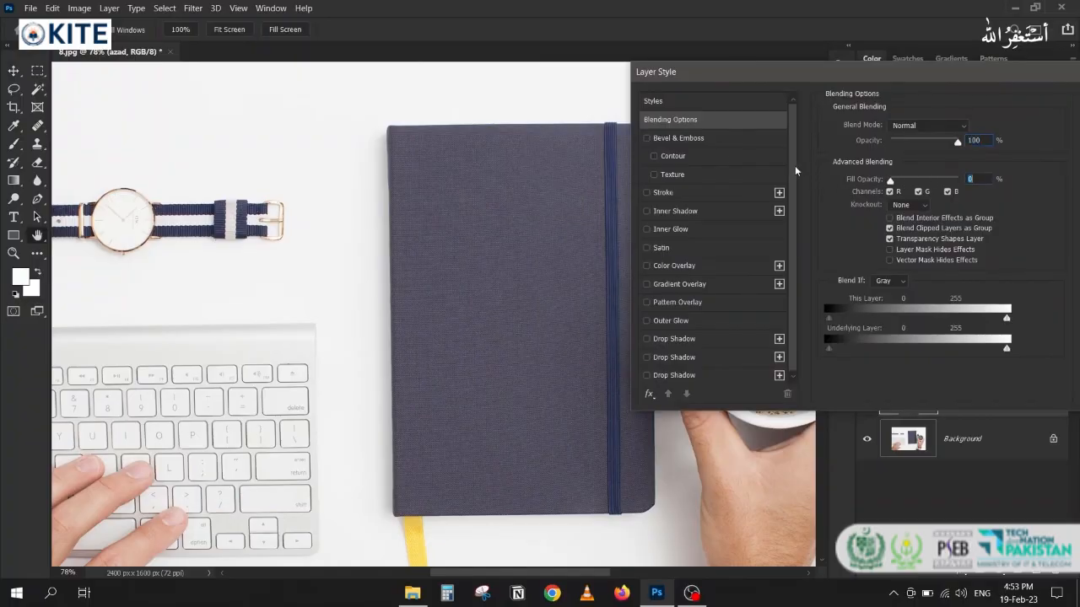
pyautogui.click(683, 138)
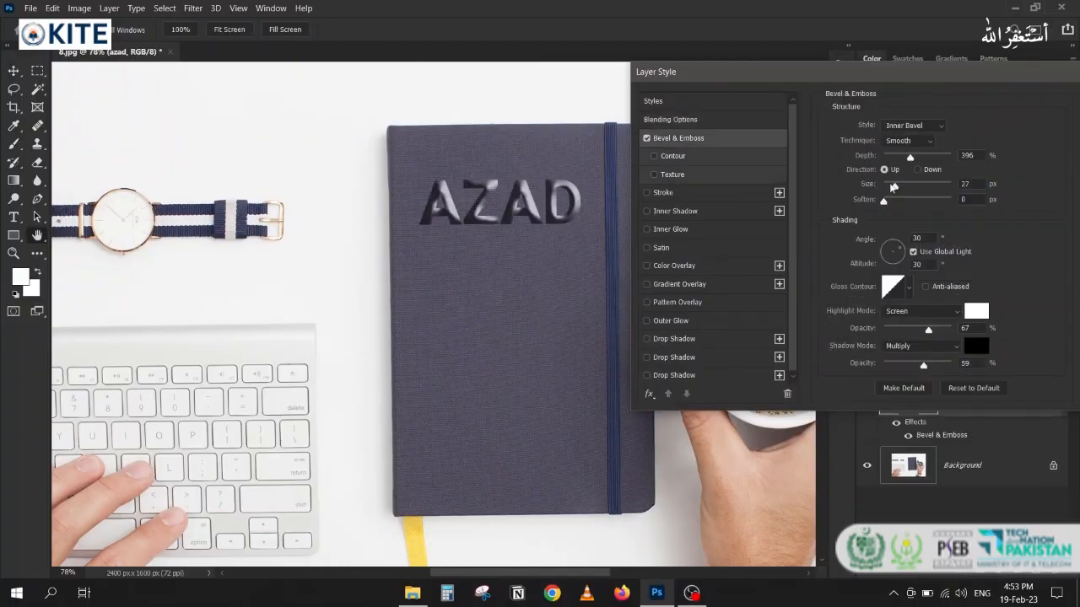
pyautogui.moveTo(894, 186); pyautogui.dragTo(892, 157)
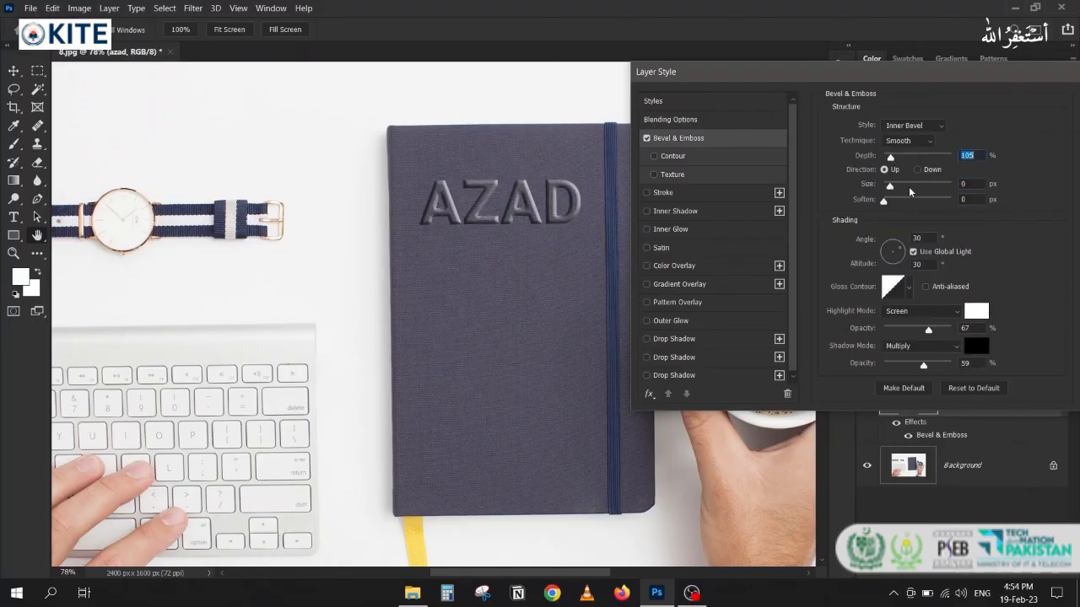
# - Set the bevel to the Chisel Hard technique with a size of 3 px, compare both directions and choose Down
pyautogui.click(917, 170)
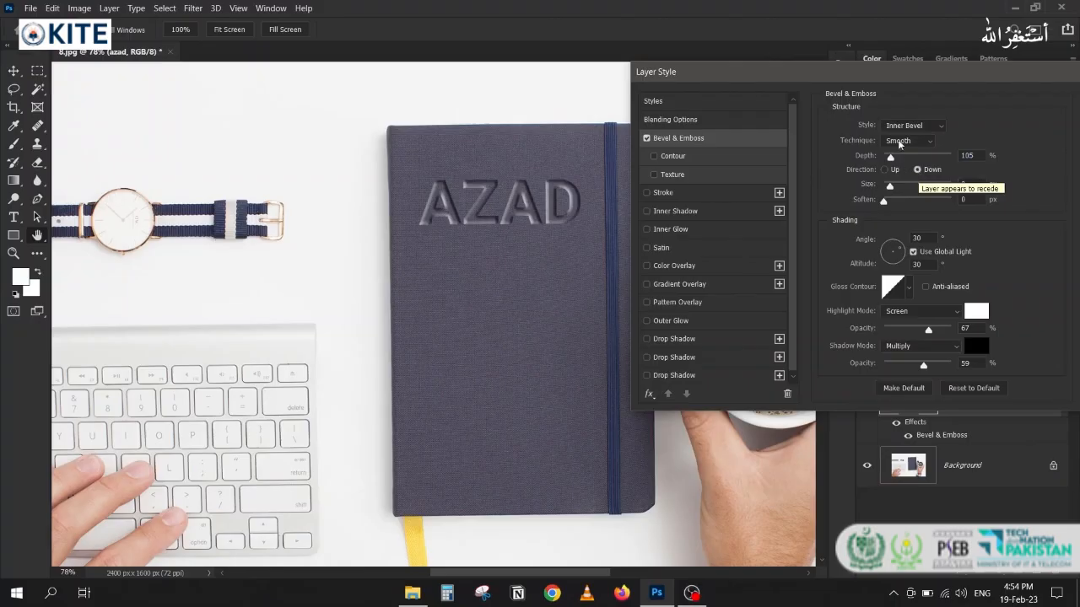
pyautogui.click(901, 140)
pyautogui.click(894, 162)
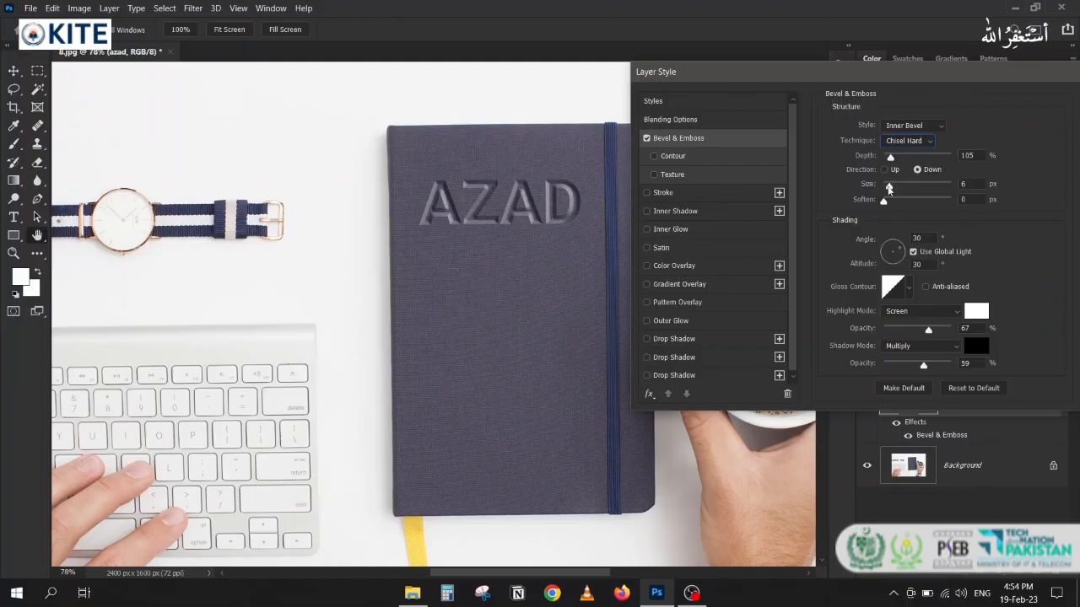
pyautogui.moveTo(889, 189); pyautogui.dragTo(887, 190)
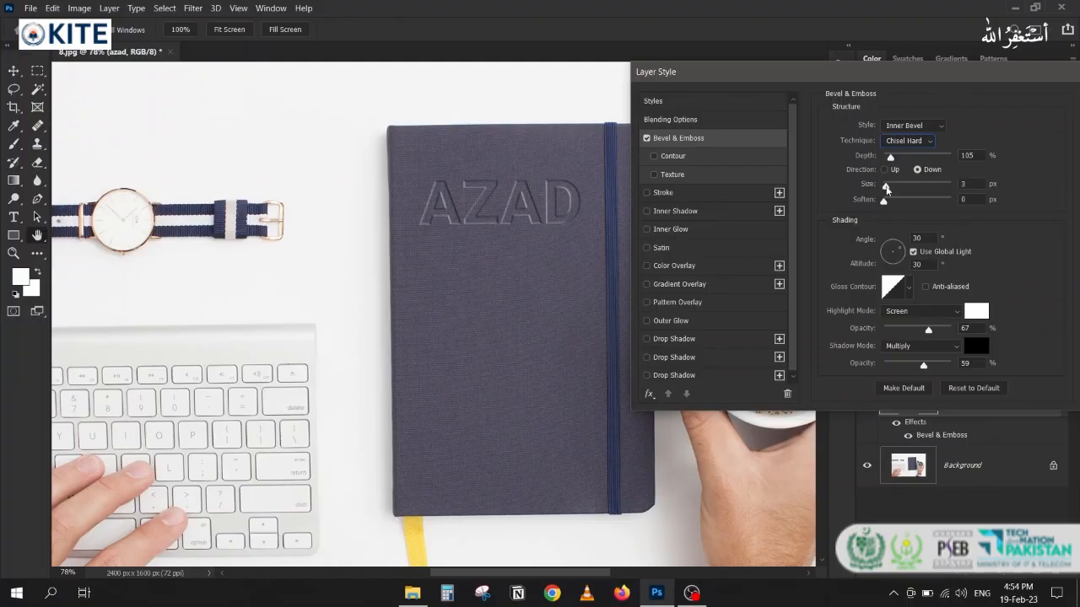
pyautogui.click(885, 170)
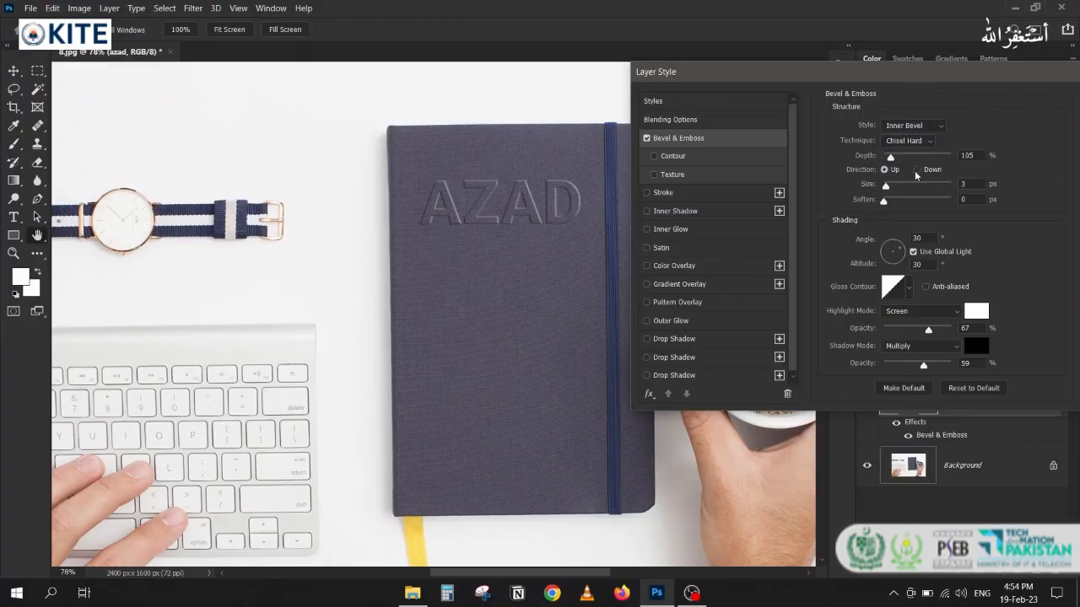
pyautogui.click(917, 171)
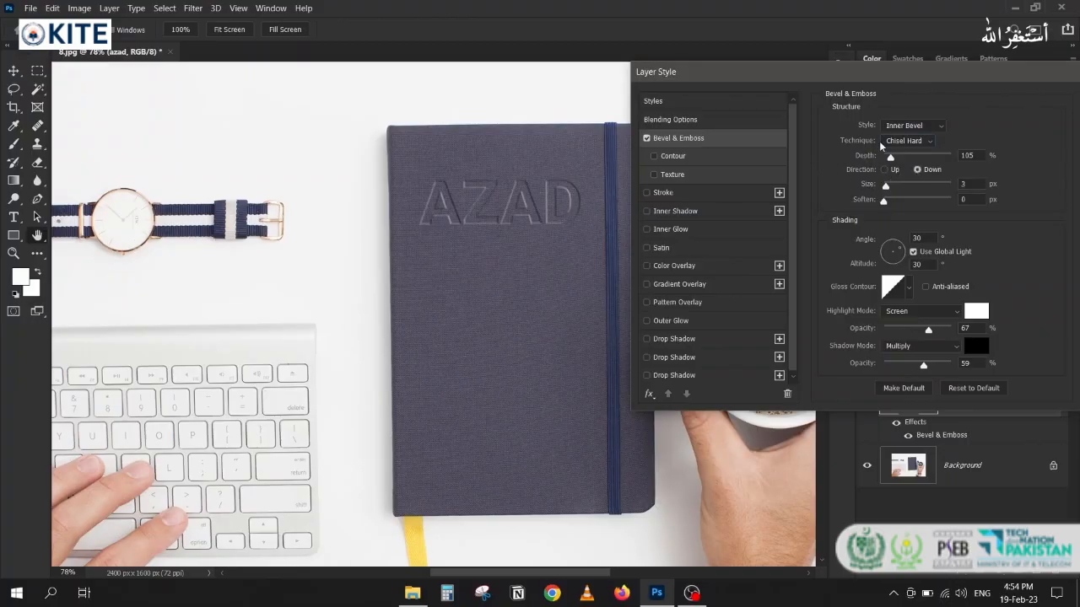
# - Try other bevel techniques and the Outer Bevel and Emboss styles, and return to Chisel Hard with Inner Bevel
pyautogui.click(887, 141)
pyautogui.click(892, 172)
pyautogui.click(901, 141)
pyautogui.click(897, 158)
pyautogui.click(893, 127)
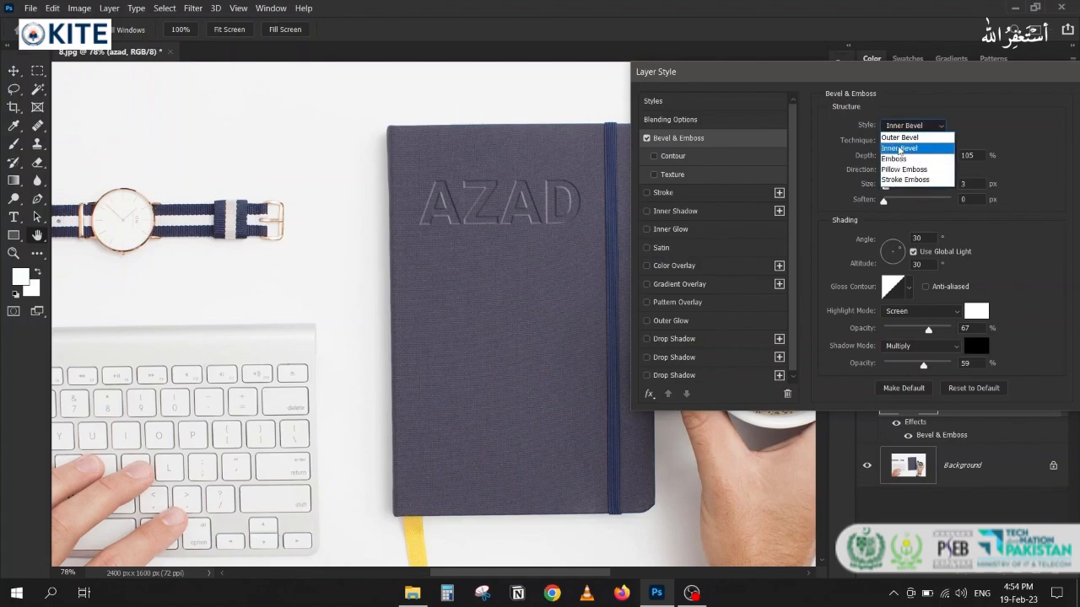
pyautogui.click(898, 147)
pyautogui.click(898, 126)
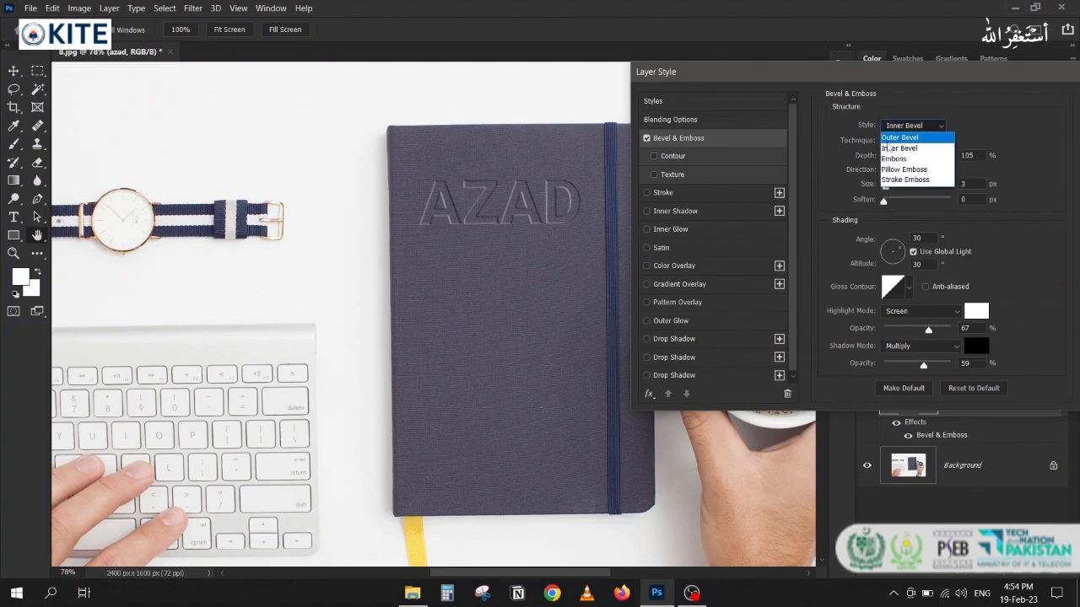
pyautogui.click(888, 139)
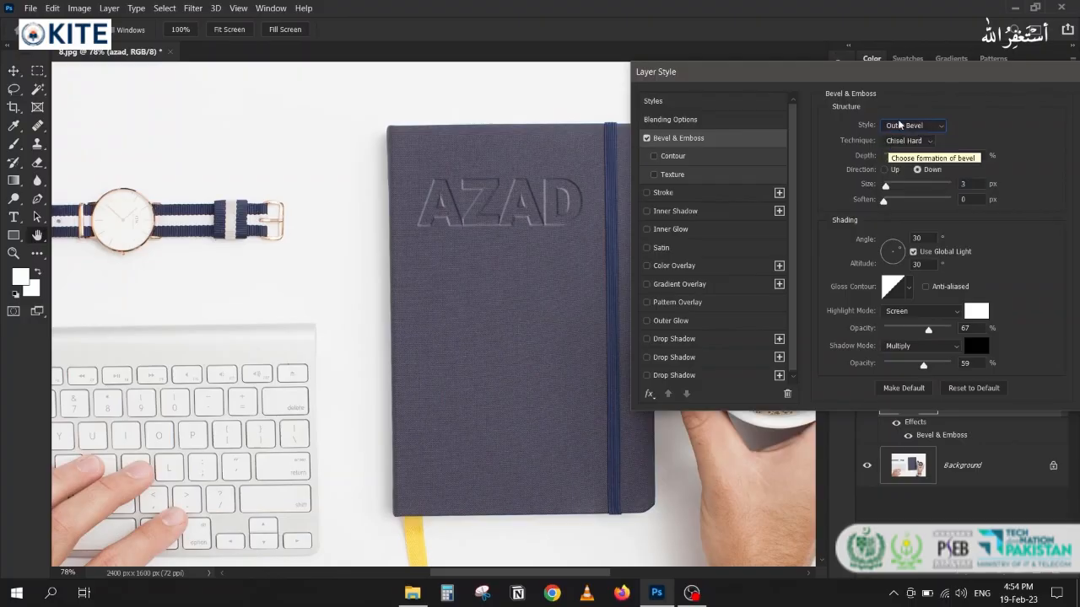
pyautogui.click(901, 126)
pyautogui.click(903, 160)
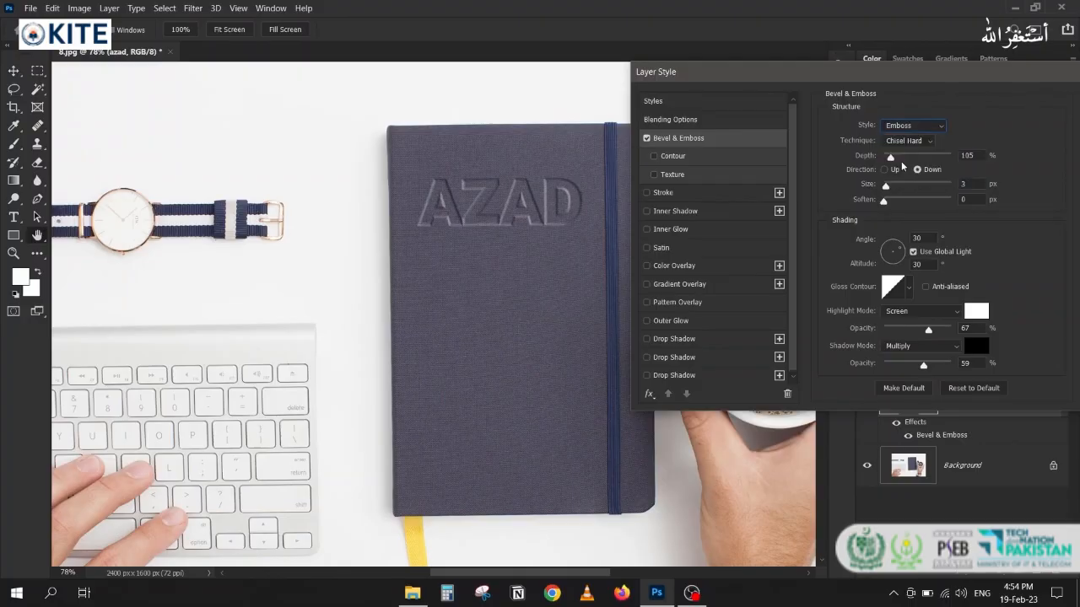
pyautogui.click(915, 127)
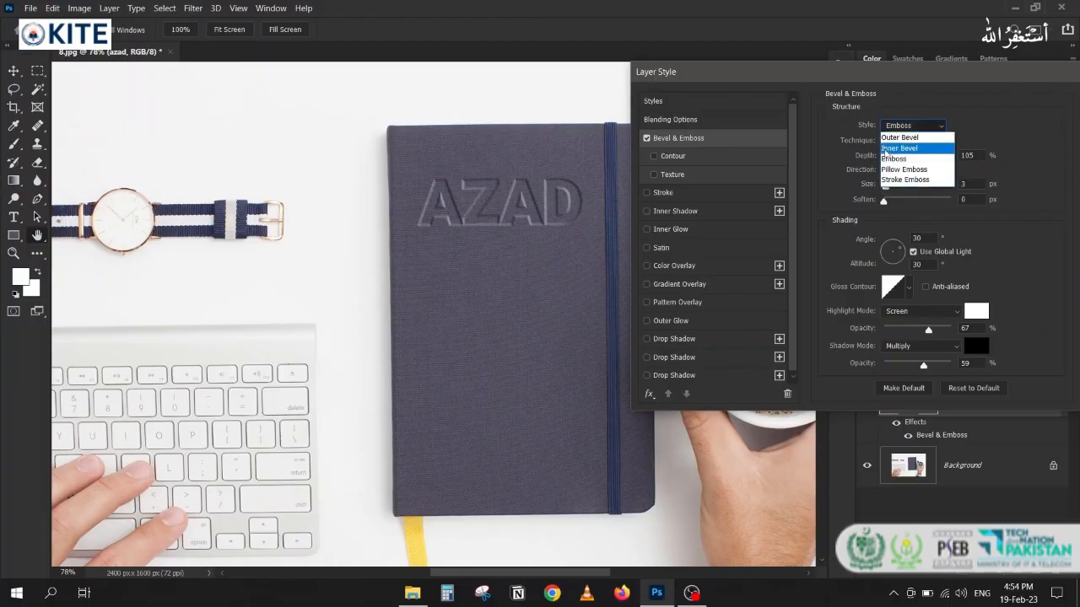
pyautogui.click(899, 148)
# - Apply the layer style, reopen the lettering's Bevel & Emboss settings and set the shading angle to 90°
pyautogui.moveTo(983, 76); pyautogui.dragTo(787, 75)
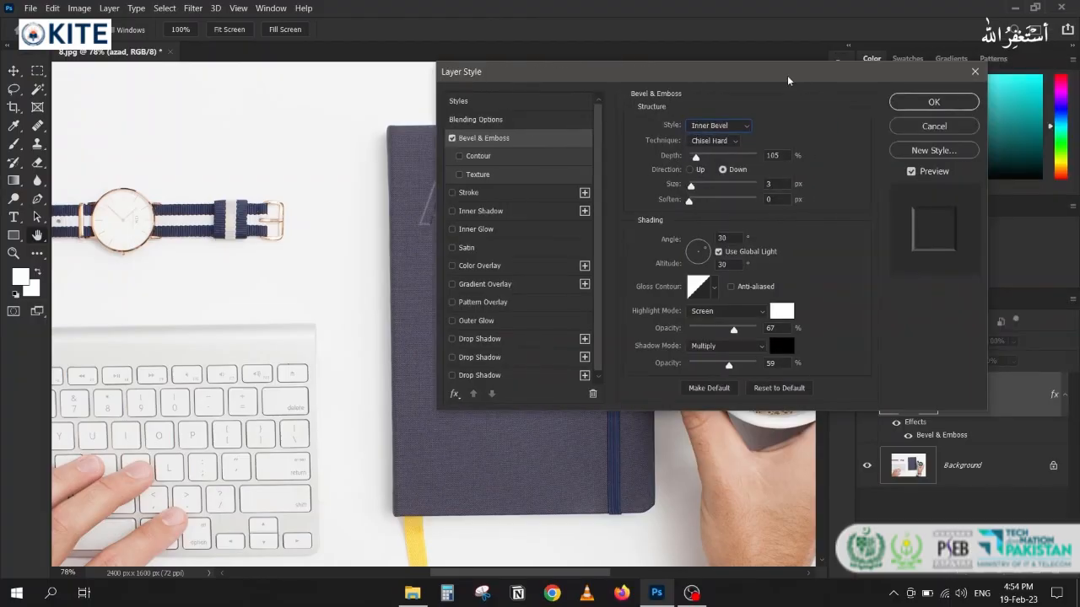
pyautogui.click(935, 104)
pyautogui.scroll(5, 542, 188)
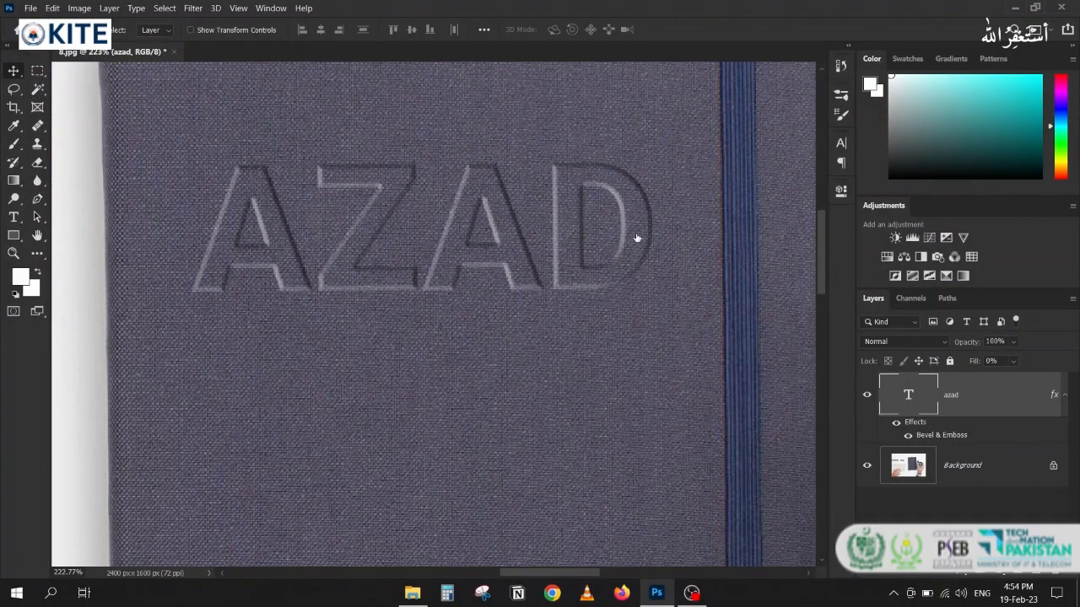
pyautogui.moveTo(558, 66); pyautogui.dragTo(743, 55)
pyautogui.click(677, 128)
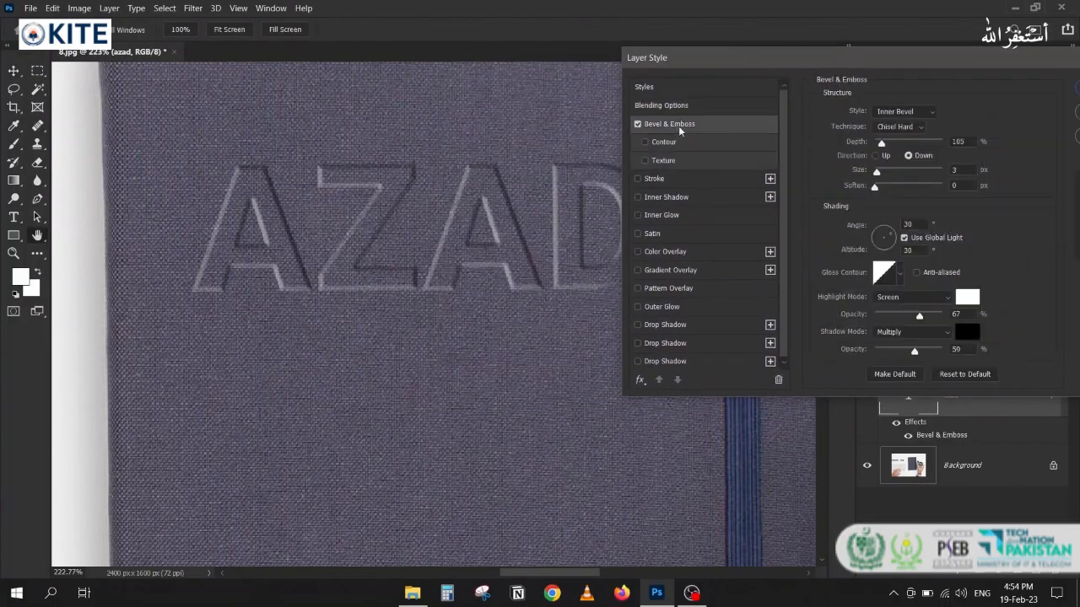
pyautogui.doubleClick(907, 223)
pyautogui.write('90')
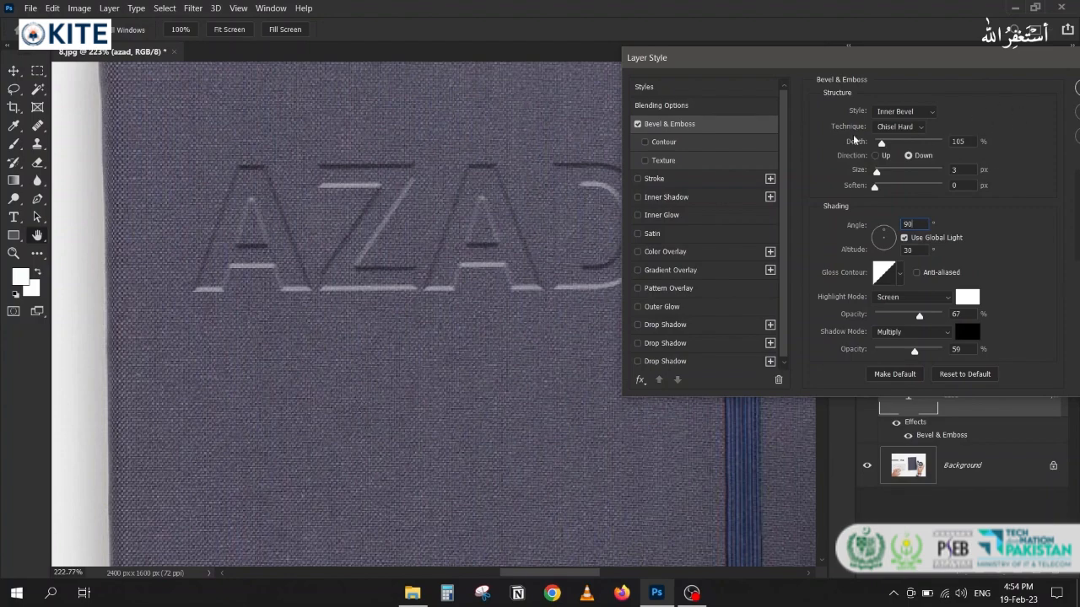
# - Add an Inner Shadow to the lettering with 41% opacity, 29% choke and a size of 9 px
pyautogui.click(663, 198)
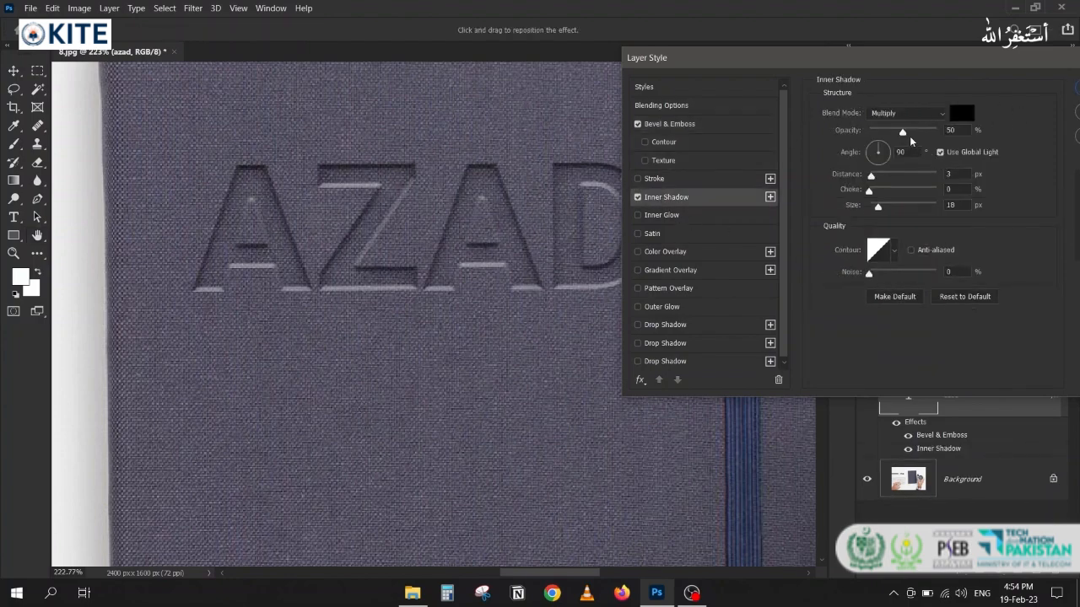
pyautogui.moveTo(903, 133); pyautogui.dragTo(893, 135)
pyautogui.moveTo(870, 192)
pyautogui.mouseDown()
pyautogui.moveTo(900, 195)
pyautogui.moveTo(875, 208)
pyautogui.mouseUp()
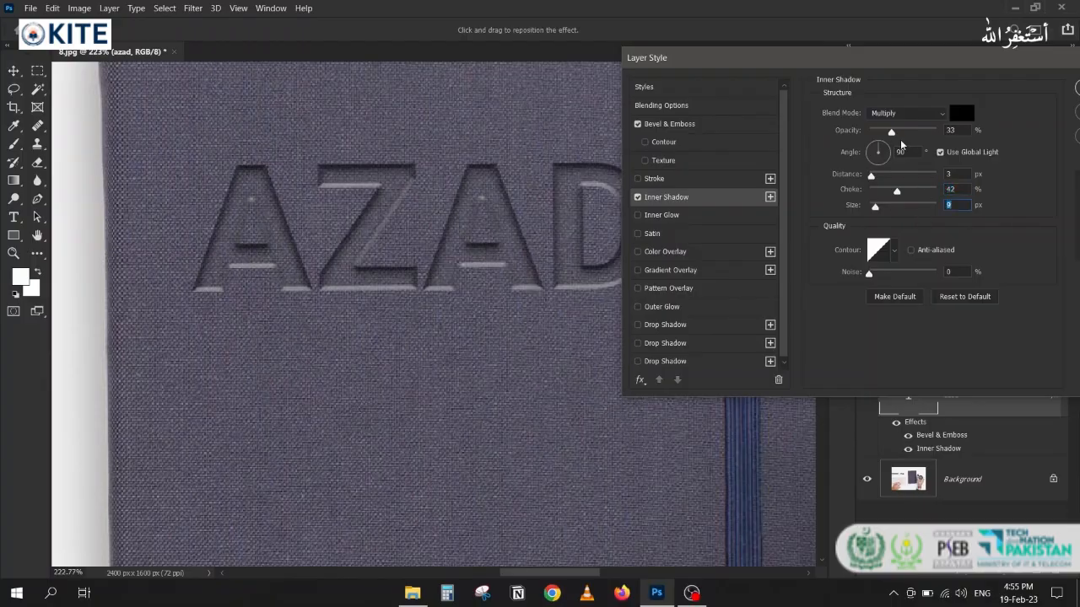
pyautogui.moveTo(891, 133)
pyautogui.mouseDown()
pyautogui.moveTo(878, 135)
pyautogui.moveTo(904, 138)
pyautogui.moveTo(895, 131)
pyautogui.mouseUp()
pyautogui.moveTo(897, 193); pyautogui.dragTo(887, 195)
# - Set the bevel's shading angle to 102° and the Inner Shadow opacity to 18%, and apply the layer style
pyautogui.click(667, 129)
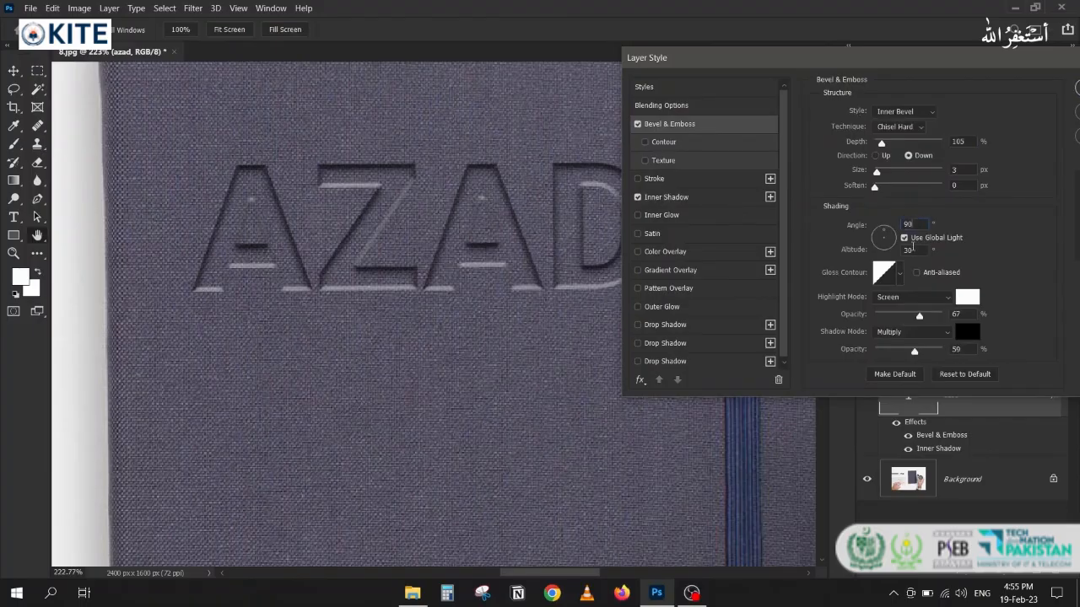
pyautogui.doubleClick(911, 224)
pyautogui.hotkey('shift', 'Up')
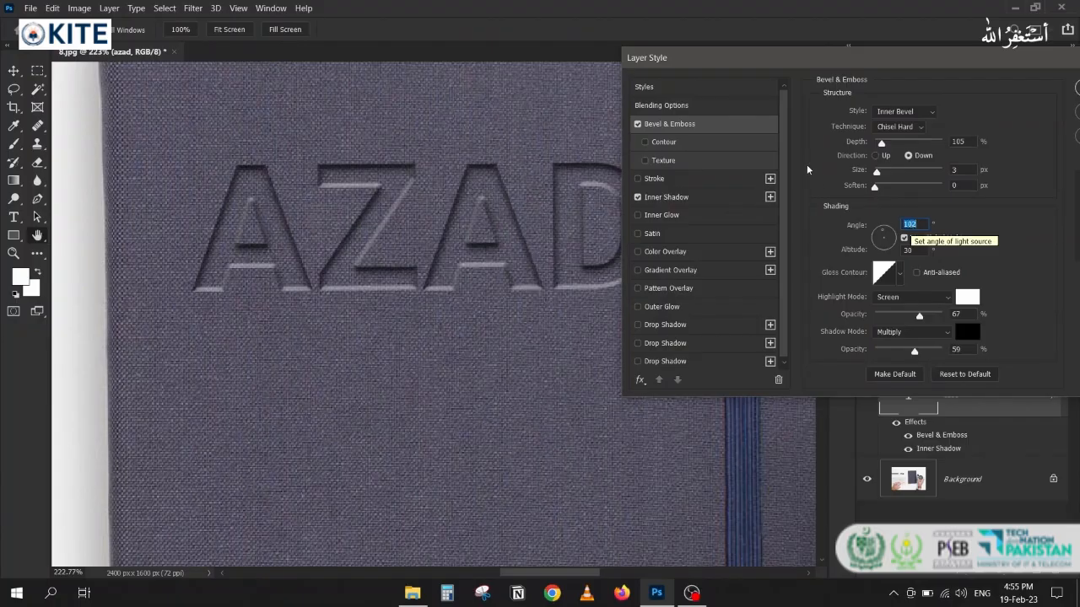
pyautogui.click(685, 200)
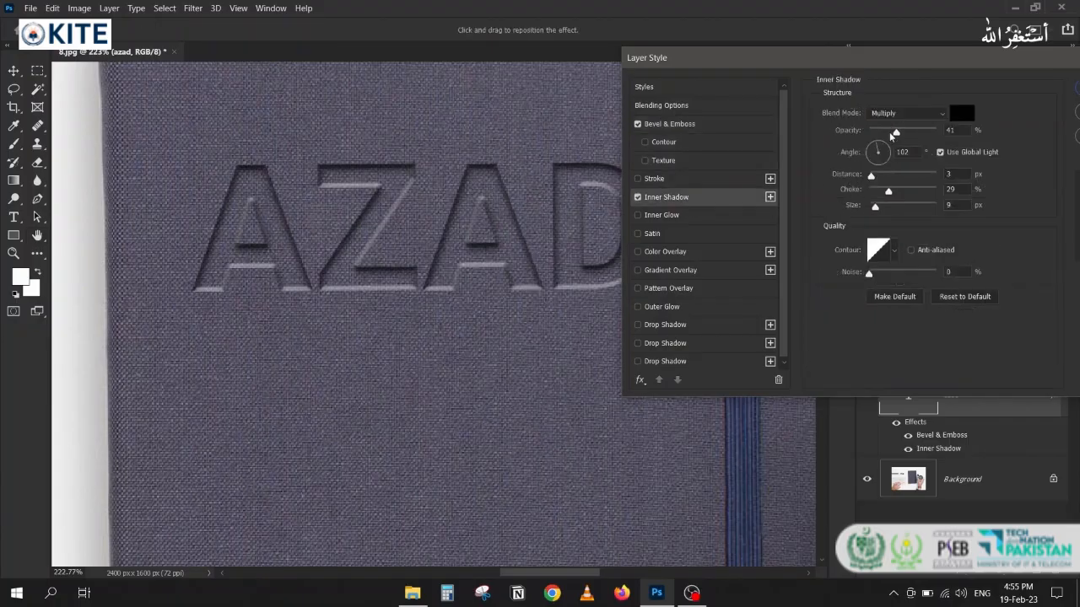
pyautogui.moveTo(896, 132); pyautogui.dragTo(881, 134)
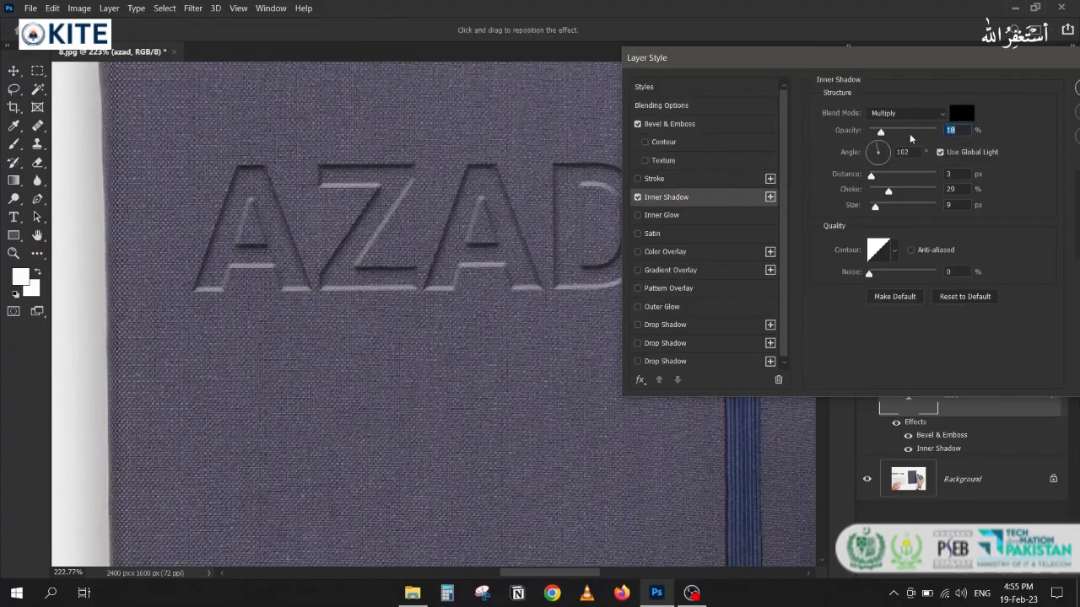
pyautogui.click(1077, 92)
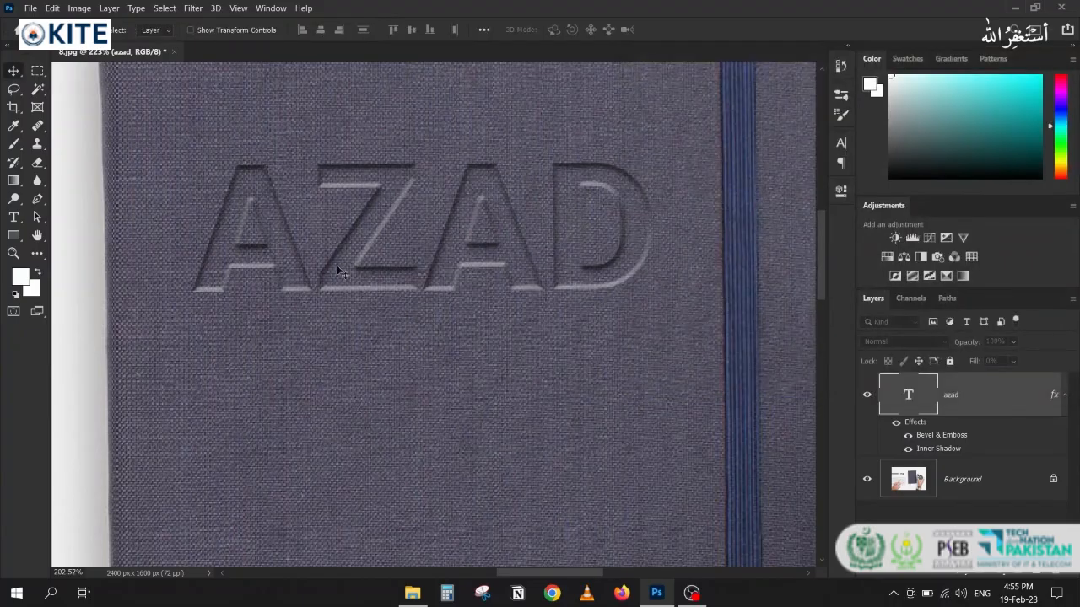
# - Set the lettering's bevel highlight opacity to 36% and its Inner Shadow opacity to 21%, and apply the layer style
pyautogui.scroll(-5, 337, 266)
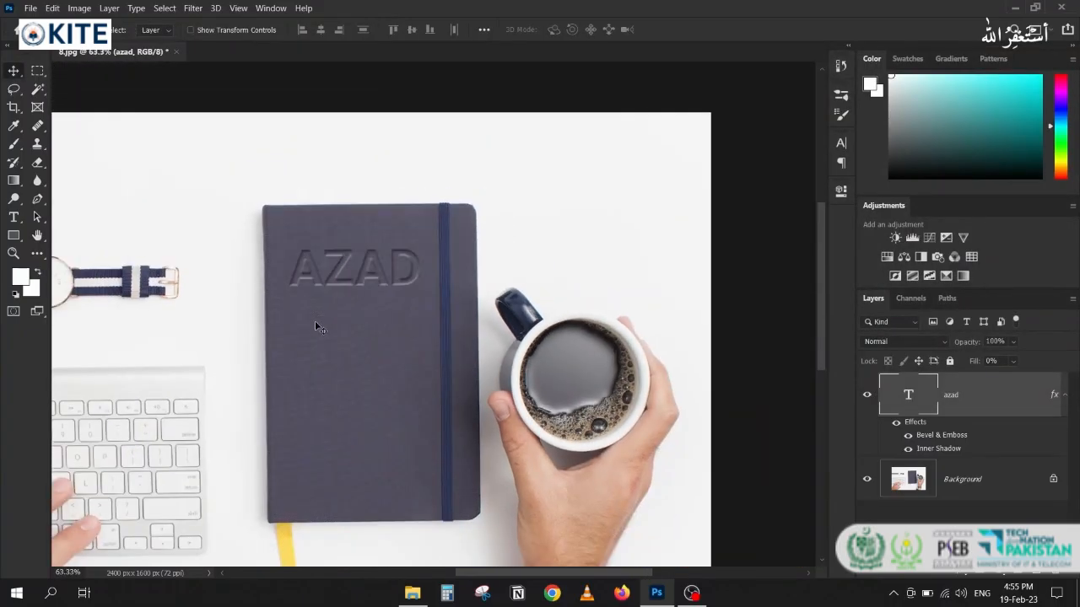
pyautogui.scroll(3, 371, 274)
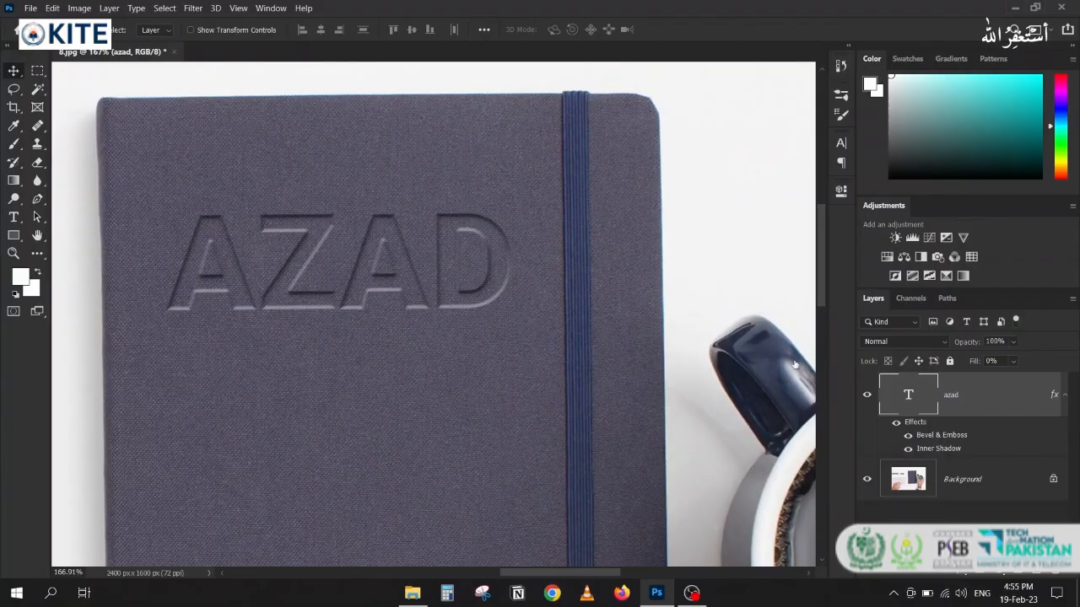
pyautogui.doubleClick(972, 391)
pyautogui.click(586, 124)
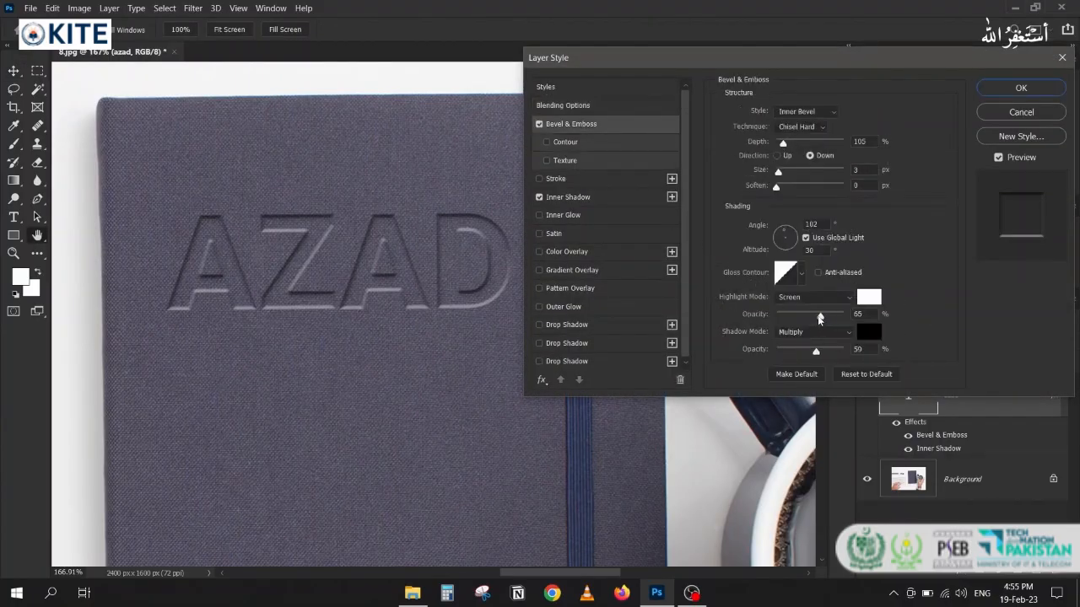
pyautogui.moveTo(821, 315); pyautogui.dragTo(801, 317)
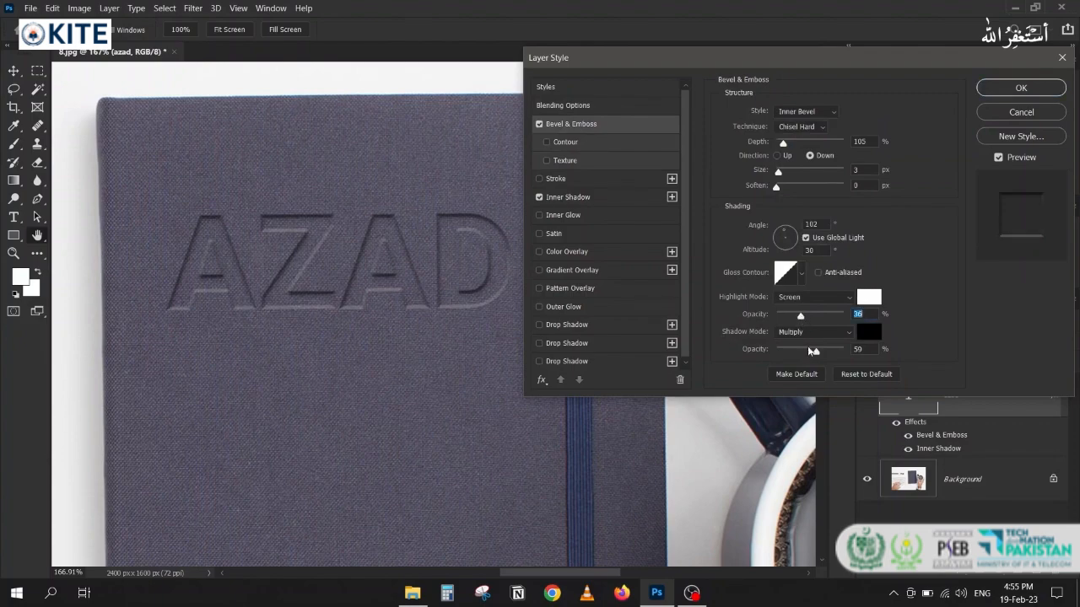
pyautogui.click(566, 199)
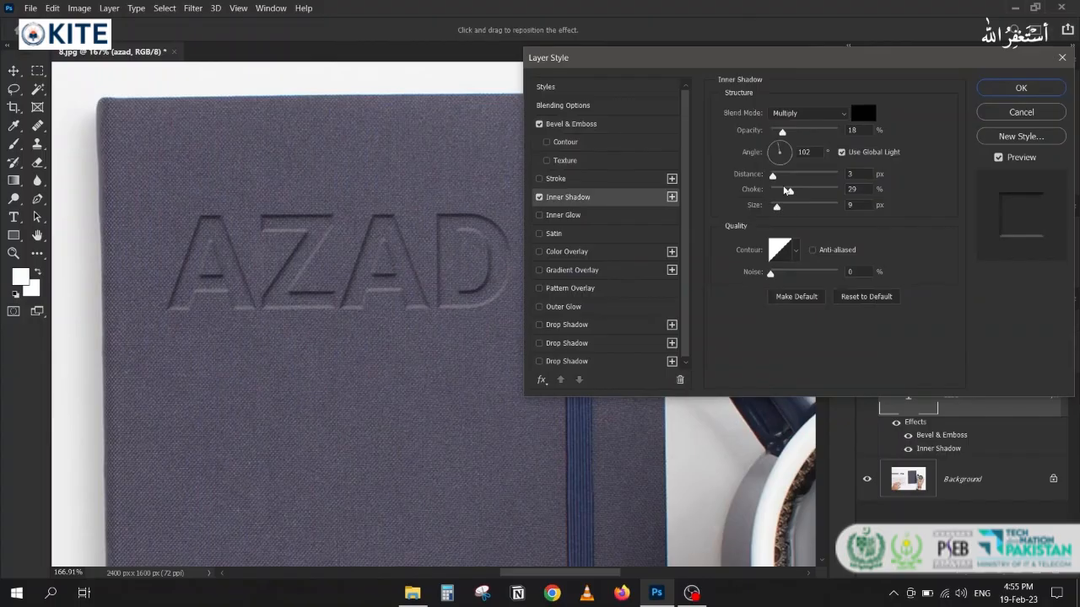
pyautogui.moveTo(782, 133); pyautogui.dragTo(785, 134)
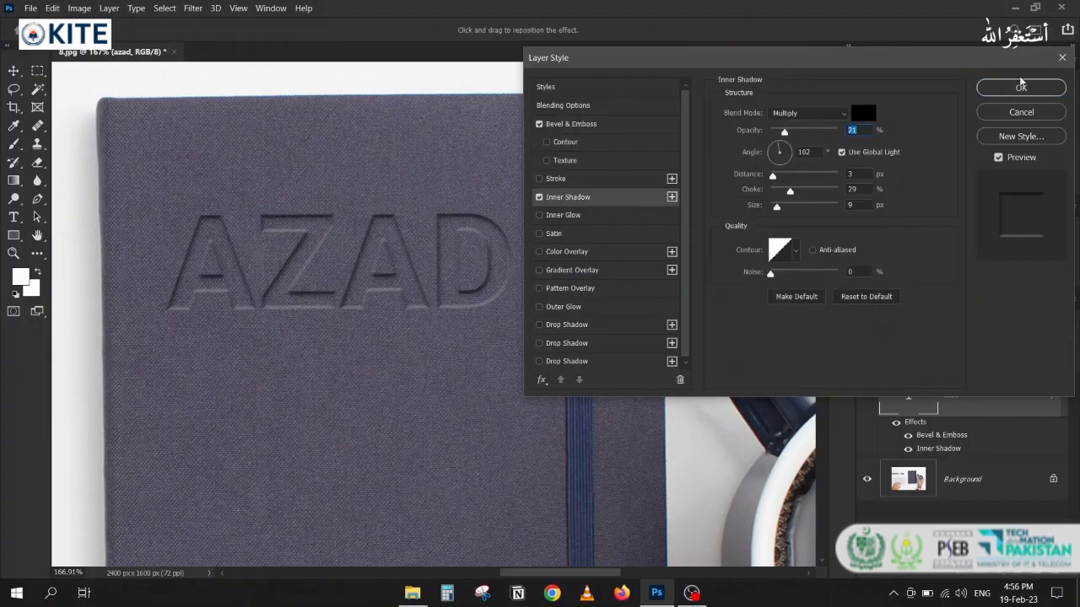
pyautogui.press('Return')
# - Inspect the debossed lettering at different magnifications and close 8.jpg without saving
pyautogui.scroll(-5, 314, 234)
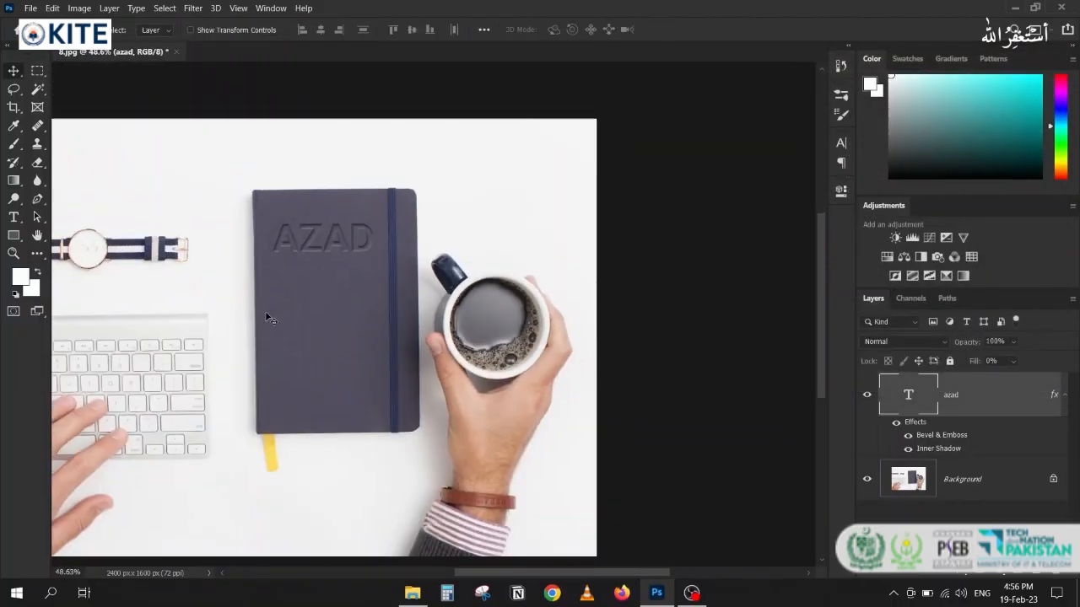
pyautogui.scroll(6, 356, 216)
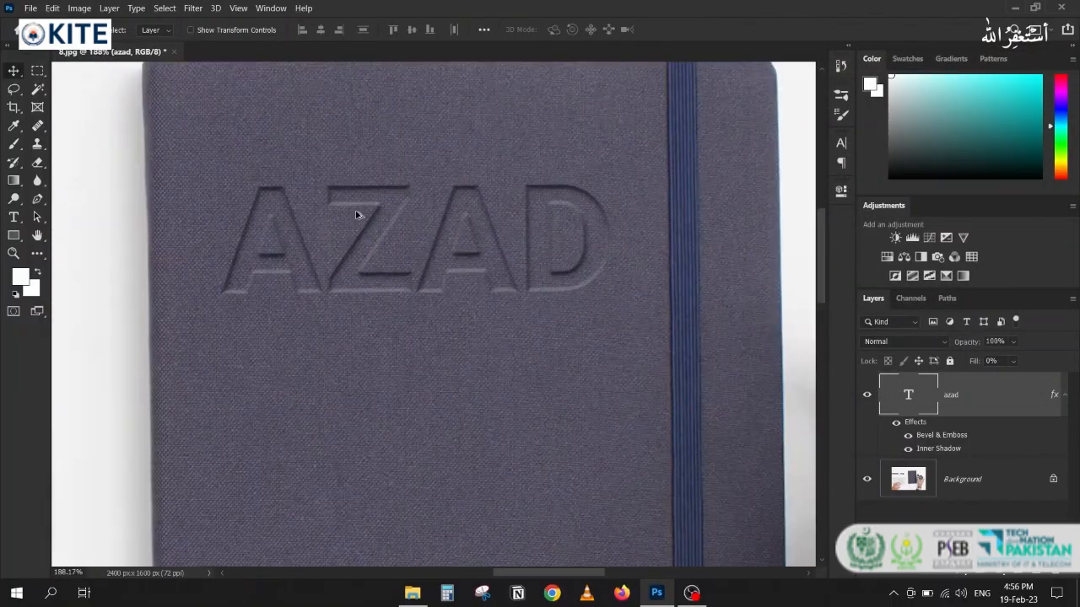
pyautogui.scroll(-4, 356, 215)
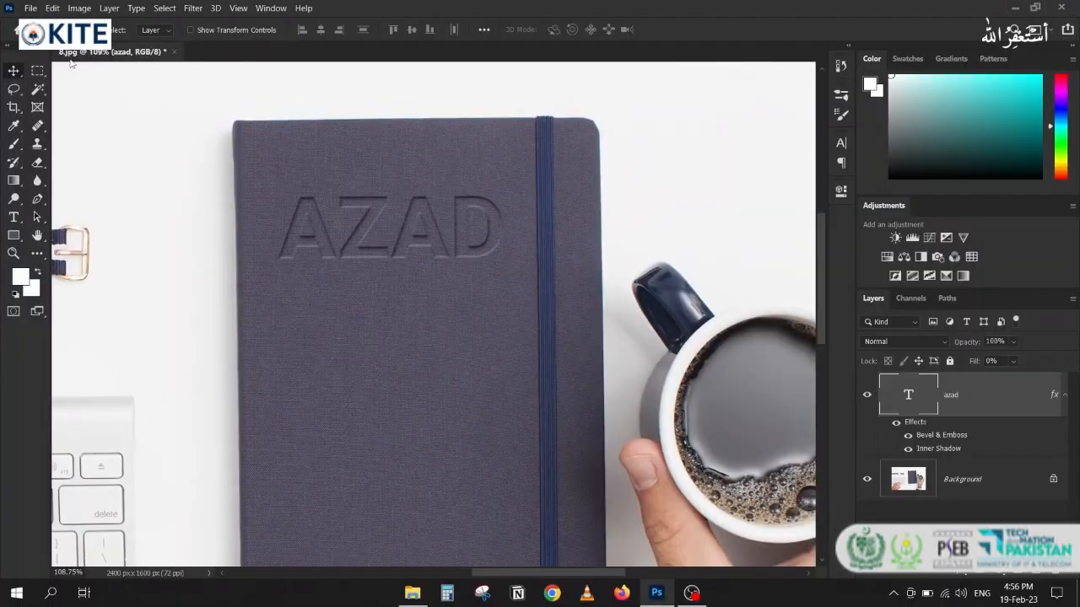
pyautogui.click(174, 51)
pyautogui.press('Tab')
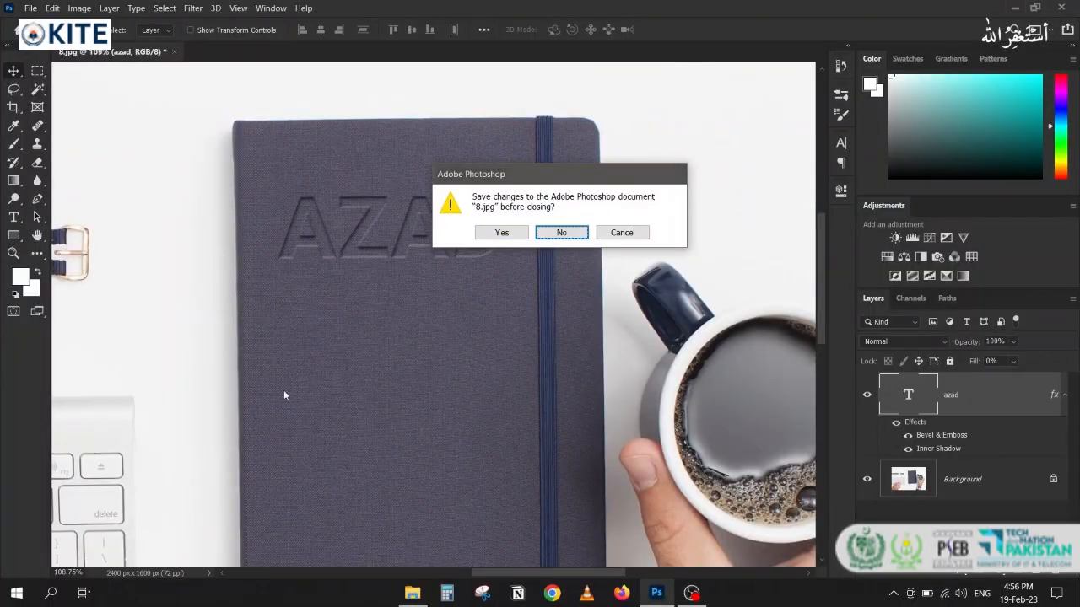
pyautogui.press('Return')
# - Open the forest image 9 from the 6-Layer Styles folder in Photoshop
pyautogui.click(410, 595)
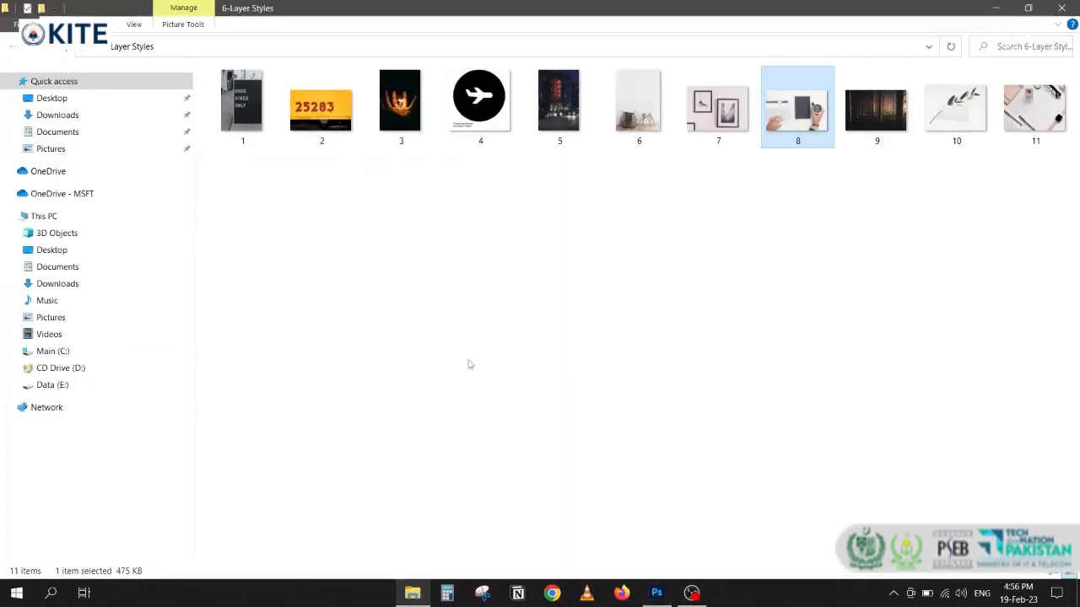
pyautogui.click(871, 119)
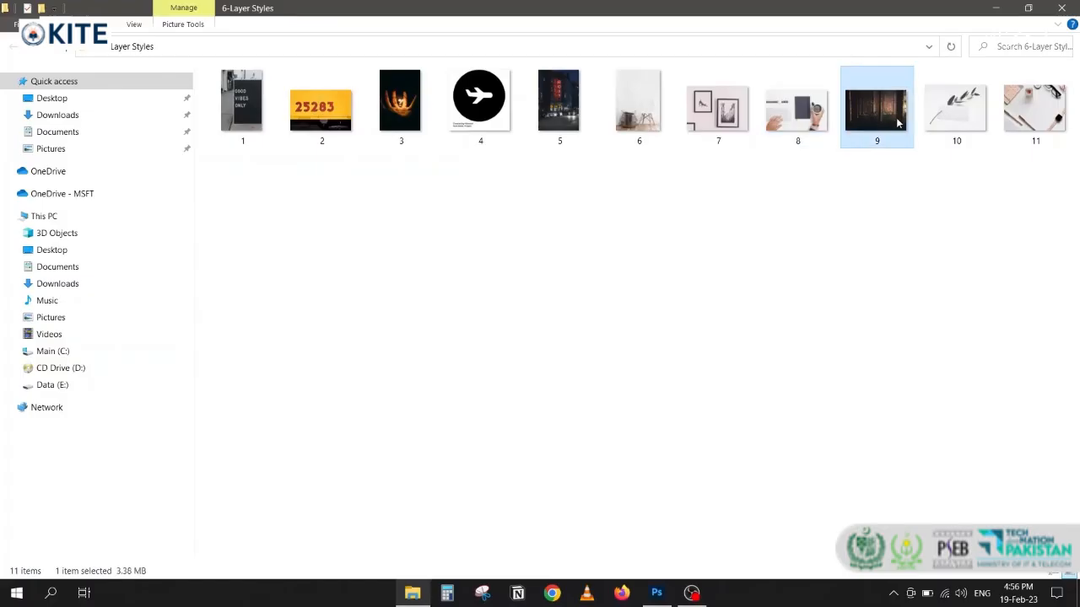
pyautogui.moveTo(879, 117); pyautogui.dragTo(400, 370)
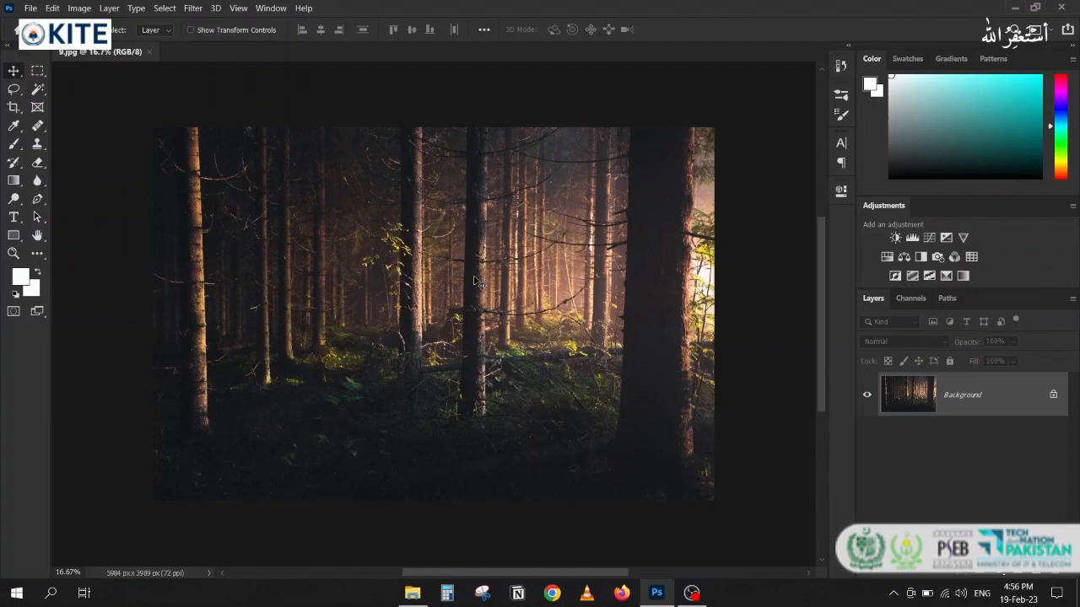
# - Add a new layer above the forest photo and choose a User Defined brush for the Brush tool
pyautogui.click(1037, 576)
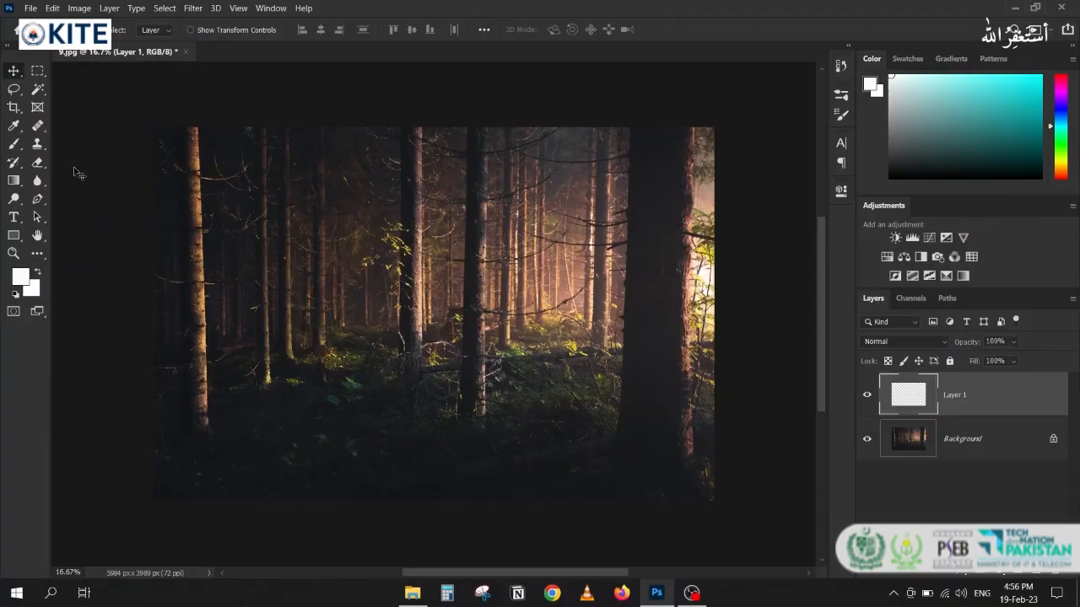
pyautogui.click(13, 143)
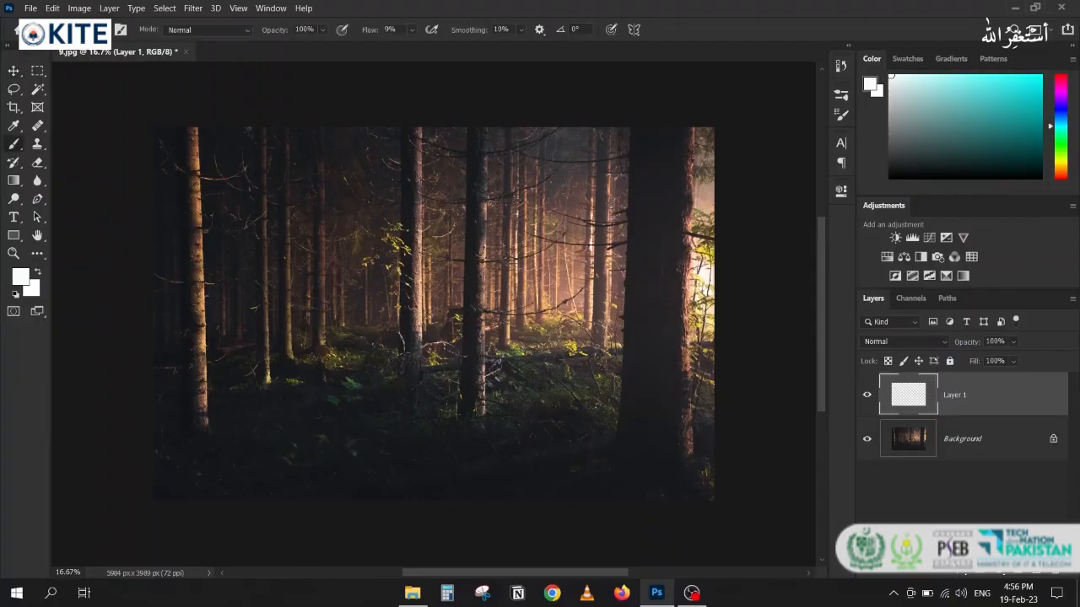
pyautogui.click(842, 113)
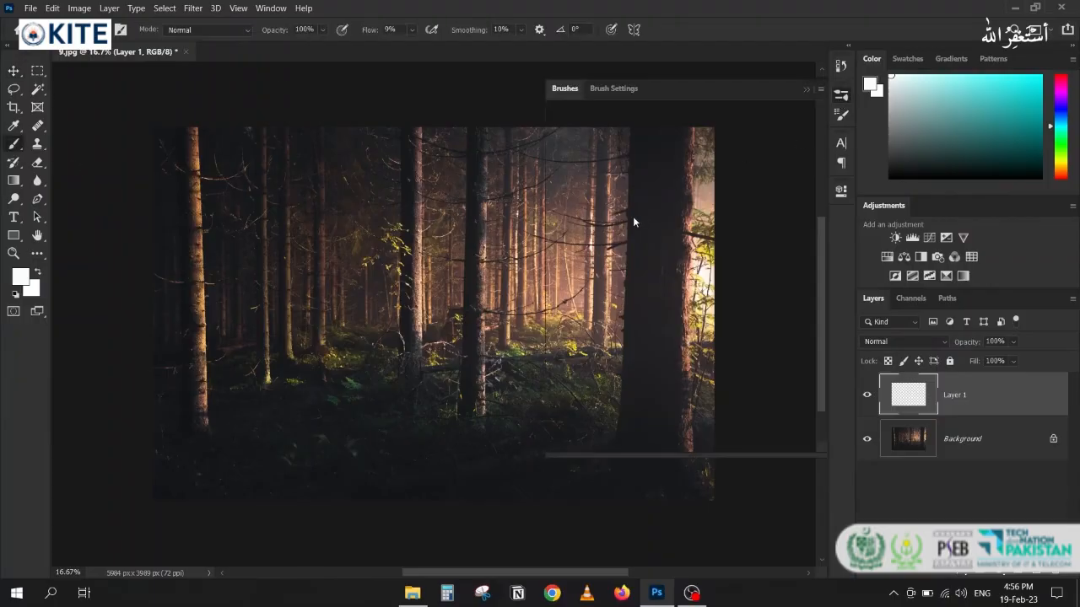
pyautogui.click(555, 292)
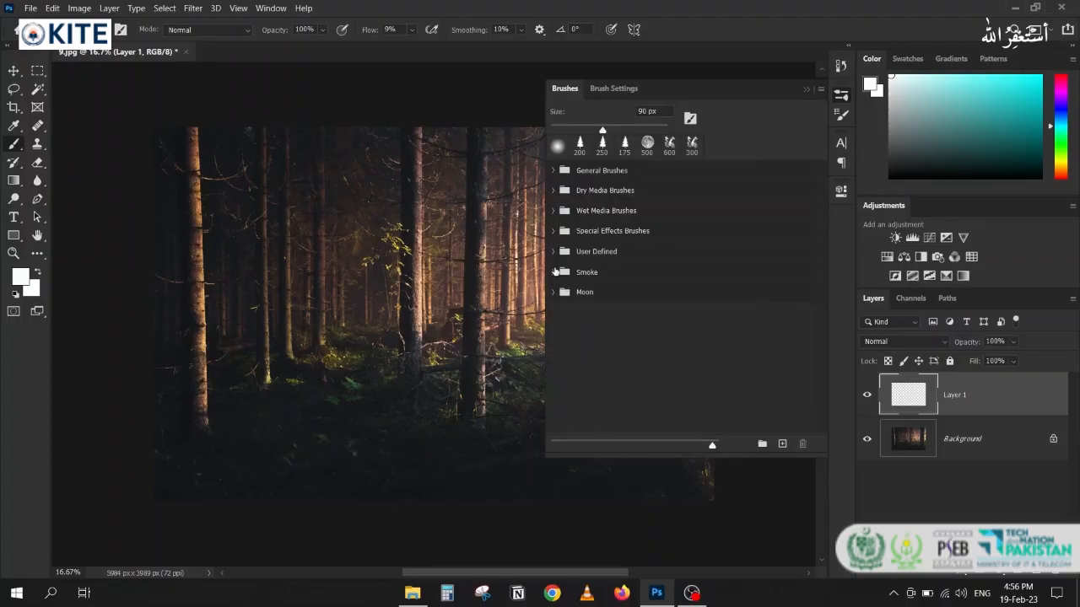
pyautogui.click(554, 251)
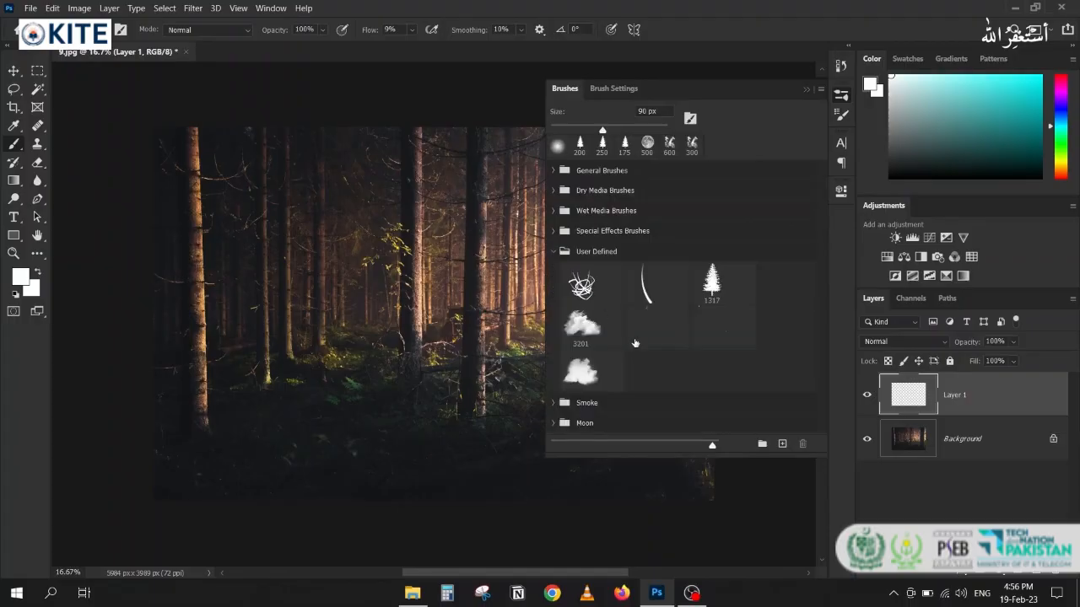
pyautogui.click(713, 332)
pyautogui.click(806, 88)
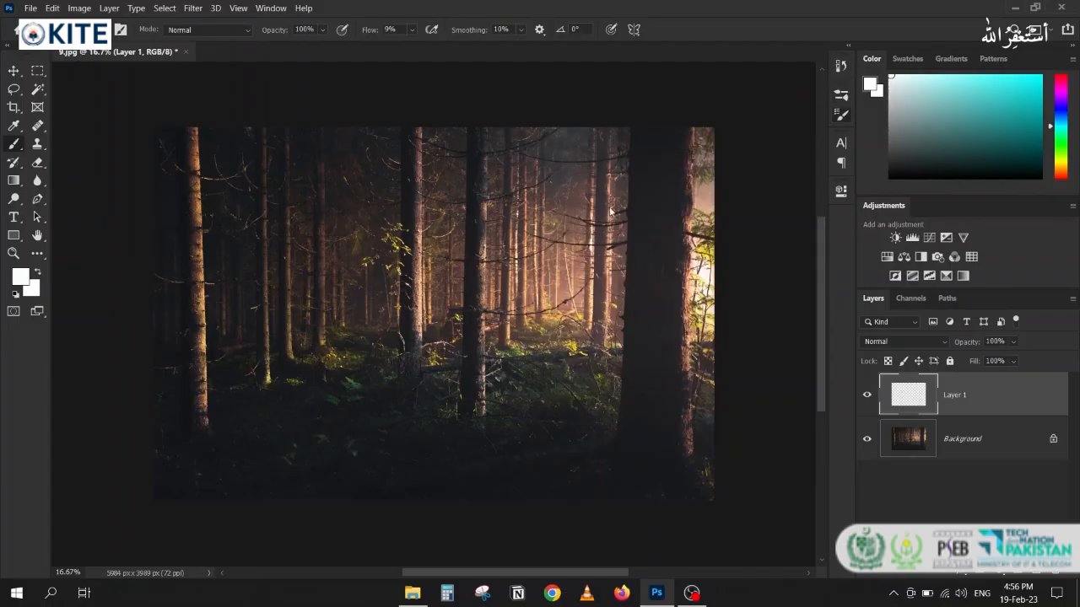
# - Set the brush's angle jitter and roundness jitter to 0% in Shape Dynamics, and review its Scattering settings
pyautogui.press('F5')
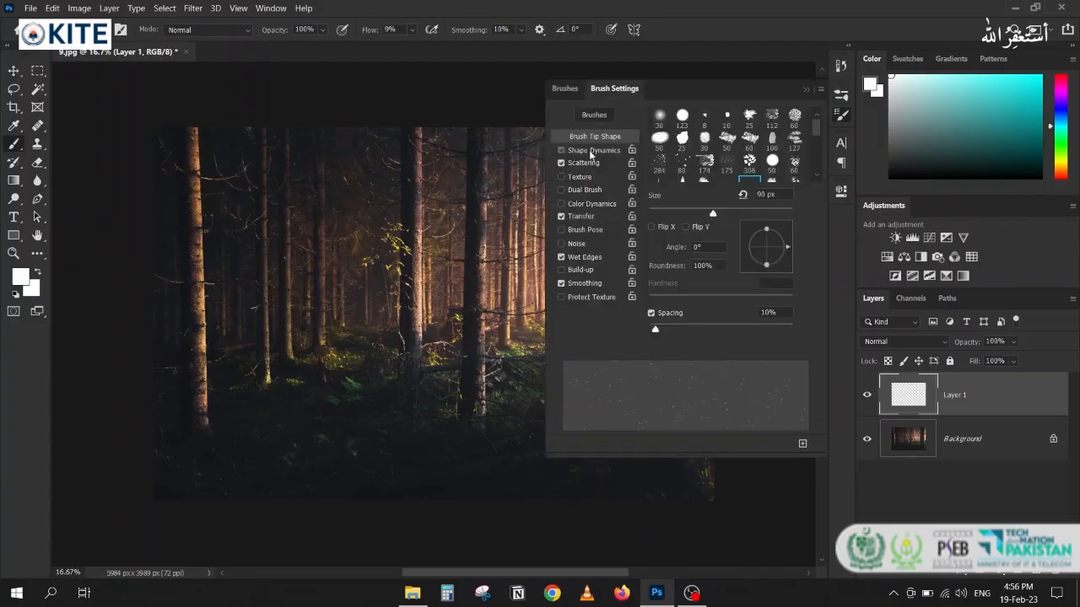
pyautogui.click(590, 150)
pyautogui.moveTo(646, 233); pyautogui.dragTo(638, 241)
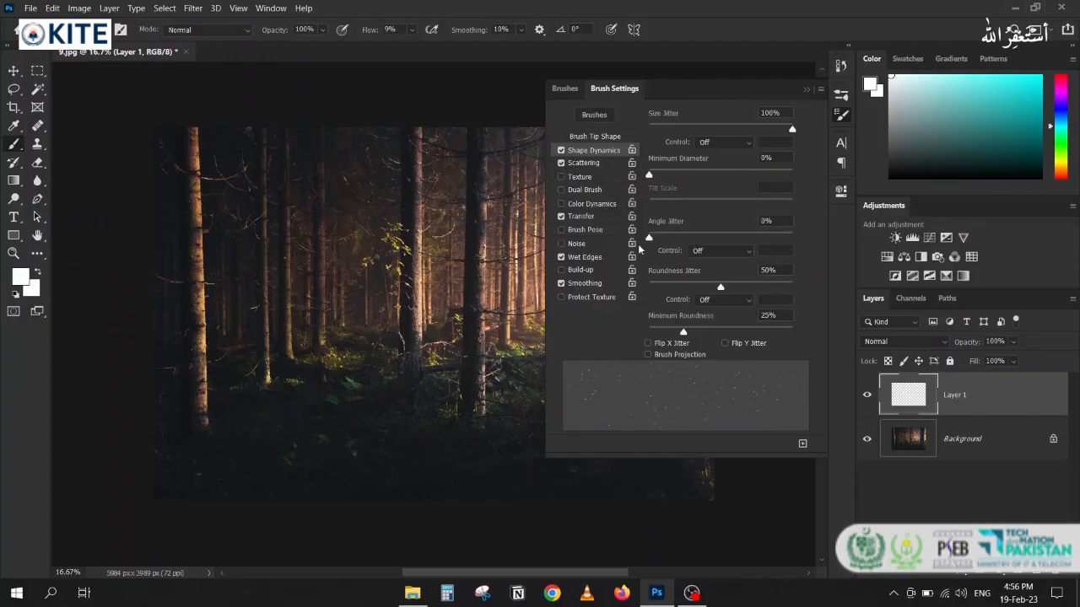
pyautogui.moveTo(706, 285); pyautogui.dragTo(610, 280)
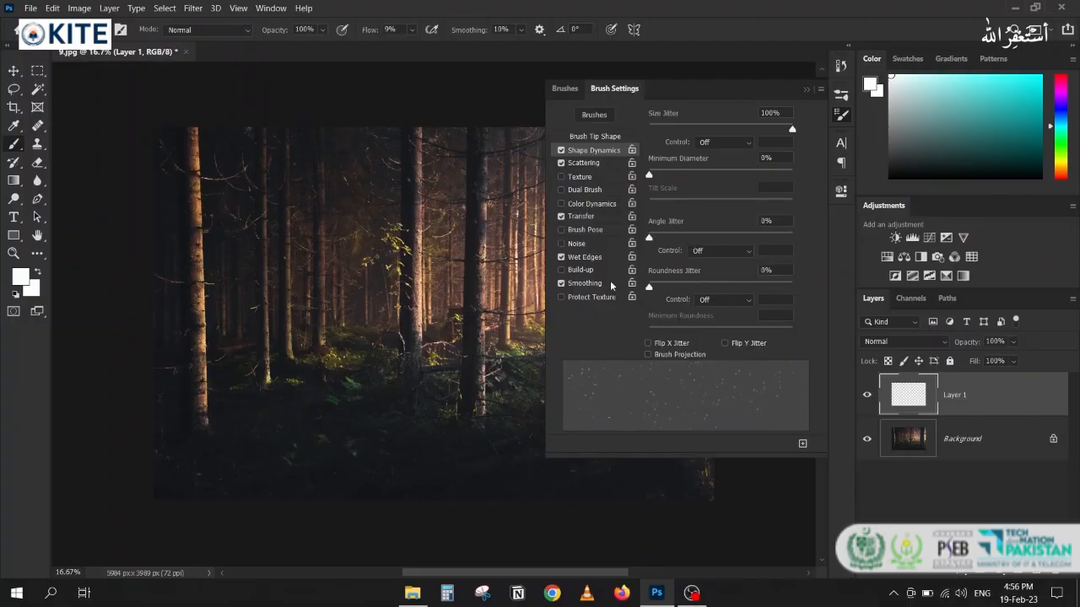
pyautogui.click(583, 164)
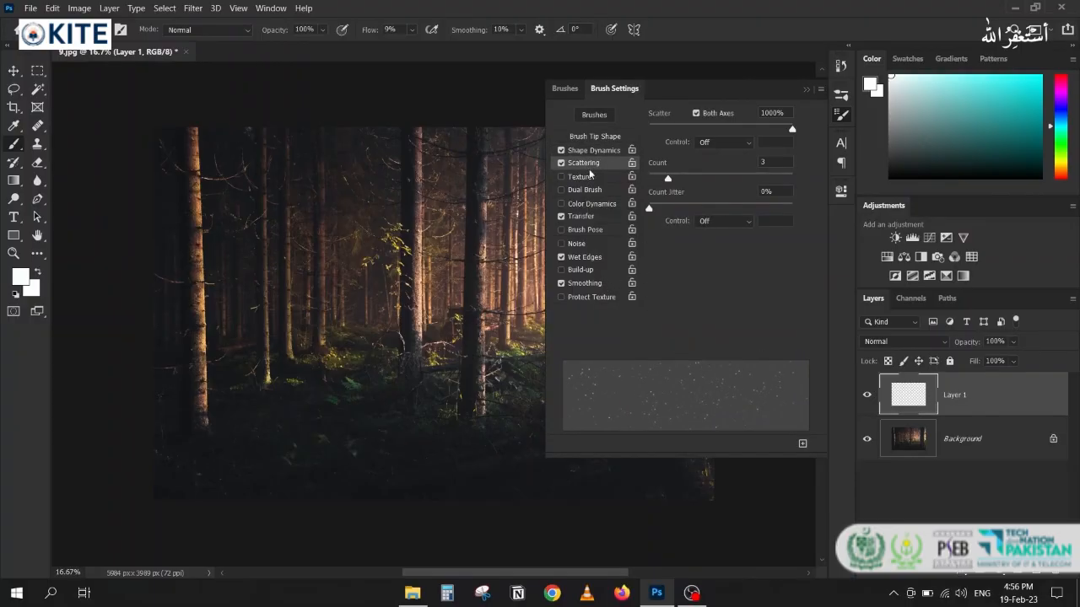
pyautogui.click(807, 88)
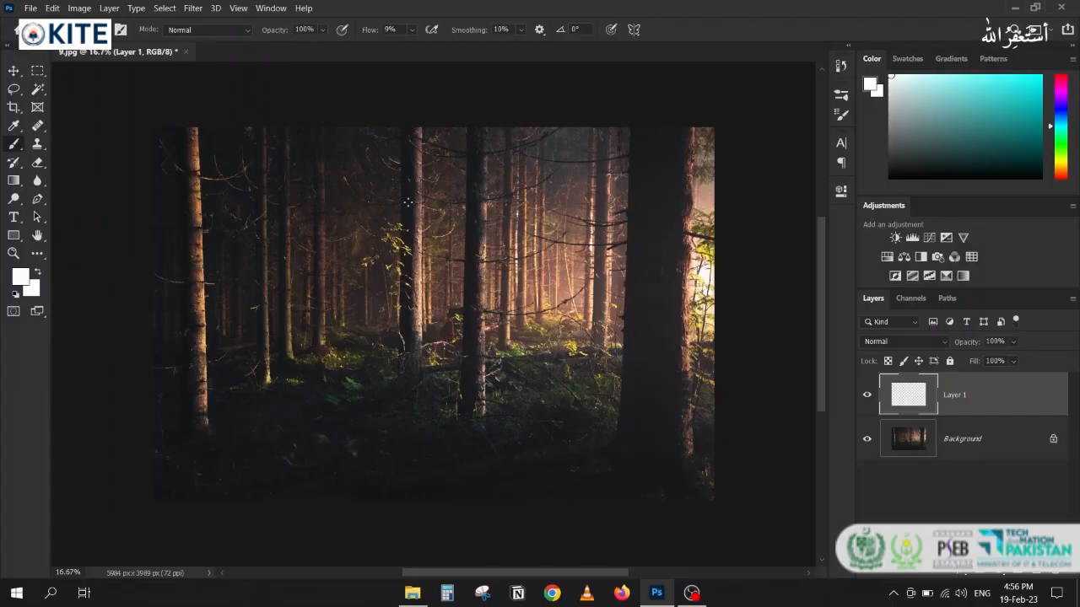
# - Raise the brush flow and paint scattered white particles across the forest on the new layer
pyautogui.moveTo(366, 32); pyautogui.dragTo(501, 33)
pyautogui.click(317, 477)
# - Open the particle layer's layer style and remove the extra Drop Shadow entries from the effects list
pyautogui.doubleClick(909, 395)
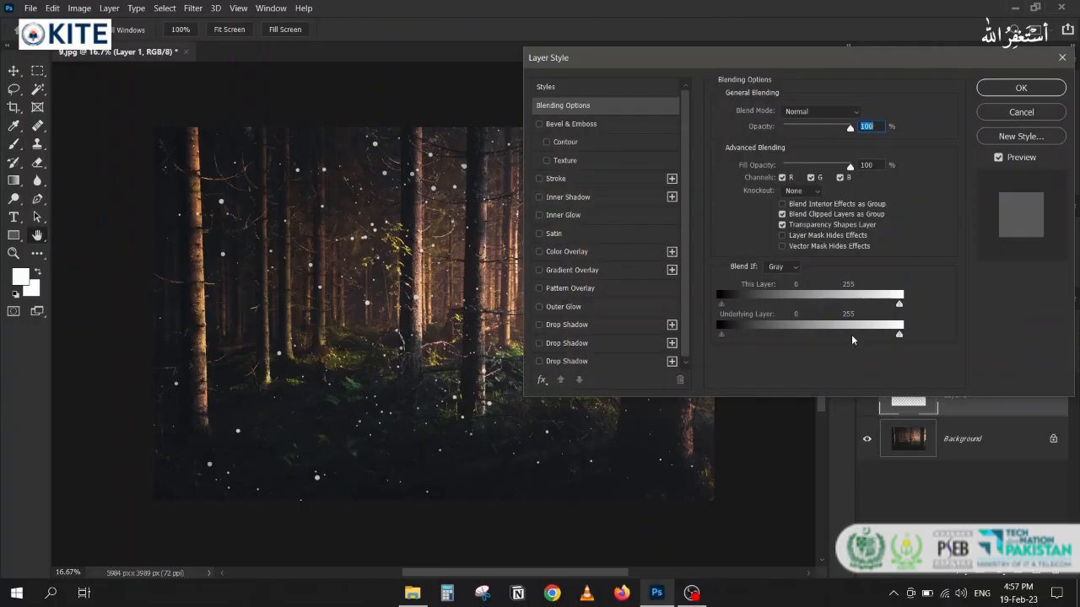
pyautogui.click(637, 343)
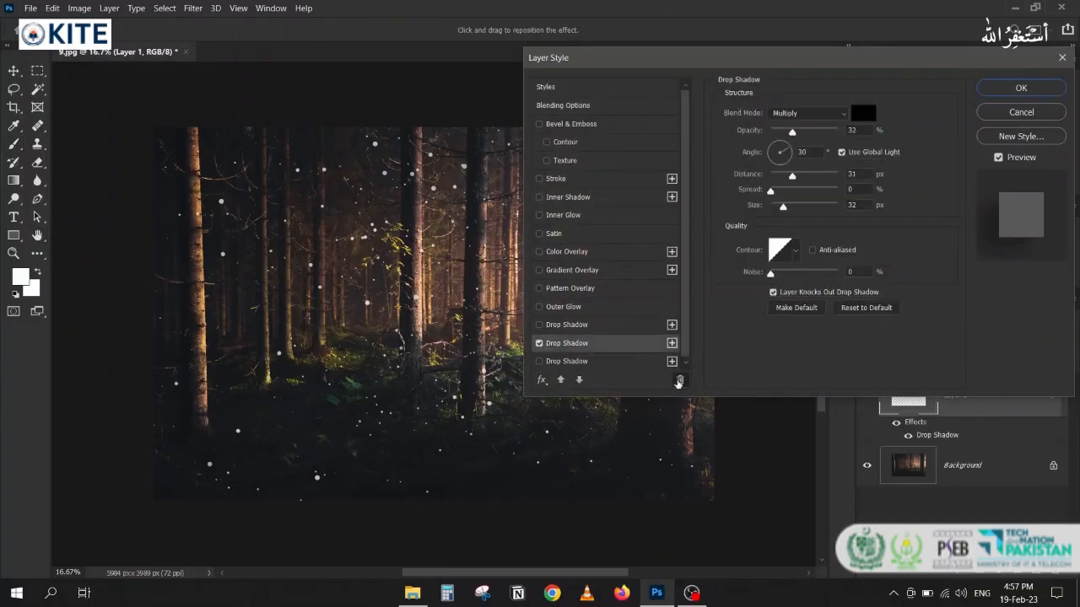
pyautogui.click(613, 344)
pyautogui.click(680, 380)
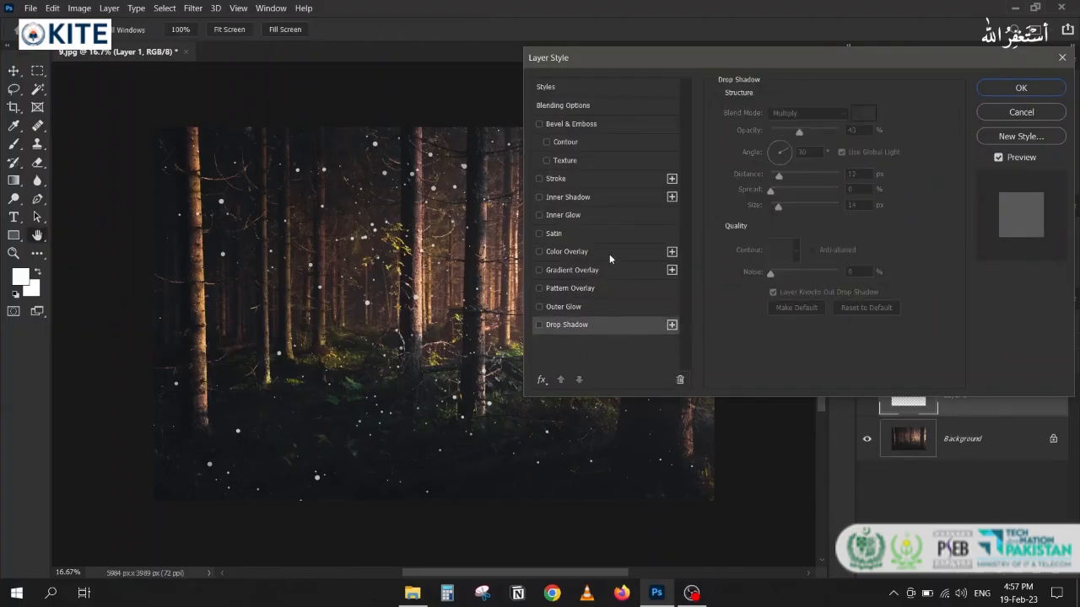
# - Add an Outer Glow to the particles, reset it to its default settings and set its colour to blue 0006ff
pyautogui.click(567, 306)
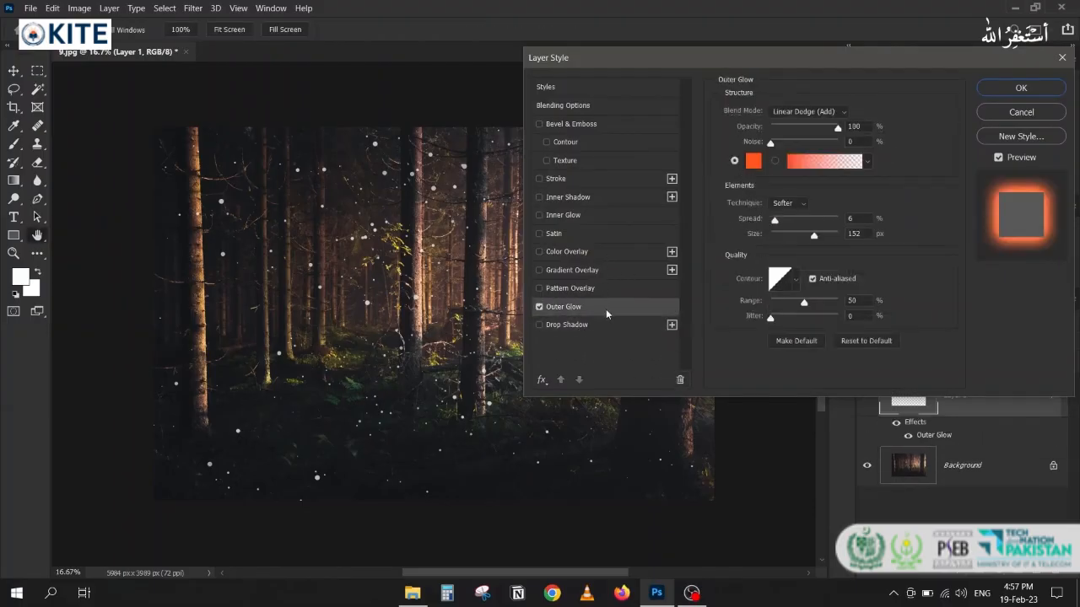
pyautogui.click(845, 339)
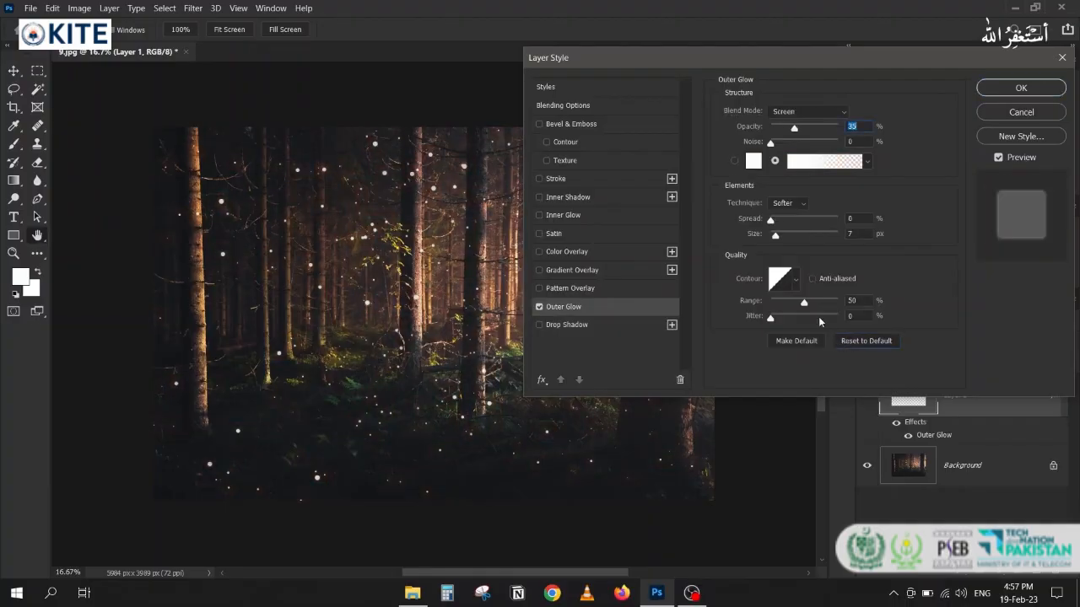
pyautogui.click(751, 162)
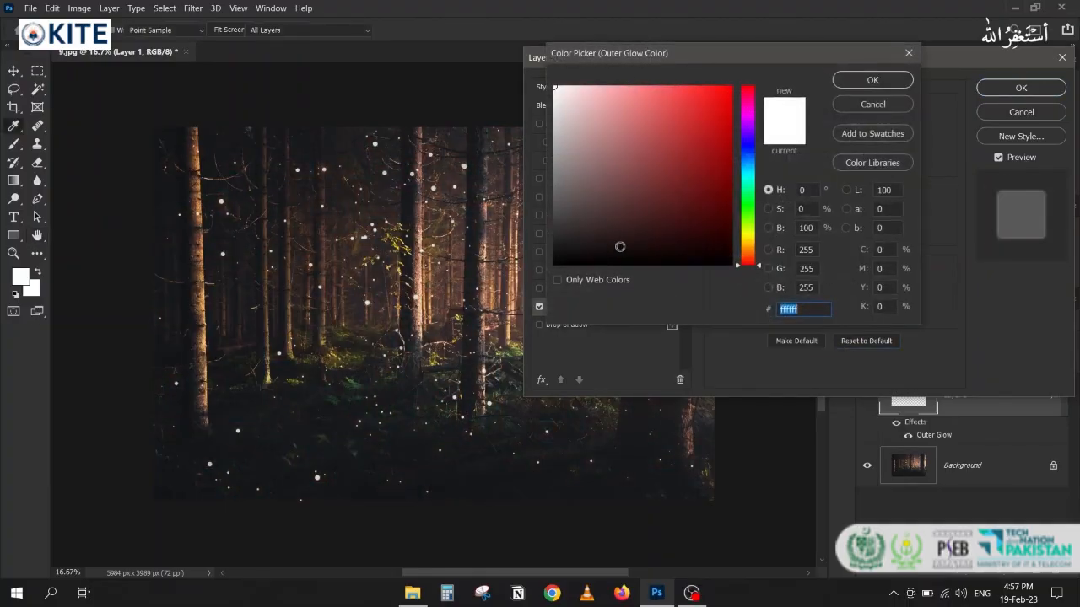
pyautogui.click(747, 148)
pyautogui.moveTo(697, 119); pyautogui.dragTo(736, 75)
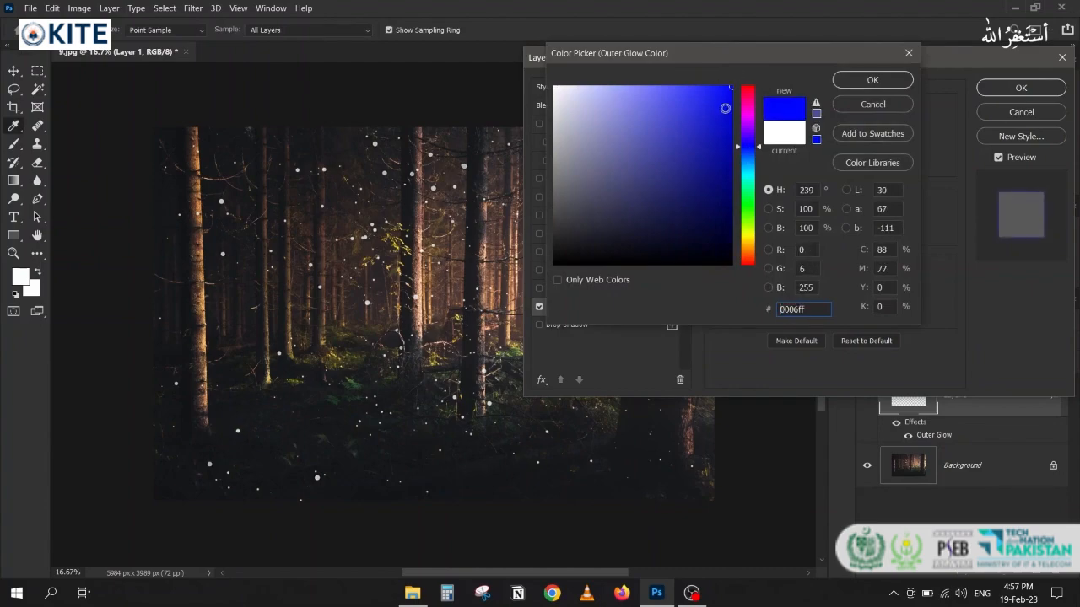
pyautogui.click(869, 82)
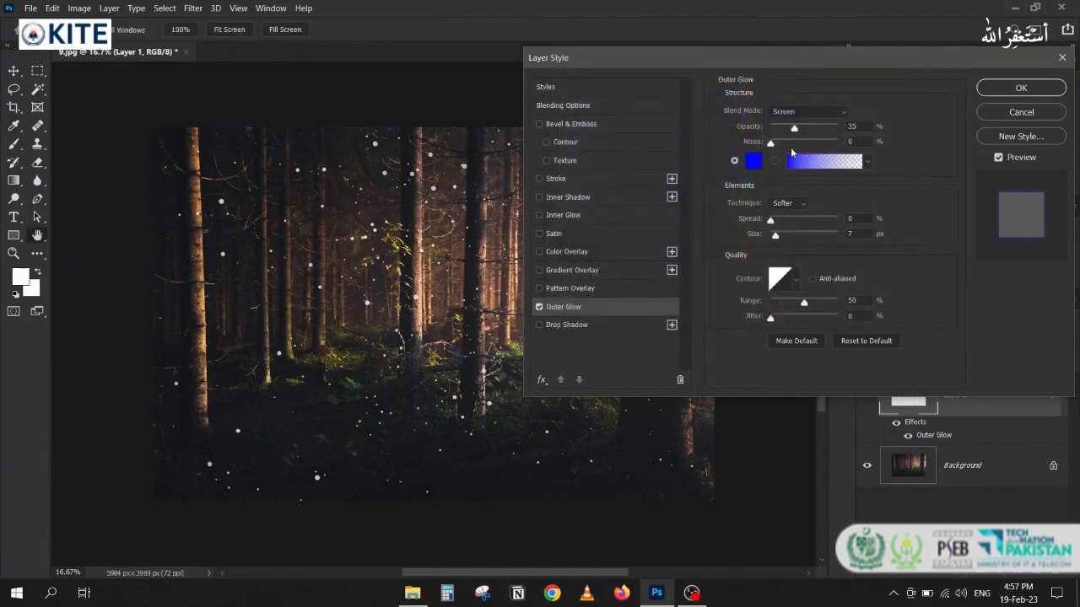
# - Set the Outer Glow's opacity to 69%, its size to 92 px and its blend mode to Linear Dodge (Add)
pyautogui.moveTo(795, 130); pyautogui.dragTo(817, 131)
pyautogui.moveTo(771, 233); pyautogui.dragTo(798, 236)
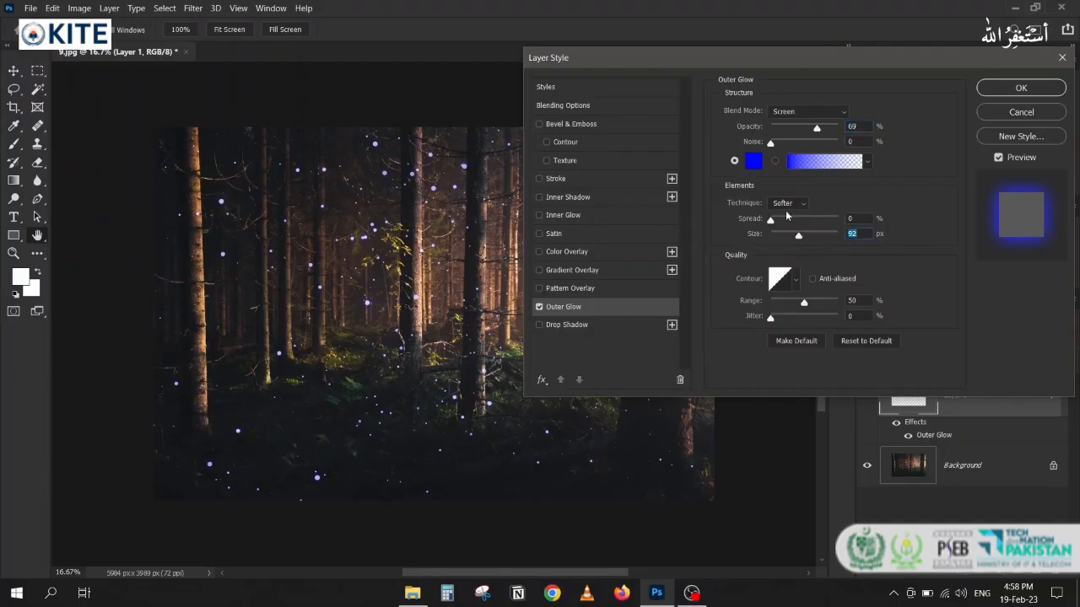
pyautogui.click(789, 113)
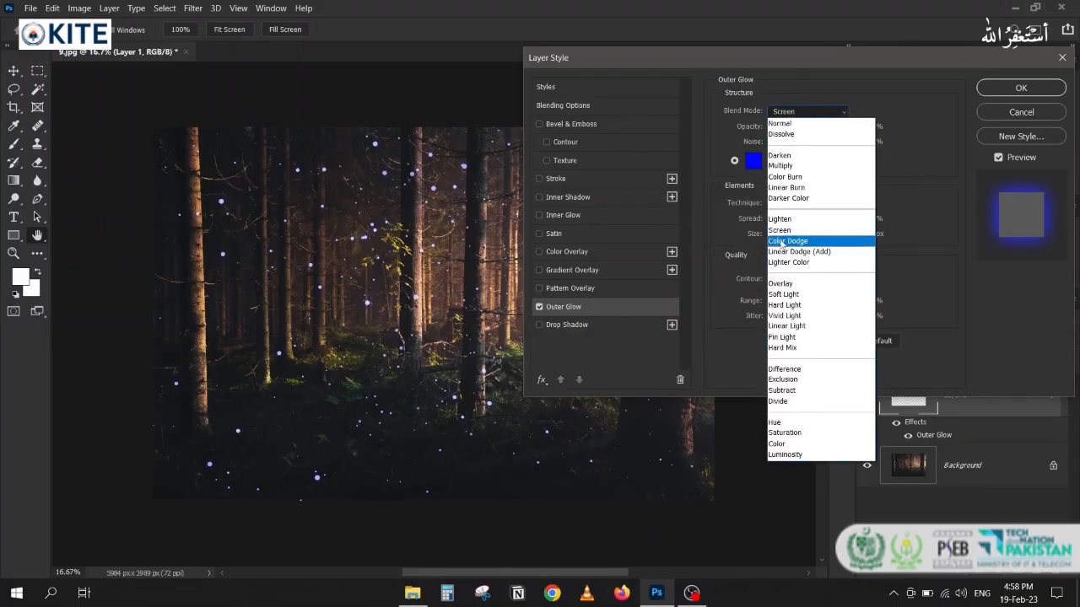
pyautogui.click(781, 243)
pyautogui.click(787, 113)
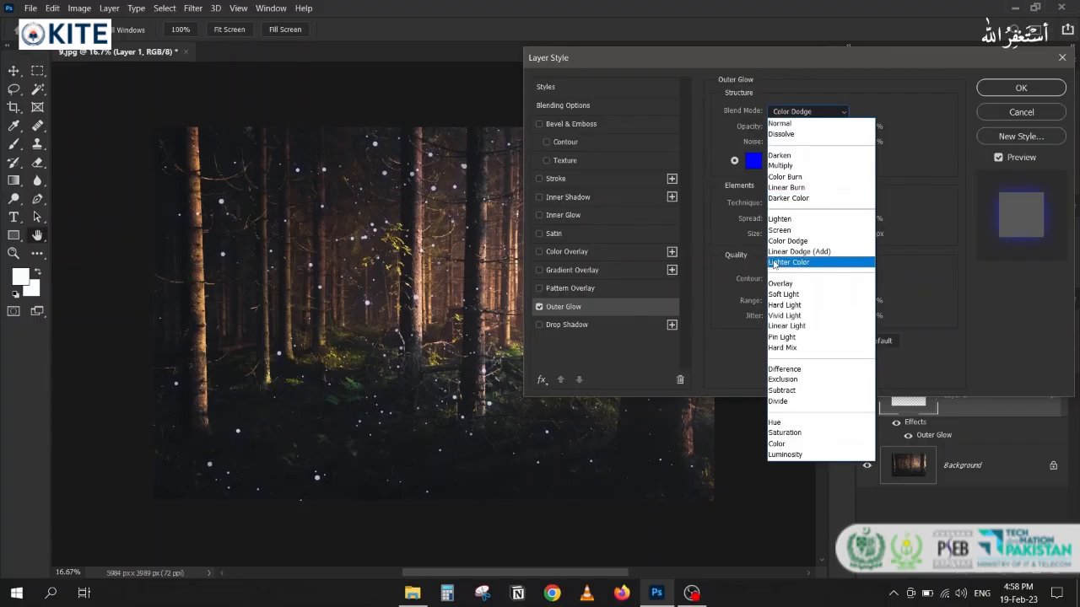
pyautogui.click(776, 252)
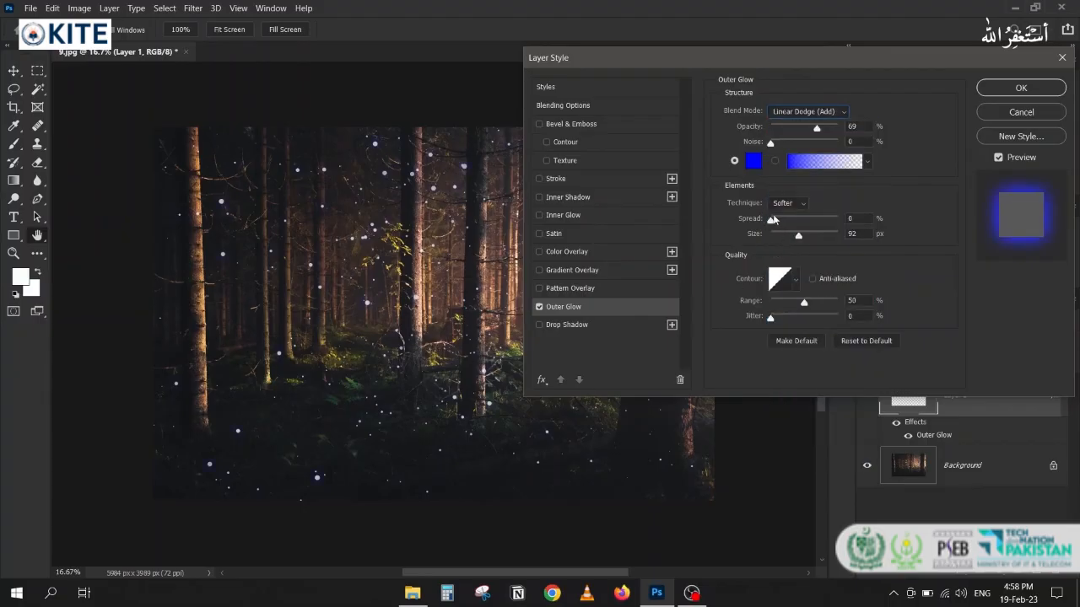
# - Try the Precise technique for the Outer Glow and switch it back to Softer
pyautogui.click(779, 202)
pyautogui.click(776, 225)
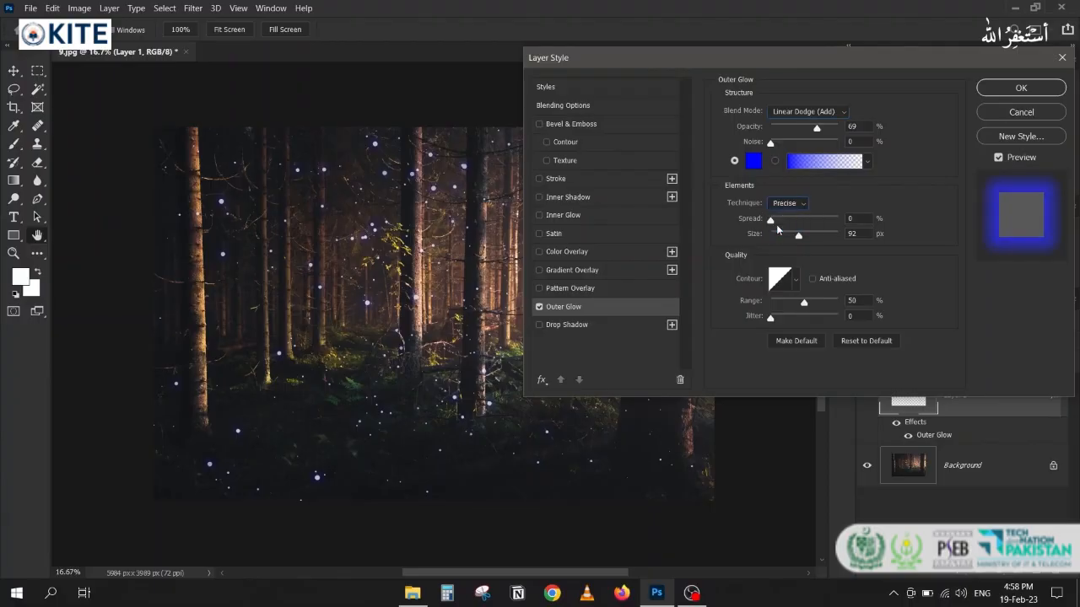
pyautogui.click(786, 203)
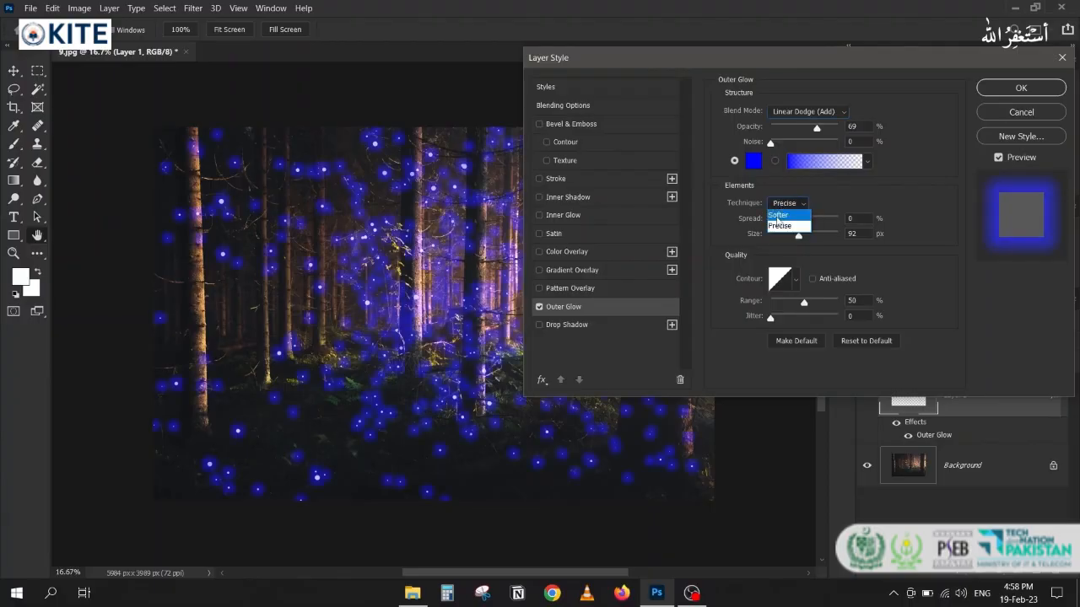
pyautogui.click(781, 210)
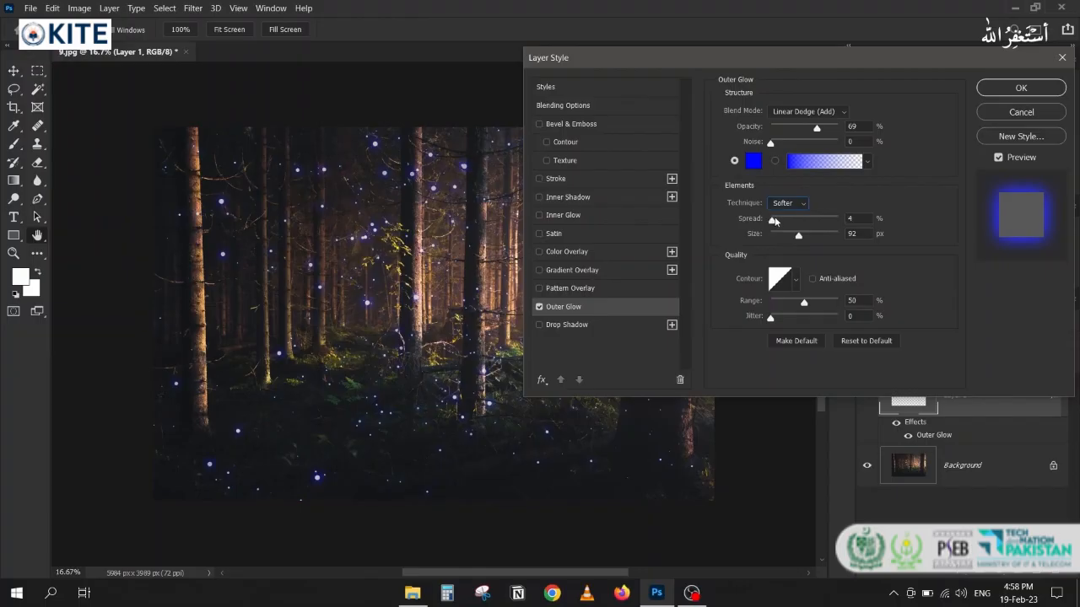
# - Fine-tune the Outer Glow's spread and size in small increments and apply the layer style to the particles
pyautogui.moveTo(772, 216); pyautogui.dragTo(796, 237)
pyautogui.click(851, 220)
pyautogui.press('Down')
pyautogui.press('Down')
pyautogui.click(862, 236)
pyautogui.press('Up')
pyautogui.press('Up')
pyautogui.press('Up')
pyautogui.press('Down')
pyautogui.press('Down')
pyautogui.click(864, 217)
pyautogui.press('Up')
pyautogui.press('Up')
pyautogui.press('Up')
pyautogui.press('Down')
pyautogui.press('Return')
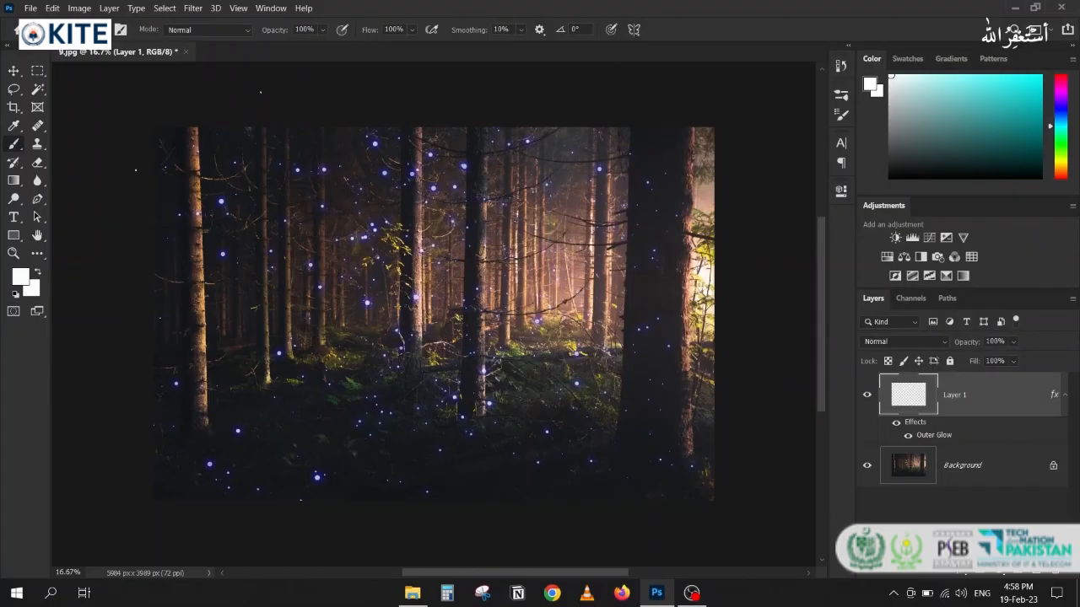
# - Close 9.jpg without saving and open image 10 from the 6-Layer Styles folder in Photoshop
pyautogui.click(13, 71)
pyautogui.click(185, 51)
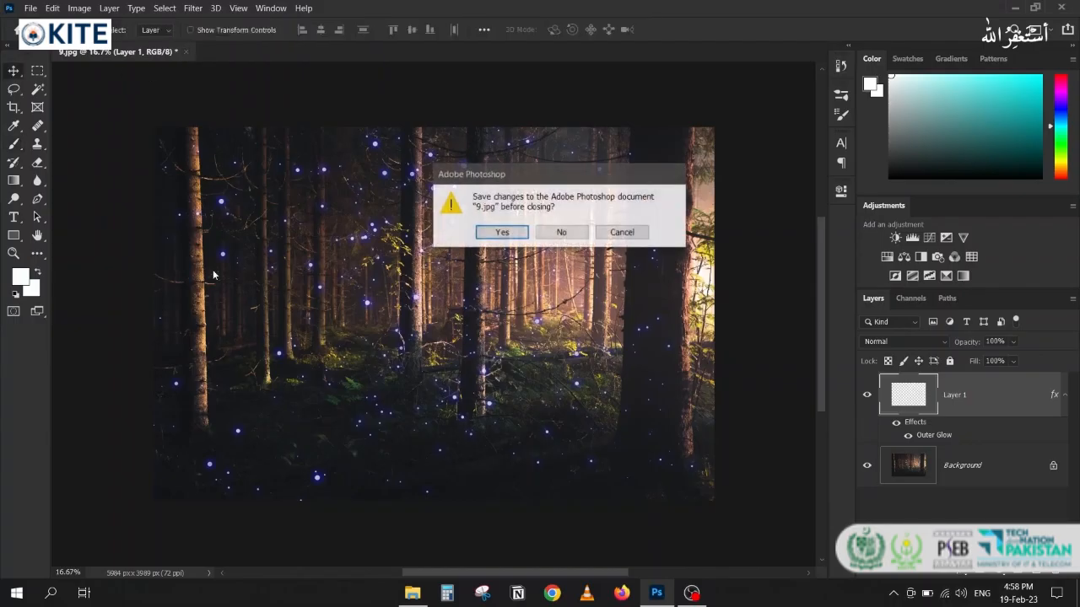
pyautogui.press('n')
pyautogui.click(413, 593)
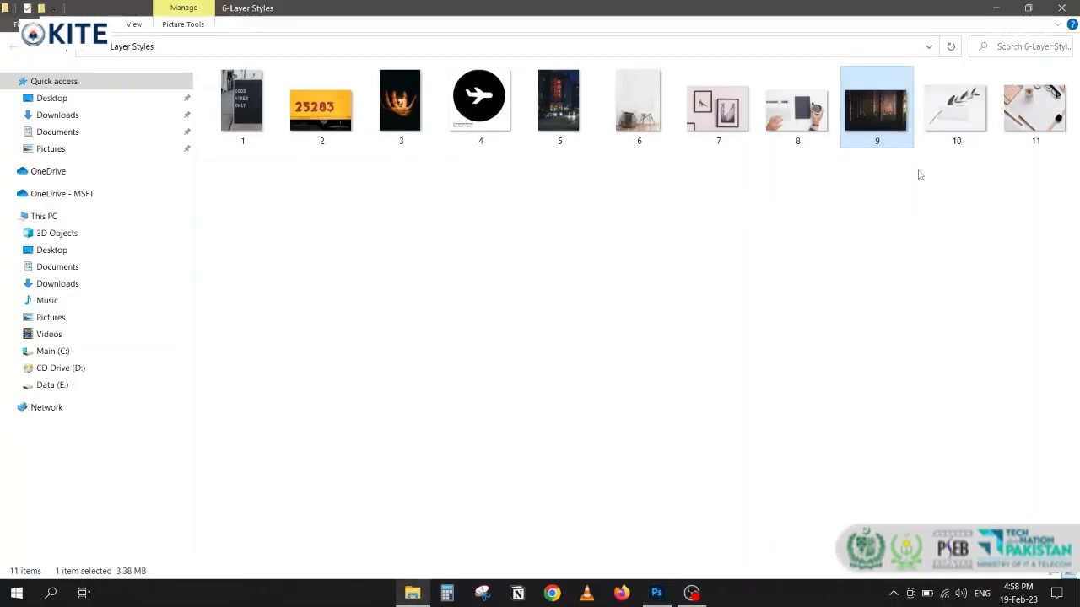
pyautogui.moveTo(955, 108); pyautogui.dragTo(439, 273)
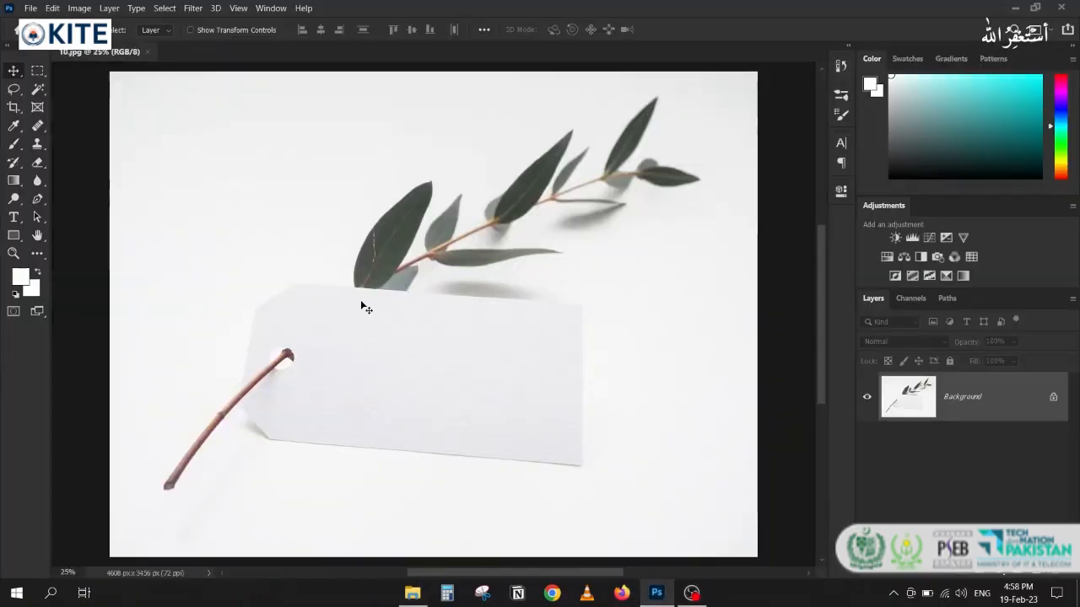
# - Add the text "wedding" on the blank paper tag and start a free transform of it
pyautogui.scroll(3, 386, 405)
pyautogui.moveTo(410, 414); pyautogui.dragTo(337, 326)
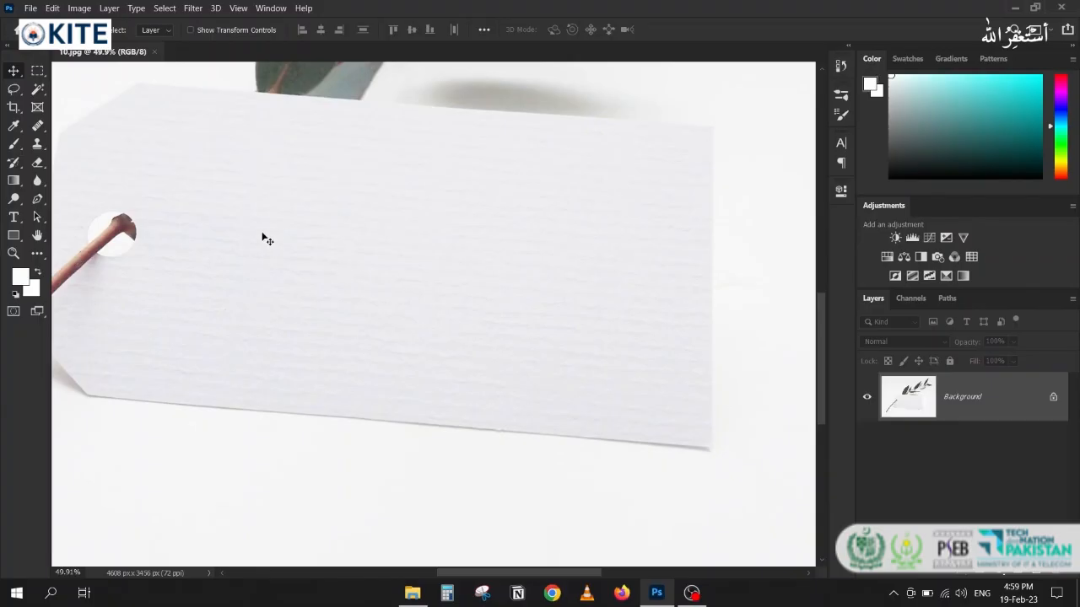
pyautogui.click(14, 217)
pyautogui.click(301, 202)
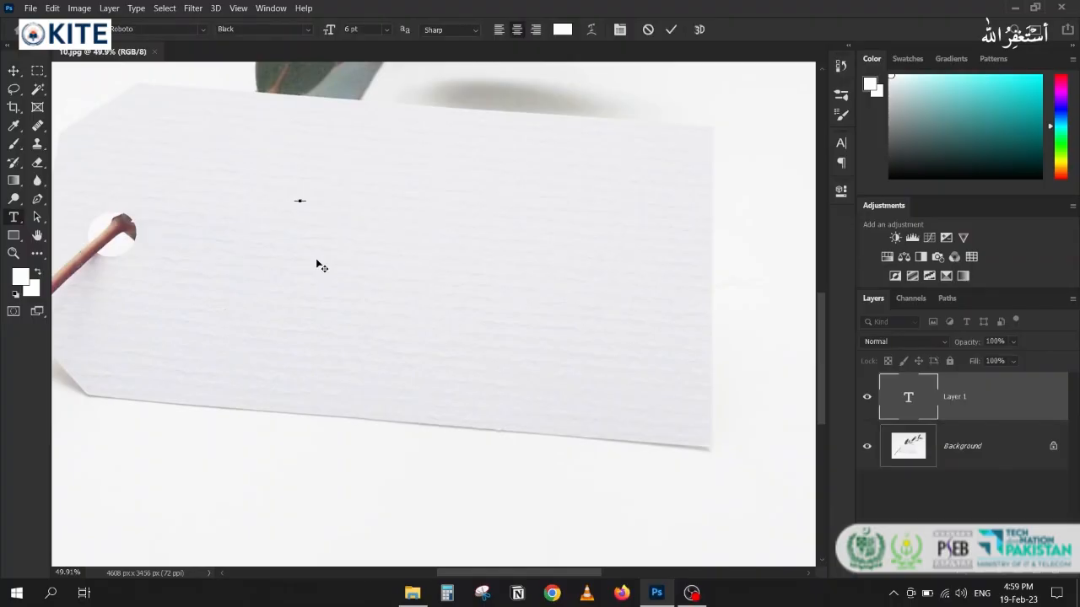
pyautogui.click(18, 73)
pyautogui.hotkey('ctrl', 't')
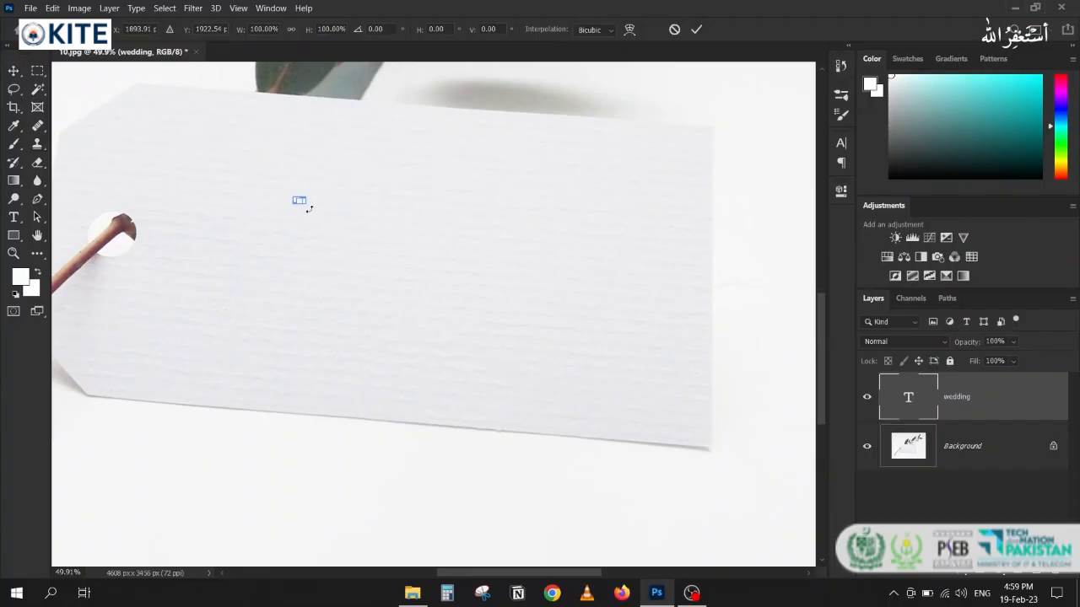
pyautogui.moveTo(319, 212); pyautogui.dragTo(624, 388)
pyautogui.press('Return')
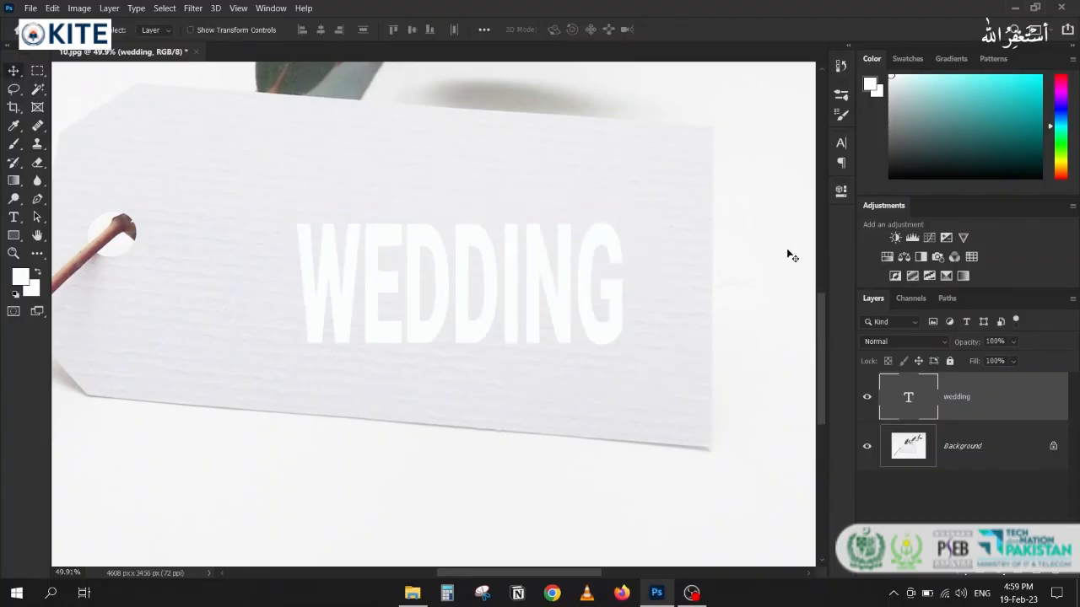
pyautogui.hotkey('ctrl', 'z')
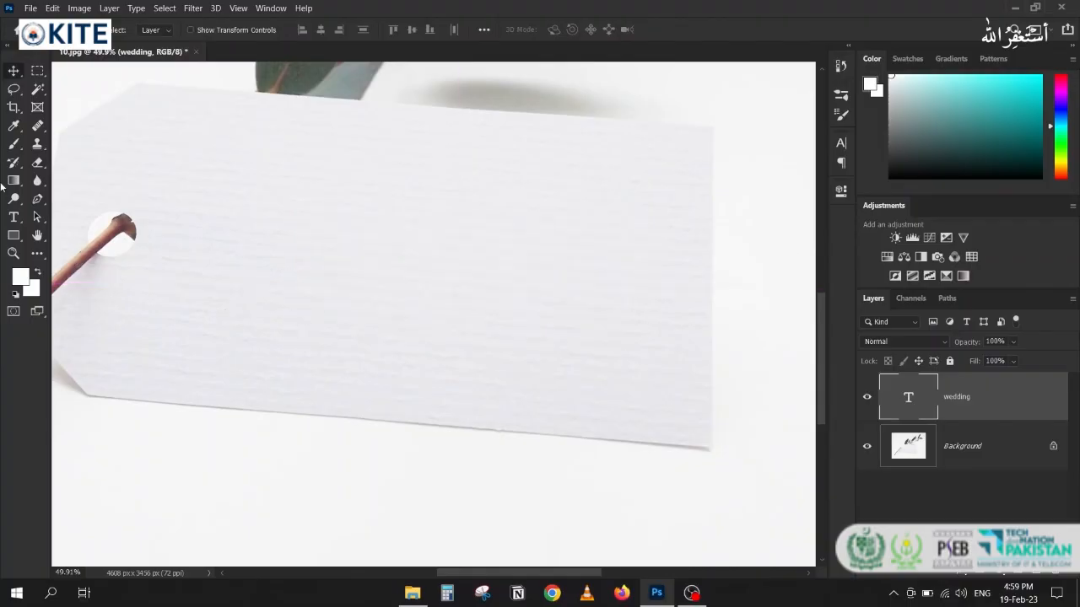
# - Scale the tiny wedding text up proportionally to about 240 pt on the blank tag
pyautogui.click(14, 216)
pyautogui.click(894, 405)
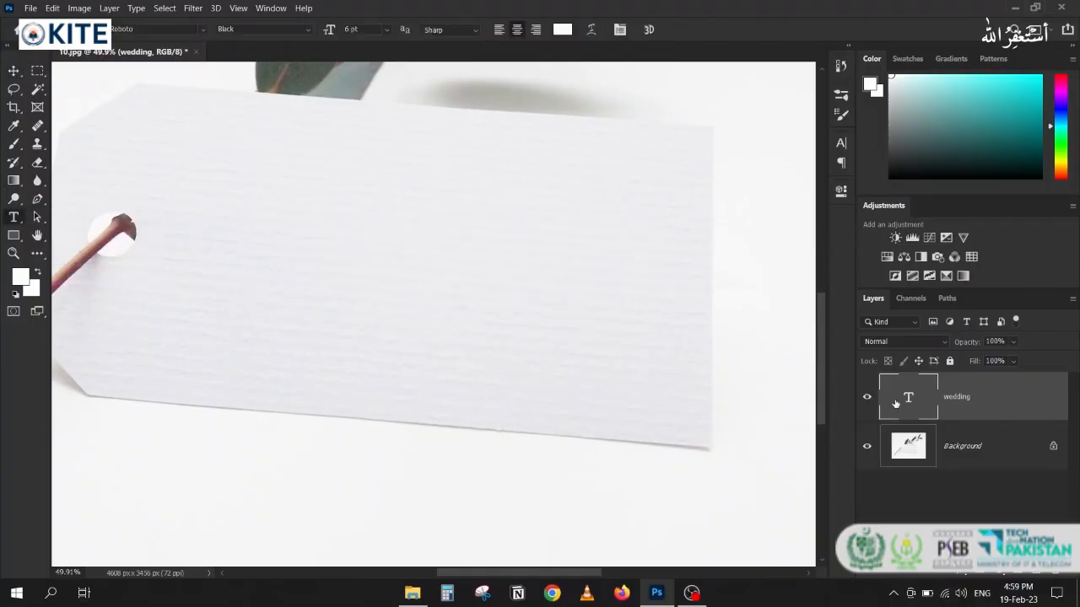
pyautogui.hotkey('ctrl', 't')
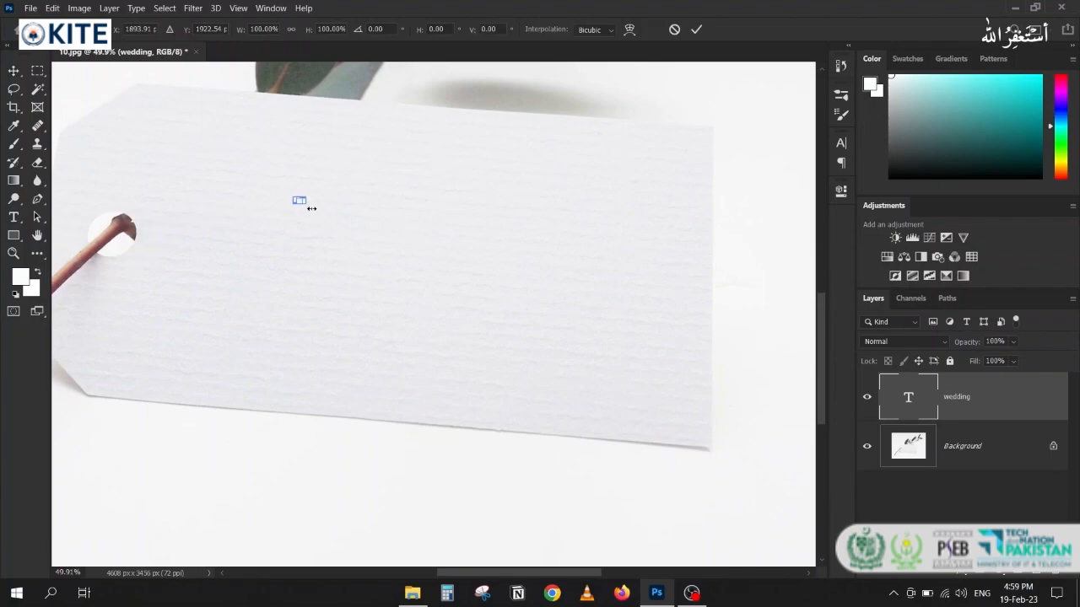
pyautogui.moveTo(307, 204); pyautogui.dragTo(577, 359)
pyautogui.click(696, 29)
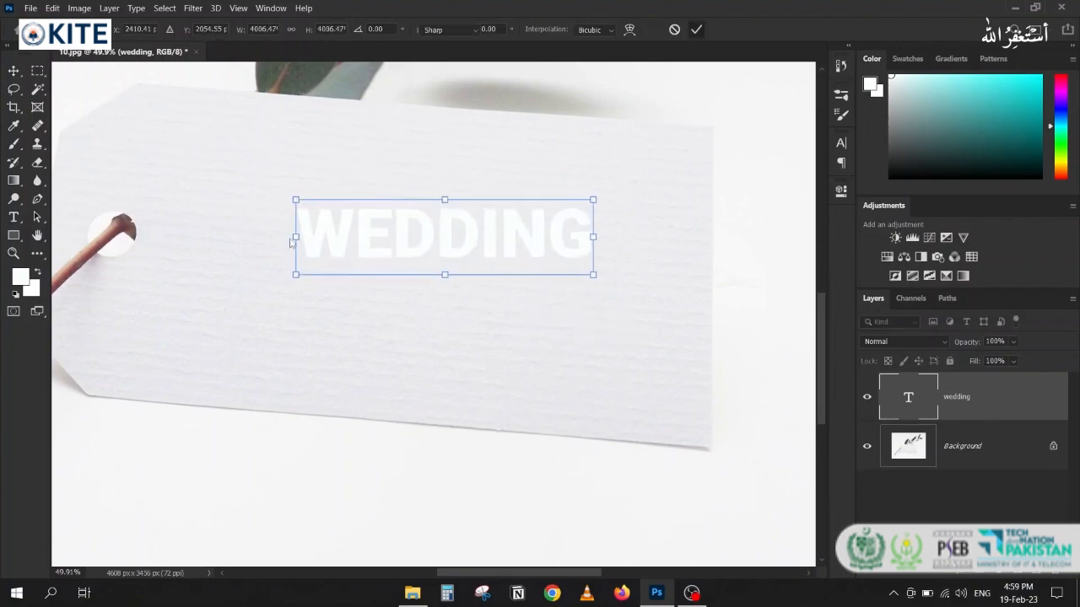
# - Colour the wedding text orange (ff9000) and move it closer to the tag's hole
pyautogui.click(841, 143)
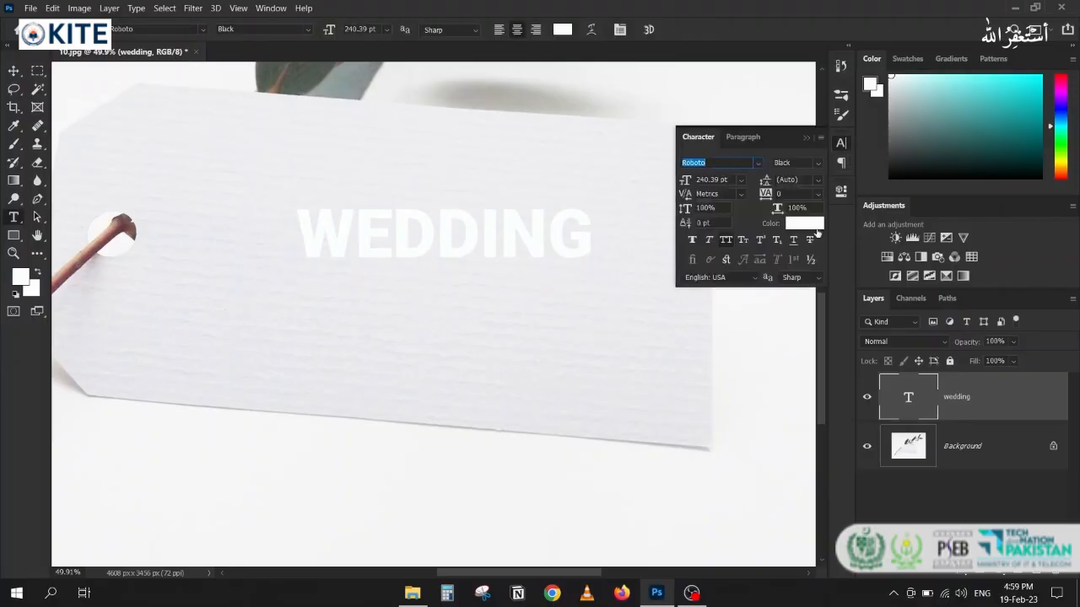
pyautogui.click(804, 223)
pyautogui.write('ff9000')
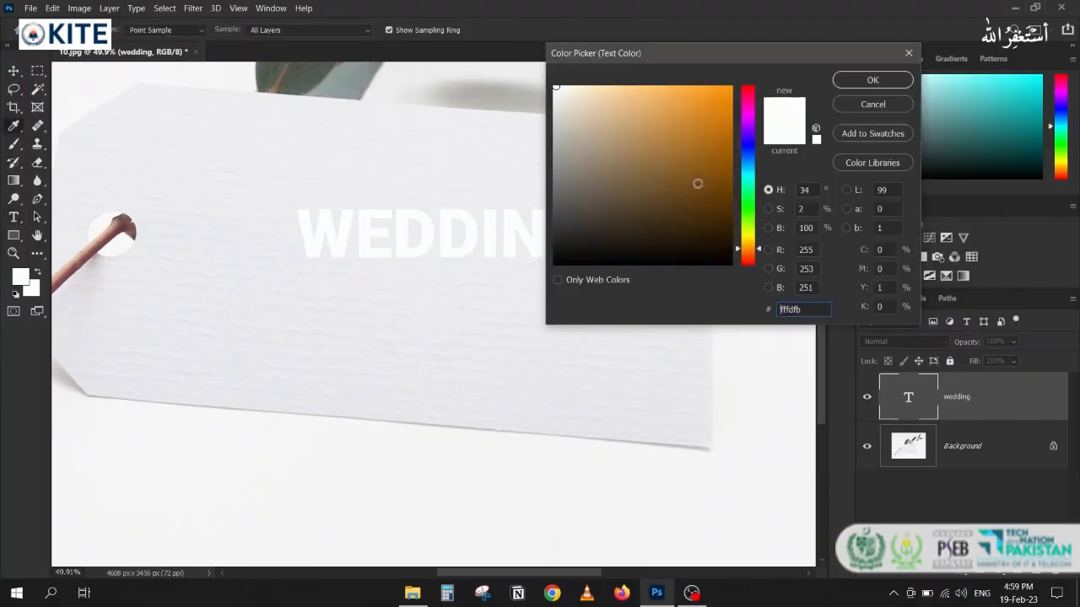
pyautogui.click(872, 80)
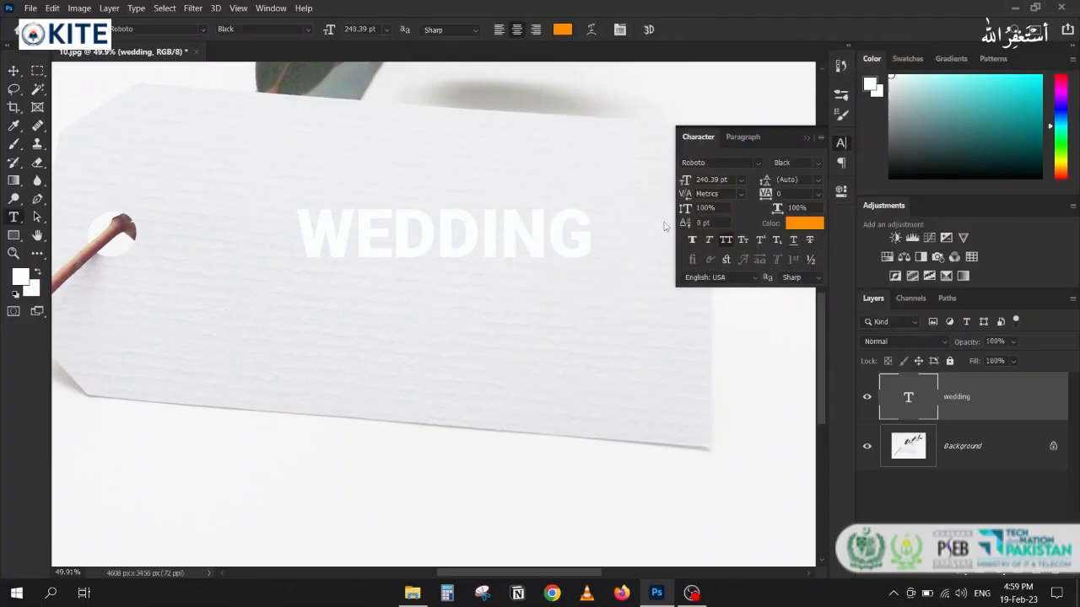
pyautogui.click(399, 274)
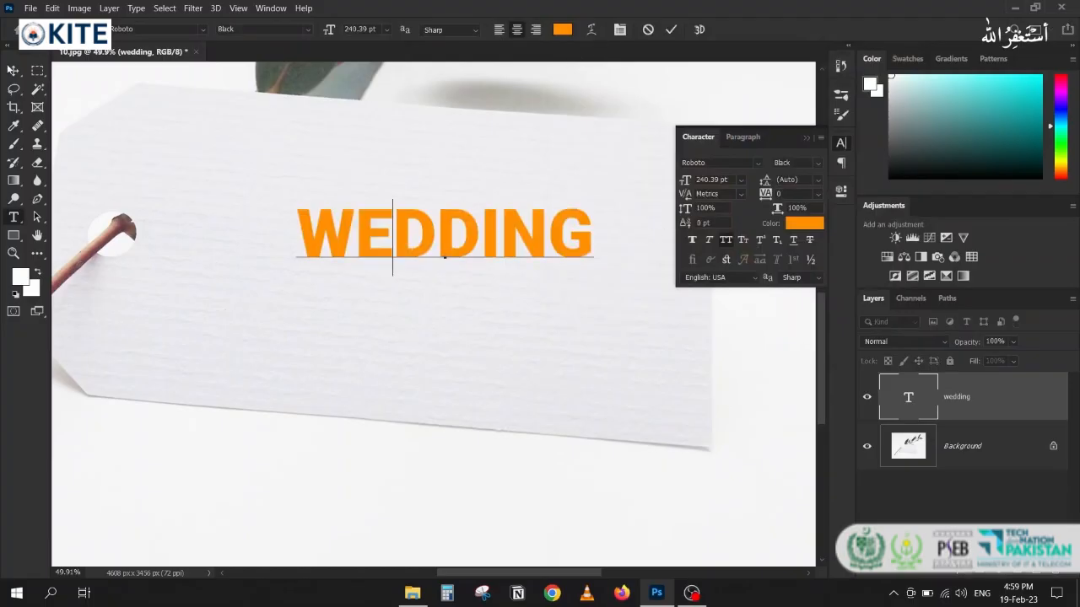
pyautogui.click(14, 70)
pyautogui.moveTo(334, 255); pyautogui.dragTo(271, 273)
# - Set the wedding text in the Adreena Script Demo Regular font and turn off All Caps
pyautogui.click(718, 162)
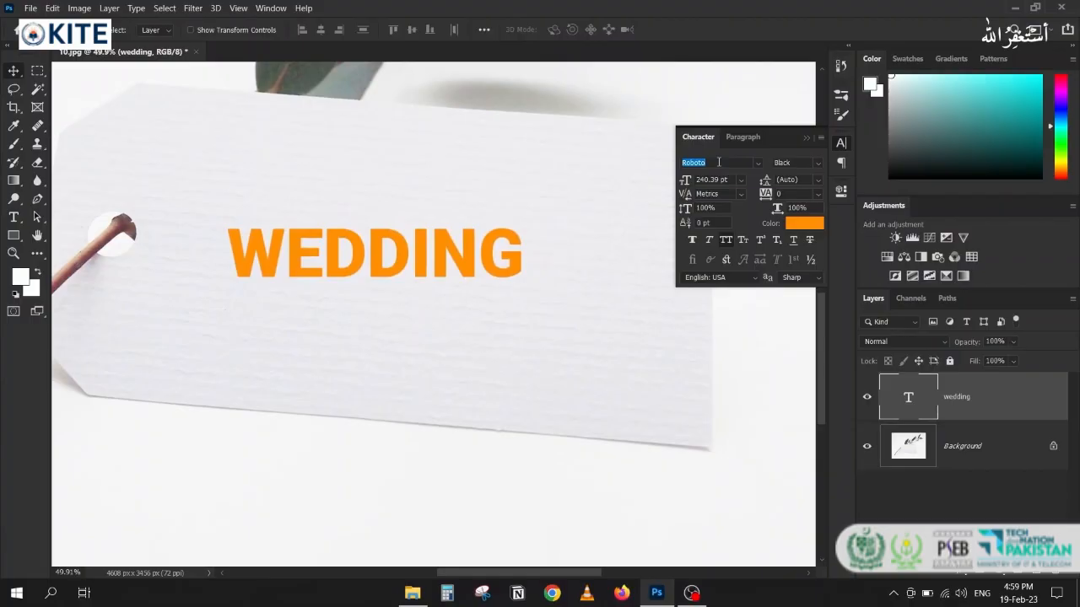
pyautogui.write('adree')
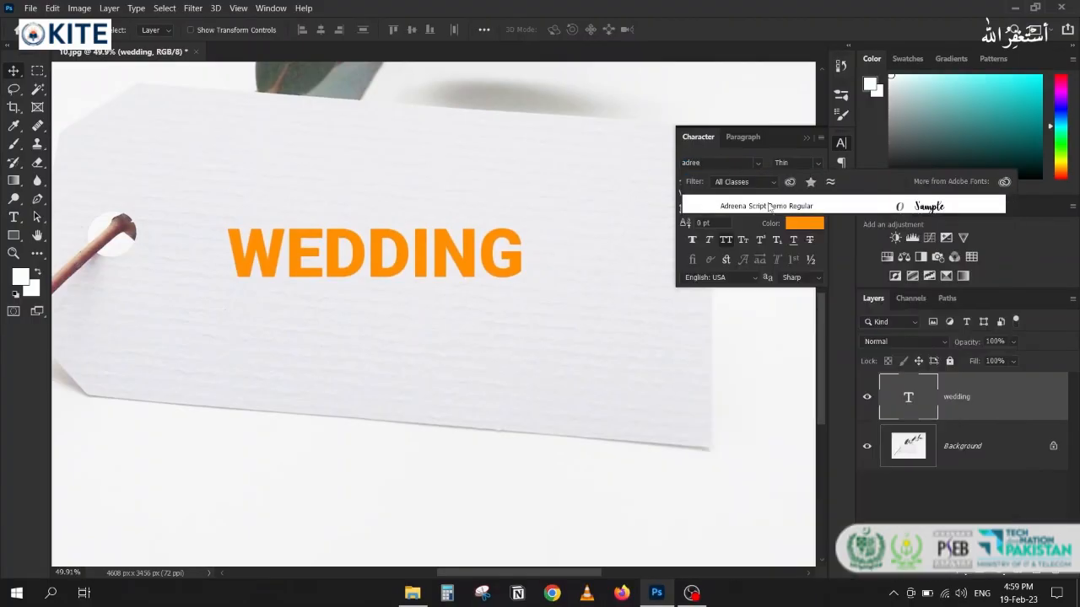
pyautogui.click(769, 207)
pyautogui.click(733, 239)
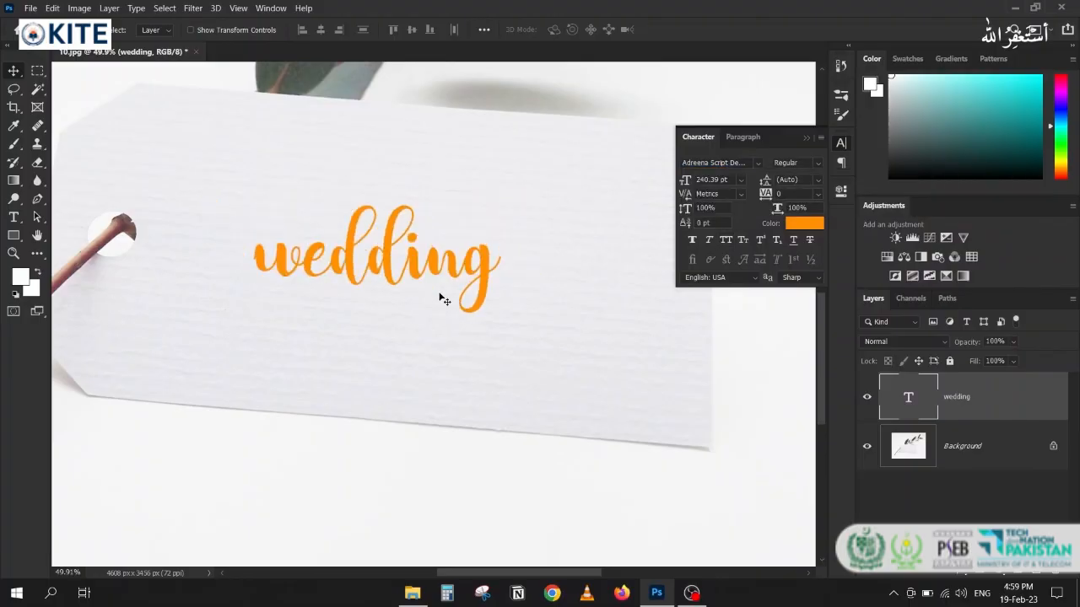
# - Enlarge the wedding text to about 436 pt and rotate it about 4.15° so it fits the tilt of the tag
pyautogui.hotkey('ctrl', 't')
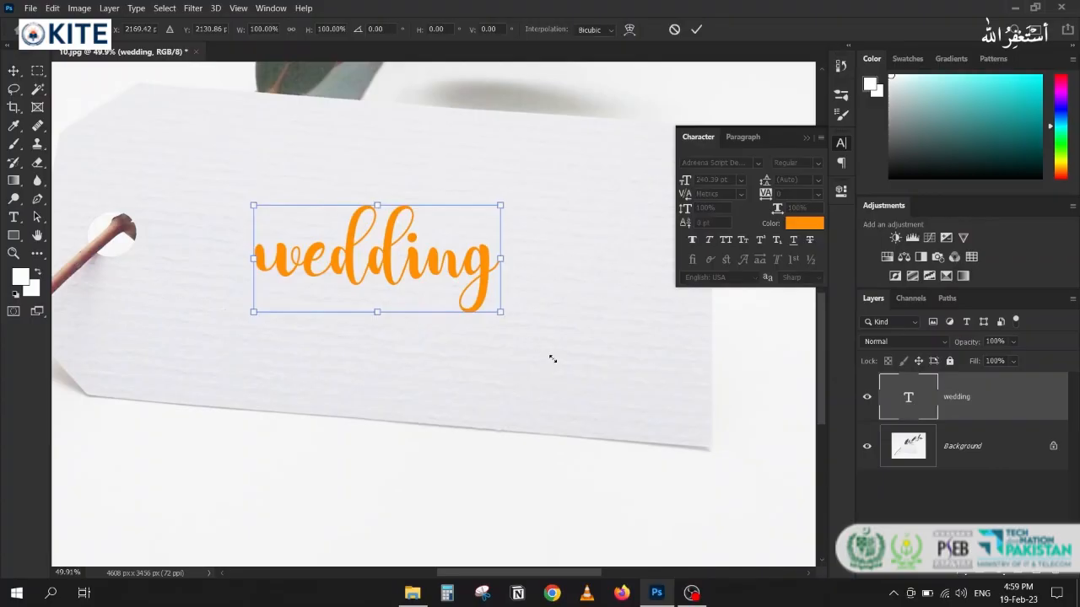
pyautogui.moveTo(553, 359); pyautogui.dragTo(598, 378)
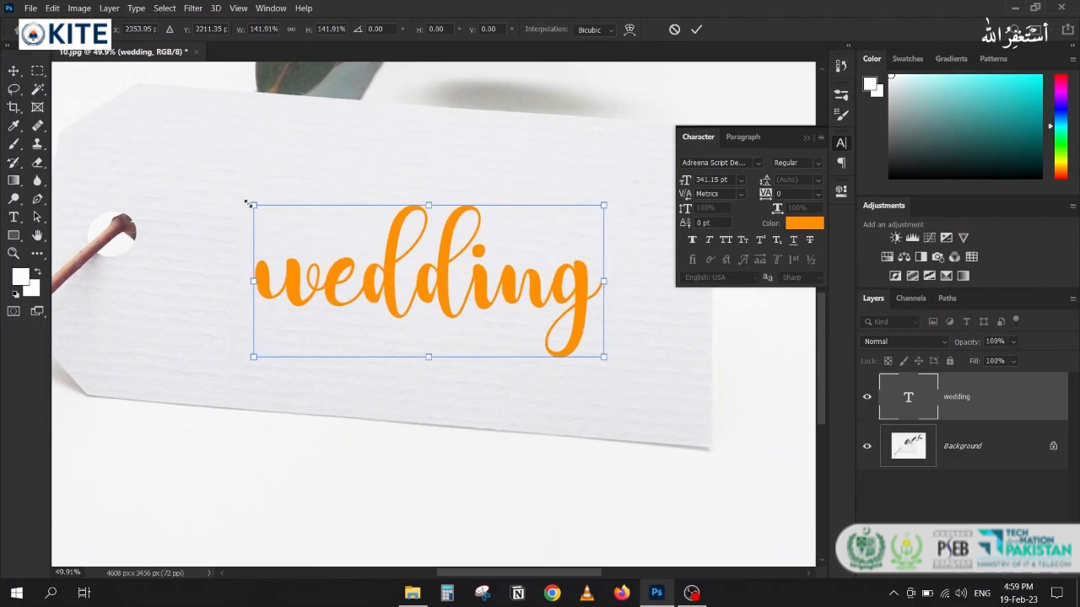
pyautogui.moveTo(247, 203); pyautogui.dragTo(184, 153)
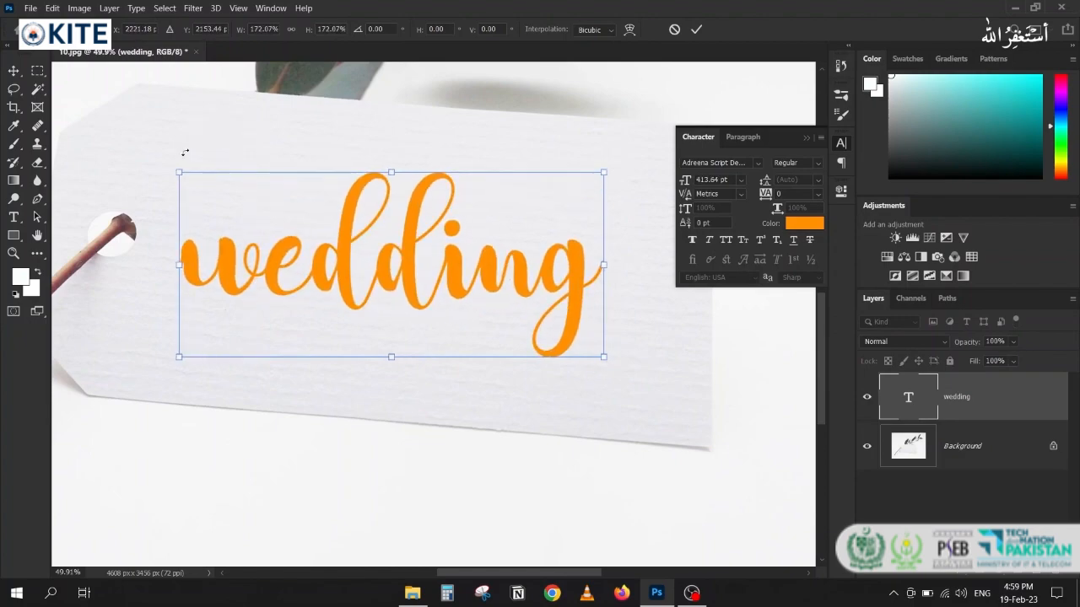
pyautogui.moveTo(620, 368); pyautogui.dragTo(615, 386)
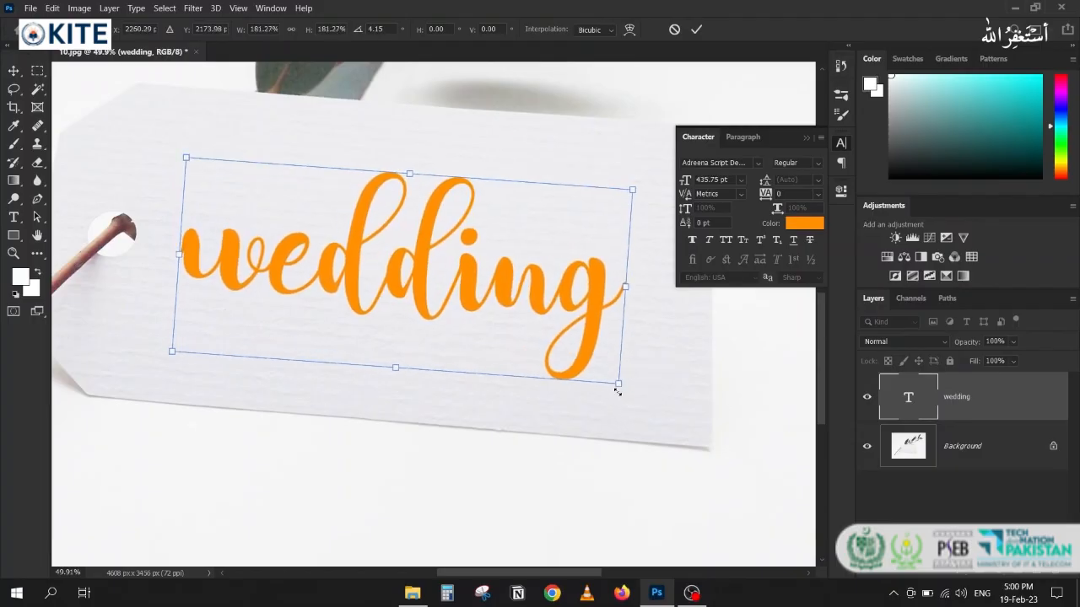
pyautogui.press('Return')
pyautogui.moveTo(401, 284); pyautogui.dragTo(401, 278)
pyautogui.click(808, 138)
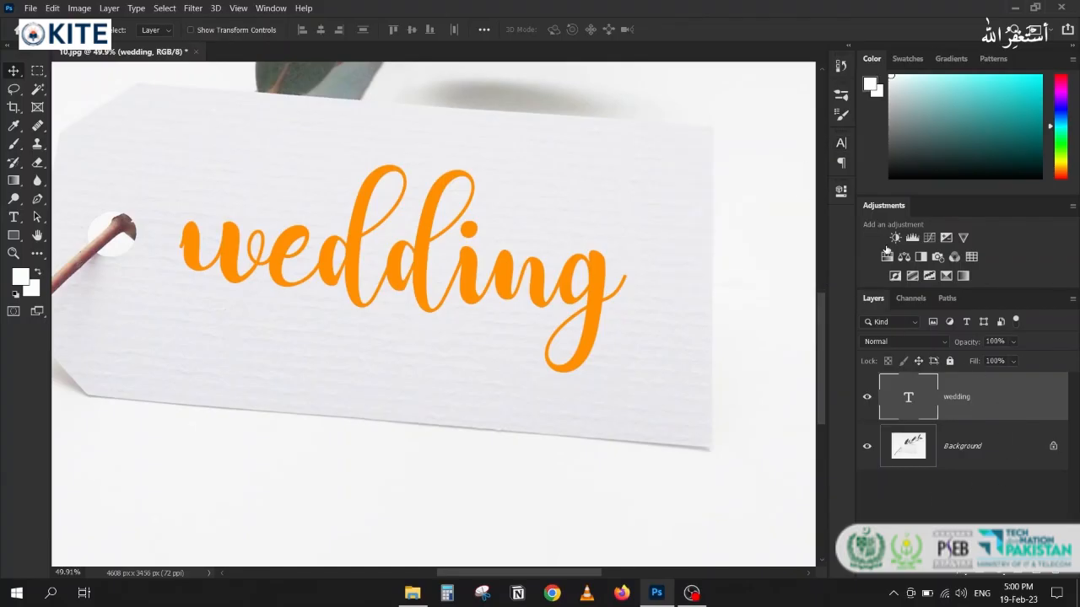
# - Add a Gradient Overlay to the wedding text layer and reset its settings to default
pyautogui.doubleClick(1012, 413)
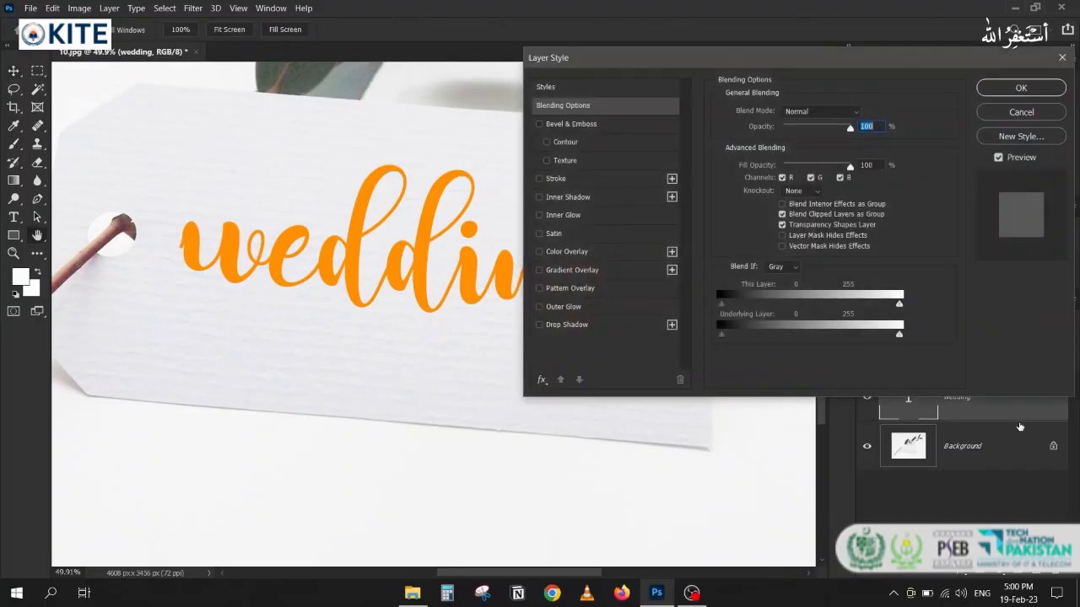
pyautogui.moveTo(325, 350); pyautogui.dragTo(208, 265)
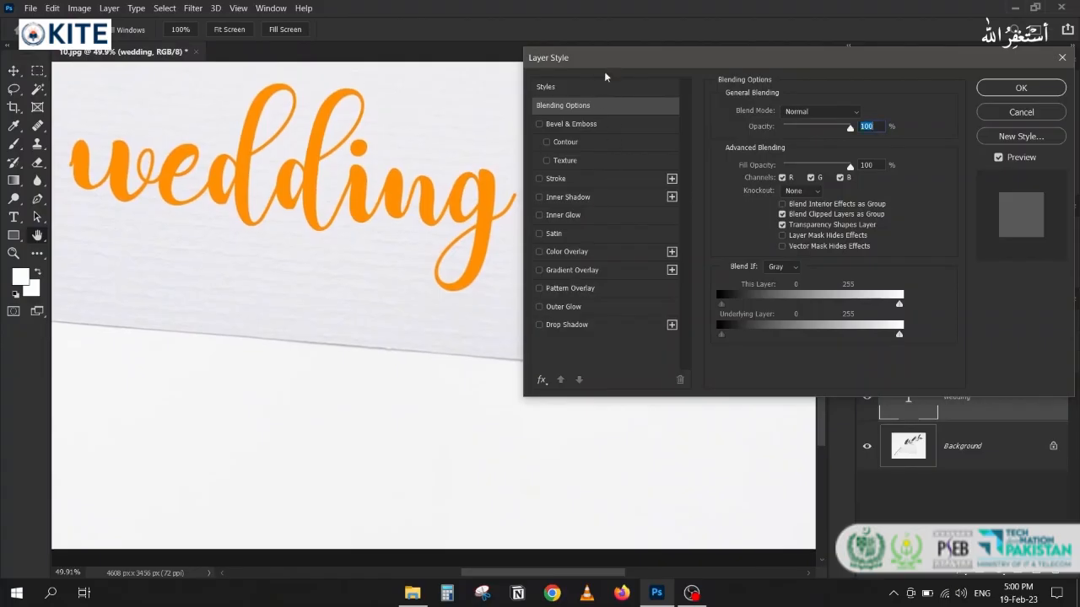
pyautogui.click(593, 270)
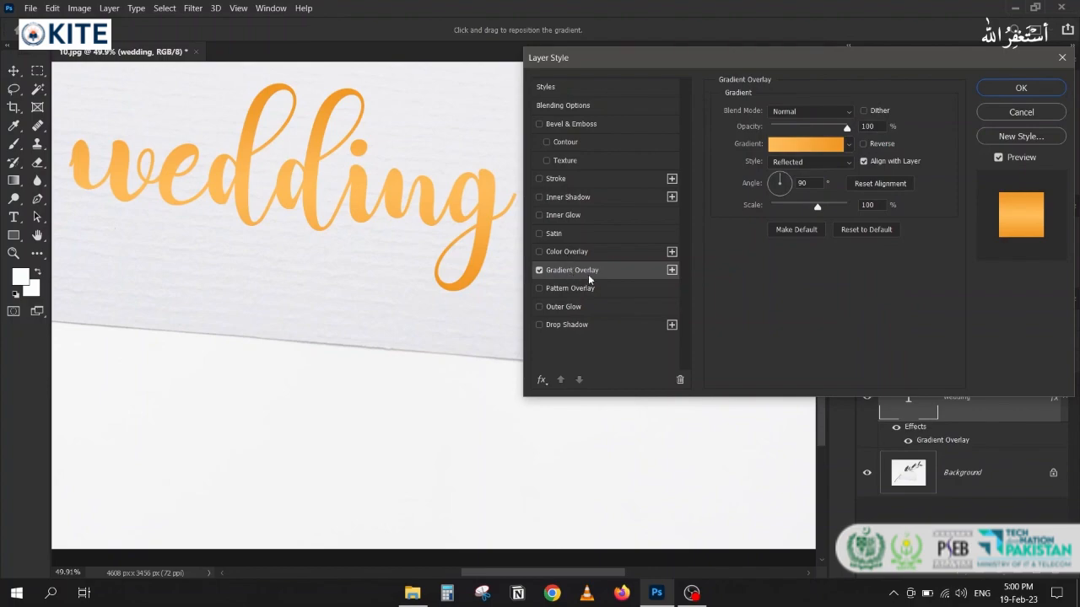
pyautogui.click(826, 144)
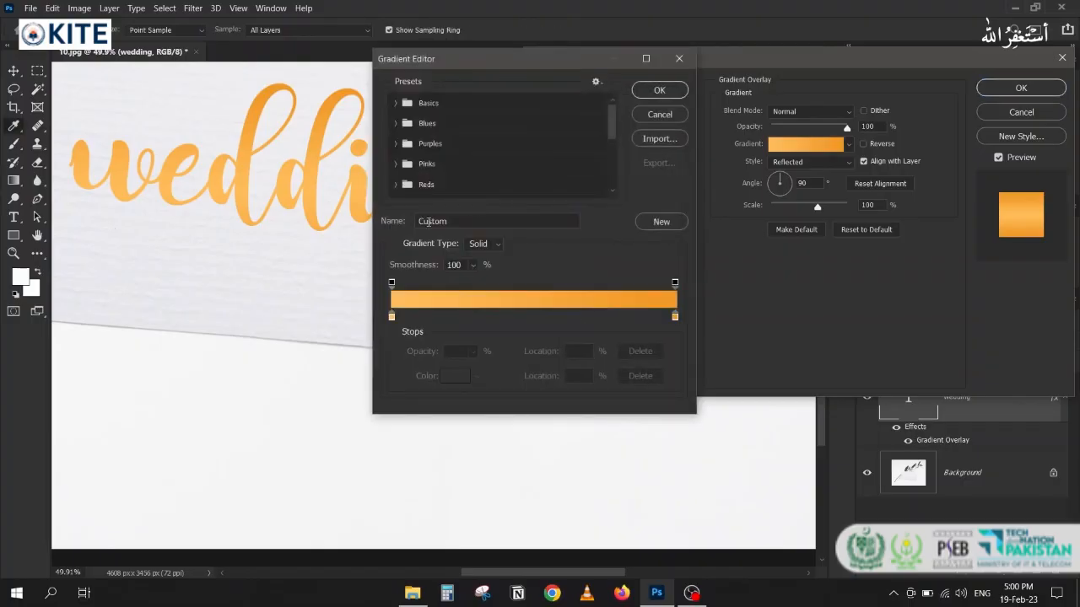
pyautogui.click(675, 113)
pyautogui.click(861, 229)
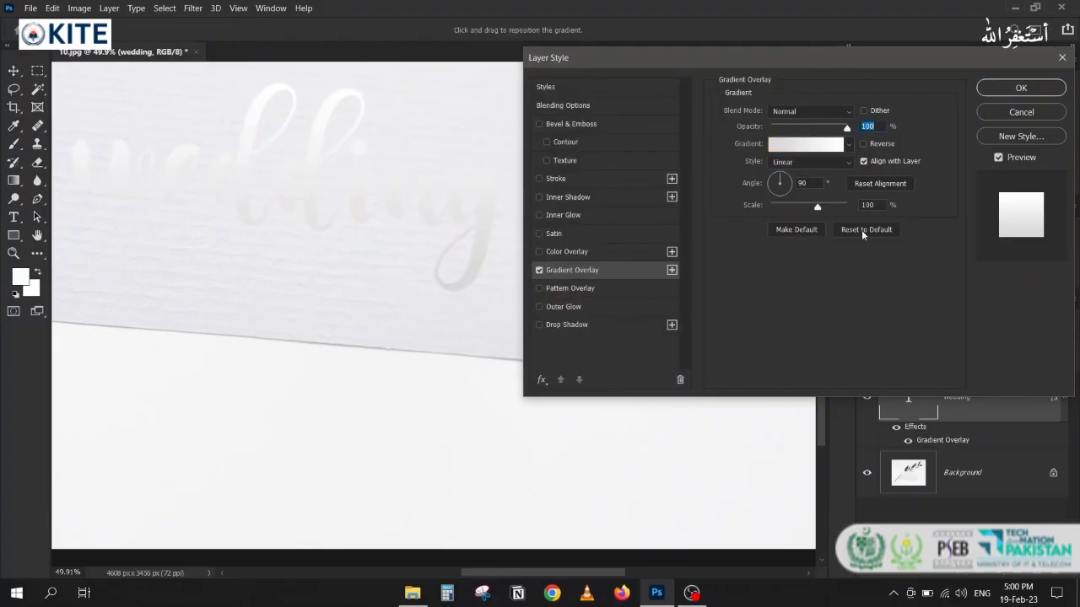
# - Set the overlay gradient's starting colour stop at location 0% to light gold (fcc966)
pyautogui.click(778, 147)
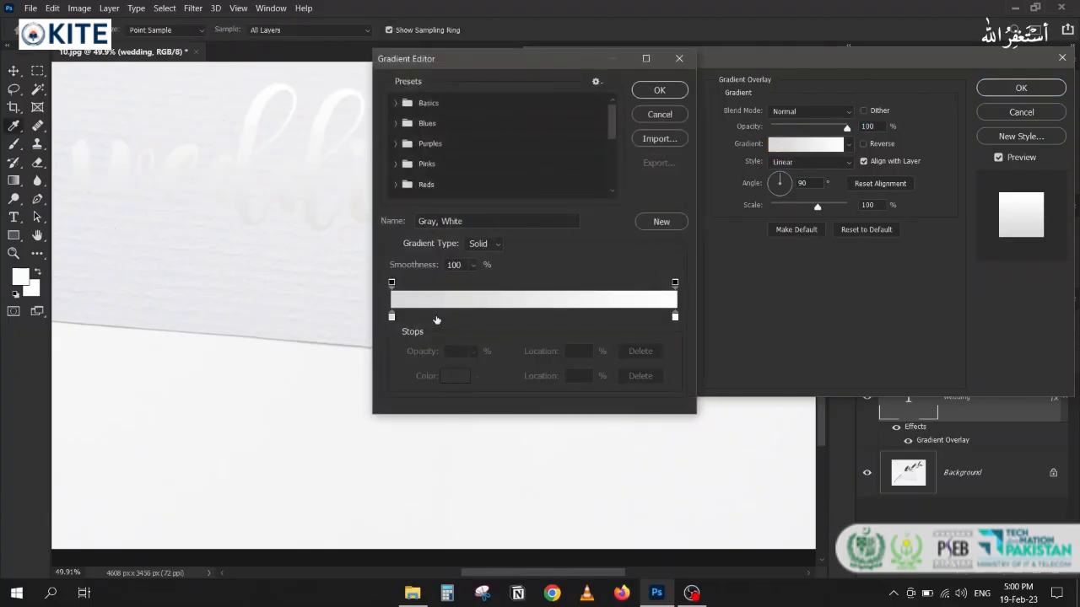
pyautogui.click(391, 318)
pyautogui.click(452, 377)
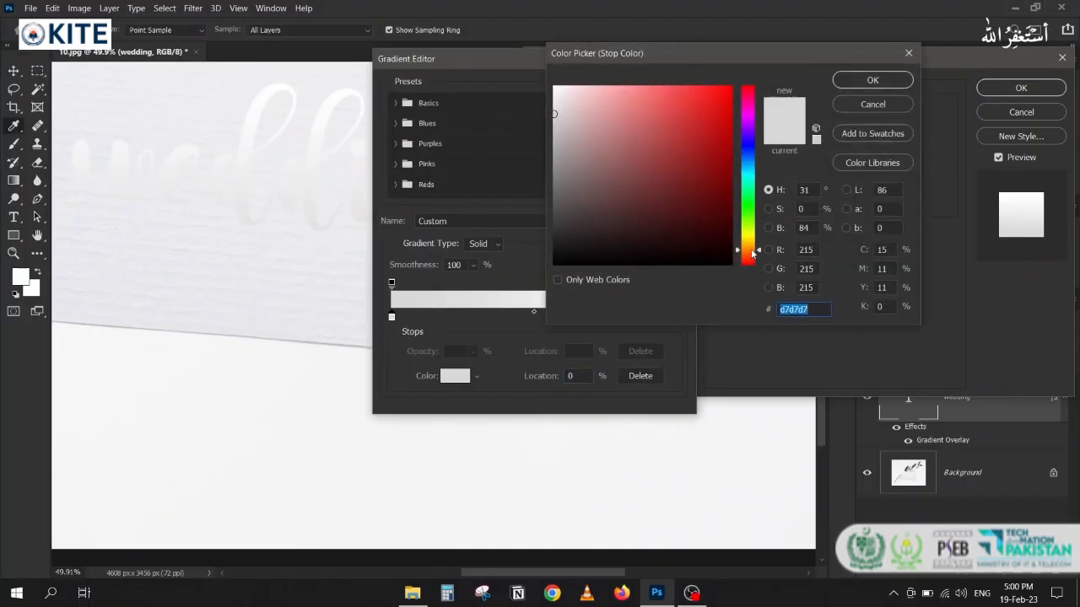
pyautogui.moveTo(752, 255); pyautogui.dragTo(751, 245)
pyautogui.moveTo(671, 118); pyautogui.dragTo(664, 88)
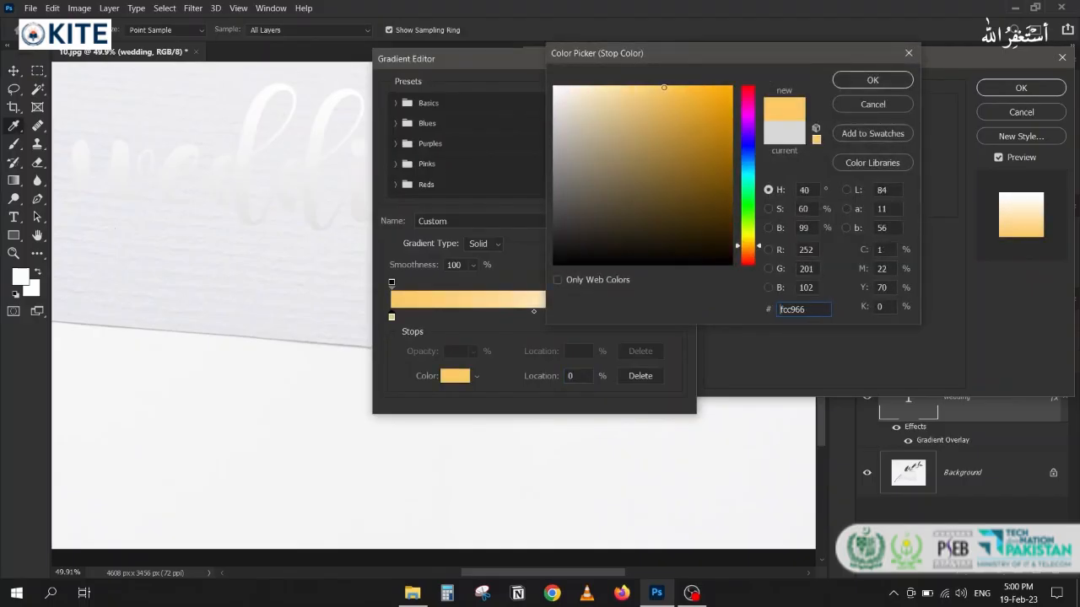
pyautogui.click(844, 81)
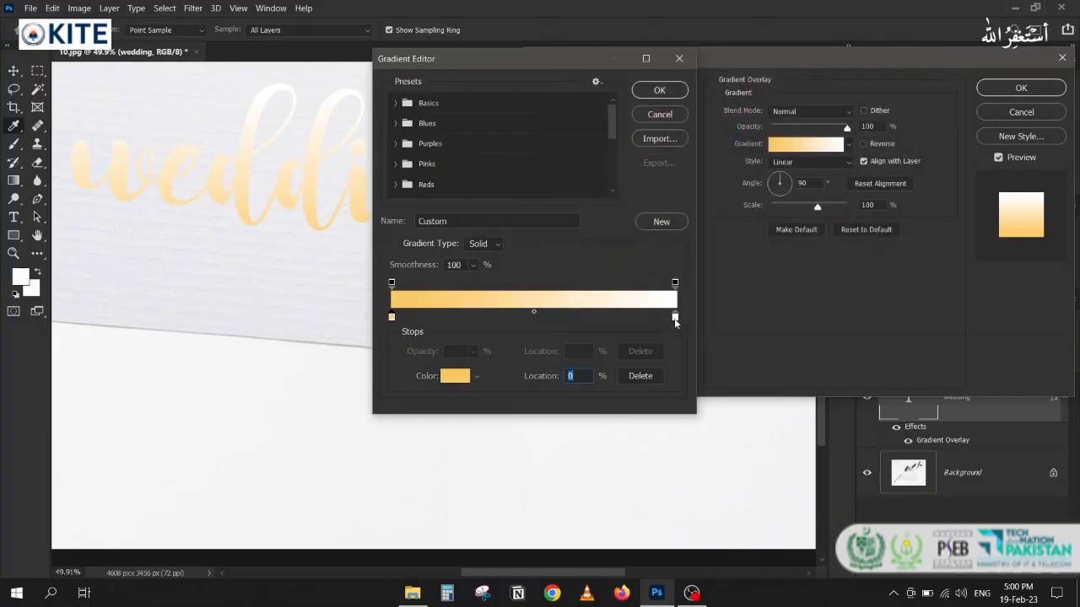
# - Set the gradient's end stop at location 100% to dark gold (e99825) and accept the gradient
pyautogui.click(675, 318)
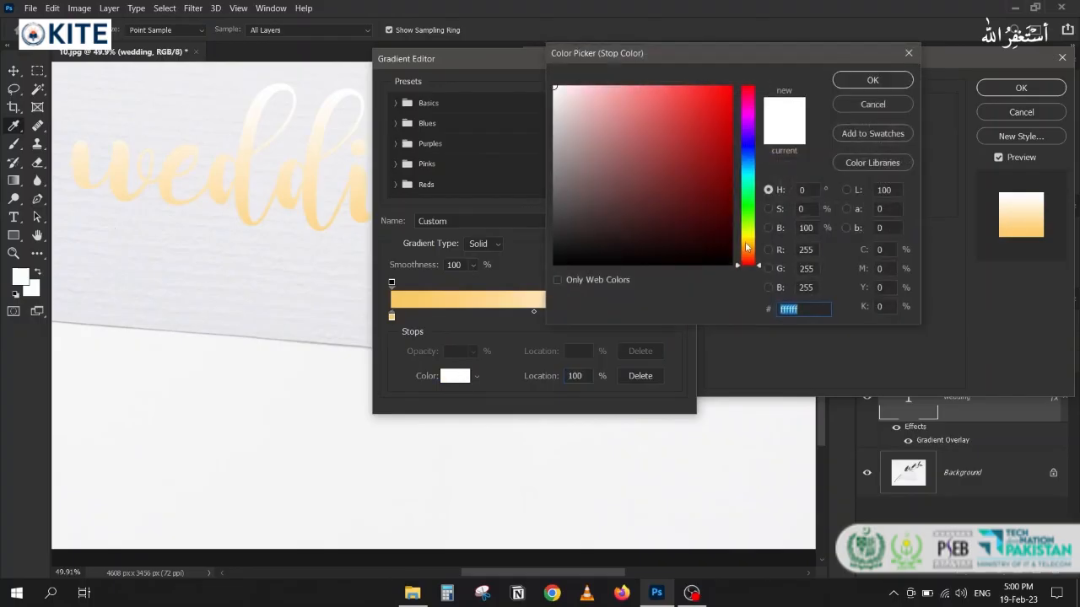
pyautogui.moveTo(746, 248); pyautogui.dragTo(746, 250)
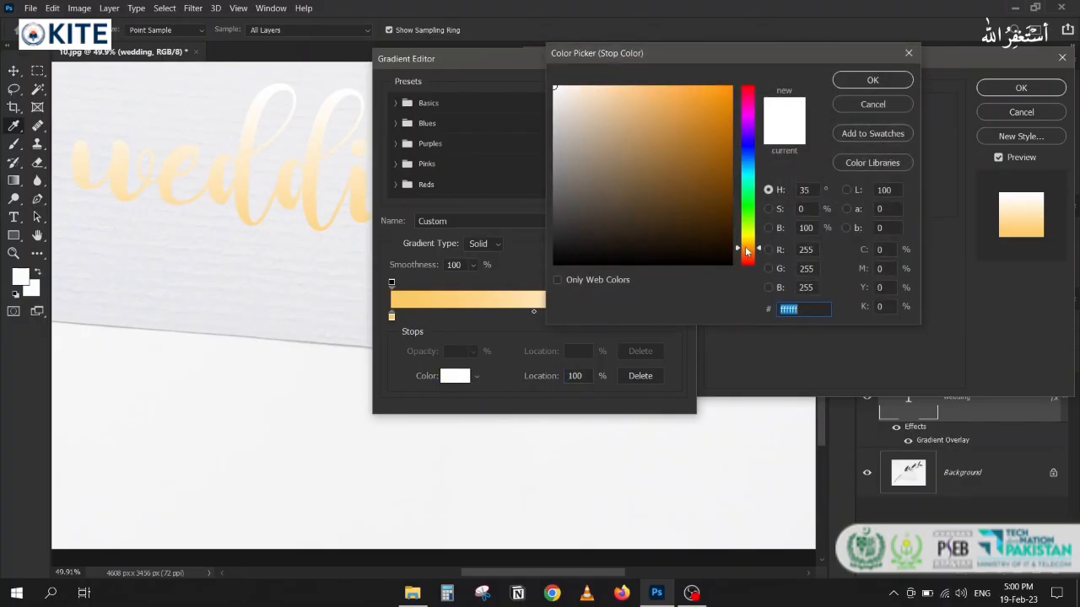
pyautogui.click(716, 111)
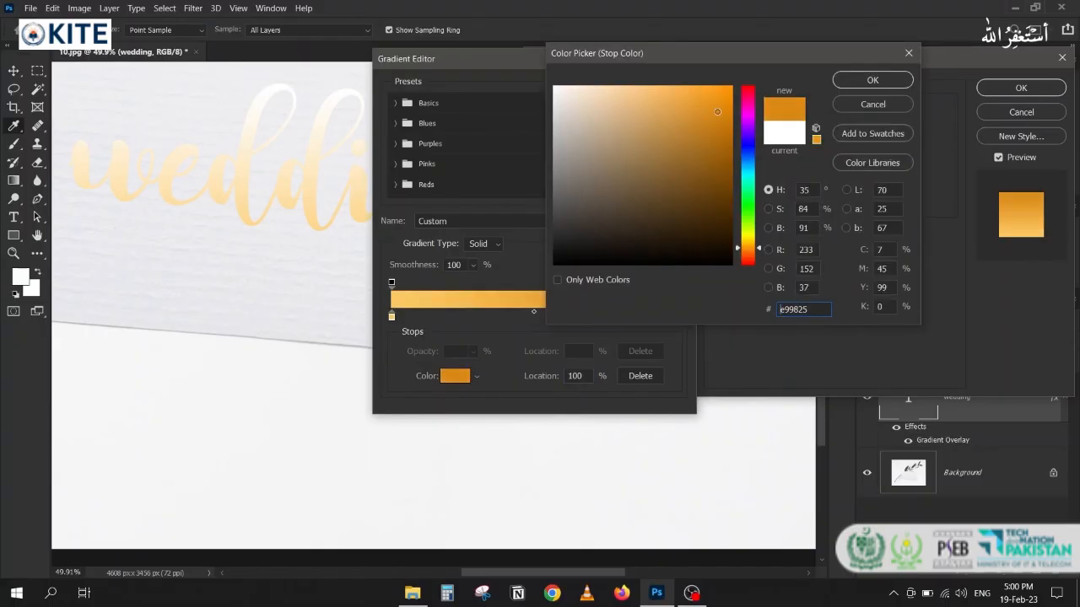
pyautogui.click(872, 81)
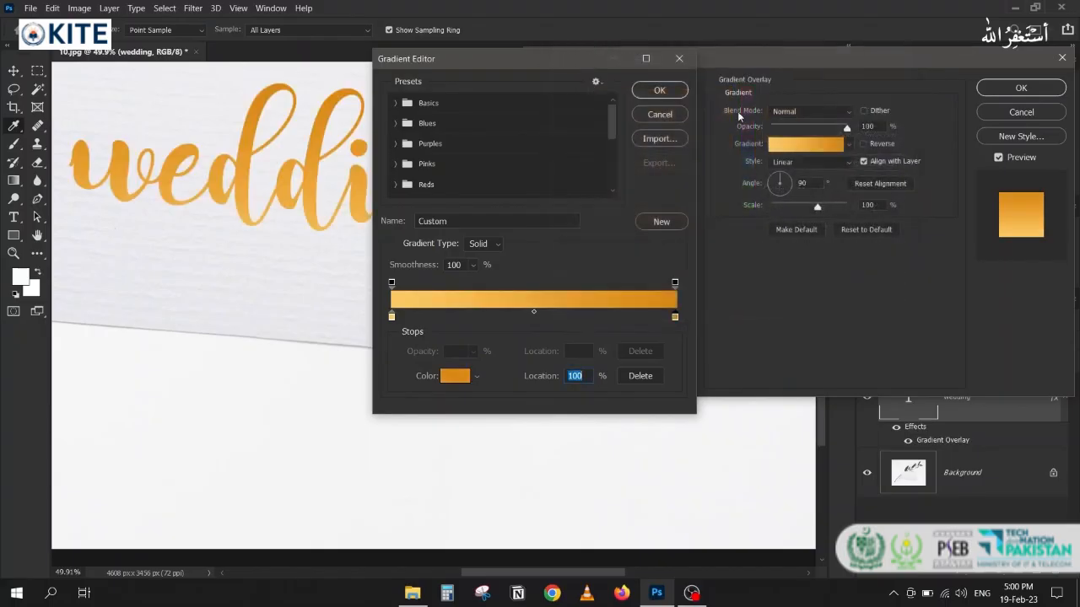
pyautogui.click(647, 89)
# - Change the gradient overlay's style to Reflected and reduce its scale to 16%
pyautogui.click(775, 166)
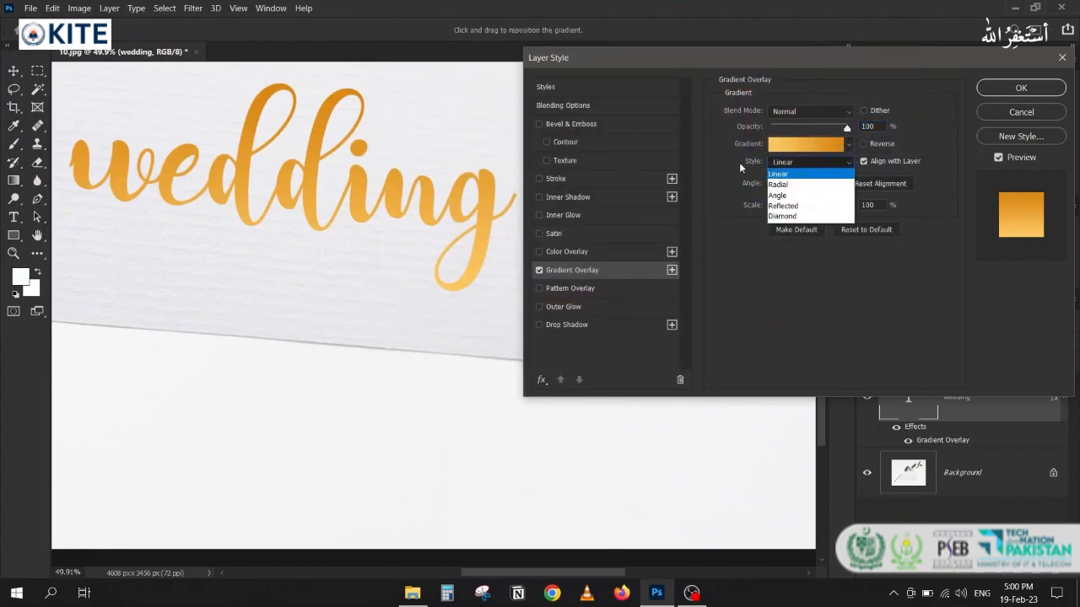
pyautogui.click(783, 204)
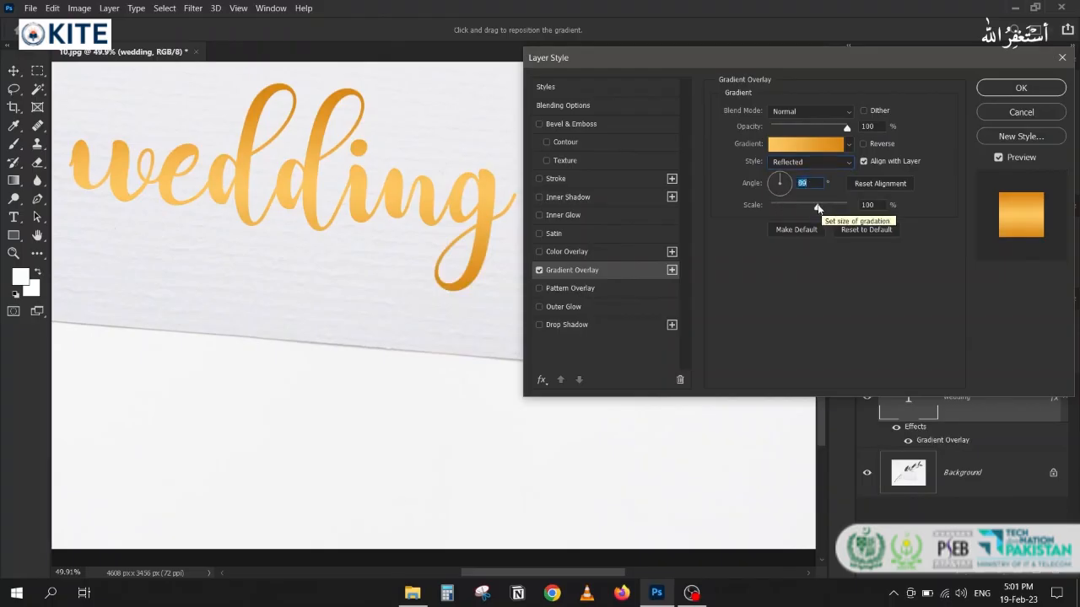
pyautogui.moveTo(821, 206); pyautogui.dragTo(774, 208)
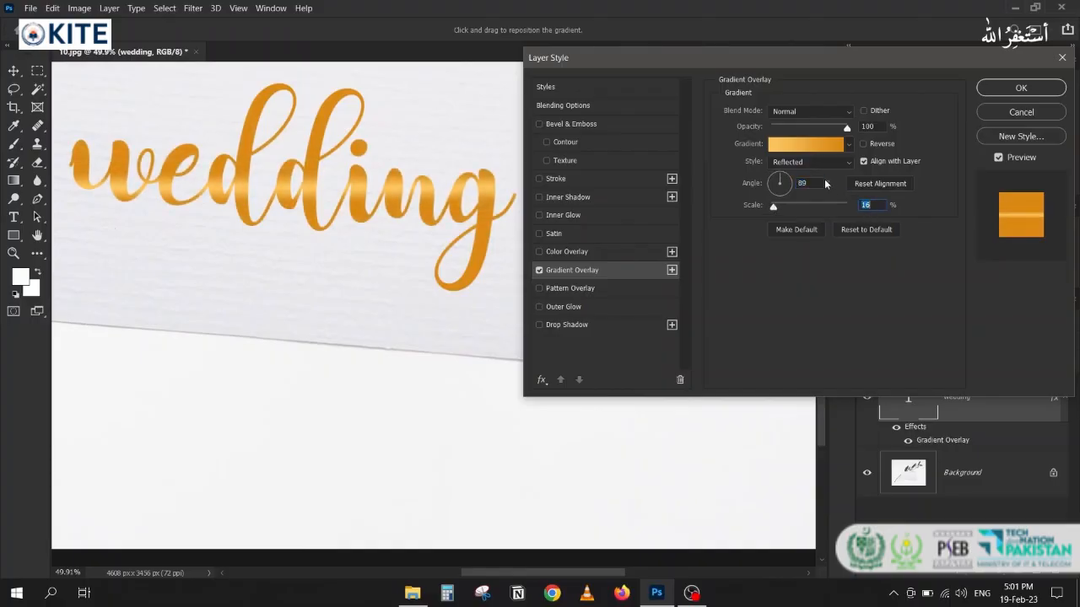
# - Set the gradient overlay's angle to 86°
pyautogui.click(817, 181)
pyautogui.press('Up')
pyautogui.press('Up')
pyautogui.press('Up')
pyautogui.press('Down')
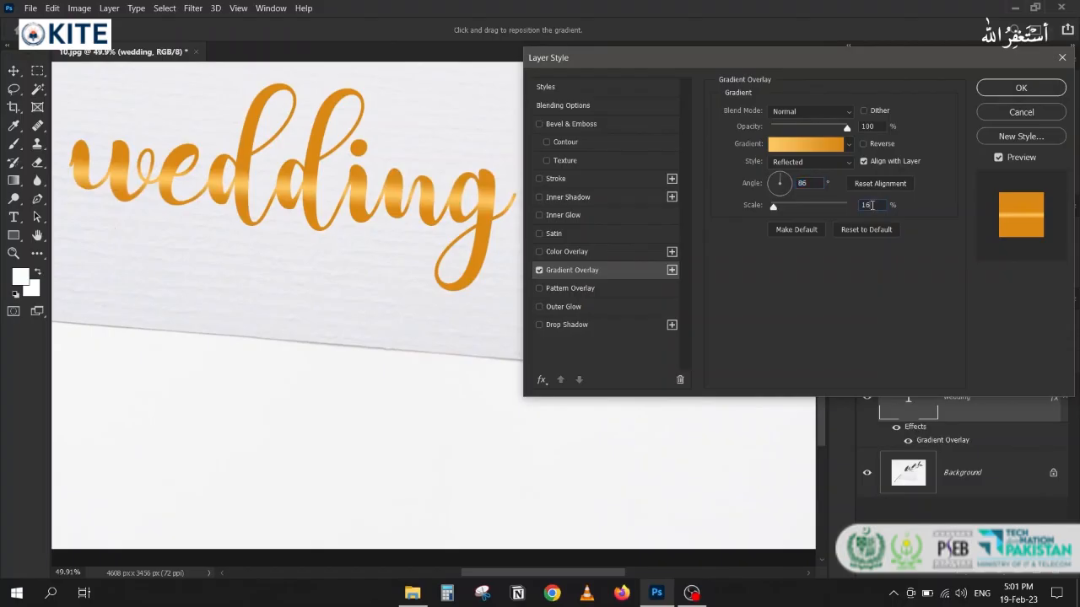
# - Increase the gradient overlay's scale to 27%
pyautogui.press('Up')
pyautogui.press('Up')
pyautogui.press('Up')
pyautogui.press('Up')
pyautogui.press('Up')
pyautogui.press('Up')
pyautogui.press('Up')
pyautogui.press('Up')
pyautogui.press('Up')
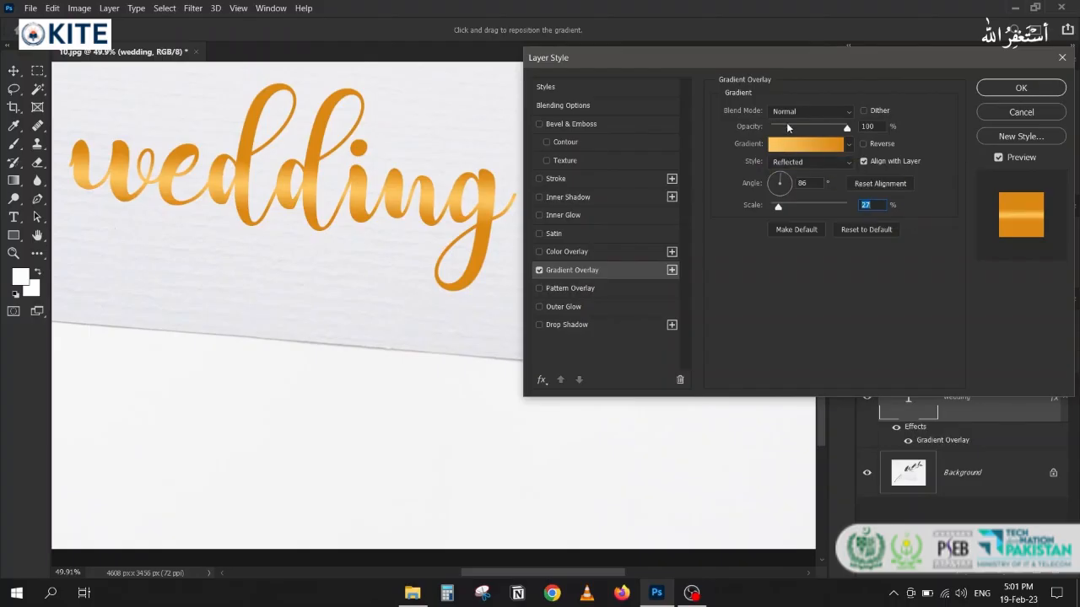
# - Rework the overlay gradient to light gold at both ends with the dark gold stop at 40%, and set its scale to 60%
pyautogui.click(791, 148)
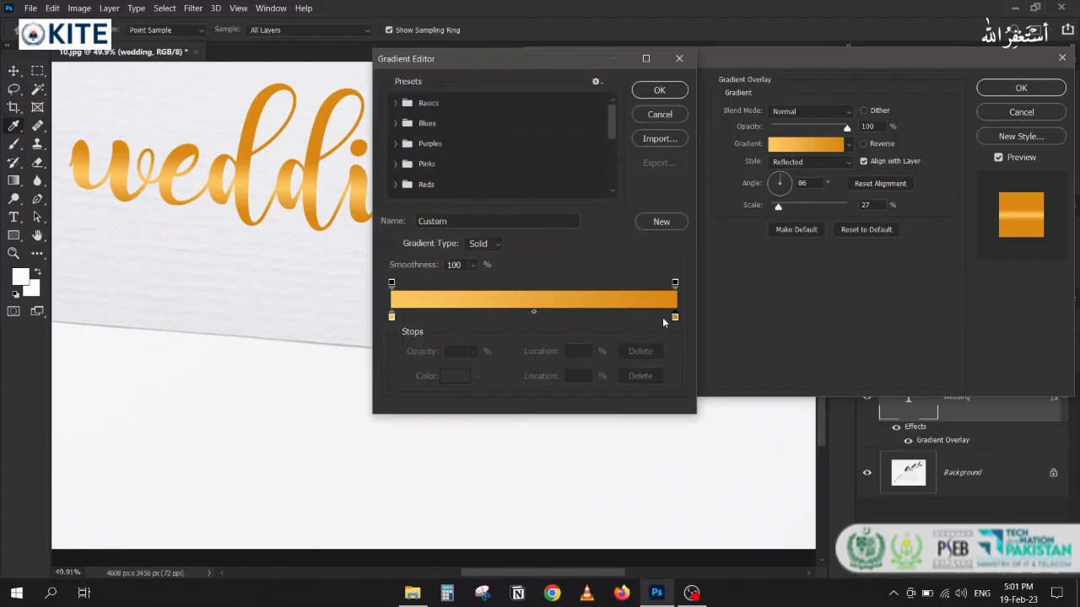
pyautogui.moveTo(674, 317); pyautogui.dragTo(504, 318)
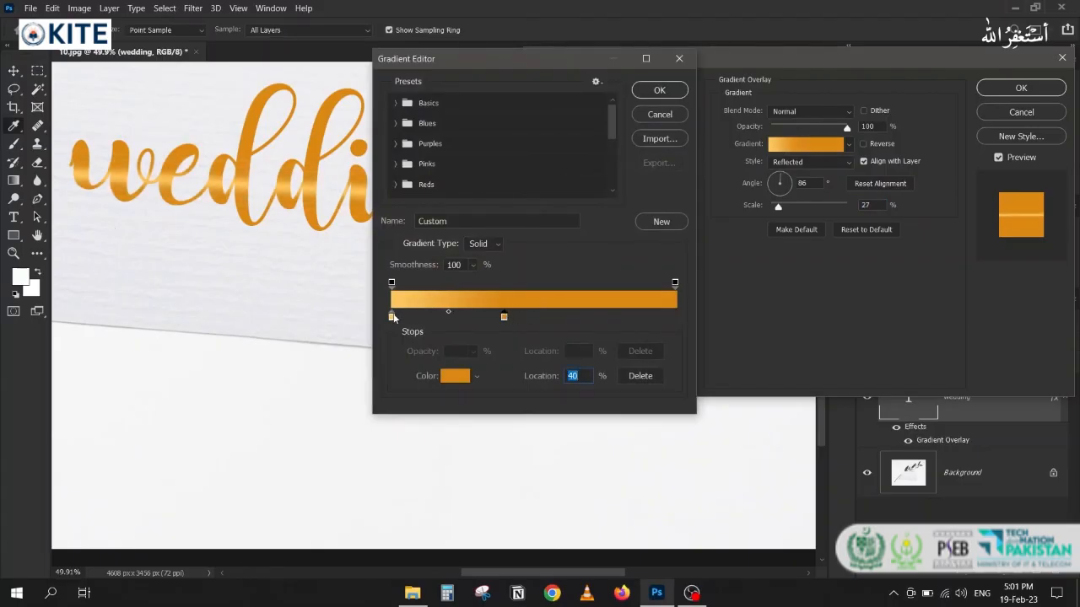
pyautogui.moveTo(393, 317); pyautogui.dragTo(559, 330)
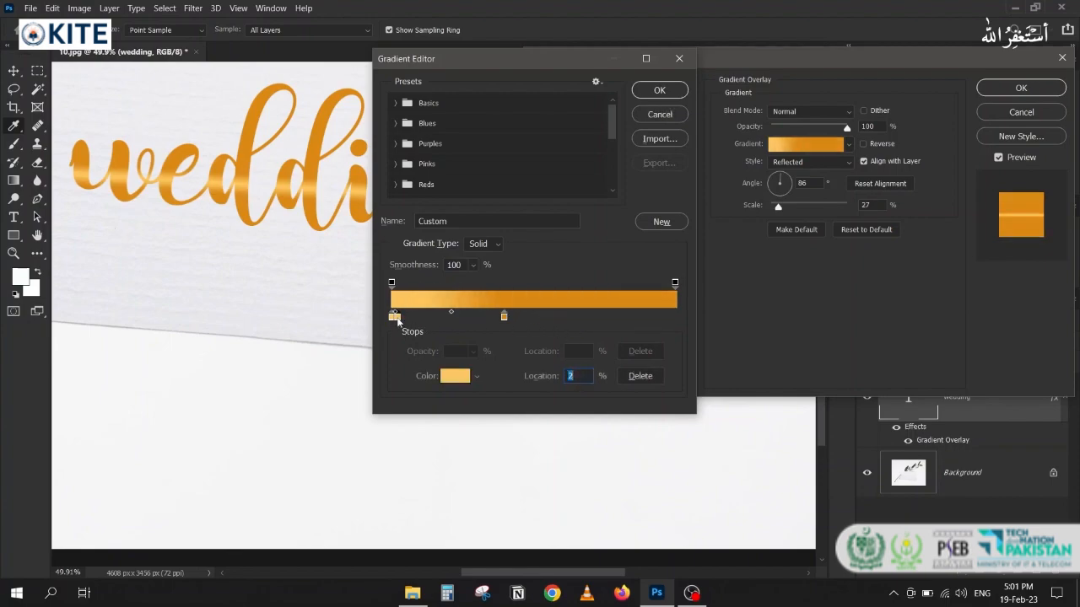
pyautogui.moveTo(391, 317); pyautogui.dragTo(713, 305)
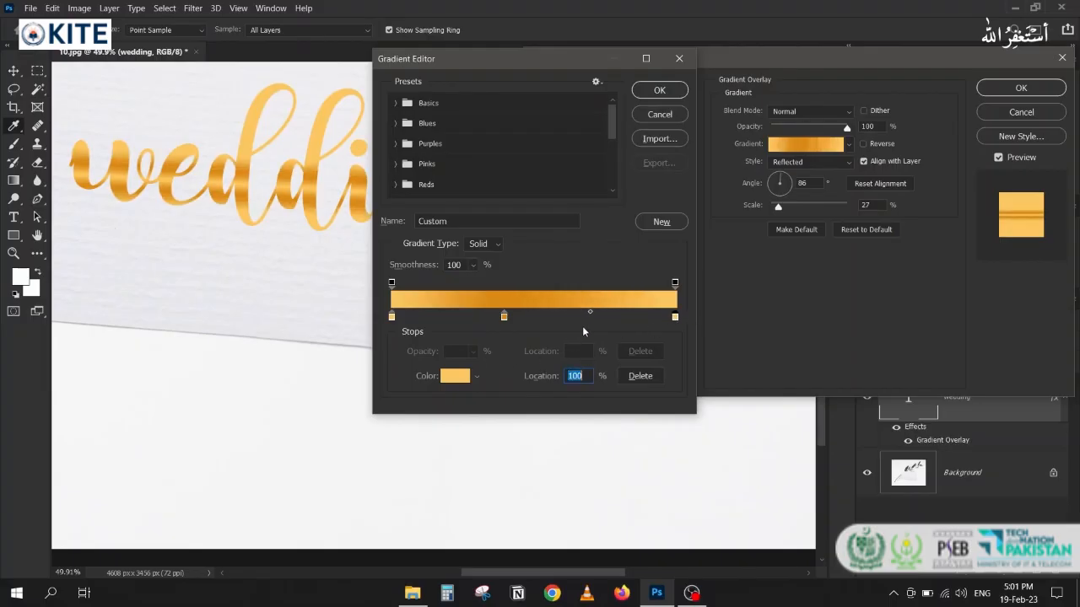
pyautogui.click(659, 90)
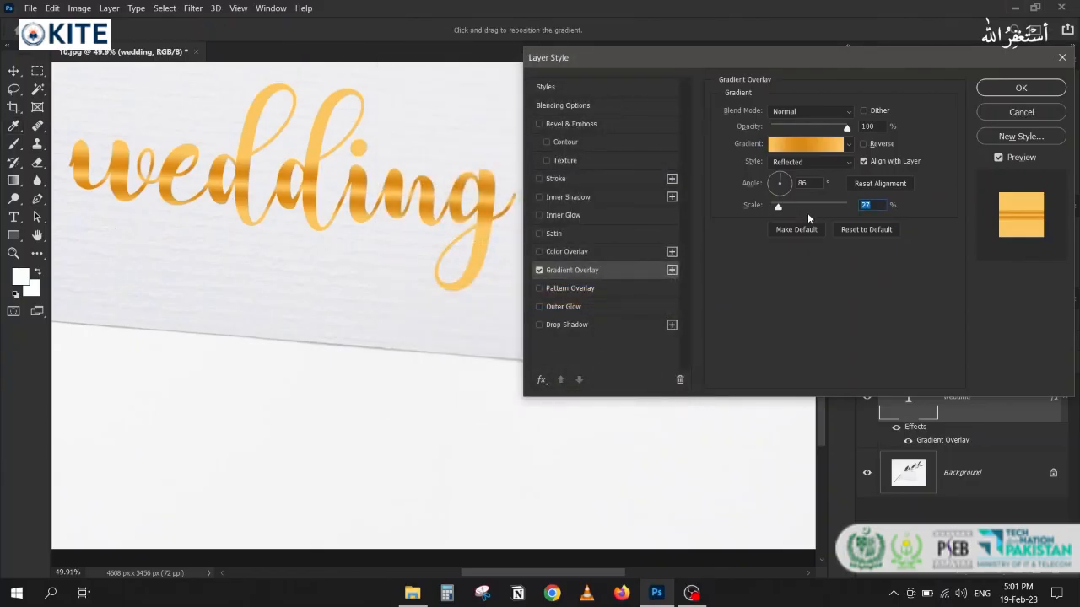
pyautogui.moveTo(778, 211); pyautogui.dragTo(794, 209)
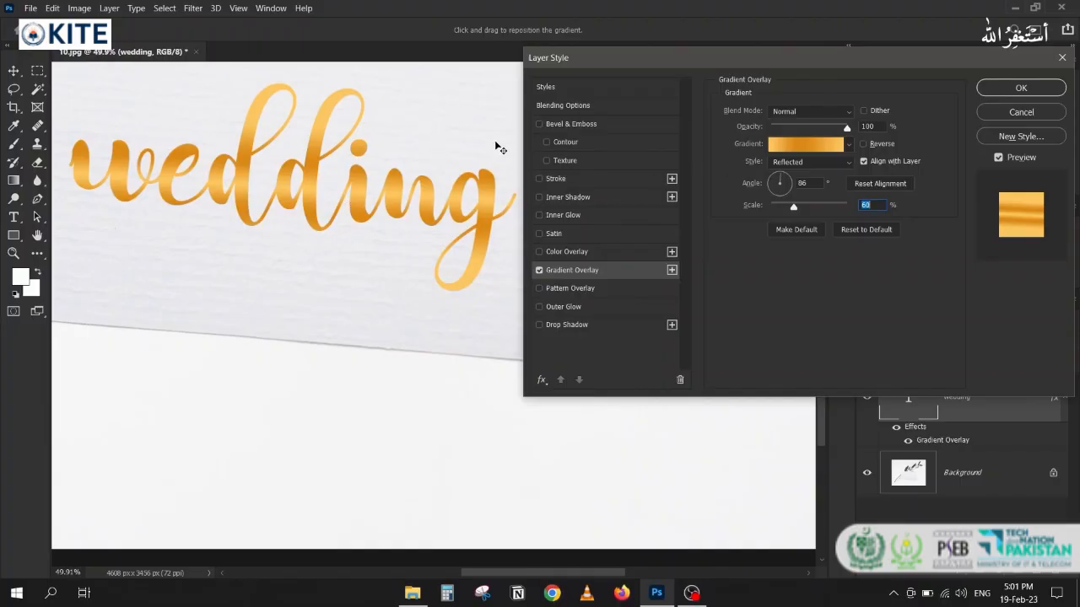
# - Add a Bevel & Emboss effect to the wedding lettering with size 1 px, angle 90° and direction Up, and accept the layer style
pyautogui.click(550, 125)
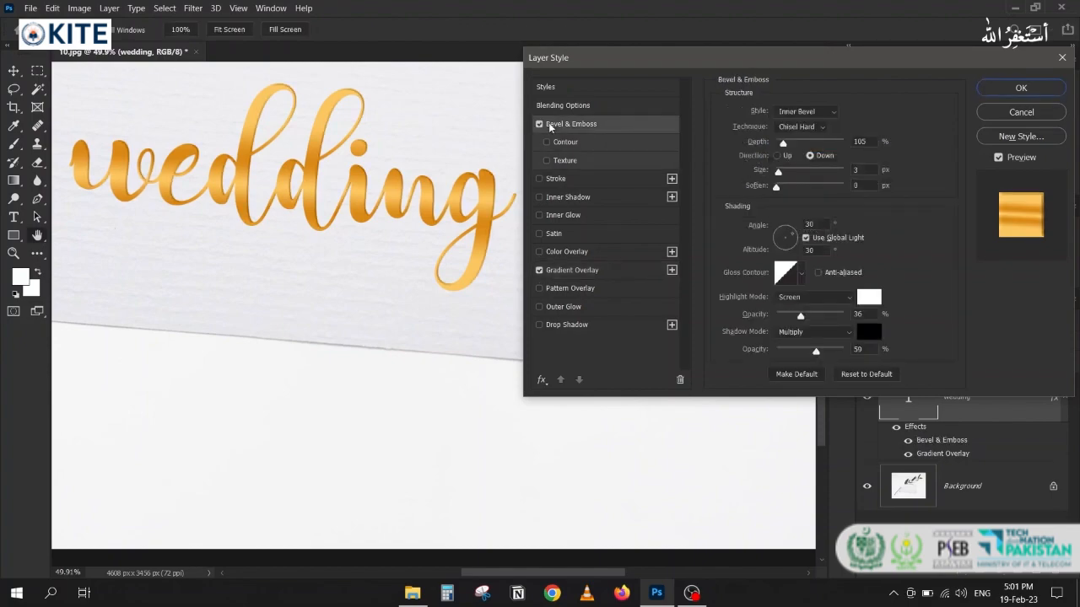
pyautogui.doubleClick(871, 169)
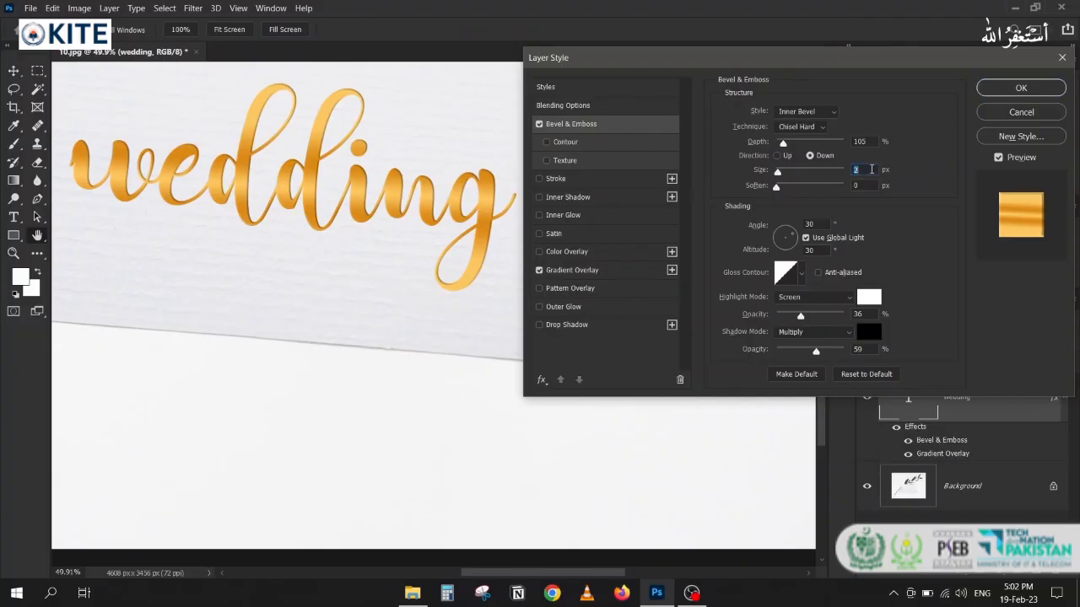
pyautogui.press('Down')
pyautogui.press('Down')
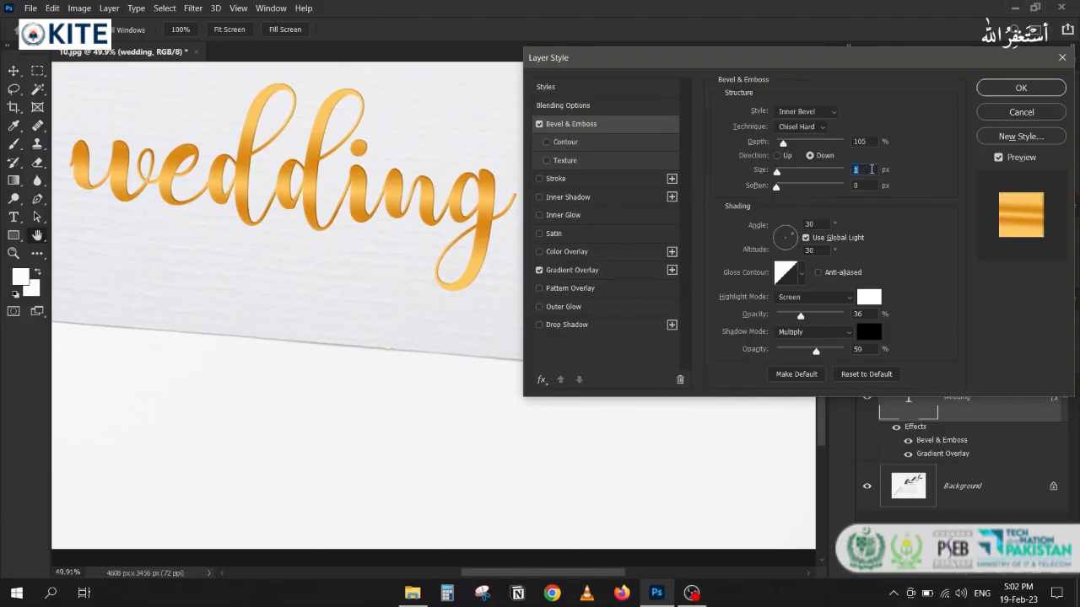
pyautogui.moveTo(816, 225); pyautogui.dragTo(788, 225)
pyautogui.write('90')
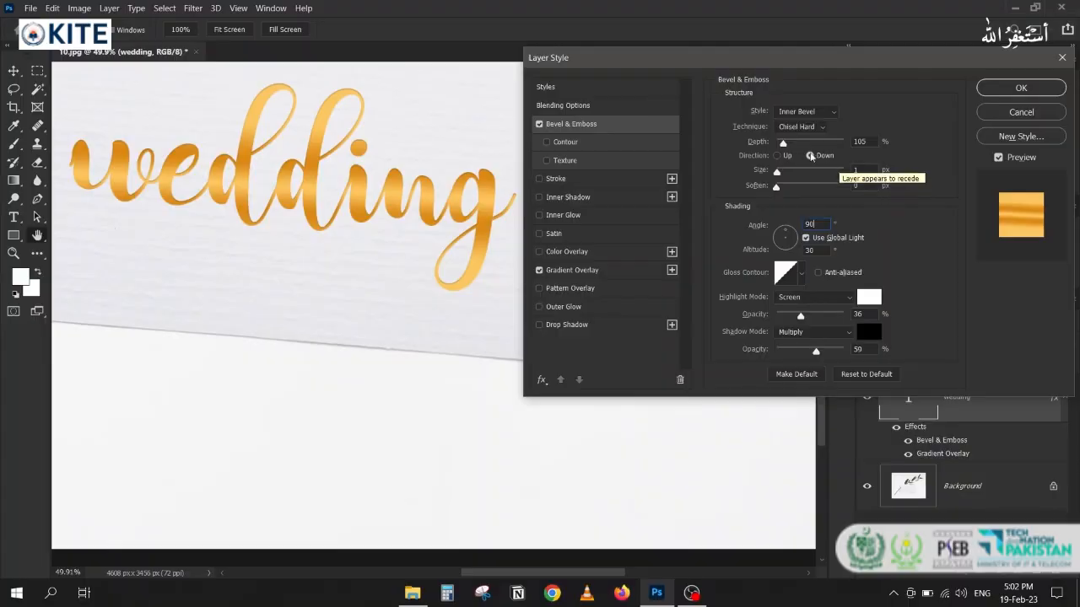
pyautogui.click(778, 155)
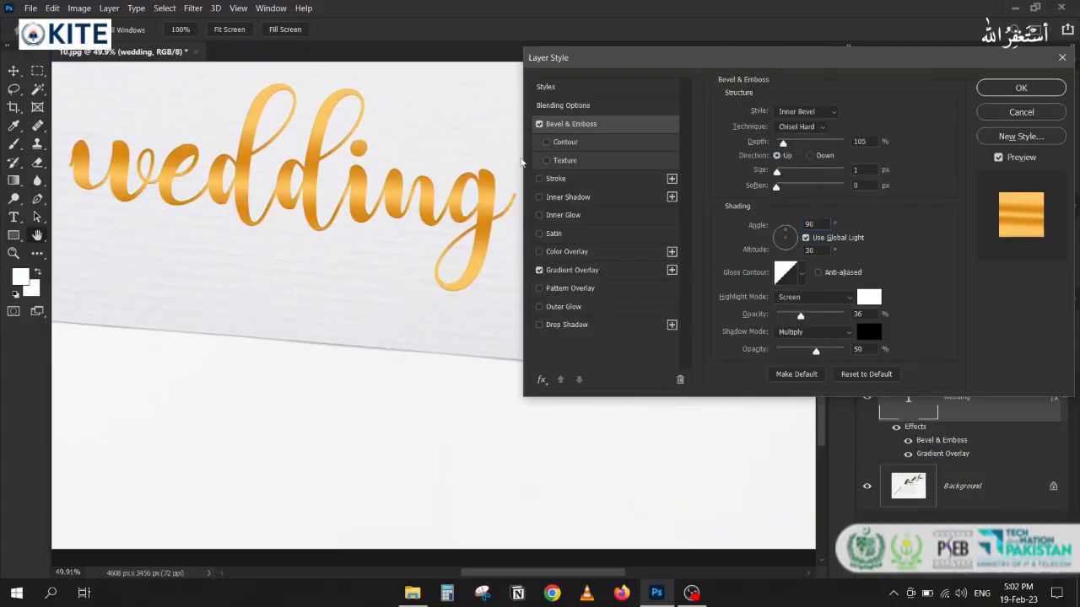
pyautogui.click(1021, 87)
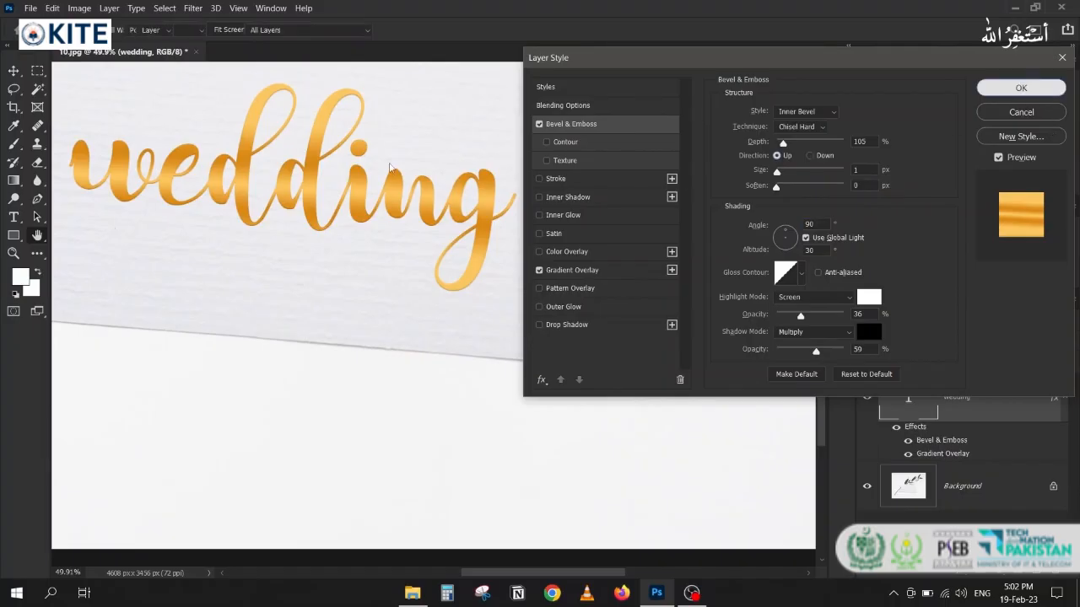
# - Hide the wedding text layer and define the entire blank tag photo as a pattern named 10.jpg
pyautogui.moveTo(199, 211); pyautogui.dragTo(320, 307)
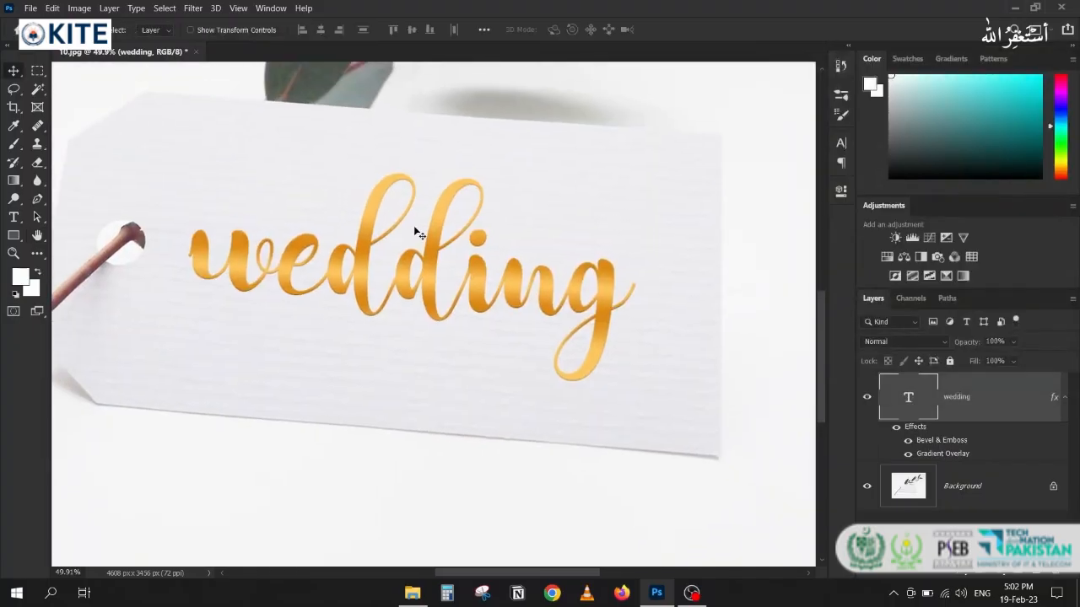
pyautogui.scroll(10, 498, 205)
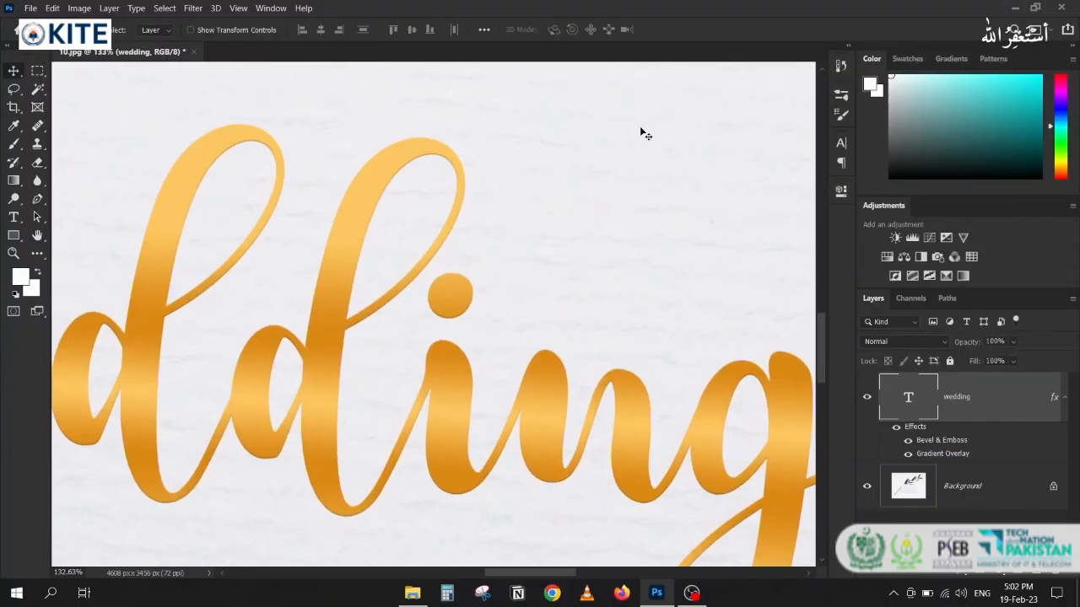
pyautogui.scroll(-3, 344, 313)
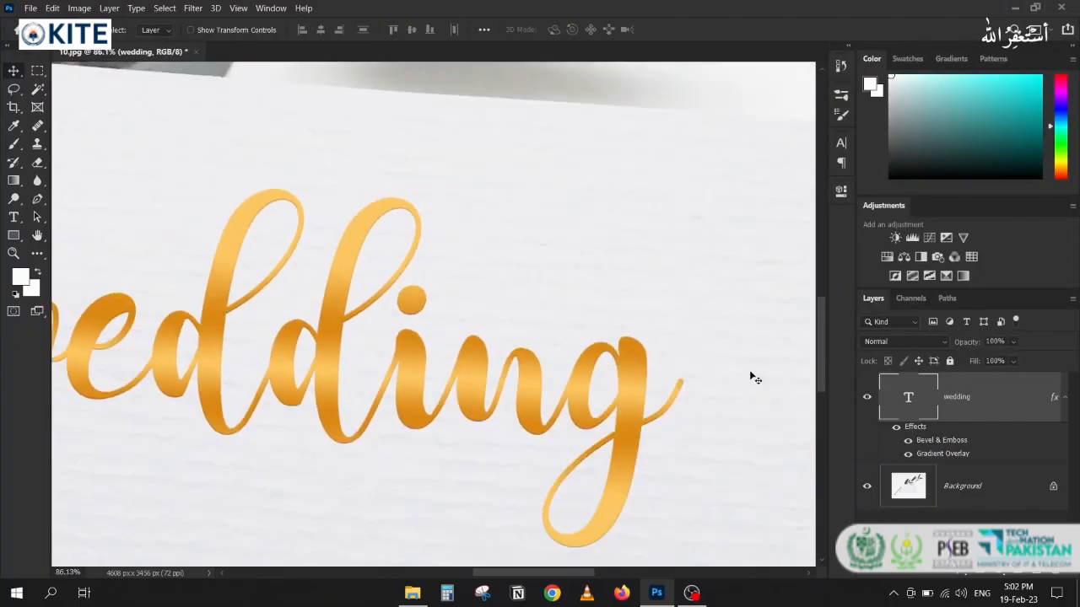
pyautogui.click(866, 396)
pyautogui.scroll(-3, 426, 317)
pyautogui.scroll(-3, 426, 316)
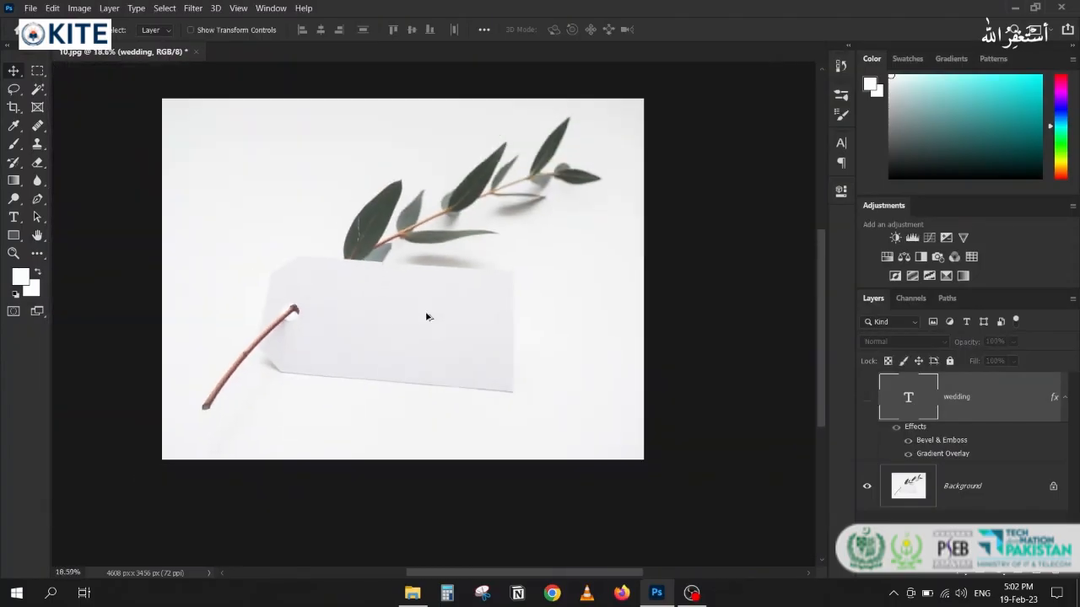
pyautogui.hotkey('ctrl', 'a')
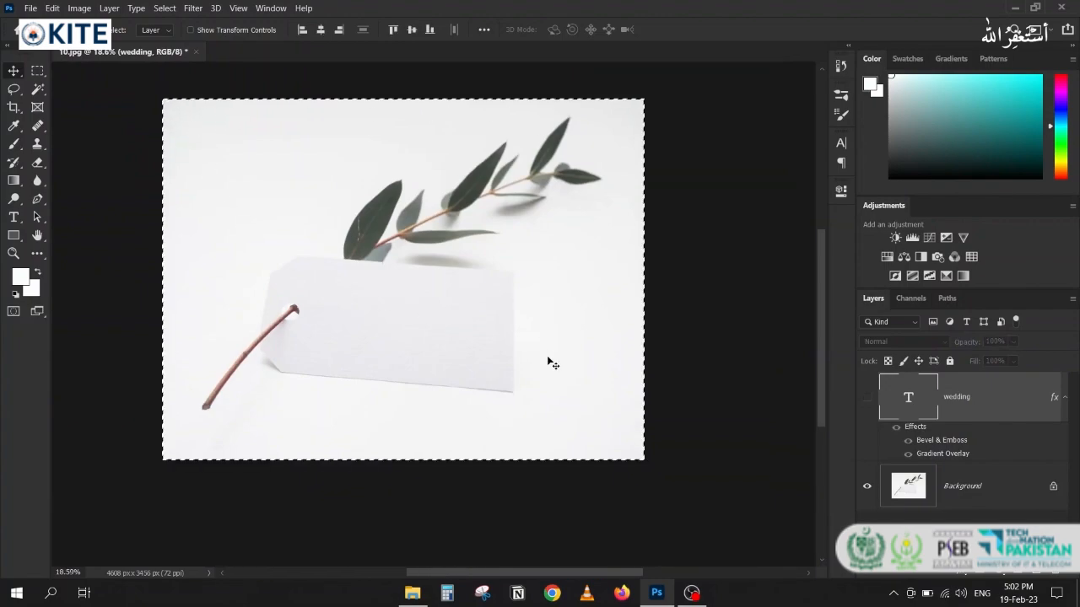
pyautogui.click(52, 9)
pyautogui.click(112, 368)
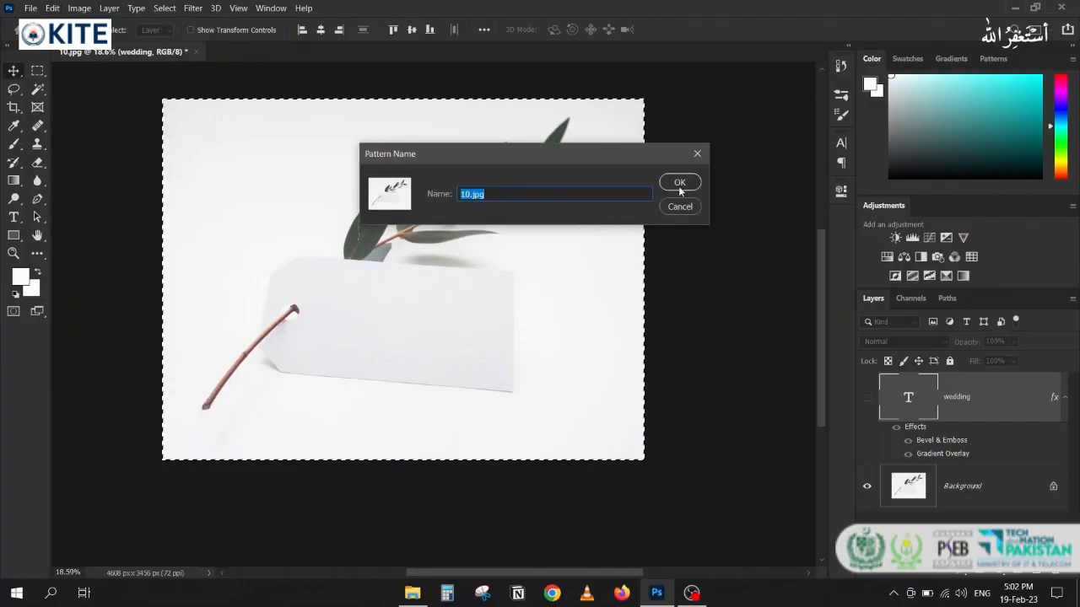
pyautogui.click(675, 187)
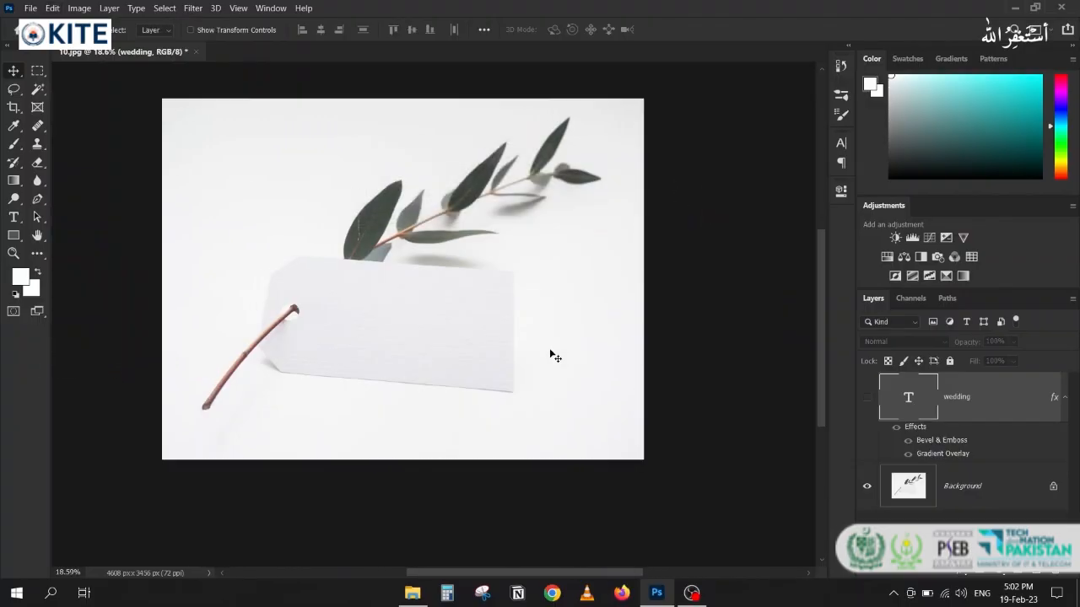
# - Show the wedding layer again and enable its Bevel & Emboss texture with the tag photo pattern
pyautogui.scroll(3, 405, 340)
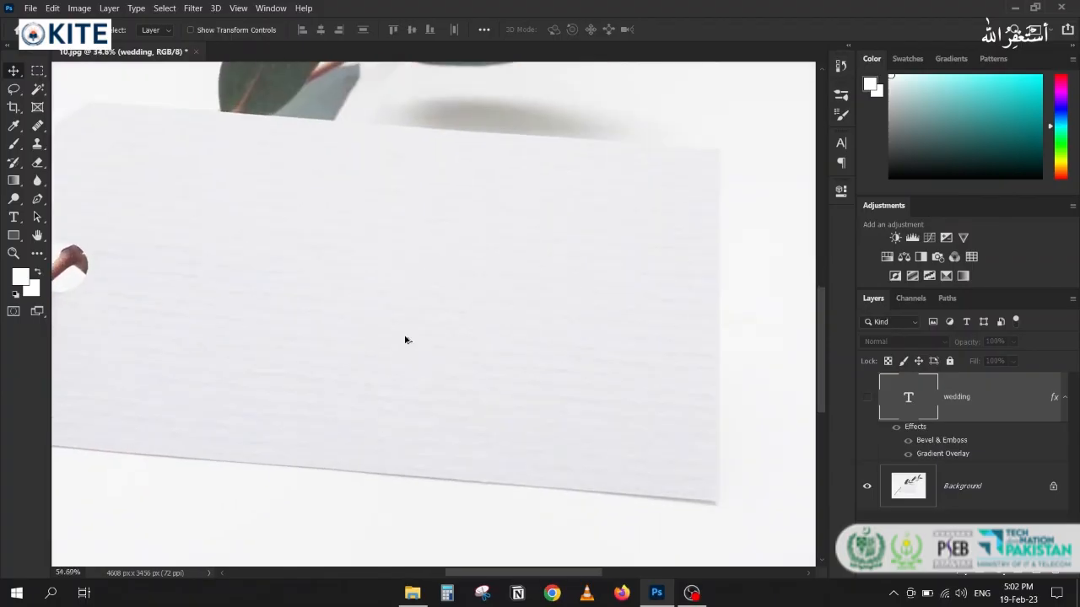
pyautogui.click(866, 396)
pyautogui.scroll(3, 707, 327)
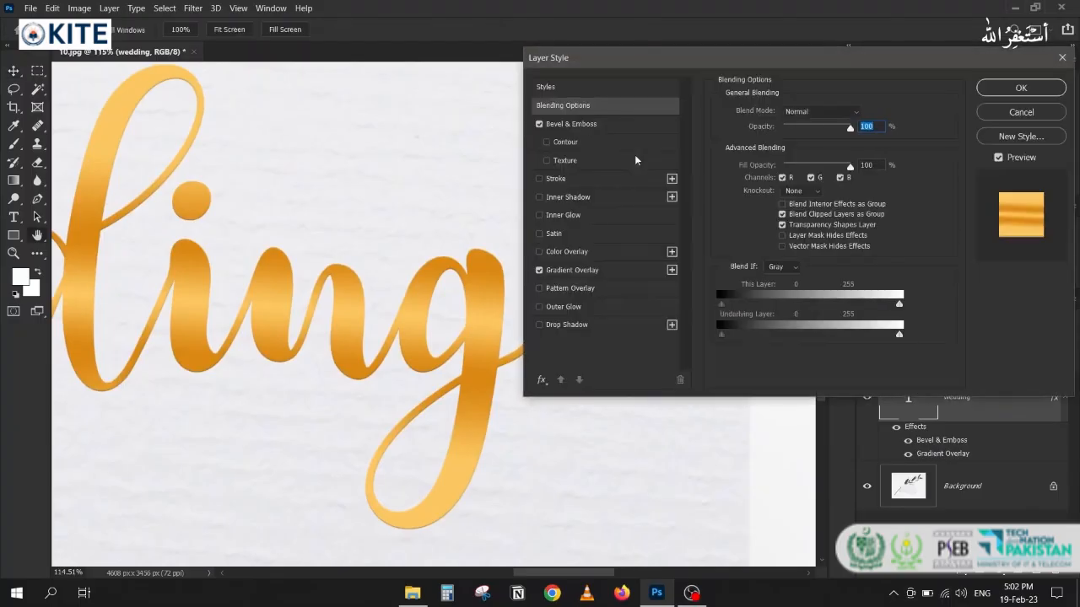
pyautogui.click(562, 160)
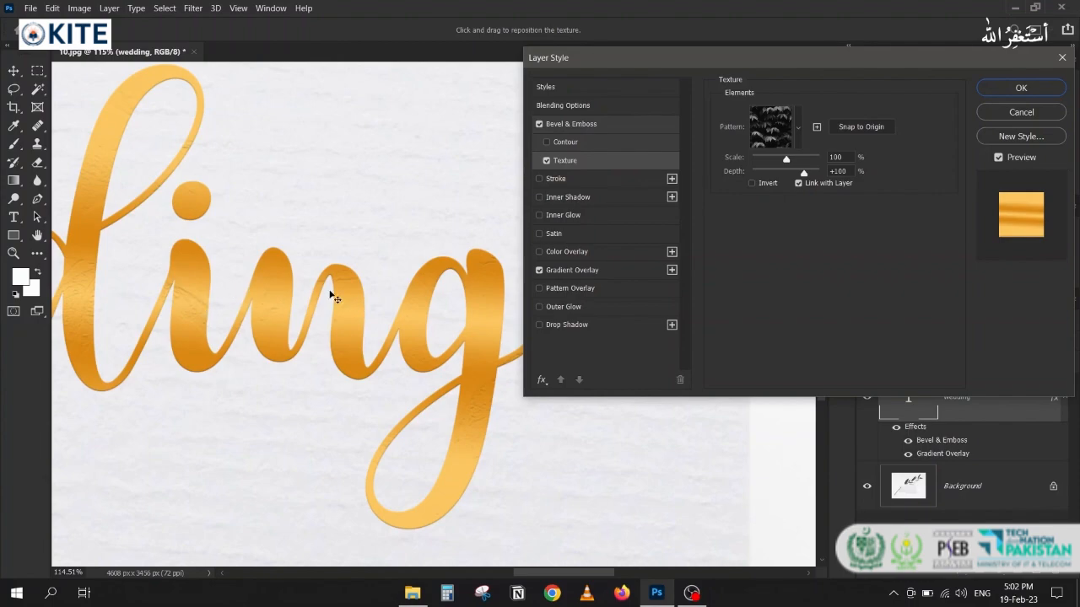
pyautogui.click(798, 128)
pyautogui.scroll(-1, 759, 211)
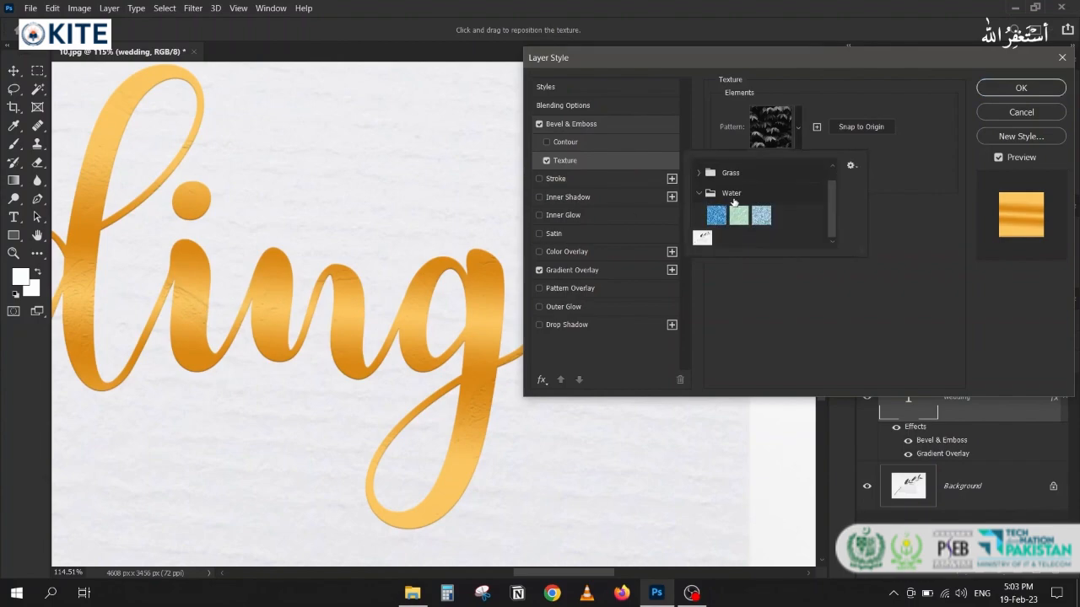
pyautogui.click(702, 238)
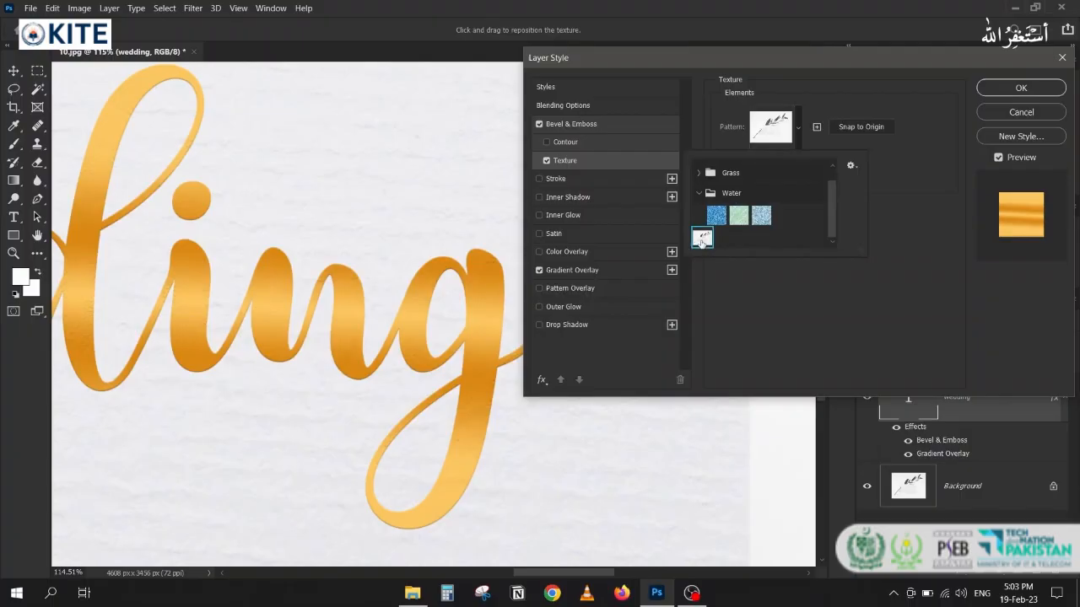
pyautogui.click(850, 104)
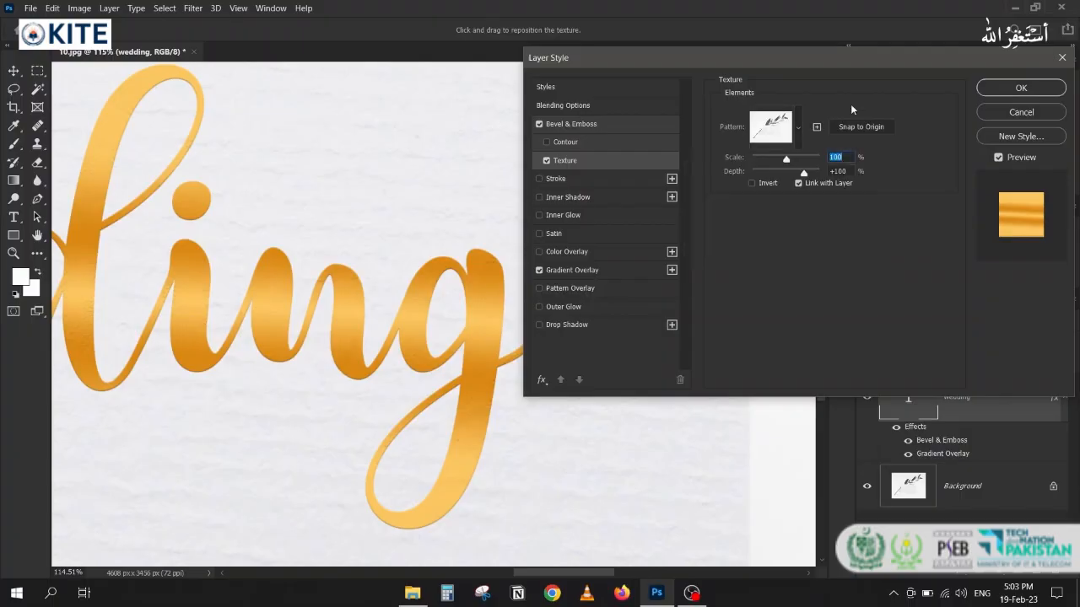
# - Unlink the texture from the layer, set its scale to 100% and depth to +835%, and accept the layer style
pyautogui.click(798, 184)
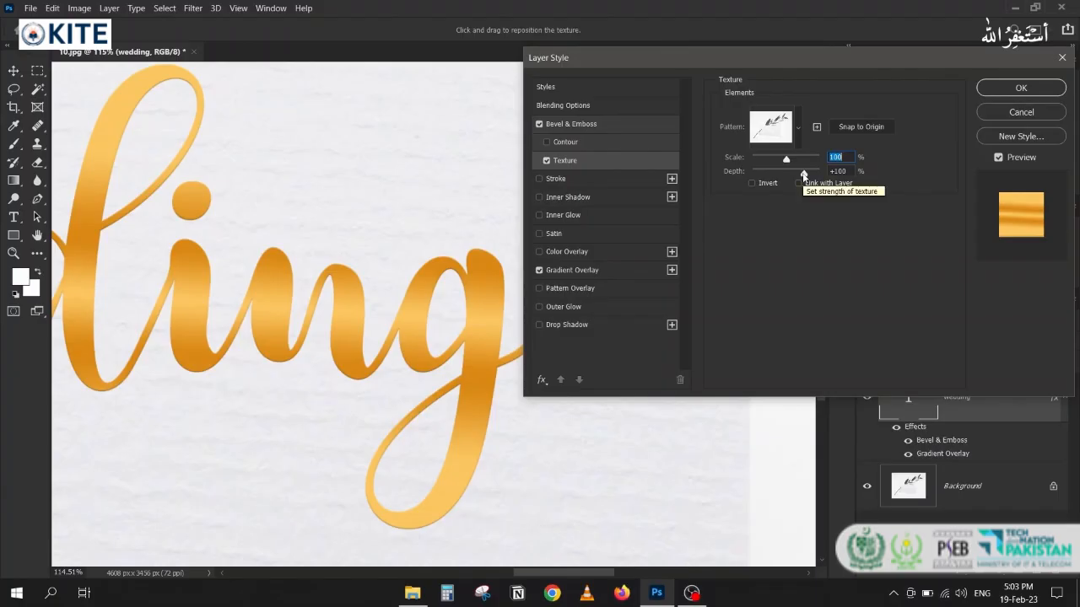
pyautogui.moveTo(804, 174); pyautogui.dragTo(816, 175)
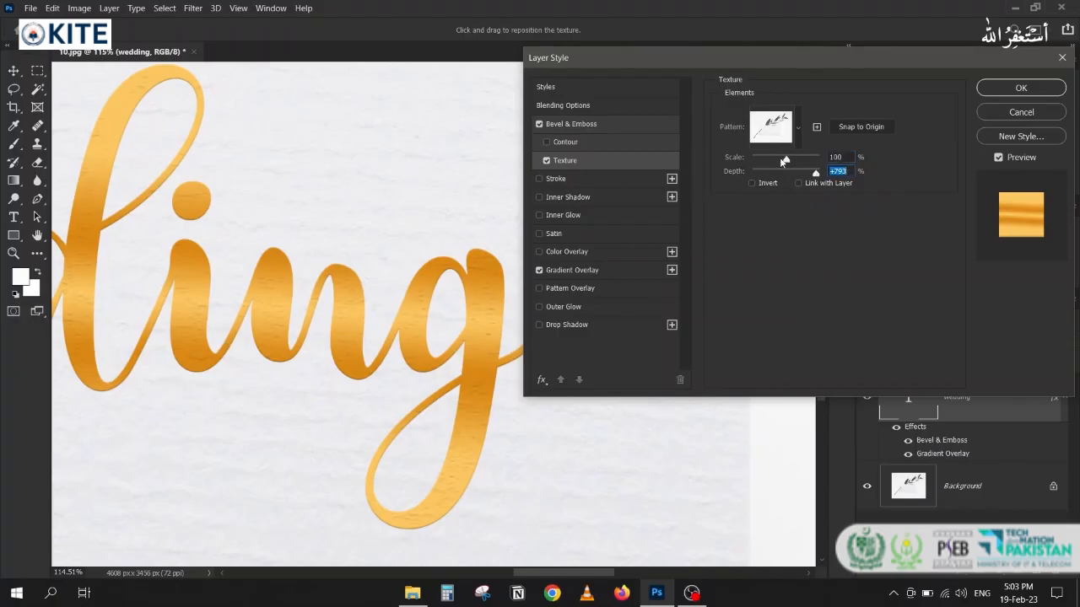
pyautogui.moveTo(785, 160); pyautogui.dragTo(751, 159)
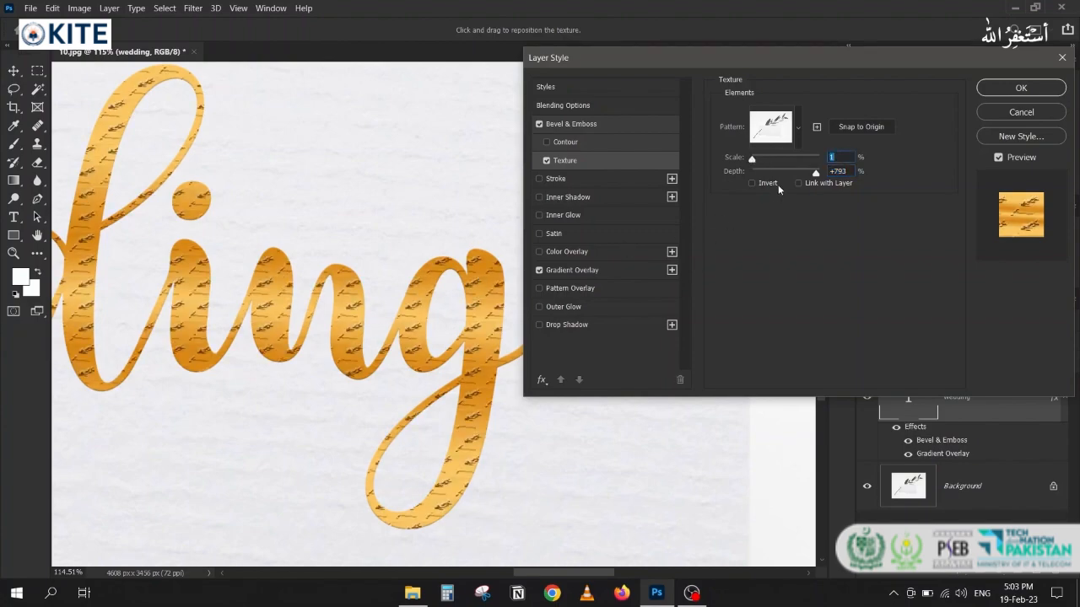
pyautogui.write('100')
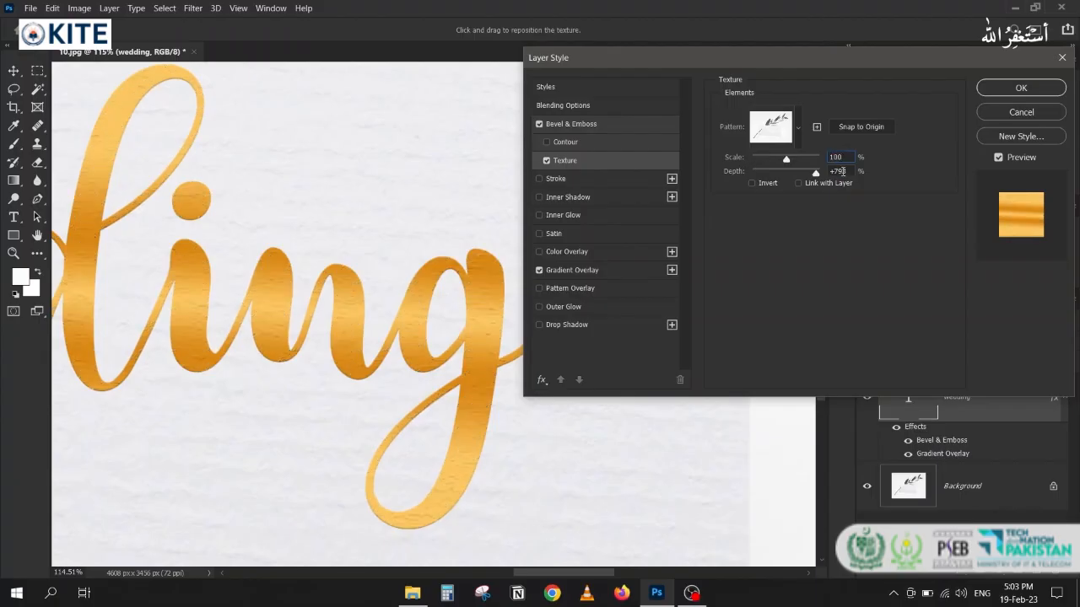
pyautogui.moveTo(816, 173)
pyautogui.mouseDown()
pyautogui.moveTo(805, 172)
pyautogui.moveTo(818, 176)
pyautogui.mouseUp()
pyautogui.moveTo(717, 58); pyautogui.dragTo(765, 69)
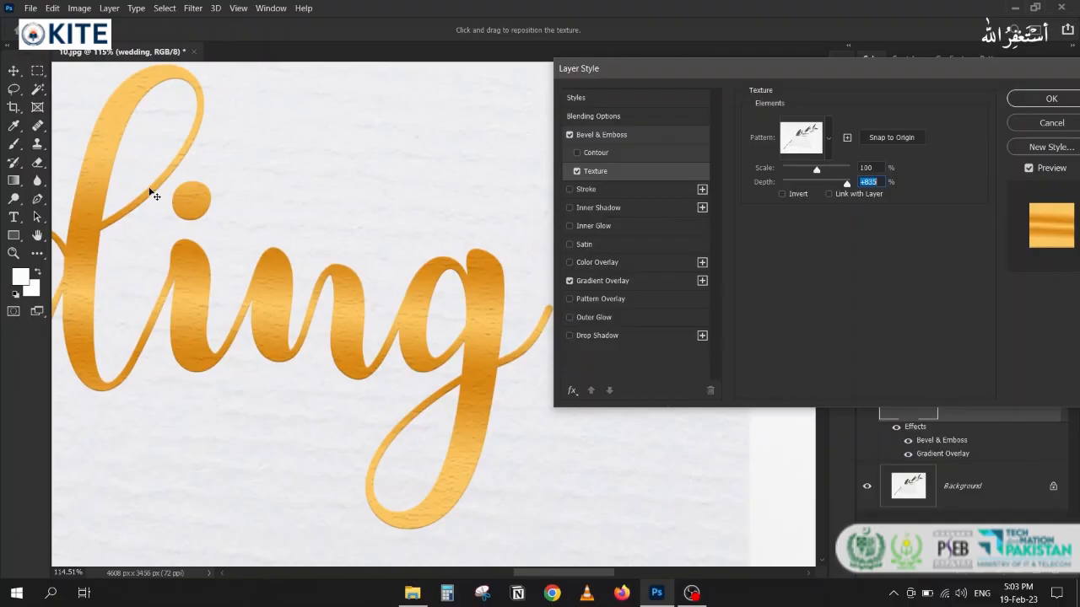
pyautogui.click(1022, 98)
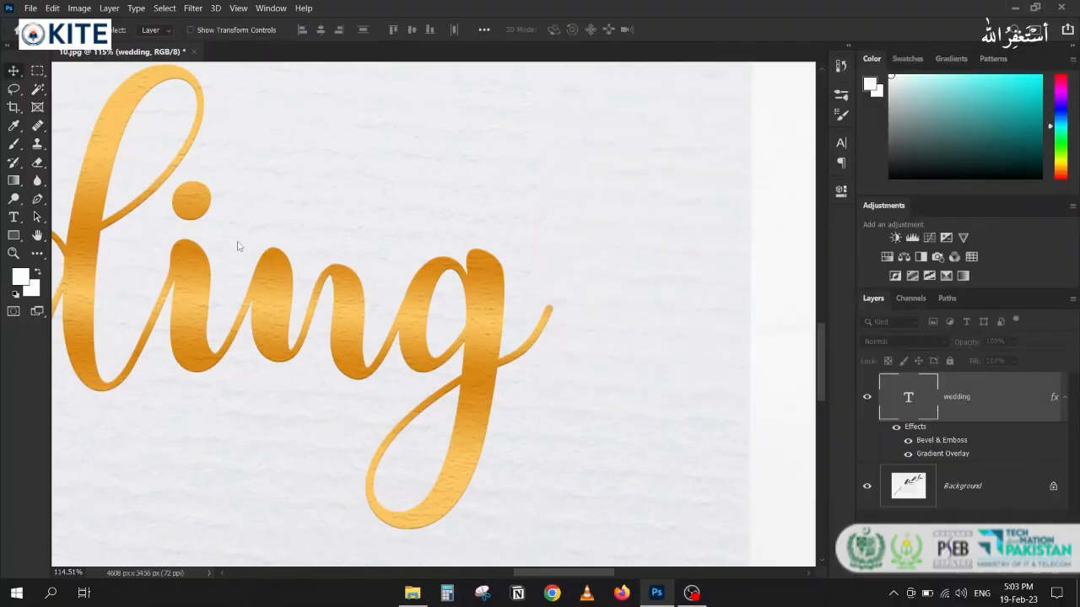
# - Close the wedding tag document without saving and open the desk flat-lay photo 11.jpg
pyautogui.scroll(-4, 237, 242)
pyautogui.moveTo(155, 312); pyautogui.dragTo(343, 367)
pyautogui.scroll(1, 311, 318)
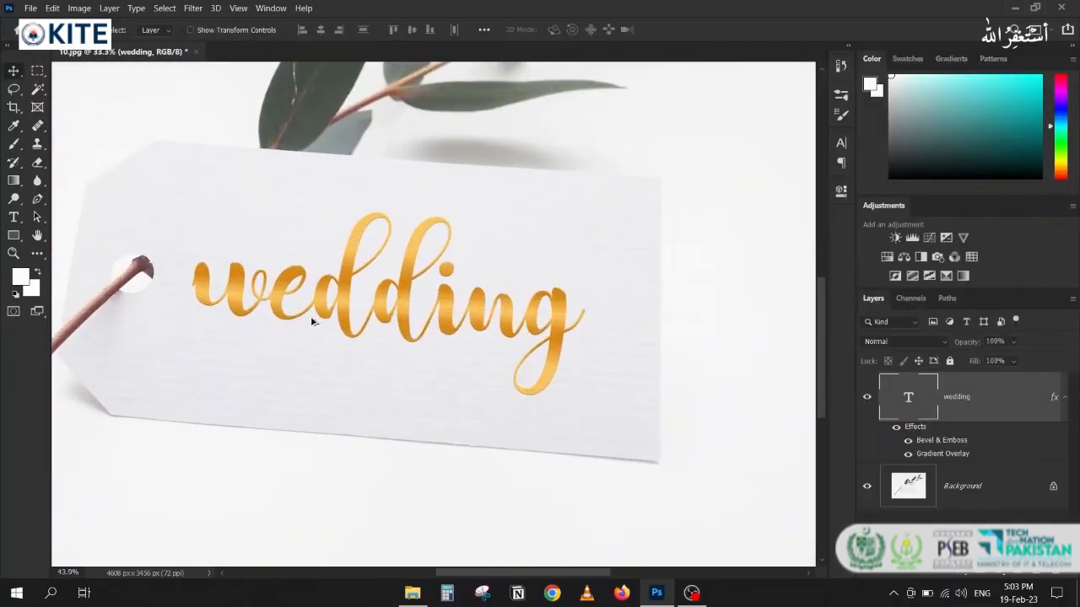
pyautogui.scroll(3, 311, 321)
pyautogui.scroll(-5, 311, 320)
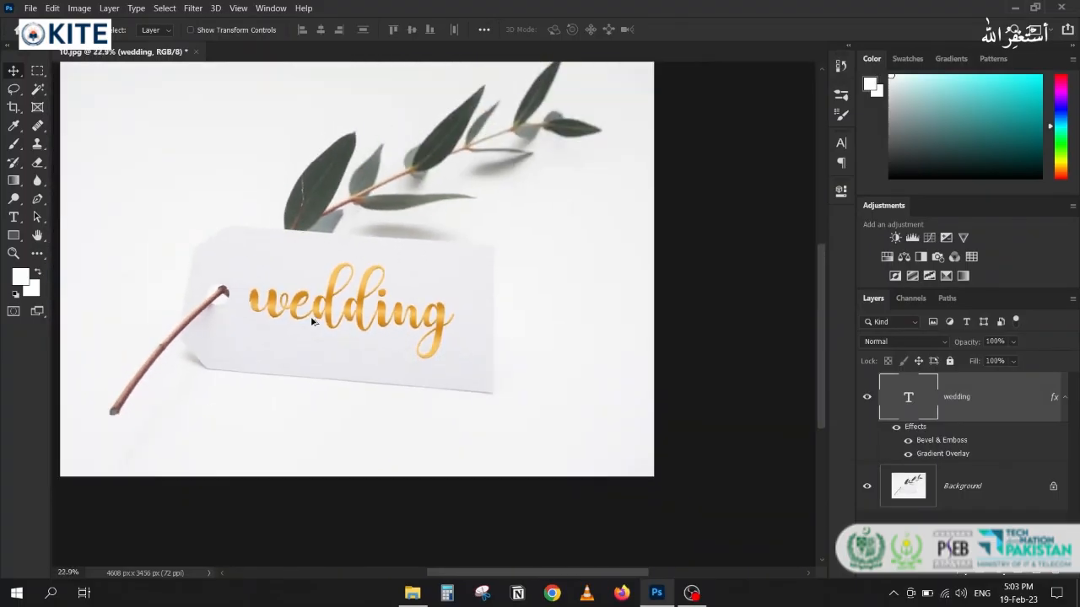
pyautogui.moveTo(279, 331); pyautogui.dragTo(297, 398)
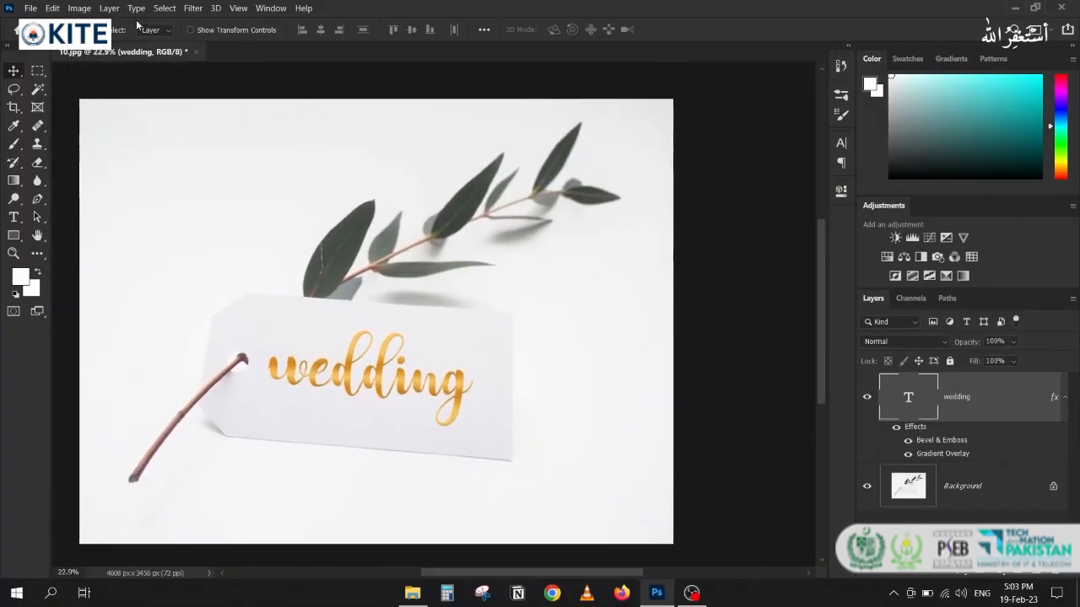
pyautogui.click(195, 53)
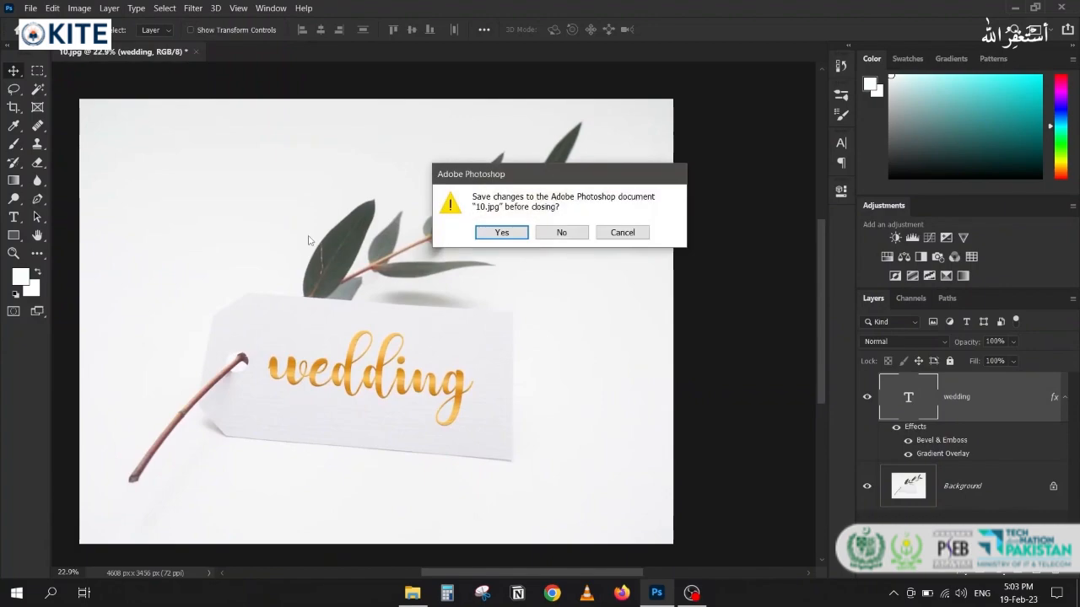
pyautogui.click(563, 232)
pyautogui.click(412, 593)
pyautogui.moveTo(1034, 147); pyautogui.dragTo(417, 269)
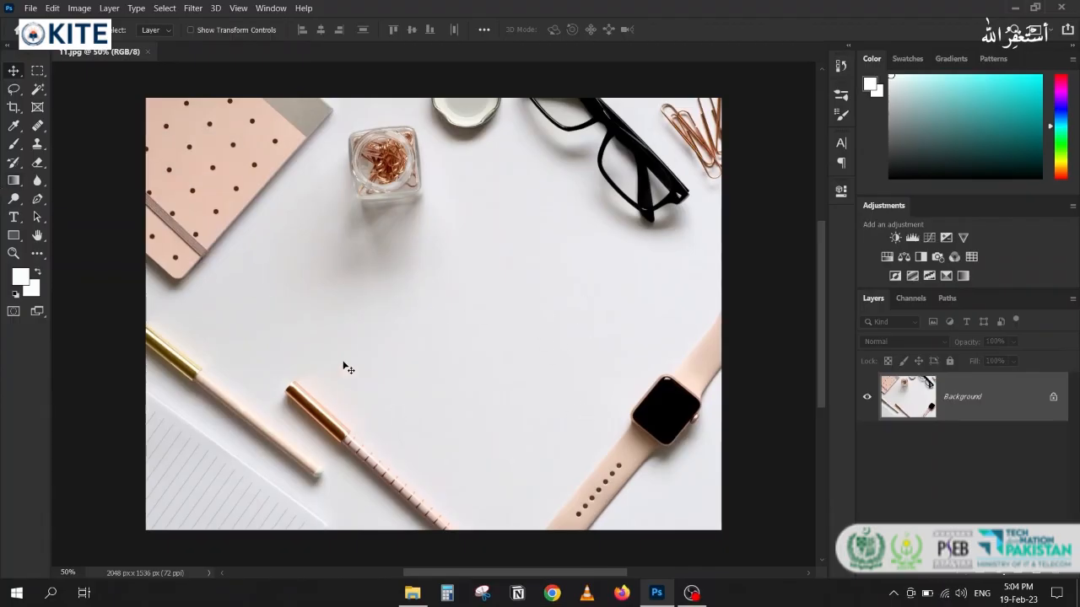
# - Draw a rounded rectangle about 544 × 340 px with 10 px corner radius on the empty desk area beside the watch
pyautogui.rightClick(11, 239)
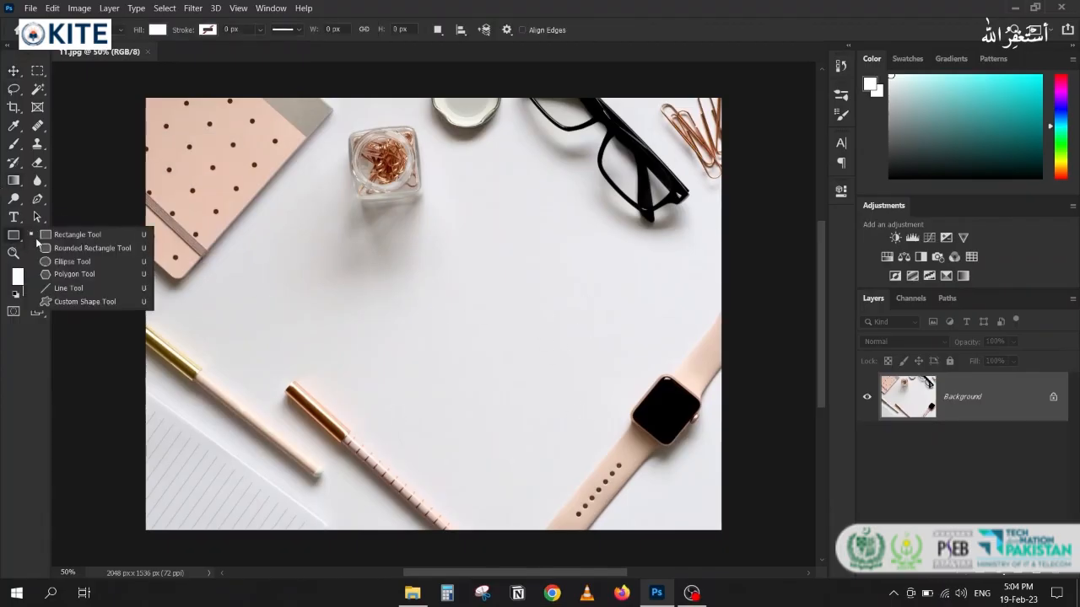
pyautogui.click(428, 366)
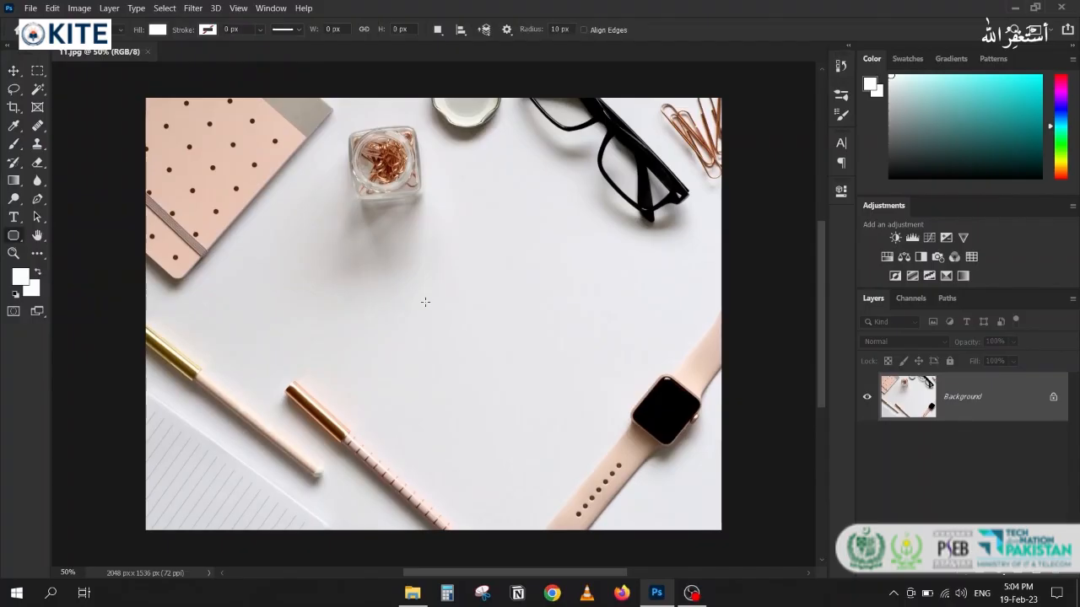
pyautogui.moveTo(425, 301); pyautogui.dragTo(578, 396)
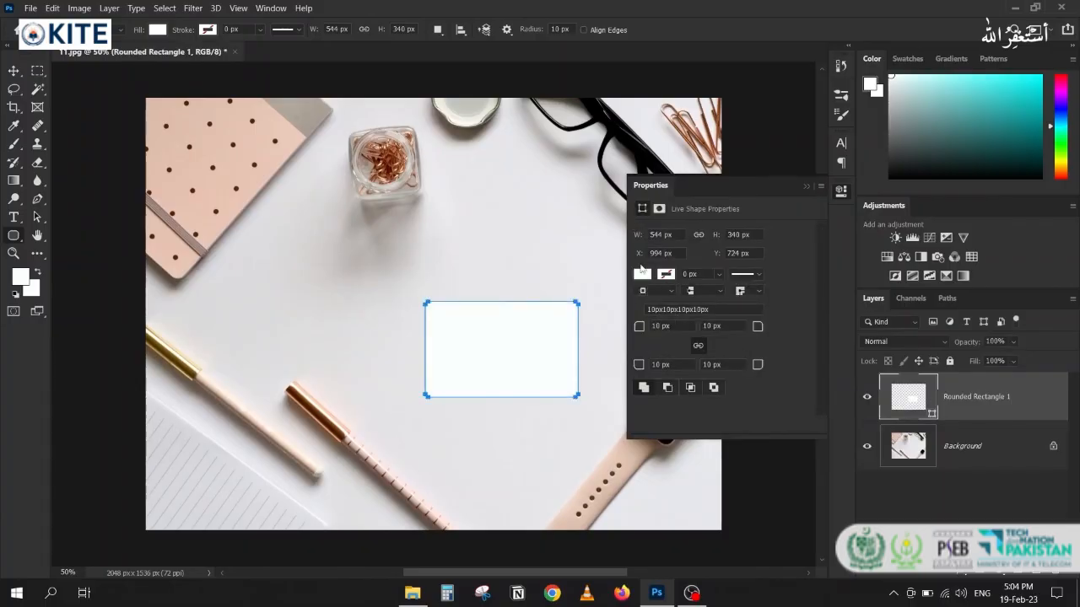
# - Fill the rounded rectangle with the pink colour sampled from the dotted notebook
pyautogui.click(644, 274)
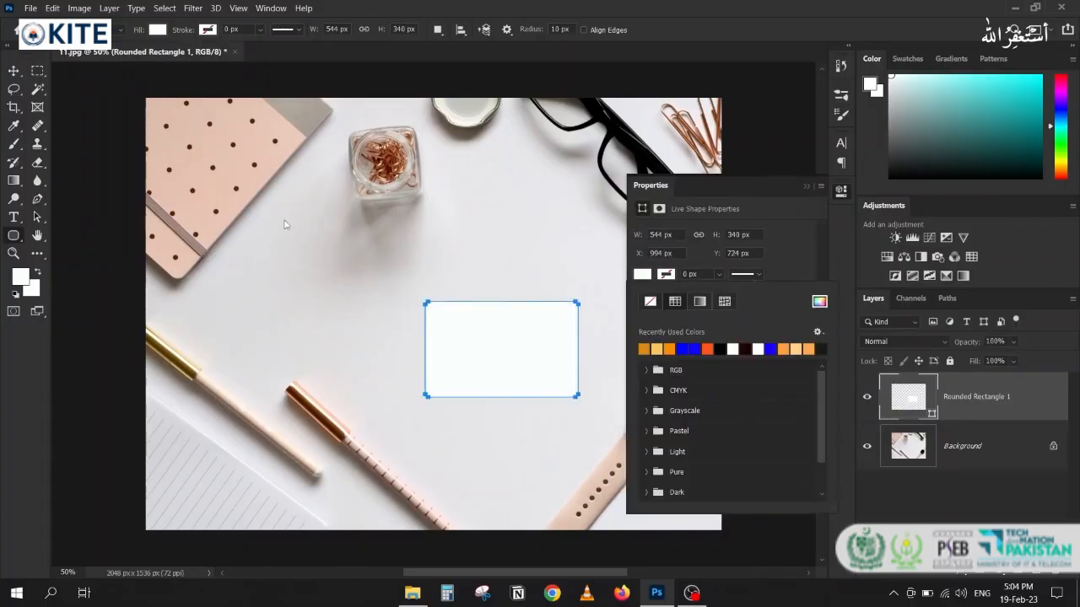
pyautogui.click(280, 160)
pyautogui.click(851, 82)
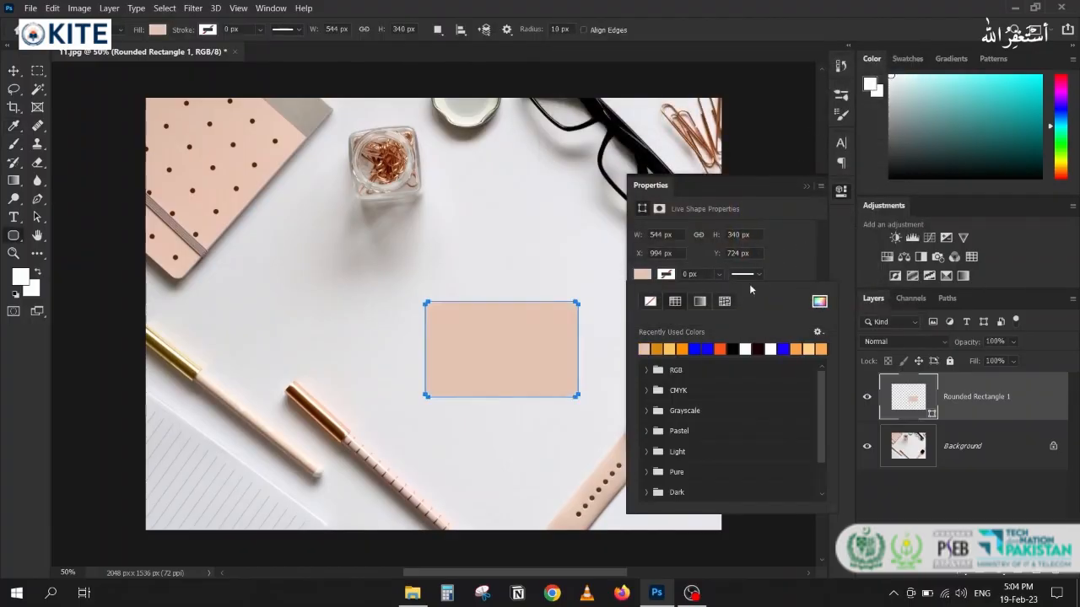
pyautogui.click(790, 277)
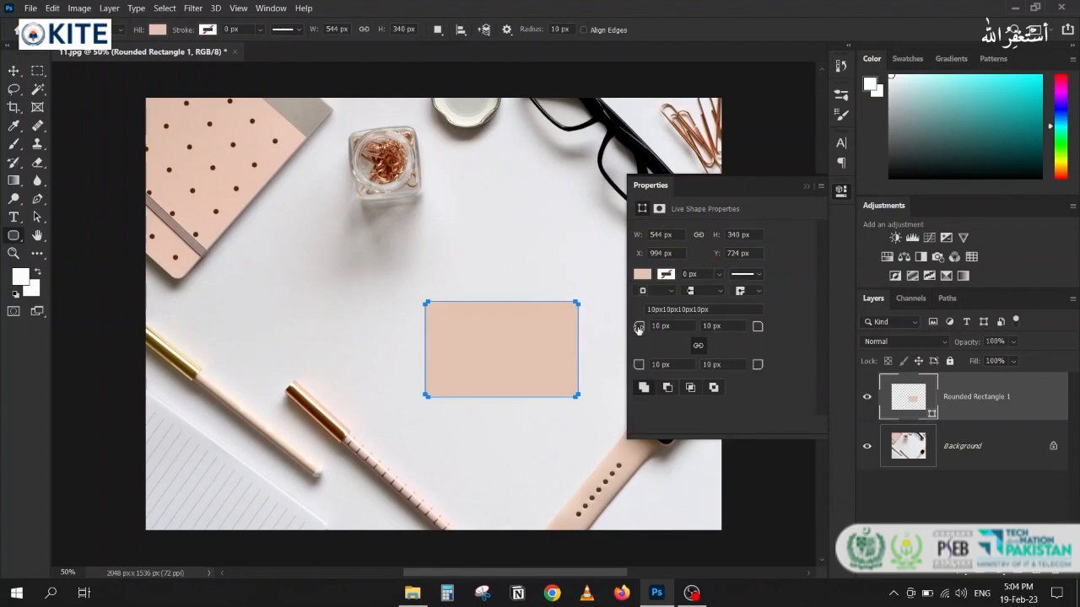
# - Increase the rounded rectangle's corner radius slightly and nudge the shape up and to the right
pyautogui.moveTo(639, 328); pyautogui.dragTo(680, 337)
pyautogui.click(806, 187)
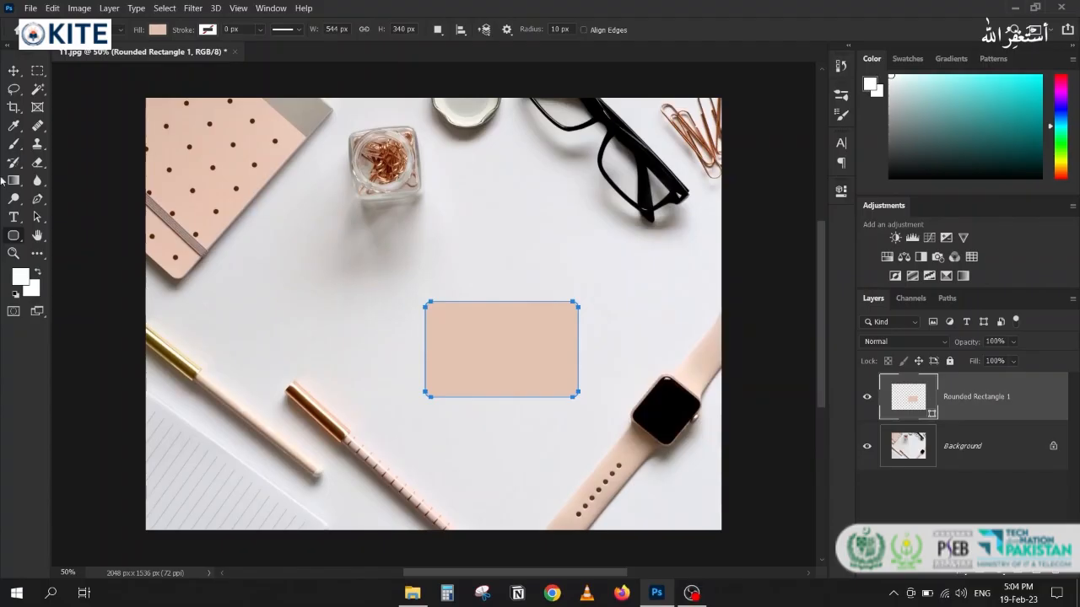
pyautogui.click(13, 71)
pyautogui.moveTo(488, 370); pyautogui.dragTo(496, 364)
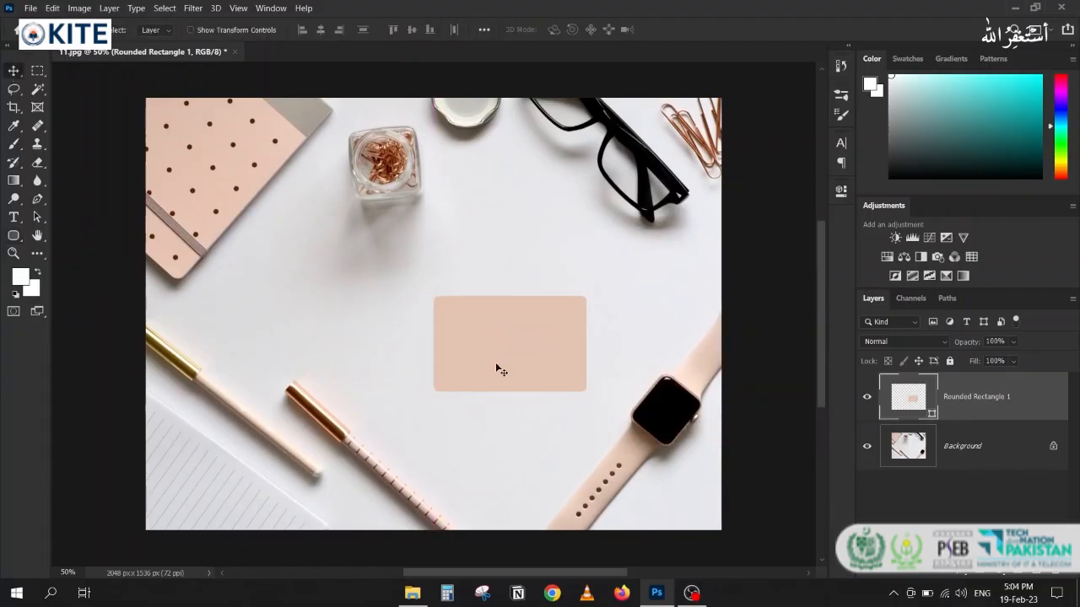
# - Add a Bevel & Emboss effect to the pink card, reset it to its defaults, and set the angle to 90°
pyautogui.scroll(5, 548, 397)
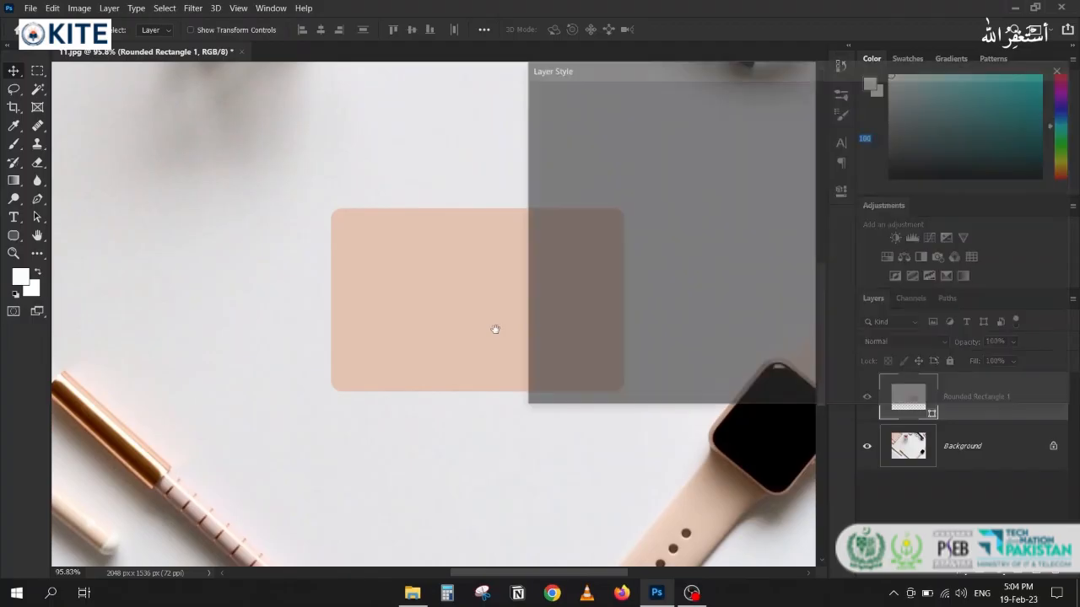
pyautogui.moveTo(398, 304); pyautogui.dragTo(170, 291)
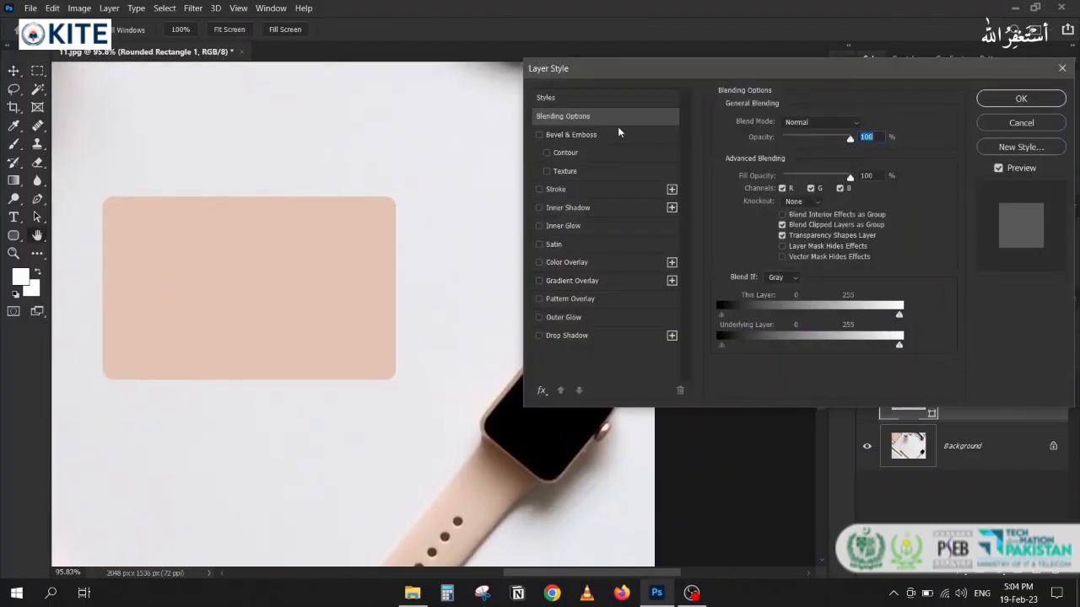
pyautogui.click(574, 134)
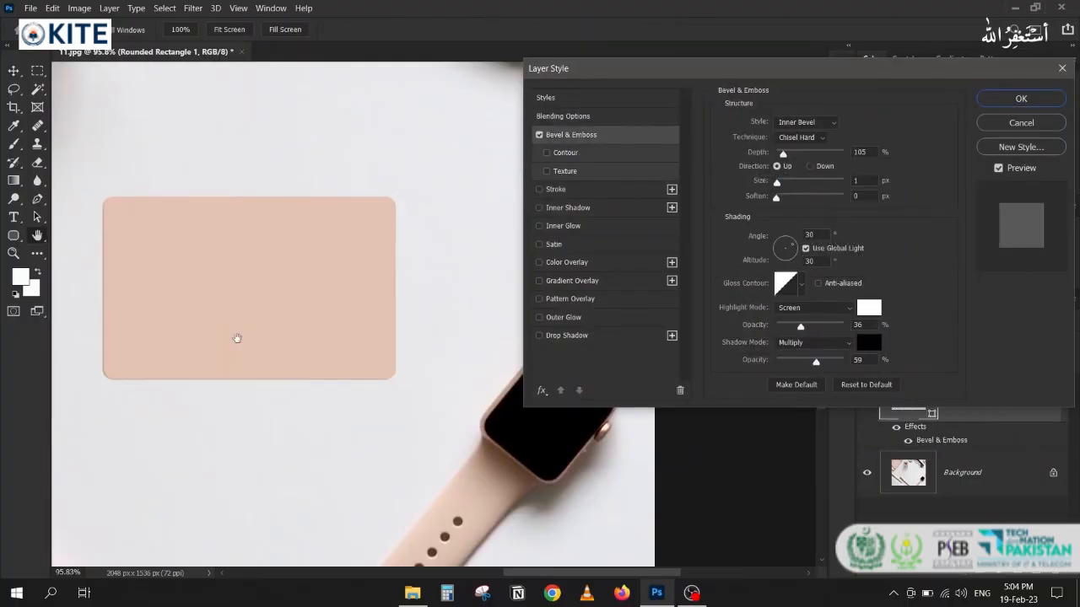
pyautogui.click(860, 387)
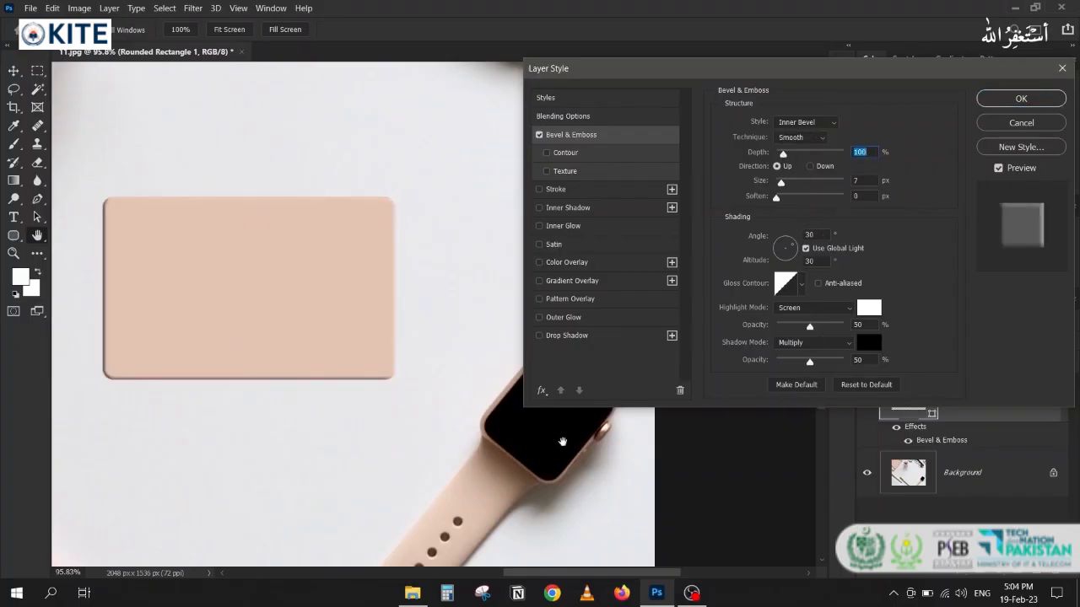
pyautogui.doubleClick(823, 234)
pyautogui.write('90')
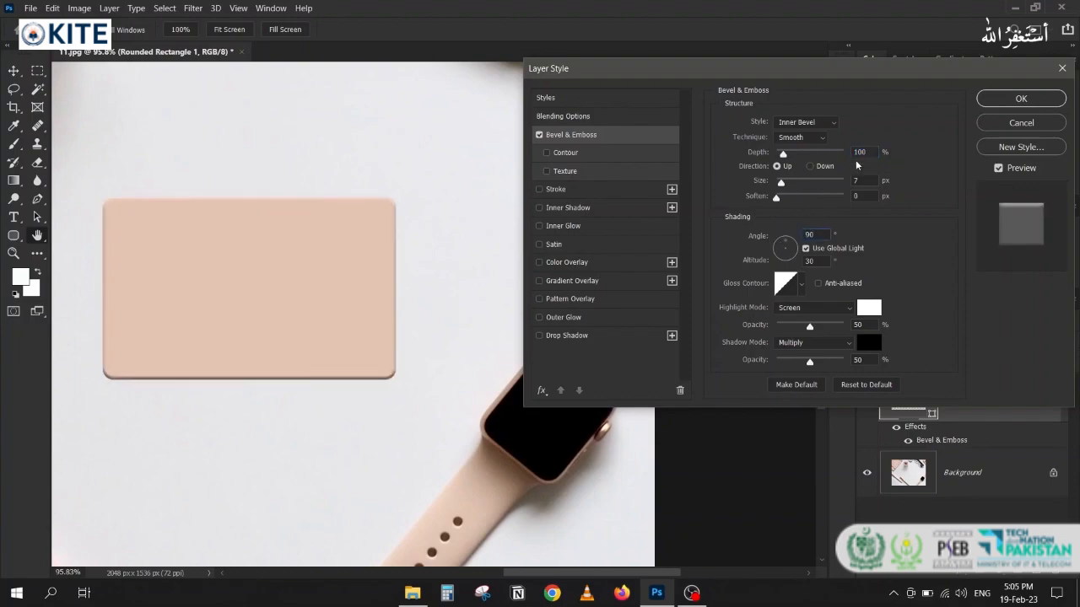
# - Set the bevel technique to Chisel Hard and reduce its size to 4 px
pyautogui.click(794, 136)
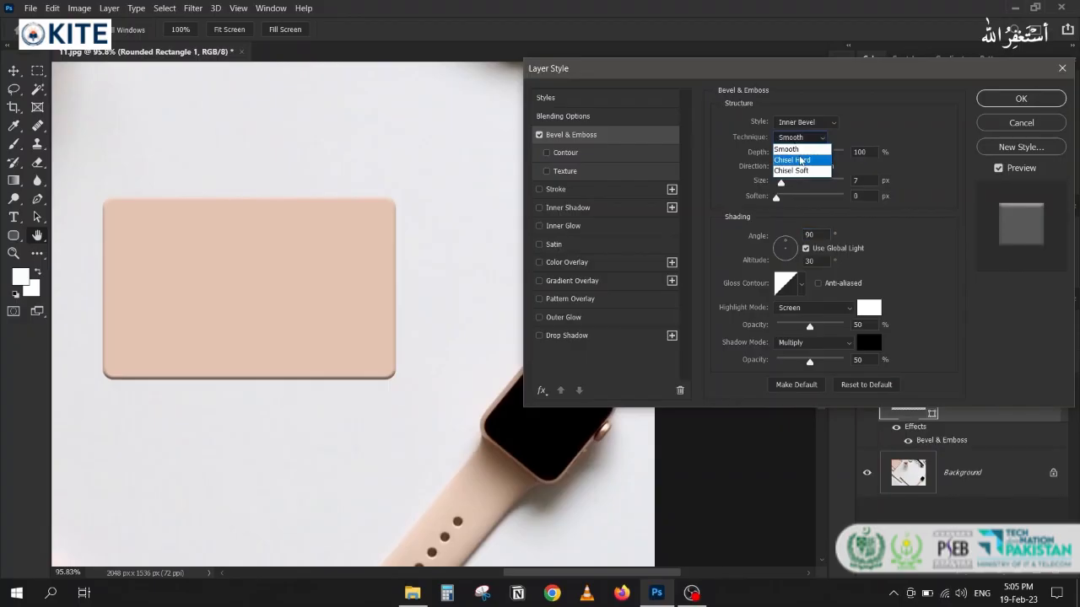
pyautogui.click(797, 160)
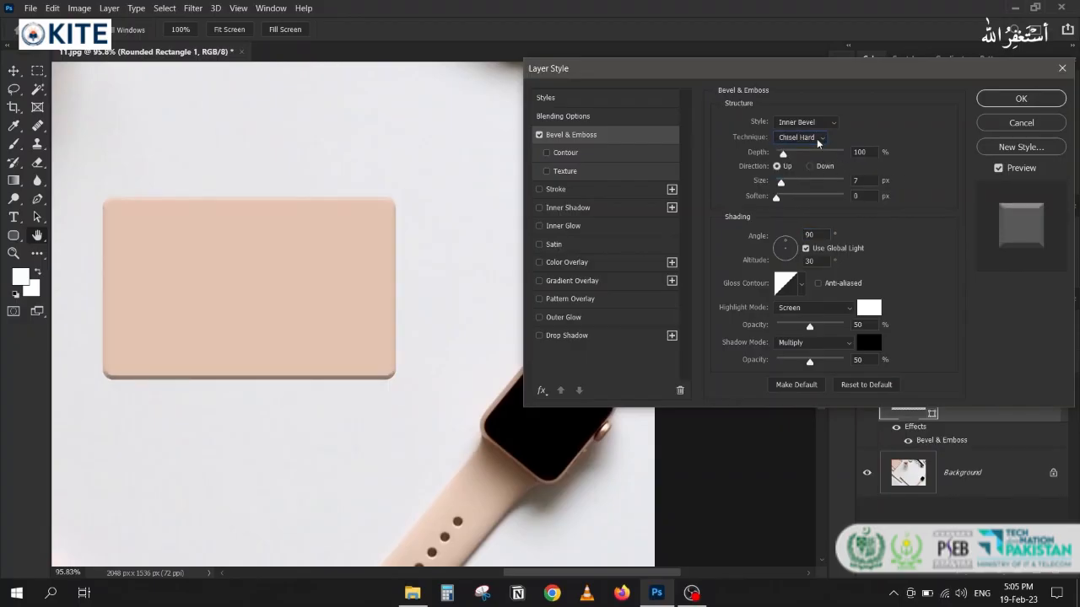
pyautogui.click(816, 140)
pyautogui.click(808, 165)
pyautogui.press('Down')
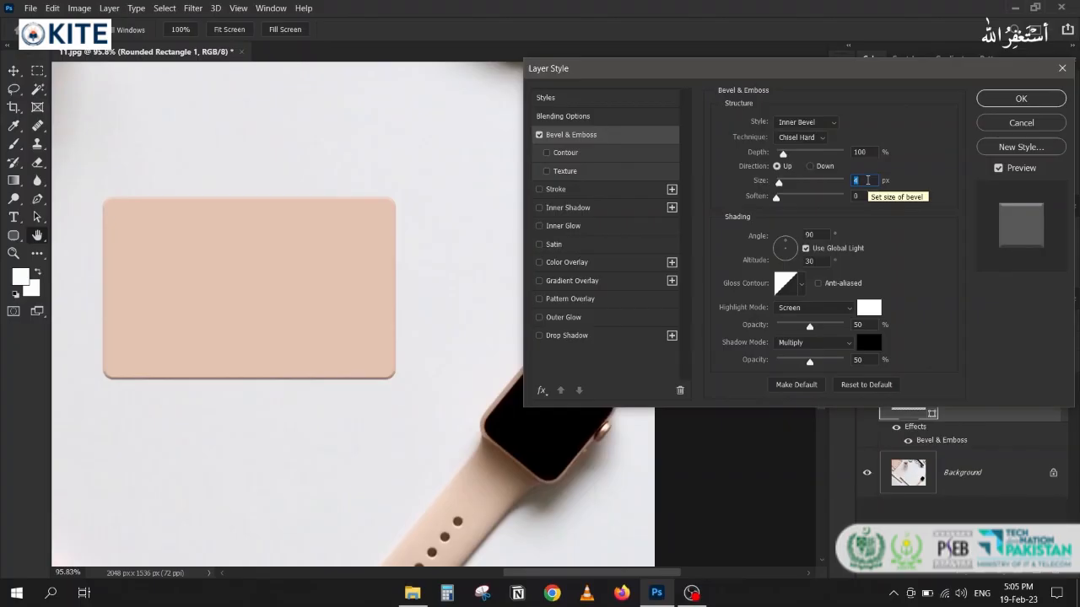
# - Try the Down direction, return it to Up, and give the bevel 303% depth, the Smooth technique and an anti-aliased gloss contour
pyautogui.click(811, 166)
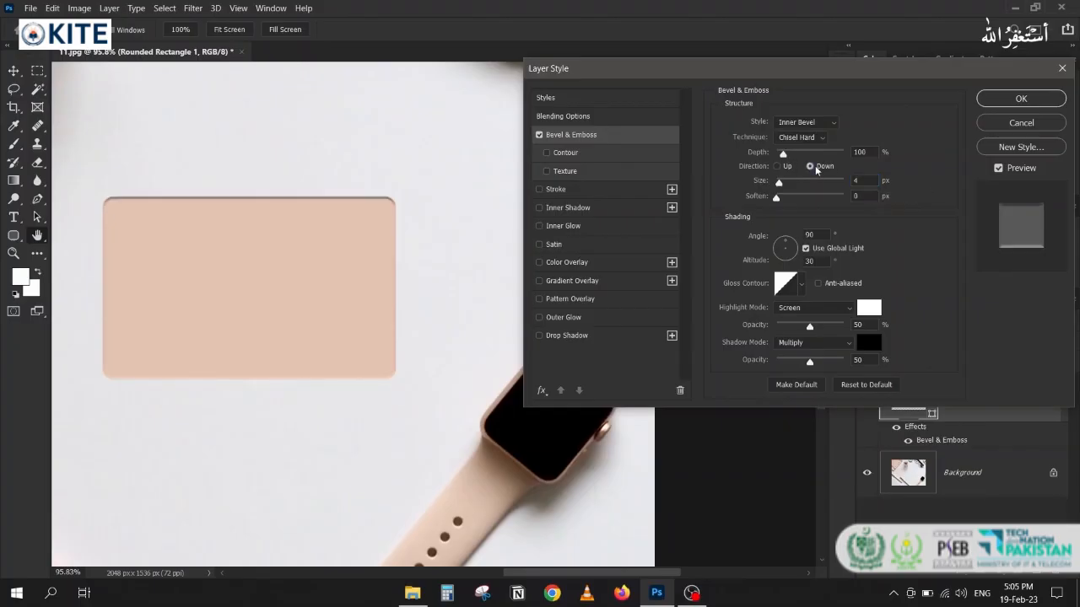
pyautogui.click(789, 167)
pyautogui.moveTo(782, 153)
pyautogui.mouseDown()
pyautogui.moveTo(809, 157)
pyautogui.moveTo(797, 152)
pyautogui.mouseUp()
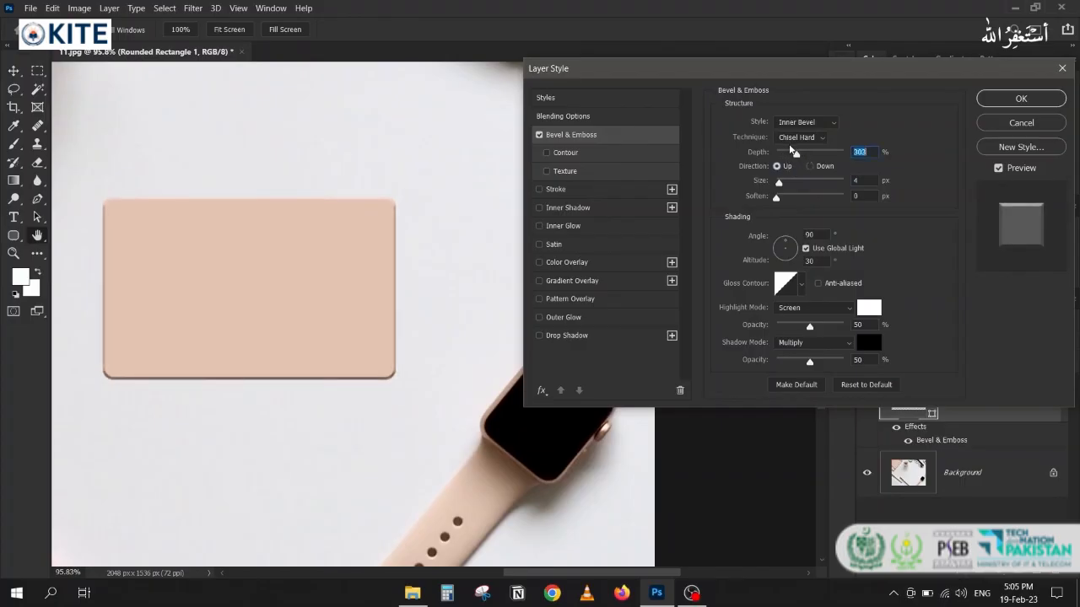
pyautogui.click(797, 137)
pyautogui.click(794, 149)
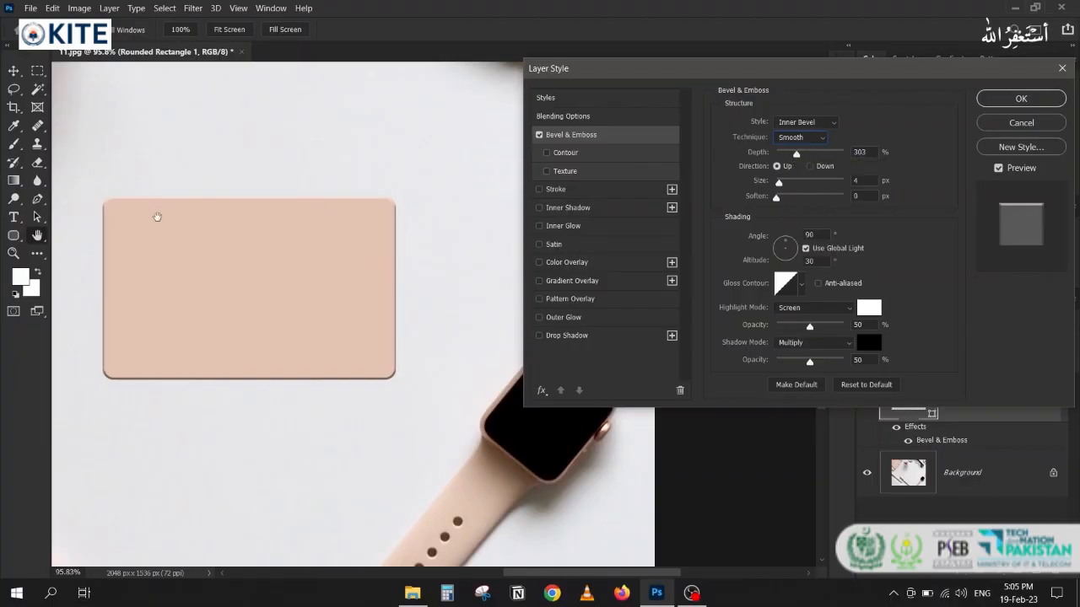
pyautogui.click(818, 284)
# - Add a Drop Shadow to the card, reset it to its defaults, and raise the opacity to 63%
pyautogui.click(568, 335)
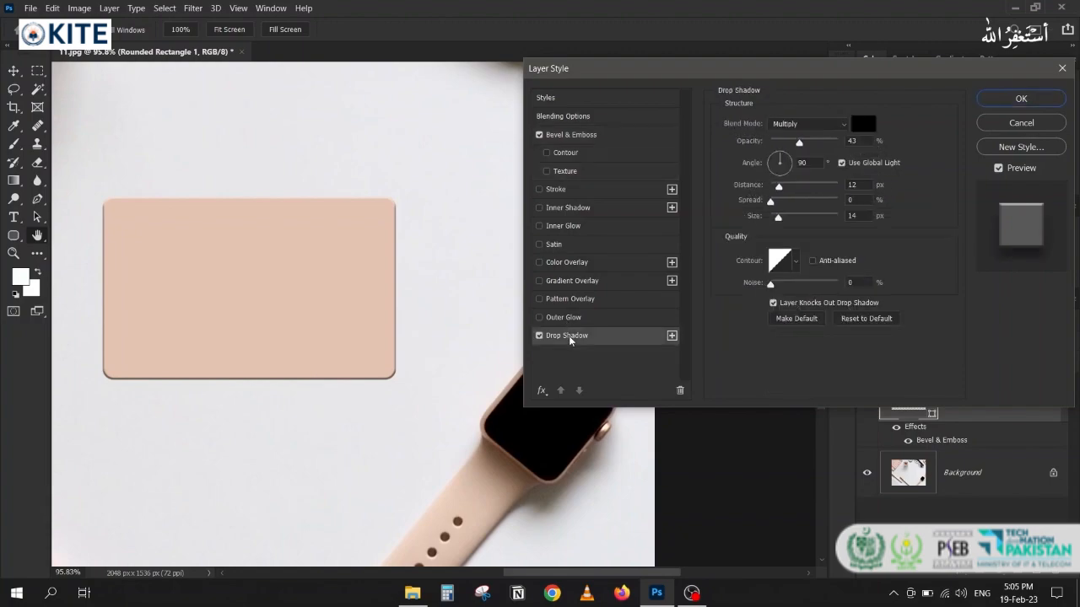
pyautogui.click(848, 319)
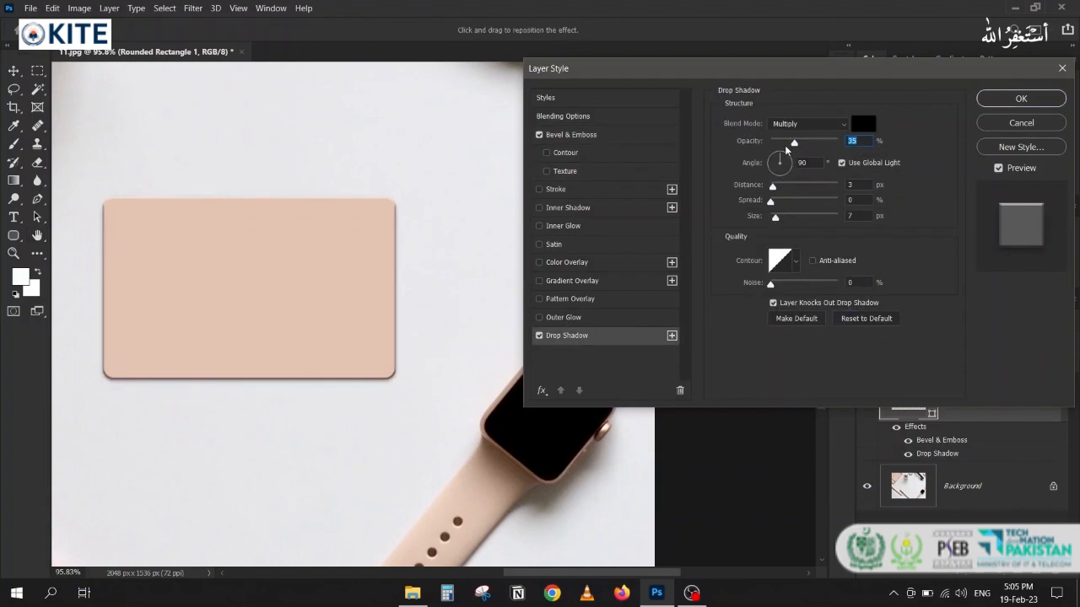
pyautogui.moveTo(794, 145)
pyautogui.mouseDown()
pyautogui.moveTo(829, 145)
pyautogui.moveTo(801, 145)
pyautogui.moveTo(813, 145)
pyautogui.mouseUp()
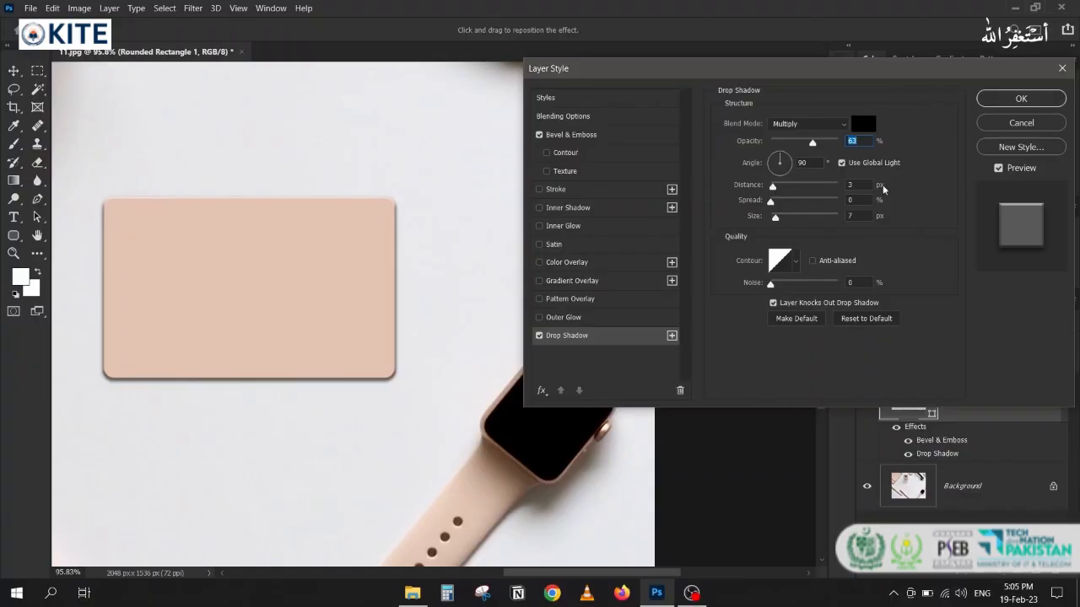
# - Try a drop shadow distance of 4 px with a size of 13 px
pyautogui.click(858, 184)
pyautogui.press('Up')
pyautogui.press('Up')
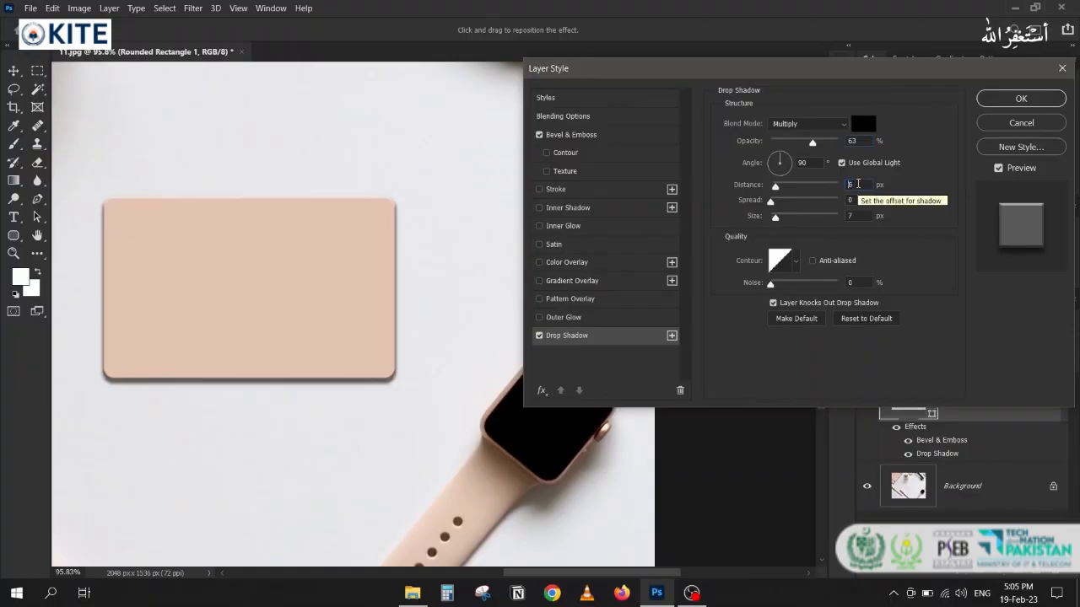
pyautogui.press('Down')
pyautogui.press('Down')
pyautogui.press('Down')
pyautogui.press('Down')
pyautogui.press('Up')
pyautogui.click(862, 216)
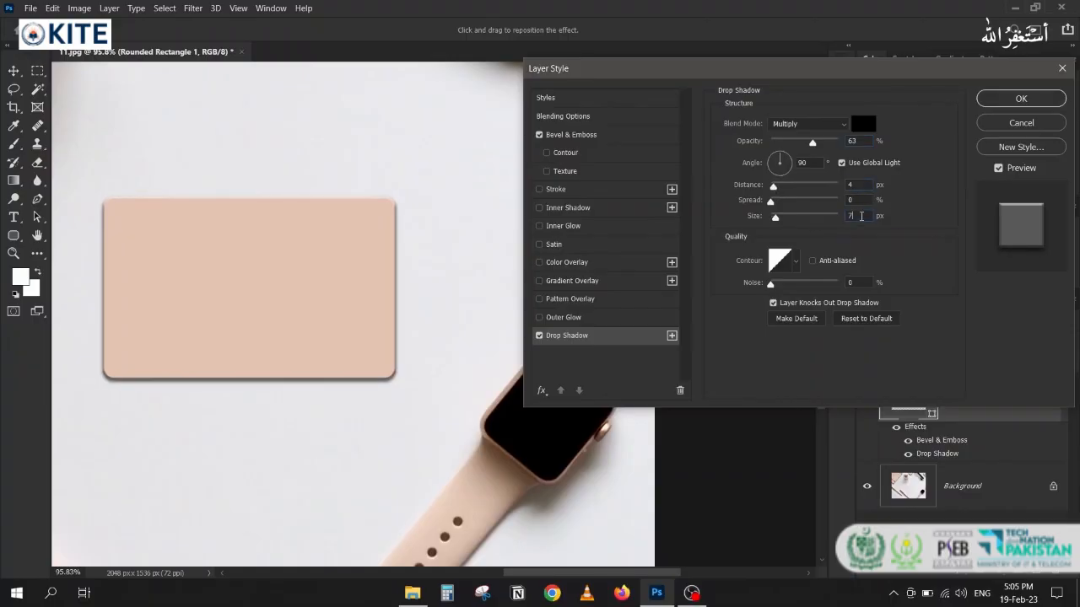
pyautogui.press('Up')
pyautogui.press('Up')
pyautogui.press('Up')
pyautogui.press('Up')
pyautogui.press('Up')
pyautogui.press('Up')
pyautogui.press('Up')
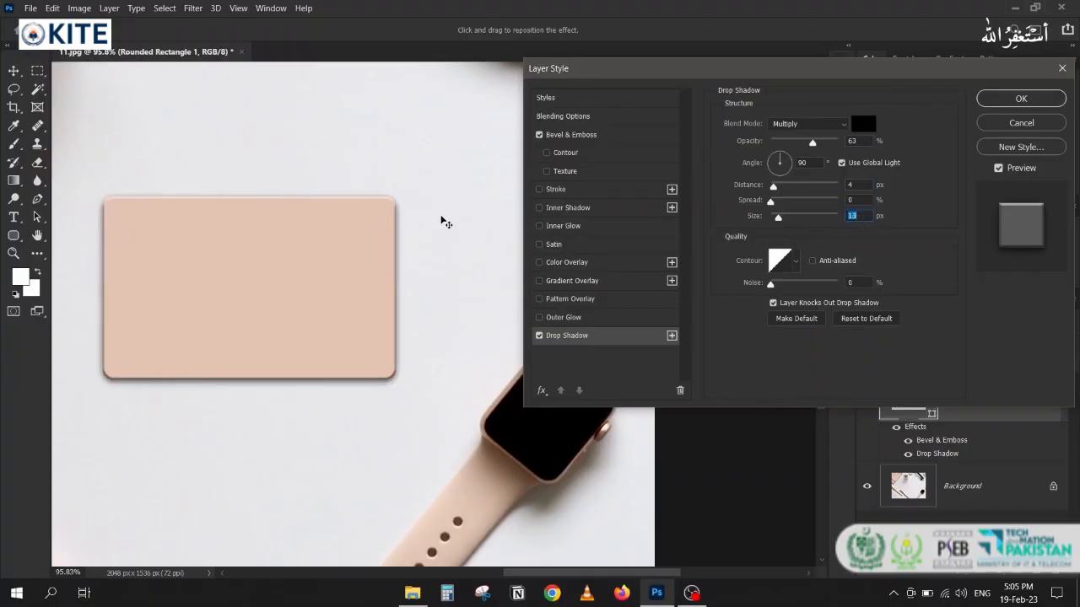
# - Set the drop shadow's distance to 10 px and its size to 8 px
pyautogui.click(866, 183)
pyautogui.press('Up')
pyautogui.press('Up')
pyautogui.press('Up')
pyautogui.press('Up')
pyautogui.press('Up')
pyautogui.press('Up')
pyautogui.click(861, 216)
pyautogui.press('Down')
pyautogui.press('Down')
pyautogui.press('Down')
pyautogui.press('Down')
pyautogui.press('Down')
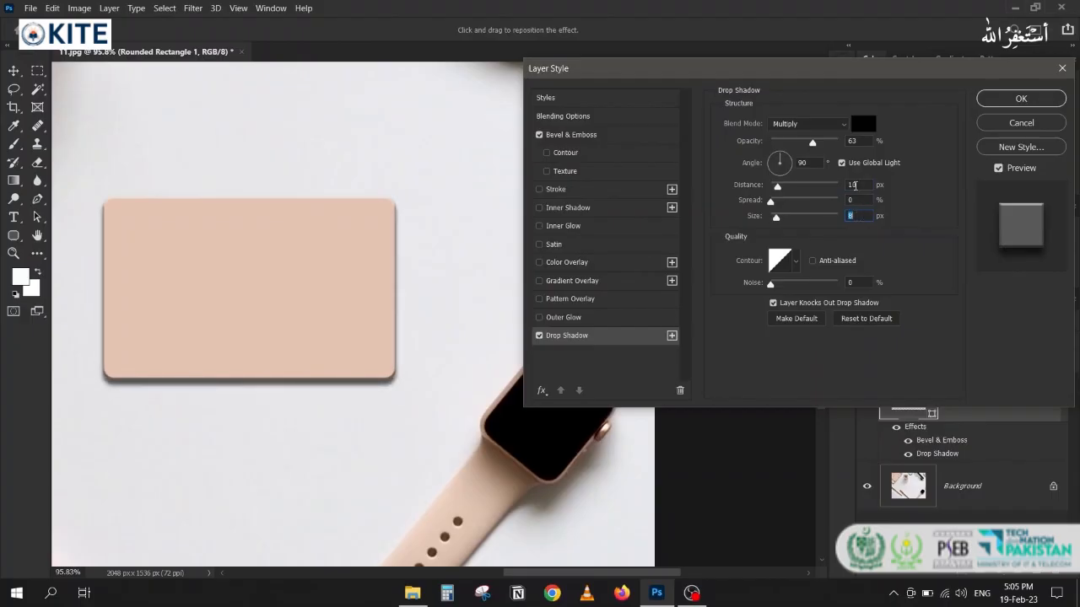
# - Set the drop shadow's distance to 5 px and opacity to 33%, and accept the layer style
pyautogui.click(854, 185)
pyautogui.press('Down')
pyautogui.press('Down')
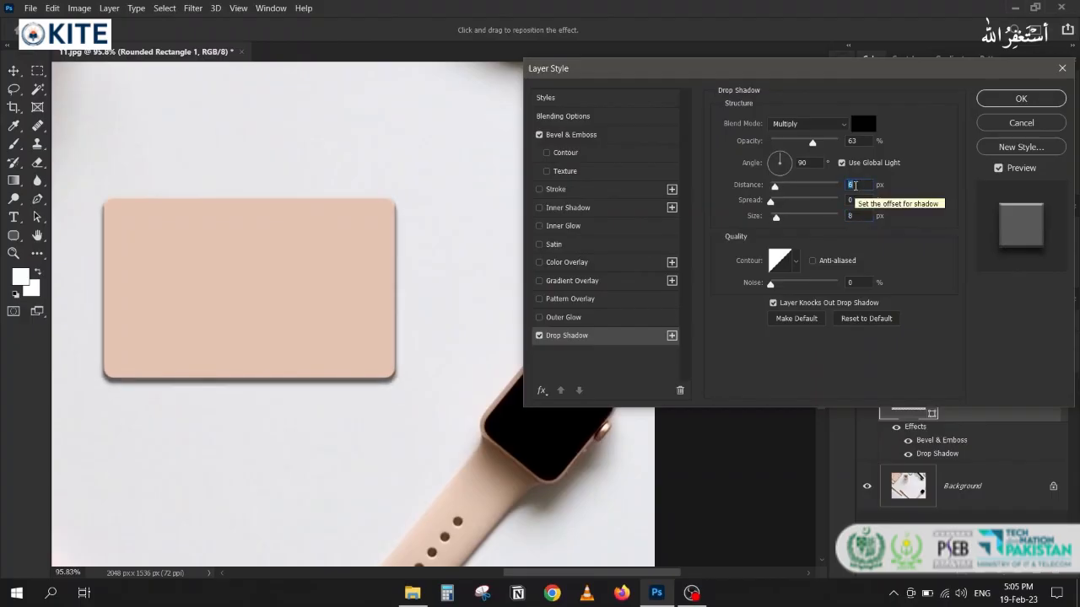
pyautogui.press('Down')
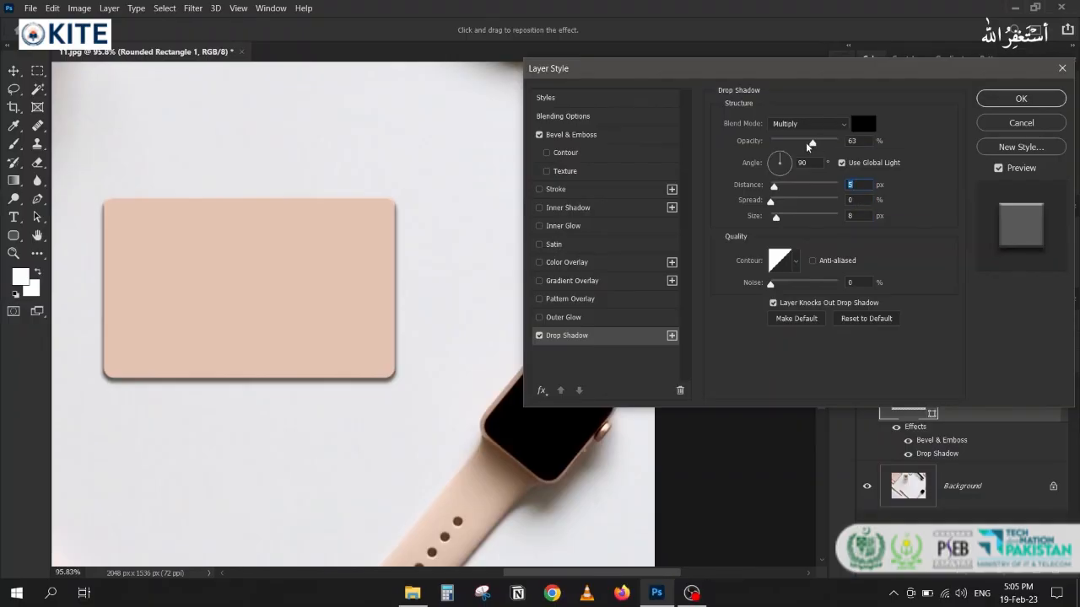
pyautogui.moveTo(808, 146); pyautogui.dragTo(793, 145)
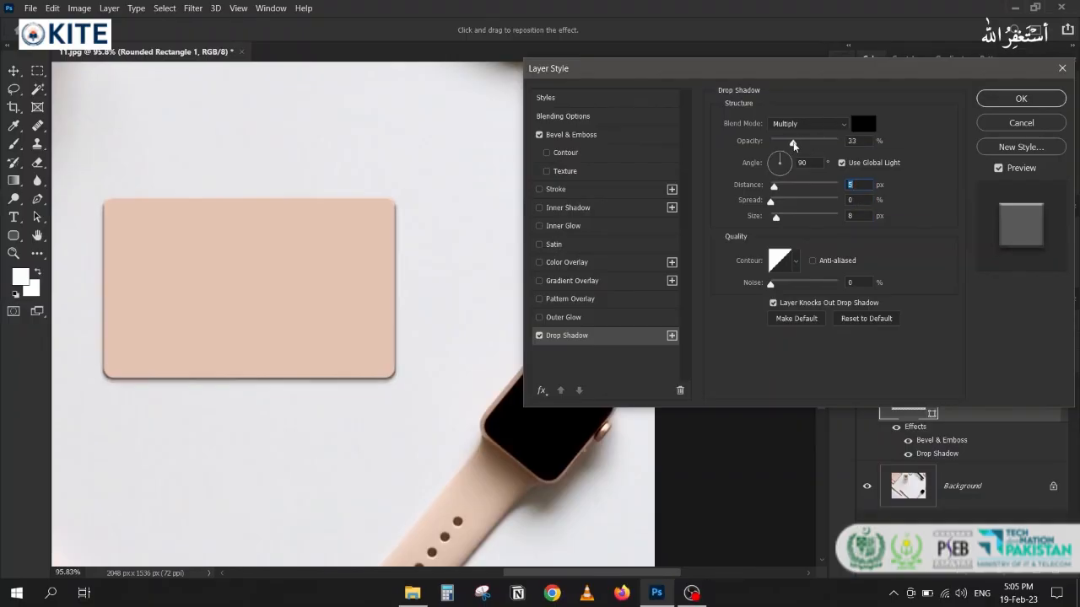
pyautogui.click(1020, 99)
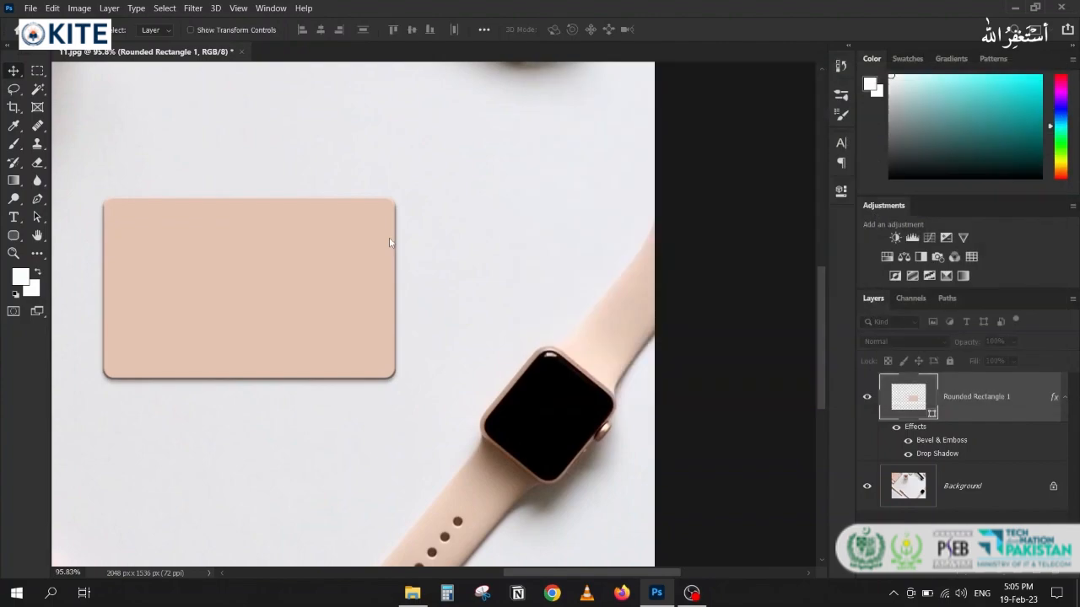
# - Scale the pink card down slightly and move it just below the glass jar, over the edge of its shadow
pyautogui.scroll(-6, 389, 242)
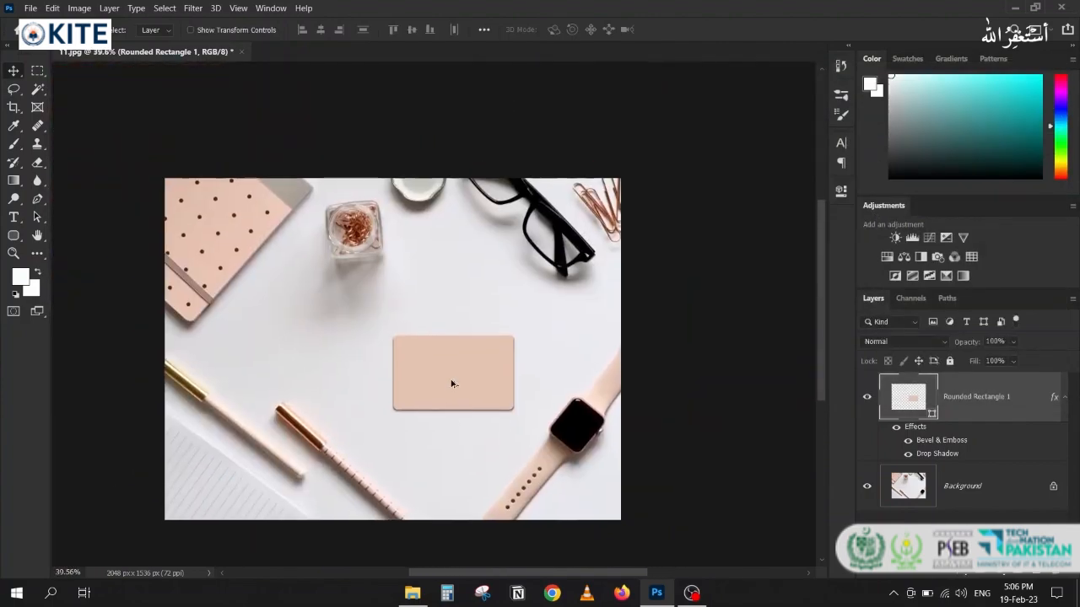
pyautogui.scroll(1, 452, 384)
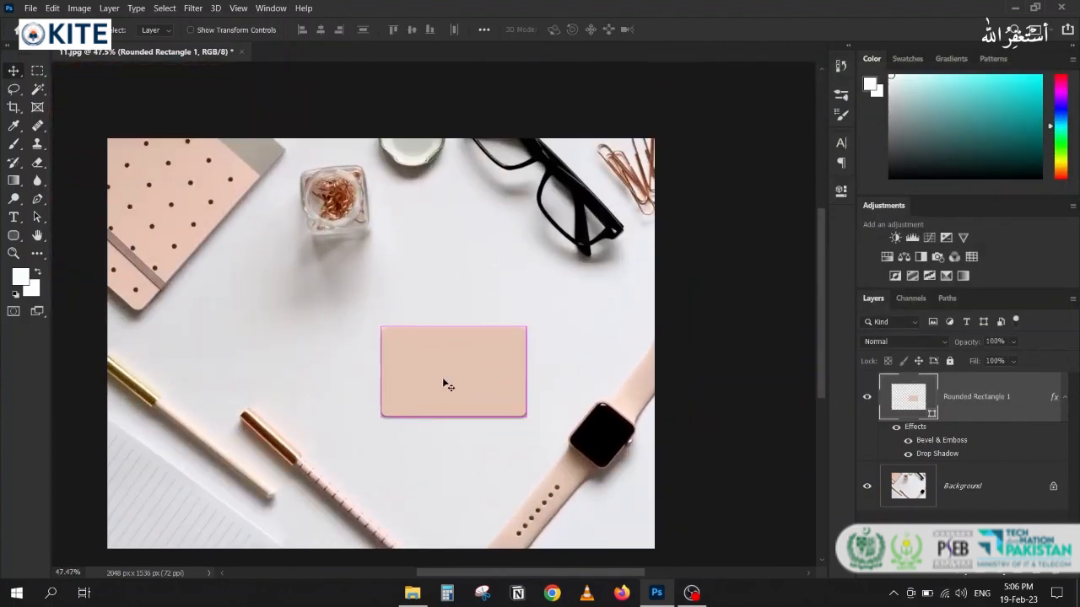
pyautogui.hotkey('ctrl', 't')
pyautogui.moveTo(525, 418)
pyautogui.mouseDown()
pyautogui.moveTo(494, 397)
pyautogui.moveTo(509, 406)
pyautogui.mouseUp()
pyautogui.press('Return')
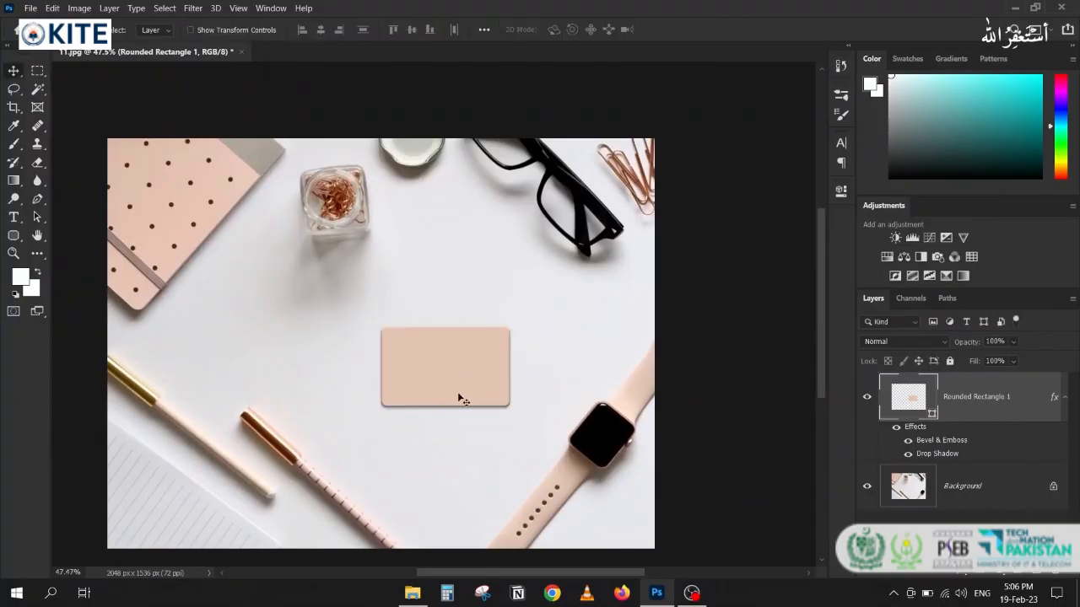
pyautogui.moveTo(431, 379); pyautogui.dragTo(459, 374)
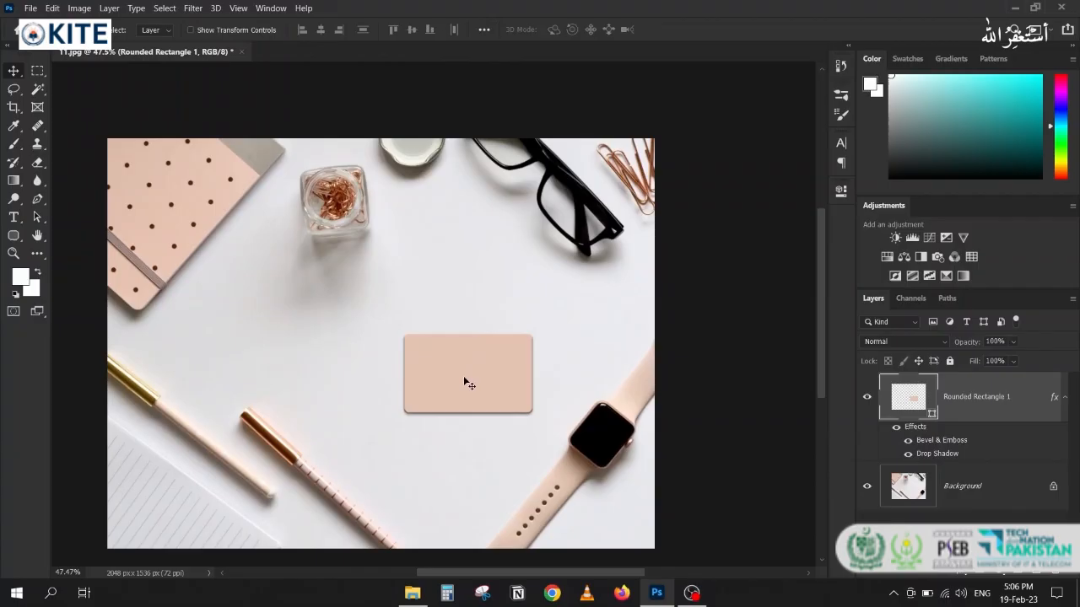
pyautogui.moveTo(459, 395); pyautogui.dragTo(372, 337)
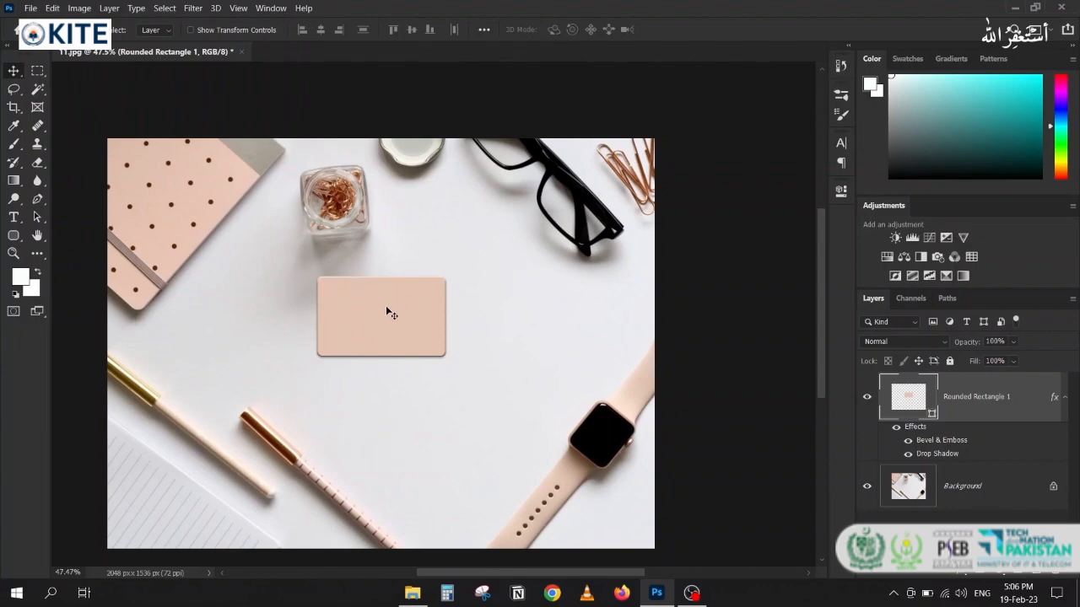
# - Duplicate the Background layer and place the copy above the Rounded Rectangle 1 layer
pyautogui.click(898, 484)
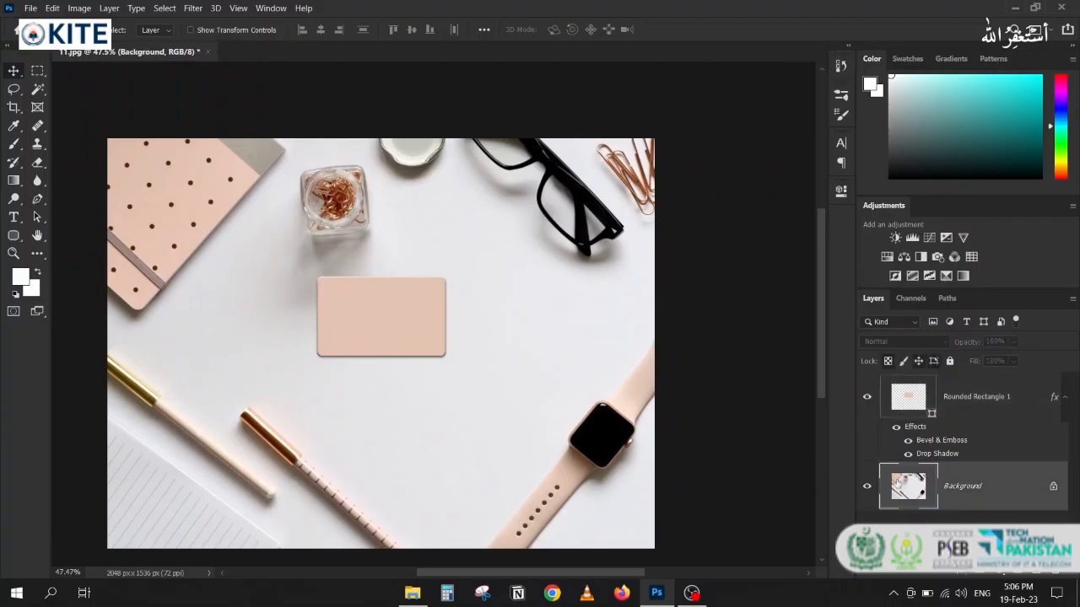
pyautogui.hotkey('ctrl', 'j')
pyautogui.moveTo(902, 498); pyautogui.dragTo(911, 388)
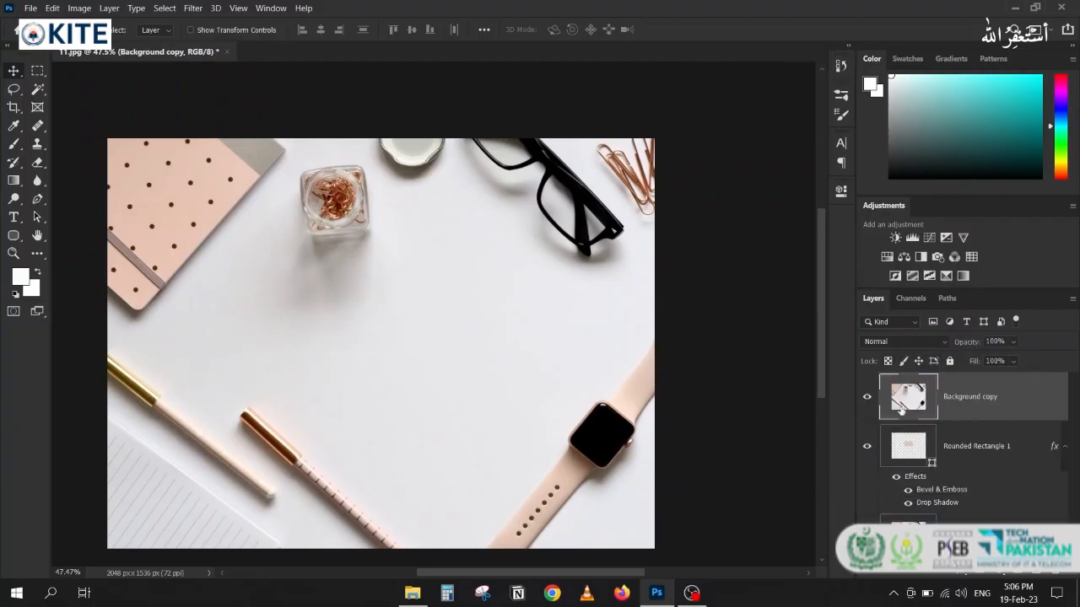
# - Load the rounded rectangle's outline as a selection and use it to mask the Background copy layer
pyautogui.click(893, 455)
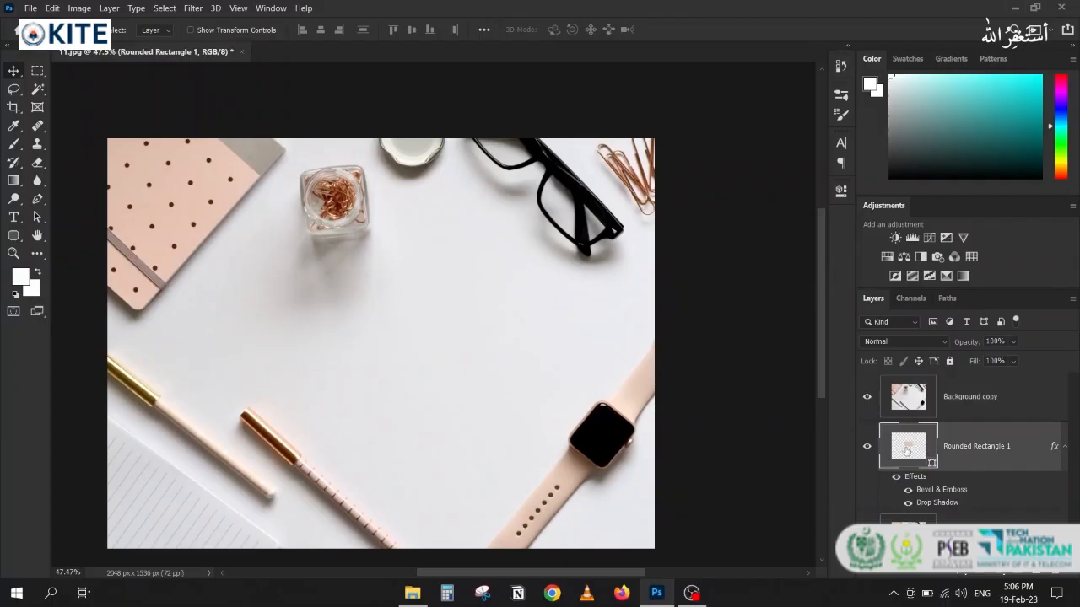
pyautogui.keyDown('ctrl'); pyautogui.click(908, 454); pyautogui.keyUp('ctrl')
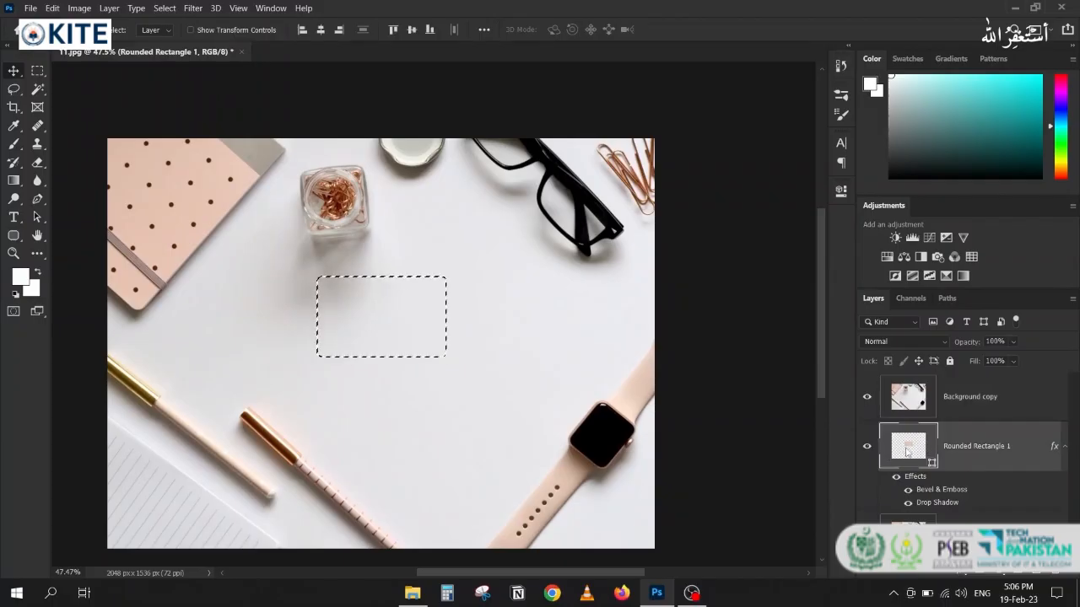
pyautogui.click(926, 400)
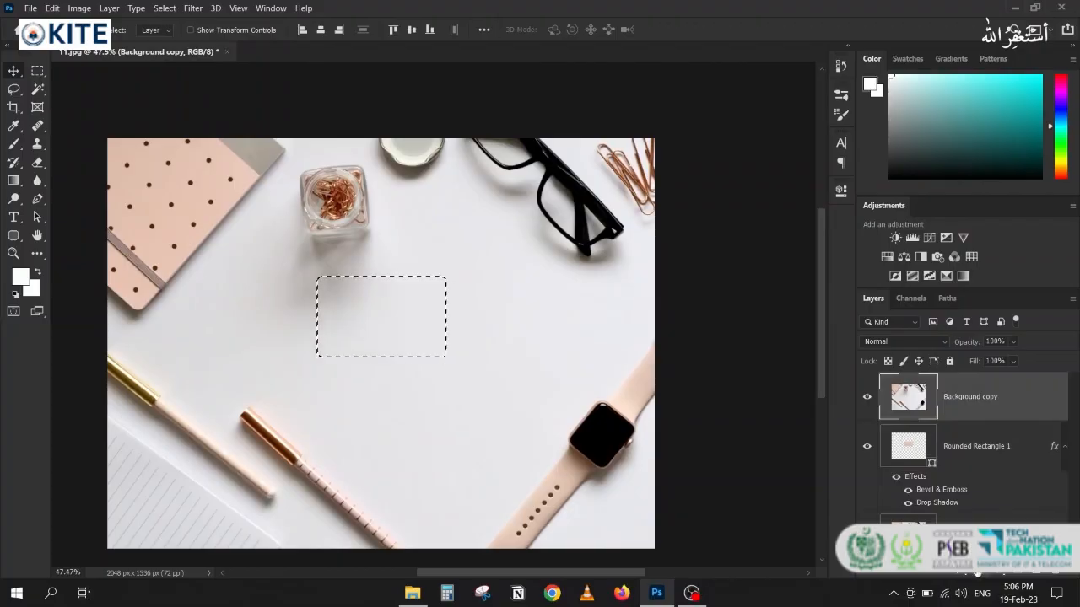
pyautogui.click(974, 573)
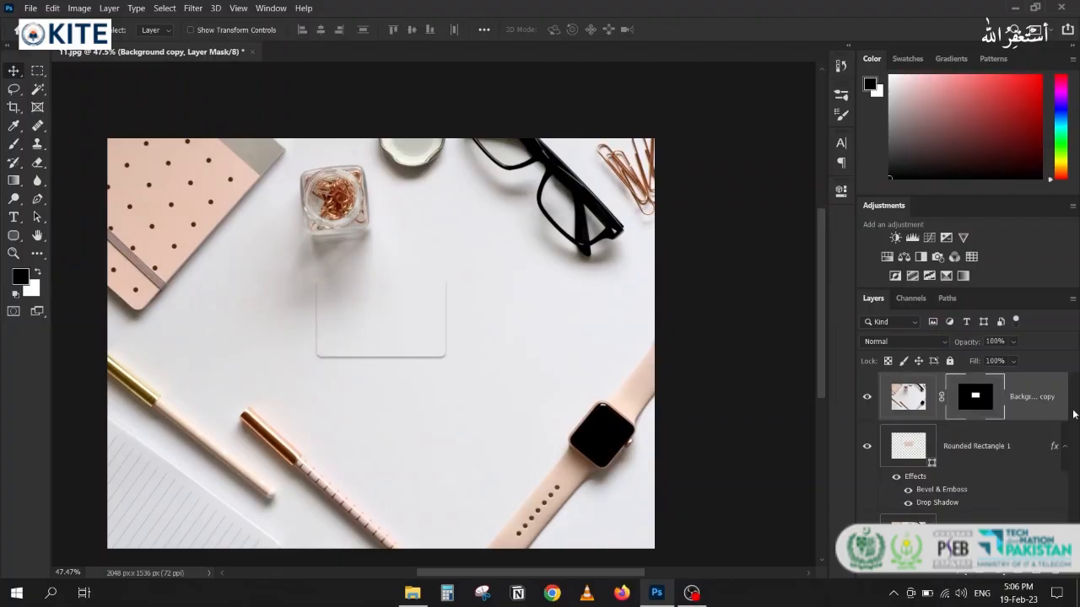
# - Set the Background copy's blend mode to Multiply and compare the card with the layer hidden and shown
pyautogui.click(916, 394)
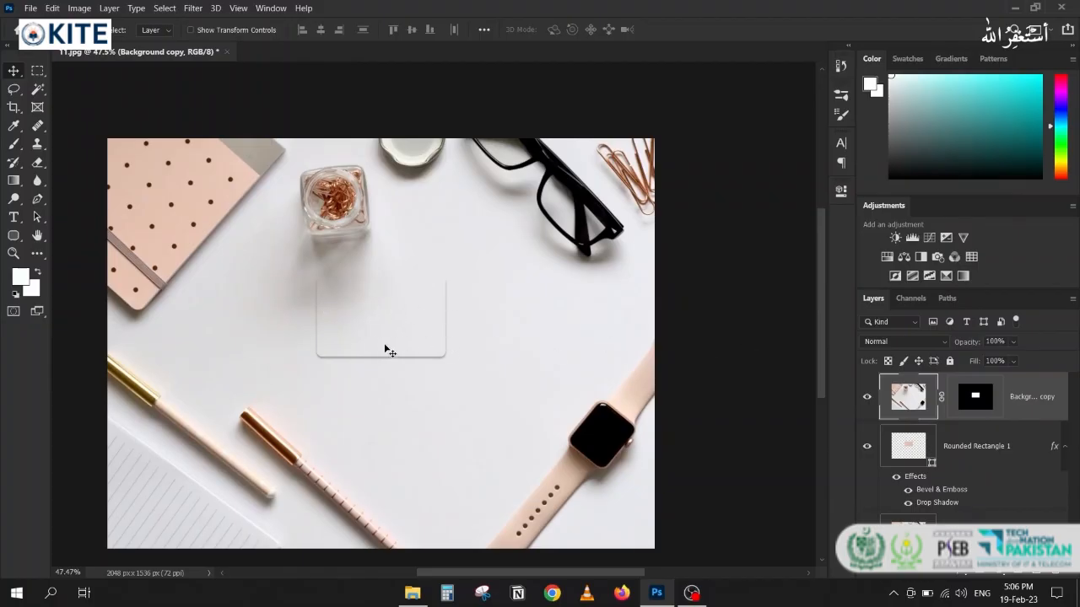
pyautogui.click(904, 342)
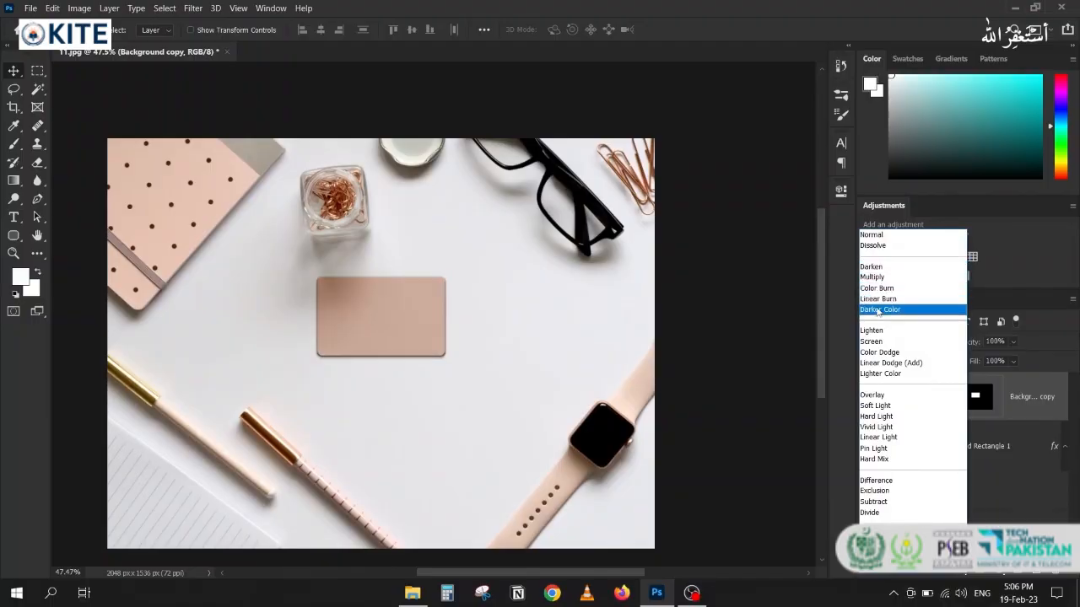
pyautogui.click(880, 277)
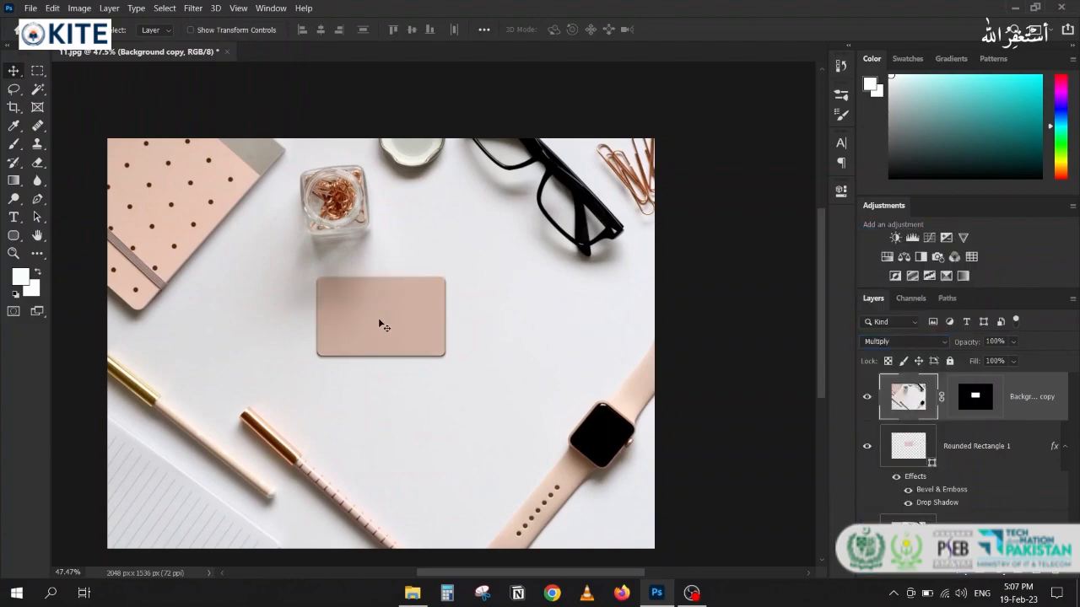
pyautogui.click(867, 398)
pyautogui.click(866, 399)
# - Brighten the Background copy image with Levels, lowering the white input level to about 215, and accept
pyautogui.hotkey('ctrl', 'l')
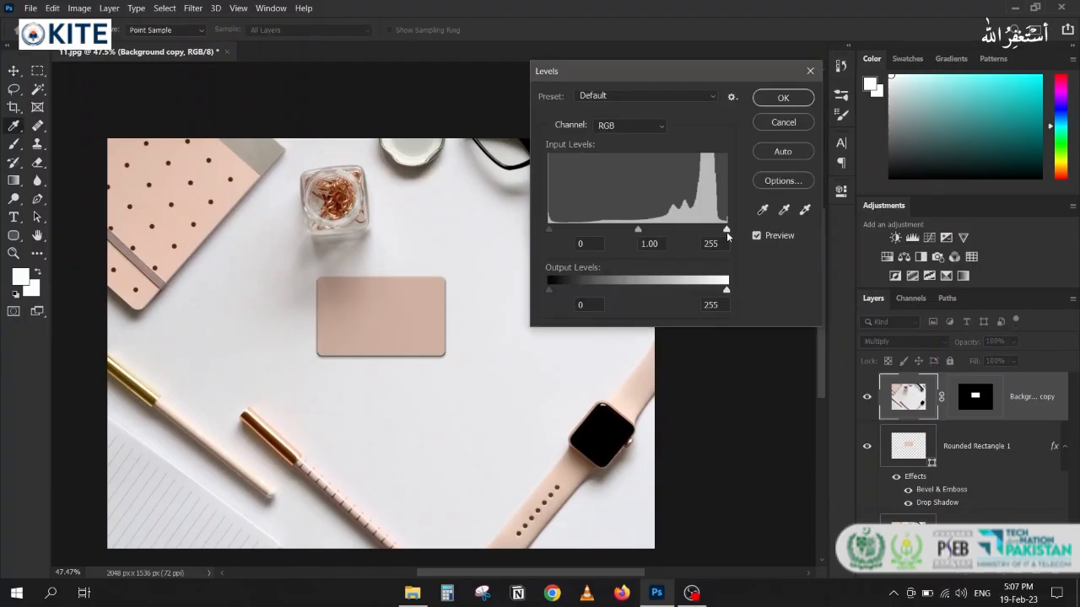
pyautogui.moveTo(726, 230); pyautogui.dragTo(698, 229)
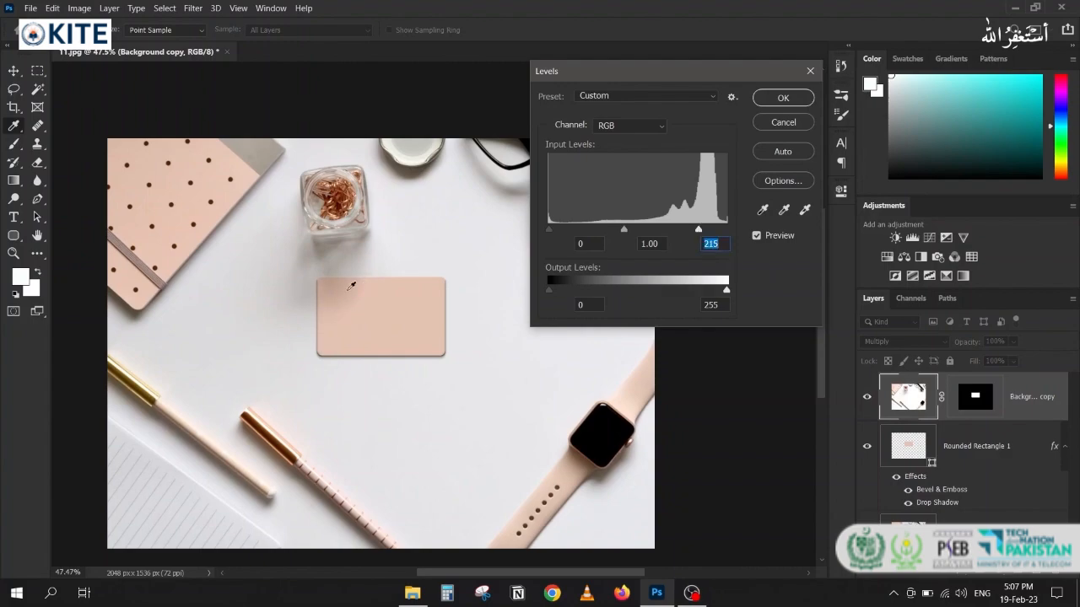
pyautogui.moveTo(550, 229); pyautogui.dragTo(504, 225)
pyautogui.moveTo(696, 231); pyautogui.dragTo(700, 230)
pyautogui.click(782, 102)
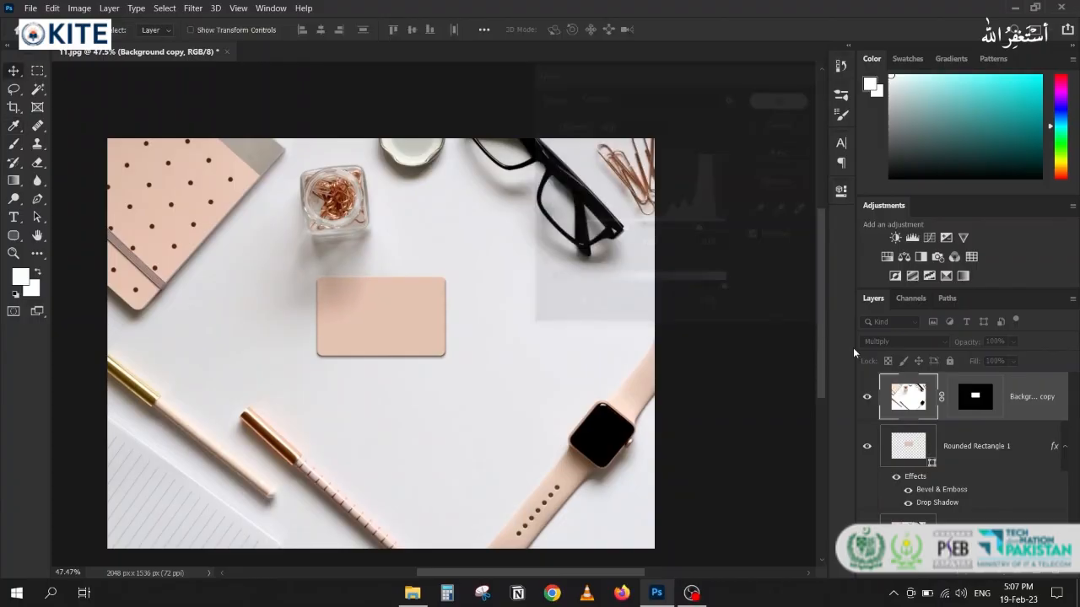
# - Compare the card with and without the Multiply layer by switching the Background copy's visibility
pyautogui.click(868, 397)
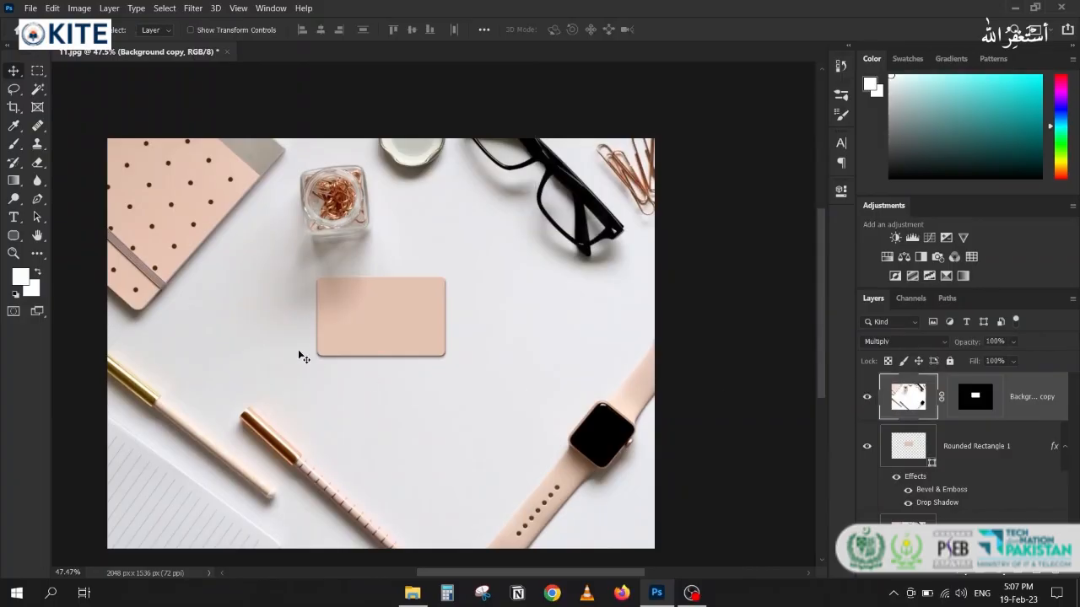
pyautogui.scroll(-2, 308, 341)
pyautogui.click(870, 403)
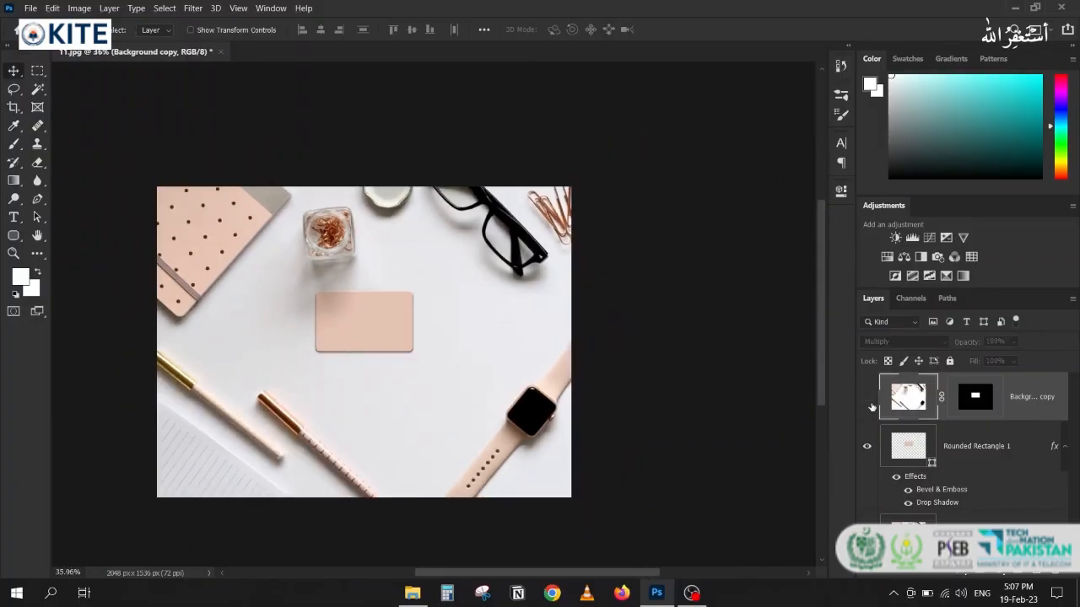
pyautogui.click(870, 403)
pyautogui.scroll(3, 357, 294)
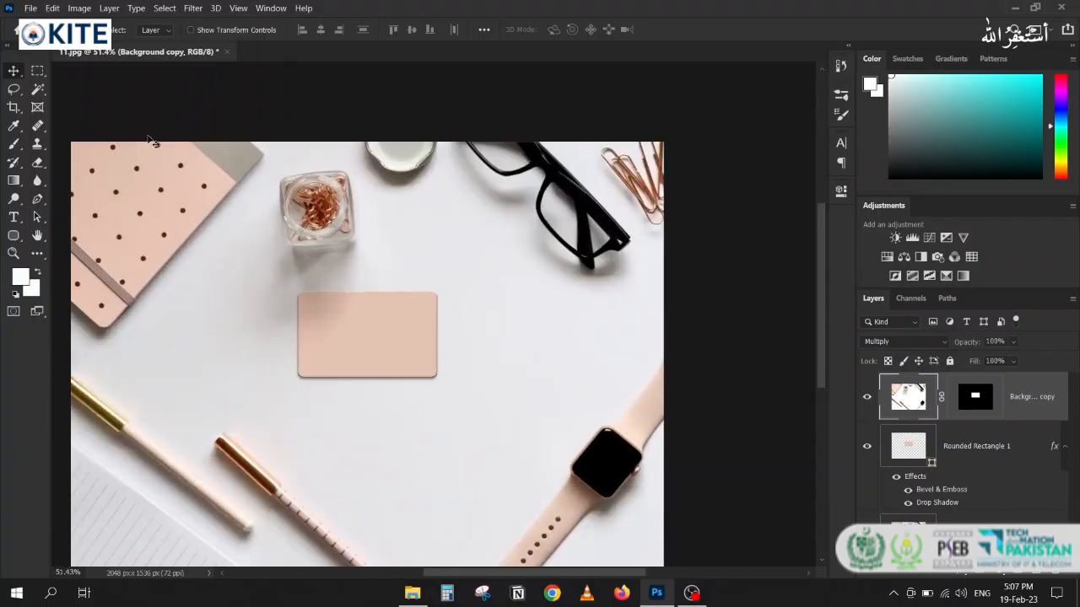
# - Close 11.jpg without saving and create a new 1366 x 768 px artboard document with a white background
pyautogui.click(226, 52)
pyautogui.click(561, 231)
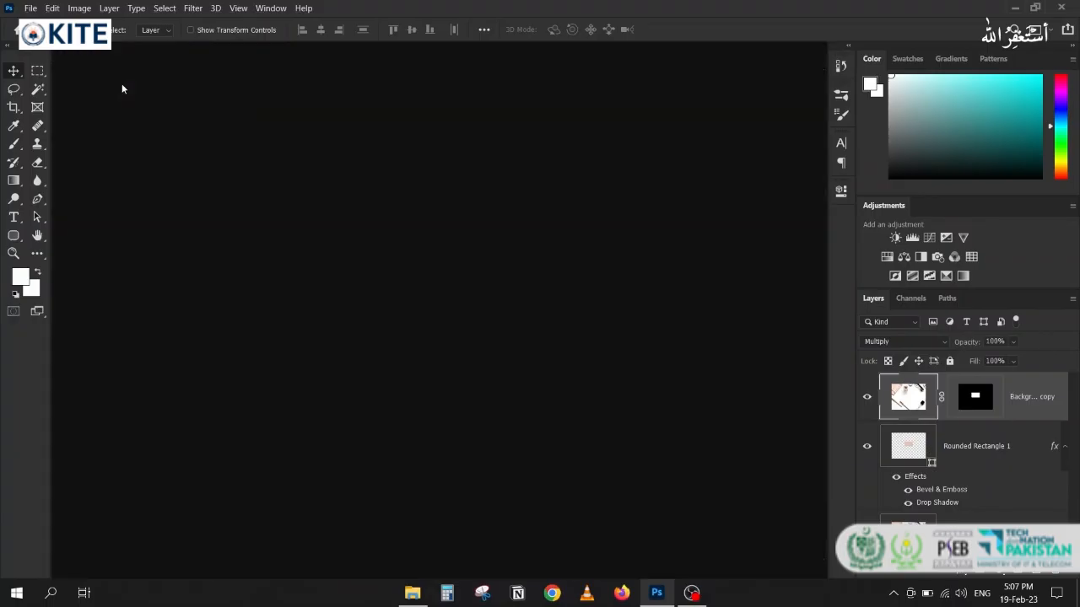
pyautogui.click(28, 8)
pyautogui.click(51, 21)
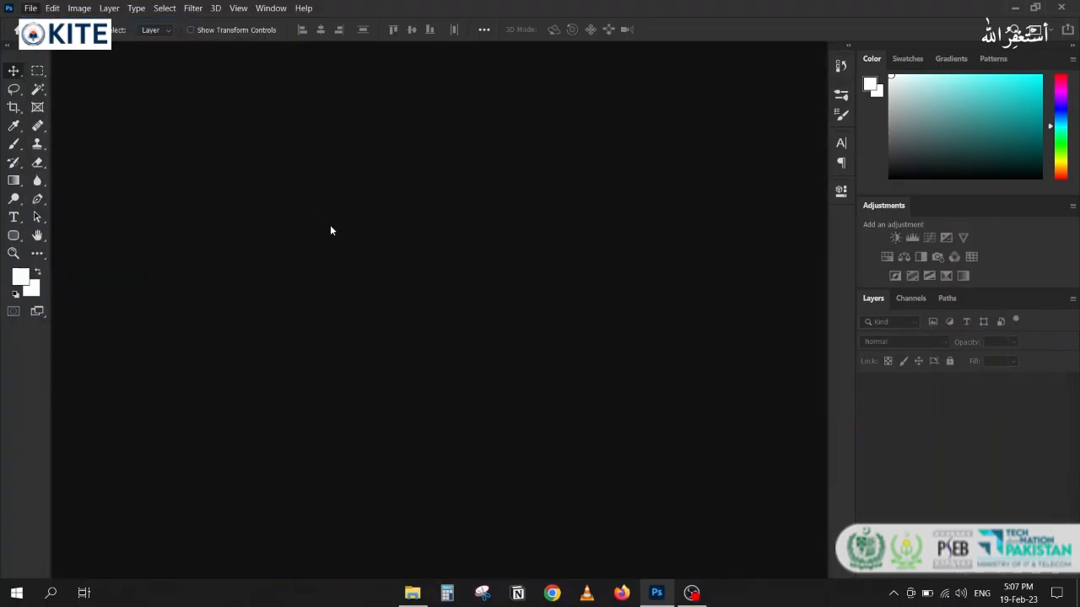
pyautogui.click(686, 115)
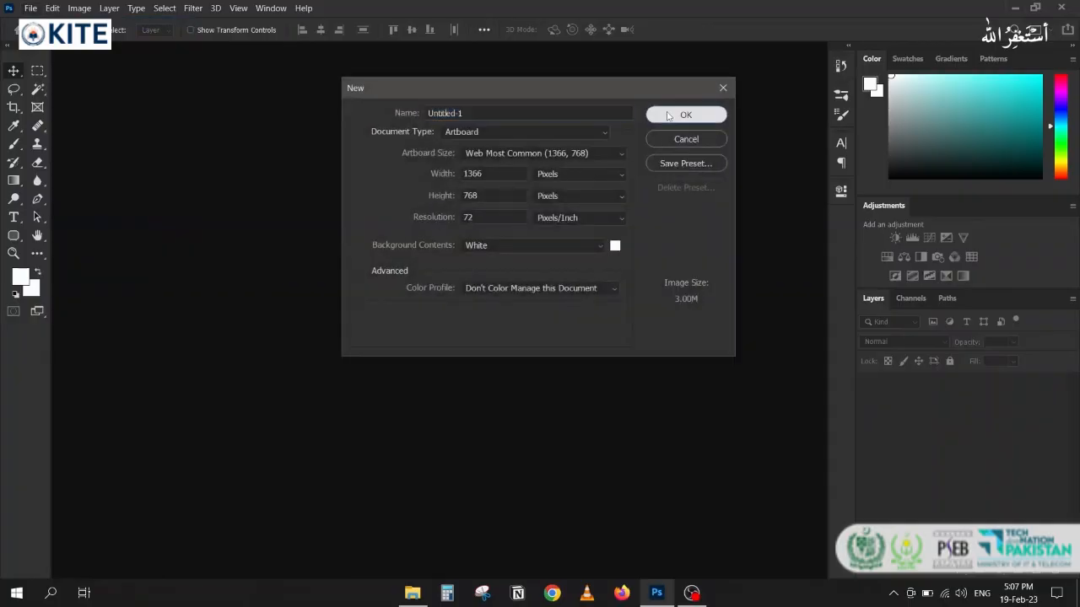
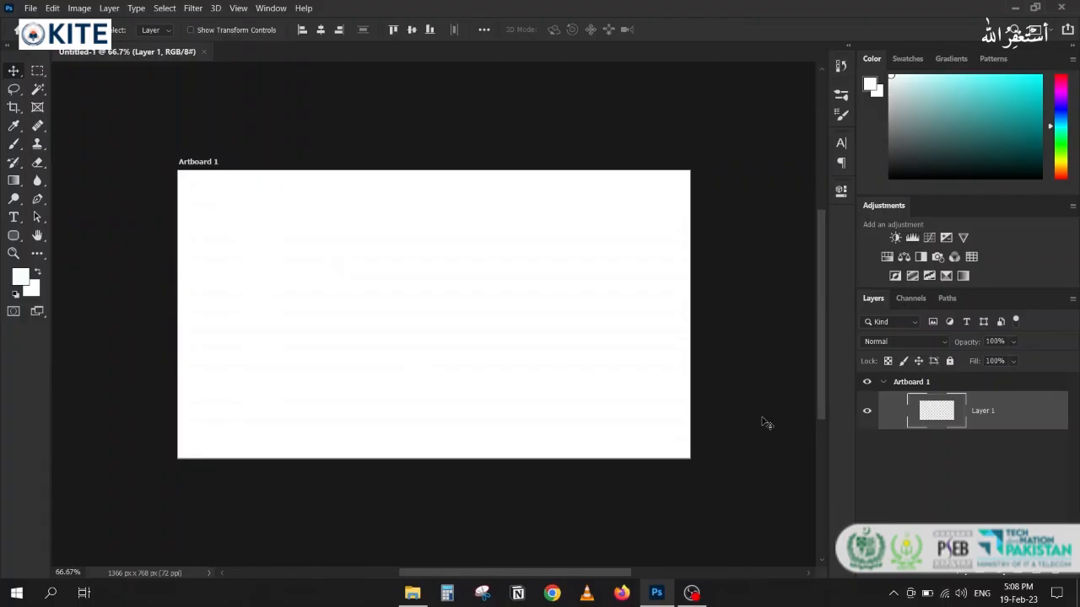
# - Add a Solid Color fill layer to the artboard in very dark brown, #1c0901
pyautogui.click(1001, 576)
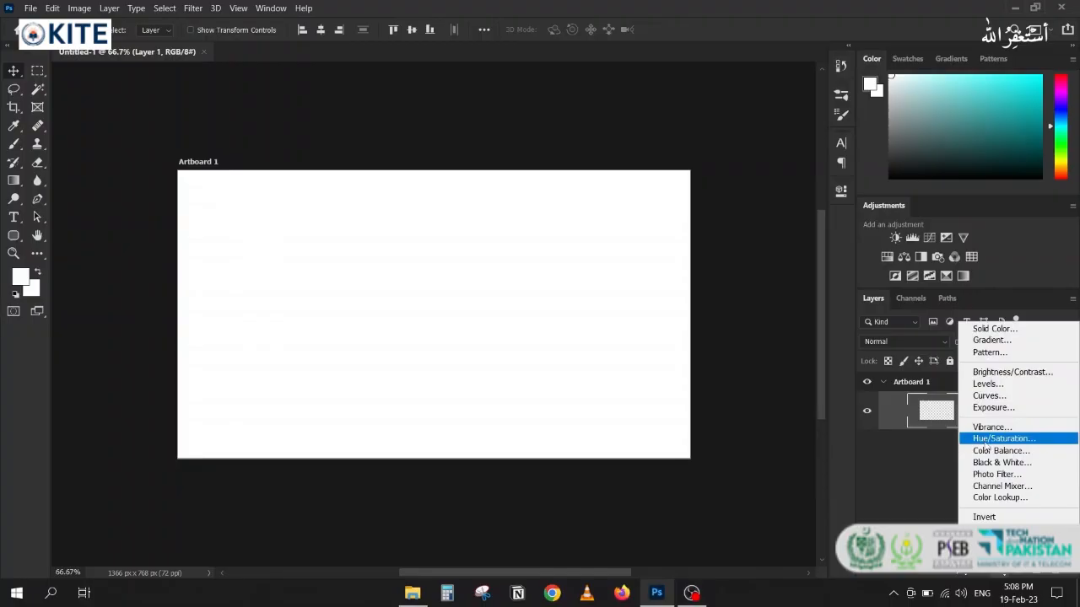
pyautogui.click(994, 329)
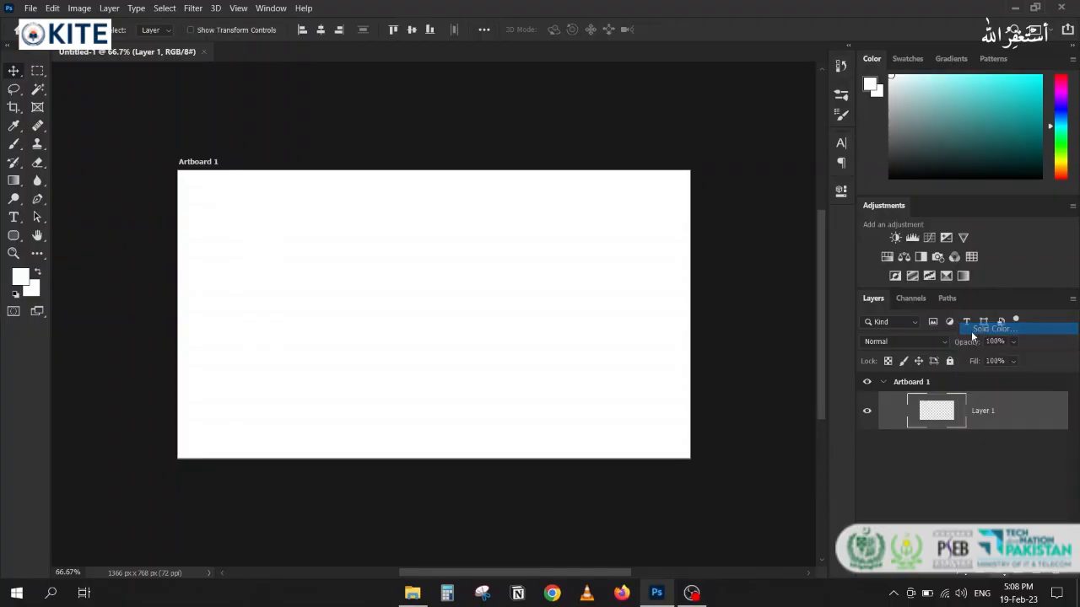
pyautogui.write('fffcfb')
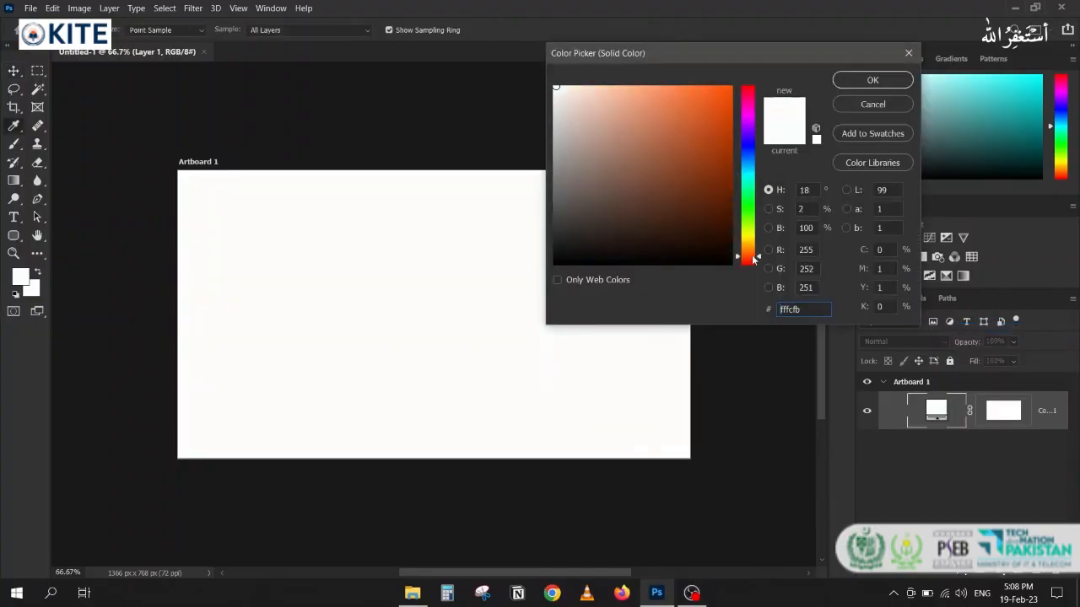
pyautogui.moveTo(699, 214); pyautogui.dragTo(730, 249)
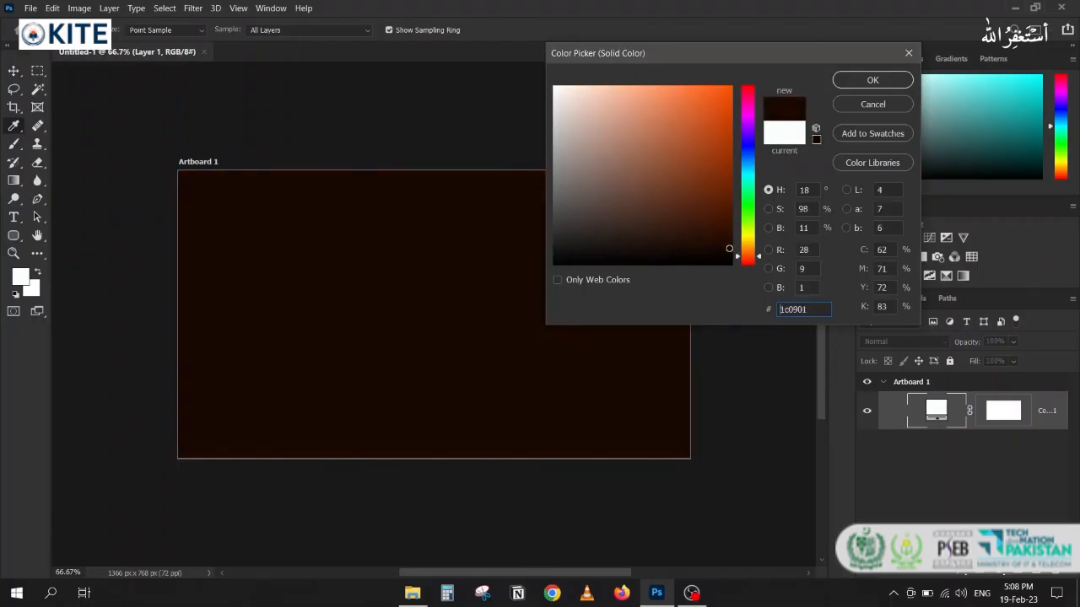
pyautogui.click(860, 80)
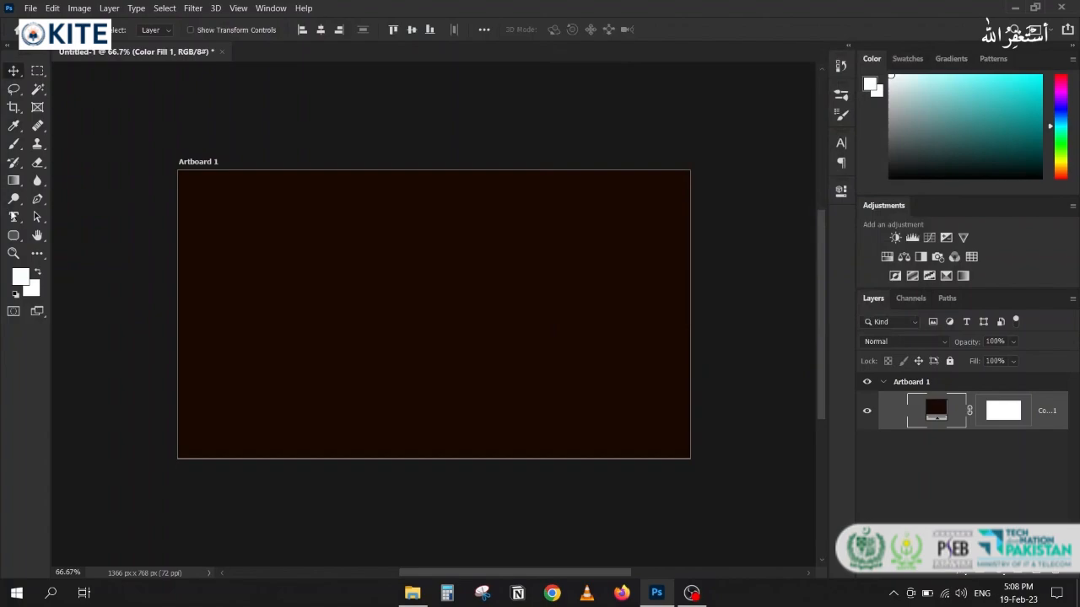
# - Add a text layer reading "gold" on the dark artboard
pyautogui.click(13, 218)
pyautogui.click(290, 294)
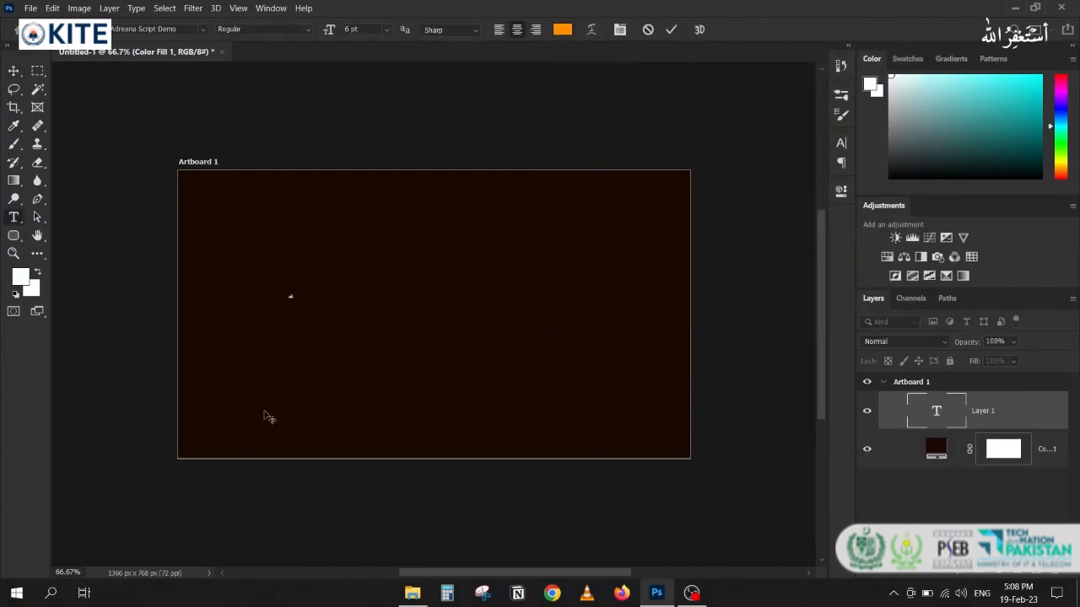
pyautogui.click(14, 72)
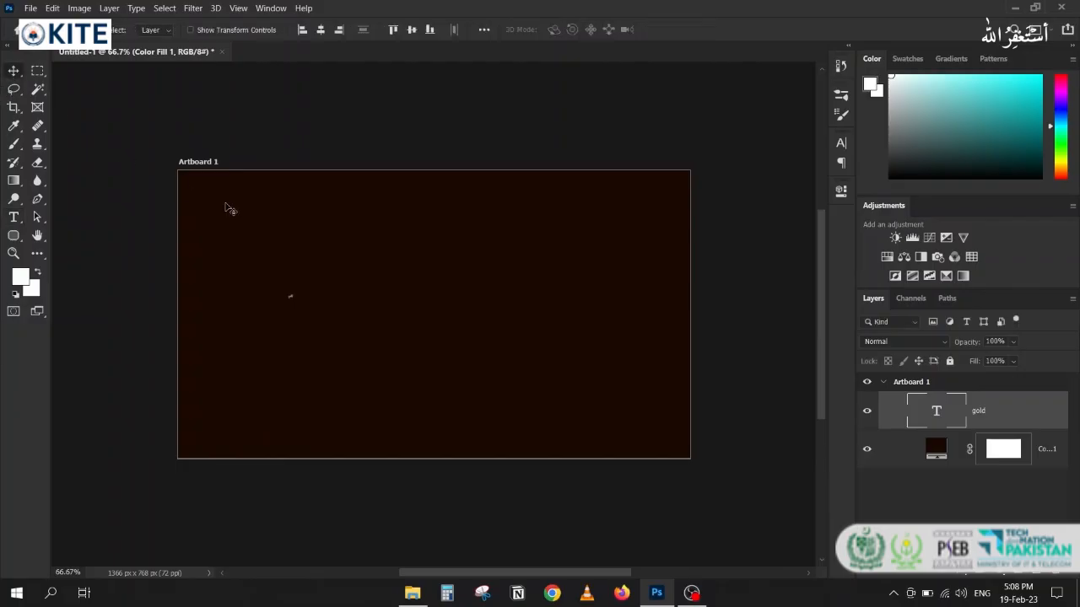
# - Enlarge the "gold" text to about 4671% and move it near the centre of the artboard
pyautogui.hotkey('ctrl', 't')
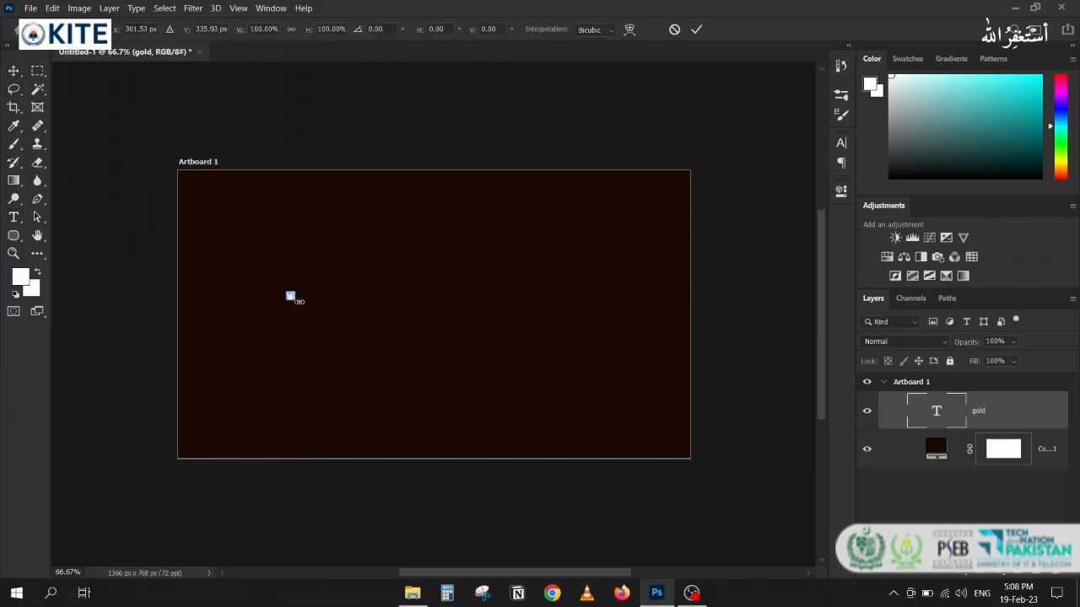
pyautogui.moveTo(296, 298); pyautogui.dragTo(529, 429)
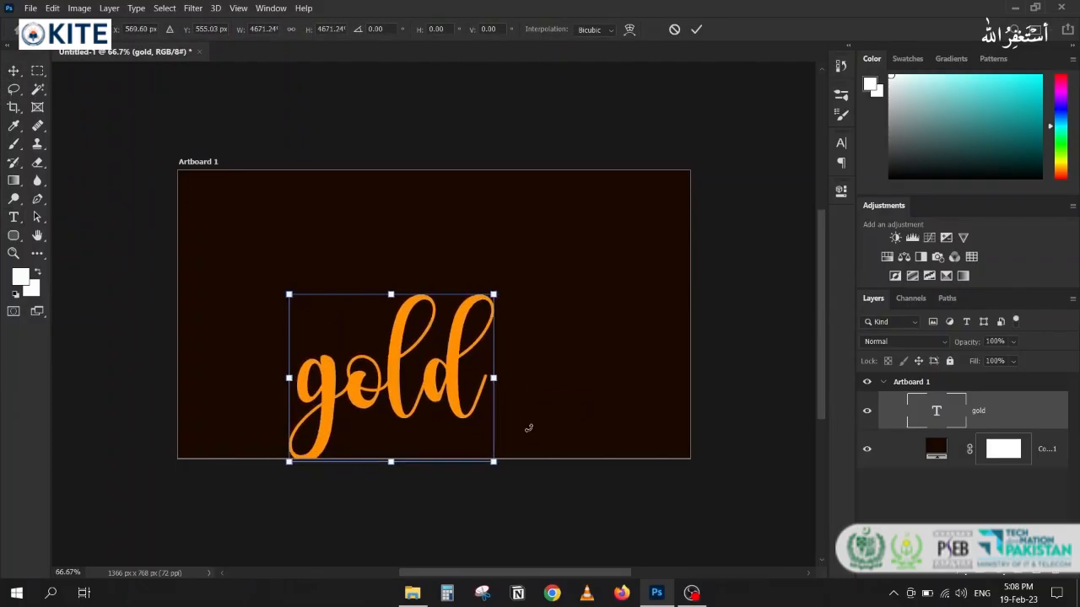
pyautogui.press('Return')
pyautogui.moveTo(402, 406); pyautogui.dragTo(426, 345)
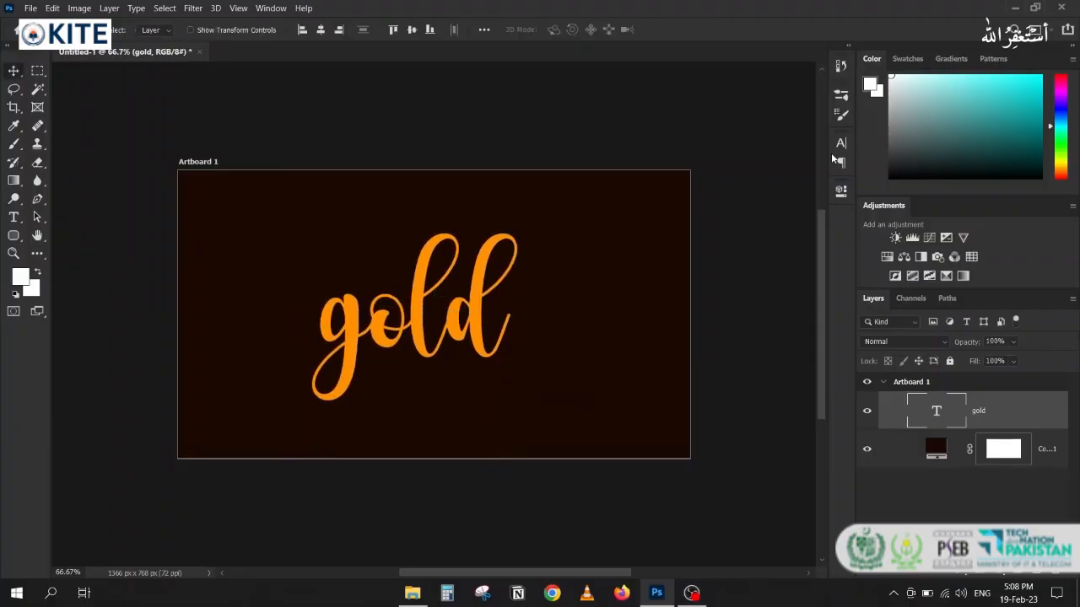
# - Set the "gold" text layer's font to Trajan Pro Bold
pyautogui.click(841, 142)
pyautogui.click(739, 162)
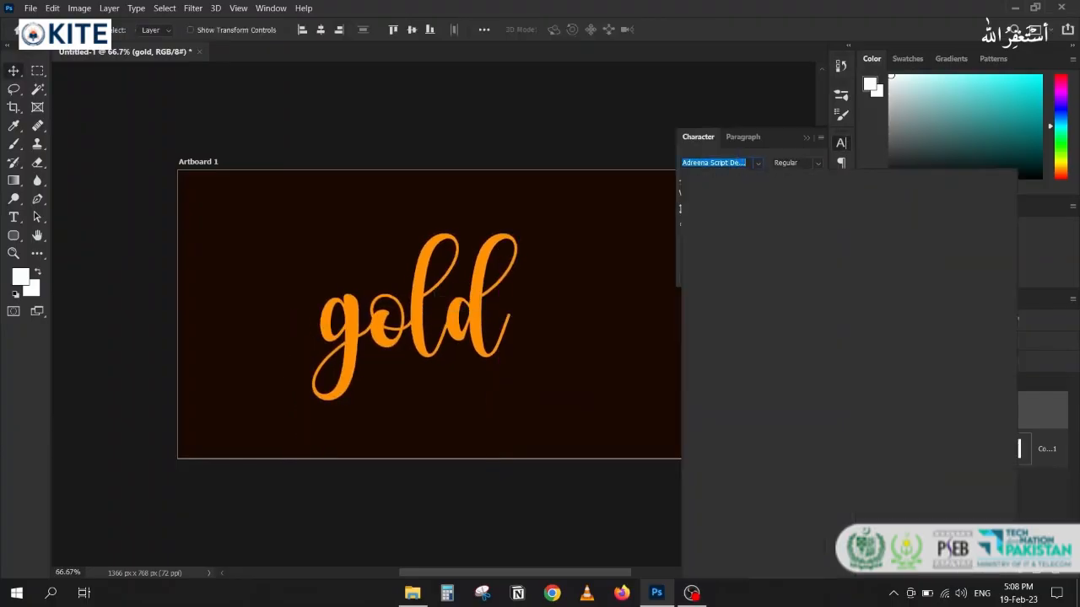
pyautogui.write('trajan')
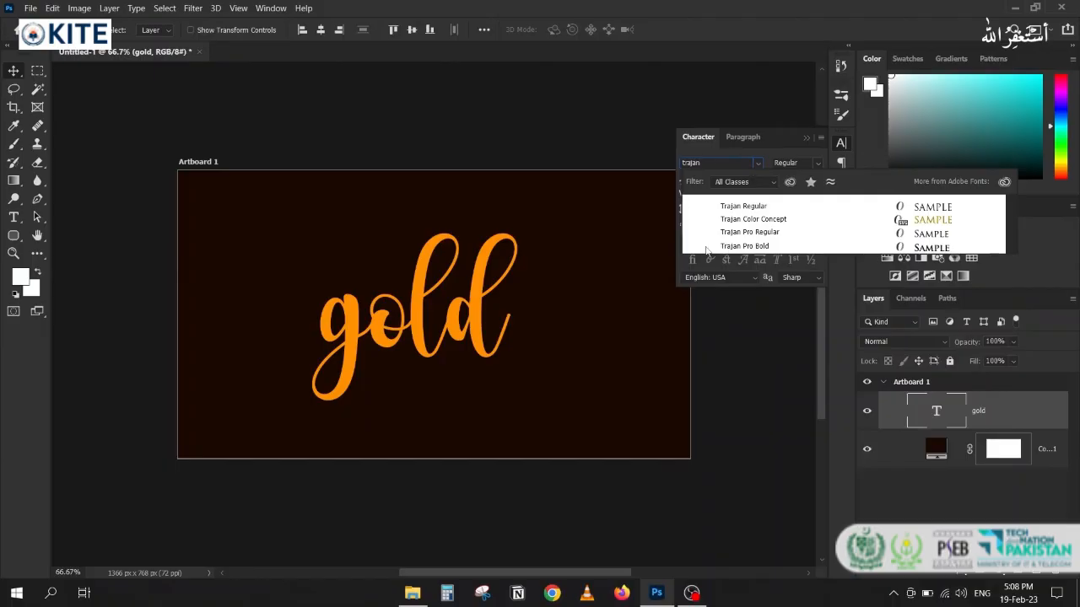
pyautogui.click(734, 245)
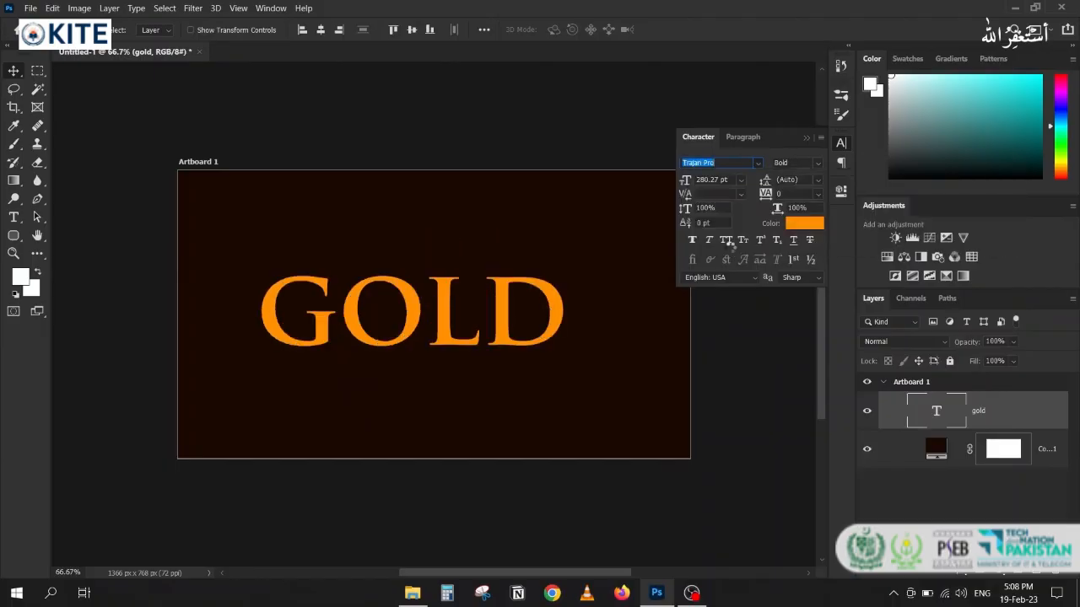
pyautogui.click(806, 137)
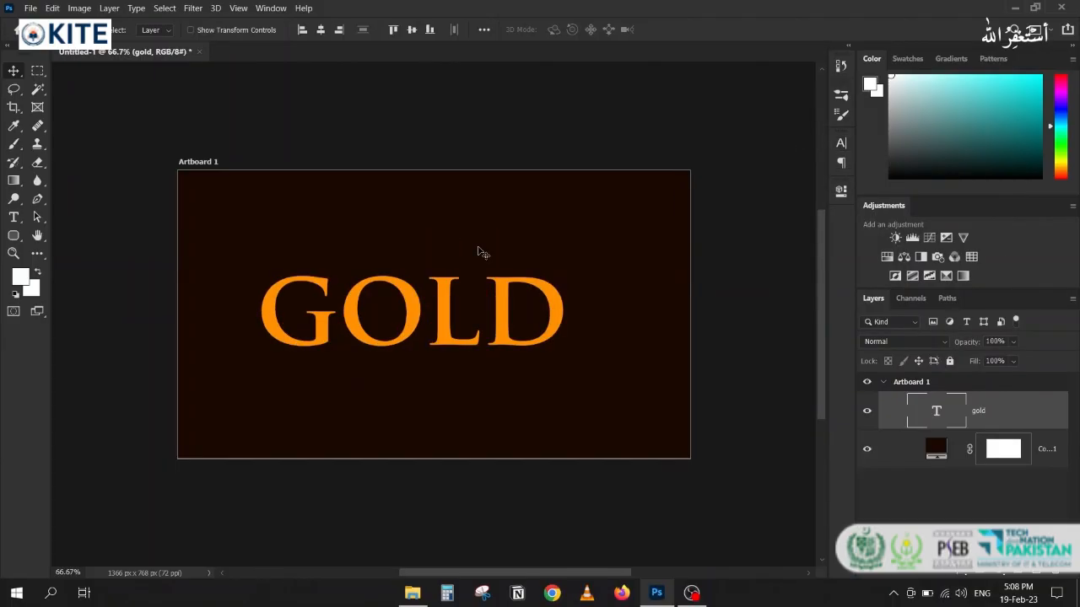
# - Centre the "gold" text horizontally and vertically on the artboard
pyautogui.hotkey('ctrl', 'a')
pyautogui.click(321, 30)
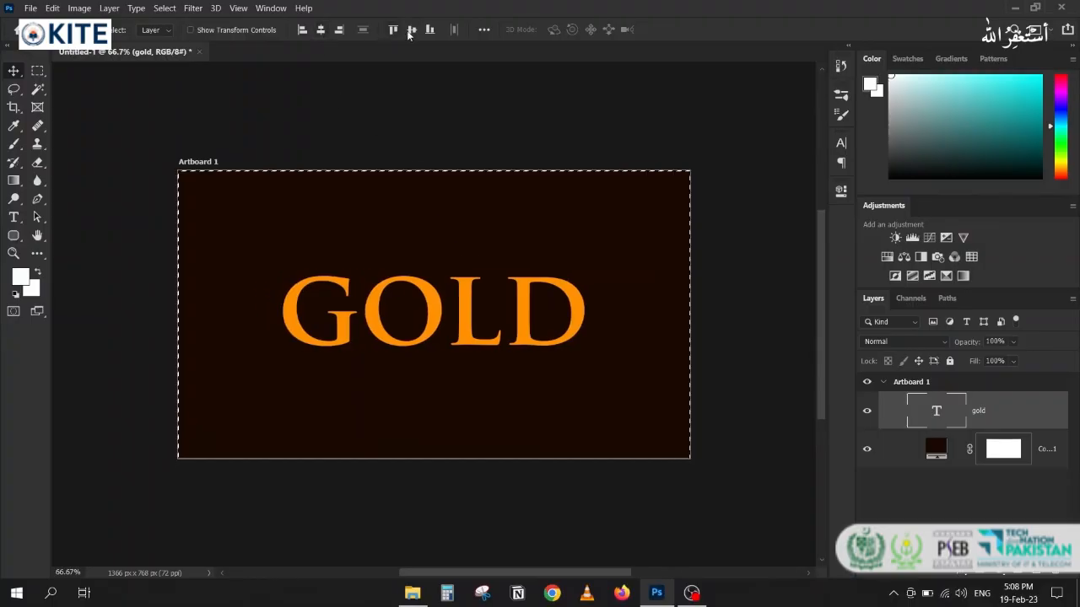
pyautogui.click(410, 31)
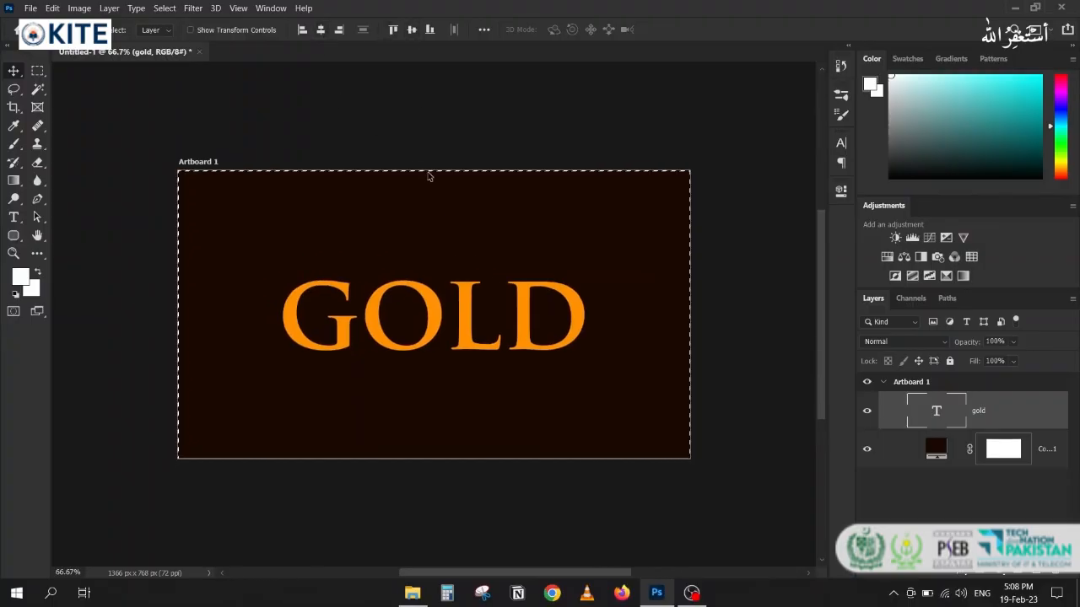
# - Enable a Gradient Overlay in the "gold" text layer's style settings
pyautogui.scroll(5, 413, 376)
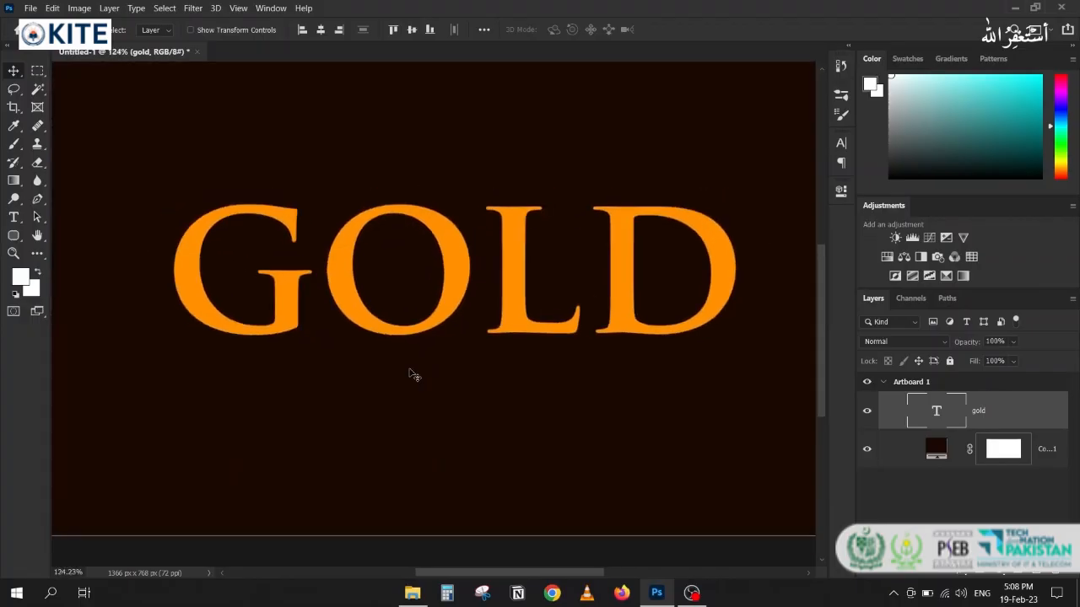
pyautogui.scroll(-2, 396, 371)
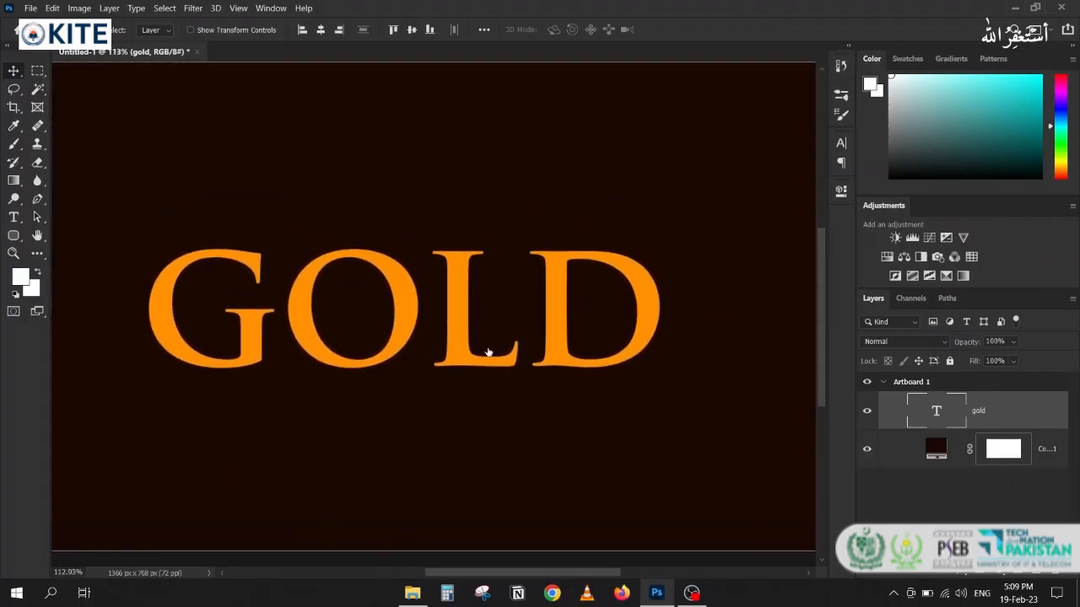
pyautogui.moveTo(385, 392); pyautogui.dragTo(305, 384)
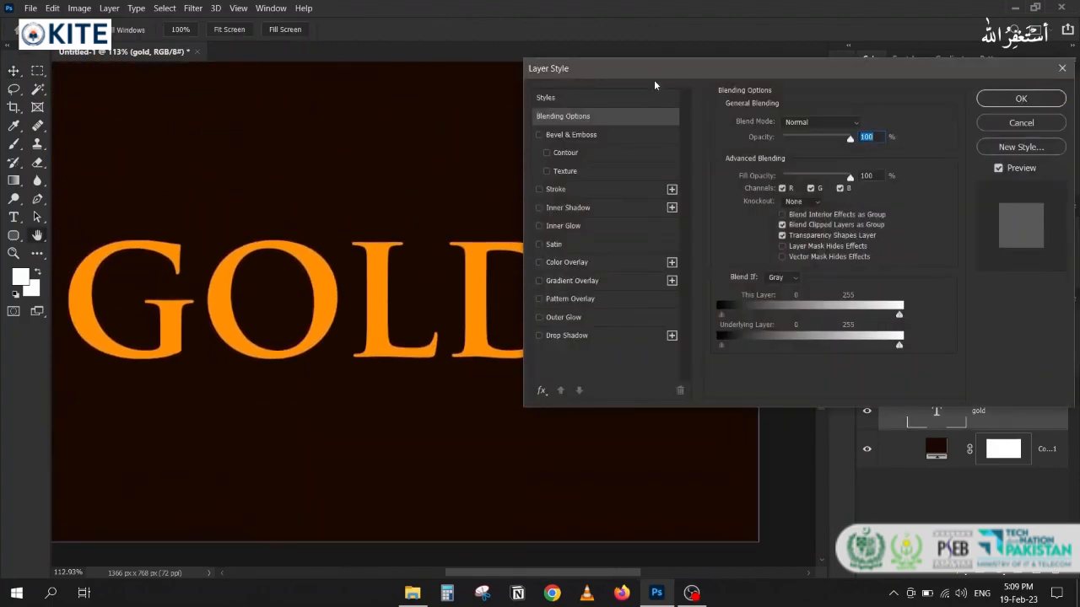
pyautogui.moveTo(674, 73); pyautogui.dragTo(764, 64)
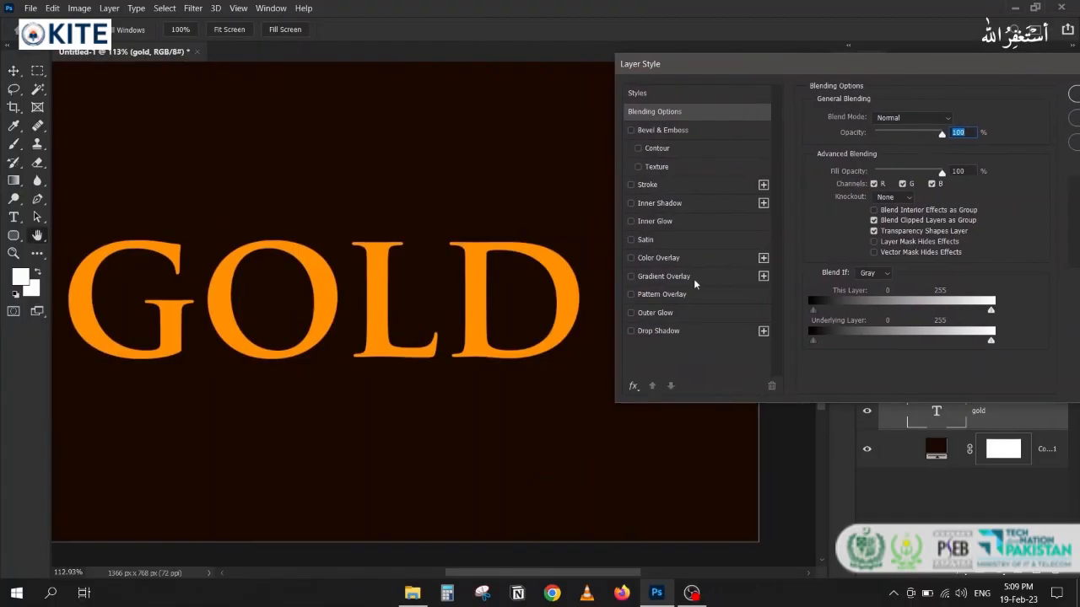
pyautogui.click(667, 278)
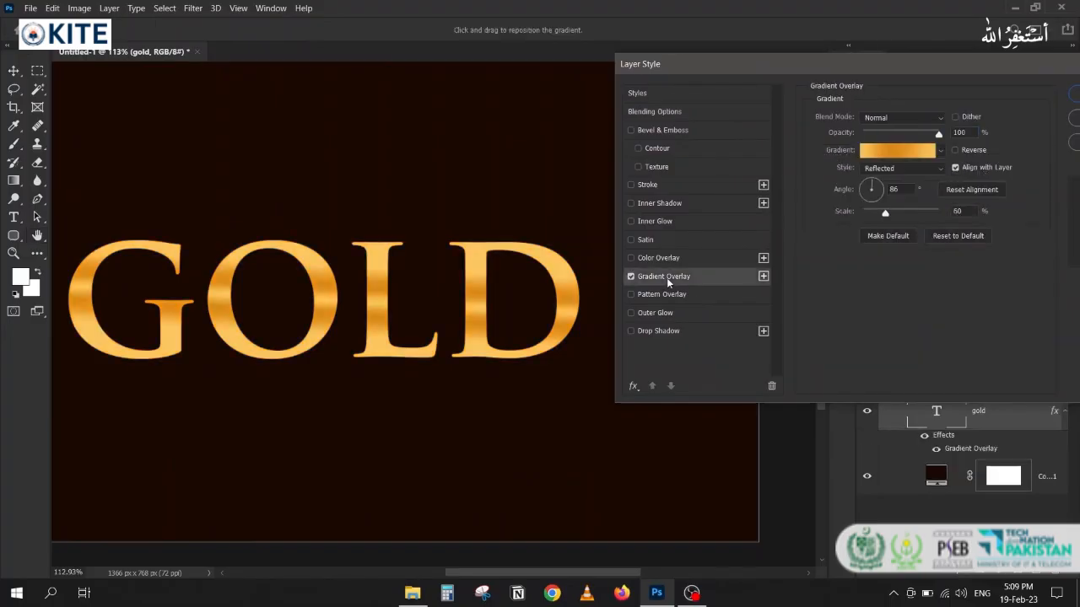
# - Rearrange the overlay's gradient stops to place dark orange at both ends and light gold near the middle
pyautogui.click(890, 153)
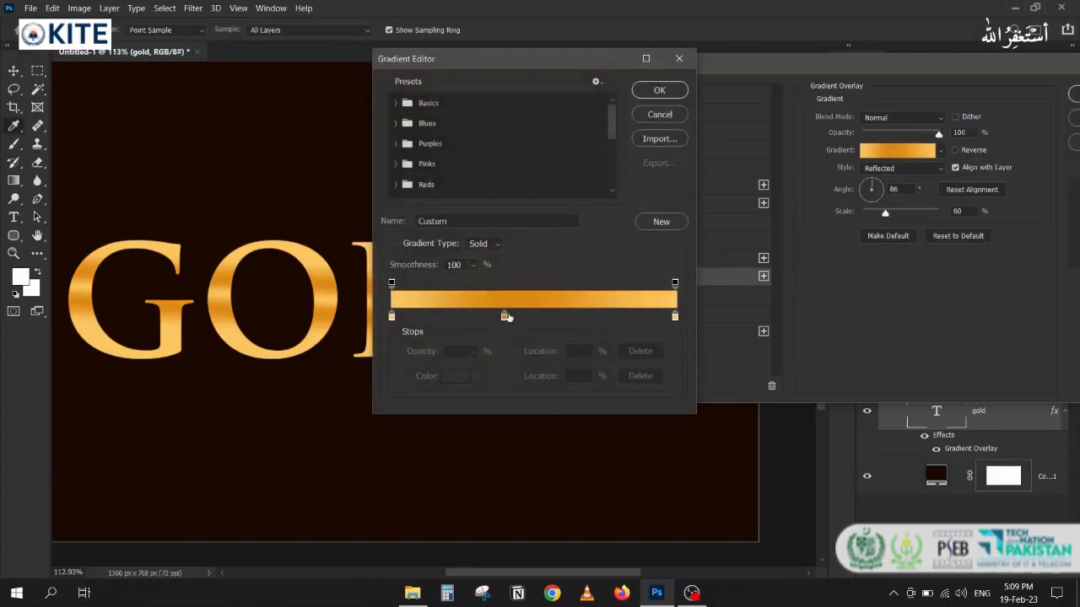
pyautogui.click(505, 317)
pyautogui.click(523, 318)
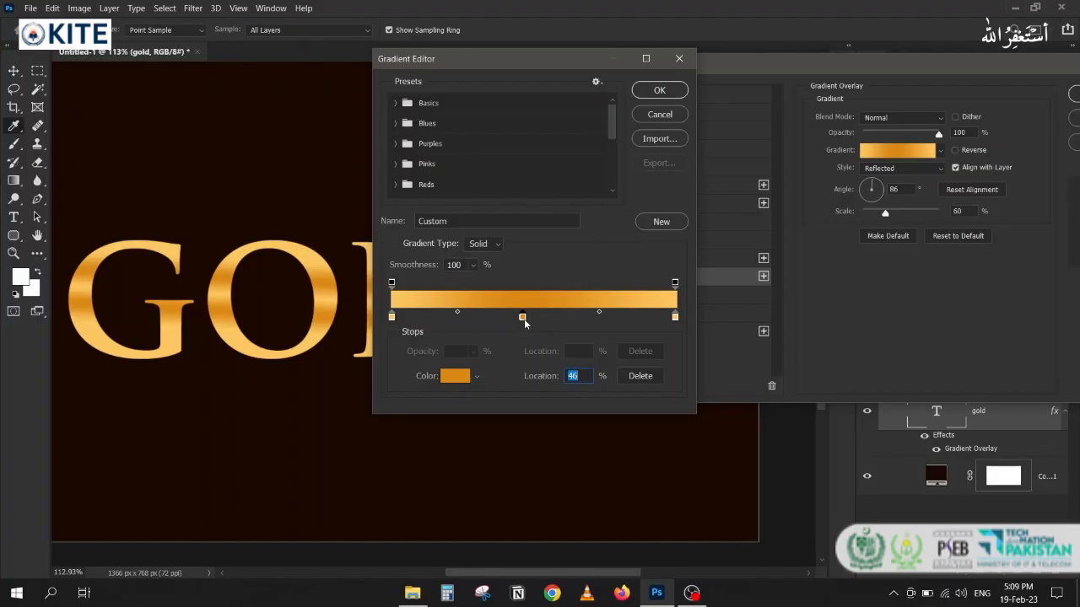
pyautogui.moveTo(523, 320); pyautogui.dragTo(382, 319)
pyautogui.moveTo(523, 317); pyautogui.dragTo(571, 320)
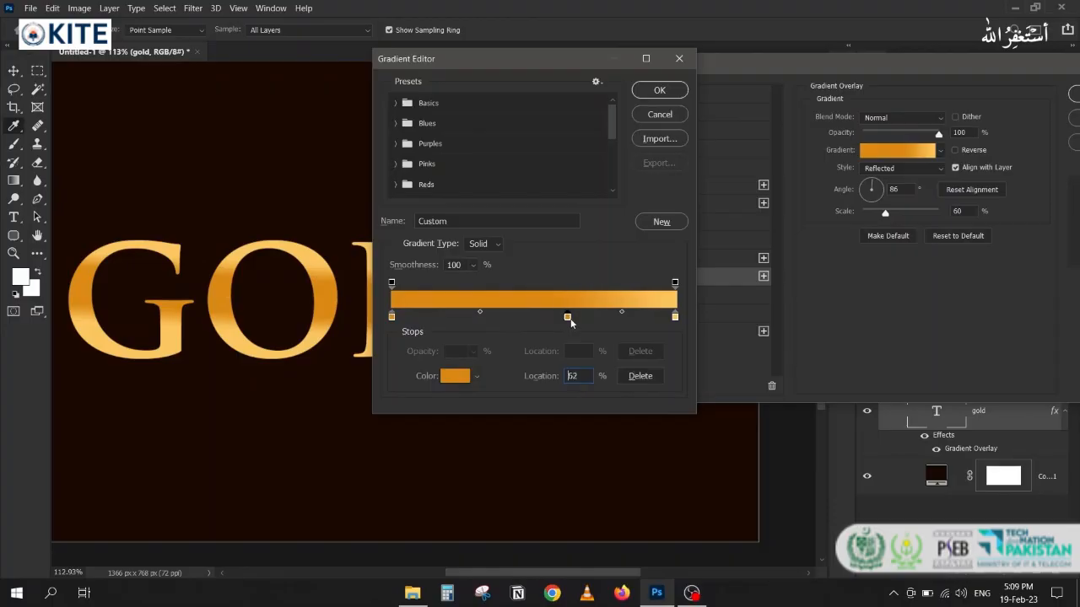
pyautogui.moveTo(675, 317); pyautogui.dragTo(510, 319)
pyautogui.hotkey('ctrl', 'z')
pyautogui.moveTo(676, 318); pyautogui.dragTo(520, 314)
pyautogui.moveTo(675, 317); pyautogui.dragTo(675, 354)
pyautogui.moveTo(568, 319); pyautogui.dragTo(715, 319)
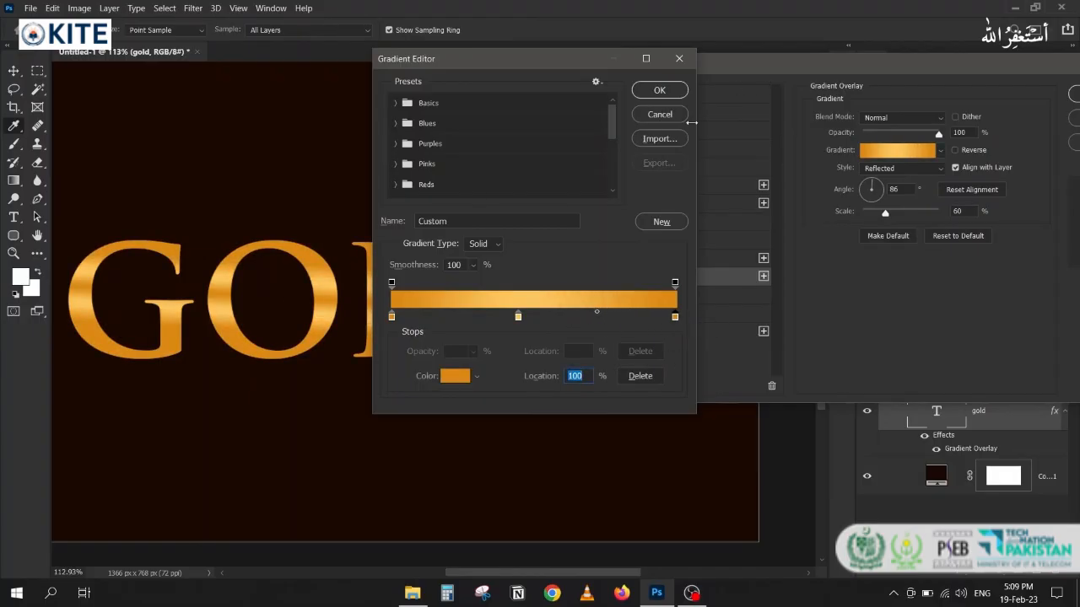
# - Set the light gold stop's location to 50% and the Gradient Overlay angle to 90°
pyautogui.click(518, 317)
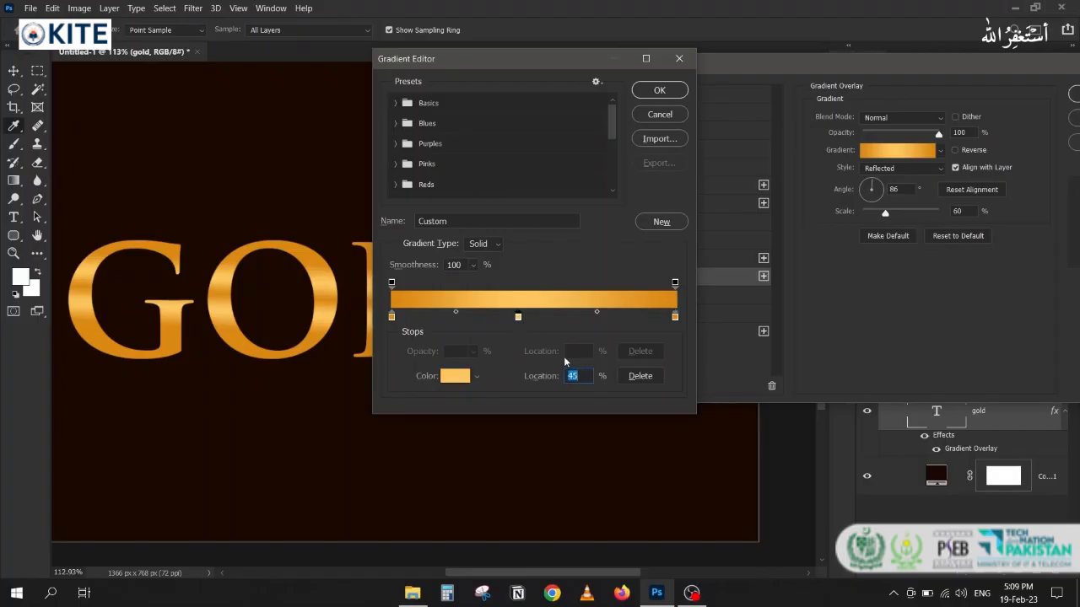
pyautogui.write('50')
pyautogui.doubleClick(589, 380)
pyautogui.click(659, 89)
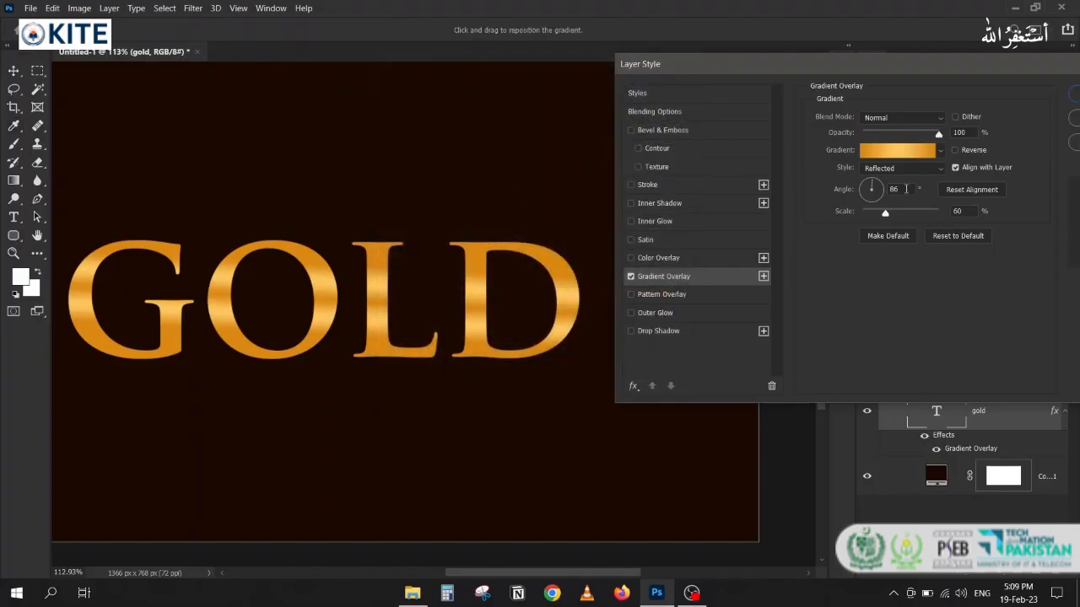
pyautogui.doubleClick(906, 189)
pyautogui.write('0')
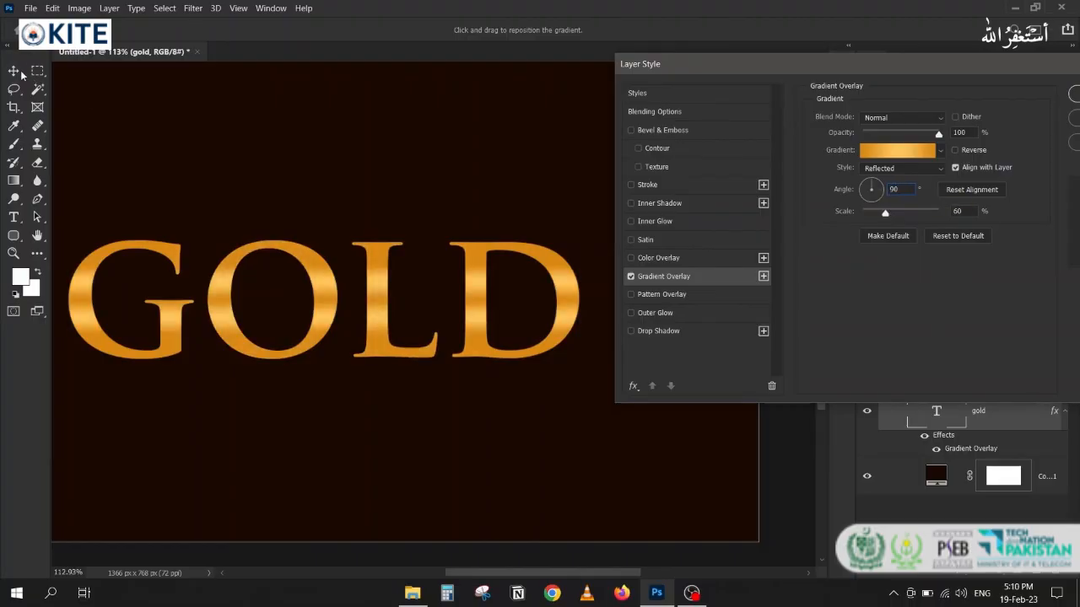
# - Enable an upward Chisel Hard Bevel & Emboss with 220% depth and 70 px size, and open its gloss contour presets
pyautogui.click(663, 128)
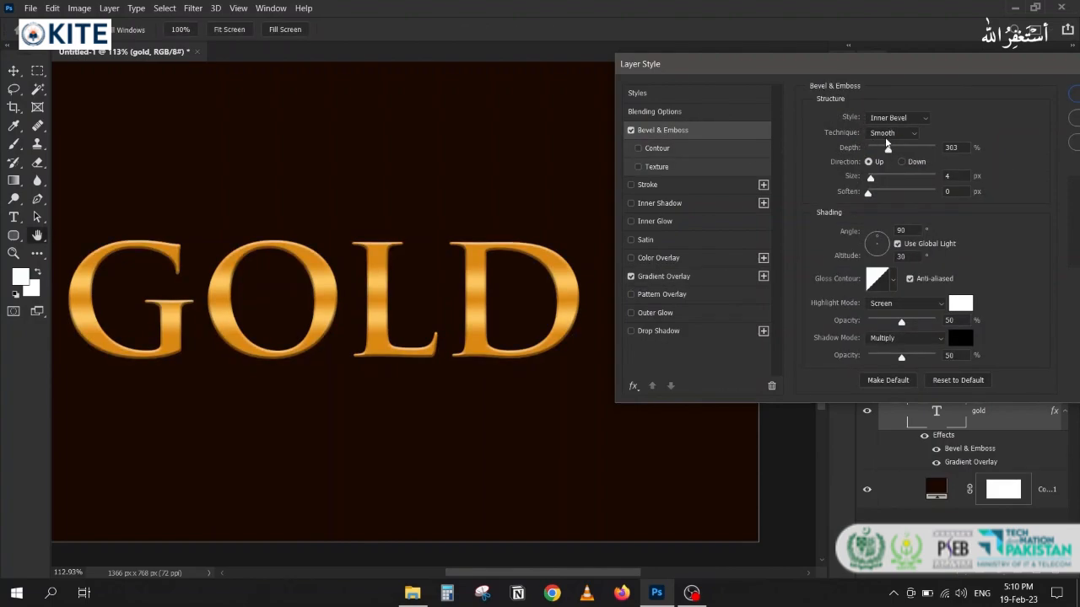
pyautogui.click(888, 134)
pyautogui.click(884, 150)
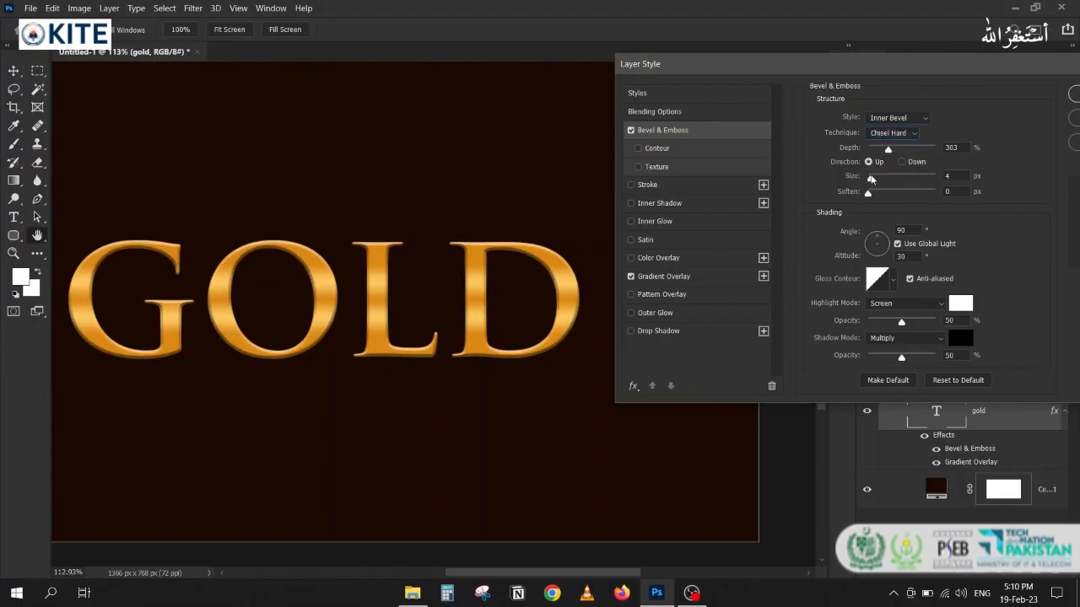
pyautogui.moveTo(872, 178); pyautogui.dragTo(883, 156)
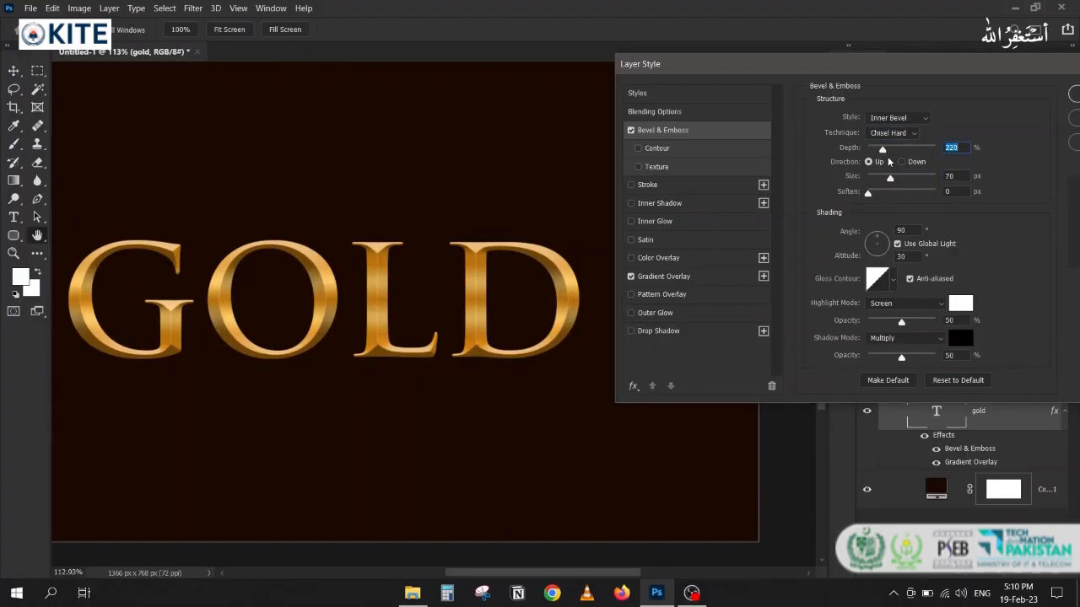
pyautogui.click(902, 161)
pyautogui.click(881, 162)
pyautogui.click(895, 277)
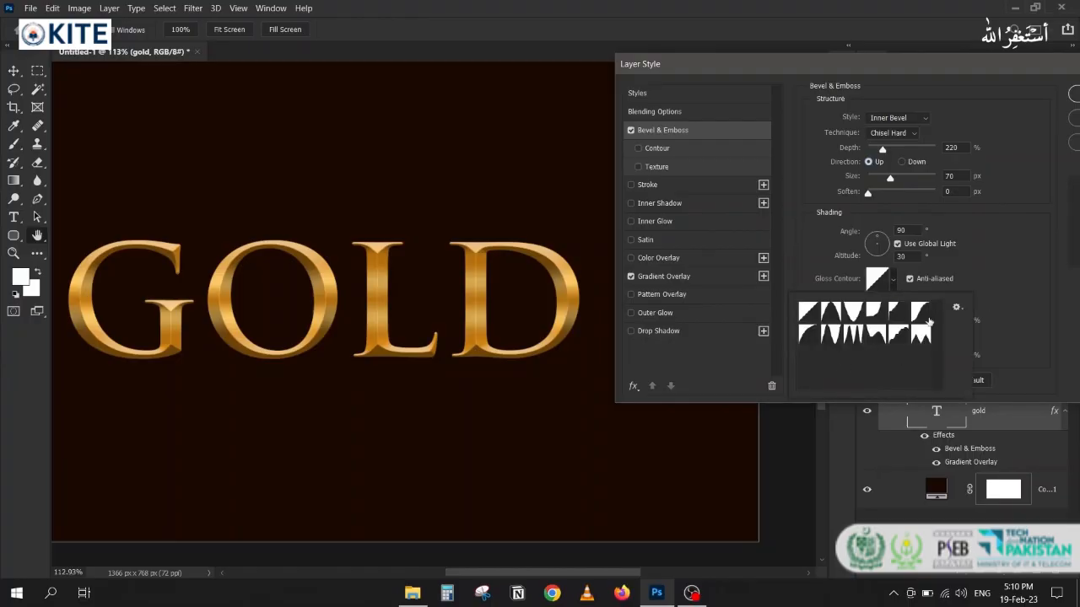
pyautogui.click(957, 307)
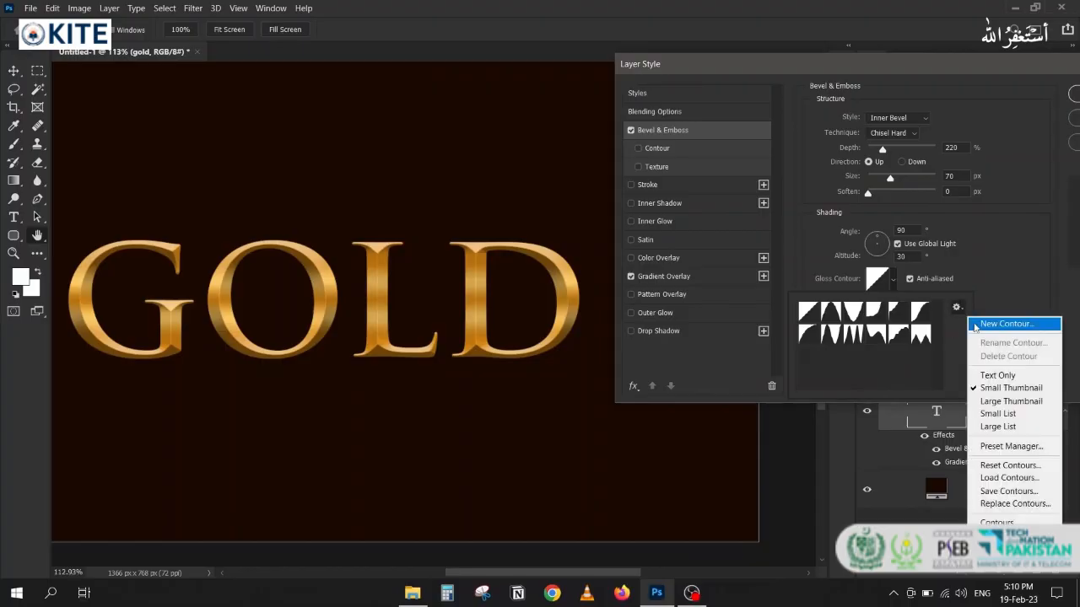
pyautogui.click(985, 479)
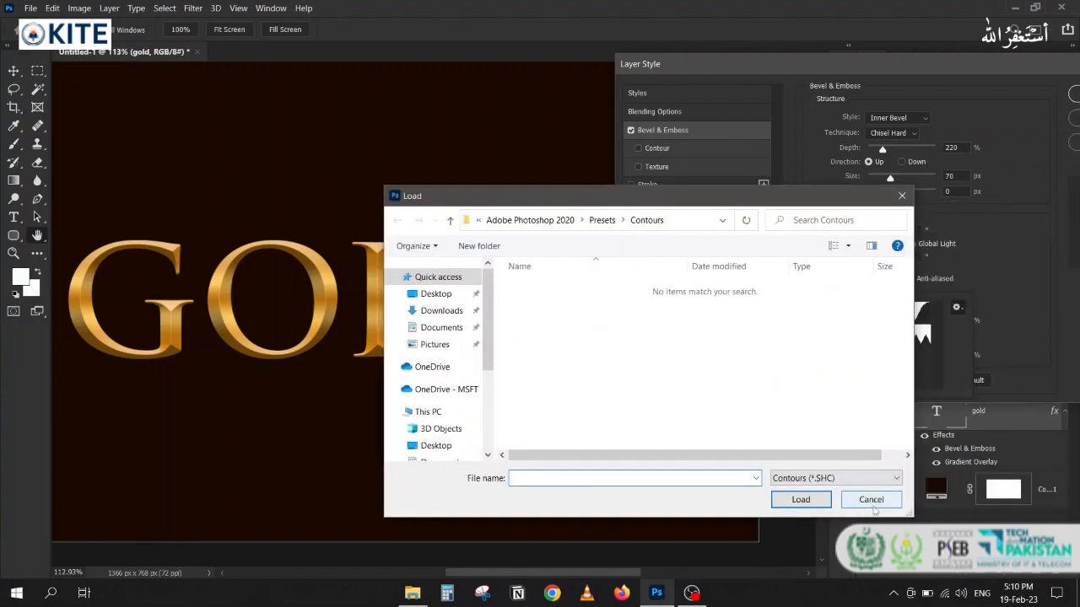
pyautogui.click(872, 503)
# - Append the built-in Contours set to the existing gloss contour presets
pyautogui.click(957, 307)
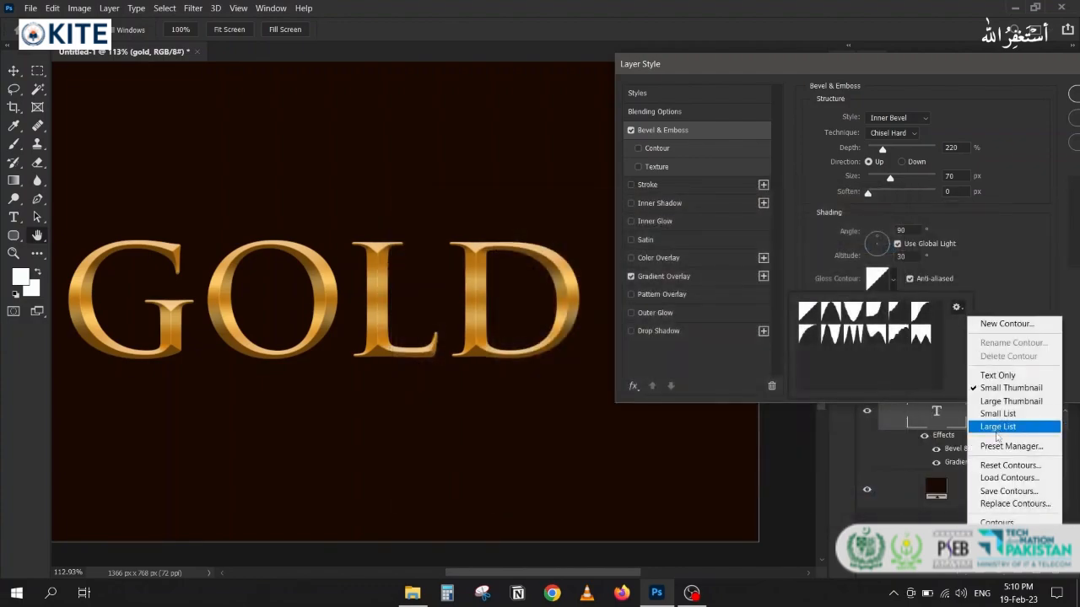
pyautogui.click(1008, 522)
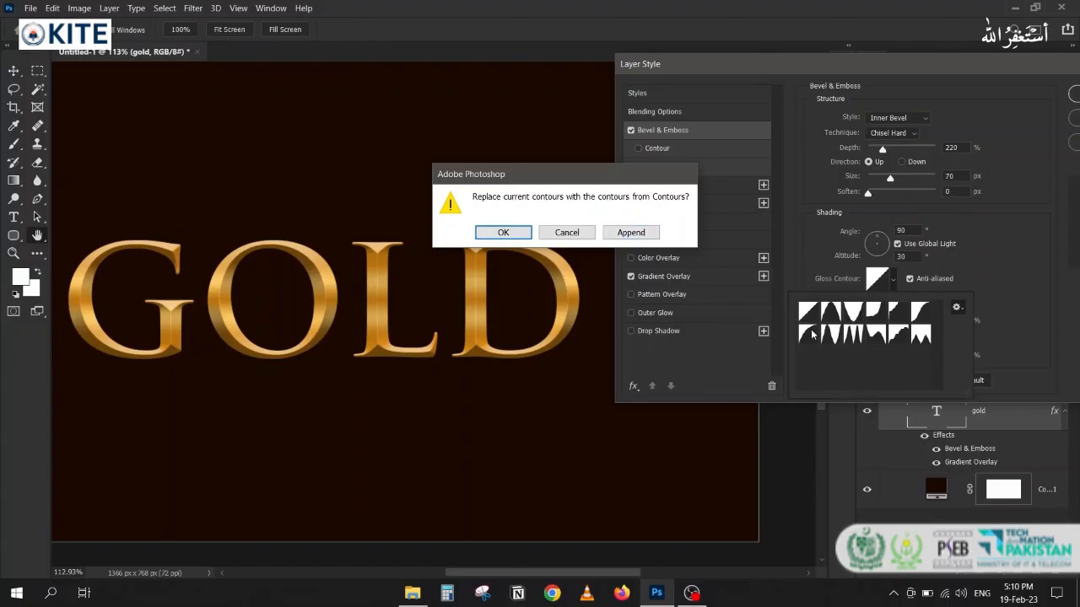
pyautogui.click(631, 232)
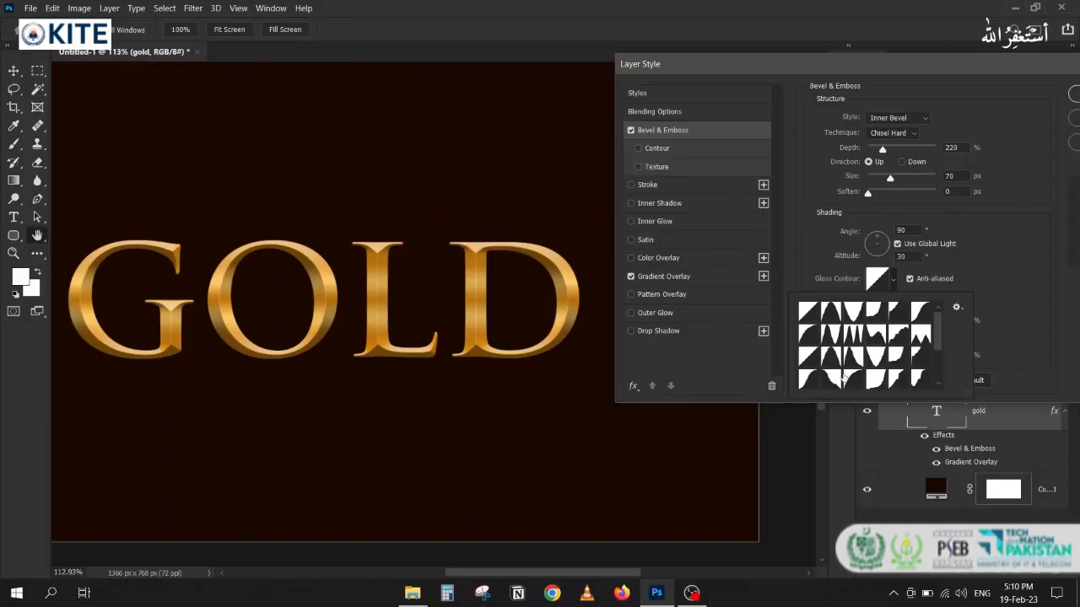
# - Try several gloss contours on the bevel and choose the one with the triple narrow peaks
pyautogui.scroll(-3, 839, 364)
pyautogui.scroll(3, 840, 364)
pyautogui.click(854, 337)
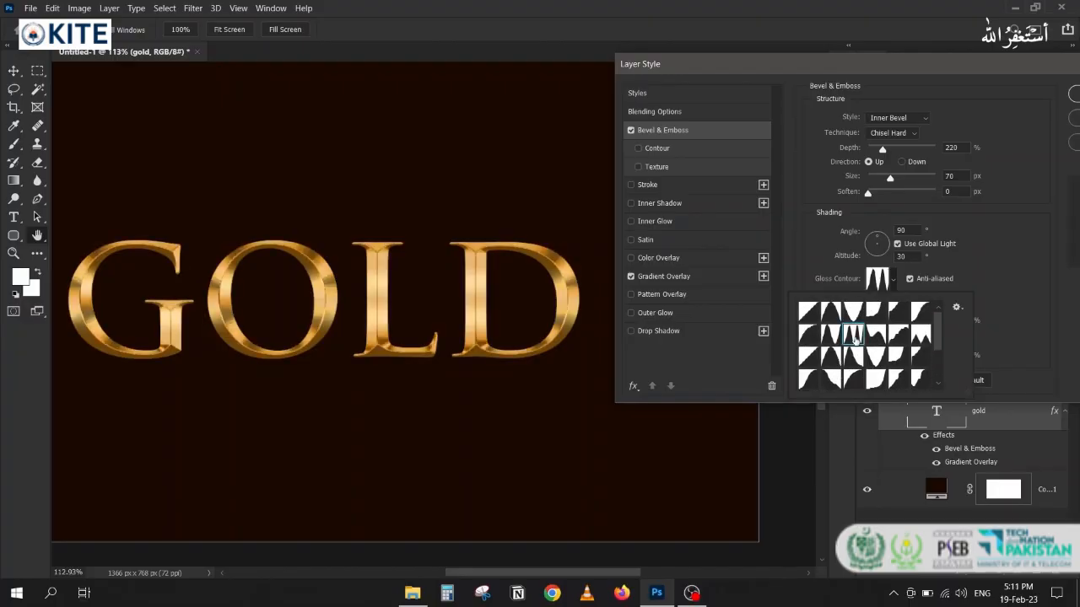
pyautogui.click(898, 335)
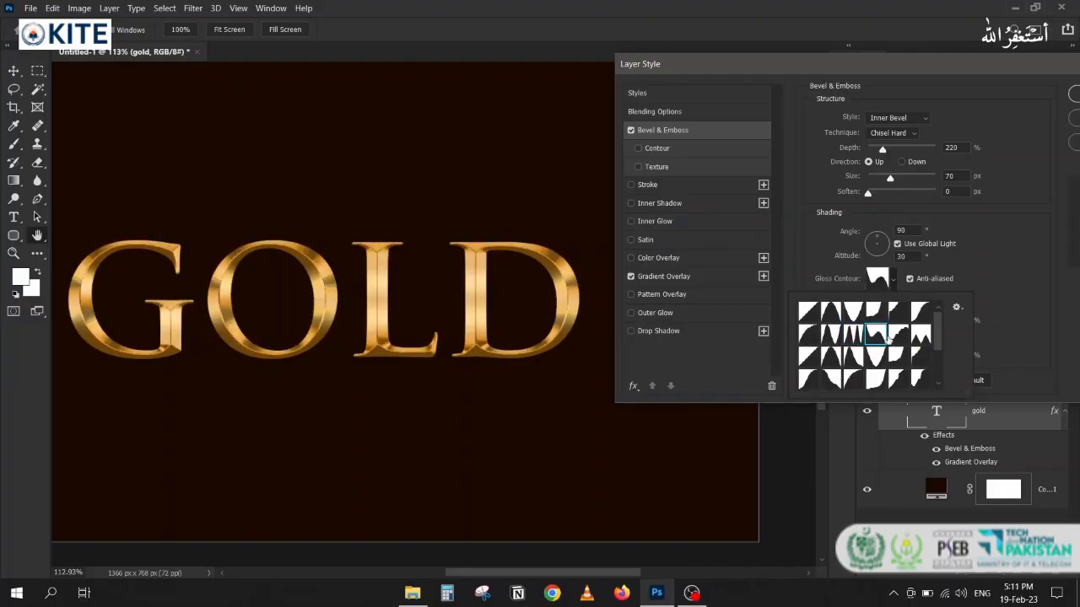
pyautogui.click(906, 355)
pyautogui.click(875, 379)
pyautogui.click(831, 357)
pyautogui.click(854, 336)
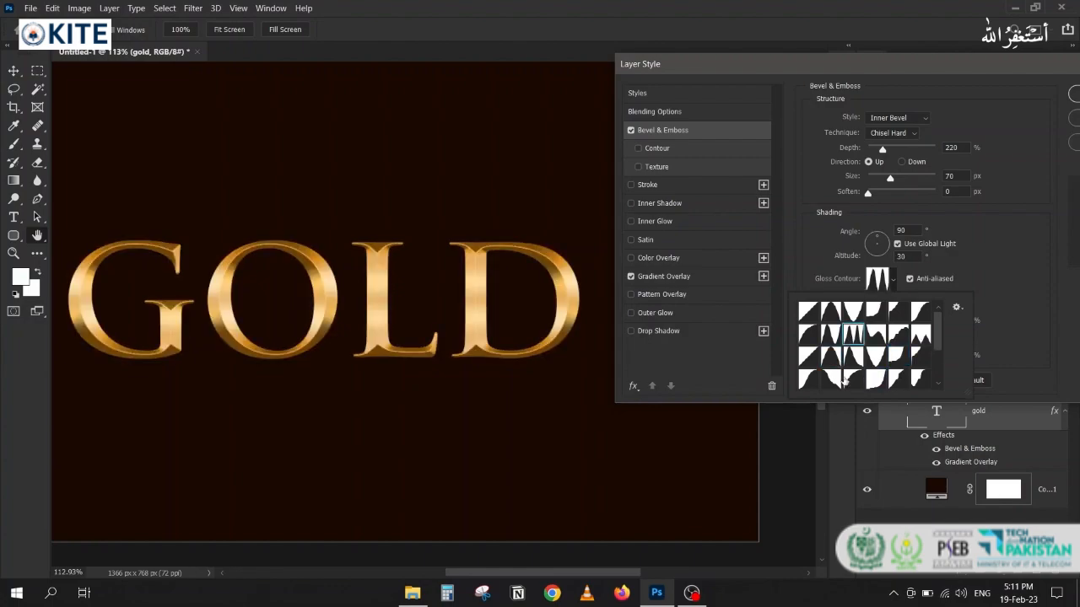
pyautogui.click(1031, 268)
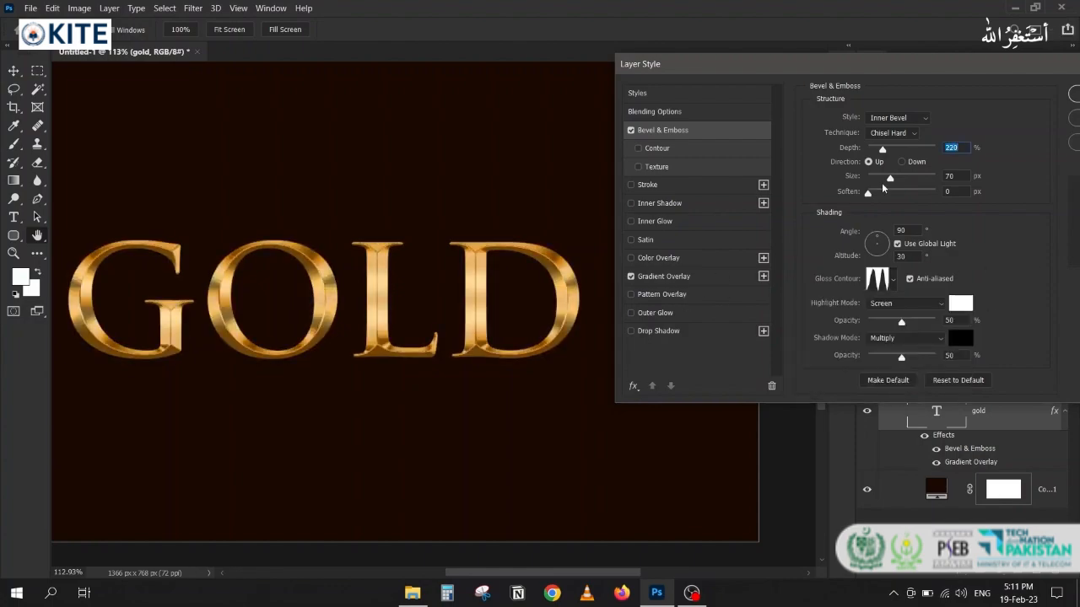
# - Set the bevel size to 76 px and apply the layer style to the "gold" text
pyautogui.moveTo(890, 179)
pyautogui.mouseDown()
pyautogui.moveTo(873, 182)
pyautogui.moveTo(887, 182)
pyautogui.mouseUp()
pyautogui.press('Return')
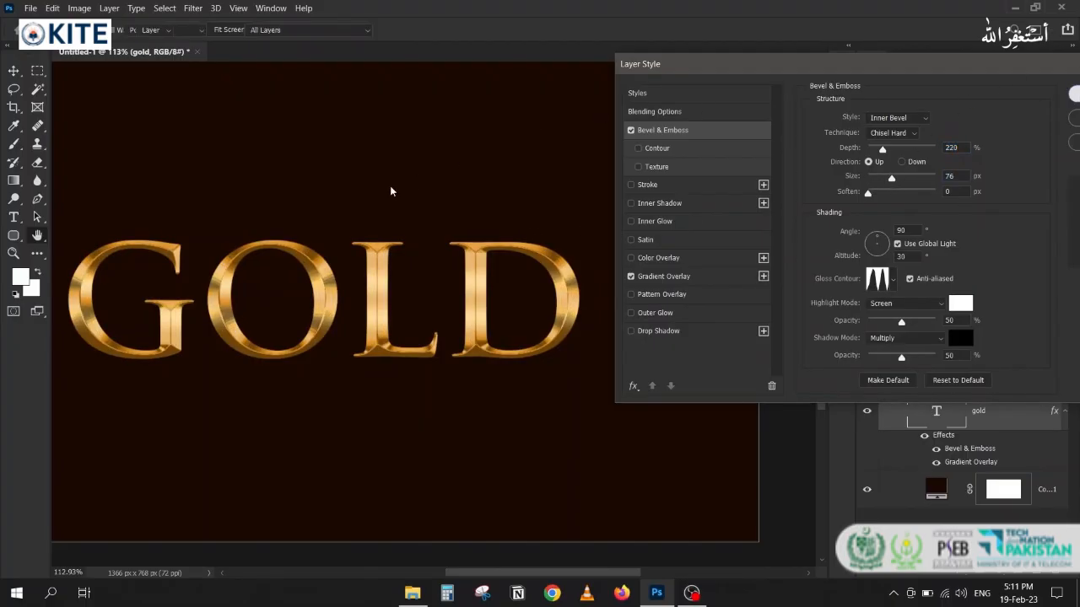
pyautogui.scroll(-3, 332, 219)
pyautogui.moveTo(232, 315); pyautogui.dragTo(343, 323)
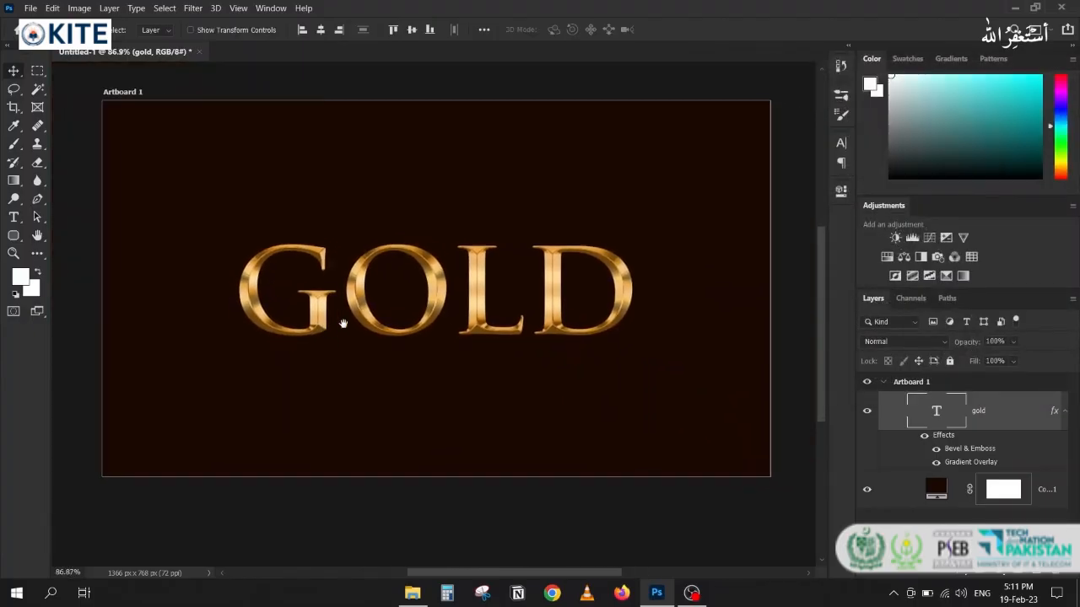
pyautogui.scroll(2, 389, 293)
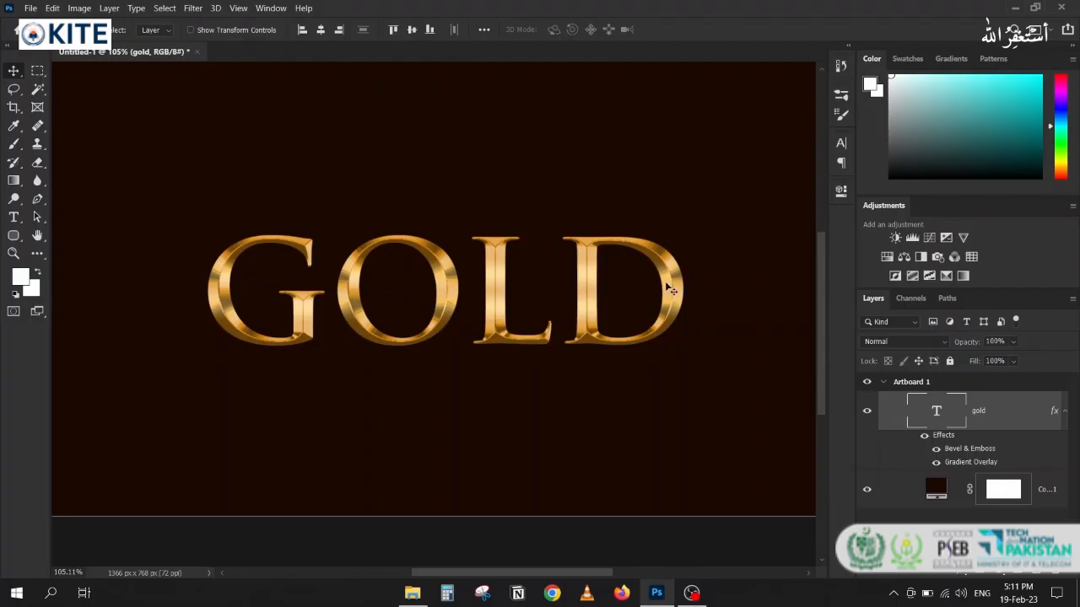
pyautogui.scroll(1, 670, 289)
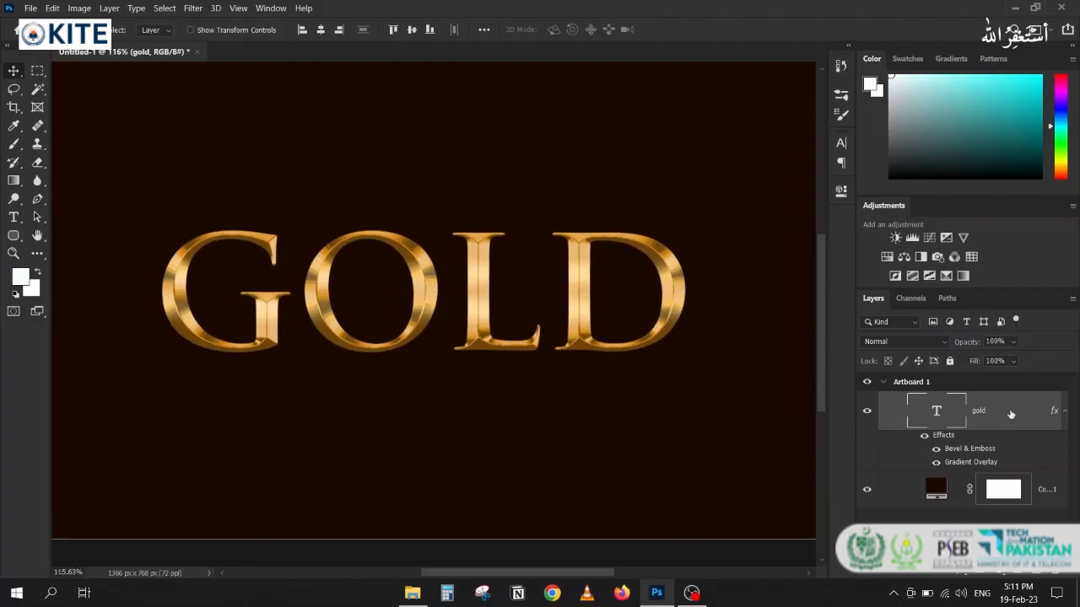
# - Duplicate the "gold" text layer and hide the original
pyautogui.hotkey('ctrl', 'j')
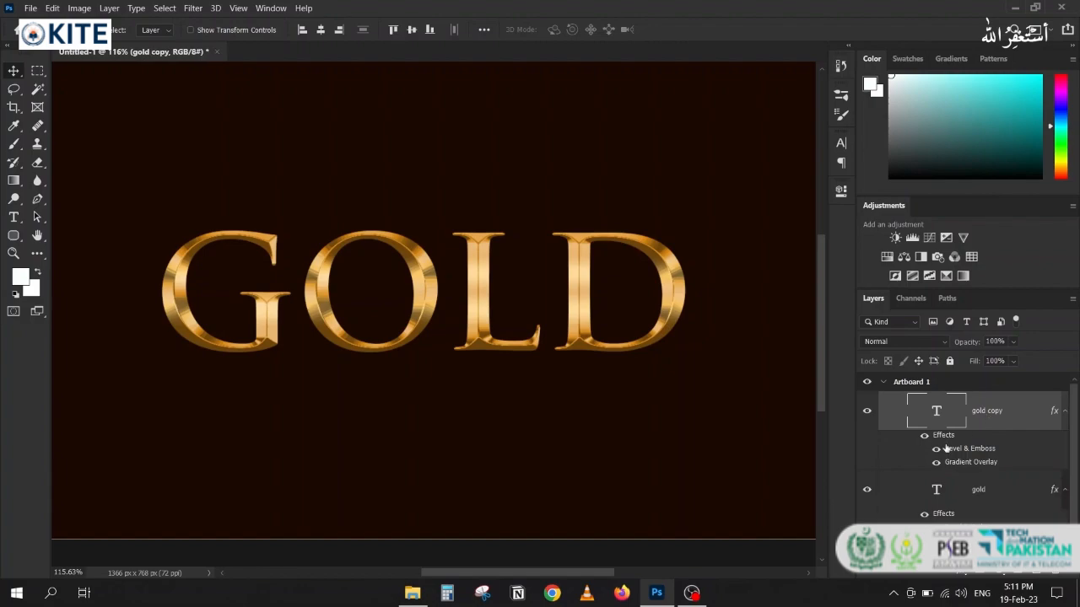
pyautogui.click(867, 490)
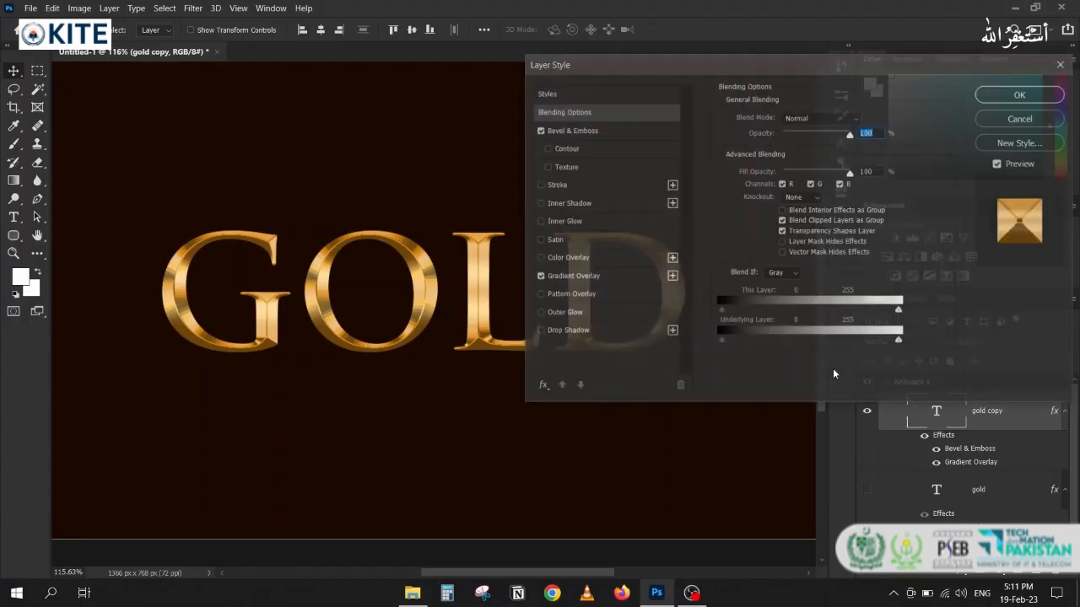
# - Change the Bevel & Emboss style of the "gold copy" layer to Stroke Emboss
pyautogui.moveTo(385, 397); pyautogui.dragTo(273, 374)
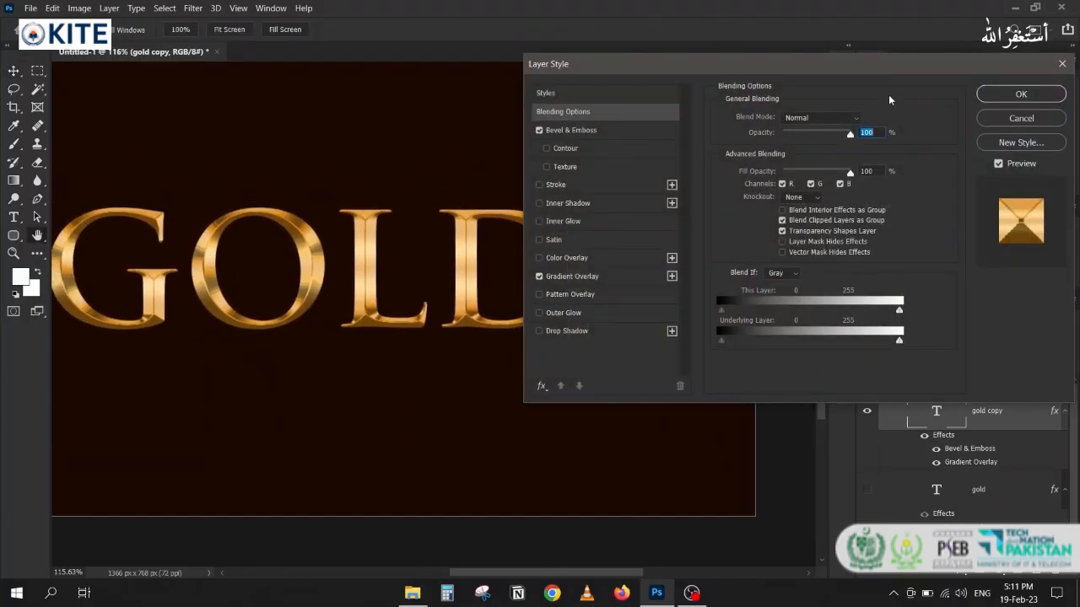
pyautogui.moveTo(737, 70); pyautogui.dragTo(805, 63)
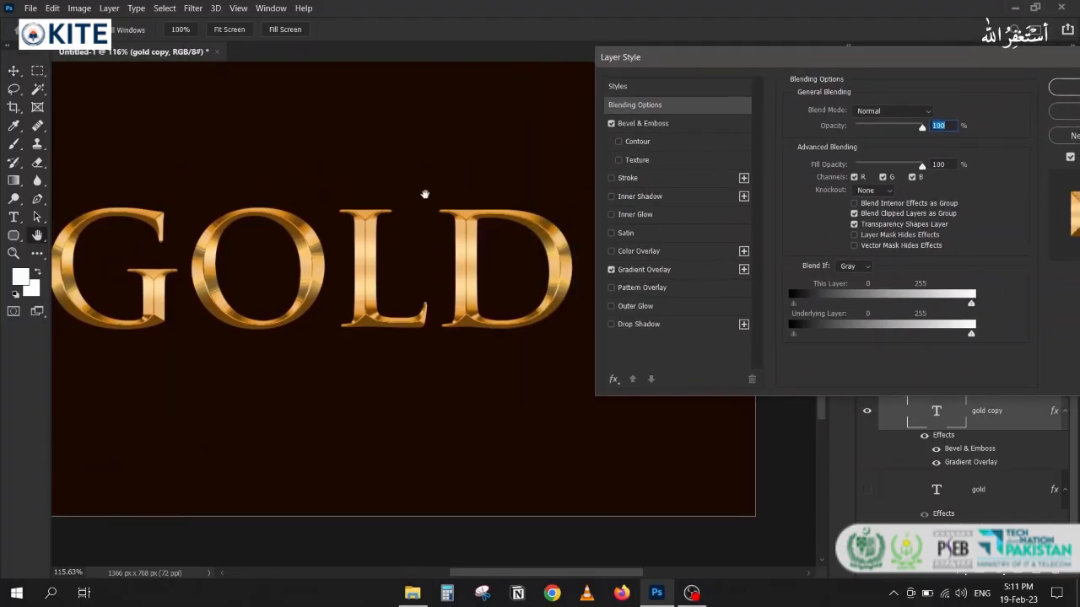
pyautogui.moveTo(406, 171)
pyautogui.mouseDown()
pyautogui.moveTo(444, 165)
pyautogui.moveTo(422, 157)
pyautogui.mouseUp()
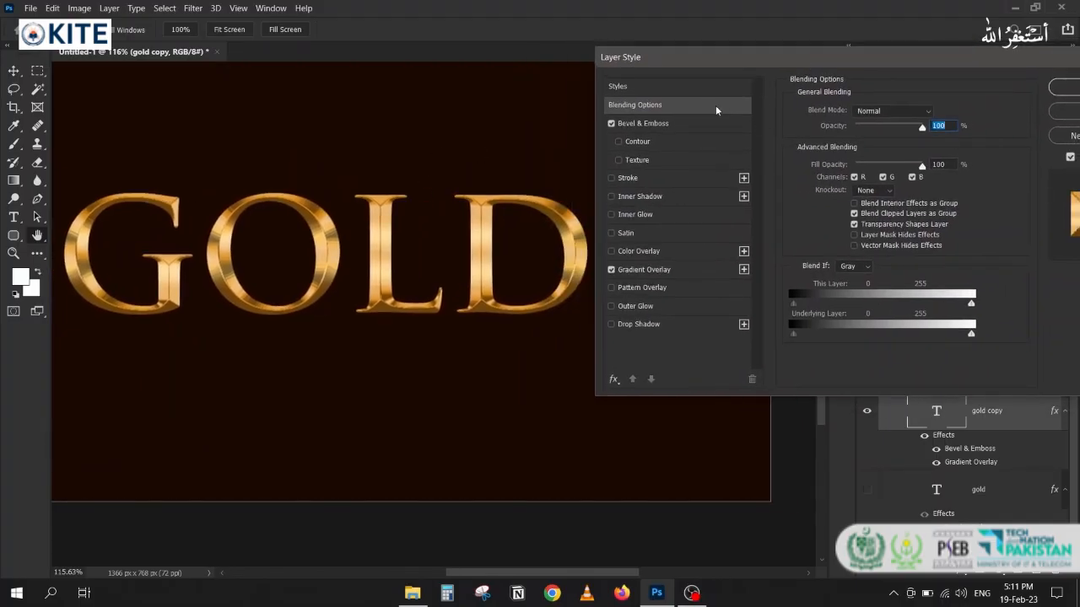
pyautogui.click(667, 121)
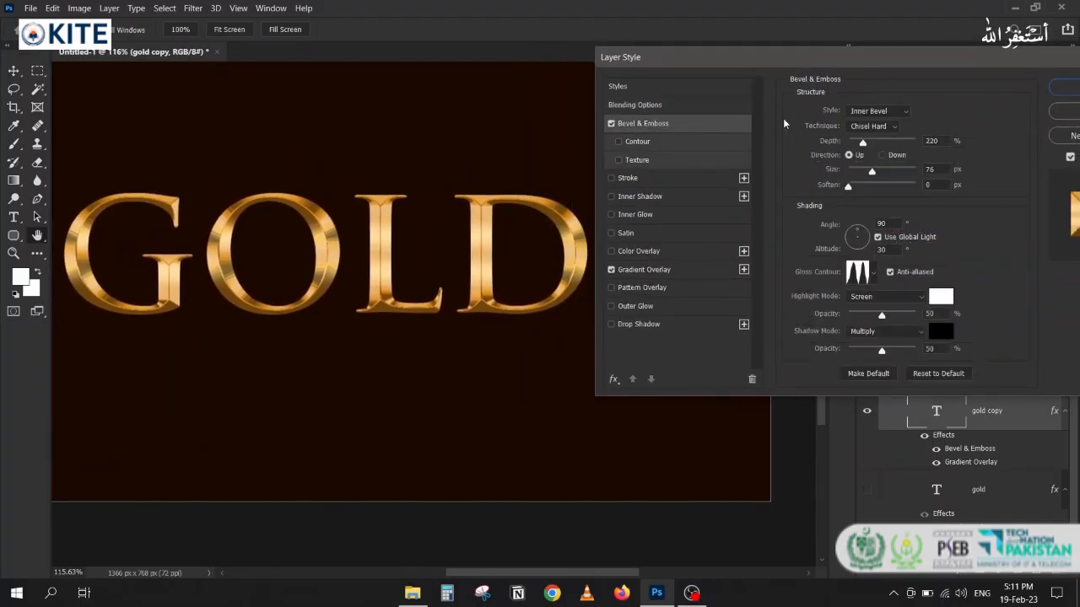
pyautogui.click(872, 113)
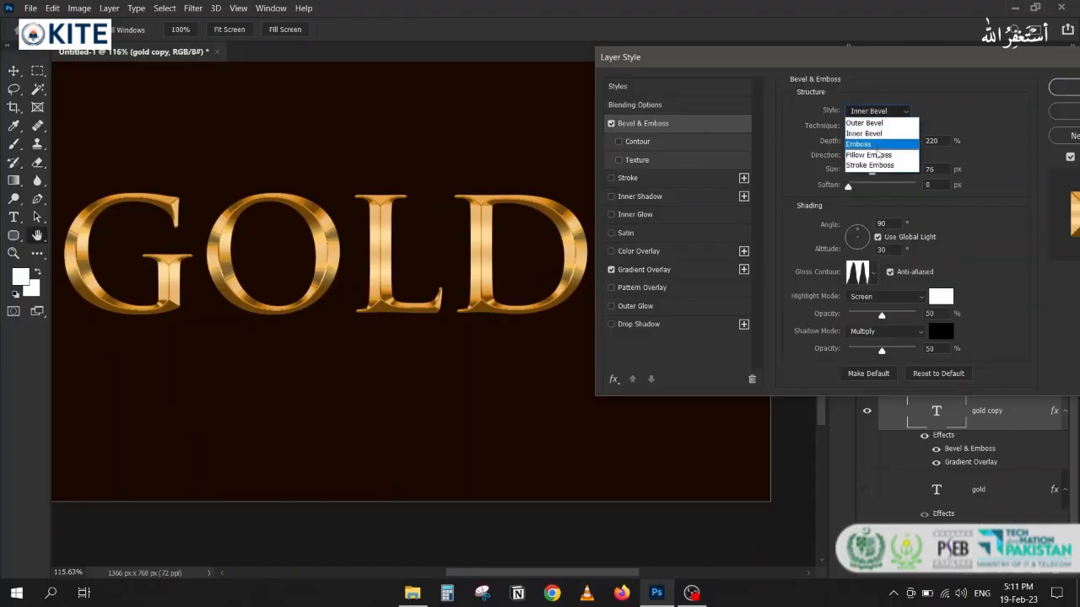
pyautogui.click(873, 165)
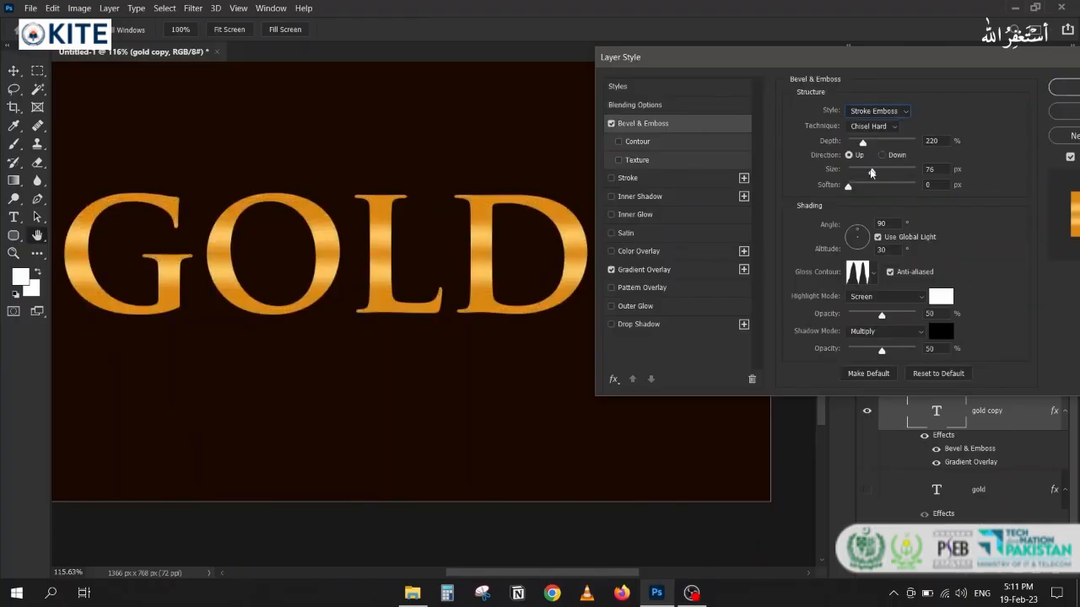
# - Save the Gradient Overlay's gold gradient as a new preset in the Basics group
pyautogui.click(631, 271)
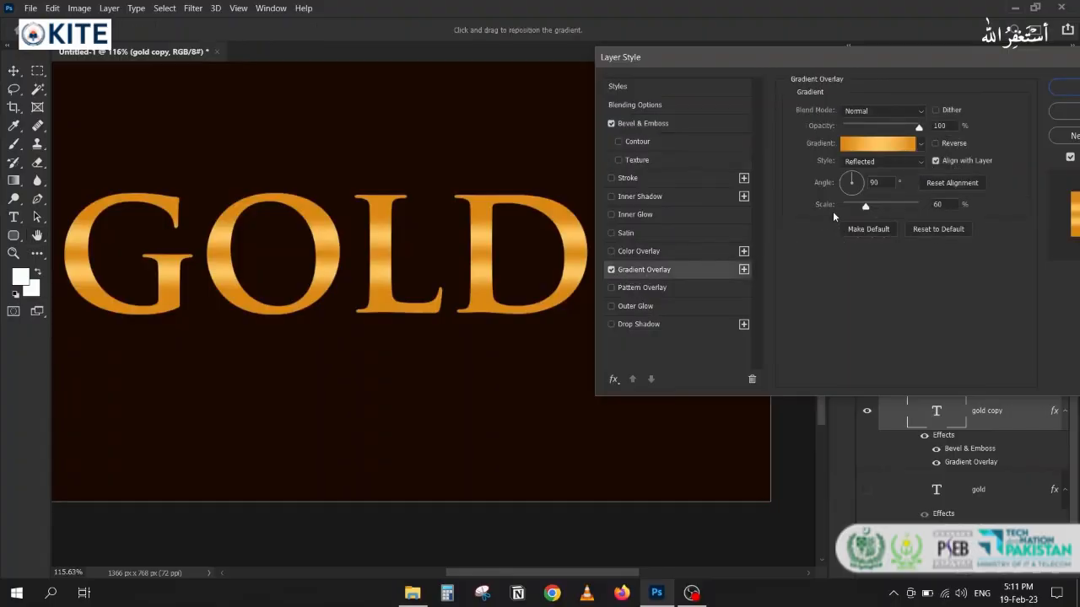
pyautogui.click(909, 148)
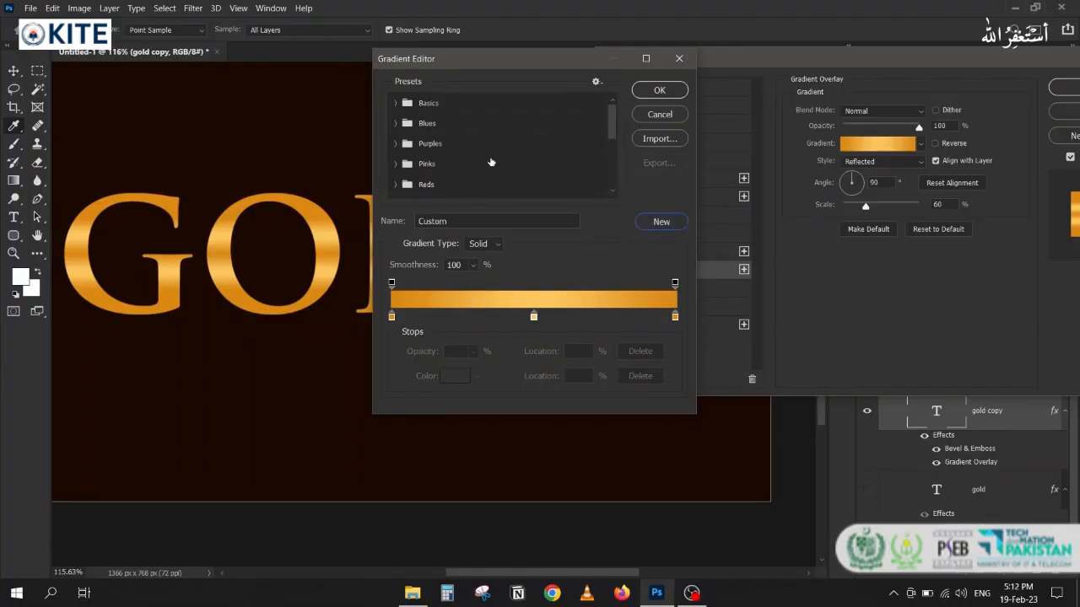
pyautogui.scroll(-5, 490, 162)
pyautogui.scroll(5, 491, 162)
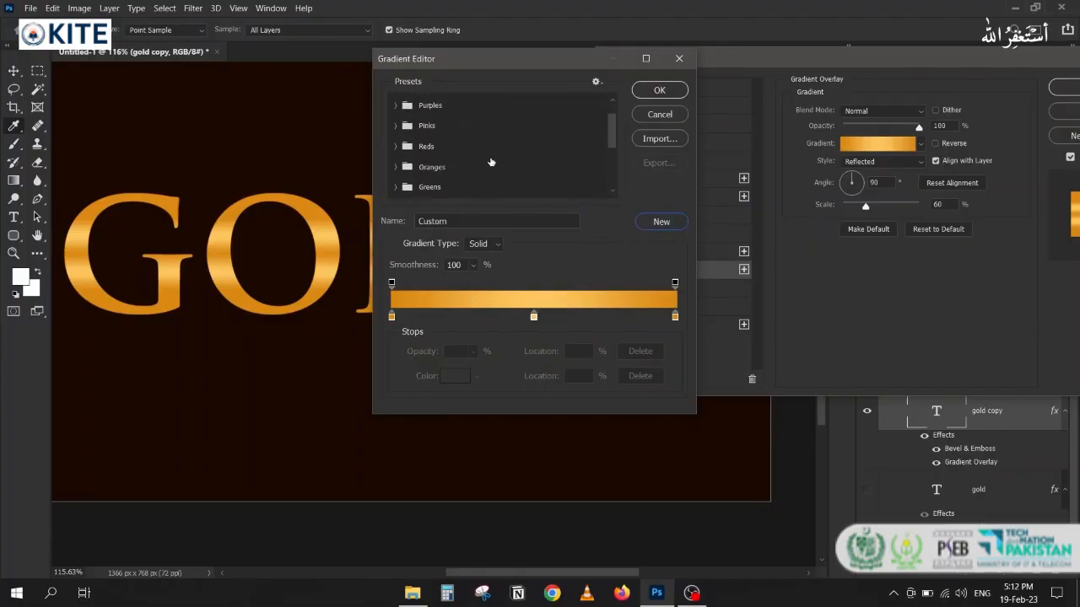
pyautogui.click(420, 109)
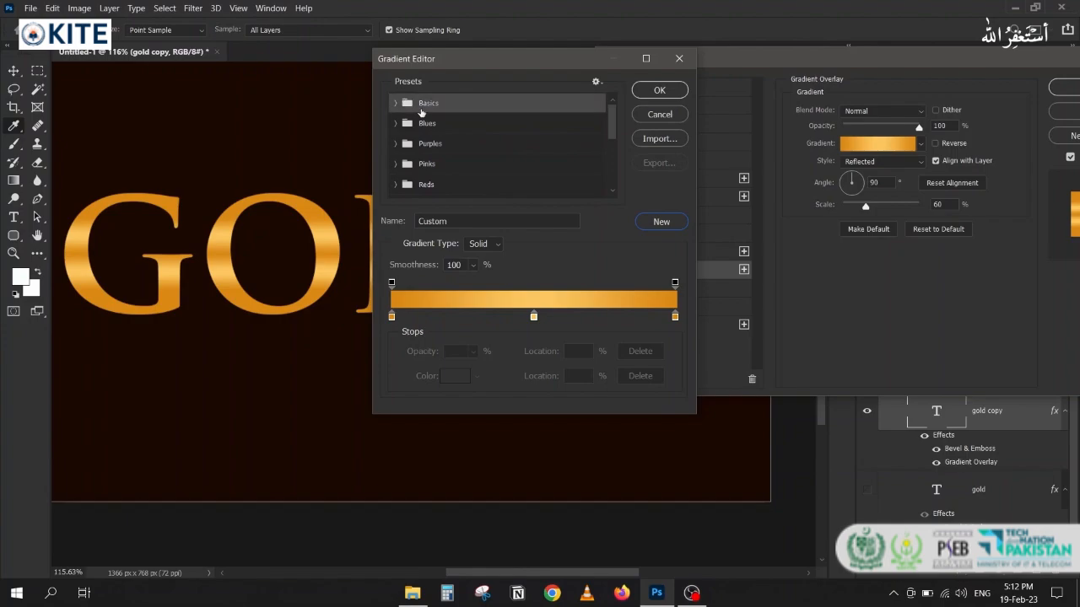
pyautogui.click(648, 224)
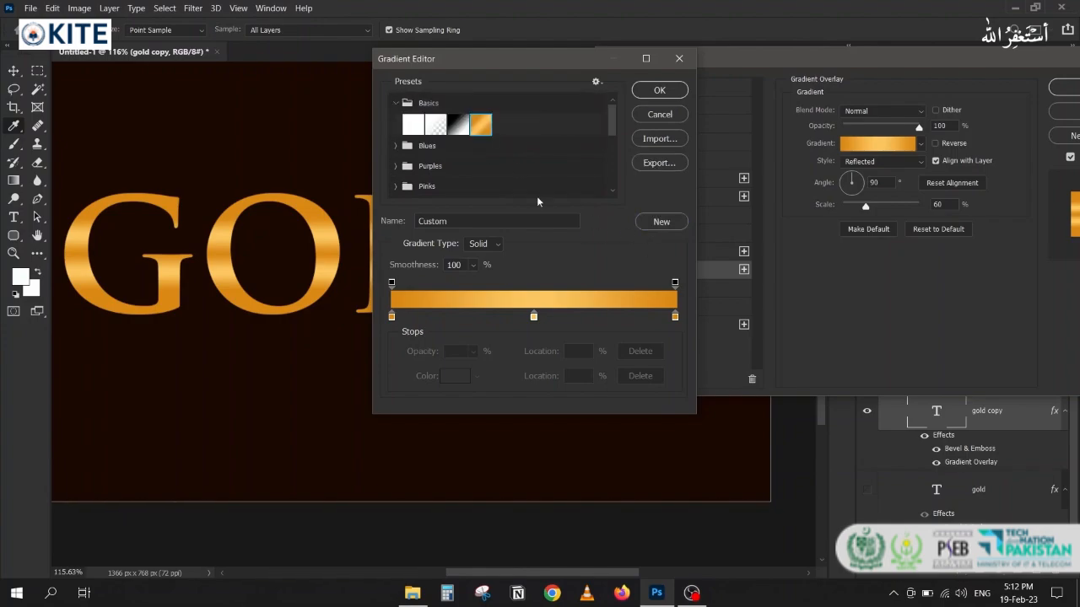
pyautogui.click(658, 91)
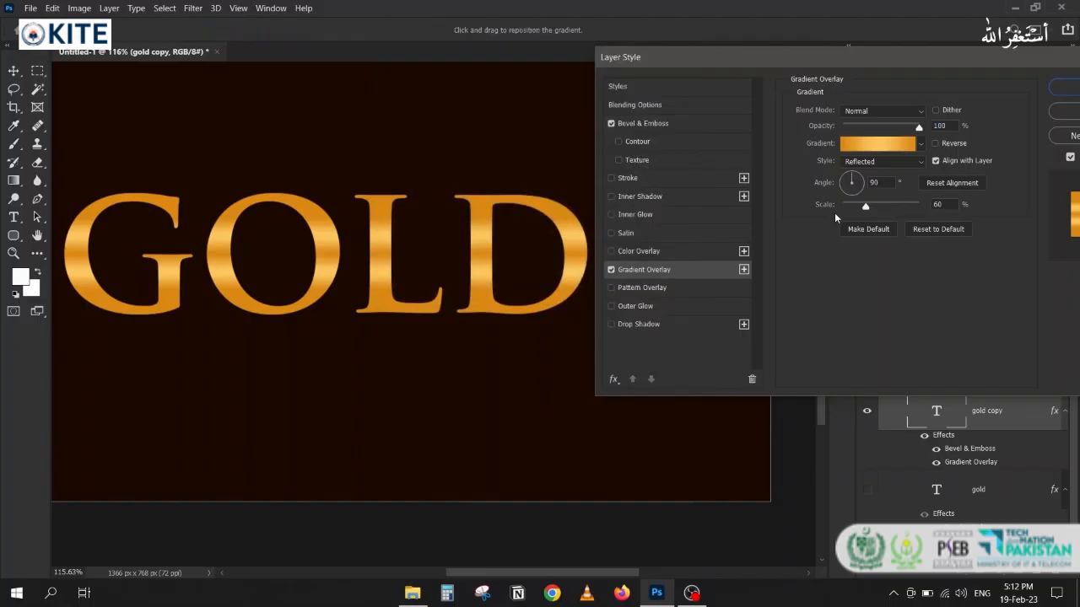
# - Disable the Gradient Overlay on the text copy and enable a Stroke with the Gradient fill type
pyautogui.click(612, 271)
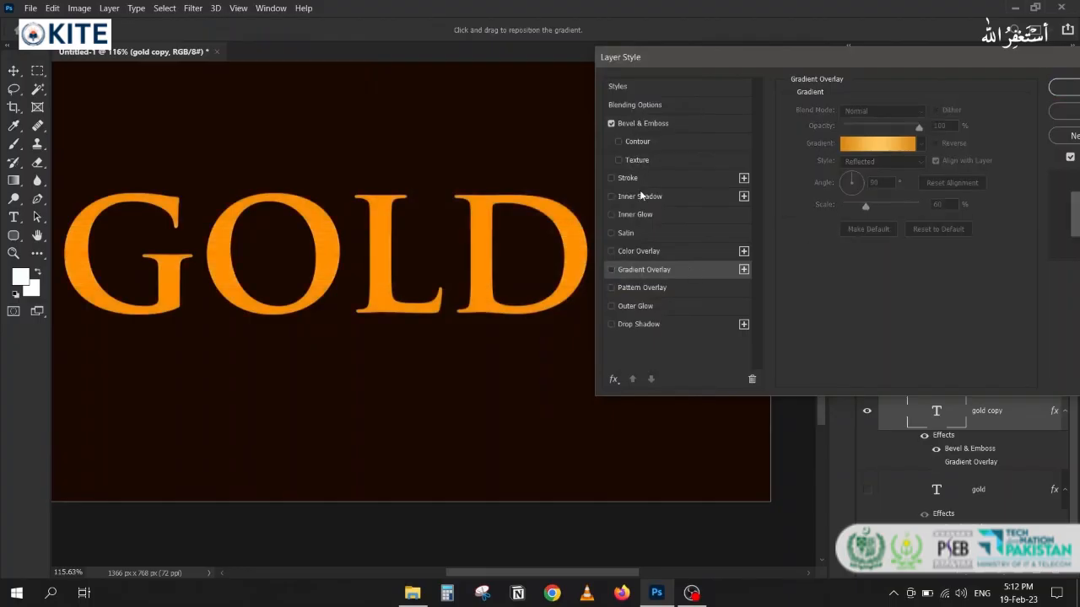
pyautogui.click(640, 122)
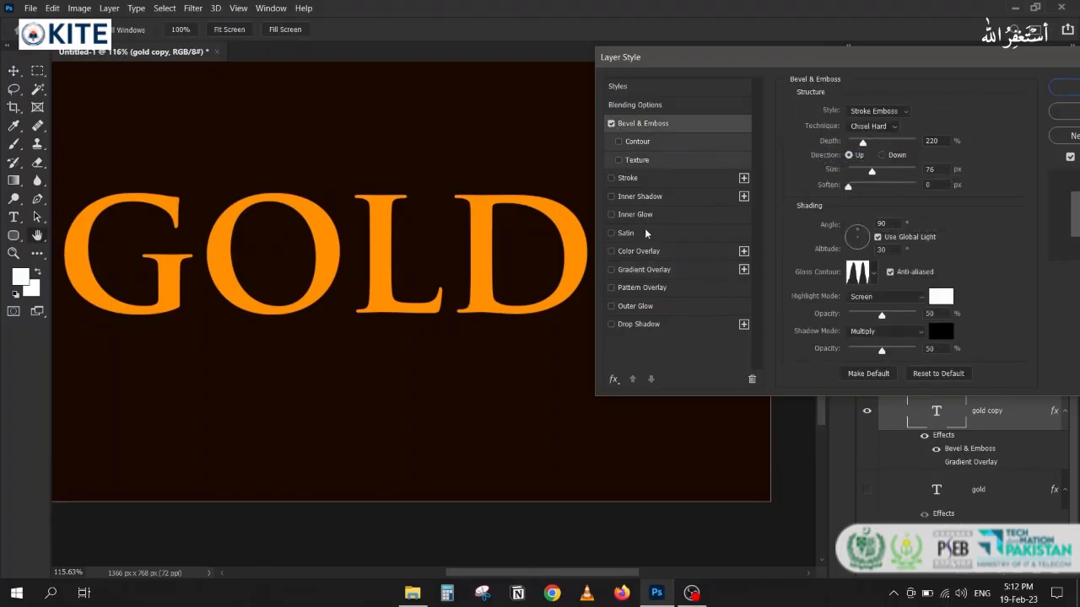
pyautogui.click(634, 179)
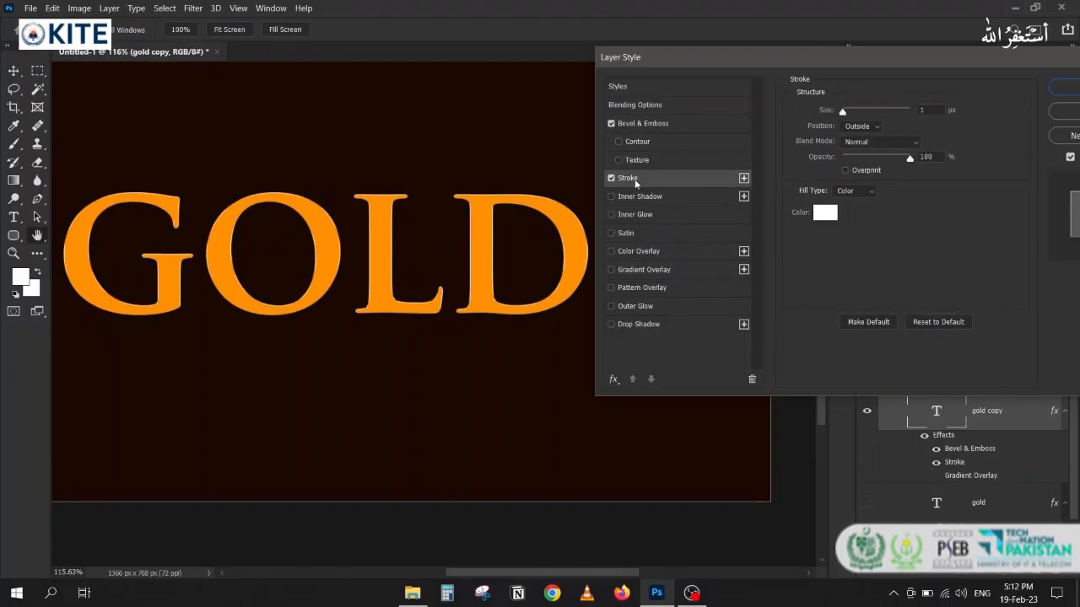
pyautogui.click(848, 192)
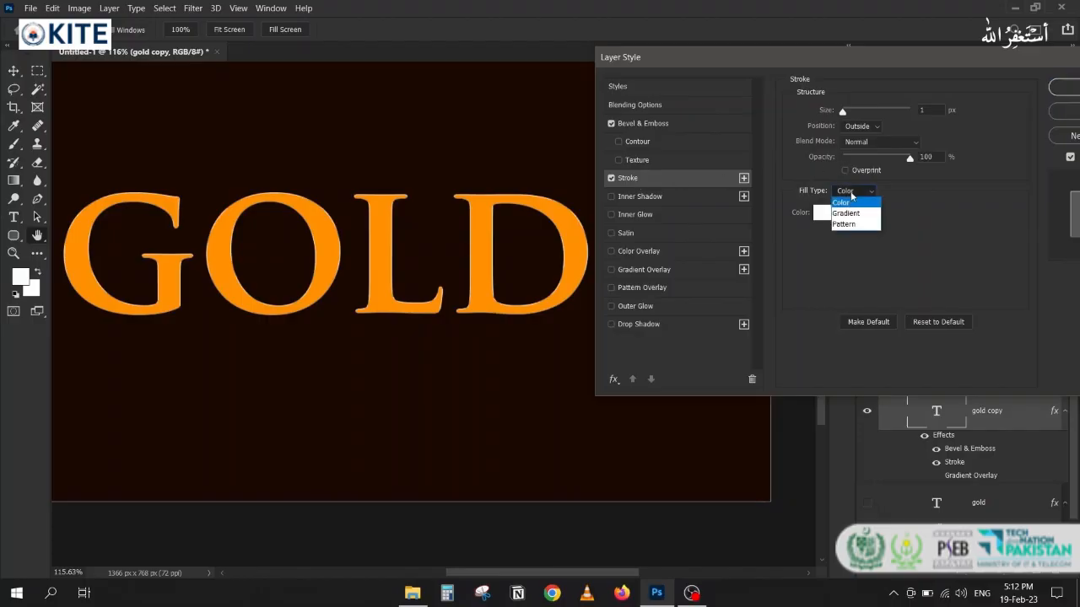
pyautogui.click(849, 209)
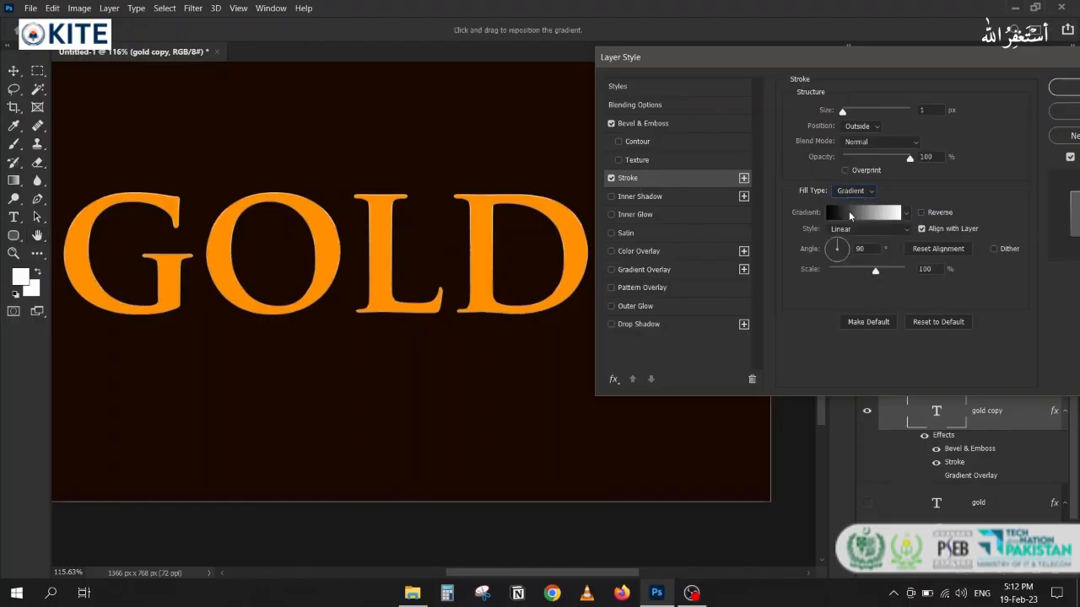
# - Apply the saved gold gradient preset from the Basics group to the stroke
pyautogui.click(849, 211)
pyautogui.click(408, 104)
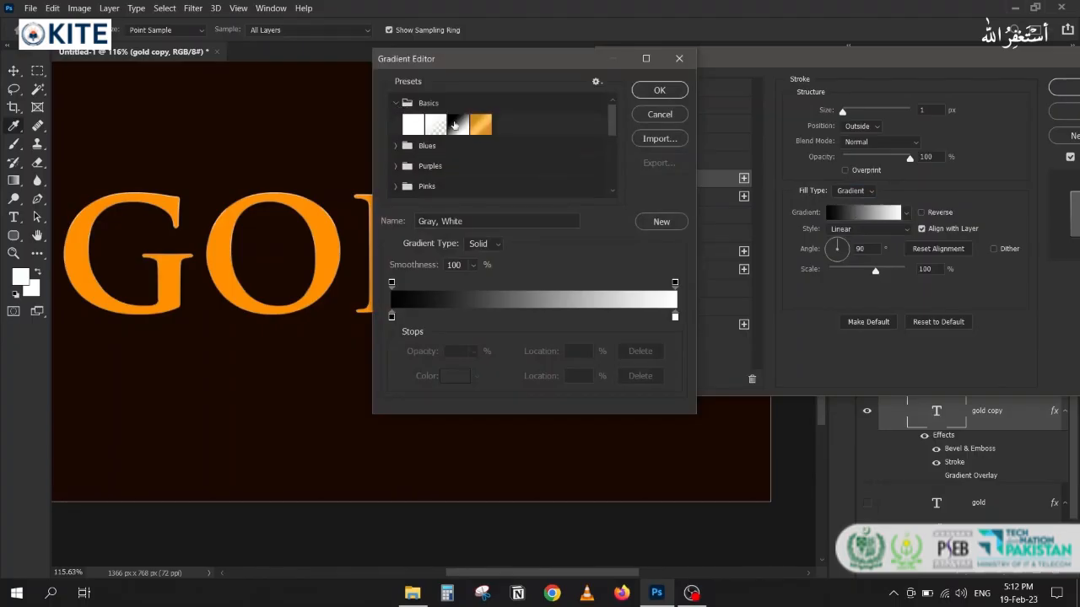
pyautogui.click(480, 125)
pyautogui.click(656, 91)
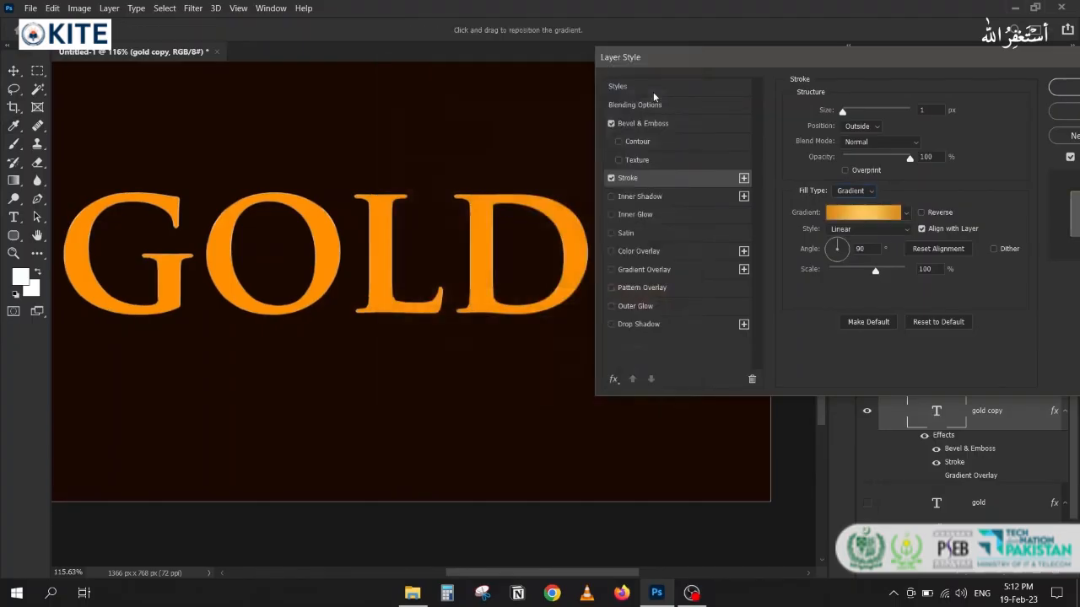
# - Set the stroke to 9 px, positioned Inside, with the Reflected gradient style
pyautogui.moveTo(842, 112)
pyautogui.mouseDown()
pyautogui.moveTo(857, 111)
pyautogui.moveTo(850, 121)
pyautogui.mouseUp()
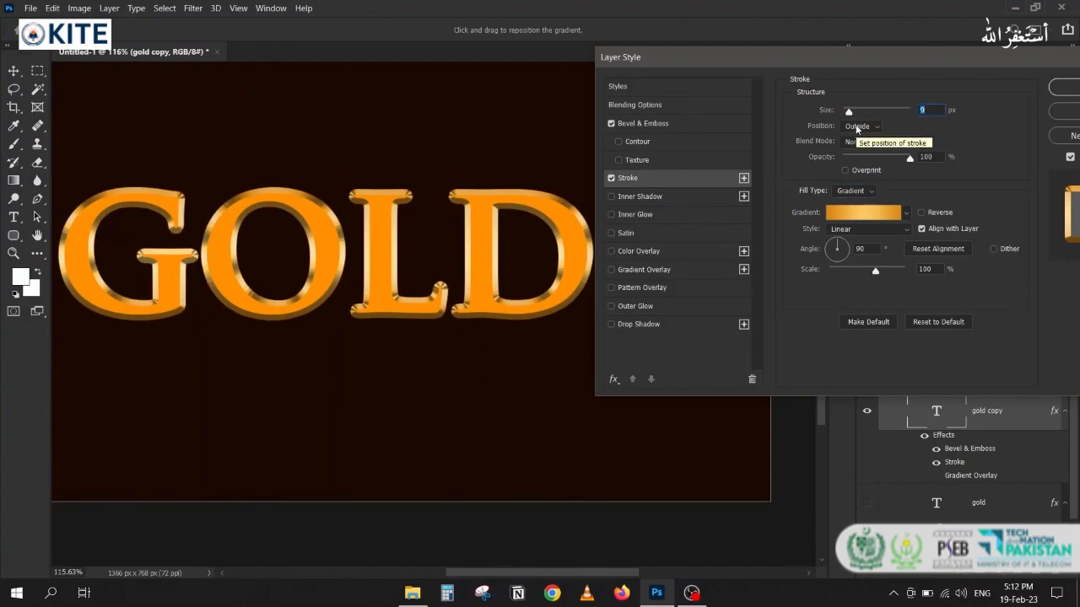
pyautogui.click(856, 127)
pyautogui.click(855, 145)
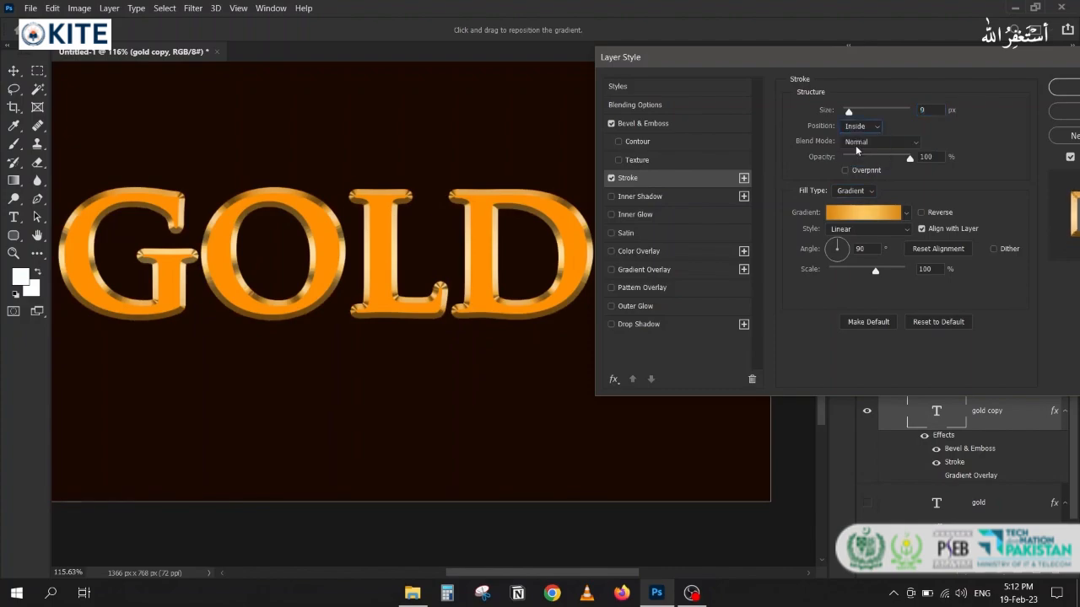
pyautogui.moveTo(850, 115); pyautogui.dragTo(850, 116)
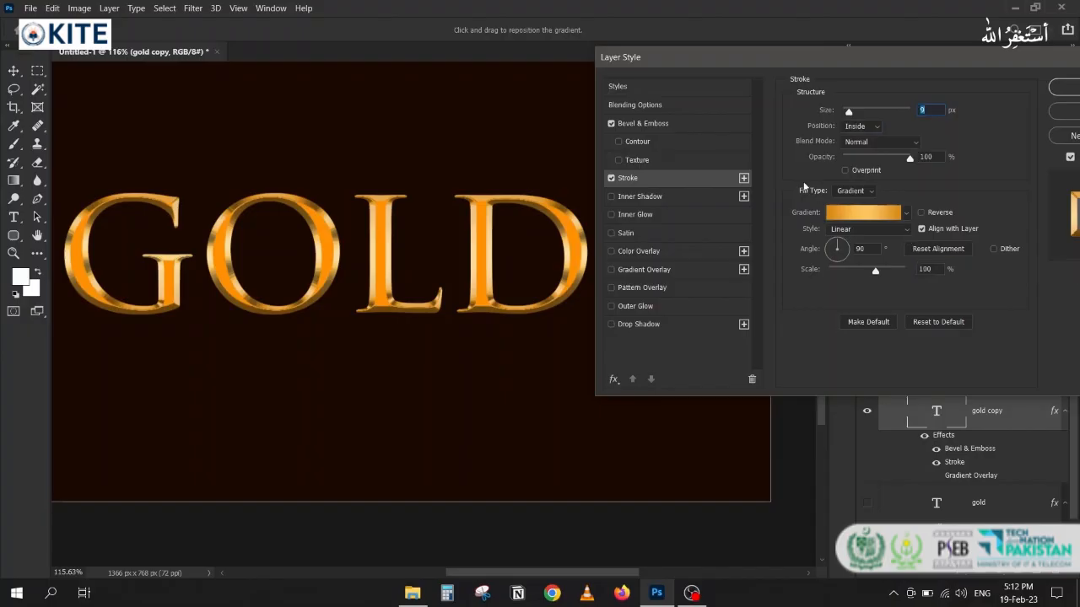
pyautogui.click(843, 231)
pyautogui.click(842, 270)
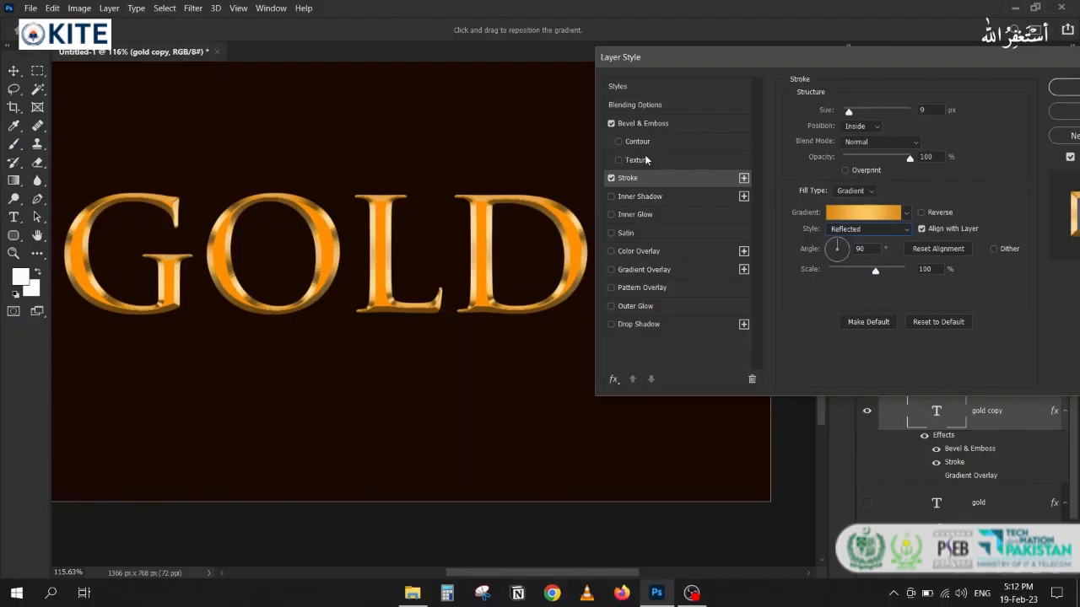
# - Reduce the stroke size on the text copy to 8 px
pyautogui.click(642, 123)
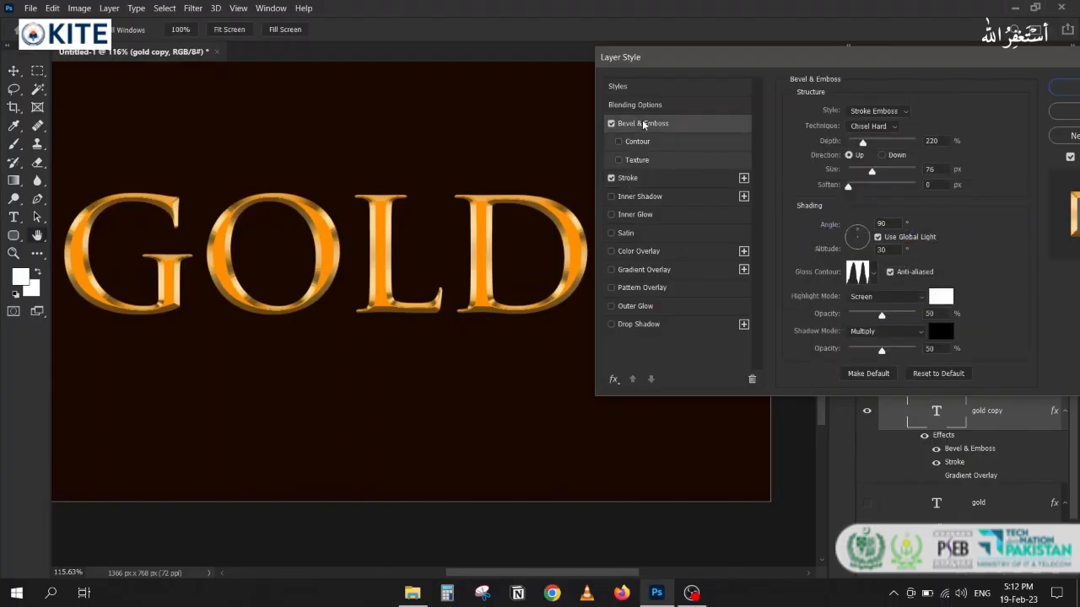
pyautogui.click(624, 178)
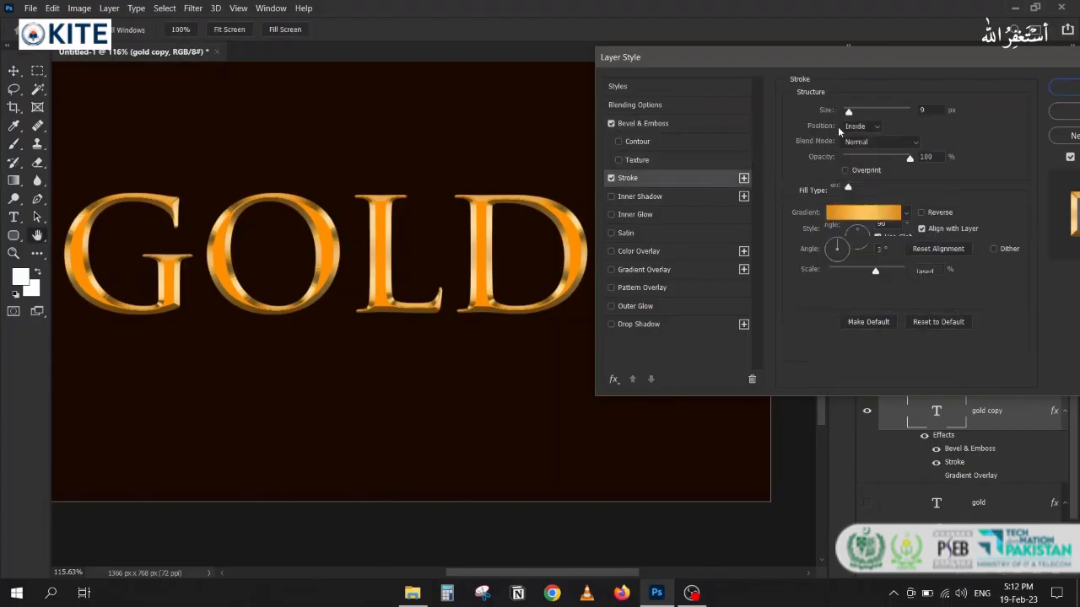
pyautogui.click(929, 111)
pyautogui.press('Down')
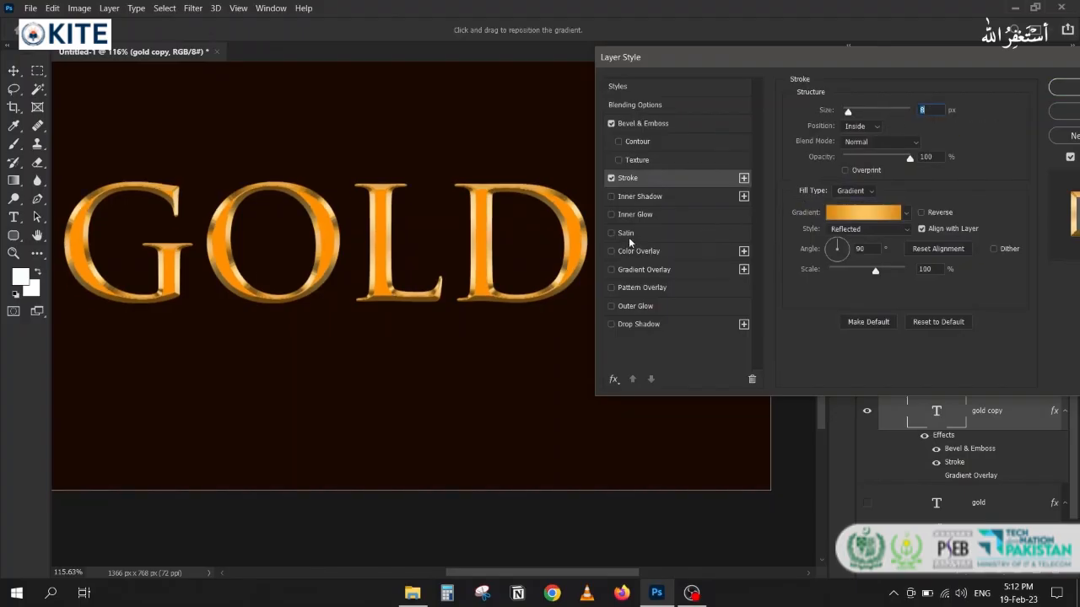
# - Set the text copy's fill opacity to 0% and apply the layer style
pyautogui.click(634, 106)
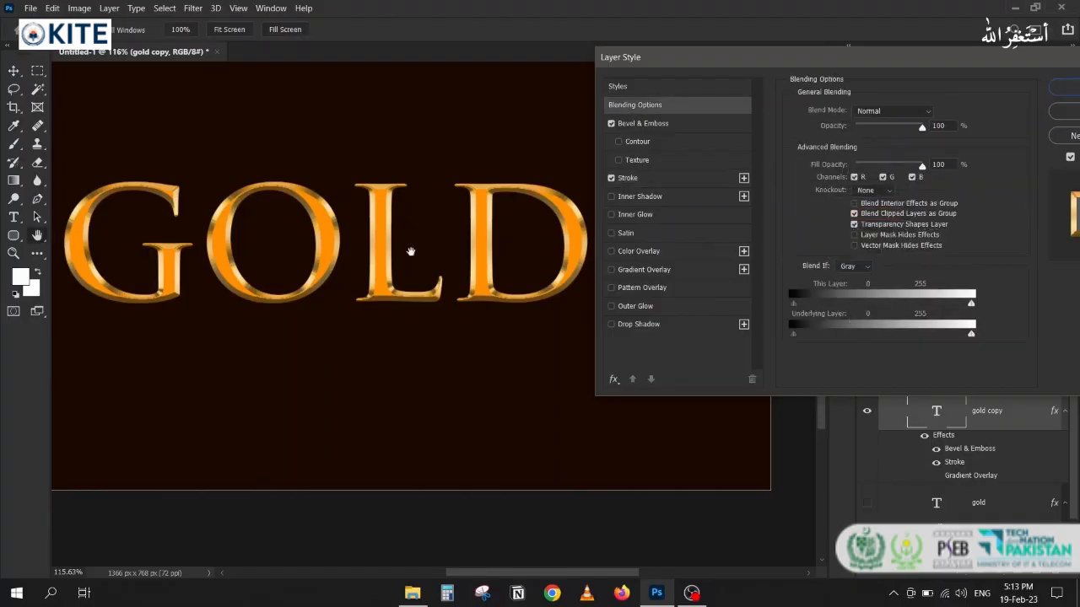
pyautogui.moveTo(922, 167); pyautogui.dragTo(843, 169)
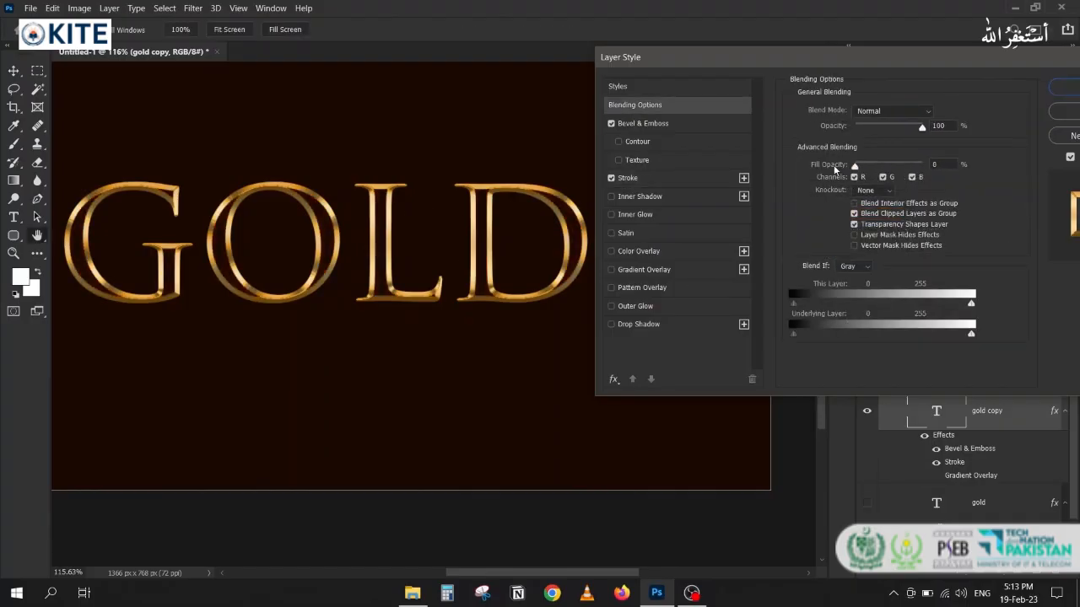
pyautogui.click(1064, 88)
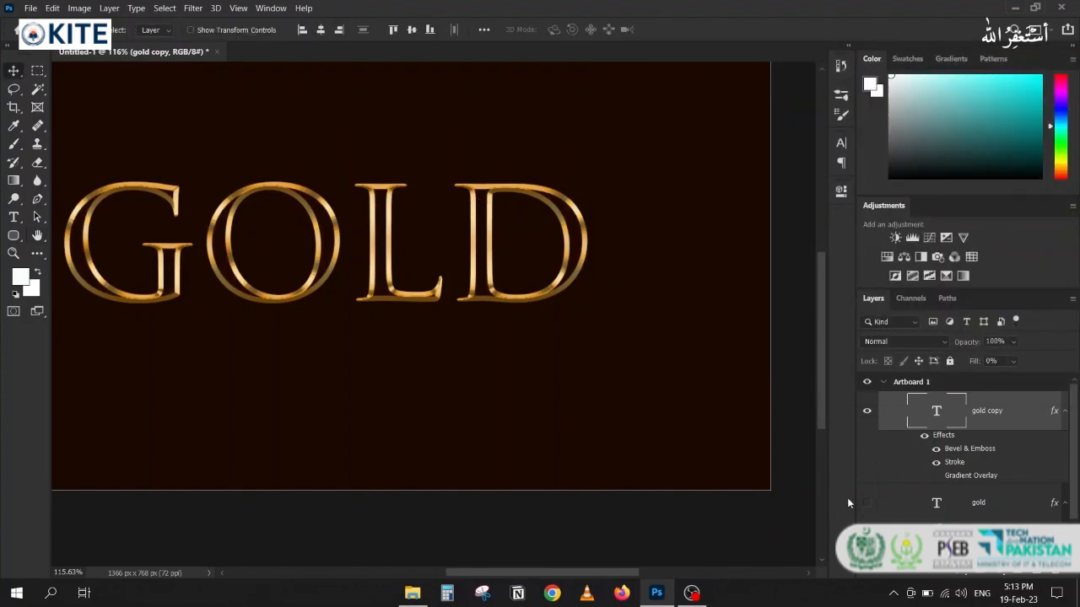
# - Show the original gold text layer and open its Bevel & Emboss layer style settings
pyautogui.scroll(-2, 895, 490)
pyautogui.click(867, 466)
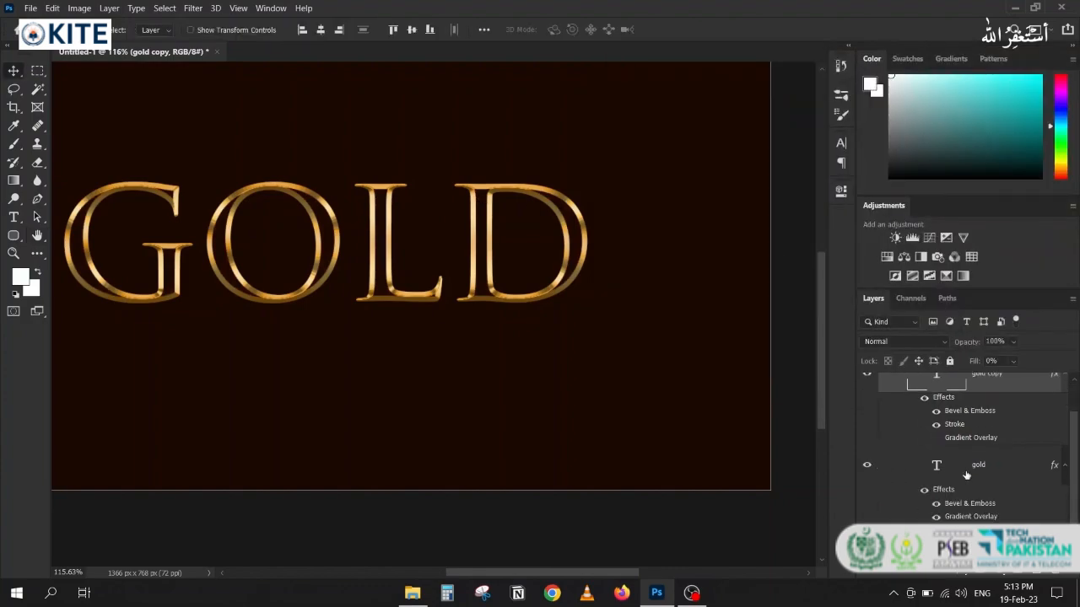
pyautogui.click(1010, 463)
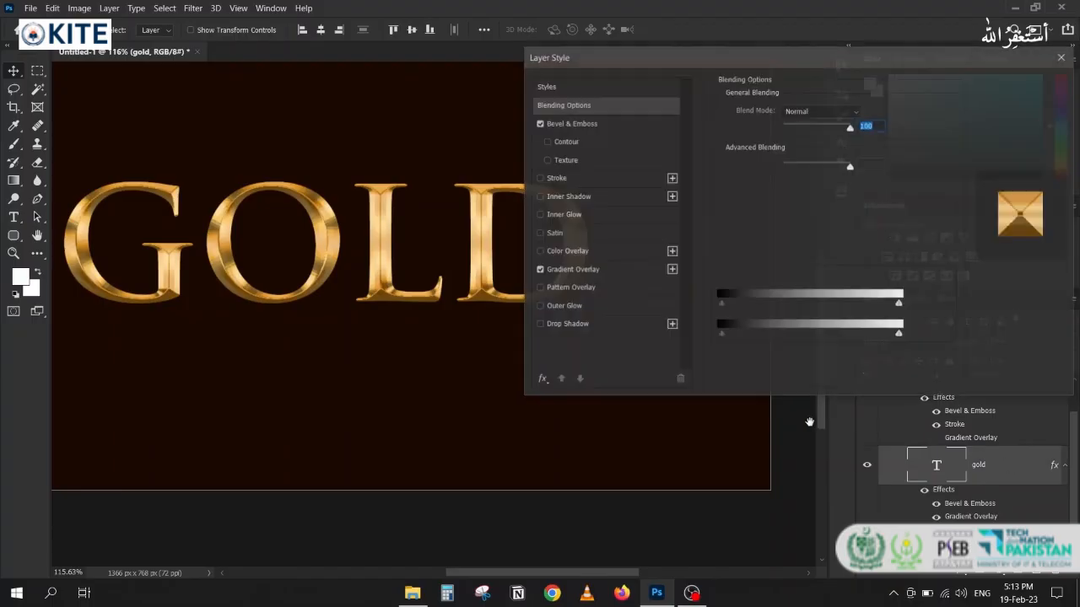
pyautogui.click(539, 124)
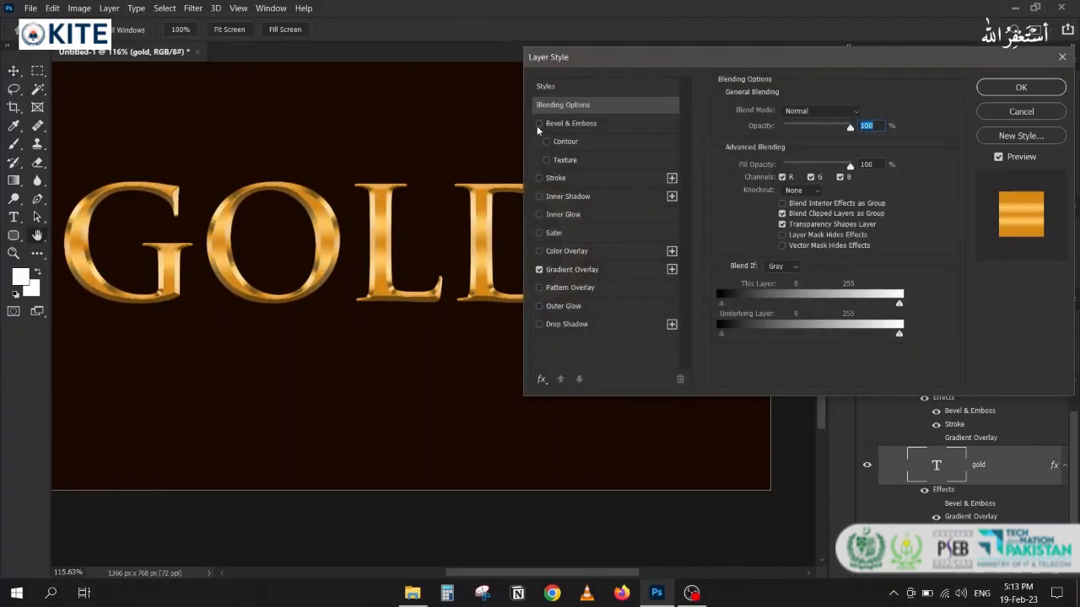
pyautogui.click(553, 126)
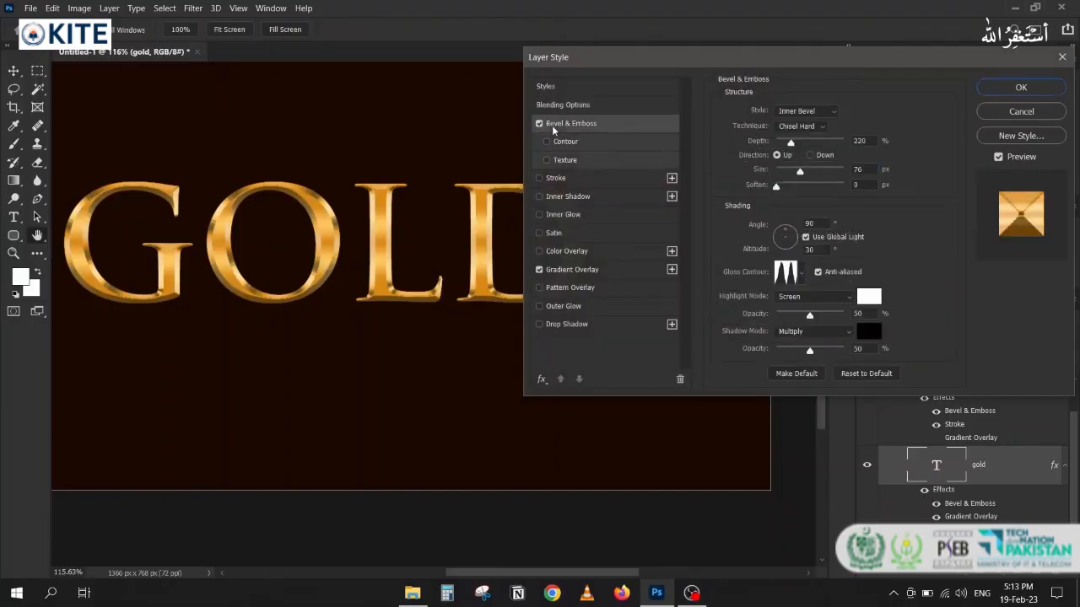
# - Replace the gold text layer's Gradient Overlay with a blue Color Overlay
pyautogui.click(556, 269)
pyautogui.click(556, 250)
pyautogui.click(539, 270)
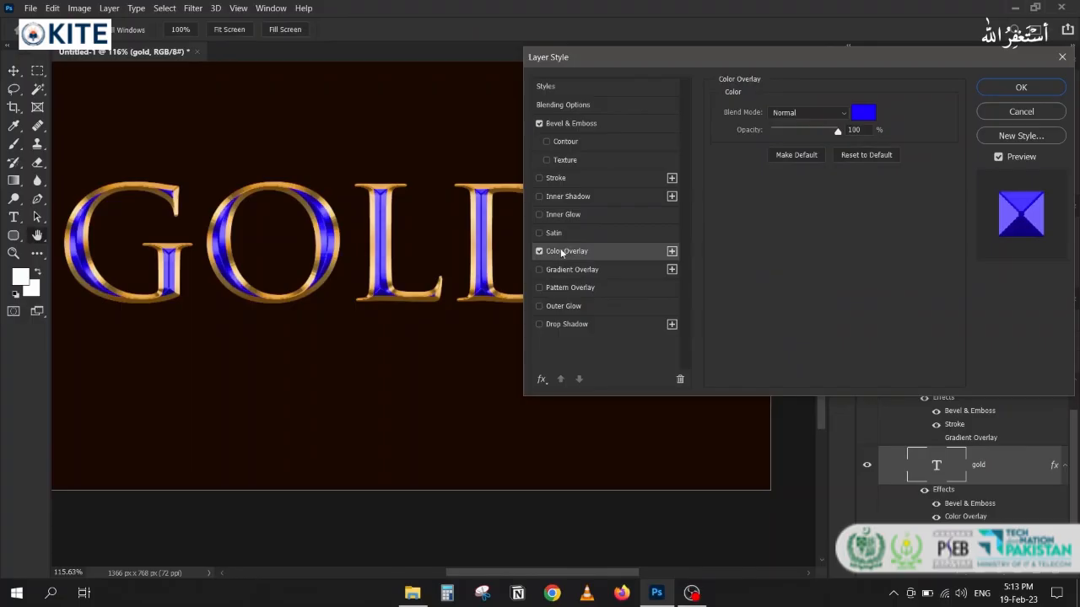
# - Reset the gold text layer's Bevel & Emboss settings to their defaults
pyautogui.click(539, 123)
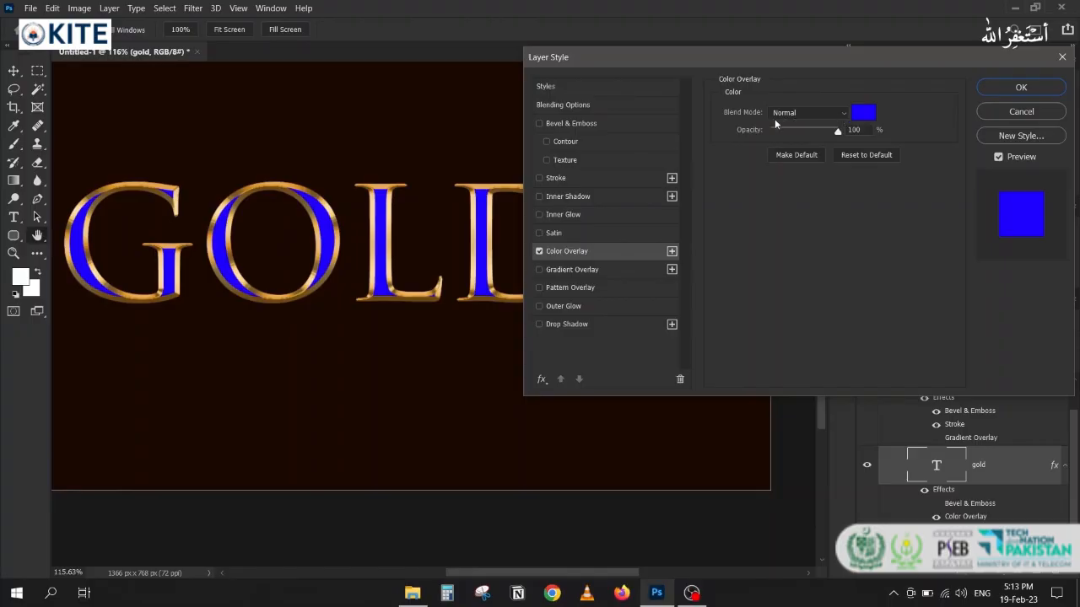
pyautogui.click(553, 125)
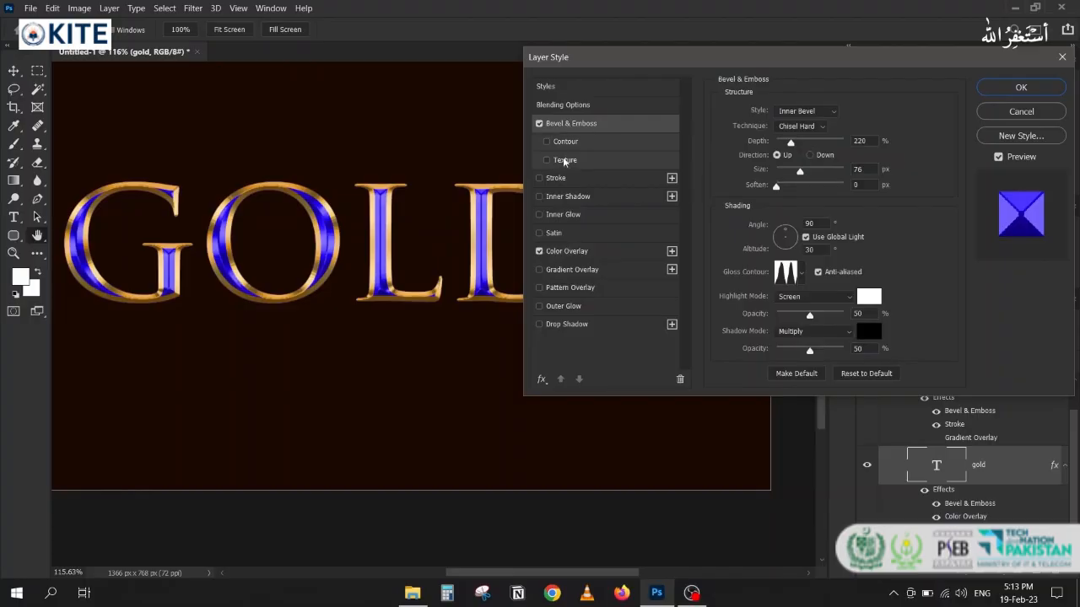
pyautogui.click(847, 374)
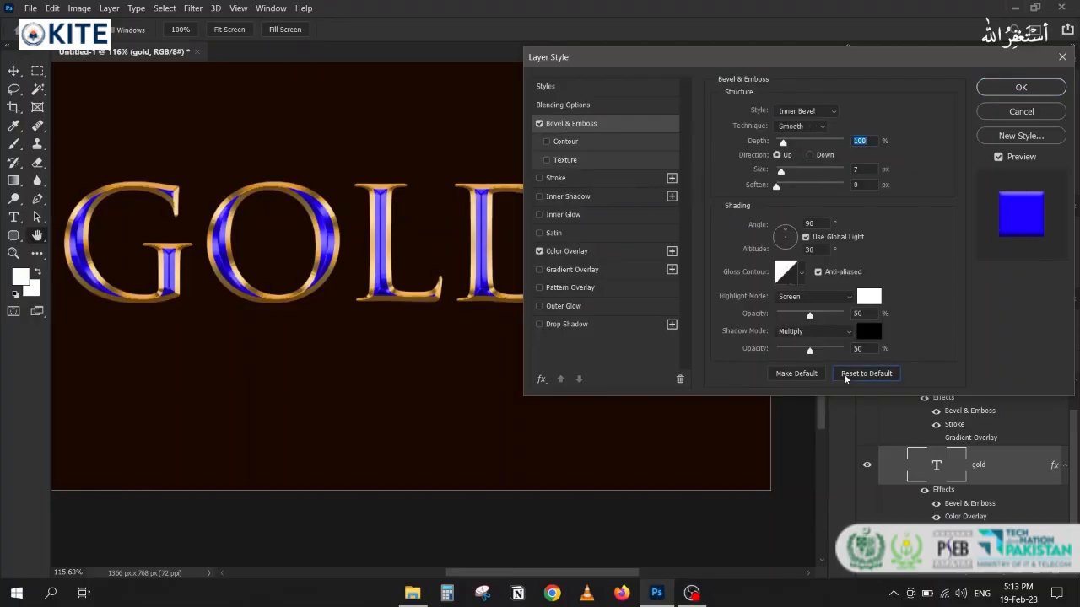
# - Add a Texture to the bevel using the first pattern from the Grass group
pyautogui.click(571, 159)
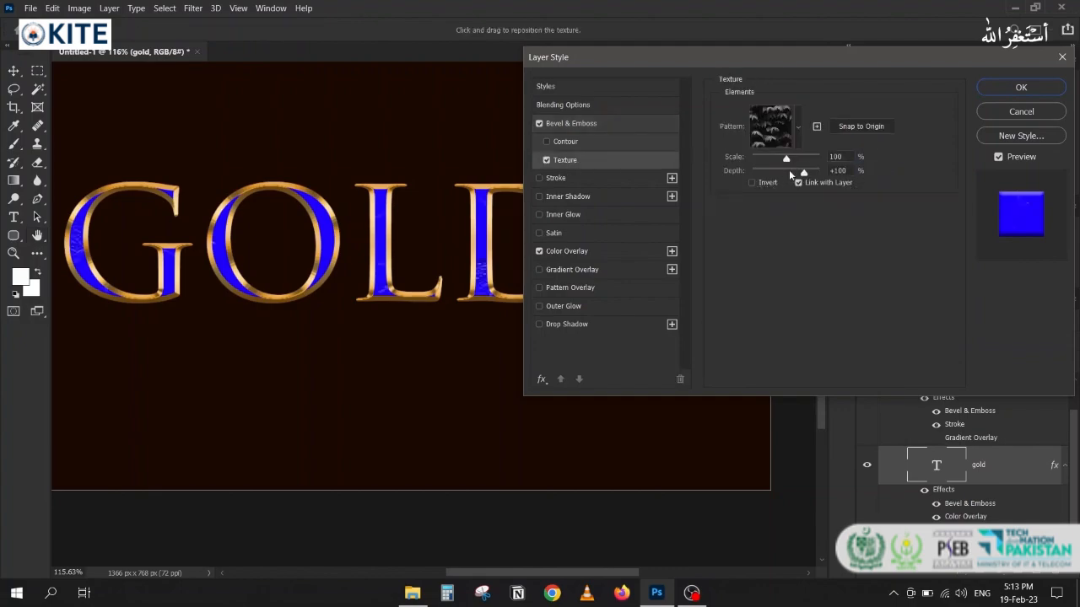
pyautogui.click(798, 131)
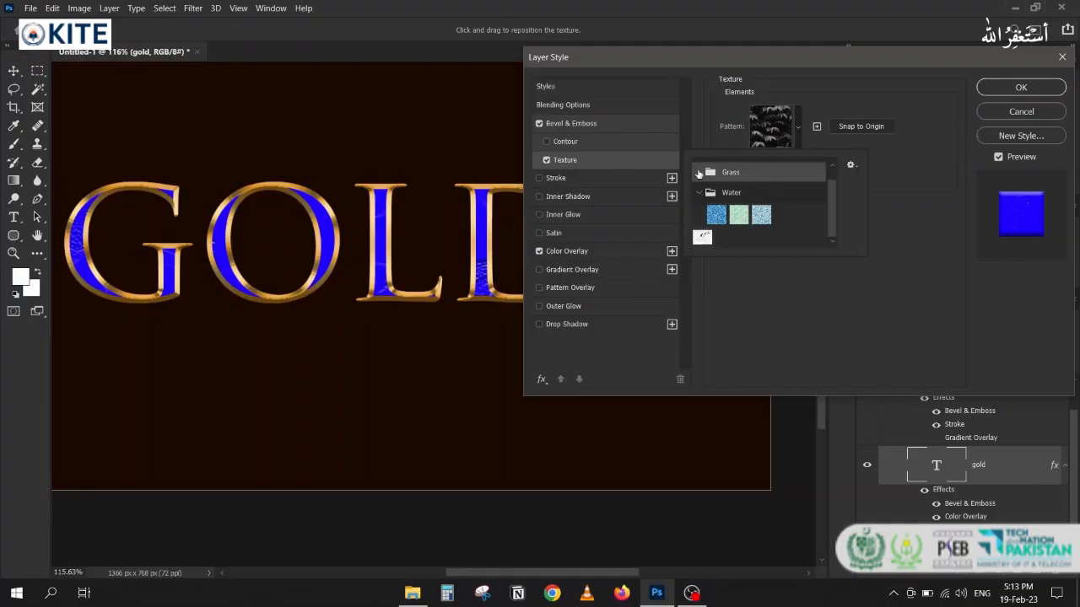
pyautogui.click(699, 172)
pyautogui.click(715, 195)
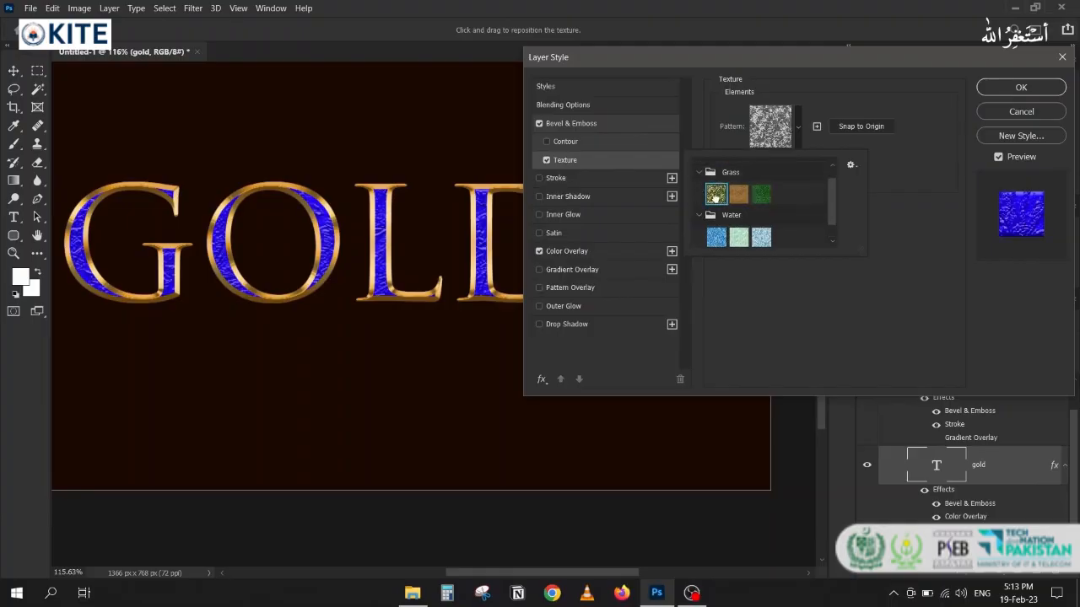
pyautogui.click(847, 103)
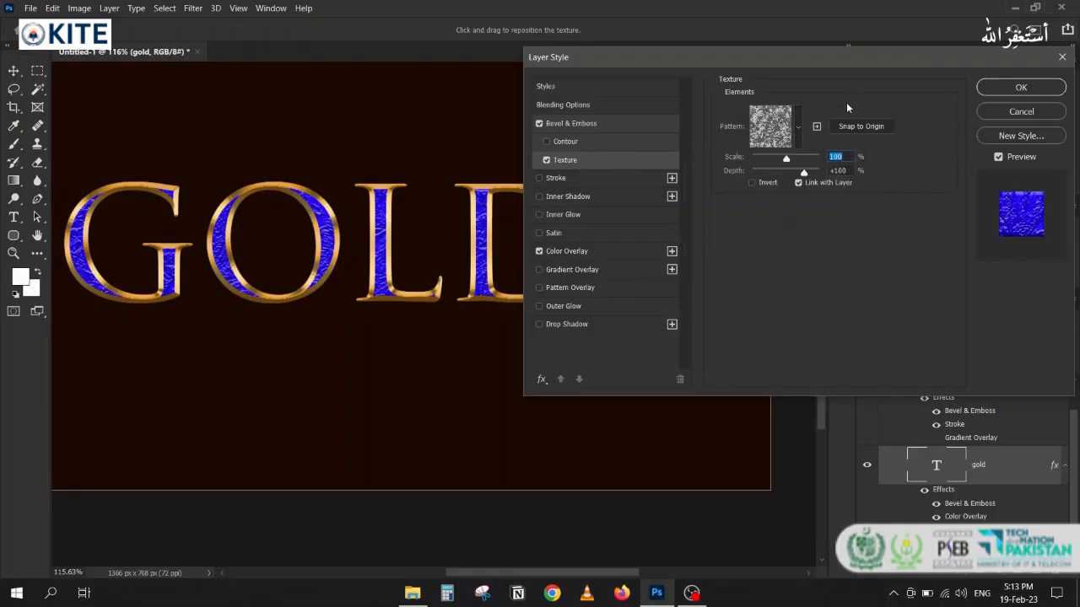
# - Set the bevel texture's scale to 80%
pyautogui.moveTo(785, 161)
pyautogui.mouseDown()
pyautogui.moveTo(771, 161)
pyautogui.moveTo(780, 161)
pyautogui.mouseUp()
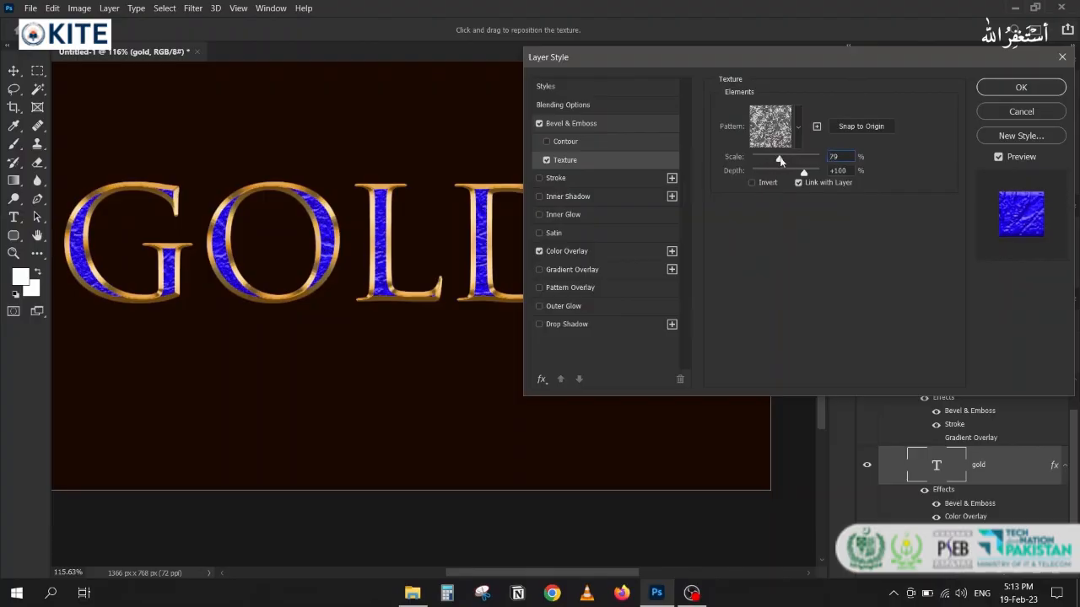
pyautogui.moveTo(683, 52); pyautogui.dragTo(636, 58)
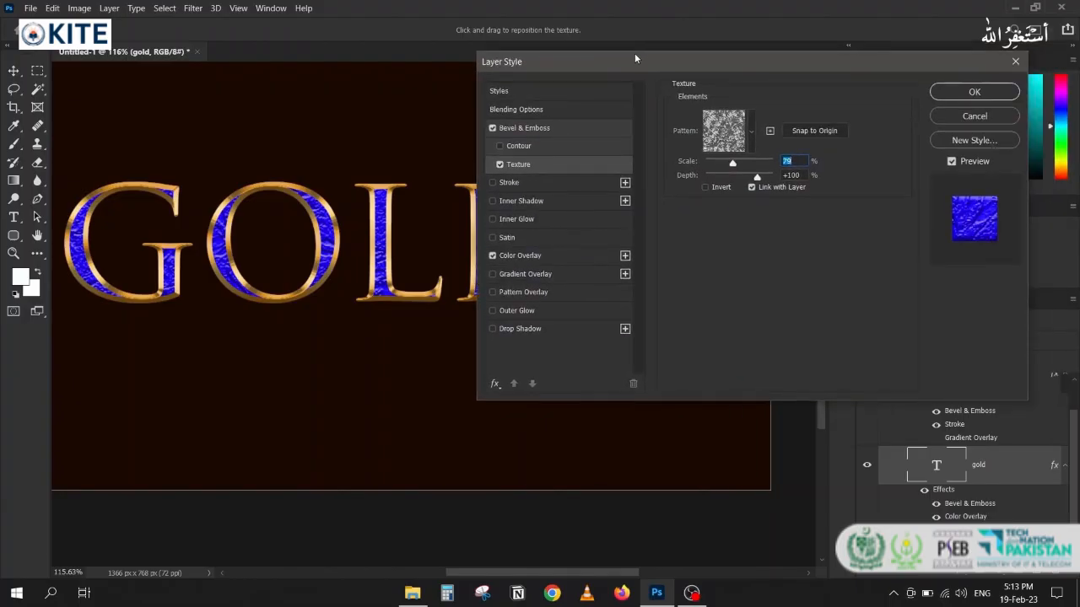
pyautogui.doubleClick(793, 161)
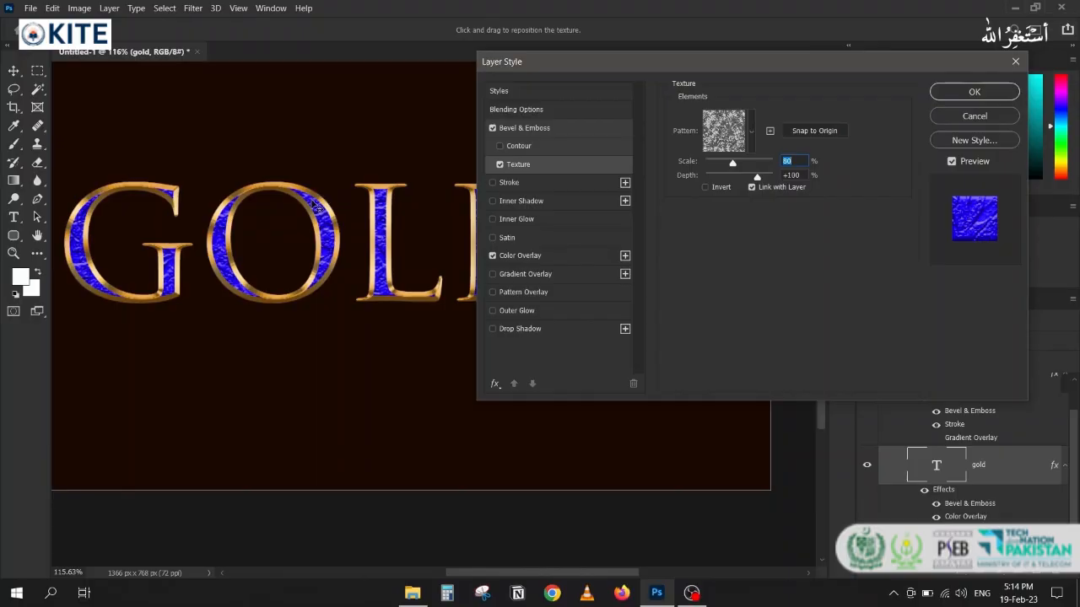
# - Add a default Inner Shadow, then set it to anti-aliased, 100% opacity, 49% choke and 27 px size
pyautogui.click(514, 201)
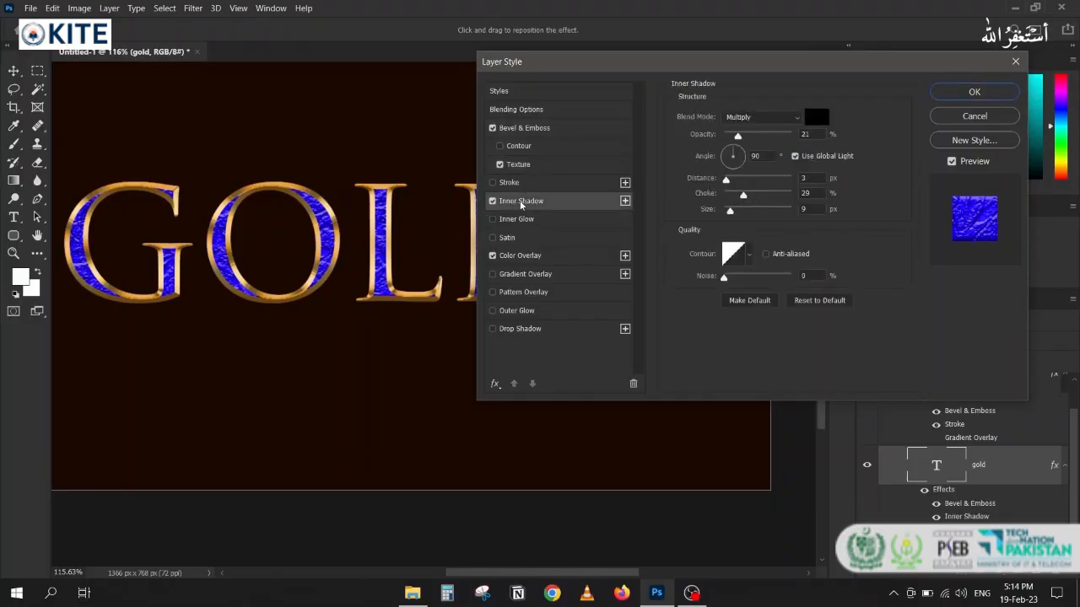
pyautogui.click(820, 302)
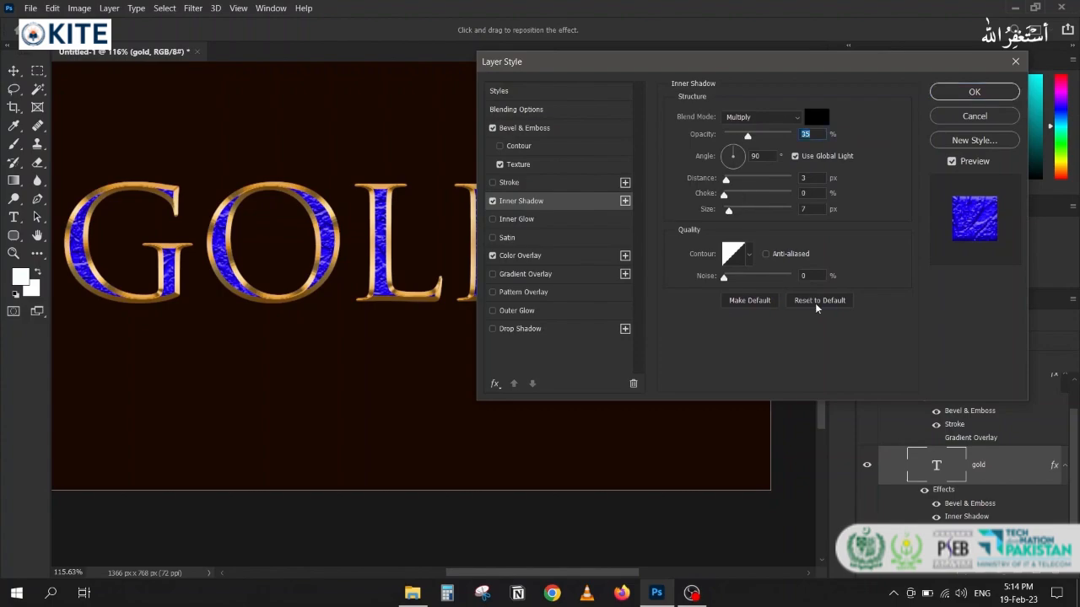
pyautogui.click(766, 254)
pyautogui.moveTo(747, 137); pyautogui.dragTo(808, 138)
pyautogui.moveTo(728, 195); pyautogui.dragTo(756, 195)
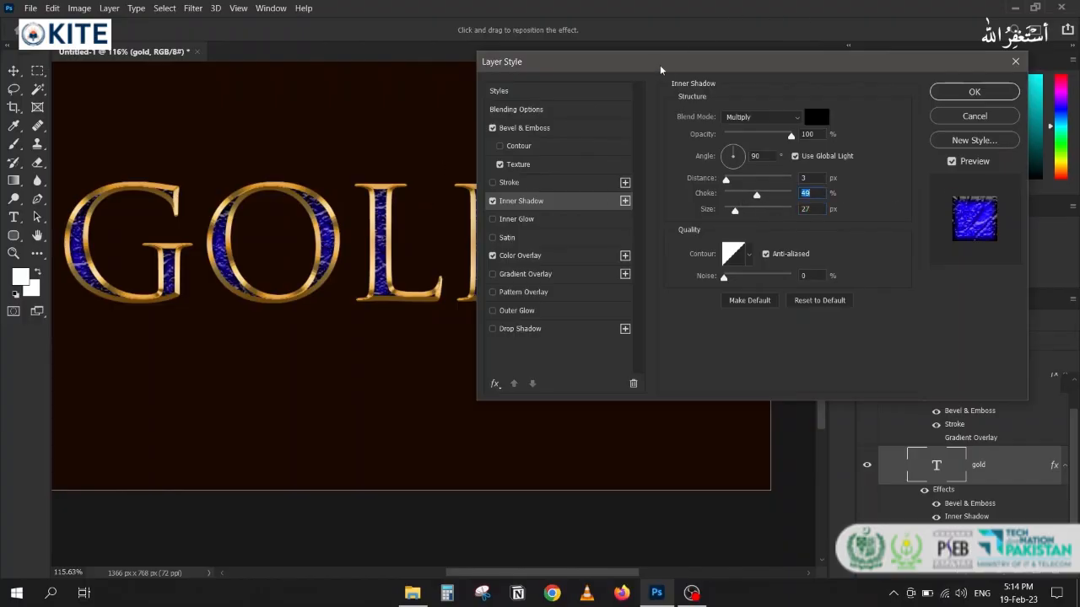
# - Lower the inner shadow's opacity to 92% and apply the layer style
pyautogui.moveTo(661, 70); pyautogui.dragTo(683, 82)
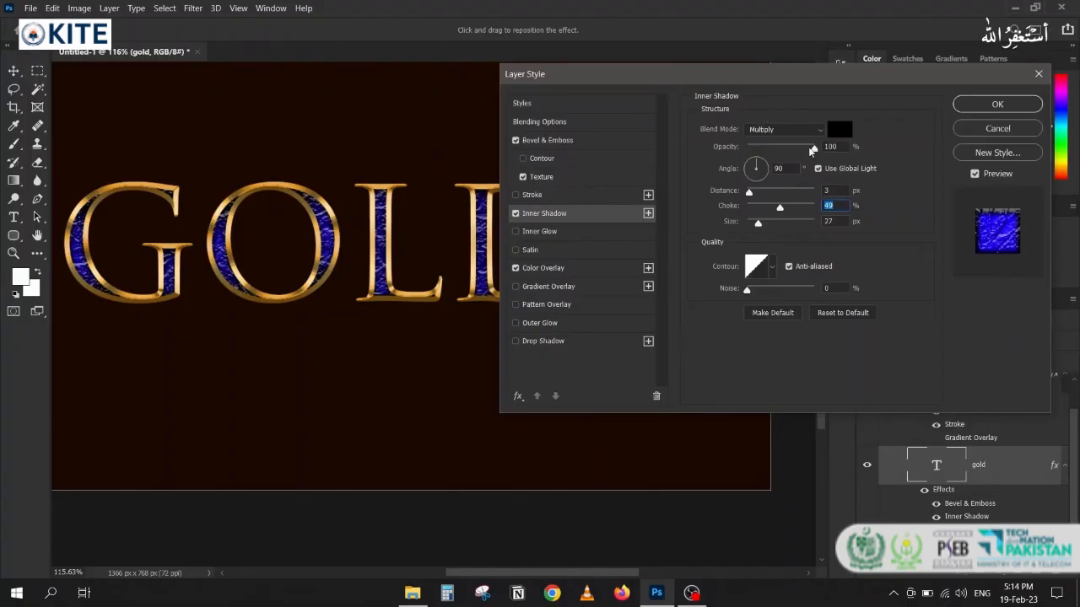
pyautogui.moveTo(812, 151)
pyautogui.mouseDown()
pyautogui.moveTo(783, 150)
pyautogui.moveTo(812, 151)
pyautogui.mouseUp()
pyautogui.click(811, 150)
pyautogui.scroll(-3, 841, 146)
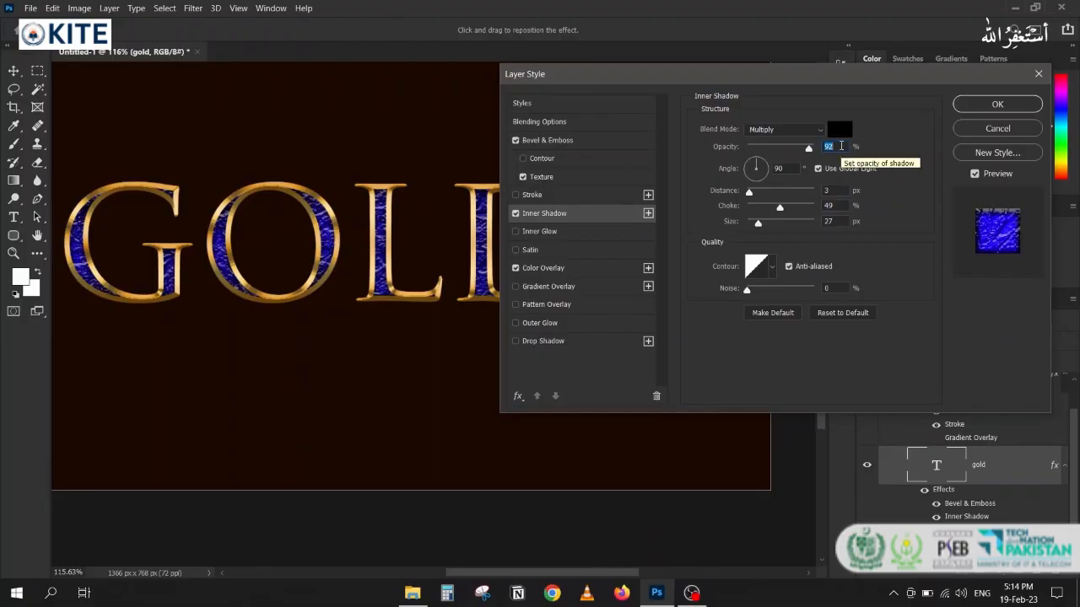
pyautogui.click(997, 104)
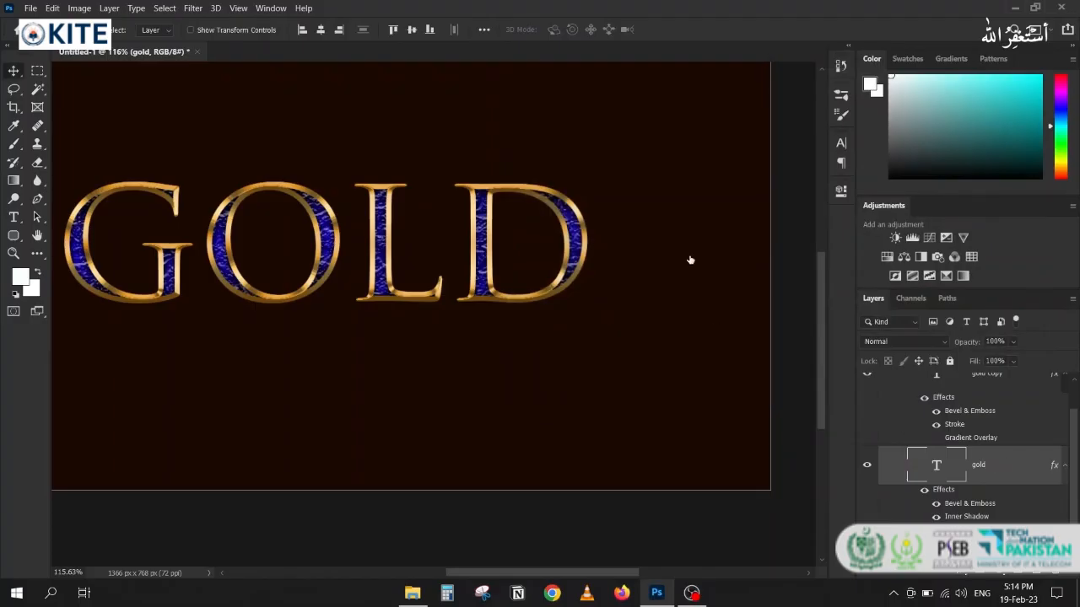
# - Change the gold text layer's Color Overlay to bright green 1eff00 and apply the layer style
pyautogui.click(540, 269)
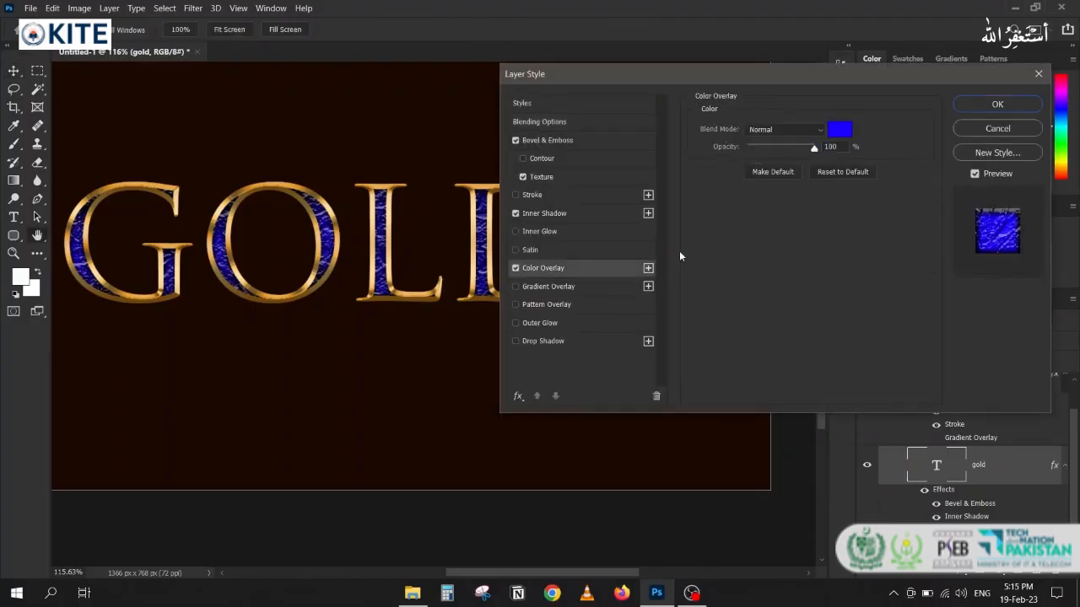
pyautogui.click(839, 129)
pyautogui.moveTo(748, 211); pyautogui.dragTo(747, 213)
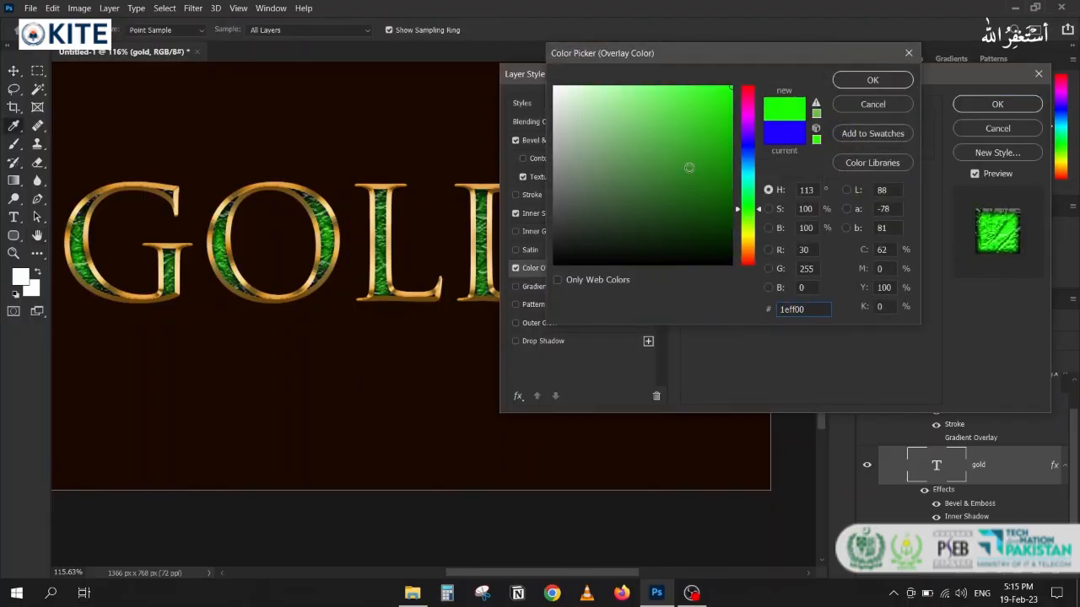
pyautogui.click(872, 79)
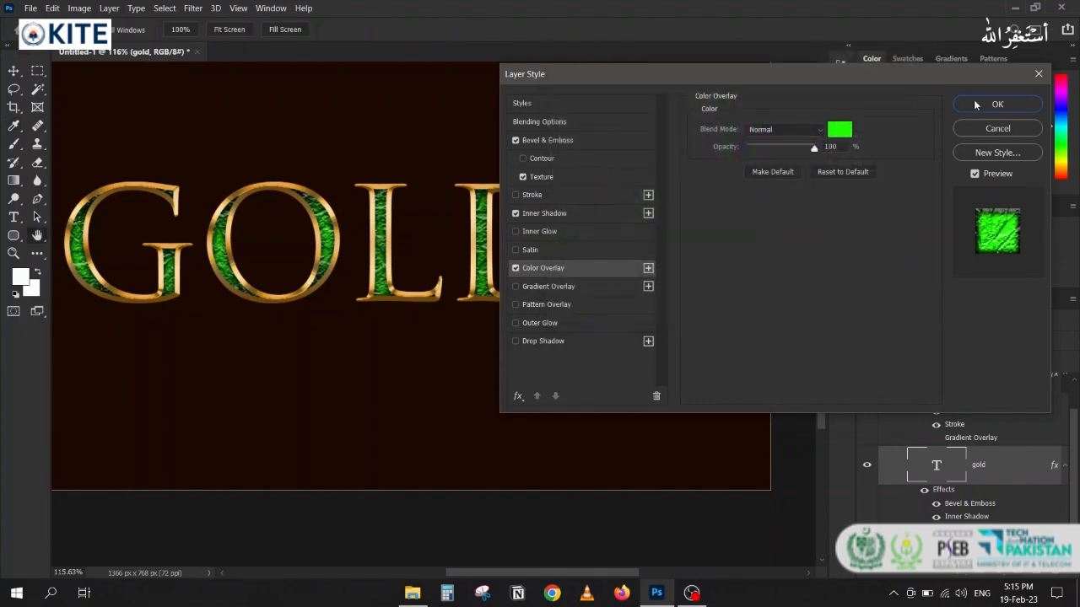
pyautogui.click(997, 104)
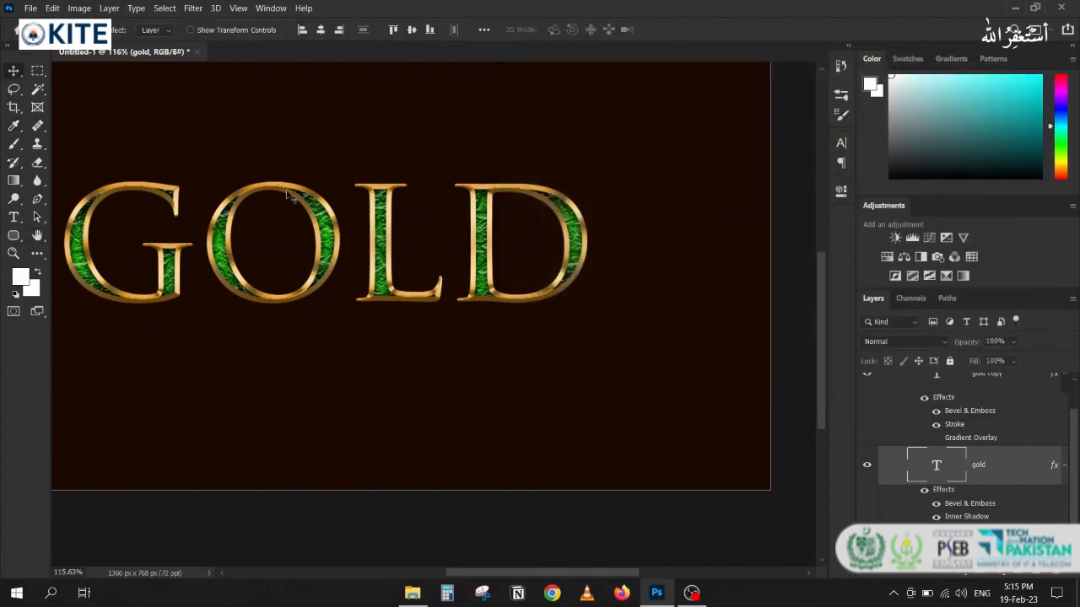
pyautogui.scroll(1, 979, 466)
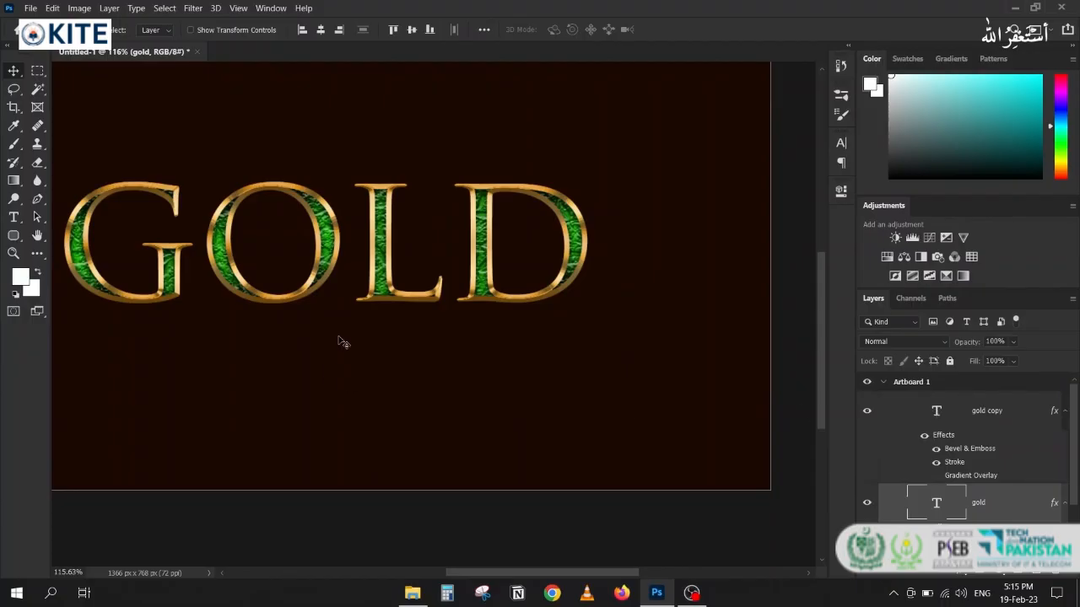
pyautogui.scroll(-2, 282, 285)
pyautogui.moveTo(282, 285); pyautogui.dragTo(357, 321)
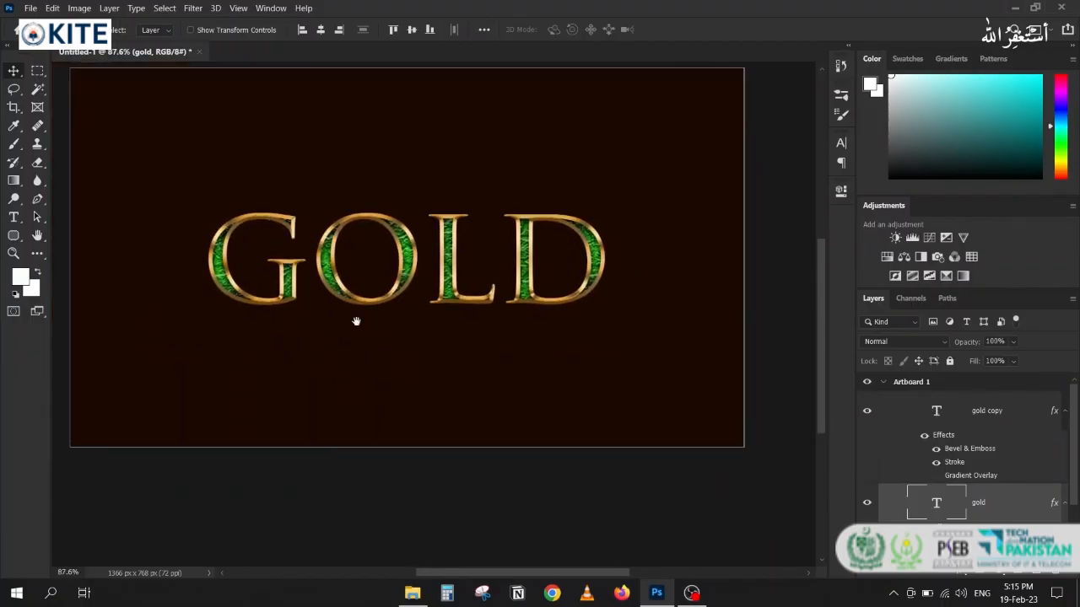
pyautogui.click(928, 416)
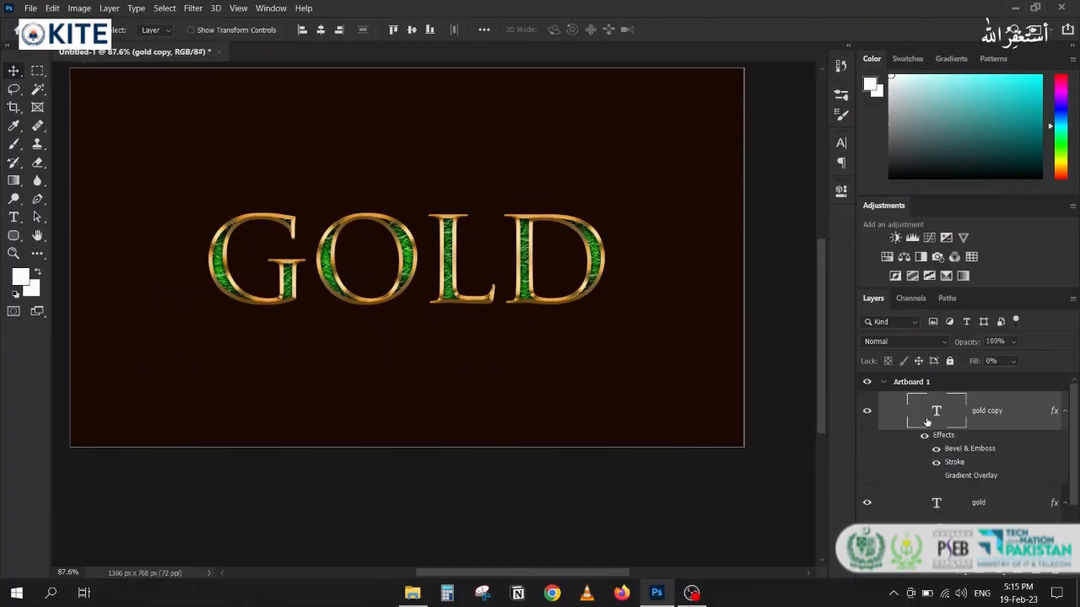
pyautogui.keyDown('shift'); pyautogui.click(938, 504); pyautogui.keyUp('shift')
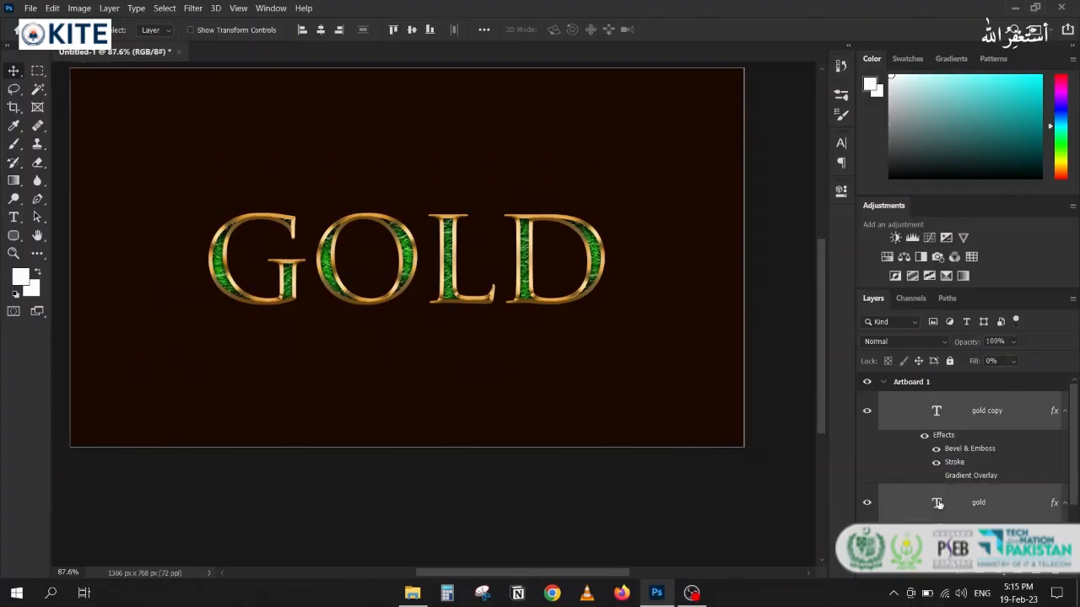
pyautogui.click(938, 504)
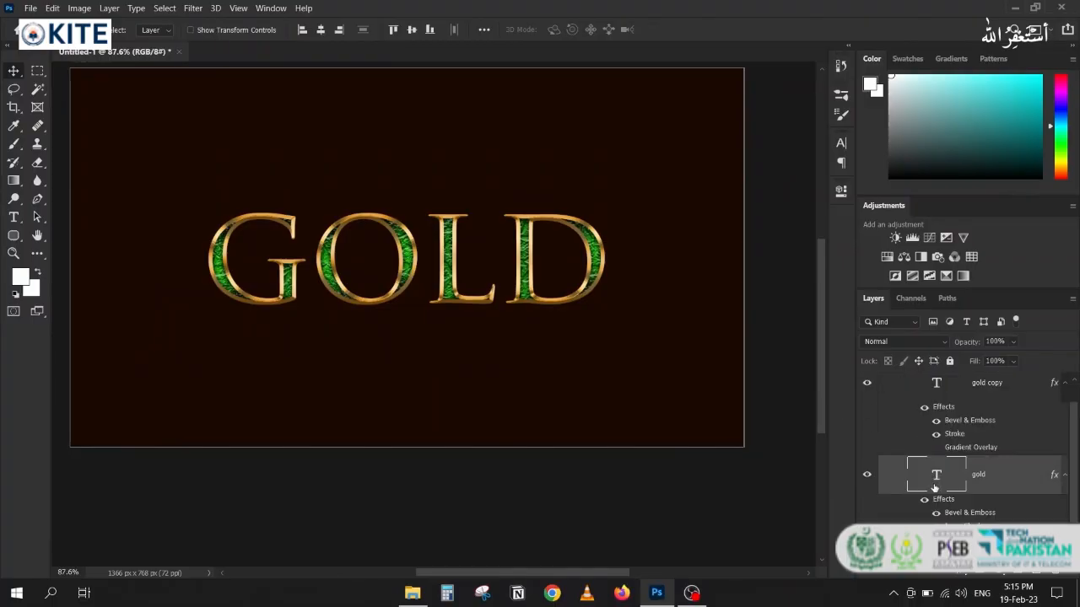
pyautogui.doubleClick(935, 483)
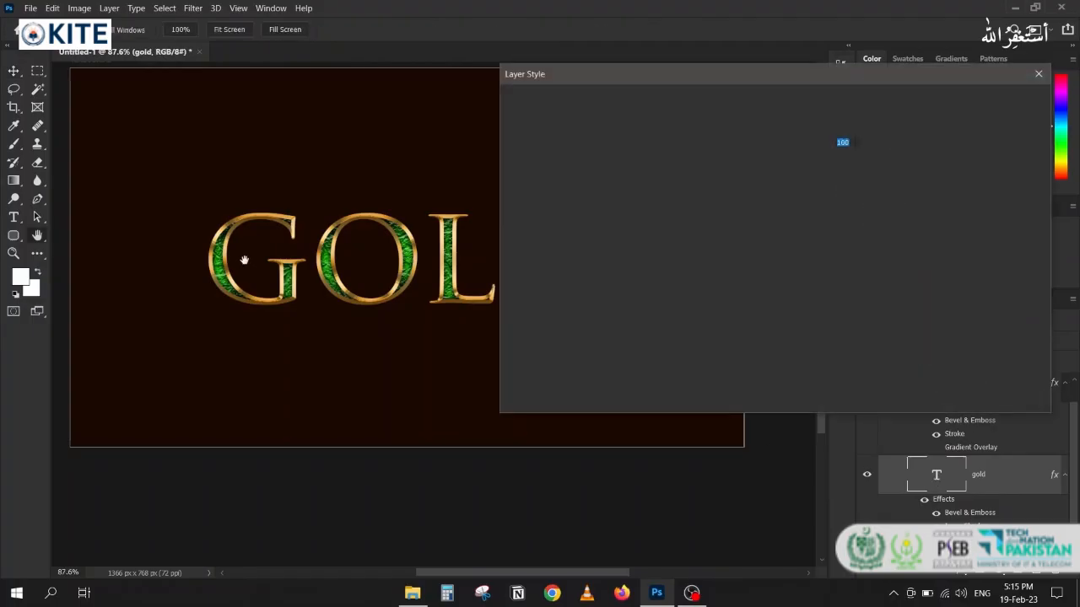
pyautogui.press('Escape')
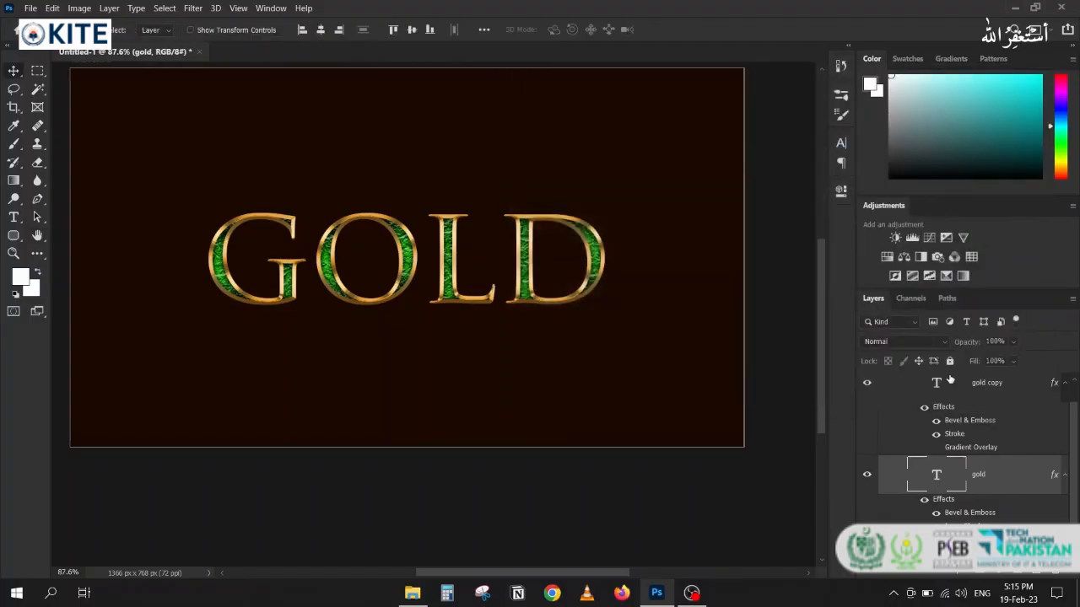
# - Replace the wording of the gold copy text layer with AZAD and commit the edit
pyautogui.click(886, 390)
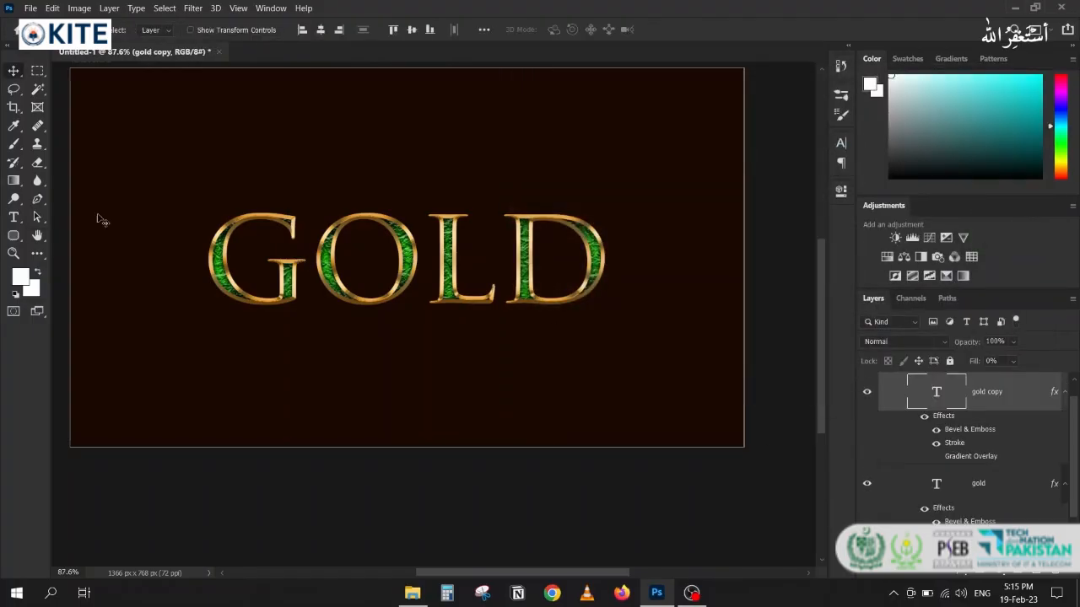
pyautogui.click(14, 219)
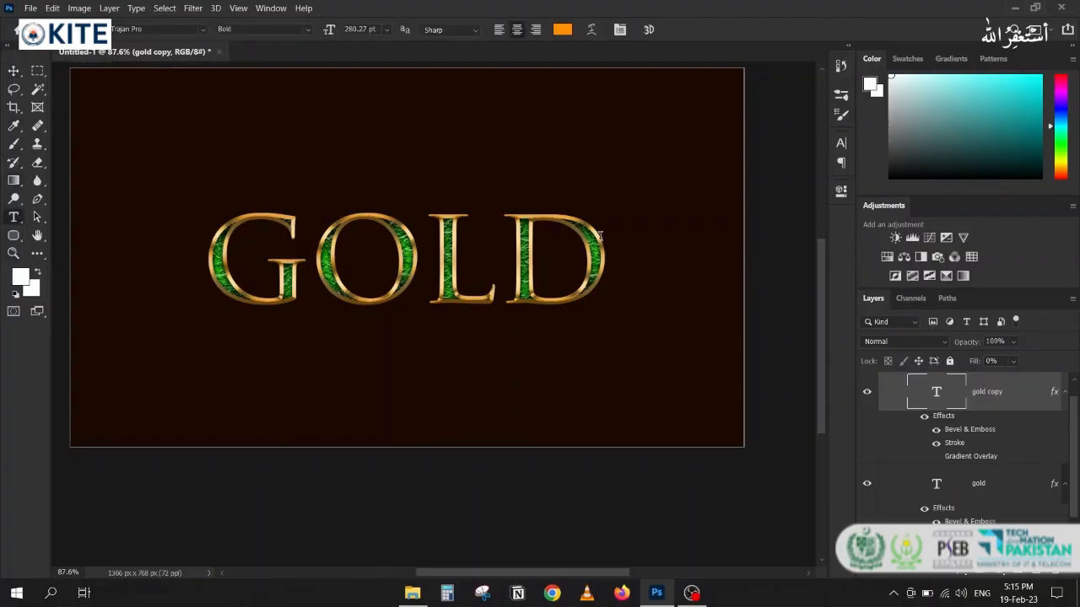
pyautogui.doubleClick(600, 236)
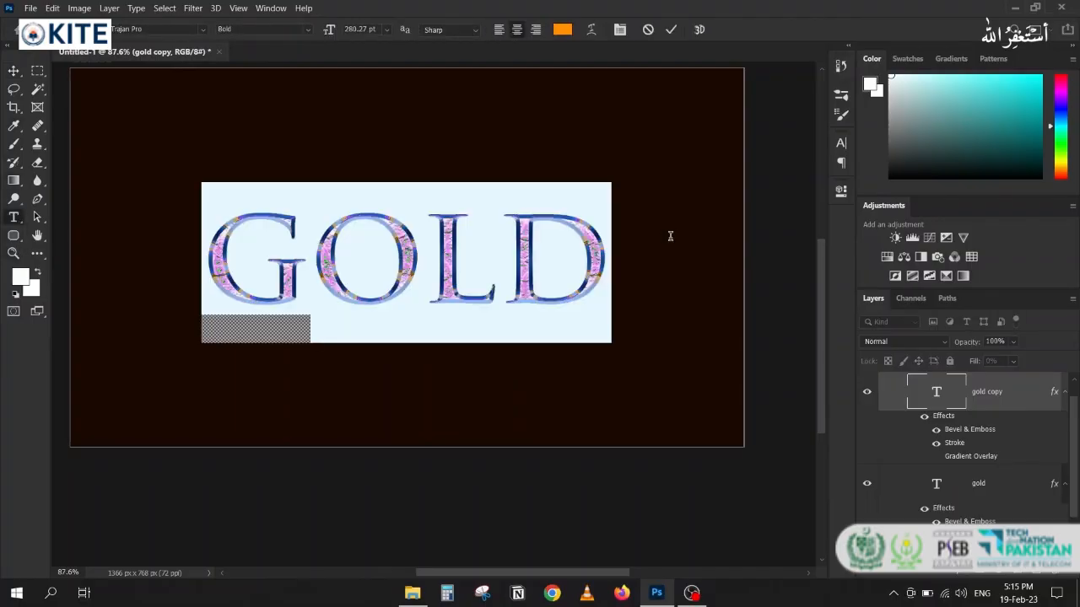
pyautogui.write('AZAD')
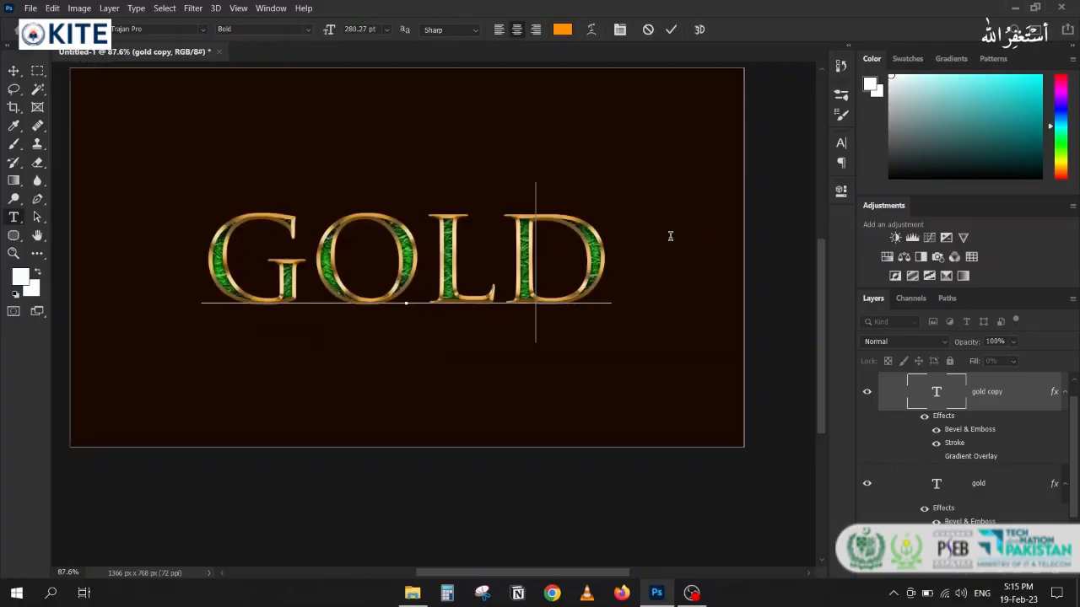
pyautogui.click(670, 29)
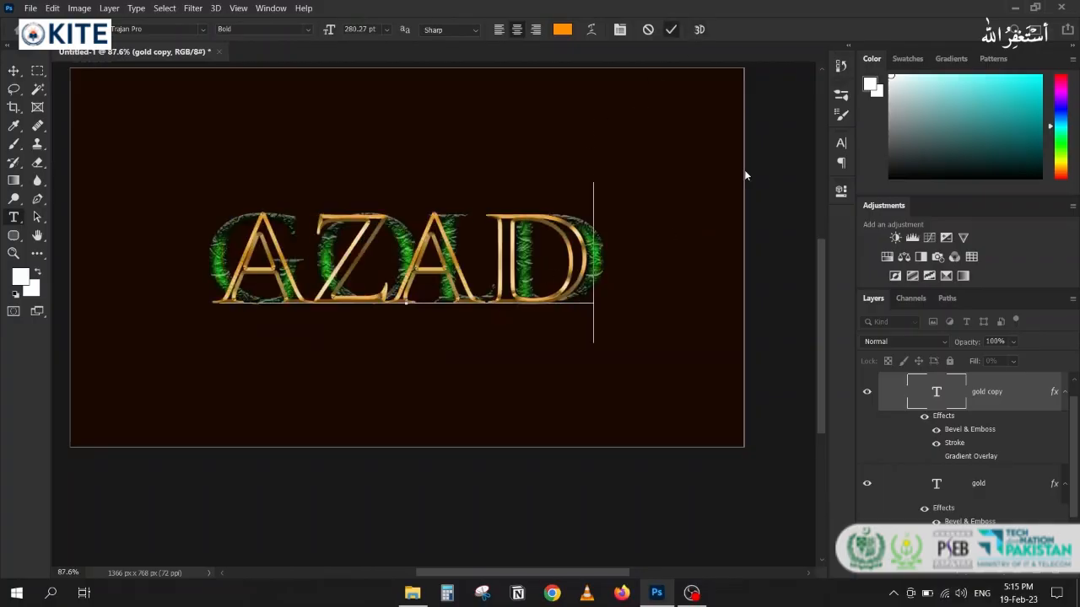
# - Replace the wording of the lower gold text layer with azad and commit the edit
pyautogui.click(939, 489)
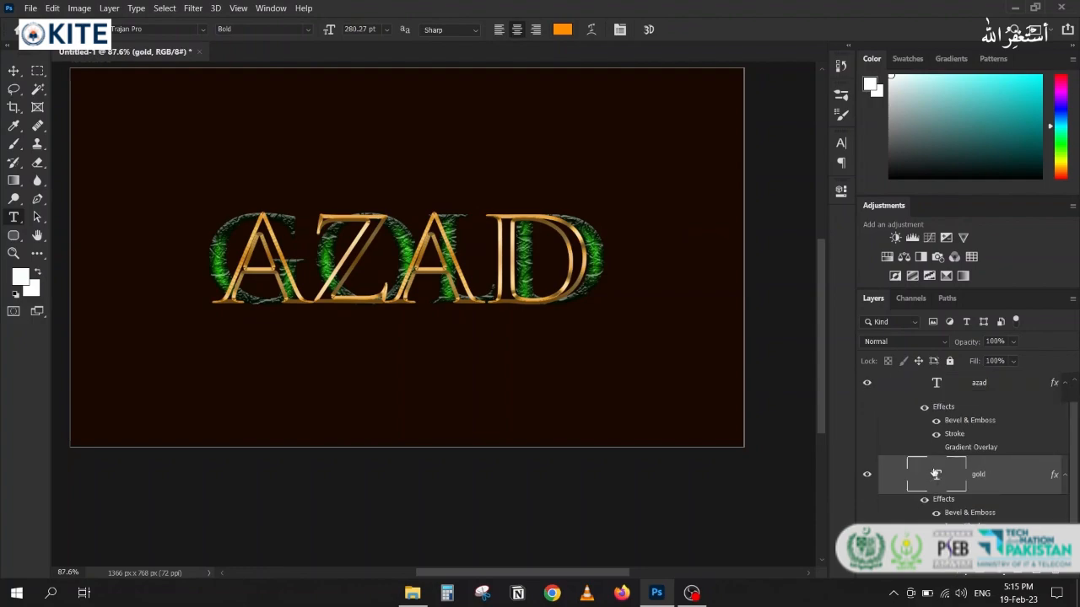
pyautogui.doubleClick(936, 474)
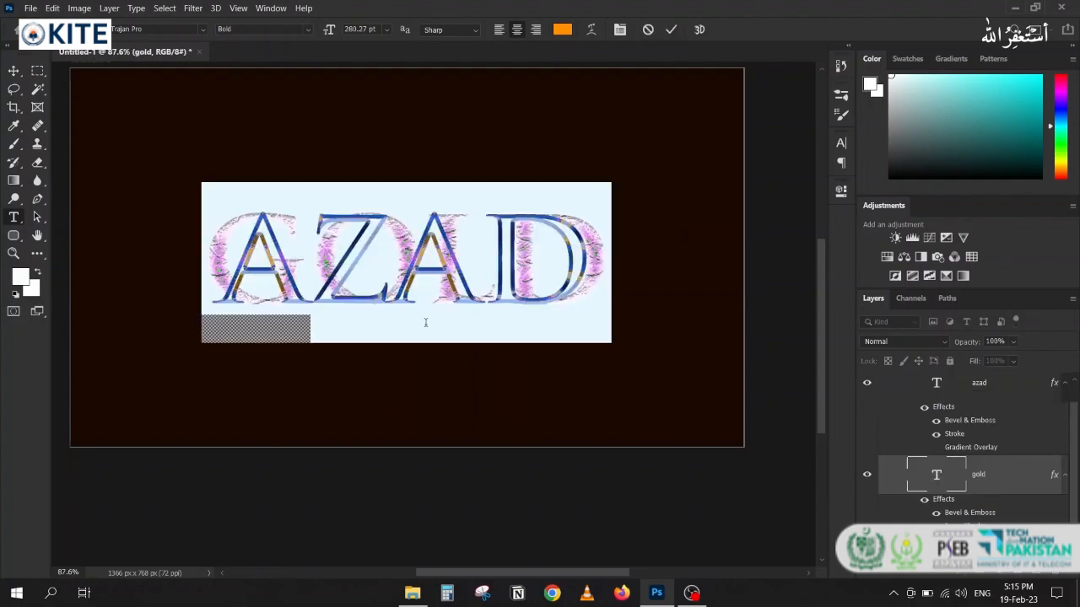
pyautogui.write('azd')
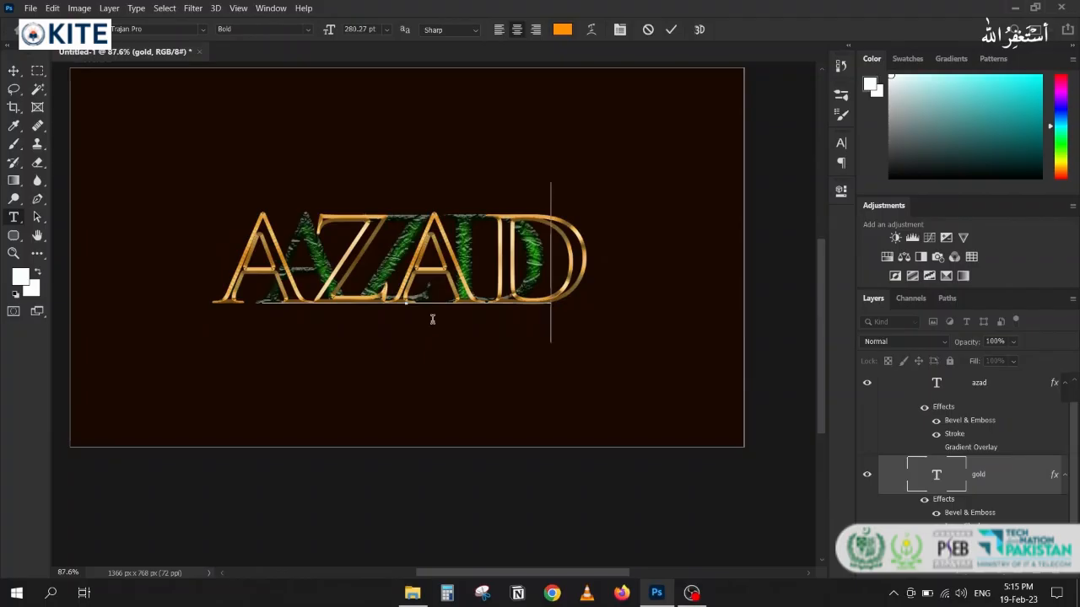
pyautogui.press('Left')
pyautogui.write('a')
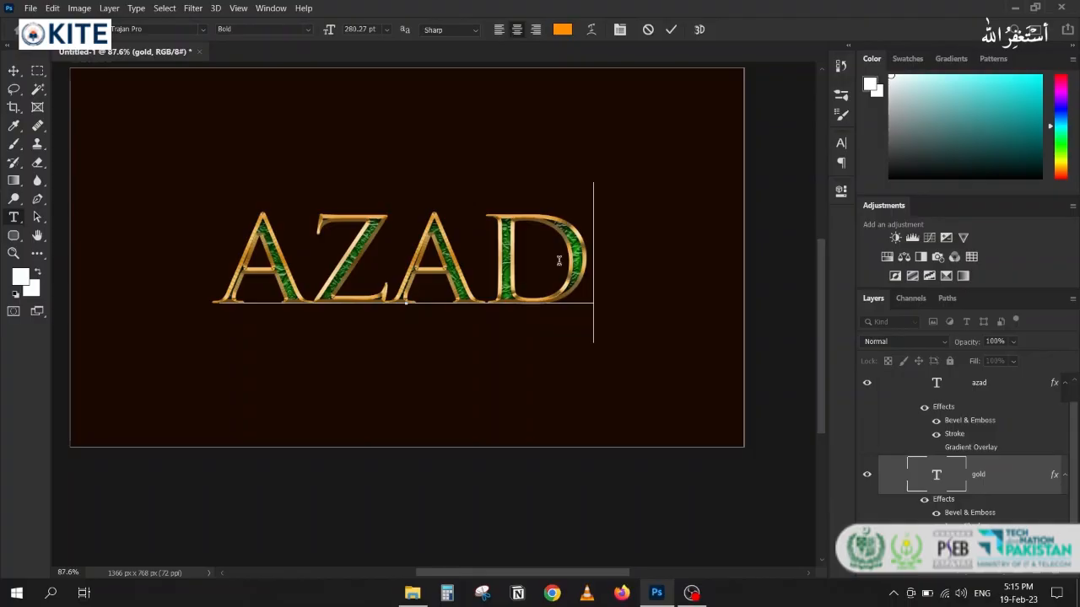
pyautogui.click(670, 30)
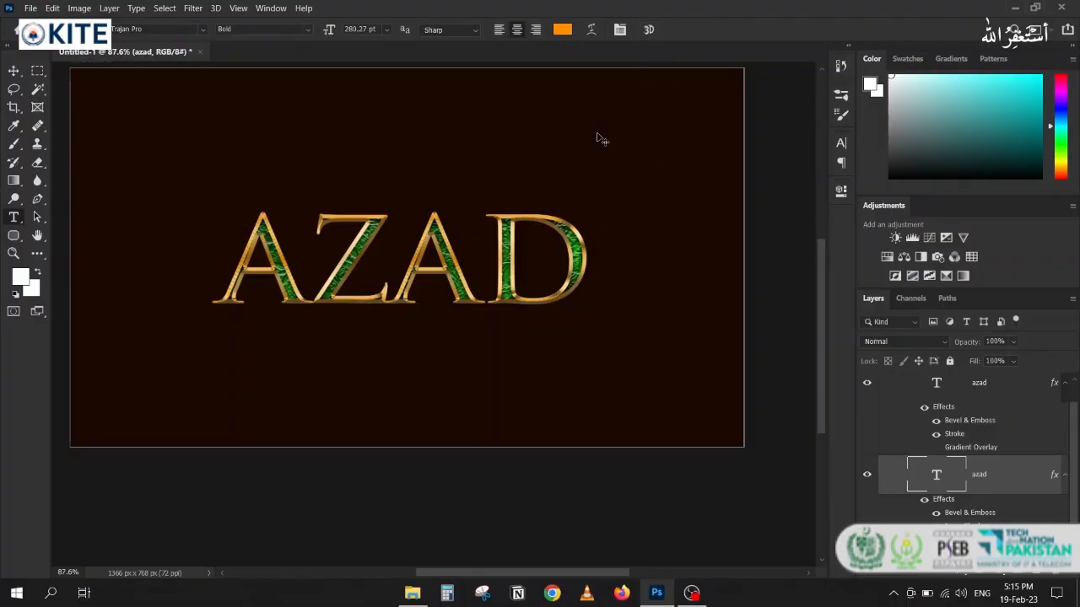
# - Undo the wording changes on both text layers and switch to the Move tool
pyautogui.hotkey('ctrl', 'z')
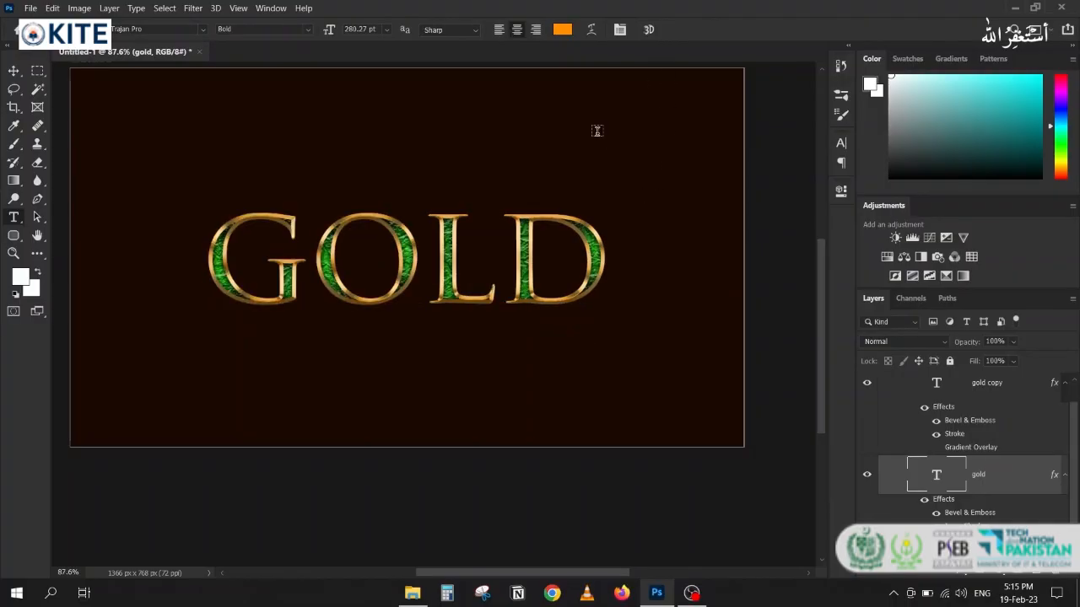
pyautogui.click(13, 71)
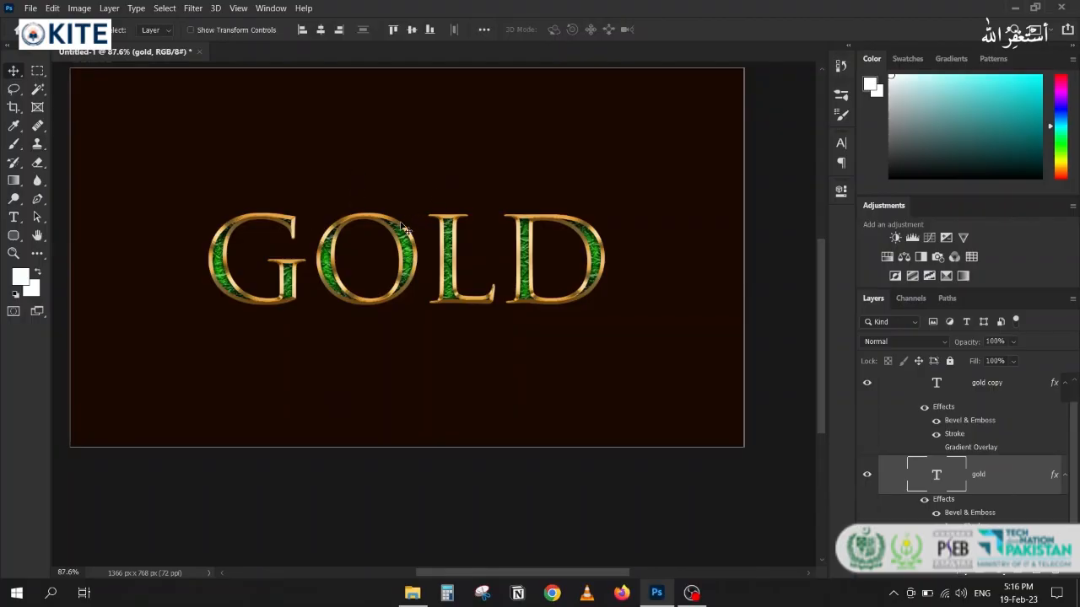
# - Switch to Firefox and open brusheezy.com
pyautogui.click(622, 594)
pyautogui.click(623, 597)
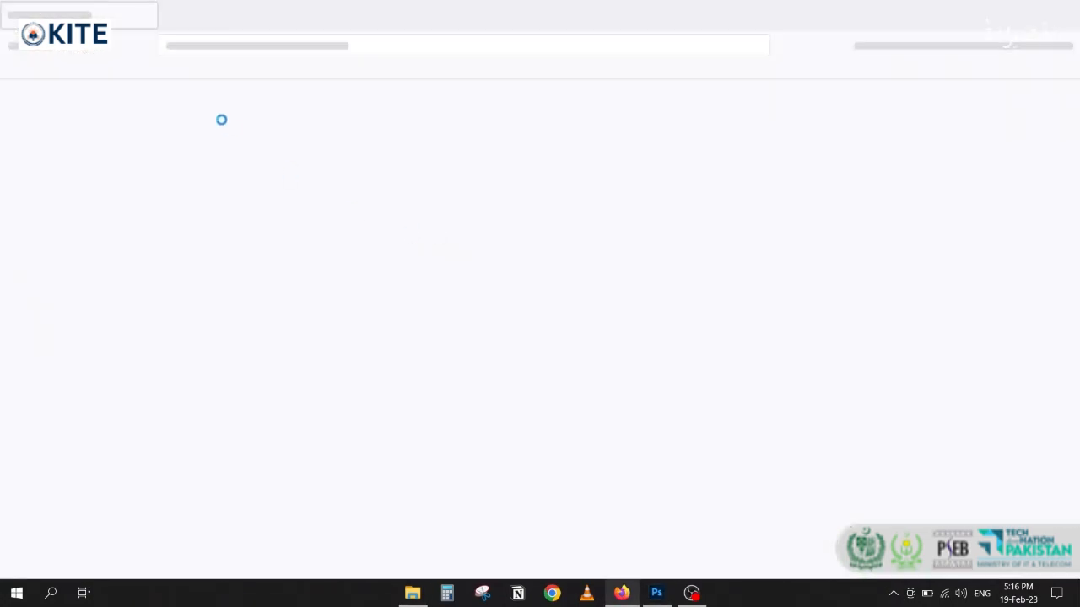
pyautogui.click(354, 44)
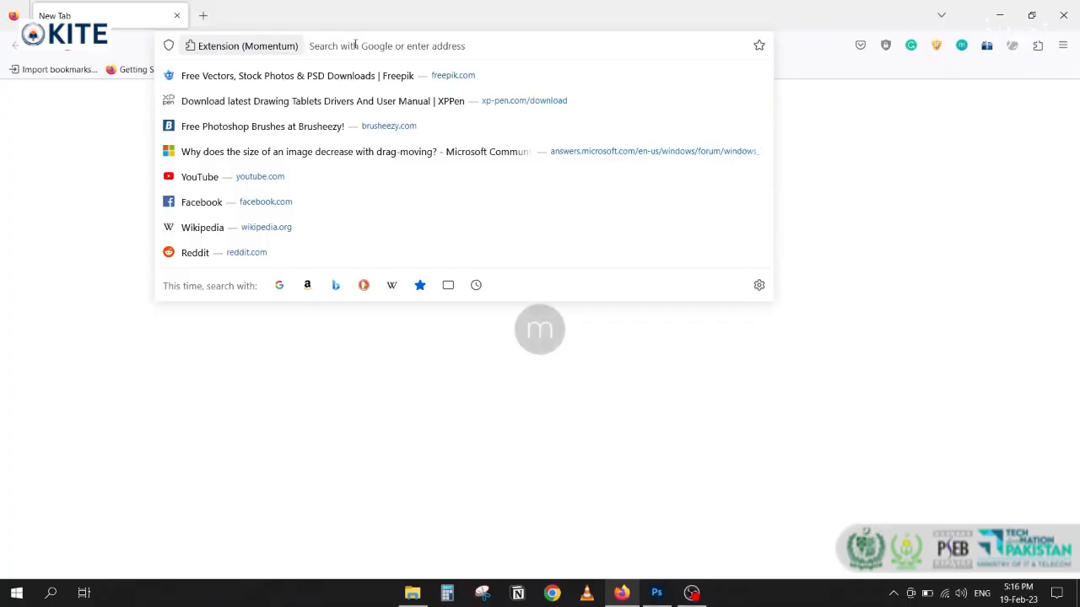
pyautogui.write('brusheezy.com')
pyautogui.press('Return')
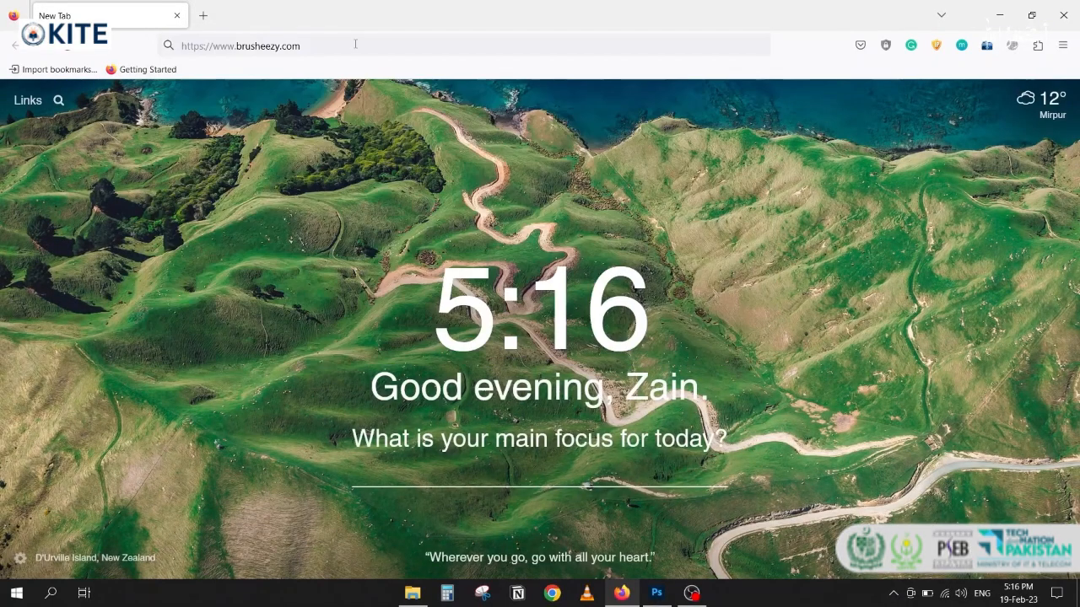
# - Search Google for "leather texture" in a new browser tab and show the image results
pyautogui.click(202, 16)
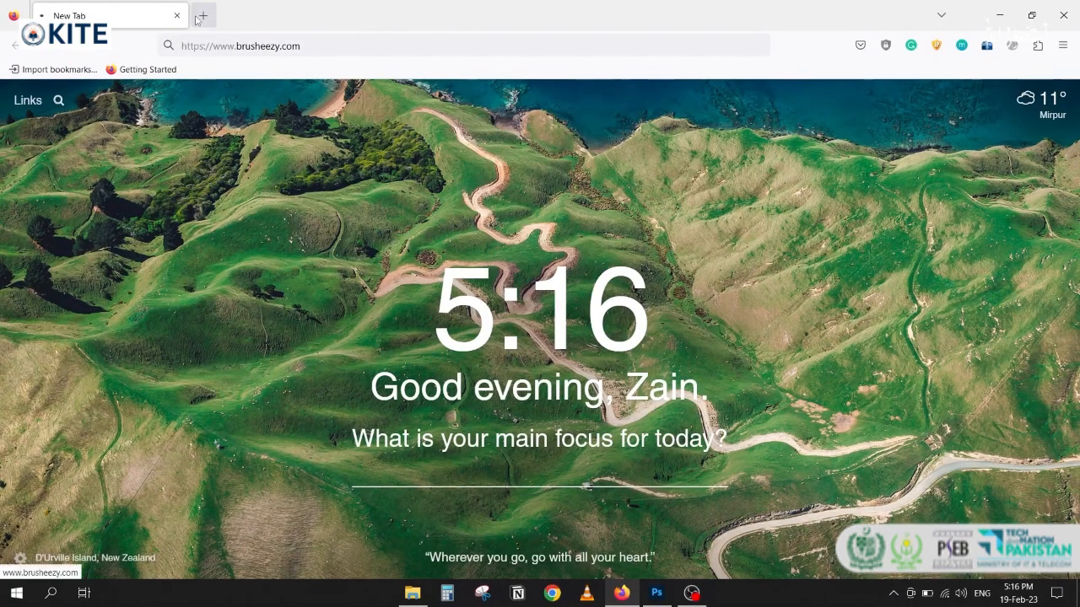
pyautogui.write('lea')
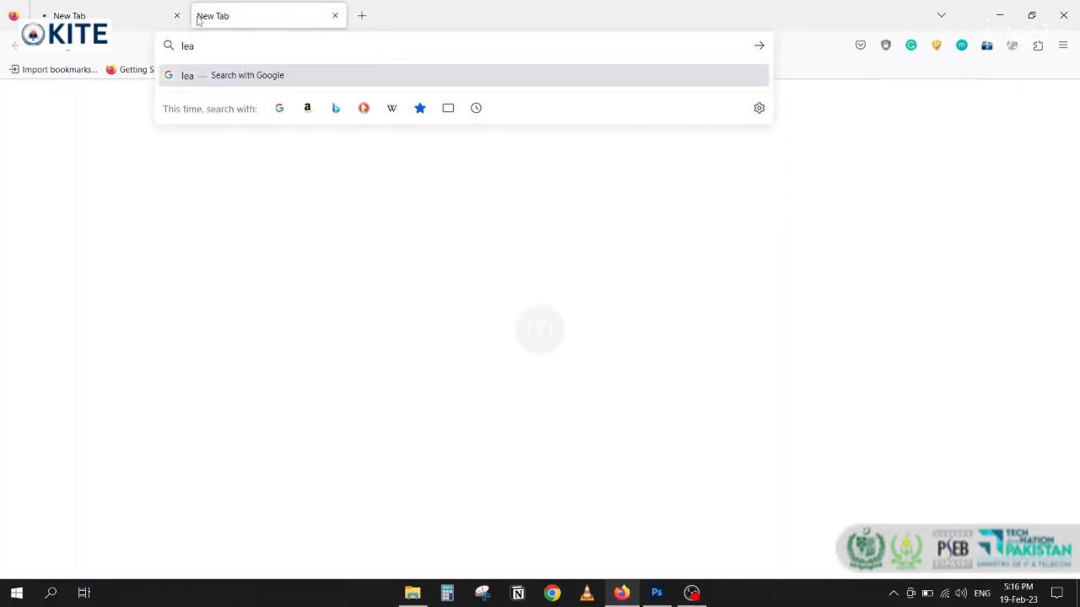
pyautogui.write('ther texture')
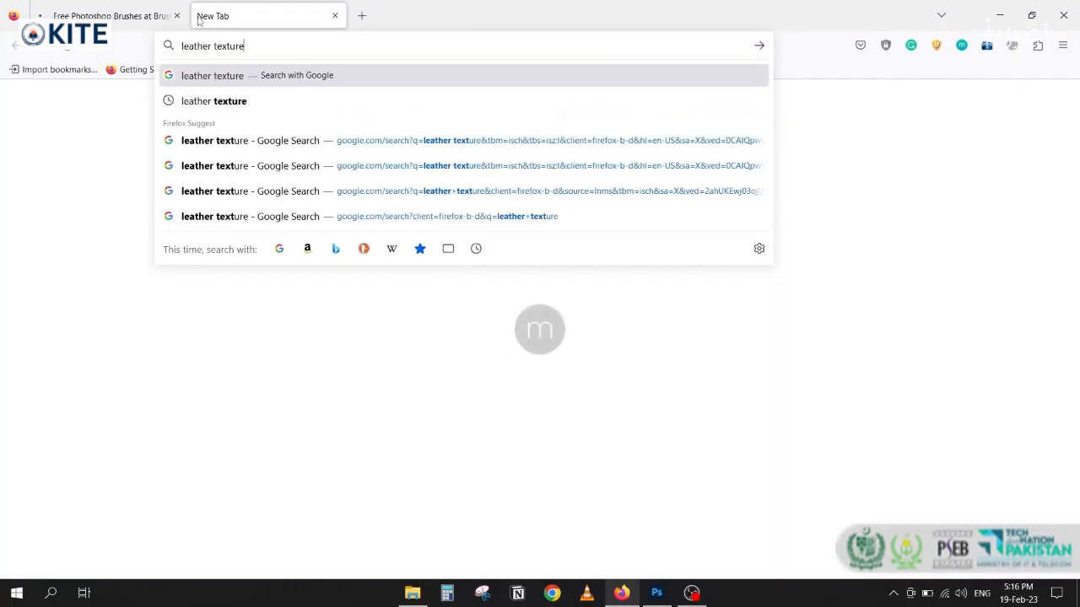
pyautogui.press('Return')
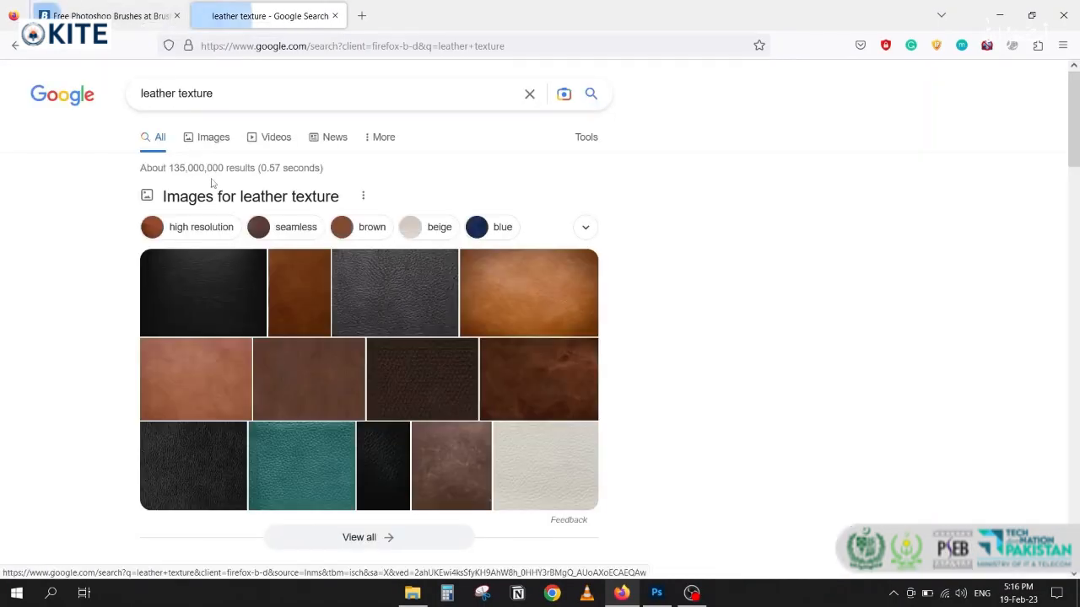
pyautogui.click(213, 142)
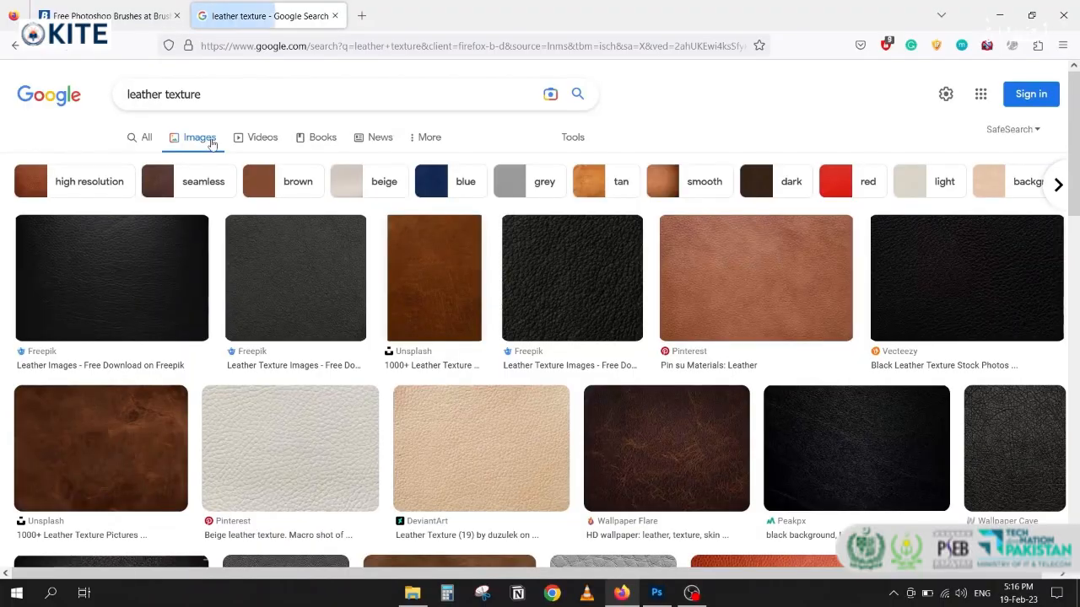
# - Limit the leather texture image results to the Large size
pyautogui.click(572, 136)
pyautogui.click(122, 162)
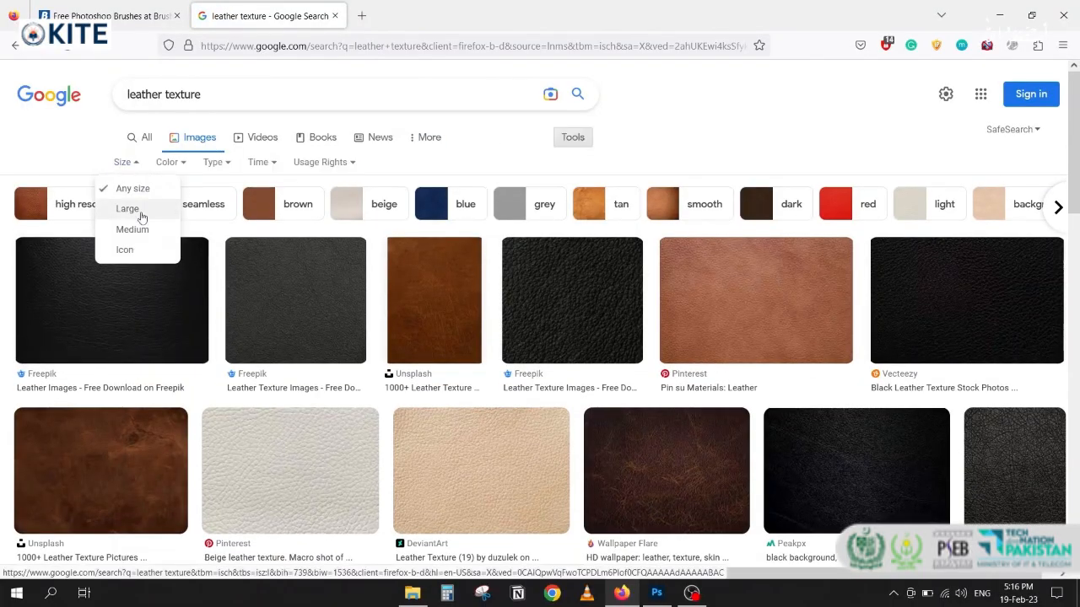
pyautogui.click(136, 211)
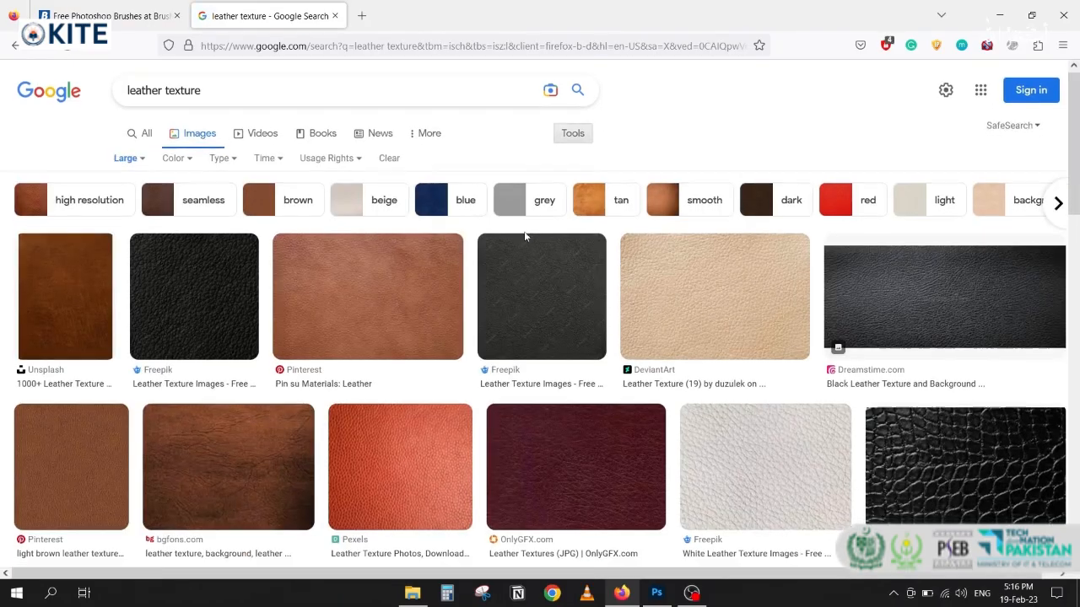
# - Preview the Unsplash brown leather result, then open the related mottled reddish-brown leather image
pyautogui.scroll(-2, 524, 236)
pyautogui.scroll(-2, 524, 236)
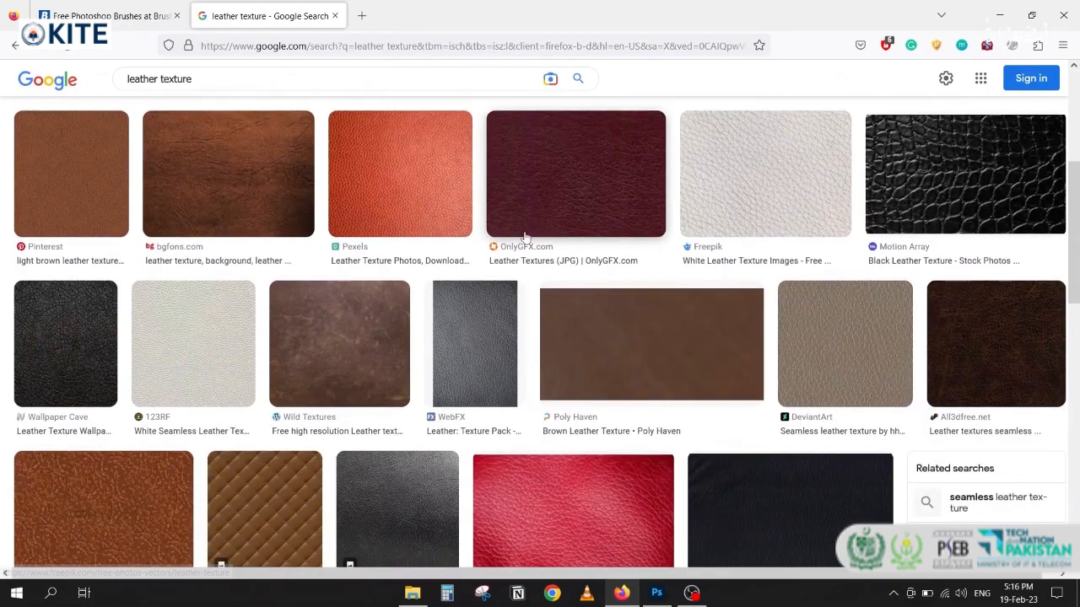
pyautogui.scroll(4, 524, 238)
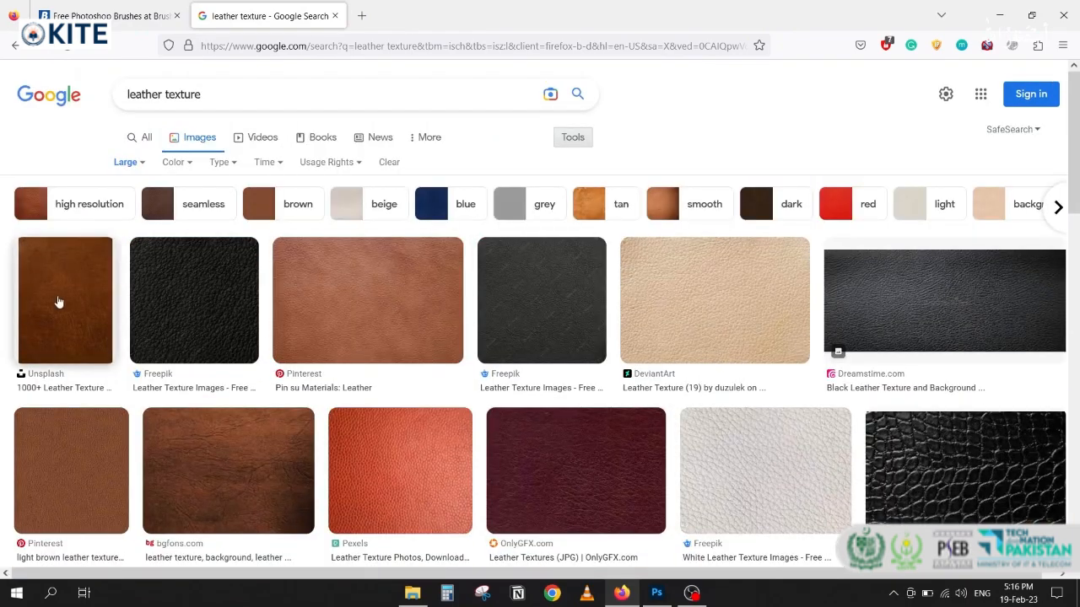
pyautogui.click(59, 302)
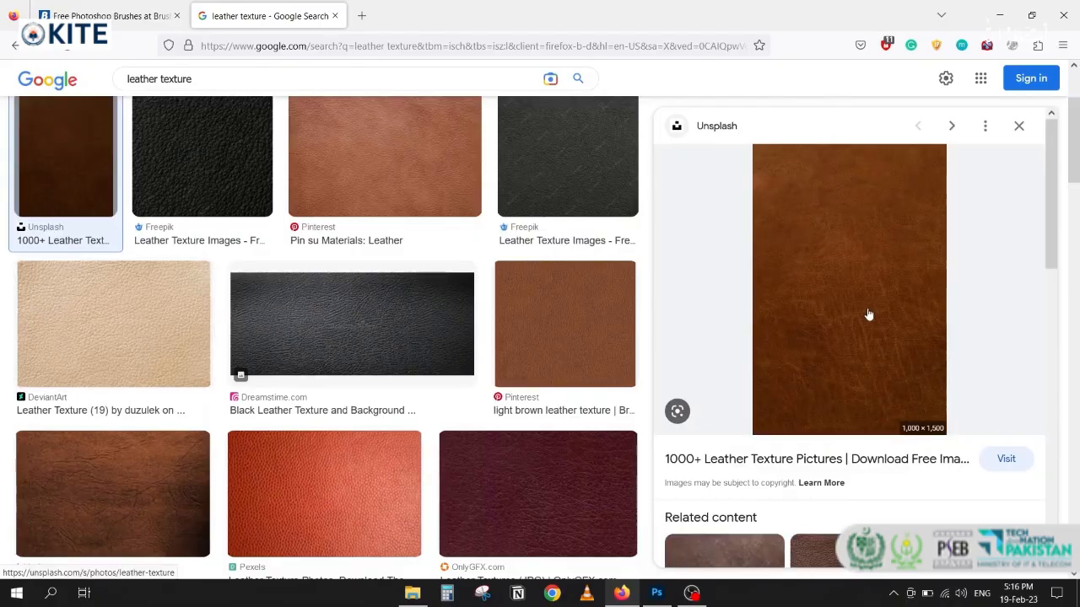
pyautogui.scroll(-3, 869, 315)
pyautogui.click(826, 380)
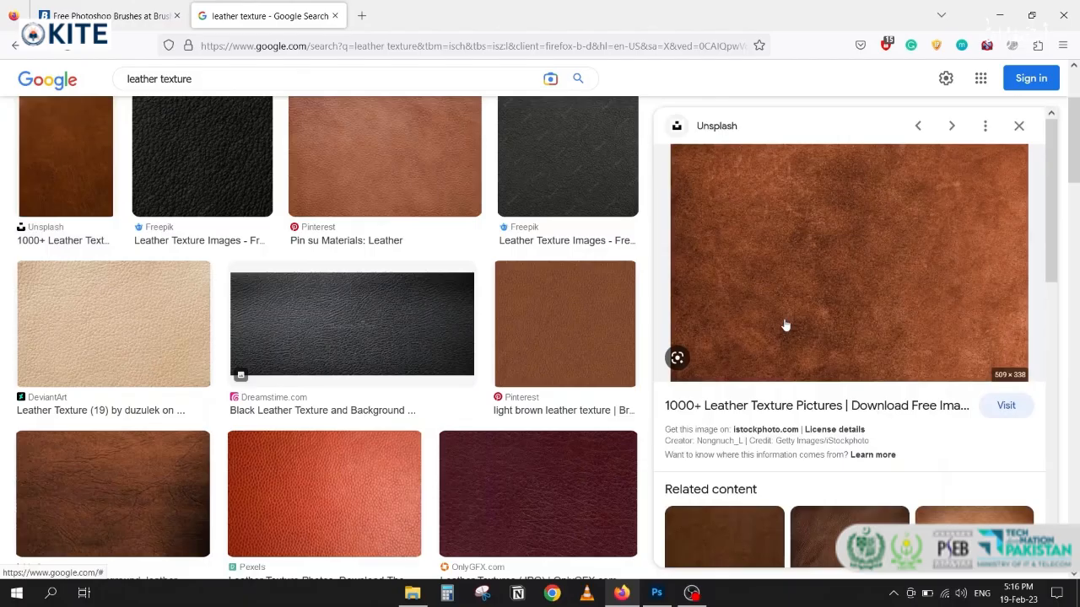
# - Look through more leather results and copy the previewed reddish-brown leather image
pyautogui.scroll(-2, 784, 325)
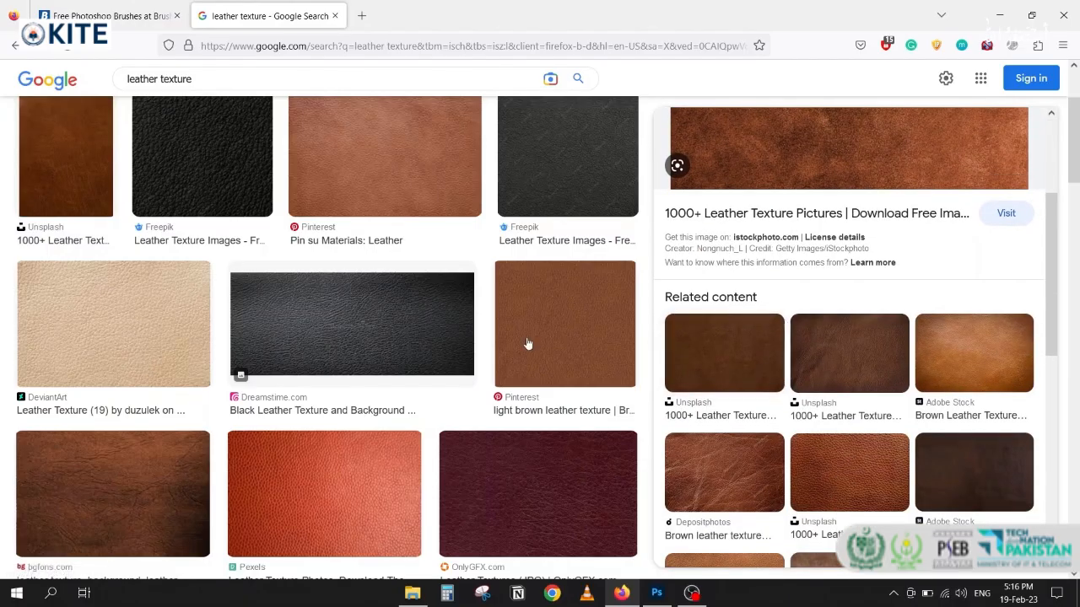
pyautogui.scroll(-8, 526, 345)
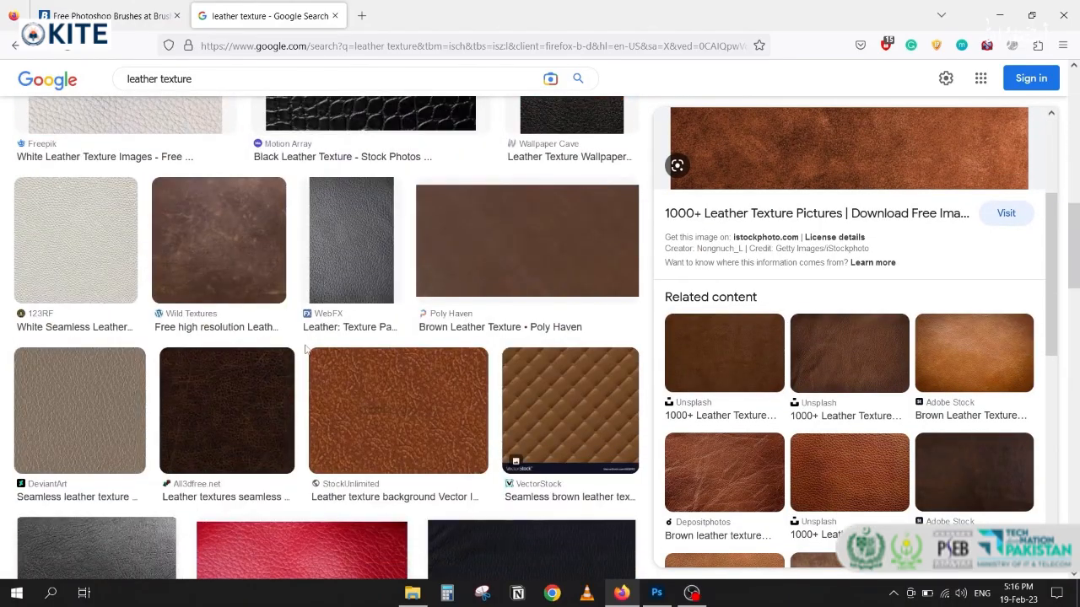
pyautogui.scroll(2, 855, 325)
pyautogui.rightClick(807, 253)
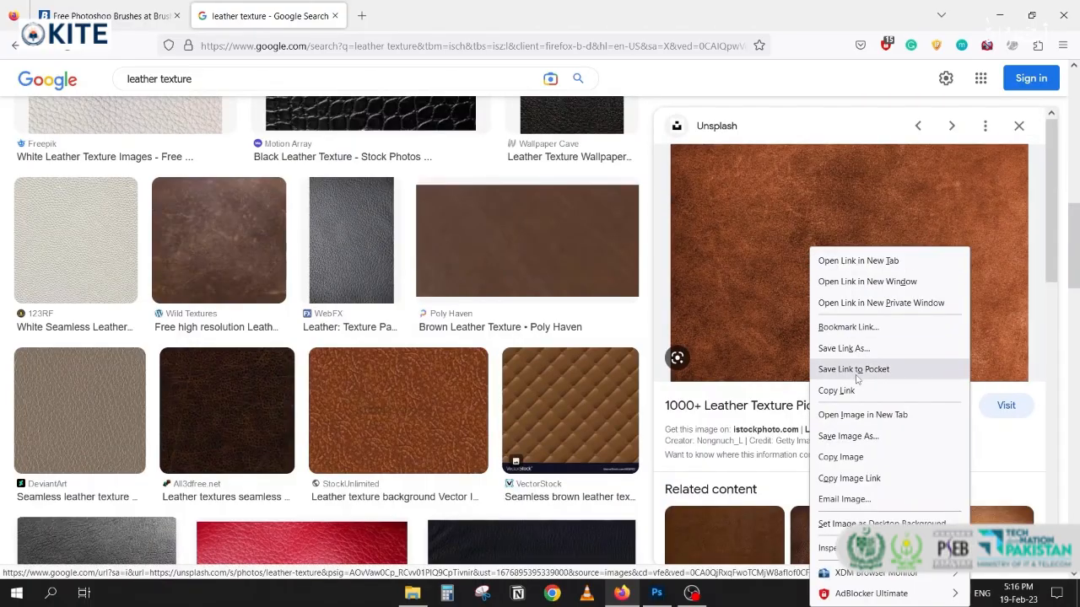
pyautogui.click(850, 456)
# - Paste the leather image into the Photoshop document and scale it proportionally to about 275% so it covers the canvas
pyautogui.click(656, 593)
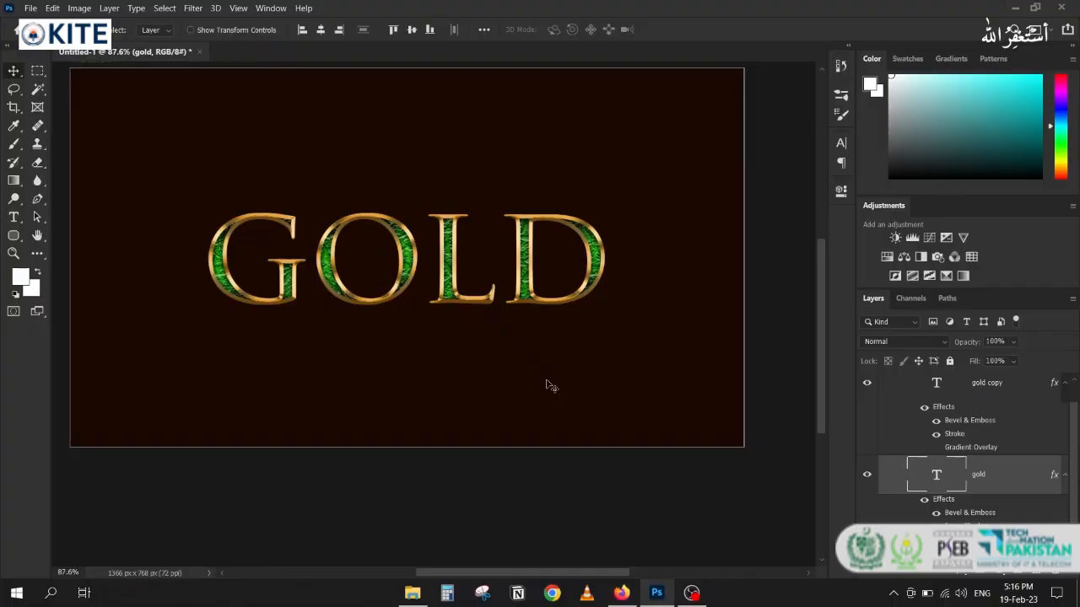
pyautogui.hotkey('ctrl', 'v')
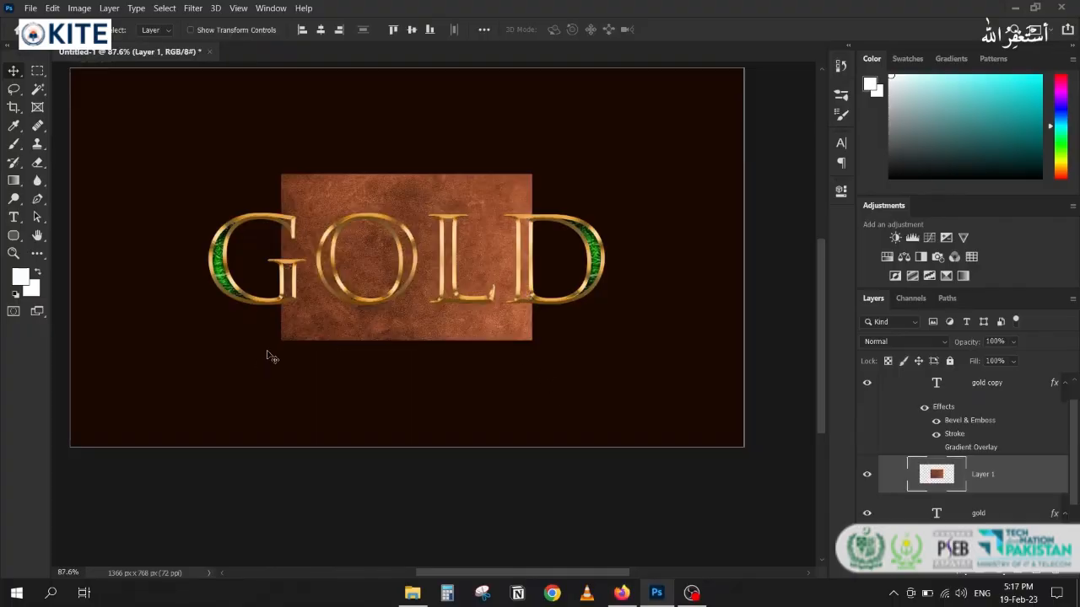
pyautogui.hotkey('ctrl', 't')
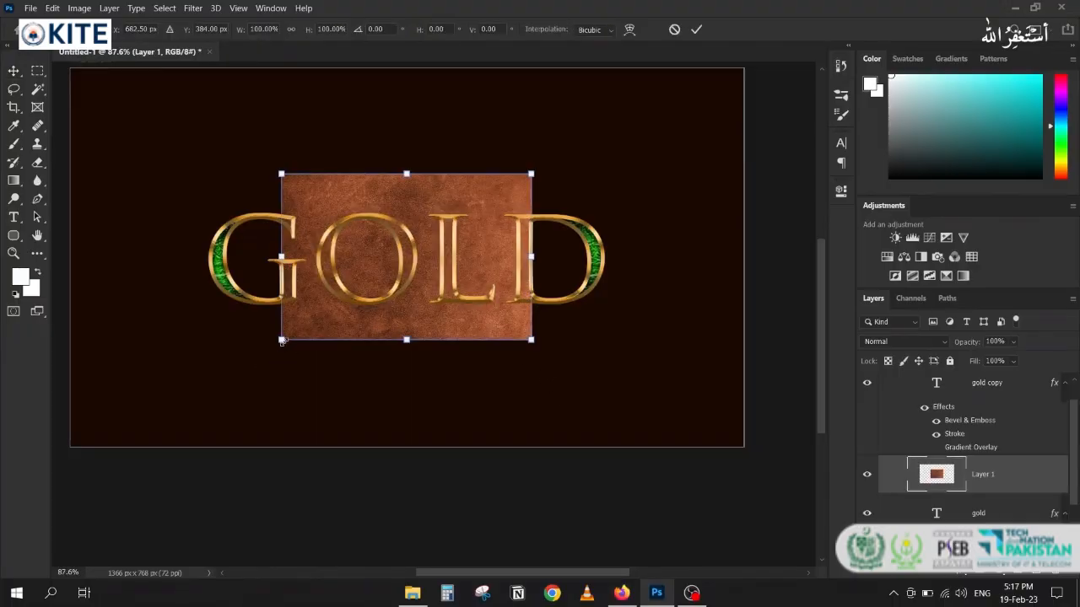
pyautogui.moveTo(264, 353); pyautogui.dragTo(93, 458)
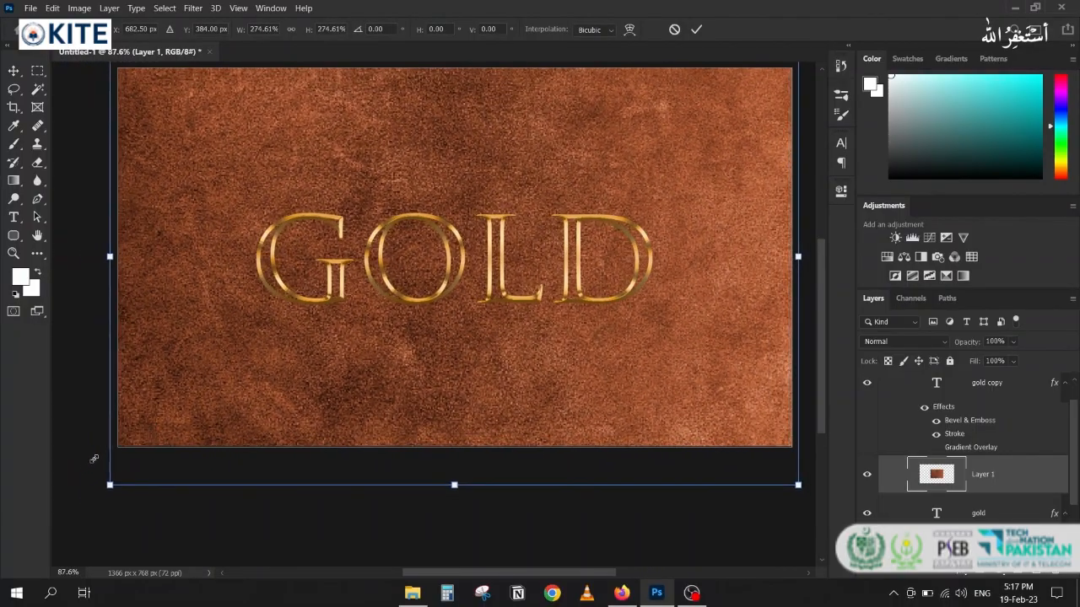
pyautogui.press('Return')
# - Move the leather image layer directly below the gold text layer
pyautogui.scroll(-2, 936, 479)
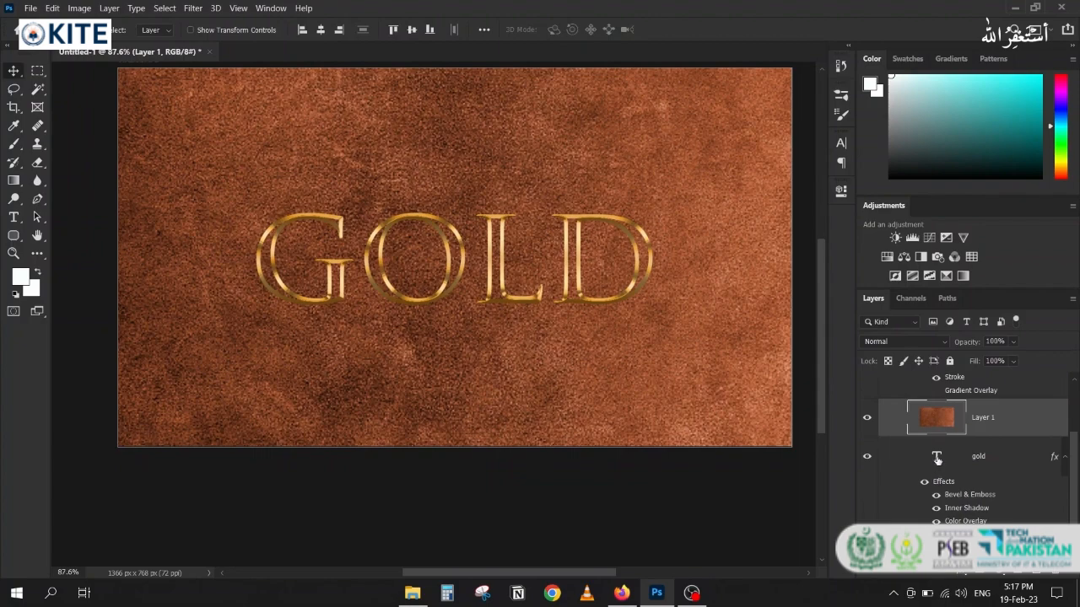
pyautogui.scroll(-1, 938, 458)
pyautogui.hotkey('ctrl', '[')
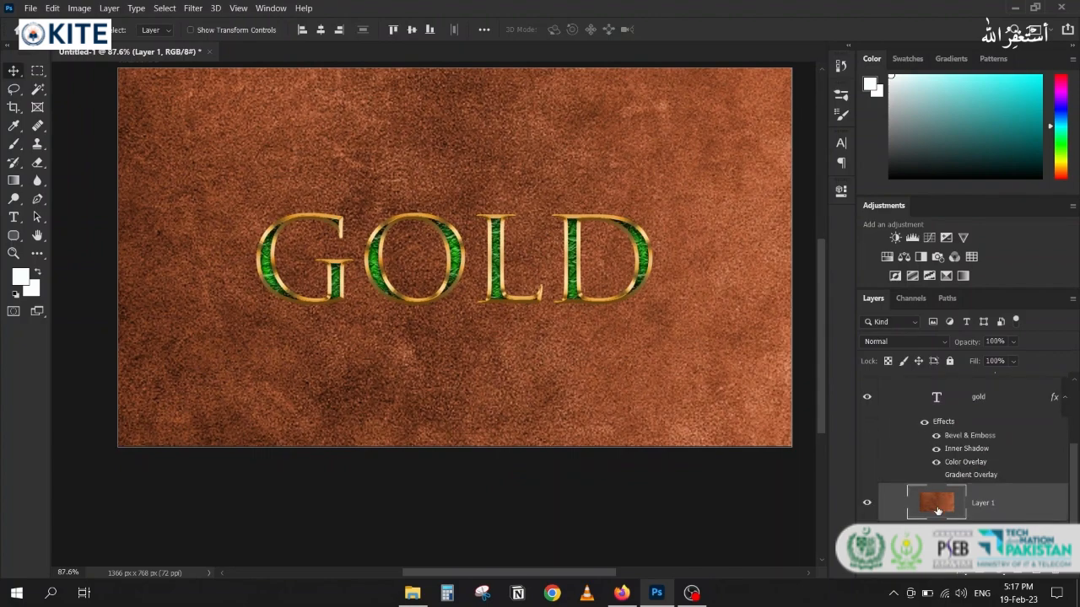
# - Set the leather layer's blend mode to Multiply and change the solid colour fill beneath it to dark grey #2f2d2c
pyautogui.click(900, 340)
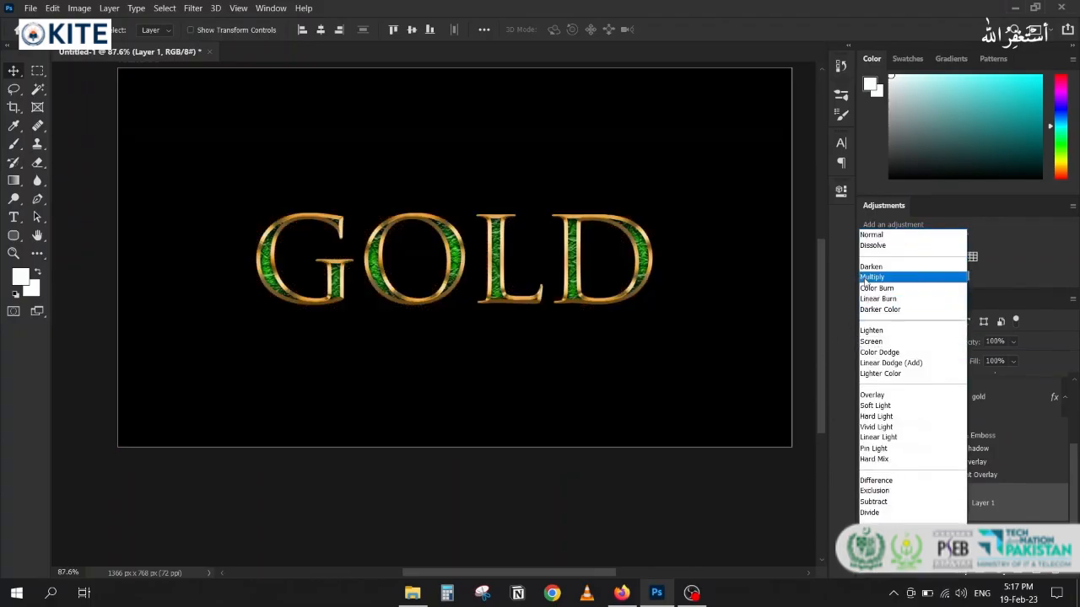
pyautogui.click(871, 277)
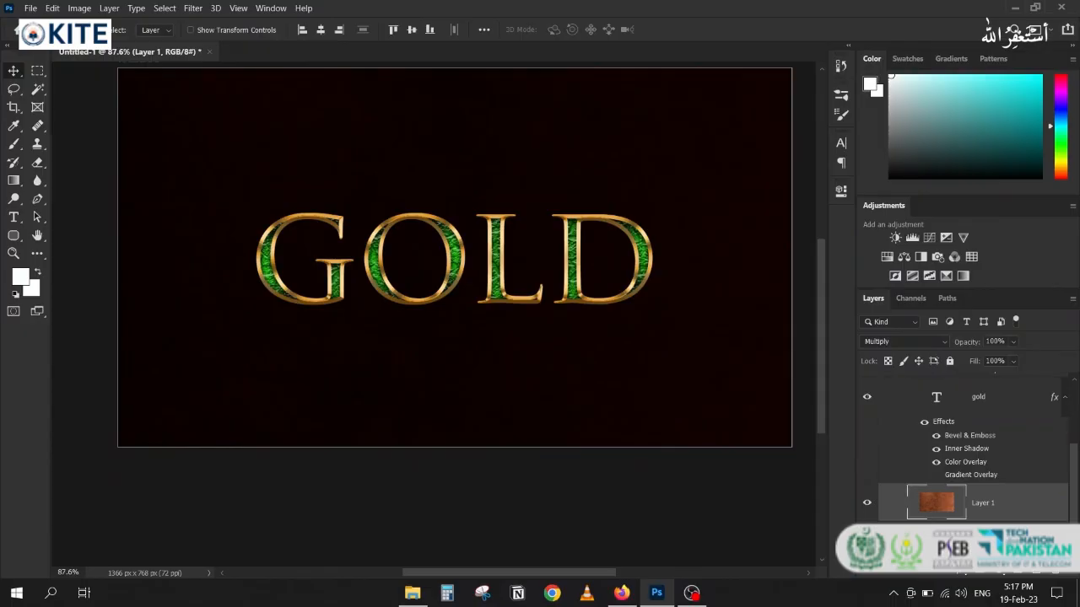
pyautogui.click(979, 540)
pyautogui.doubleClick(937, 541)
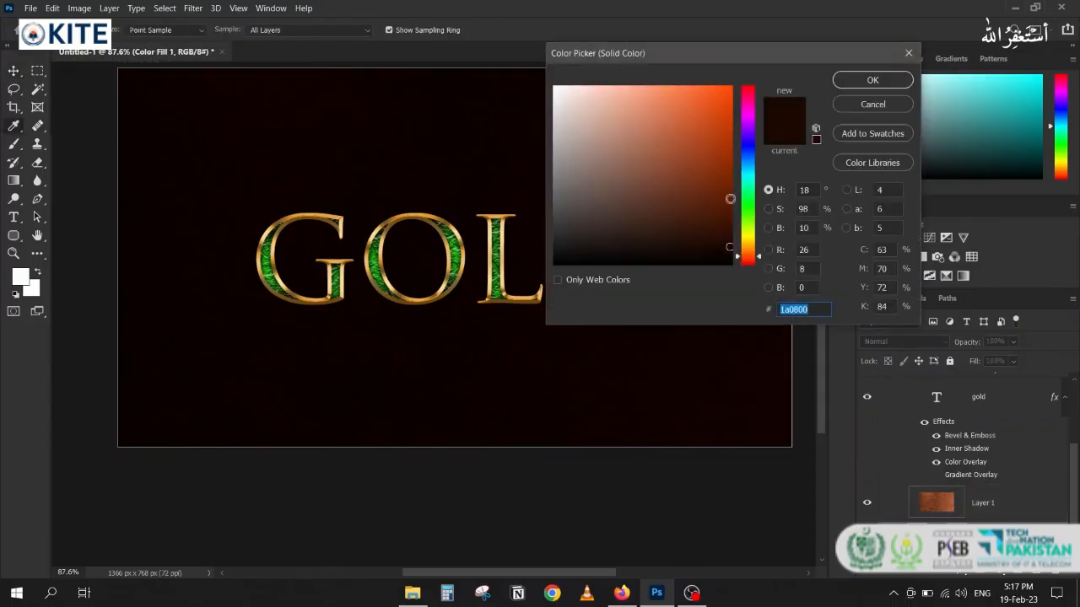
pyautogui.click(729, 218)
pyautogui.moveTo(729, 218)
pyautogui.mouseDown()
pyautogui.moveTo(579, 228)
pyautogui.moveTo(564, 212)
pyautogui.moveTo(565, 230)
pyautogui.mouseUp()
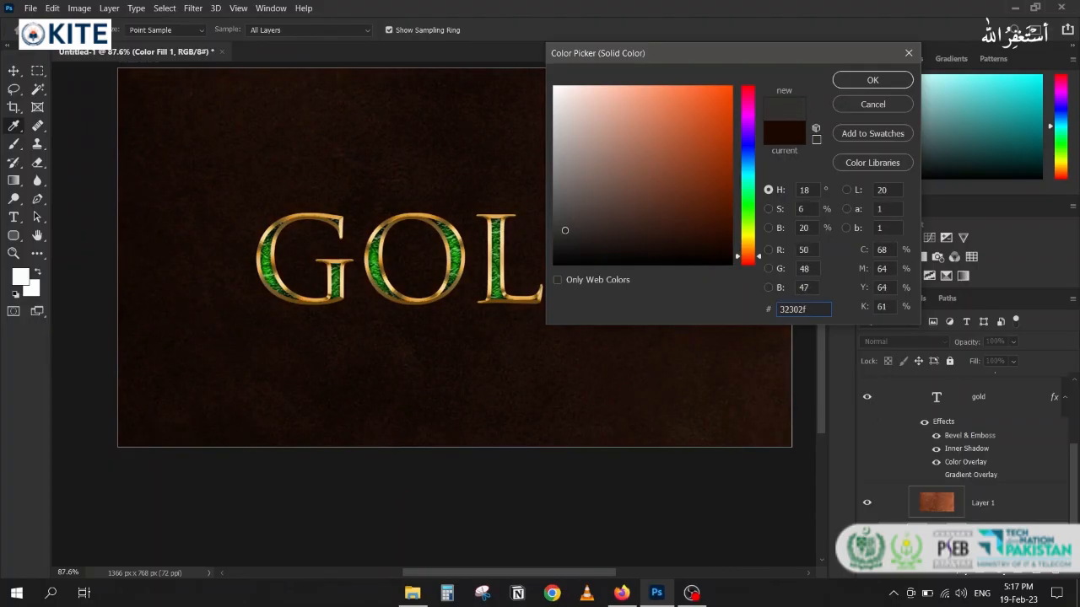
pyautogui.click(872, 79)
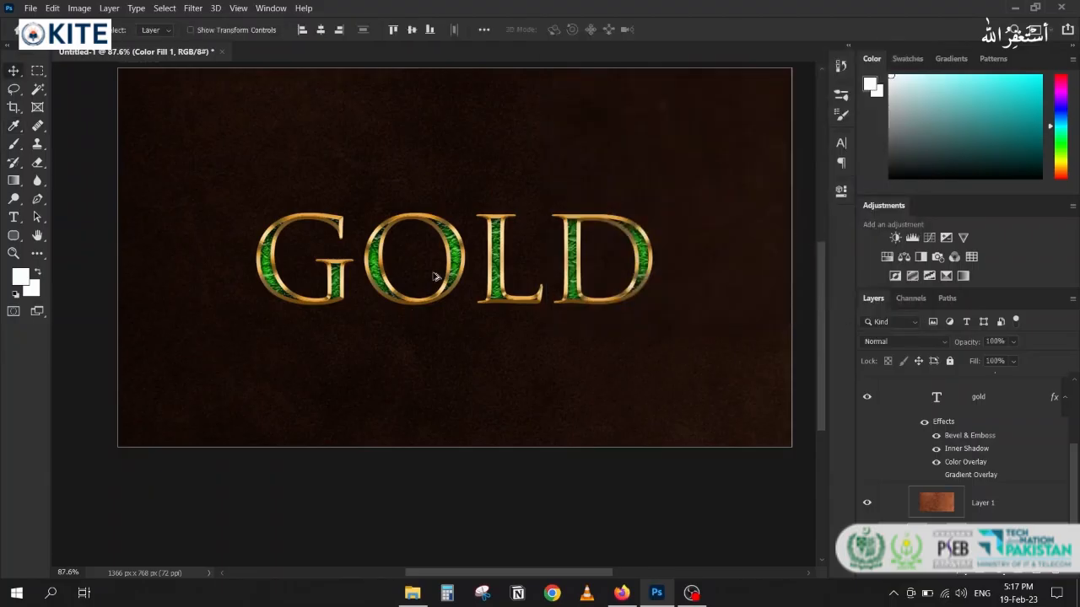
# - Select the leather image layer
pyautogui.scroll(1, 433, 274)
pyautogui.moveTo(432, 266); pyautogui.dragTo(419, 339)
pyautogui.scroll(-1, 399, 347)
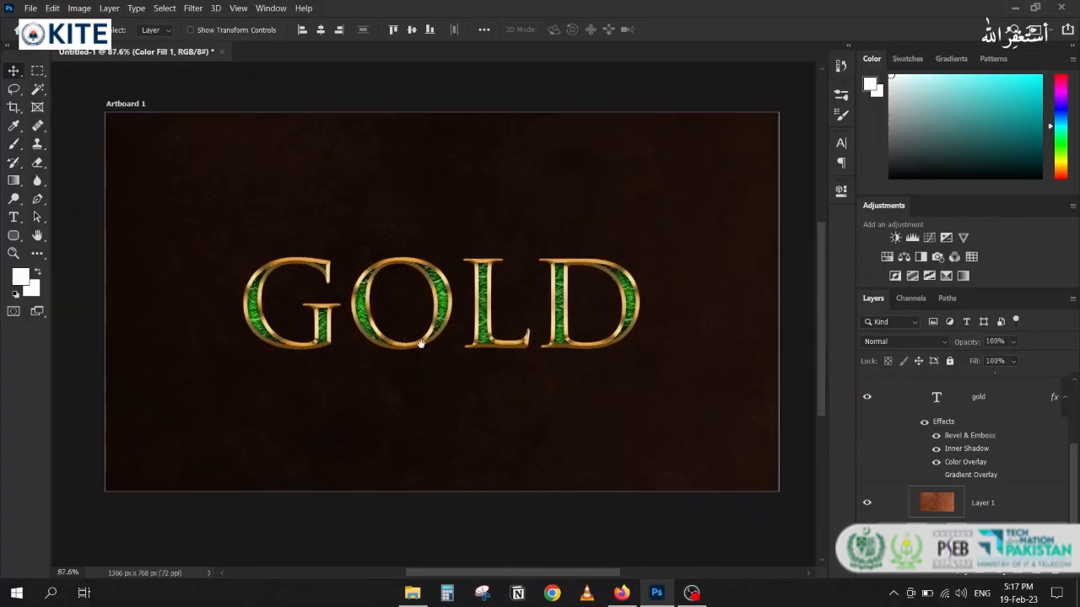
pyautogui.scroll(1, 432, 361)
pyautogui.click(928, 482)
pyautogui.scroll(3, 925, 468)
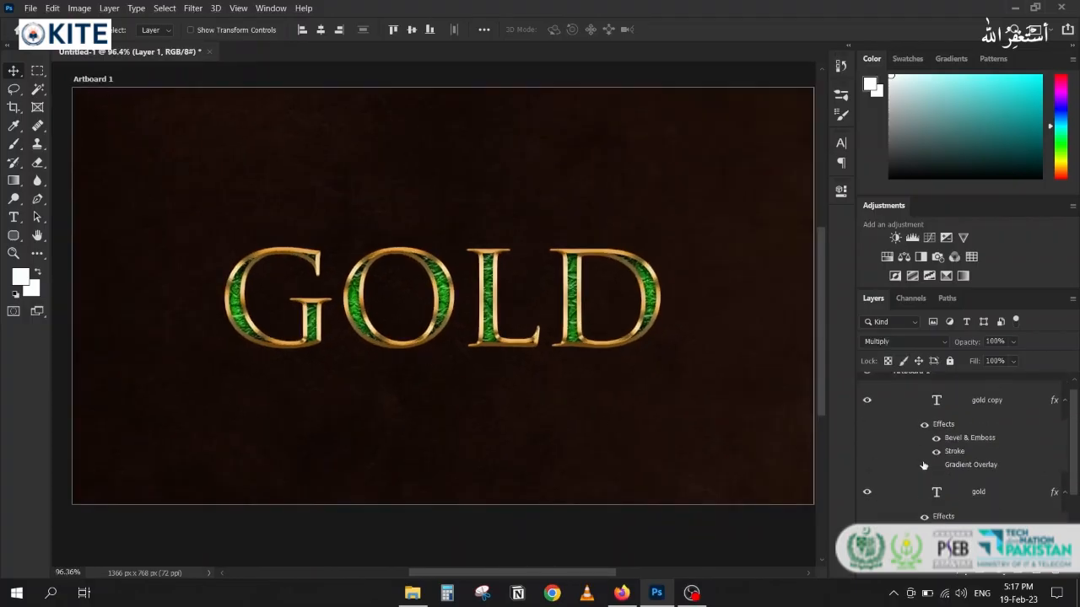
# - Switch to the Brusheezy page in Firefox and search for "lens flare"
pyautogui.click(622, 594)
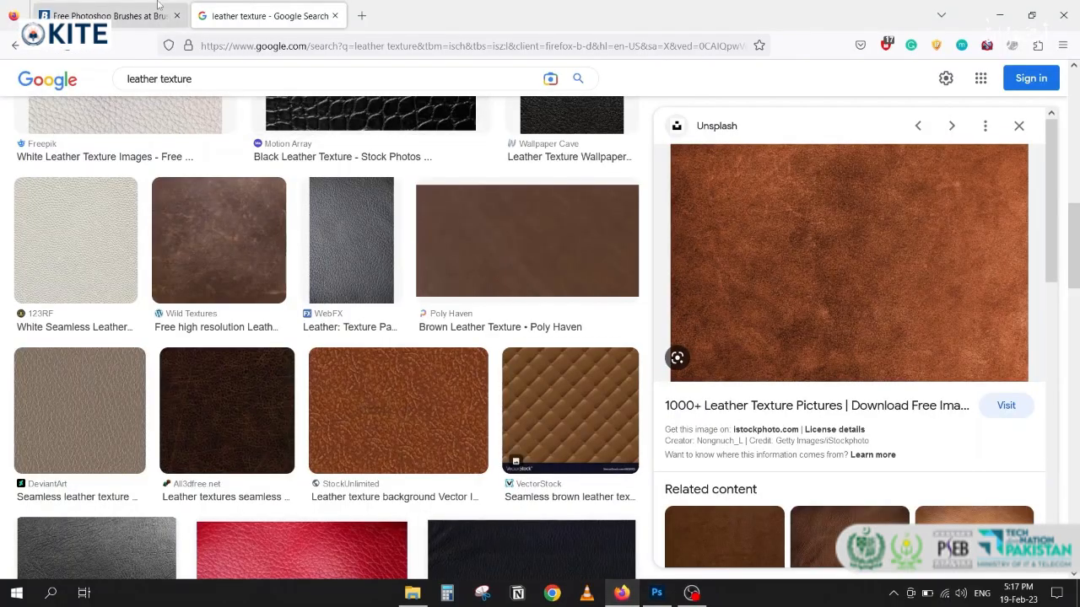
pyautogui.click(124, 16)
pyautogui.click(467, 206)
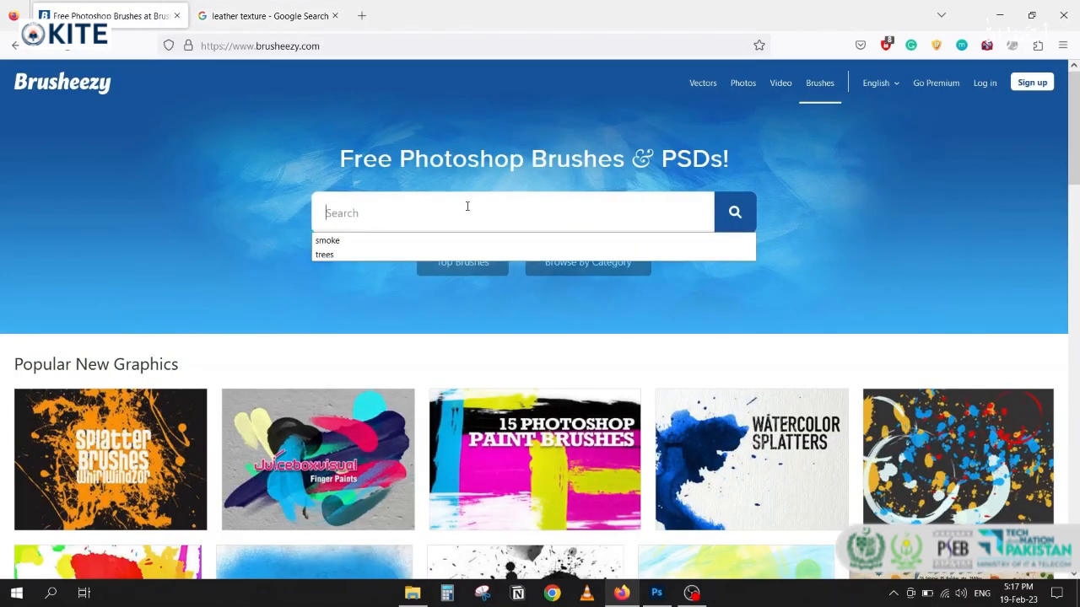
pyautogui.write('lens fla')
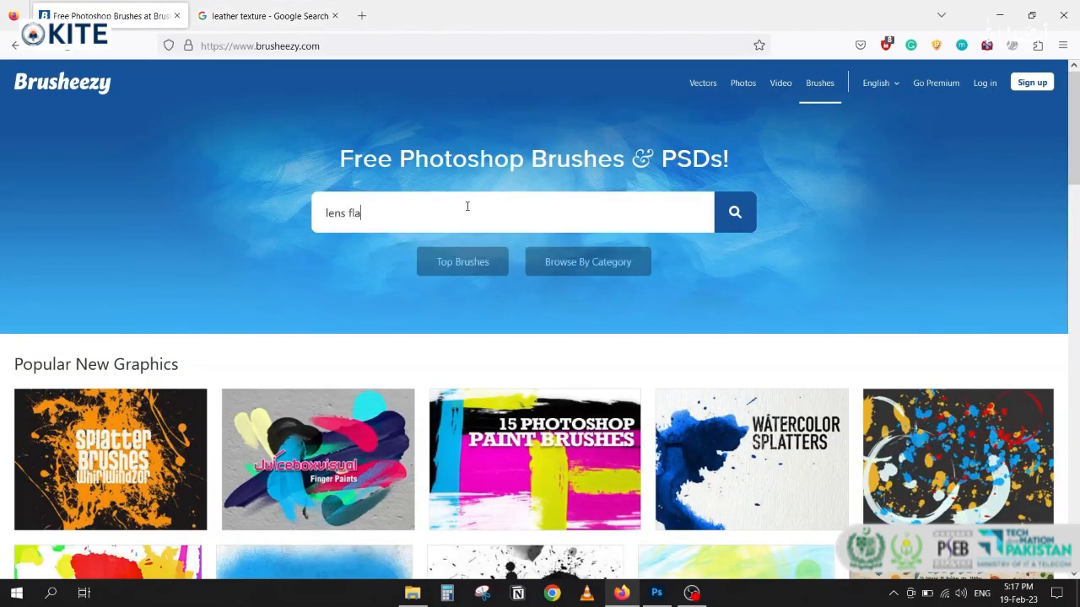
pyautogui.write('re')
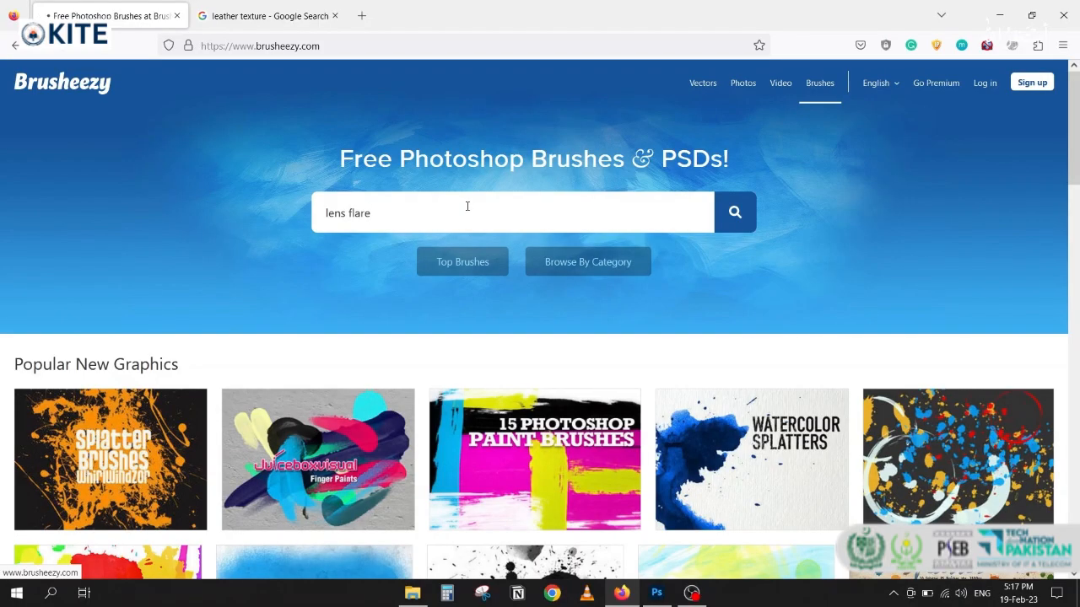
pyautogui.press('Return')
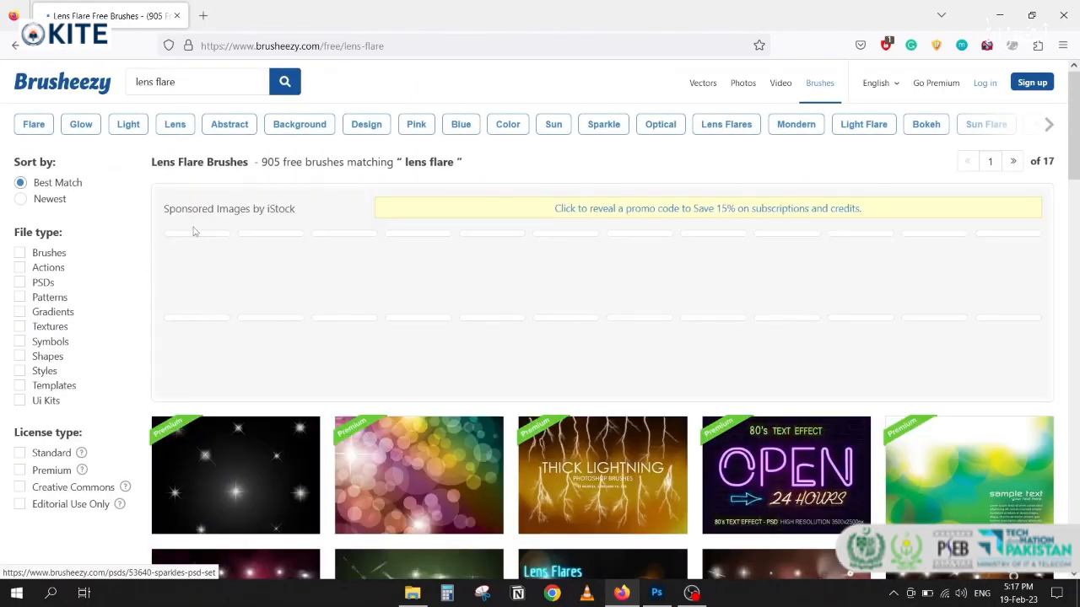
# - Browse the results, open the Free Lens Flare Photoshop Brushes 7 pack and start its free download
pyautogui.scroll(-10, 265, 277)
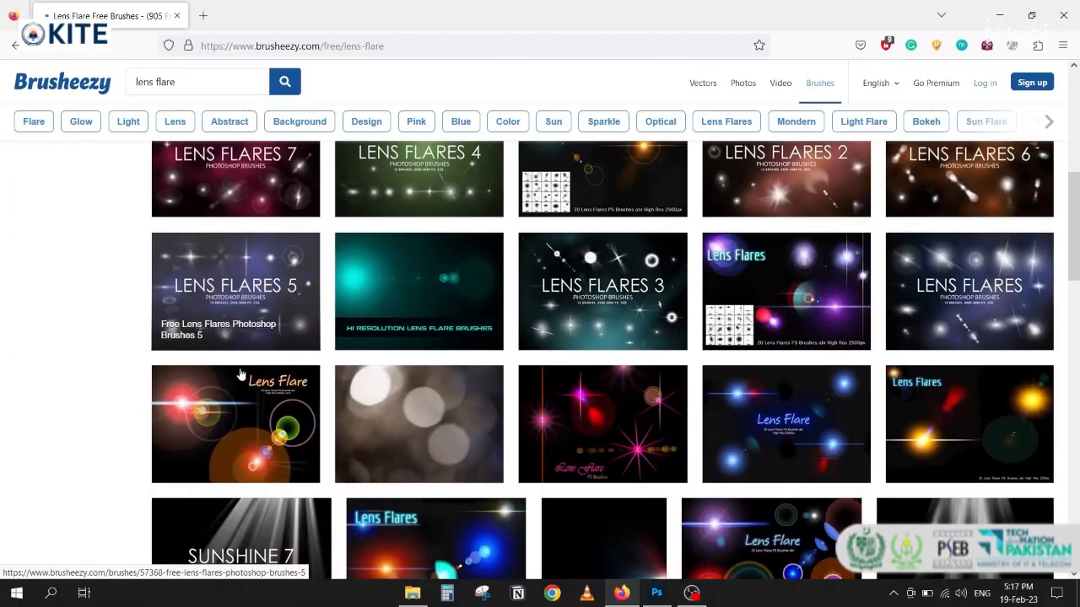
pyautogui.scroll(3, 297, 381)
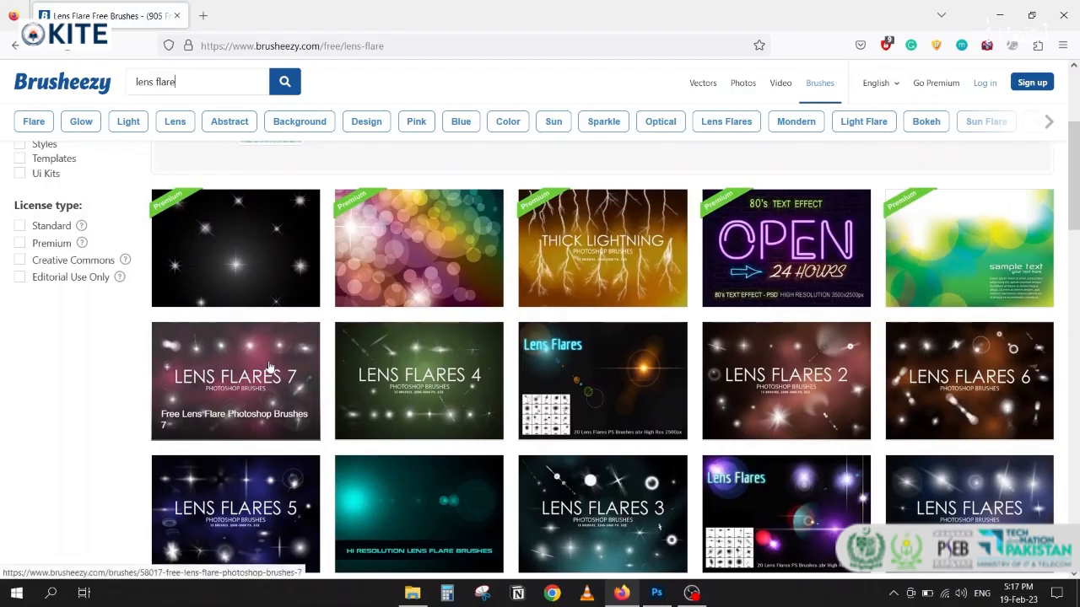
pyautogui.click(269, 368)
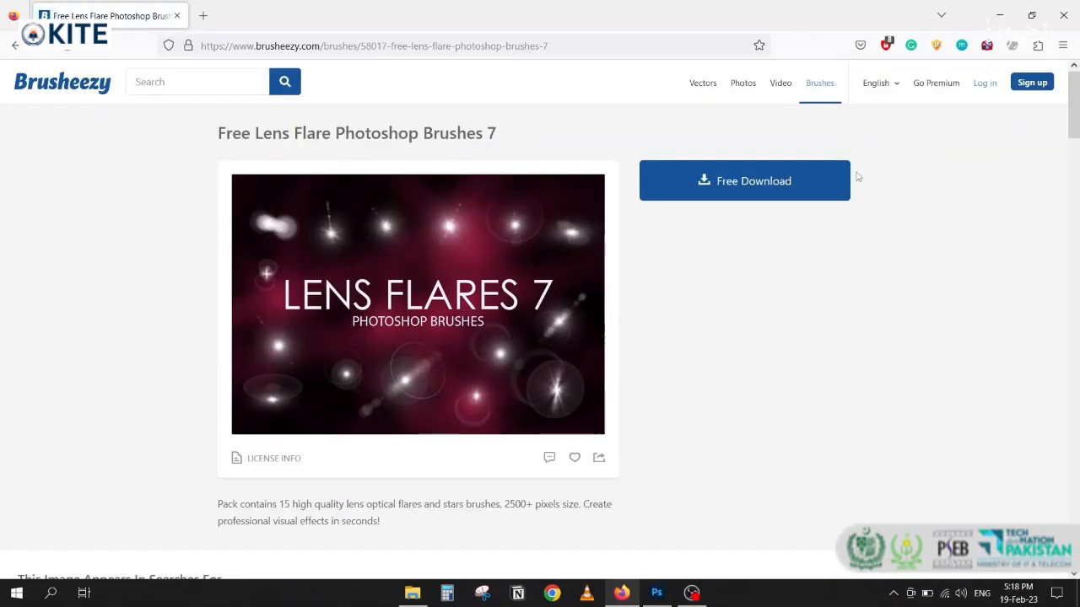
pyautogui.click(819, 181)
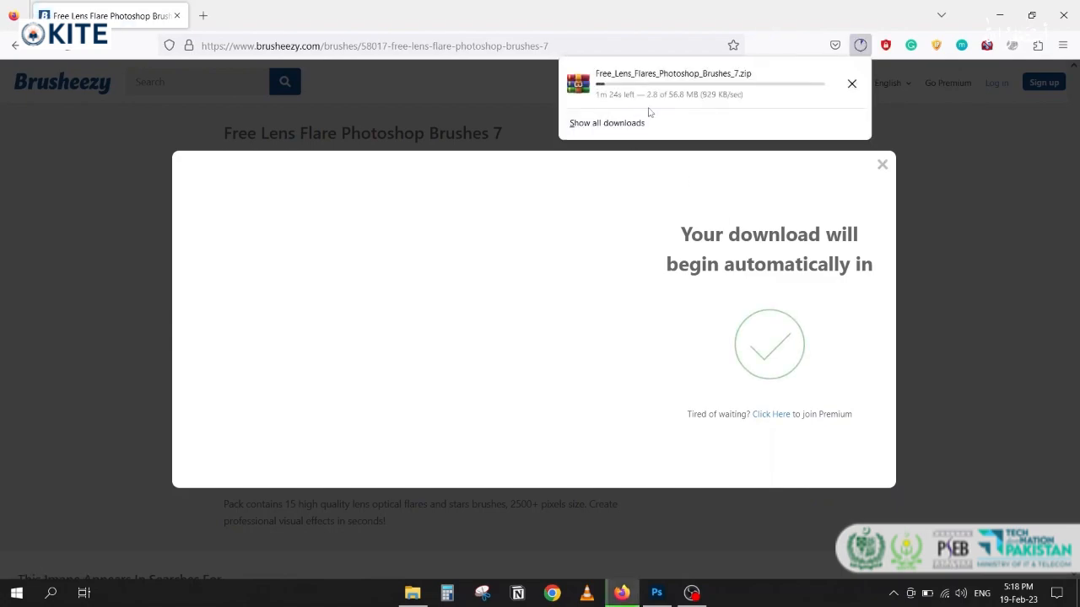
# - Switch back to Photoshop and add a new empty layer directly above the leather layer
pyautogui.click(656, 593)
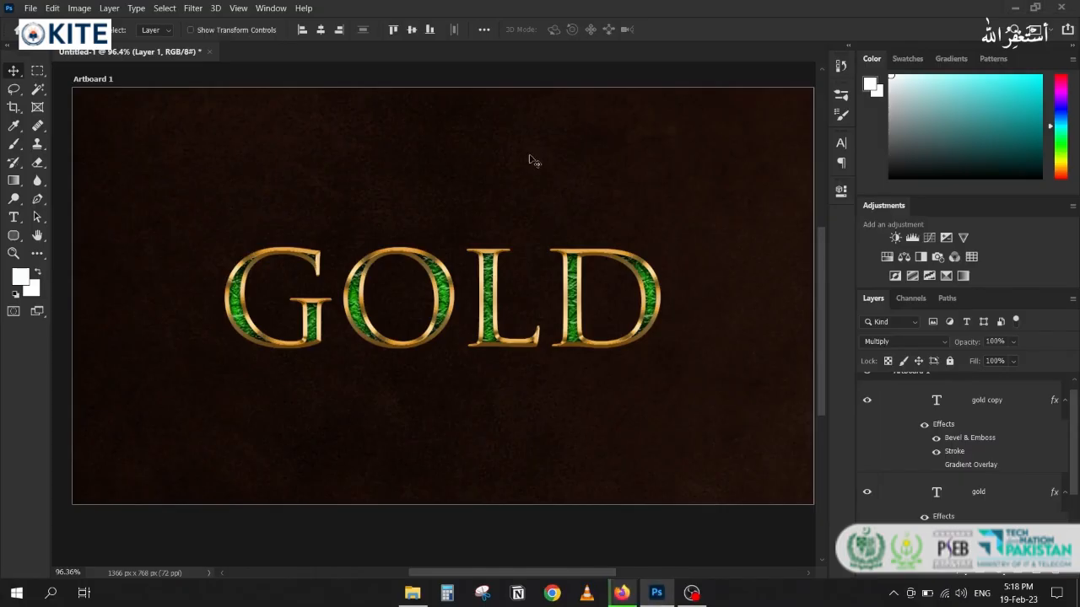
pyautogui.scroll(-4, 979, 464)
pyautogui.scroll(1, 963, 451)
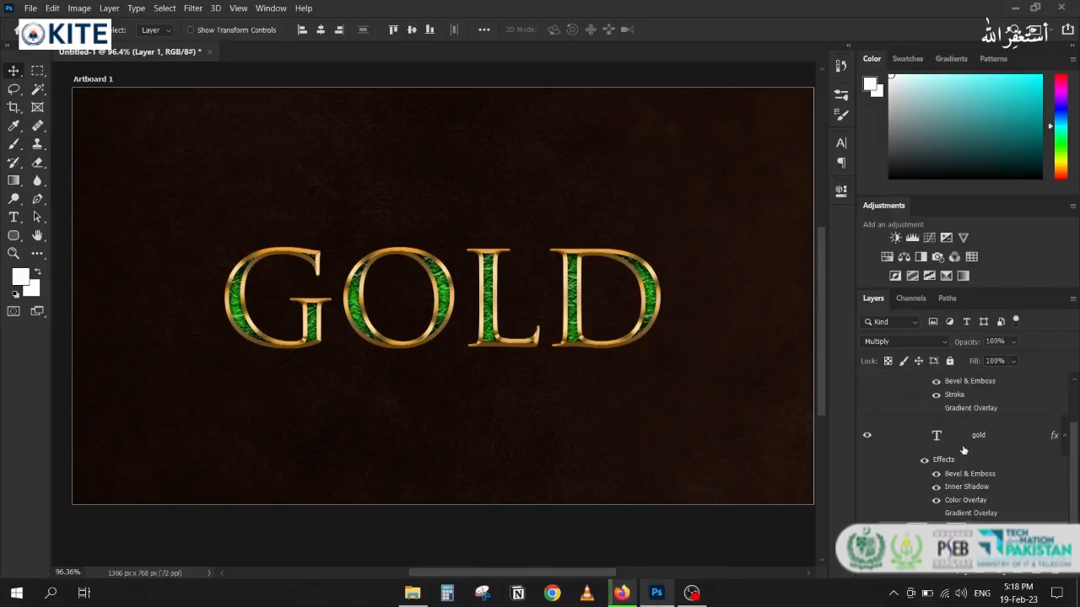
pyautogui.scroll(-1, 962, 455)
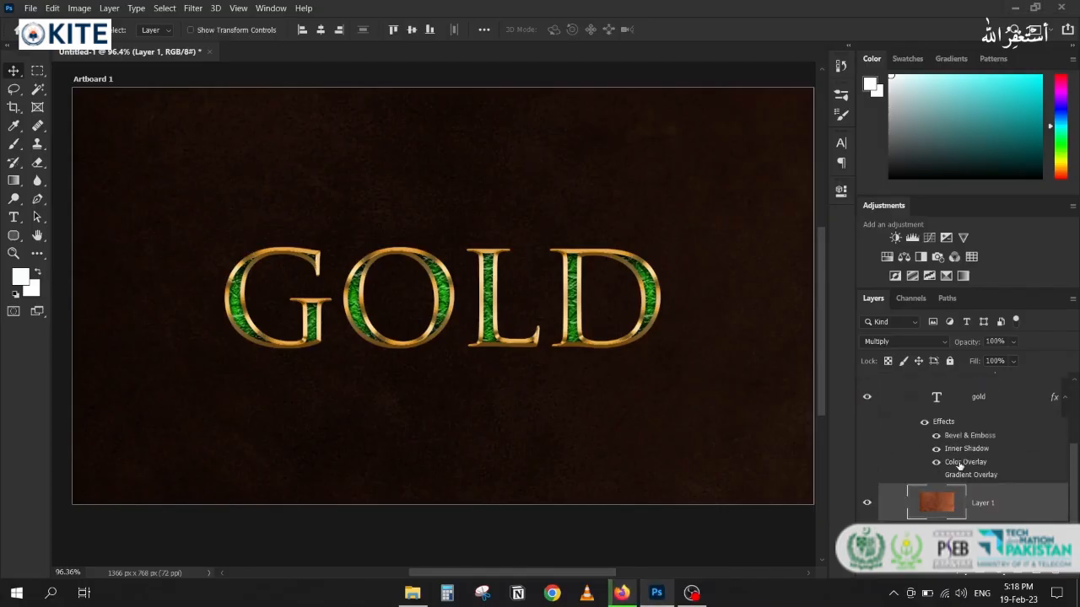
pyautogui.click(1034, 575)
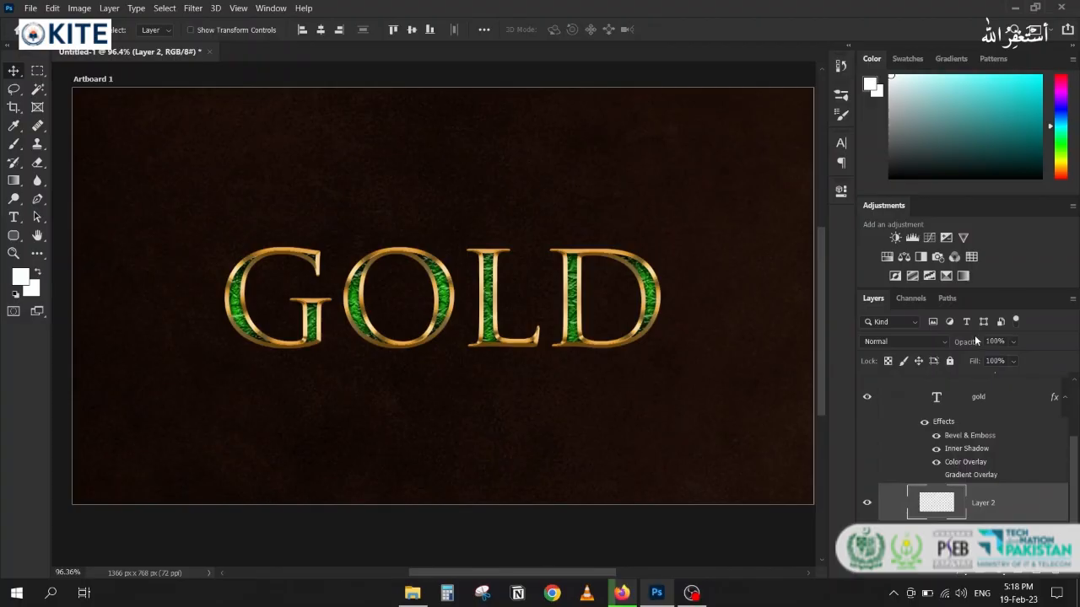
# - Set the new layer's blend mode to Linear Dodge (Add) and disable Transparency Shapes Layer in its blending options
pyautogui.click(901, 341)
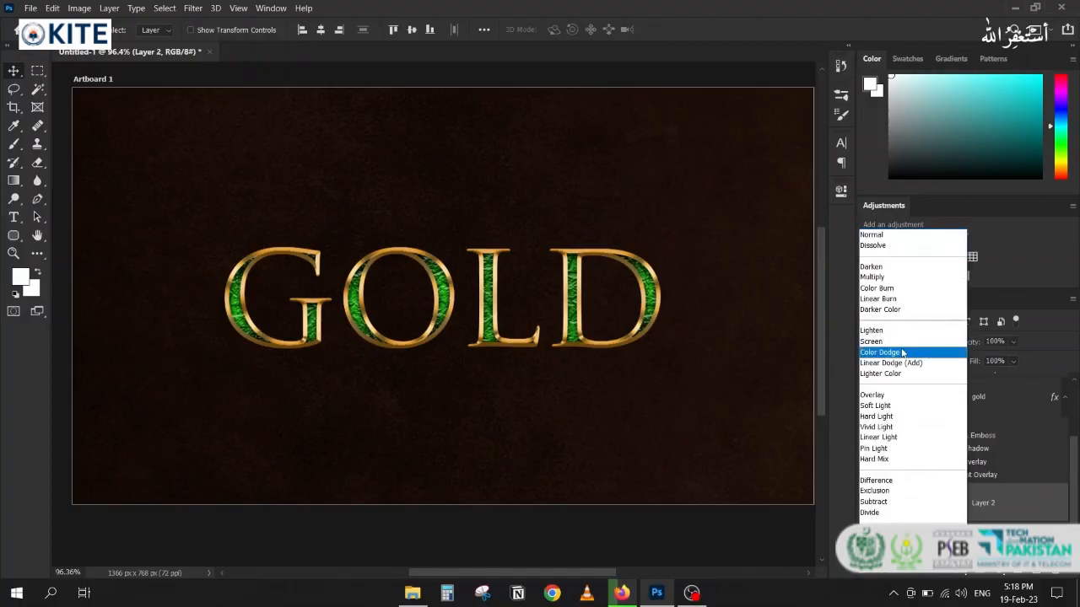
pyautogui.click(904, 362)
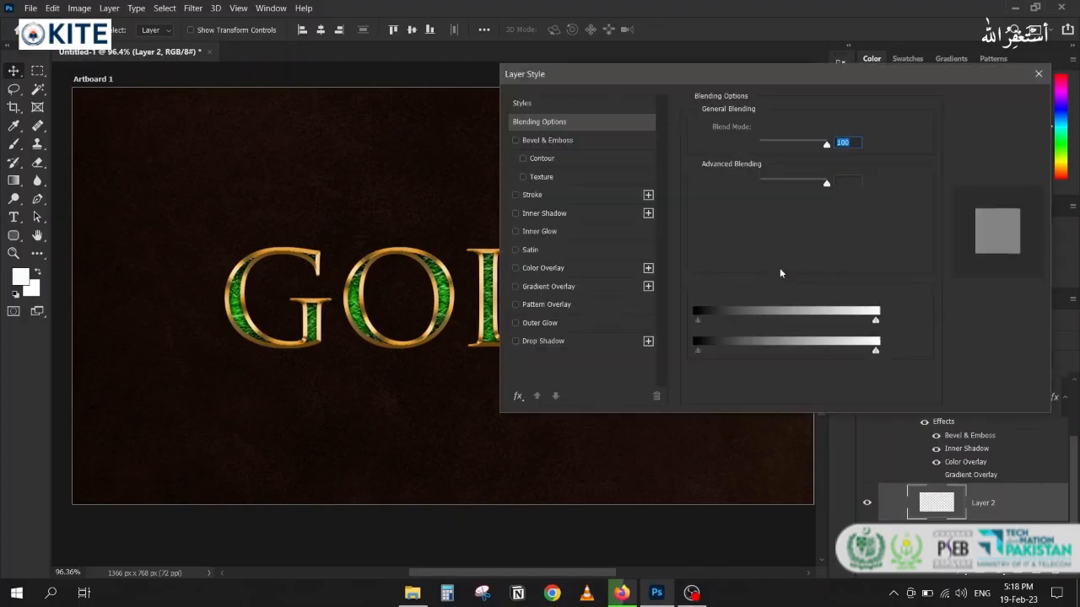
pyautogui.click(764, 242)
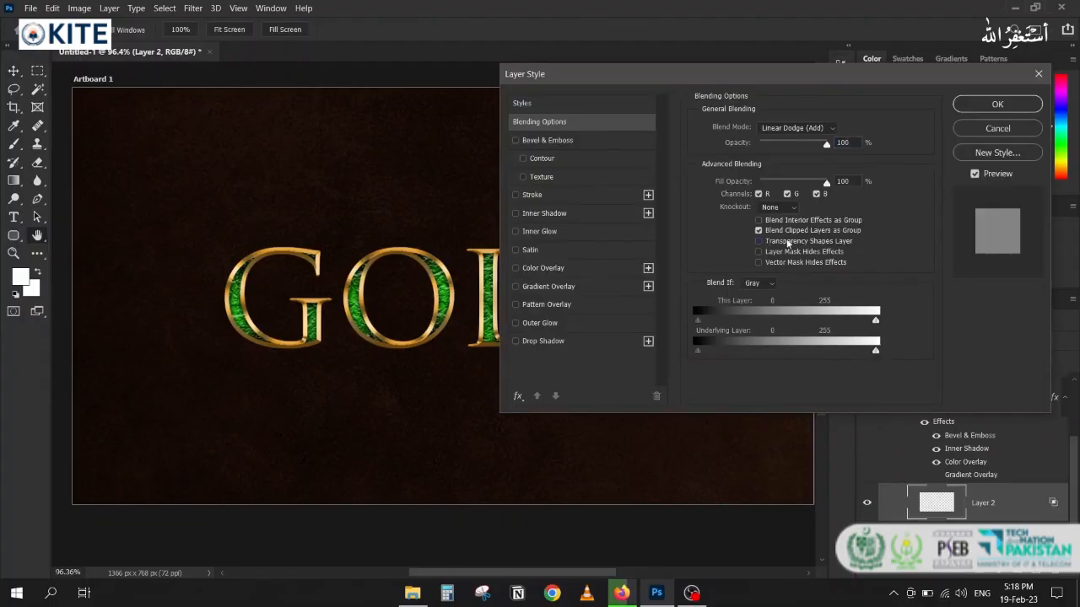
pyautogui.click(992, 106)
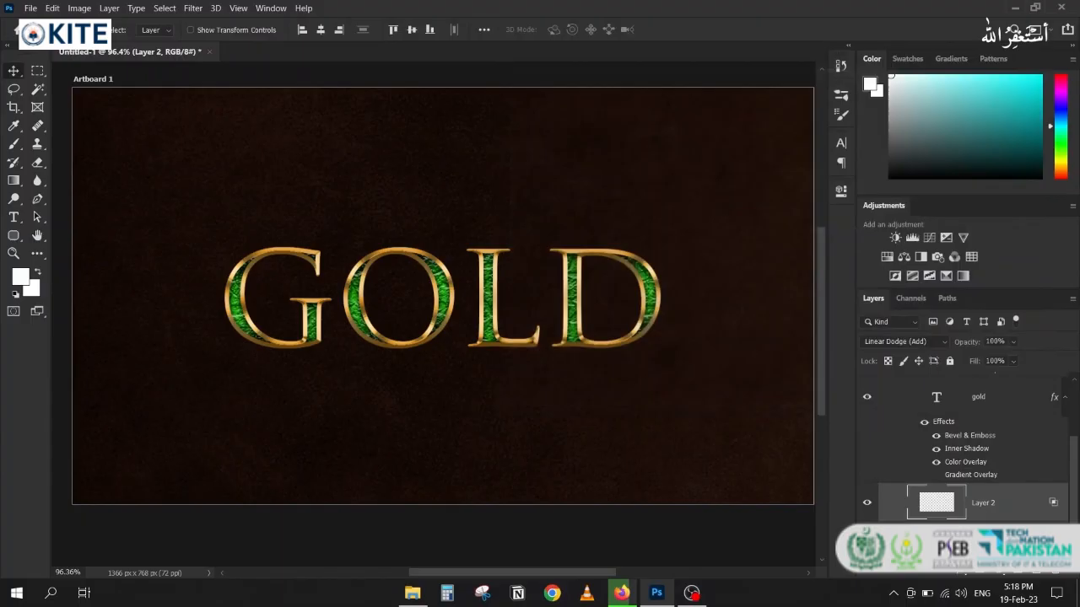
# - Activate the Brush tool with a soft round tip and reduce it to less than the height of the lettering
pyautogui.press('b')
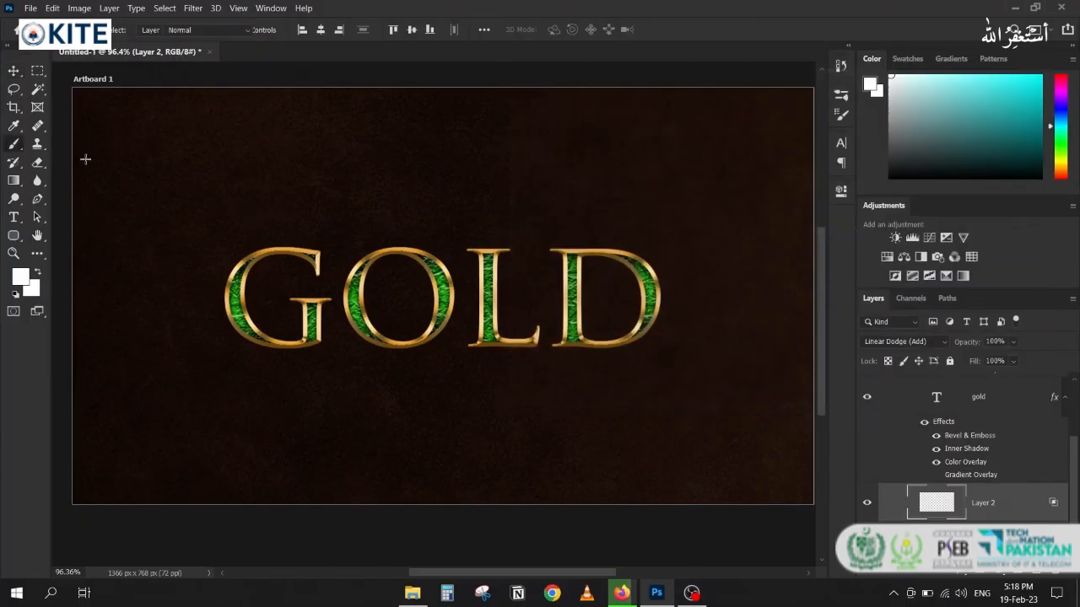
pyautogui.click(101, 30)
pyautogui.scroll(3, 107, 203)
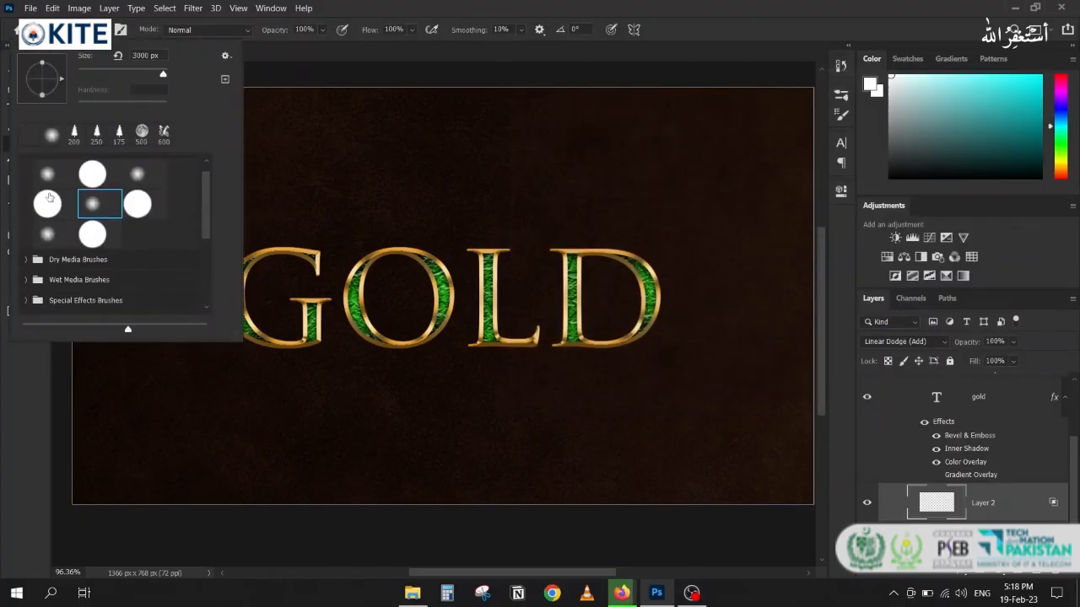
pyautogui.click(48, 175)
pyautogui.click(533, 12)
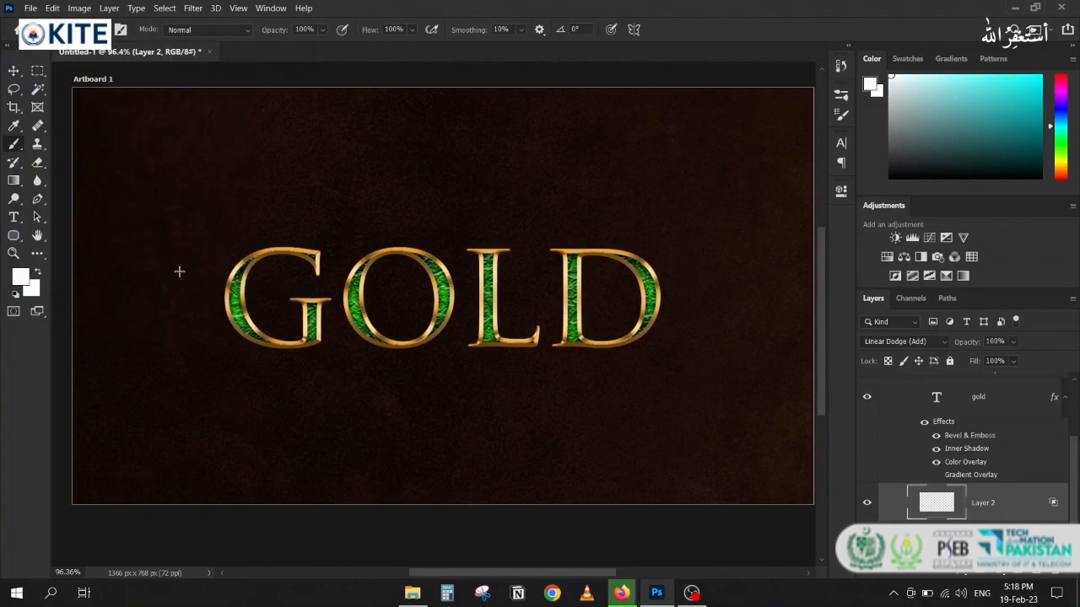
pyautogui.press('[')
pyautogui.press('[')
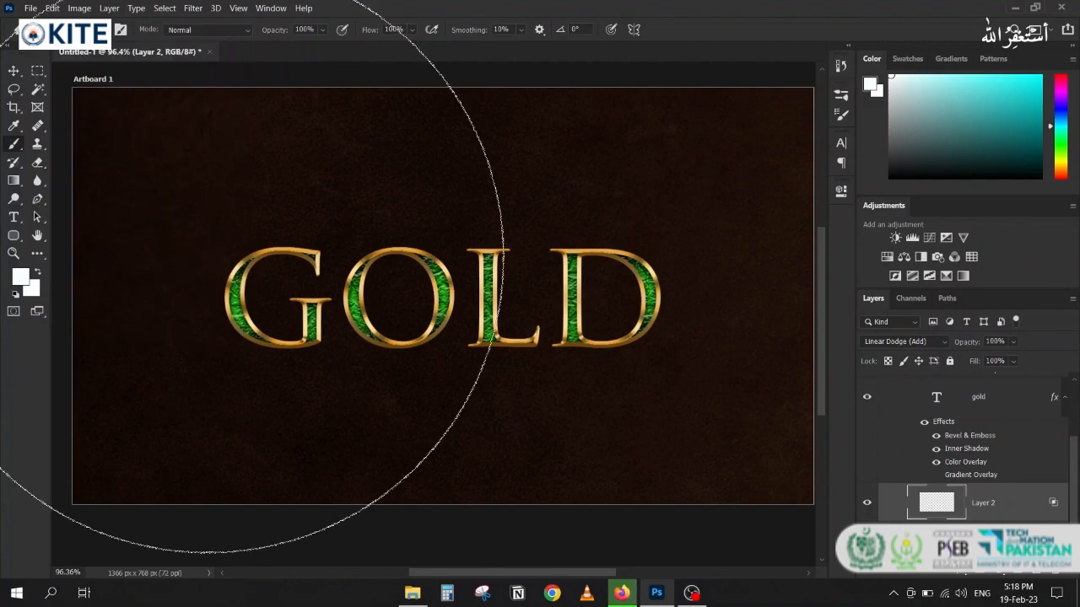
pyautogui.press('[')
pyautogui.press('[')
pyautogui.press('[')
pyautogui.press('[')
pyautogui.press('[')
pyautogui.press('[')
pyautogui.press('[')
pyautogui.press('[')
pyautogui.press('[')
pyautogui.press('[')
pyautogui.press('[')
pyautogui.press('[')
pyautogui.press('[')
pyautogui.press('[')
pyautogui.press('[')
pyautogui.press('[')
pyautogui.press(']')
pyautogui.press(']')
pyautogui.press(']')
pyautogui.press(']')
pyautogui.press(']')
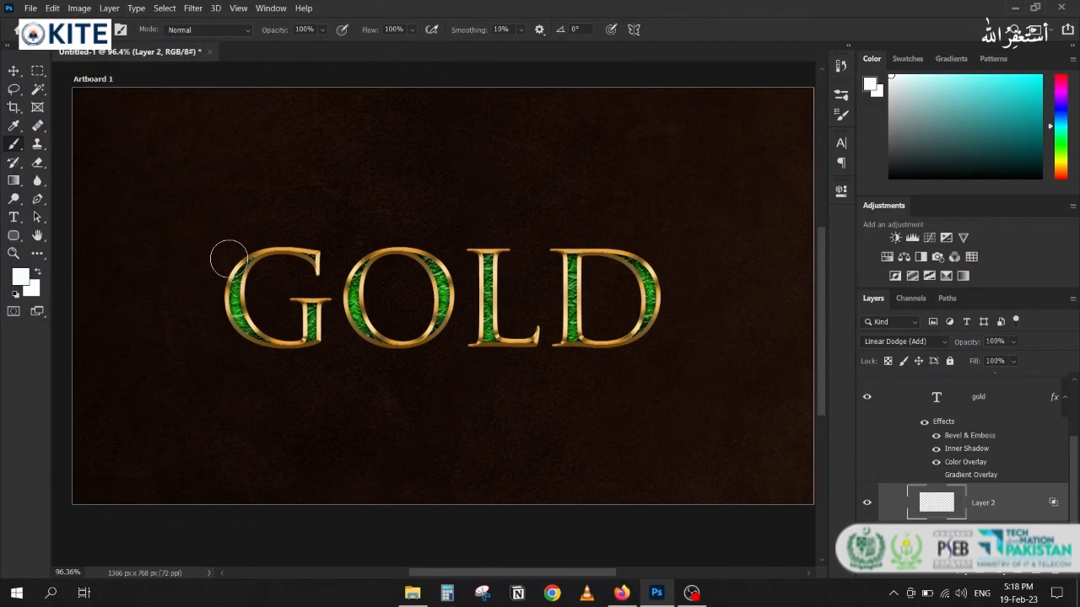
# - Give the brush a light orange colour, a tip about twice the height of the lettering and a flow of 4%
pyautogui.moveTo(1060, 172); pyautogui.dragTo(1060, 168)
pyautogui.moveTo(980, 108); pyautogui.dragTo(975, 76)
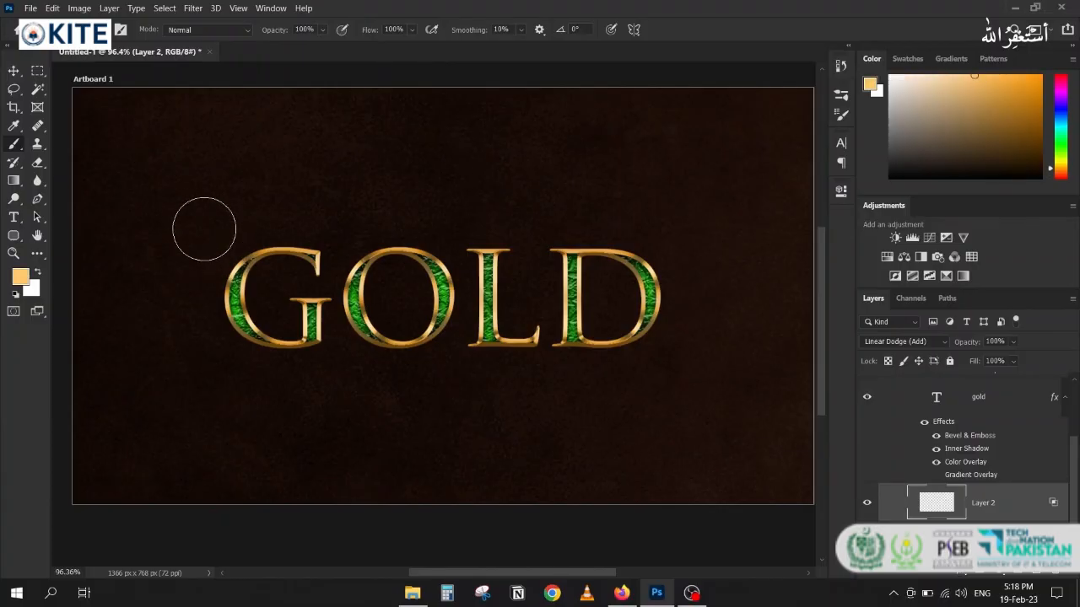
pyautogui.press(']')
pyautogui.press(']')
pyautogui.press(']')
pyautogui.press(']')
pyautogui.press(']')
pyautogui.moveTo(368, 35); pyautogui.dragTo(297, 41)
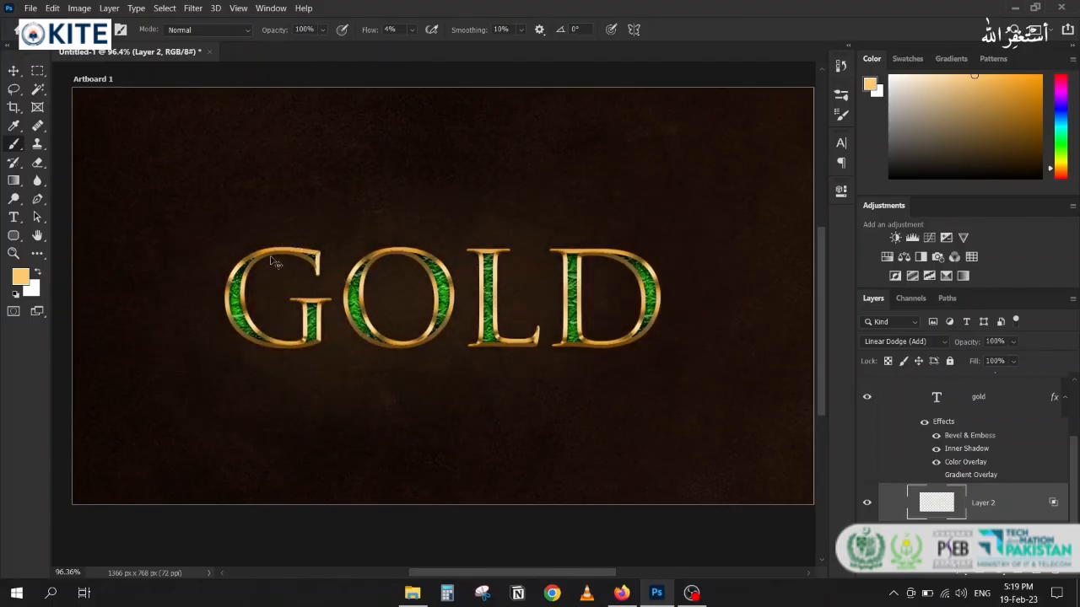
# - Raise the brush flow to 8% and paint a soft orange glow behind the whole word GOLD
pyautogui.moveTo(370, 33); pyautogui.dragTo(377, 32)
pyautogui.write('8')
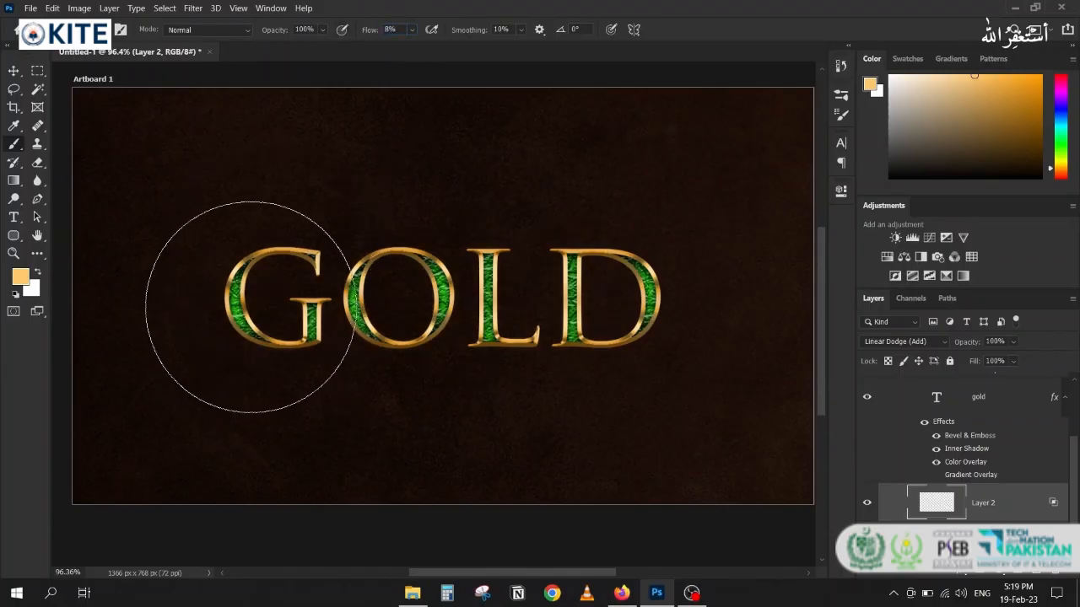
pyautogui.moveTo(249, 306)
pyautogui.mouseDown()
pyautogui.moveTo(601, 259)
pyautogui.moveTo(633, 265)
pyautogui.moveTo(605, 318)
pyautogui.mouseUp()
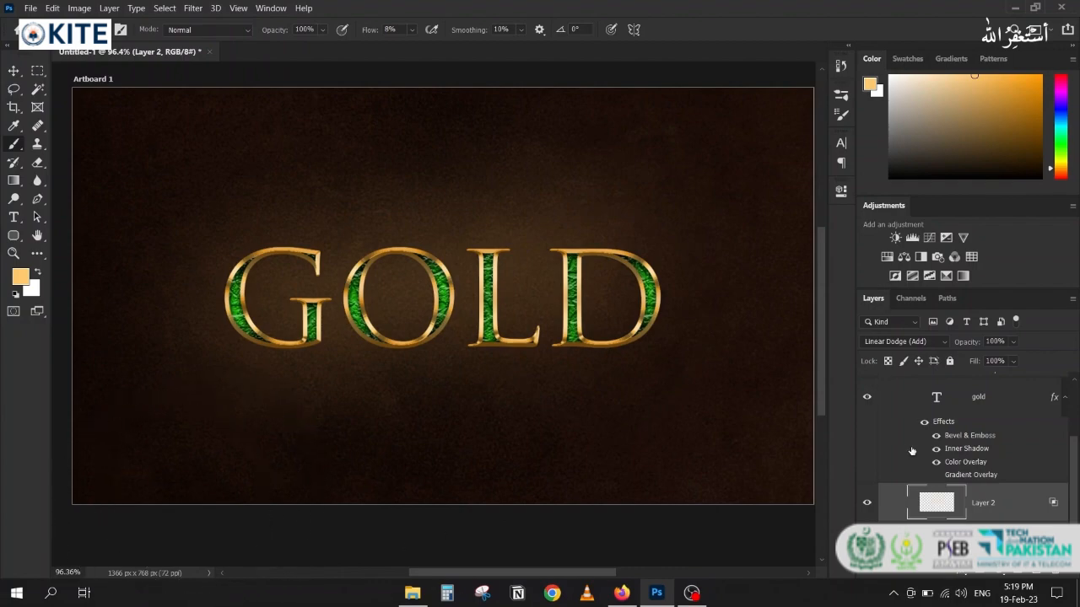
# - Darken the Color Fill 1 layer beneath the leather texture to a deeper near-black shade
pyautogui.scroll(-1, 979, 460)
pyautogui.click(983, 540)
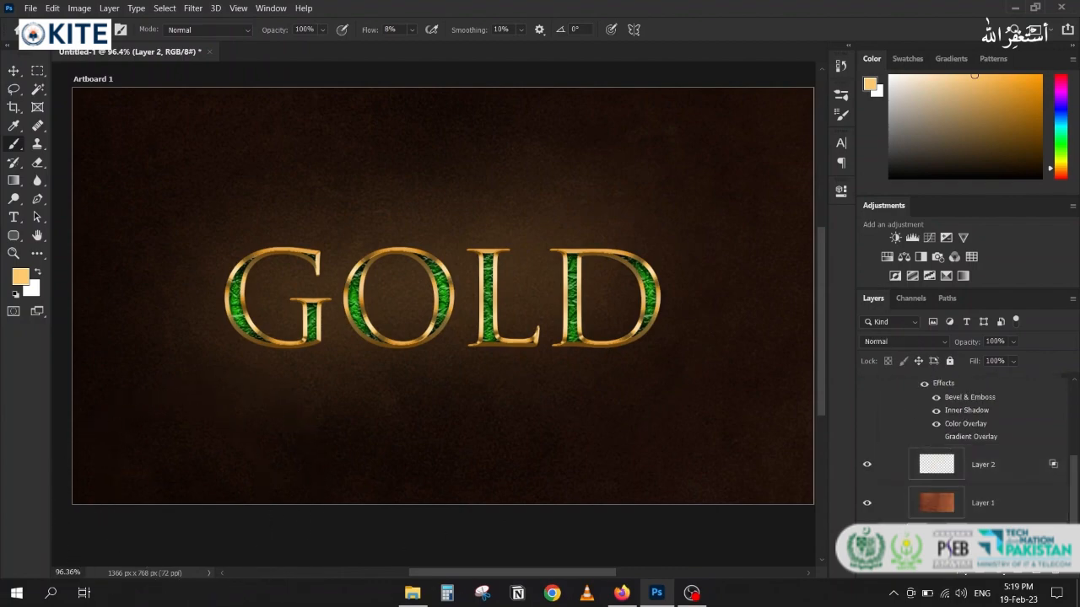
pyautogui.doubleClick(937, 541)
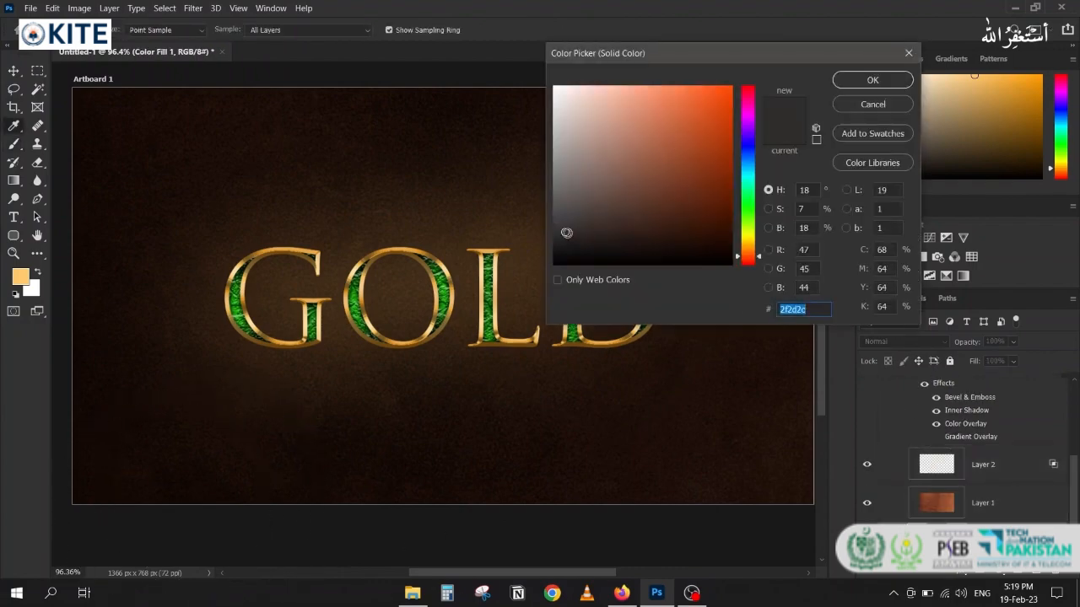
pyautogui.moveTo(567, 233); pyautogui.dragTo(566, 243)
pyautogui.click(860, 78)
pyautogui.scroll(-2, 202, 280)
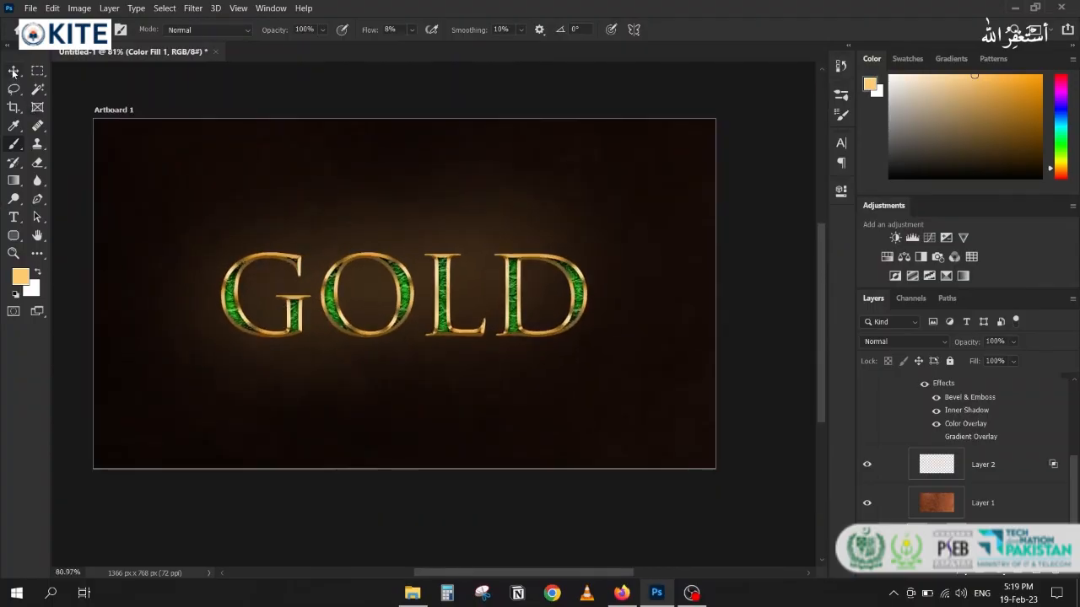
# - Extract the Free_Lens_Flares_Photoshop_Brushes_7 archive on the desktop into its own folder and permanently delete the archive
pyautogui.click(631, 596)
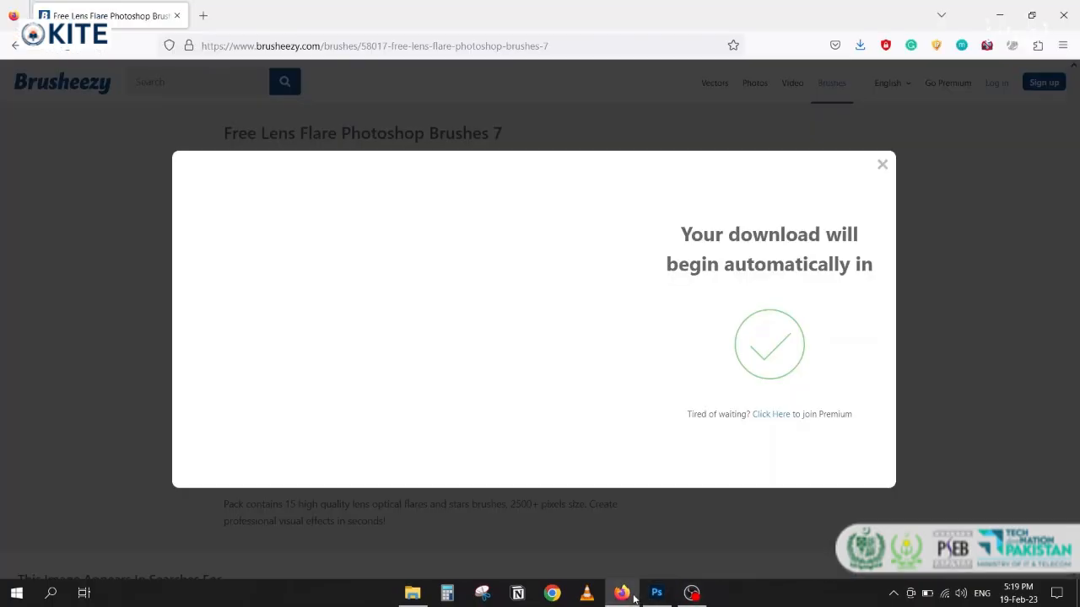
pyautogui.click(633, 595)
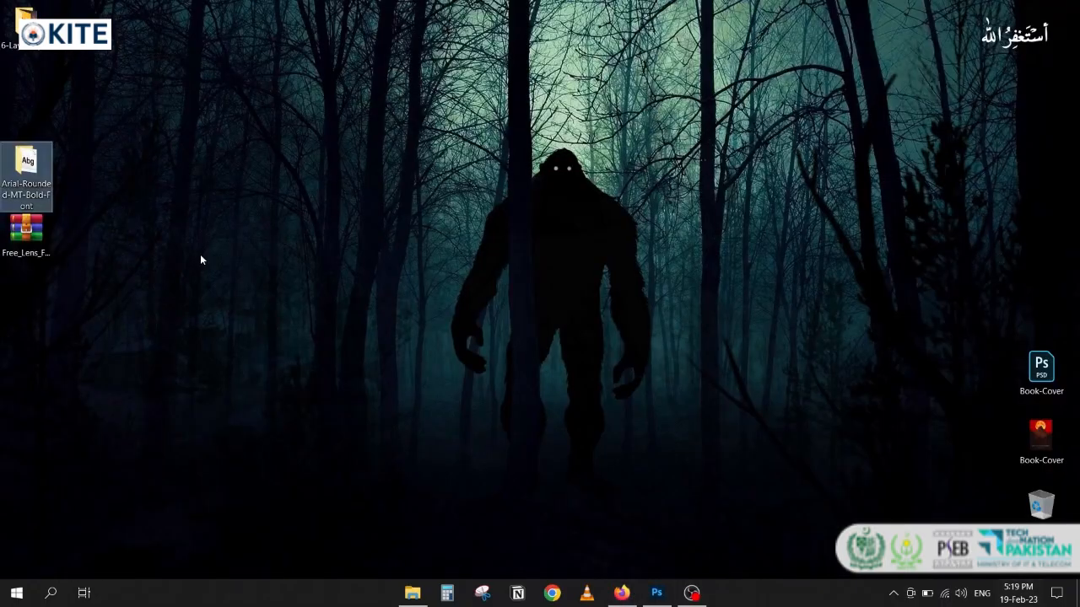
pyautogui.rightClick(27, 235)
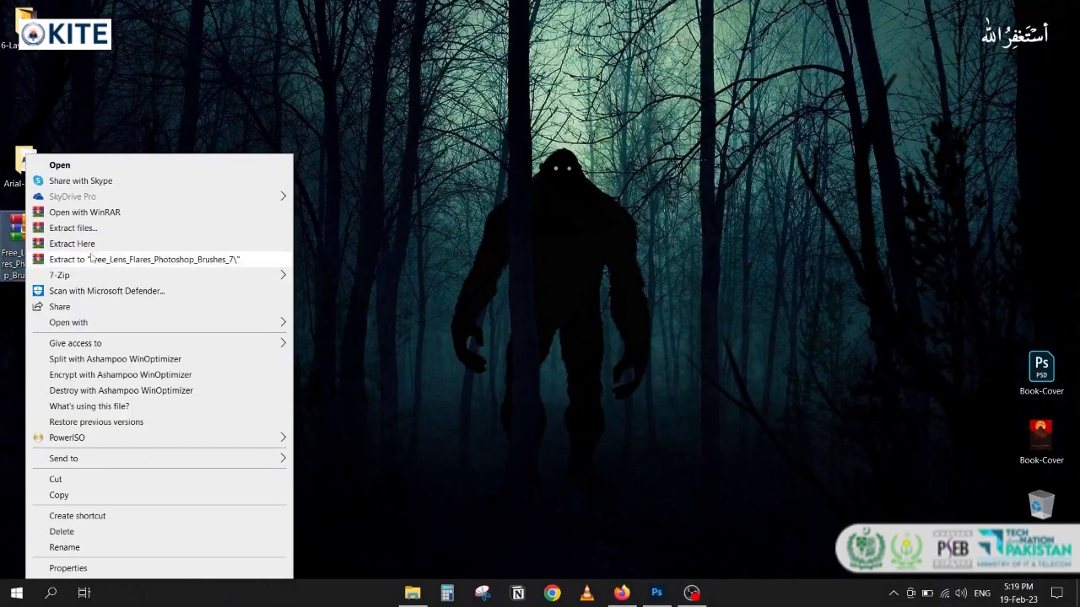
pyautogui.click(33, 258)
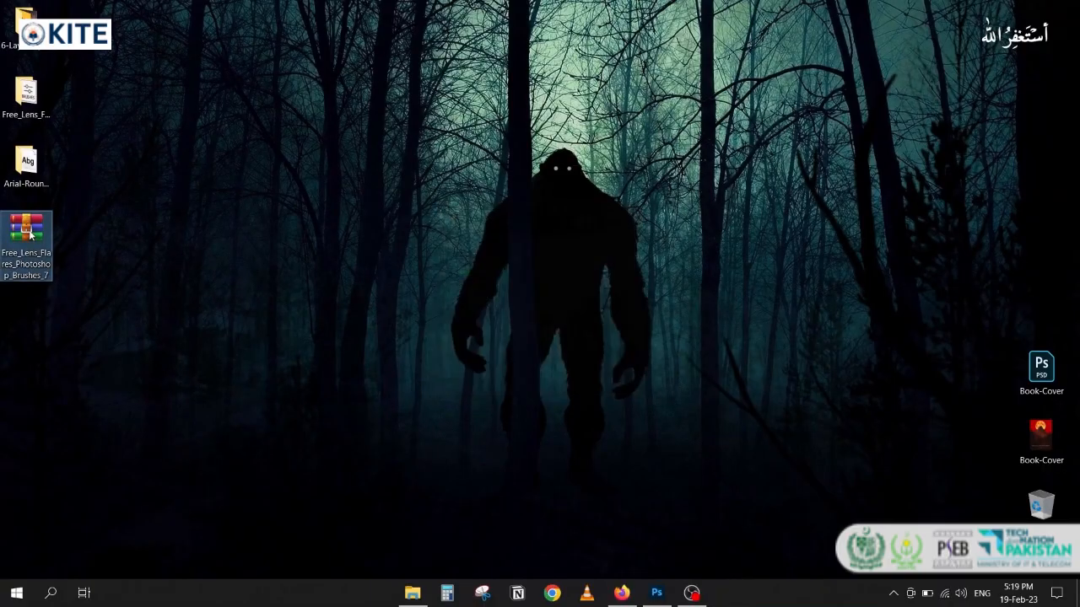
pyautogui.hotkey('shift', 'Delete')
pyautogui.press('Return')
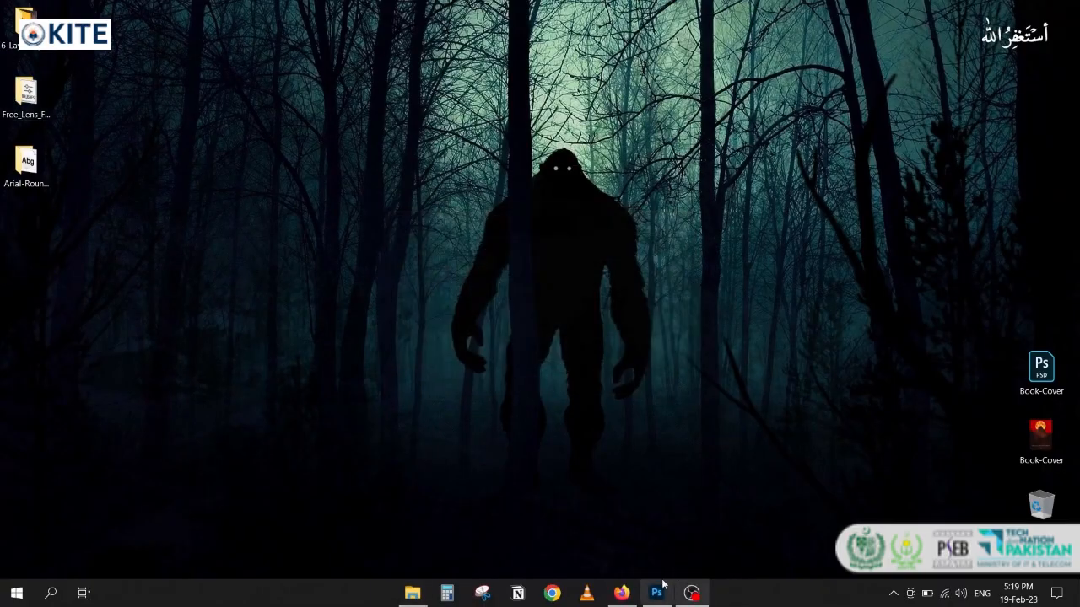
# - Load the Free Lens Flares Photoshop Brushes 7 ABR file from the extracted folder into Photoshop
pyautogui.doubleClick(25, 92)
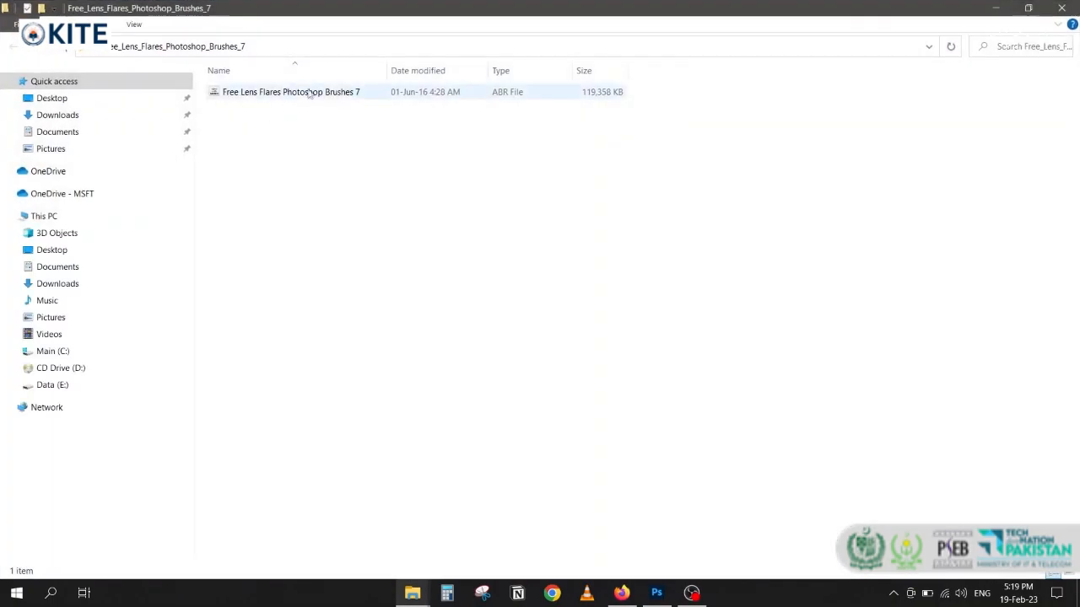
pyautogui.doubleClick(277, 92)
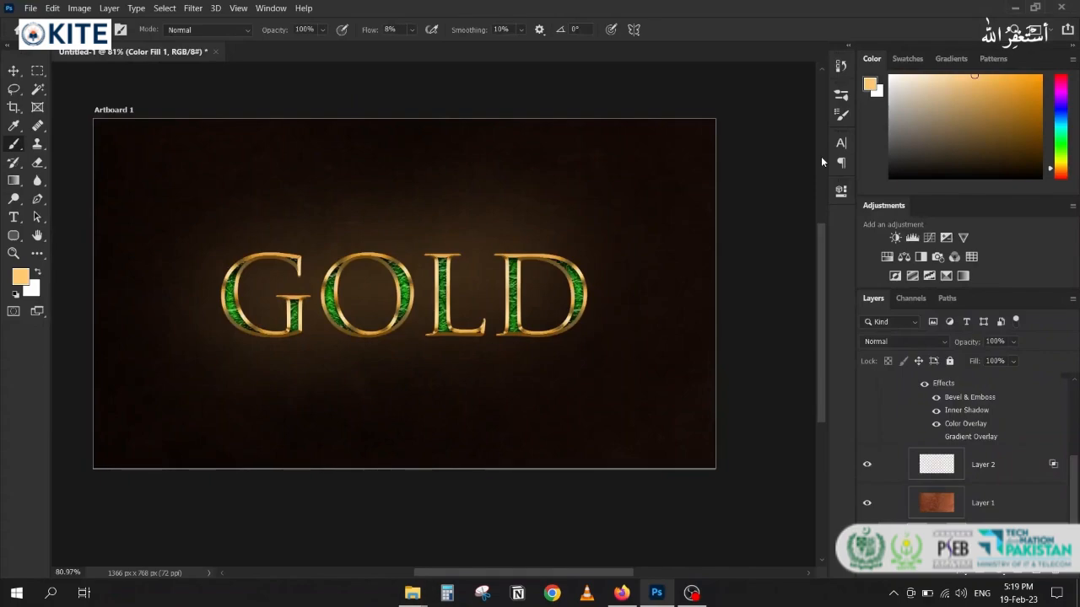
# - Delete the Free Lens Flares Photoshop Brushes 7 group and its brushes from the brush library
pyautogui.click(840, 98)
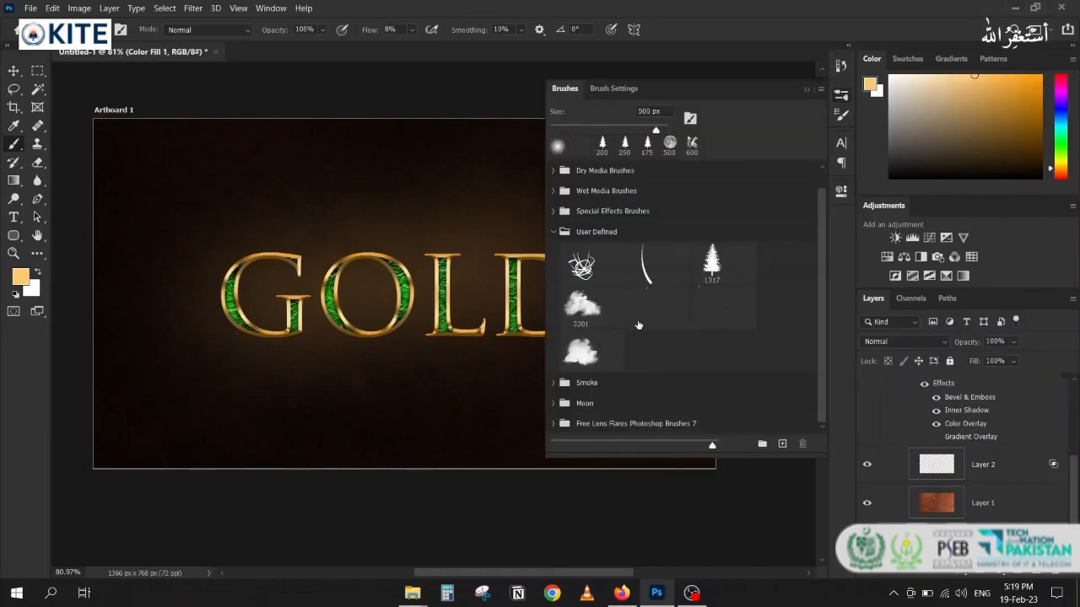
pyautogui.click(801, 444)
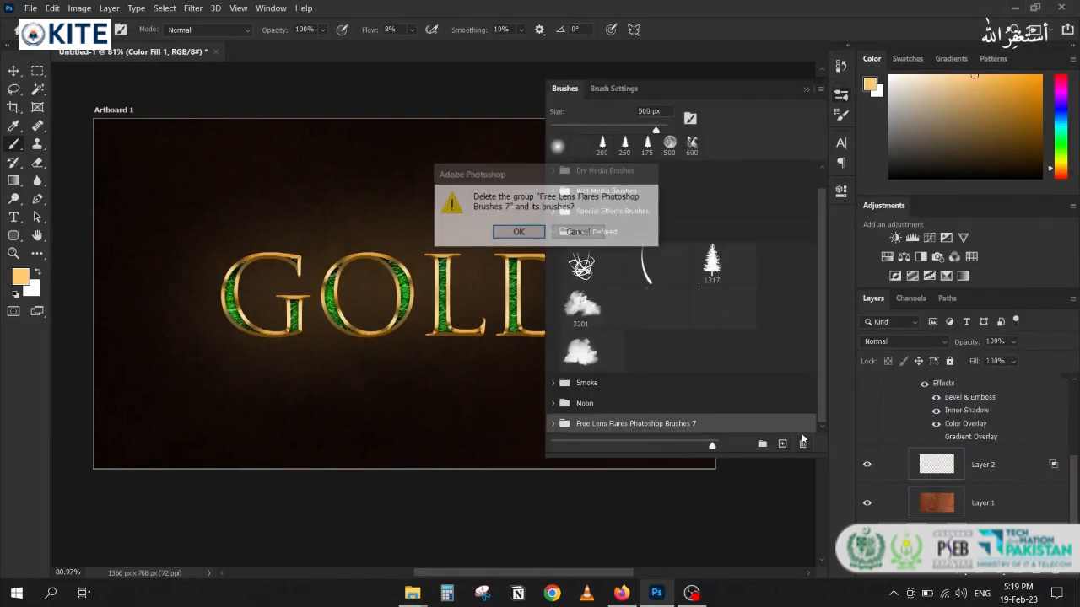
pyautogui.click(509, 236)
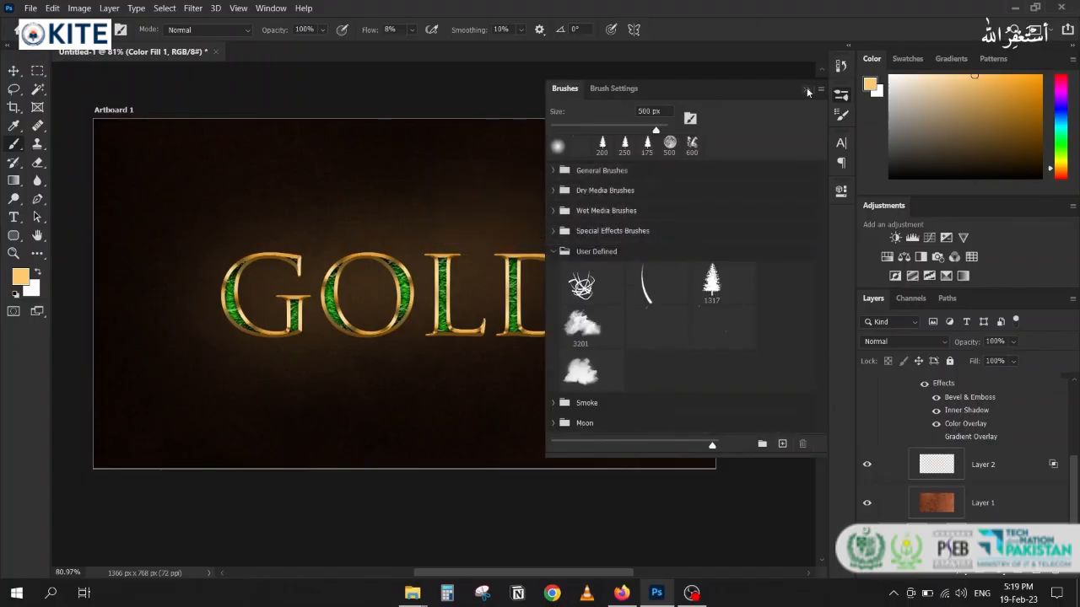
pyautogui.click(807, 90)
# - Rename the ABR brush file in the desktop folder Free_Lens_Flares_Photoshop_Brushes_7 as Lens Flares and close the folder
pyautogui.click(1076, 594)
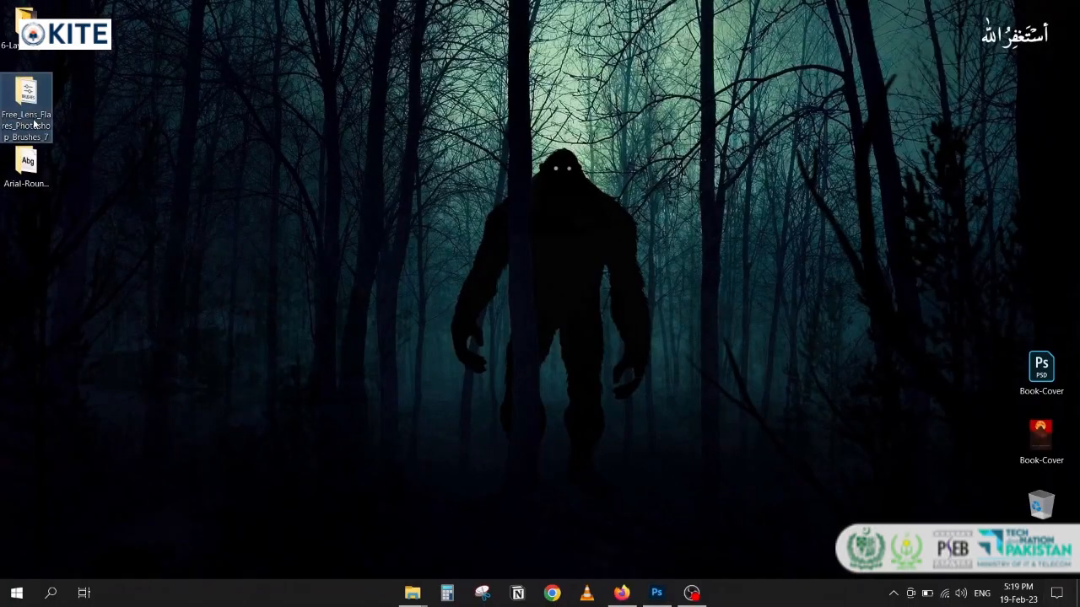
pyautogui.click(34, 124)
pyautogui.click(25, 107)
pyautogui.doubleClick(25, 102)
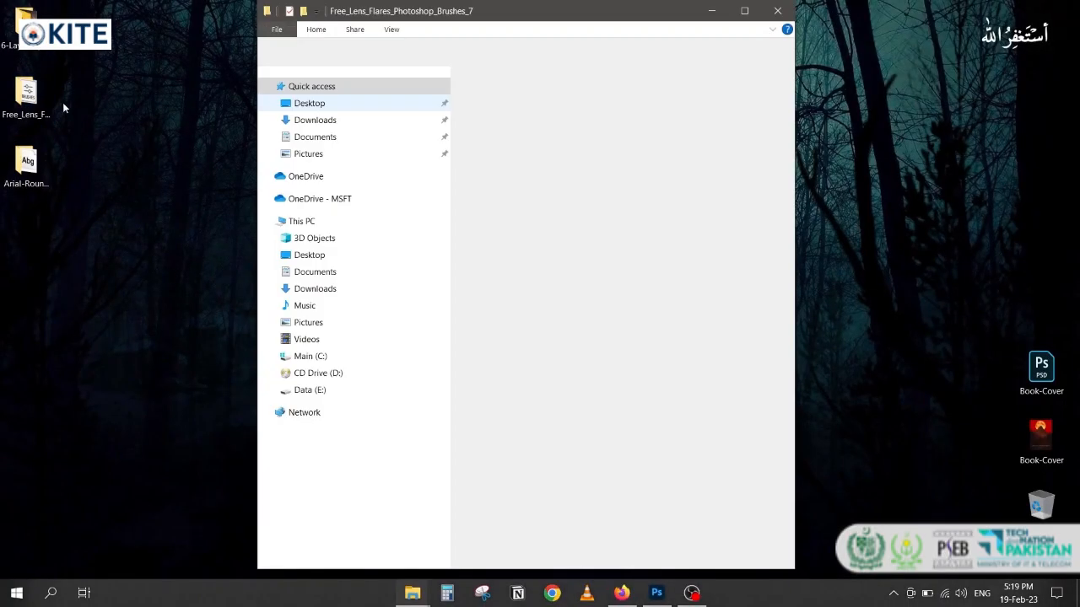
pyautogui.click(473, 100)
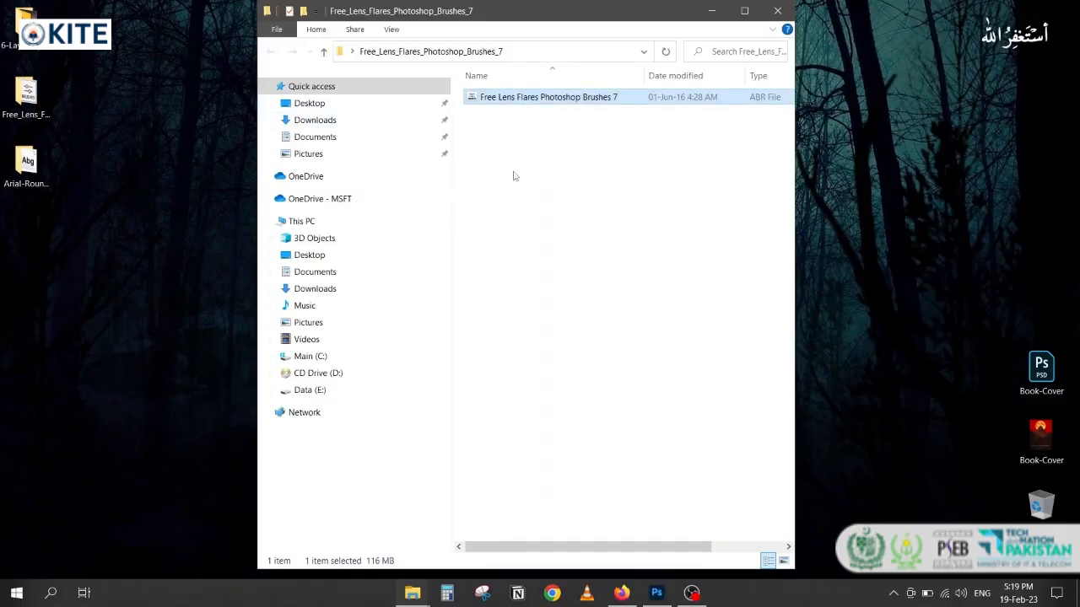
pyautogui.press('F2')
pyautogui.write('Len')
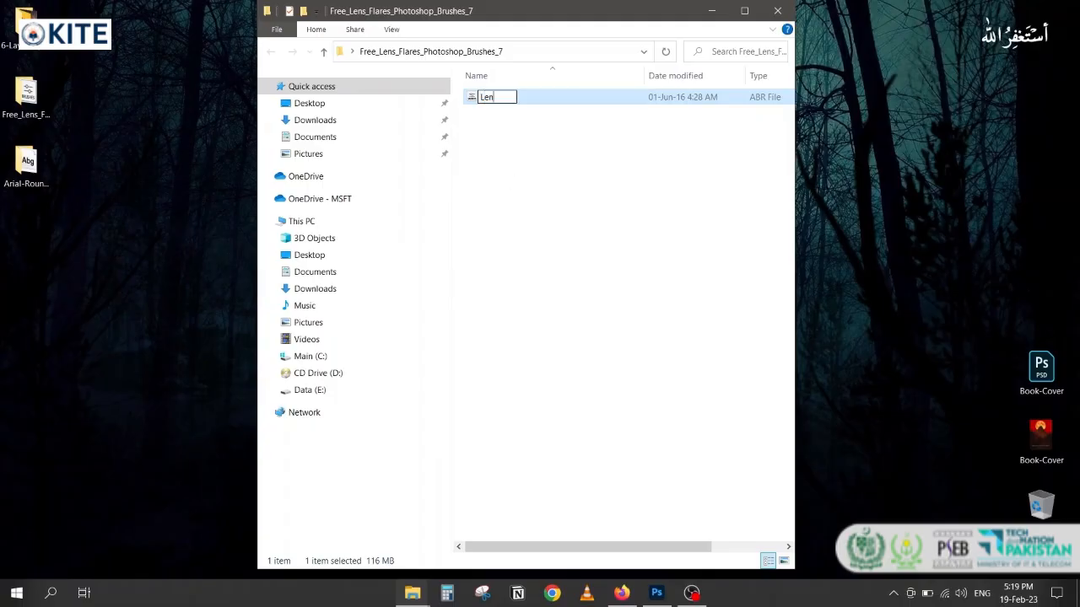
pyautogui.write('s Flares')
pyautogui.press('Return')
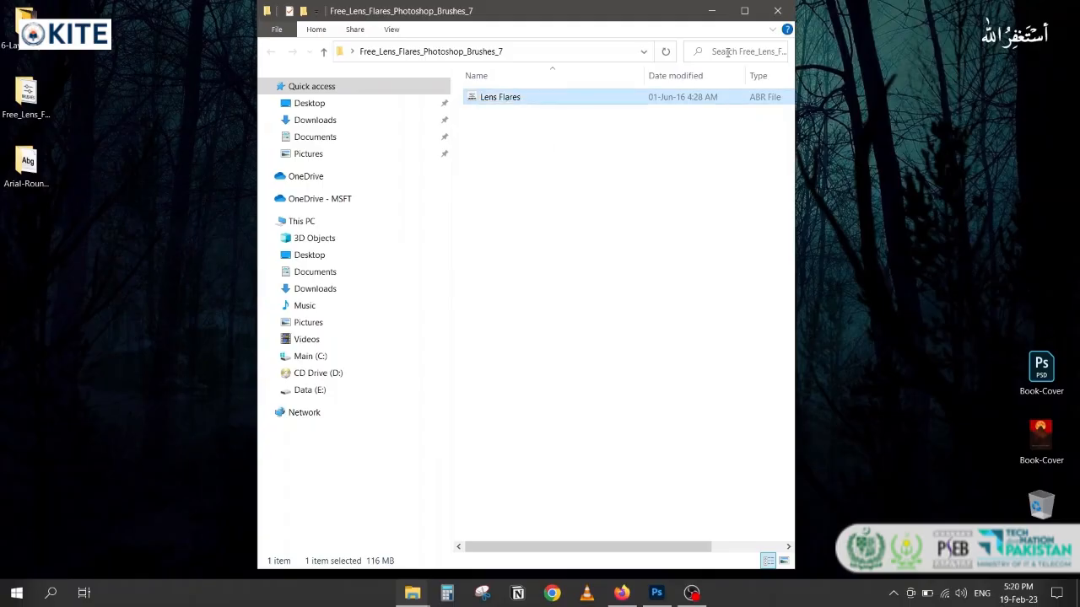
pyautogui.click(780, 11)
# - Load the Lens Flares brush file from the extracted desktop folder into Photoshop
pyautogui.click(27, 118)
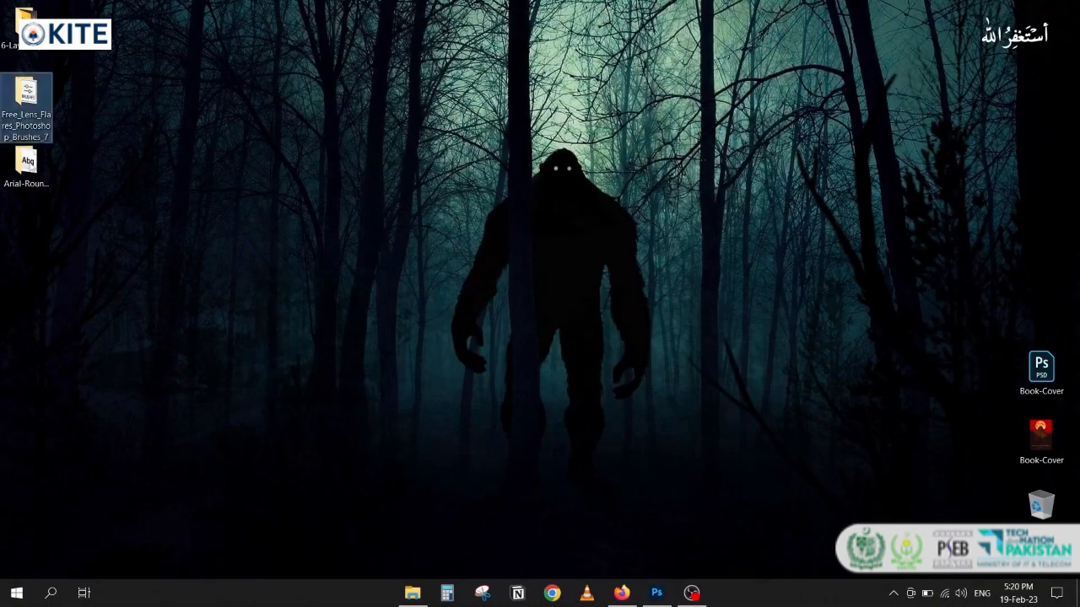
pyautogui.click(657, 593)
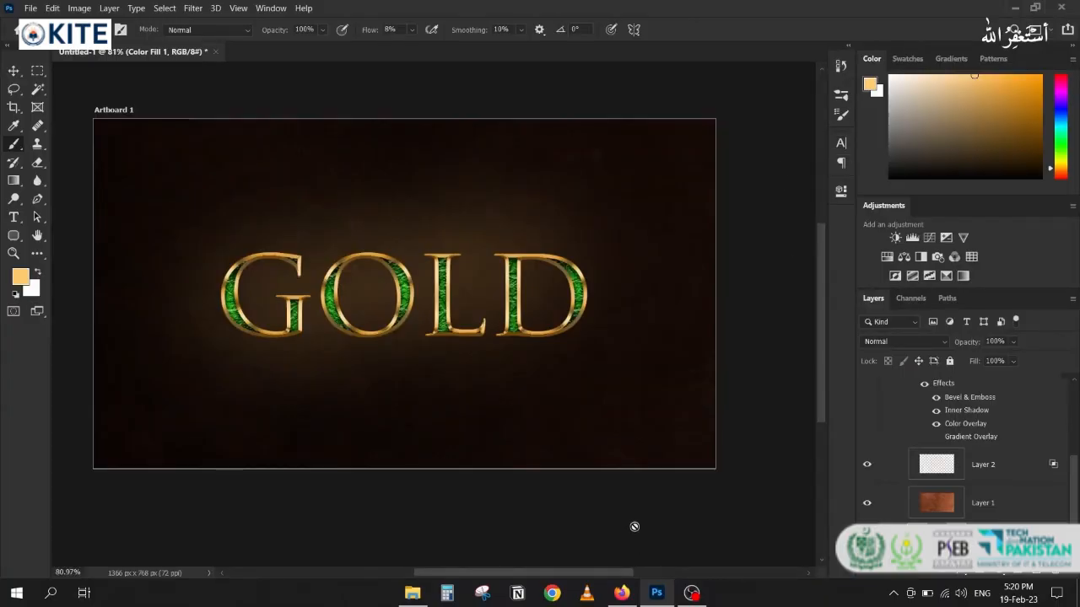
pyautogui.click(657, 593)
pyautogui.doubleClick(32, 106)
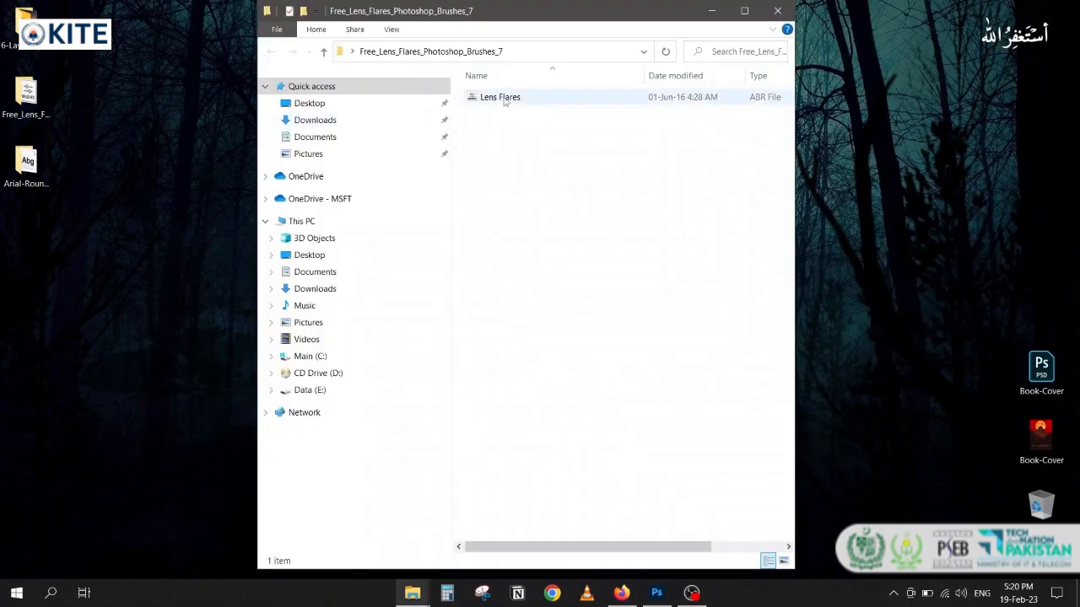
pyautogui.click(504, 101)
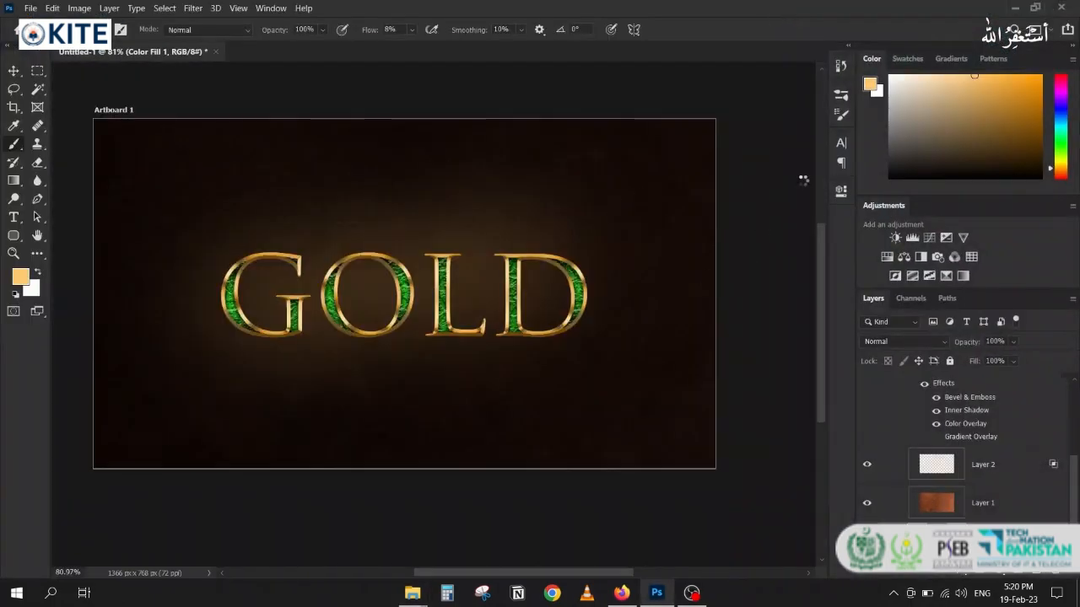
# - Add a new empty layer directly above the gold copy text layer
pyautogui.scroll(5, 970, 414)
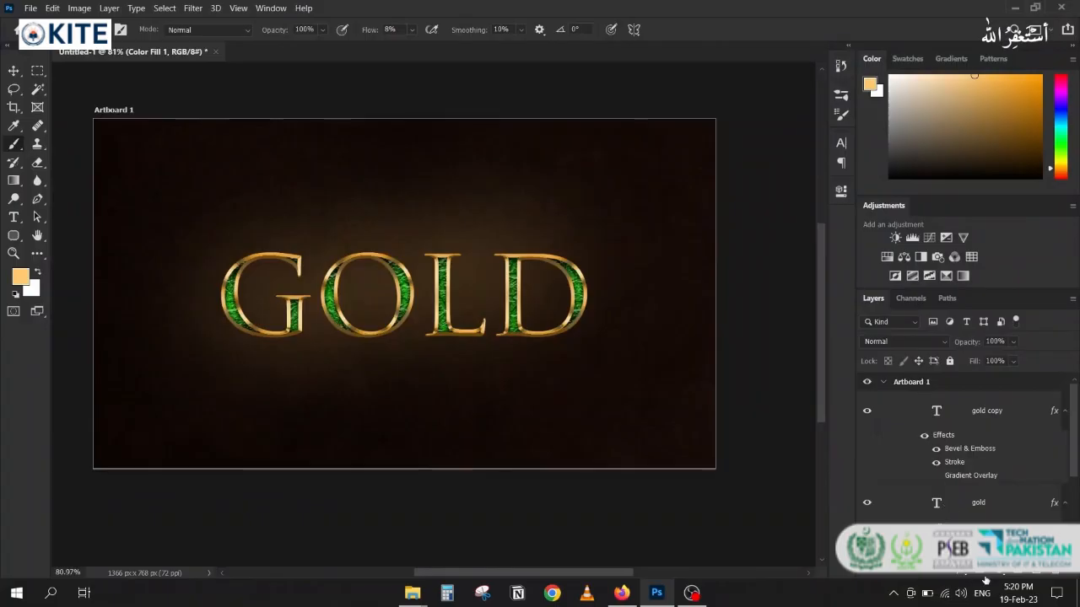
pyautogui.click(935, 413)
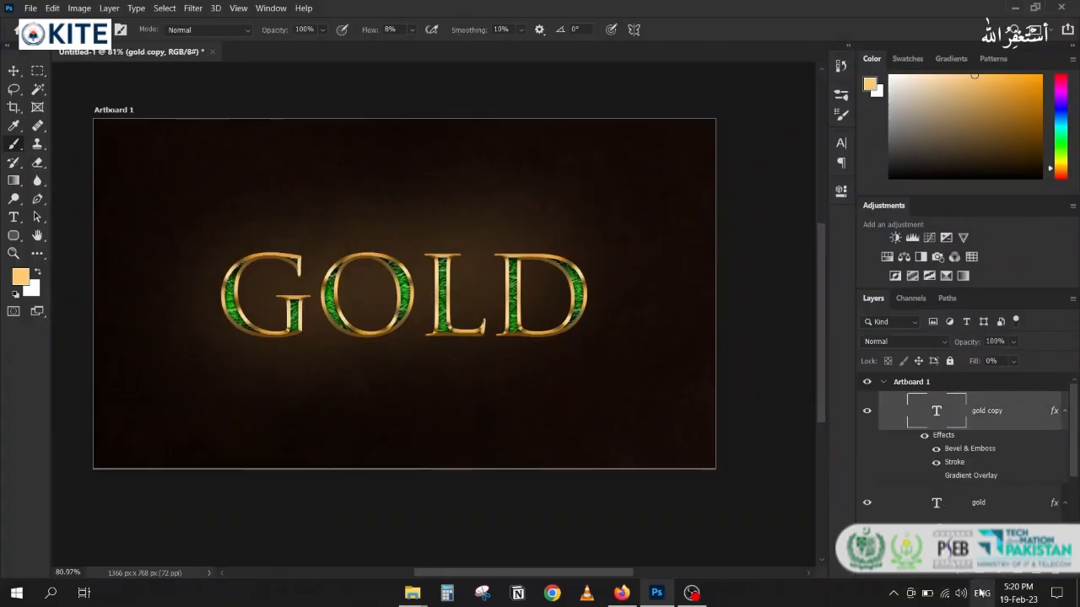
pyautogui.hotkey('ctrl', 'shift', 'alt', 'n')
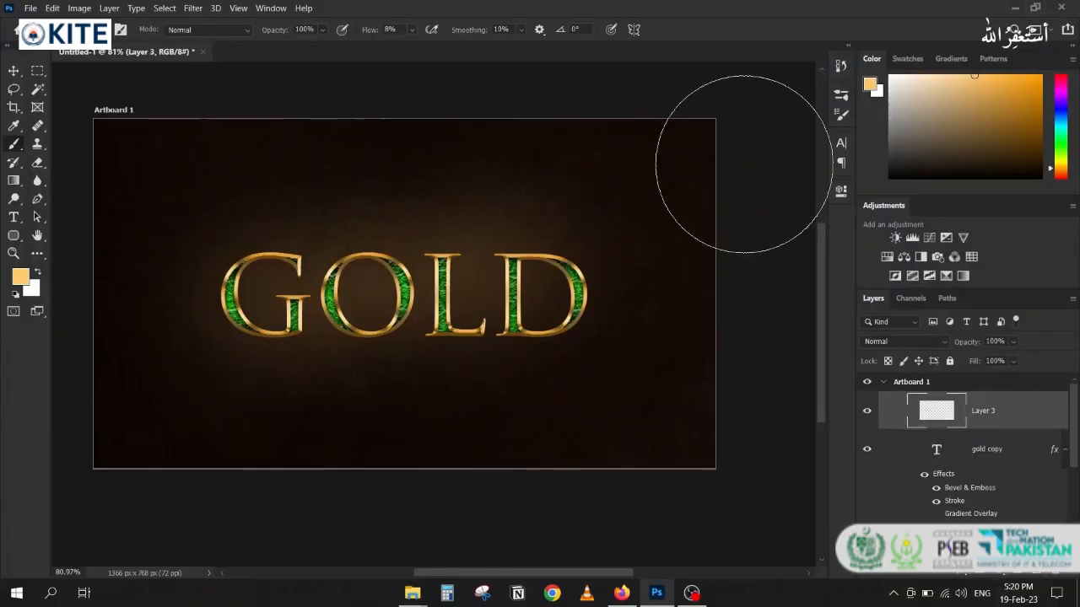
# - Expand the Lens Flares group in the brush library and collapse the User Defined group
pyautogui.click(841, 65)
pyautogui.click(841, 113)
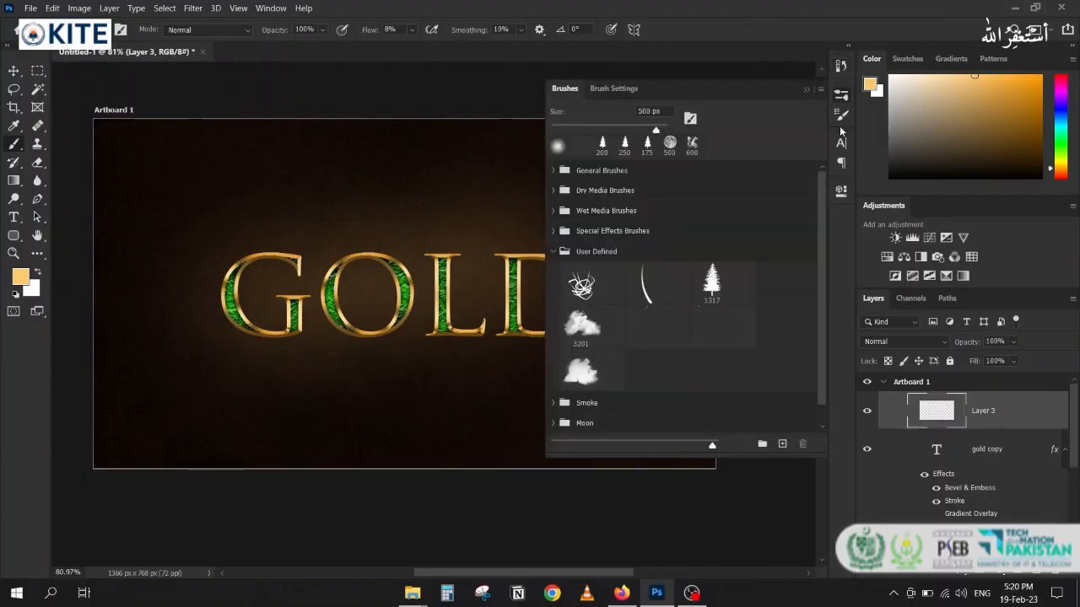
pyautogui.scroll(-2, 582, 371)
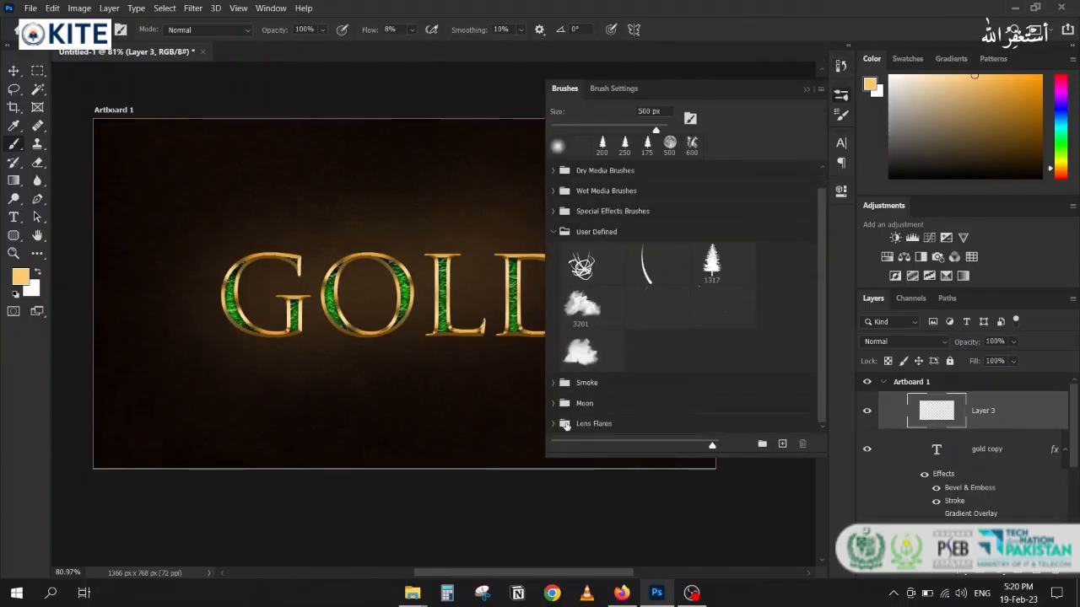
pyautogui.scroll(-3, 689, 334)
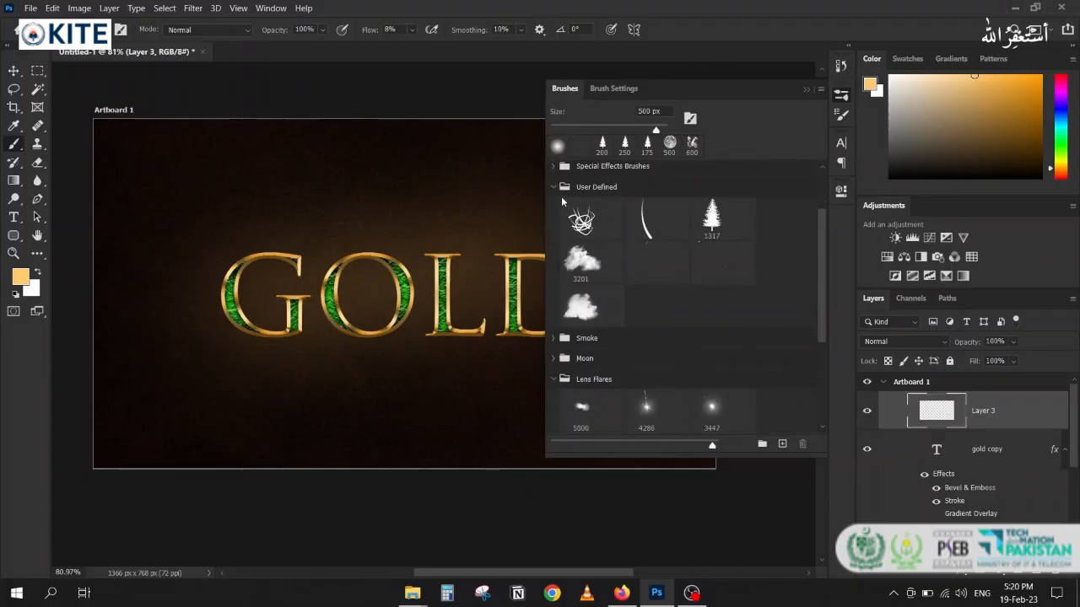
pyautogui.click(552, 176)
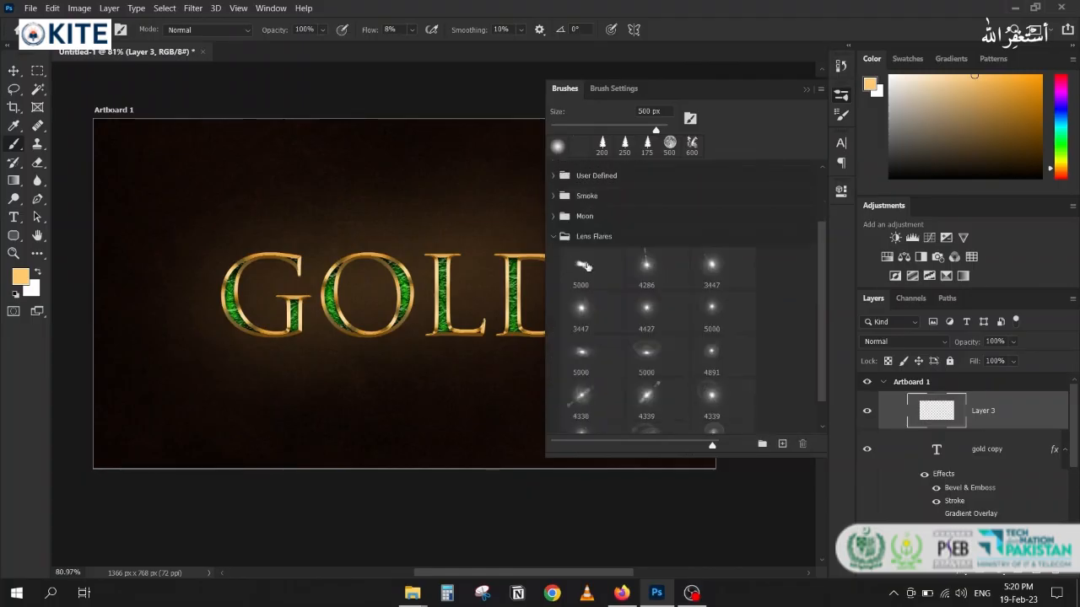
pyautogui.scroll(-1, 690, 303)
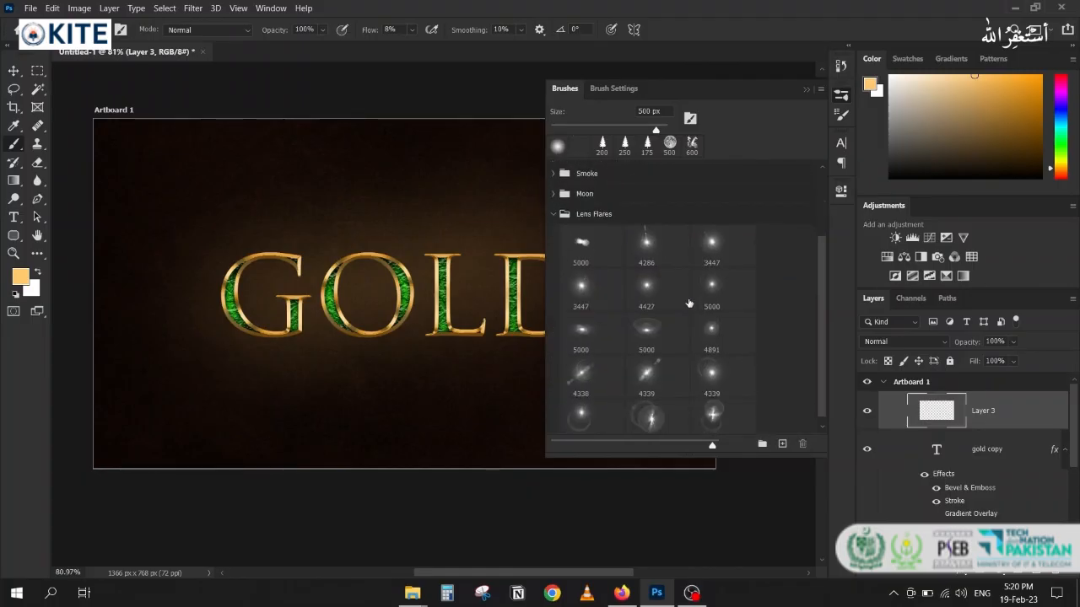
pyautogui.scroll(-1, 673, 321)
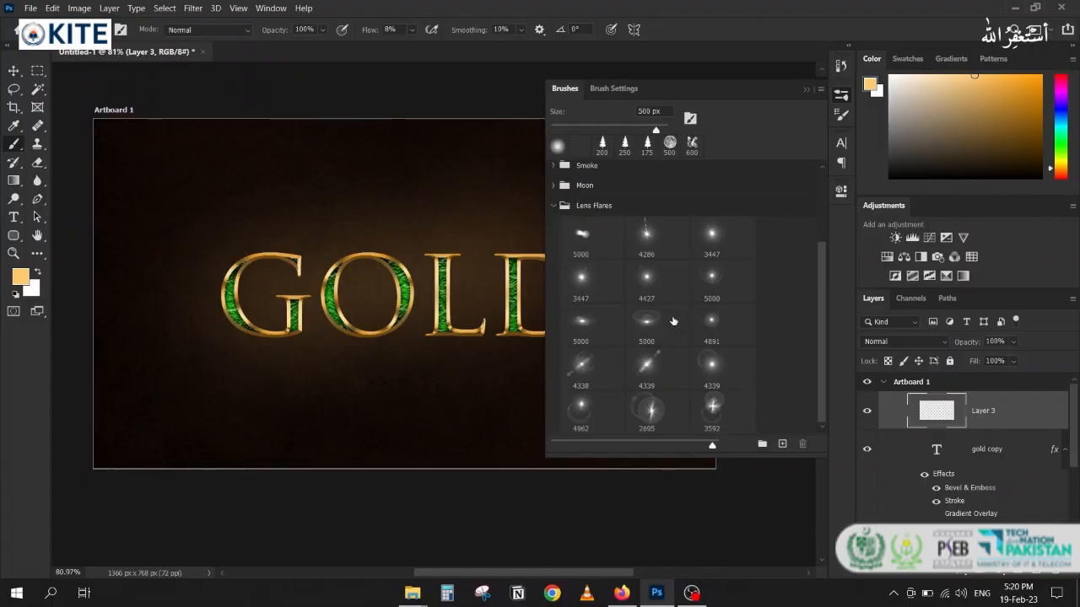
# - Choose the 4427 px lens flare brush from the Lens Flares group and hide the brush library
pyautogui.click(673, 322)
pyautogui.click(711, 238)
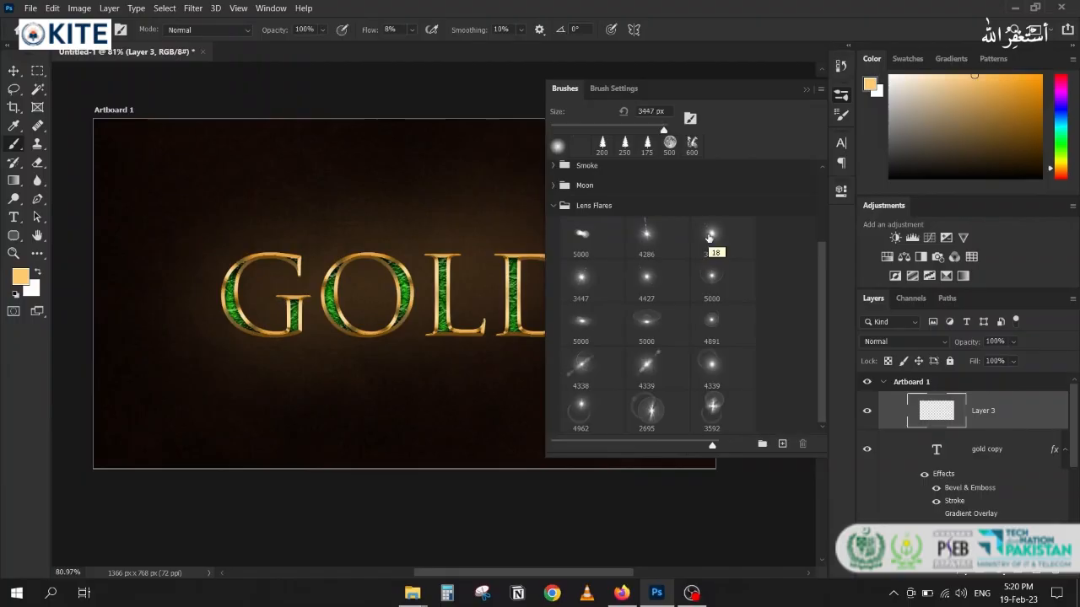
pyautogui.click(651, 274)
pyautogui.click(711, 234)
pyautogui.click(647, 274)
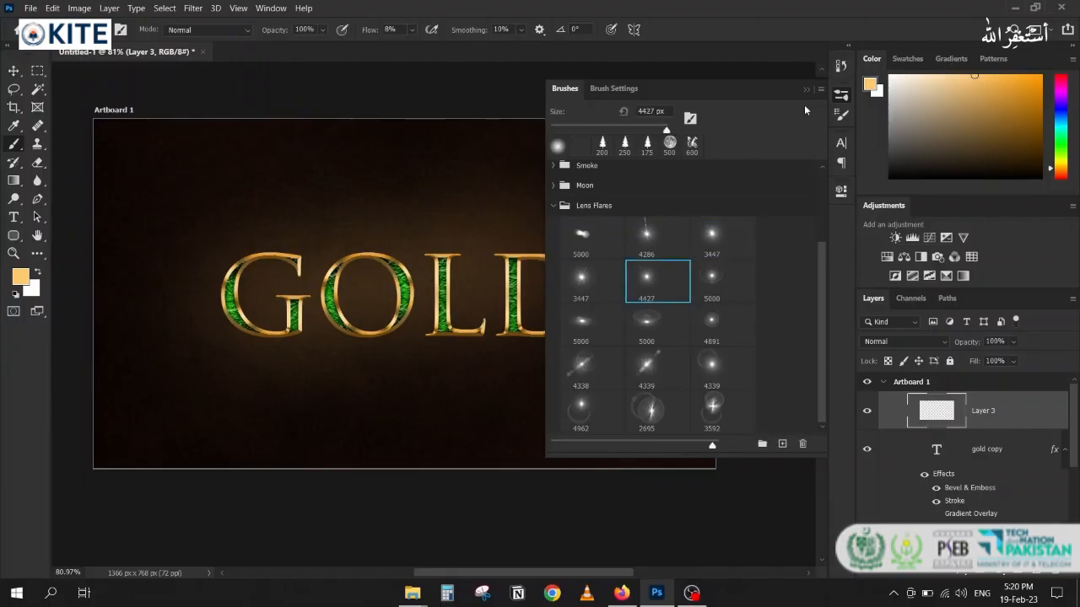
pyautogui.click(805, 89)
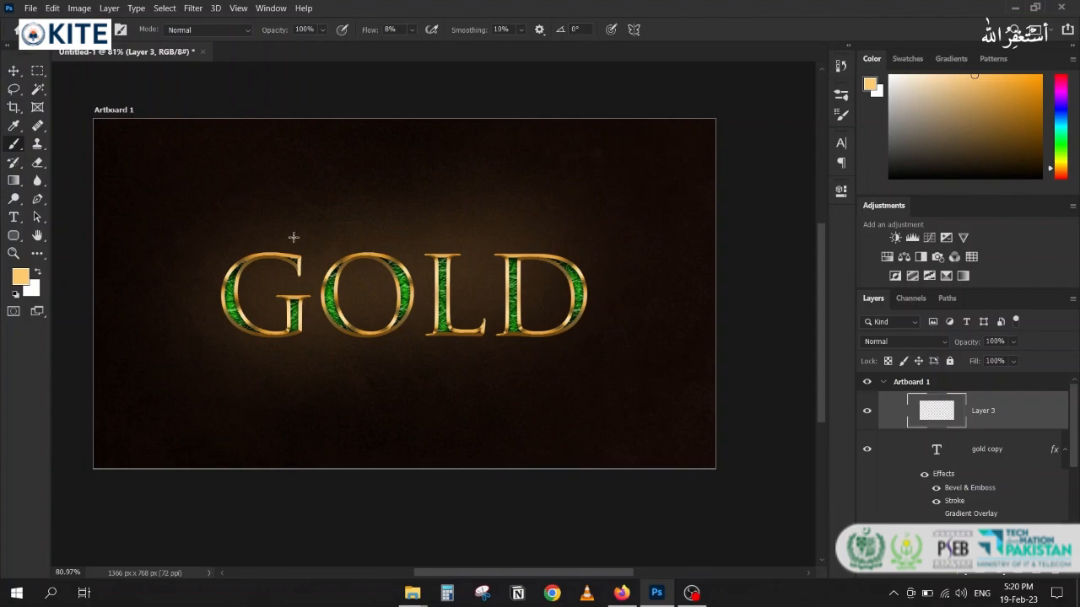
# - Reduce the lens flare brush tip to slightly less than twice the height of the lettering
pyautogui.press('[')
pyautogui.press('[')
pyautogui.press('[')
pyautogui.press('[')
pyautogui.press('[')
pyautogui.press('[')
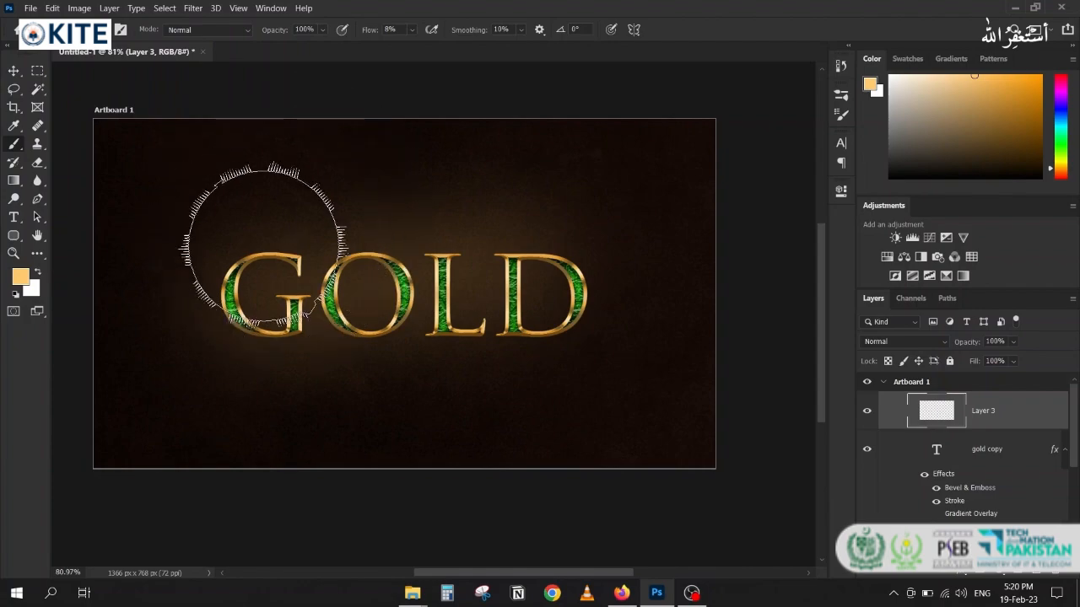
# - Shrink the lens flare brush tip to roughly a third of the lettering's height and raise its flow to 100%
pyautogui.press('[')
pyautogui.press('[')
pyautogui.press('[')
pyautogui.press('[')
pyautogui.press('[')
pyautogui.press('[')
pyautogui.press('[')
pyautogui.press('[')
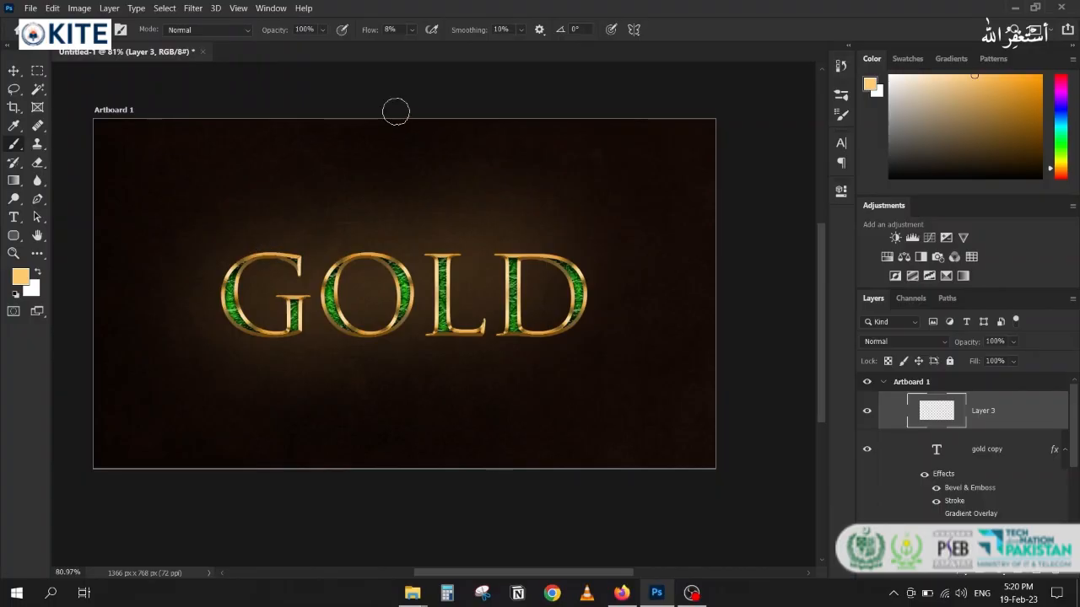
pyautogui.moveTo(370, 32); pyautogui.dragTo(566, 32)
# - Set Layer 3's blend mode to Linear Dodge (Add) and disable Transparency Shapes Layer in its blending options
pyautogui.click(906, 346)
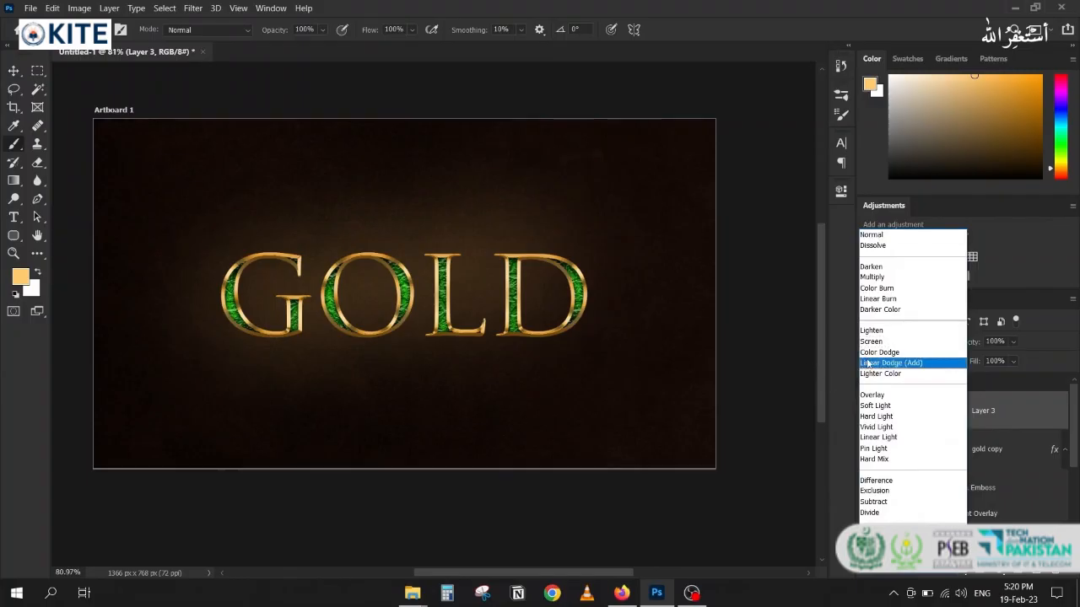
pyautogui.click(918, 363)
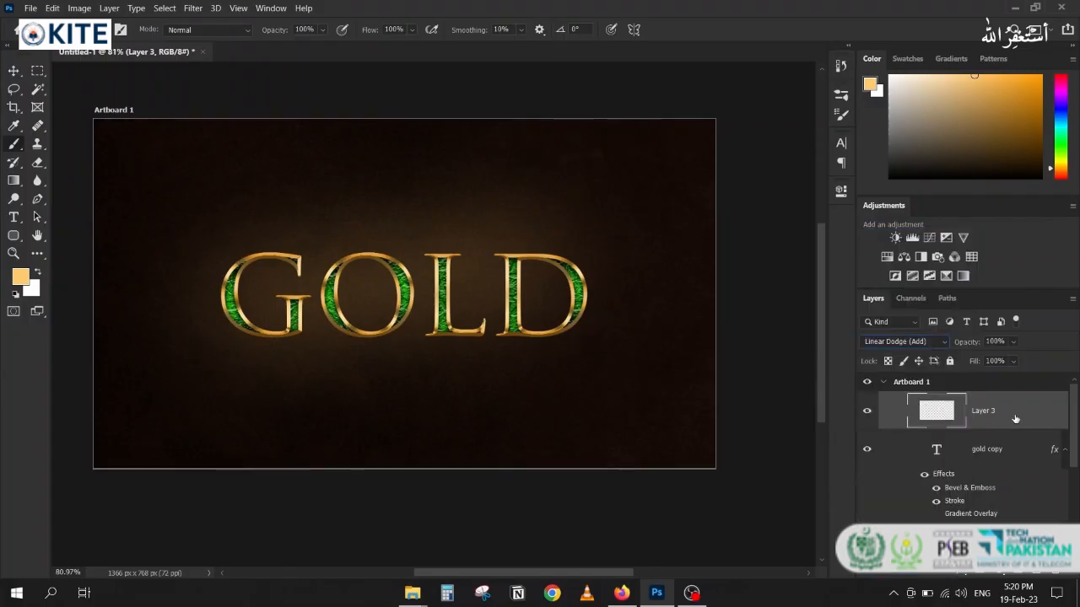
pyautogui.doubleClick(947, 396)
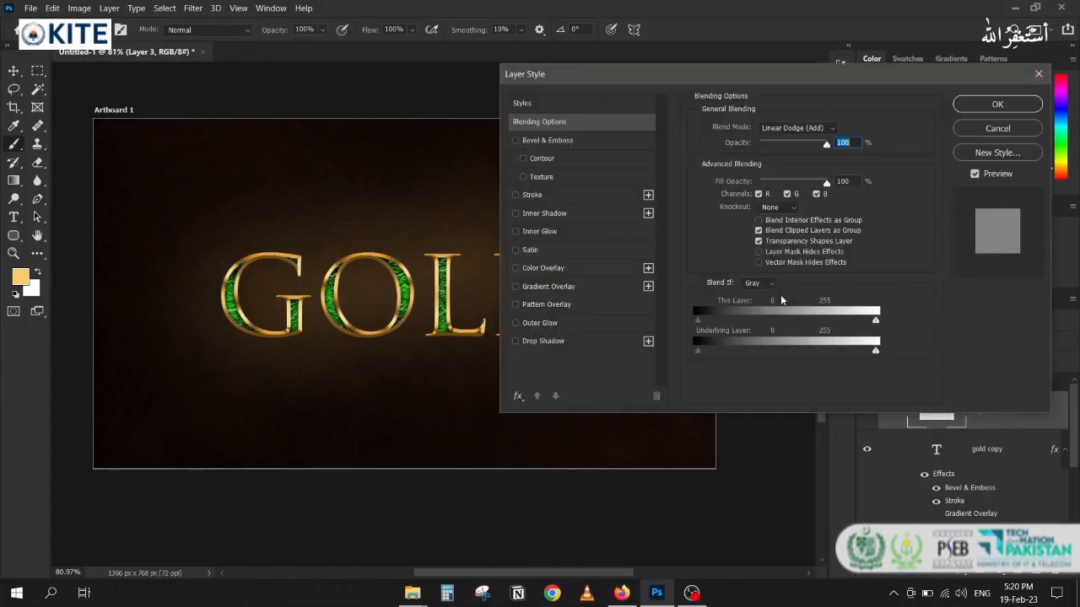
pyautogui.click(759, 242)
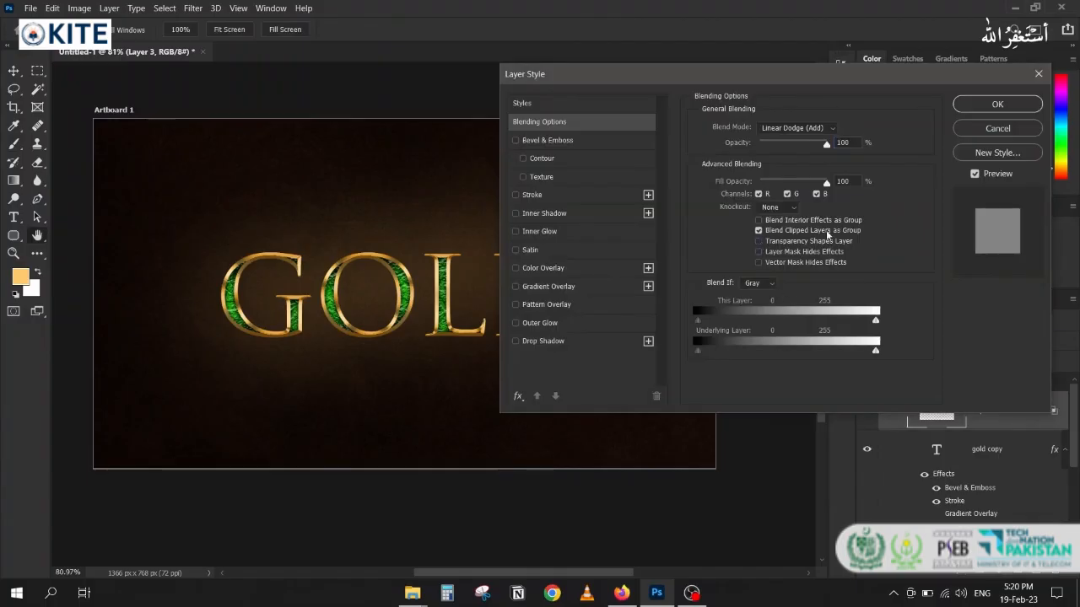
pyautogui.click(987, 106)
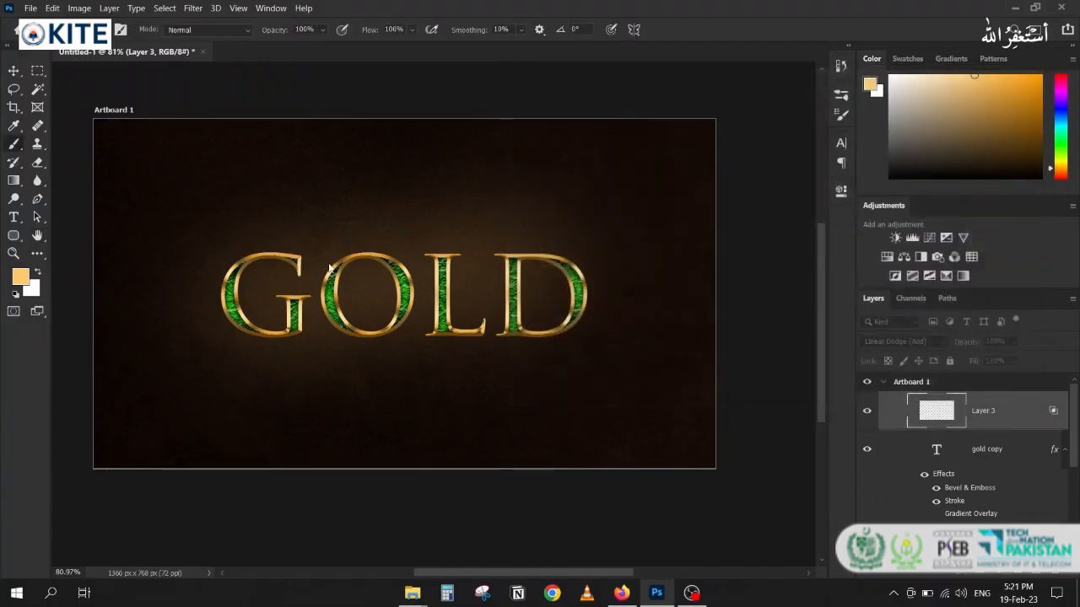
# - Try a flare on the top of the G with Linear Dodge (Add), clear the layer's contents, and deselect
pyautogui.click(275, 255)
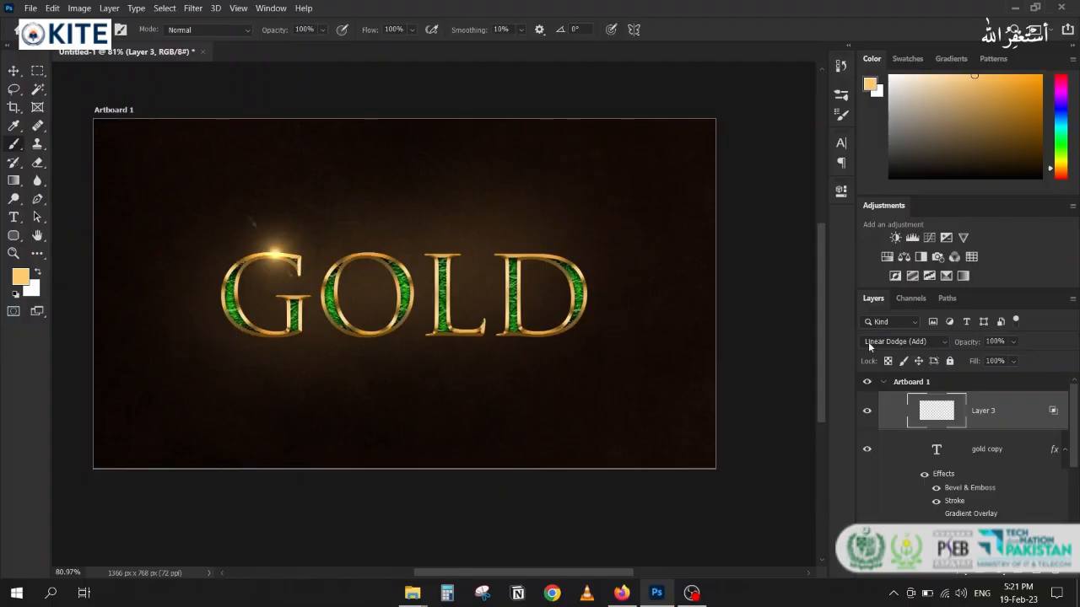
pyautogui.click(894, 341)
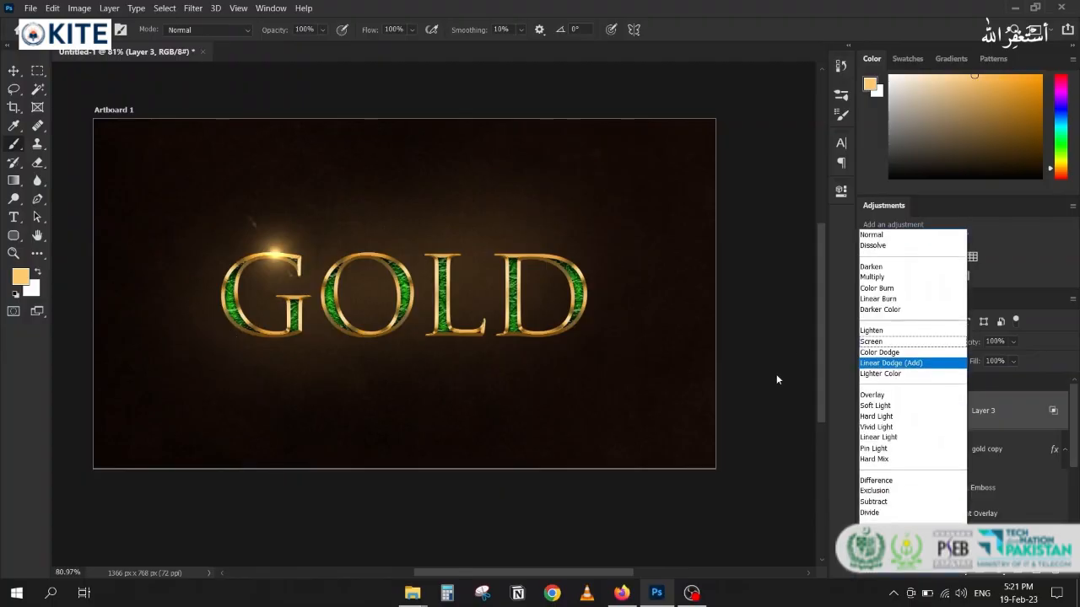
pyautogui.click(880, 363)
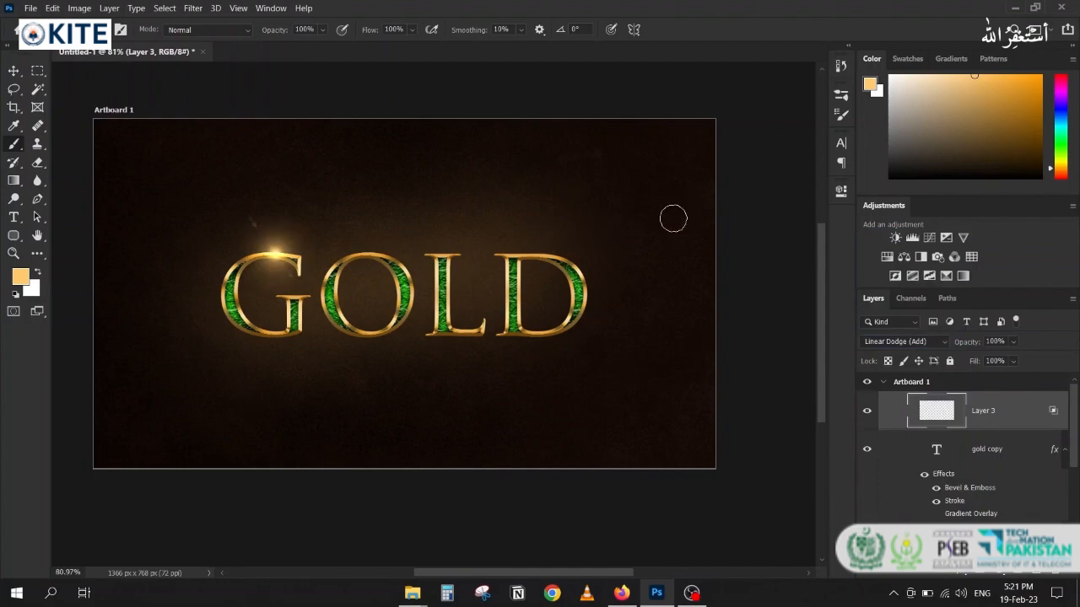
pyautogui.hotkey('ctrl', 'a')
pyautogui.press('Delete')
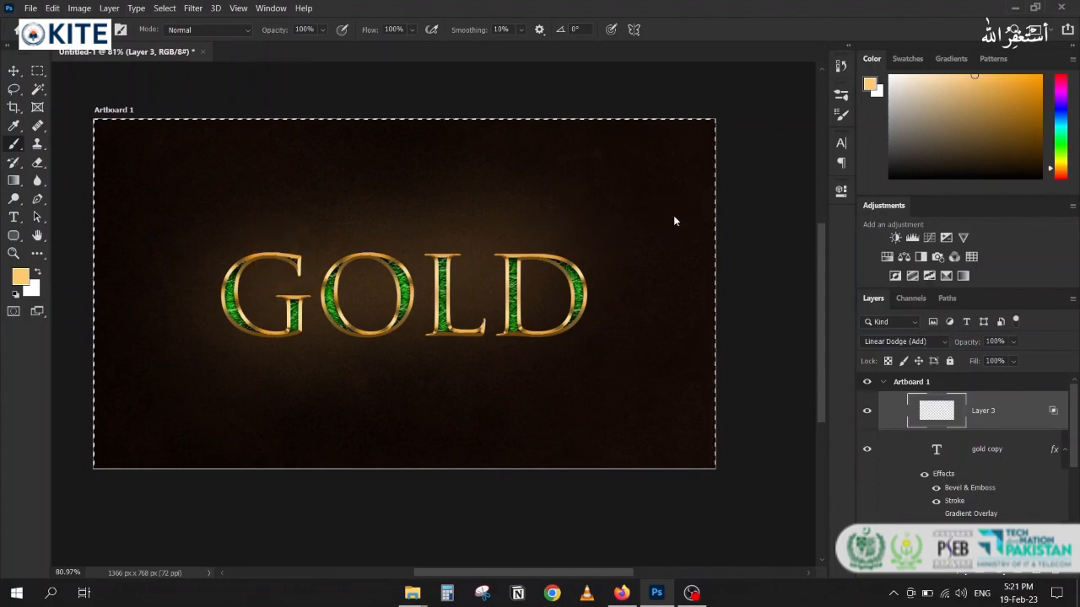
pyautogui.hotkey('ctrl', 'd')
# - Try a saturated orange flare on the top of the G and undo the stamp
pyautogui.click(929, 78)
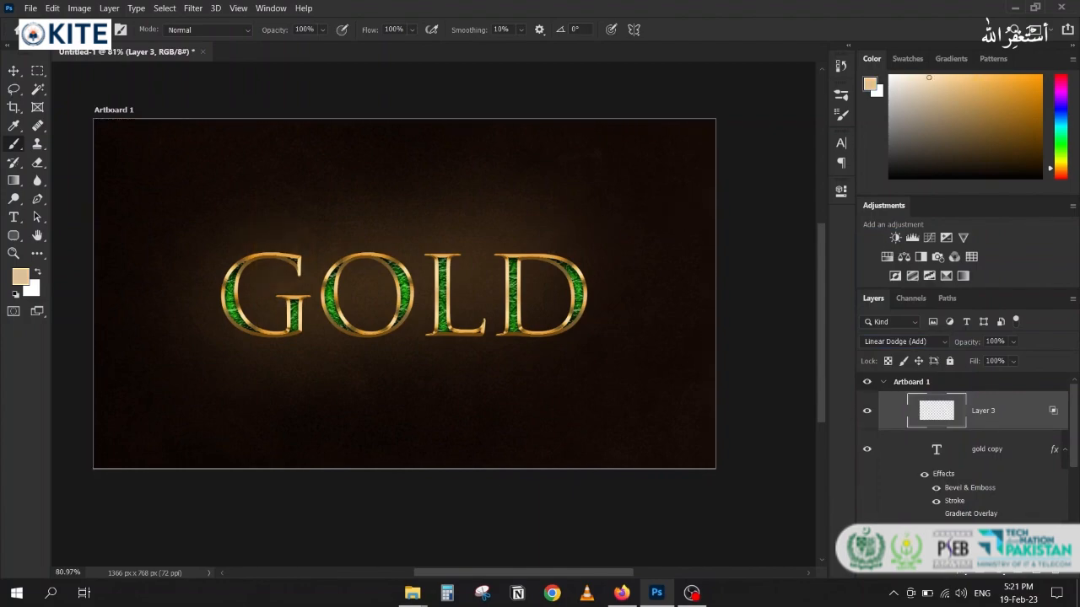
pyautogui.click(1040, 76)
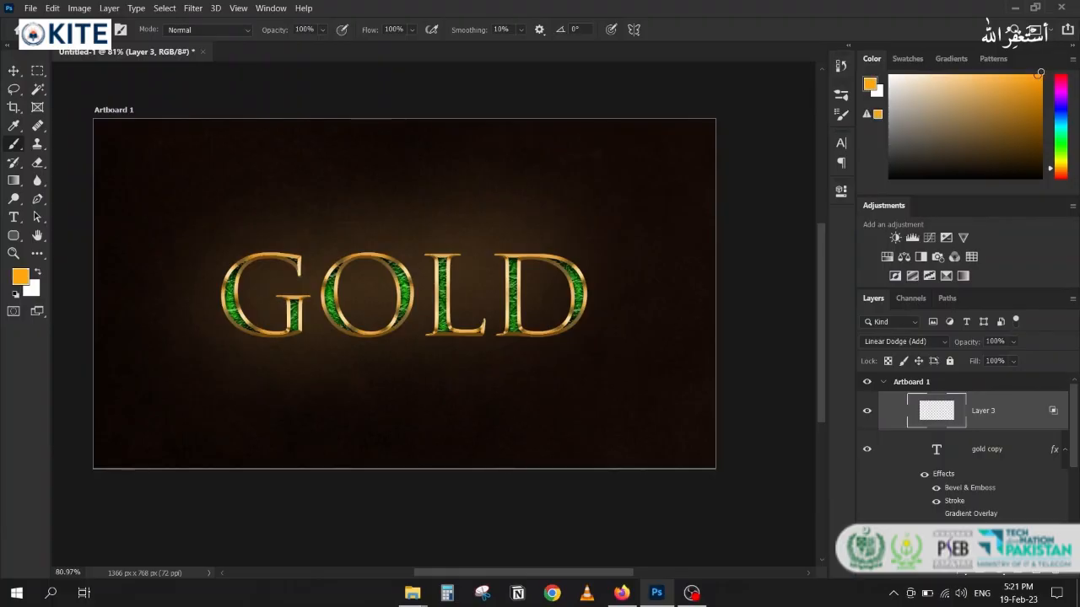
pyautogui.click(272, 254)
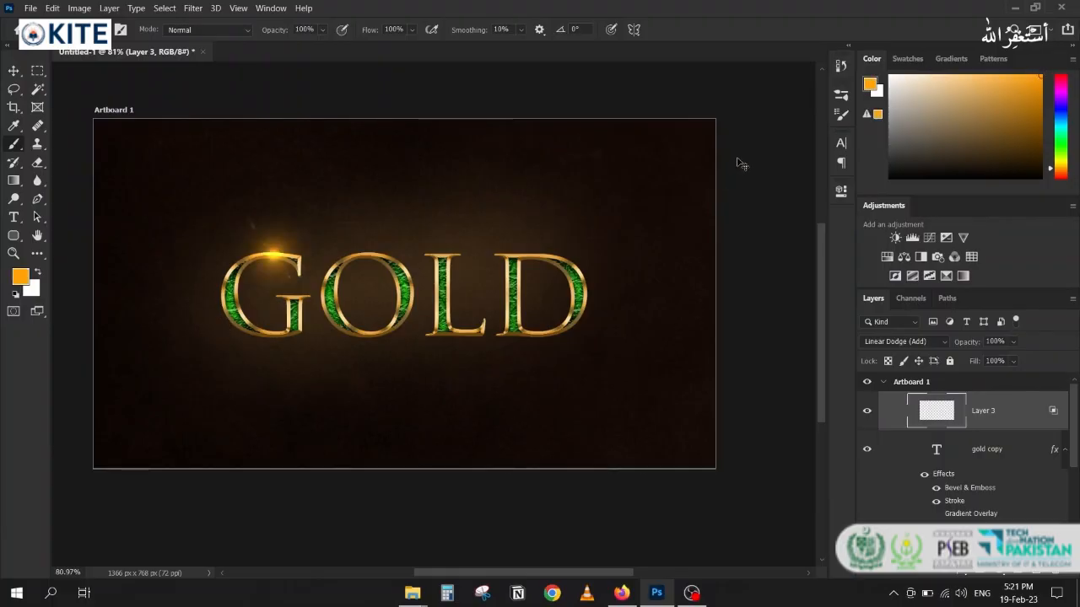
pyautogui.hotkey('ctrl', 'z')
# - Test flares in several pale peach and cream tones on the top of the G, undoing each stamp
pyautogui.click(924, 73)
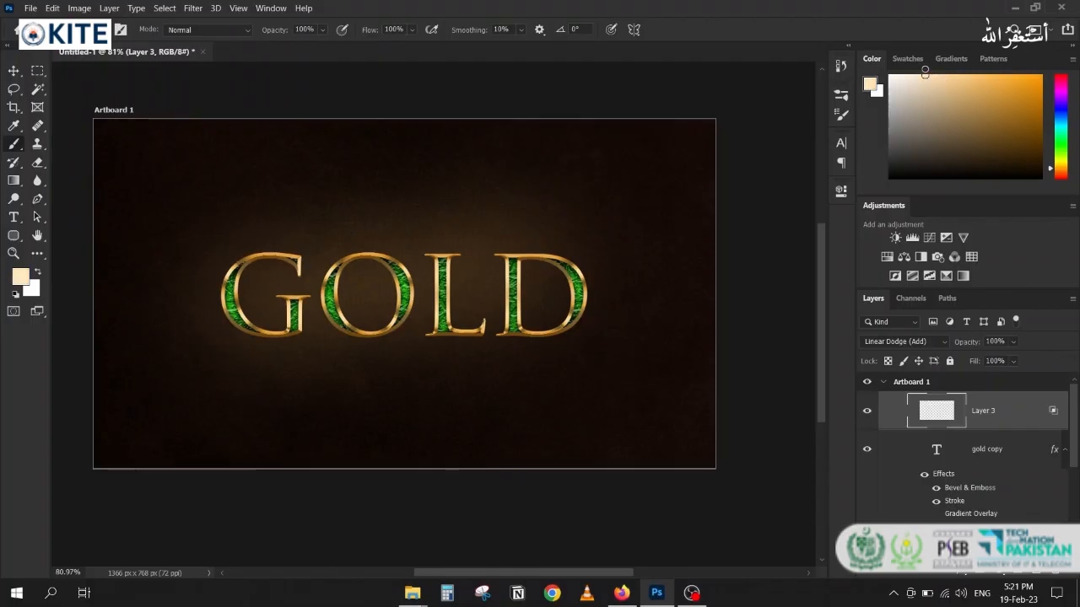
pyautogui.click(272, 255)
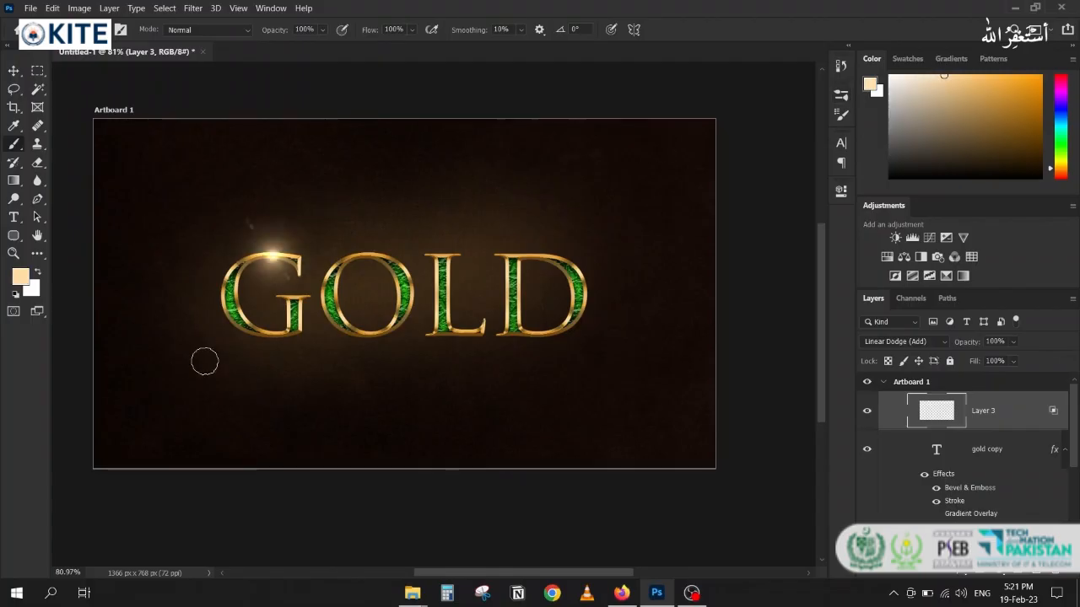
pyautogui.hotkey('ctrl', 'z')
pyautogui.click(911, 76)
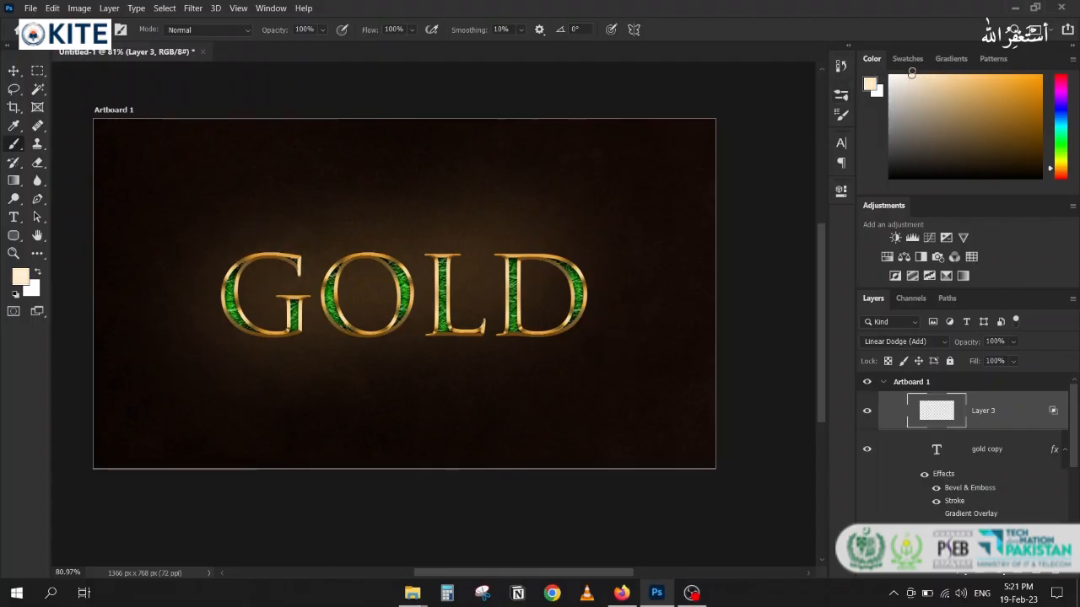
pyautogui.click(278, 256)
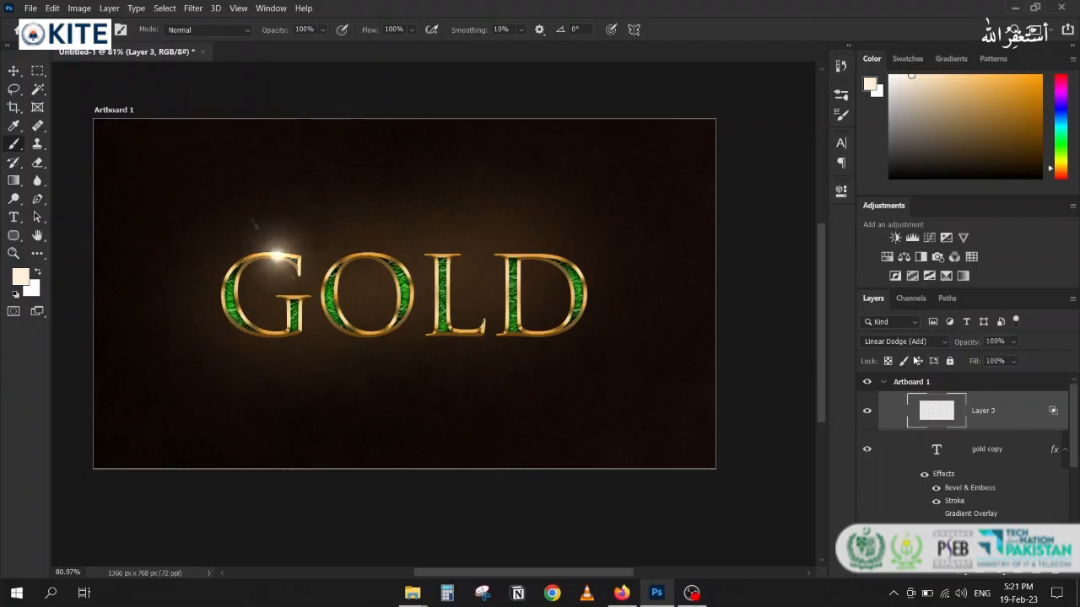
pyautogui.hotkey('ctrl', 'z')
pyautogui.click(912, 76)
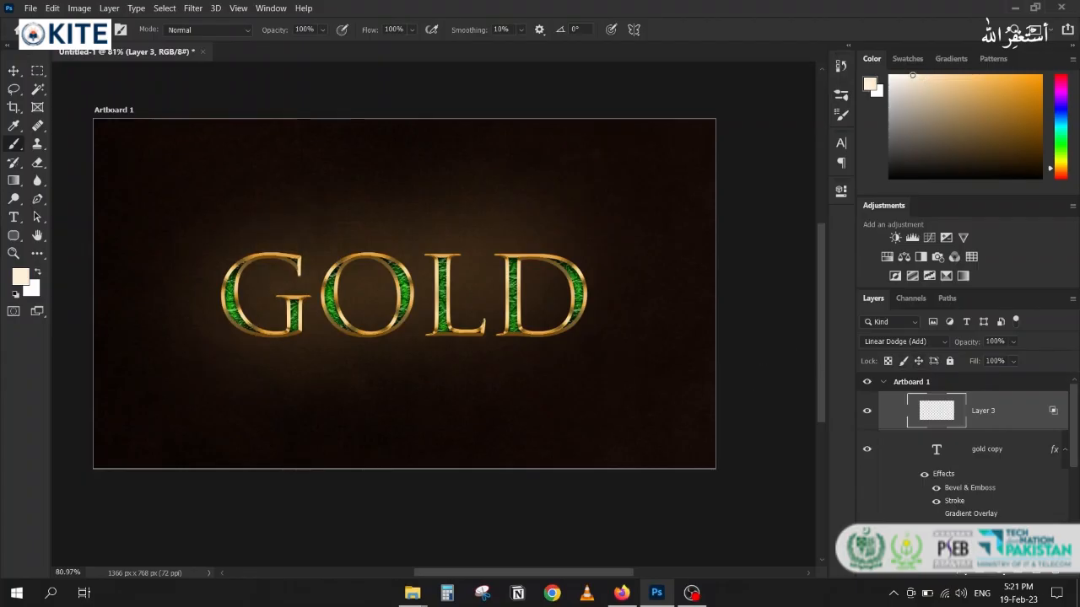
pyautogui.click(274, 253)
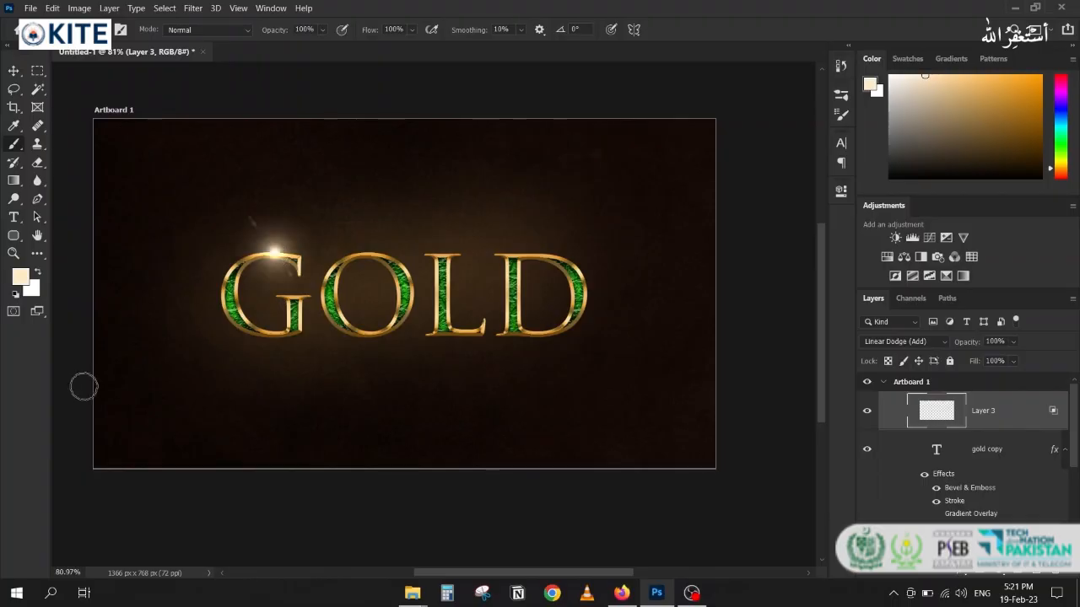
pyautogui.hotkey('ctrl', 'z')
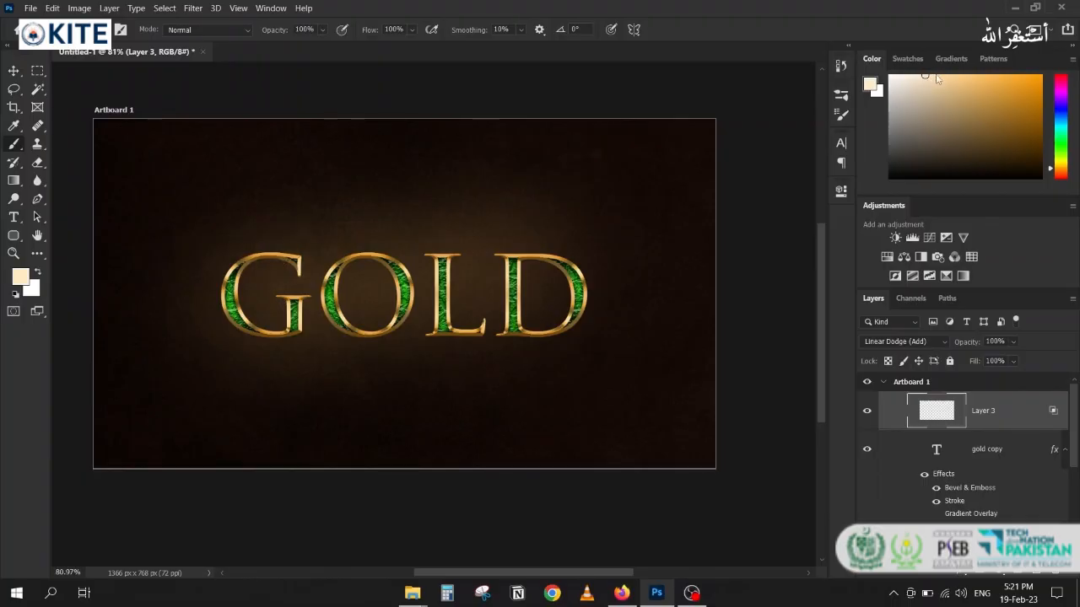
# - Choose a light peach foreground color and stamp a small flare with a smaller brush tip on the G's top edge
pyautogui.click(938, 77)
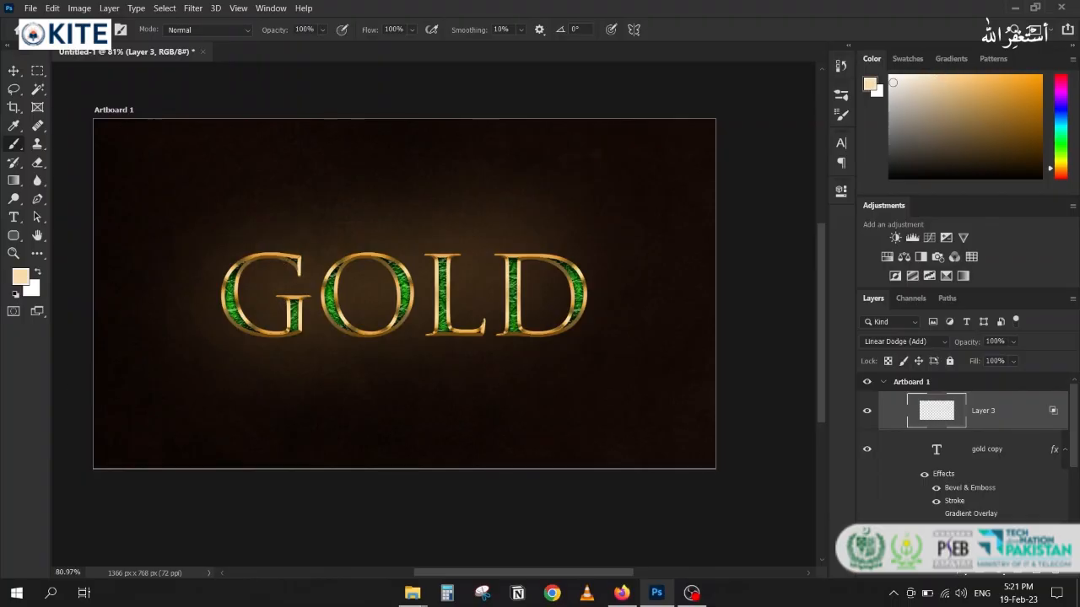
pyautogui.click(279, 250)
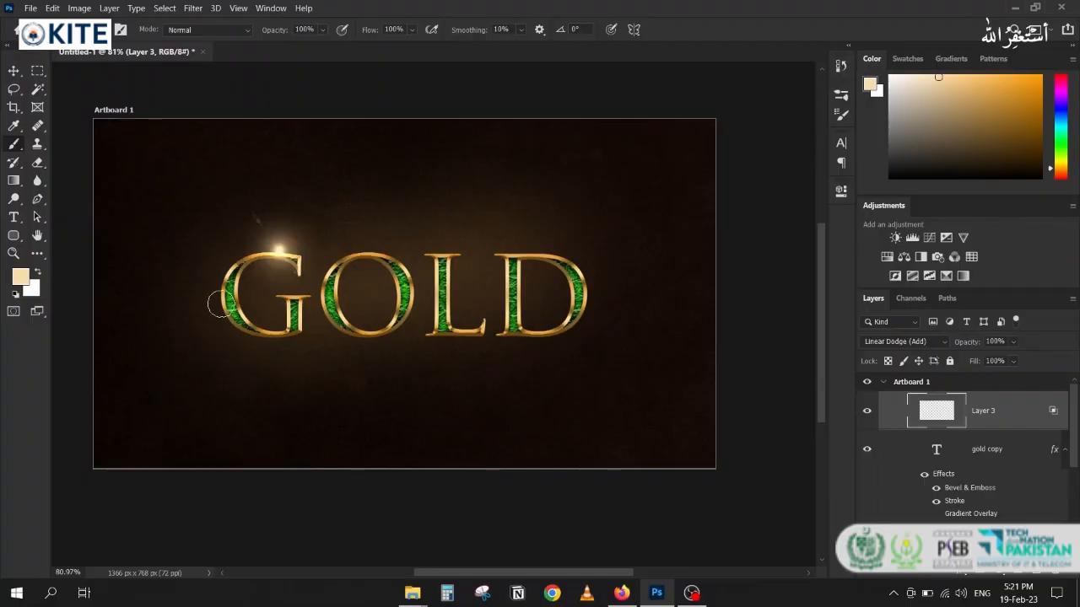
pyautogui.hotkey('ctrl', 'z')
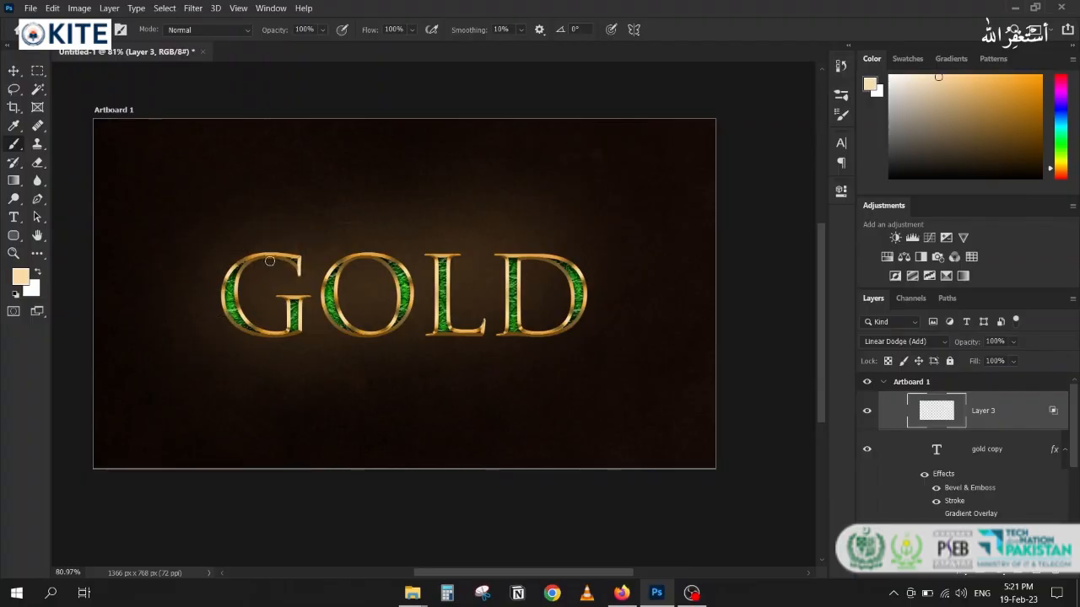
pyautogui.click(277, 255)
pyautogui.hotkey('ctrl', 'z')
pyautogui.hotkey('ctrl', 'shift', 'z')
# - Add small flares to the O's upper-right and lower-left, the L's top and foot, the D's upper-right and lower stem, and the G's lower-left
pyautogui.click(405, 270)
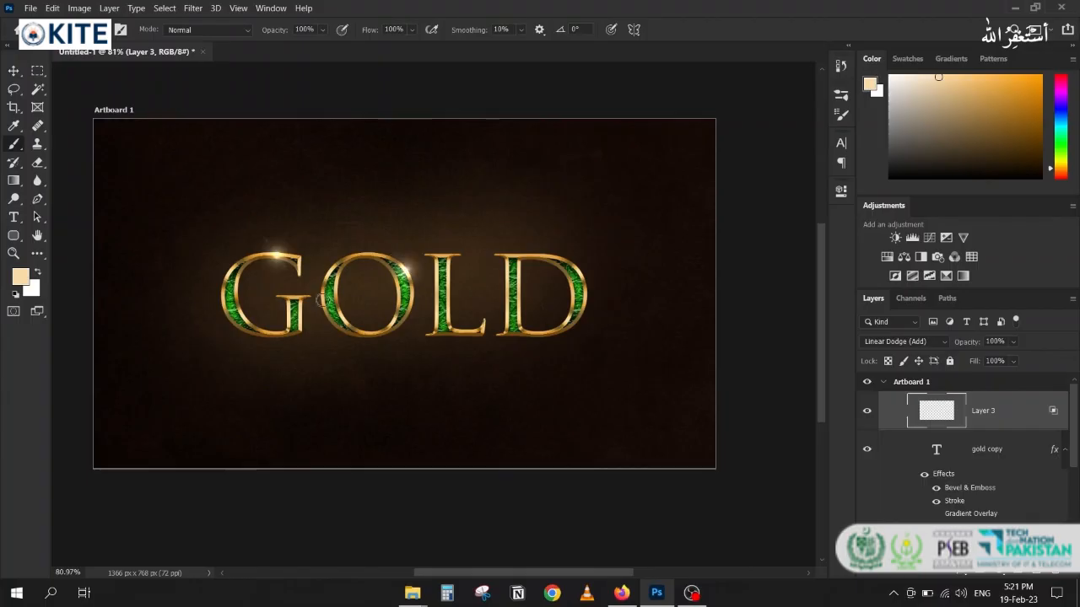
pyautogui.click(344, 318)
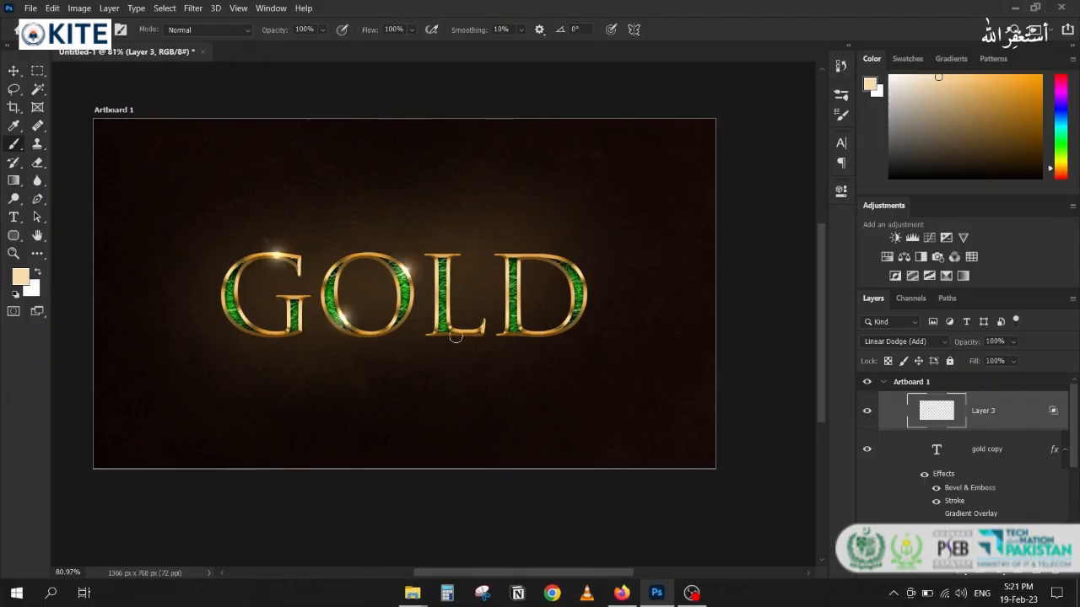
pyautogui.click(448, 268)
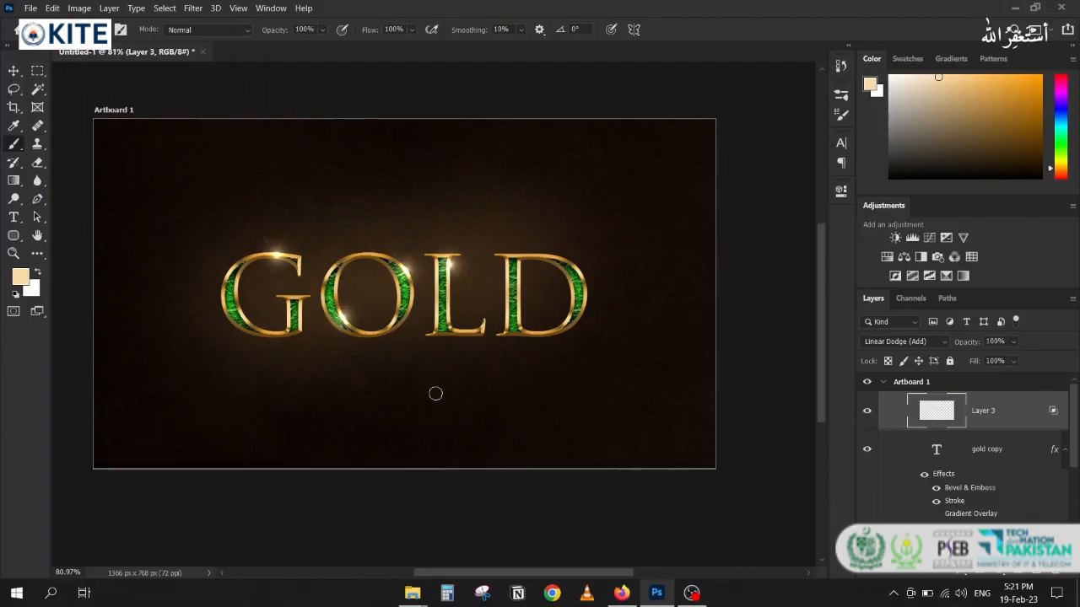
pyautogui.click(479, 330)
pyautogui.click(581, 273)
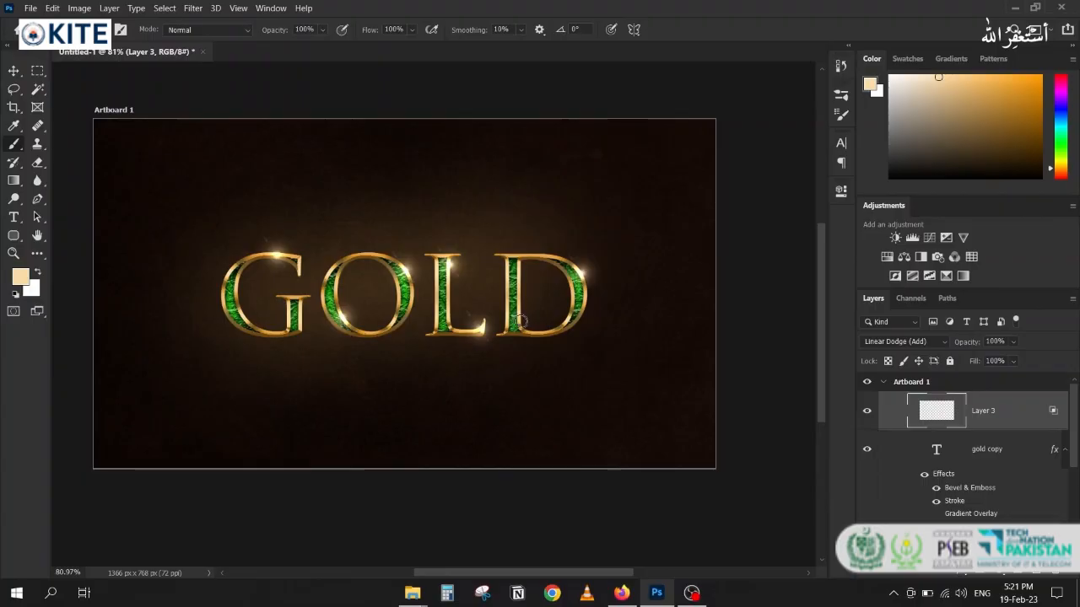
pyautogui.click(521, 322)
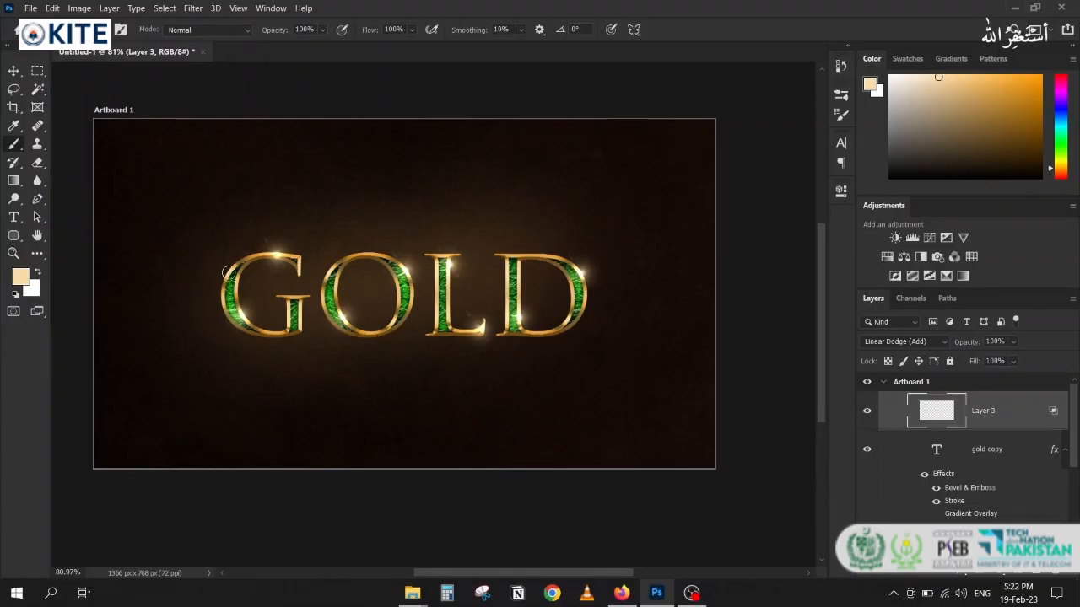
# - Switch to the Move tool and toggle Layer 3's visibility off and on to compare the lettering without flares
pyautogui.click(13, 71)
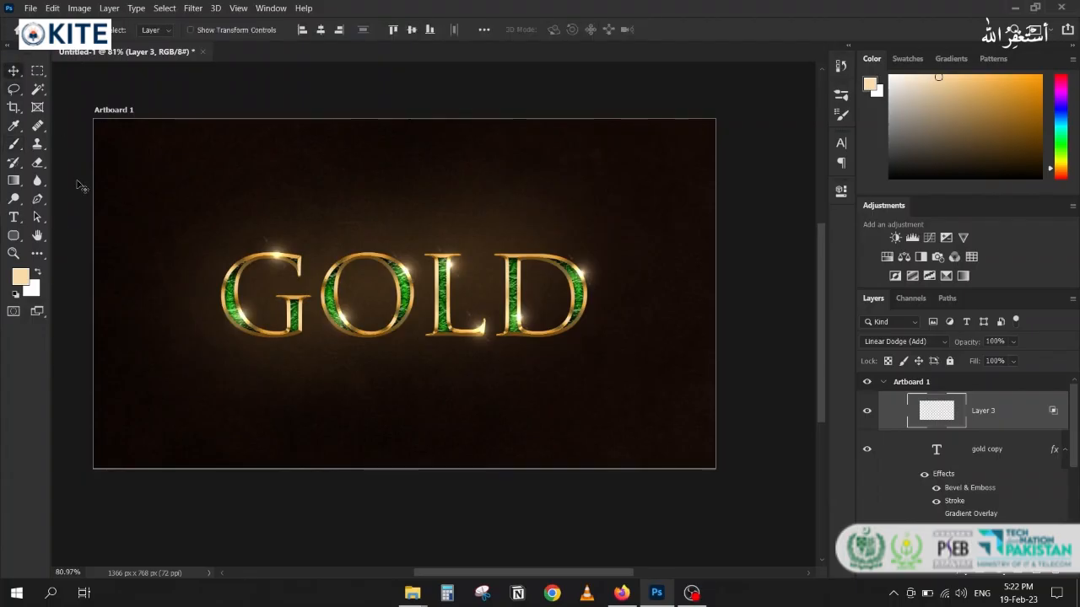
pyautogui.click(864, 412)
pyautogui.click(864, 413)
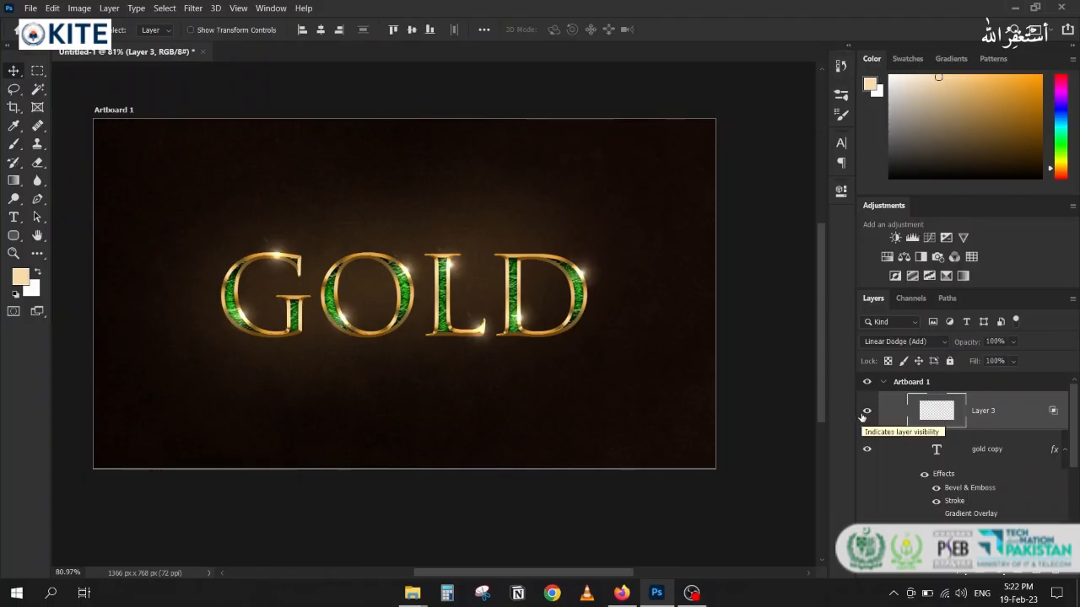
# - Try the Screen blend mode on Layer 3 and return it to Linear Dodge (Add)
pyautogui.click(894, 341)
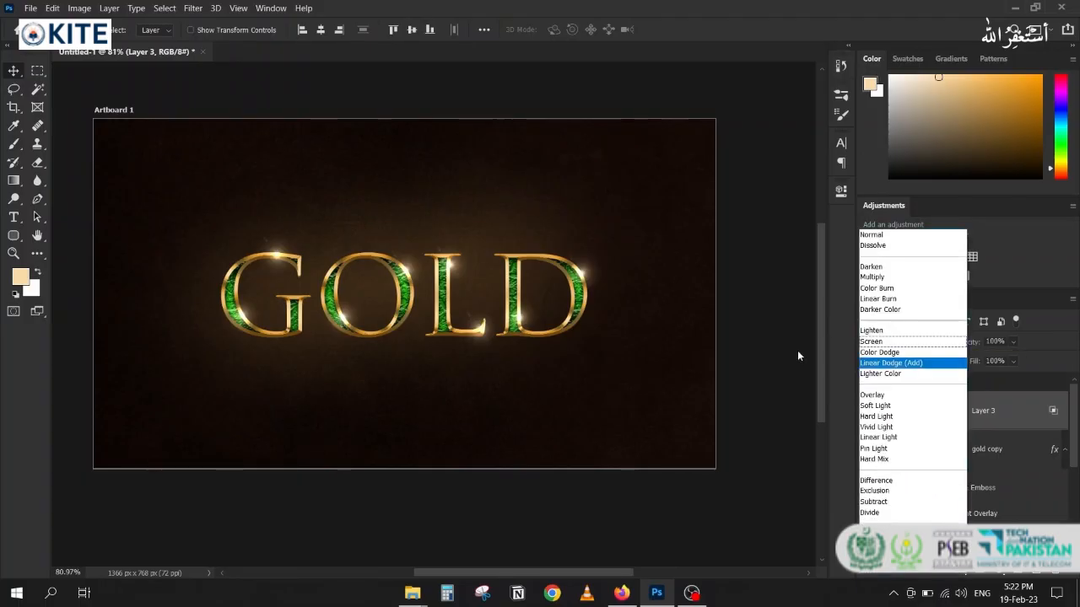
pyautogui.click(873, 353)
pyautogui.click(890, 344)
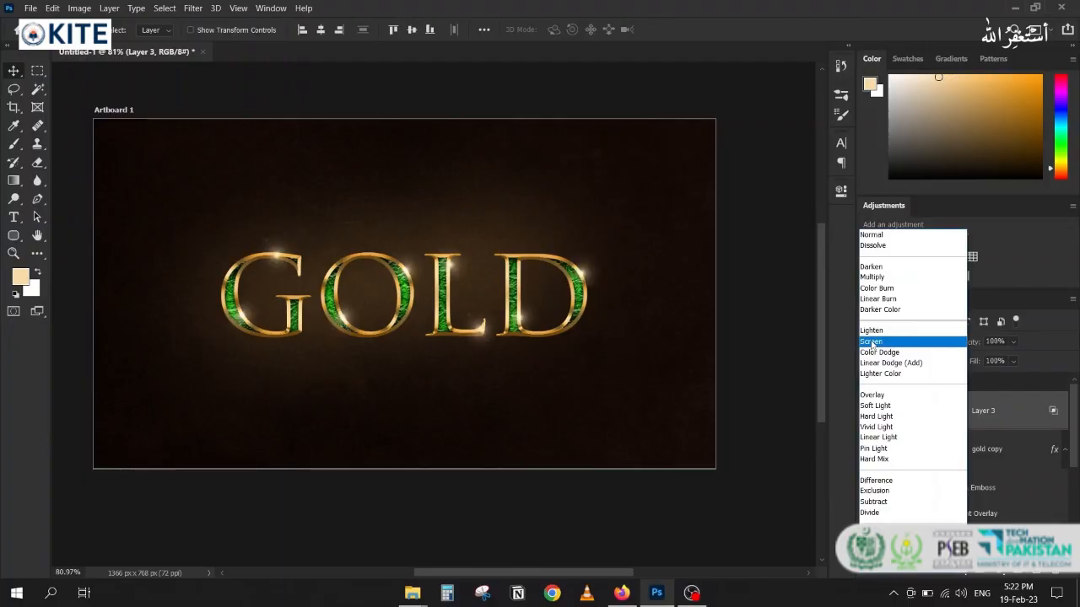
pyautogui.click(879, 363)
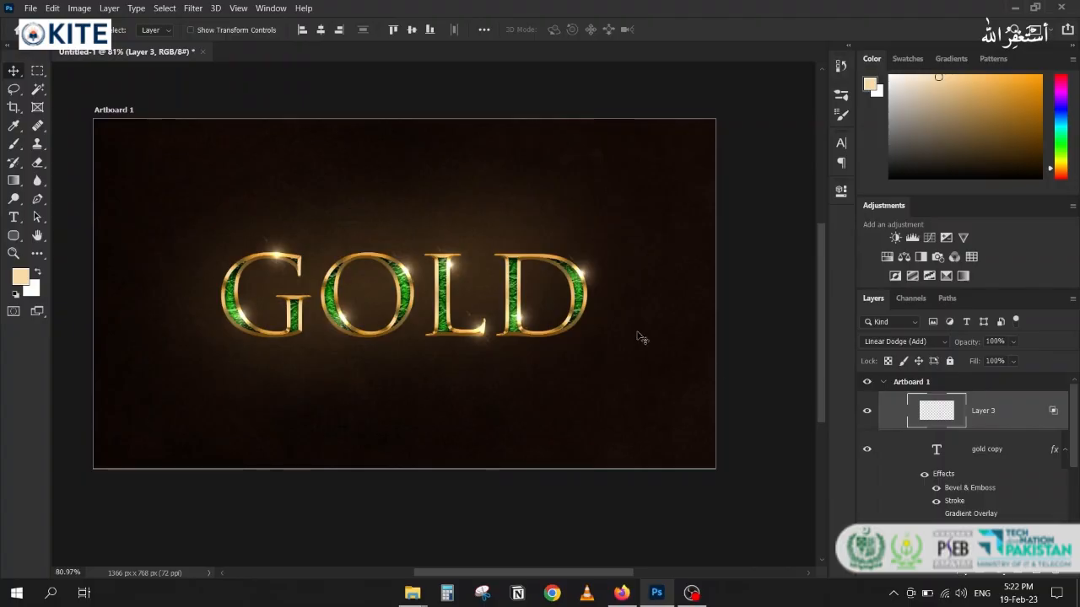
# - Inspect the flares and gold edges of the lettering up close
pyautogui.scroll(-1, 479, 300)
pyautogui.scroll(1, 477, 301)
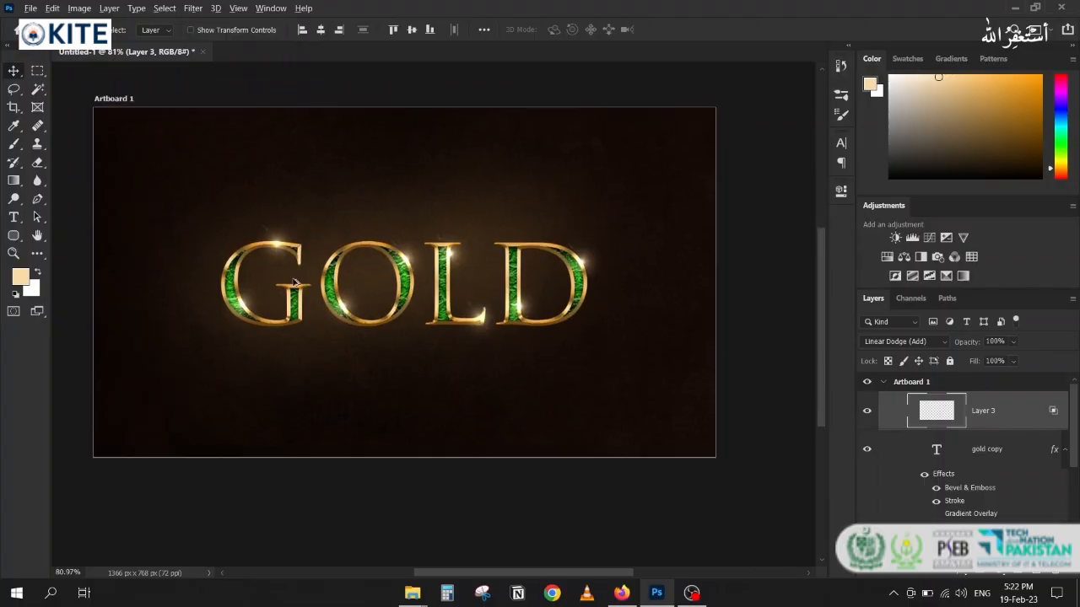
pyautogui.scroll(3, 295, 283)
pyautogui.scroll(1, 579, 286)
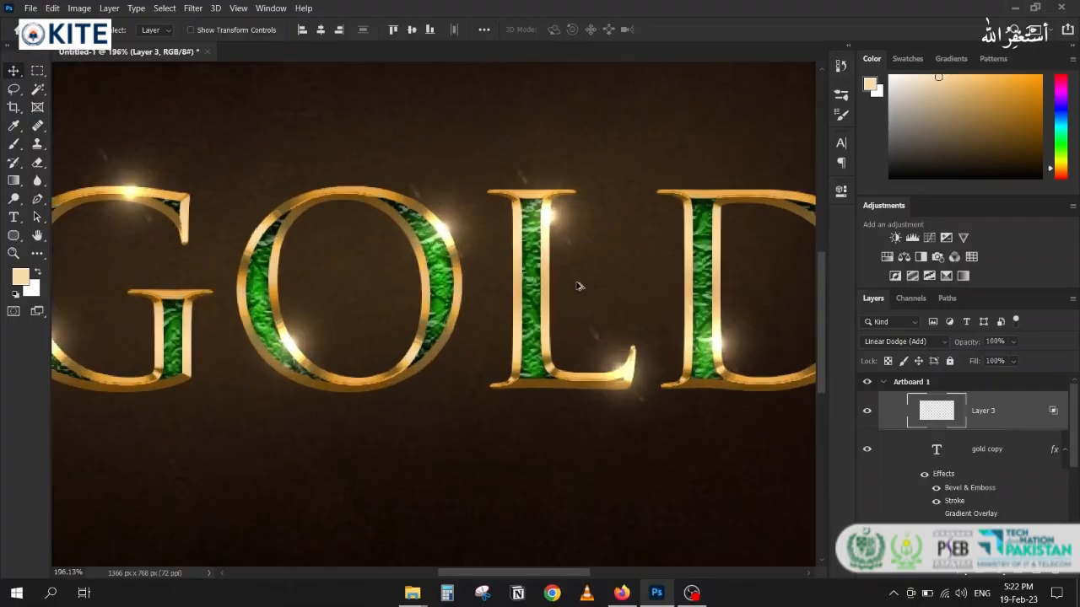
# - Toggle Layer 3's visibility off and on again to compare the lettering with and without its flares, and review the whole artboard
pyautogui.scroll(-3, 577, 257)
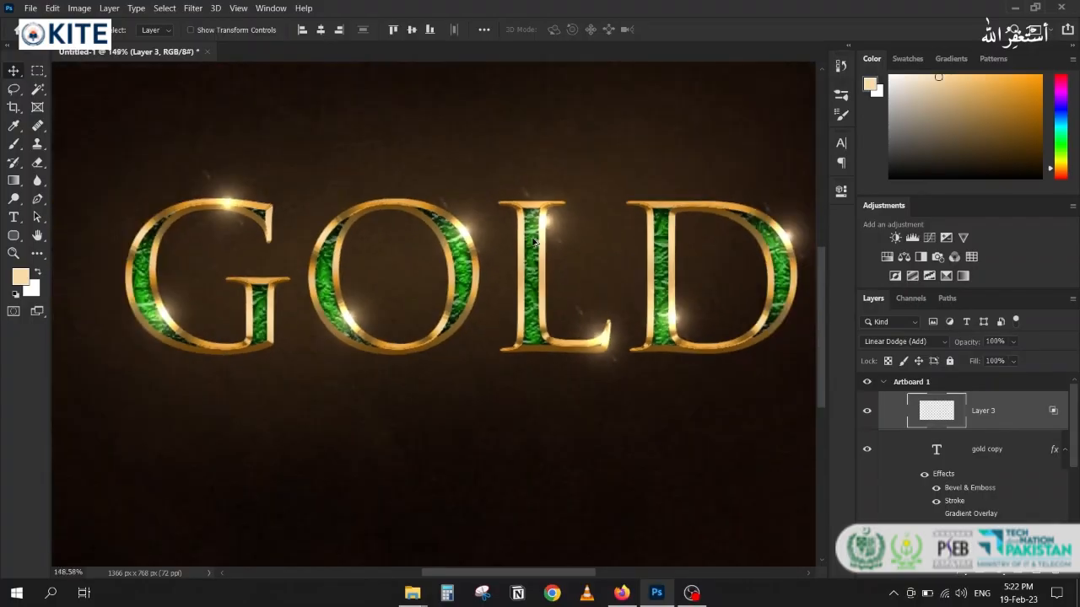
pyautogui.scroll(2, 645, 266)
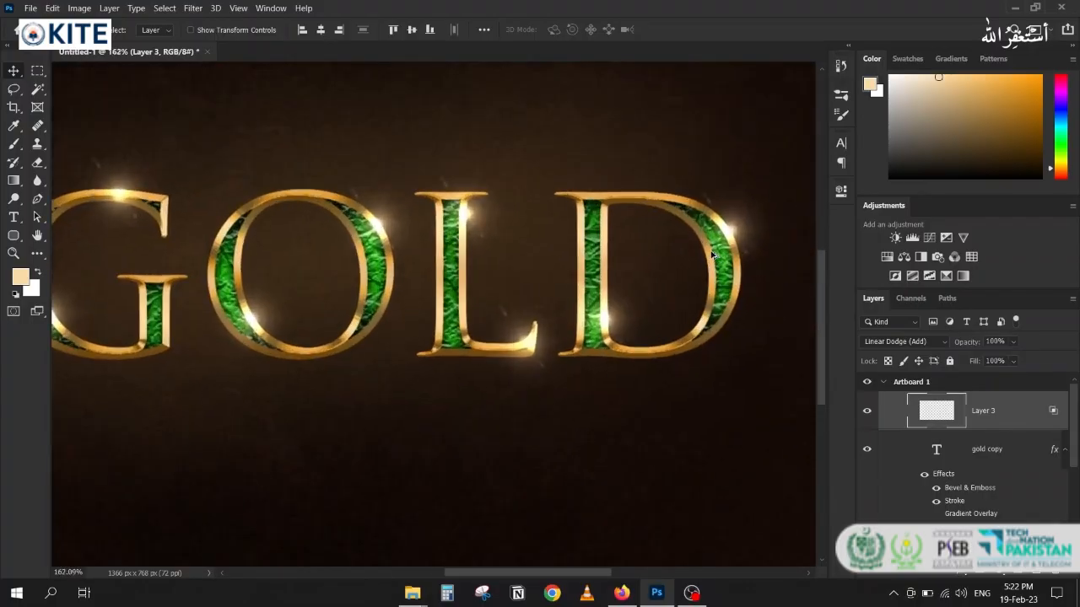
pyautogui.click(868, 410)
pyautogui.click(867, 411)
pyautogui.scroll(-1, 351, 264)
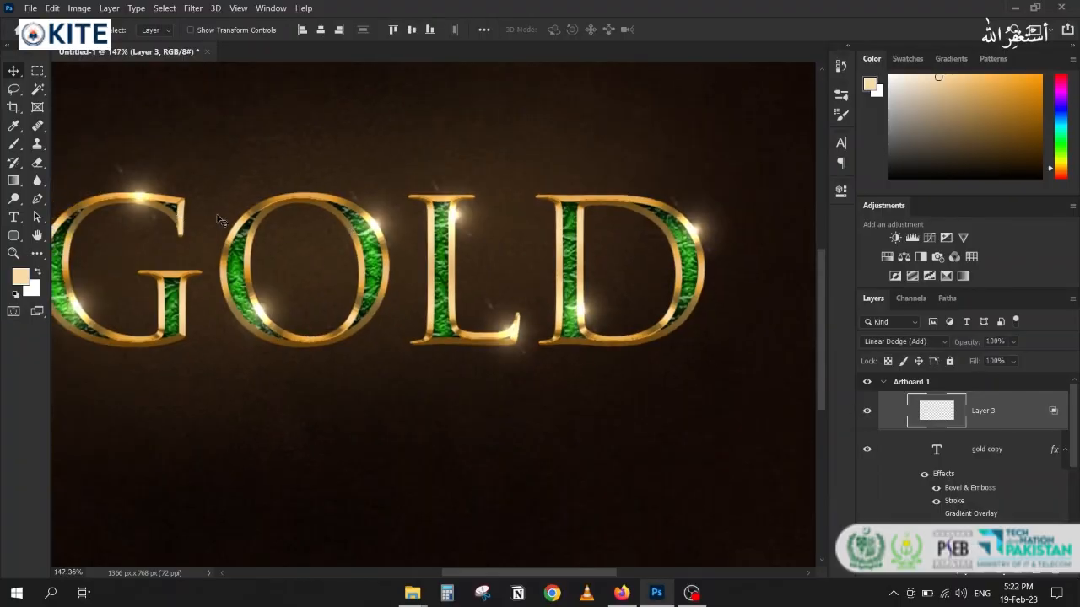
pyautogui.scroll(-2, 281, 255)
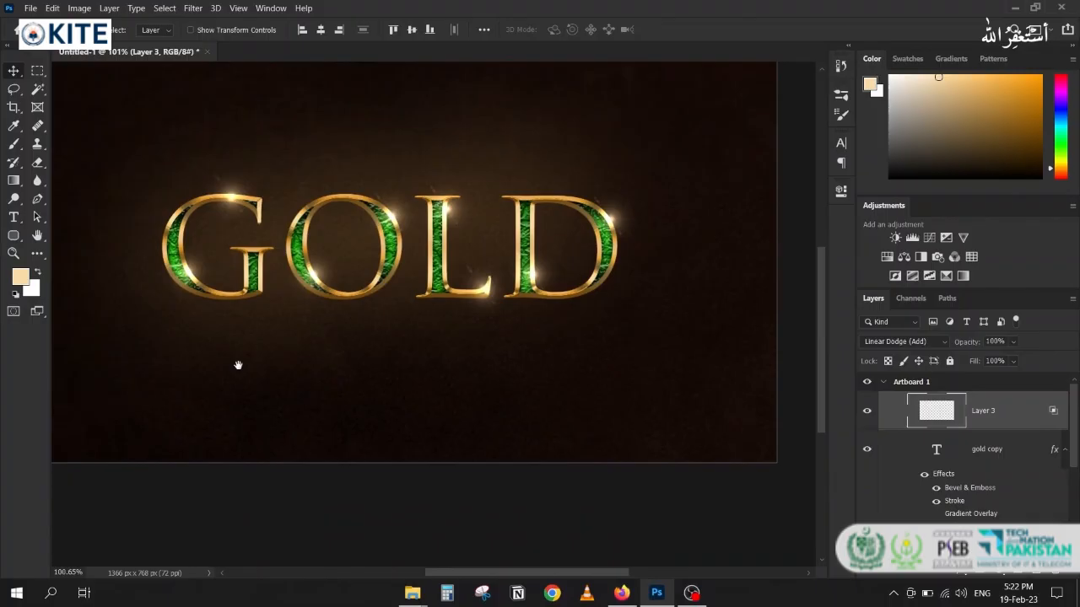
pyautogui.scroll(-2, 206, 350)
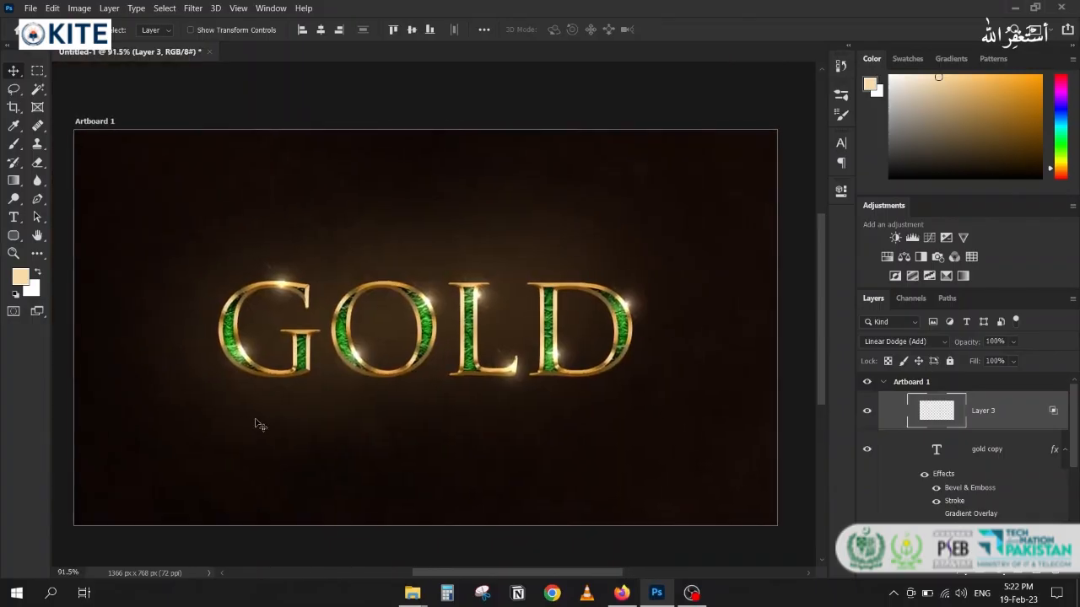
pyautogui.scroll(1, 258, 425)
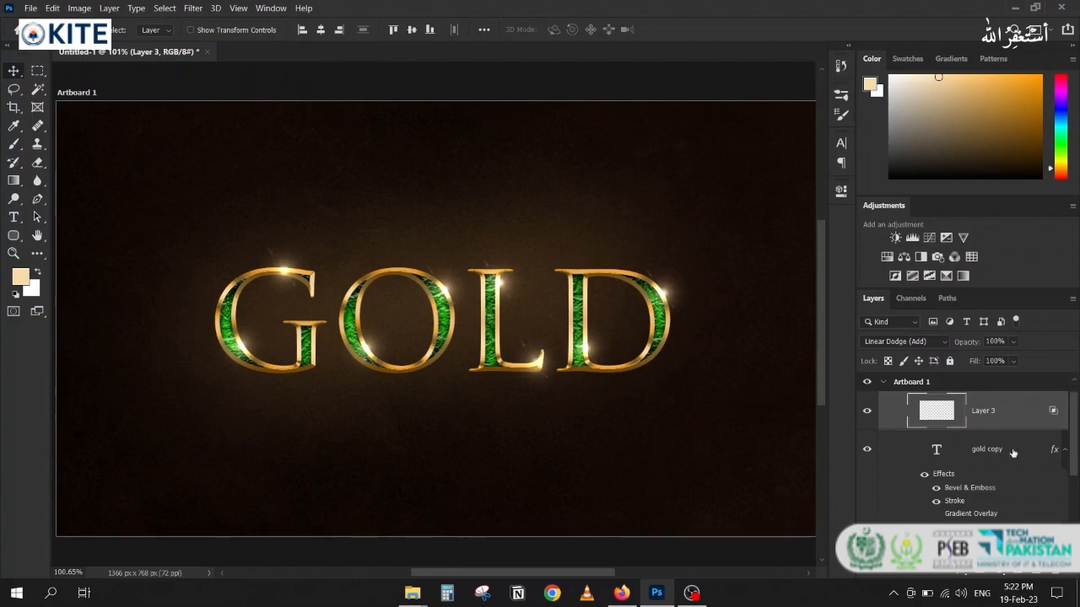
# - Change the Color Overlay on the gold text layer from green to bright red in its layer style
pyautogui.scroll(-3, 1013, 448)
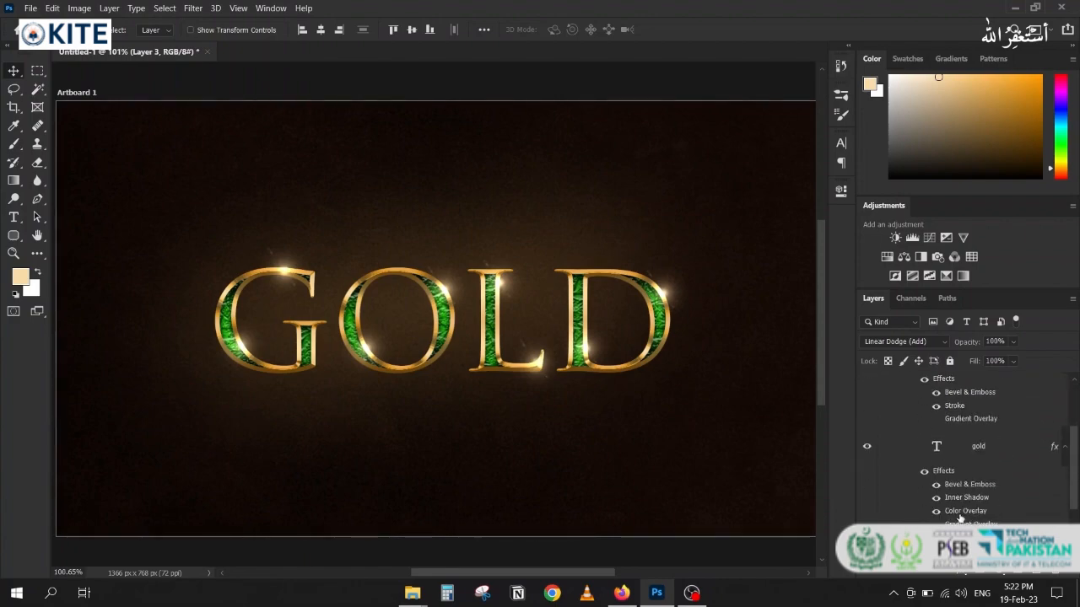
pyautogui.click(959, 517)
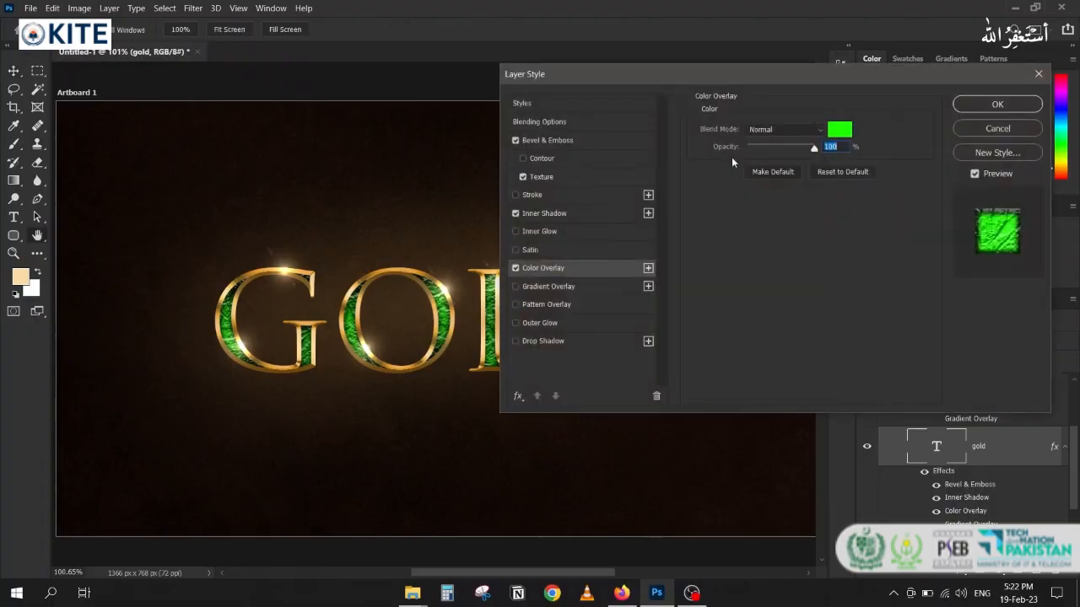
pyautogui.click(839, 130)
pyautogui.moveTo(747, 127); pyautogui.dragTo(753, 71)
pyautogui.click(878, 80)
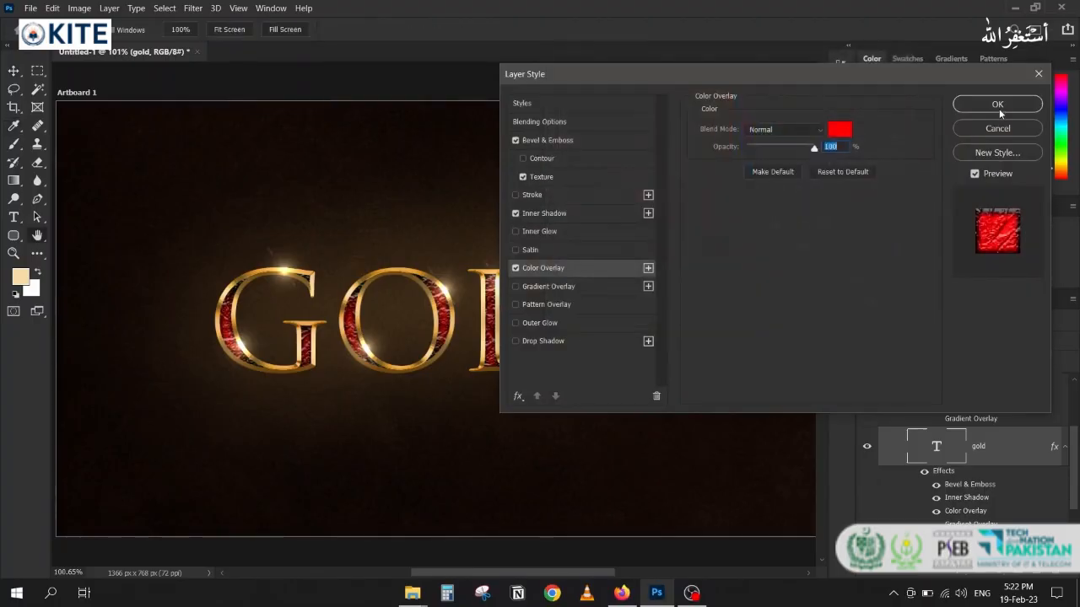
pyautogui.click(998, 105)
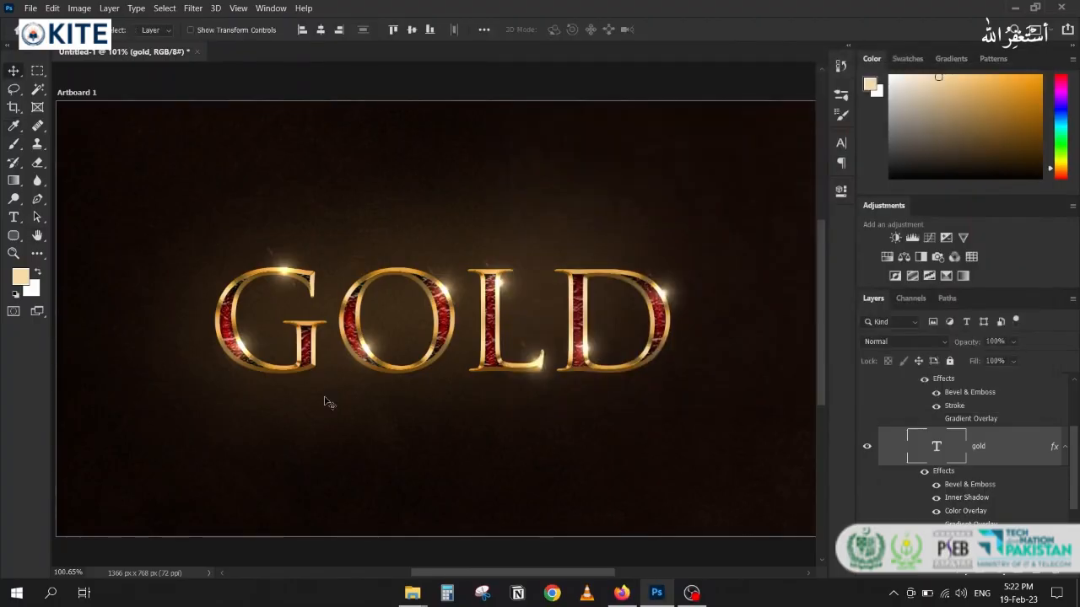
pyautogui.scroll(-2, 325, 403)
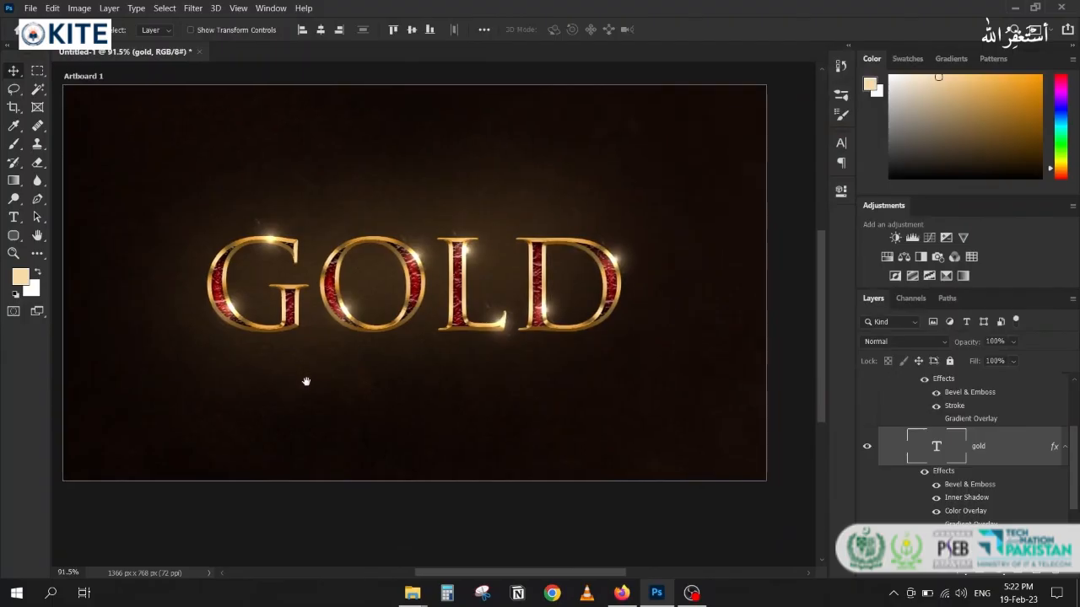